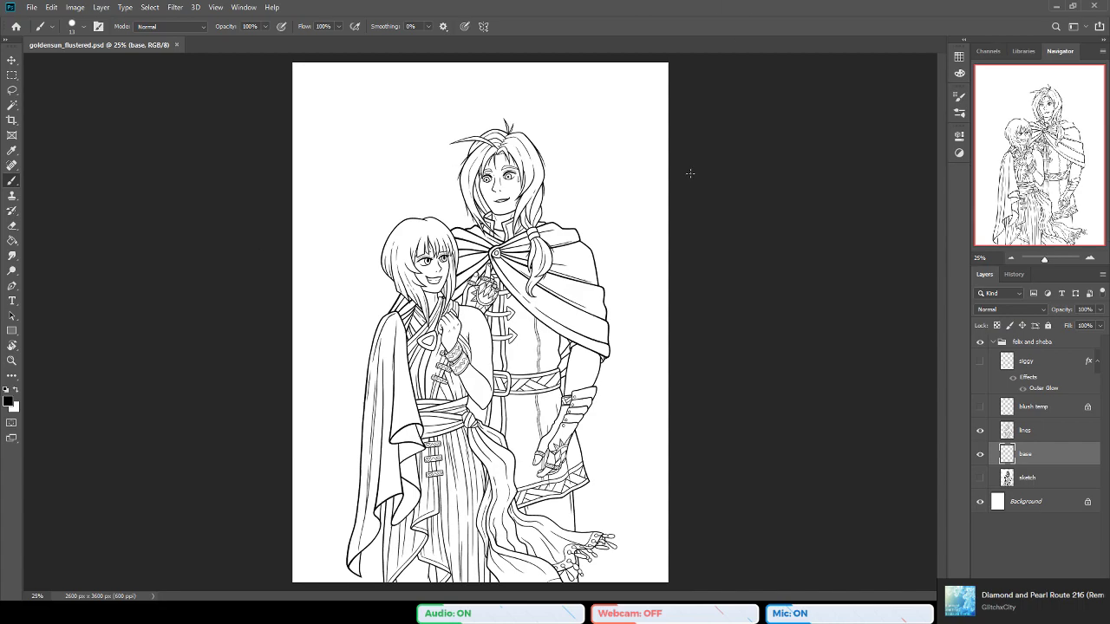
Step: Examine the upper part of the two figures' line art up close and check the character reference image
left_click(12, 360)
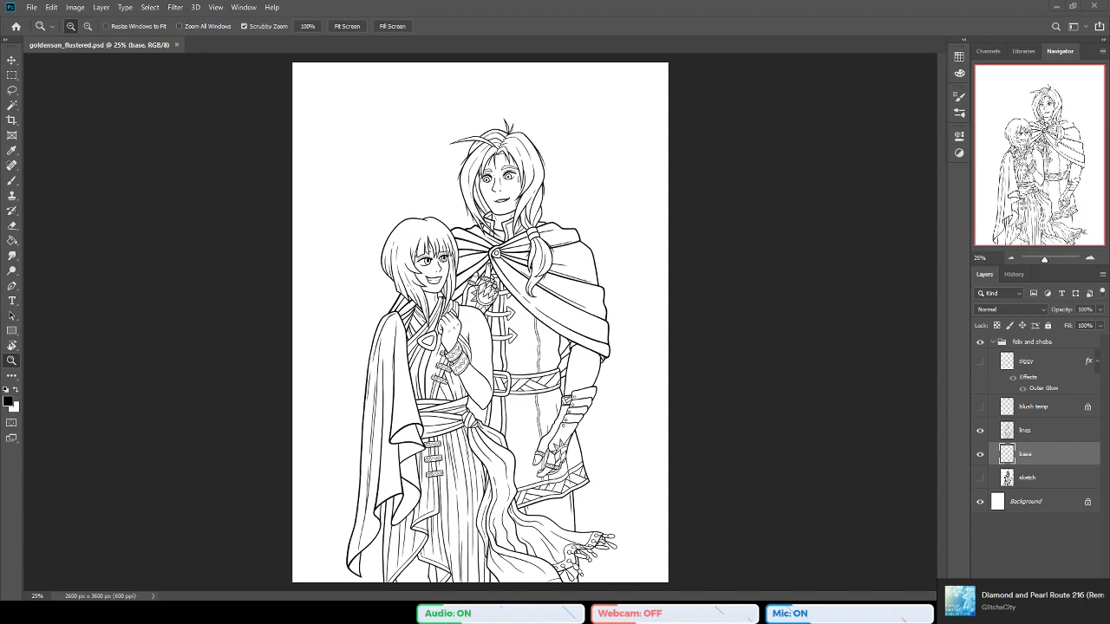
left_click(453, 258)
scroll(453, 258, "down", 2)
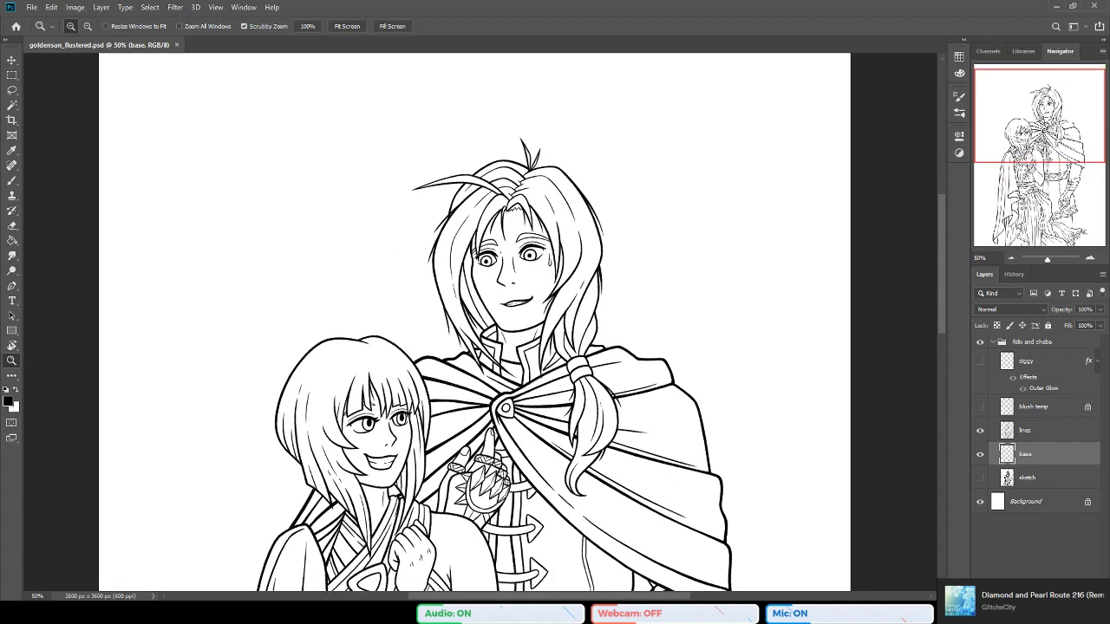
key("ctrl+Tab")
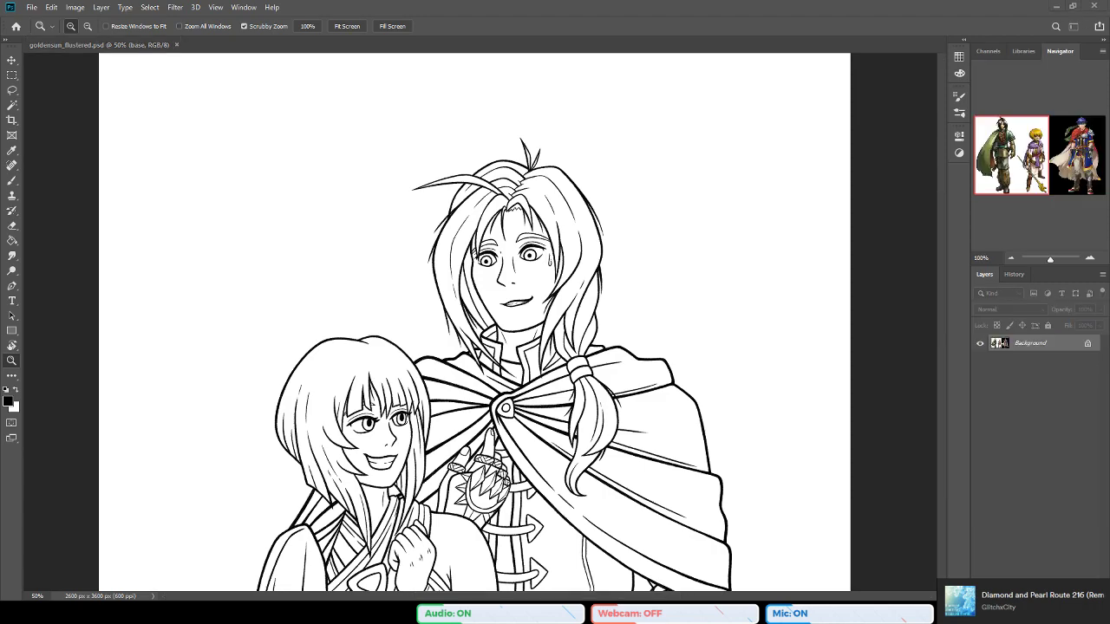
left_click(513, 139)
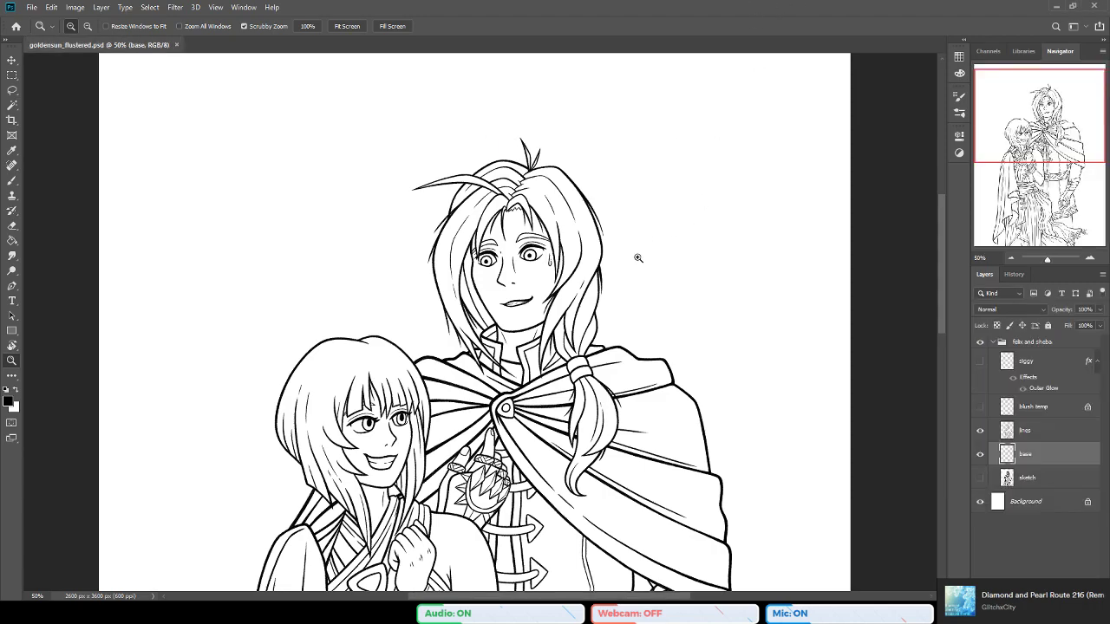
left_click(989, 51)
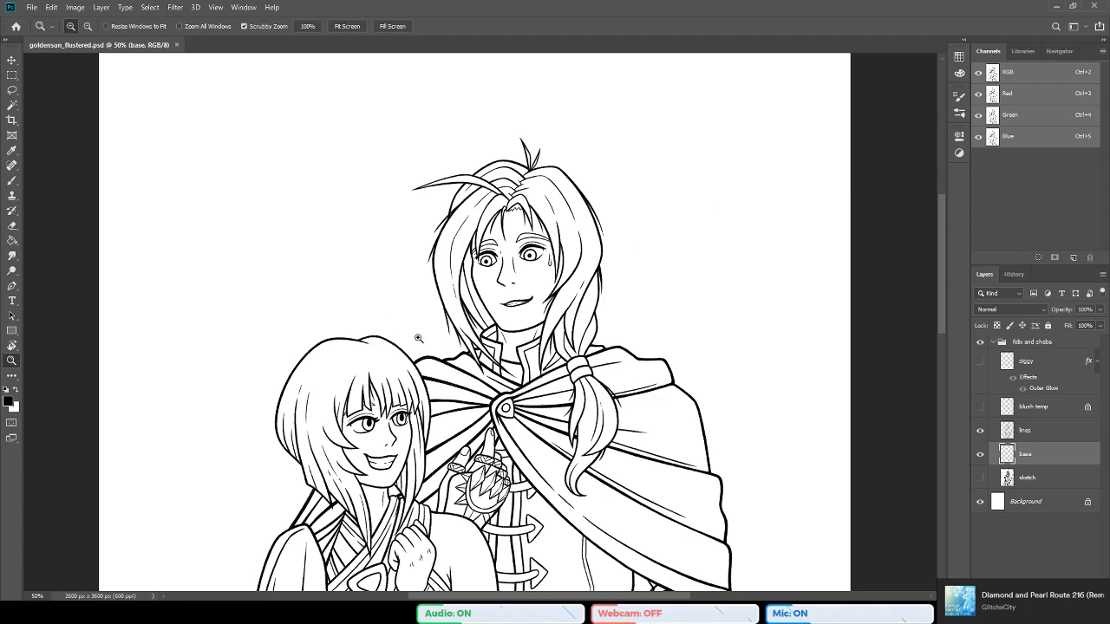
left_click(1060, 51)
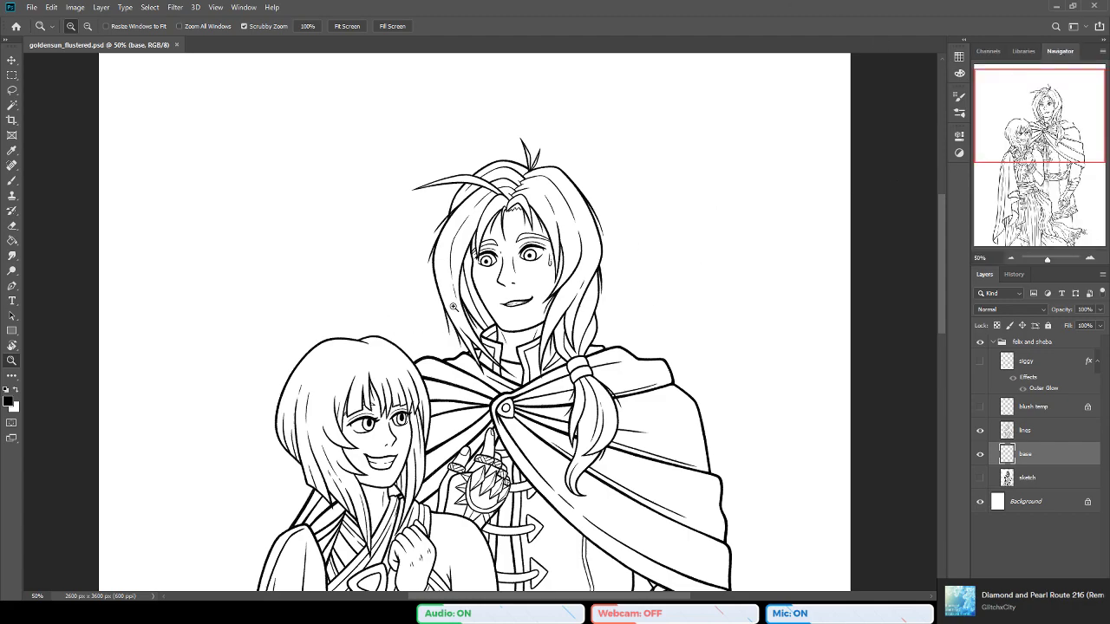
scroll(487, 304, "down", 2)
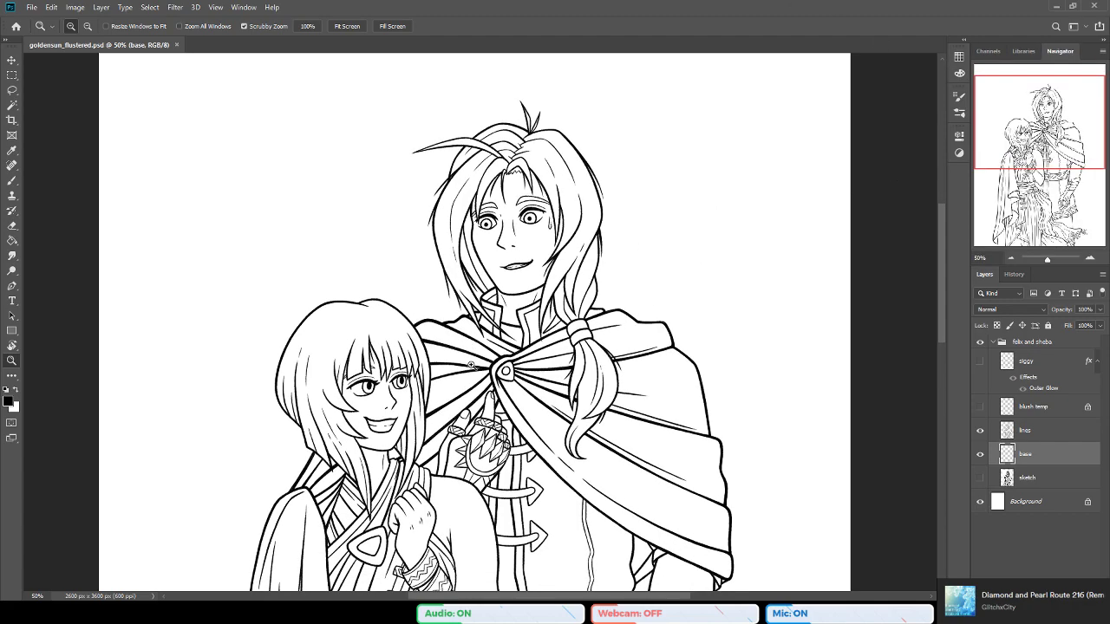
Step: Select the empty background around the two figures with the Magic Wand on the lines layer
key("b")
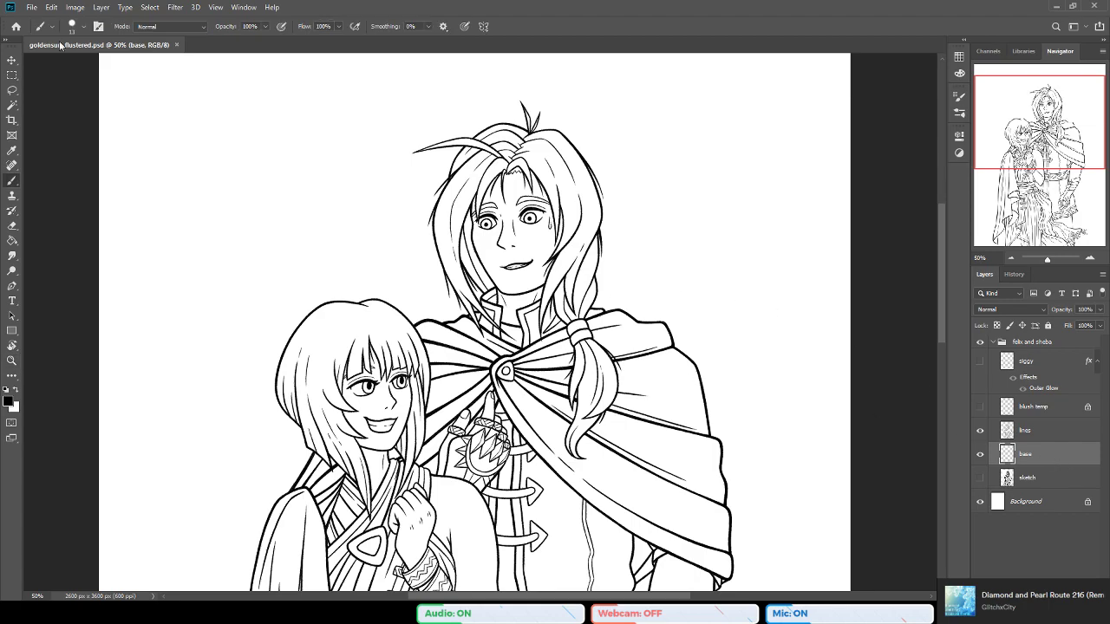
left_click(12, 105)
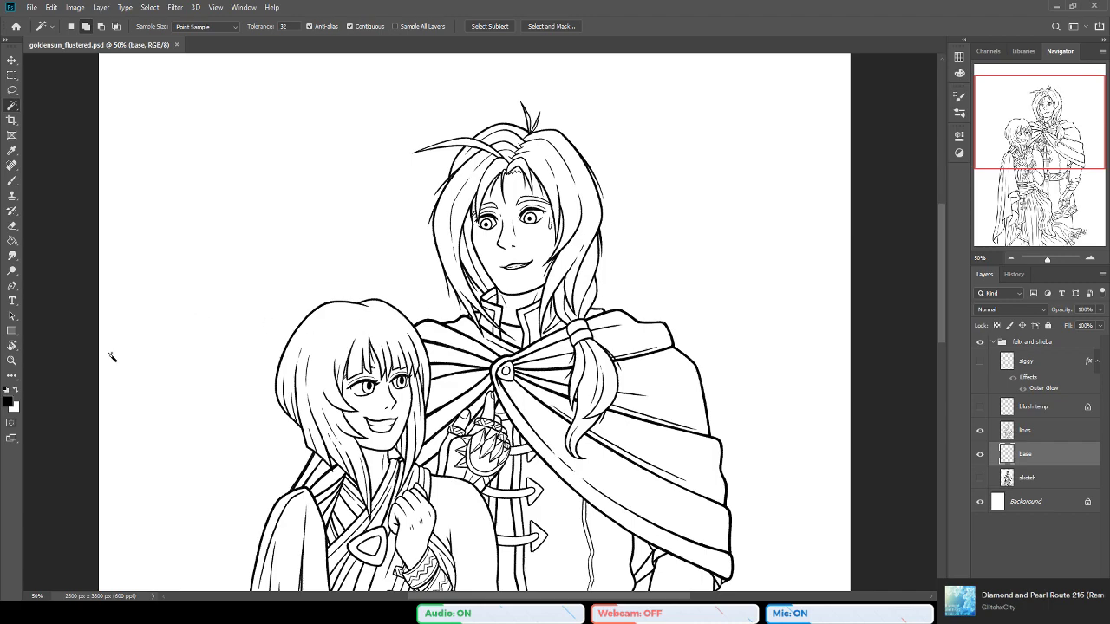
left_click(12, 361)
left_click(577, 325)
left_click(578, 325)
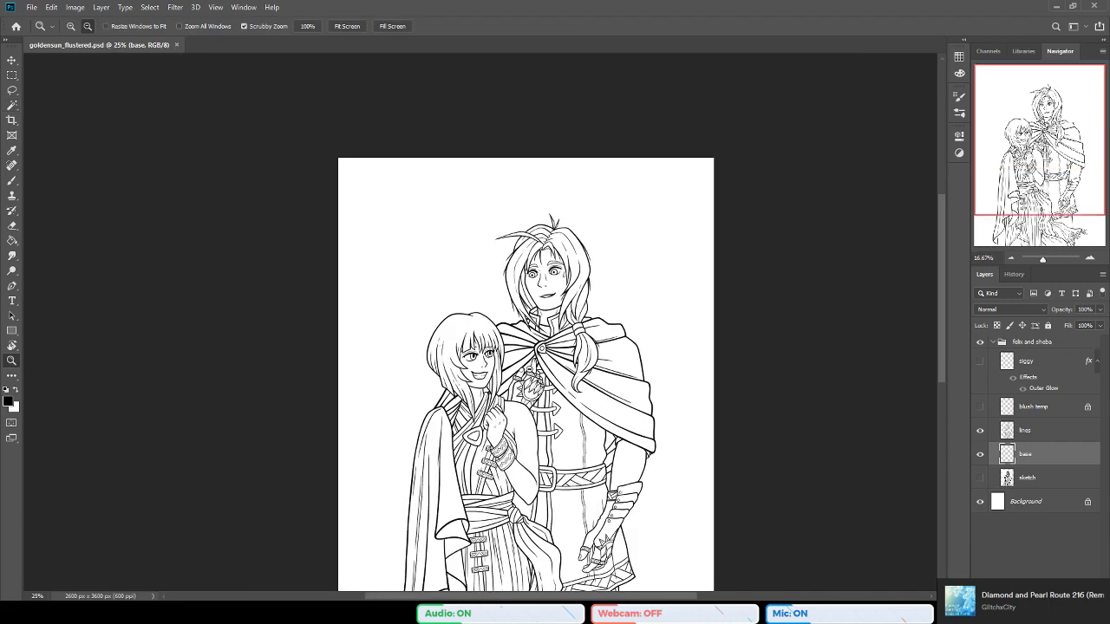
left_click(532, 371, "alt")
left_click(571, 364)
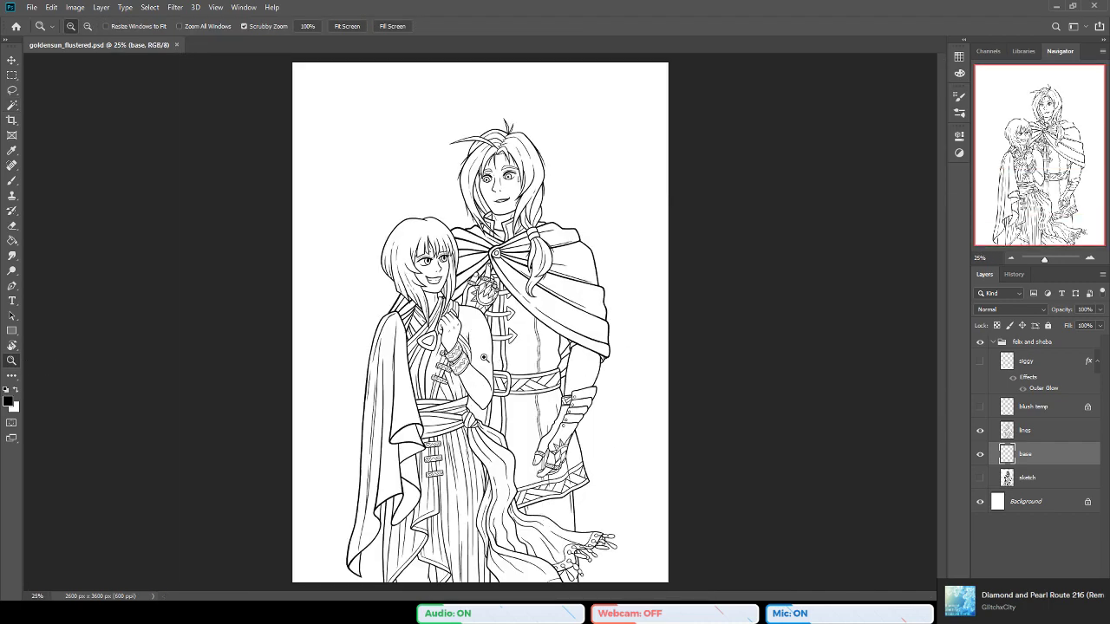
left_click(12, 105)
left_click(1058, 432)
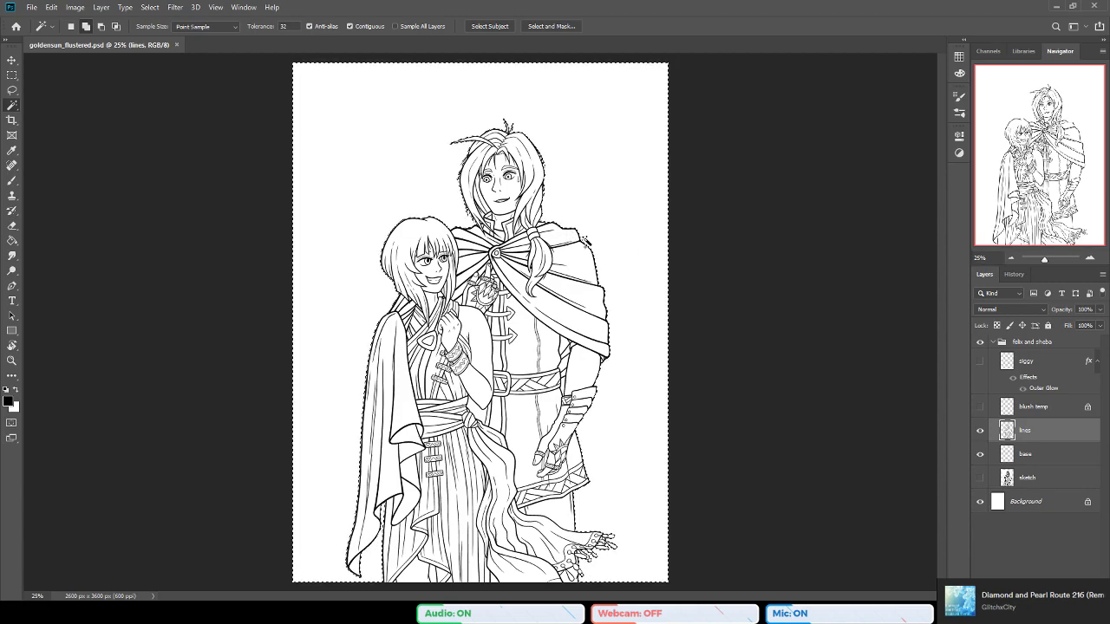
Step: Inspect the selection edge along the cloaks, arms and hair of both figures
left_click(11, 360)
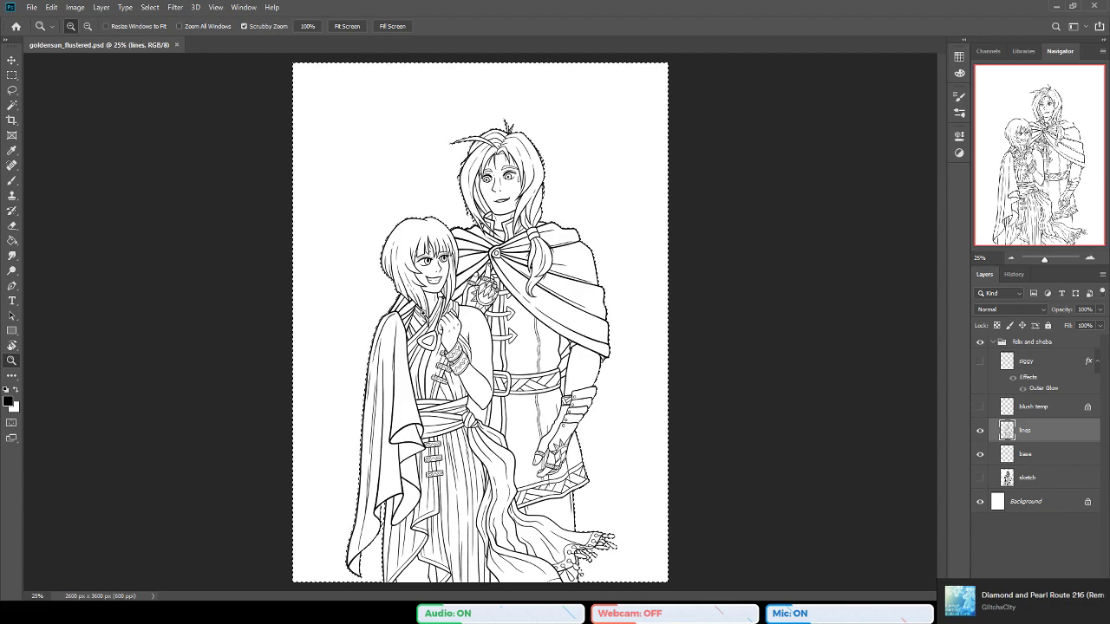
key("ctrl+plus")
key("ctrl+plus")
key("ctrl+plus")
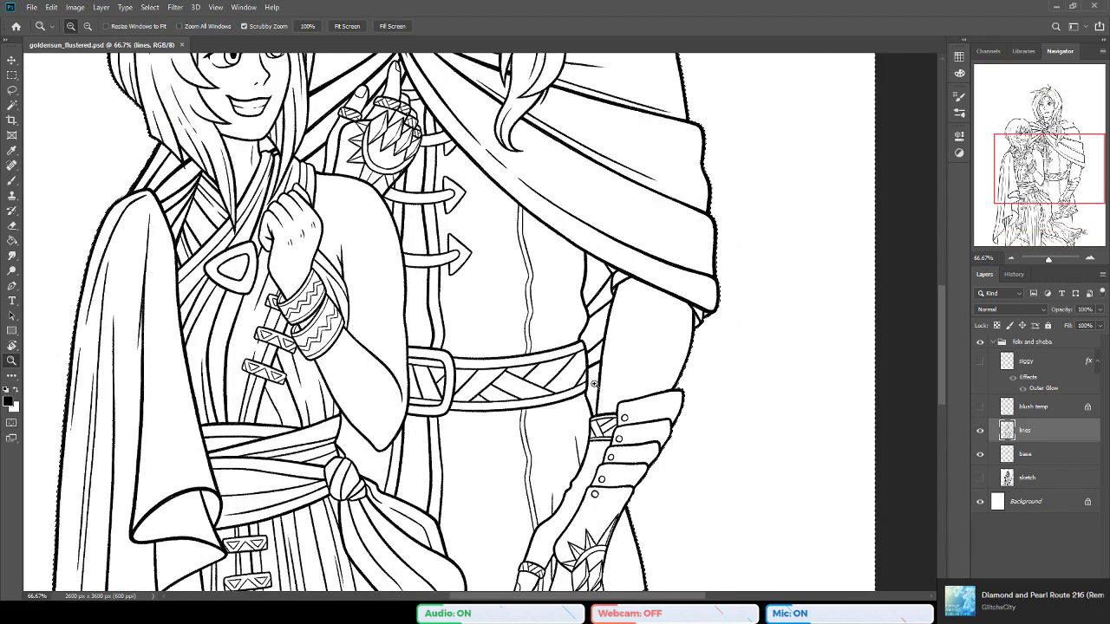
key("b")
key("w")
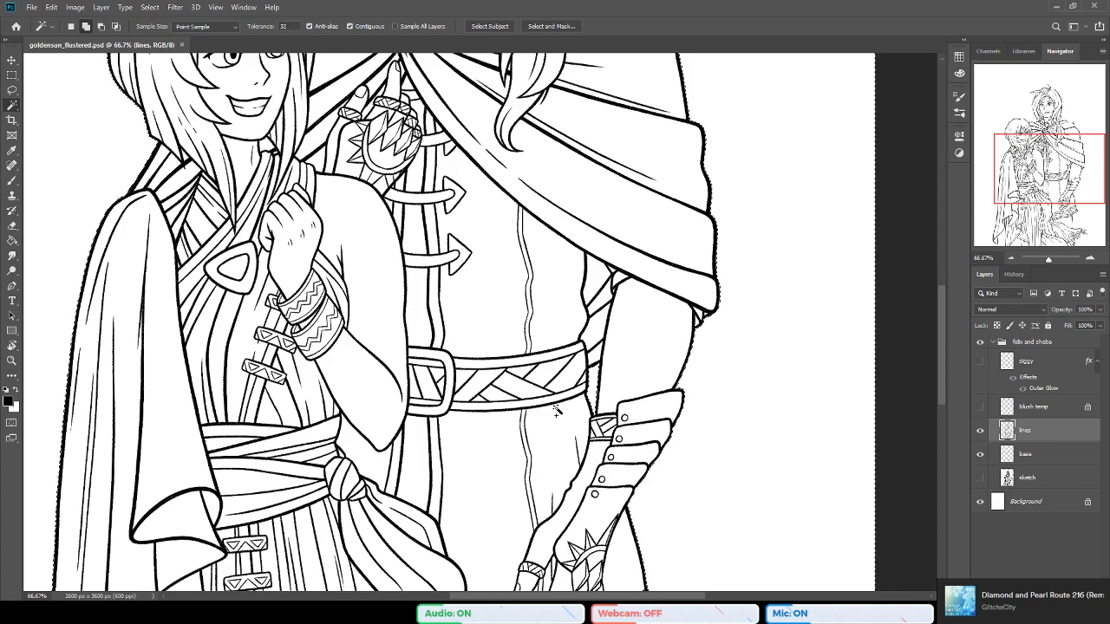
left_click_drag(364, 347, 409, 326)
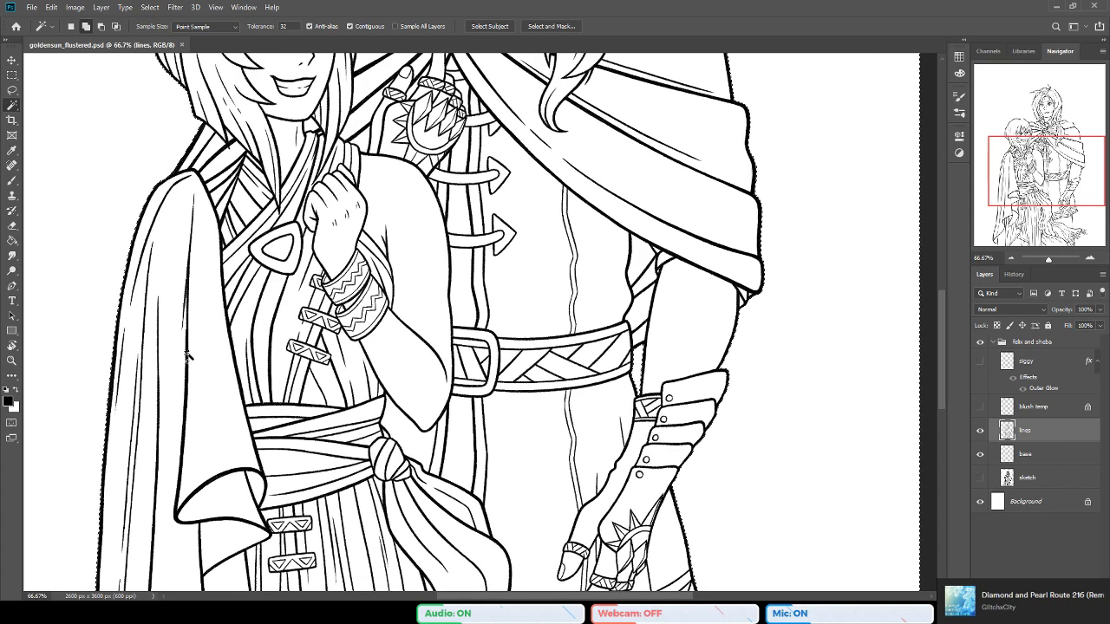
left_click(11, 361)
left_click(390, 409)
left_click(390, 408, "alt")
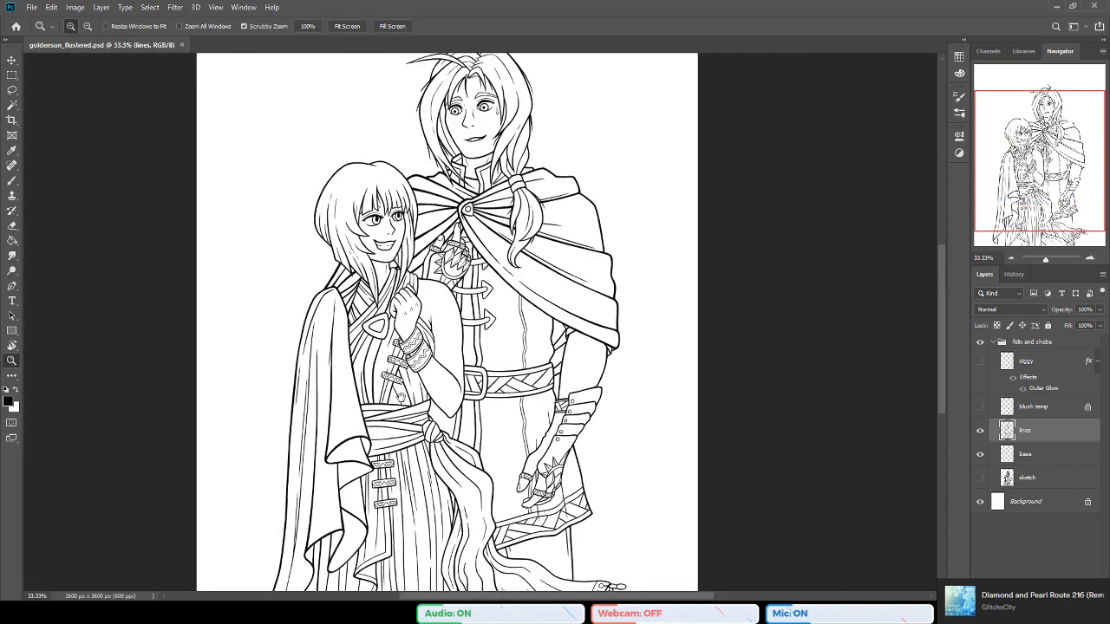
key("ctrl+d")
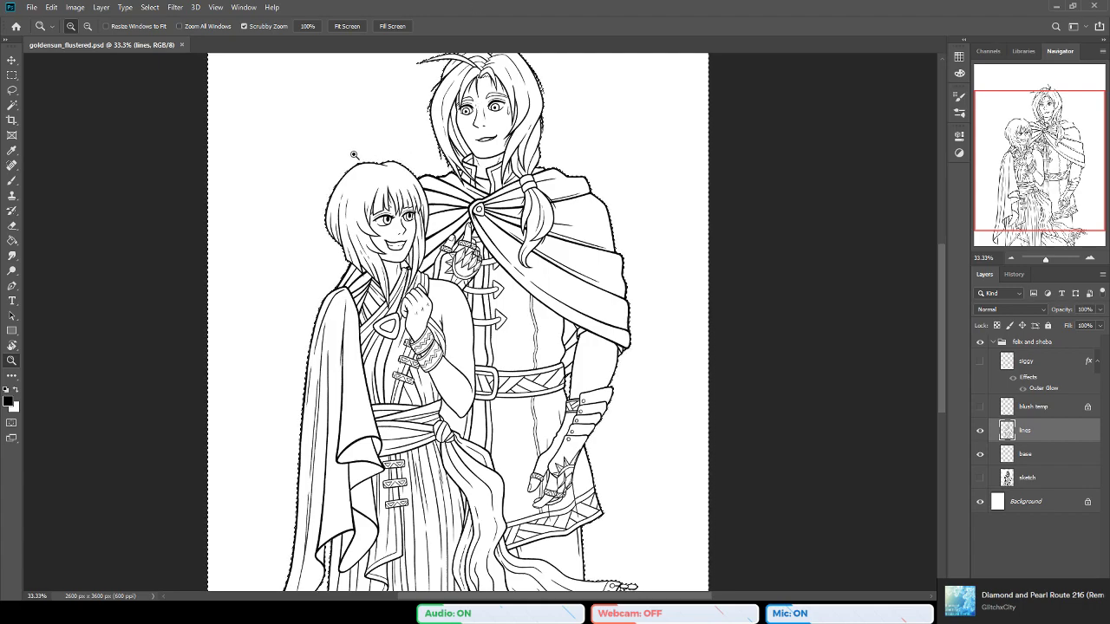
left_click(290, 150)
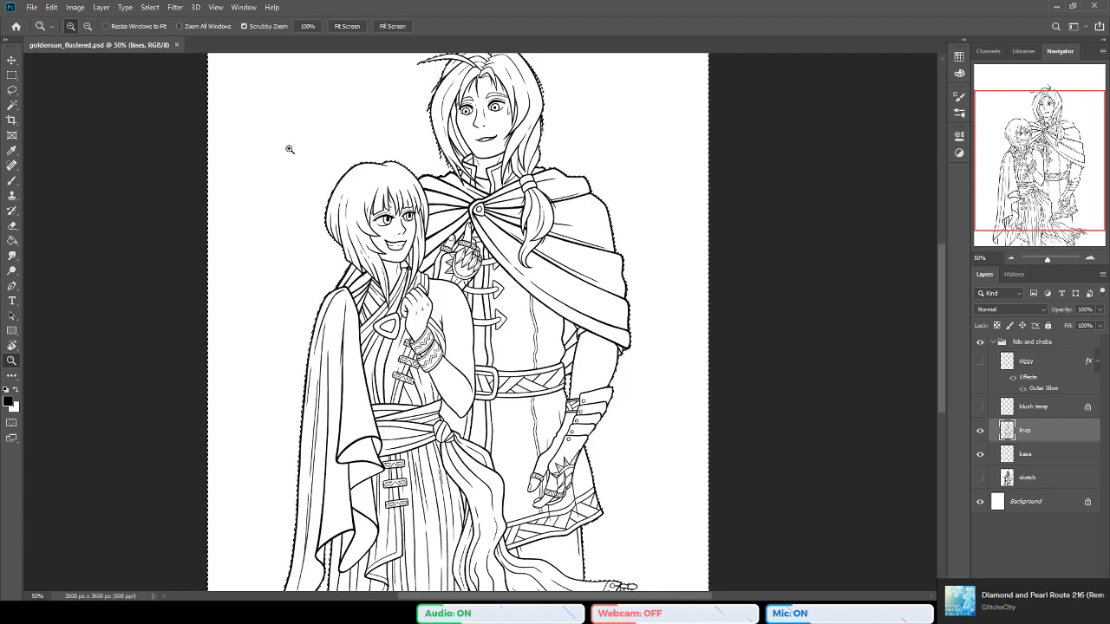
scroll(512, 248, "up", 3)
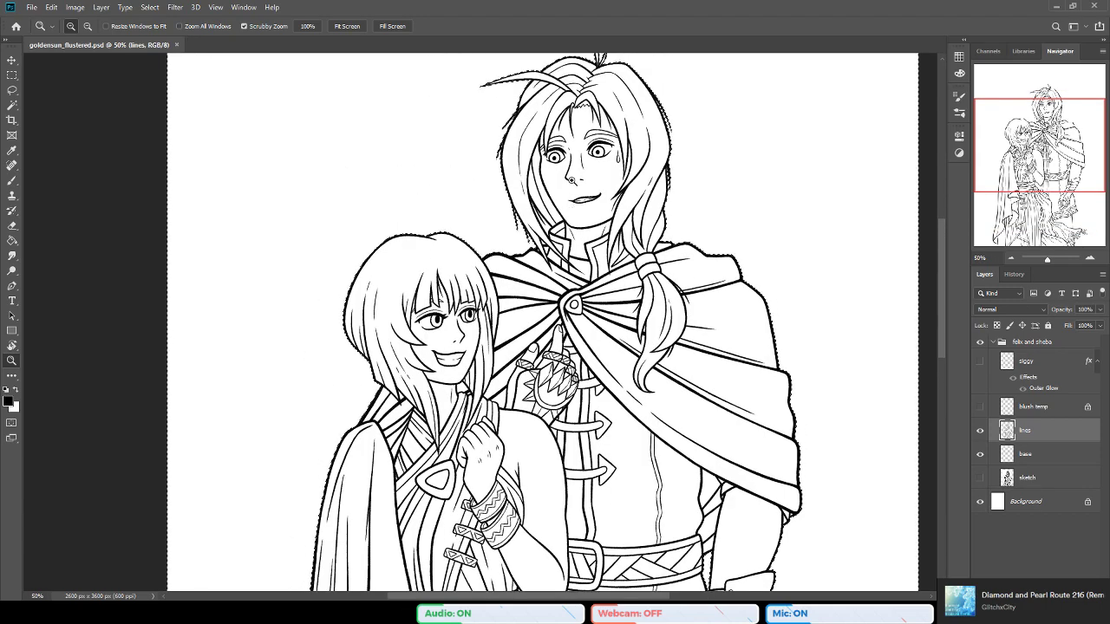
Step: Turn the background selection into a selection of both figures, with its edge running within their outlines
left_click(569, 235)
key("b")
key("w")
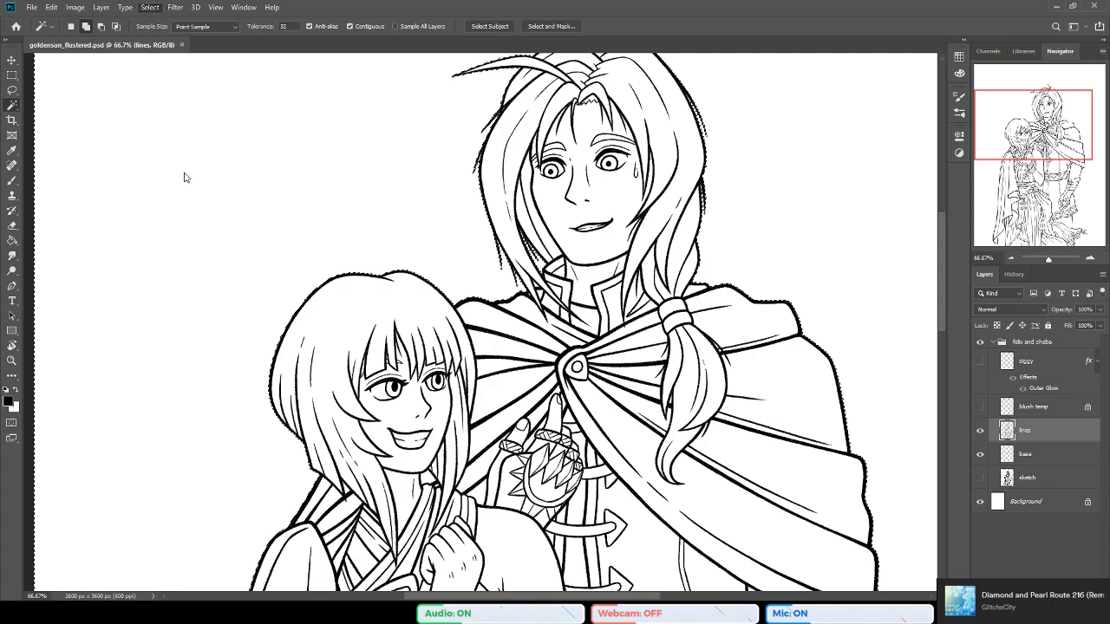
left_click(298, 193)
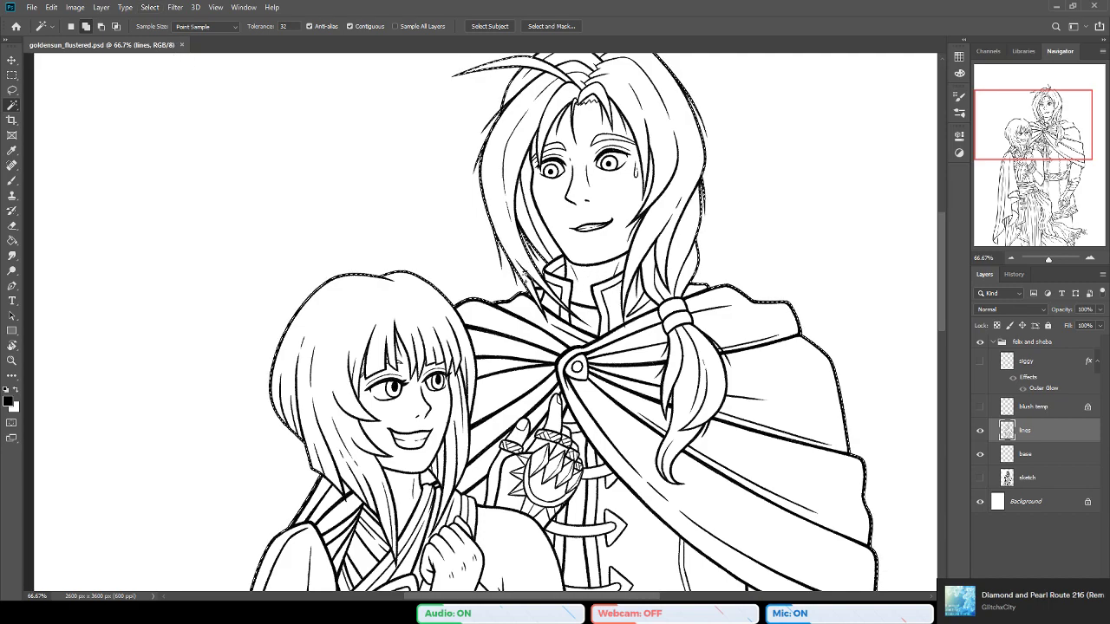
Step: Fill the selected figures with olive green on the base layer and drop the selection
left_click(1008, 453)
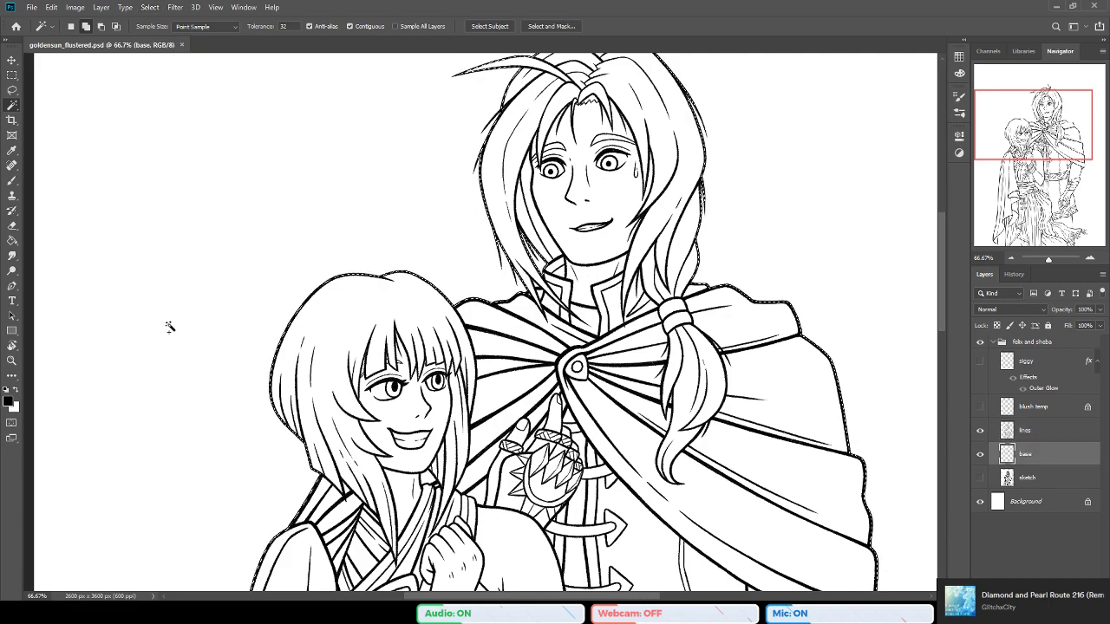
left_click(10, 361)
left_click(511, 346, "alt")
left_click(522, 347, "alt")
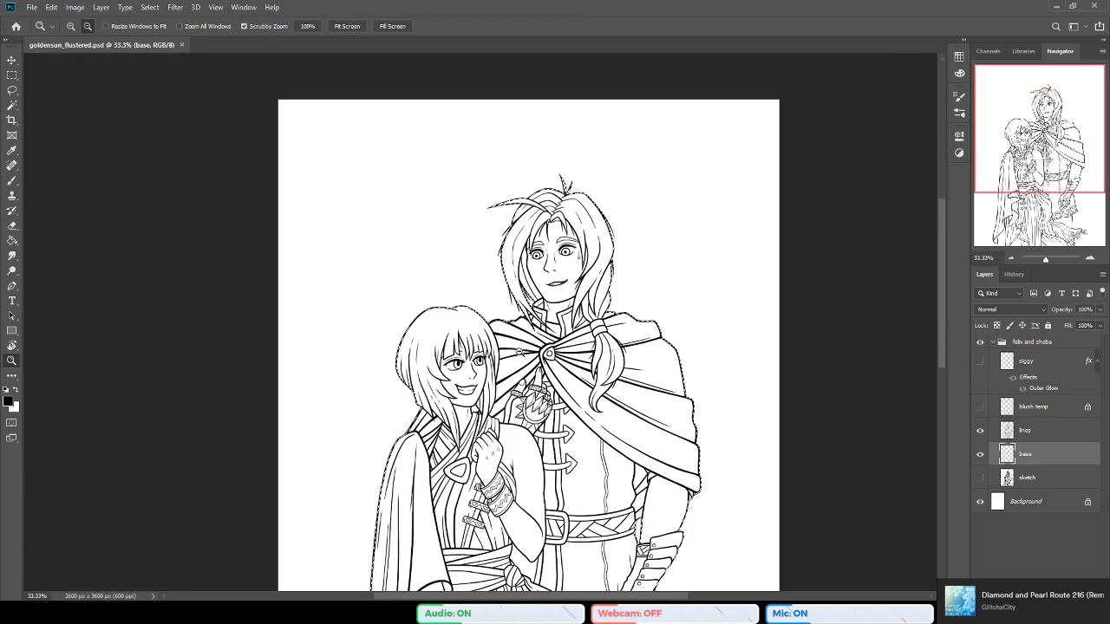
left_click(522, 347, "alt")
scroll(540, 381, "down", 12)
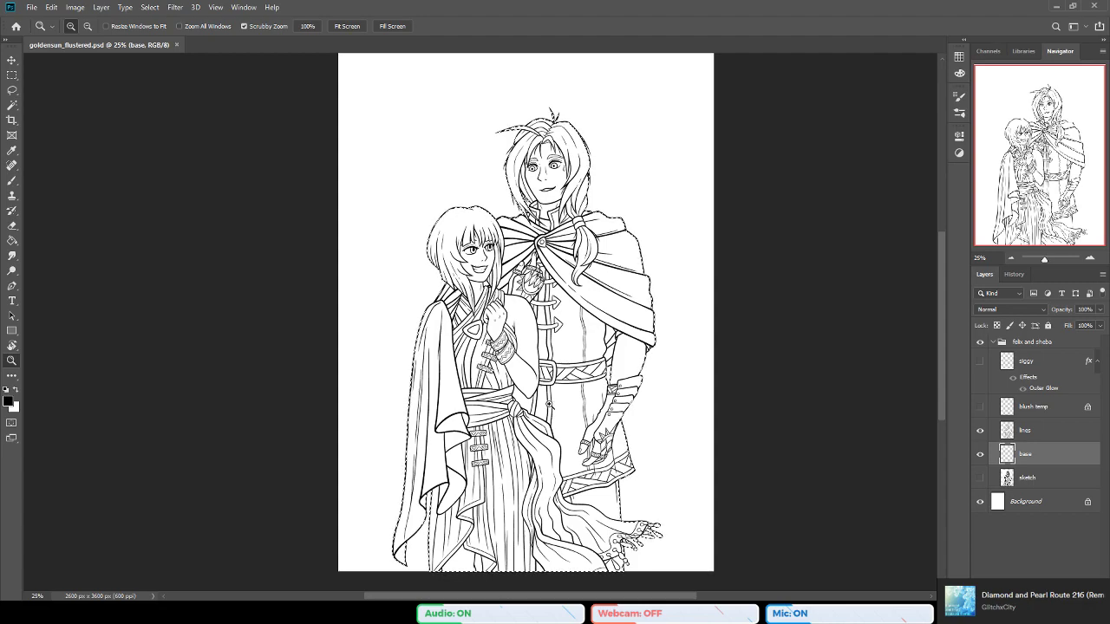
key("b")
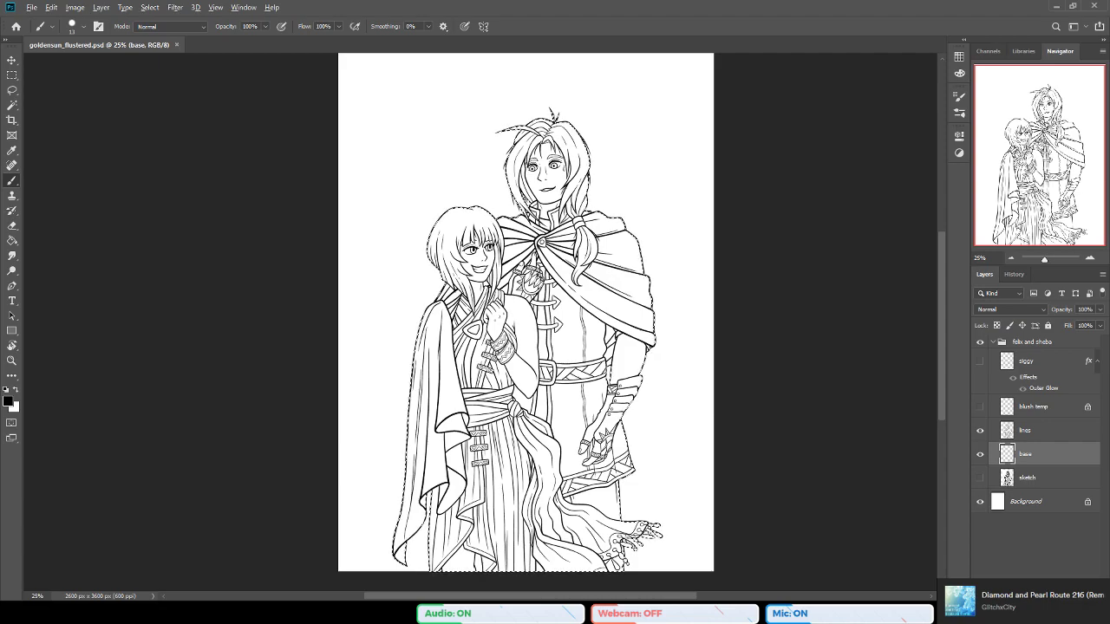
left_click(12, 240)
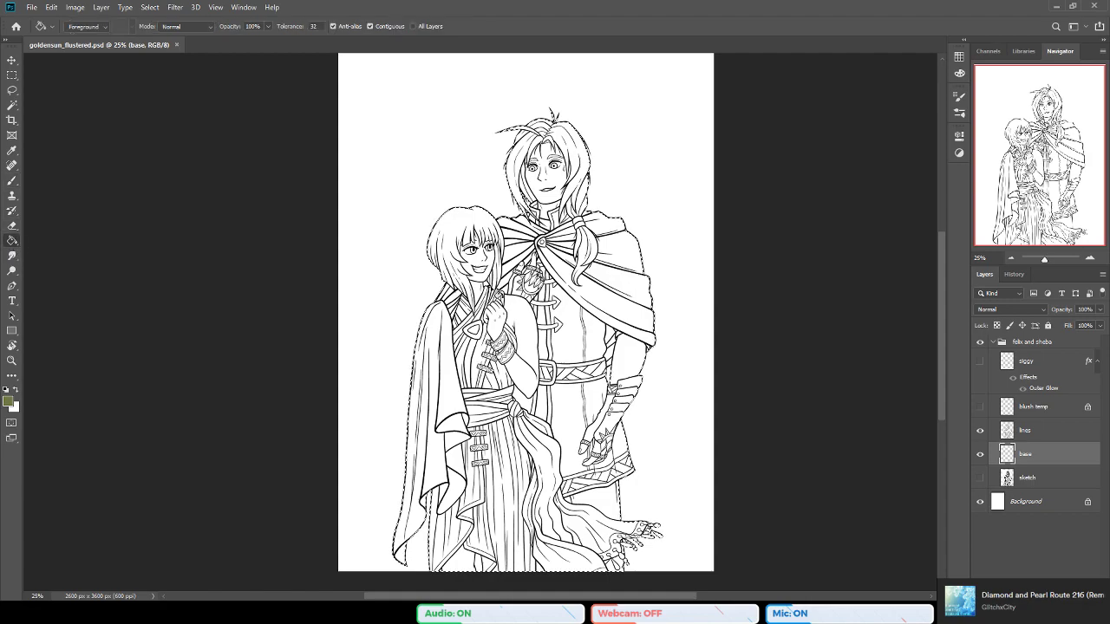
key("alt+BackSpace")
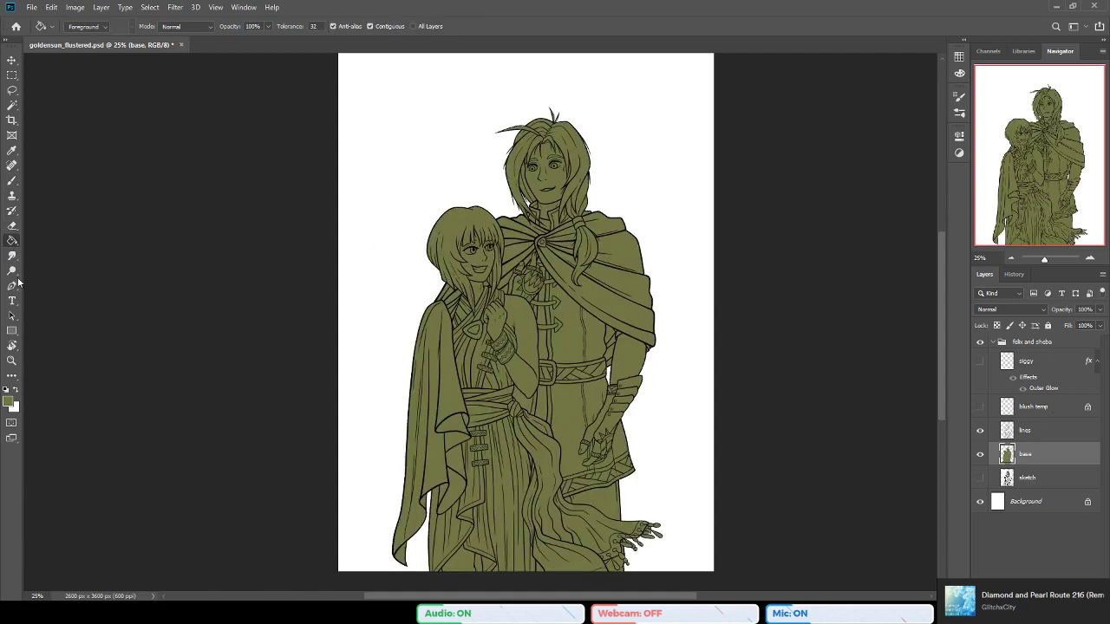
Step: Erase the base colour around the loose hair strands beside the taller figure's collar, using a size 9 eraser
left_click(11, 360)
left_click(509, 240)
left_click(509, 240)
left_click(509, 240)
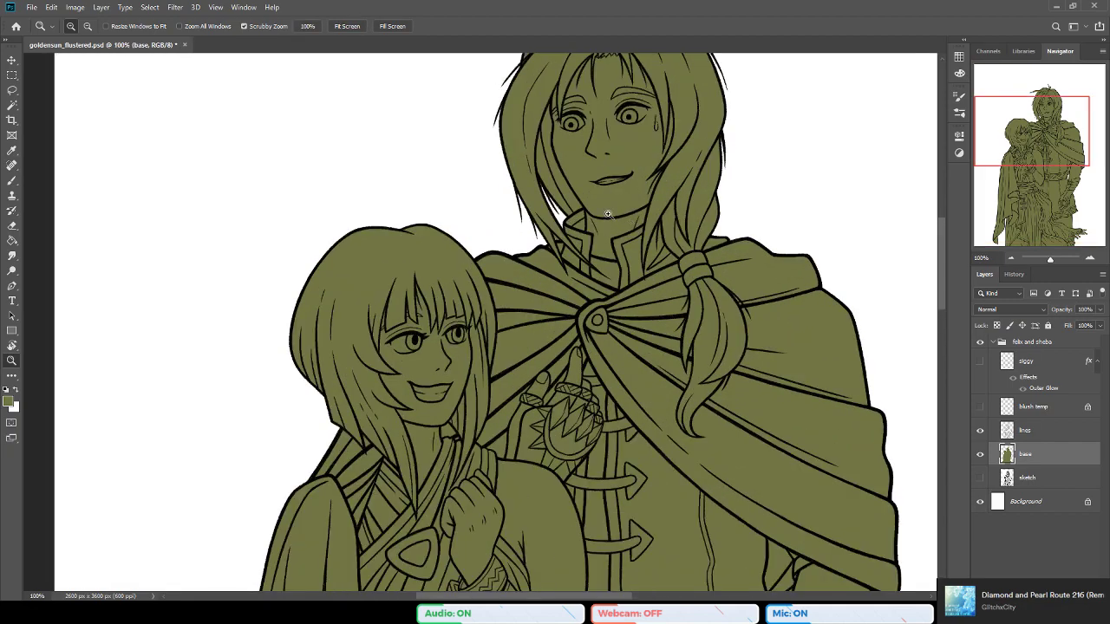
left_click(509, 241)
scroll(512, 238, "up", 2)
left_click(561, 217)
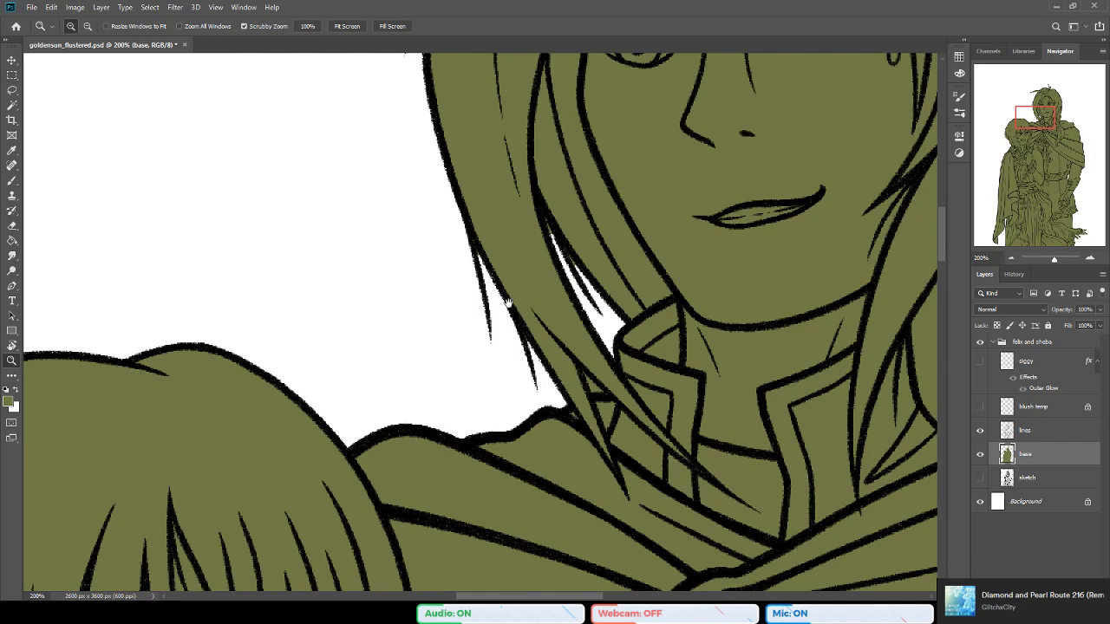
left_click_drag(530, 303, 406, 332)
key("b")
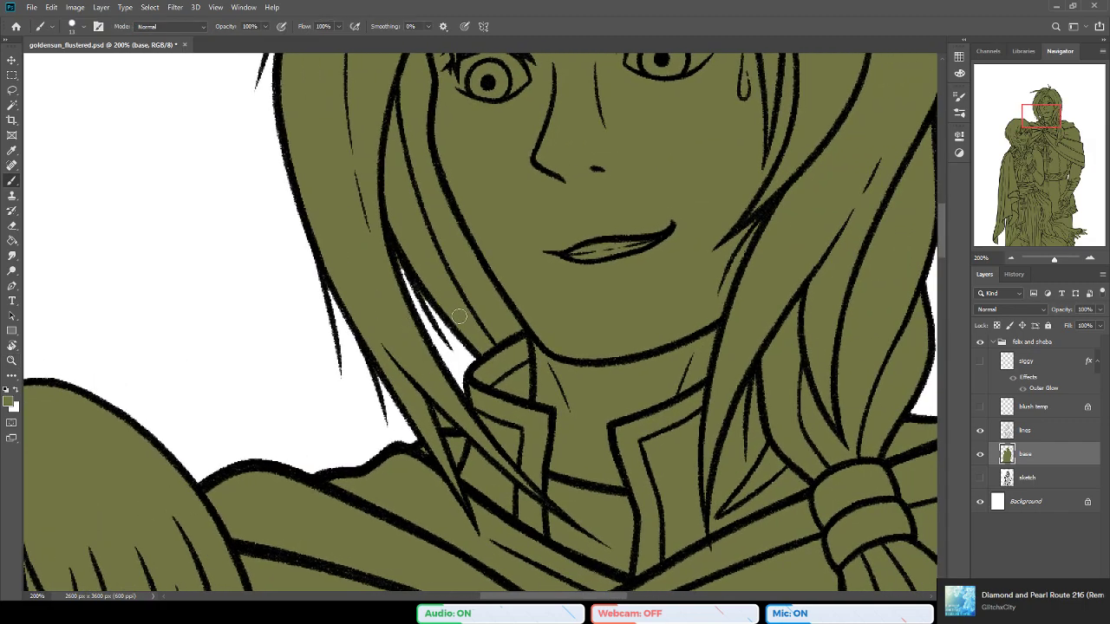
key("e")
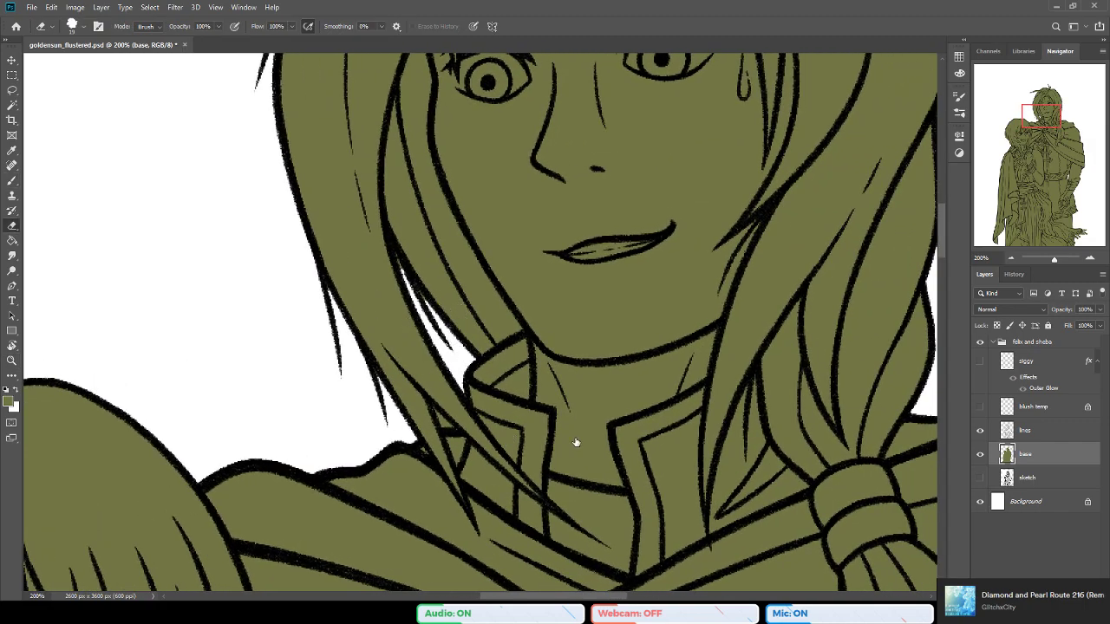
key("bracketleft")
left_click_drag(395, 251, 428, 311)
Step: Clean up the base colour's edge around the taller figure's hair, including the outer strands, the crown tuft and the braid
left_click_drag(315, 183, 396, 432)
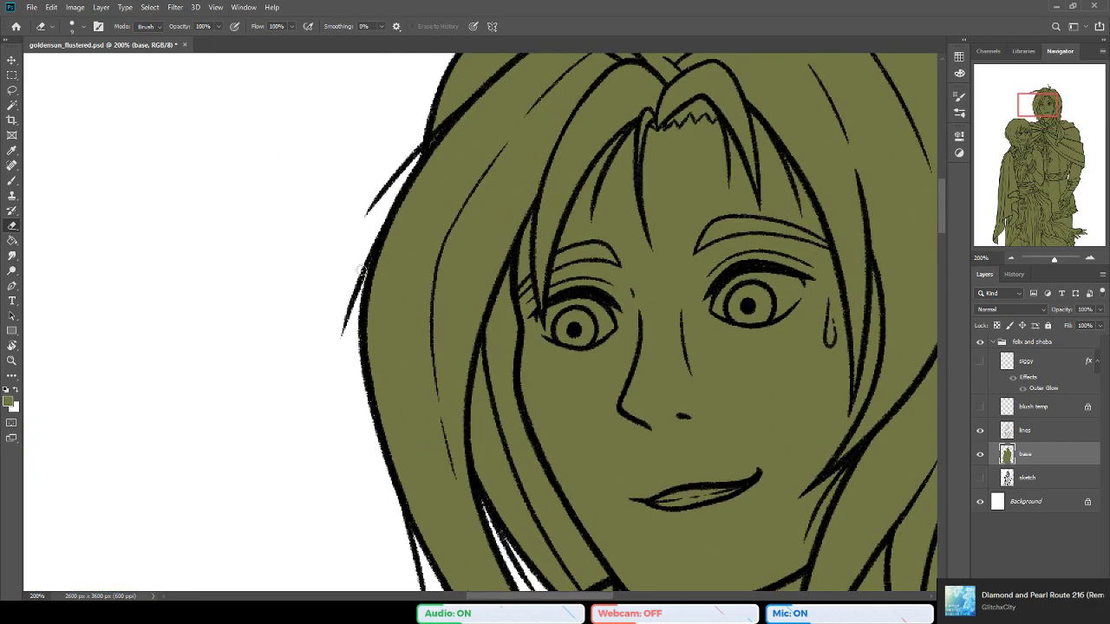
left_click_drag(440, 93, 338, 256)
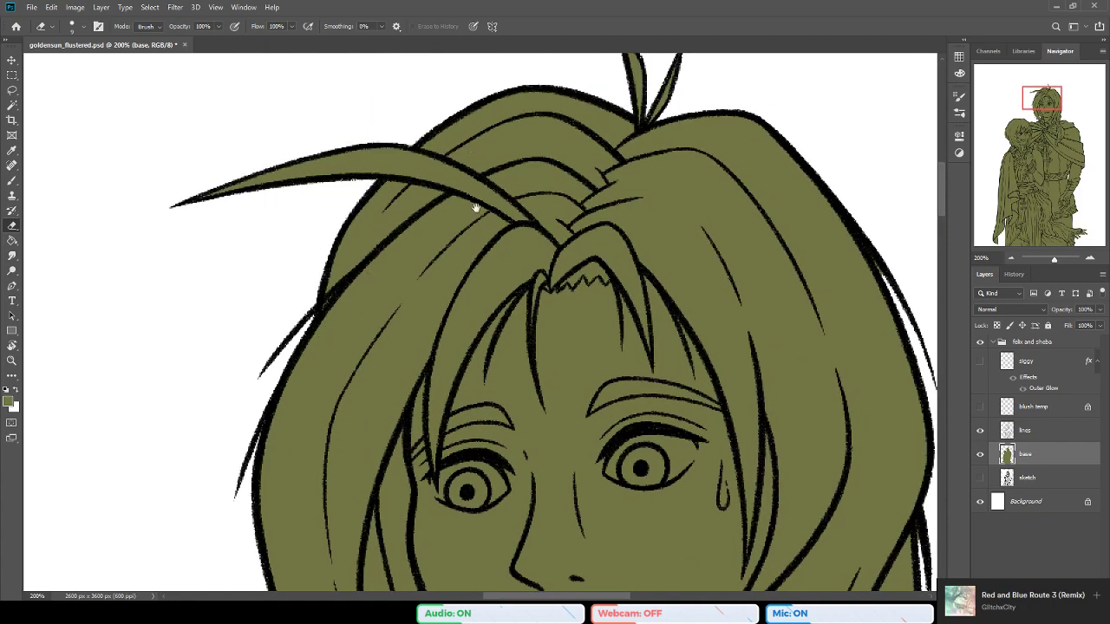
left_click_drag(467, 254, 417, 309)
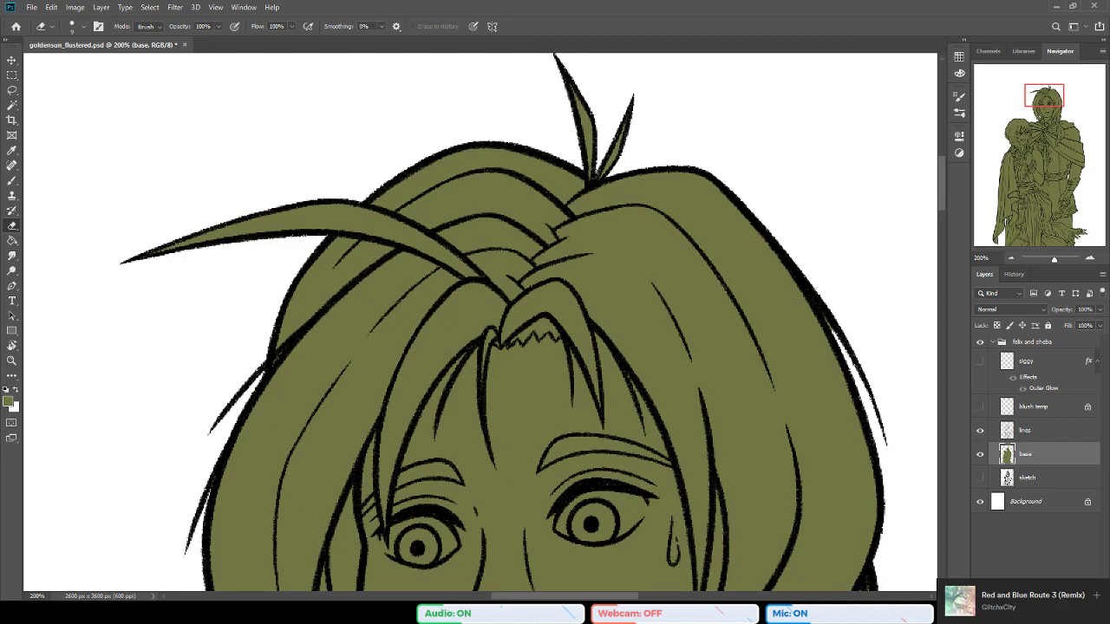
left_click_drag(628, 225, 533, 300)
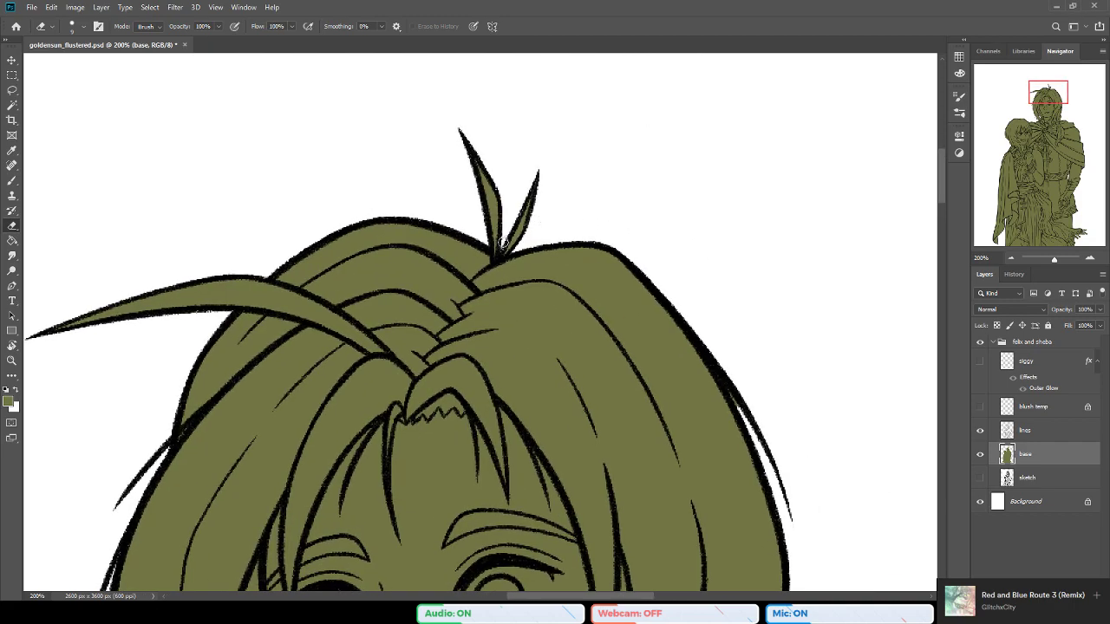
left_click_drag(704, 422, 625, 248)
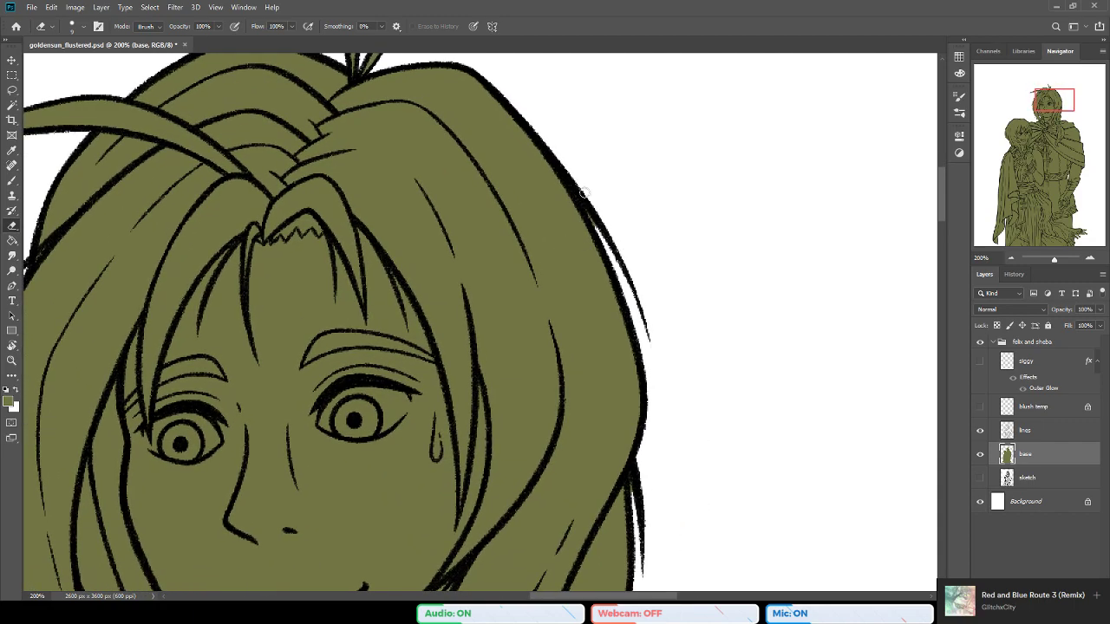
left_click_drag(675, 443, 705, 248)
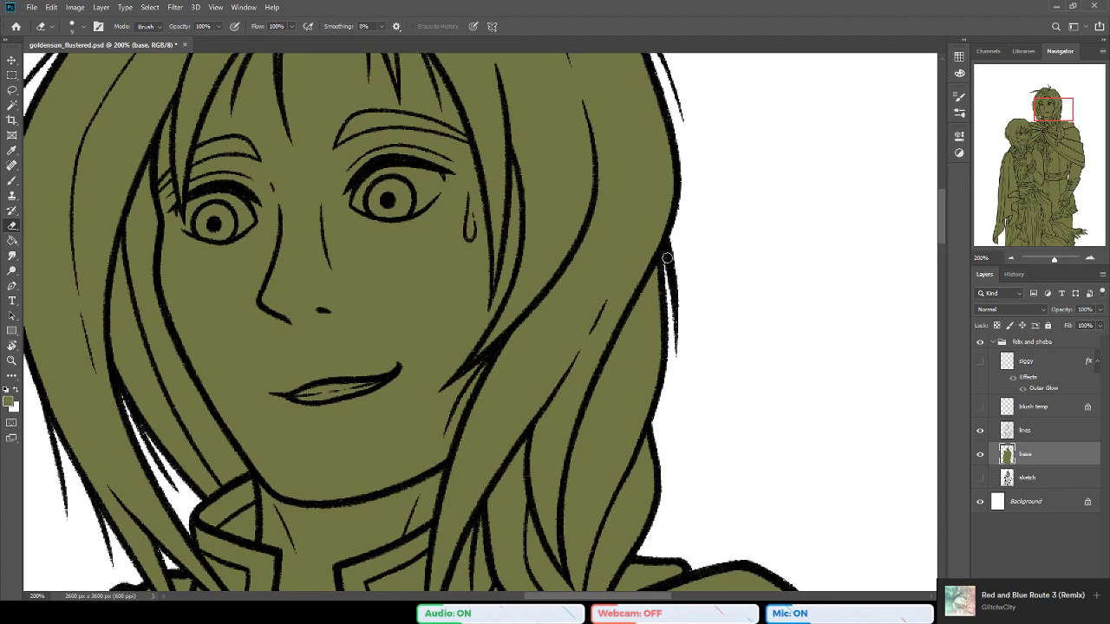
left_click_drag(682, 483, 660, 275)
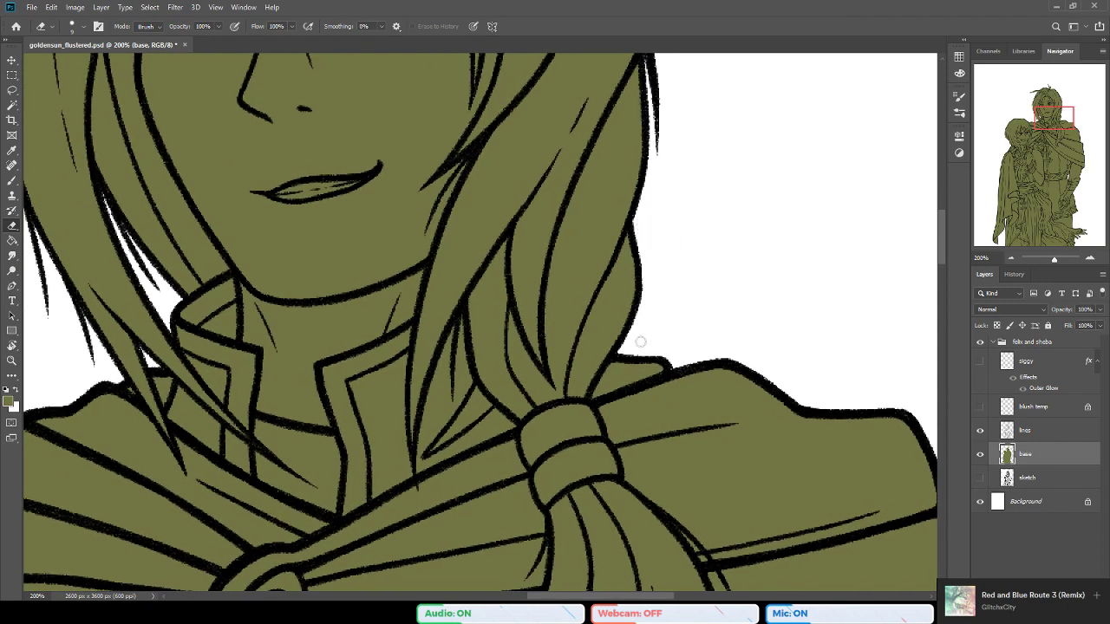
Step: Clean up the base colour's edge along the taller figure's cloak, sleeve and armguard, and in the gap beside the belt
left_click_drag(711, 290, 528, 59)
left_click_drag(735, 462, 512, 385)
left_click_drag(1071, 149, 1069, 171)
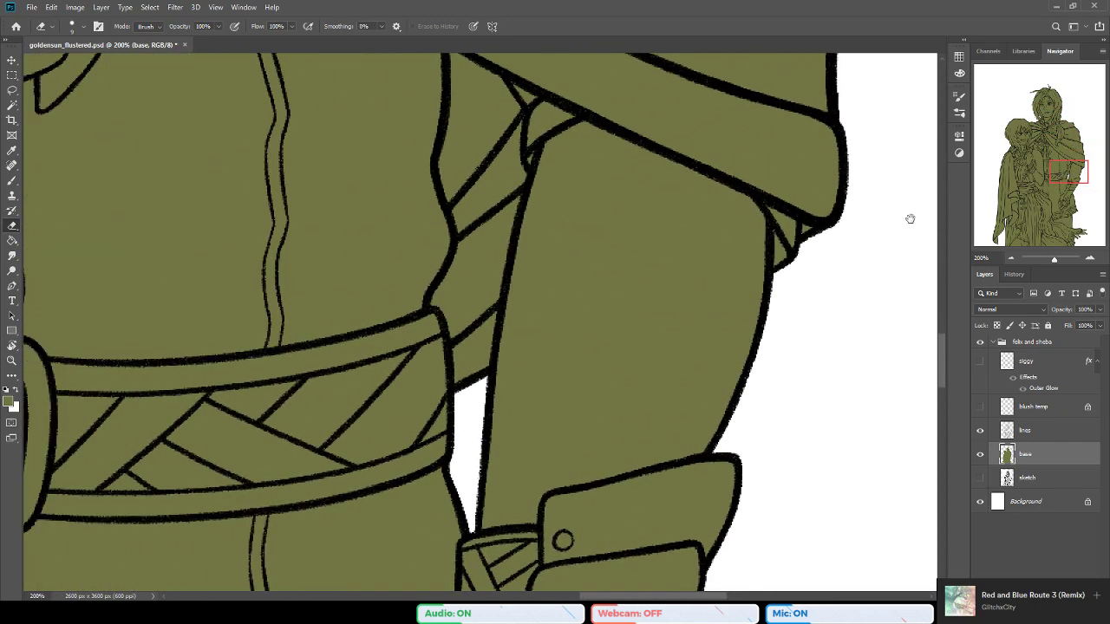
left_click_drag(488, 372, 485, 303)
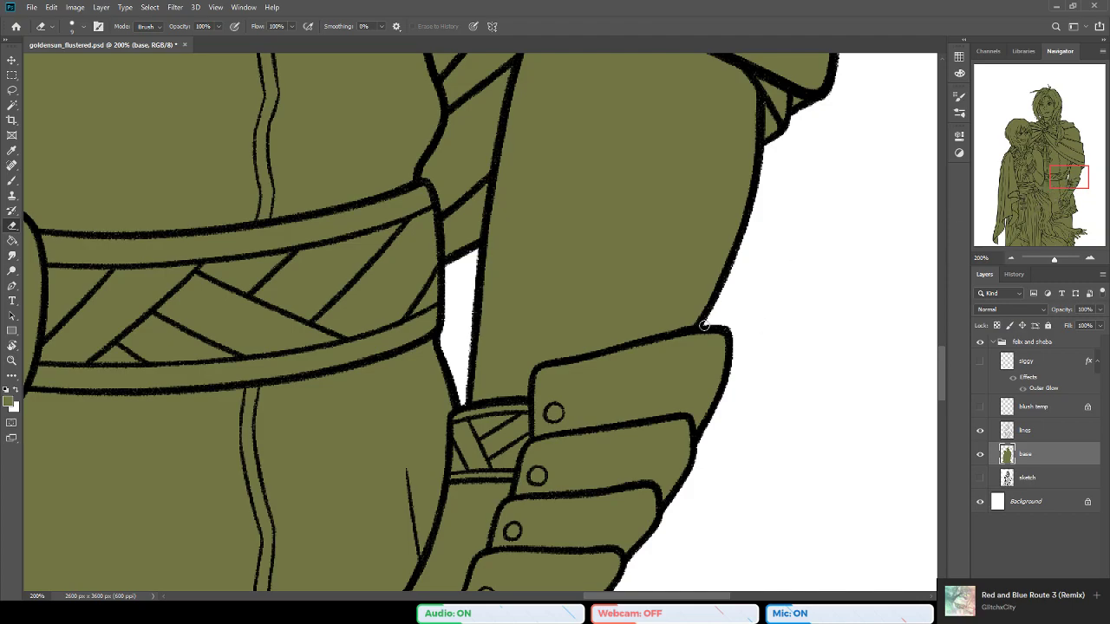
left_click_drag(1078, 186, 1086, 235)
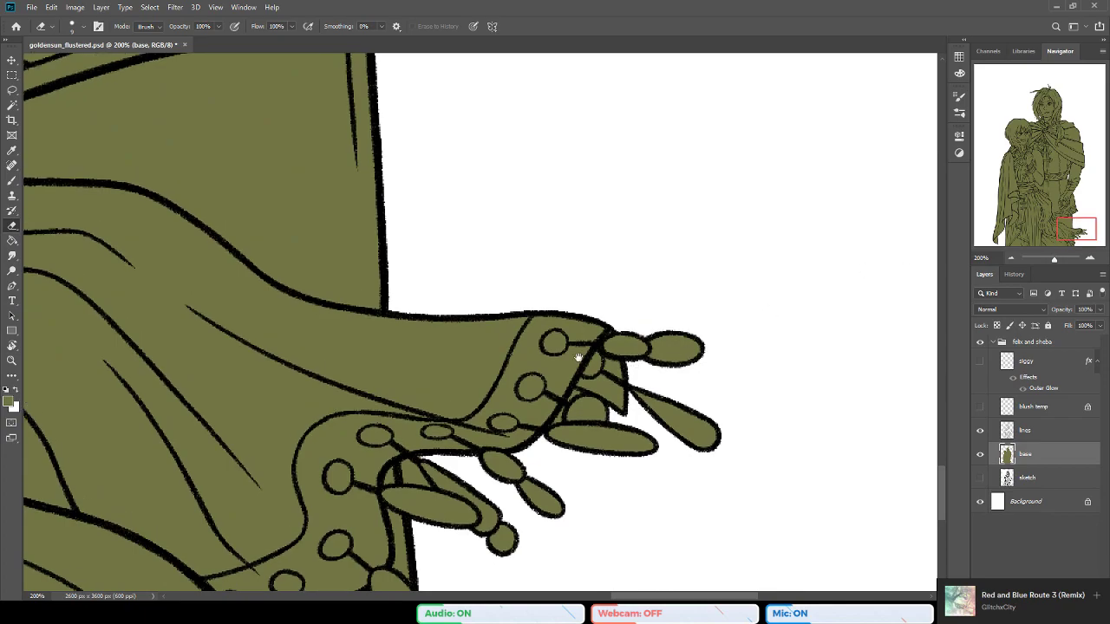
Step: Erase the base colour from the small gaps between the beaded tassels at the end of the sash
left_click_drag(594, 365, 536, 298)
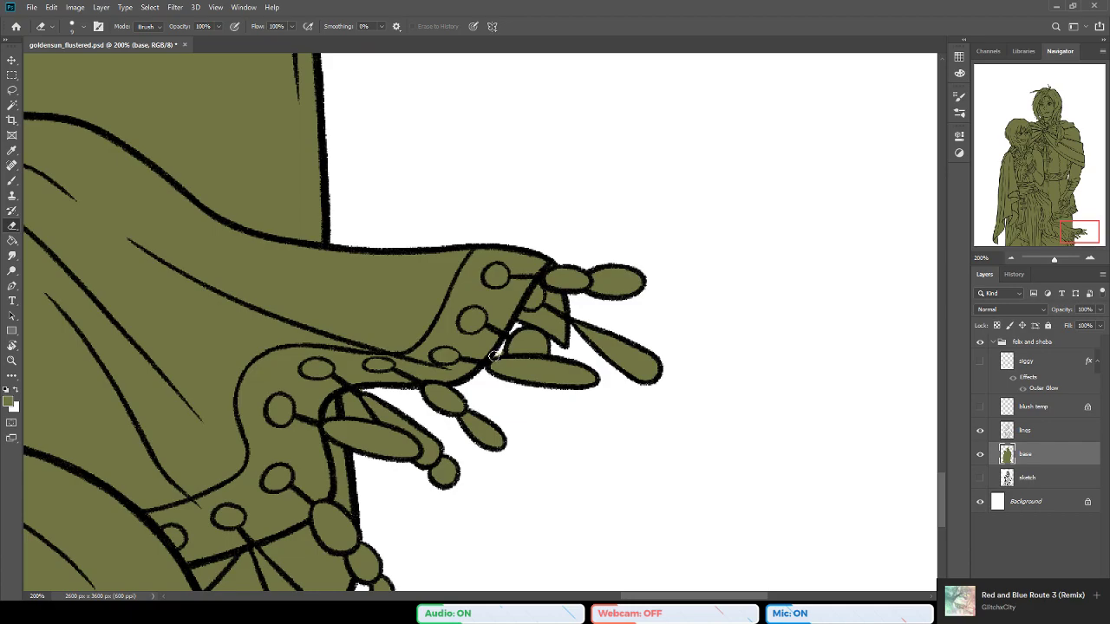
left_click_drag(495, 364, 660, 226)
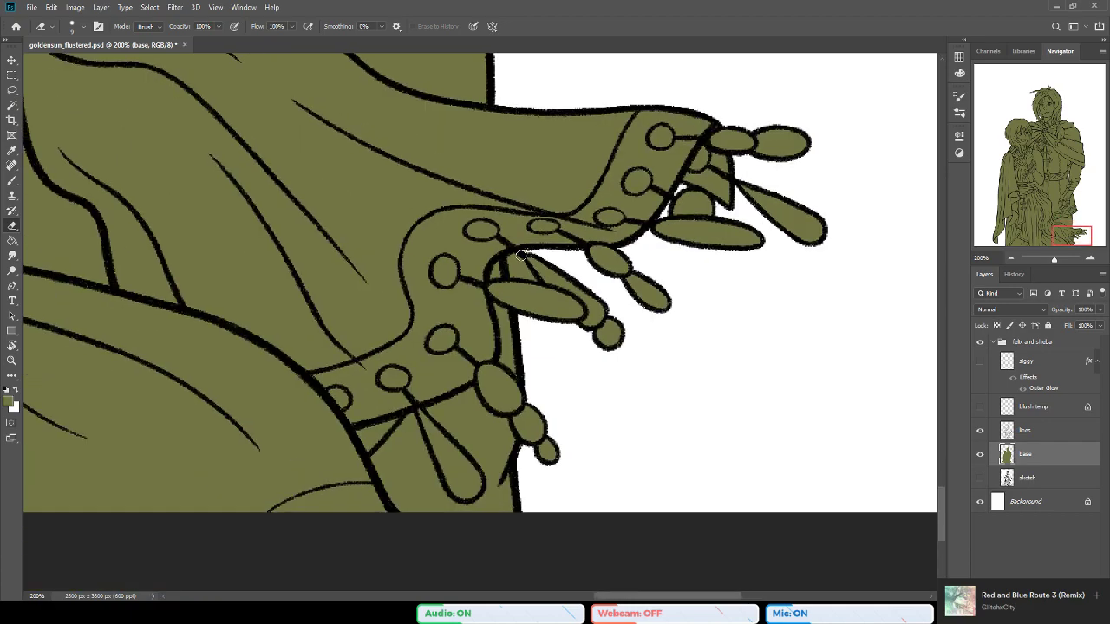
mouse_move(512, 259)
left_mouse_down()
mouse_move(537, 281)
mouse_move(521, 260)
left_mouse_up()
mouse_move(606, 414)
left_mouse_down()
mouse_move(756, 297)
mouse_move(659, 335)
left_mouse_up()
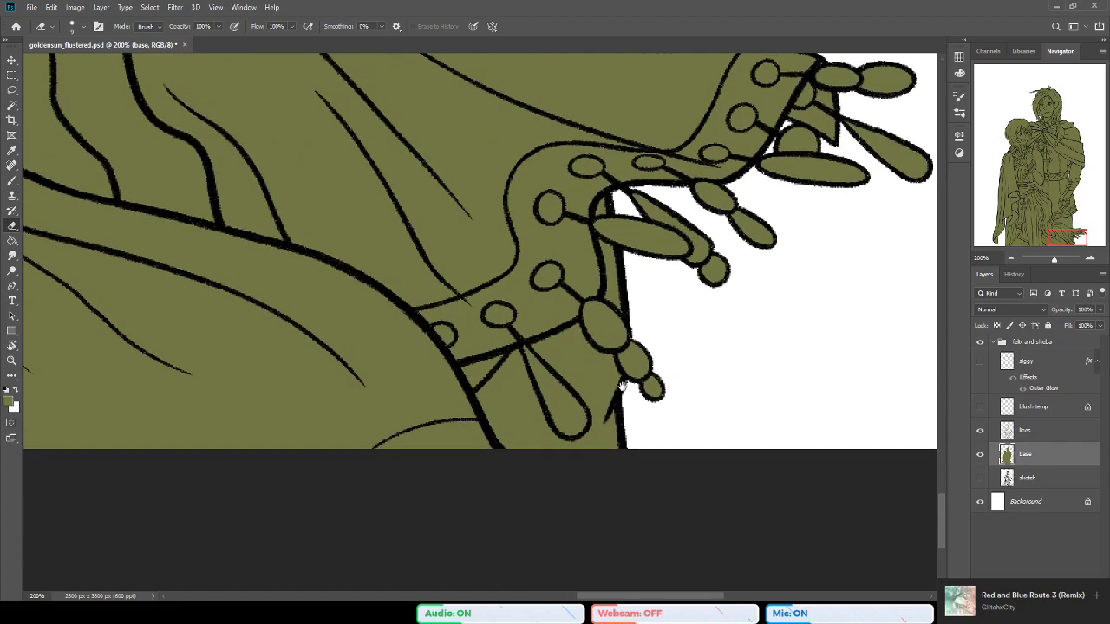
key("b")
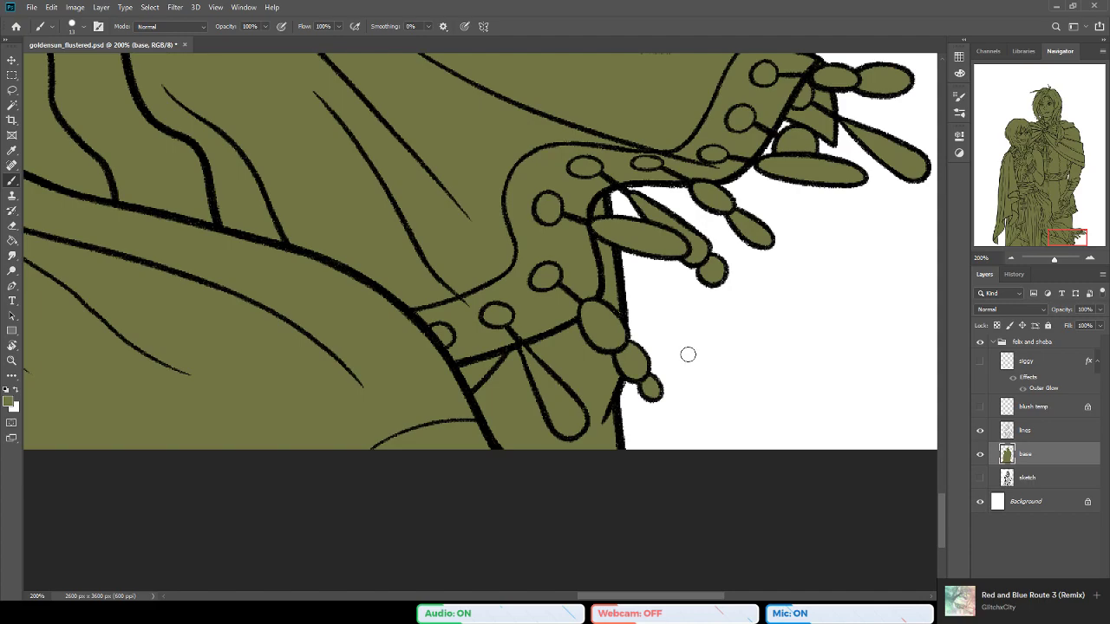
left_click_drag(642, 402, 626, 394)
left_click_drag(587, 270, 562, 276)
key("d")
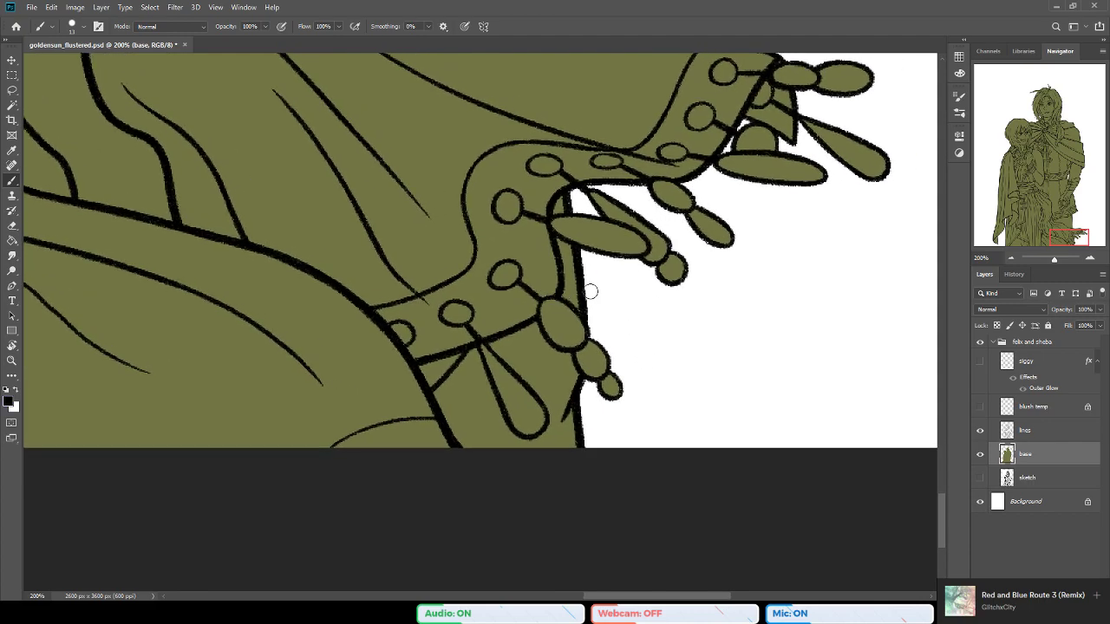
key("e")
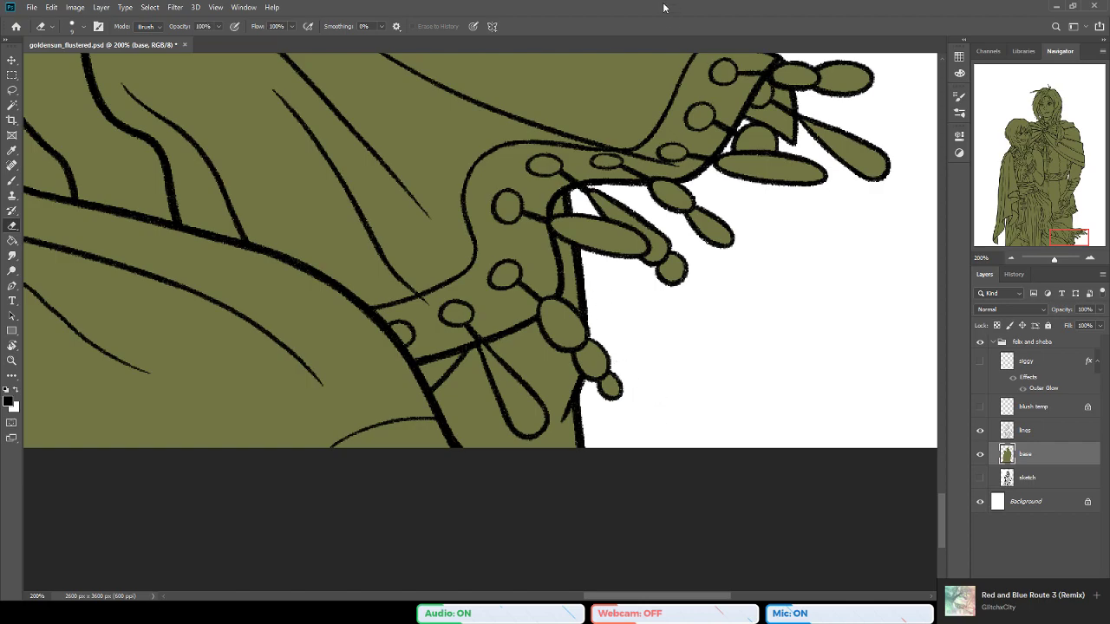
key("b")
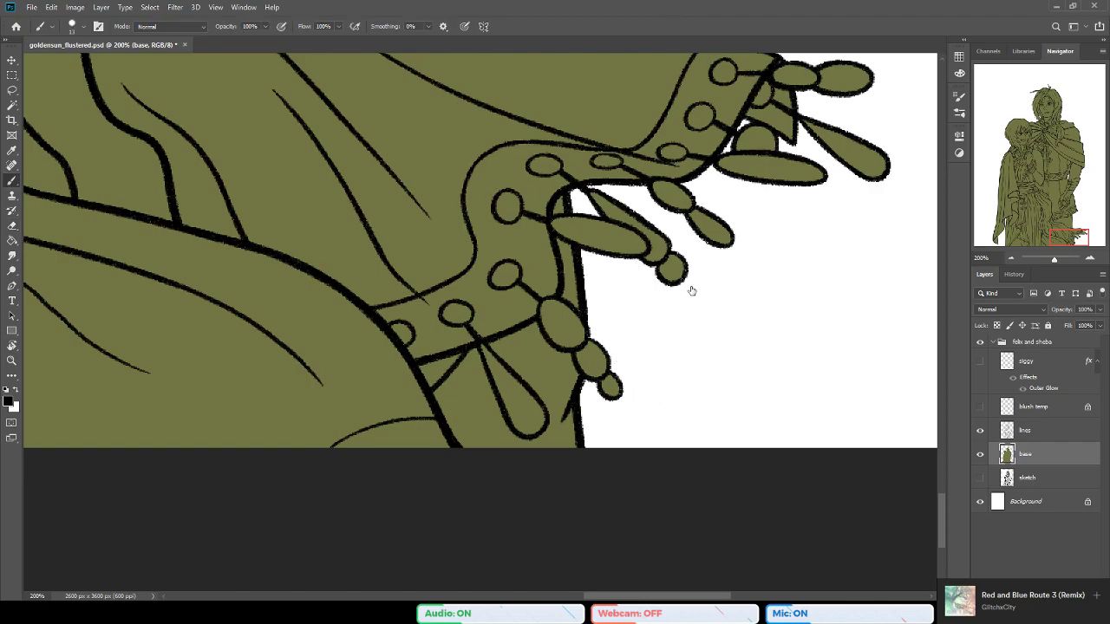
key("period")
left_click_drag(766, 250, 718, 362)
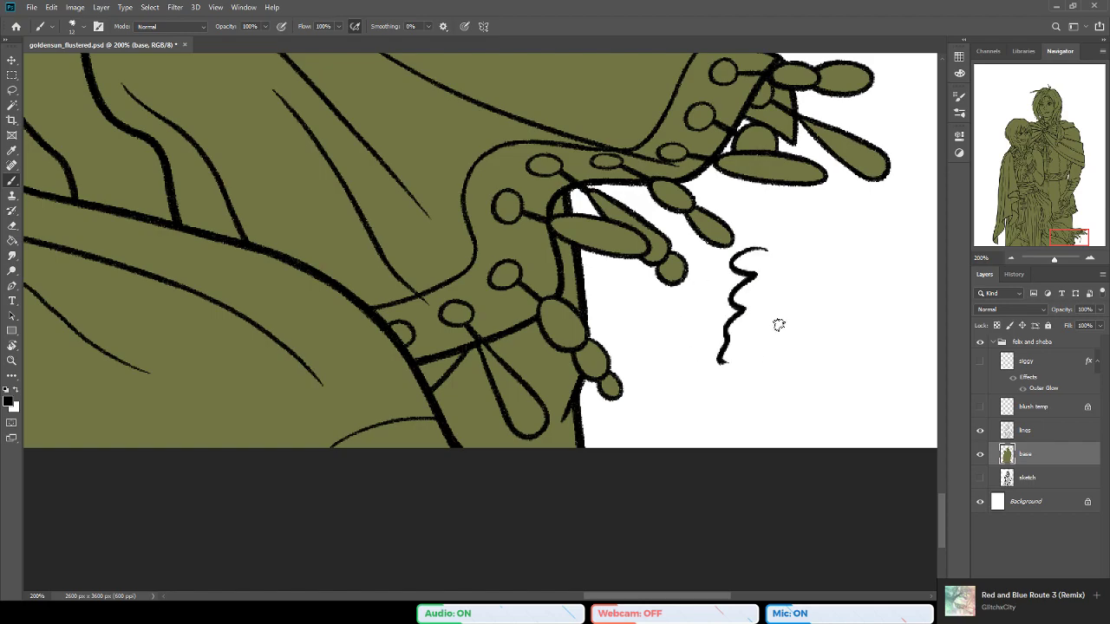
key("ctrl+z")
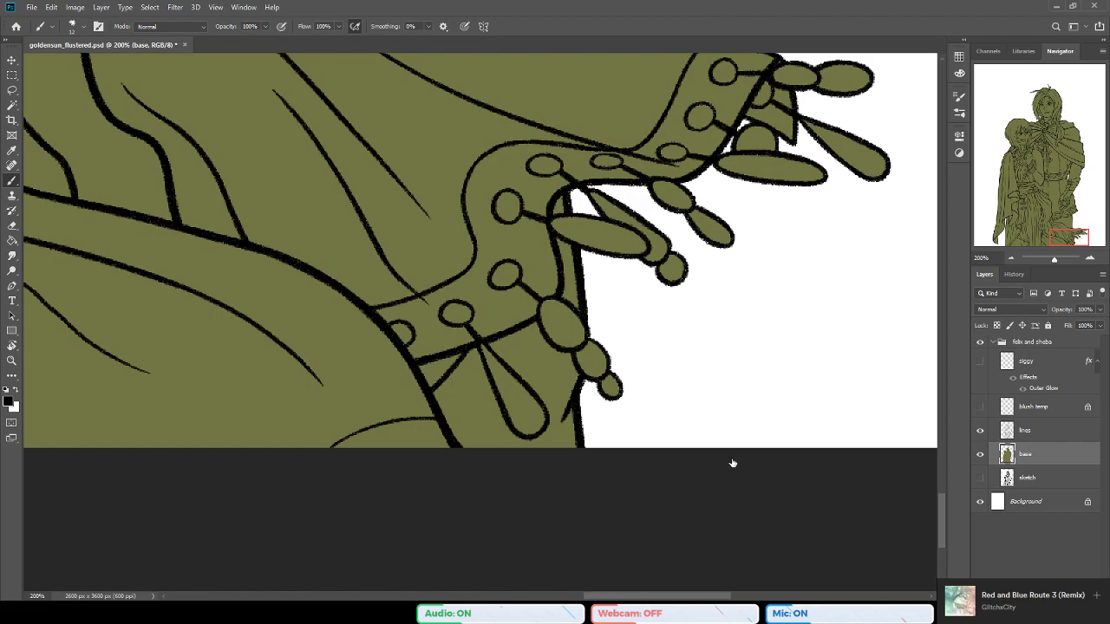
left_click(660, 460)
key("alt+bracketright")
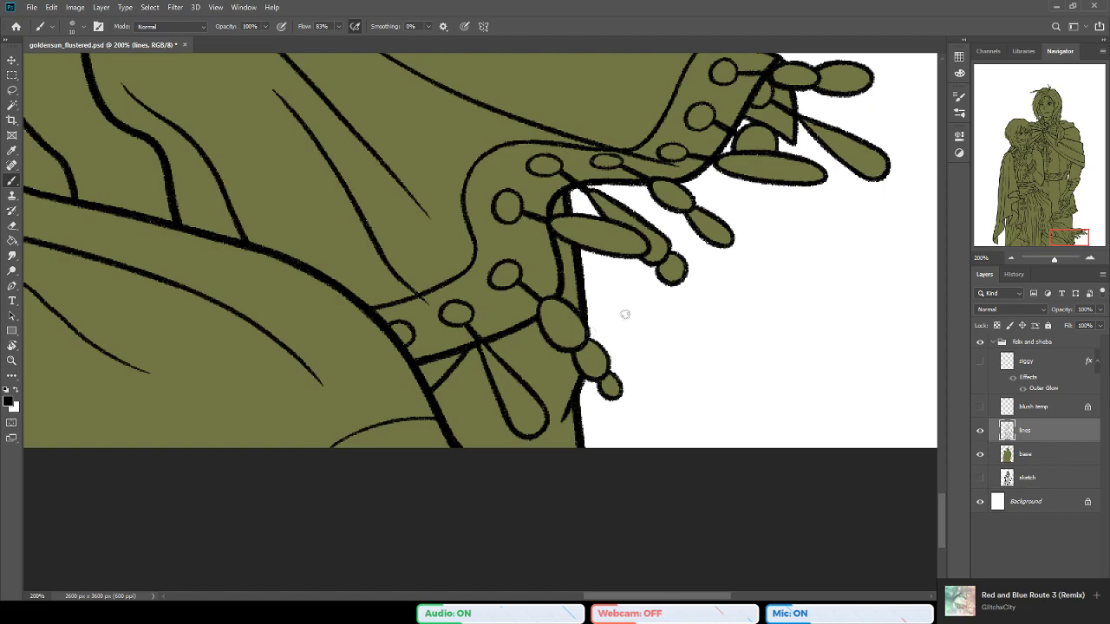
left_click_drag(622, 340, 656, 412)
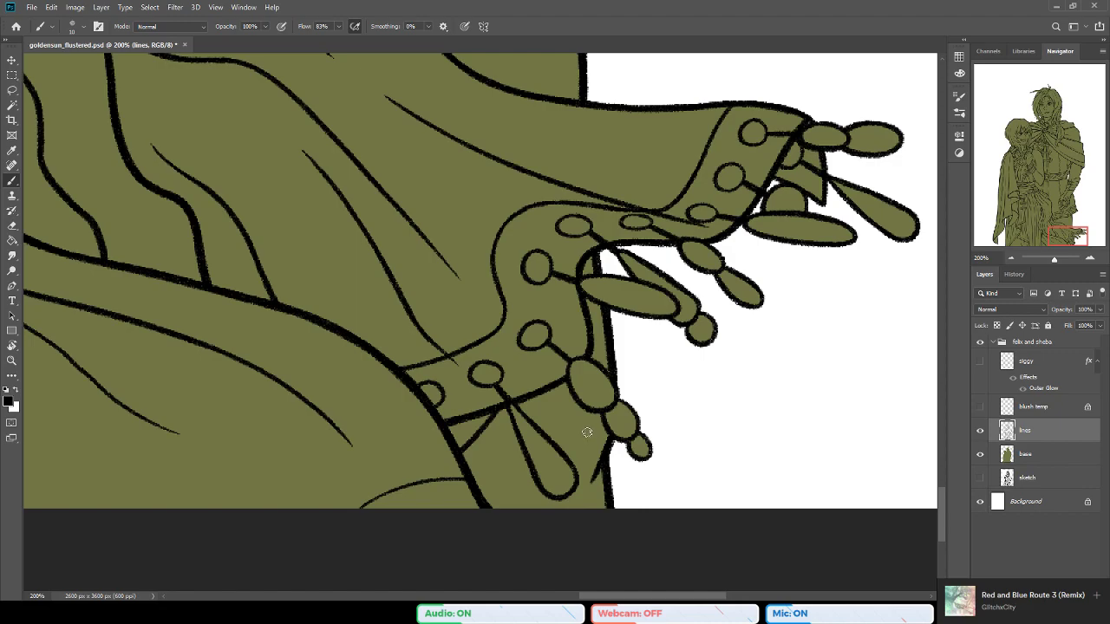
key("e")
key("b")
left_click_drag(734, 390, 745, 371)
left_click_drag(727, 458, 656, 448)
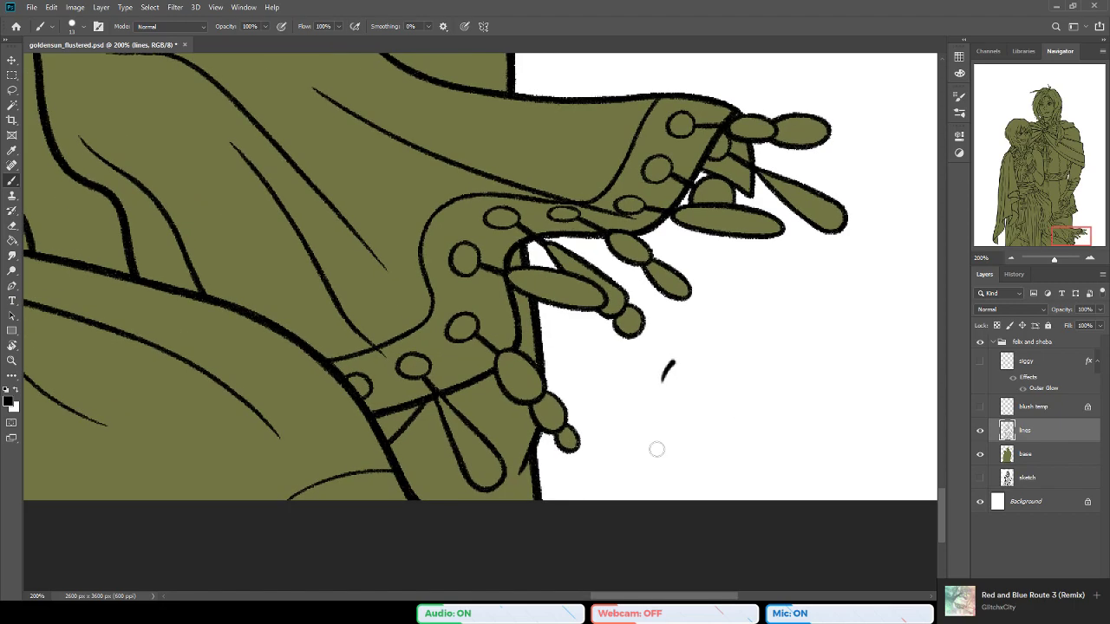
Step: Check the base layer's silhouette around the tassels by hiding the lines layer, show the lines again and save the document
left_click(1028, 454)
left_click(981, 431)
left_click(981, 431)
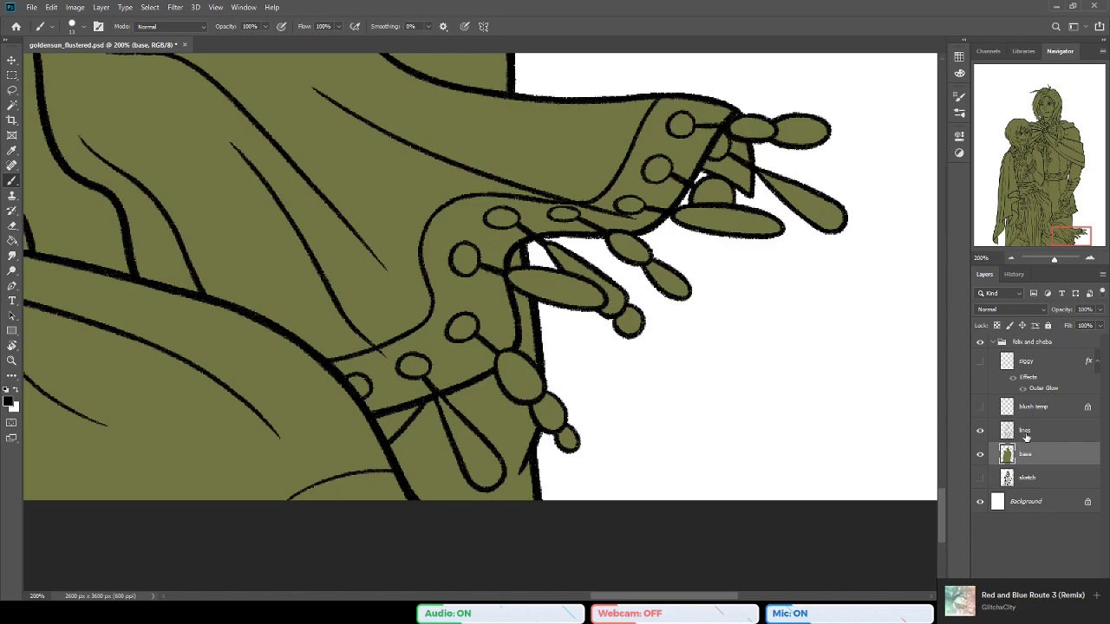
left_click_drag(818, 331, 844, 347)
left_click(981, 437)
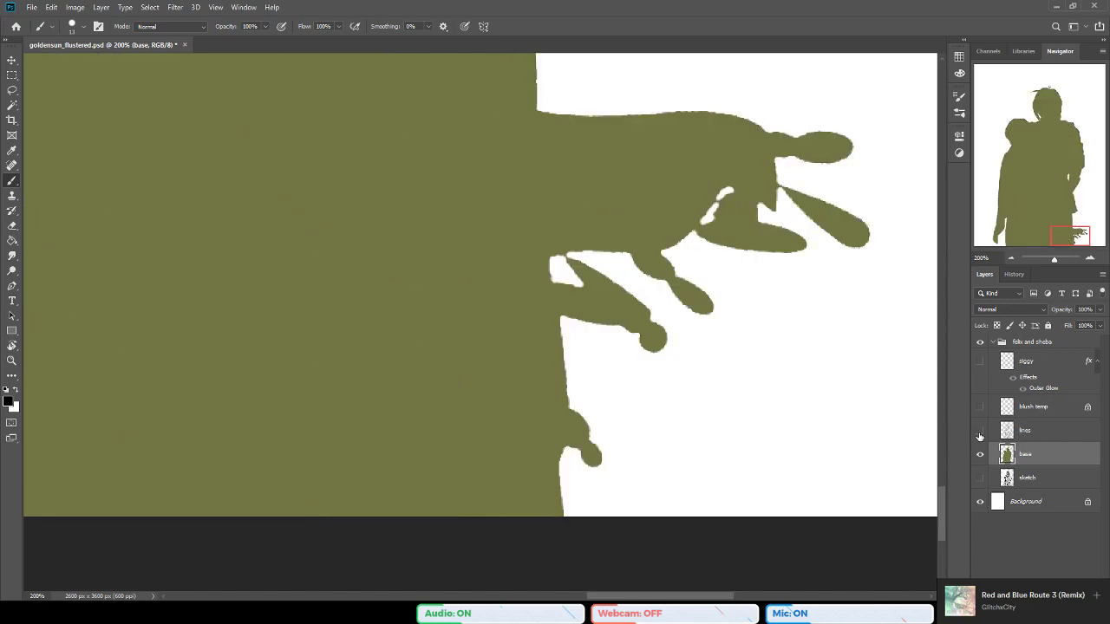
left_click(980, 431)
scroll(699, 303, "down", 2)
key("ctrl+s")
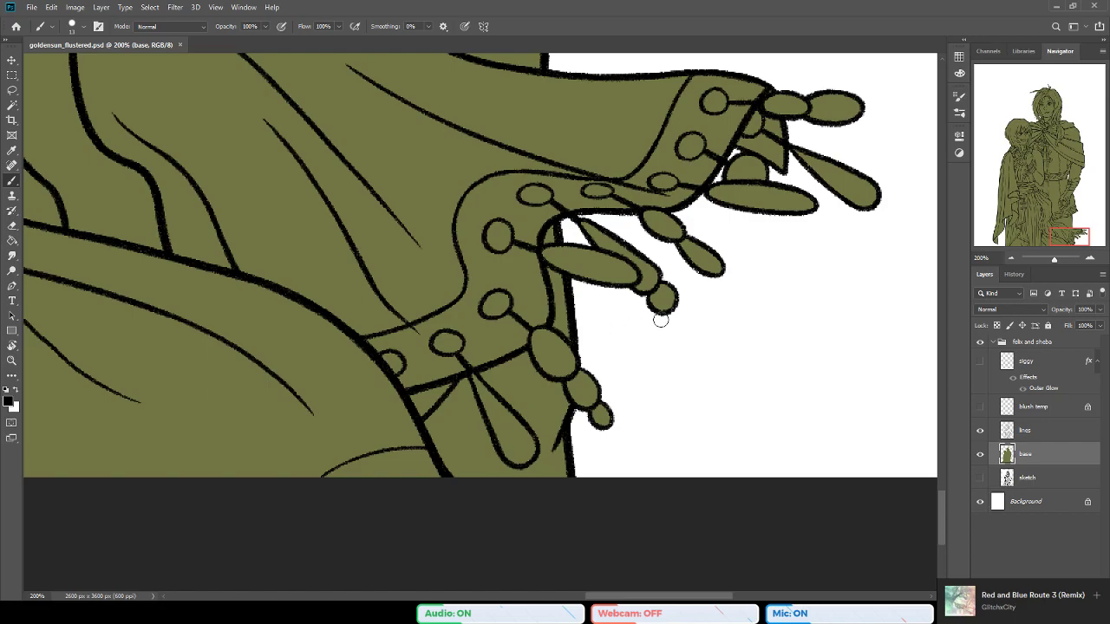
Step: Undo the trial brush dab on the leg edge below the tassels, return to the Eraser and save the document again
left_click_drag(695, 331, 677, 312)
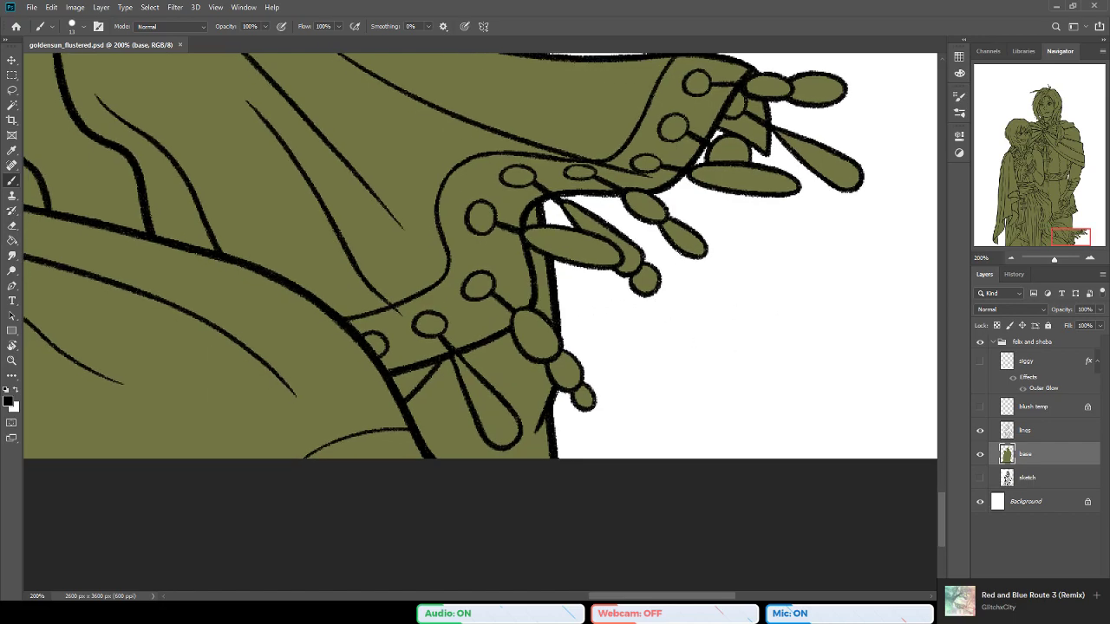
left_click_drag(559, 394, 558, 402)
key("ctrl+z")
key("e")
left_click_drag(752, 403, 764, 404)
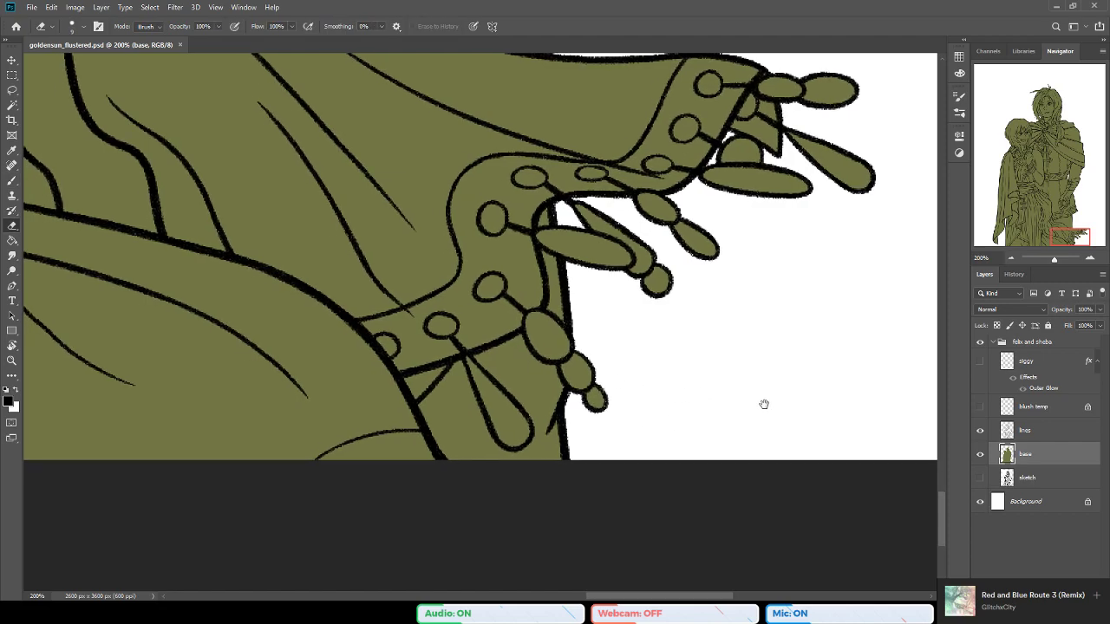
key("ctrl+s")
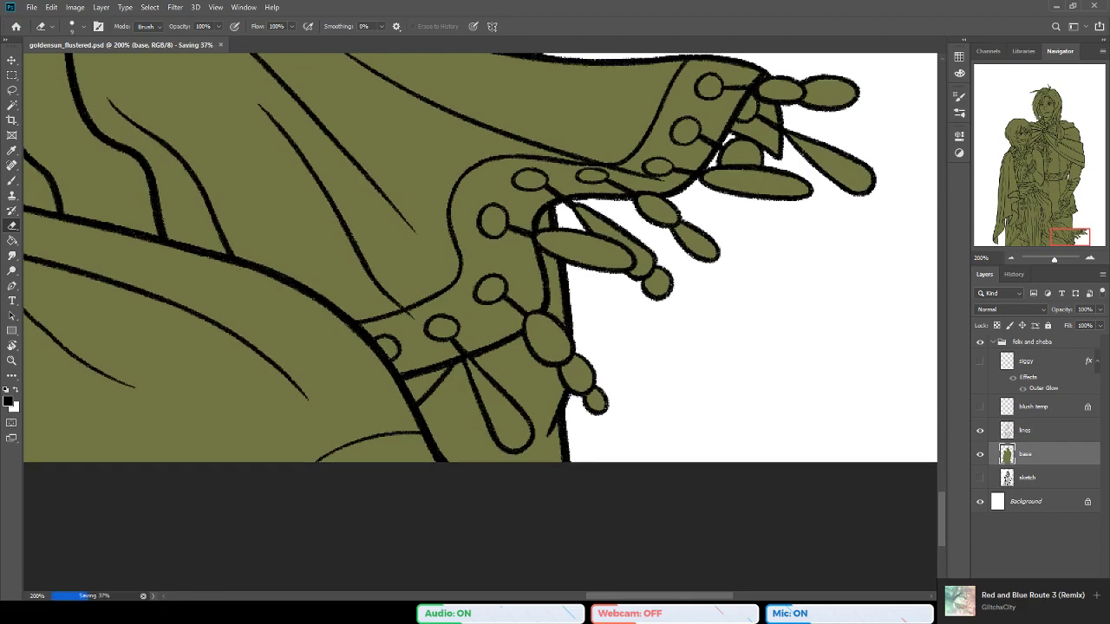
Step: Check the base colour's edge along the hem and outer side of the shorter figure's cloak
mouse_move(1063, 232)
left_mouse_down()
mouse_move(1015, 231)
mouse_move(997, 212)
mouse_move(992, 245)
mouse_move(1015, 244)
mouse_move(999, 245)
left_mouse_up()
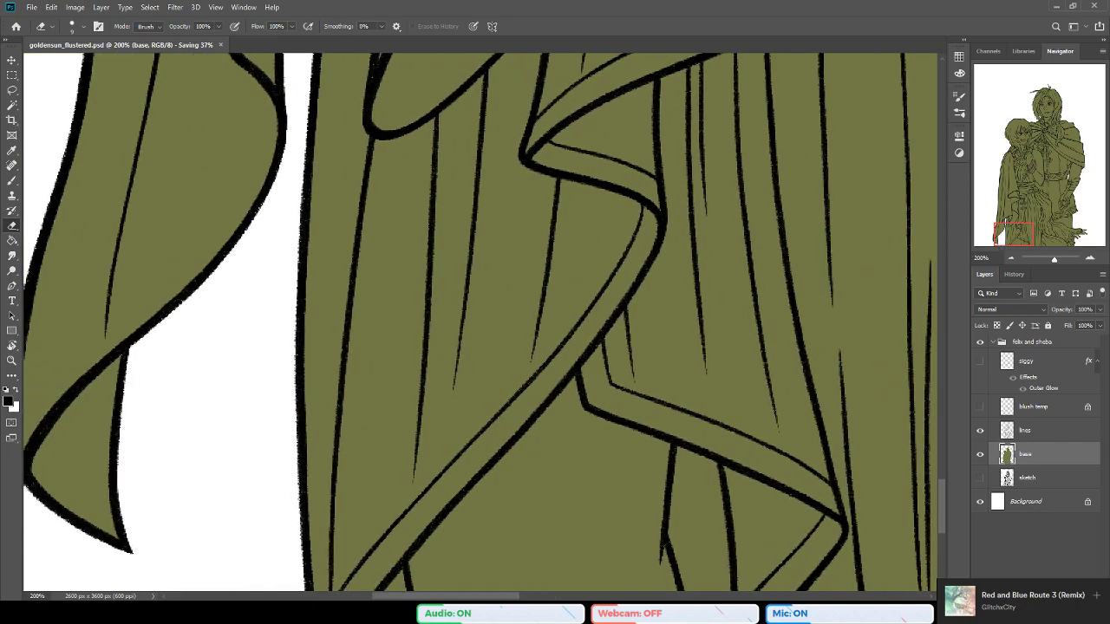
left_click_drag(473, 456, 463, 385)
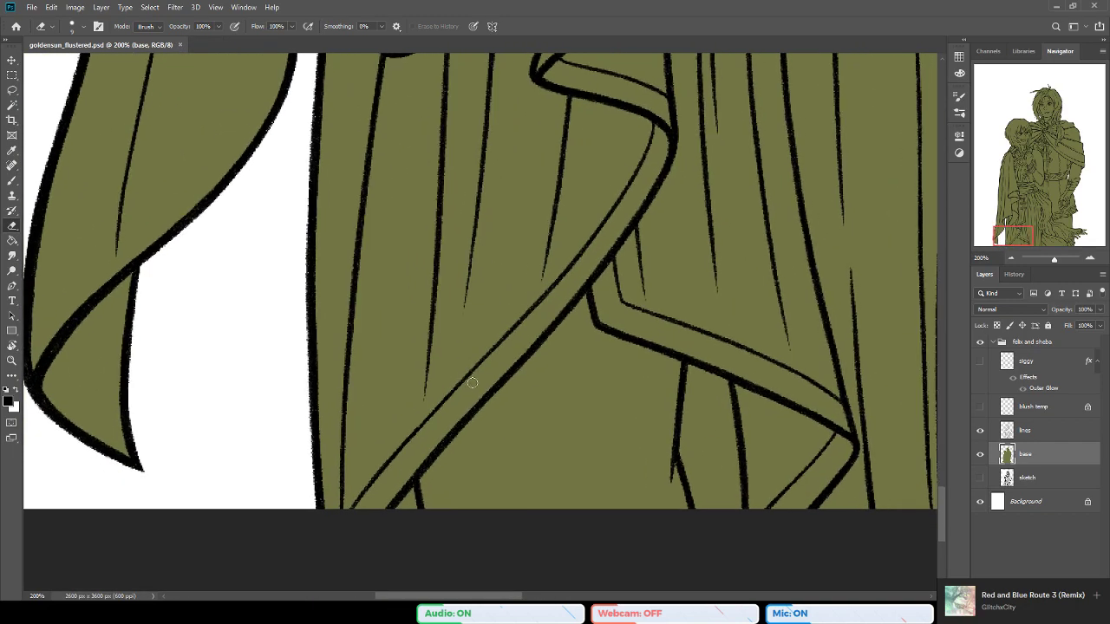
left_click_drag(587, 408, 692, 457)
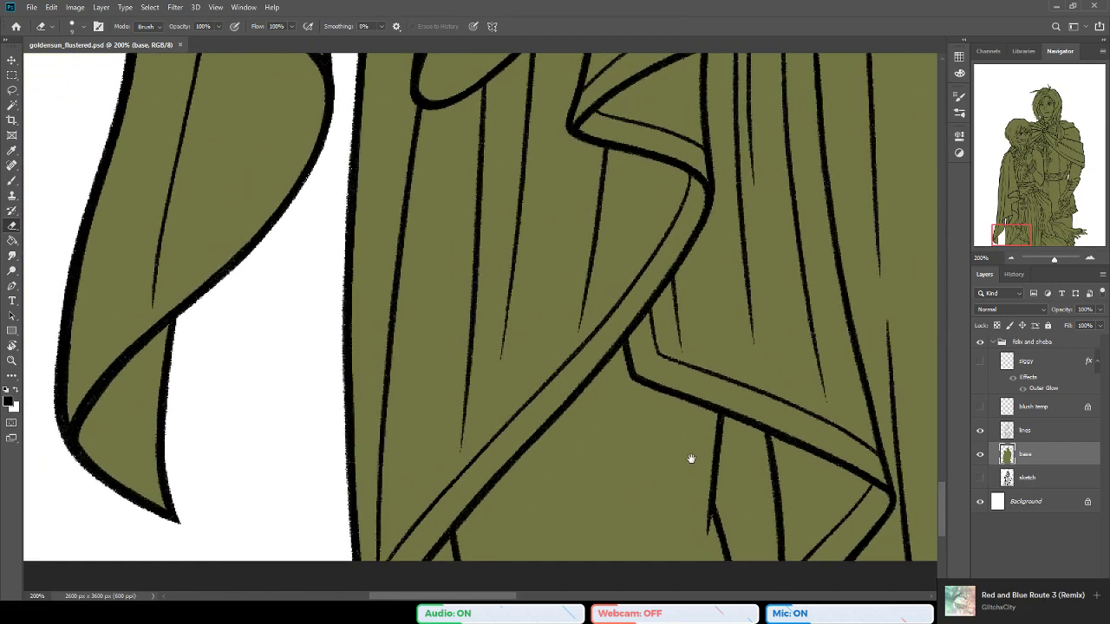
left_click_drag(359, 148, 525, 421)
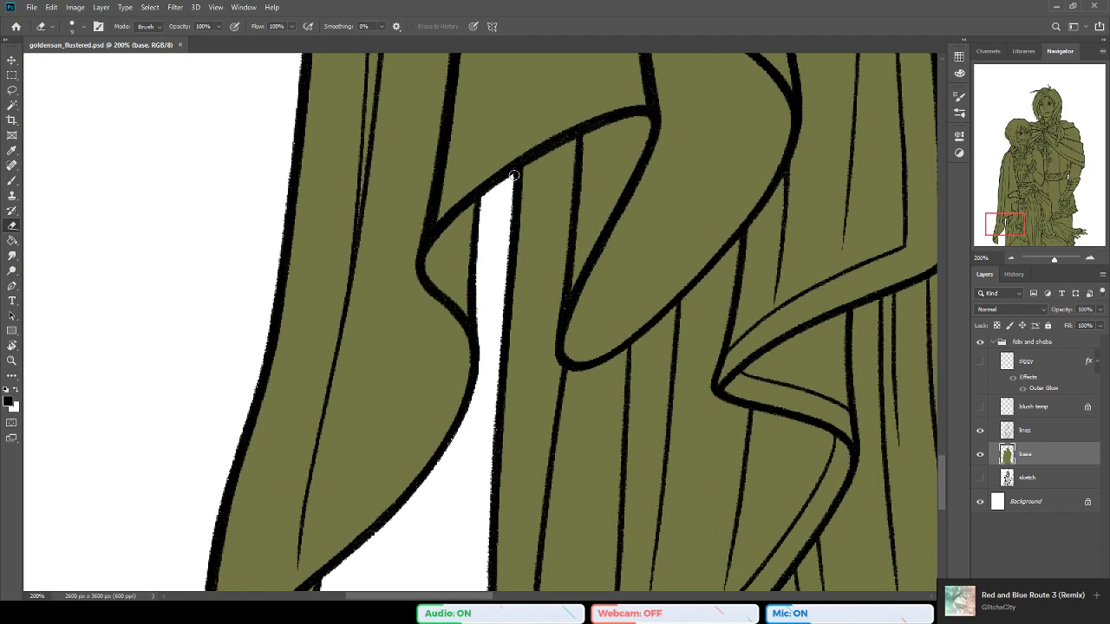
left_click_drag(451, 112, 472, 497)
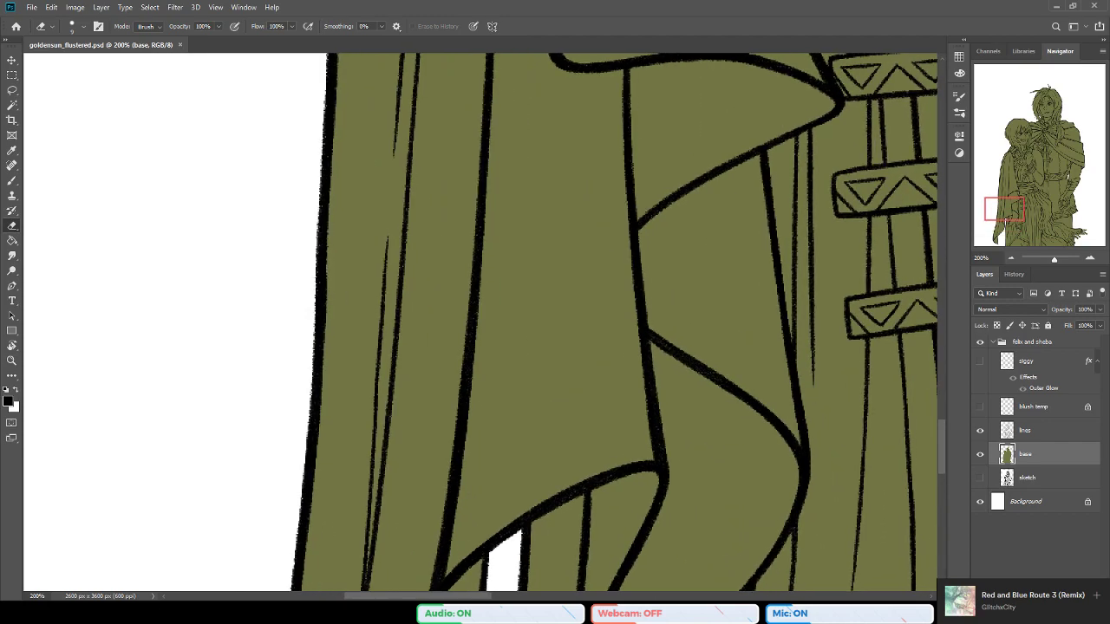
Step: Clean up the base colour's edge around the shorter figure's shoulder and hair
left_click_drag(1001, 201, 1007, 141)
mouse_move(449, 323)
left_mouse_down()
mouse_move(455, 399)
mouse_move(439, 448)
left_mouse_up()
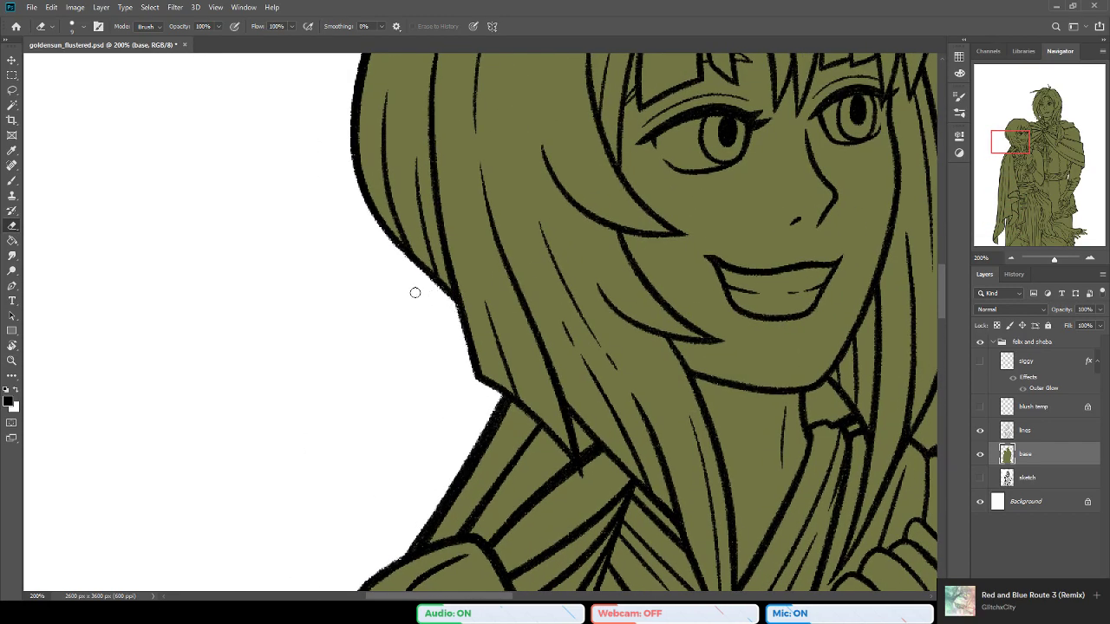
left_click_drag(608, 163, 496, 426)
left_click_drag(652, 139, 586, 260)
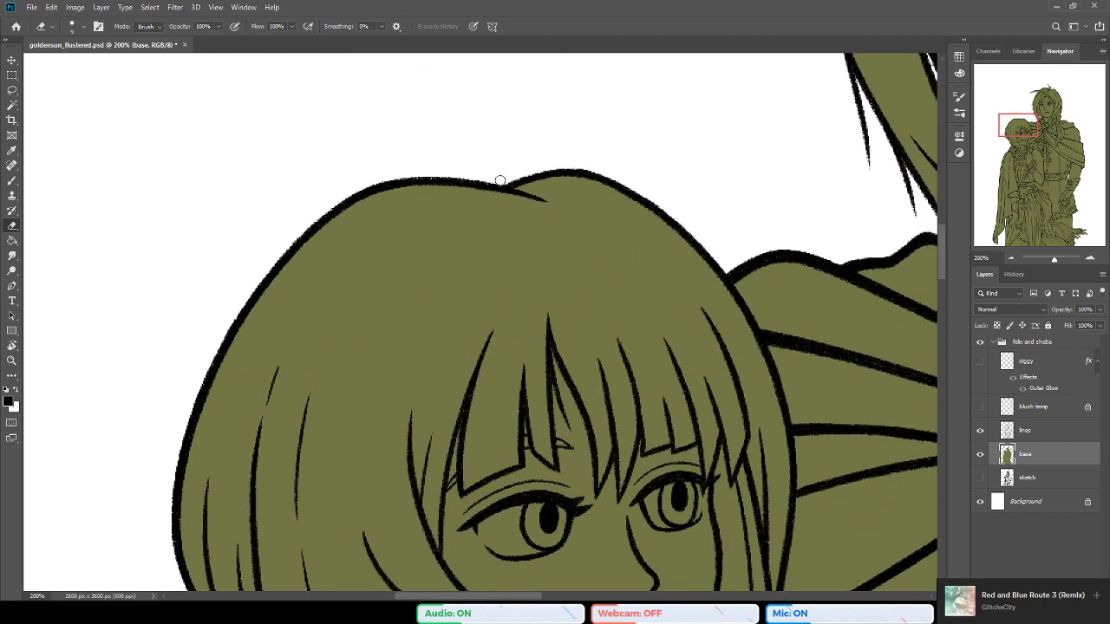
scroll(426, 305, "right", 5)
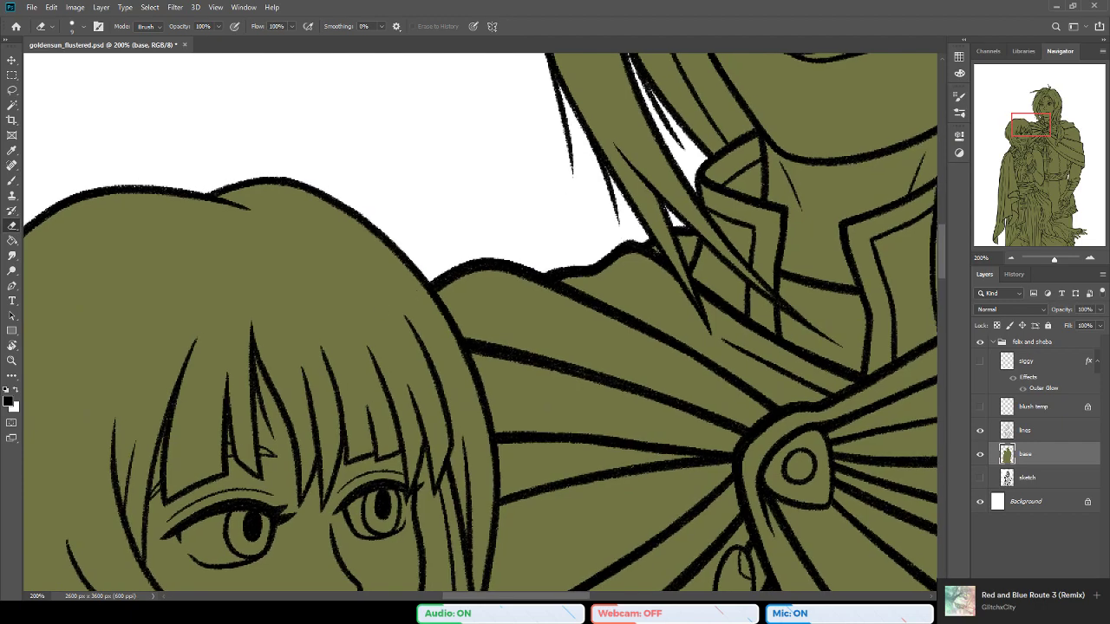
left_click_drag(1038, 145, 1036, 143)
Step: Review the base fill across both whole figures and save the document
key("ctrl+space")
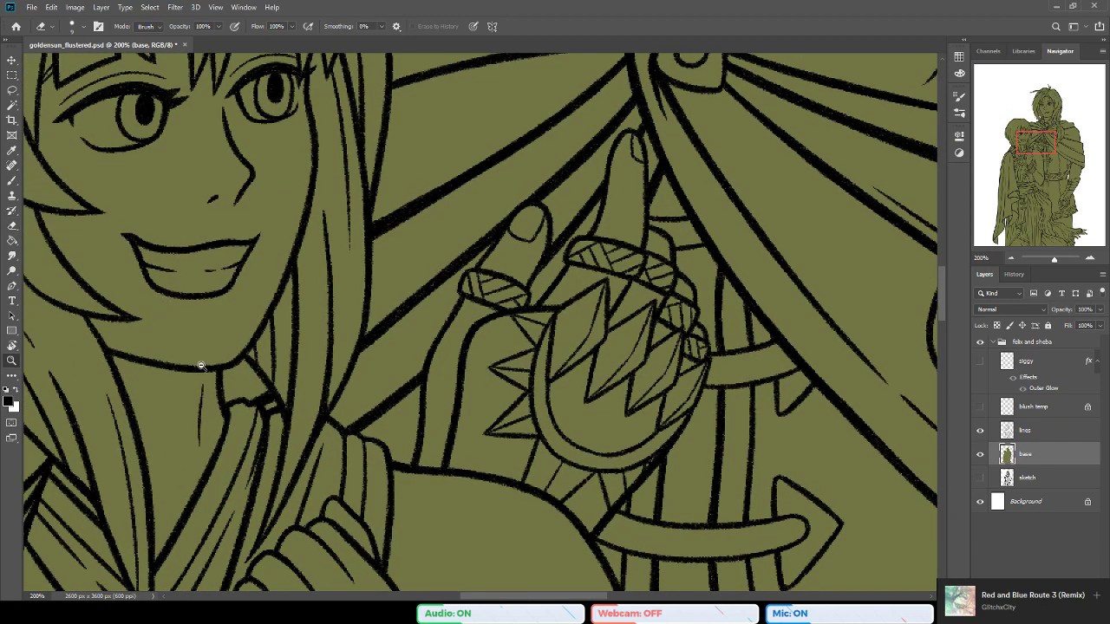
left_click(371, 388, "alt")
left_click(380, 391, "alt")
left_click_drag(522, 457, 548, 471)
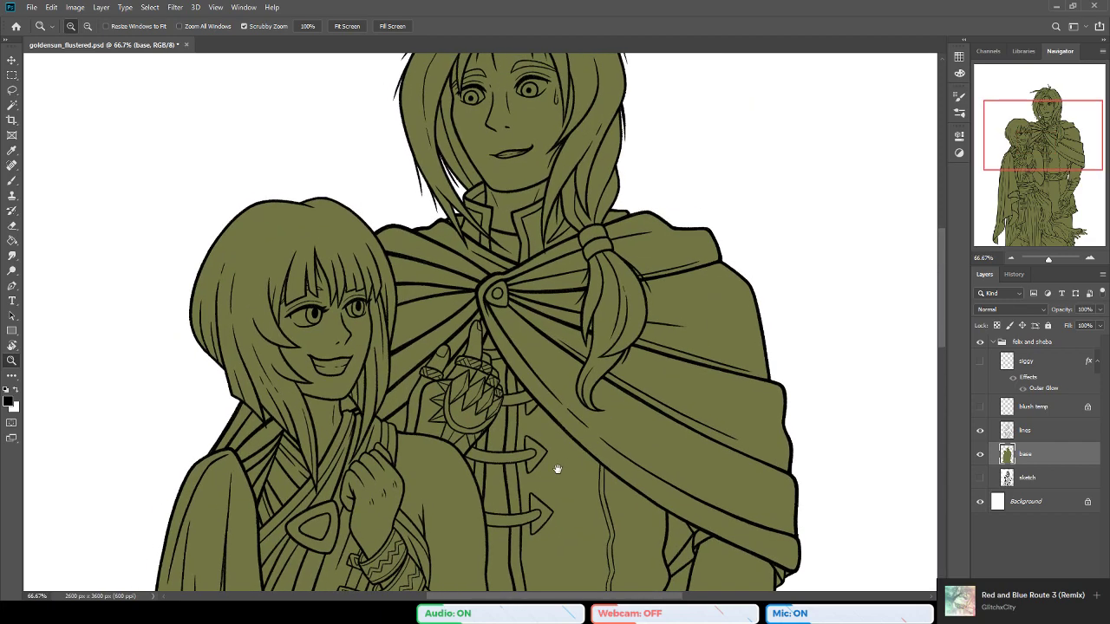
scroll(584, 418, "up", 3)
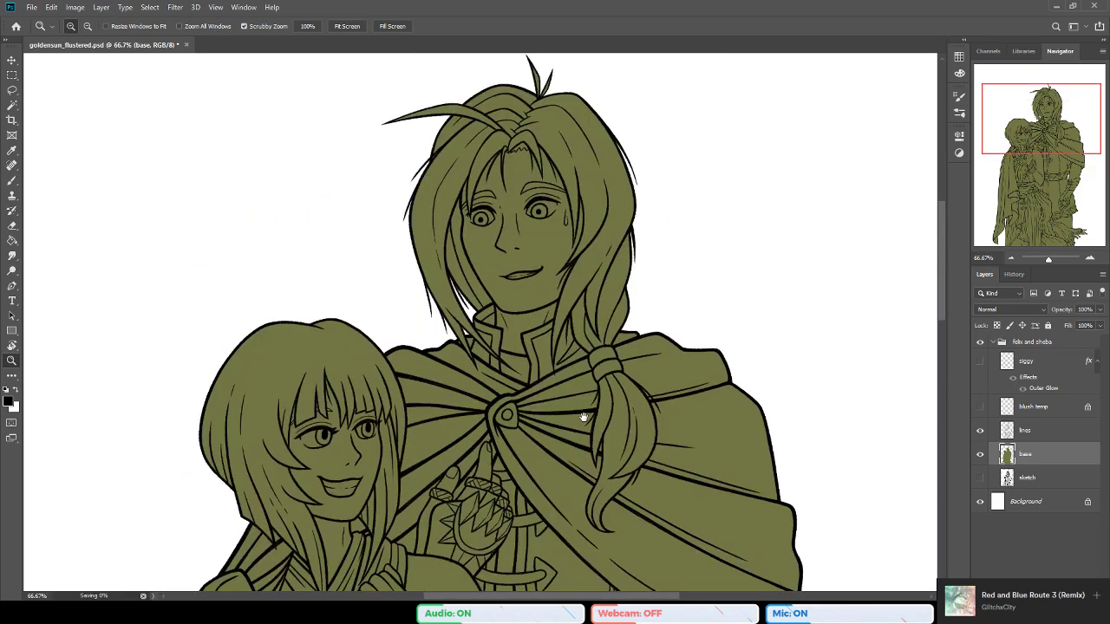
left_click(408, 398, "alt")
left_click_drag(426, 494, 531, 278)
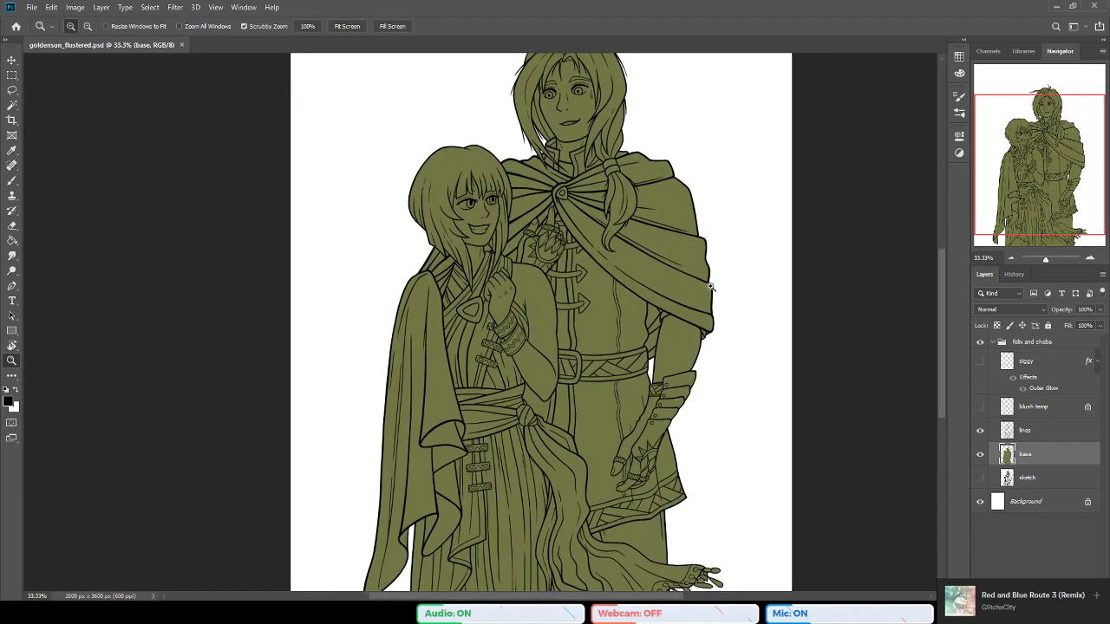
left_click_drag(556, 451, 557, 405)
left_click_drag(622, 258, 604, 367)
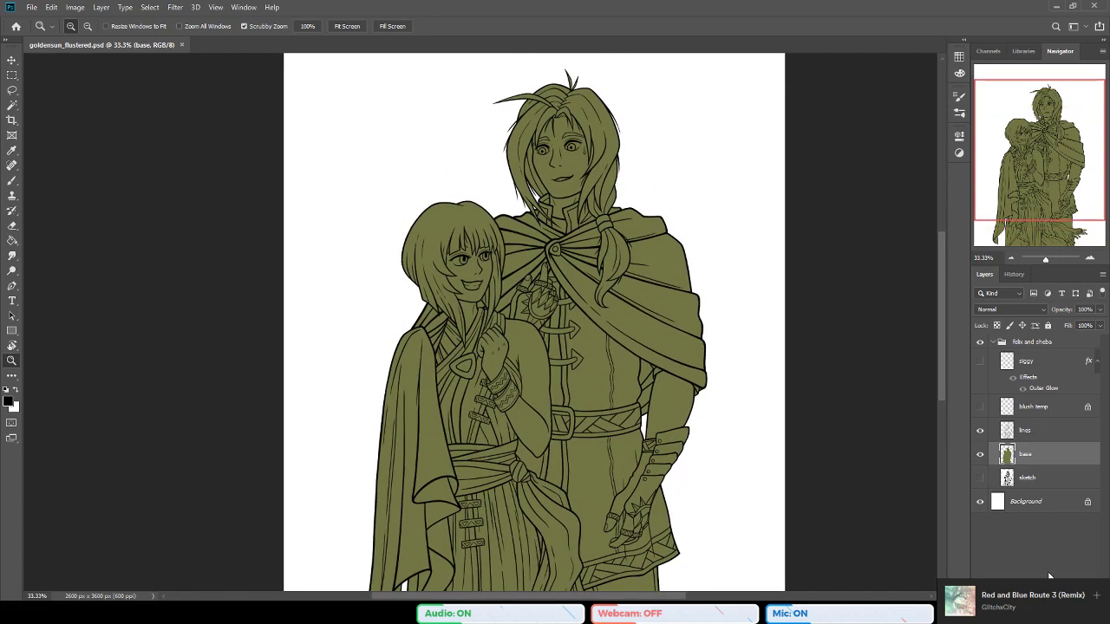
Step: Add a new layer above the base layer, name it "felix skin" and clip it to the base
left_click(1076, 595)
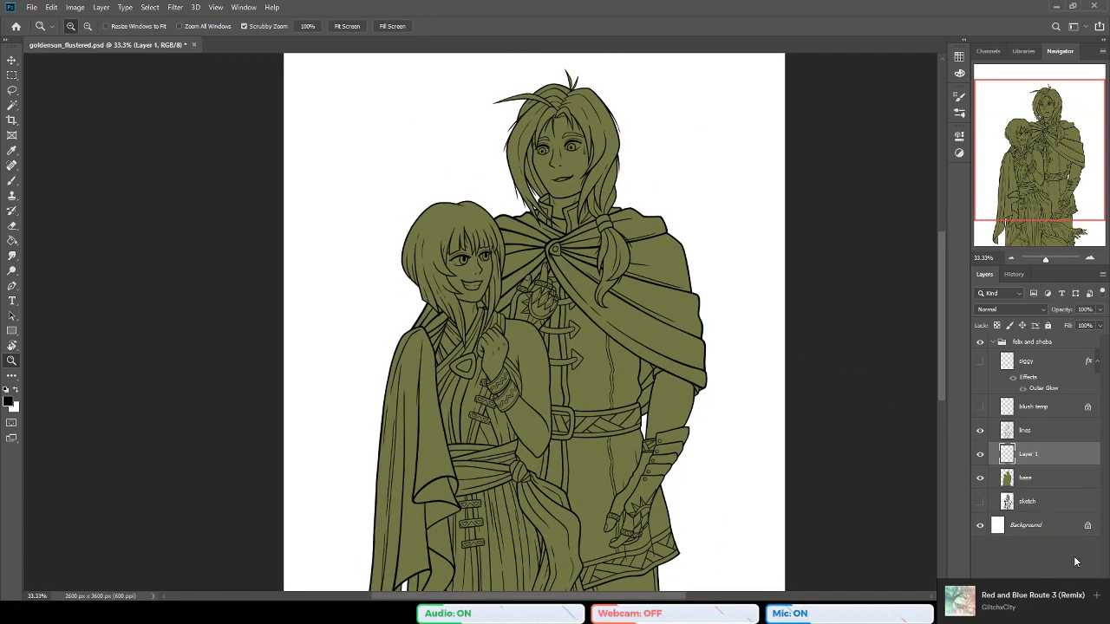
double_click(1032, 455)
left_click(1054, 475)
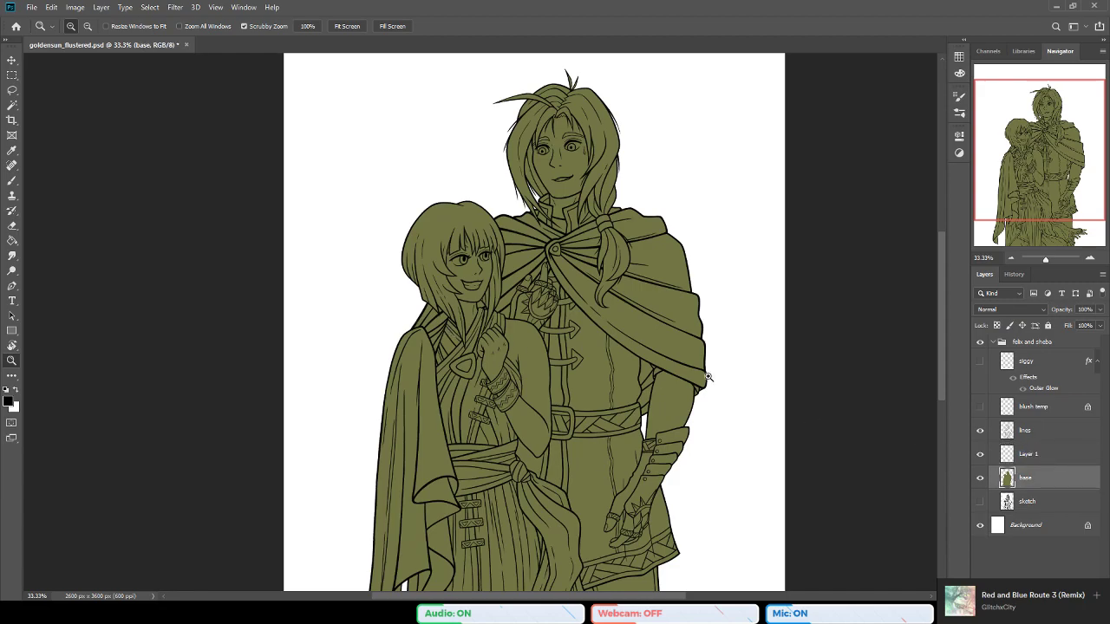
double_click(1028, 454)
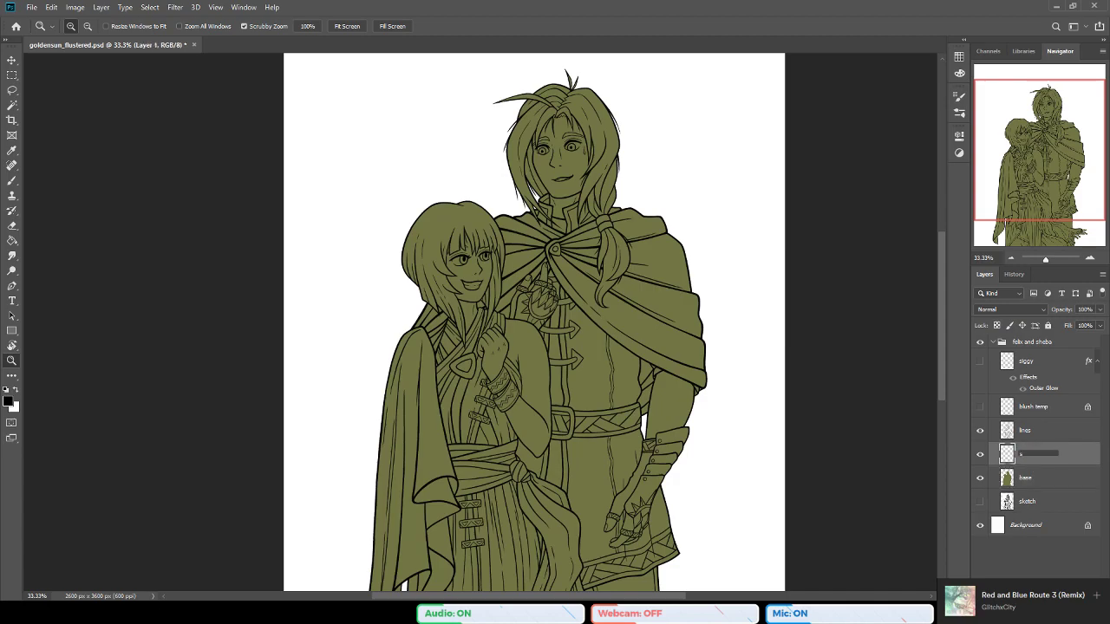
key("Return")
double_click(1026, 453)
type("felix skin")
key("Return")
key("ctrl+alt+g")
Step: Add another clipped layer directly above the base layer and name it "hair"
left_click(611, 169)
left_click(523, 104)
scroll(860, 373, "up", 5)
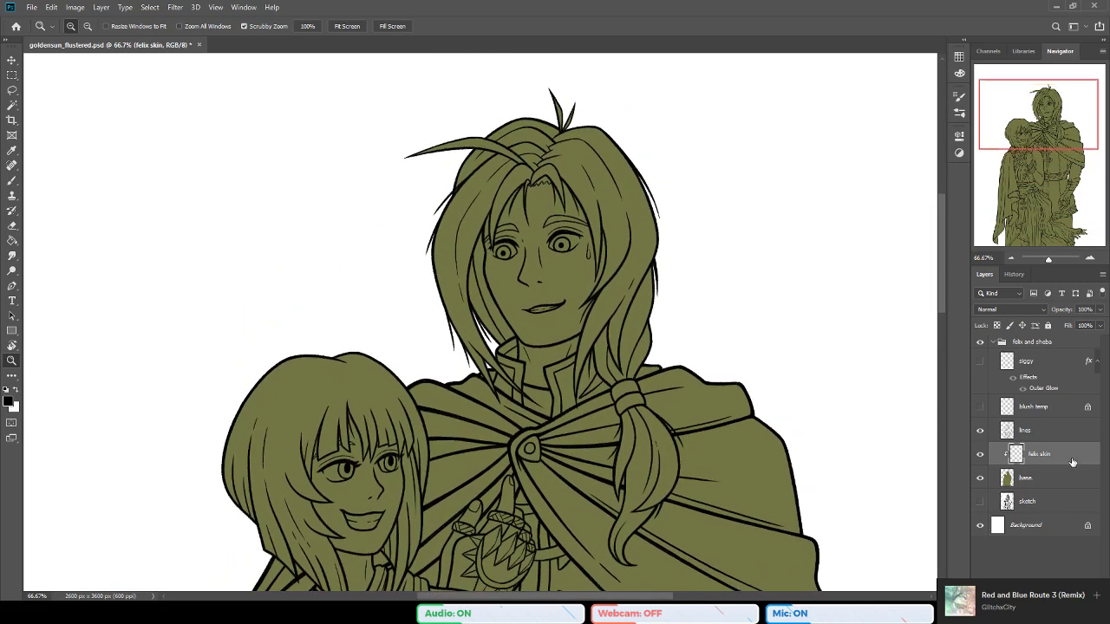
left_click(1045, 478)
key("ctrl+shift+alt+n")
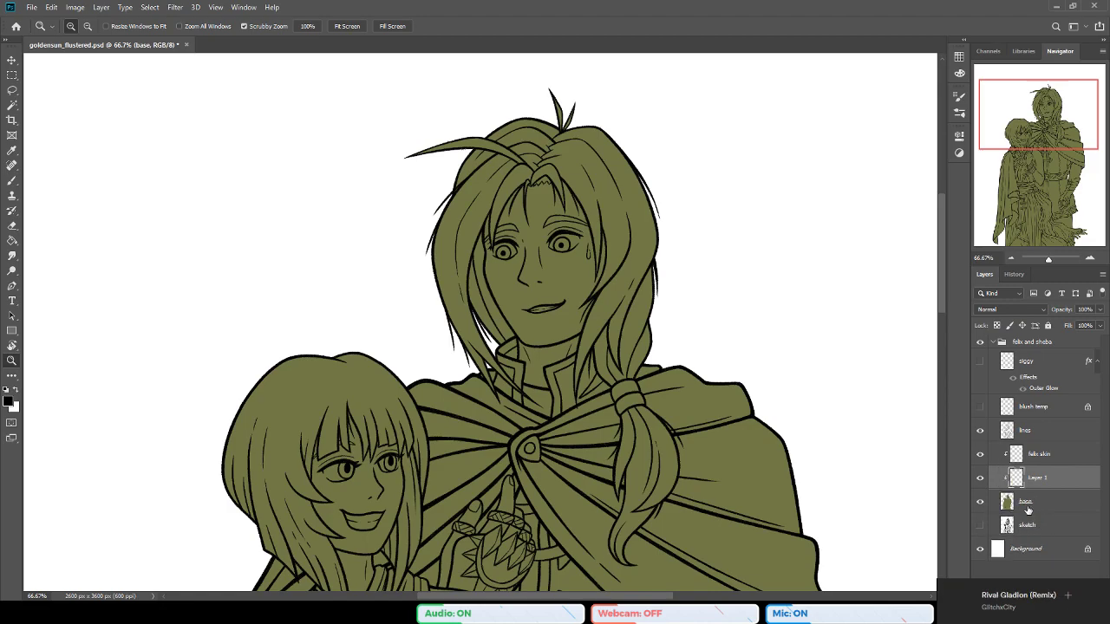
double_click(1039, 477)
type("hair")
key("Return")
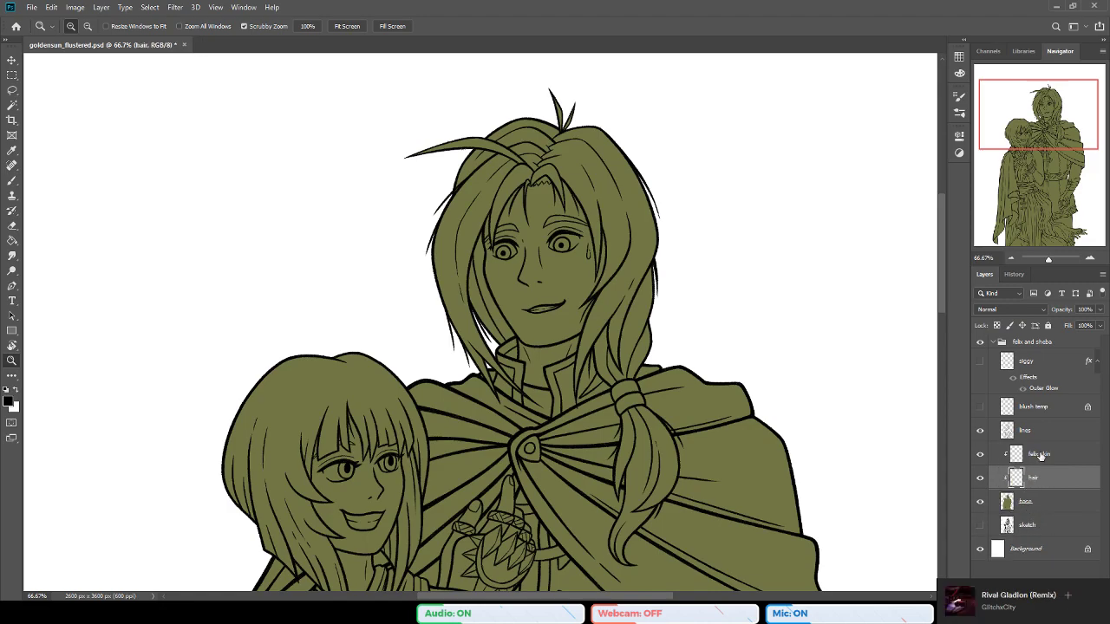
Step: Add a layer above felix skin, clip it to the base and name it "felix hair"
left_click(1041, 456)
key("ctrl+shift+alt+n")
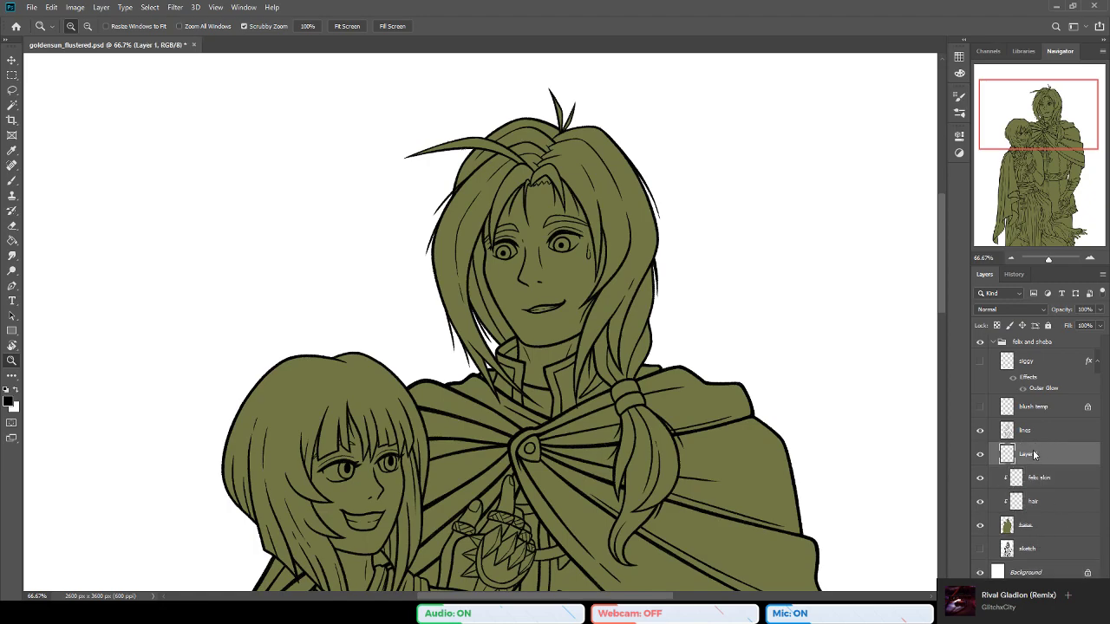
key("ctrl+alt+g")
double_click(1066, 463)
key("Return")
Step: Rename the topmost clipped layer as "felix iris"
double_click(1045, 454)
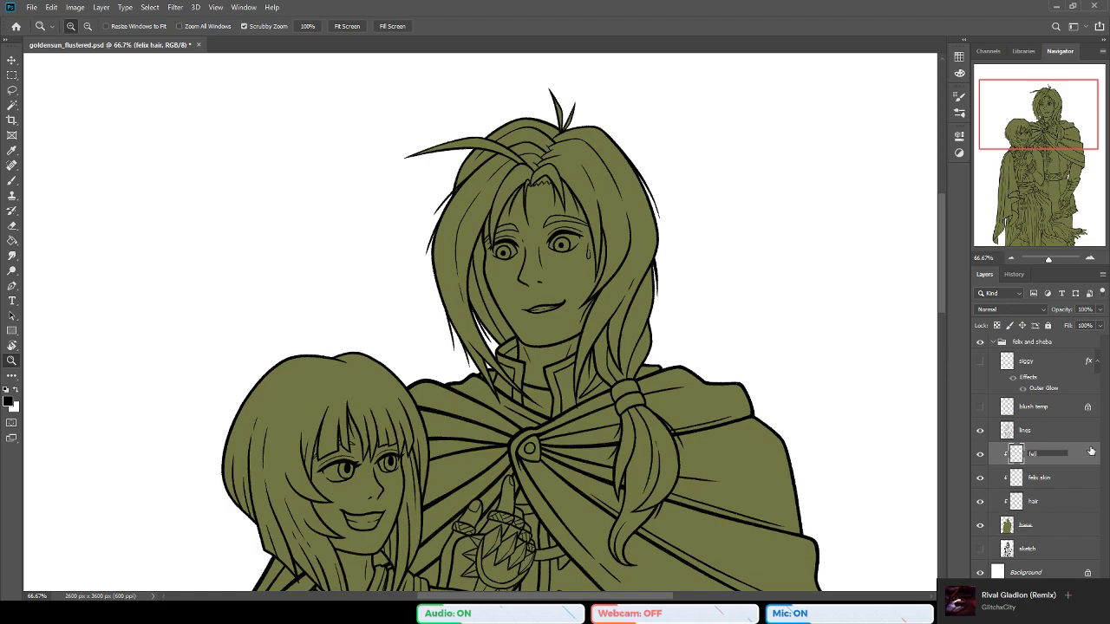
type("felix eyes")
key("Return")
double_click(1053, 455)
left_click(1059, 453)
type("iris")
key("Return")
Step: Brush dark brown into the iris of the taller figure's left-hand eye on the felix iris layer
left_click(1052, 482)
left_click(1045, 453)
key("b")
left_click(12, 360)
left_click(573, 379, "alt")
left_click(558, 258)
left_click(570, 238)
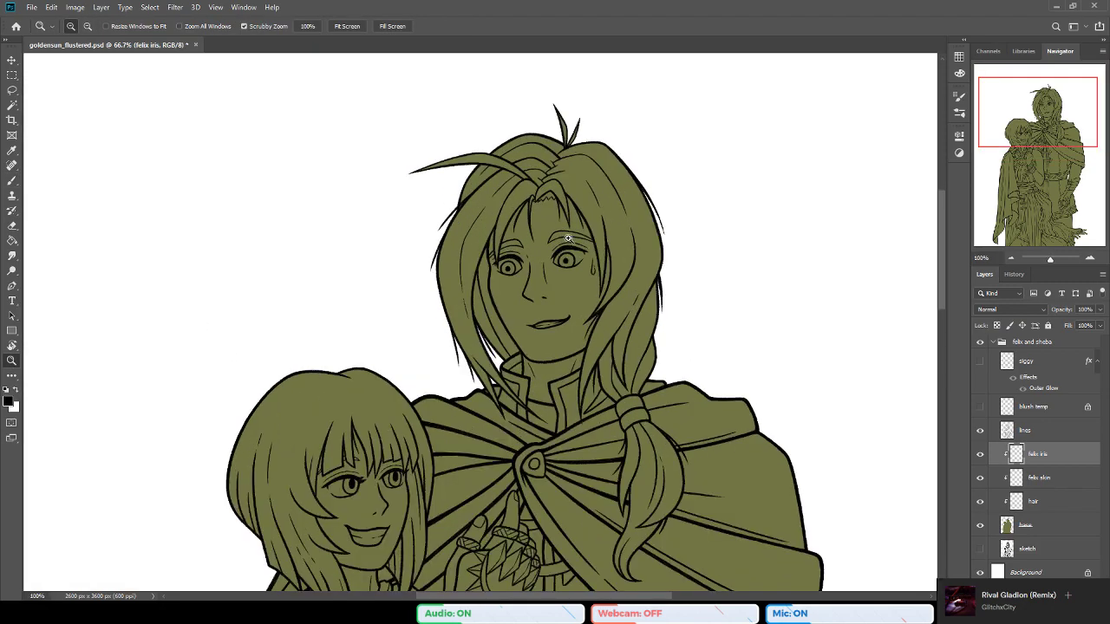
left_click(569, 238)
scroll(572, 346, "down", 1)
left_click_drag(572, 346, 470, 324)
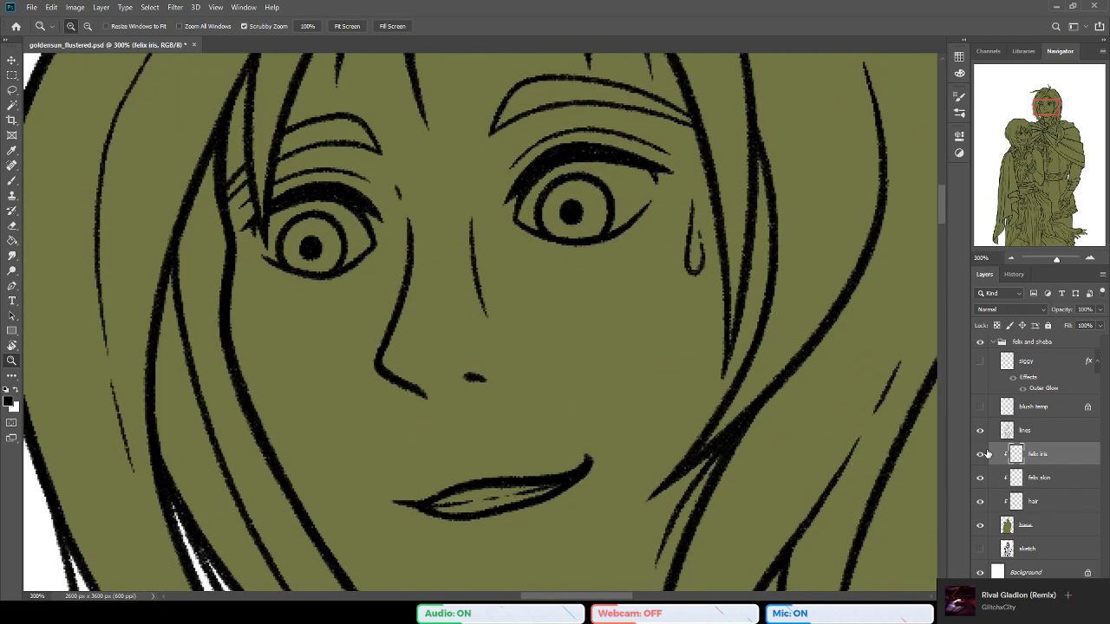
key("b")
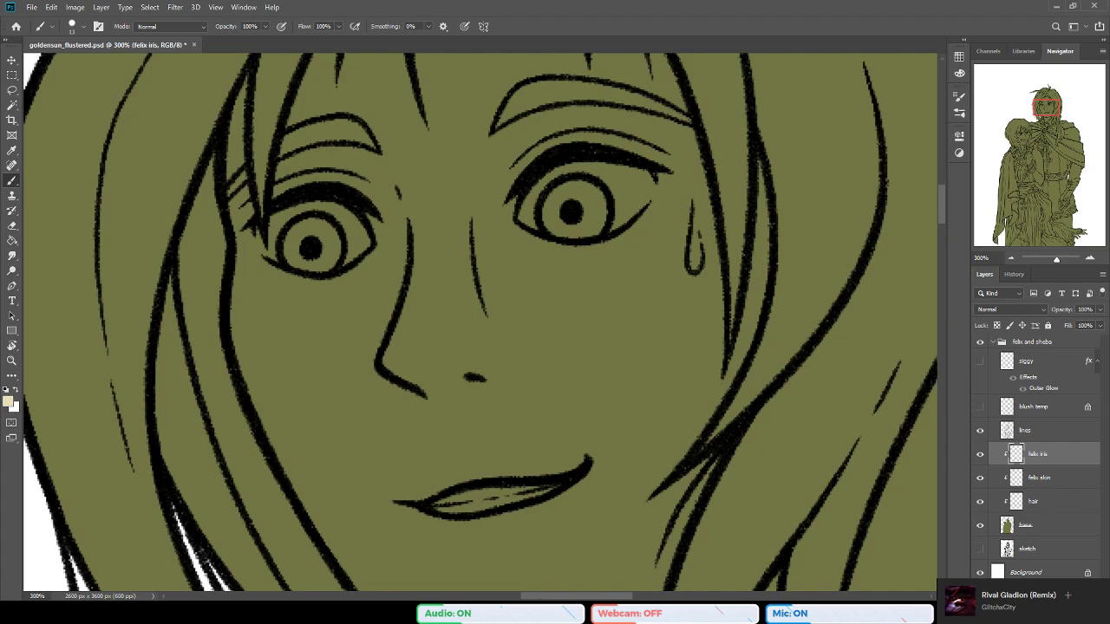
key("d")
left_click_drag(356, 245, 458, 350)
left_click_drag(404, 259, 484, 254)
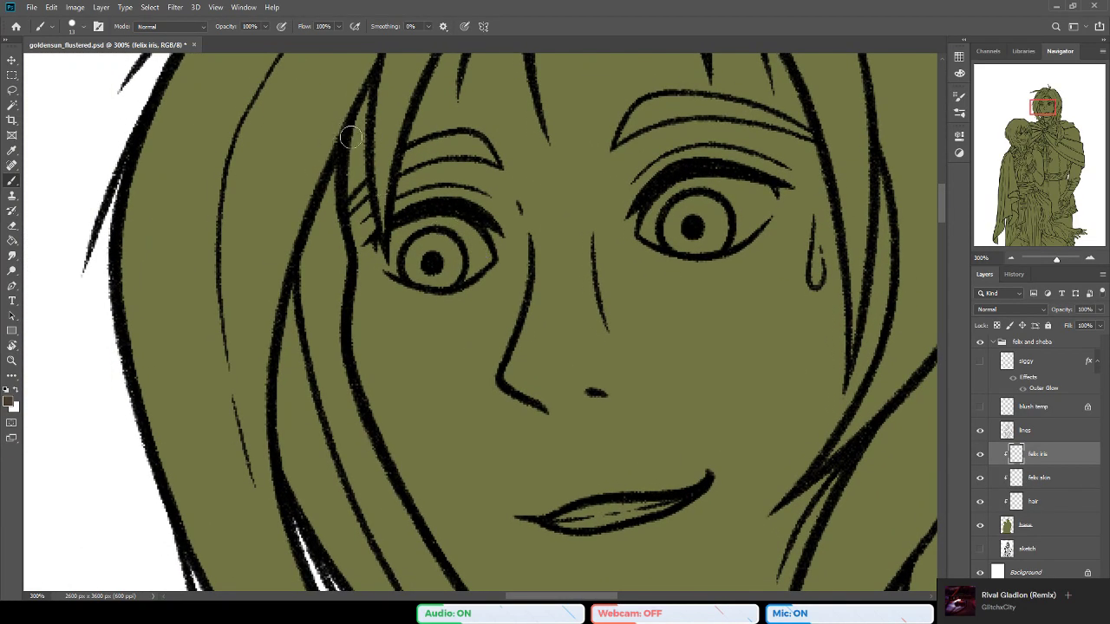
left_click(438, 248)
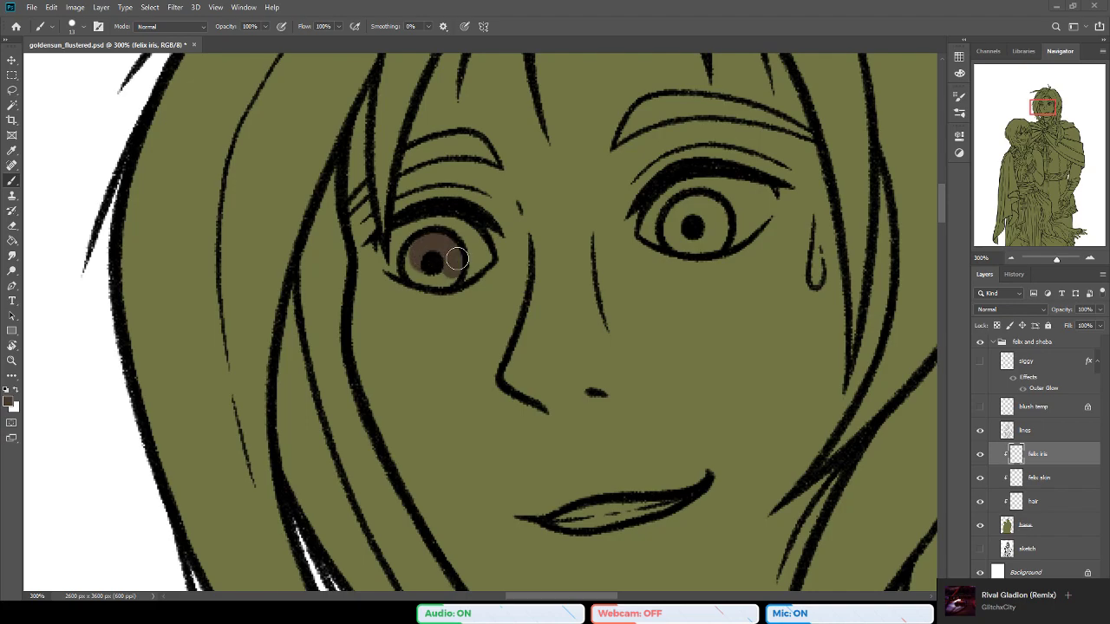
mouse_move(414, 270)
left_mouse_down()
mouse_move(426, 253)
mouse_move(447, 281)
left_mouse_up()
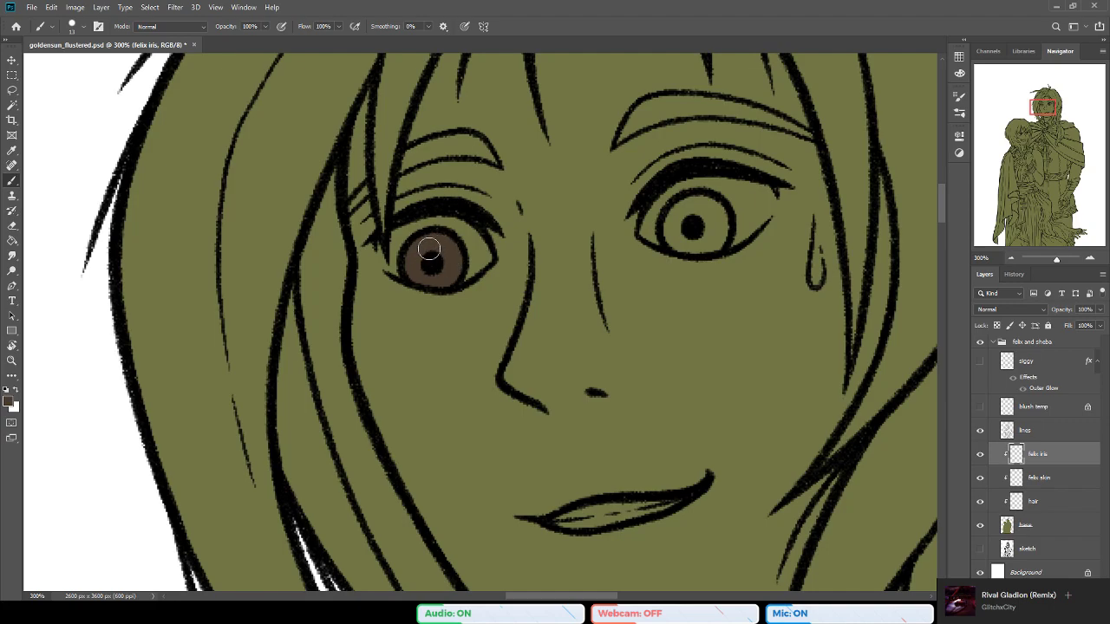
Step: Fill the iris of the taller figure's right-hand eye with the same dark brown
left_click_drag(547, 292, 476, 351)
mouse_move(638, 250)
left_mouse_down()
mouse_move(618, 270)
mouse_move(628, 274)
left_mouse_up()
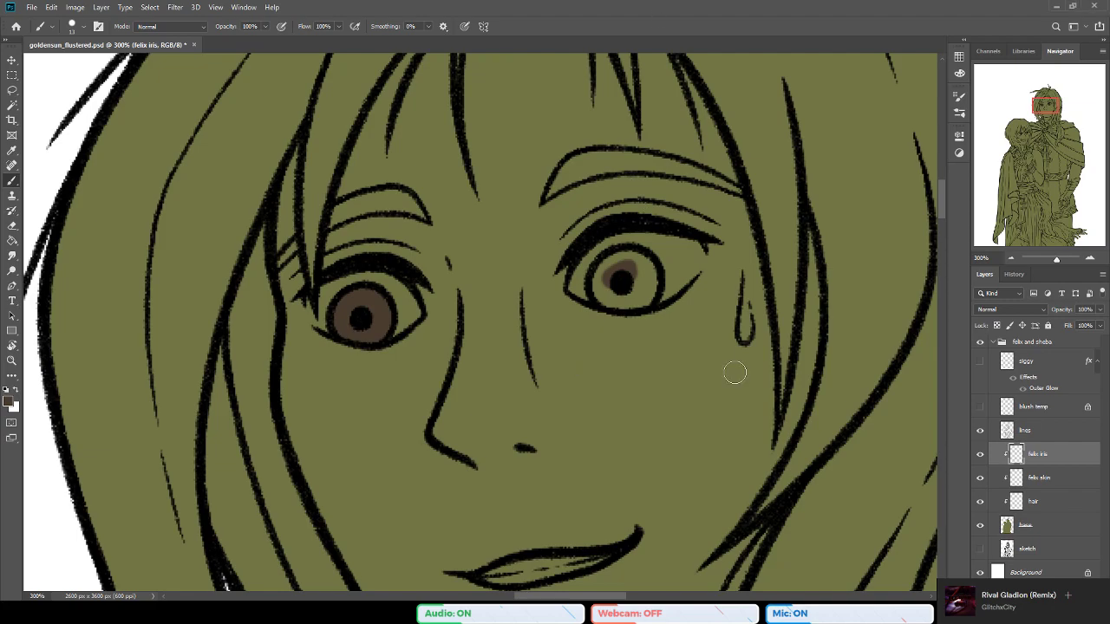
mouse_move(630, 287)
left_mouse_down()
mouse_move(614, 262)
mouse_move(608, 283)
mouse_move(633, 258)
mouse_move(648, 260)
mouse_move(644, 283)
mouse_move(611, 259)
mouse_move(606, 300)
mouse_move(645, 298)
left_mouse_up()
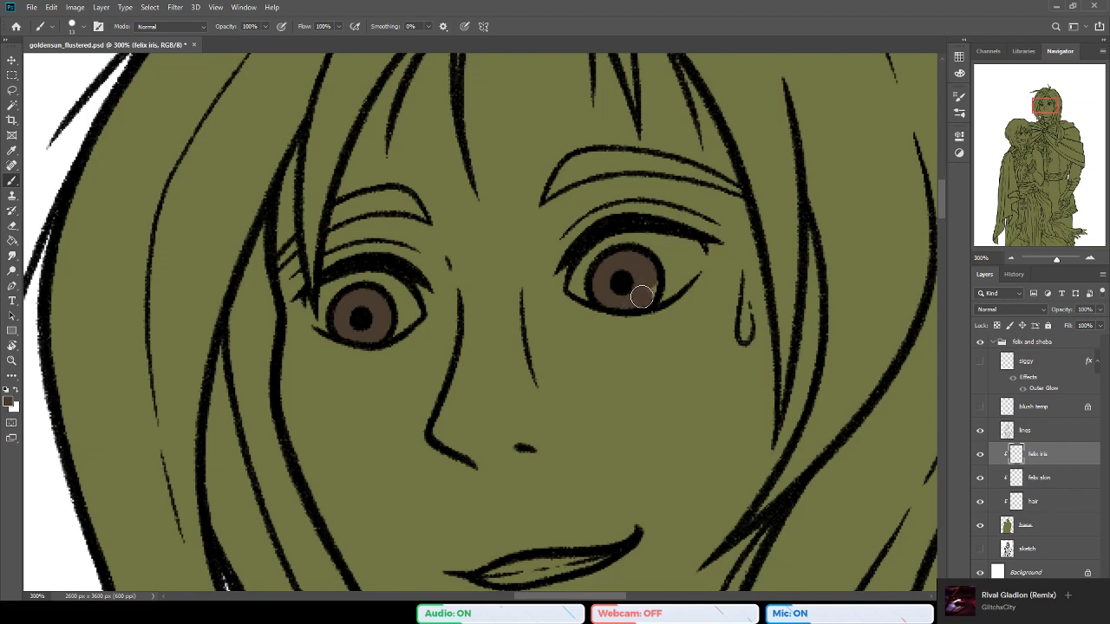
left_click_drag(655, 283, 590, 251)
left_click_drag(635, 371, 629, 365)
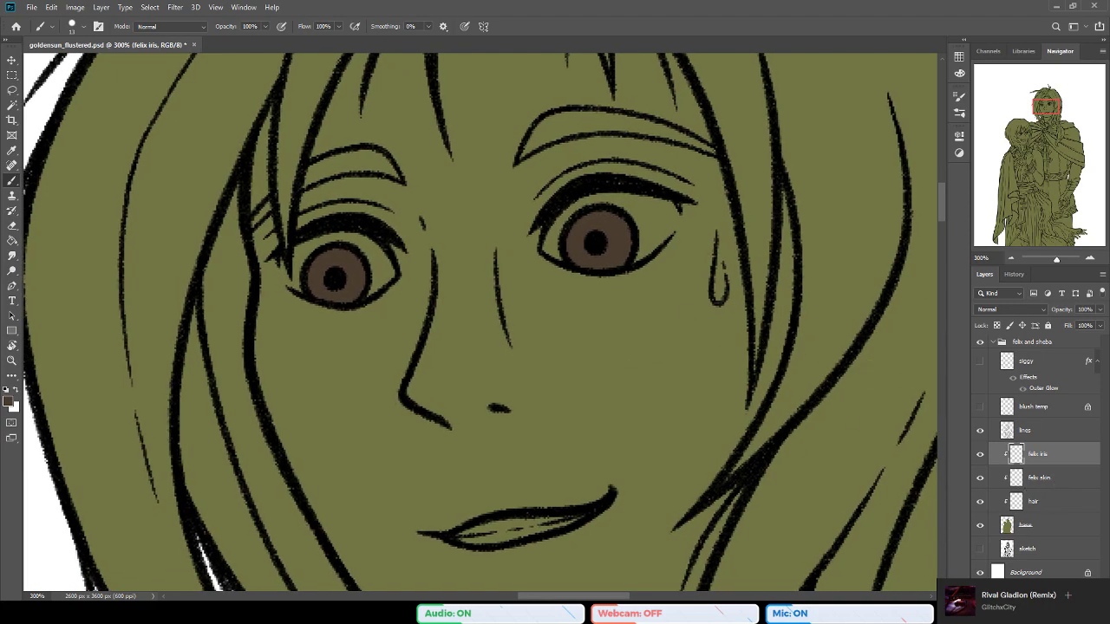
Step: Select the felix skin layer and look over the whole drawing and the taller figure's face
left_click(11, 360)
left_click(466, 415, "alt")
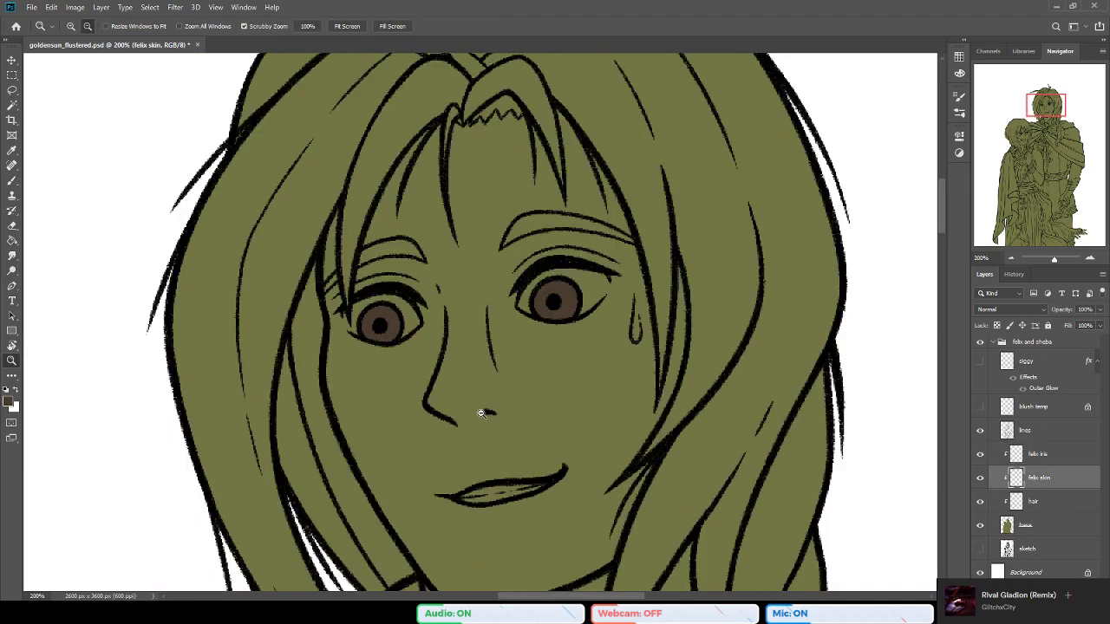
left_click(482, 414, "alt")
left_click(486, 367, "alt")
left_click(490, 366, "alt")
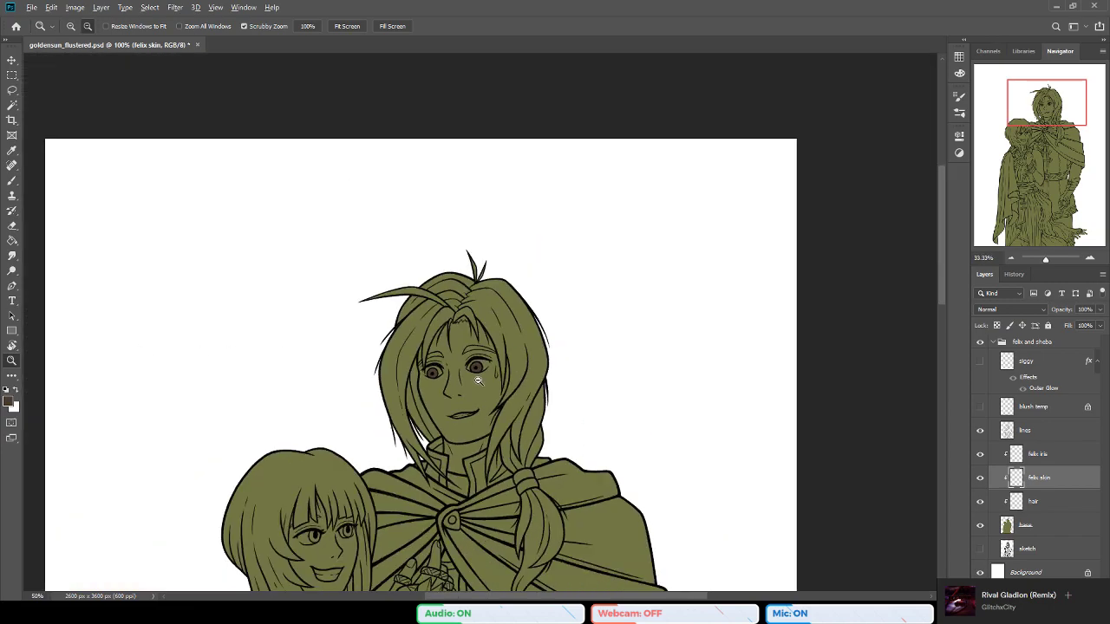
left_click(501, 362, "alt")
left_click(555, 353, "alt")
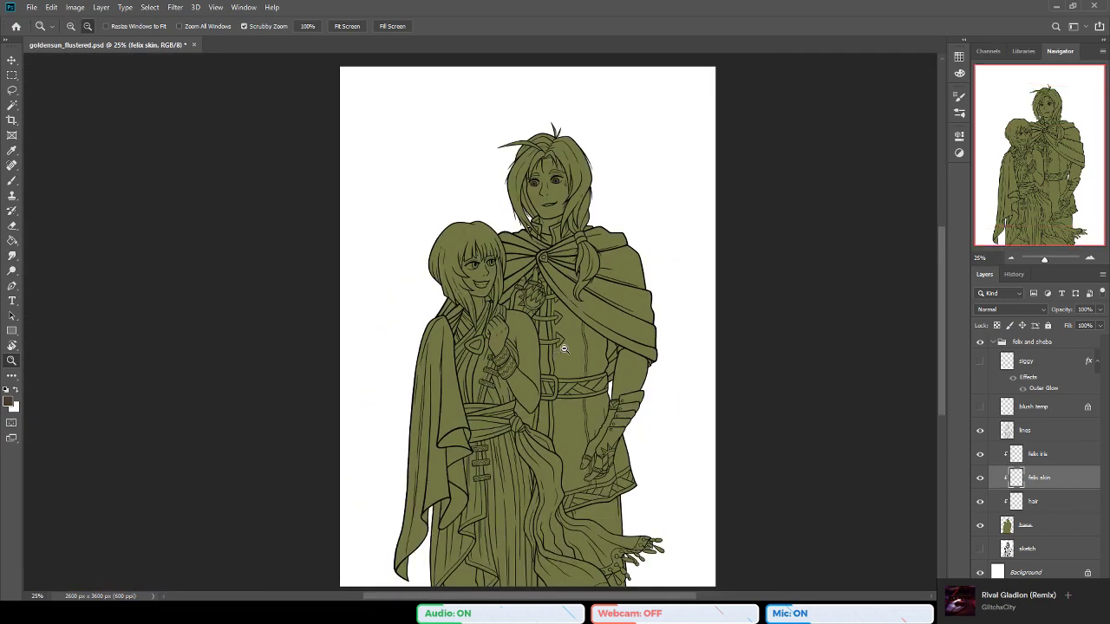
left_click_drag(516, 331, 514, 340)
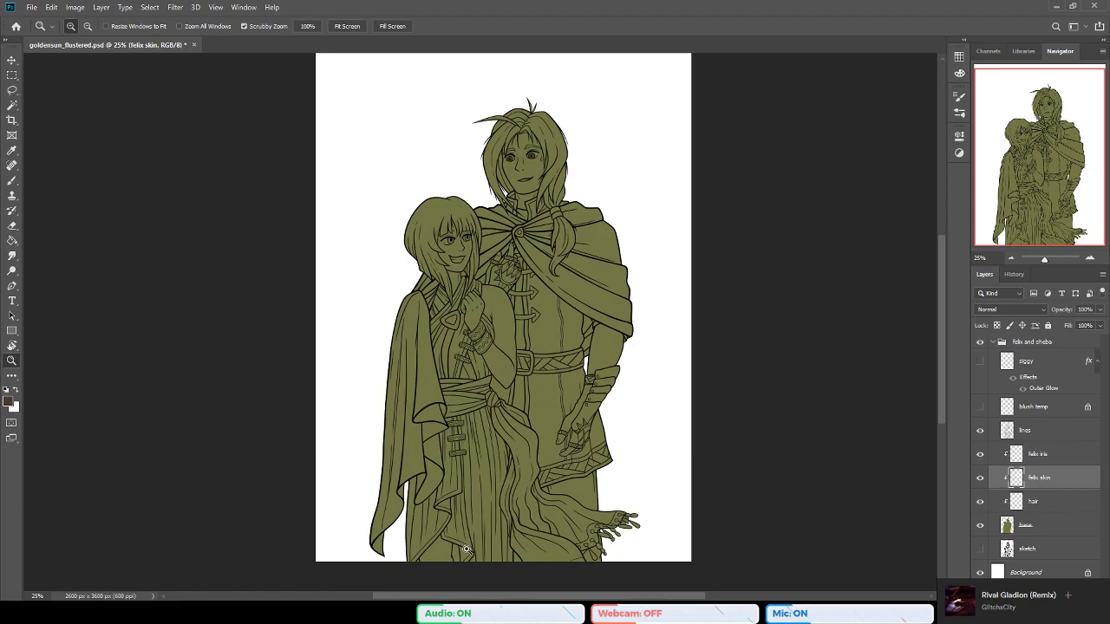
left_click_drag(519, 115, 562, 234)
left_click_drag(491, 457, 476, 159)
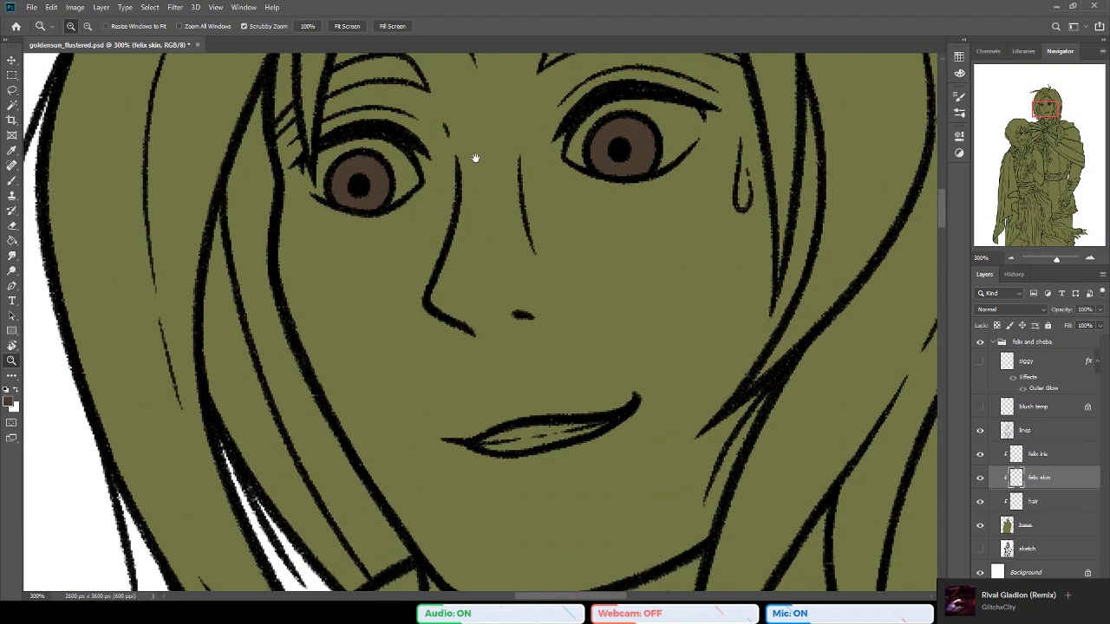
Step: Set the foreground colour to pale cream and select the taller figure's face from the lines layer with the Magic Wand
left_click(483, 204, "alt")
left_click_drag(456, 274, 446, 285)
scroll(445, 285, "down", 1)
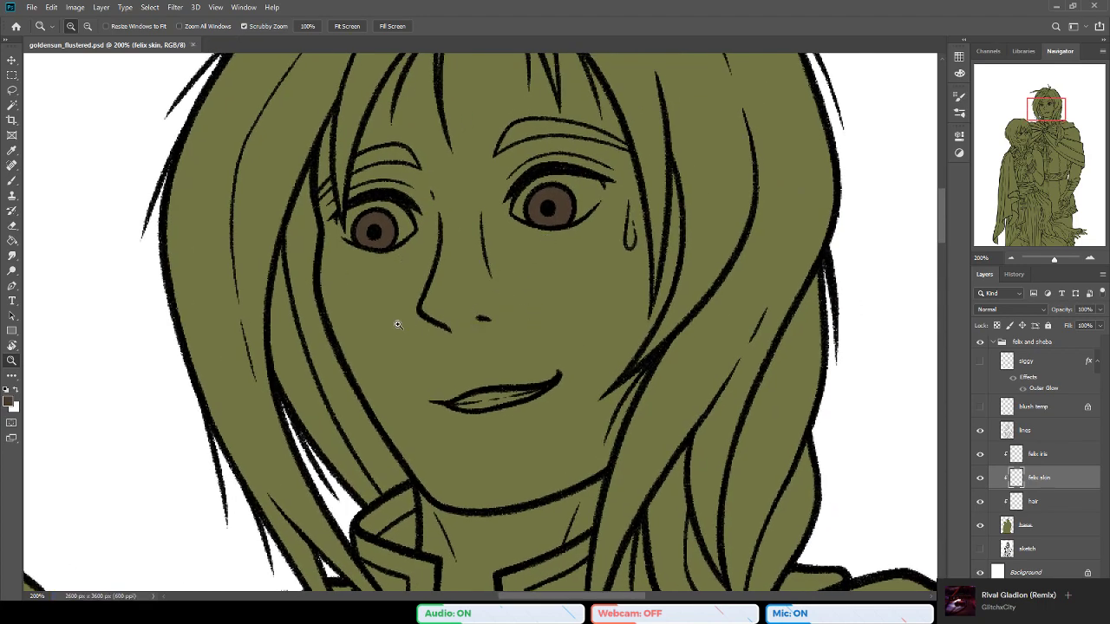
key("b")
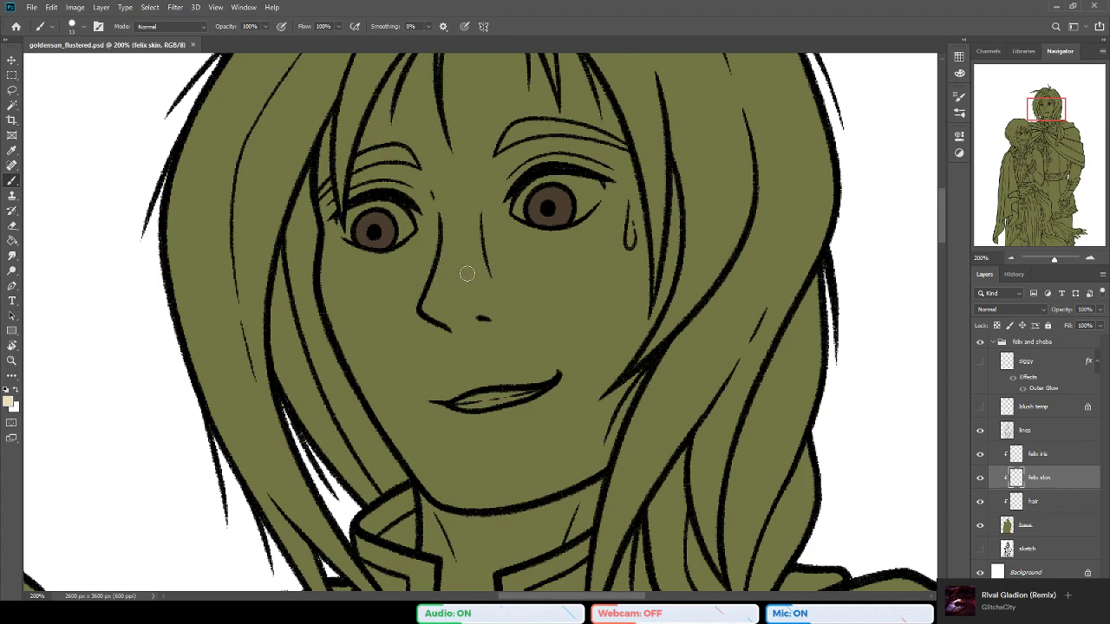
scroll(433, 295, "up", 1)
scroll(433, 294, "up", 1)
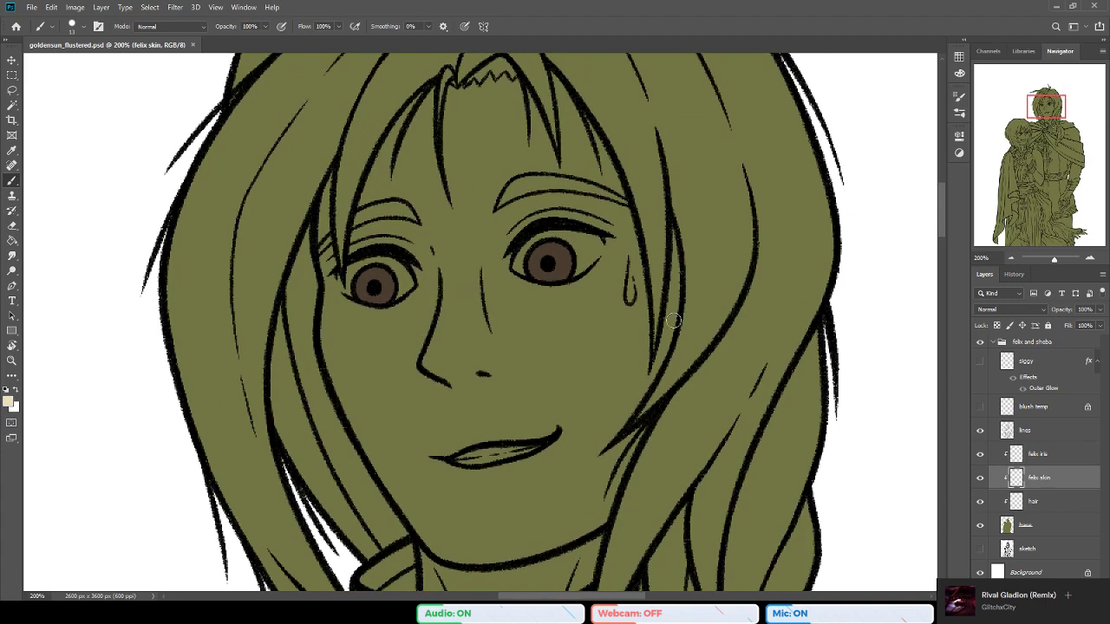
left_click(12, 105)
left_click(1003, 432)
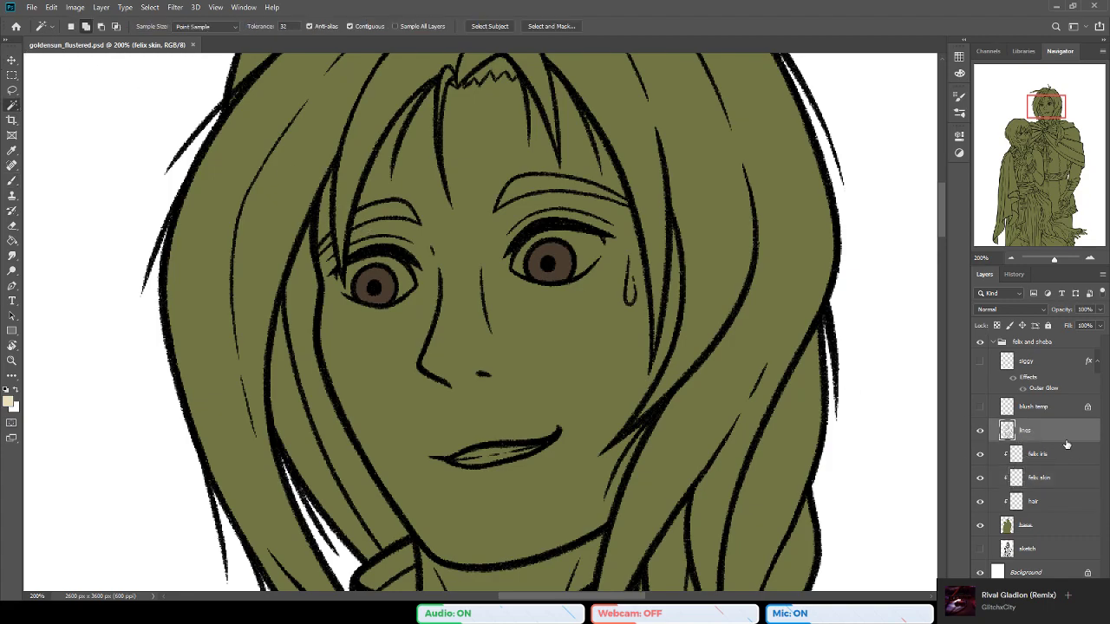
left_click(470, 154)
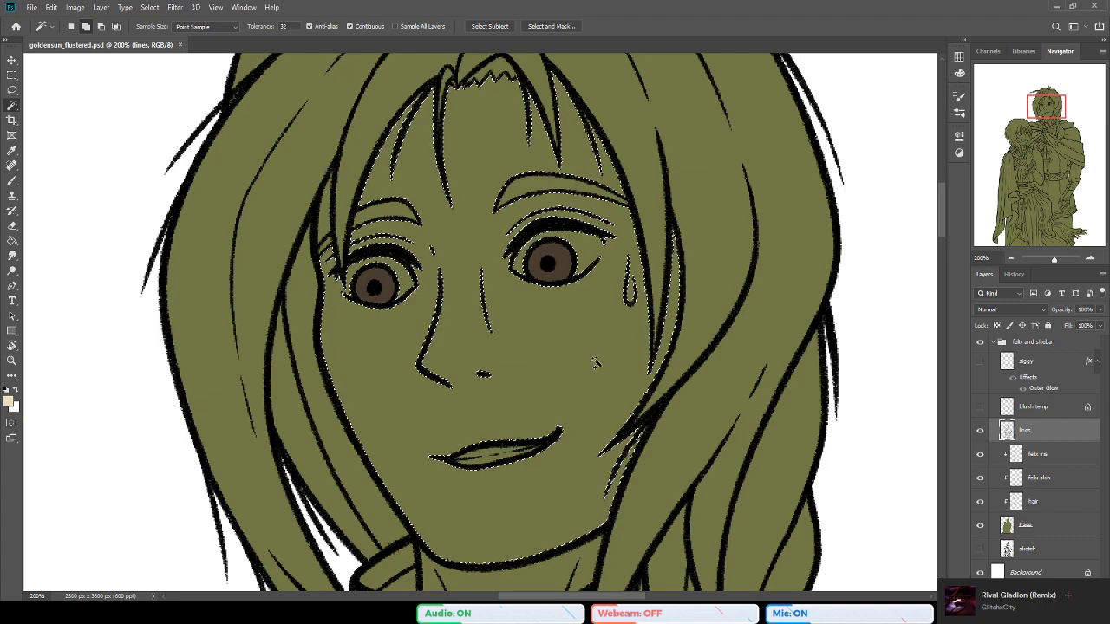
Step: Add the taller figure's neck and the exposed fingers of his raised hand to the Magic Wand selection
scroll(599, 347, "down", 1)
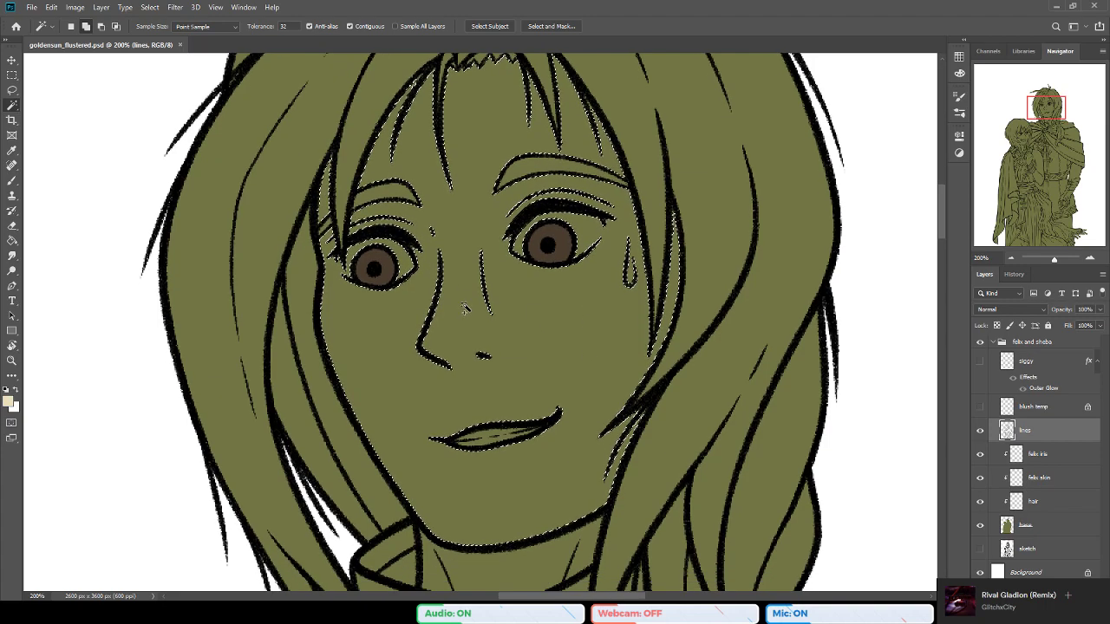
left_click(15, 361)
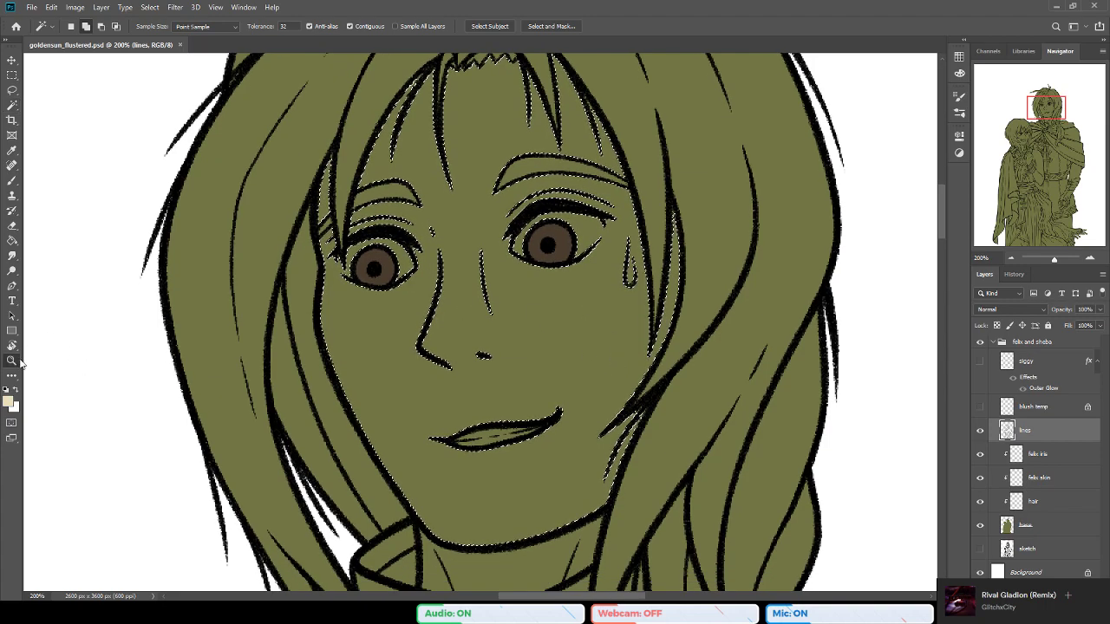
left_click(450, 407, "alt")
left_click(449, 406, "alt")
scroll(497, 499, "down", 2)
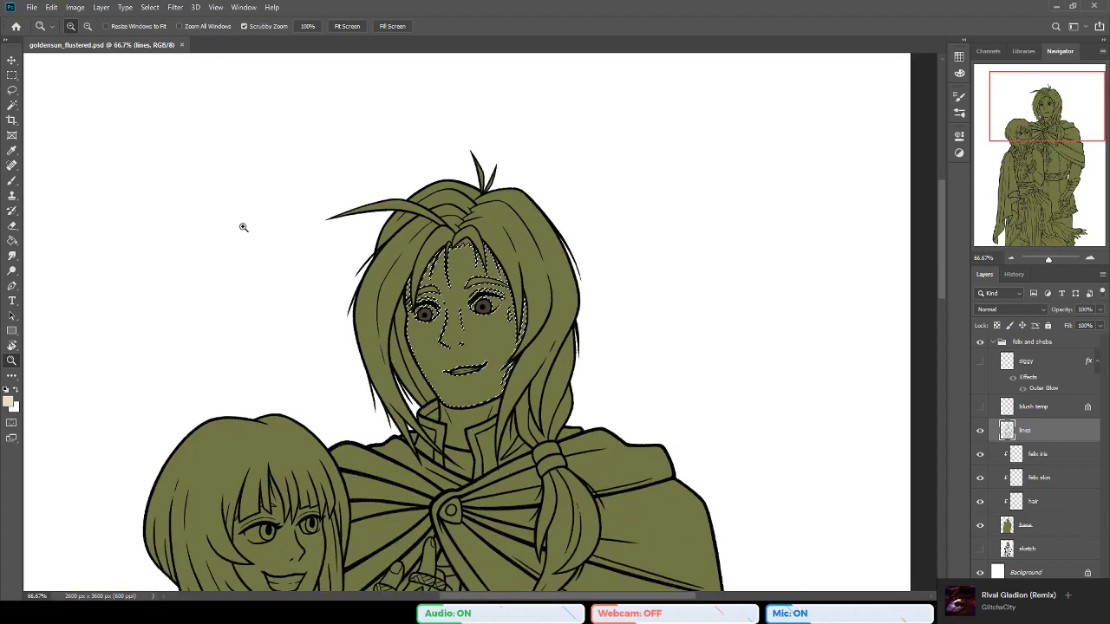
left_click(17, 108)
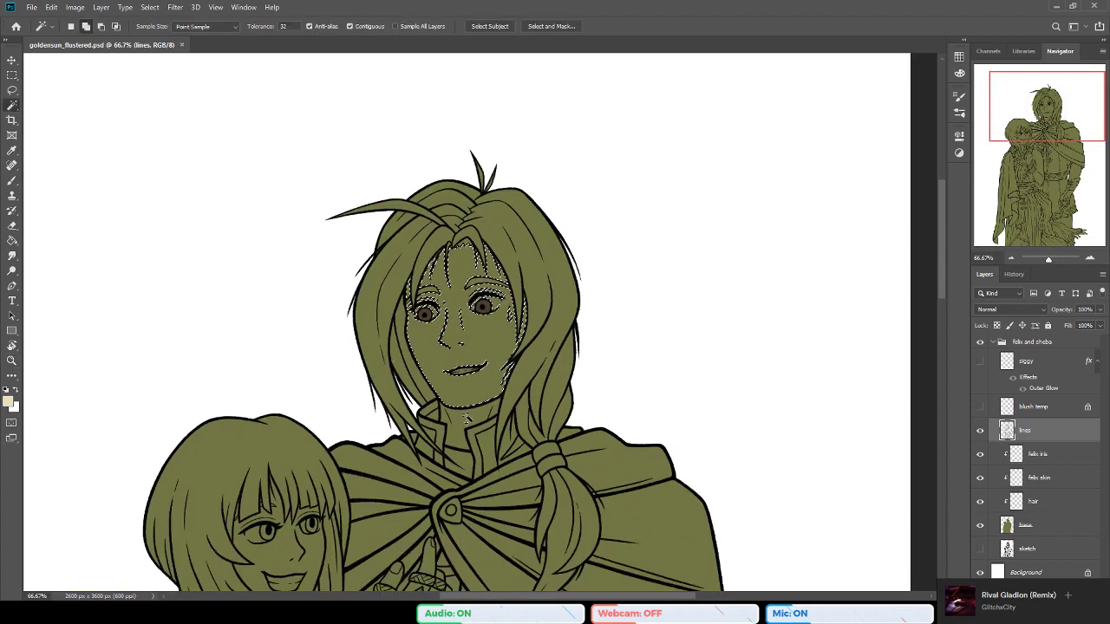
scroll(500, 445, "down", 3)
scroll(501, 445, "down", 5)
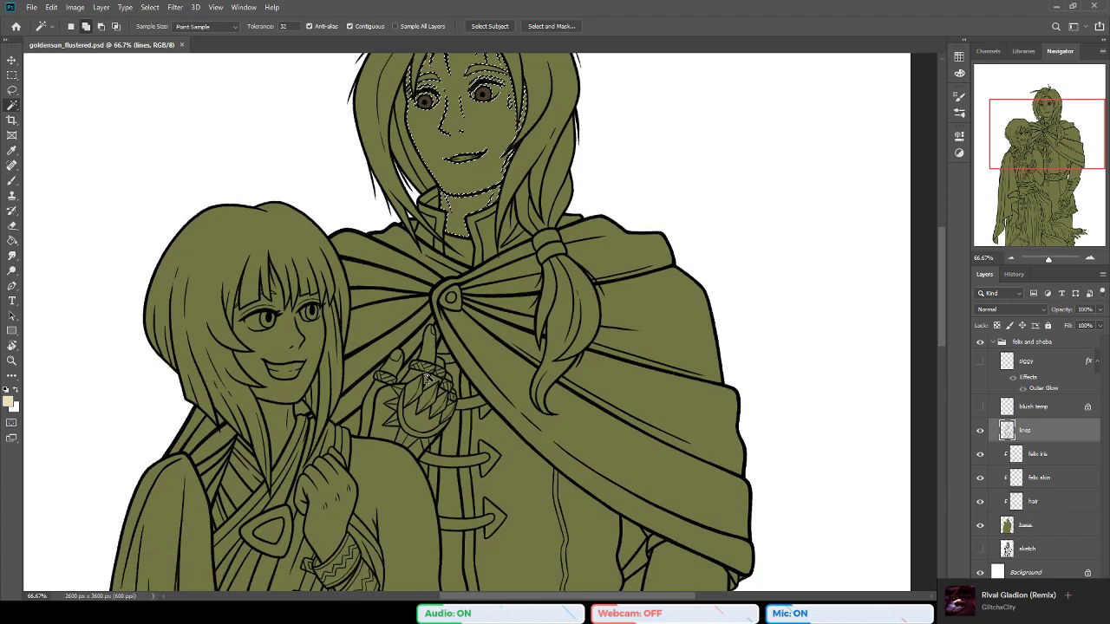
left_click(394, 369)
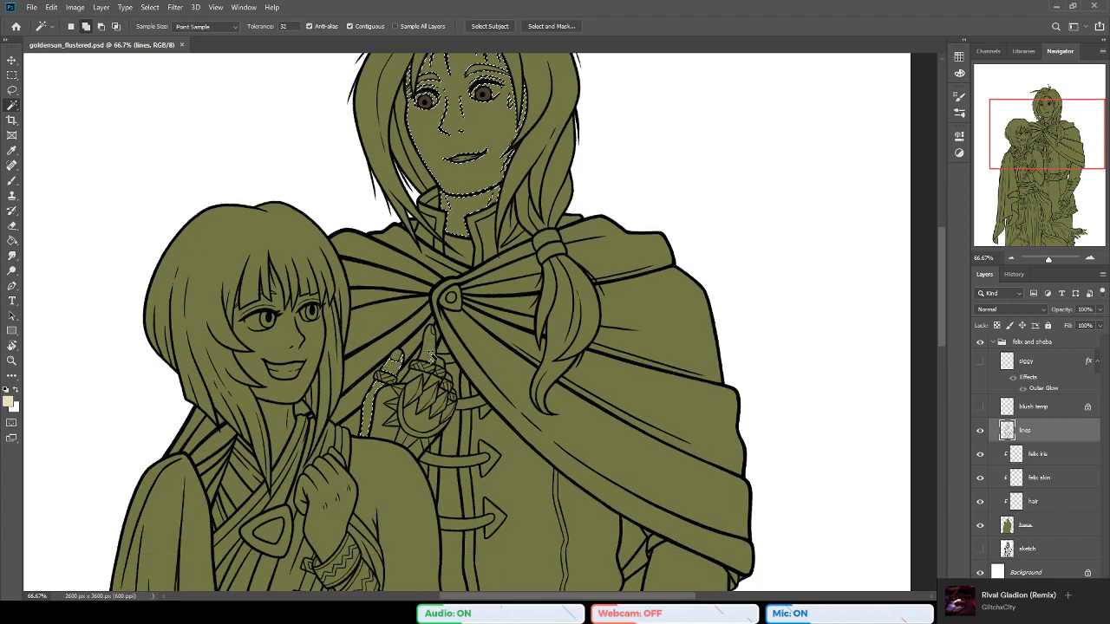
Step: Add the taller figure's bare upper arm and the exposed fingers of his lowered hand to the selection
scroll(586, 433, "down", 7)
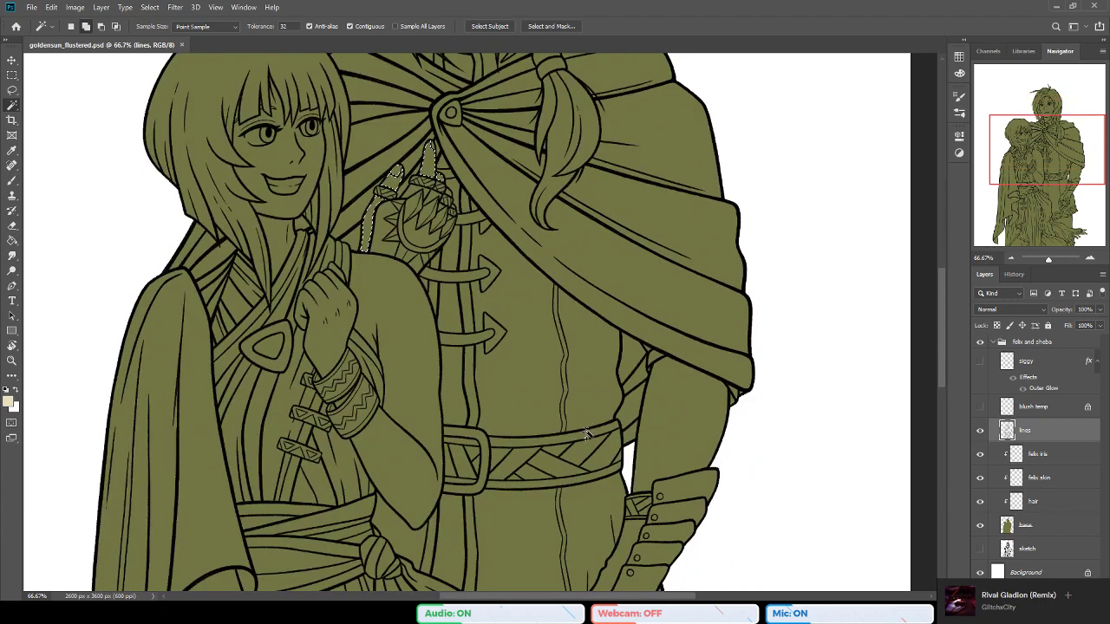
scroll(586, 434, "down", 2)
scroll(593, 460, "down", 3)
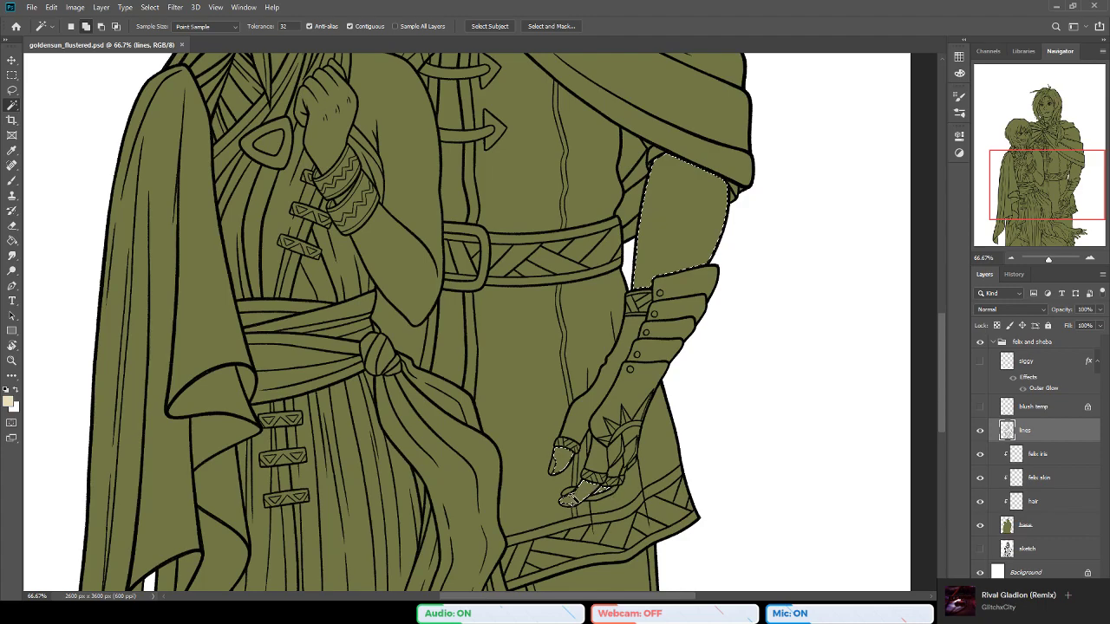
scroll(561, 397, "down", 1)
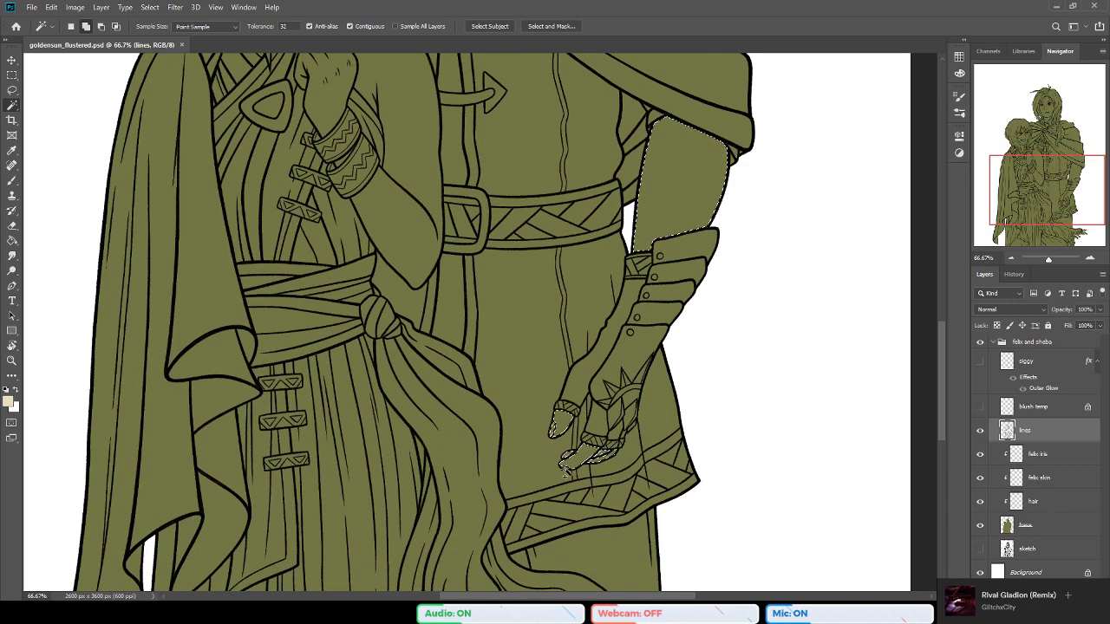
scroll(565, 473, "down", 4)
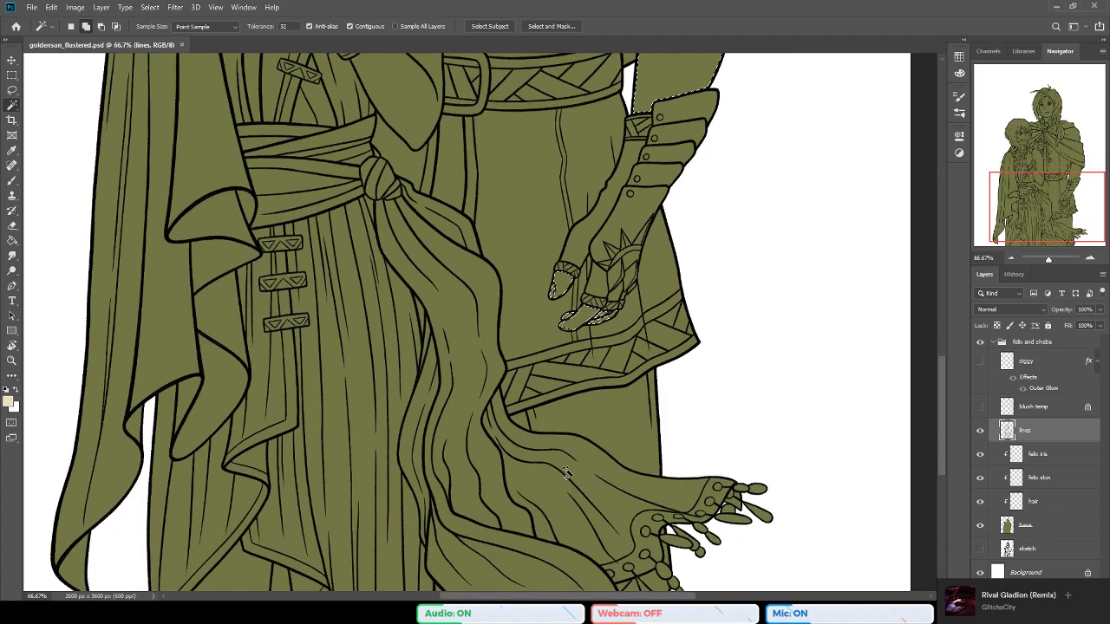
scroll(566, 473, "down", 4)
Step: Expand the skin selection slightly, fill it with pale cream on the felix skin layer, and deselect
scroll(590, 485, "up", 5)
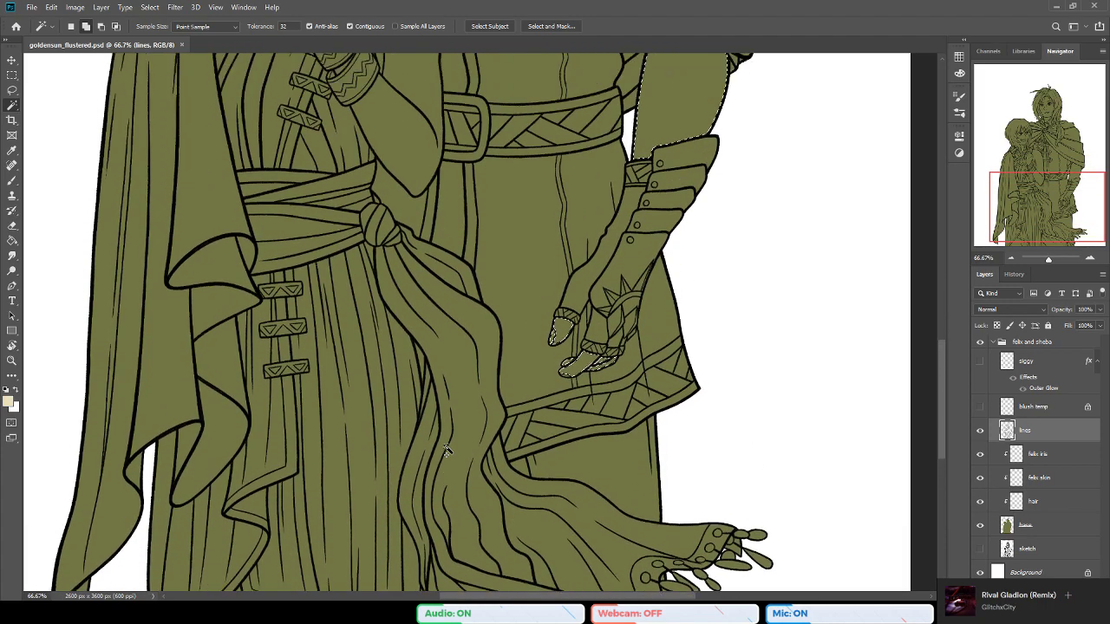
scroll(447, 449, "up", 15)
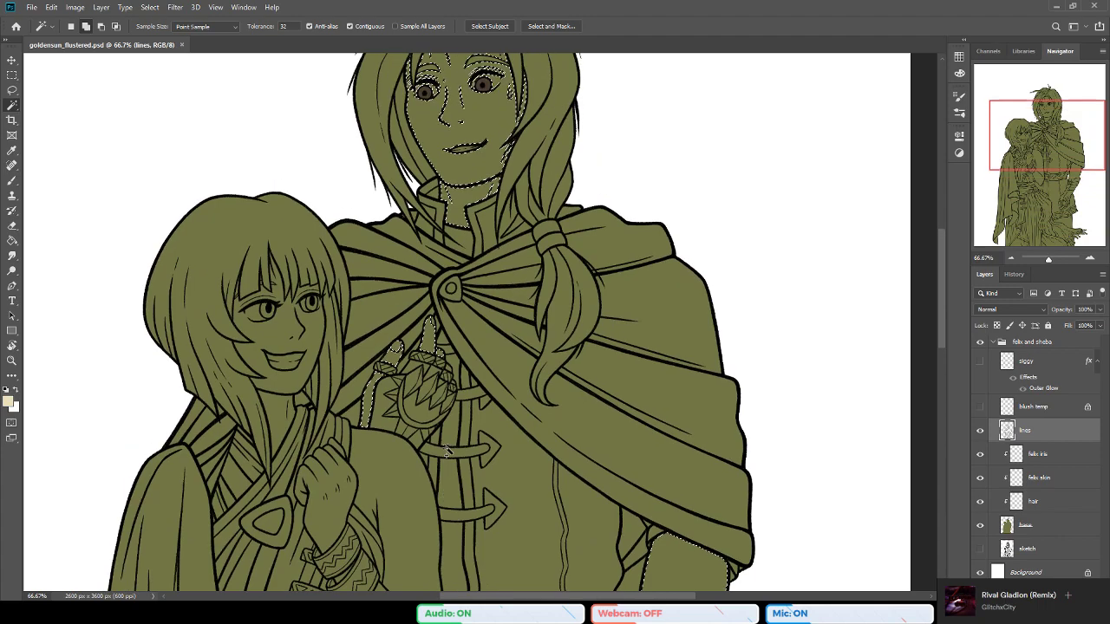
scroll(447, 449, "up", 4)
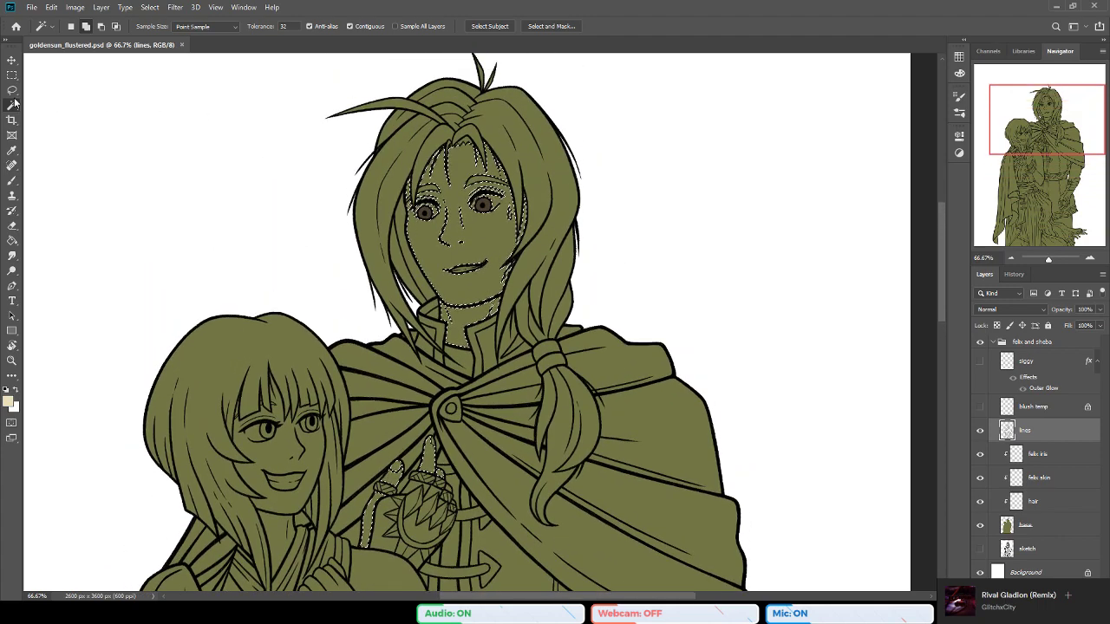
left_click(290, 192)
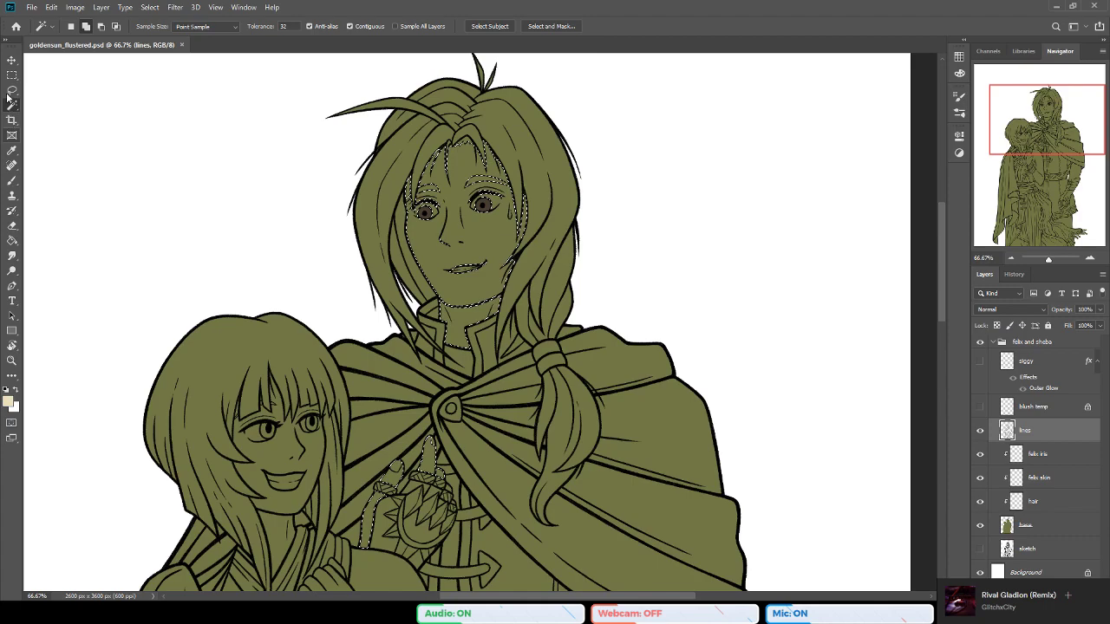
left_click(12, 241)
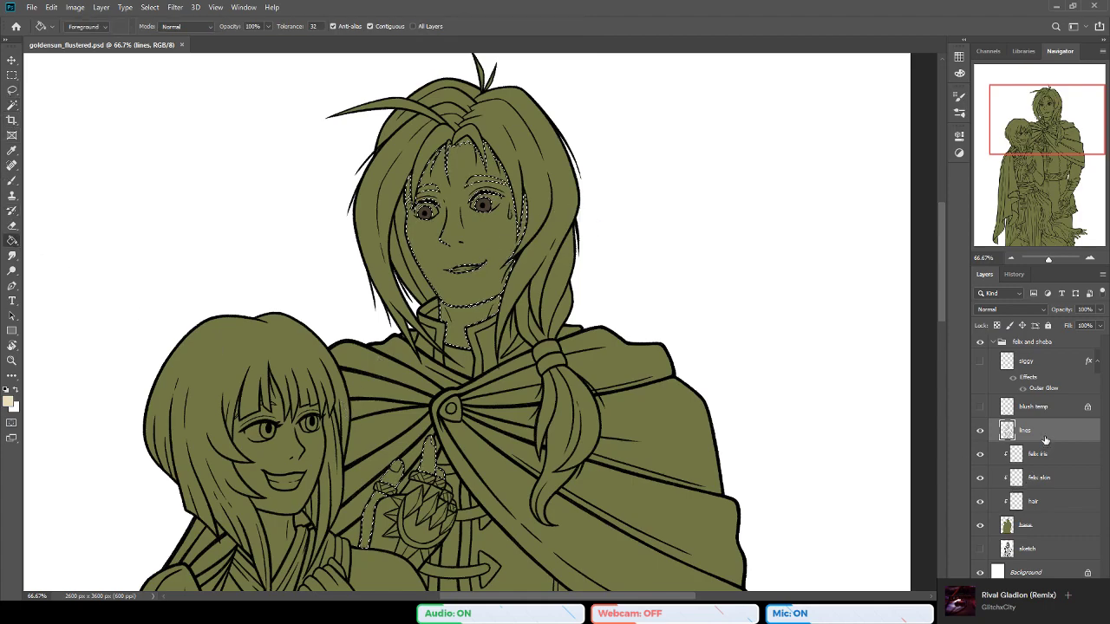
left_click(1046, 479)
left_click(536, 286)
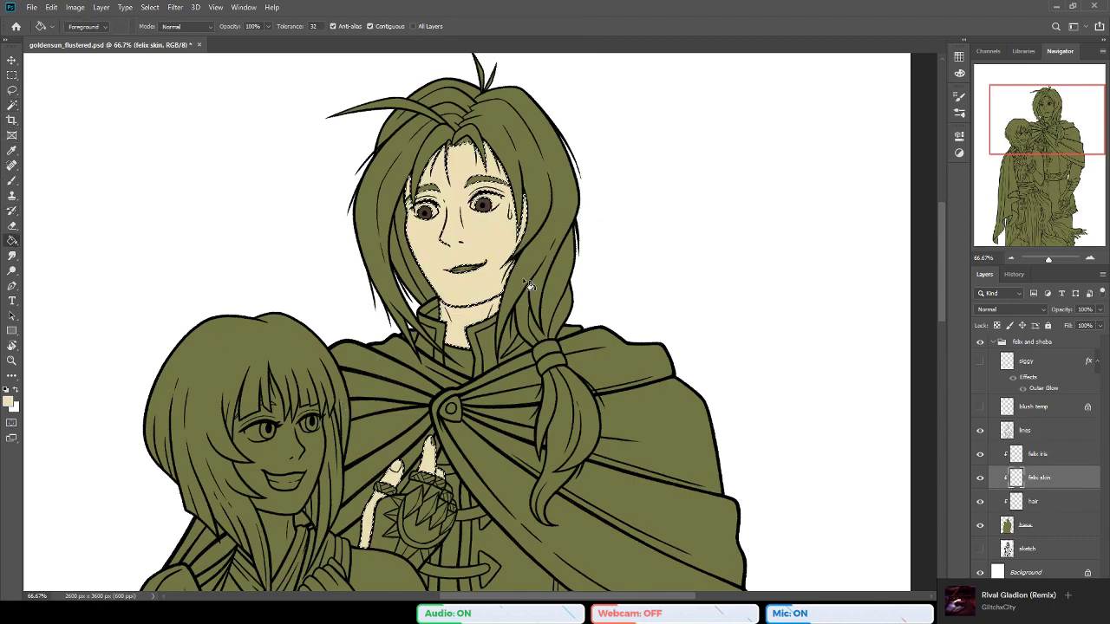
key("ctrl+d")
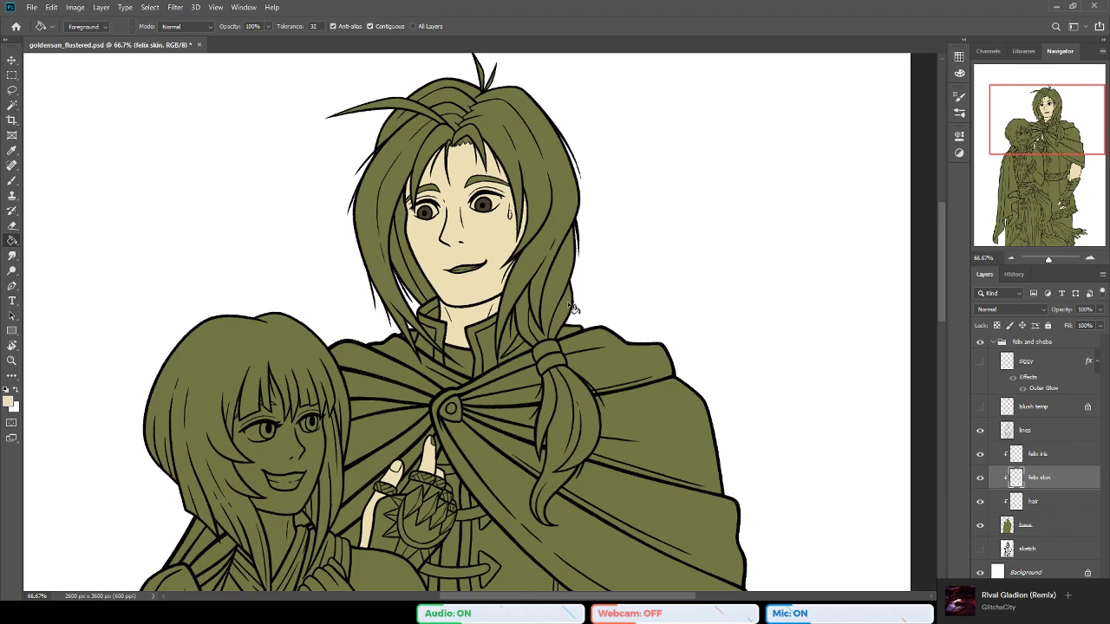
Step: Select the crown, fringe, stray lock and front side sections of the taller figure's hair from the lines layer with the Magic Wand
left_click(14, 361)
left_click(494, 206)
left_click(14, 104)
left_click(1025, 431)
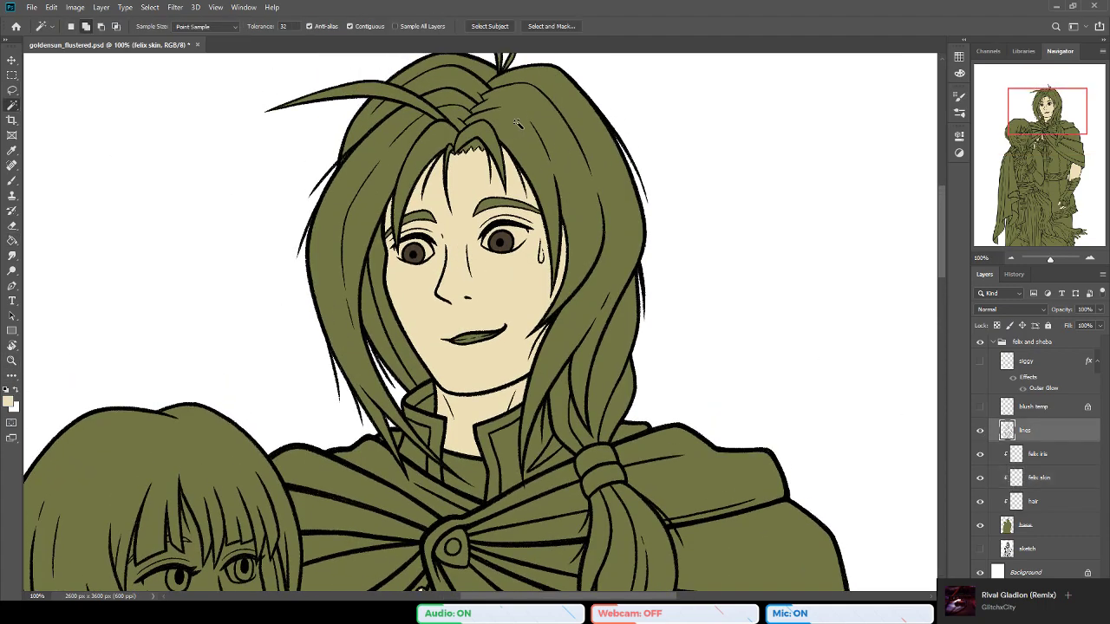
scroll(530, 146, "up", 1)
left_click(526, 129)
left_click(457, 118, "shift")
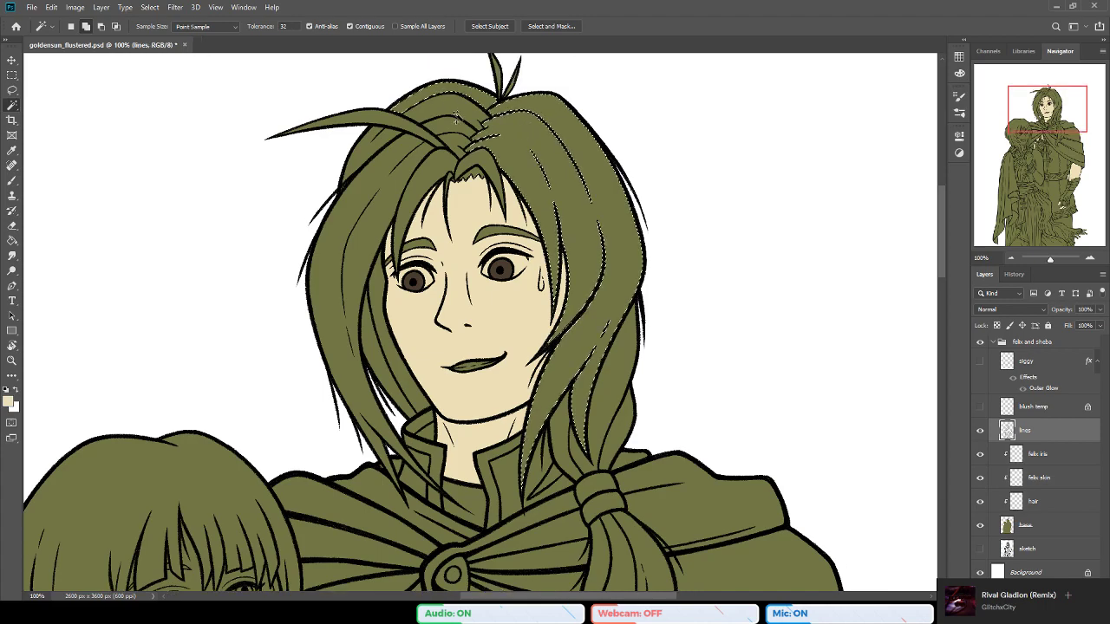
left_click(406, 132, "shift")
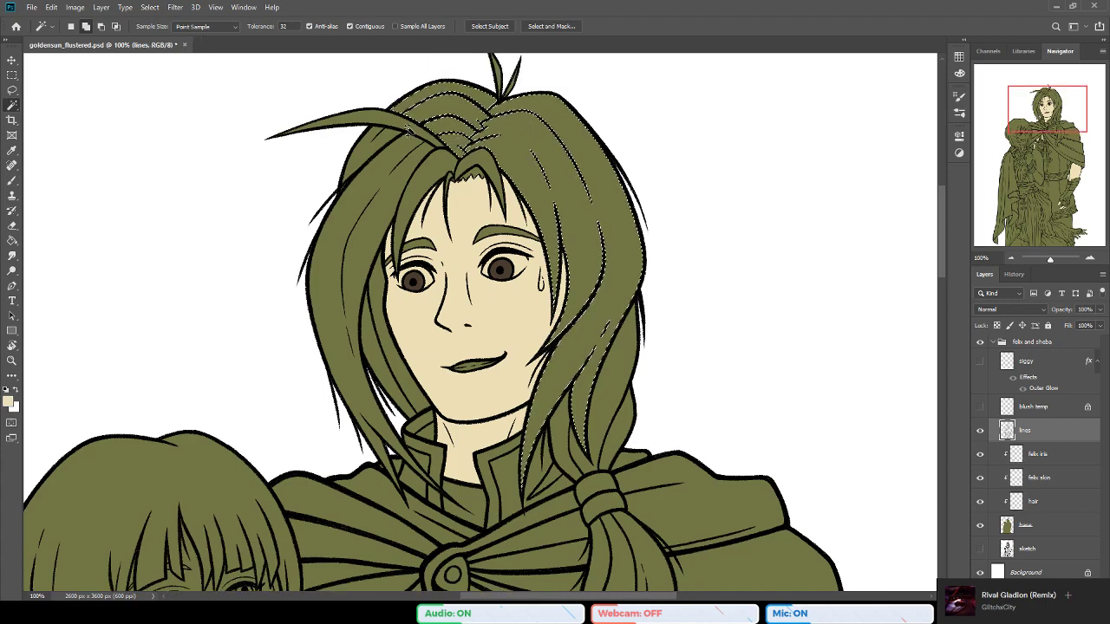
left_click(410, 130, "shift")
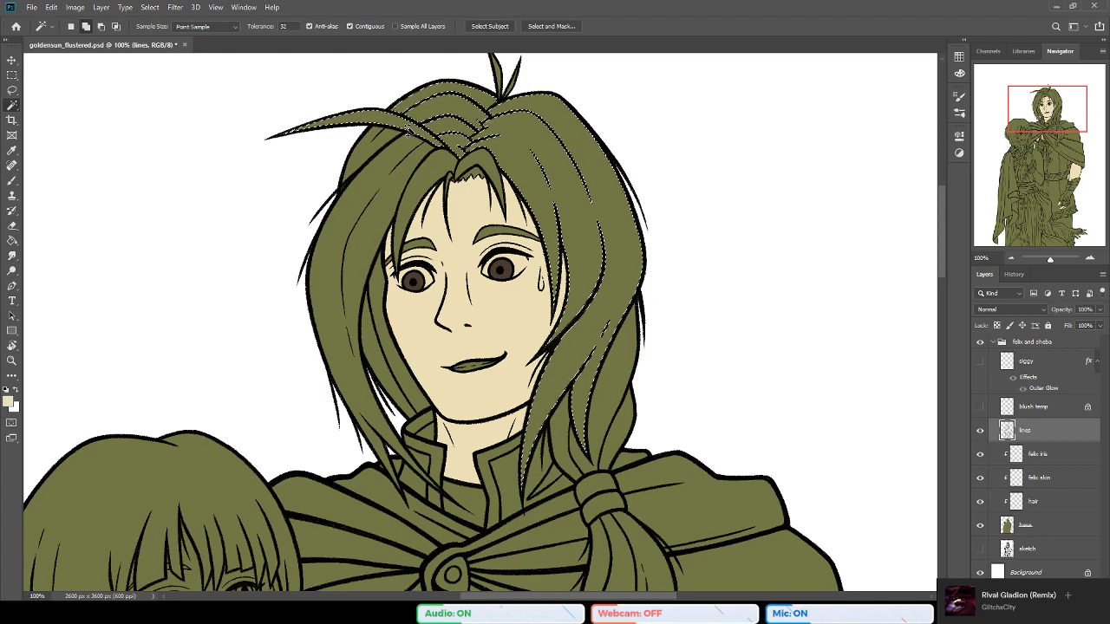
left_click(474, 176, "shift")
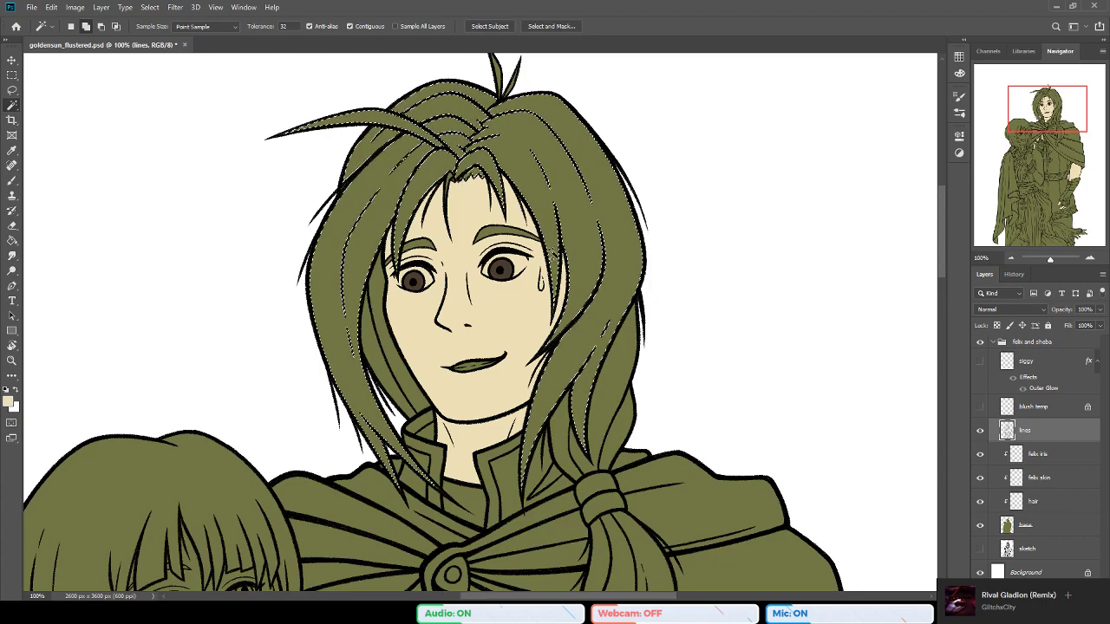
Step: Add the remaining inner locks, the braid strands and the ponytail below the hair tie to the hair selection
scroll(574, 259, "up", 3)
scroll(580, 325, "down", 2)
scroll(579, 323, "down", 2)
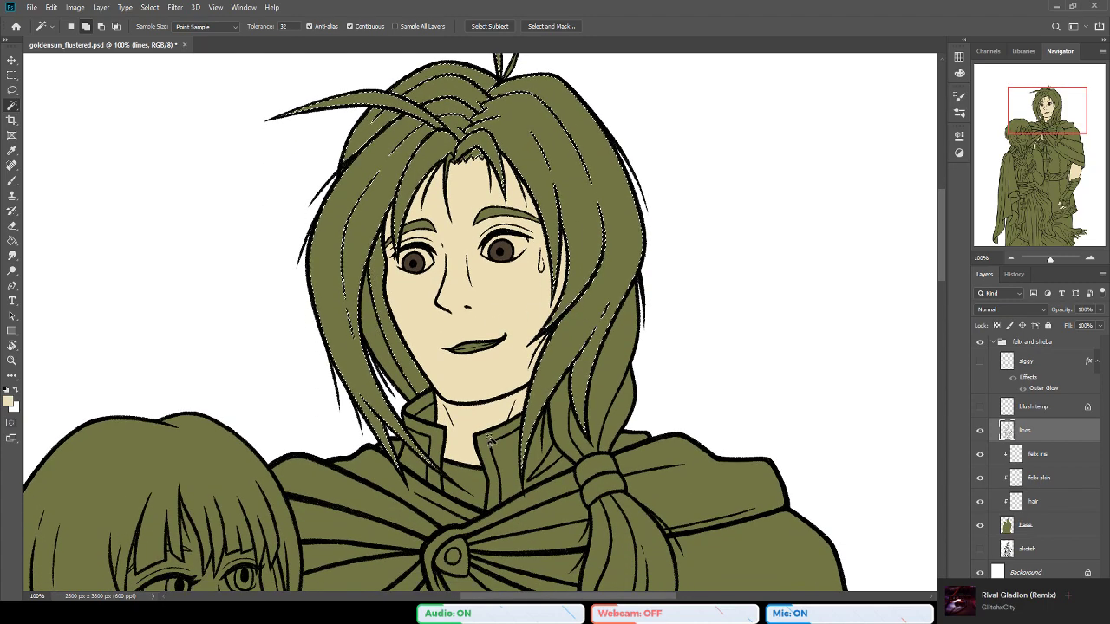
scroll(467, 444, "up", 1)
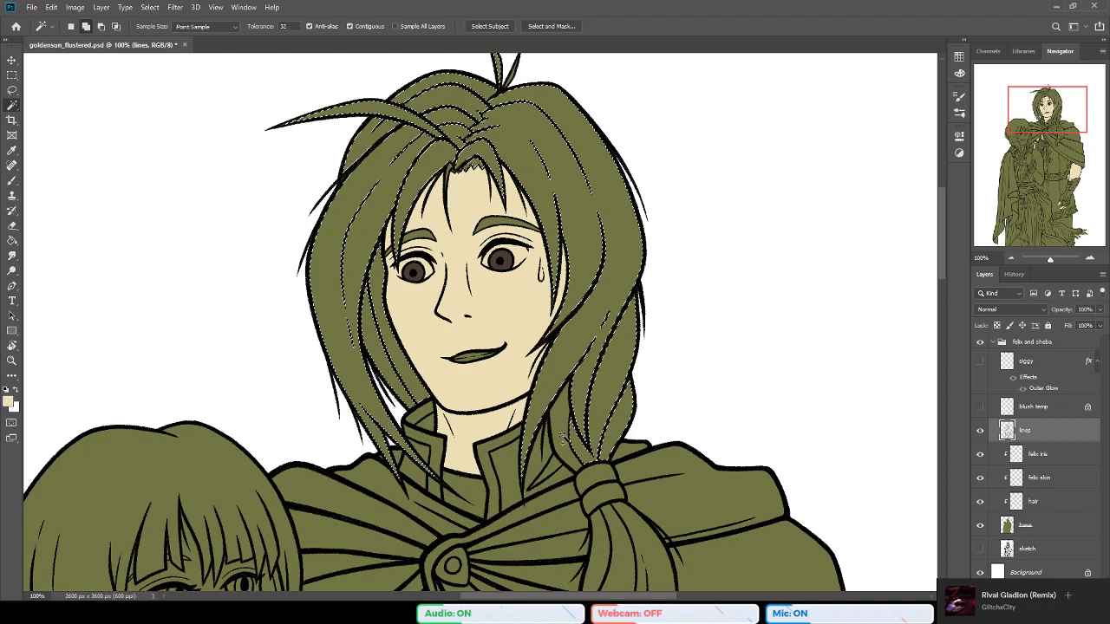
scroll(599, 468, "down", 8)
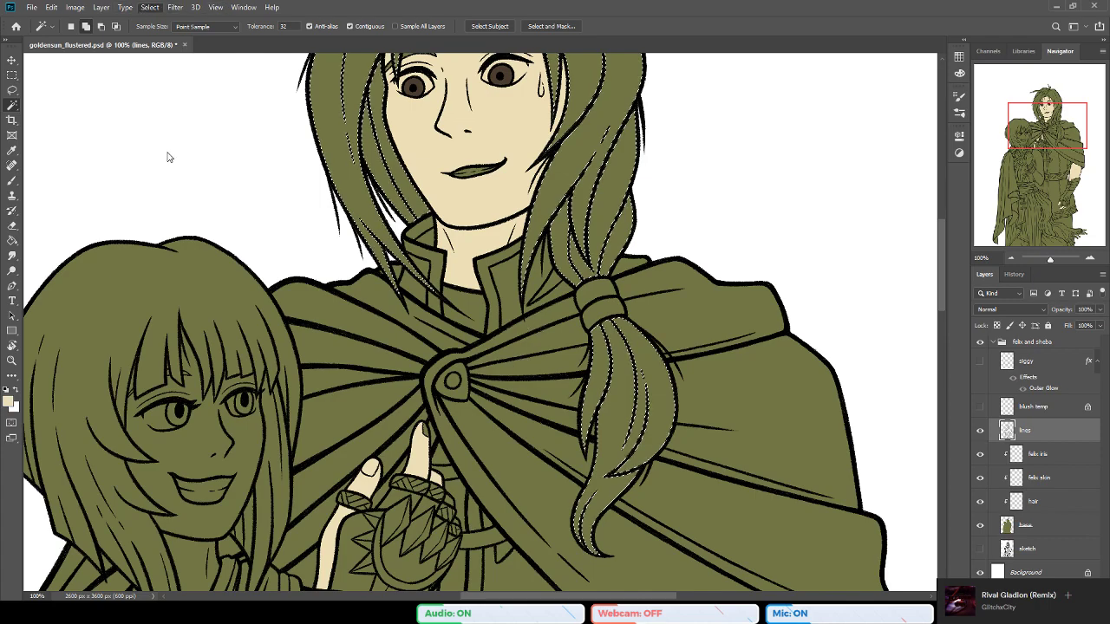
Step: Fill the expanded hair selection with the irises' dark brown on the hair layer, and deselect
key("b")
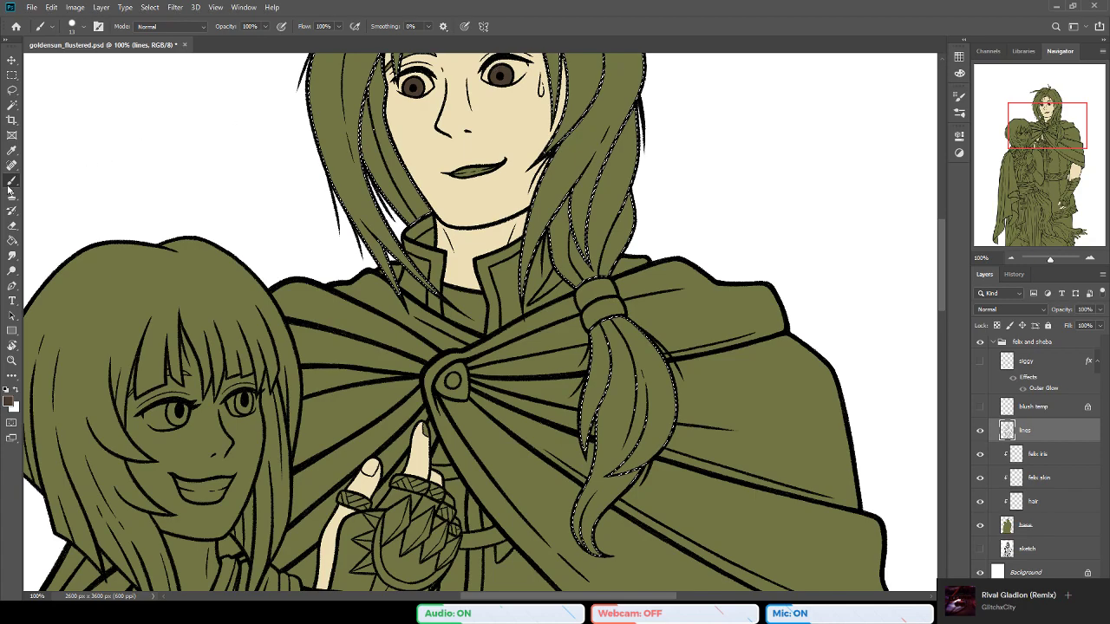
left_click(12, 240)
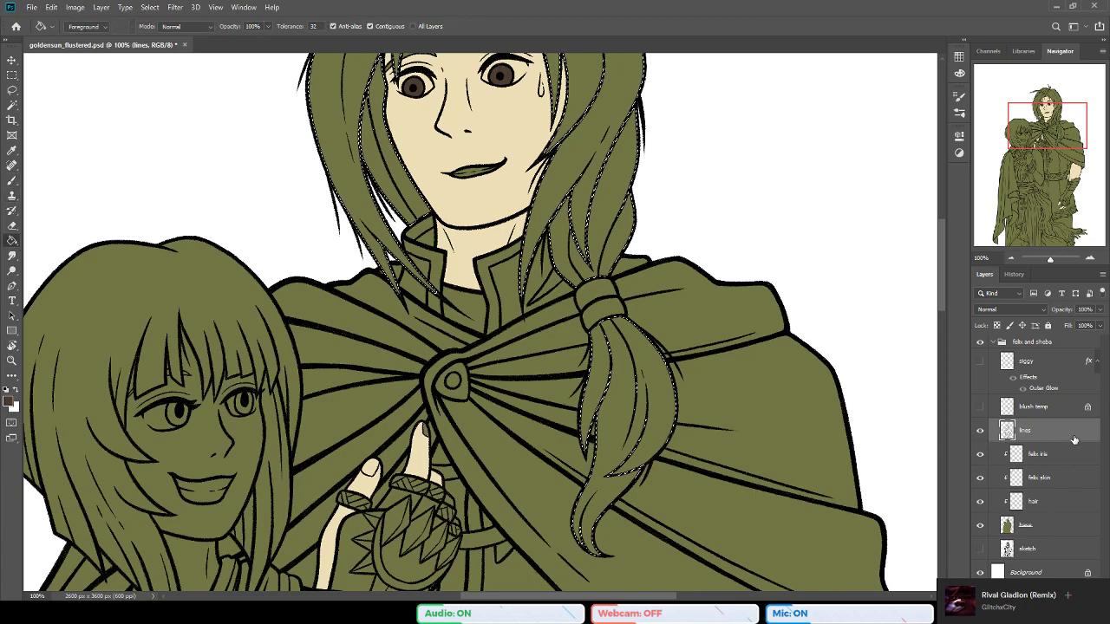
left_click(1065, 502)
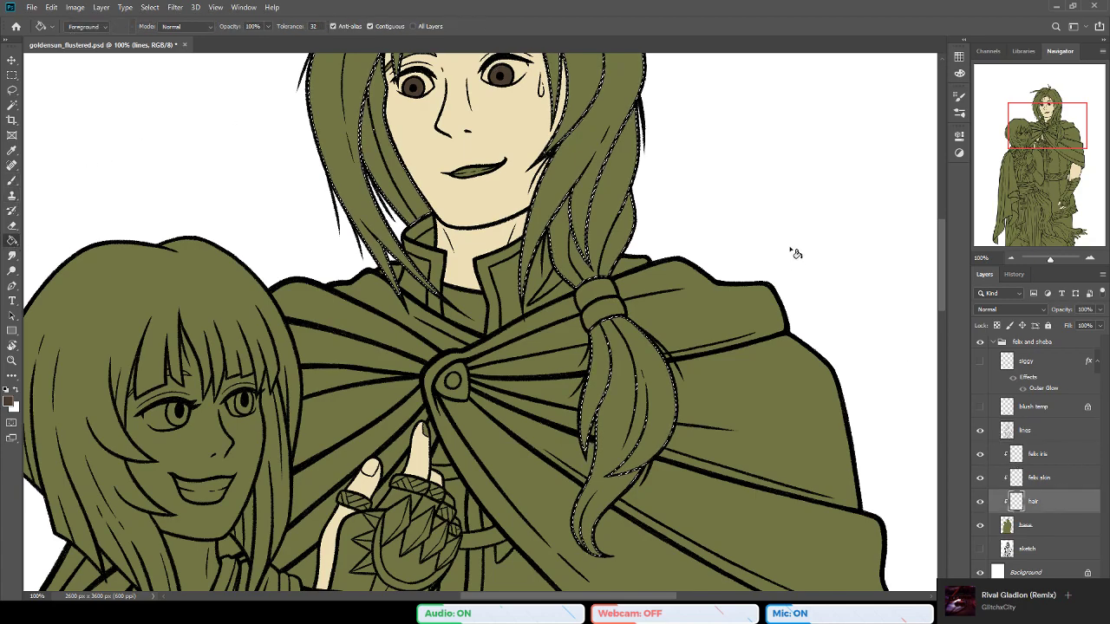
left_click(639, 180)
key("ctrl+d")
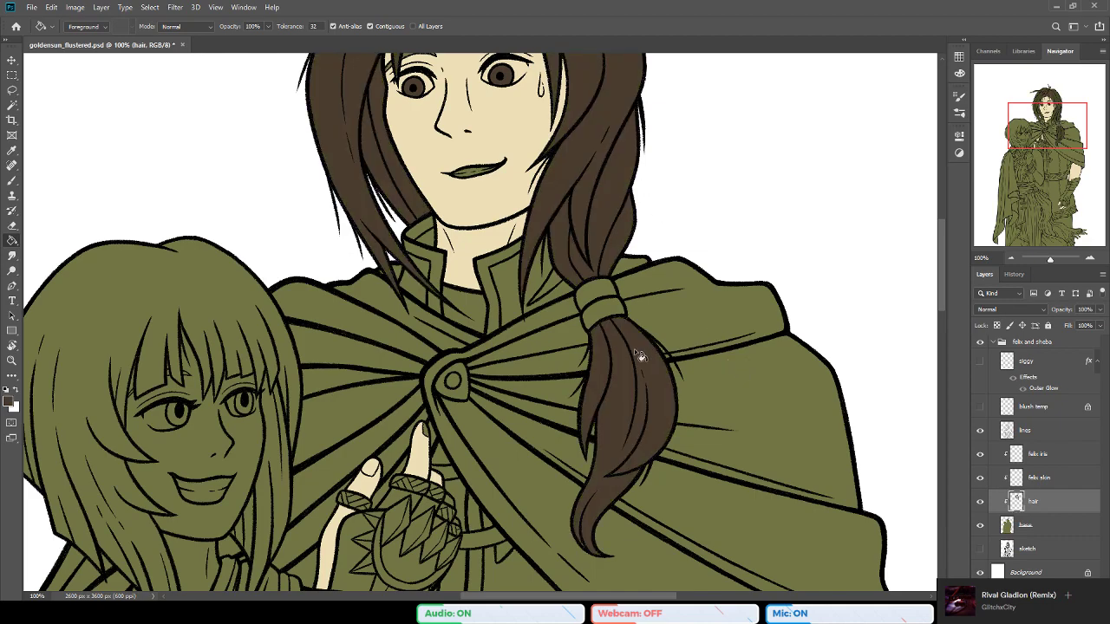
scroll(555, 335, "up", 5)
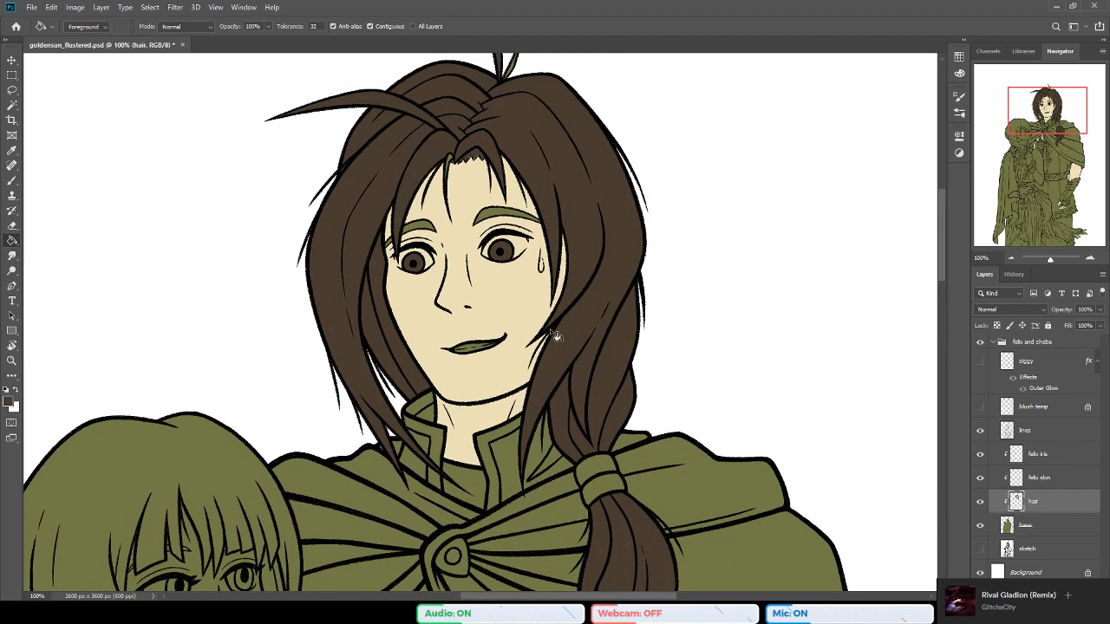
Step: Move the hair layer above the felix skin layer and paint the missed green sliver in the fringe dark brown
left_click(11, 360)
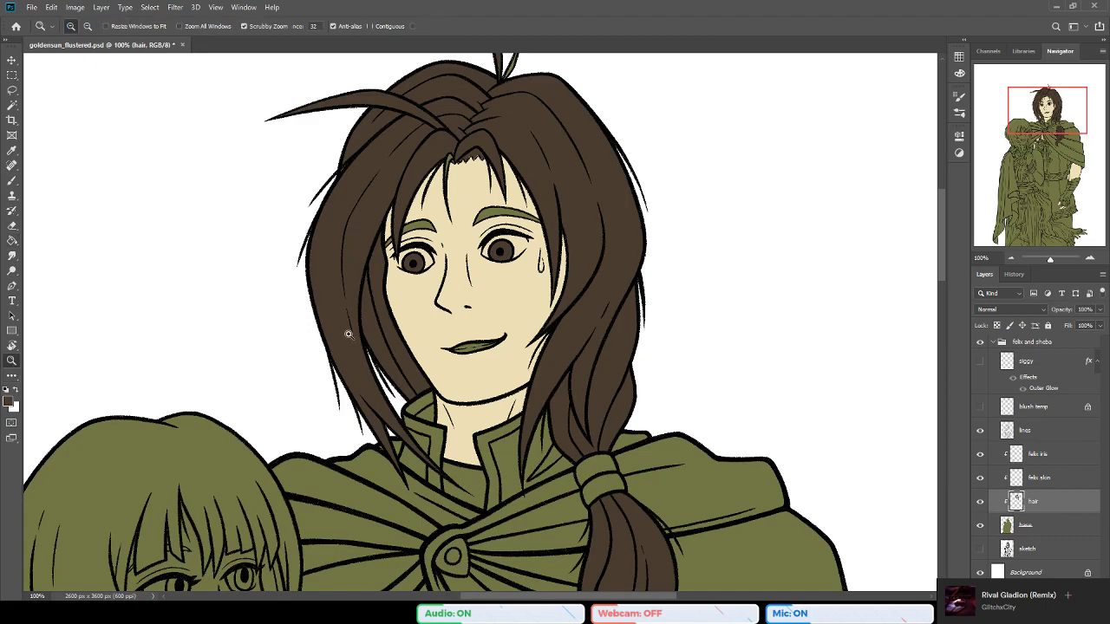
left_click_drag(1057, 481, 1057, 468)
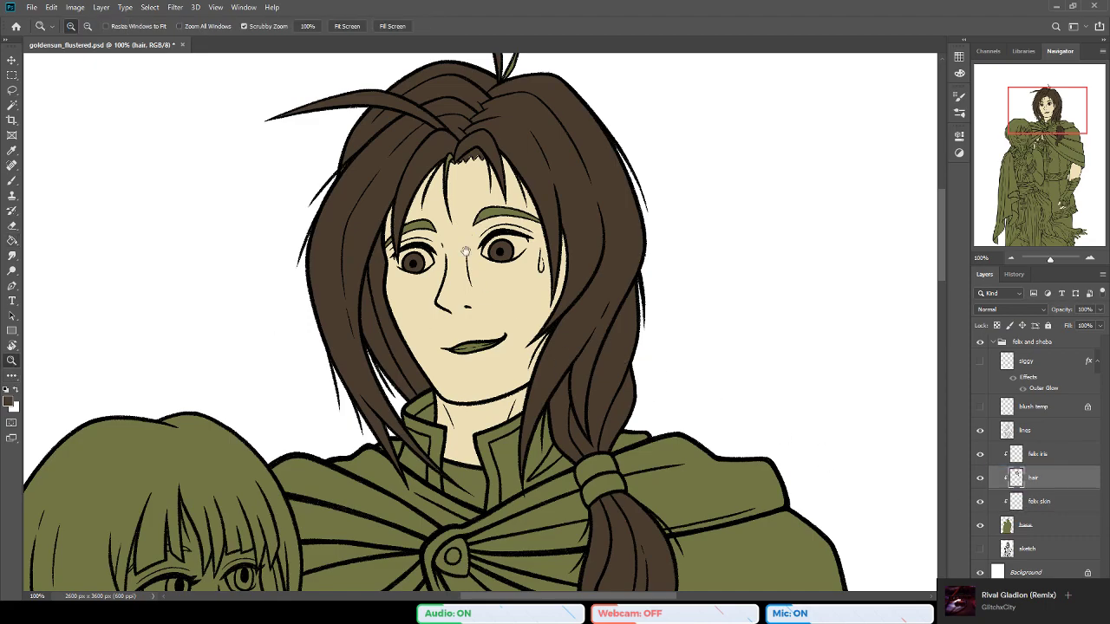
left_click_drag(454, 218, 444, 285)
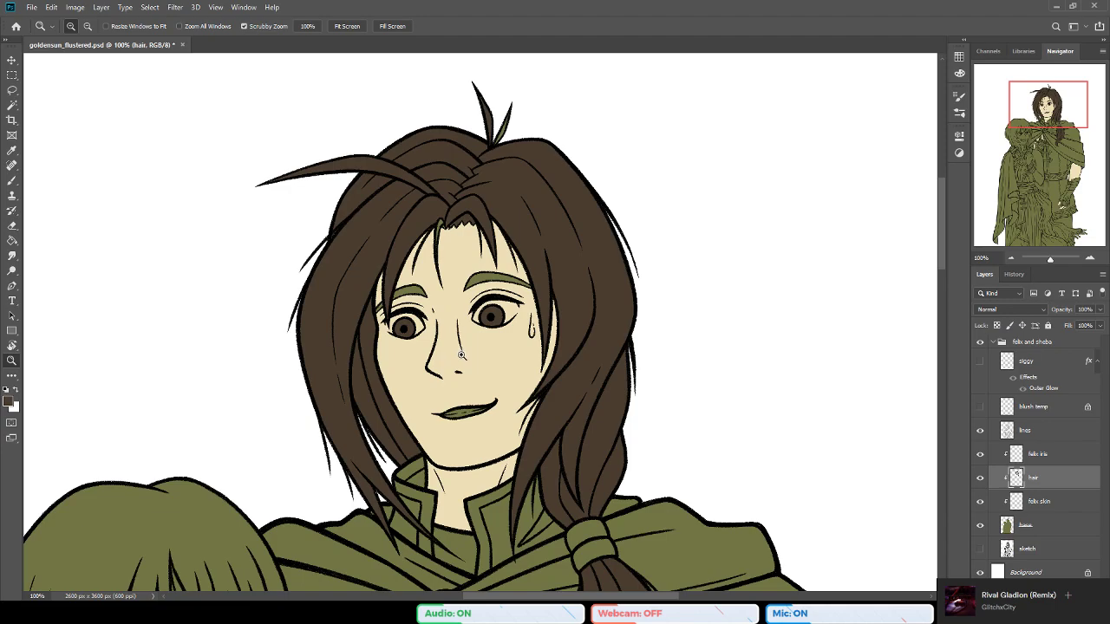
left_click(477, 326)
left_click_drag(425, 229, 457, 297)
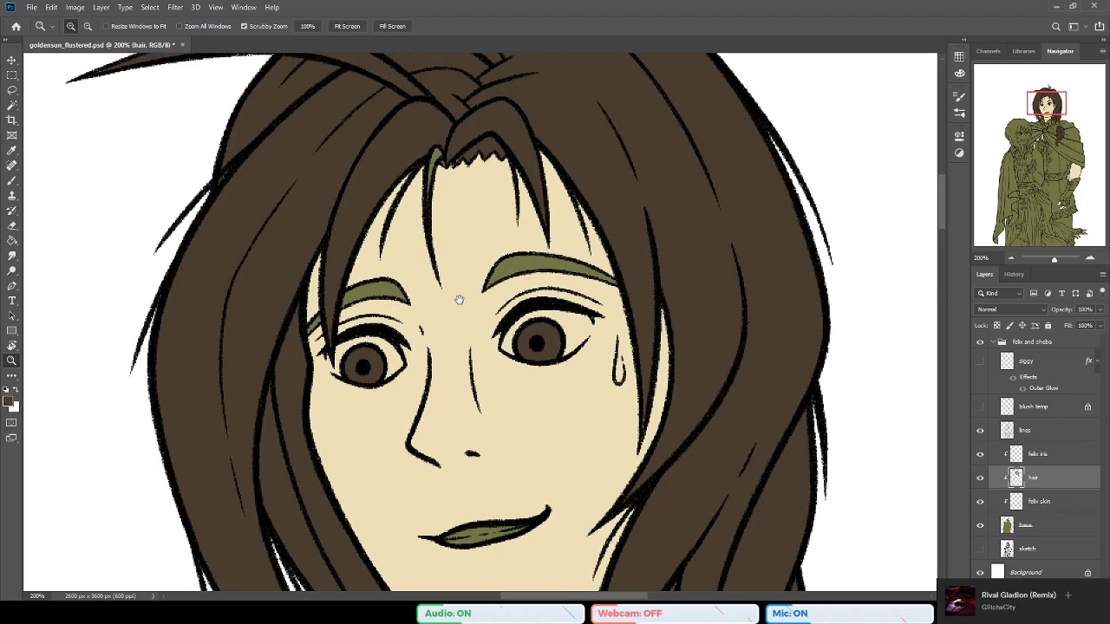
key("b")
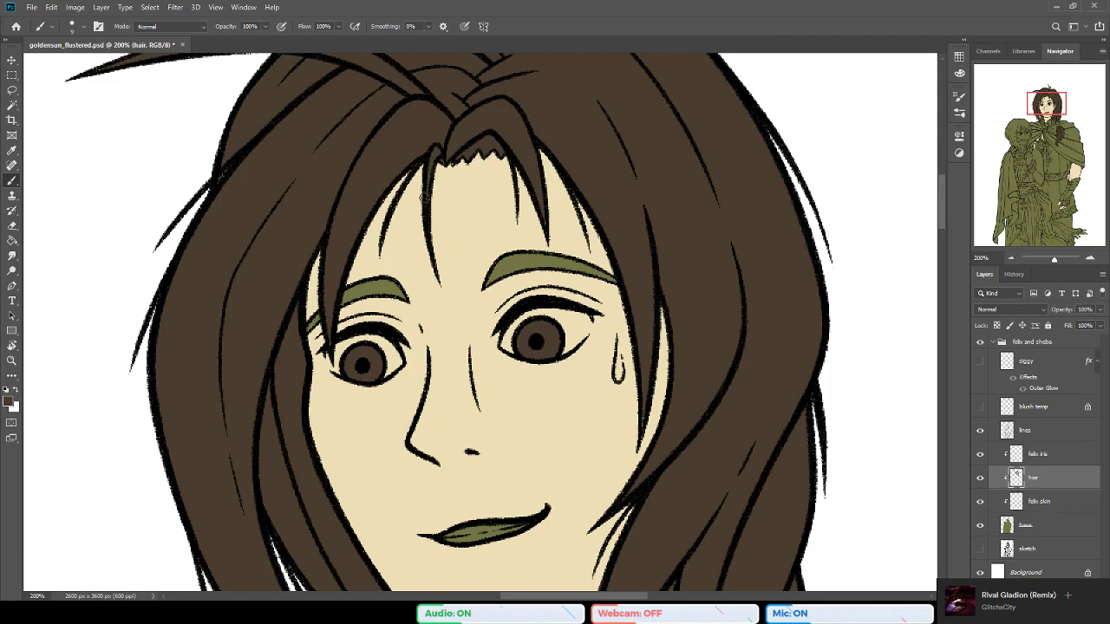
left_click_drag(590, 172, 584, 157)
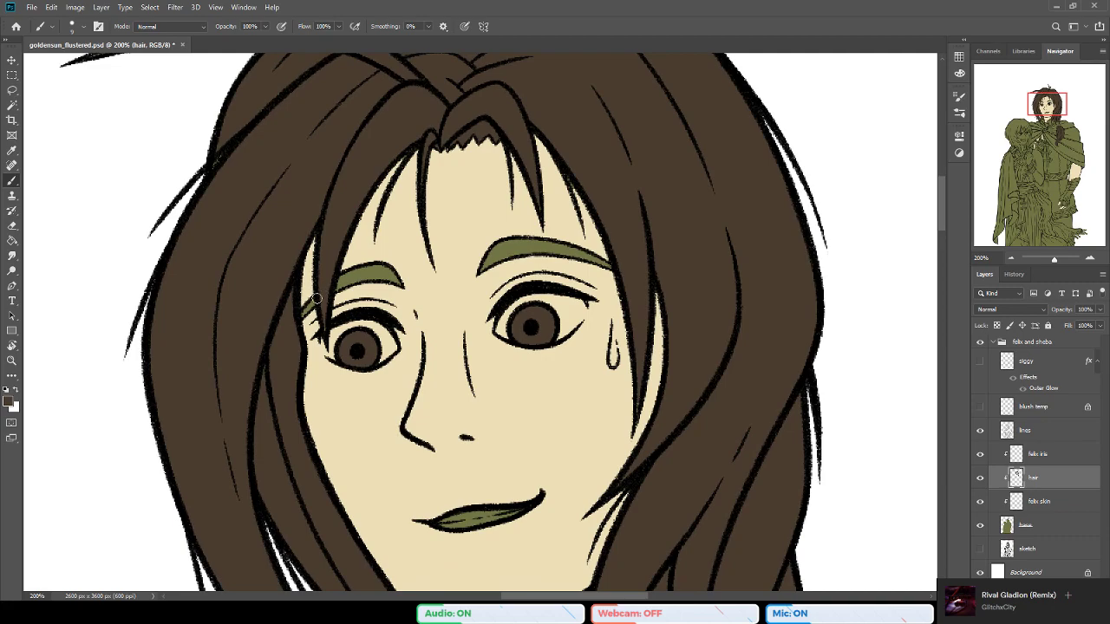
Step: Paint both of the taller figure's eyebrows dark brown on the hair layer with the Brush
mouse_move(347, 282)
left_mouse_down()
mouse_move(364, 271)
mouse_move(333, 285)
mouse_move(390, 274)
left_mouse_up()
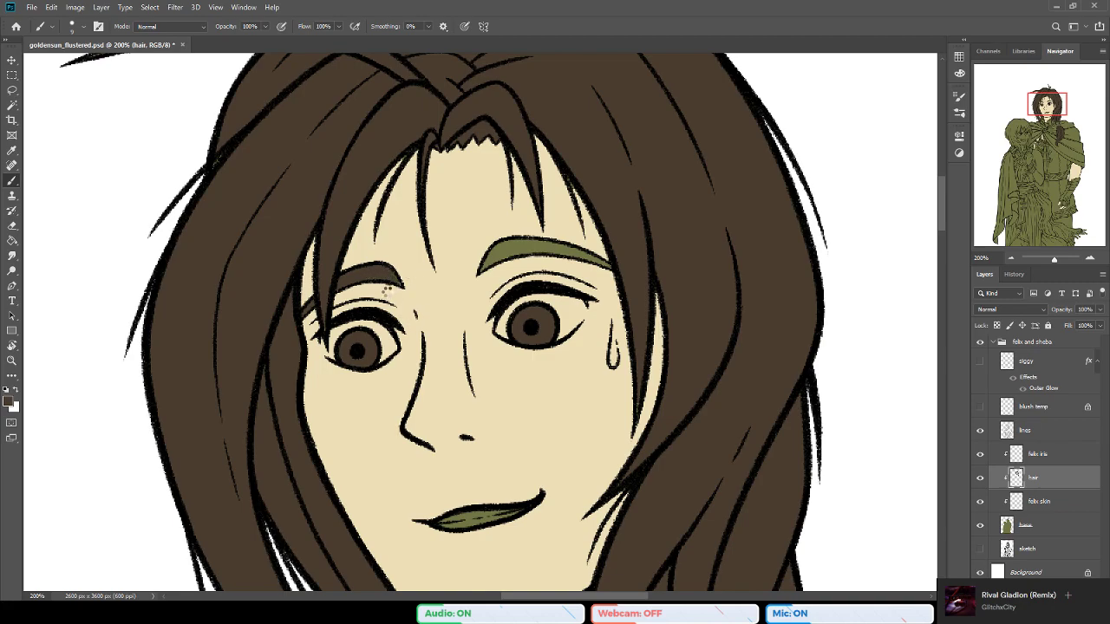
key("e")
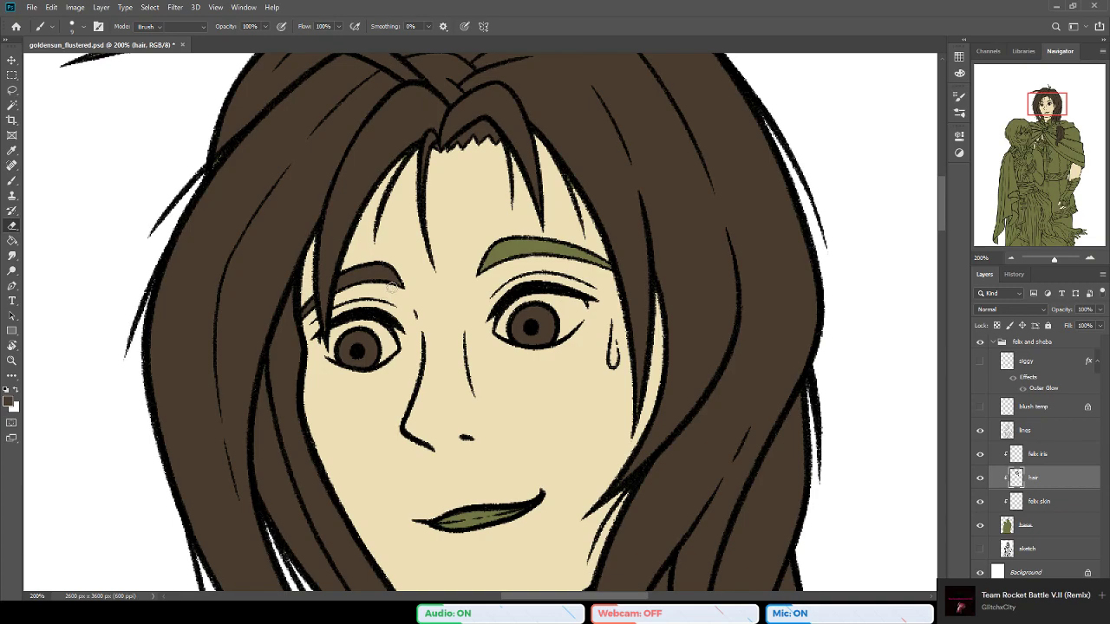
key("b")
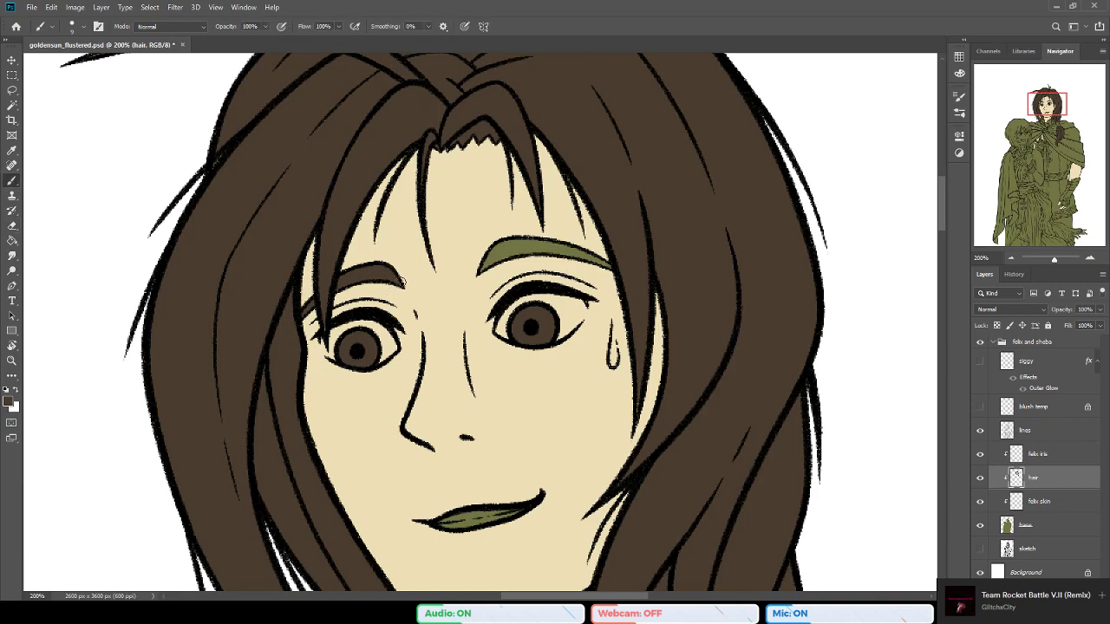
left_click_drag(475, 259, 367, 263)
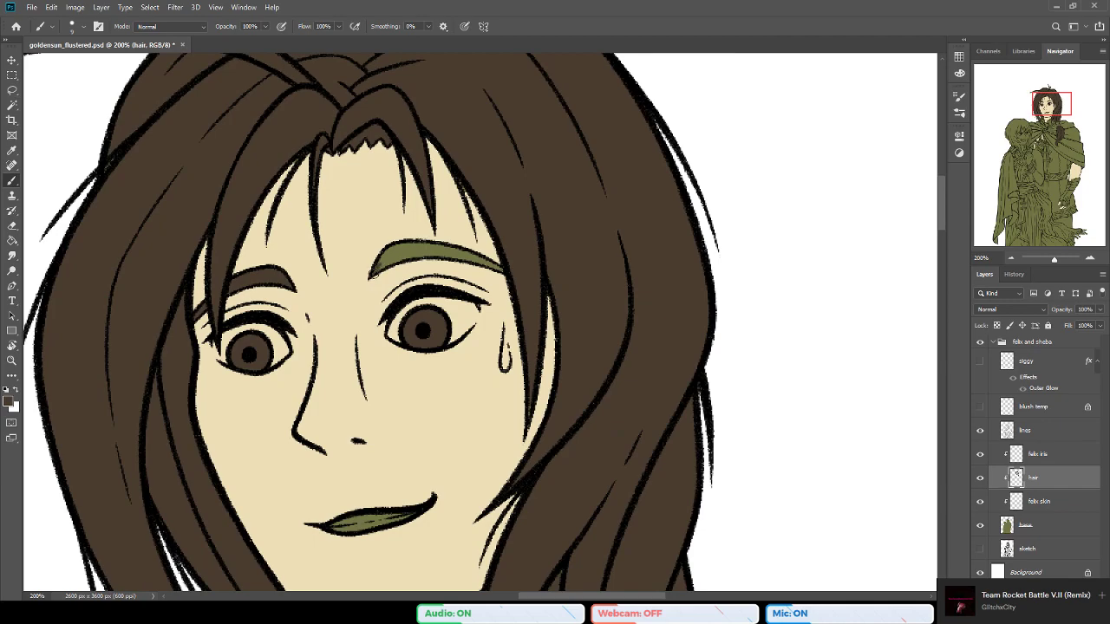
left_click_drag(386, 258, 396, 258)
mouse_move(395, 252)
left_mouse_down()
mouse_move(425, 253)
mouse_move(399, 258)
mouse_move(414, 245)
mouse_move(467, 256)
mouse_move(393, 245)
mouse_move(396, 258)
mouse_move(480, 261)
mouse_move(466, 253)
mouse_move(499, 266)
left_mouse_up()
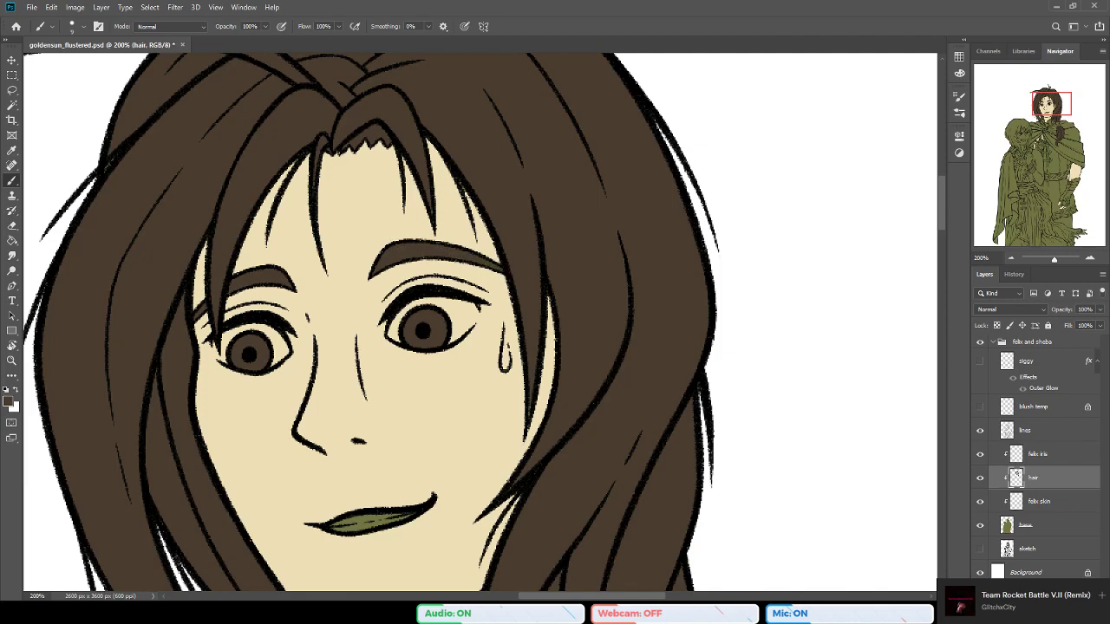
left_click_drag(378, 269, 407, 258)
left_click_drag(390, 386, 449, 435)
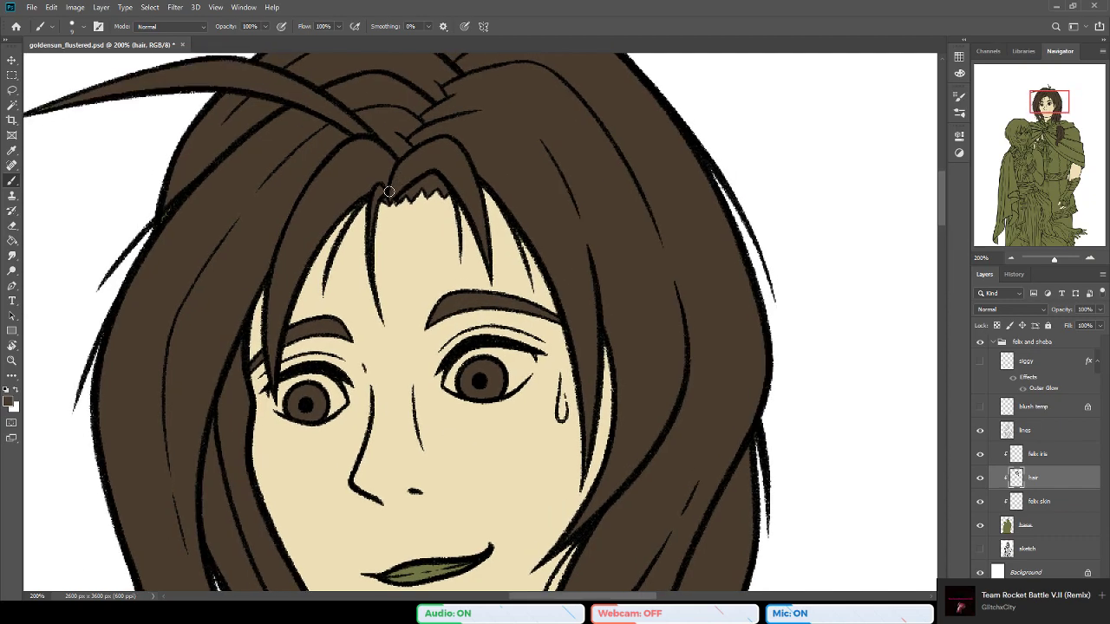
left_click_drag(352, 298, 439, 255)
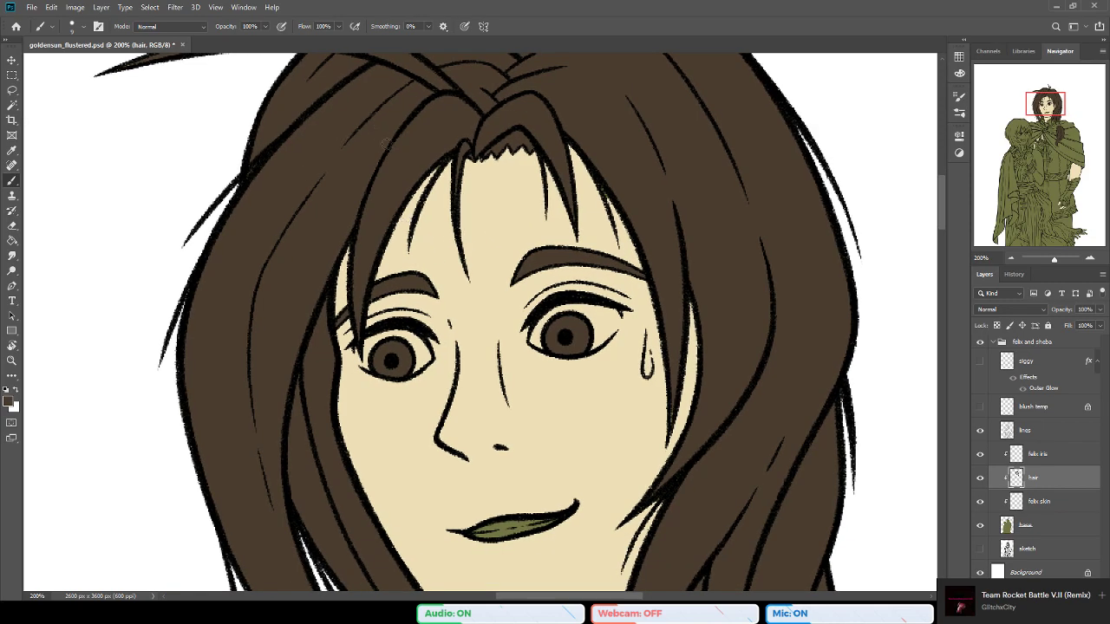
Step: Add a clipped layer named teeth directly above the base layer and paint the taller figure's teeth off-white on it
left_click_drag(453, 378, 421, 190)
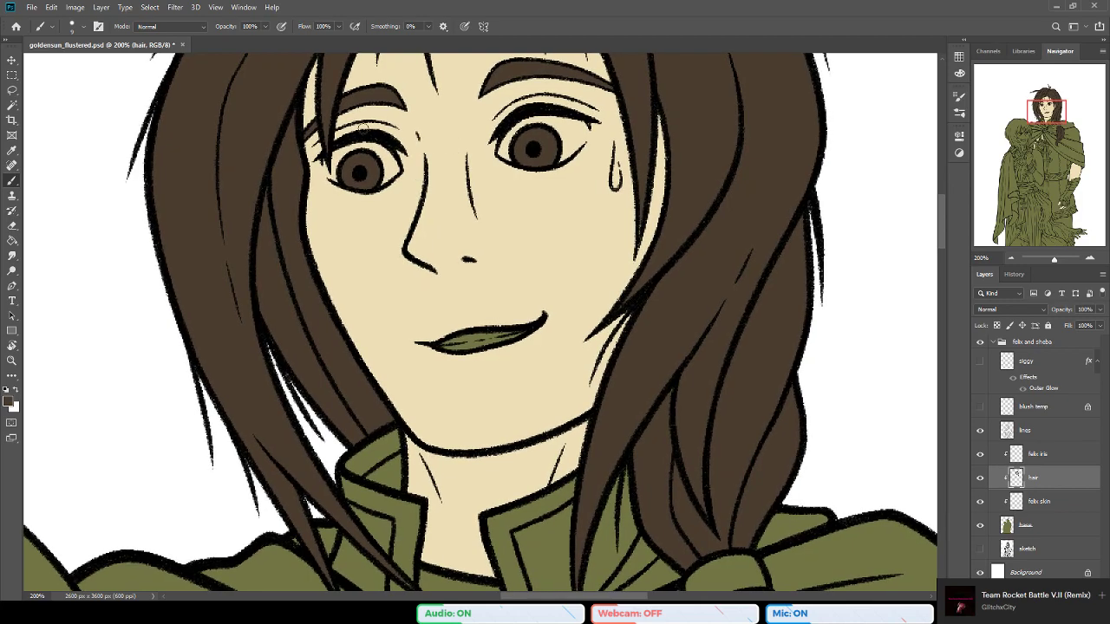
left_click_drag(496, 369, 501, 363)
key("d")
key("x")
key("i")
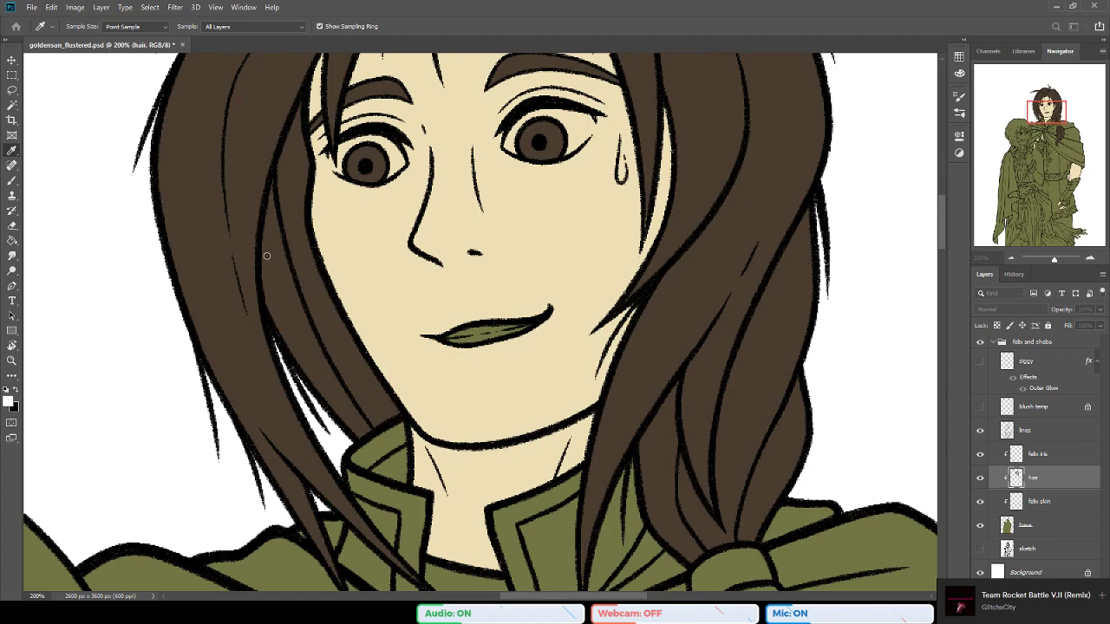
key("b")
scroll(521, 273, "up", 2)
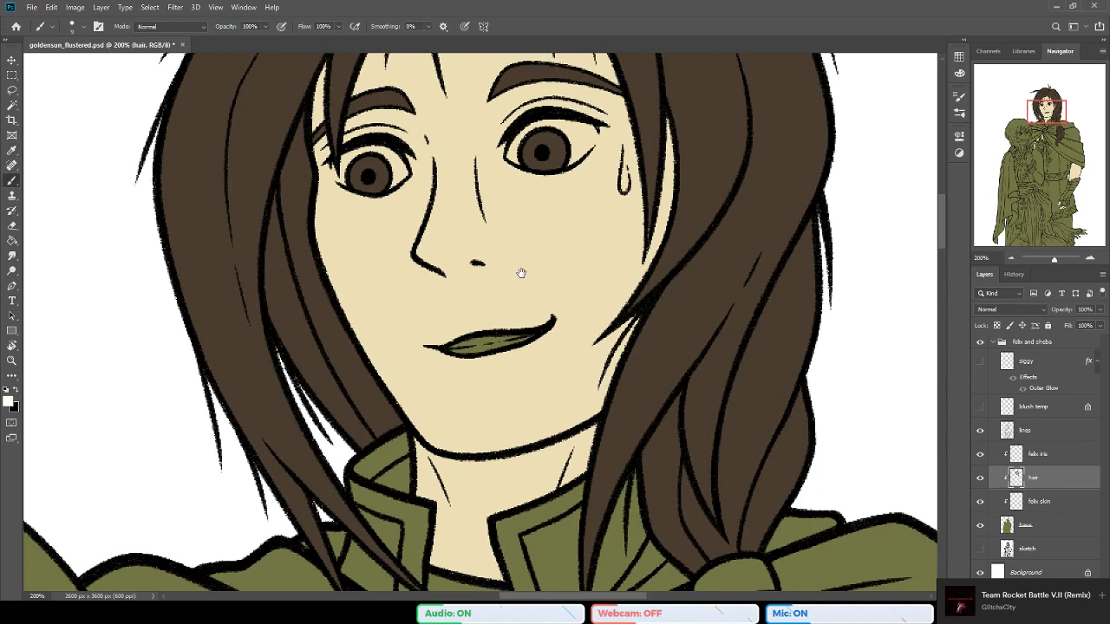
left_click(1056, 523)
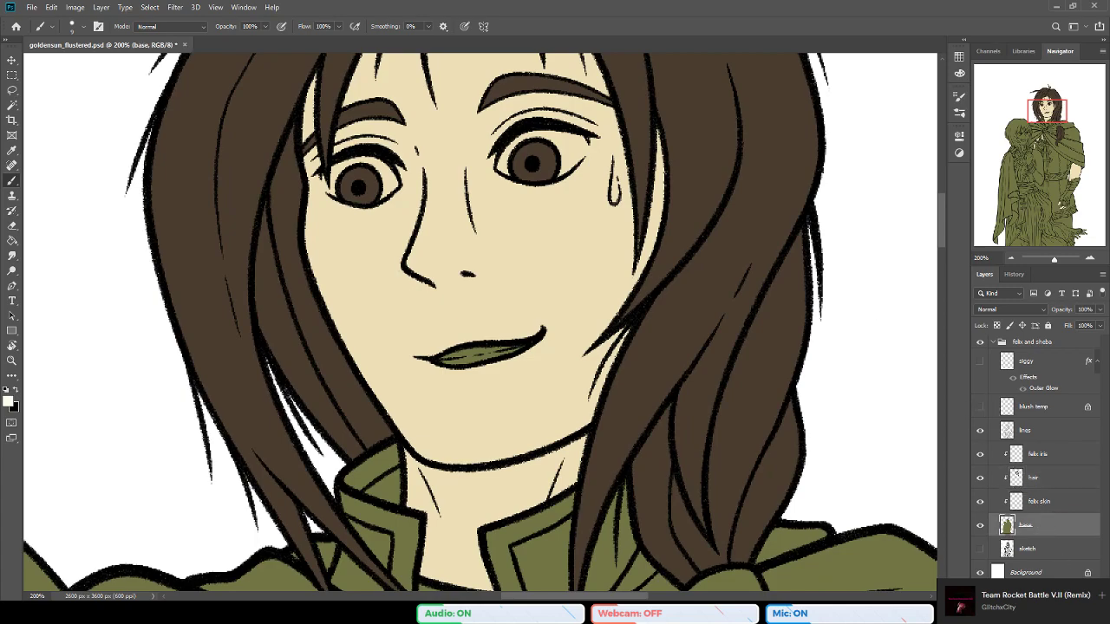
key("ctrl+shift+alt+n")
double_click(1036, 526)
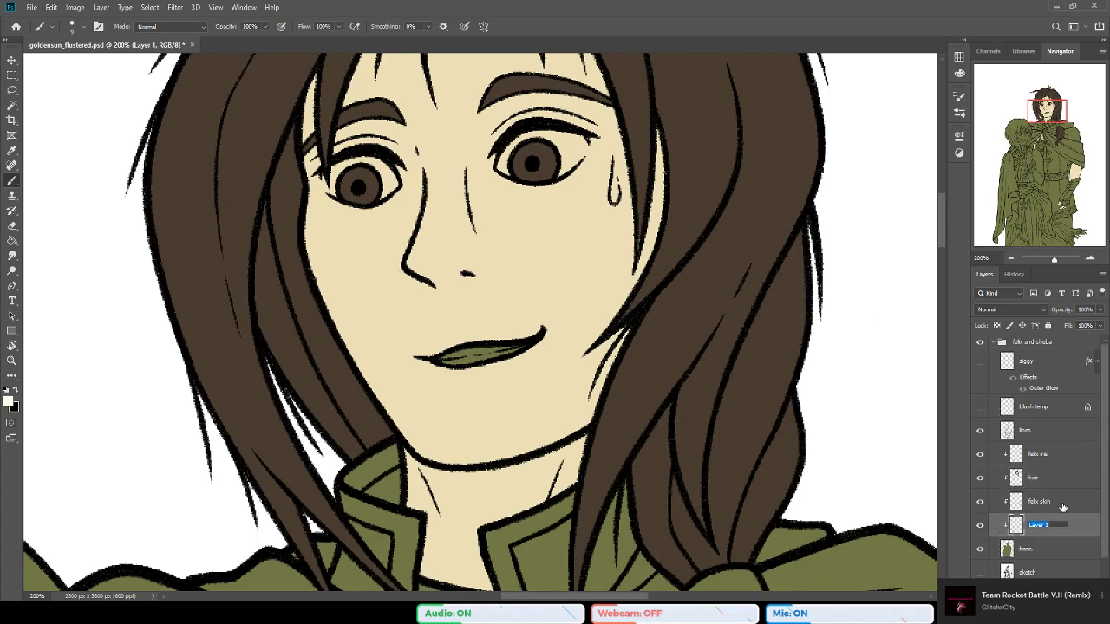
type("teeth")
key("Return")
left_click_drag(446, 357, 527, 344)
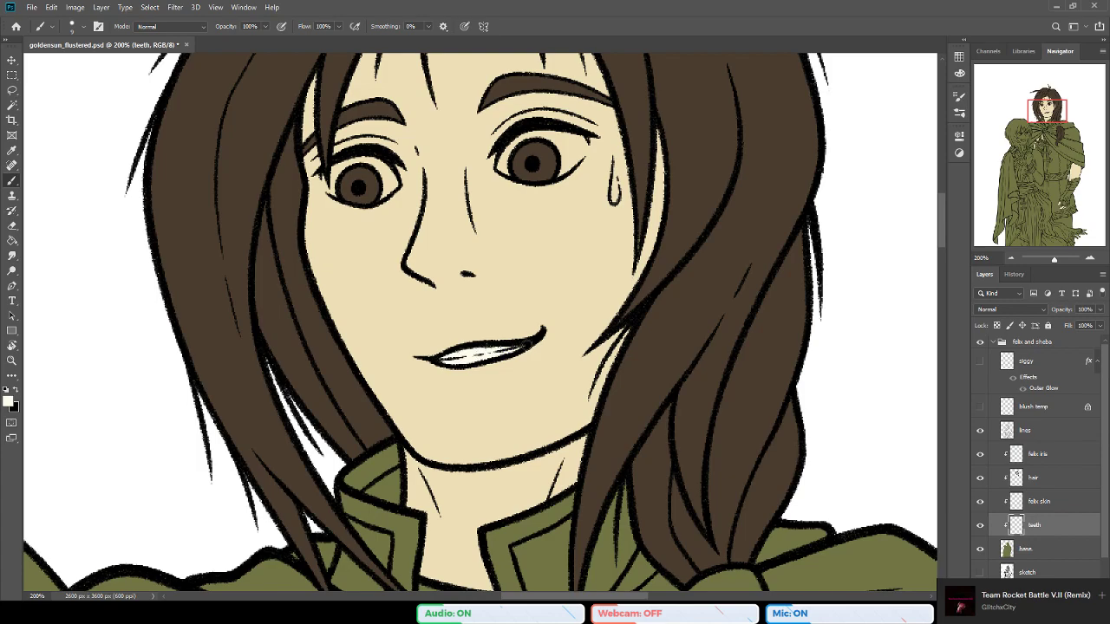
Step: Lock the felix skin layer's transparent pixels and recolour the skin a warmer peach tone with the Gradient tool
left_click(385, 265, "alt")
key("i")
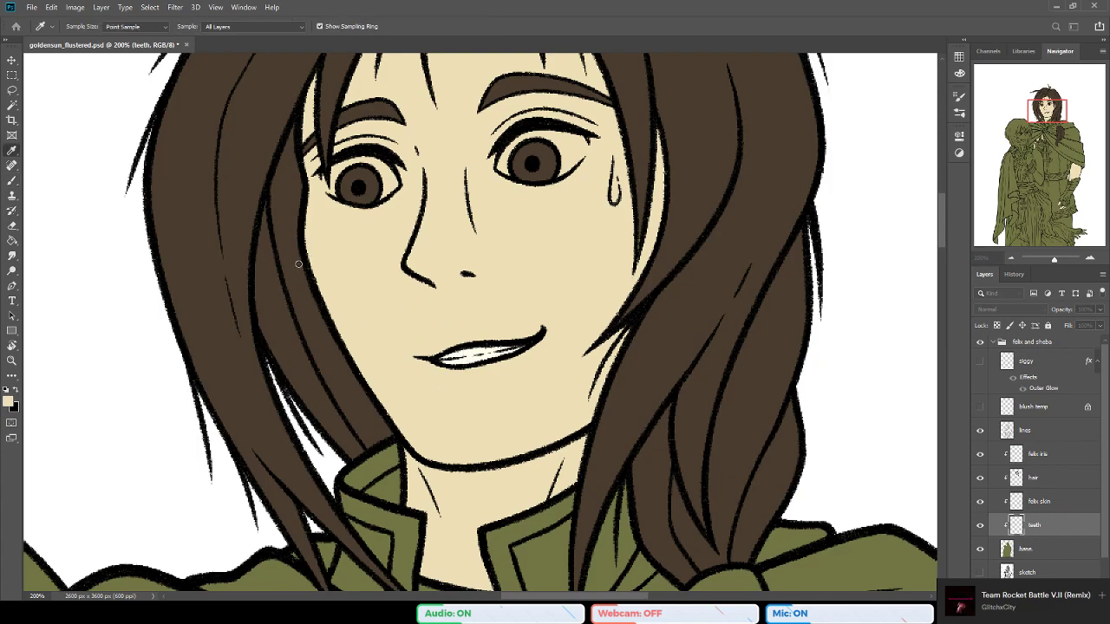
key("b")
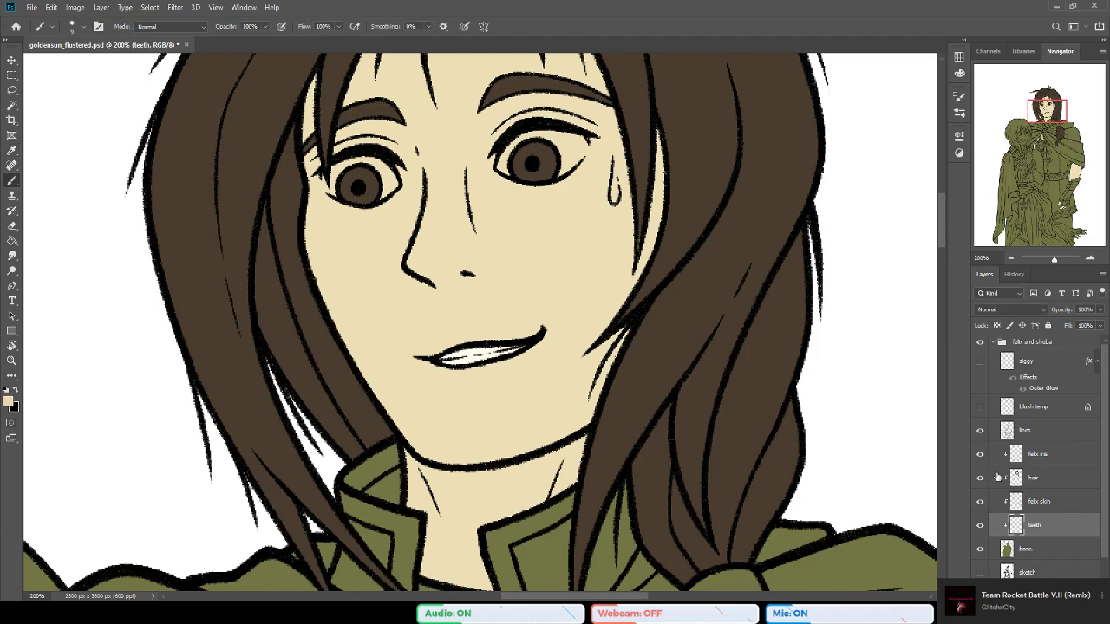
key("alt+bracketright")
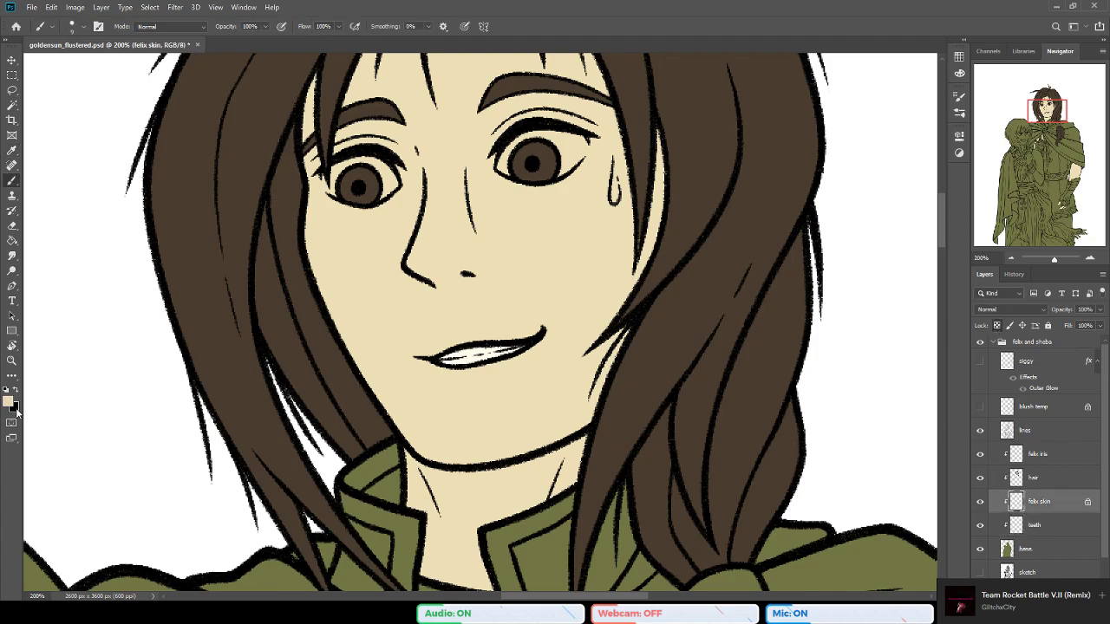
key("i")
left_click(17, 241)
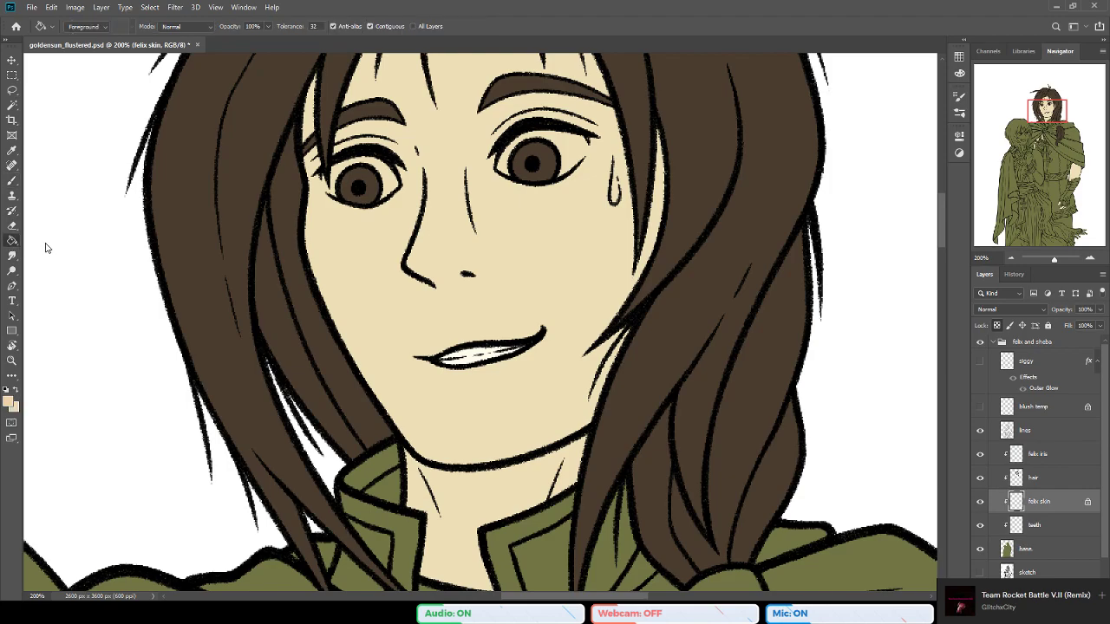
key("shift+g")
left_click_drag(462, 311, 419, 412)
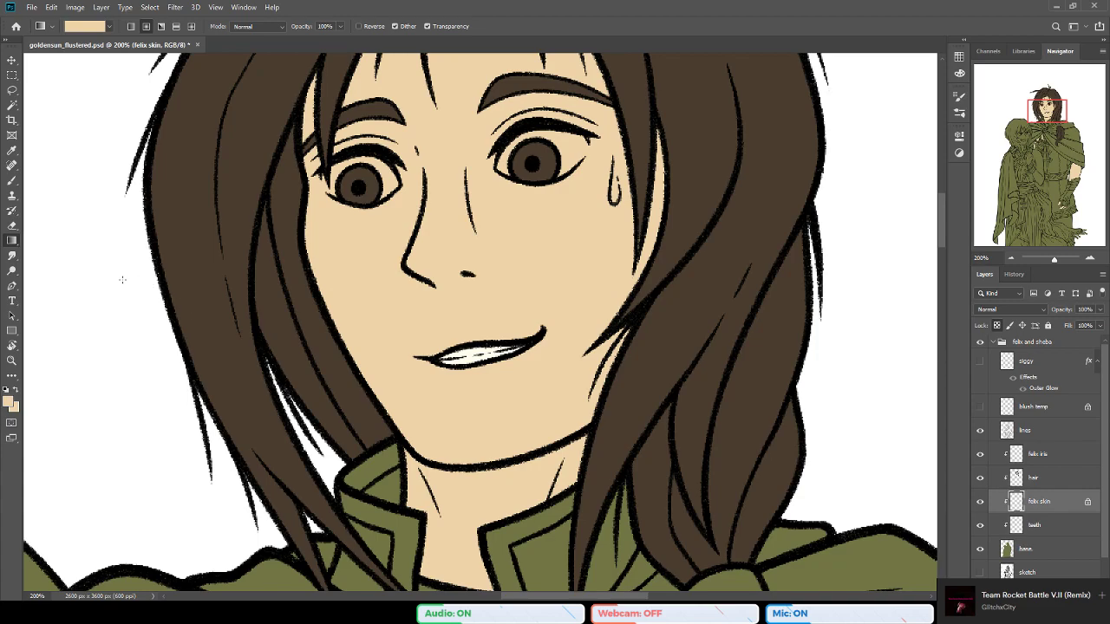
Step: Check the new skin tone across the whole figure and save the document
left_click(13, 359)
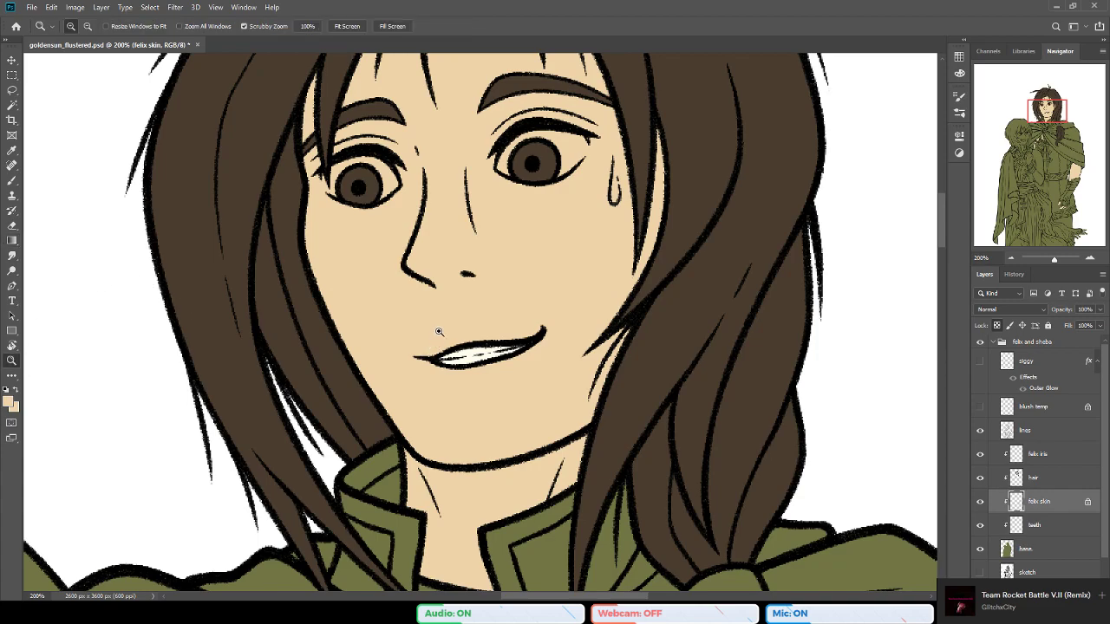
left_click(437, 335, "alt")
left_click(450, 323, "alt")
scroll(456, 318, "down", 2)
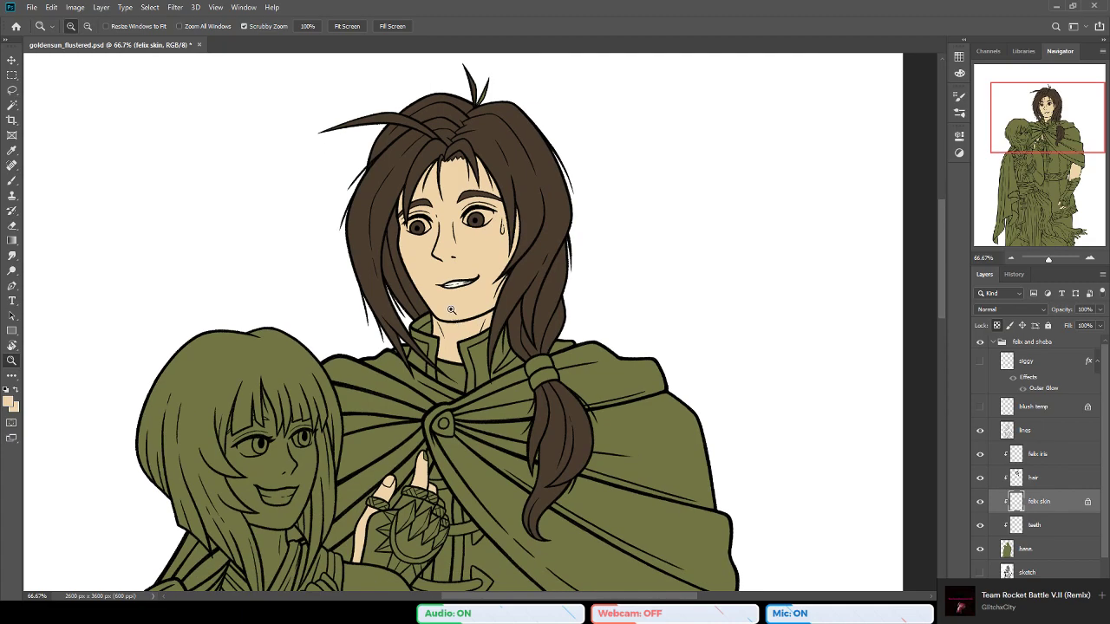
scroll(436, 289, "up", 1)
scroll(437, 341, "down", 1)
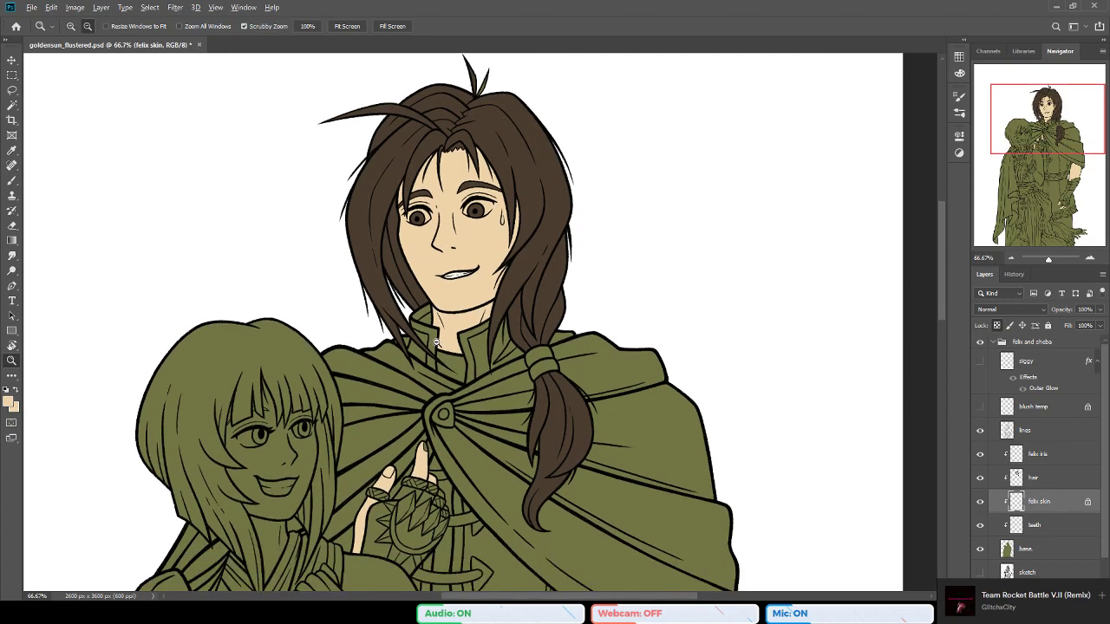
left_click(437, 341, "alt")
scroll(455, 356, "down", 5)
scroll(455, 356, "up", 8)
key("ctrl+s")
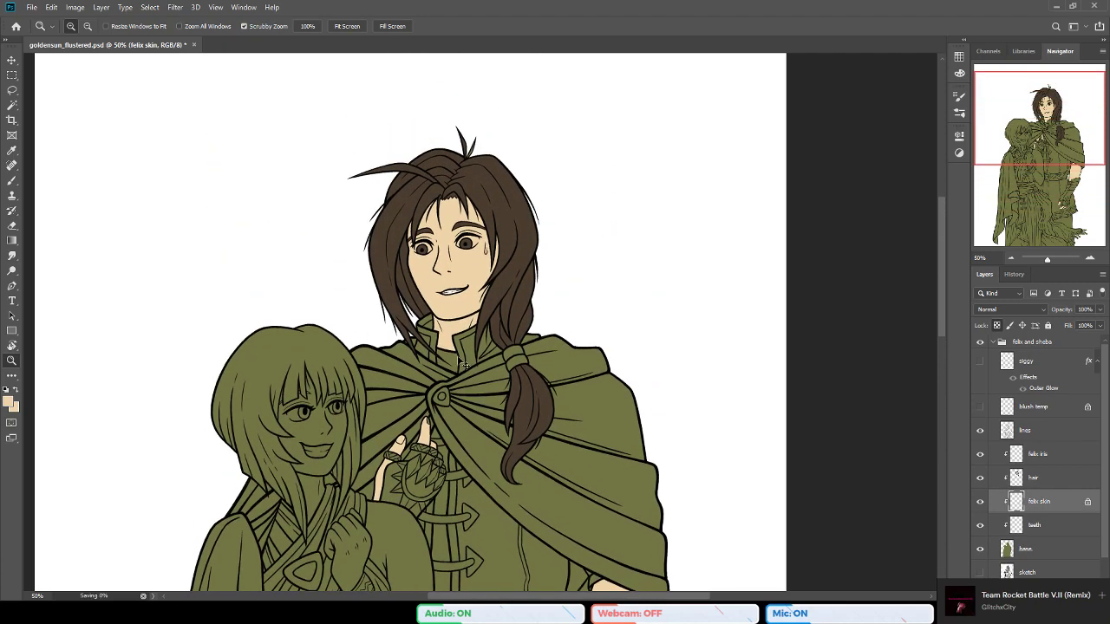
Step: Sample the teeth's off-white as the brush colour and rename the teeth layer as teeth and eyeballs
left_click_drag(432, 235, 532, 266)
key("b")
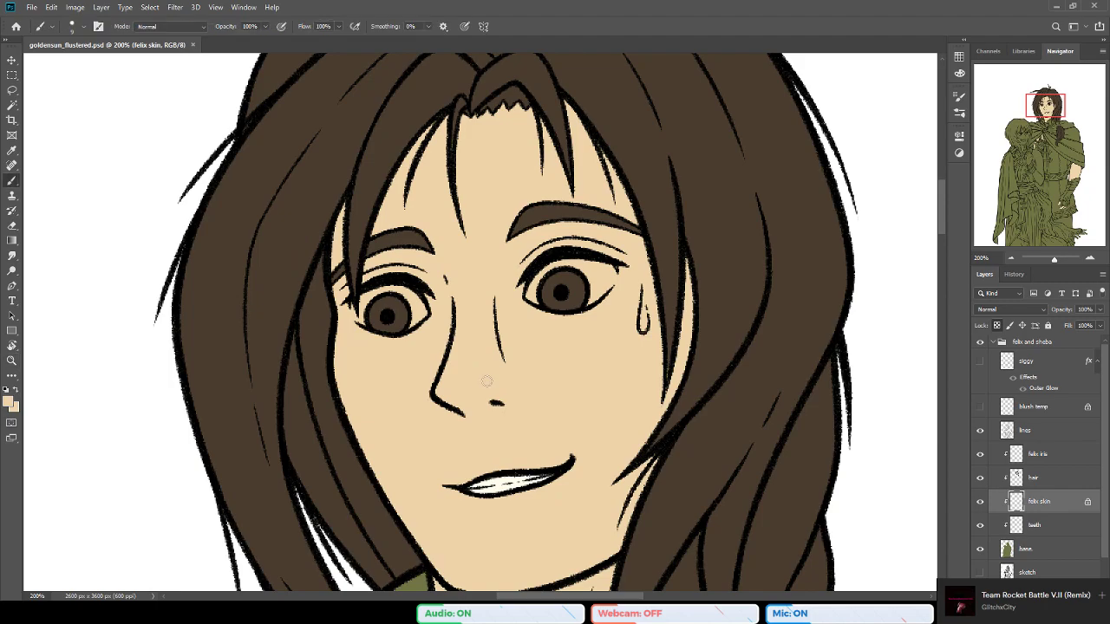
left_click(496, 481, "alt")
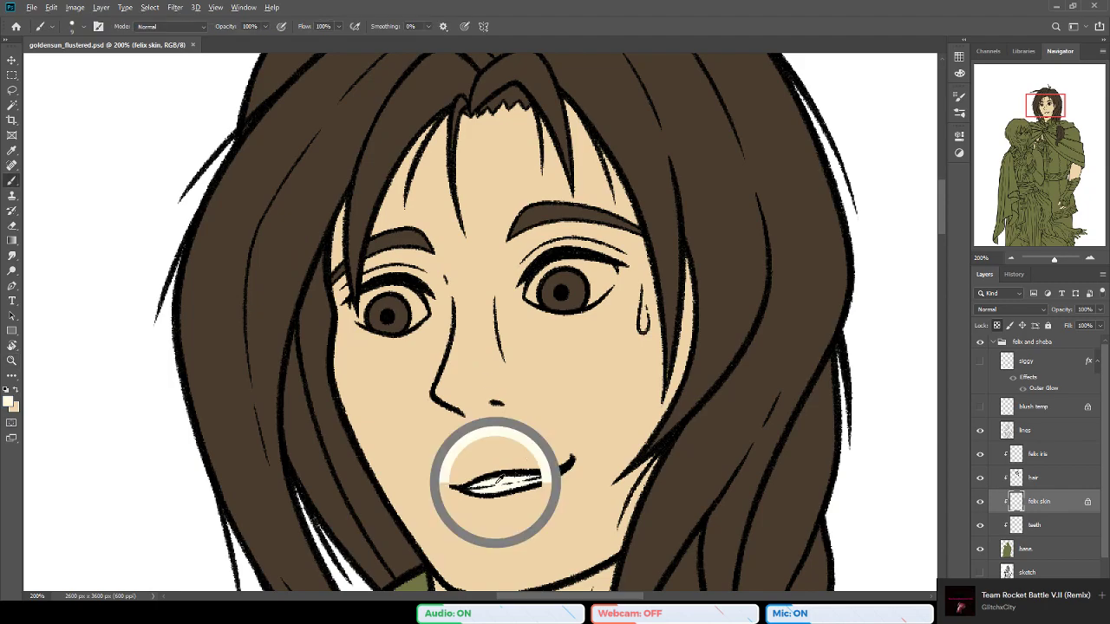
left_click(1033, 527)
type("and eyeballs")
key("Return")
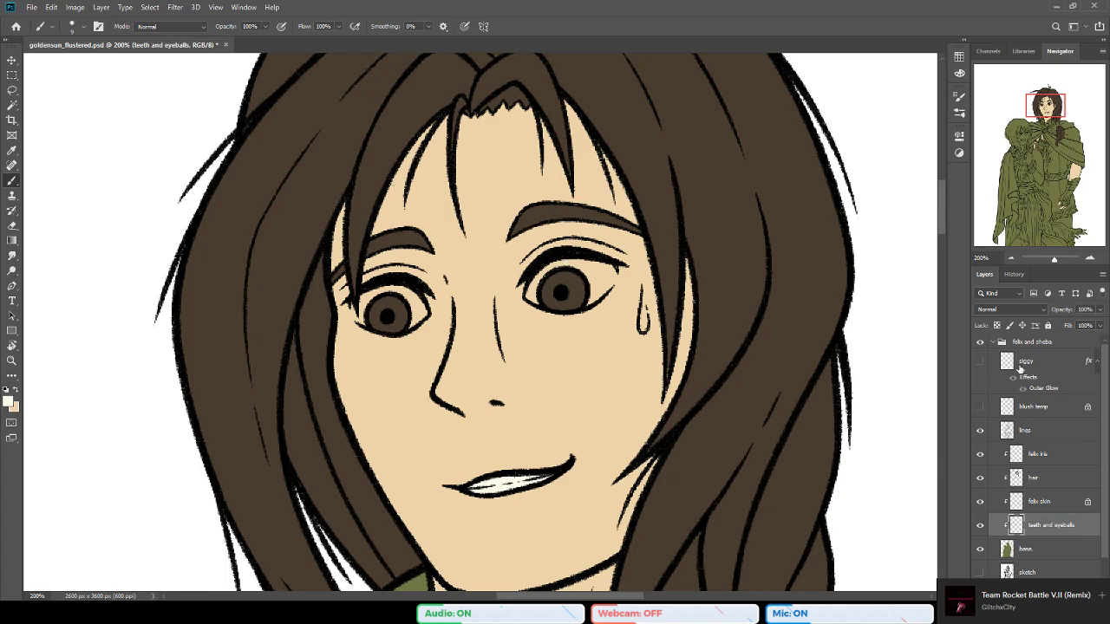
Step: Unlock the felix skin layer's transparent pixels and move the teeth and eyeballs layer above it
left_click(1062, 501)
left_click(1070, 526)
mouse_move(428, 308)
left_mouse_down()
mouse_move(411, 329)
mouse_move(405, 314)
mouse_move(450, 307)
left_mouse_up()
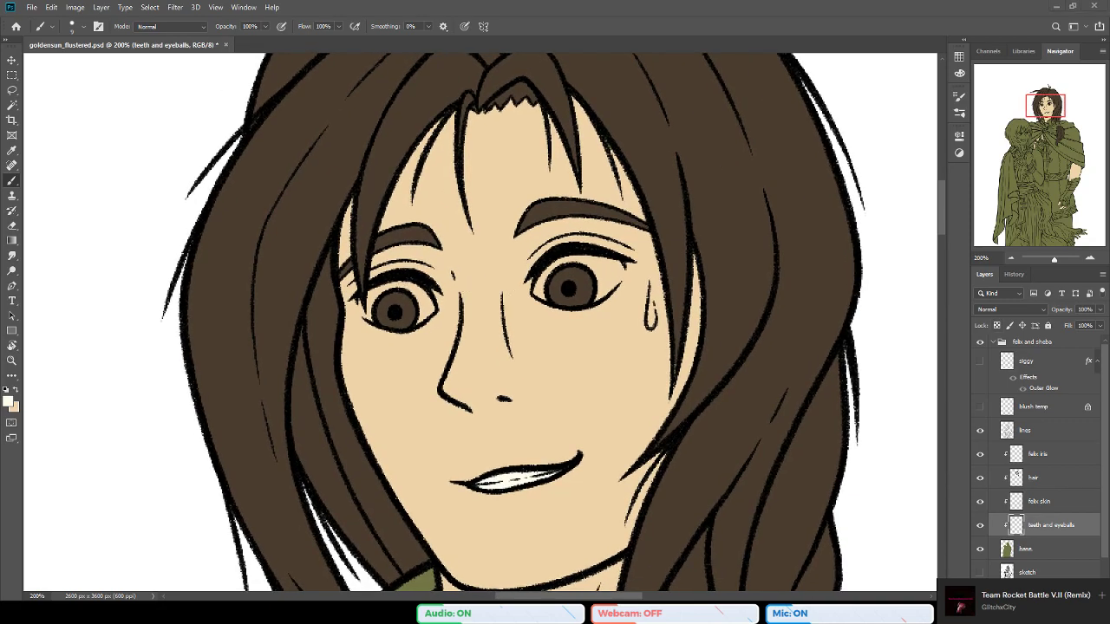
left_click_drag(1015, 522, 1052, 497)
Step: Paint the whites of both of the taller figure's eyes off-white, setting the brush flow to 83% with airbrush build-up on
mouse_move(421, 280)
left_mouse_down()
mouse_move(400, 289)
mouse_move(424, 296)
mouse_move(416, 319)
mouse_move(422, 303)
mouse_move(399, 290)
mouse_move(371, 300)
left_mouse_up()
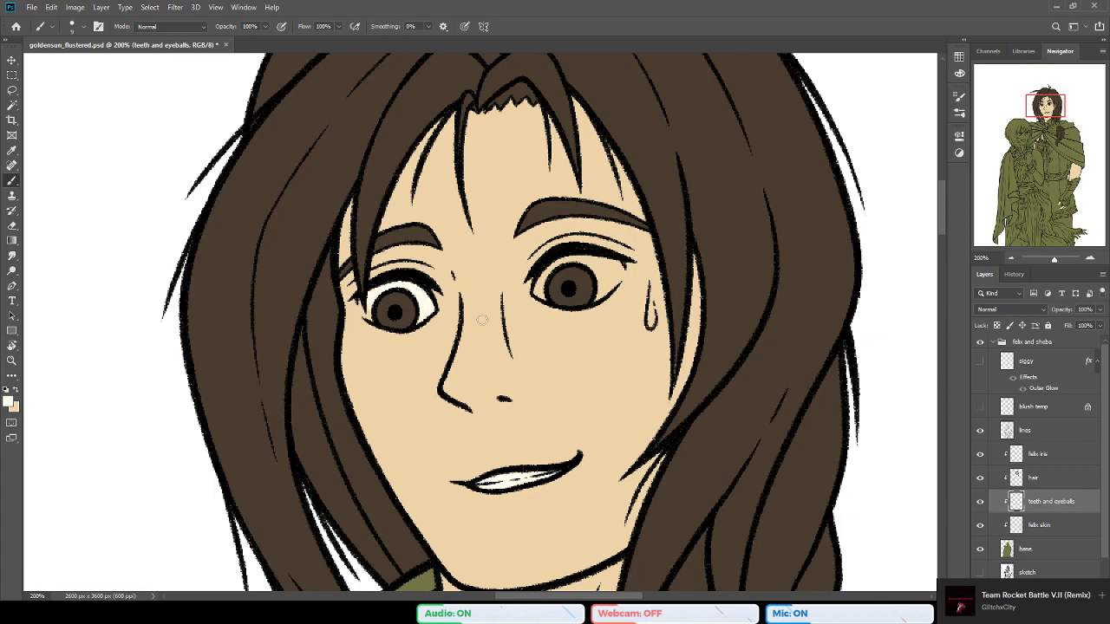
key("shift+8")
key("shift+3")
key("shift+alt+p")
left_click_drag(360, 302, 365, 315)
mouse_move(623, 267)
left_mouse_down()
mouse_move(620, 283)
mouse_move(622, 270)
left_mouse_up()
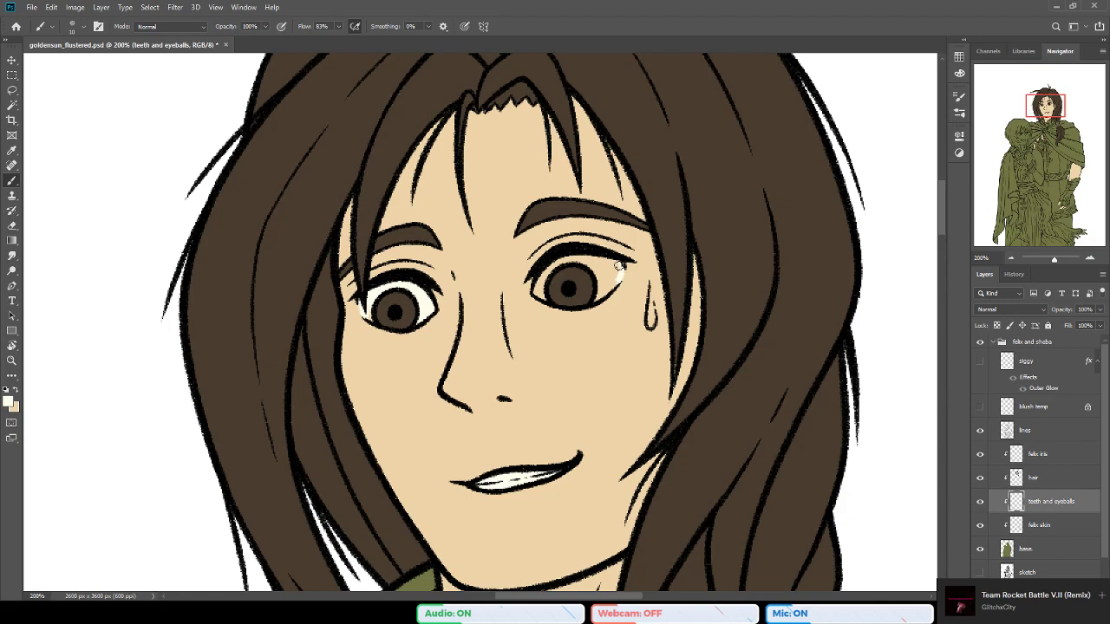
left_click_drag(619, 265, 616, 278)
mouse_move(614, 274)
left_mouse_down()
mouse_move(605, 289)
mouse_move(617, 269)
mouse_move(600, 267)
mouse_move(588, 302)
mouse_move(600, 264)
mouse_move(558, 264)
mouse_move(536, 290)
mouse_move(546, 298)
left_mouse_up()
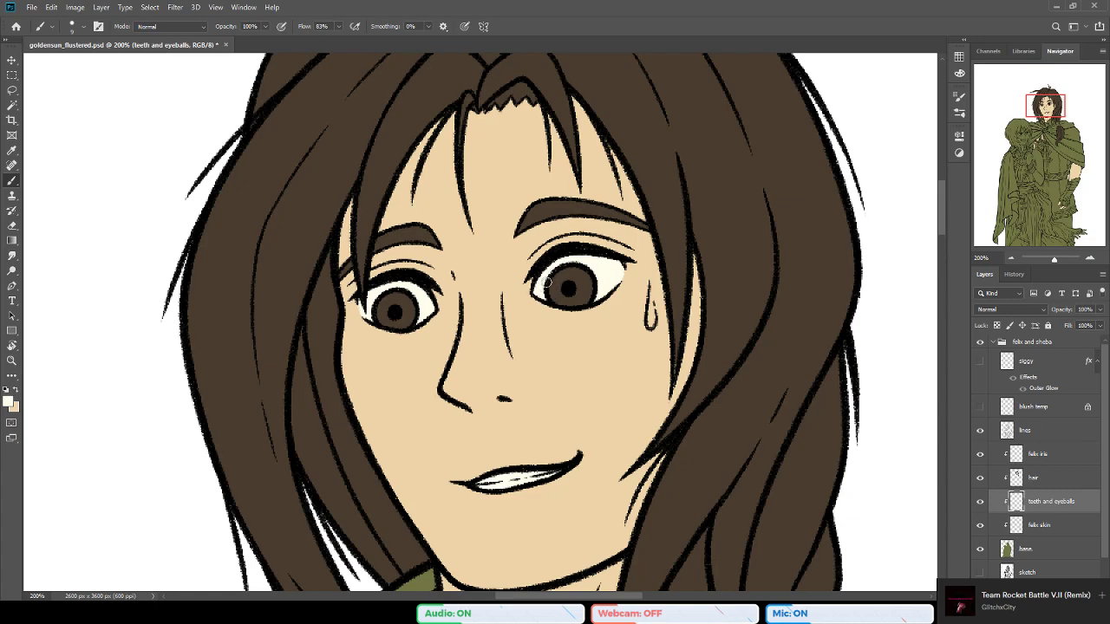
Step: Save the document and look over the coloured face of the taller figure
left_click_drag(565, 315, 576, 346)
key("ctrl+s")
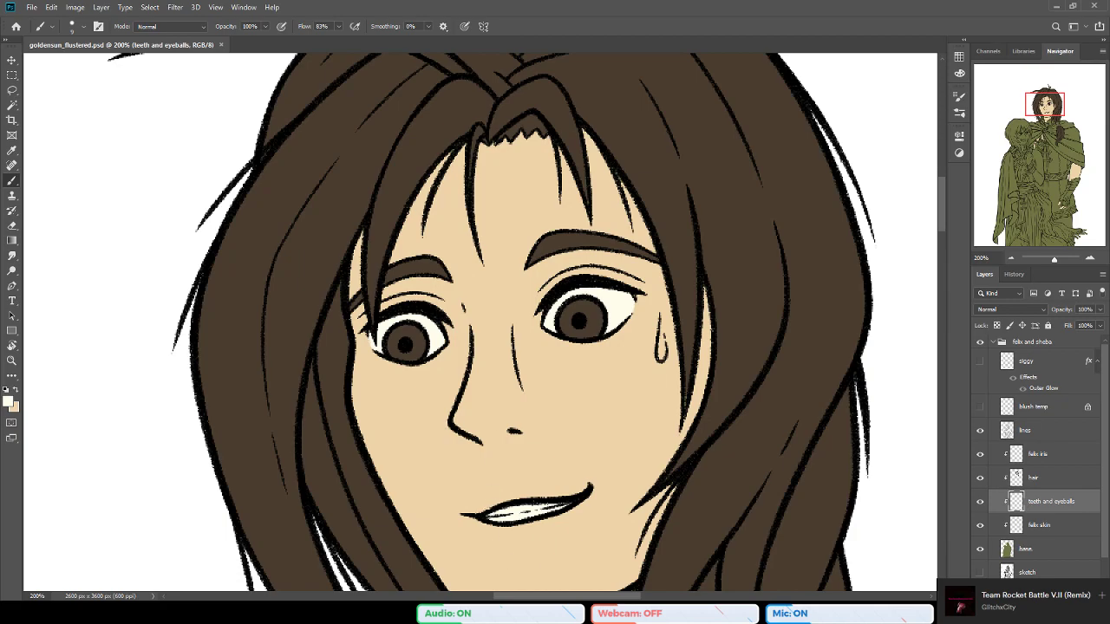
left_click_drag(580, 369, 530, 336)
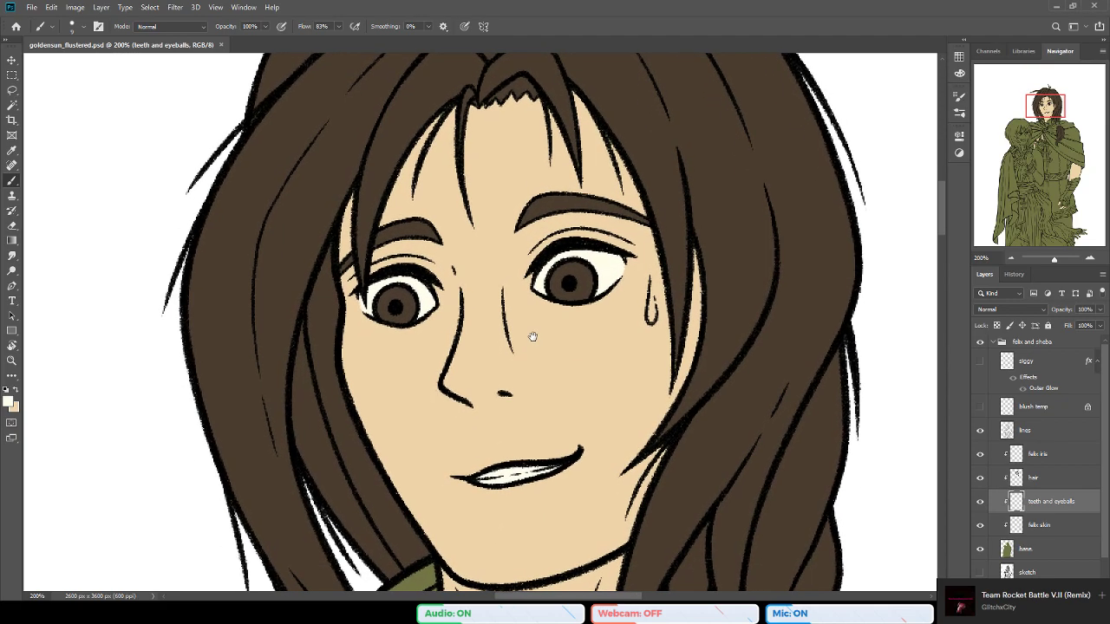
left_click_drag(502, 371, 492, 352)
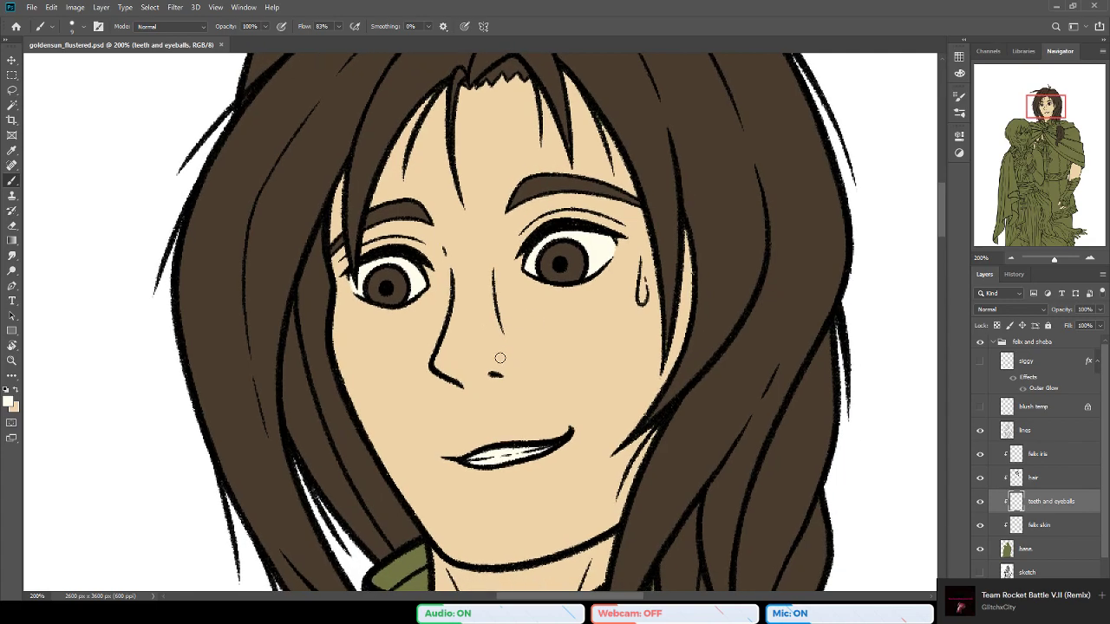
left_click_drag(533, 414, 511, 387)
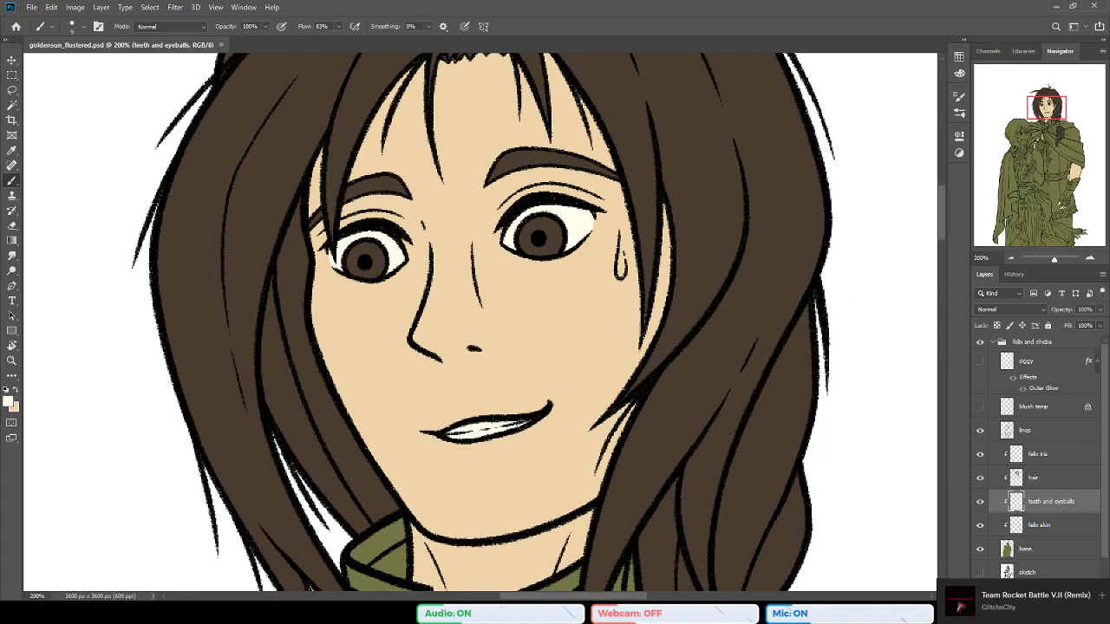
Step: Touch up the off-white on the teeth and the eye white on the teeth and eyeballs layer, and save the document
left_click_drag(531, 417, 452, 431)
left_click_drag(544, 369, 538, 364)
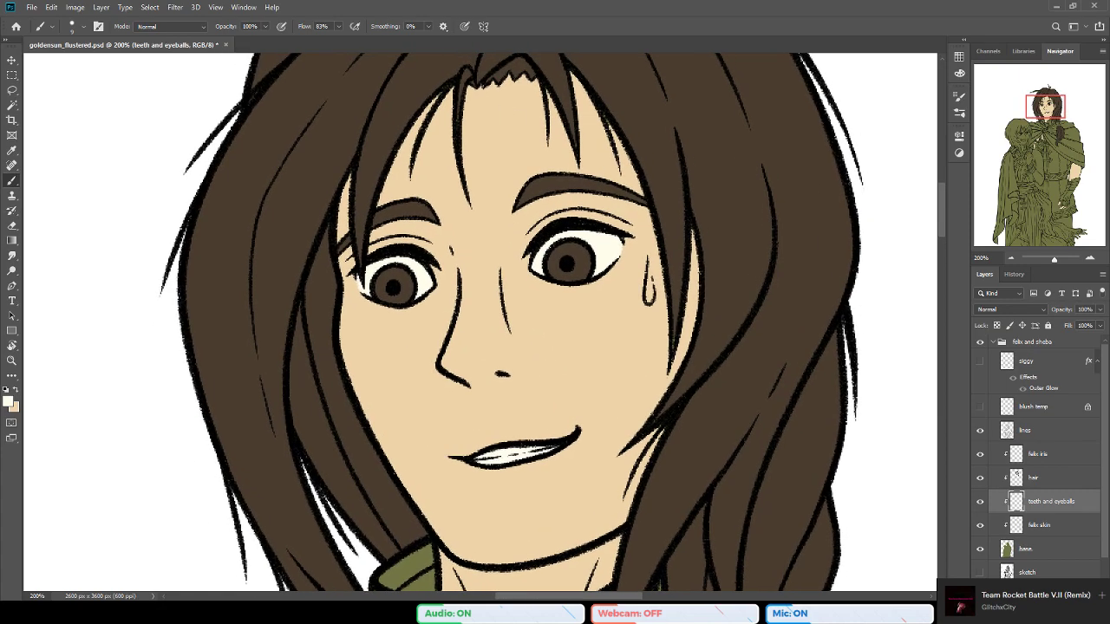
left_click_drag(414, 267, 417, 281)
key("z")
left_click(390, 409, "alt")
left_click_drag(408, 445, 426, 205)
key("ctrl+s")
Step: Examine the taller figure's raised gloved hand and compare it with the character reference picture
left_click_drag(509, 419, 466, 379)
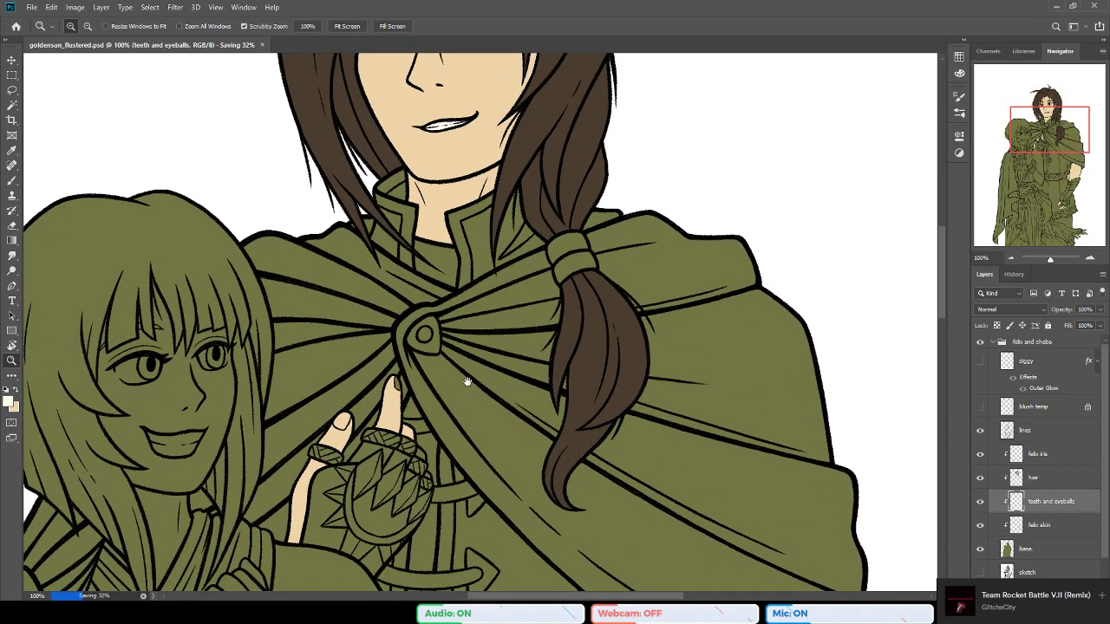
left_click(407, 466)
left_click(299, 481)
mouse_move(299, 481)
left_mouse_down()
mouse_move(555, 351)
mouse_move(512, 305)
left_mouse_up()
left_click(555, 351)
key("b")
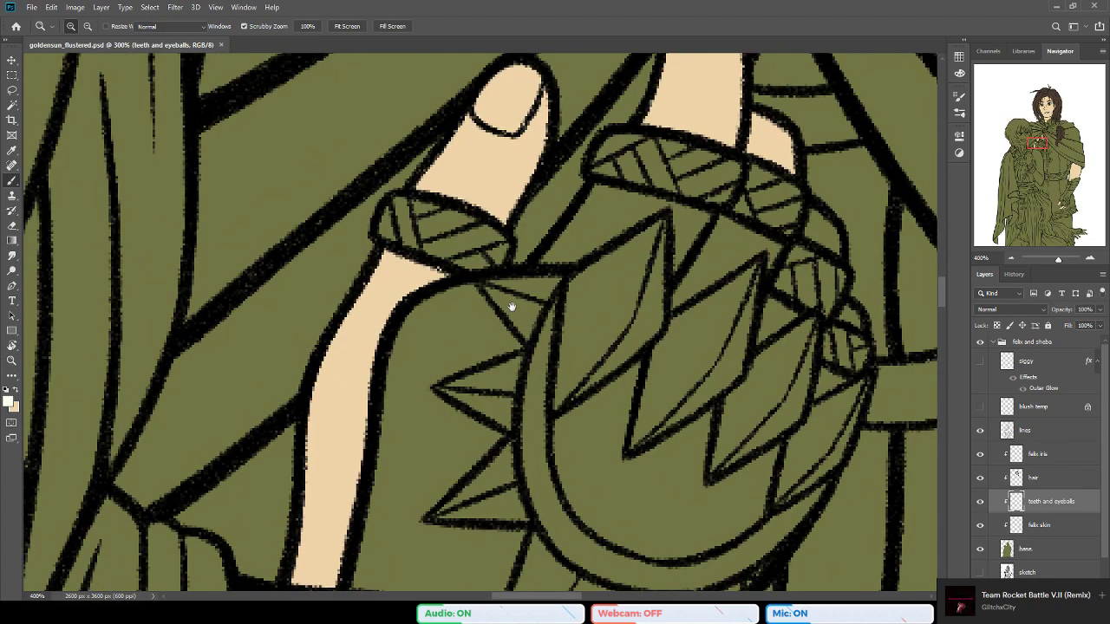
left_click(18, 362)
left_click(11, 360)
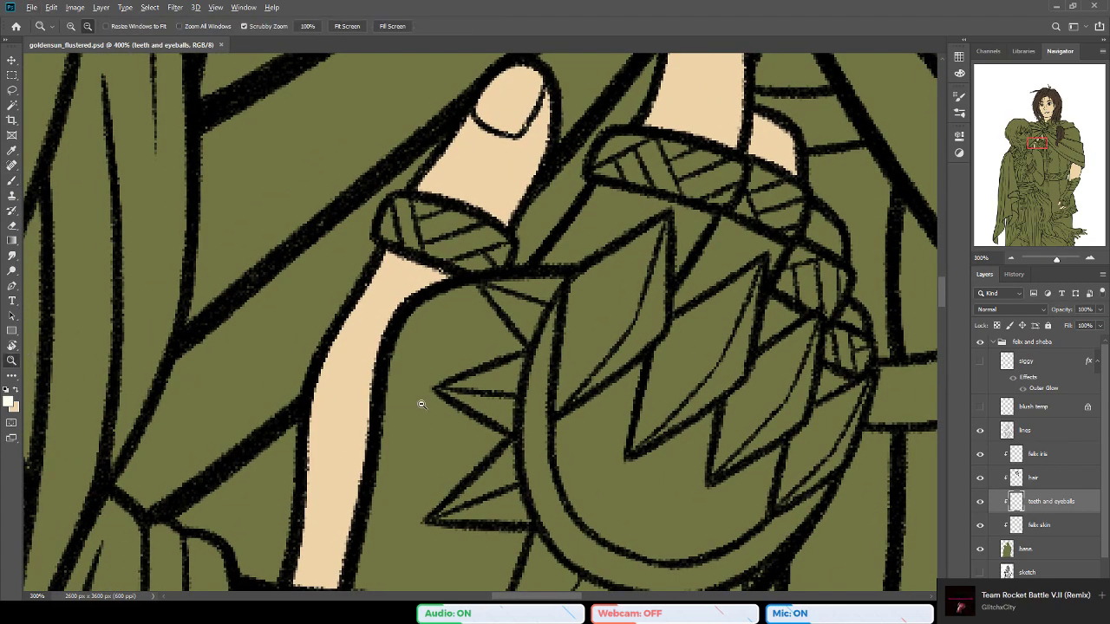
left_click(422, 399, "alt")
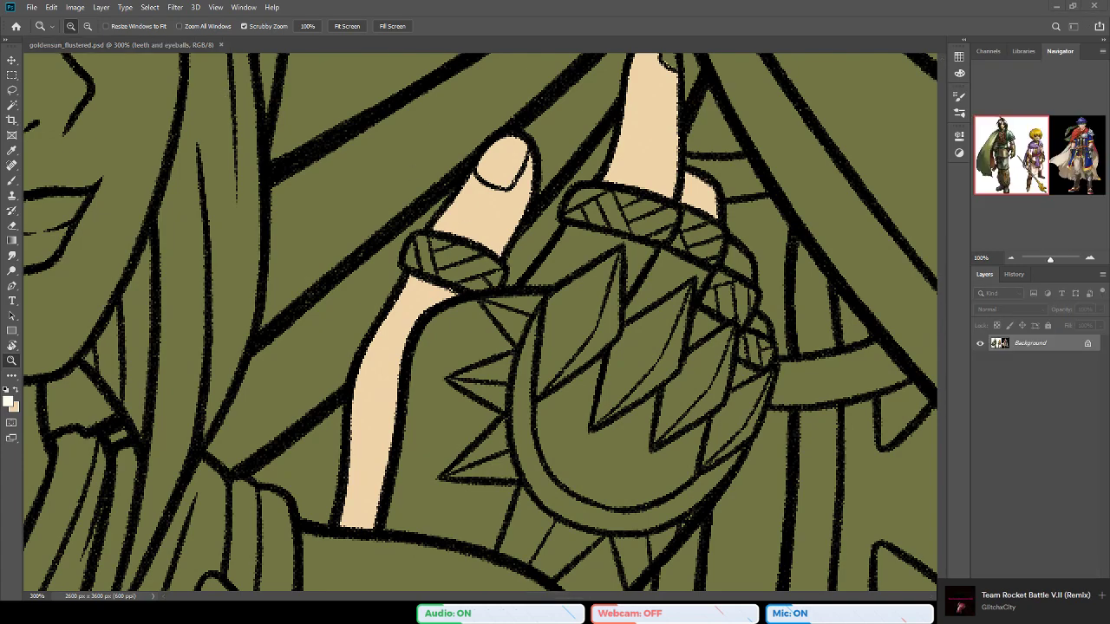
key("b")
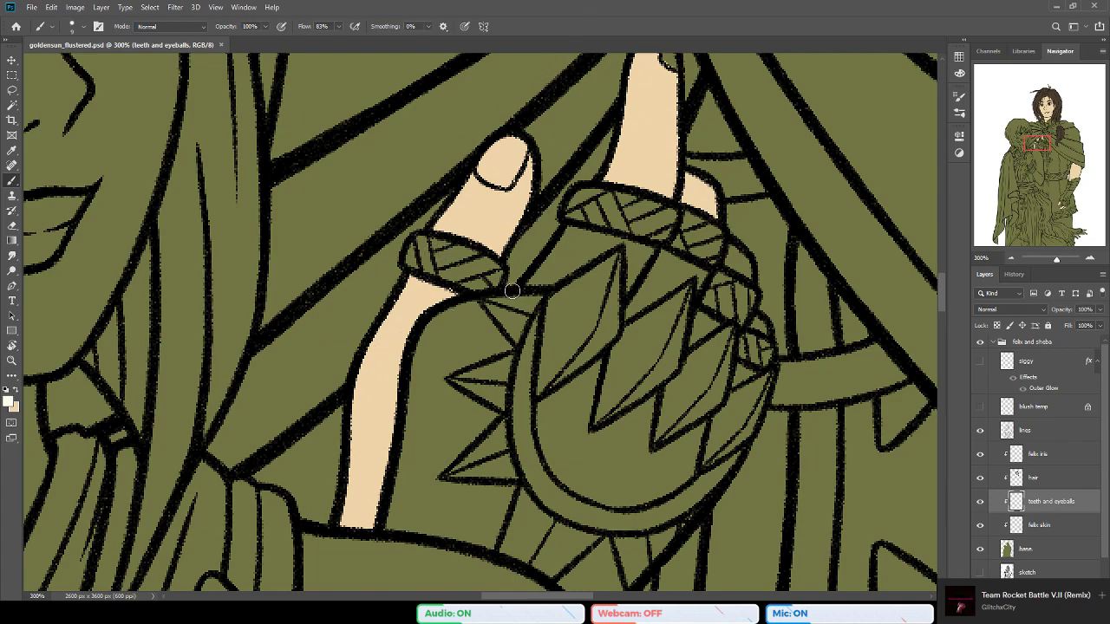
left_click_drag(552, 339, 539, 344)
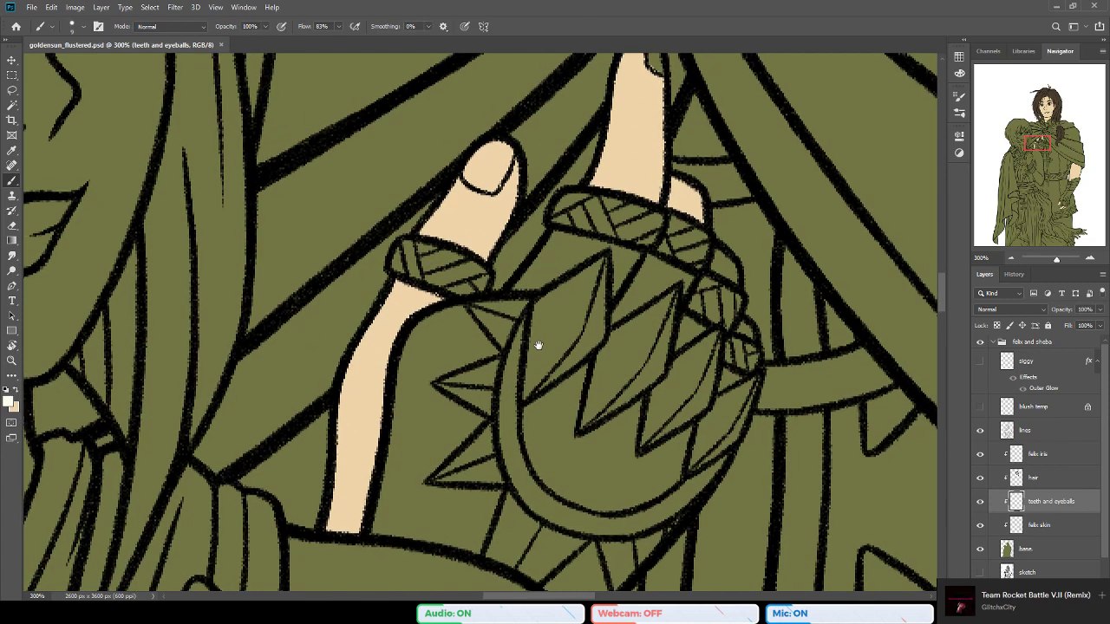
Step: Sample the skin tone and fill the missing skin on the raised hand's thumb and back fingers on the felix skin layer
left_click(1045, 525)
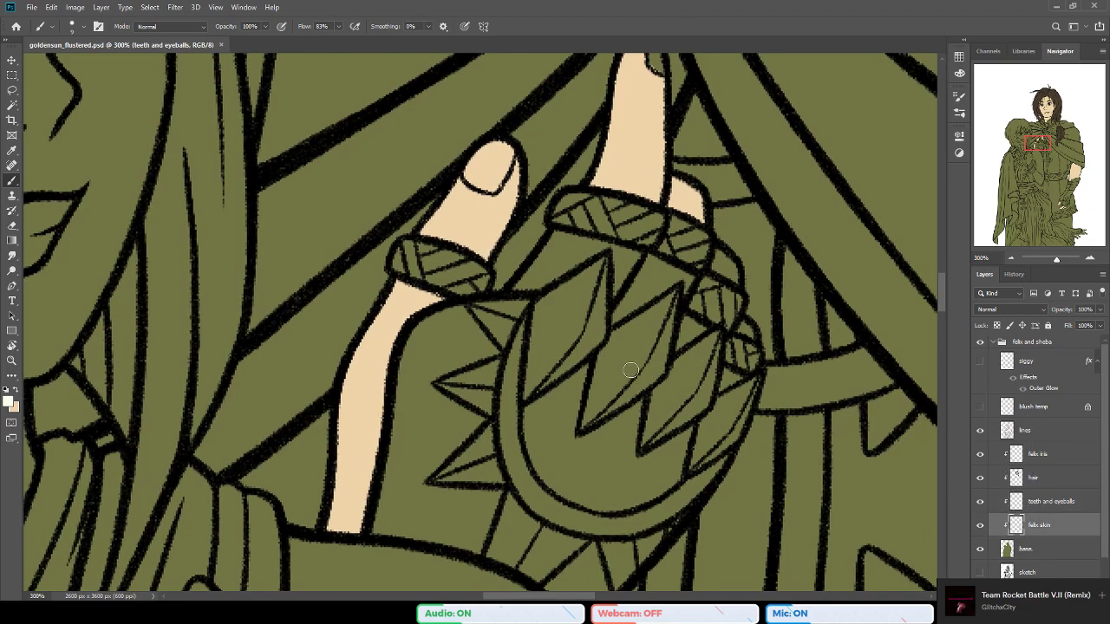
left_click(482, 215, "alt")
left_click_drag(425, 312, 429, 310)
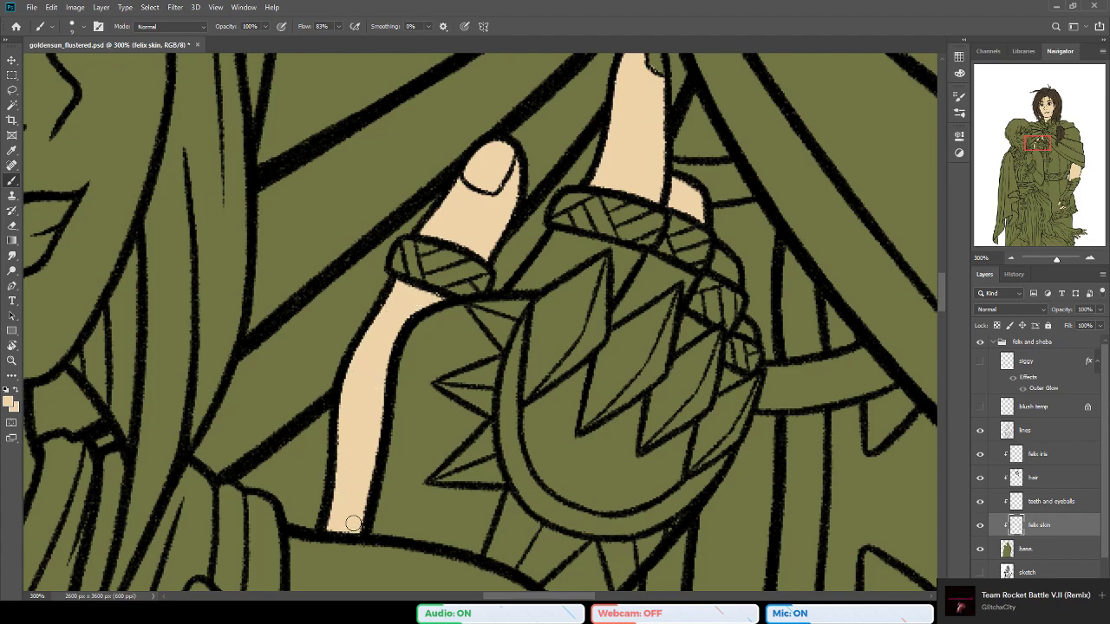
left_click_drag(527, 225, 403, 336)
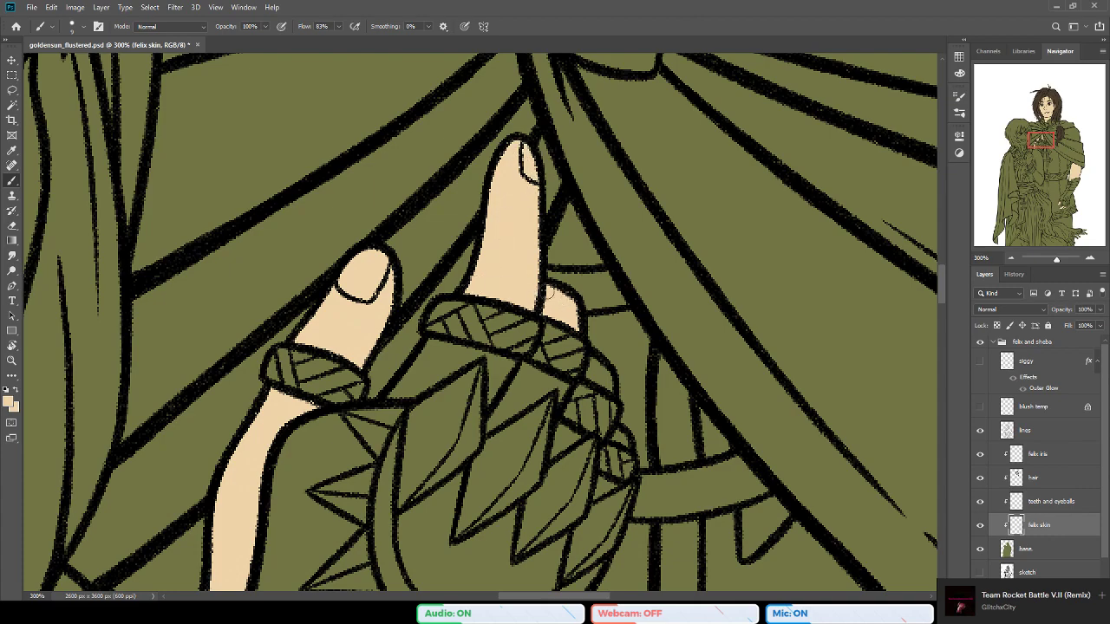
mouse_move(602, 367)
left_mouse_down()
mouse_move(592, 373)
mouse_move(600, 379)
left_mouse_up()
mouse_move(620, 431)
left_mouse_down()
mouse_move(629, 445)
mouse_move(623, 433)
left_mouse_up()
mouse_move(609, 473)
left_mouse_down()
mouse_move(434, 329)
mouse_move(601, 218)
mouse_move(619, 235)
left_mouse_up()
Step: Lasso the skin-coloured strip below the thumb's glove cuff, delete it from the felix skin layer and deselect
left_click(12, 89)
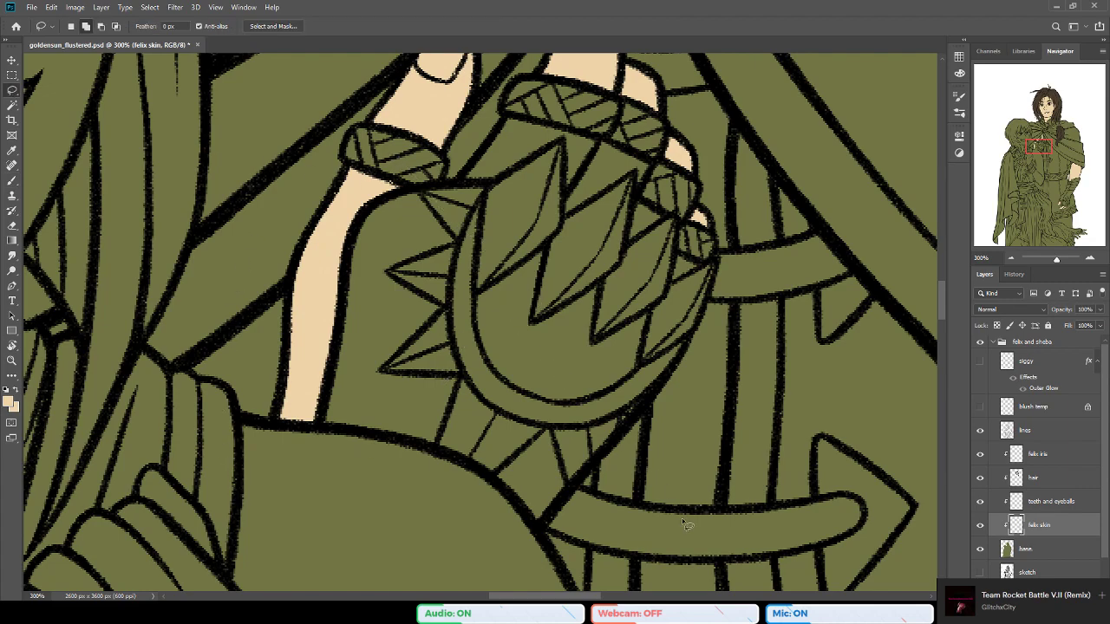
mouse_move(399, 170)
left_mouse_down()
mouse_move(221, 336)
mouse_move(312, 462)
mouse_move(467, 244)
mouse_move(420, 165)
left_mouse_up()
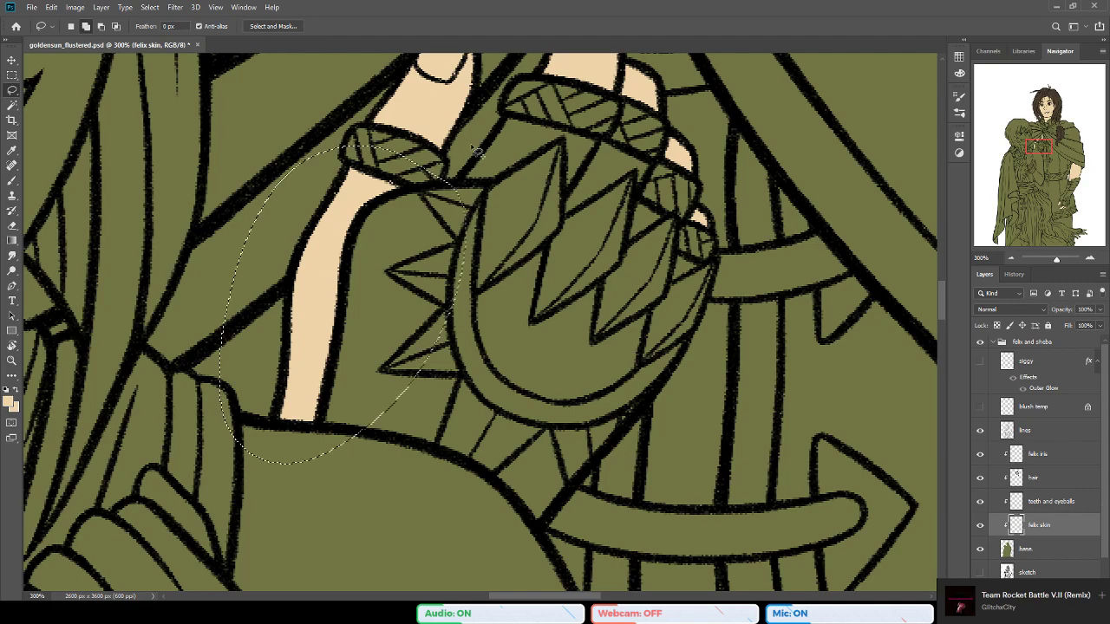
key("Delete")
key("ctrl+d")
left_click_drag(490, 259, 447, 298)
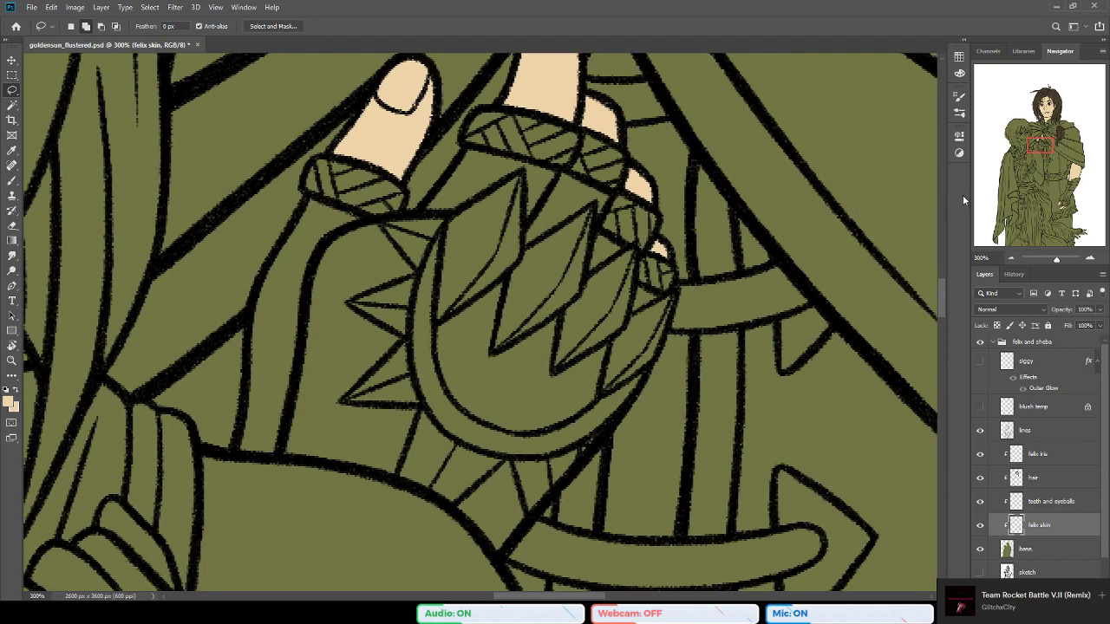
Step: Touch up the skin tone on the bare arm and the lowered hand's fingers, including the unfilled fingernail
left_click(1084, 170)
left_click_drag(394, 343, 682, 439)
key("b")
left_click(365, 184)
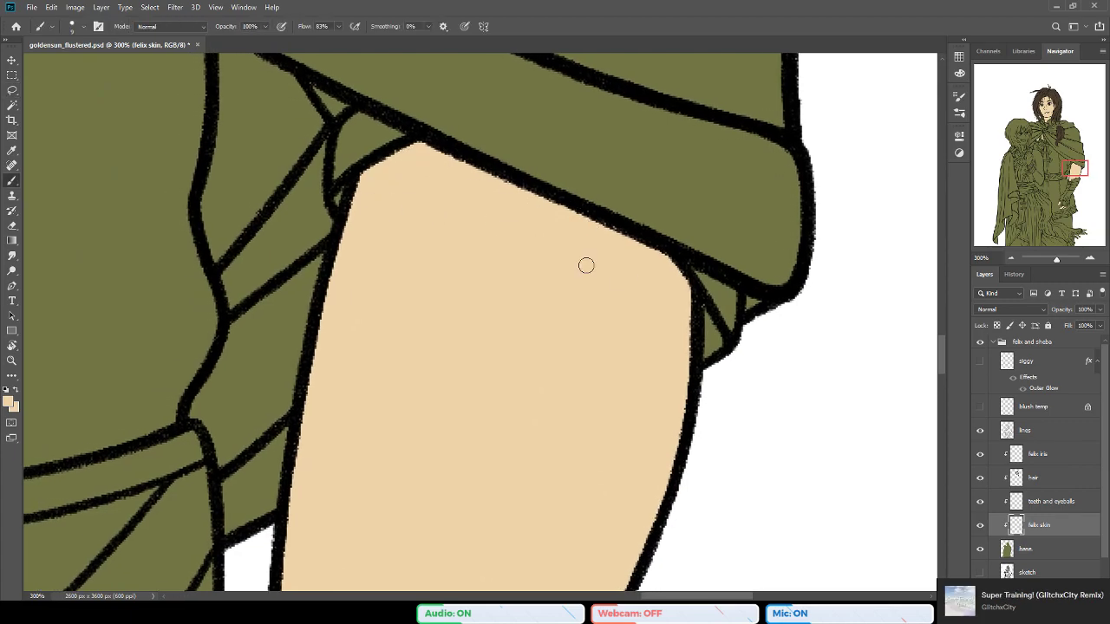
left_click_drag(477, 395, 541, 106)
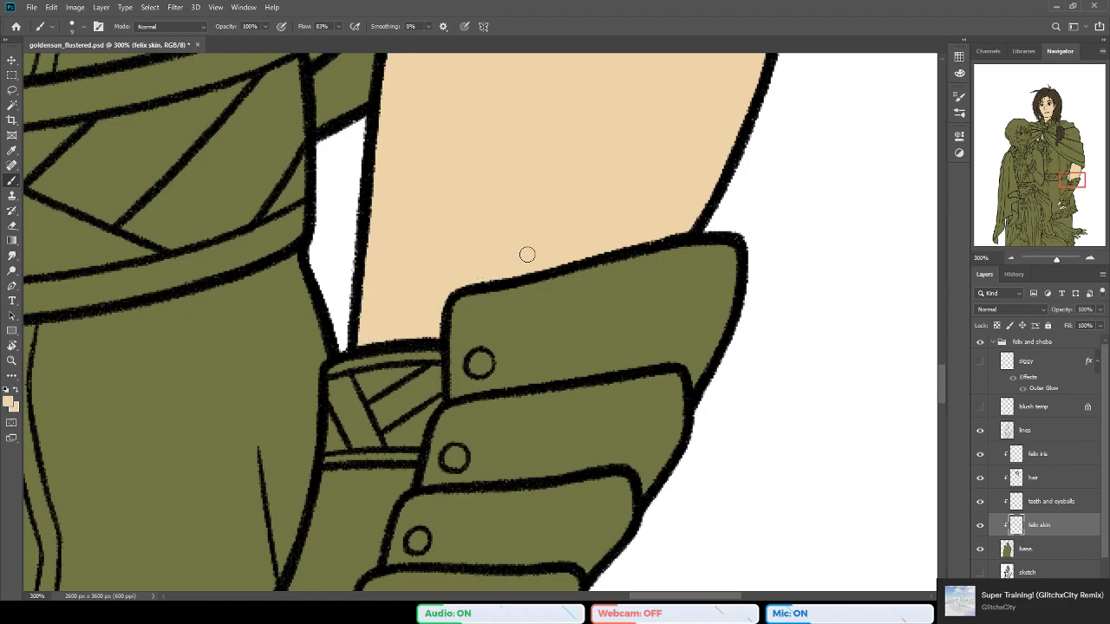
left_click_drag(468, 305, 565, 123)
left_click_drag(384, 455, 649, 54)
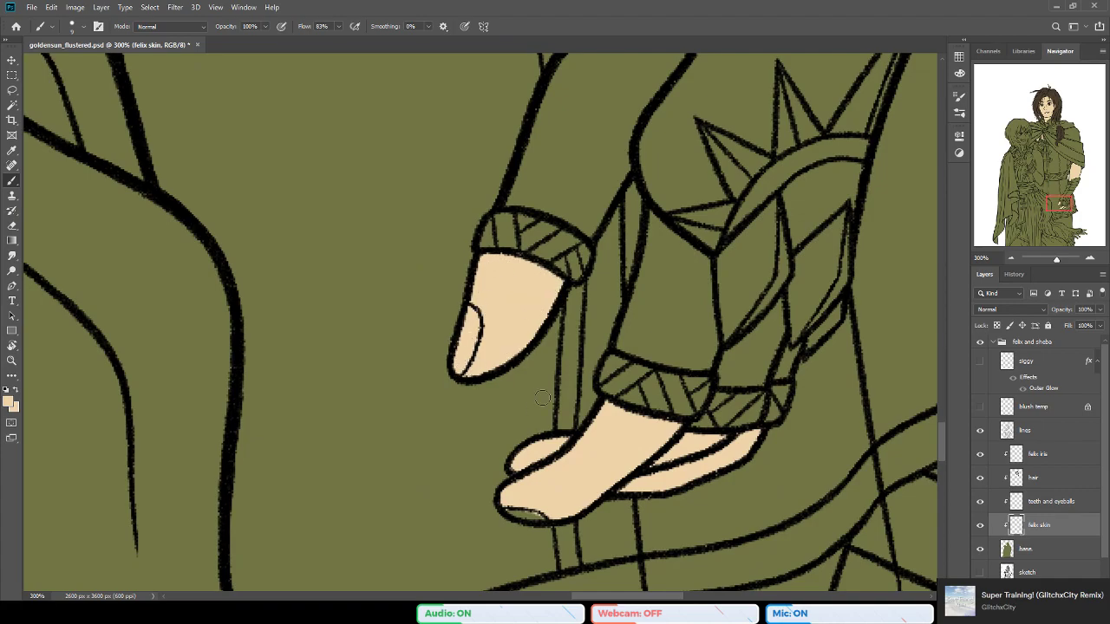
left_click_drag(432, 317, 355, 223)
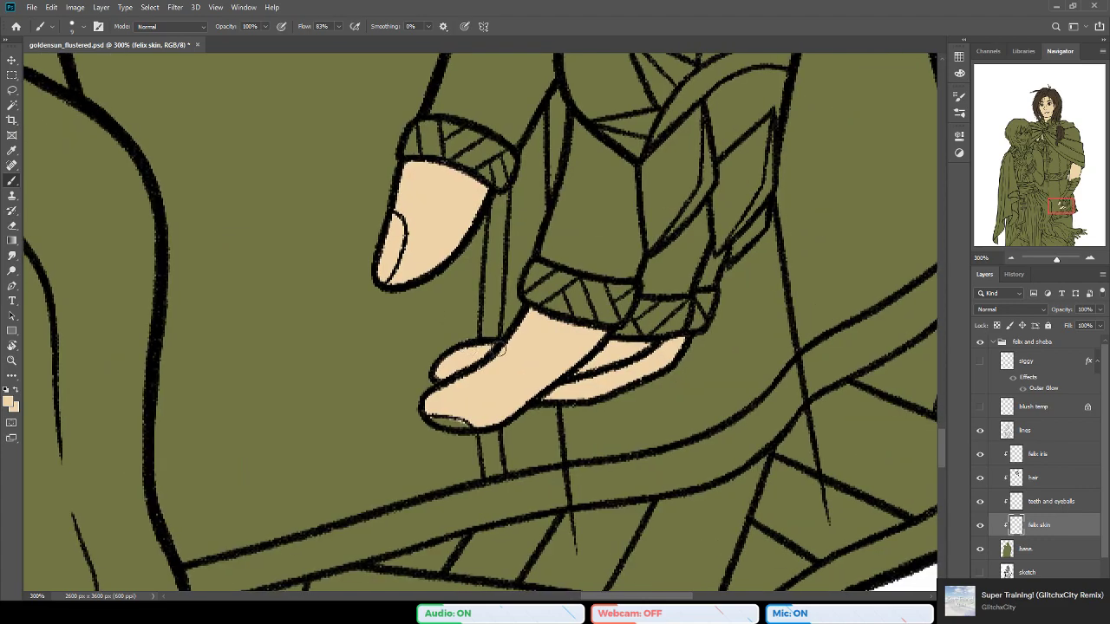
mouse_move(437, 411)
left_mouse_down()
mouse_move(471, 424)
mouse_move(431, 413)
left_mouse_up()
left_click_drag(672, 344, 680, 342)
left_click_drag(350, 341, 373, 359)
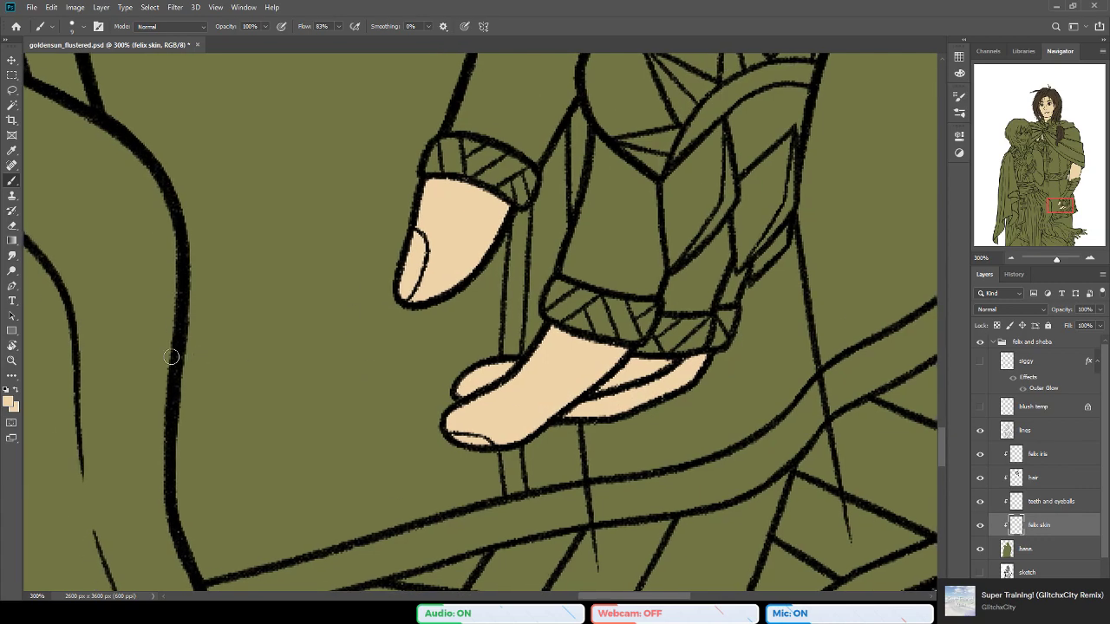
Step: Review the skin colouring across the whole figure and save the document
left_click_drag(509, 353, 535, 312)
left_click(12, 361)
left_click(276, 400, "alt")
left_click(276, 401, "alt")
left_click(278, 401, "alt")
mouse_move(269, 467)
left_mouse_down()
mouse_move(478, 206)
mouse_move(533, 448)
mouse_move(504, 523)
left_mouse_up()
left_click_drag(502, 141, 507, 293)
left_click_drag(511, 113, 515, 257)
left_click_drag(454, 201, 499, 376)
key("ctrl+s")
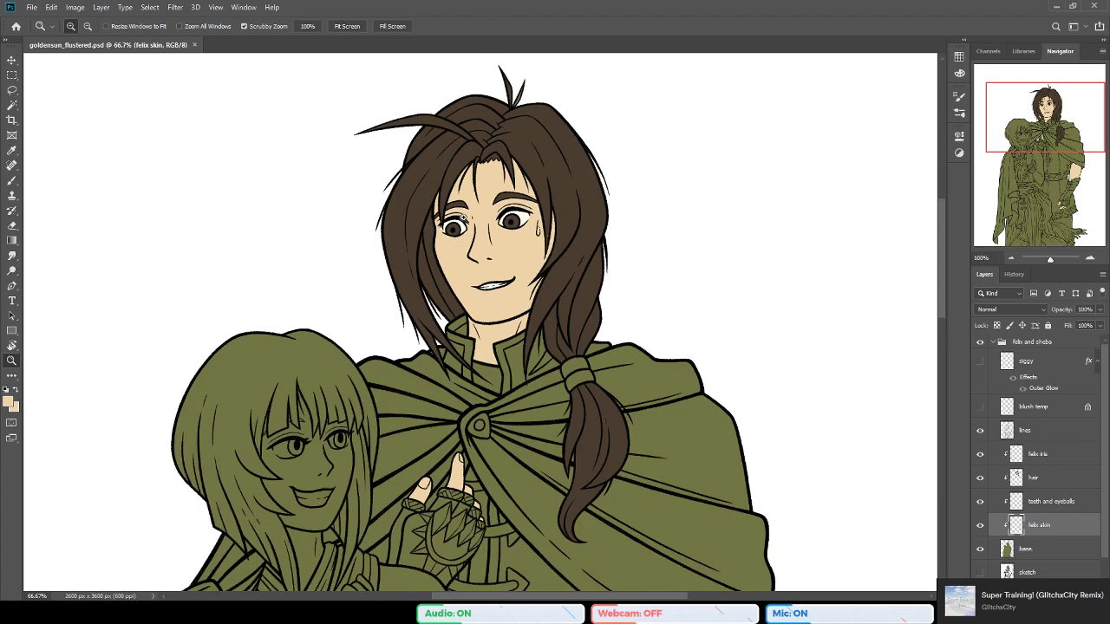
Step: Fill the small upright strand on top of the taller figure's head with the sampled hair brown on the hair layer
left_click(462, 215)
left_click_drag(450, 259, 428, 278)
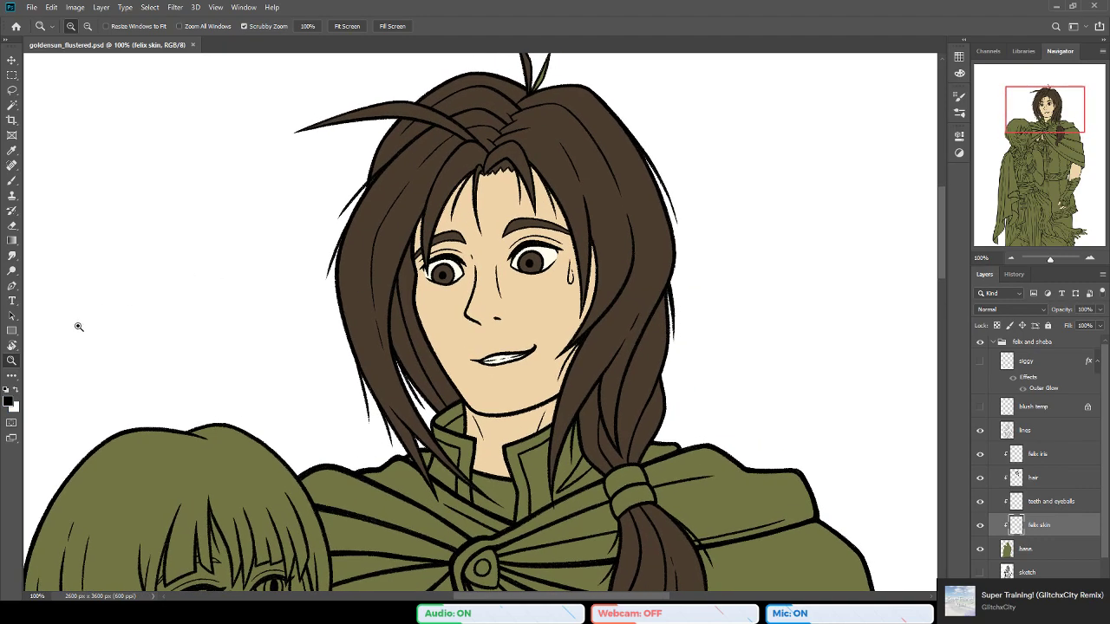
left_click(421, 165)
scroll(384, 289, "up", 2)
key("b")
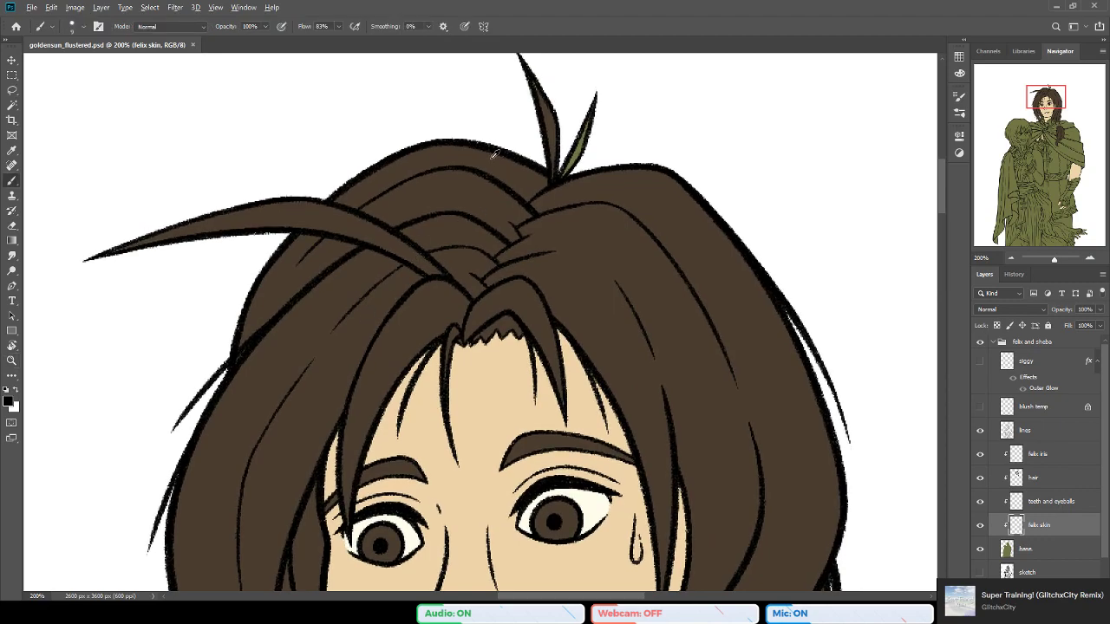
left_click_drag(529, 311, 517, 360)
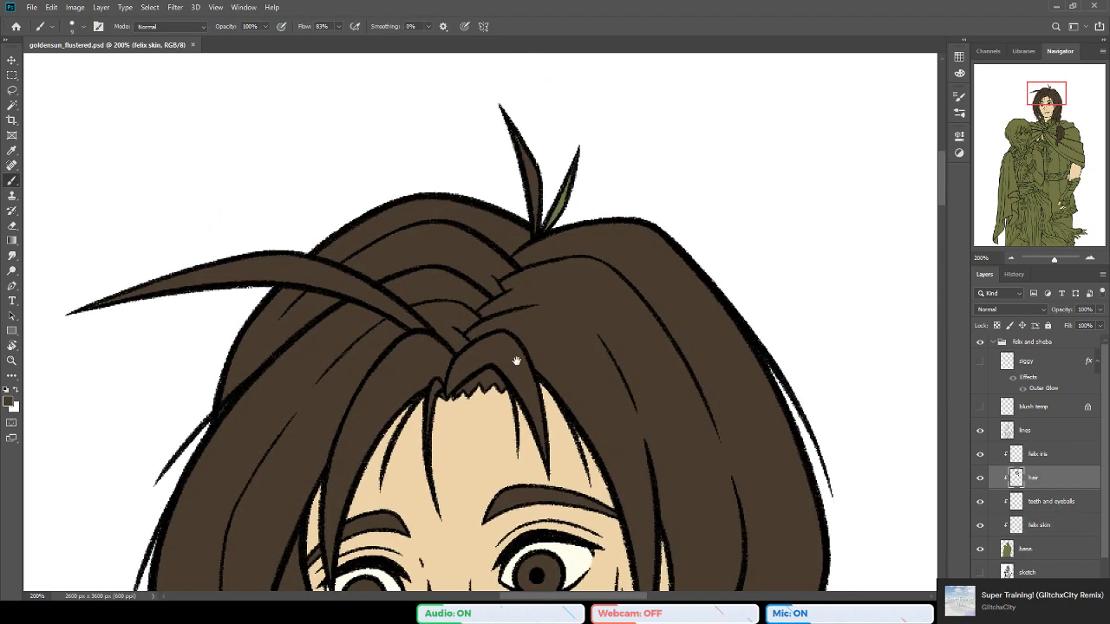
left_click_drag(568, 184, 548, 227)
left_click_drag(390, 251, 594, 225)
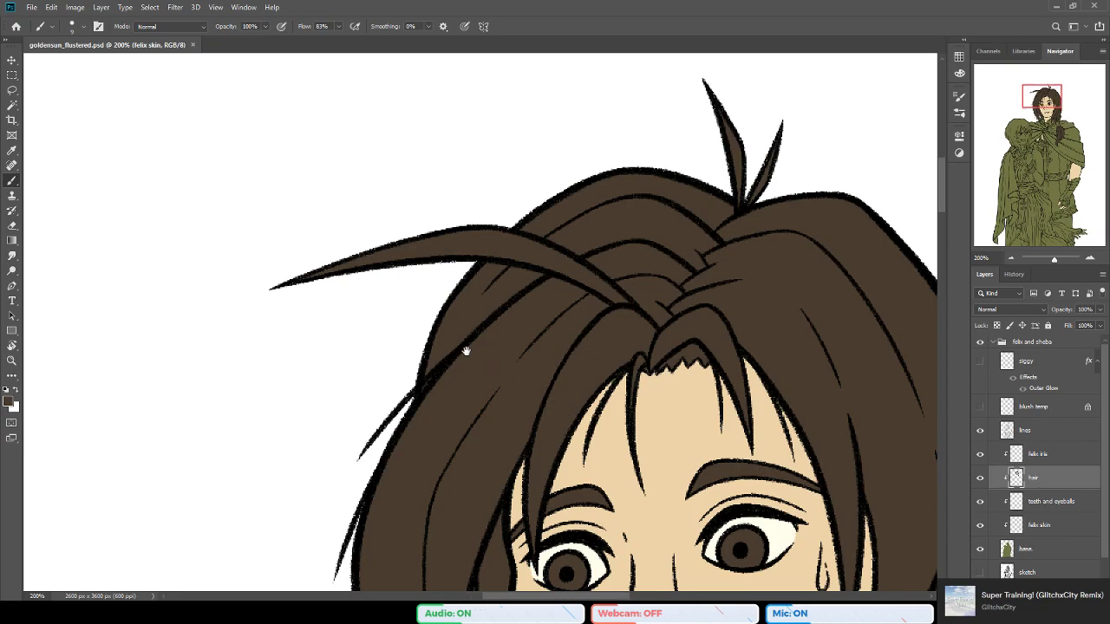
left_click_drag(473, 354, 320, 277)
Step: Touch up the brown hairline above the forehead on the hair layer, sampling the skin tone and hair brown as brush colours
left_click_drag(480, 281, 491, 287)
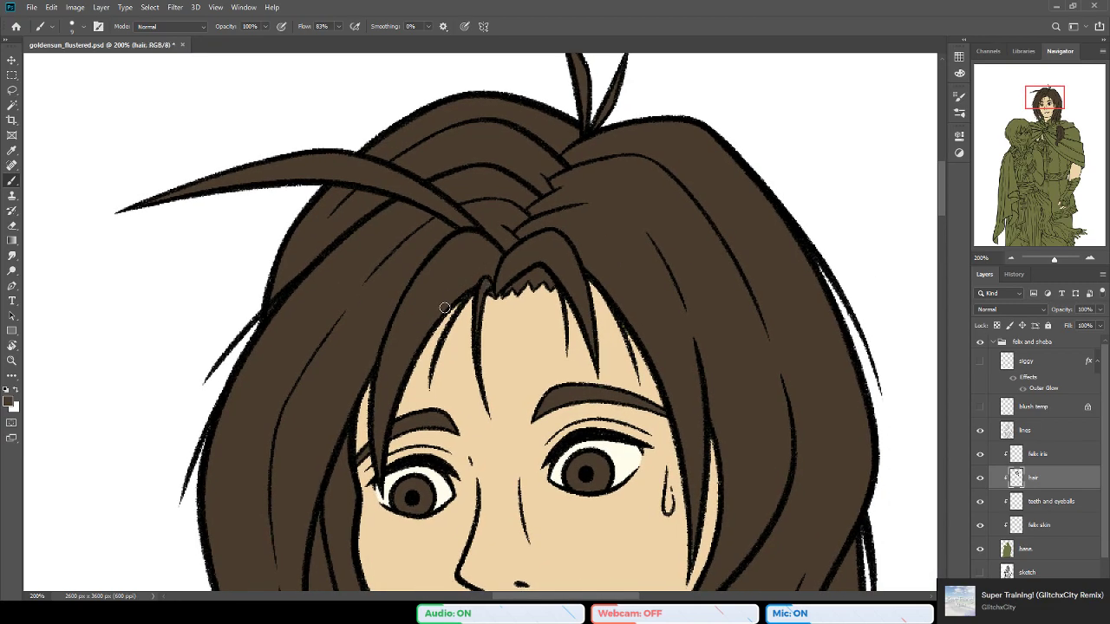
left_click(521, 329, "alt")
left_click(459, 319, "ctrl")
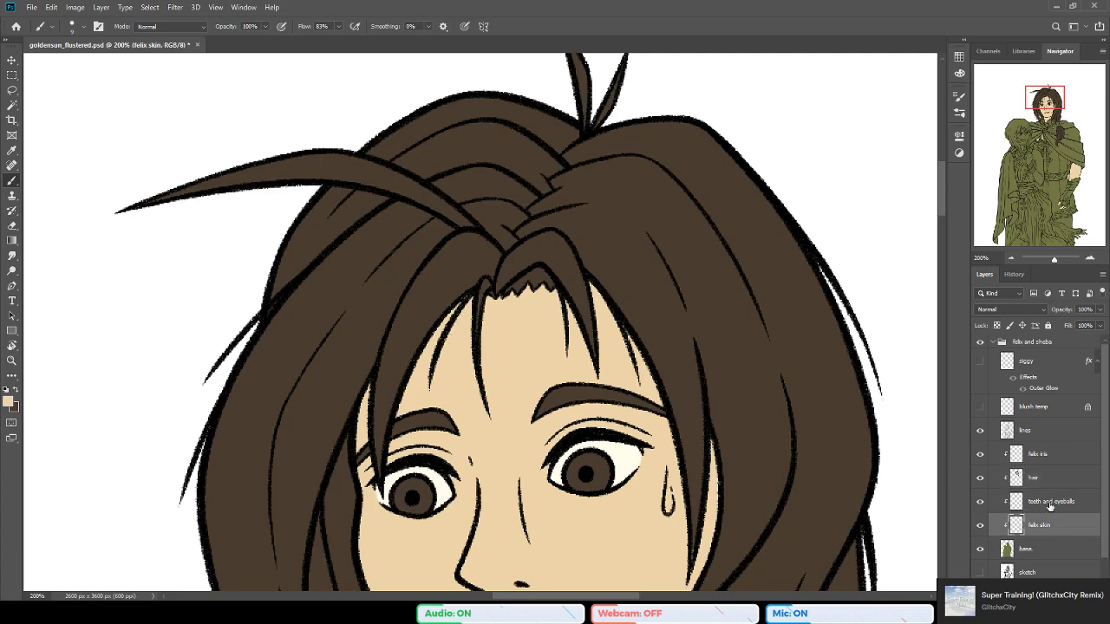
left_click(1034, 477)
left_click(547, 328, "alt")
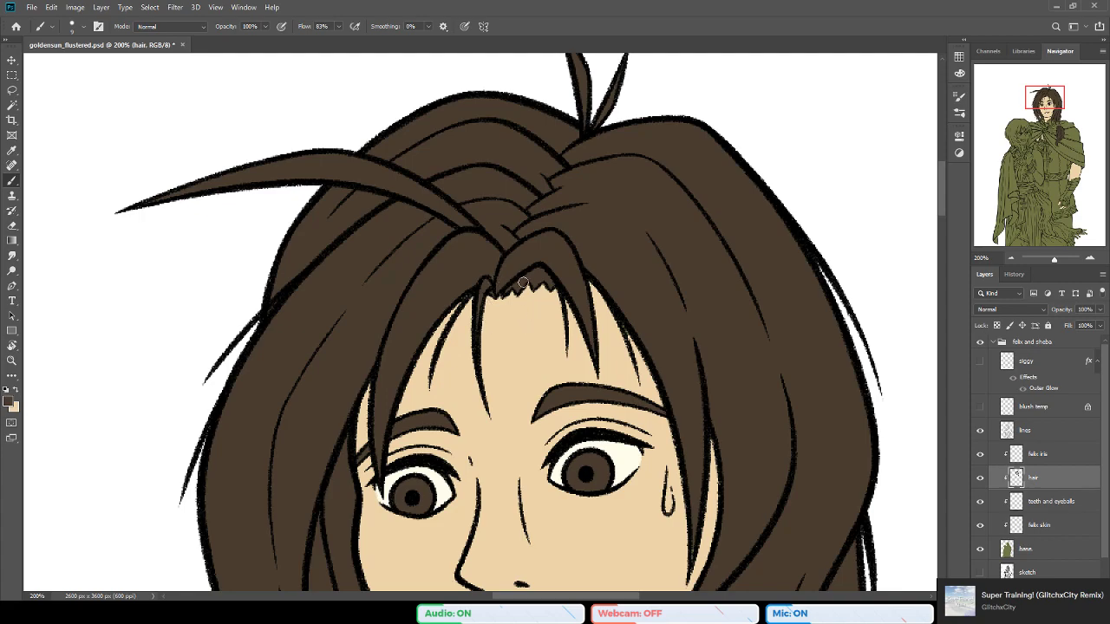
left_click_drag(518, 355, 402, 279)
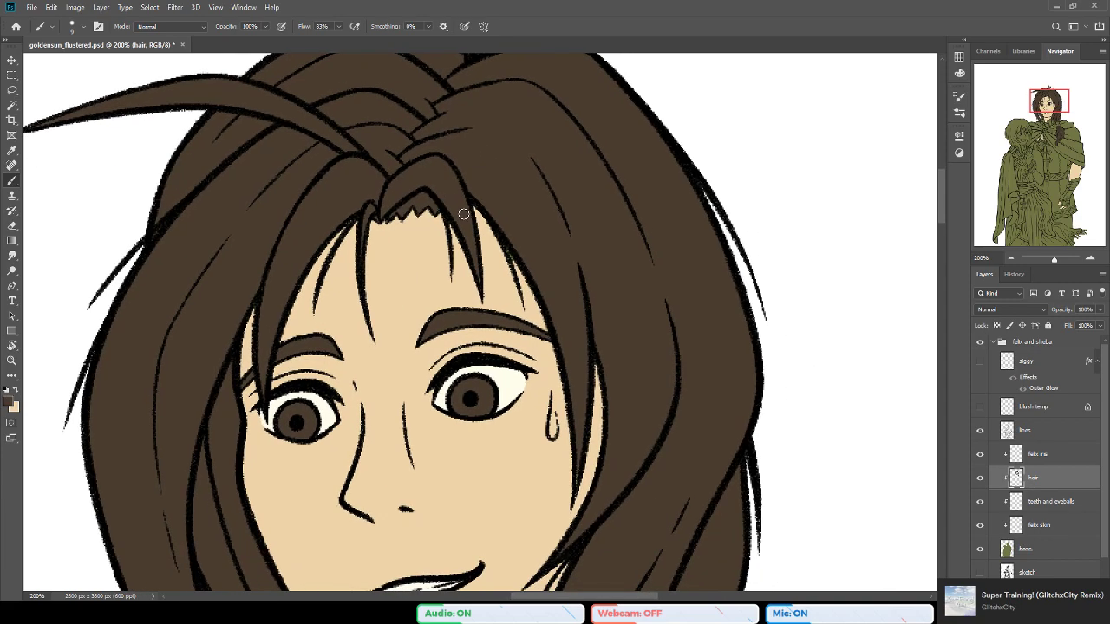
Step: Paint skin tone into the gaps between the fringe strands on the felix skin layer
key("x")
left_click(1039, 525)
left_click_drag(493, 248, 518, 272)
left_click_drag(635, 355, 696, 254)
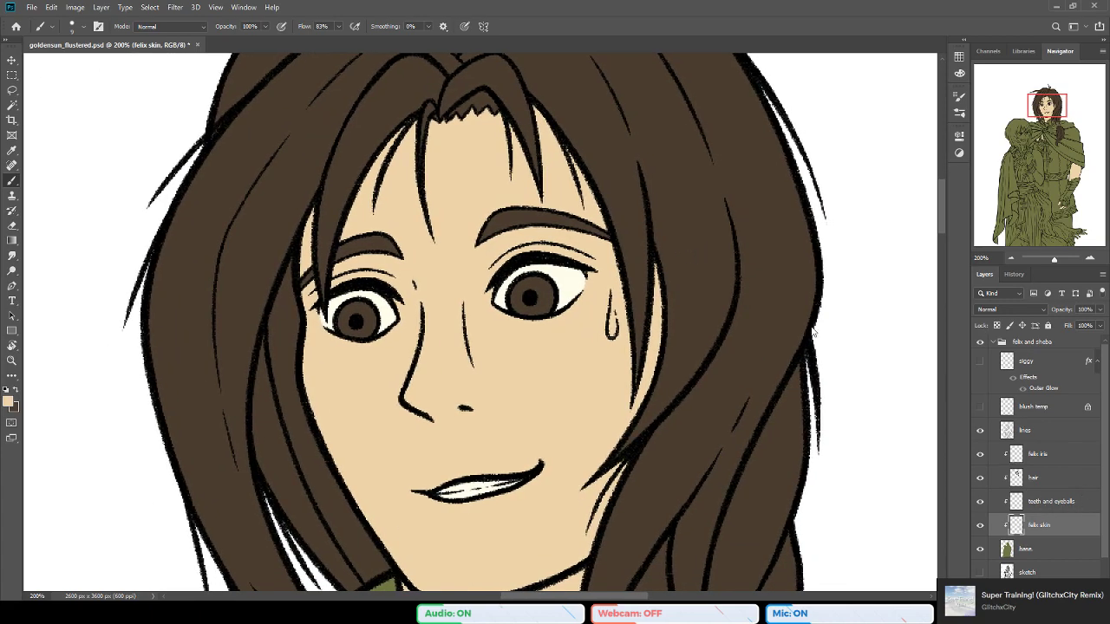
Step: Touch up the hair edge beside the face in brown on the hair layer
left_click(1048, 502)
left_click(1032, 477)
key("x")
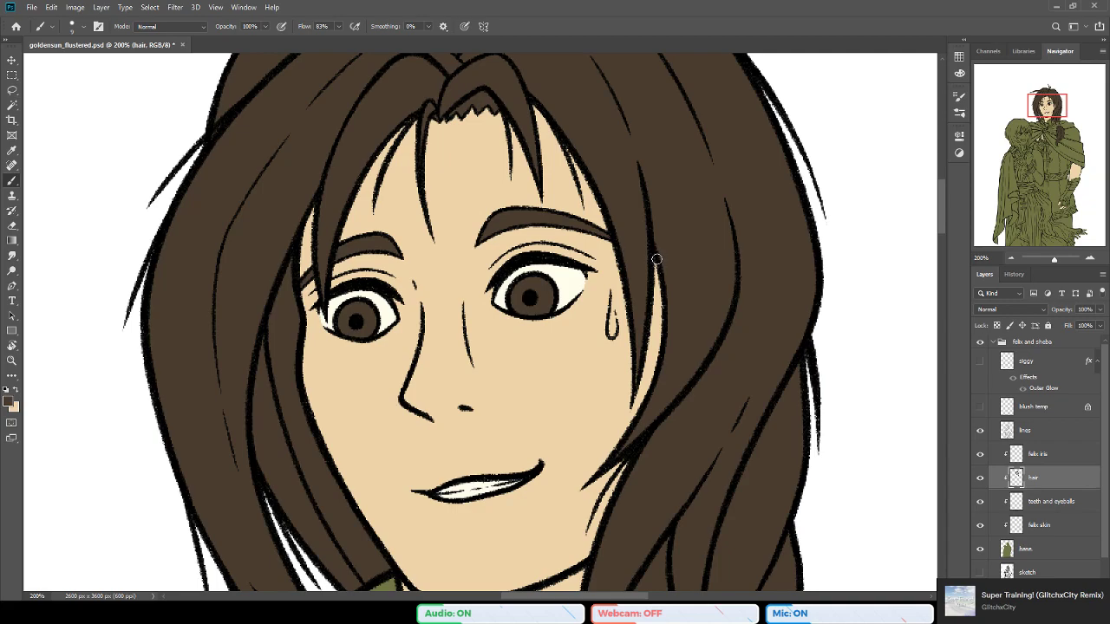
Step: Check the skin fill of the face and neck for gaps on the felix skin layer, with the skin tone as brush colour
key("x")
key("alt+bracketleft")
key("alt+bracketleft")
left_click_drag(556, 423, 519, 344)
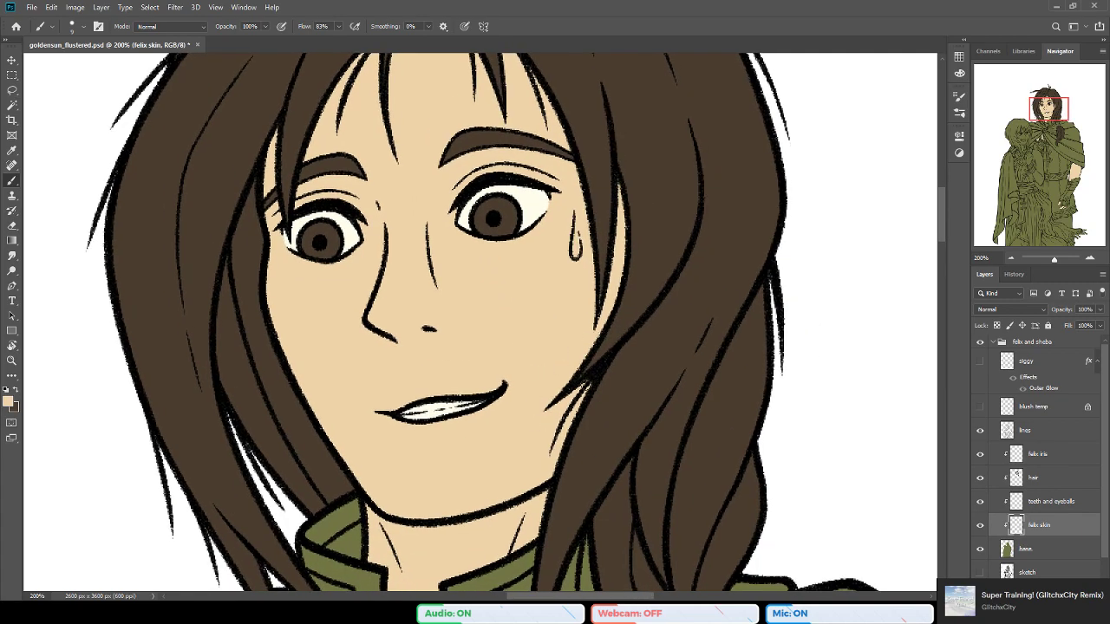
left_click_drag(445, 426, 461, 434)
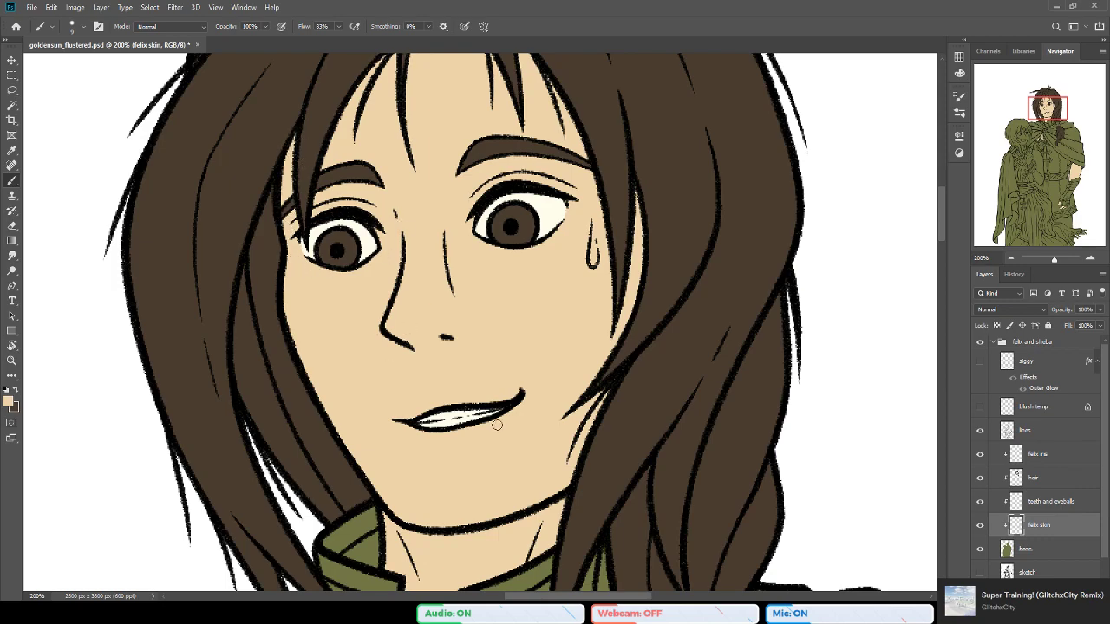
left_click_drag(486, 443, 470, 375)
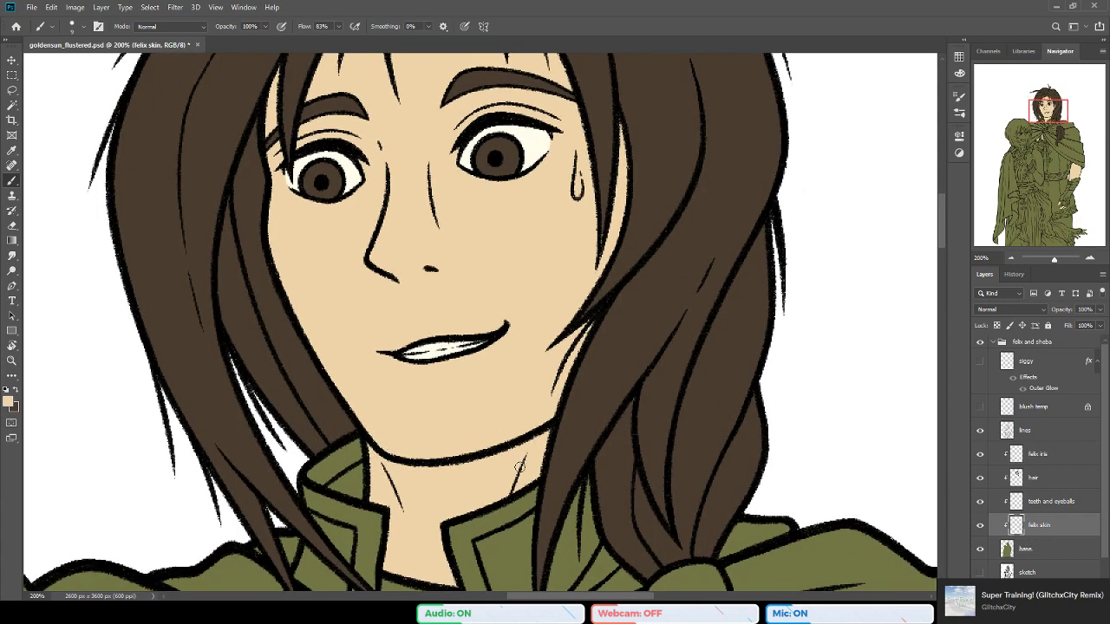
left_click_drag(455, 579, 381, 466)
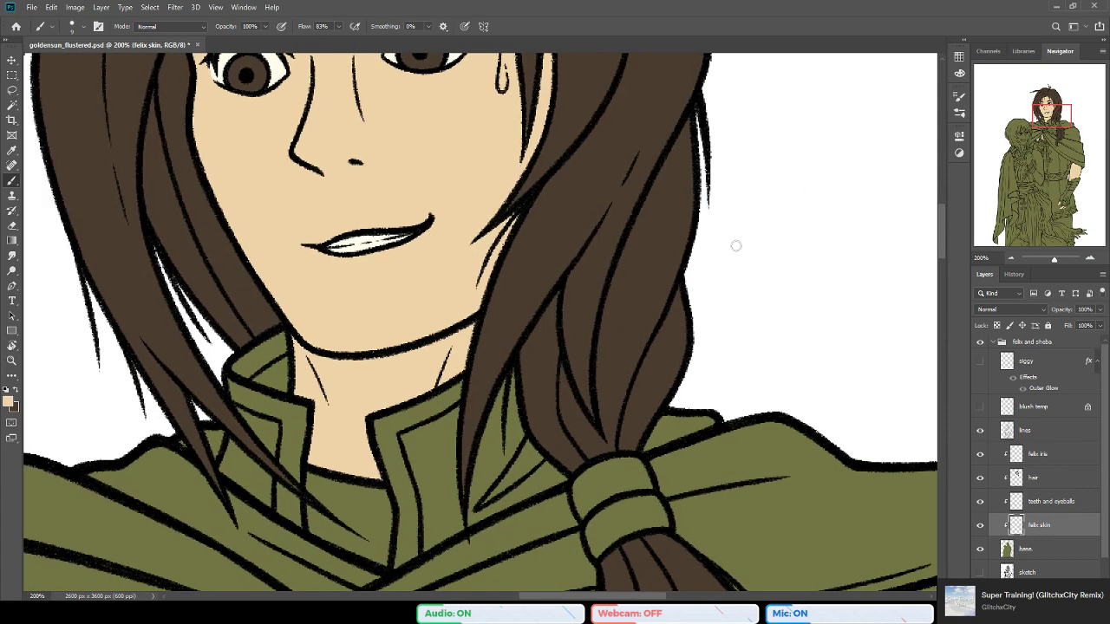
Step: Switch the brush colour back to the hair brown with the teeth and eyeballs layer active, and save the document
left_click(1052, 501)
left_click_drag(455, 202, 590, 366)
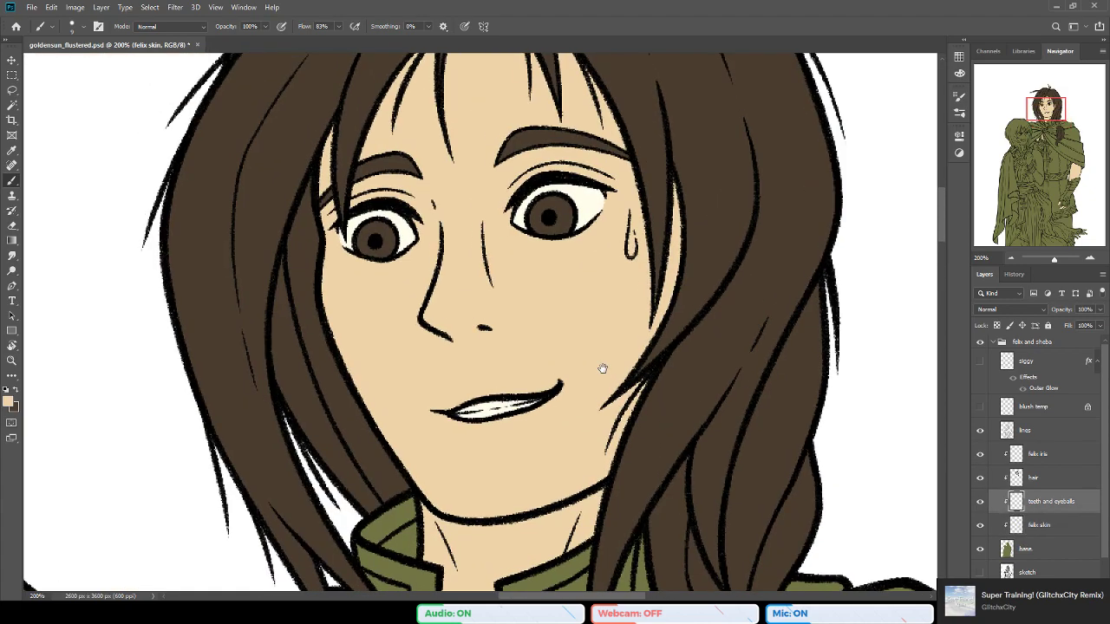
left_click(649, 169, "alt")
left_click_drag(719, 236, 741, 356)
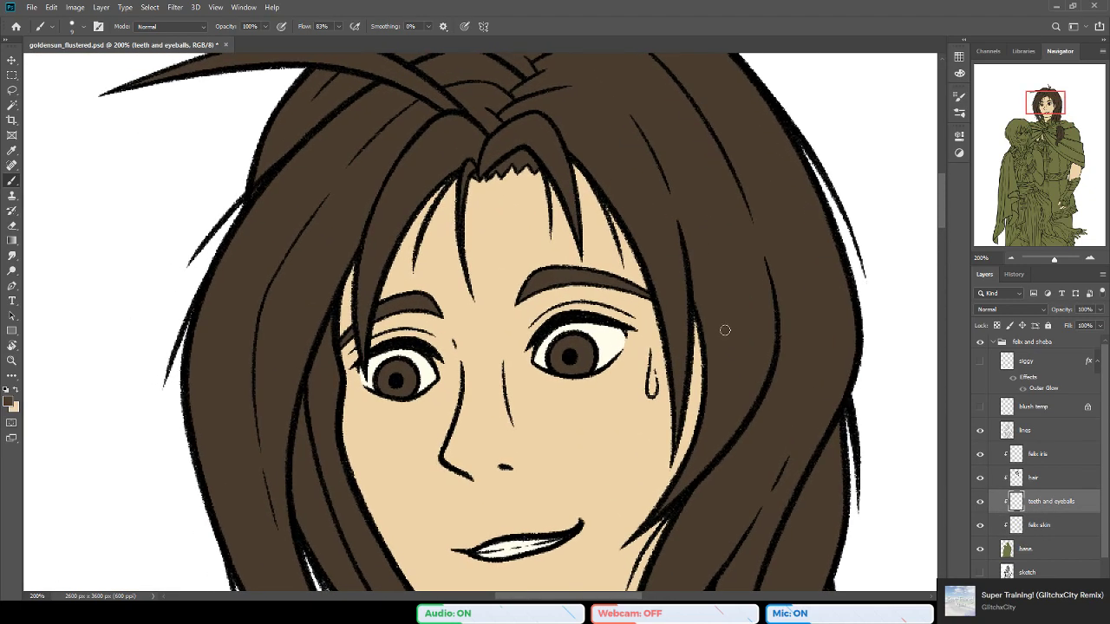
key("ctrl+s")
Step: Touch up the outer edge of the taller figure's hair in brown on the hair layer
left_click_drag(527, 244, 560, 286)
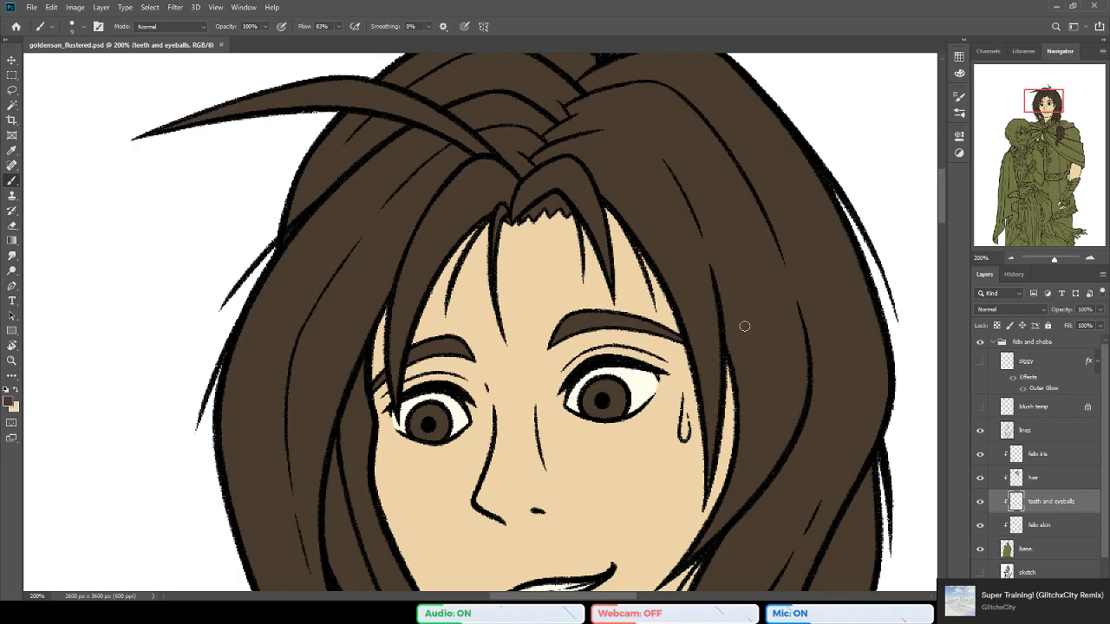
left_click_drag(569, 245, 583, 247)
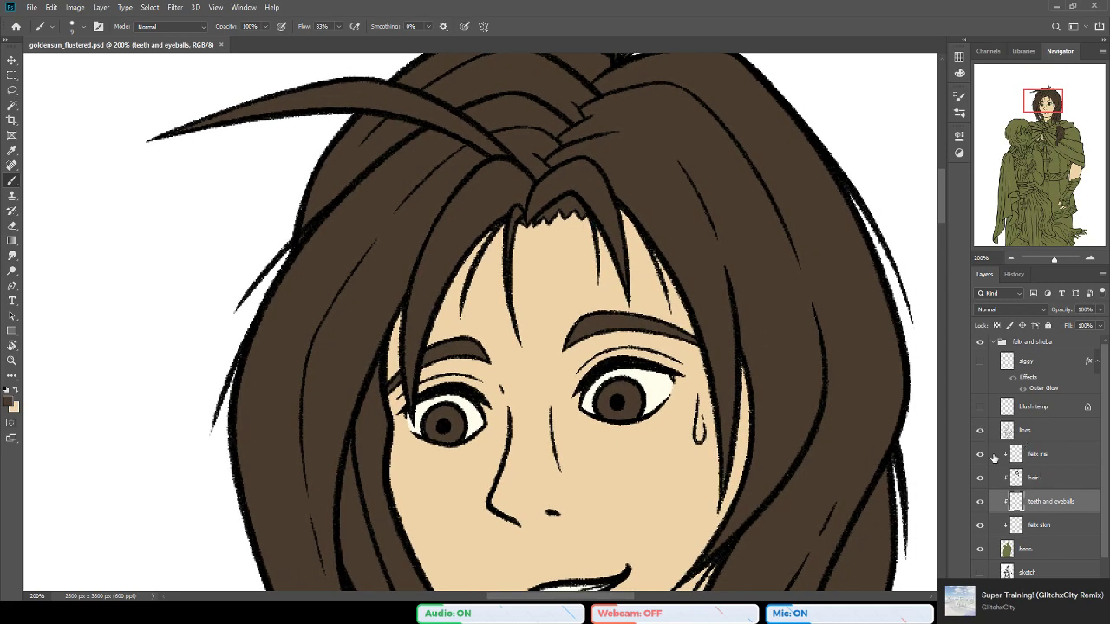
left_click(1017, 477)
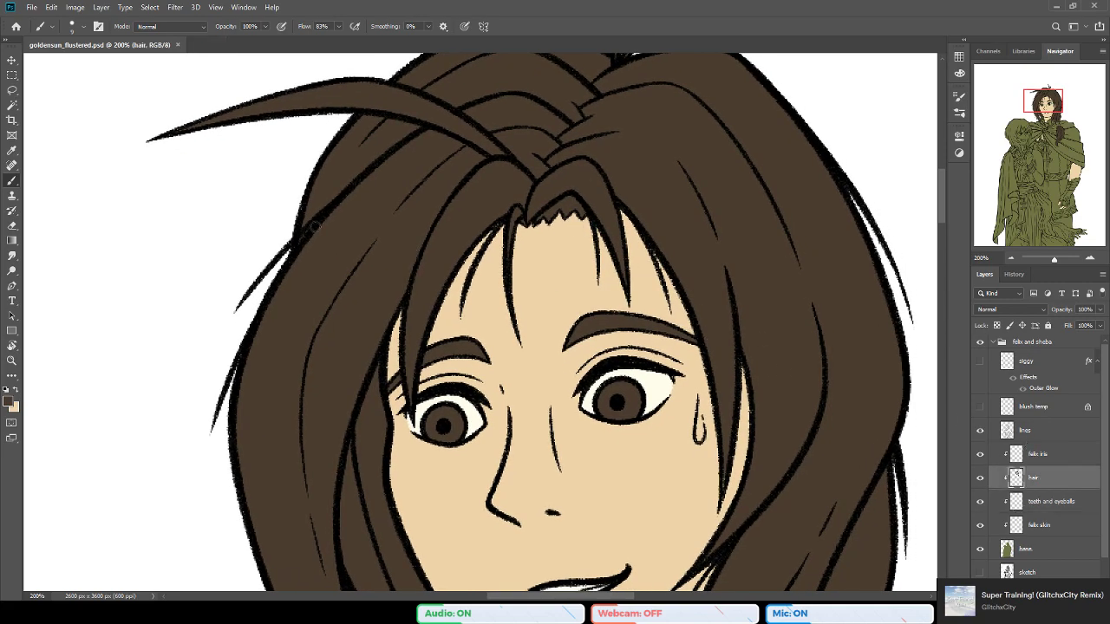
left_click_drag(311, 223, 306, 211)
mouse_move(318, 411)
left_mouse_down()
mouse_move(341, 350)
mouse_move(337, 364)
mouse_move(321, 220)
left_mouse_up()
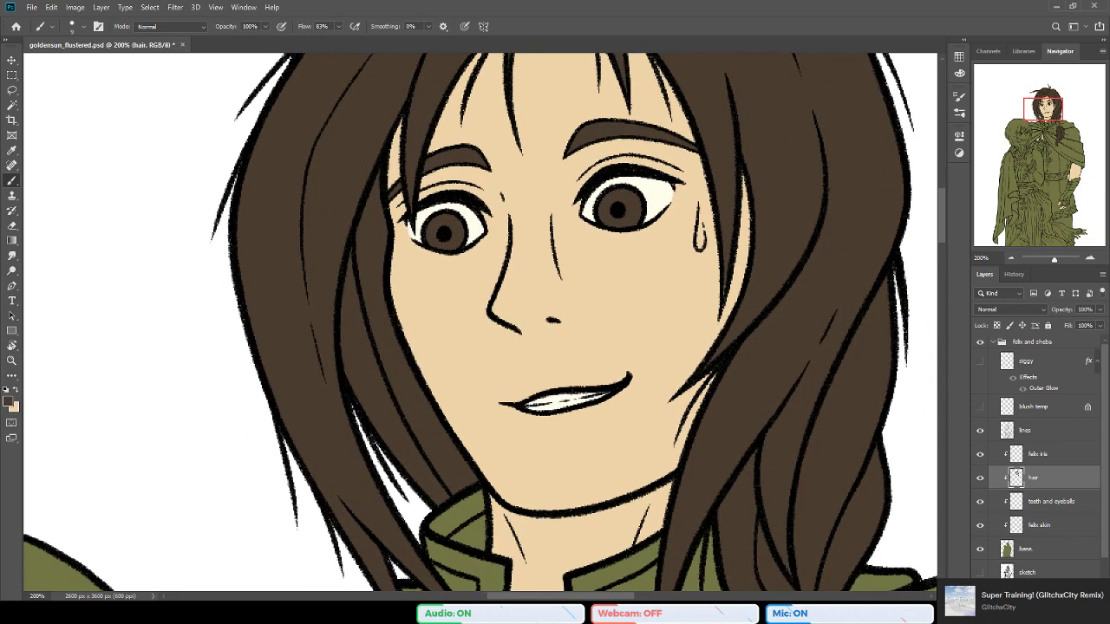
left_click_drag(335, 370, 282, 249)
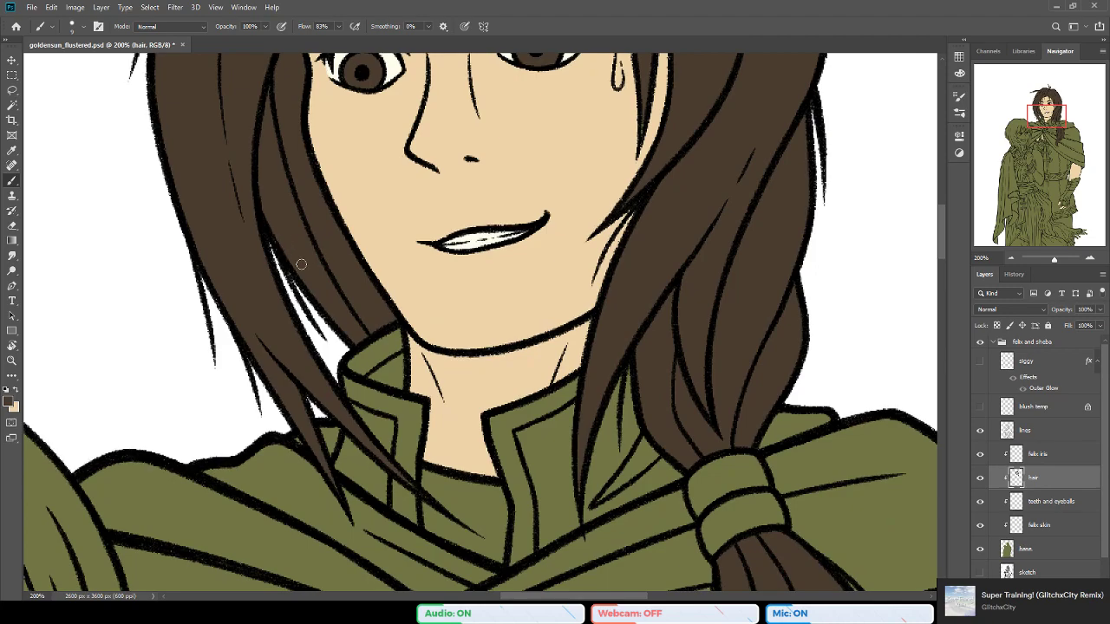
Step: Examine the hair fill around the collar, the start of the ponytail and the face for gaps or overspill
left_click_drag(417, 410, 513, 327)
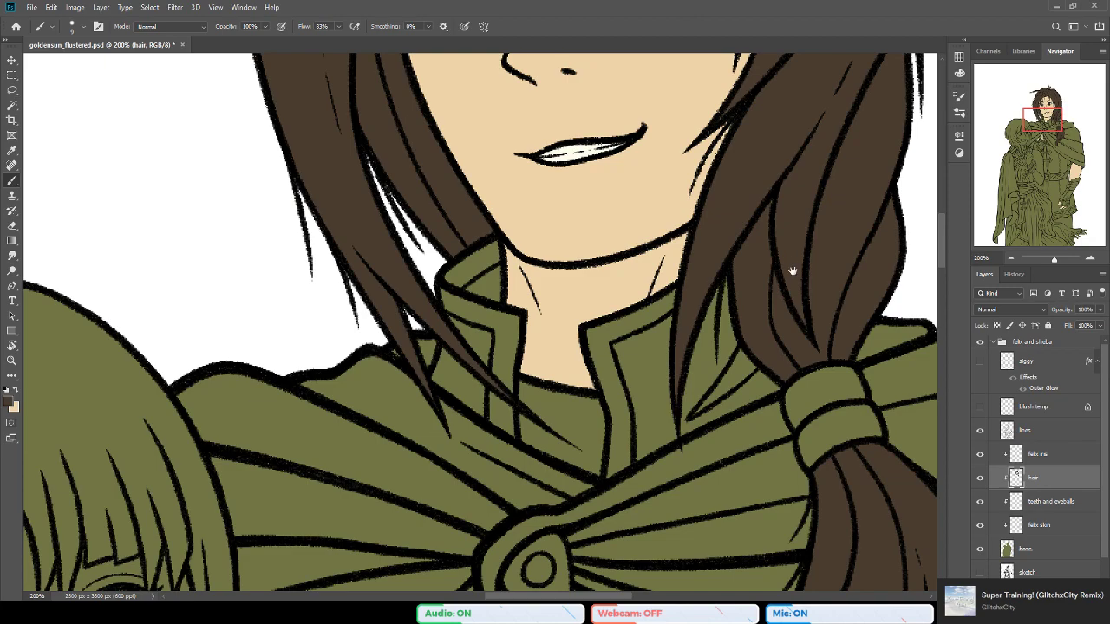
left_click_drag(784, 360, 498, 399)
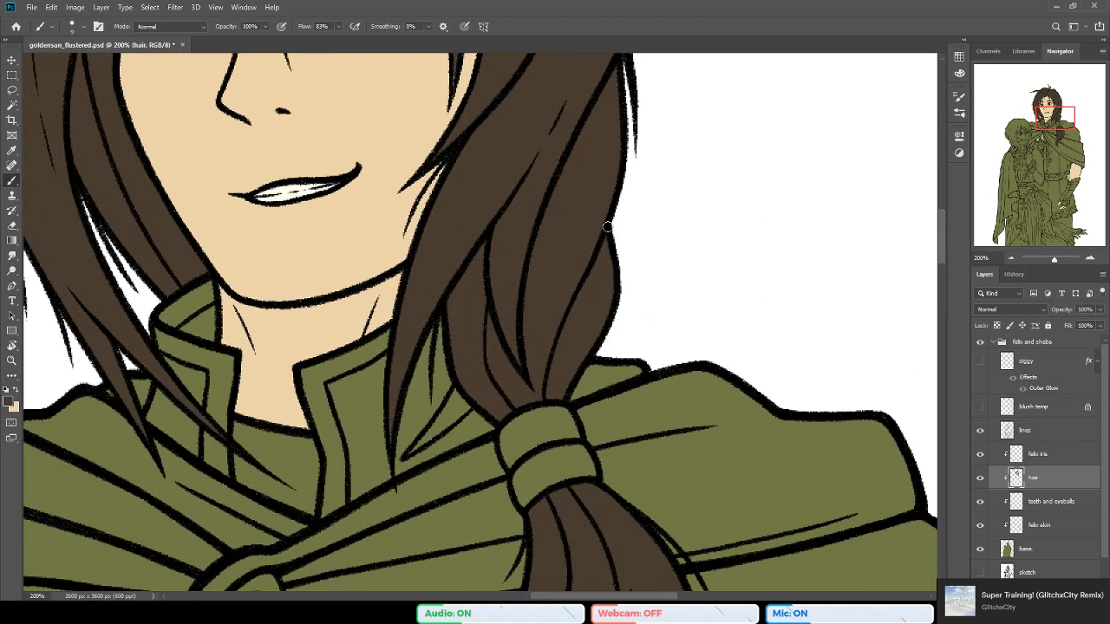
left_click_drag(599, 175, 573, 382)
left_click_drag(538, 311, 579, 336)
left_click_drag(469, 300, 467, 307)
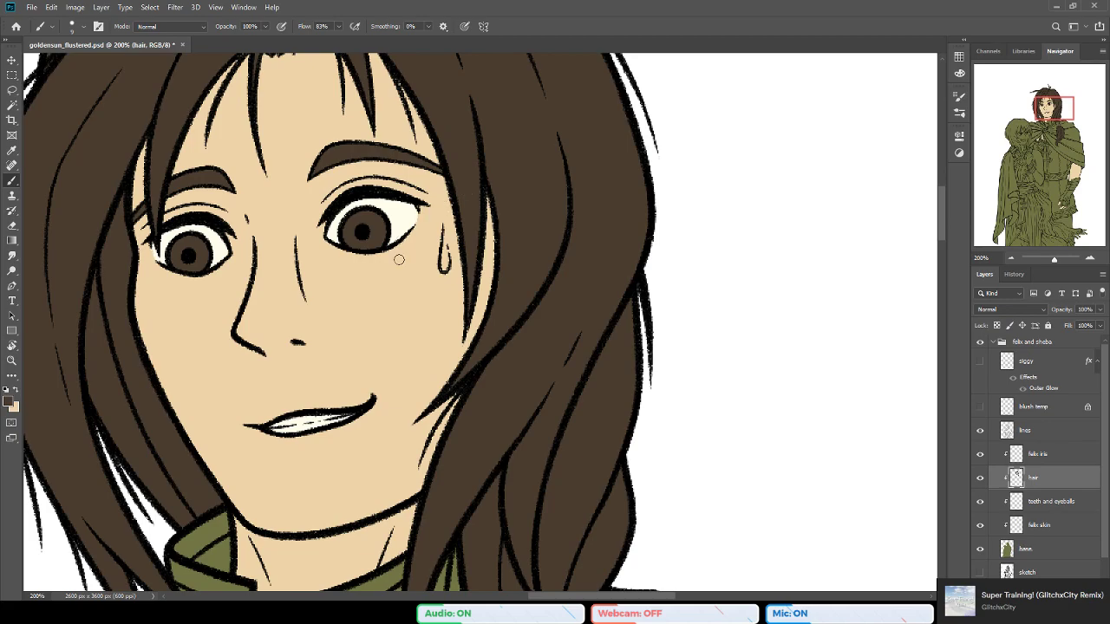
key("e")
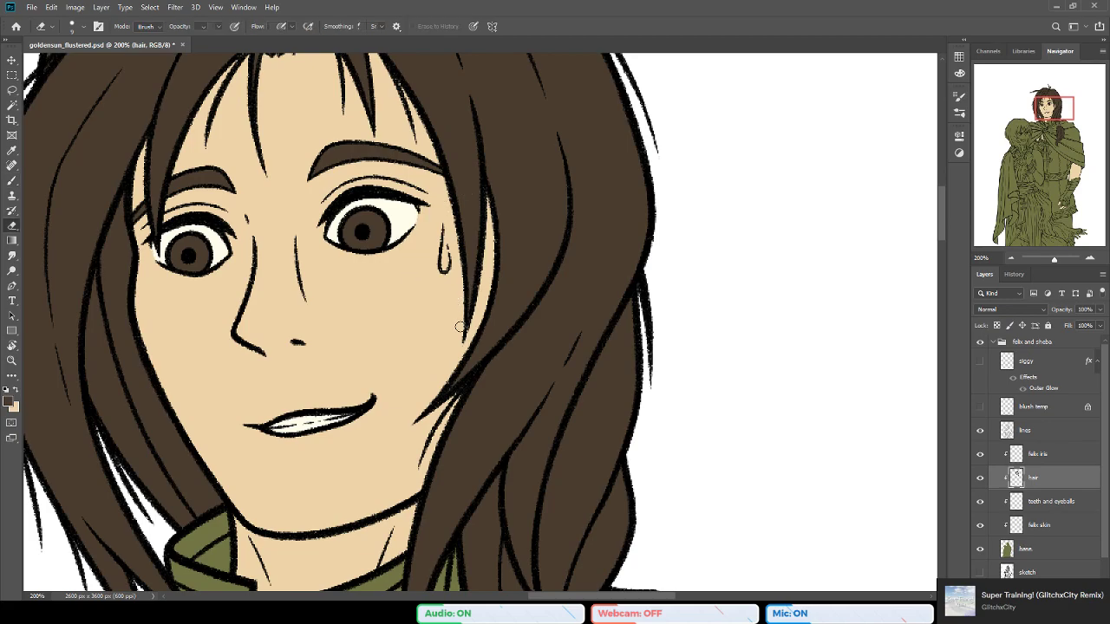
left_click_drag(439, 265, 535, 382)
key("b")
left_click_drag(411, 137, 418, 150)
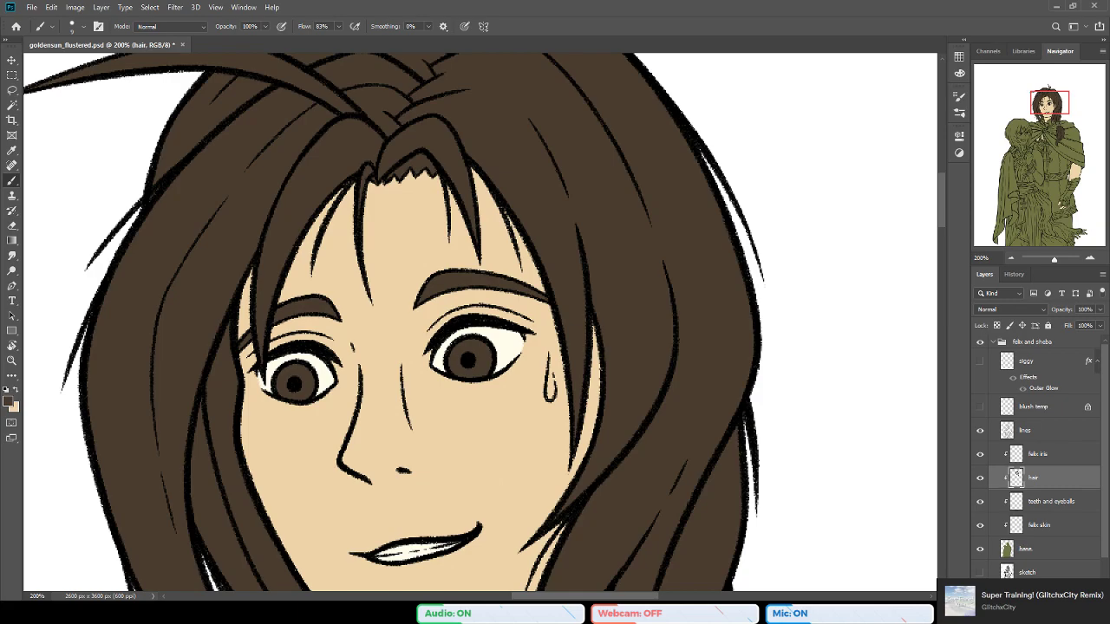
Step: Check the hair fill from the crown down to the ponytail's tip and save the document
scroll(439, 328, "up", 5)
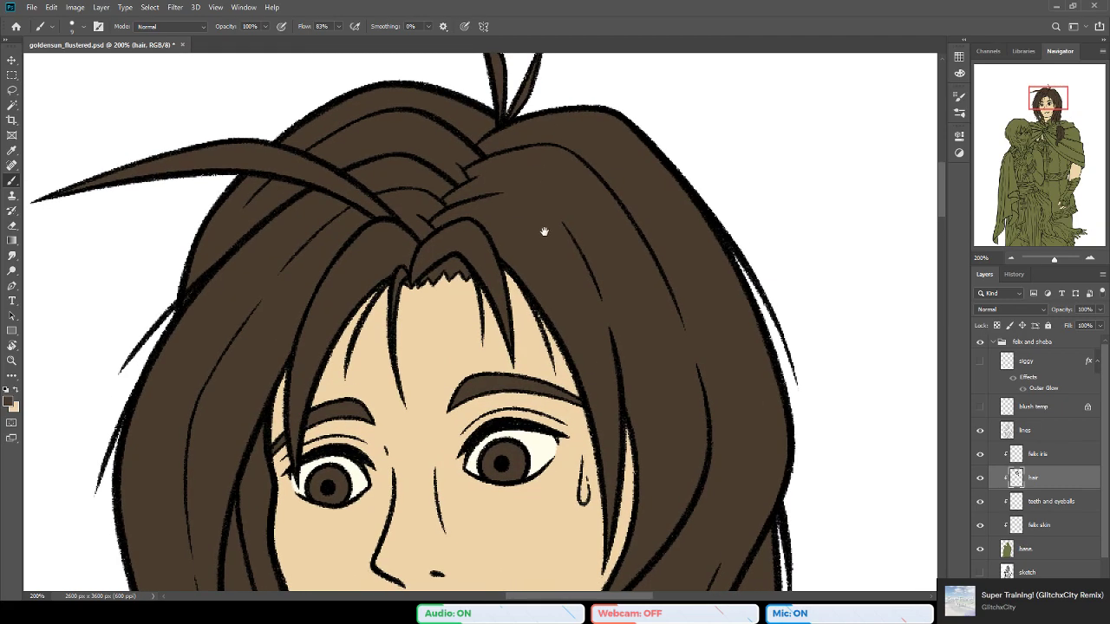
scroll(544, 231, "up", 5)
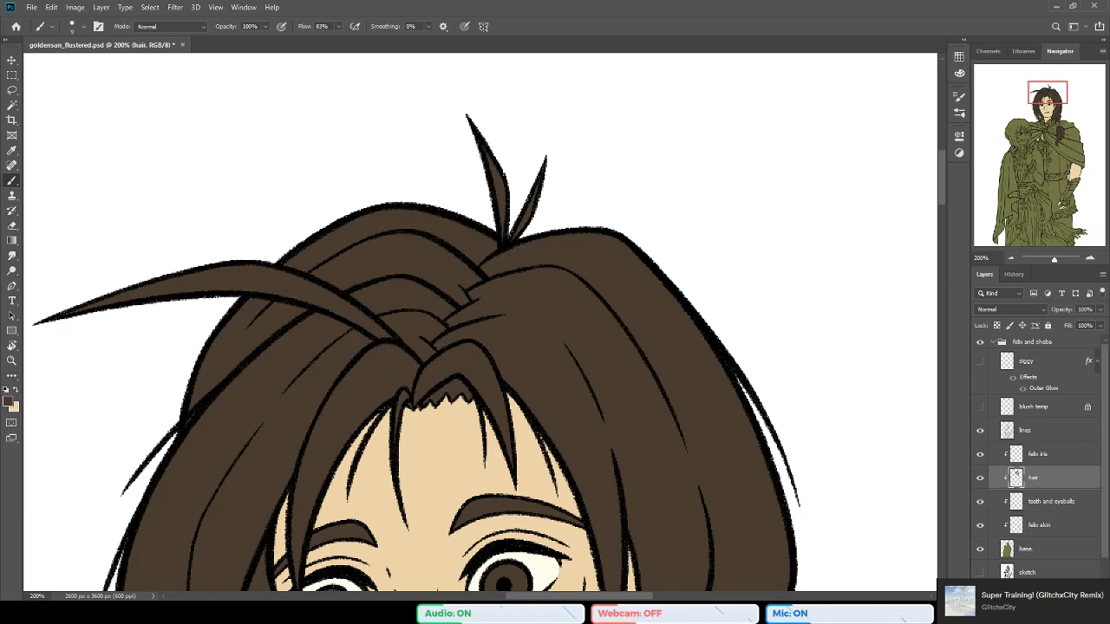
scroll(535, 392, "down", 5)
left_click_drag(941, 215, 937, 274)
left_click_drag(769, 323, 411, 227)
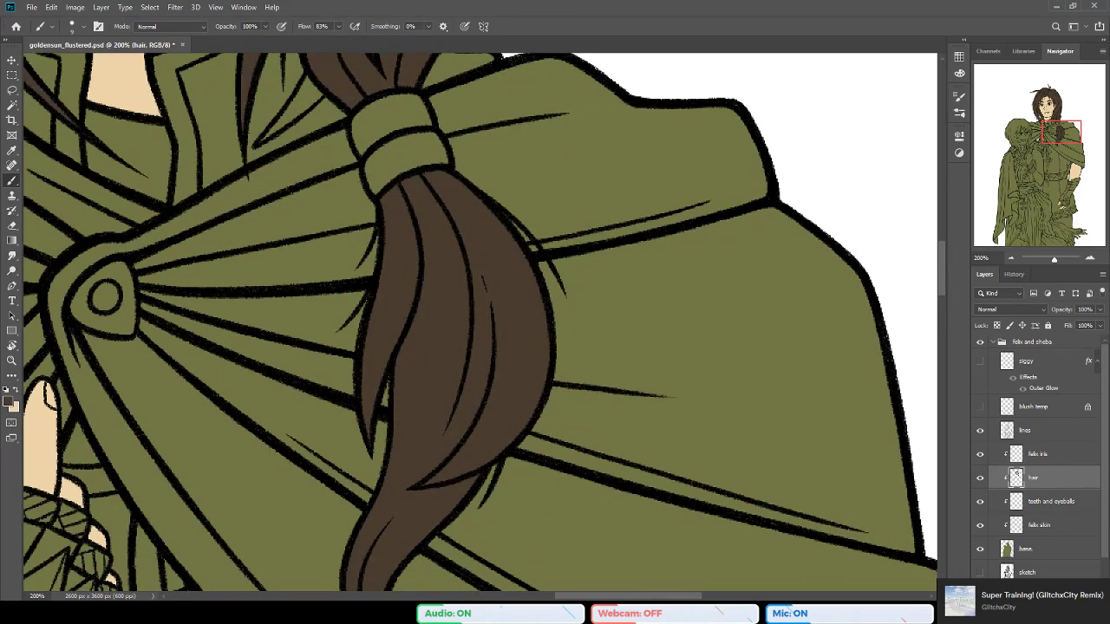
left_click_drag(489, 438, 682, 286)
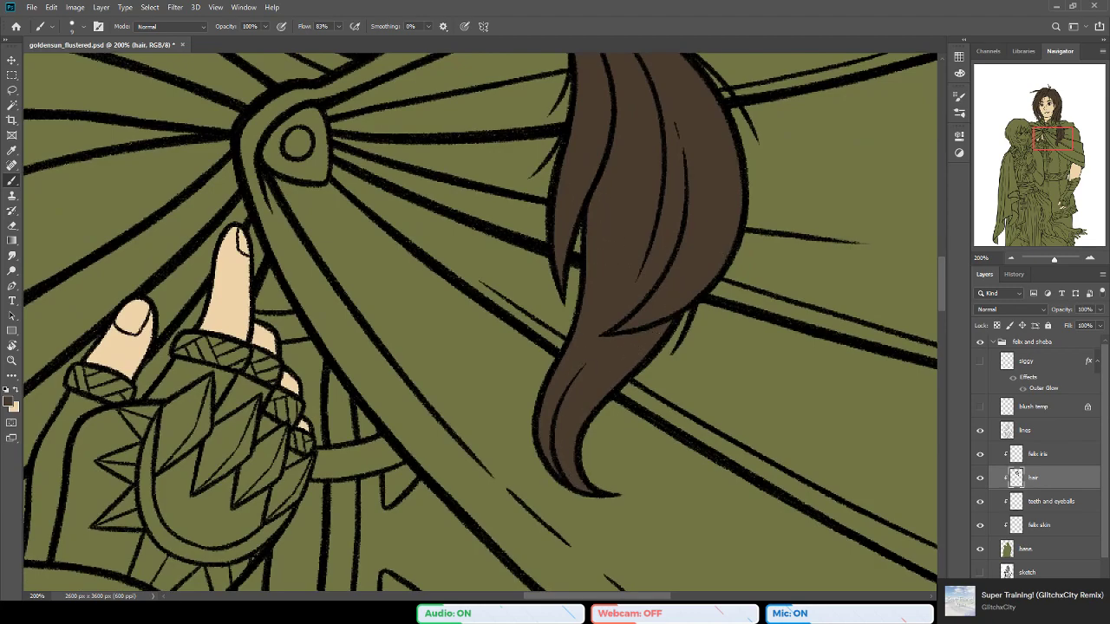
left_click_drag(633, 434, 502, 258)
key("ctrl+s")
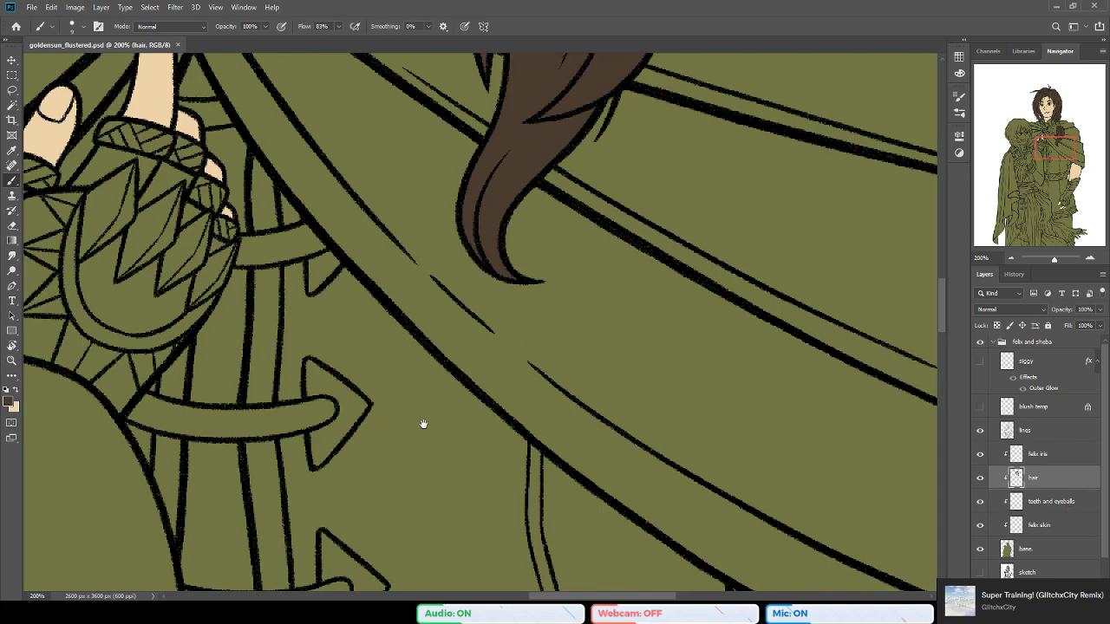
Step: Reset the brush colours to the defaults and make white the foreground colour for work on the taller figure's eyes
left_click_drag(415, 424, 464, 430)
left_click(11, 361)
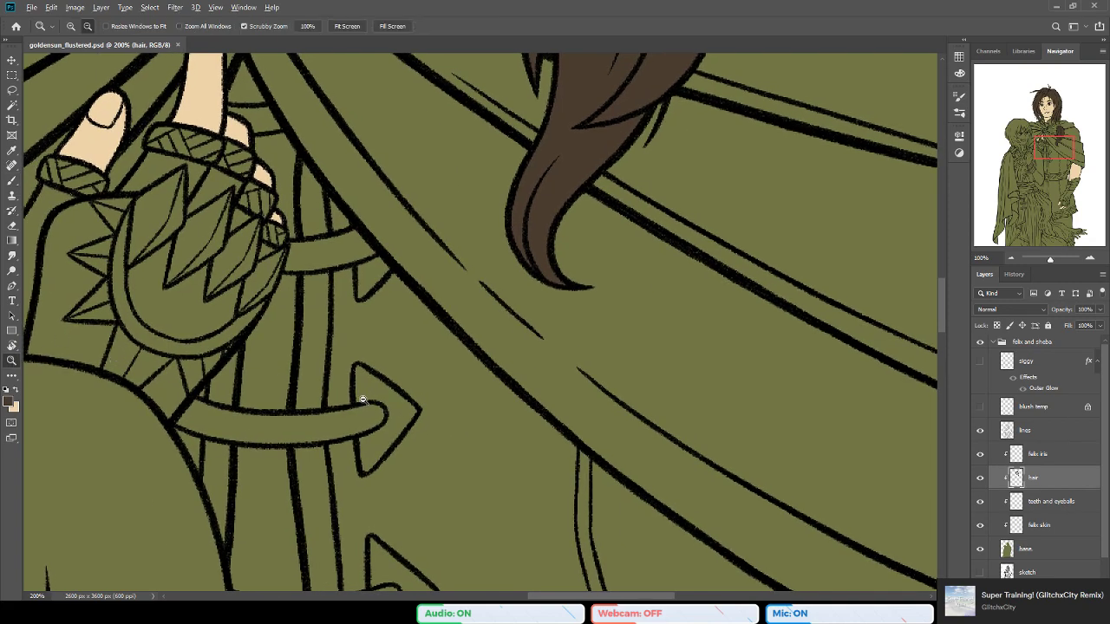
left_click(367, 400, "alt")
left_click(367, 400, "alt")
left_click_drag(340, 303, 512, 445)
left_click(500, 164)
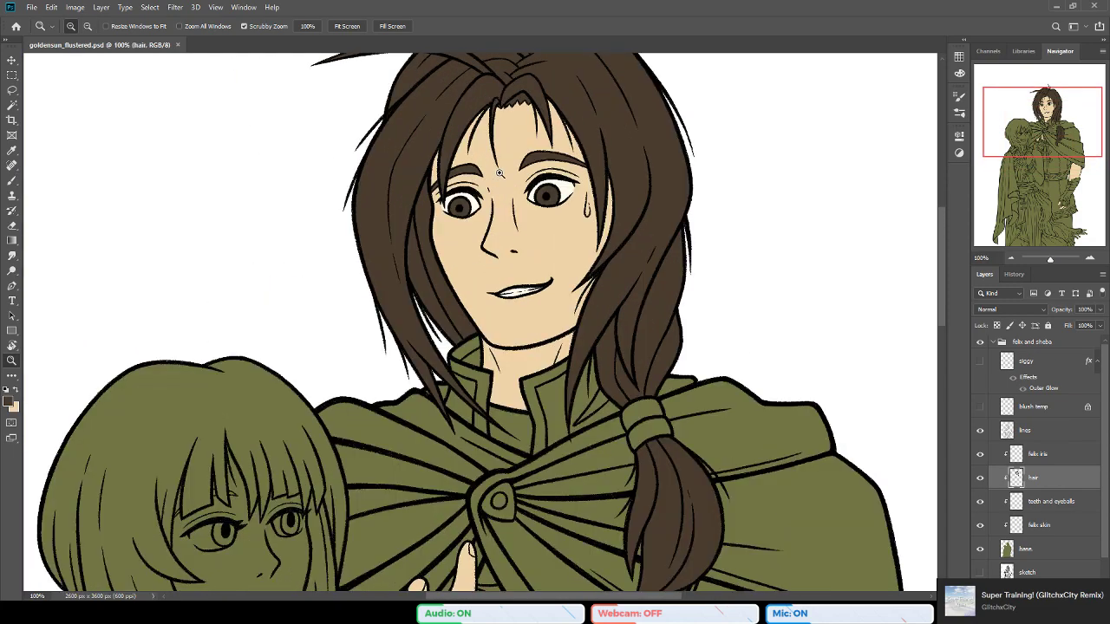
left_click(500, 165)
left_click(499, 165)
left_click_drag(562, 278, 545, 300)
key("d")
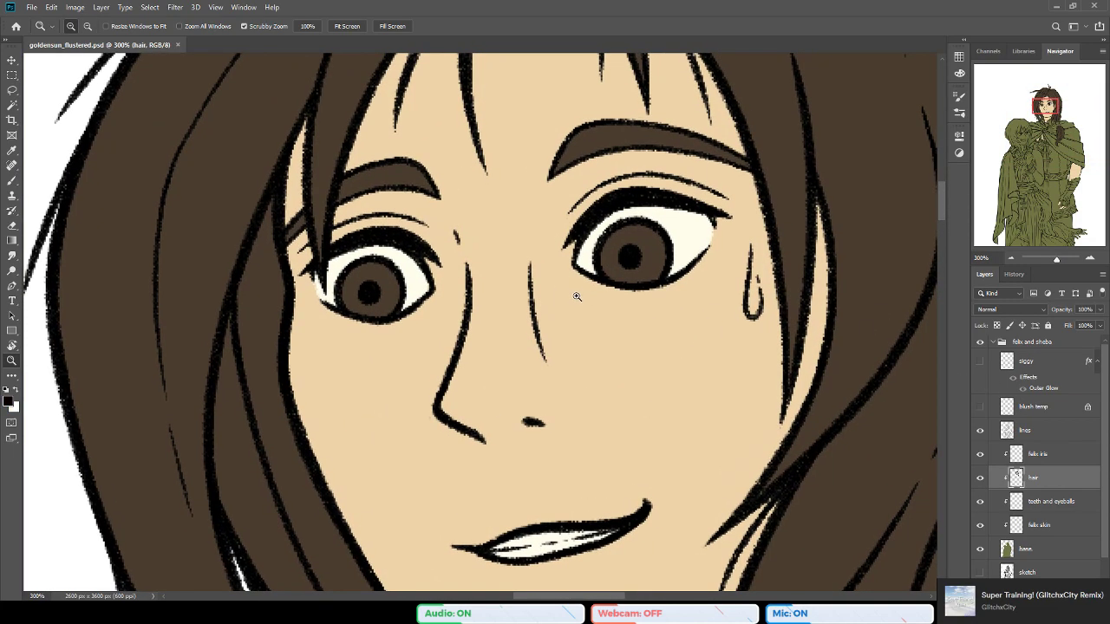
key("x")
Step: Create a new layer directly above the lines layer and name it eyeshine
left_click(1072, 458)
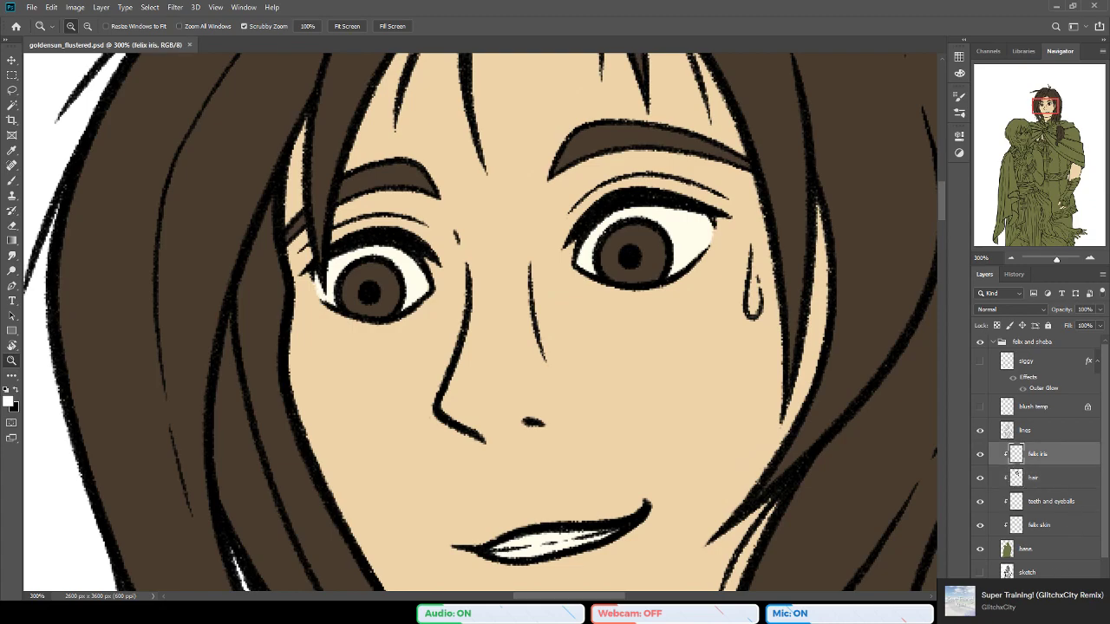
left_click(1070, 595)
left_click_drag(636, 310, 614, 339)
left_click_drag(1032, 445, 1048, 423)
key("ctrl+bracketright")
double_click(1066, 429)
type("eyeshine")
key("Return")
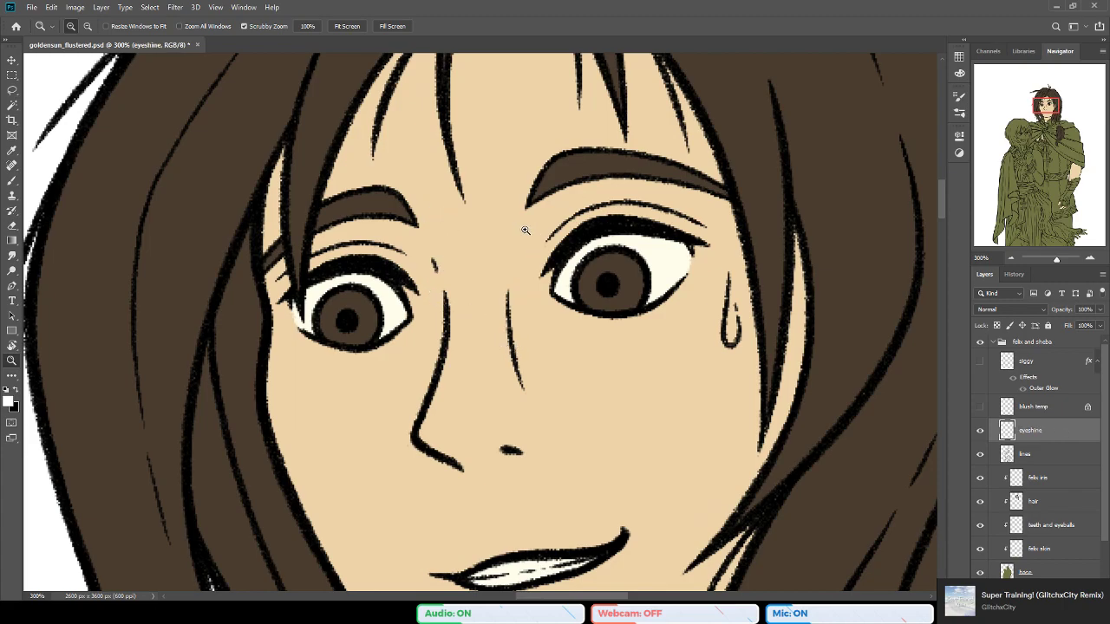
Step: Set up a larger textured brush and try a white dab on the iris of the eye nearest the fringe
scroll(534, 279, "down", 1)
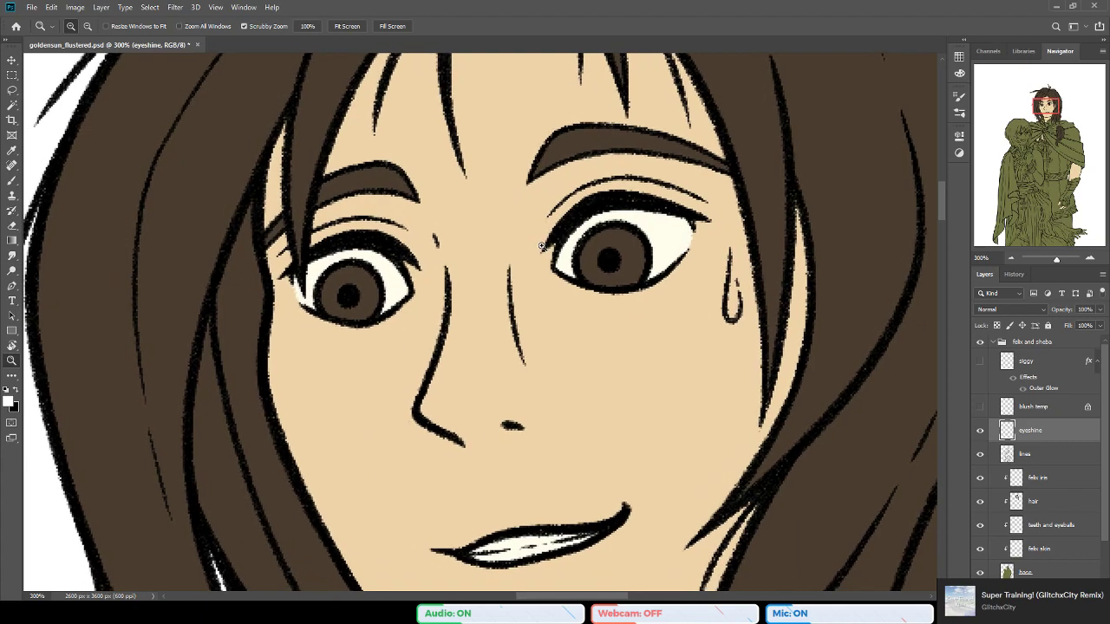
key("b")
left_click(561, 260)
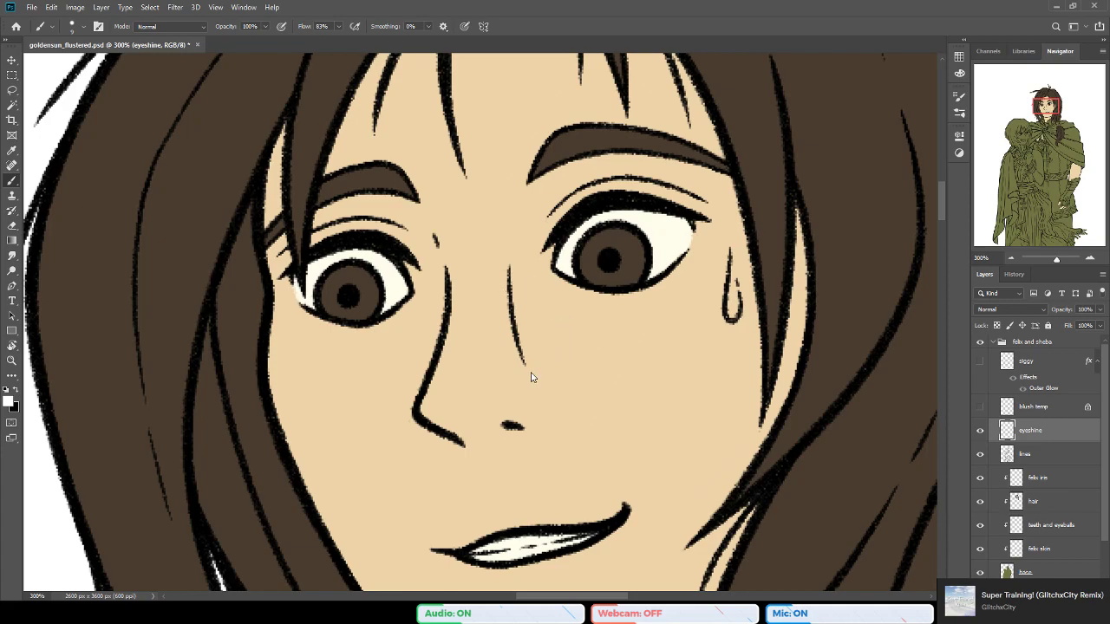
key("bracketright")
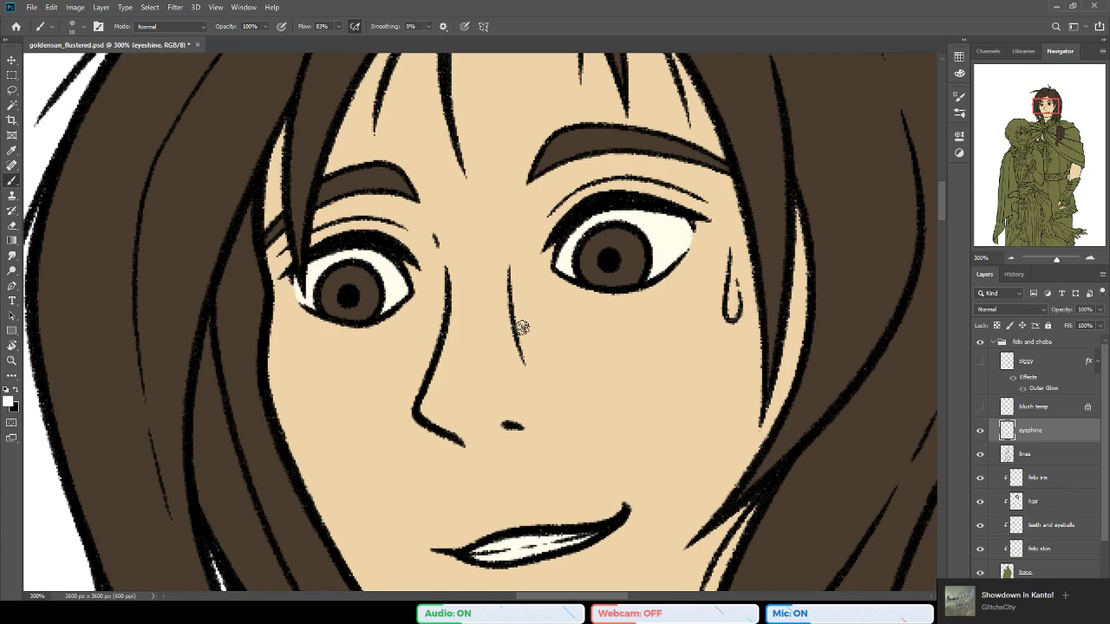
left_click(357, 285)
key("ctrl+z")
Step: Show the sketch without the base and lines layers to study its eye highlights, and restore the coloured view
left_click(981, 573)
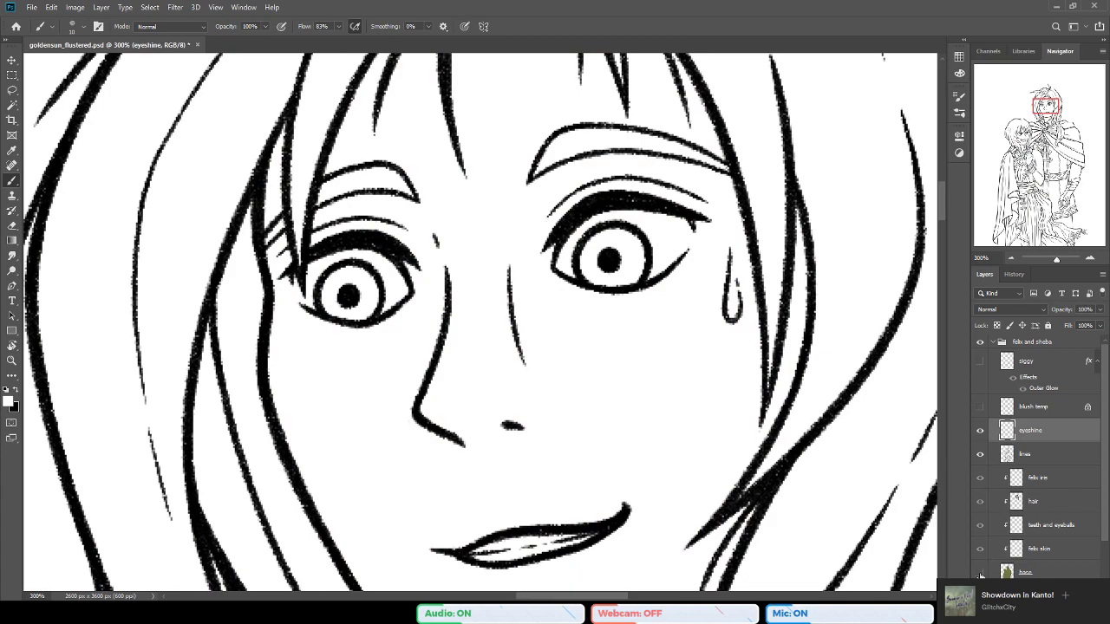
scroll(1072, 478, "down", 2)
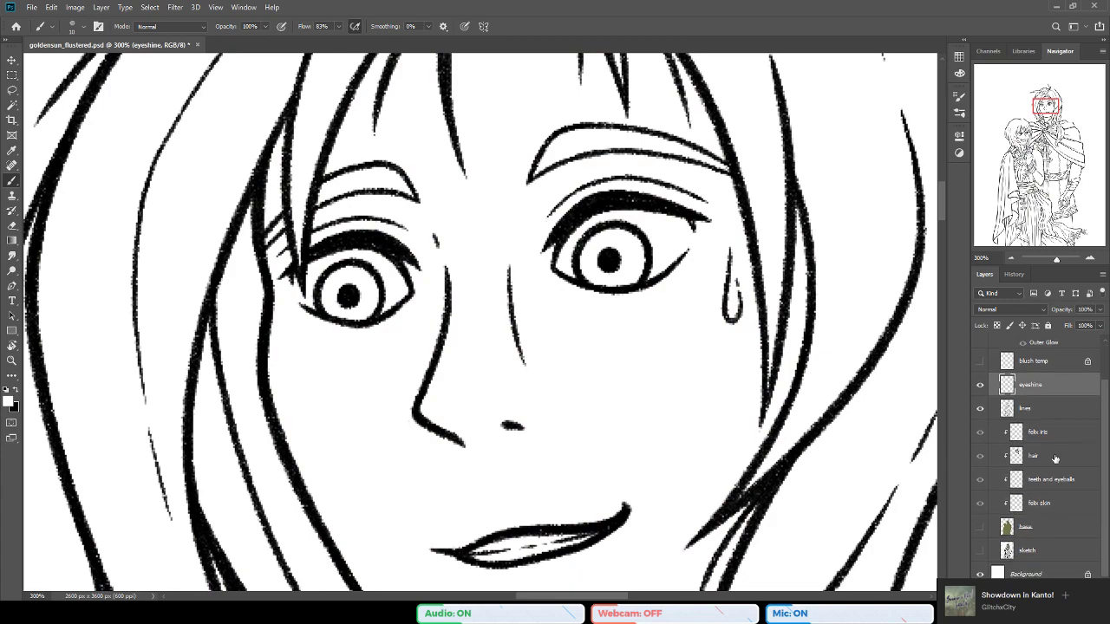
left_click(981, 408)
left_click(980, 551)
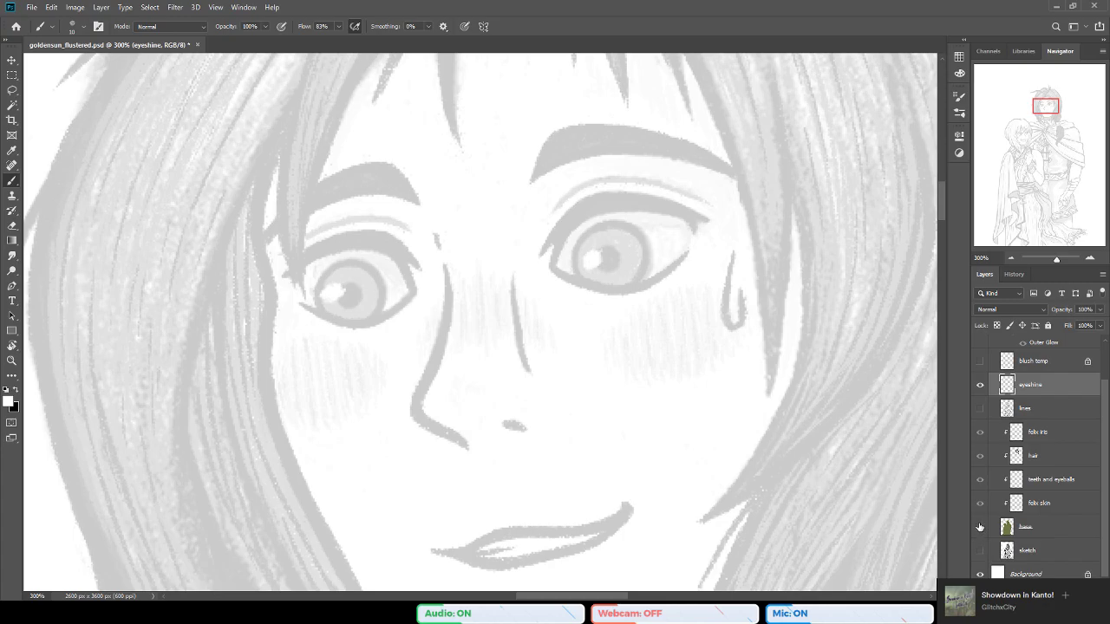
left_click(981, 408)
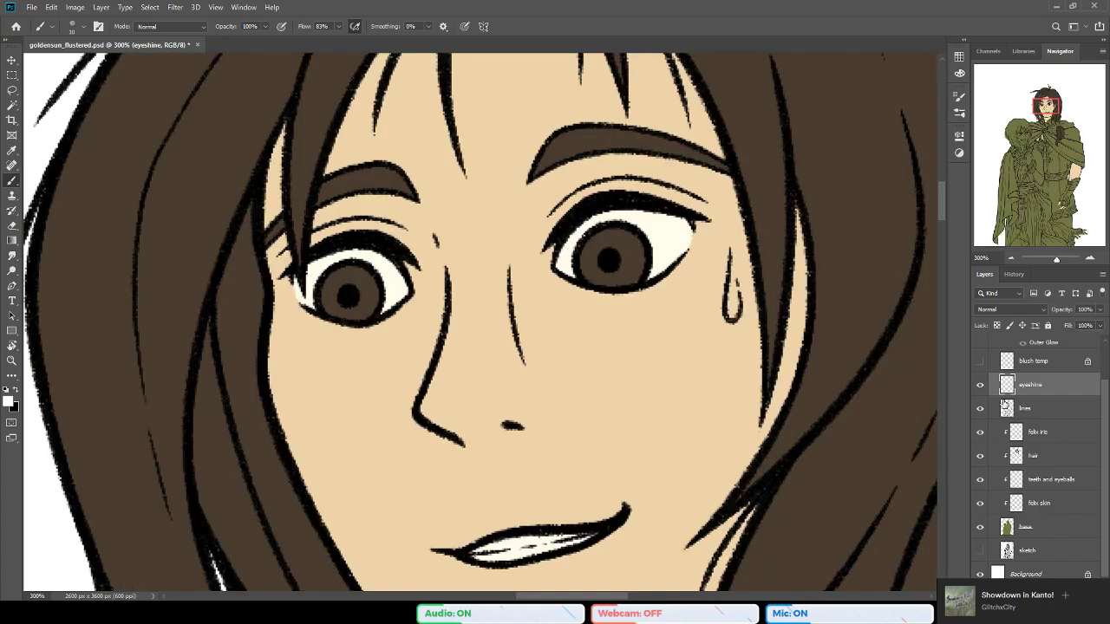
Step: Paint a small white highlight on the lower part of the iris in each of the taller figure's eyes
left_click_drag(478, 288, 532, 290)
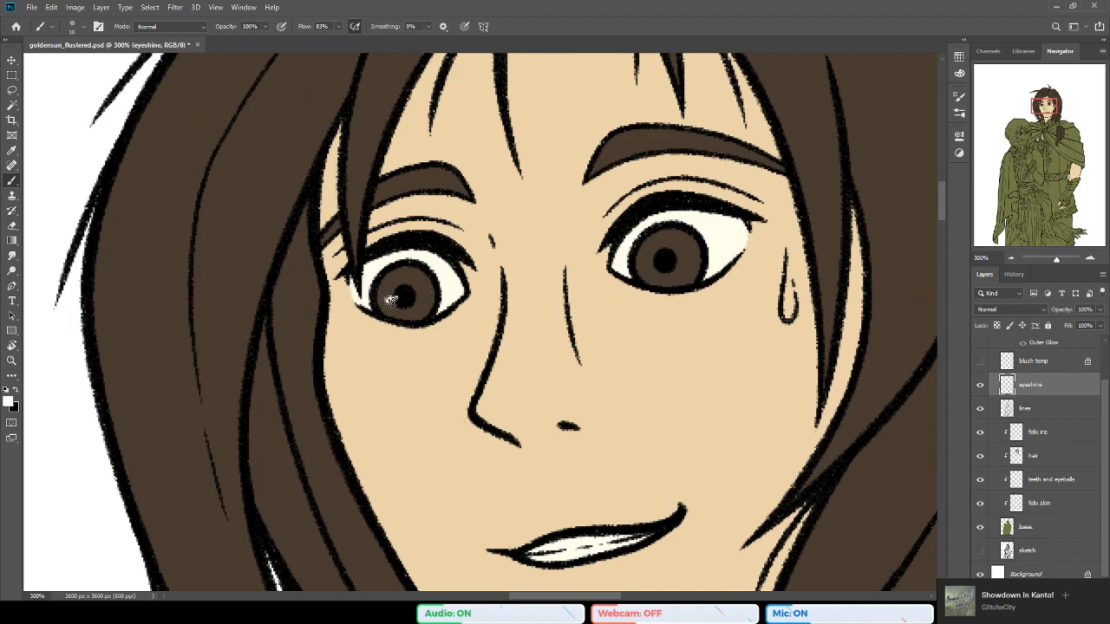
left_click_drag(394, 297, 381, 302)
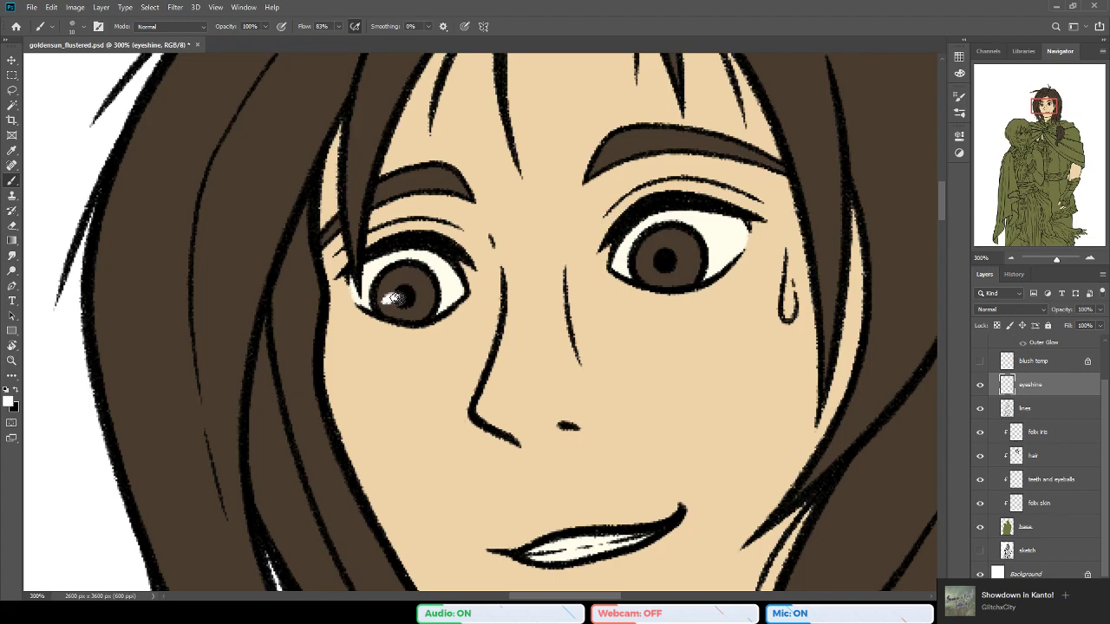
left_click_drag(638, 227, 591, 236)
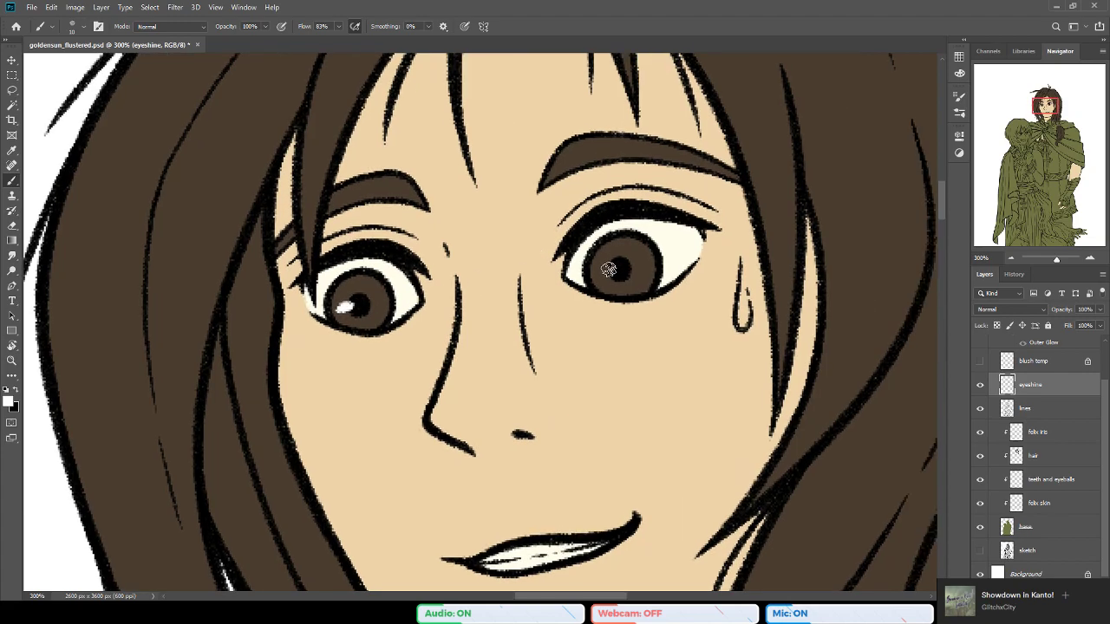
key("ctrl+z")
mouse_move(602, 276)
left_mouse_down()
mouse_move(648, 259)
mouse_move(604, 280)
left_mouse_up()
key("ctrl+z")
key("e")
key("b")
left_click_drag(614, 271, 618, 272)
key("ctrl+z")
left_click(623, 272)
Step: Rework the white highlight on the iris of the eye beside the sweat drop with the eraser and brush
left_click(12, 359)
left_click(519, 379, "alt")
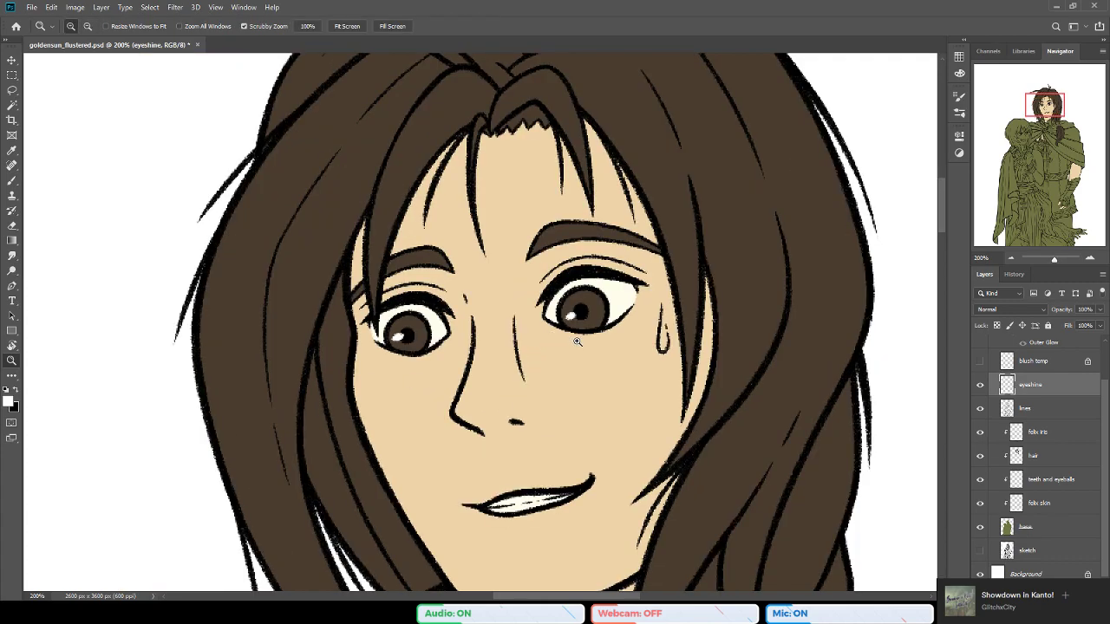
left_click_drag(529, 369, 524, 371)
key("e")
mouse_move(570, 314)
left_mouse_down()
mouse_move(565, 322)
mouse_move(574, 312)
left_mouse_up()
key("b")
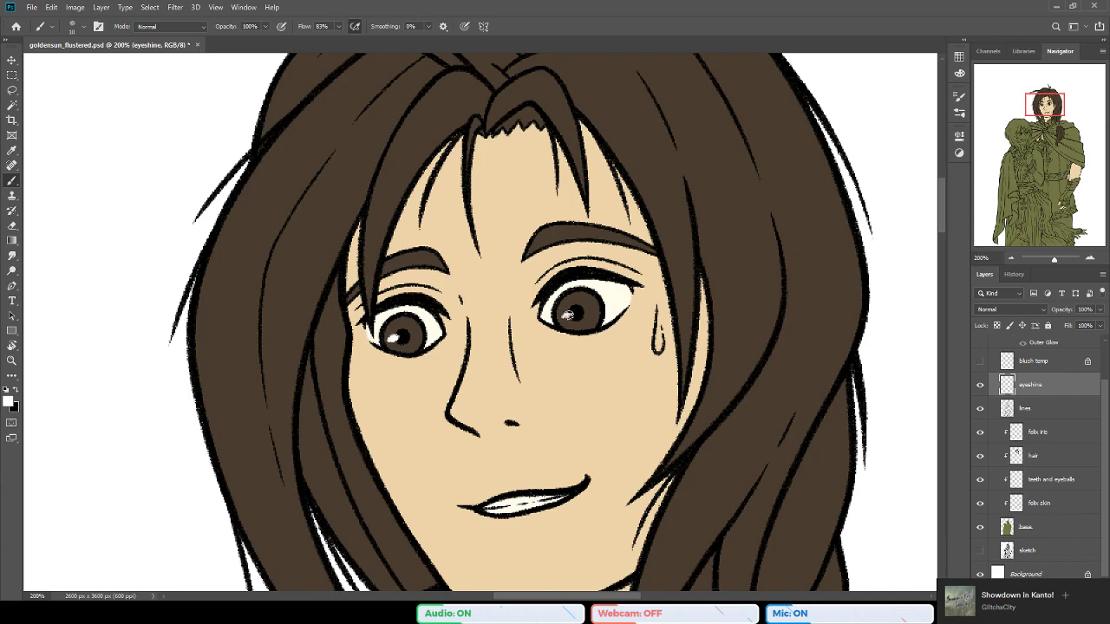
key("ctrl+z")
left_click_drag(564, 318, 574, 313)
Step: Save the document and check the finished eye highlights with the whole head in view
left_click_drag(529, 251, 512, 277)
left_click(12, 361)
left_click(402, 439)
left_click(402, 439, "alt")
left_click_drag(503, 384, 514, 338)
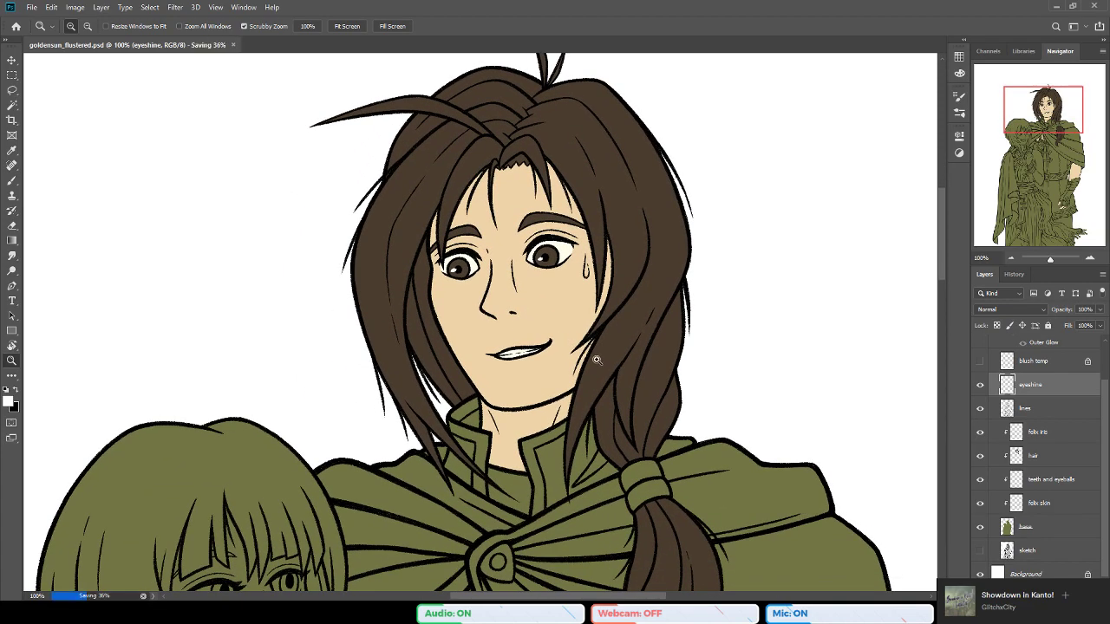
left_click_drag(583, 370, 577, 367)
key("b")
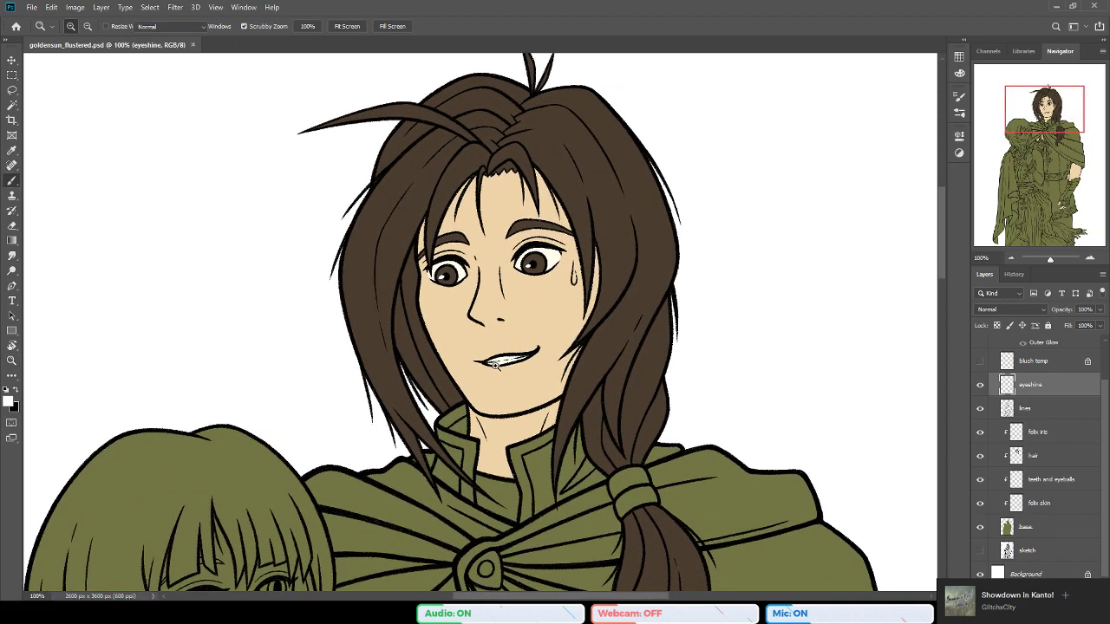
Step: Sample the skin colour, lock the felix skin layer's transparent pixels, and try a pinker tone across the skin
key("i")
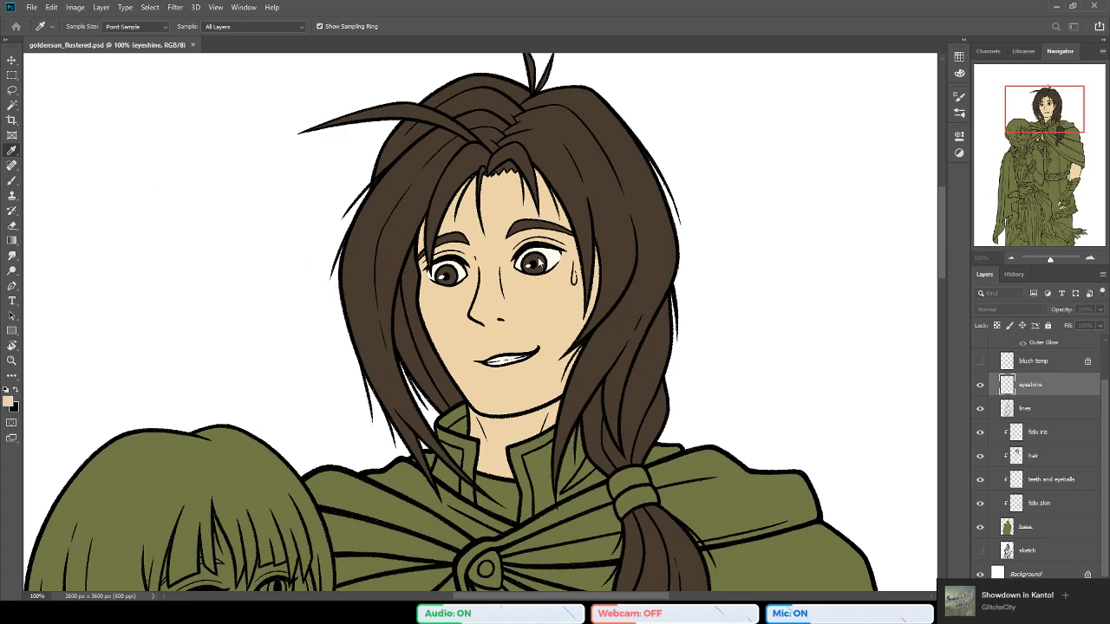
key("b")
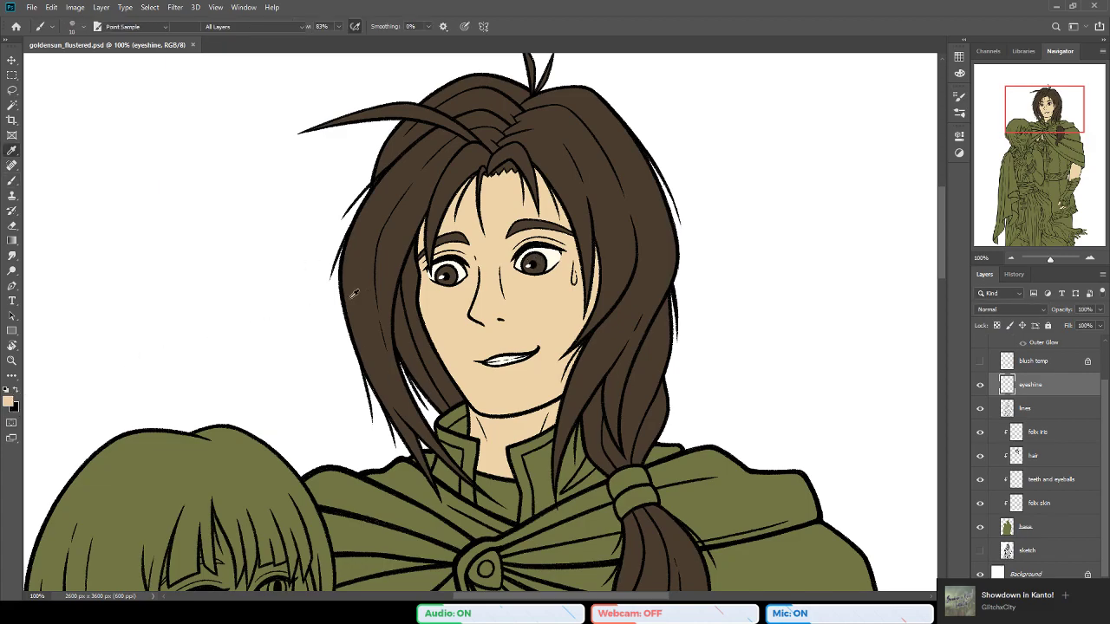
key("g")
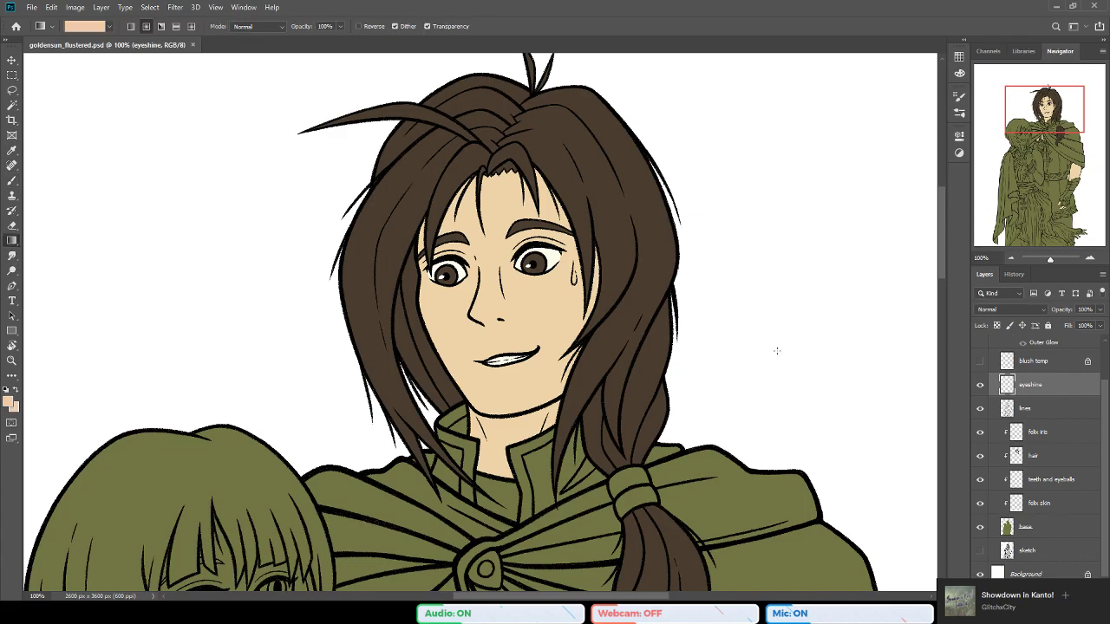
left_click(1051, 457)
left_click(1046, 505)
left_click(998, 327)
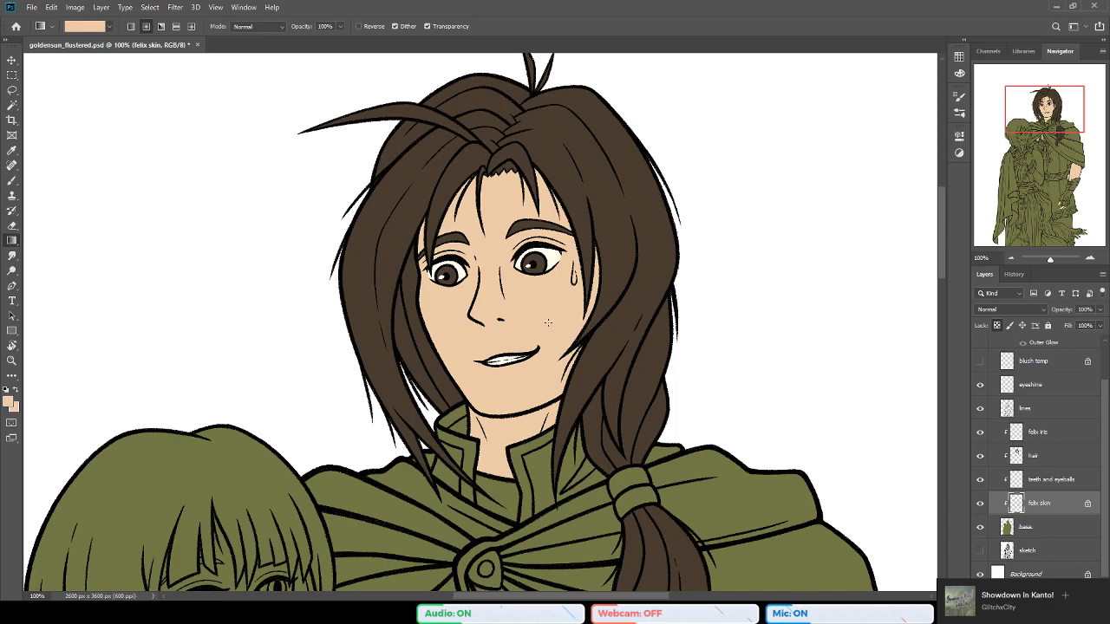
Step: Resample the original skin colour and refill the felix skin layer with a slightly warmer peach tone
key("i")
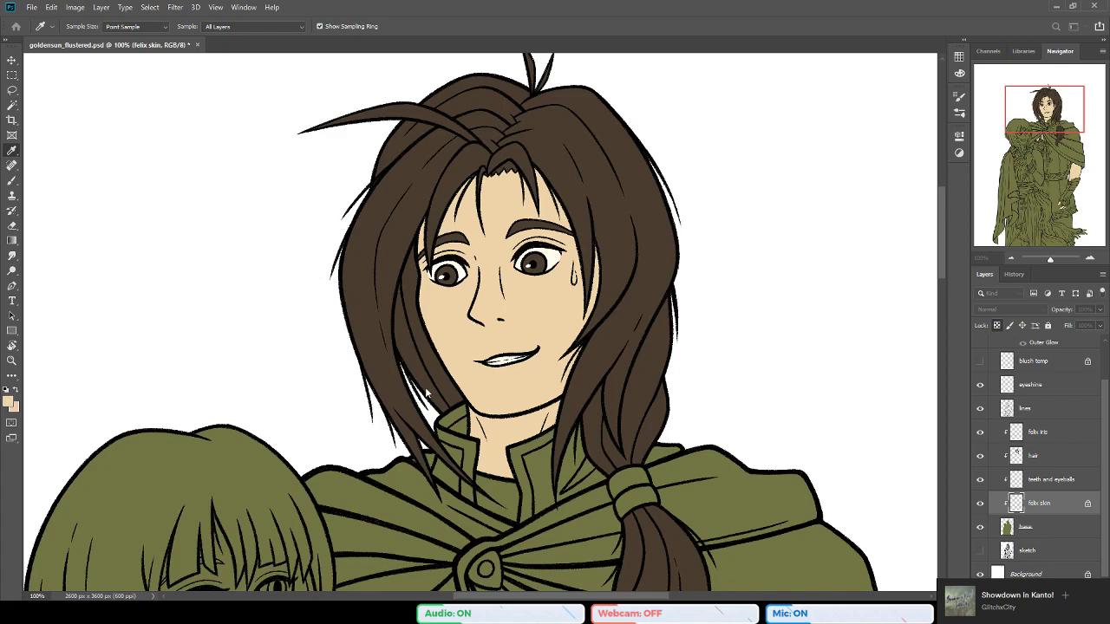
key("g")
key("i")
key("g")
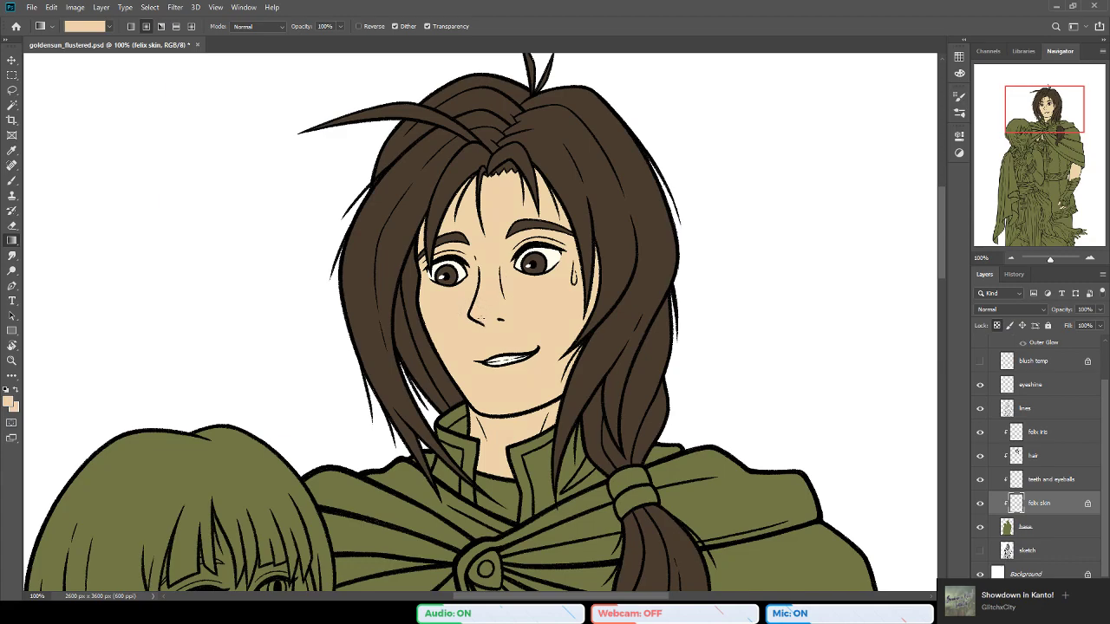
Step: Reset the foreground and background colours to the defaults and save the document
key("d")
key("z")
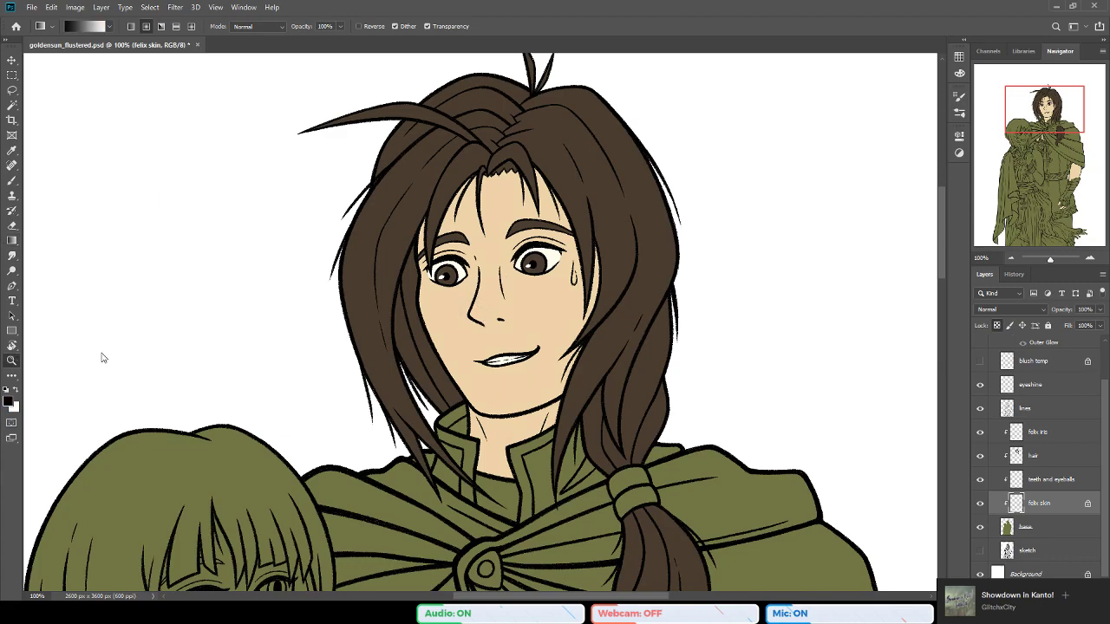
left_click_drag(448, 379, 445, 402)
key("ctrl+s")
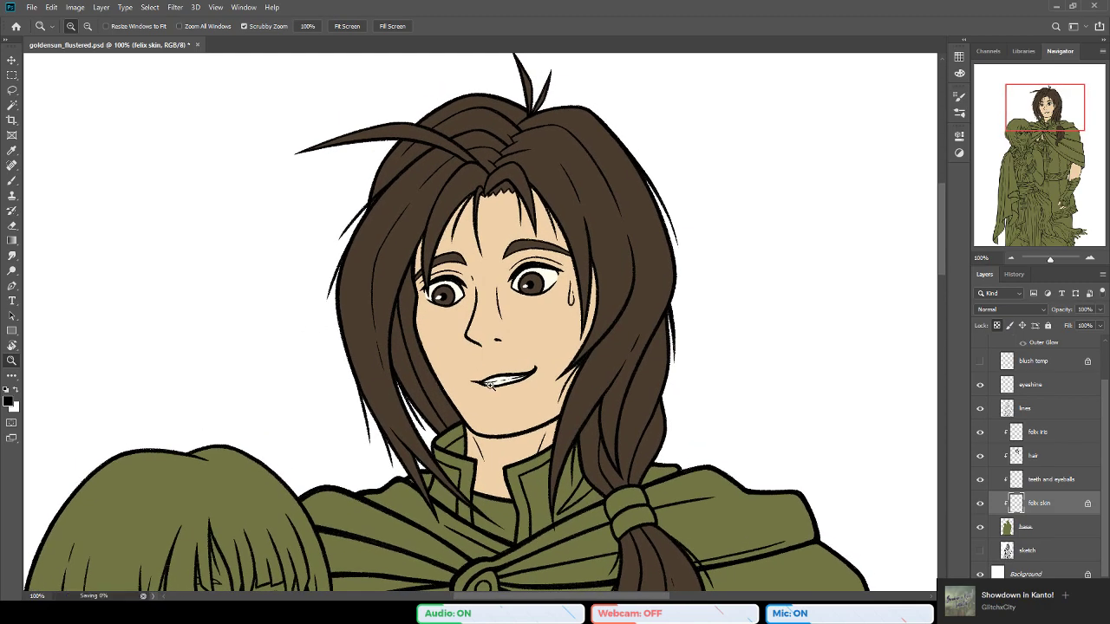
left_click_drag(565, 529, 556, 453)
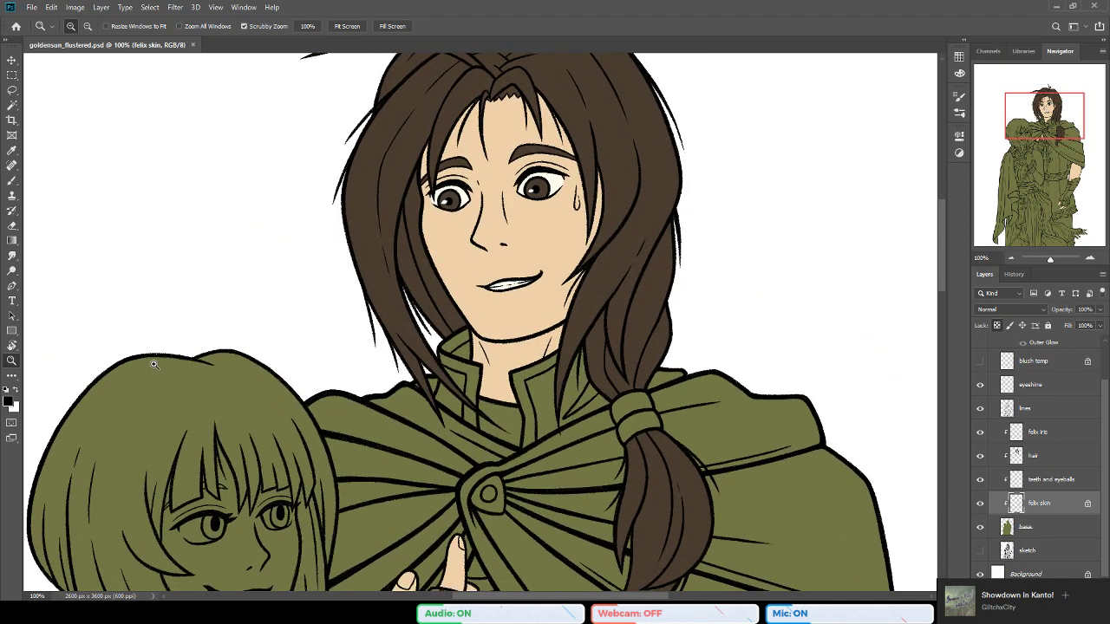
Step: Create a new clipped layer directly above the base layer and name it overcoat
left_click(479, 423, "alt")
left_click_drag(491, 492, 478, 448)
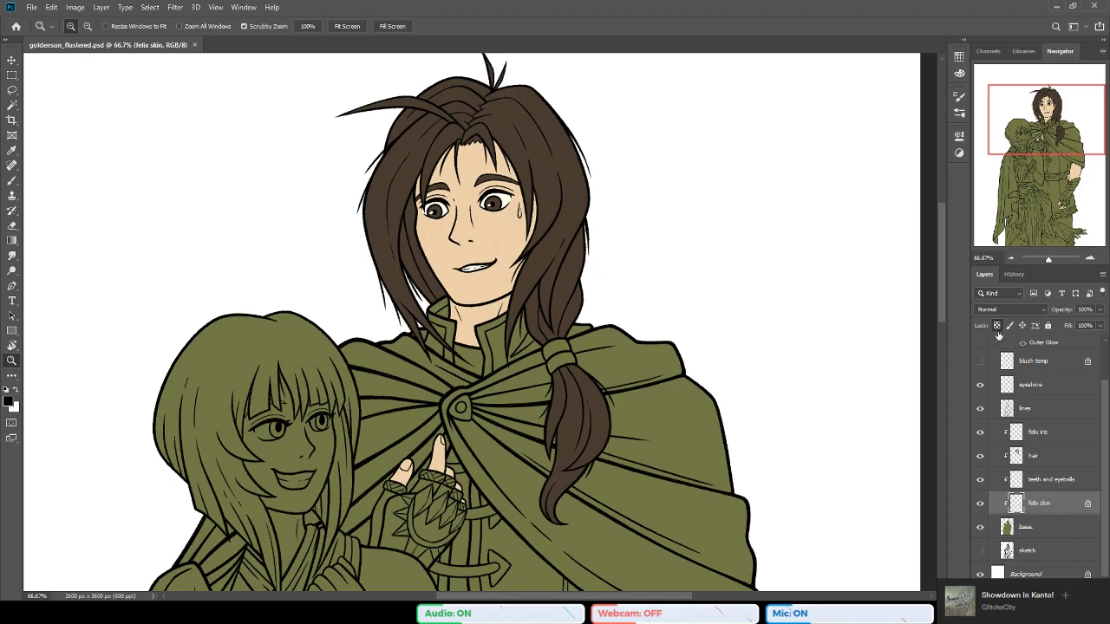
left_click(1048, 530)
left_click(1070, 593)
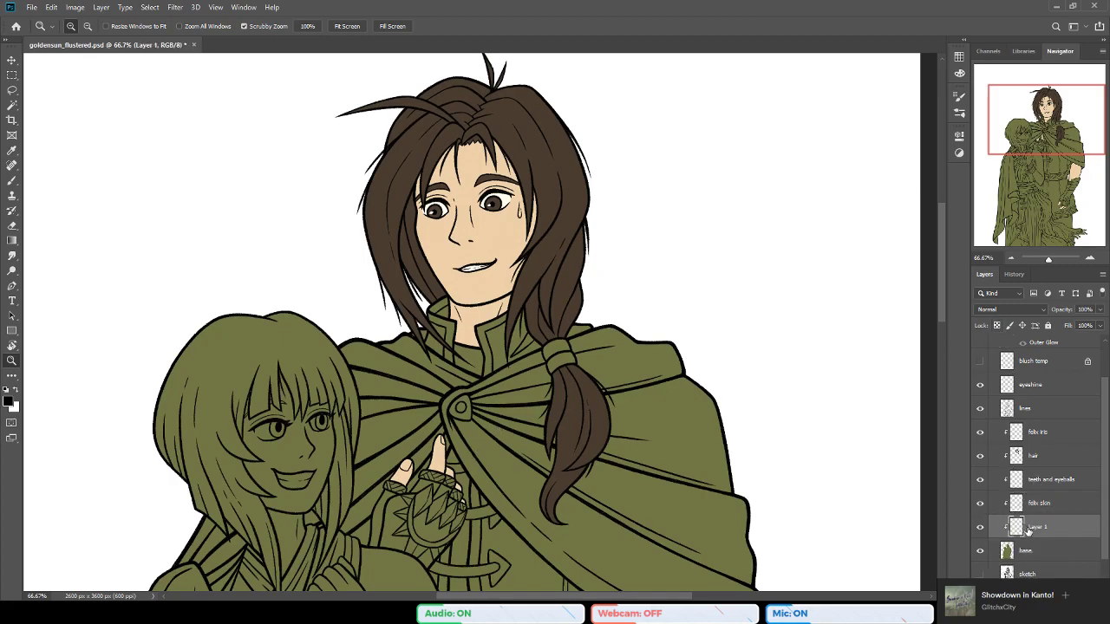
double_click(1038, 526)
type("sshirt")
key("Return")
double_click(1044, 530)
type("overcoat")
key("Return")
Step: Add another clipped layer above overcoat, name it coat trim, and save the document
key("ctrl+shift+alt+n")
double_click(1039, 528)
key("Return")
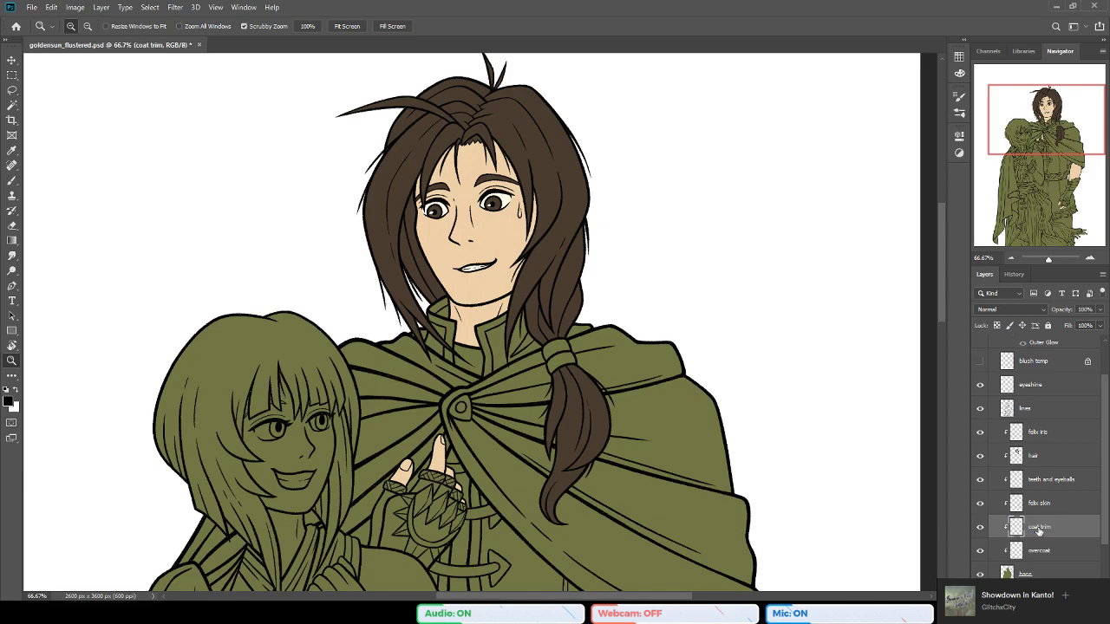
scroll(391, 361, "down", 1)
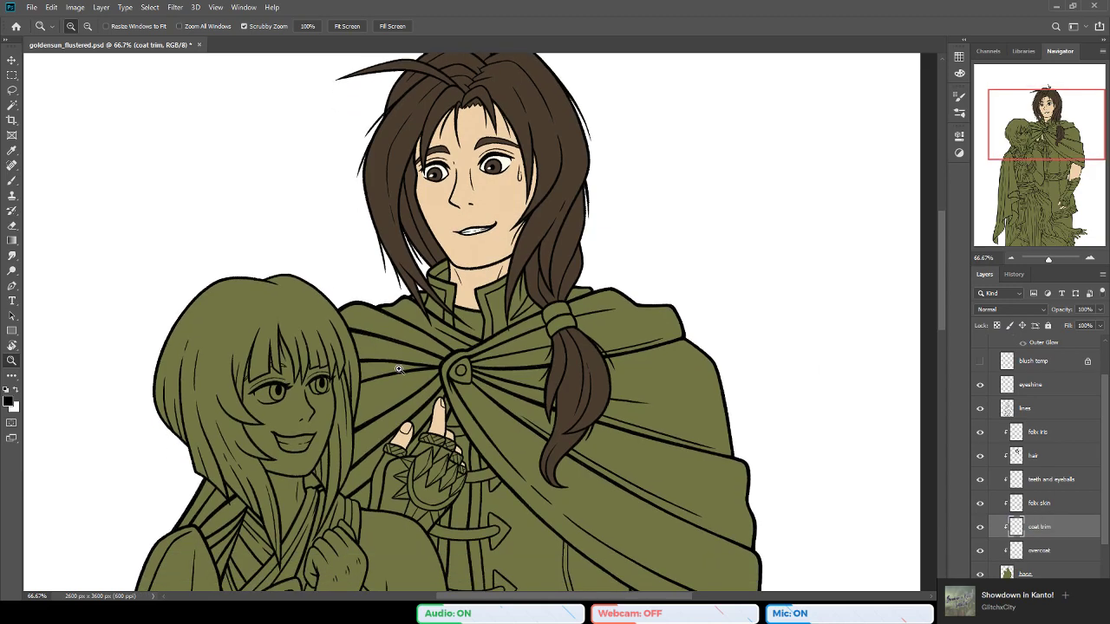
key("ctrl+s")
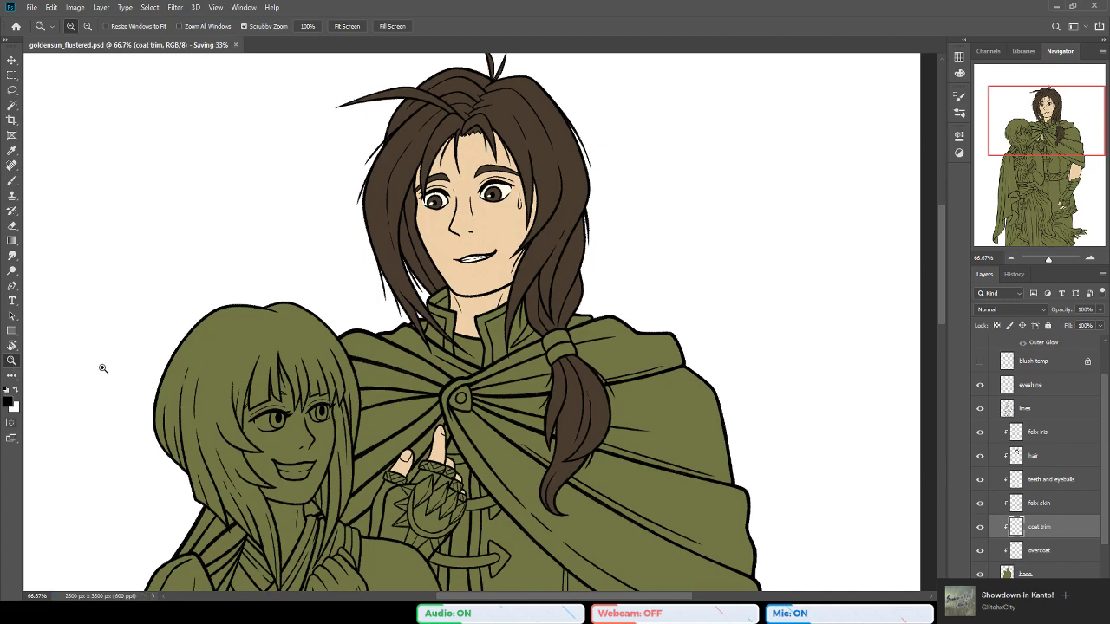
Step: Examine both figures together at a reduced zoom, from the heads down to the waists
left_click(428, 366, "alt")
left_click(427, 366, "alt")
left_click(339, 408, "alt")
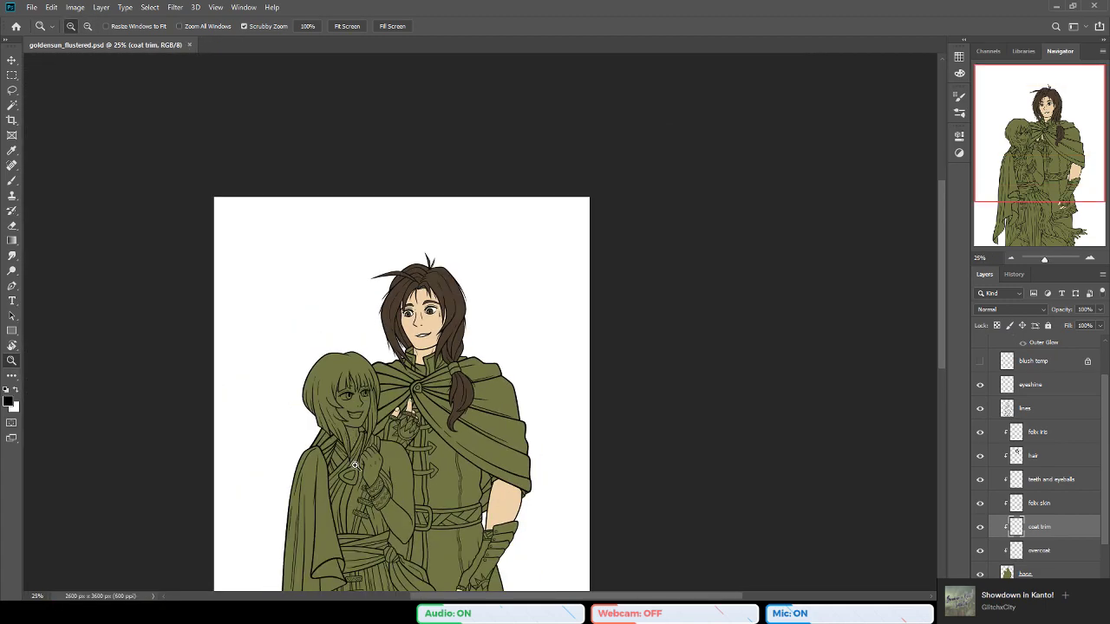
left_click(338, 407)
scroll(466, 599, "down", 1)
scroll(467, 598, "left", 2)
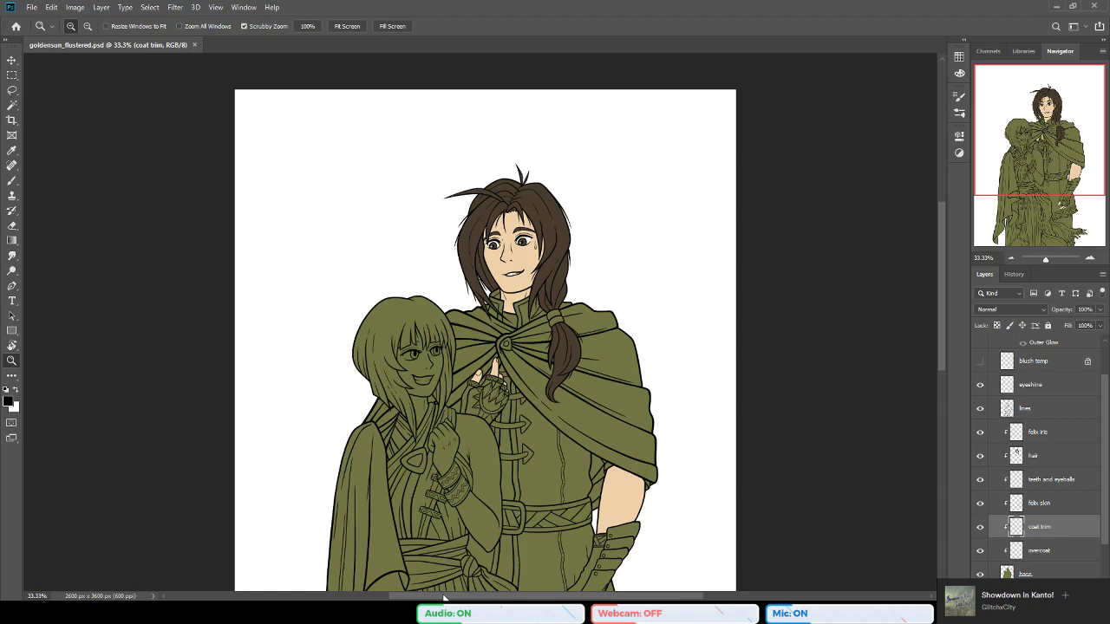
scroll(460, 433, "down", 3)
scroll(469, 436, "up", 1)
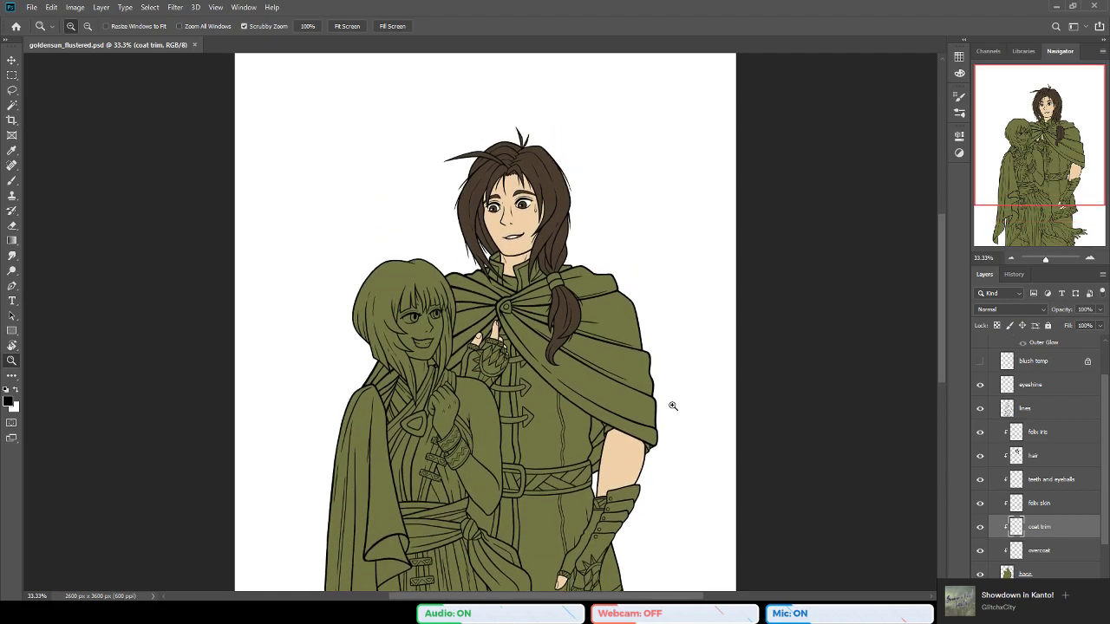
Step: Create a new layer above felix iris, clip it to the base, and name it sheba iris
left_click(1043, 431)
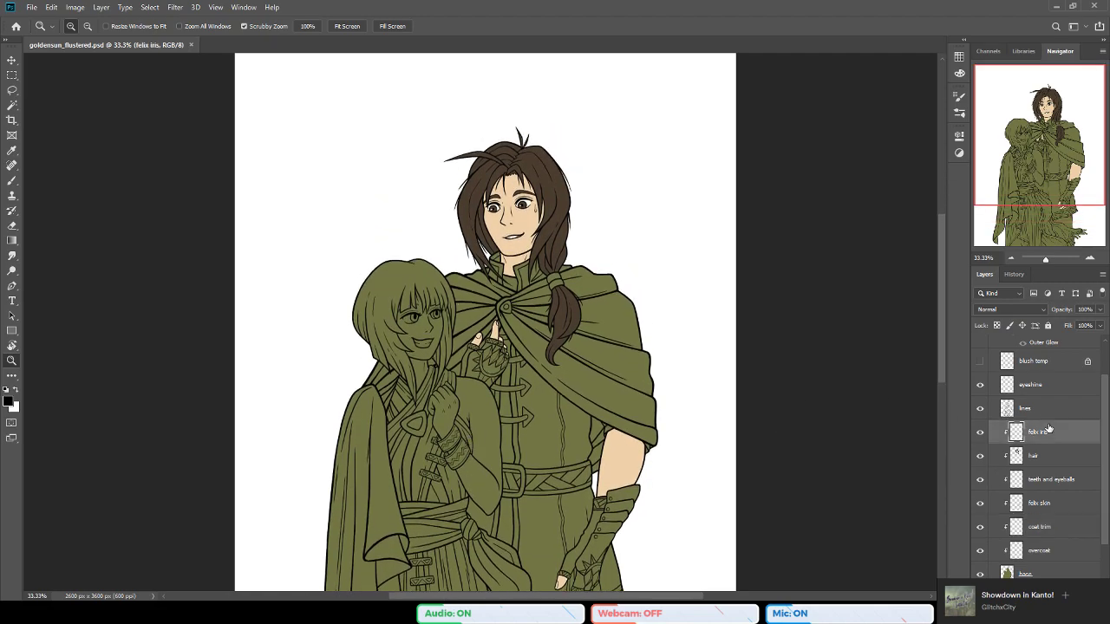
key("ctrl+shift+alt+n")
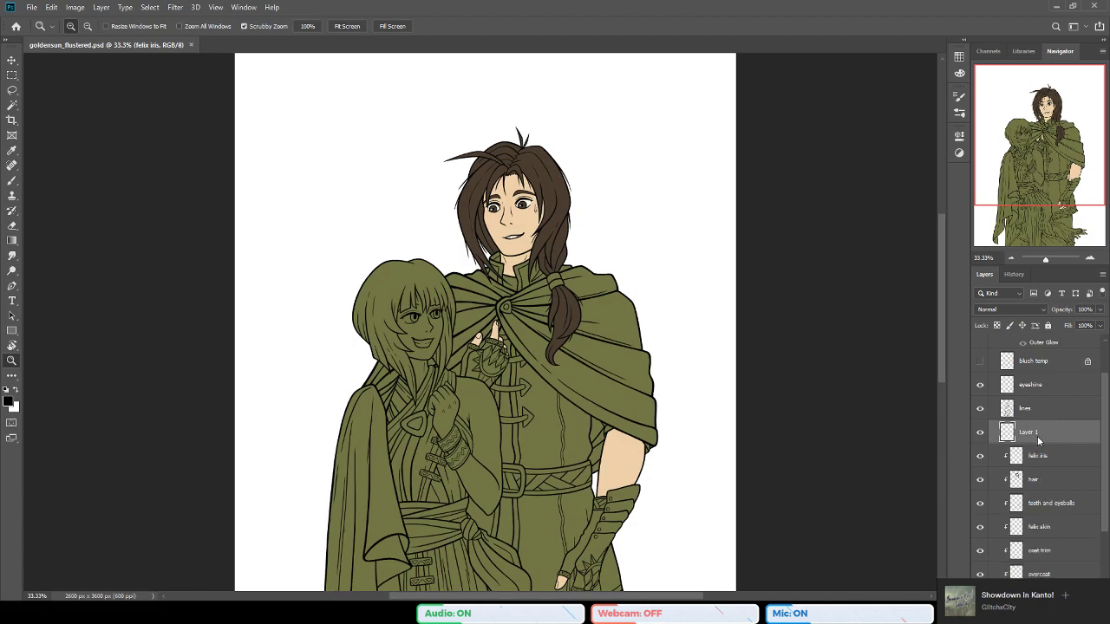
key("ctrl+alt+g")
double_click(1030, 432)
type("she")
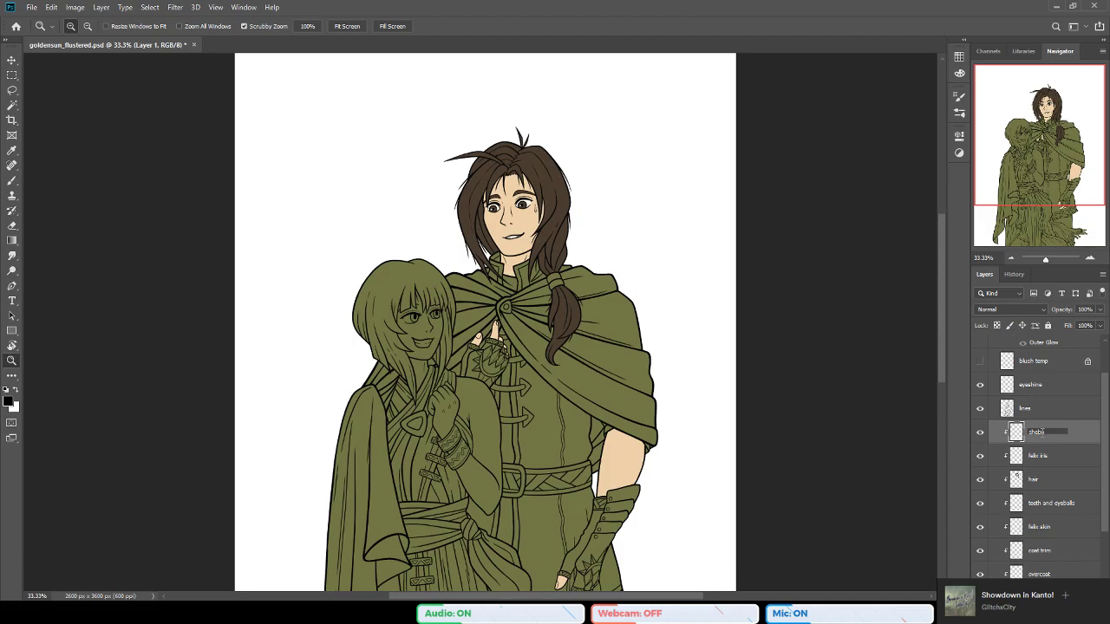
type("ba iris")
key("Return")
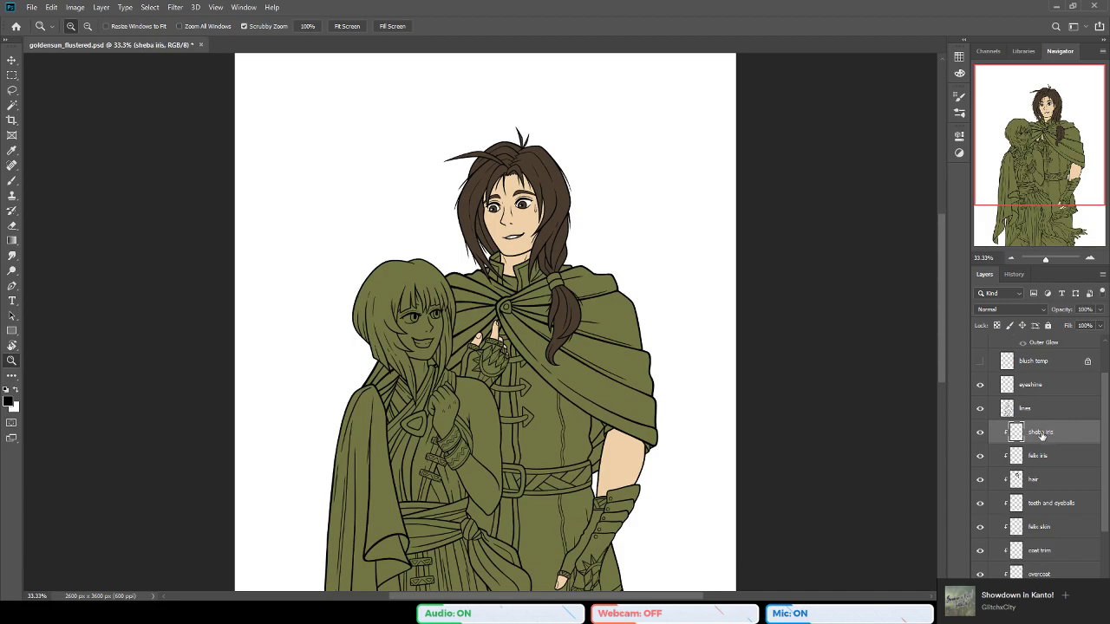
Step: Add two clipped layers between sheba iris and felix iris, naming the upper one hair and the lower one teeth and eyeballs
left_click(1050, 458)
key("ctrl+shift+alt+n")
key("ctrl+shift+alt+n")
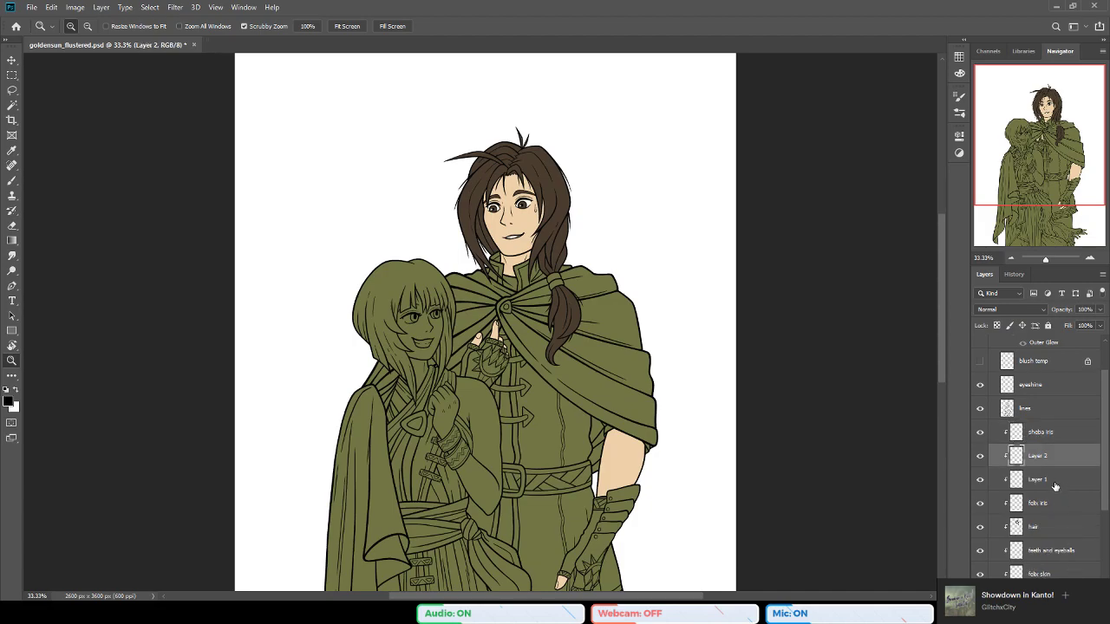
double_click(1038, 456)
type("sheba")
type("hair")
key("Return")
double_click(1038, 478)
type("f")
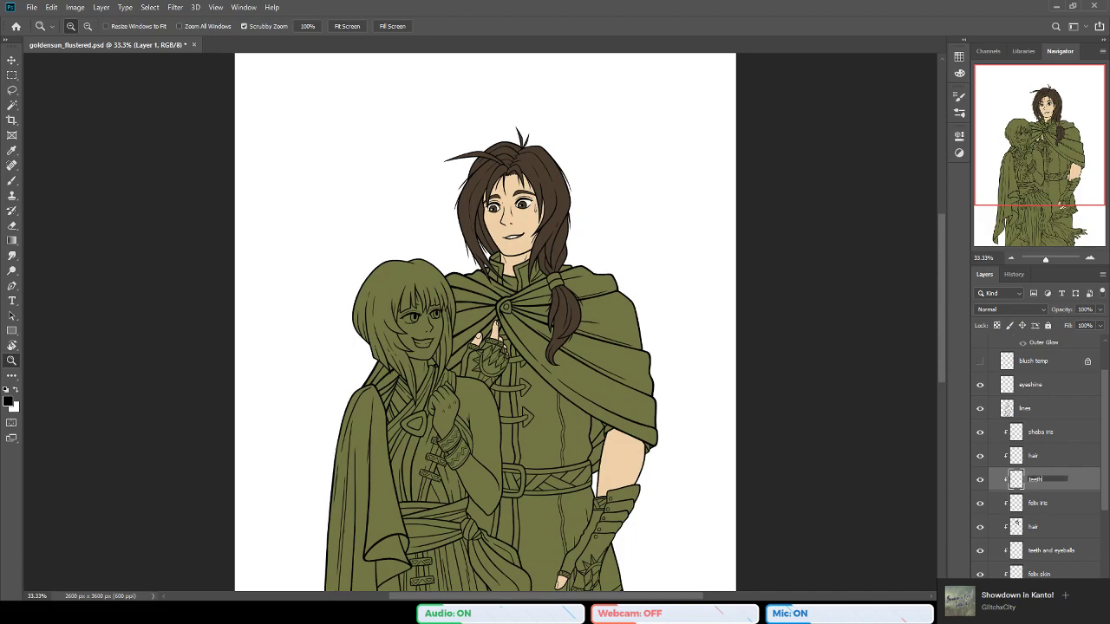
type("eeth and eyeballs")
key("Return")
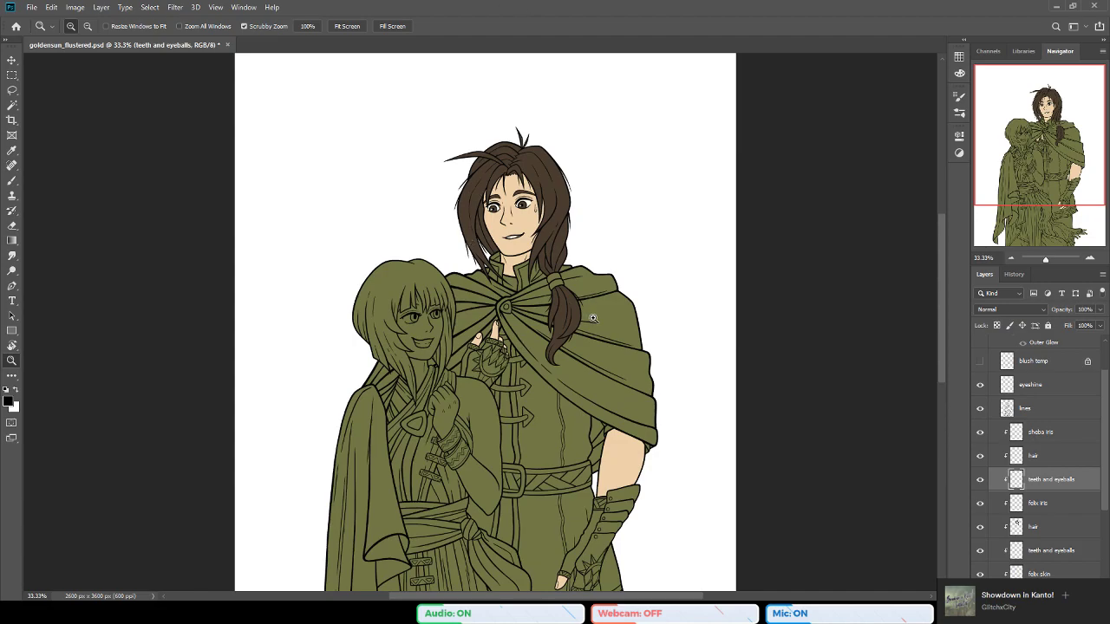
Step: Save the document and ready the Brush tool on the sheba iris layer for the shorter figure
left_click(476, 301)
scroll(445, 358, "down", 1)
left_click(380, 320)
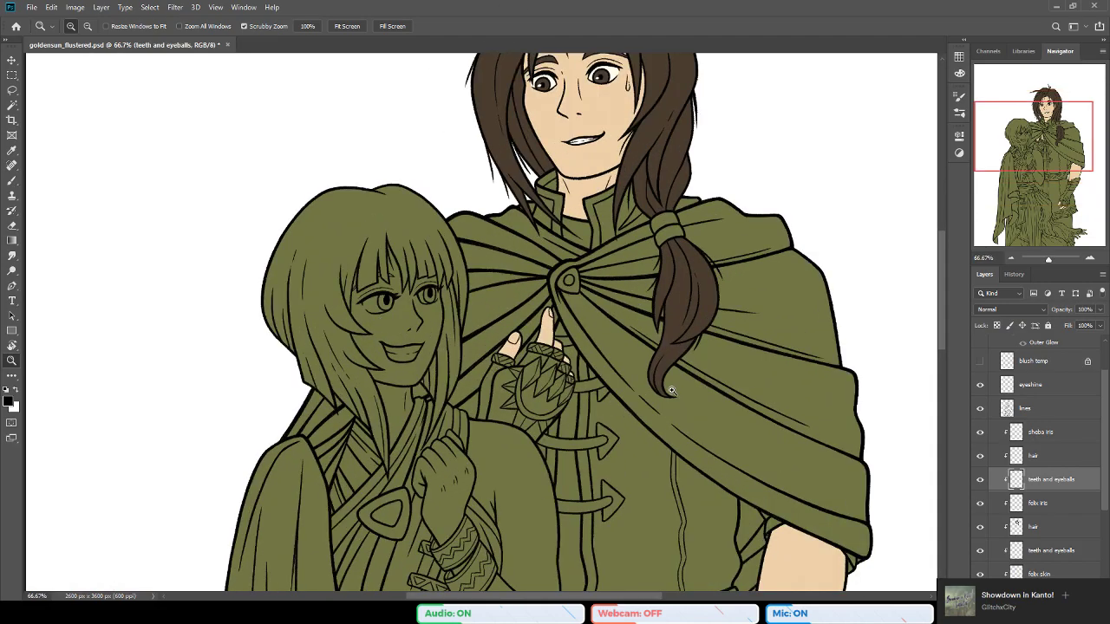
left_click(1041, 432)
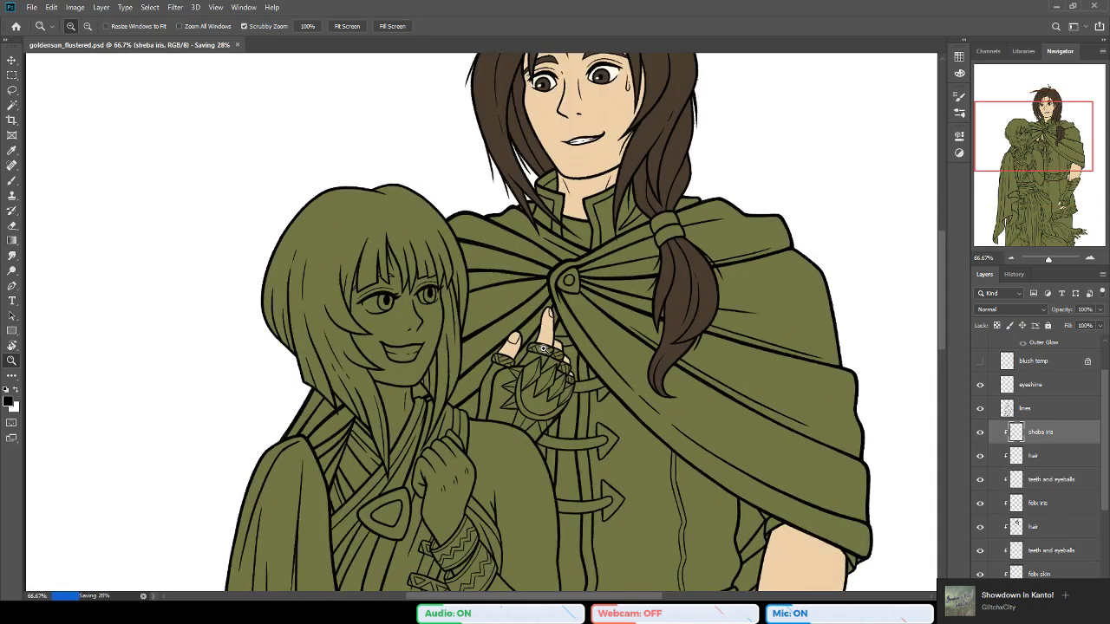
scroll(555, 343, "up", 4)
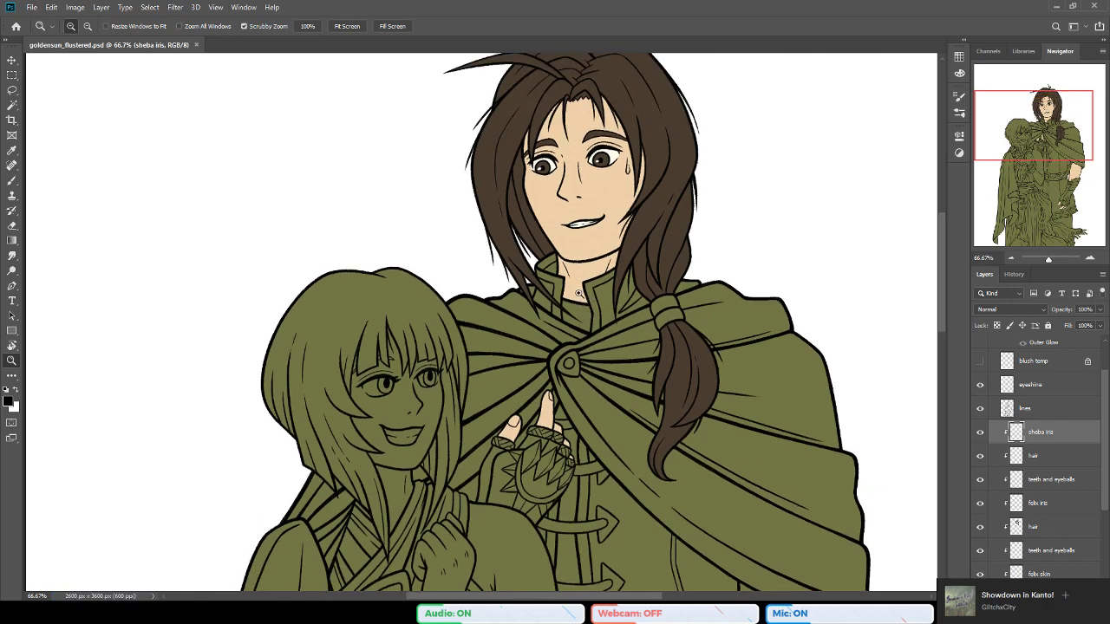
scroll(425, 288, "down", 1)
key("b")
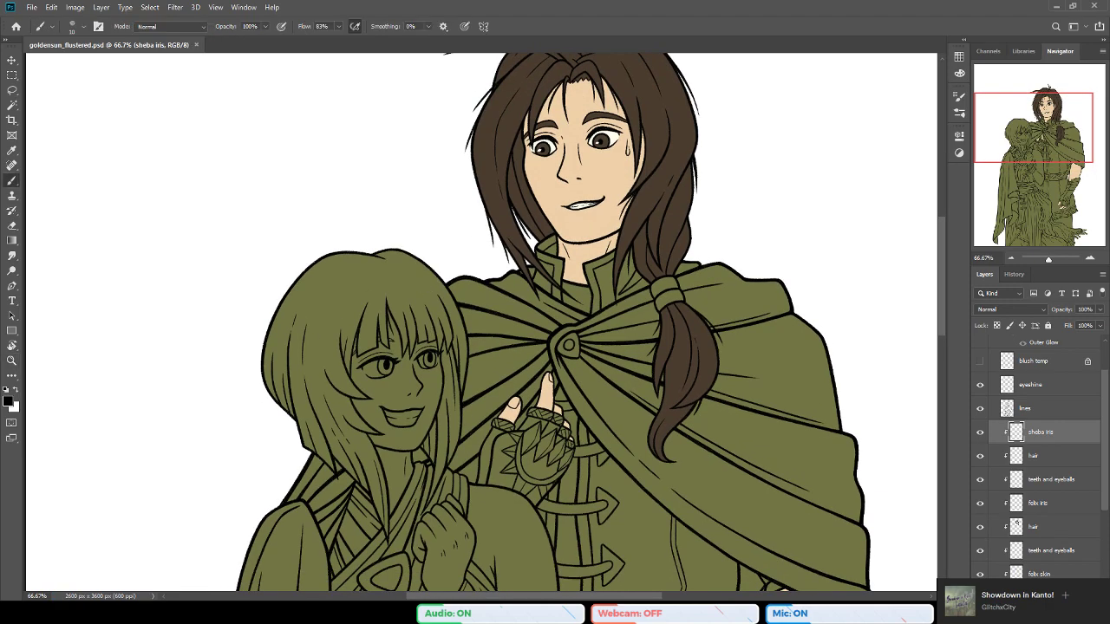
Step: Sample a bright yellow from the reference image and make the coat trim layer active in goldensun_flustered.psd
key("ctrl+Tab")
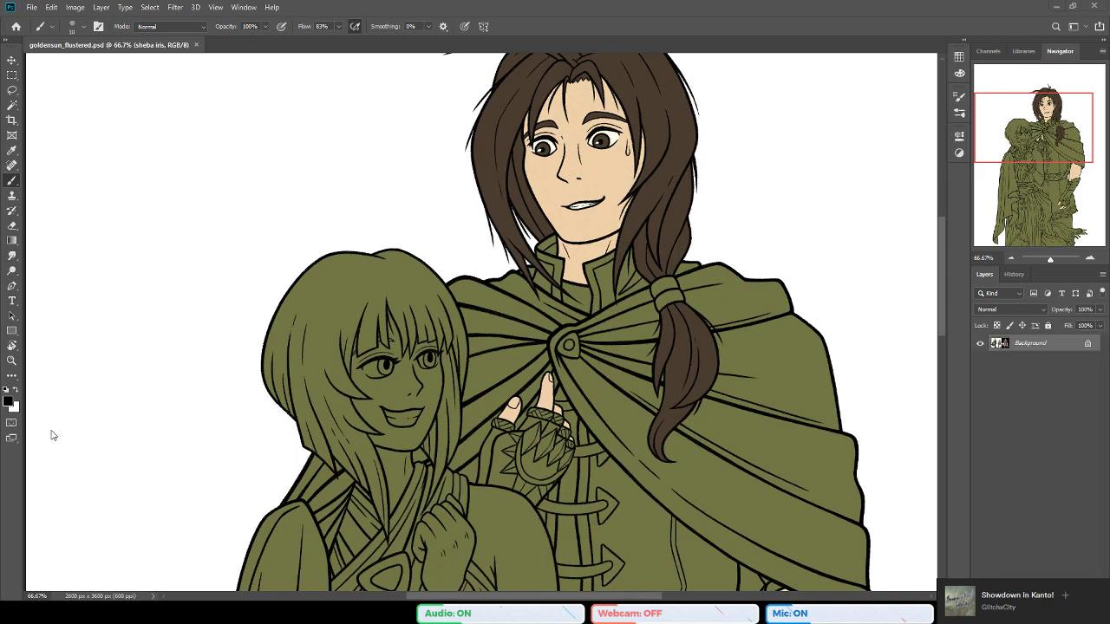
left_click(387, 197)
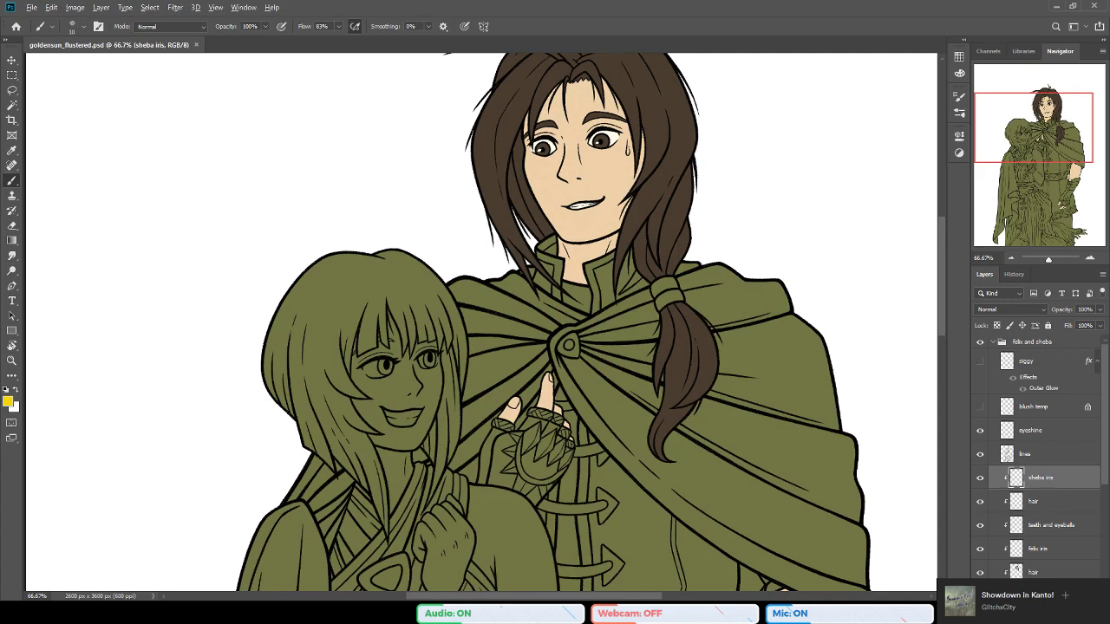
scroll(681, 311, "up", 1)
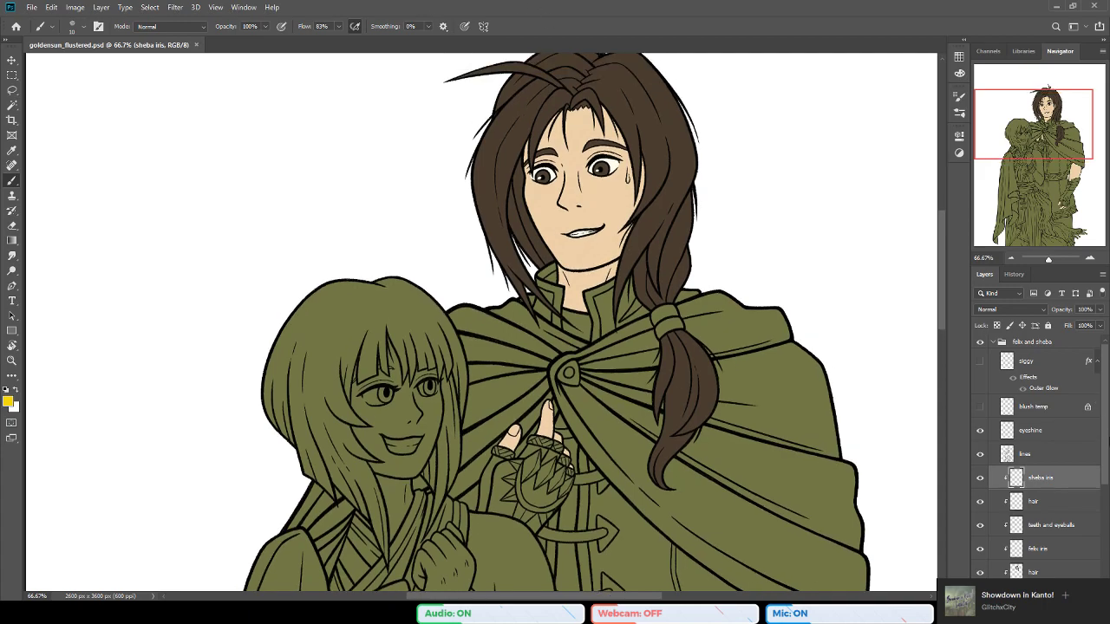
scroll(1063, 486, "down", 3)
left_click(1060, 508)
left_click(1053, 560)
left_click(1052, 578)
left_click(1066, 594)
scroll(1051, 533, "down", 1)
scroll(1051, 530, "down", 1)
left_click(1046, 486)
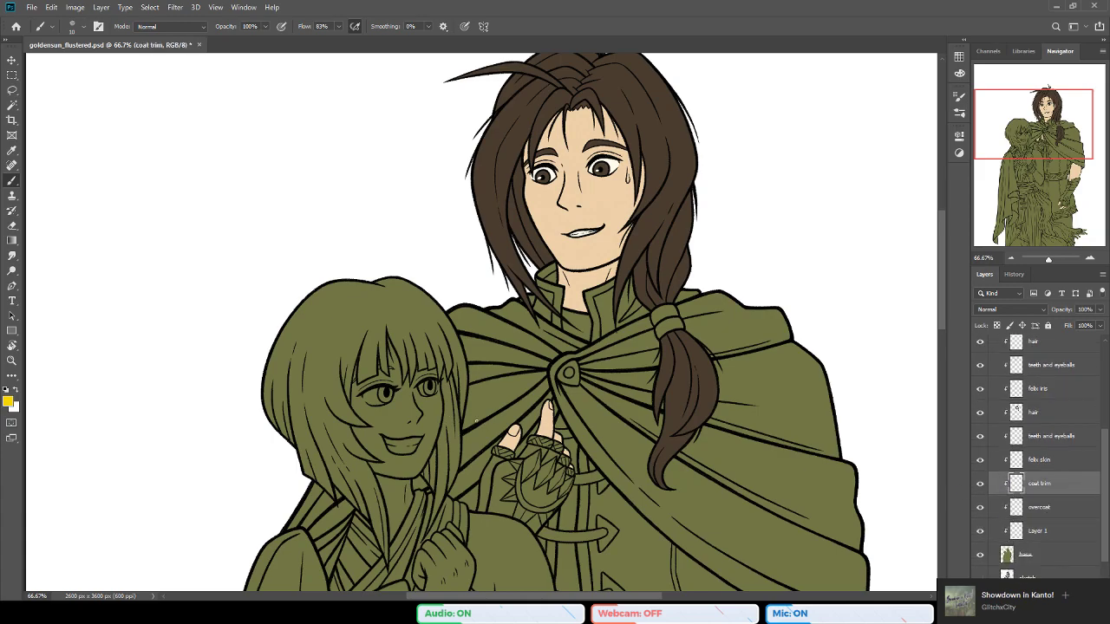
Step: Change the foreground colour to a deeper golden yellow for the coat trim and ready the Brush tool
left_click(12, 359)
left_click(608, 423)
scroll(608, 422, "down", 1)
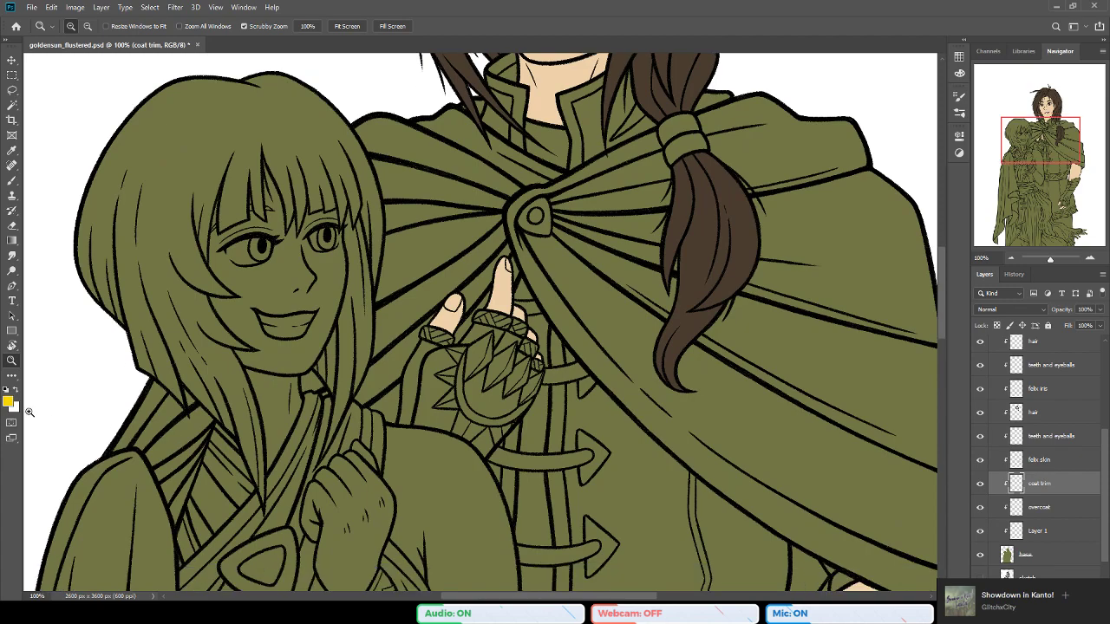
key("i")
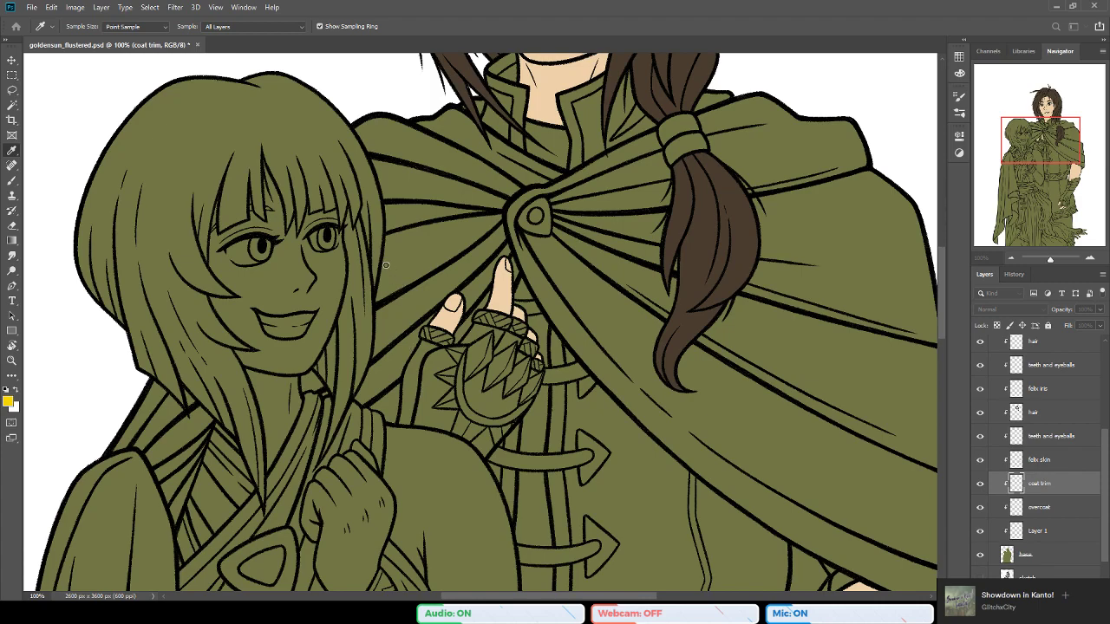
key("z")
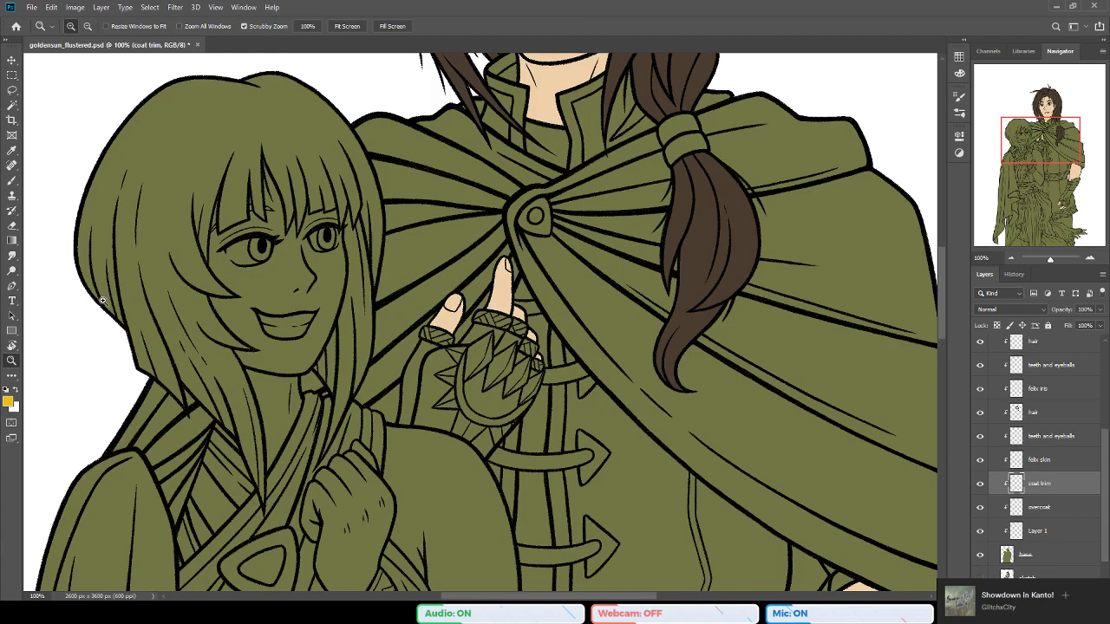
left_click(495, 253)
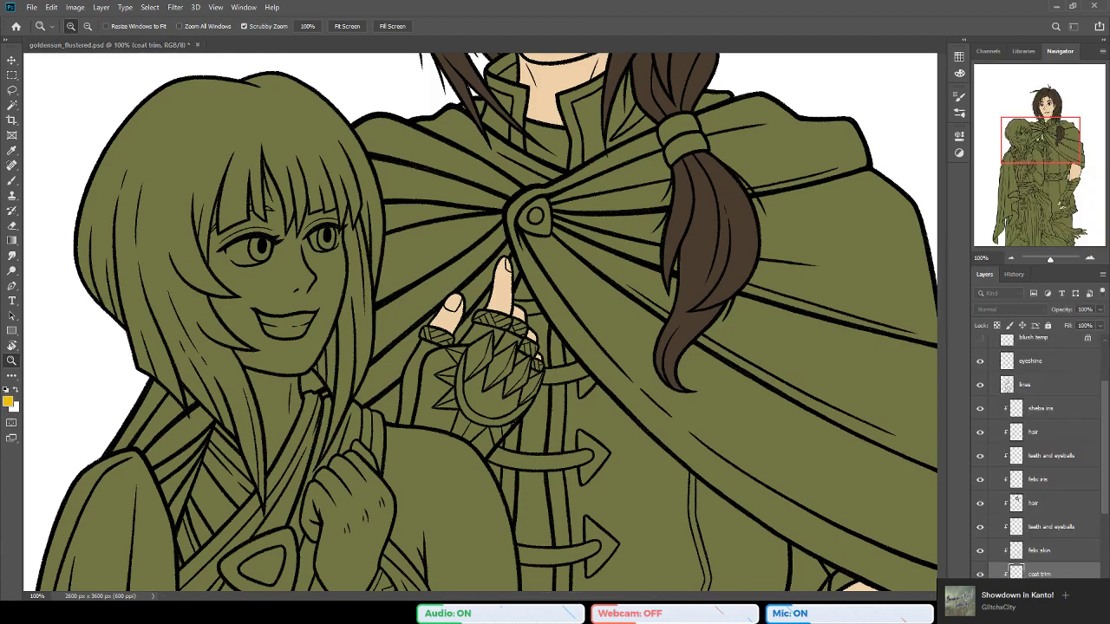
left_click(467, 216)
left_click(468, 248, "alt")
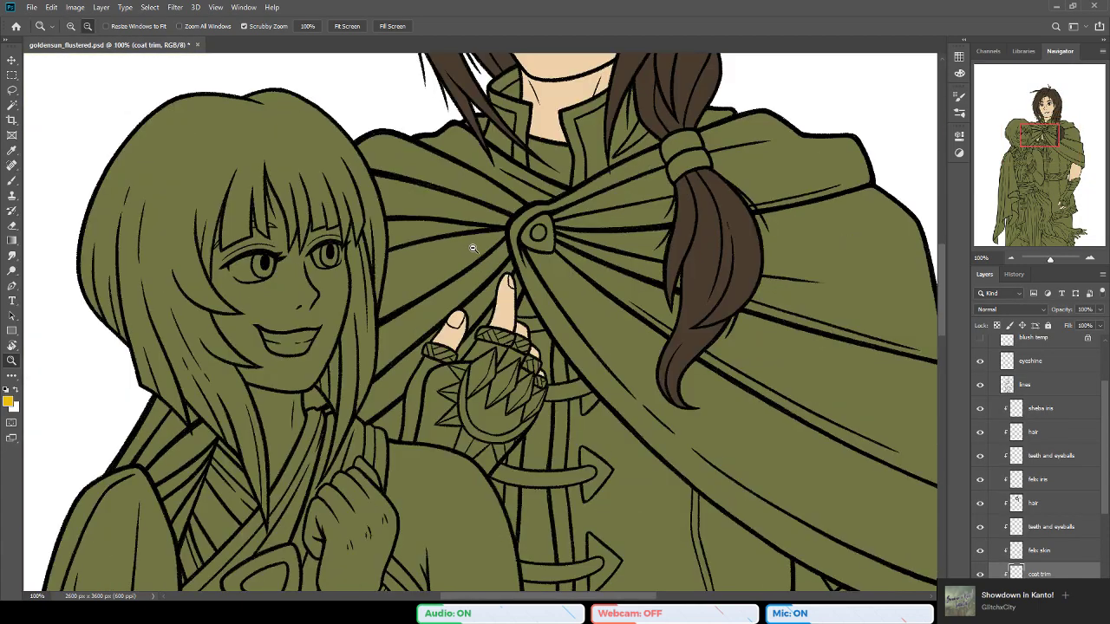
key("b")
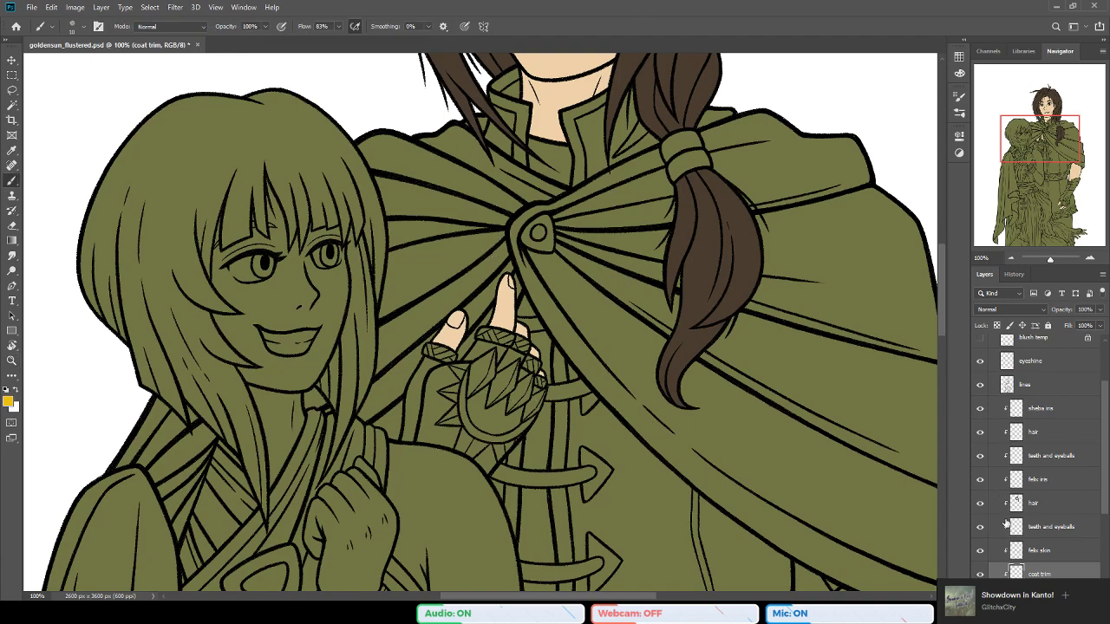
Step: Ready the Magic Wand on the lines layer and enlarge the layer list to show more layers
scroll(1006, 524, "down", 3)
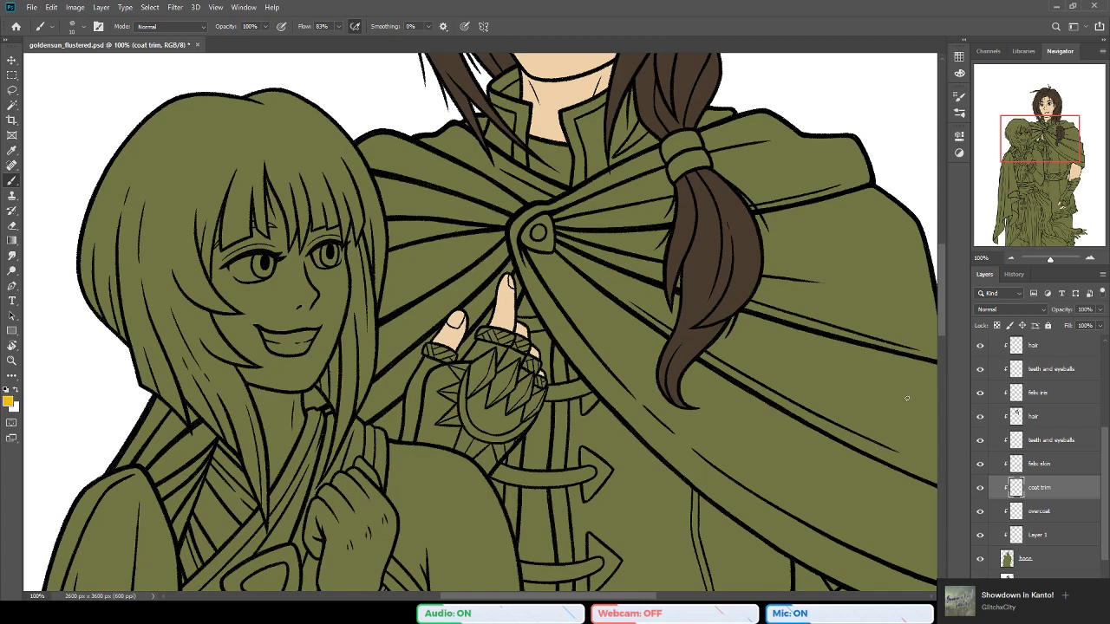
left_click(12, 105)
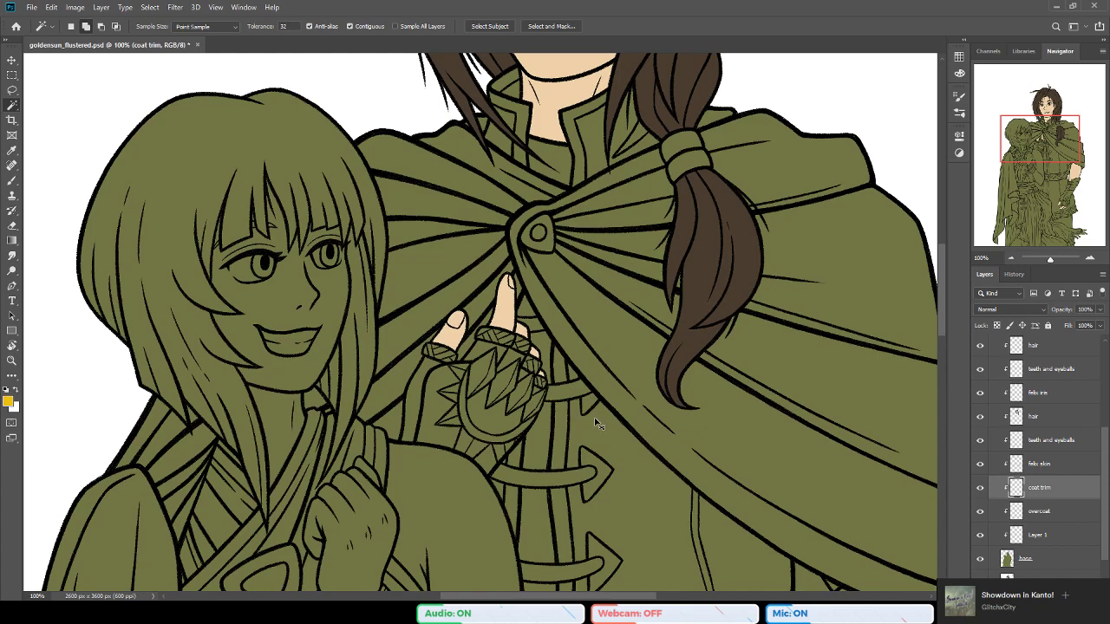
scroll(1049, 408, "up", 4)
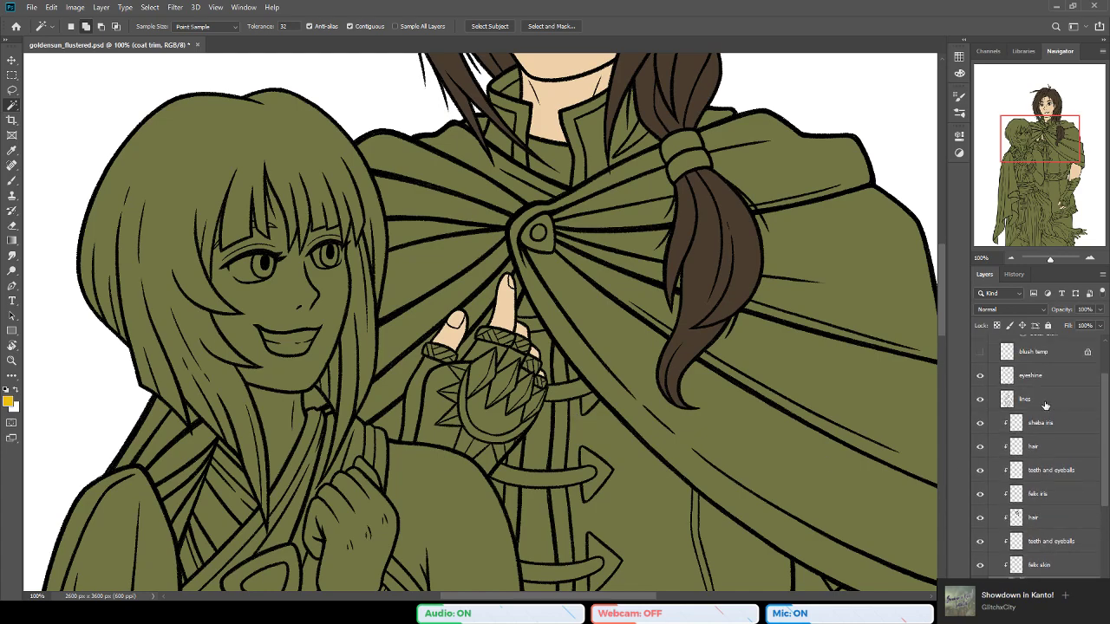
left_click(1045, 405)
left_click_drag(1067, 269, 1068, 191)
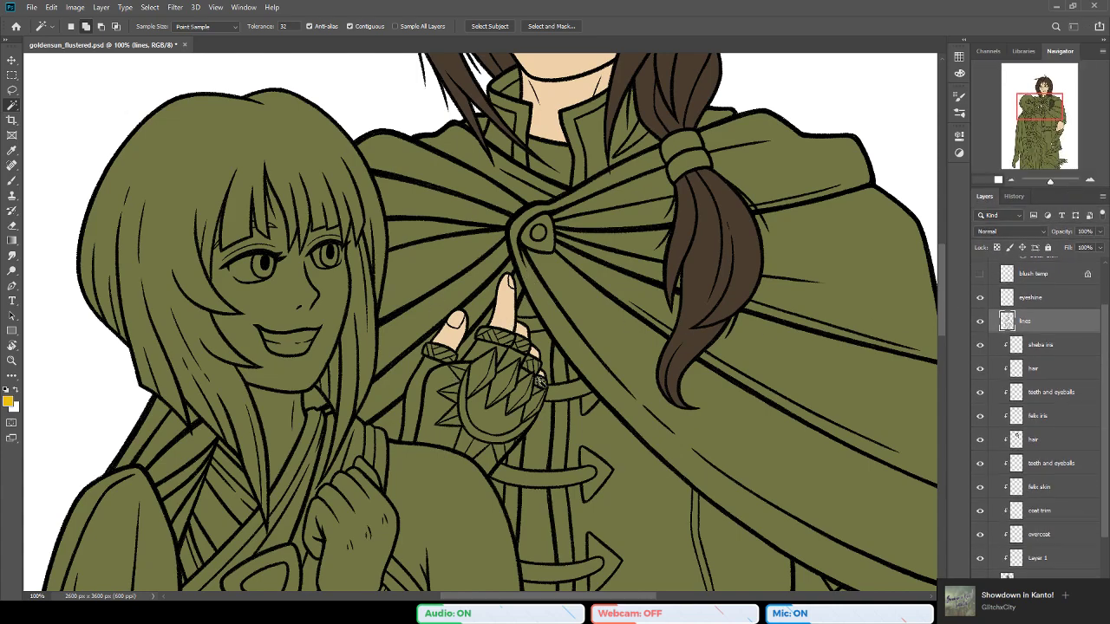
Step: Select the vertical trim strips along the front opening of Felix's coat, between and below the toggles
scroll(555, 364, "down", 3)
left_click(562, 343, "shift")
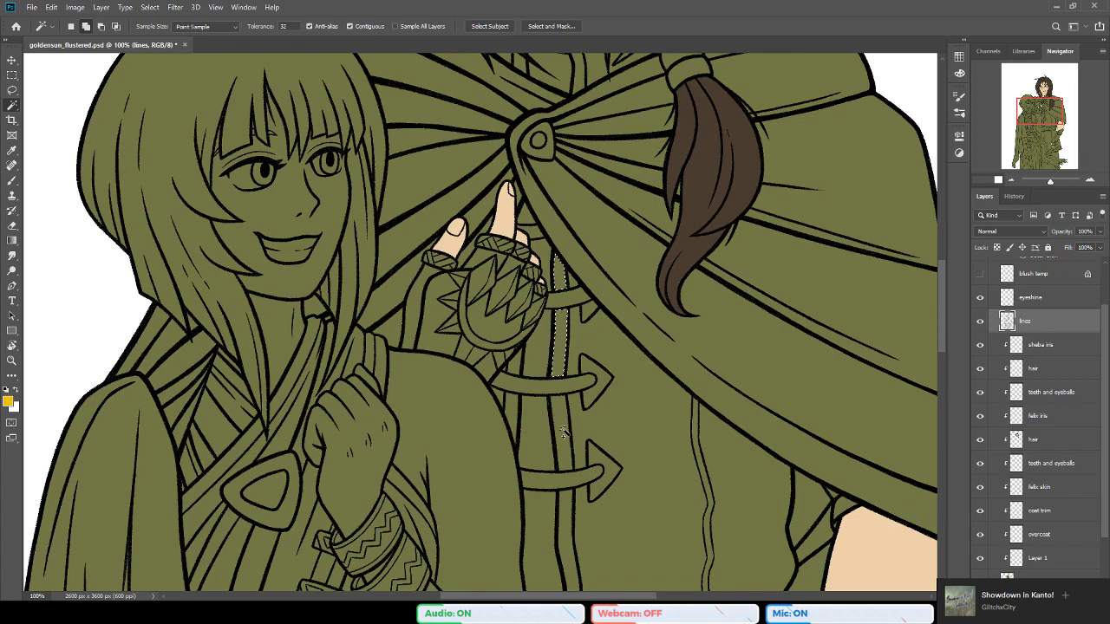
left_click(563, 460, "shift")
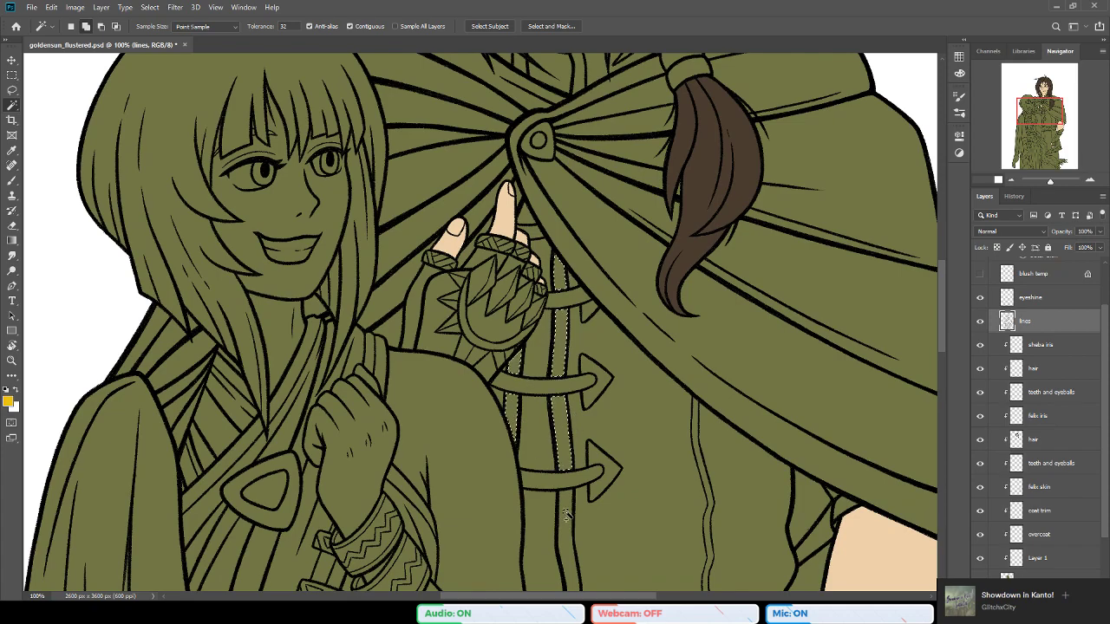
left_click_drag(946, 302, 944, 352)
left_click(567, 478)
left_click(509, 515)
Step: Add the upper and lower border bands of the coat's patterned hem to the trim selection
left_click_drag(945, 365, 943, 457)
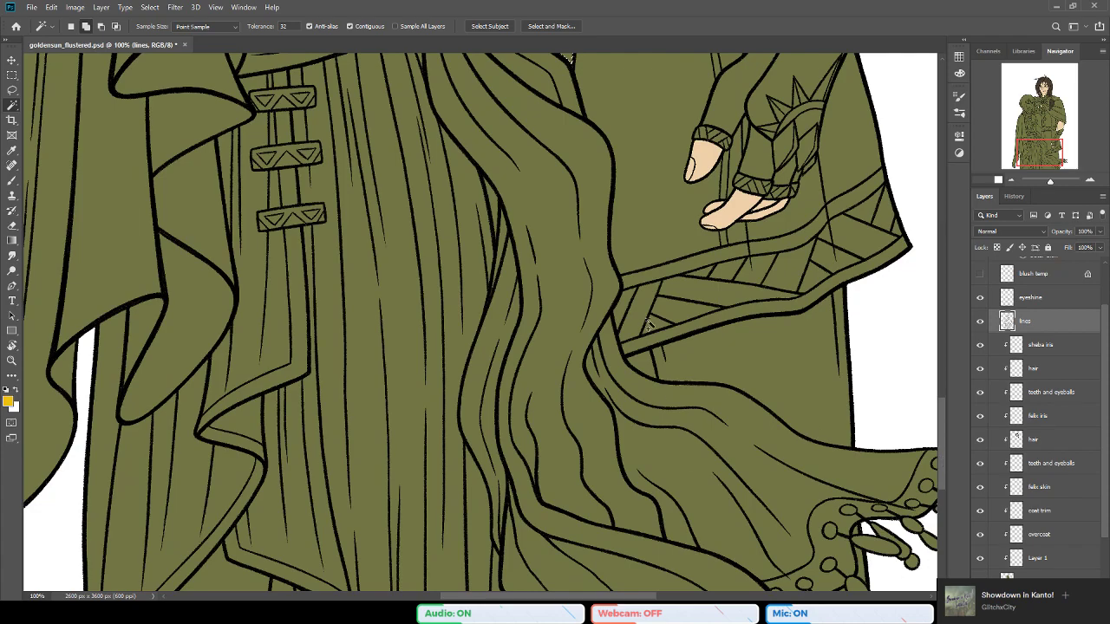
left_click(674, 267)
left_click(843, 208)
left_click(817, 294)
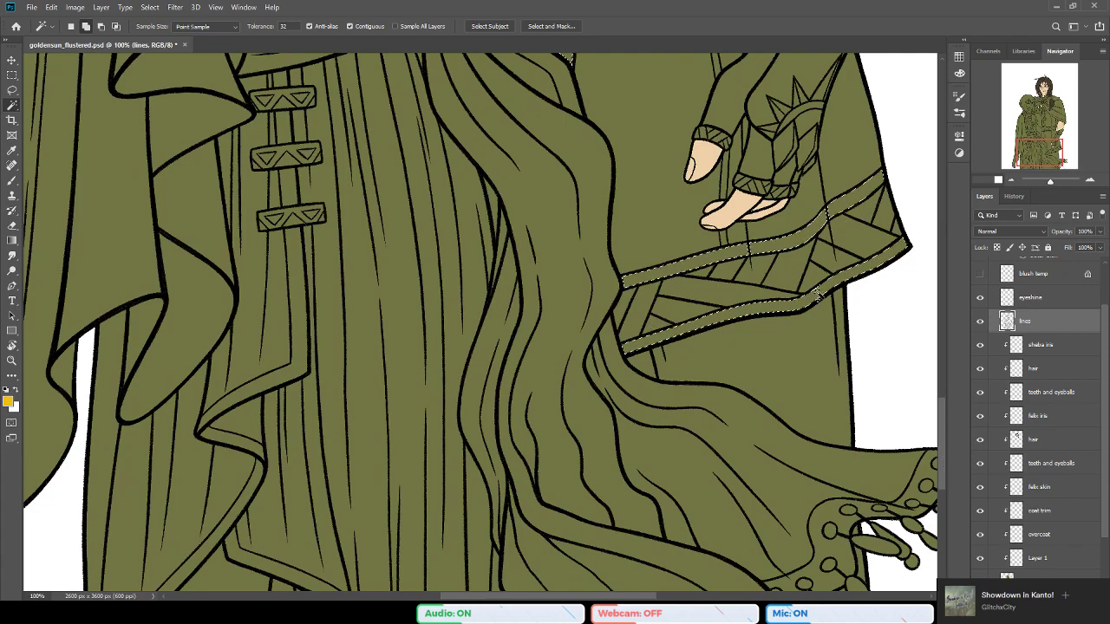
left_click(1050, 135)
mouse_move(1049, 135)
left_mouse_down()
mouse_move(1046, 157)
mouse_move(1045, 132)
left_mouse_up()
mouse_move(1045, 130)
left_mouse_down()
mouse_move(1046, 105)
mouse_move(1033, 174)
mouse_move(1050, 162)
mouse_move(1044, 132)
left_mouse_up()
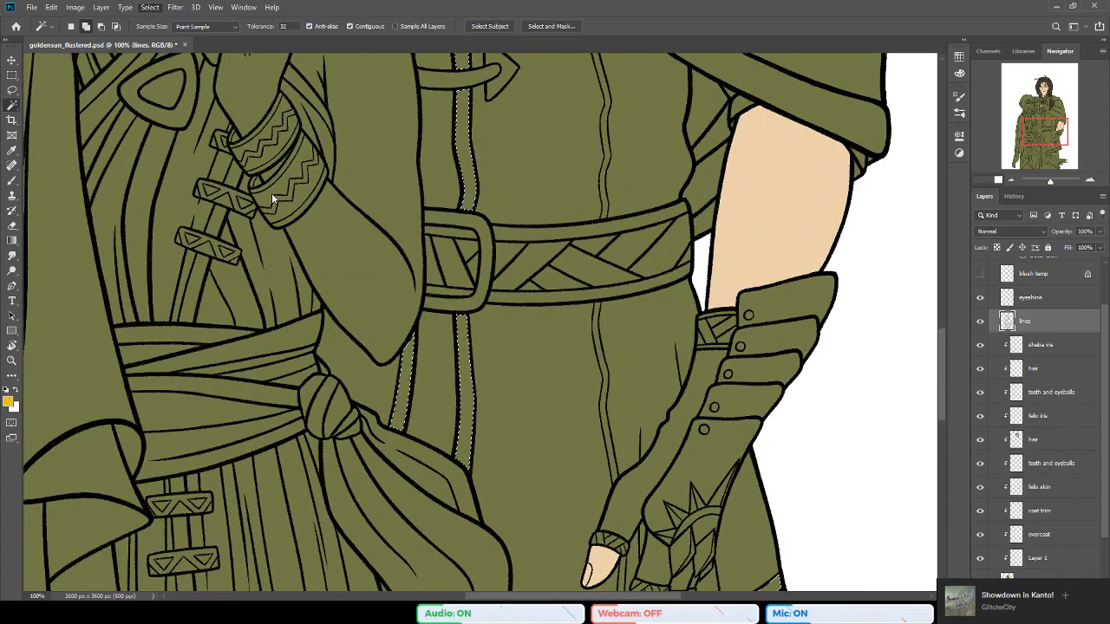
Step: Fill the selected front strips and hem bands with golden yellow on the coat trim layer
left_click(13, 242)
key("shift+g")
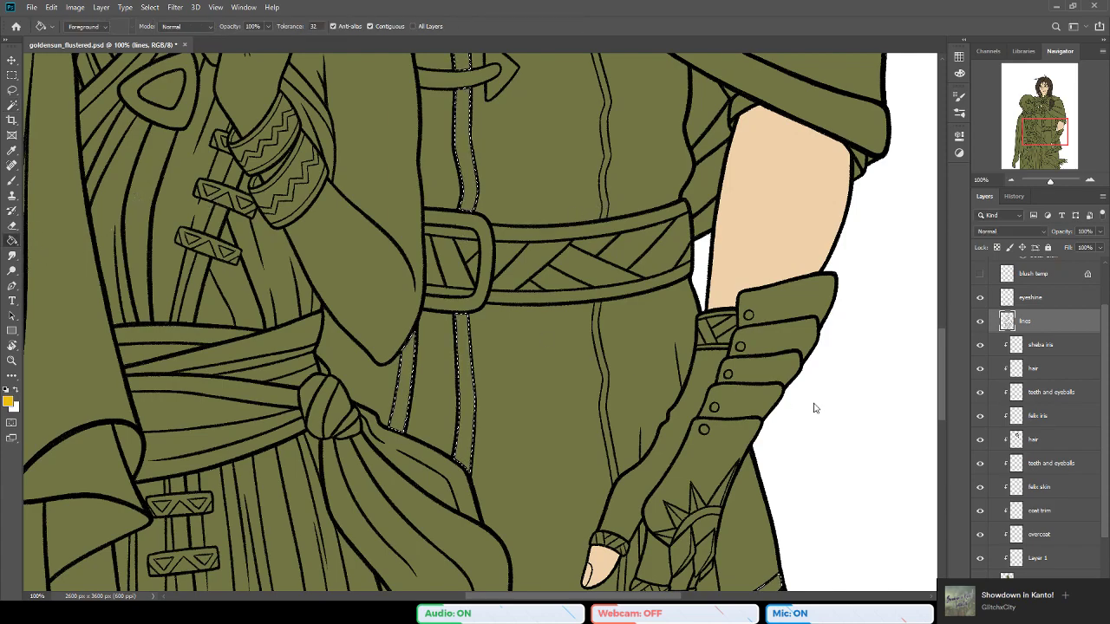
left_click(471, 354, "ctrl")
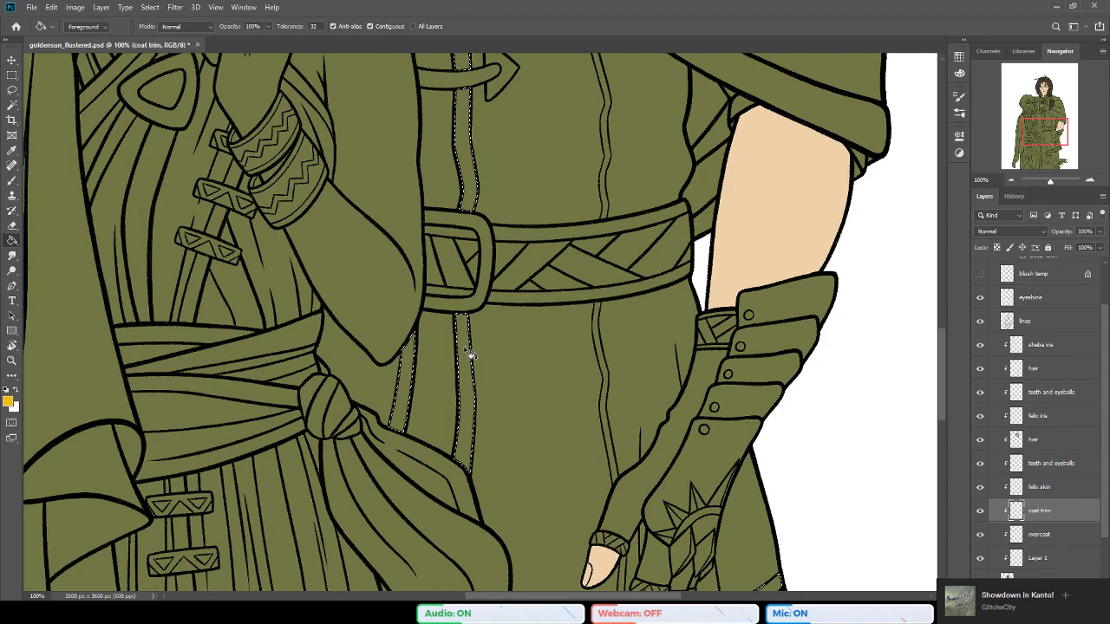
key("alt+BackSpace")
Step: Sample a dark green from the reference image as the background colour and restore golden yellow as the foreground colour
key("b")
key("ctrl+Tab")
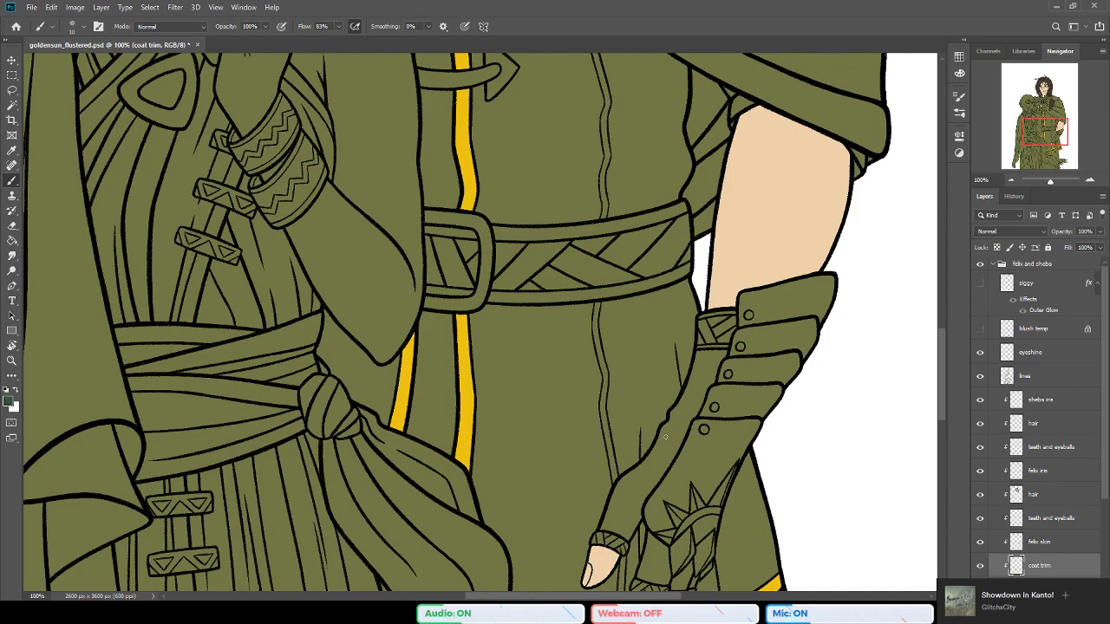
left_click(11, 104)
scroll(664, 329, "up", 3)
left_click_drag(952, 329, 952, 244)
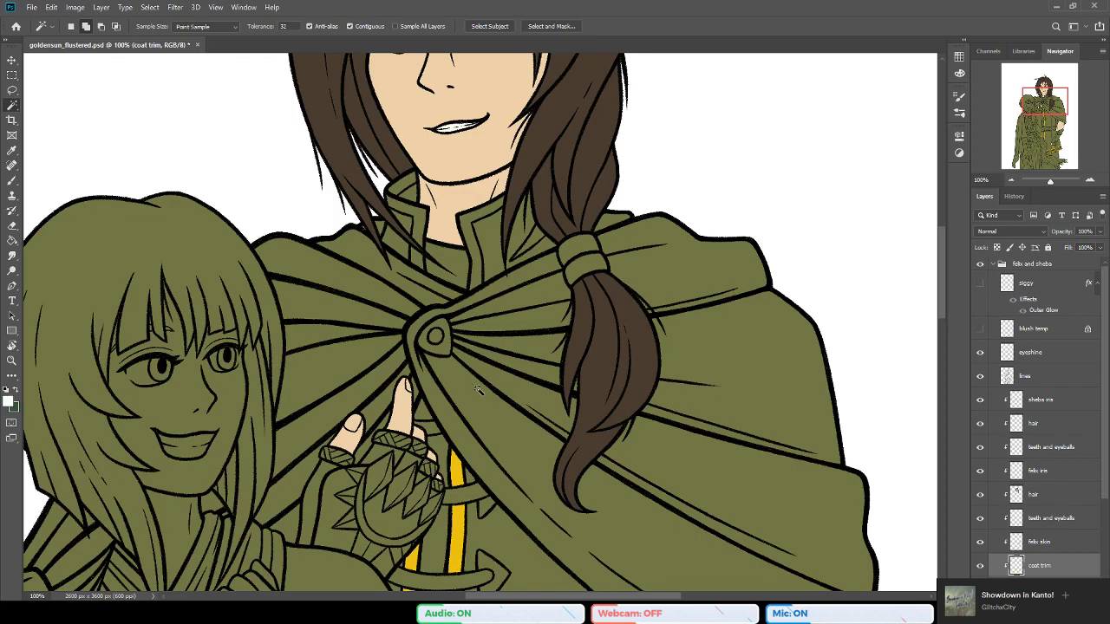
key("b")
key("w")
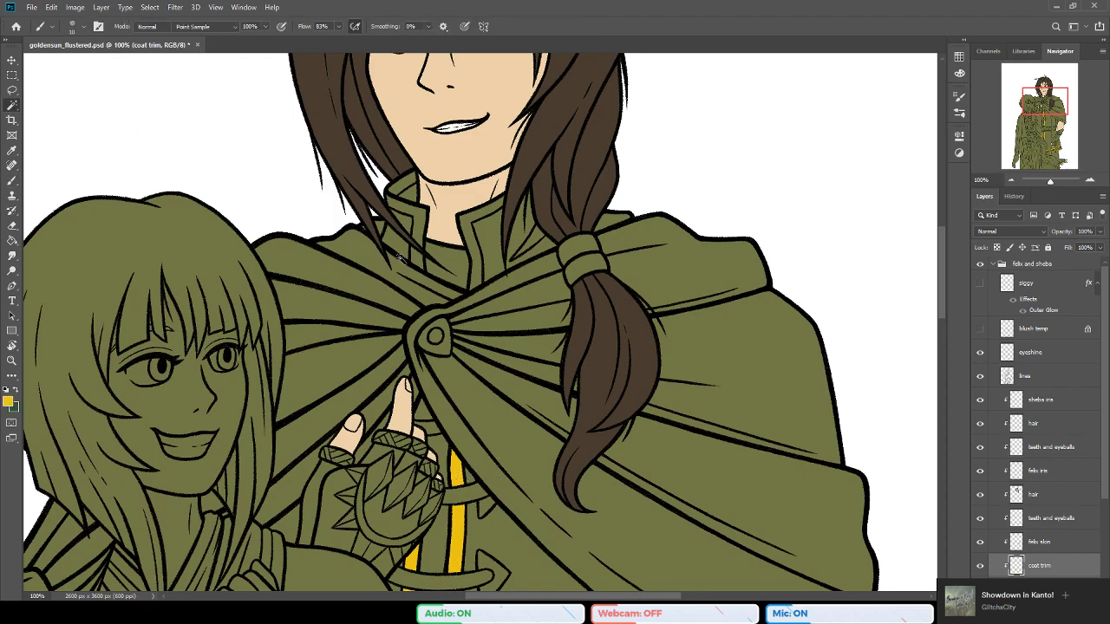
Step: Select the edging strips on both sides of Felix's collar from the lines layer and fill them golden yellow on coat trim
left_click(474, 219, "ctrl")
left_click(404, 222)
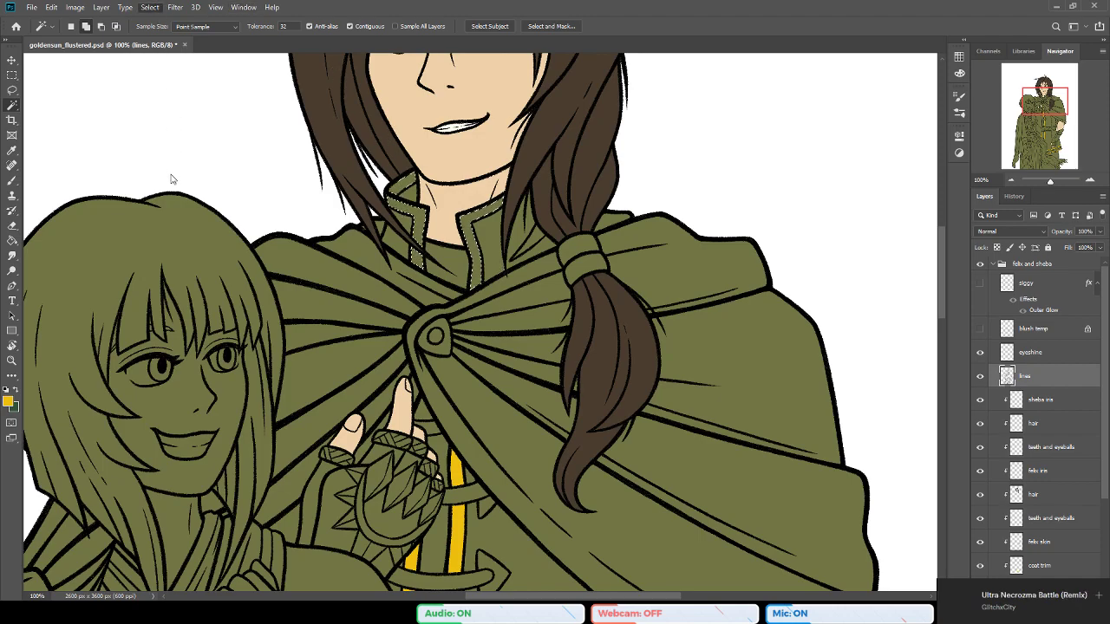
left_click(603, 206)
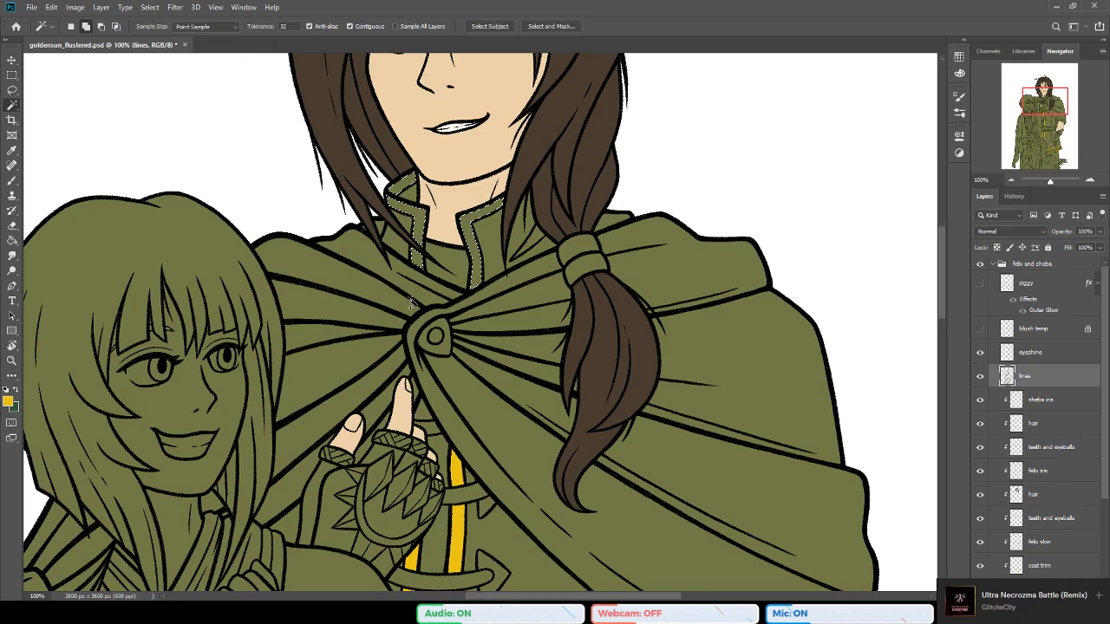
left_click(12, 240)
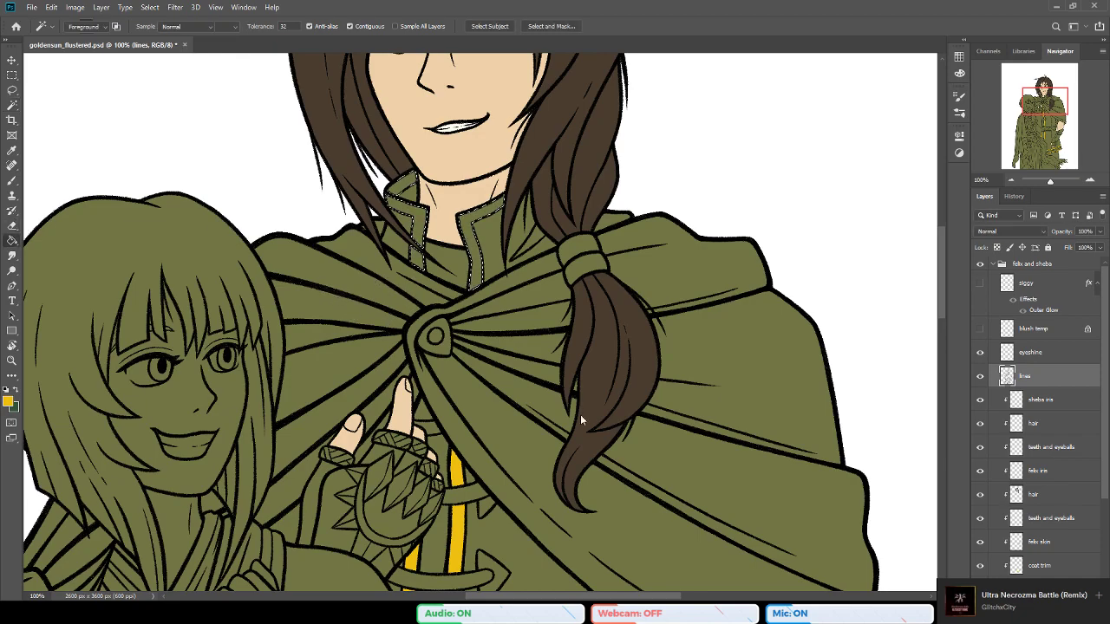
scroll(1034, 383, "down", 2)
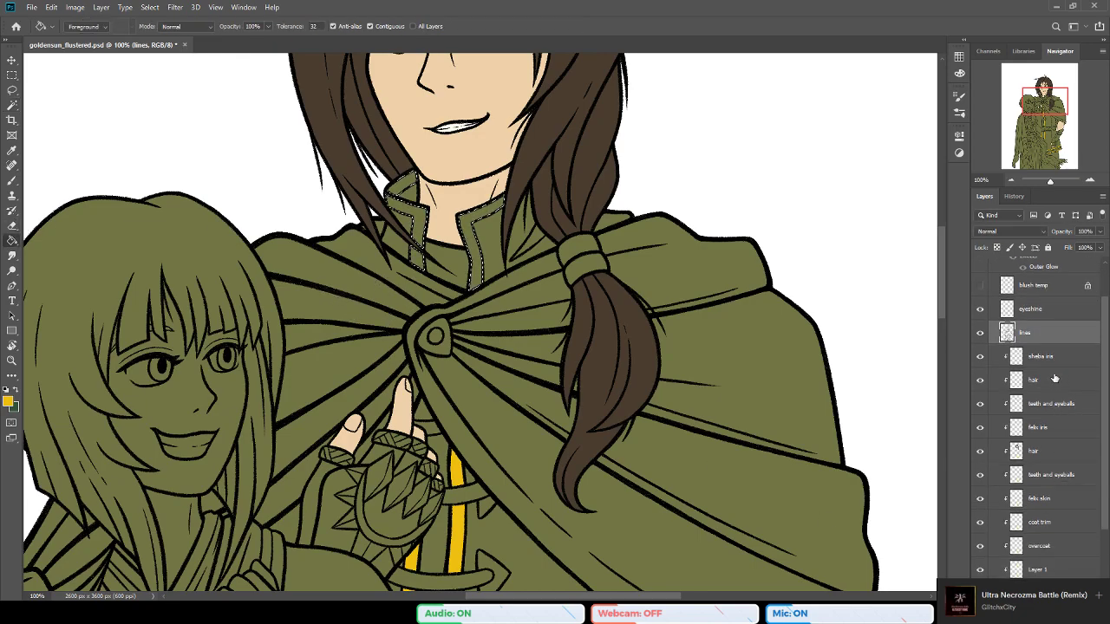
scroll(1065, 459, "down", 1)
left_click(1055, 492)
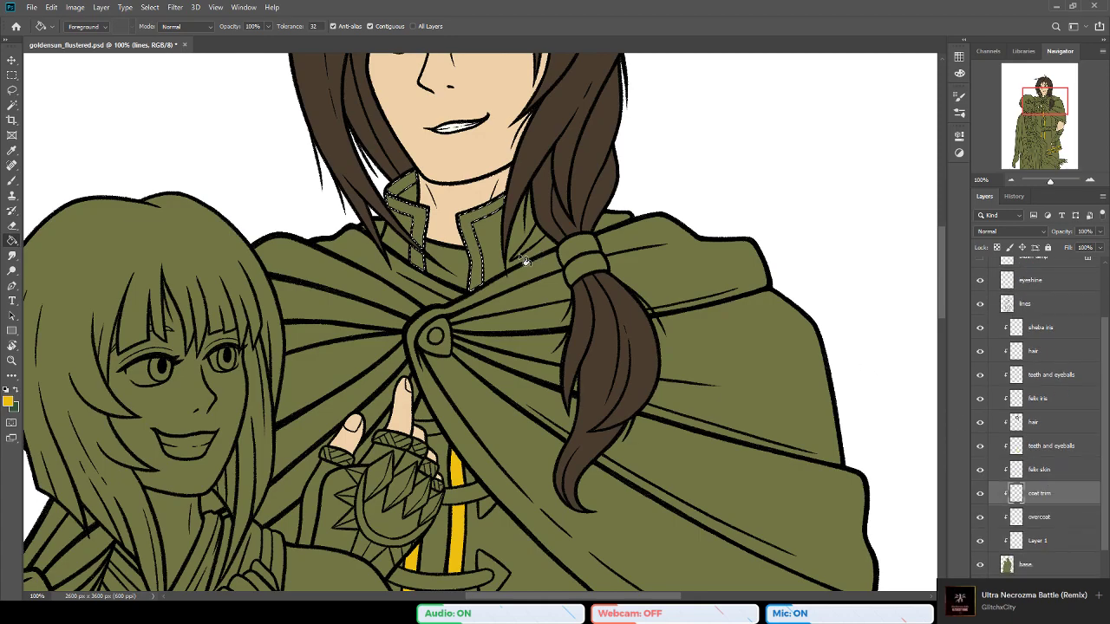
left_click(471, 244)
key("ctrl+d")
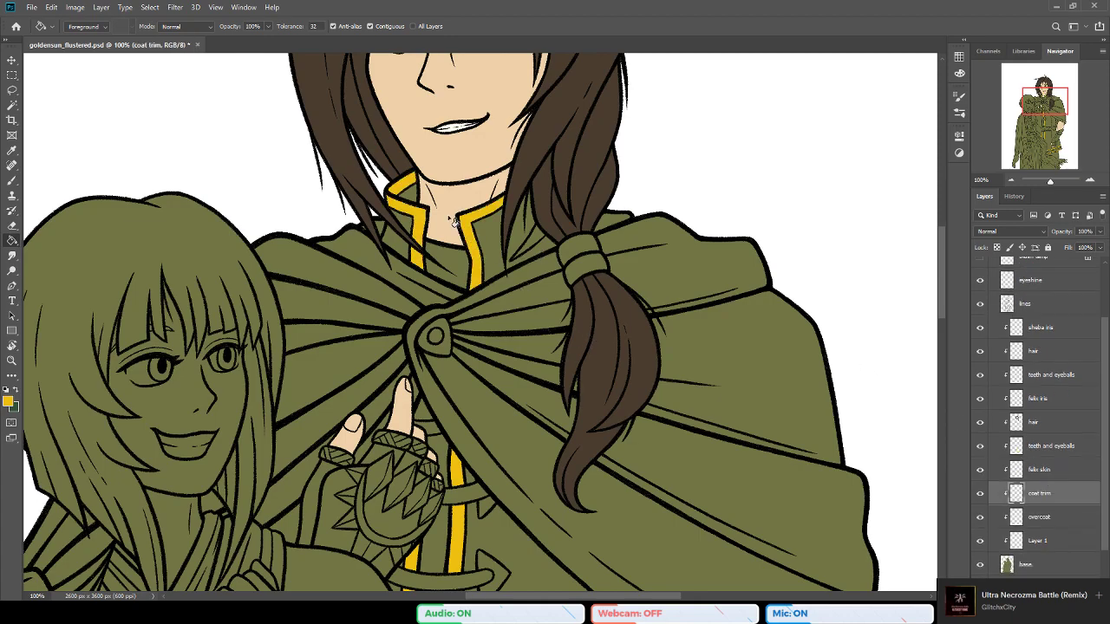
Step: Select the inner collar areas beside the golden edging with the Magic Wand on the lines layer
key("w")
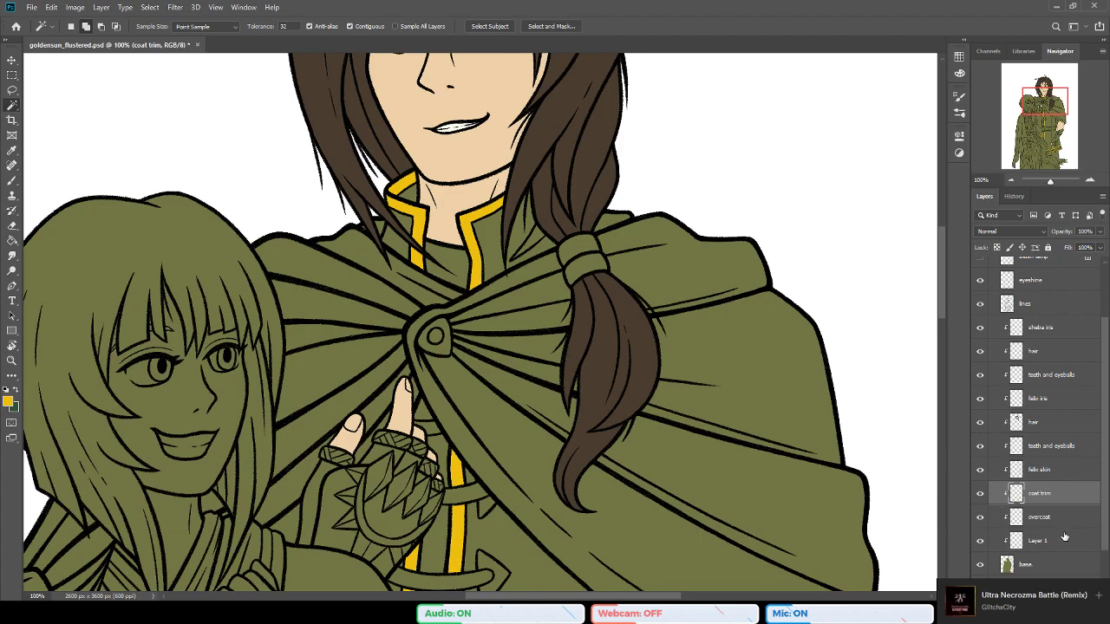
scroll(1031, 347, "up", 1)
left_click(438, 276, "ctrl")
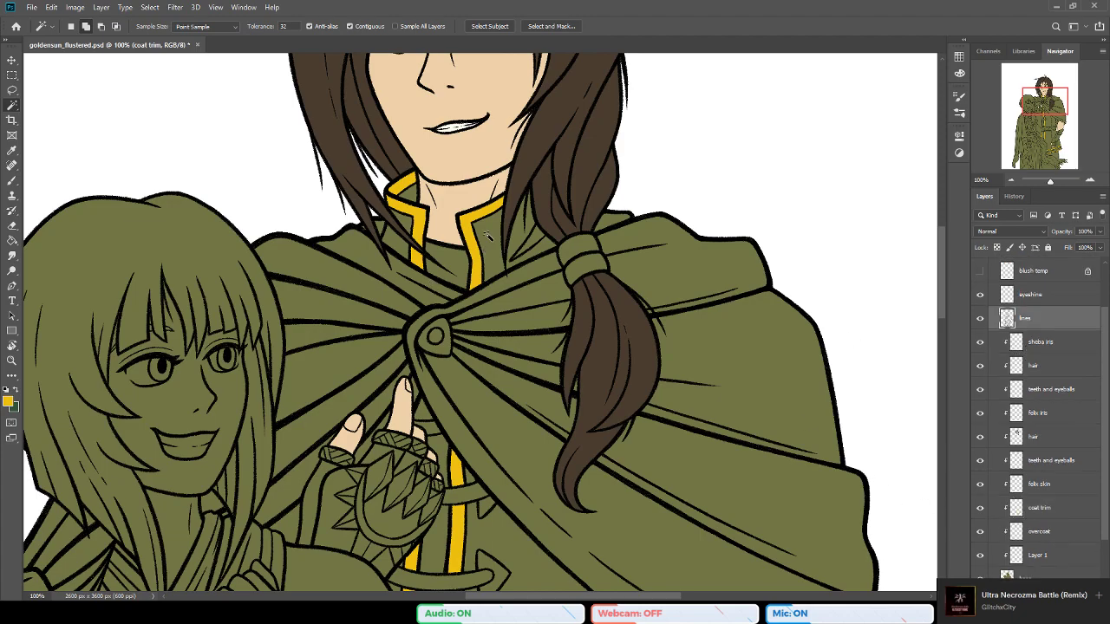
left_click(529, 236)
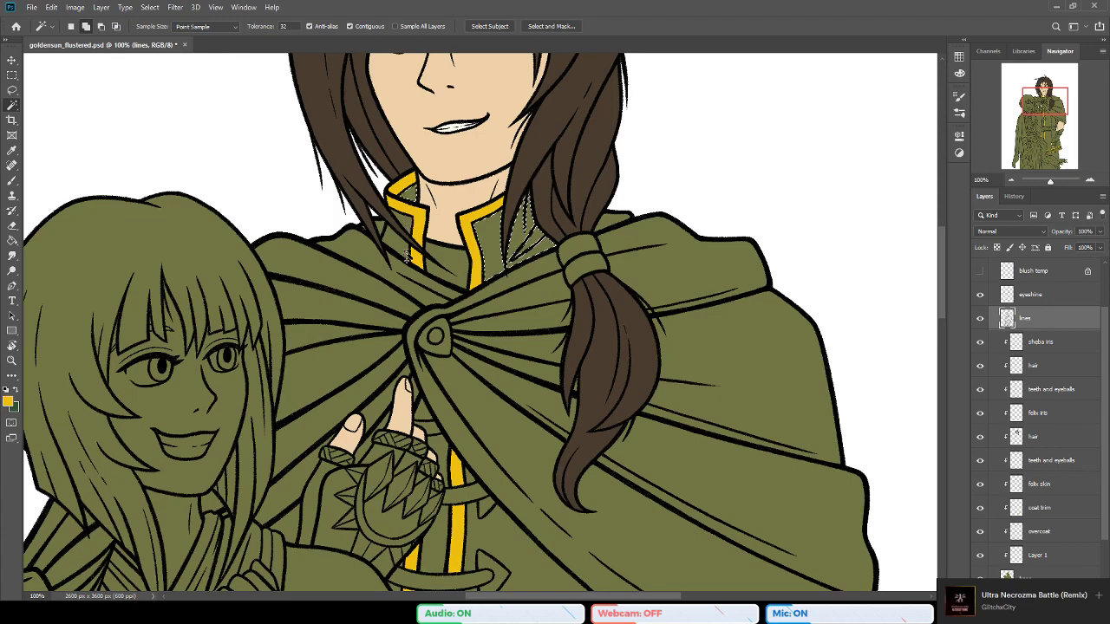
Step: Add the coat's torso panels between the front trim, the cape and the belt to the selection
scroll(433, 347, "down", 5)
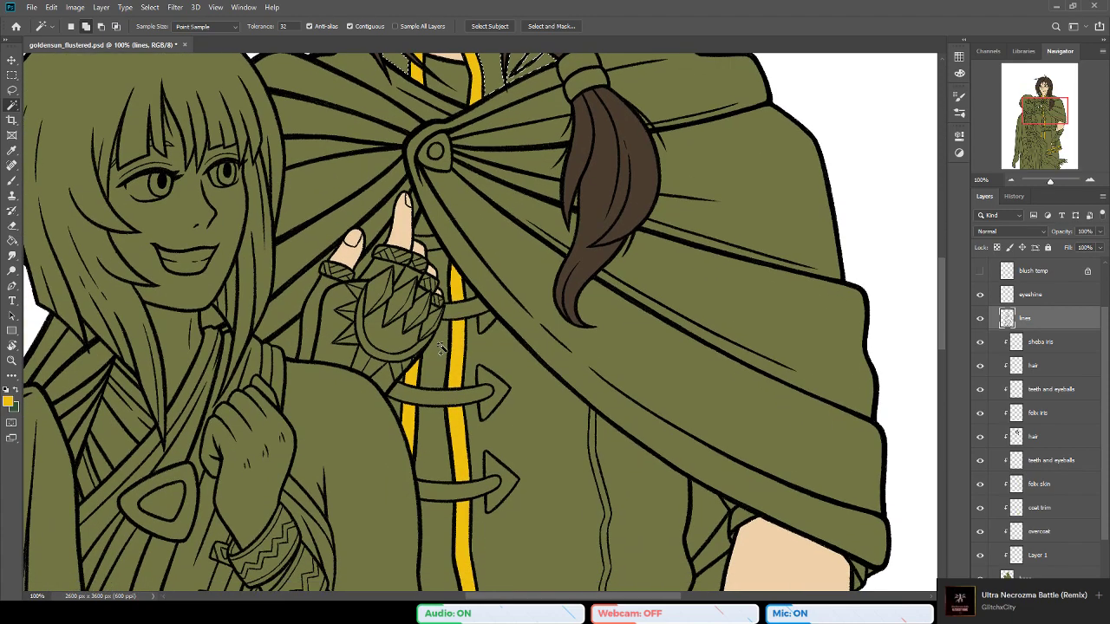
left_click(521, 381)
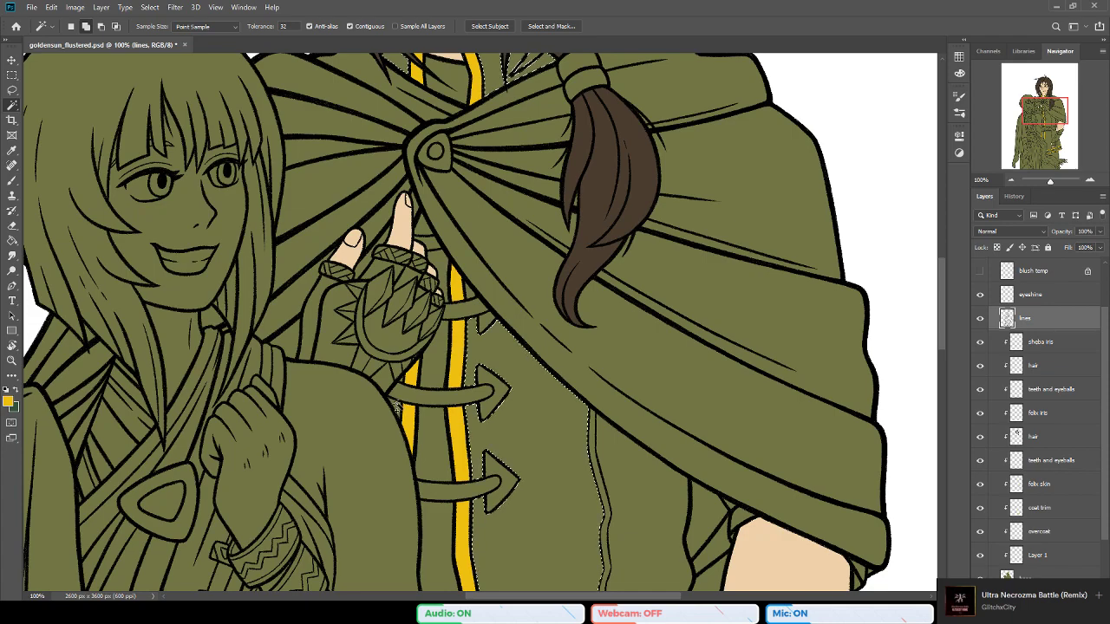
scroll(523, 386, "down", 2)
scroll(523, 385, "down", 2)
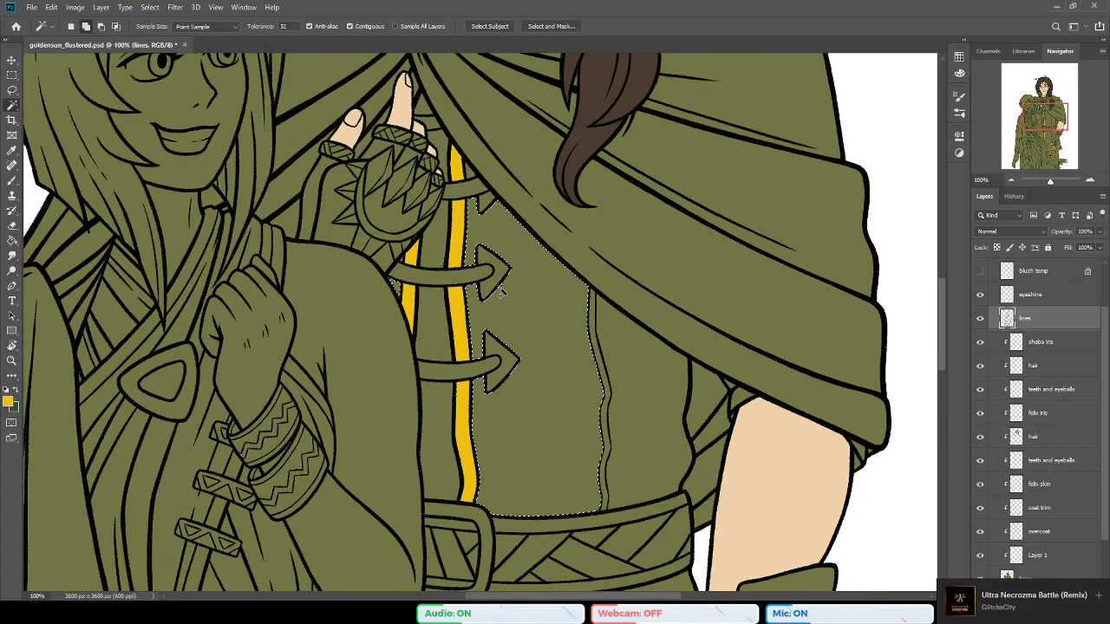
scroll(598, 299, "down", 3)
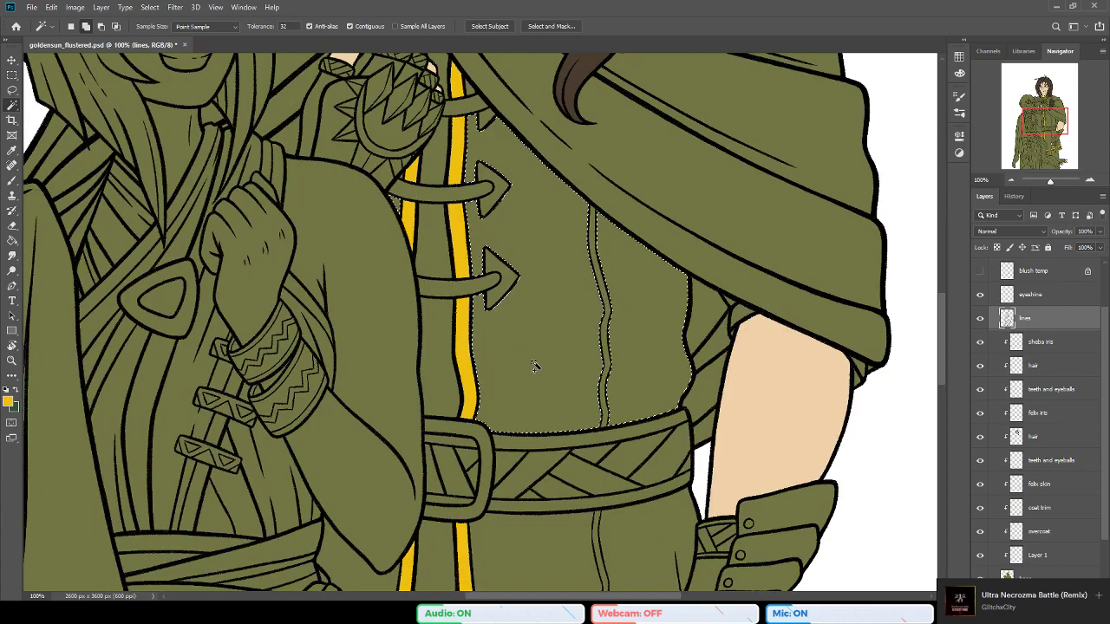
Step: Add the coat's skirt panels below the belt, including the small piece beside Sheba's sash, to the selection
scroll(538, 366, "down", 5)
left_click(602, 388)
scroll(539, 460, "down", 7)
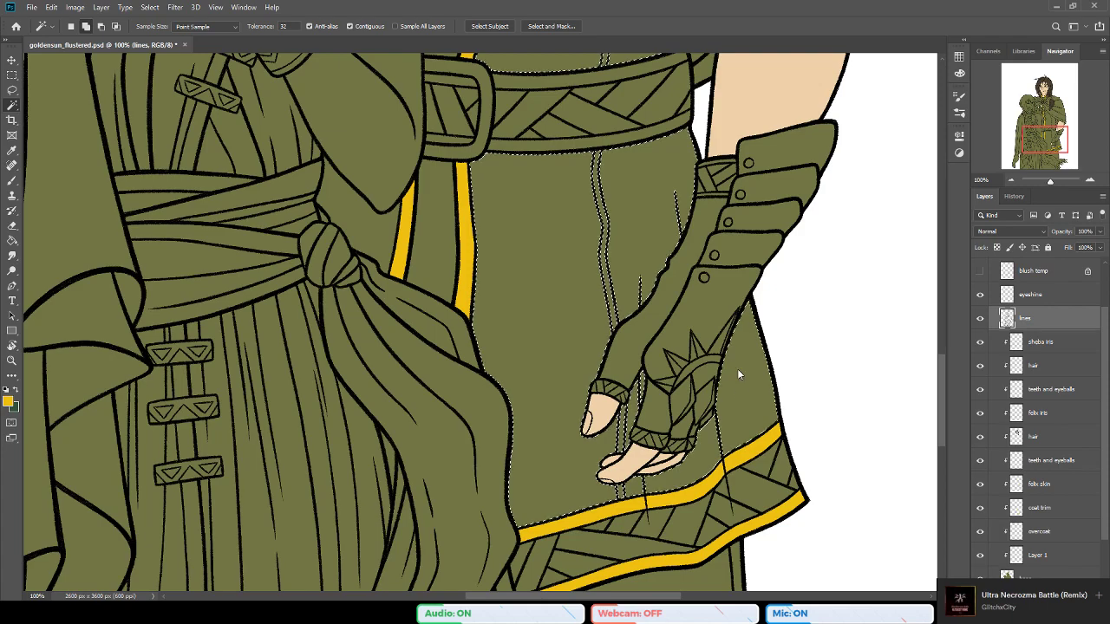
left_click(376, 237)
scroll(402, 286, "down", 2)
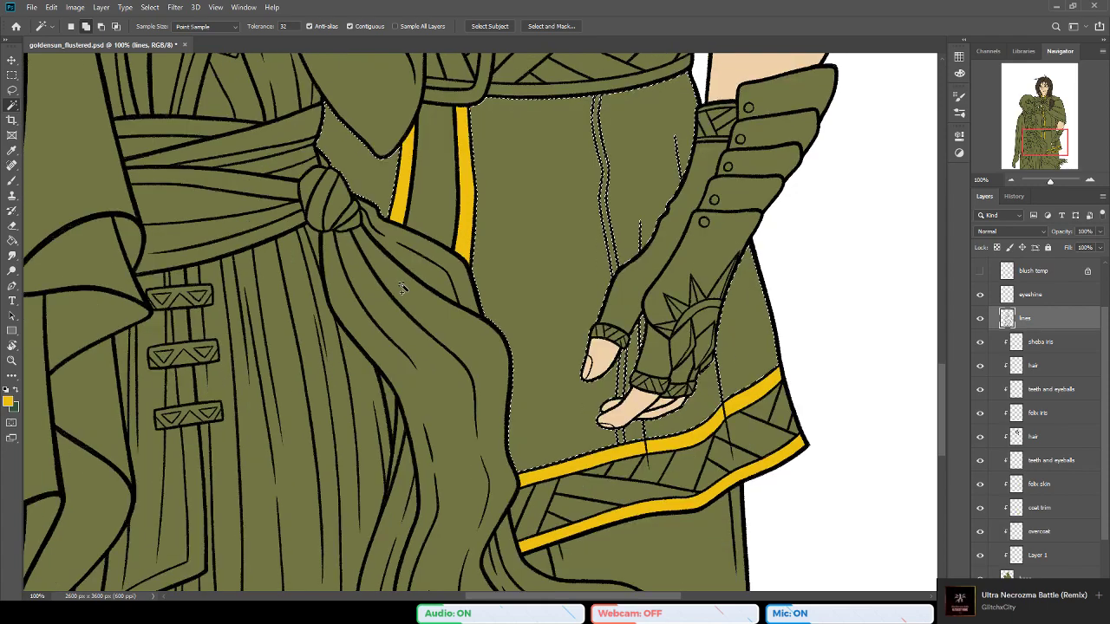
Step: Check the selected coat panels and expand the selection so it covers the thin seam lines between them
scroll(440, 402, "up", 1)
scroll(441, 404, "up", 5)
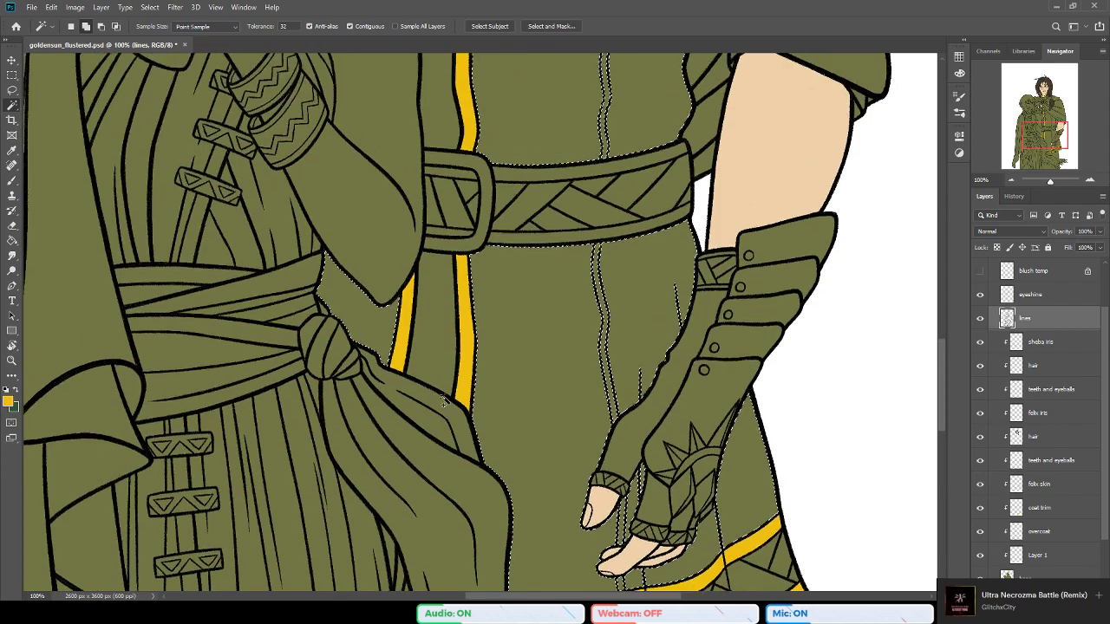
scroll(458, 382, "up", 5)
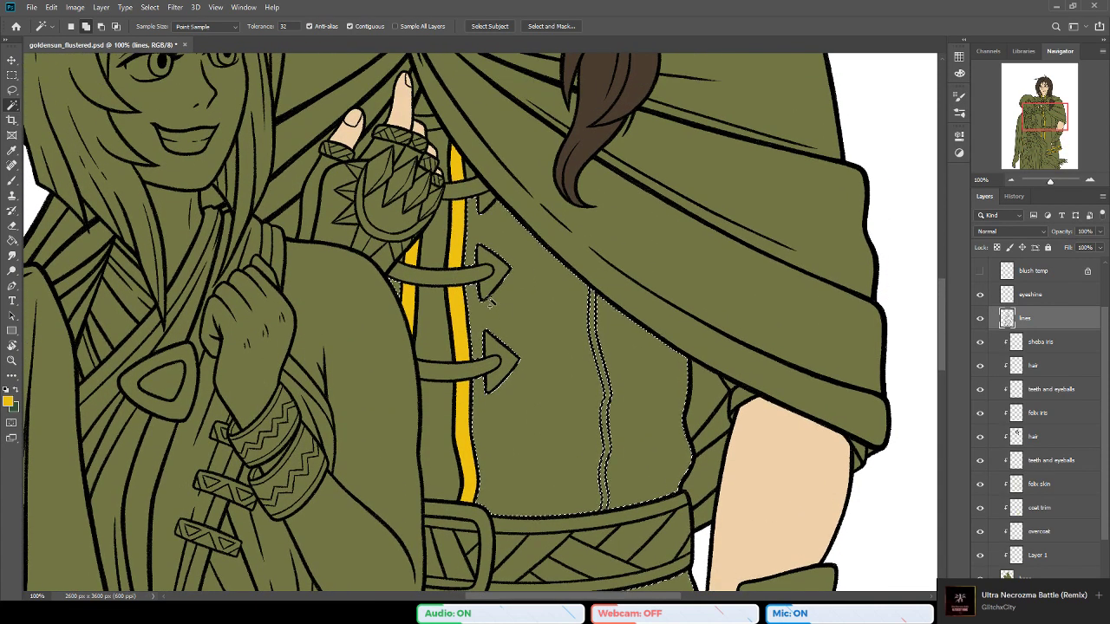
scroll(501, 290, "up", 3)
scroll(509, 284, "down", 2)
scroll(508, 283, "down", 1)
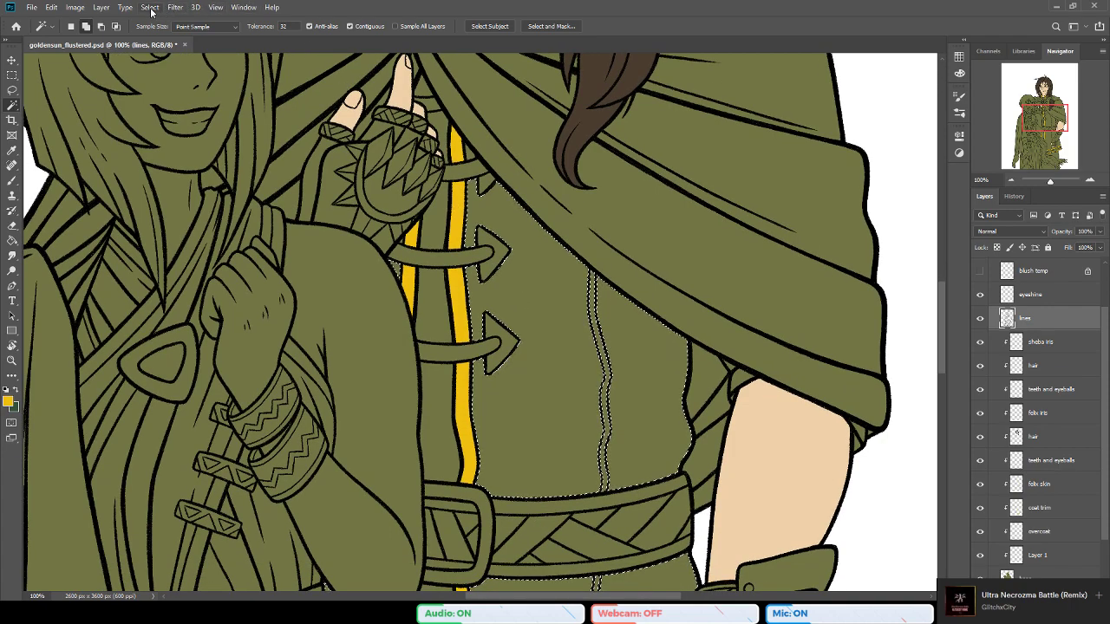
left_click(282, 206)
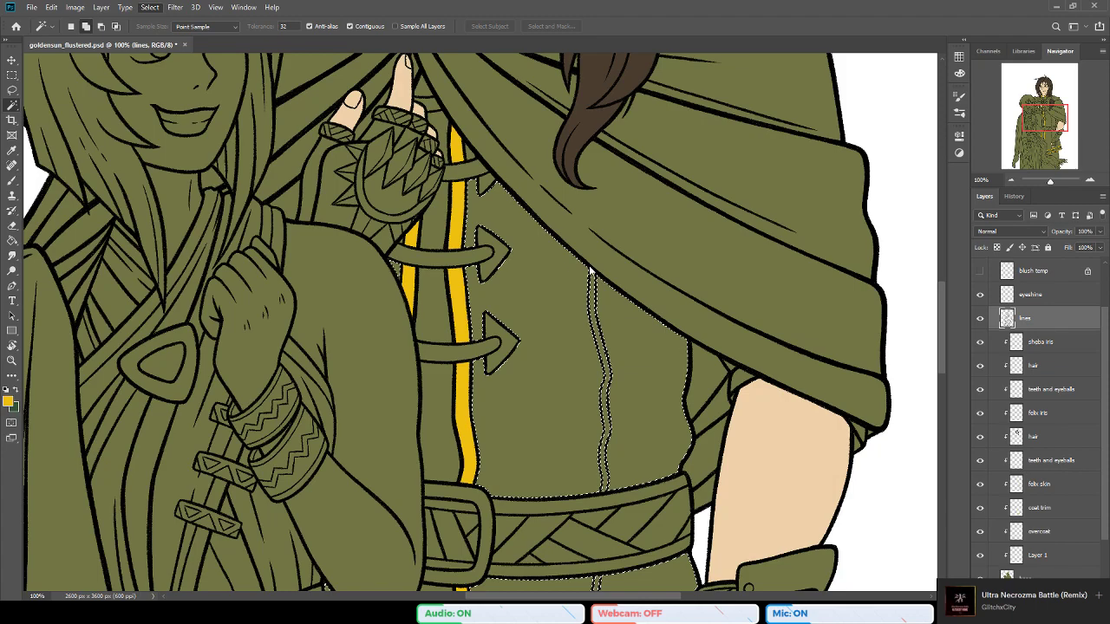
left_click(618, 200)
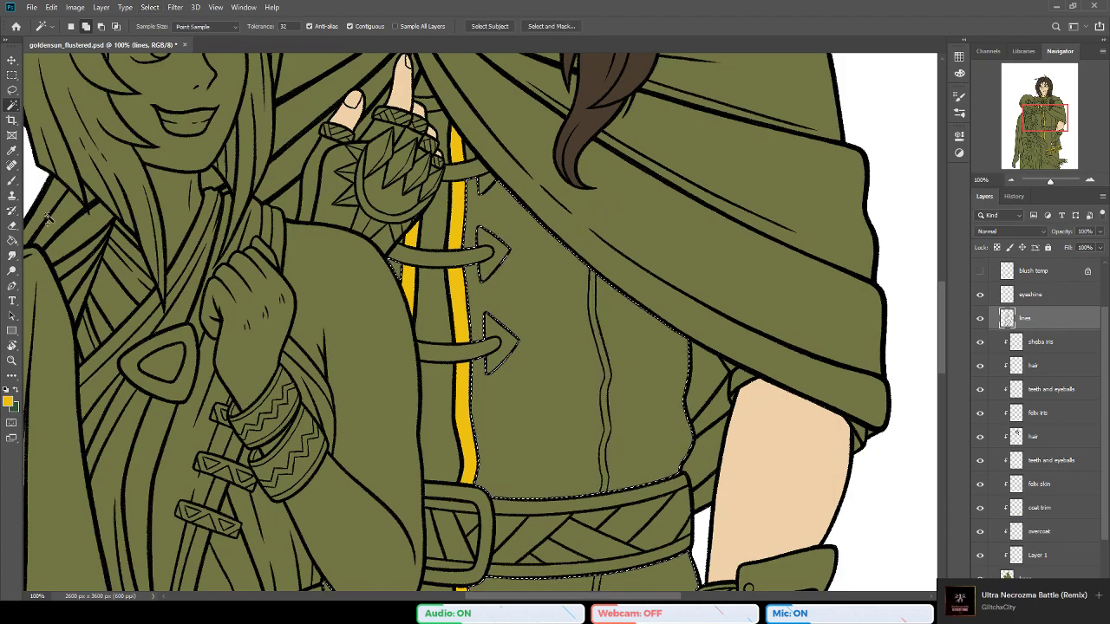
Step: Fill the expanded selection with the dark green on the overcoat layer using the Paint Bucket, and deselect
left_click(12, 243)
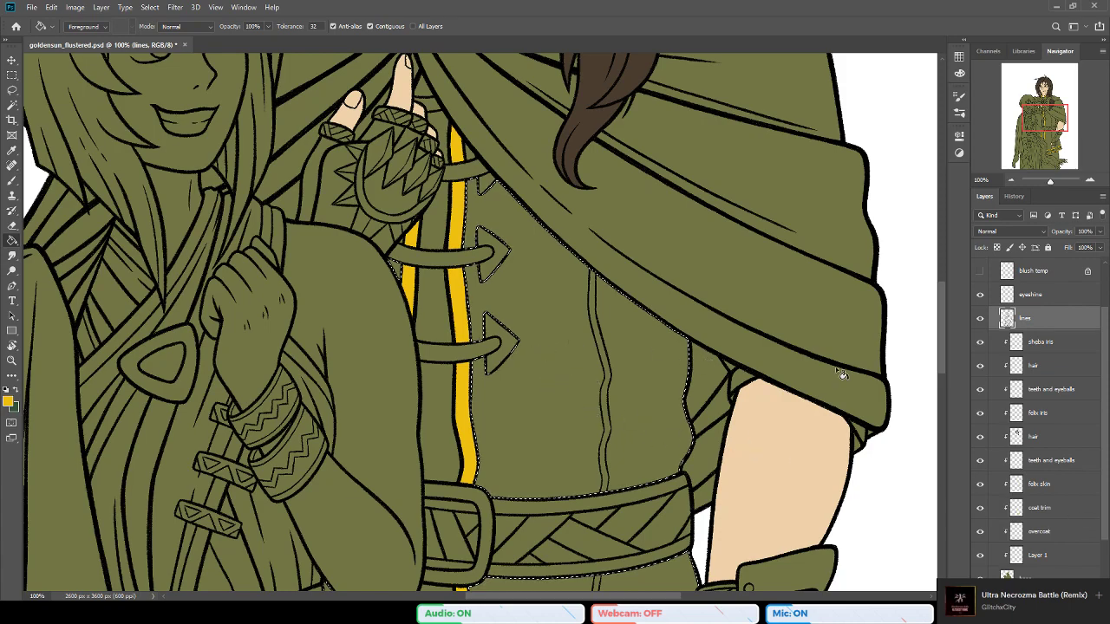
left_click(1040, 531)
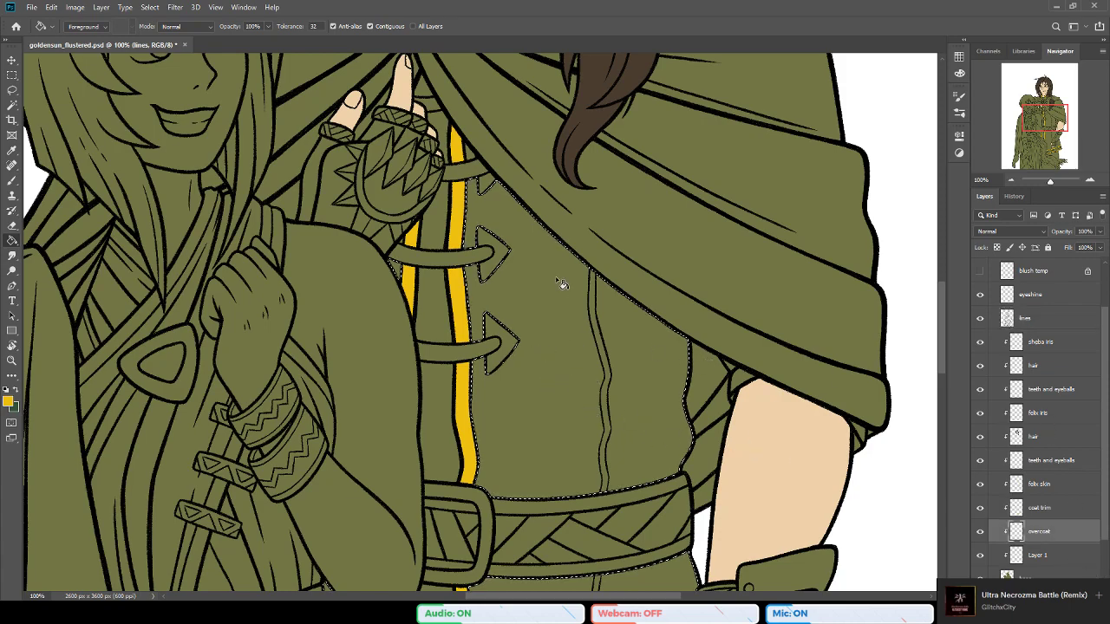
left_click(560, 284)
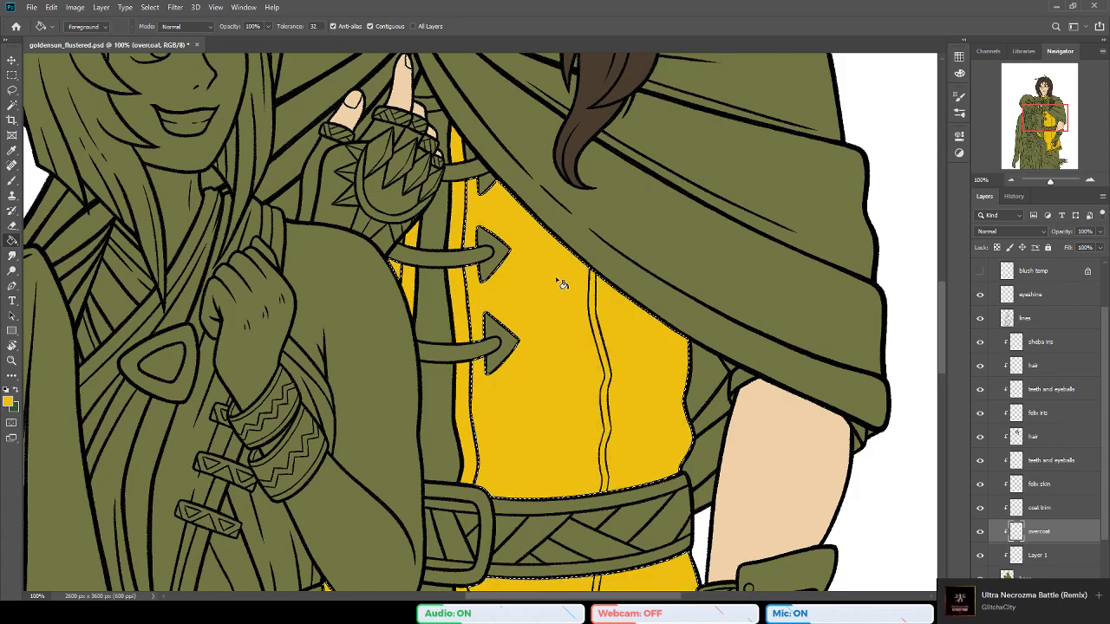
key("ctrl+z")
key("x")
left_click(528, 309)
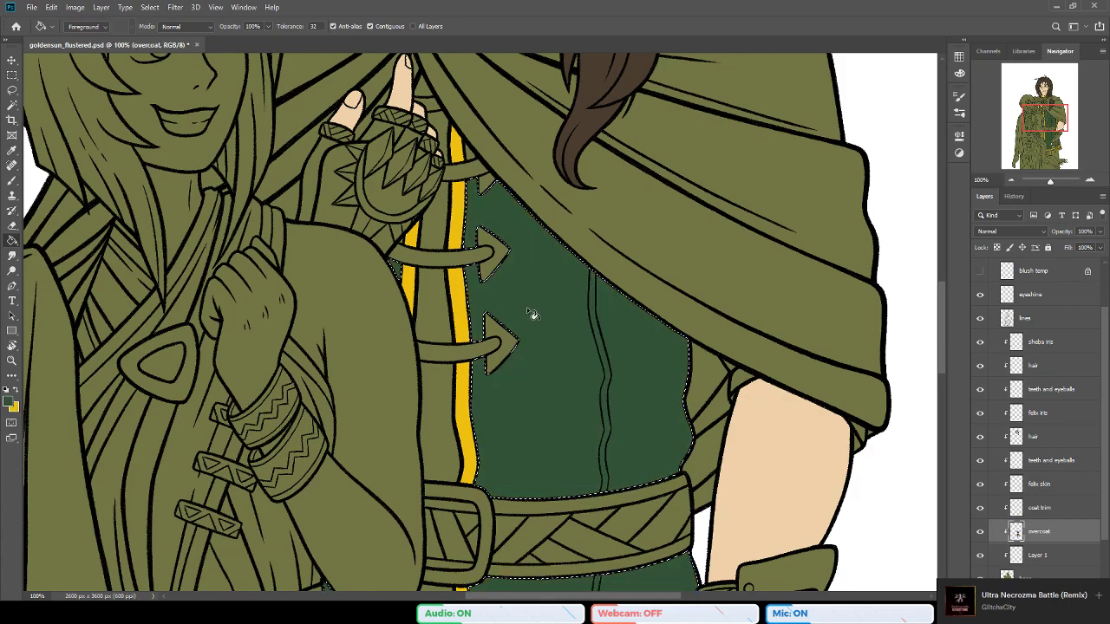
key("ctrl+d")
Step: Examine the green overcoat fill at the collar and chest and across the whole figure for missed areas
scroll(520, 294, "up", 3)
scroll(486, 309, "up", 2)
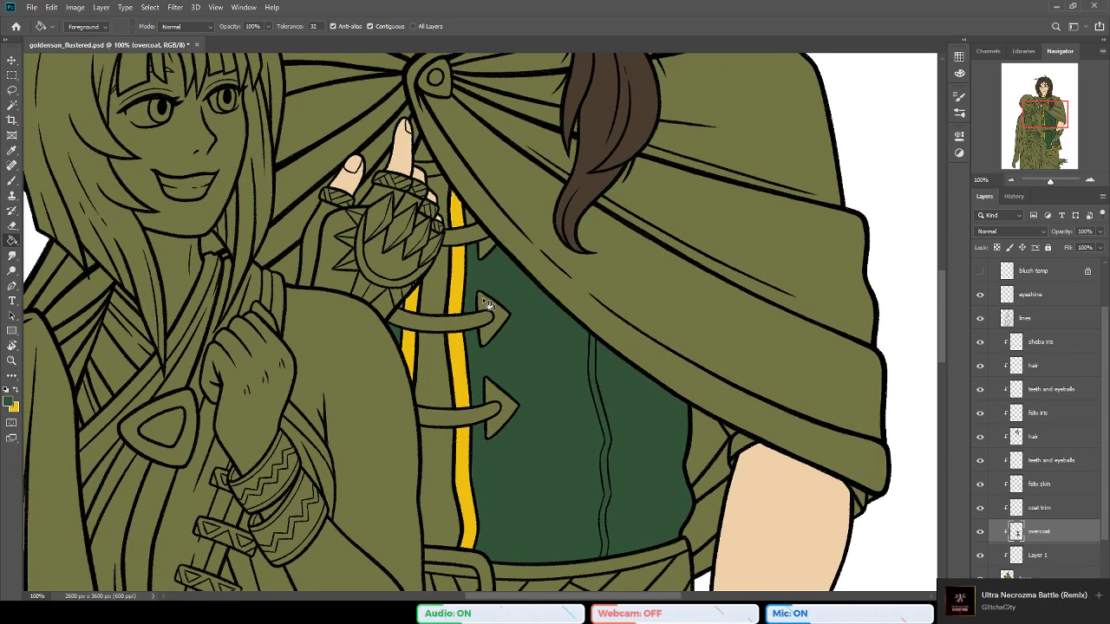
scroll(488, 305, "down", 1)
key("b")
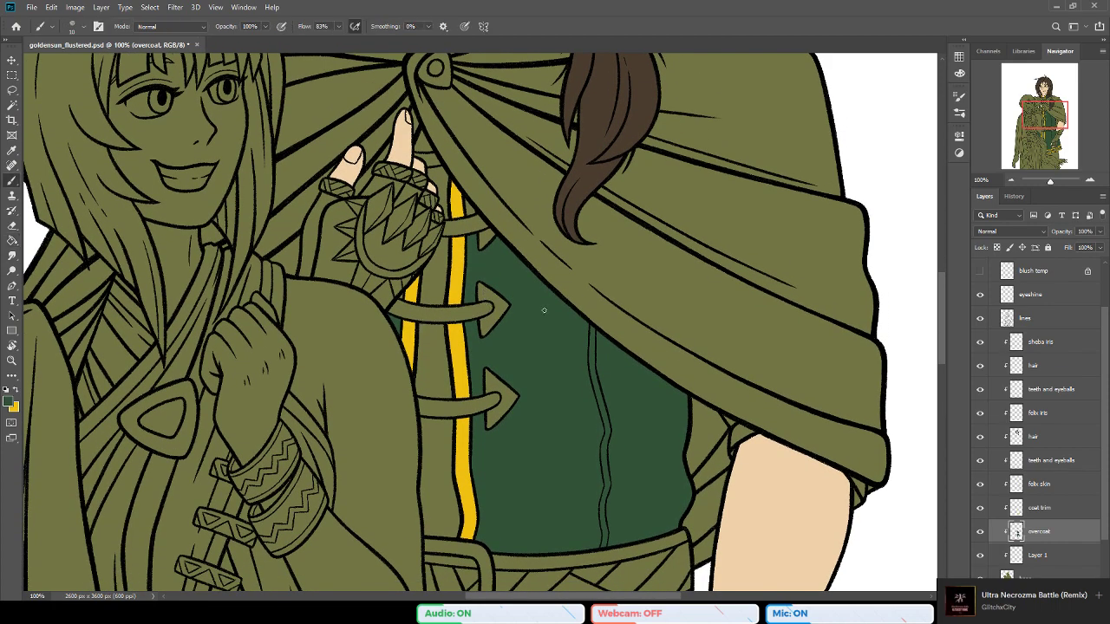
scroll(346, 183, "up", 8)
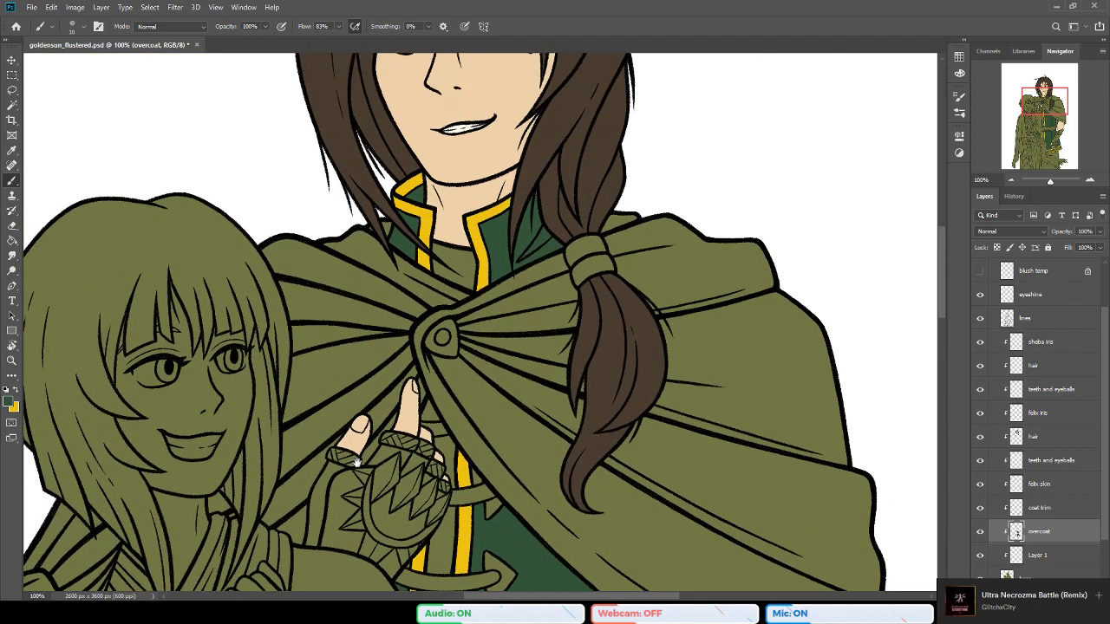
left_click(12, 362)
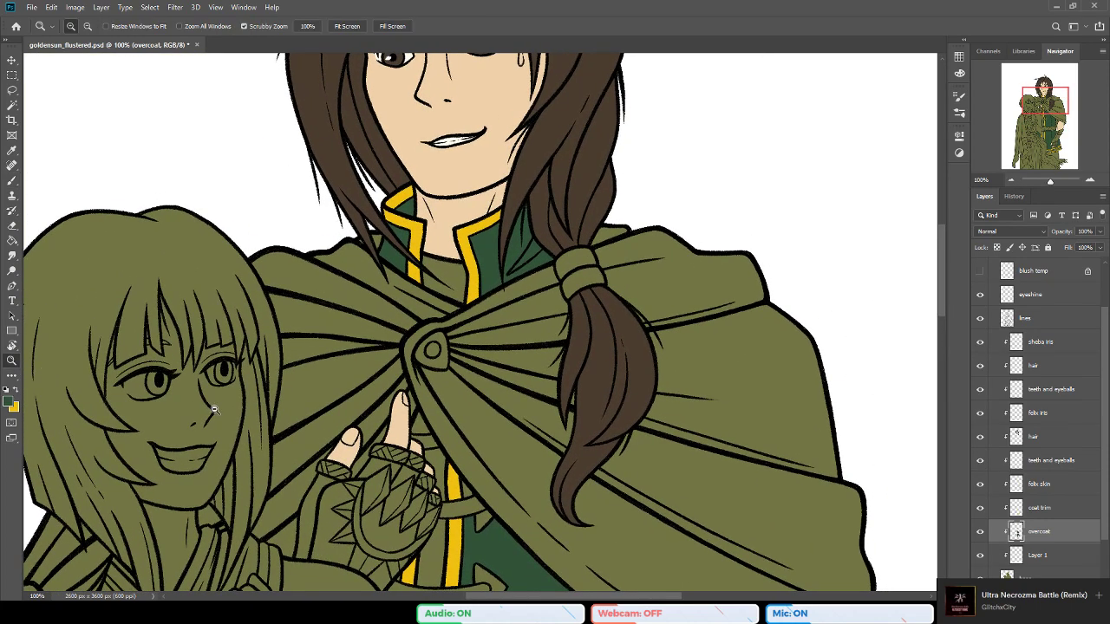
left_click(313, 447, "alt")
left_click(315, 447, "alt")
scroll(379, 505, "down", 2)
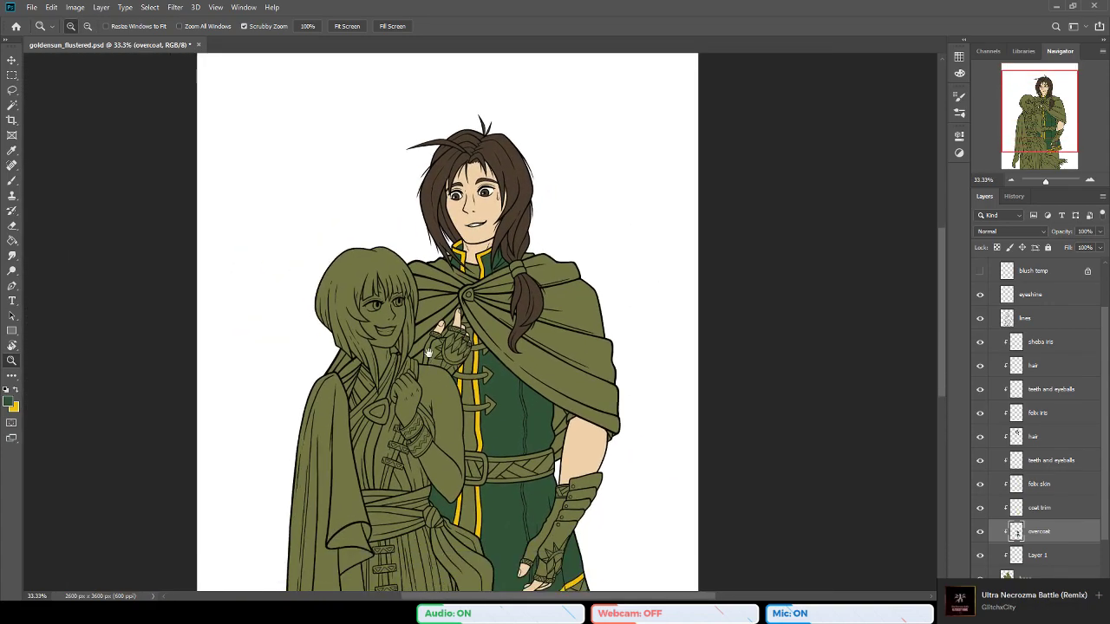
left_click_drag(430, 408, 425, 351)
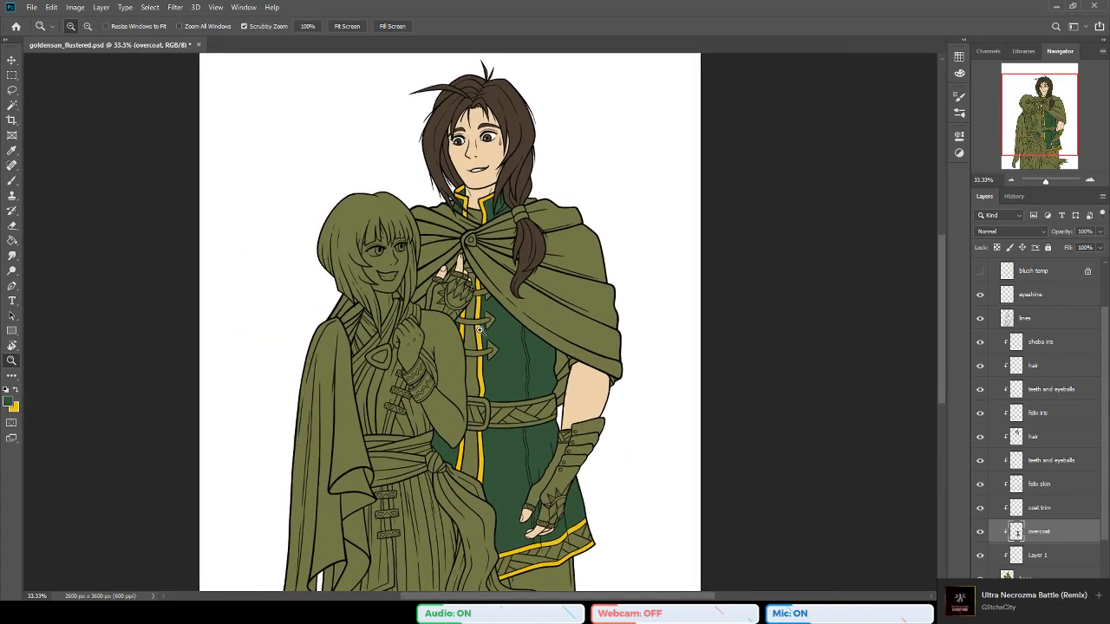
scroll(501, 238, "up", 2)
left_click_drag(501, 230, 492, 314)
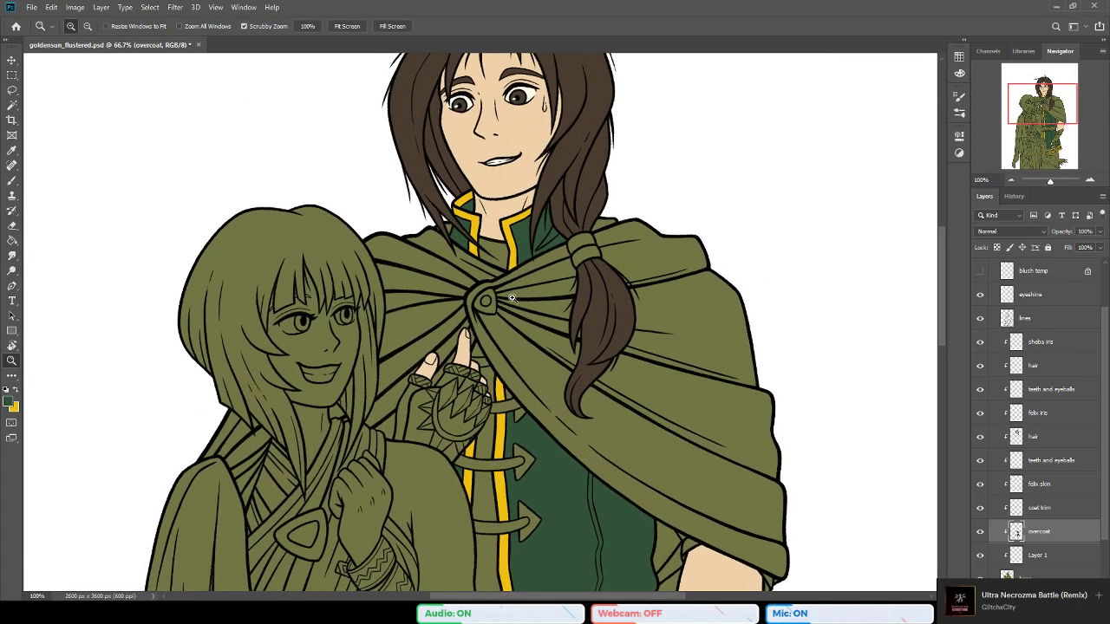
left_click(528, 293)
left_click_drag(486, 413, 461, 269)
Step: Examine the overcoat fill up close around the gloved hand and front trim, and down to the patterned hem
key("b")
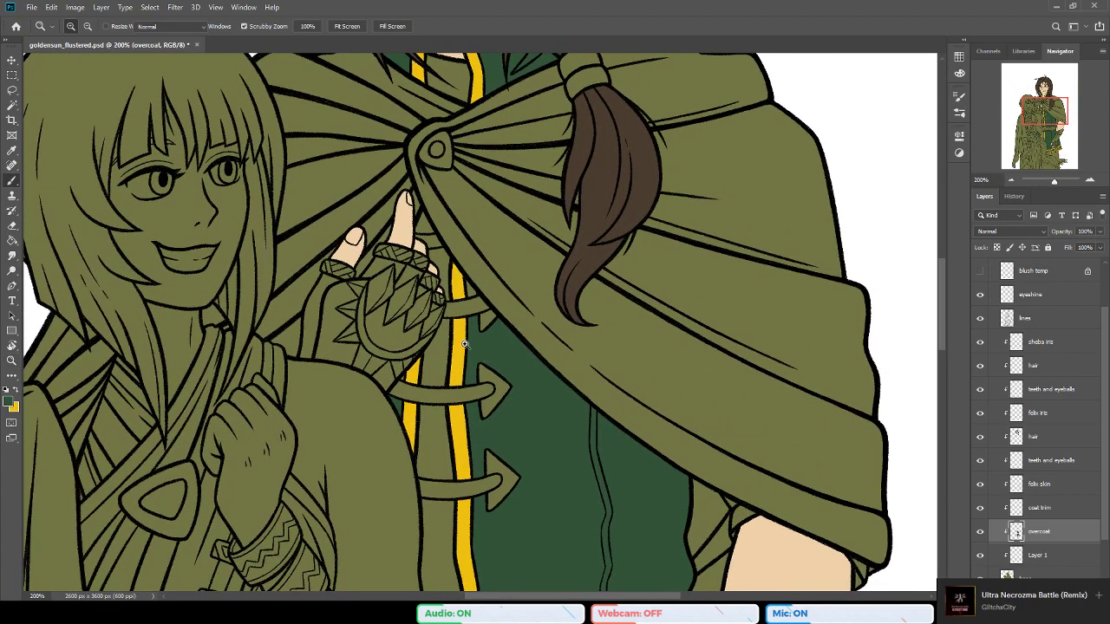
scroll(494, 360, "up", 1)
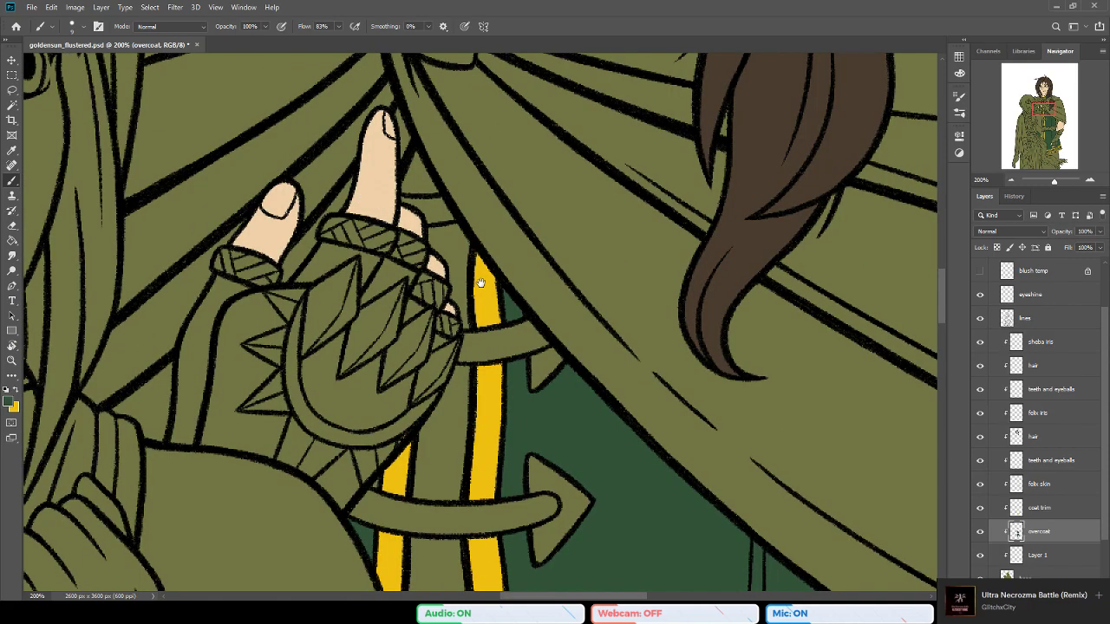
left_click_drag(480, 284, 461, 153)
left_click(13, 360)
left_click(456, 411, "alt")
left_click(480, 415, "alt")
left_click_drag(452, 551, 448, 241)
left_click_drag(388, 393, 392, 424)
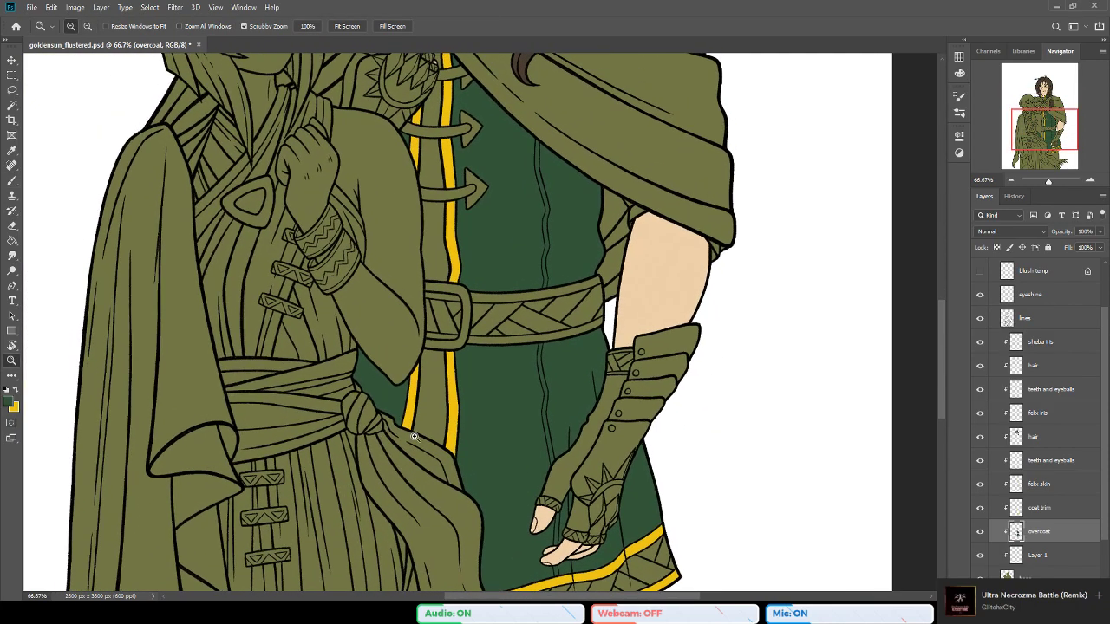
key("b")
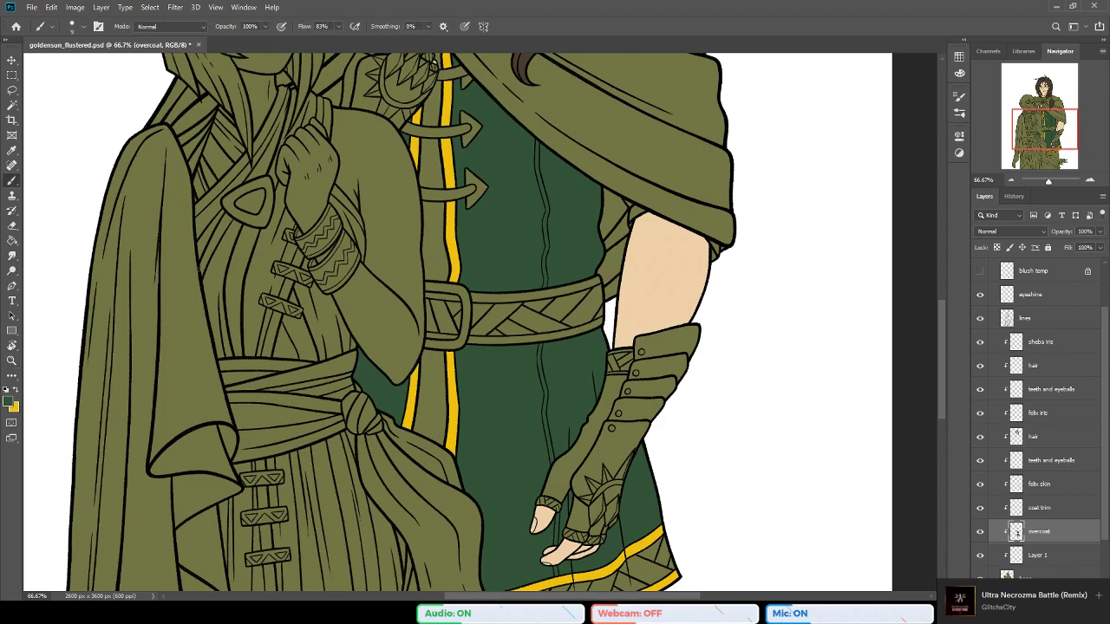
left_click_drag(433, 406, 446, 208)
left_click_drag(542, 451, 532, 523)
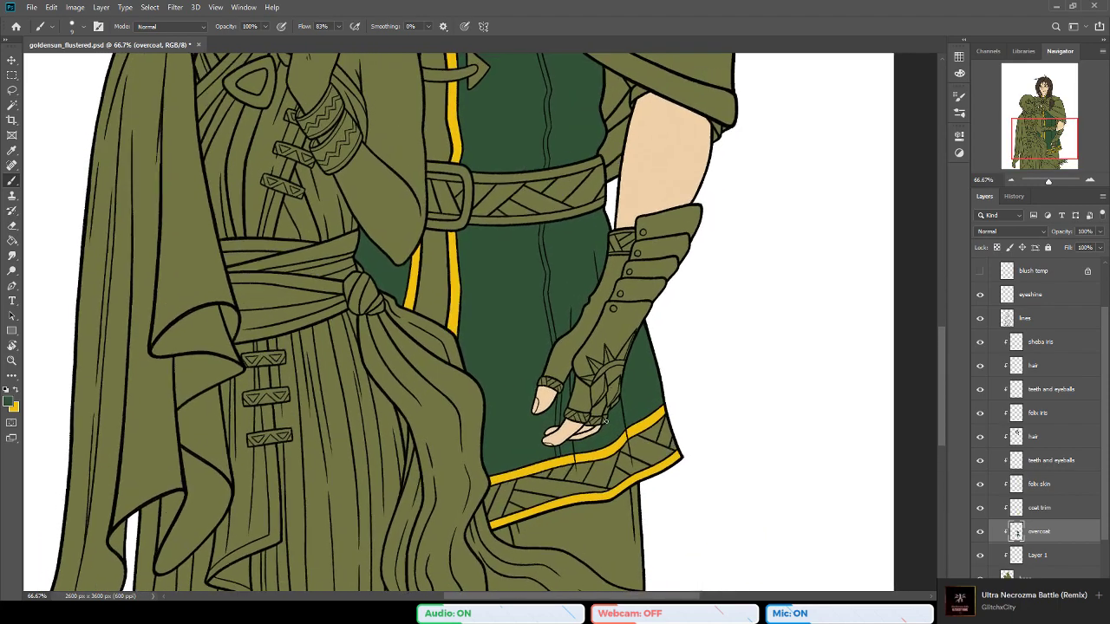
mouse_move(521, 150)
left_mouse_down()
mouse_move(538, 327)
mouse_move(533, 426)
mouse_move(552, 458)
left_mouse_up()
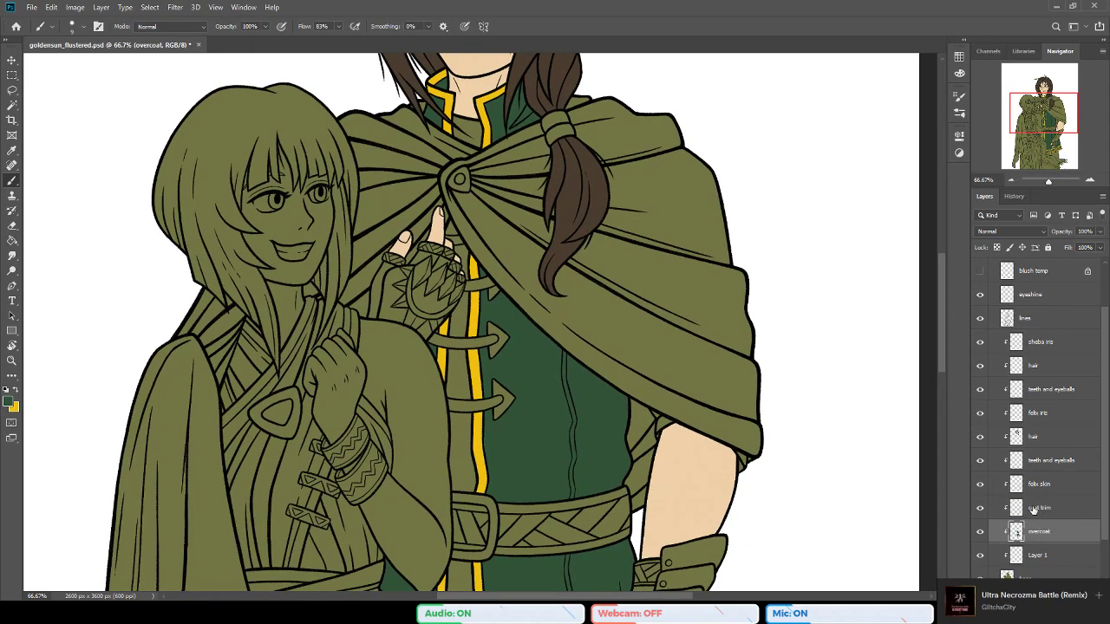
Step: Make felix skin the active layer and look through the layer stack of the felix and sheba group
left_click(1100, 490)
scroll(1101, 485, "up", 1)
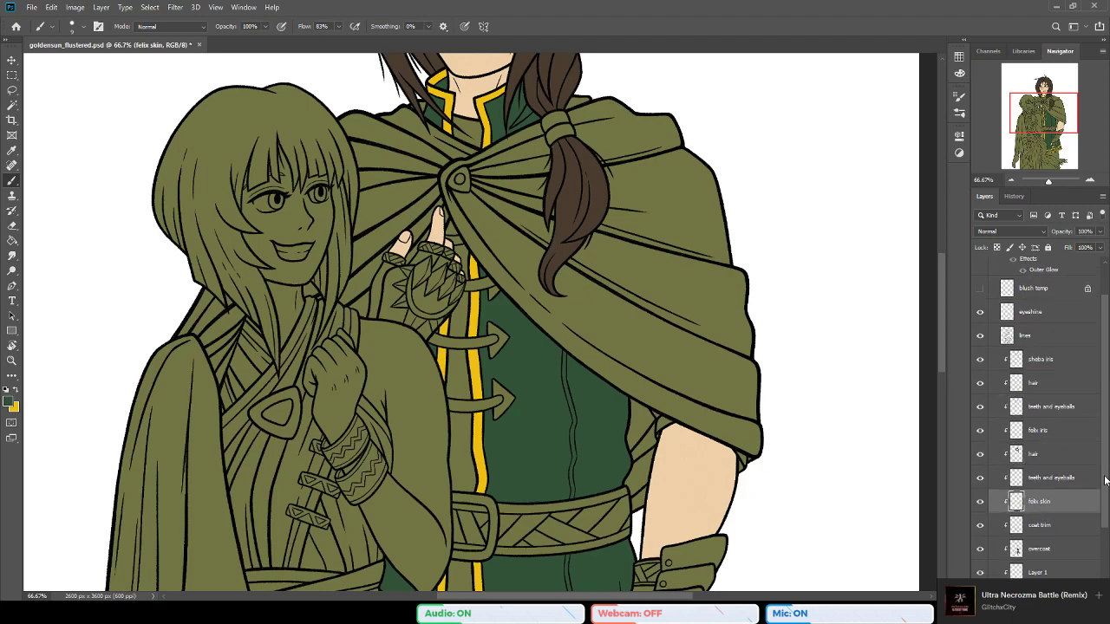
scroll(1105, 473, "up", 1)
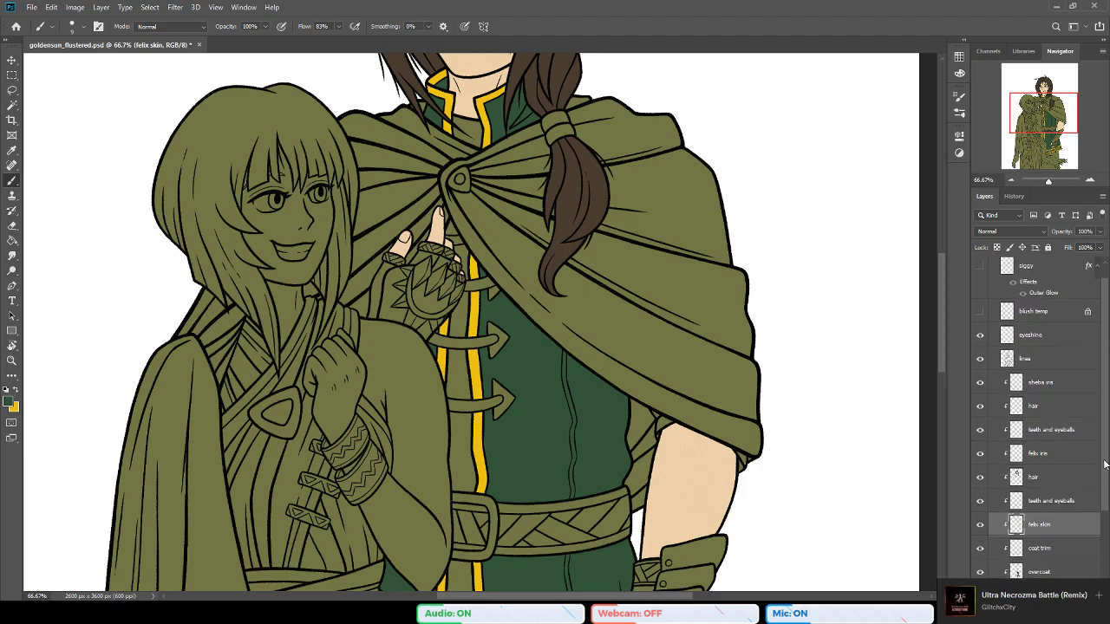
scroll(1108, 425, "up", 1)
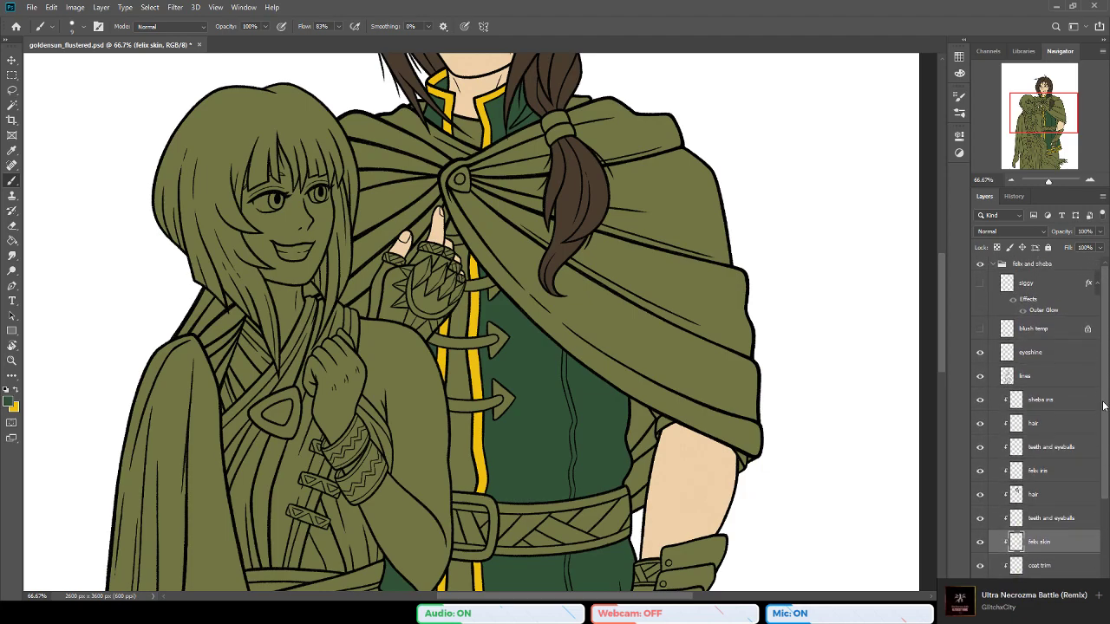
scroll(1103, 405, "down", 3)
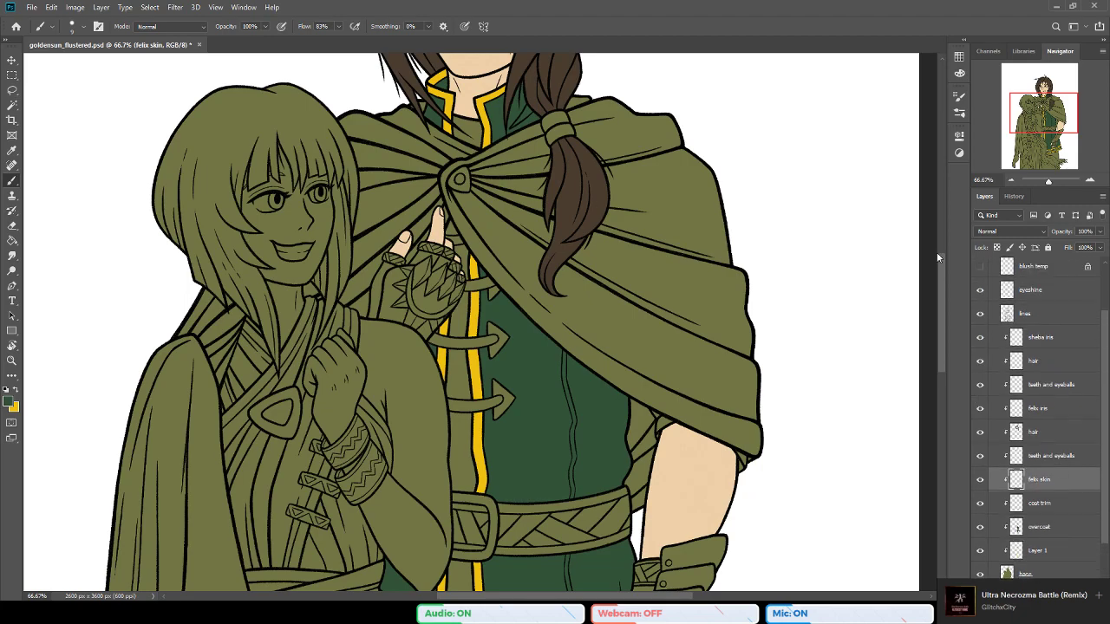
Step: Select the shirt areas at the collar and between the yellow coat trims on the lines layer with the Magic Wand, and expand the selection
mouse_move(944, 276)
left_mouse_down()
mouse_move(943, 223)
mouse_move(938, 280)
left_mouse_up()
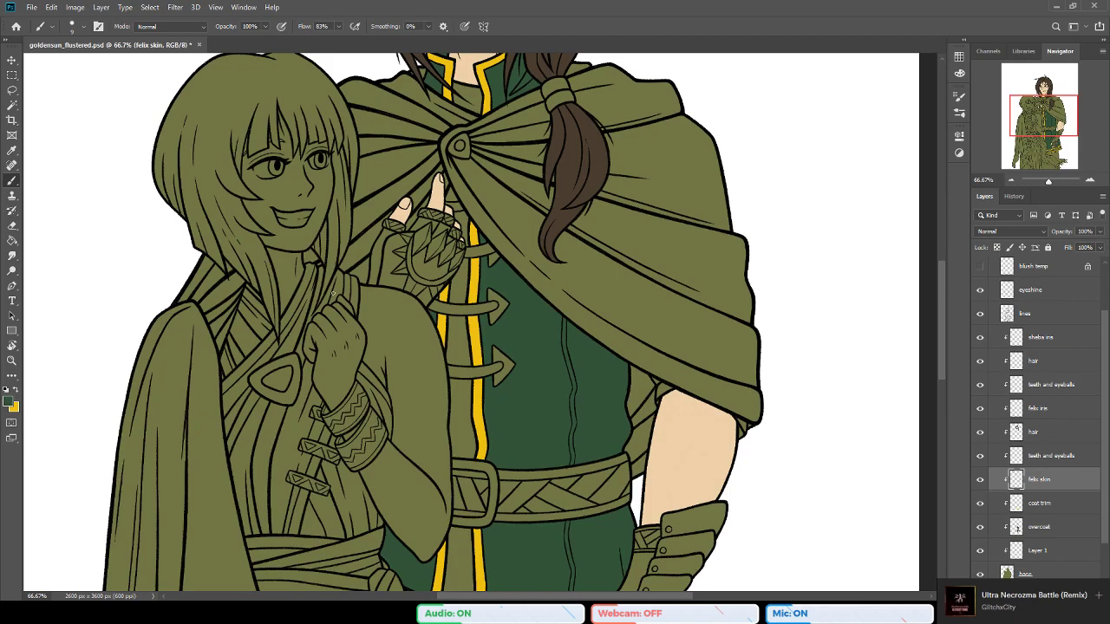
left_click(12, 104)
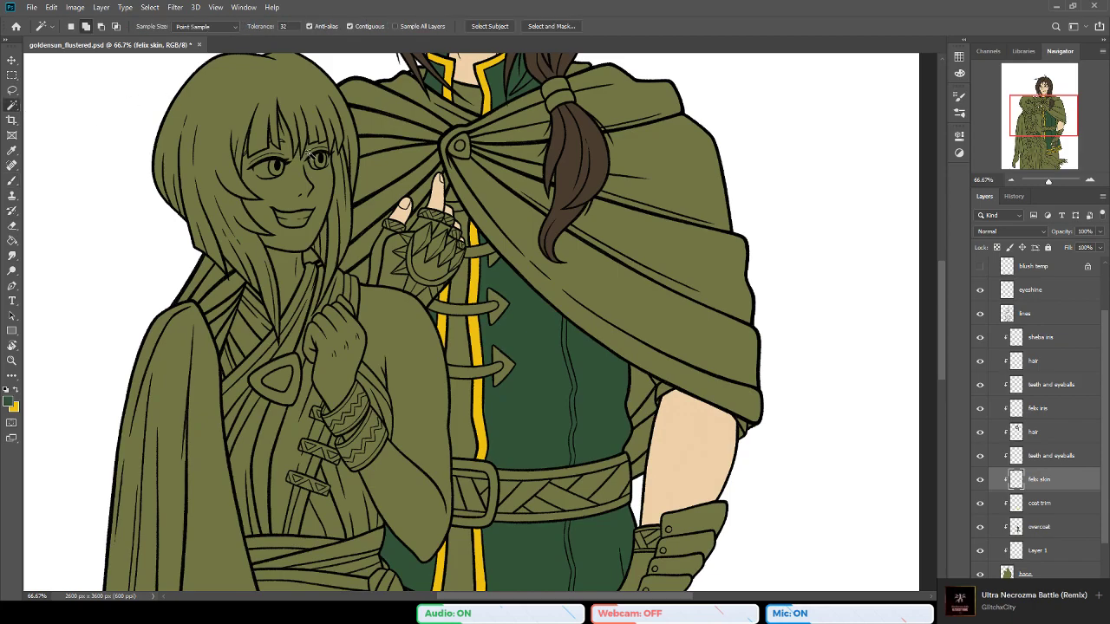
left_click_drag(445, 180, 441, 218)
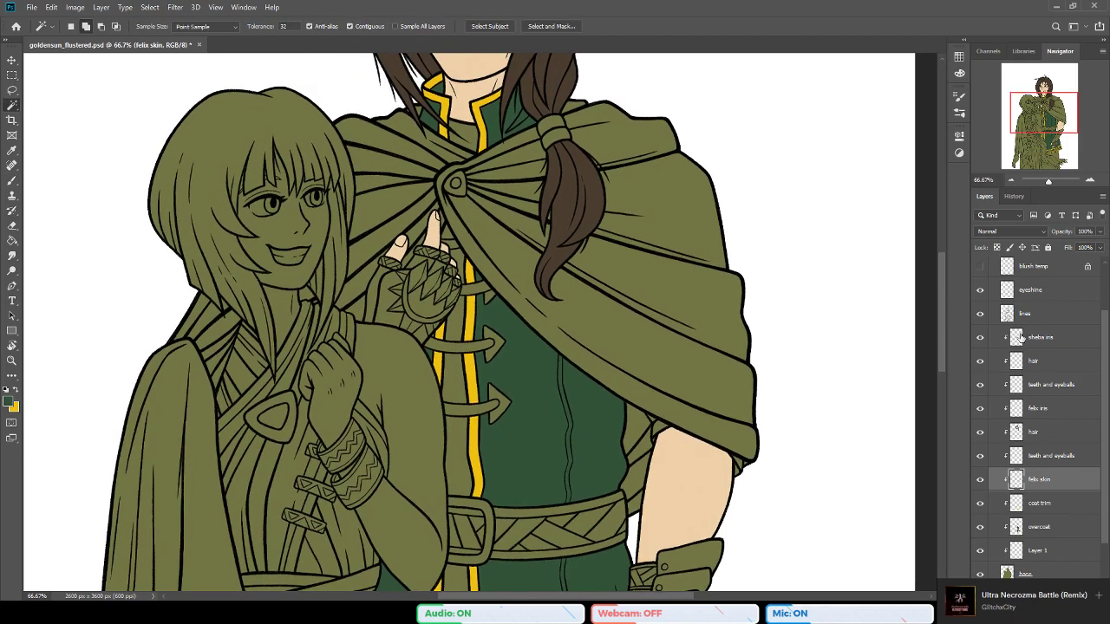
left_click(1024, 314)
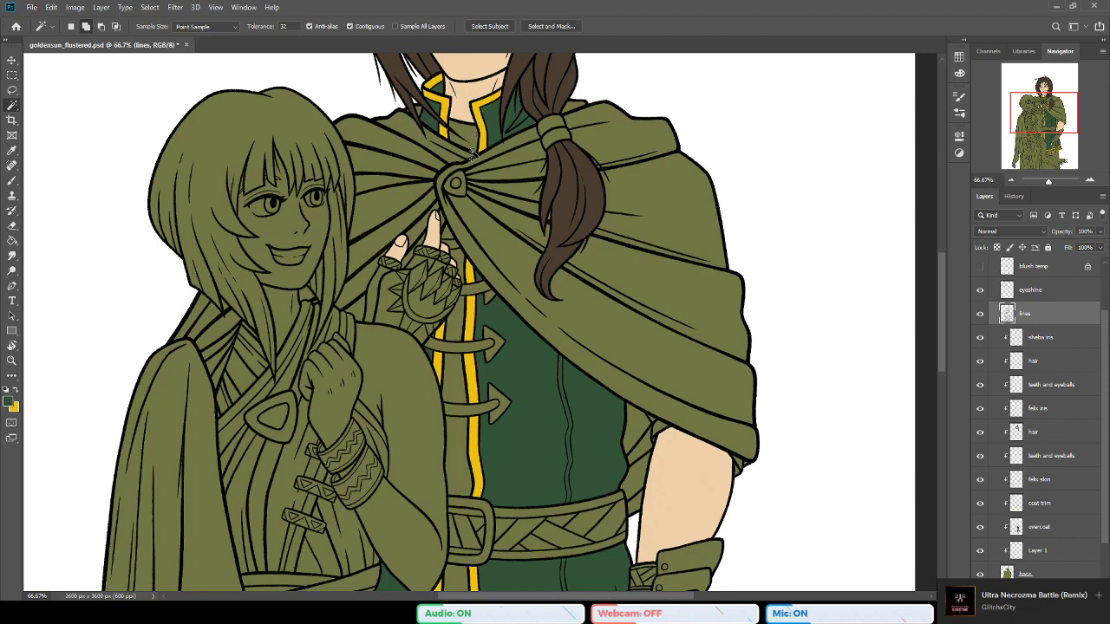
left_click(467, 140)
left_click(457, 327, "shift")
left_click(460, 441)
left_click_drag(489, 453, 495, 255)
left_click_drag(504, 465, 517, 489)
left_click_drag(443, 119, 450, 424)
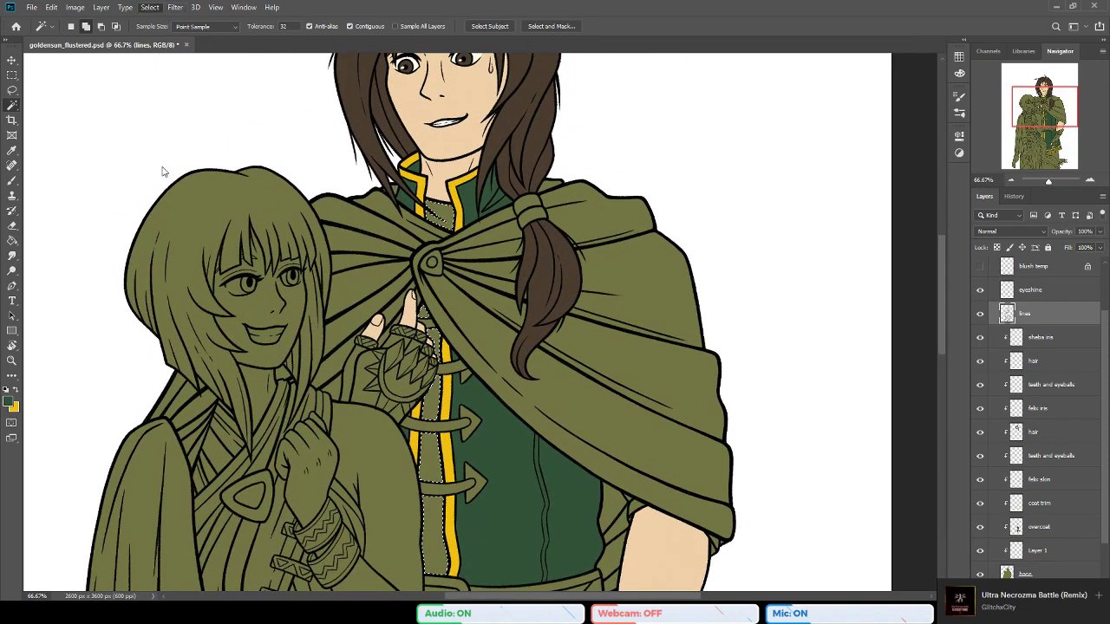
left_click(300, 193)
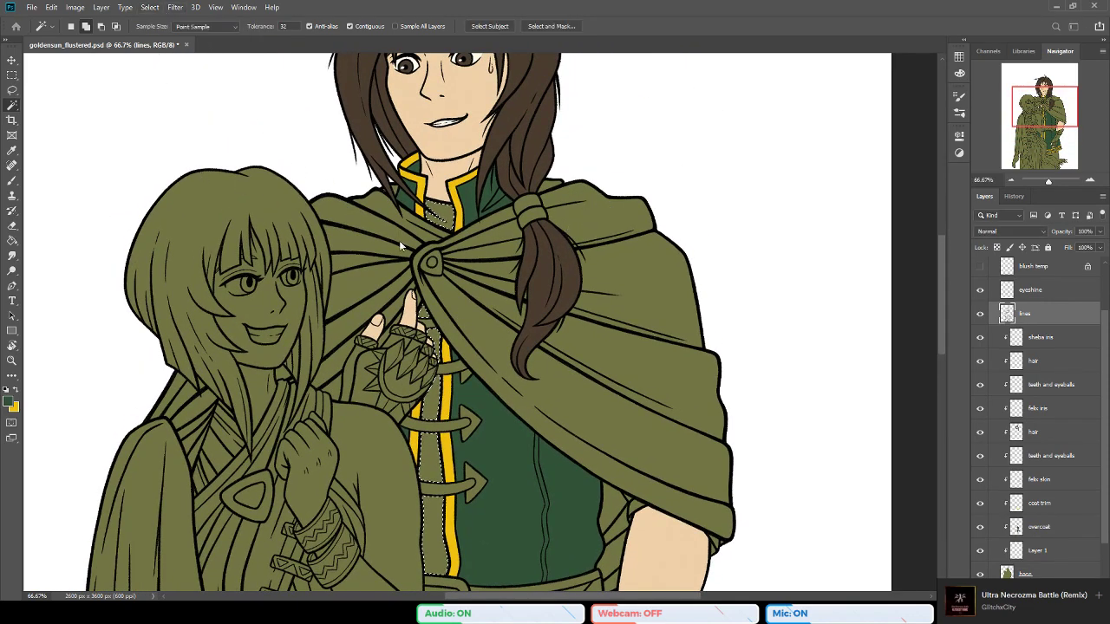
Step: Sample the yellow coat trim, adjust the foreground colour to a pale cream for the shirt, and switch to the Paint Bucket
key("b")
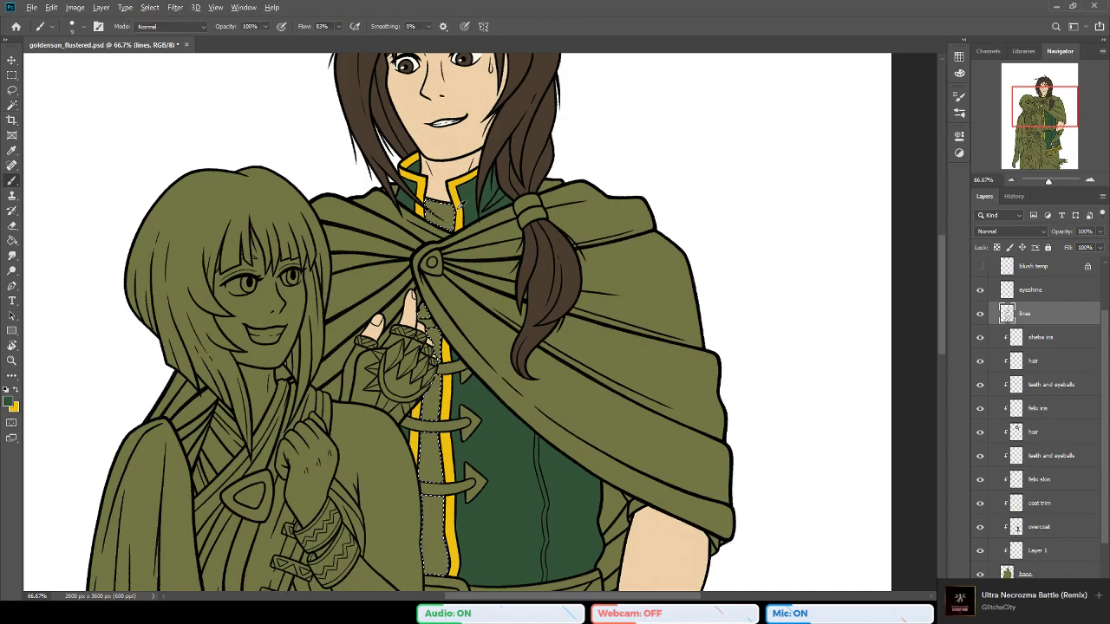
left_click(462, 206, "alt")
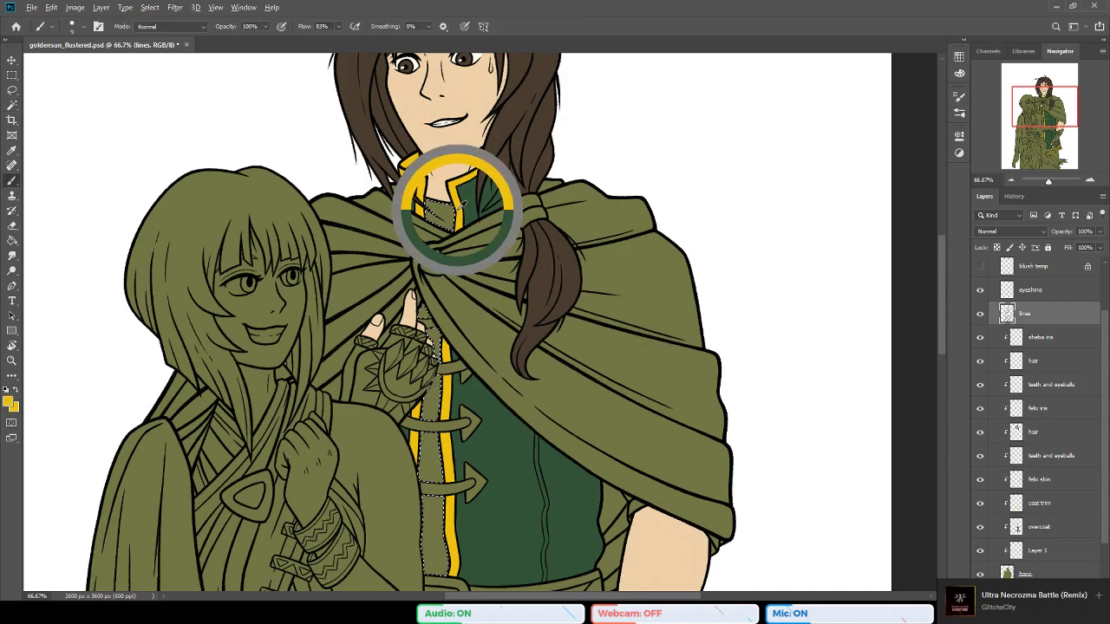
key("i")
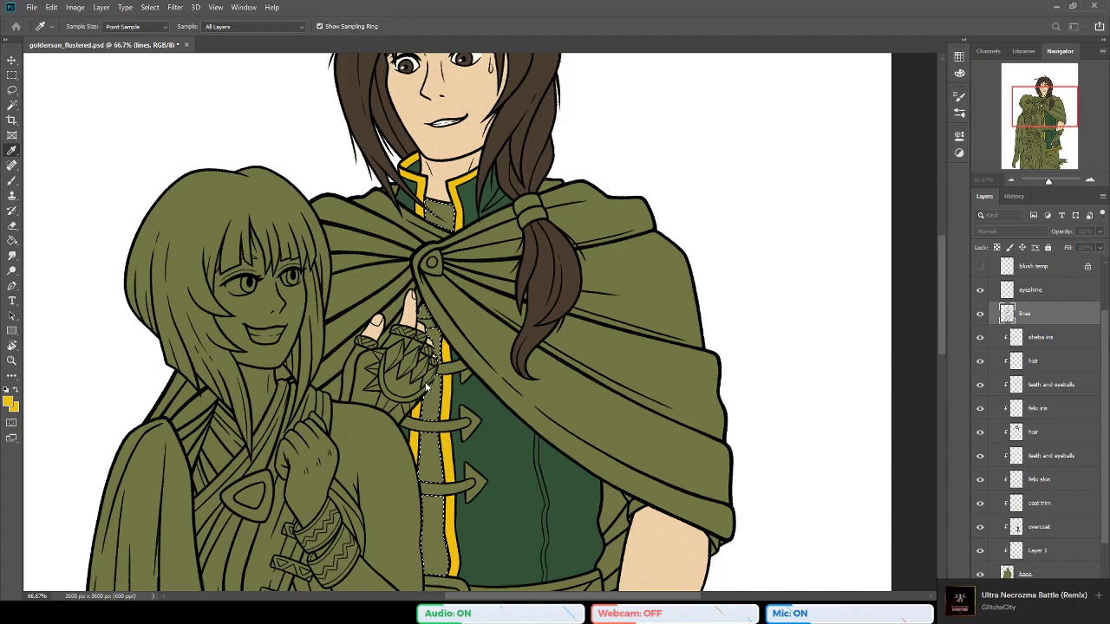
left_click(522, 251)
left_click(14, 240)
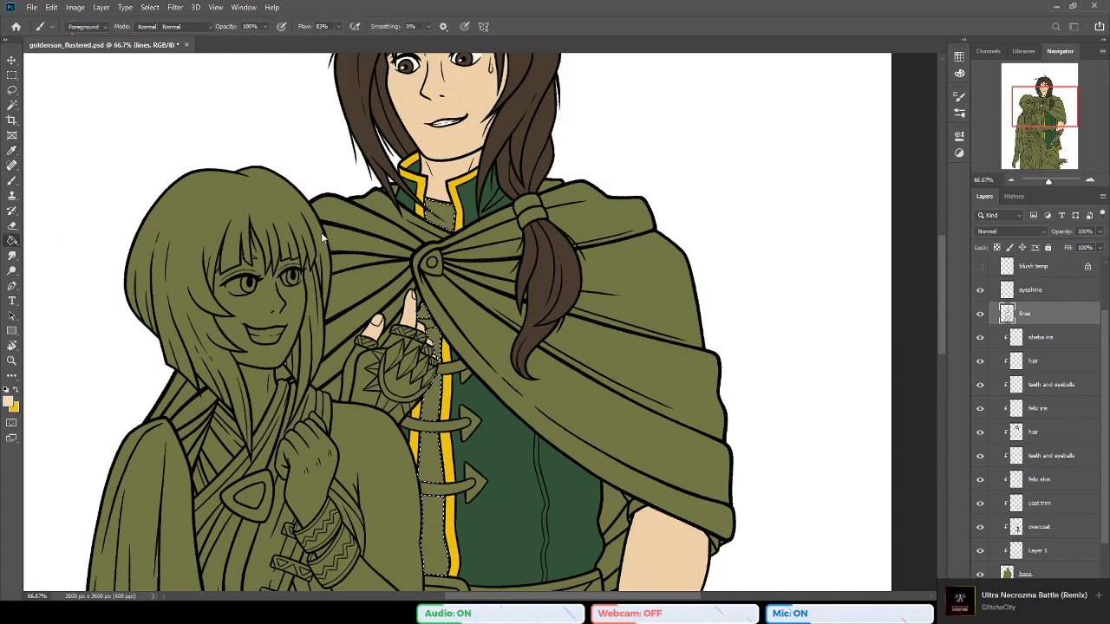
Step: Rename Layer 1 as shirt and fill the selected shirt areas on it with the pale cream
left_click(1042, 553)
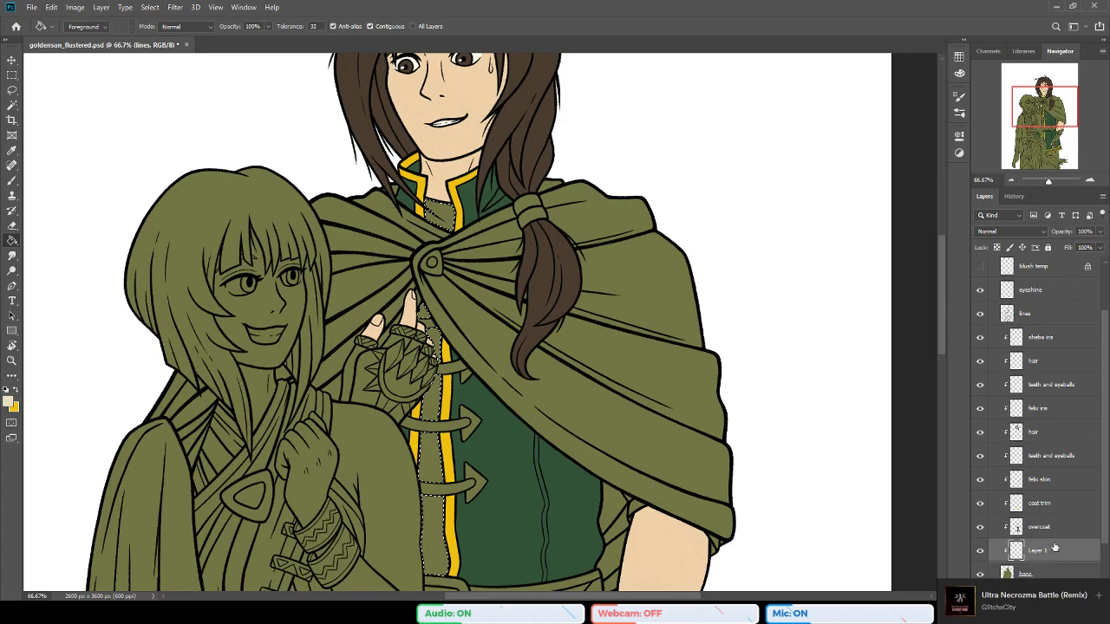
key("space")
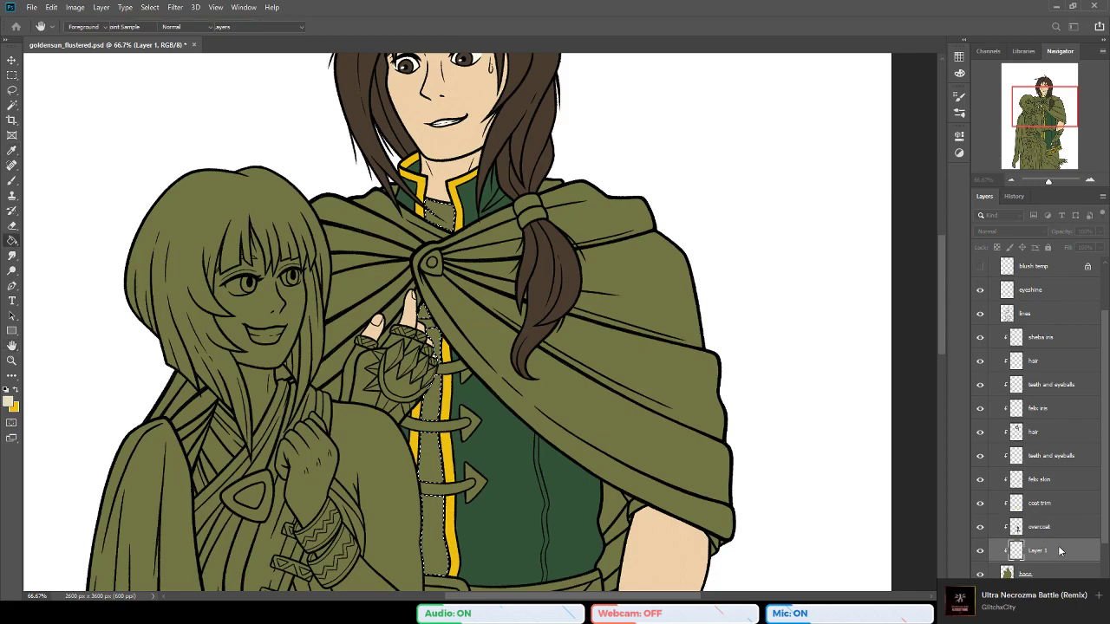
type("shirt")
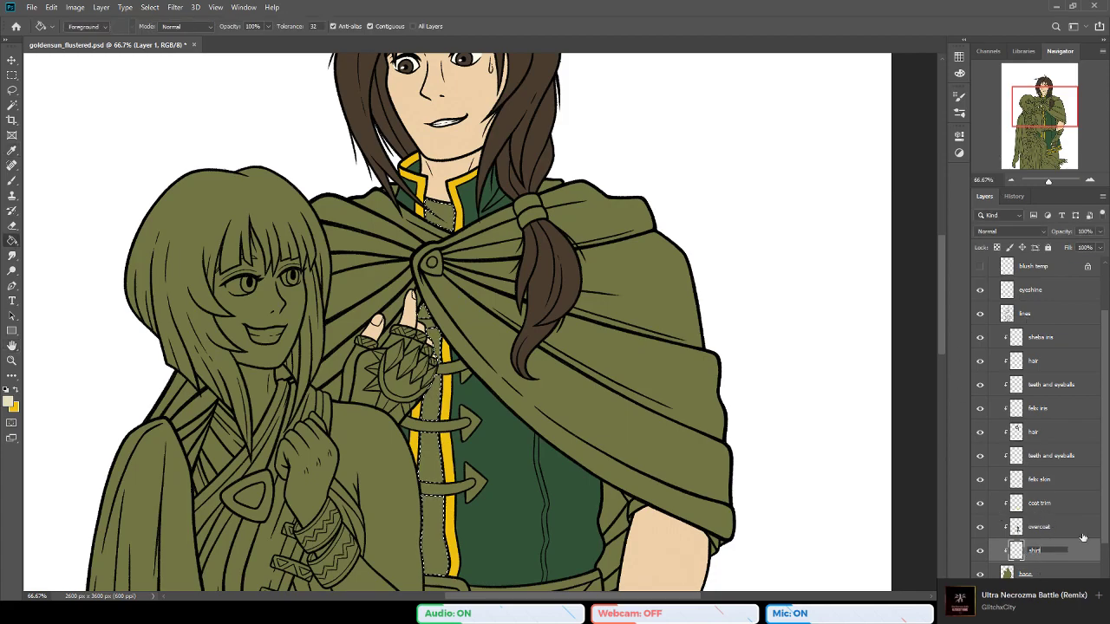
key("Return")
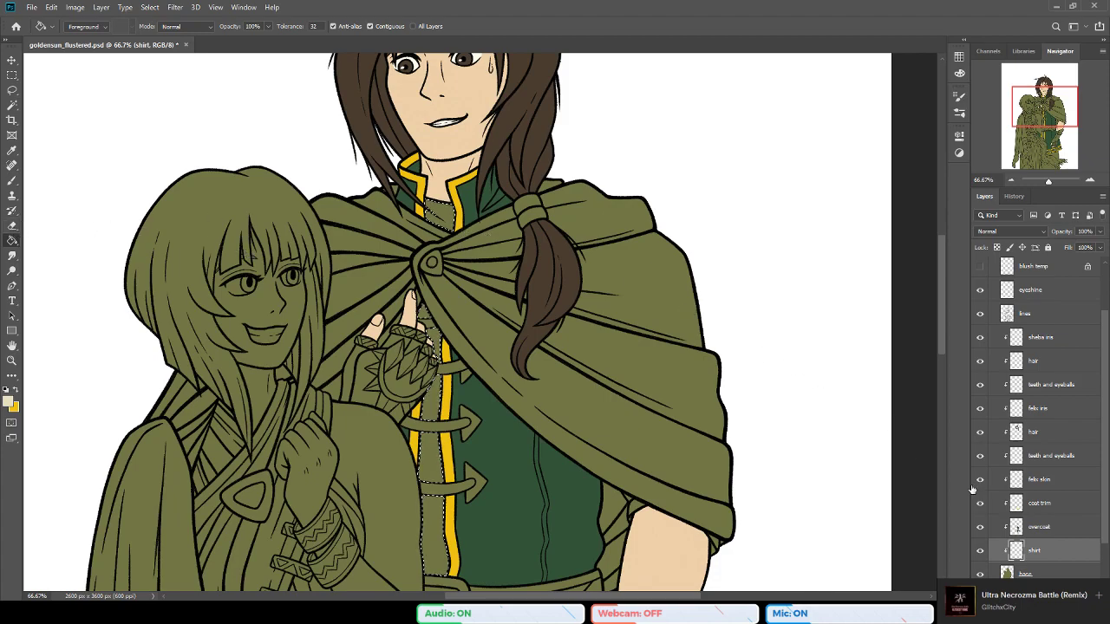
left_click(471, 227)
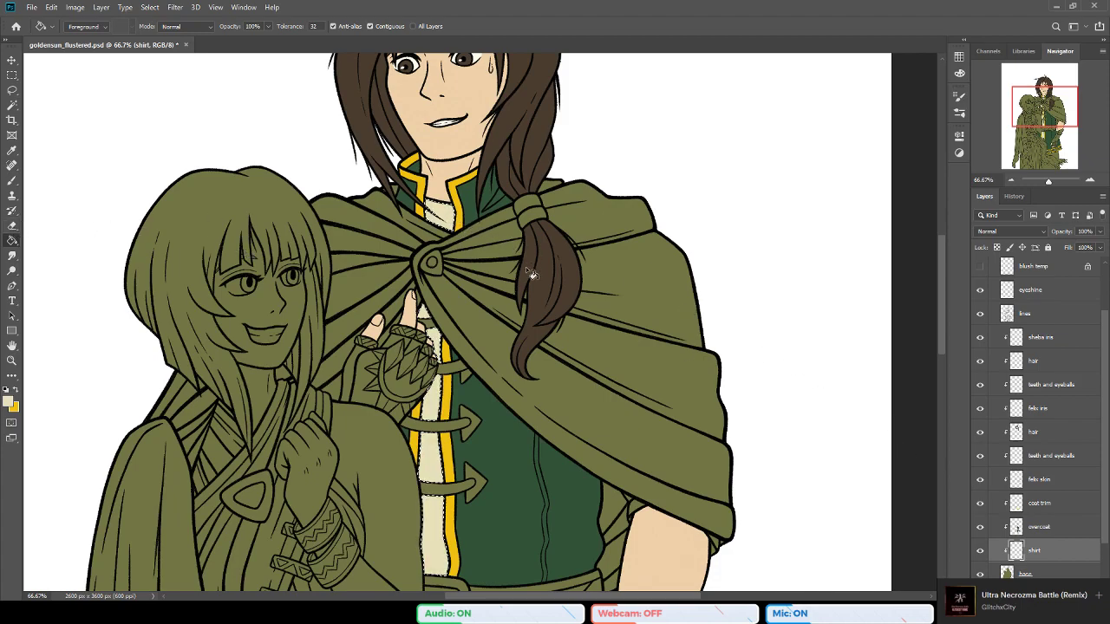
Step: Choose a lighter cream foreground colour, undo the last shirt fill at the collar, and return to the Paint Bucket
mouse_move(523, 317)
left_mouse_down()
mouse_move(508, 339)
mouse_move(513, 410)
left_mouse_up()
key("b")
key("i")
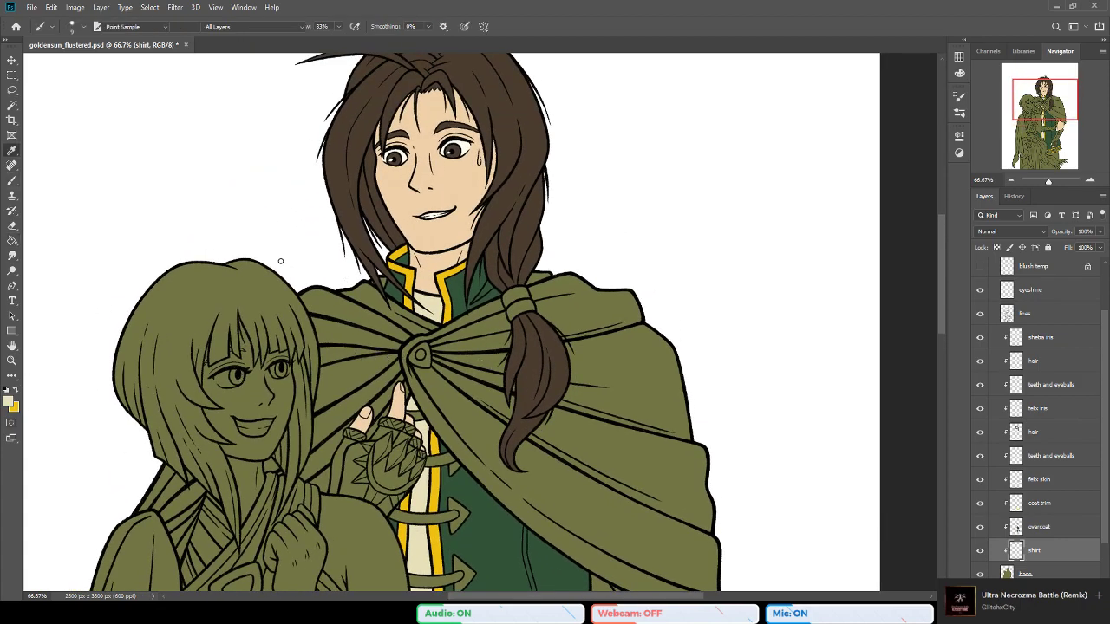
key("b")
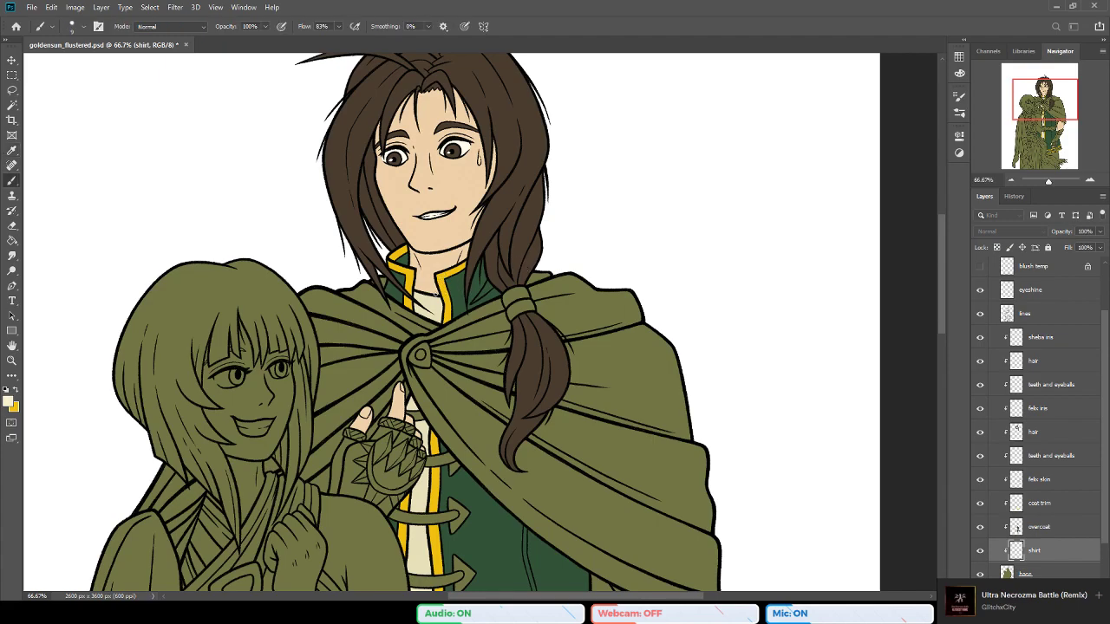
key("ctrl+z")
left_click(12, 240)
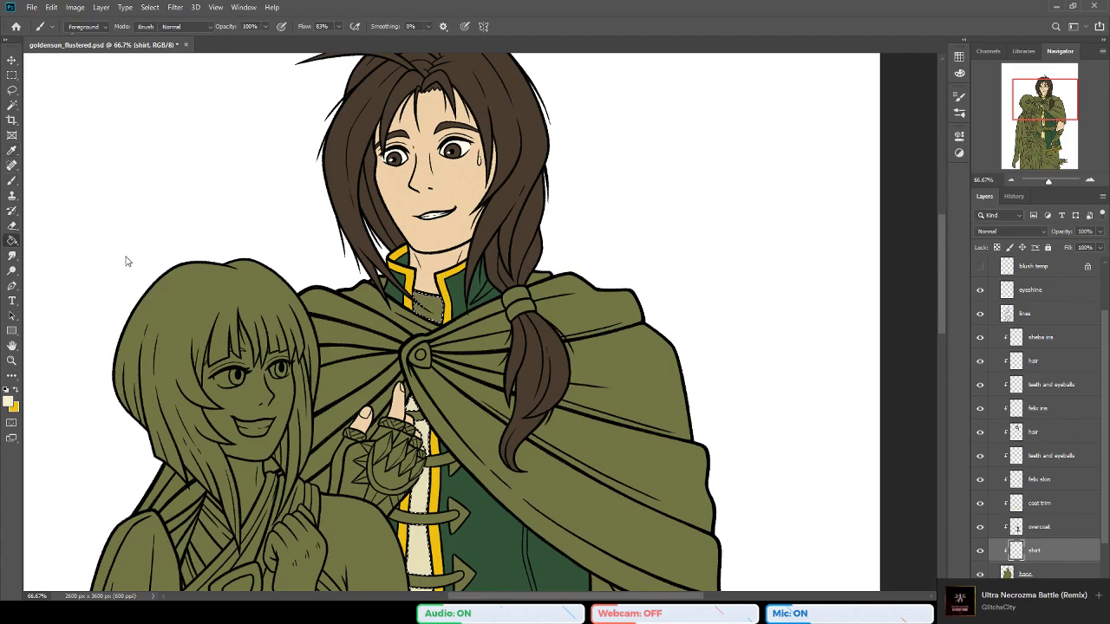
Step: Fill the selected shirt area at the man's neck with cream, deselect it and save the document
key("ctrl+z")
key("ctrl+z")
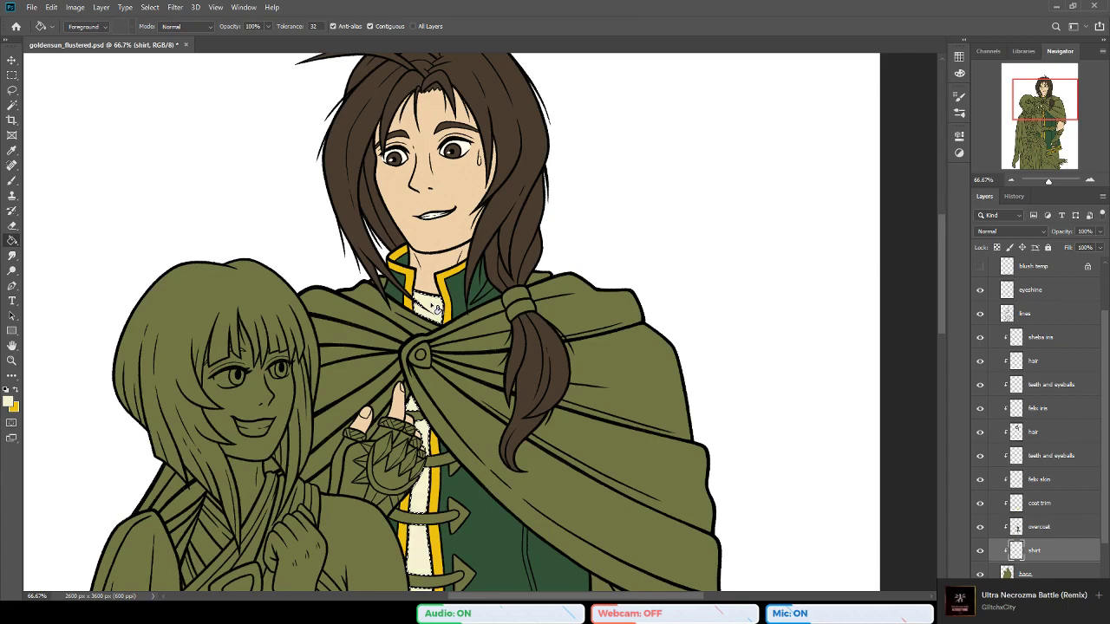
left_click_drag(445, 429, 464, 347)
left_click_drag(467, 385, 472, 347)
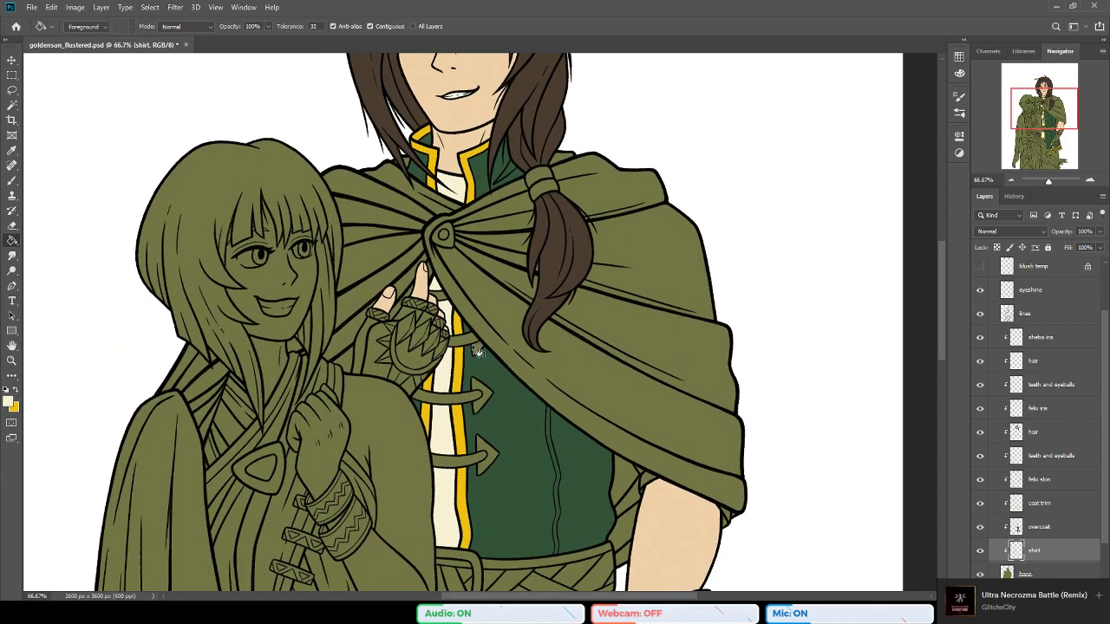
key("ctrl+s")
Step: Sample the yellow from the man's collar trim and set a slightly lighter yellow as the foreground colour
left_click_drag(425, 311, 415, 428)
key("b")
left_click(461, 278, "alt")
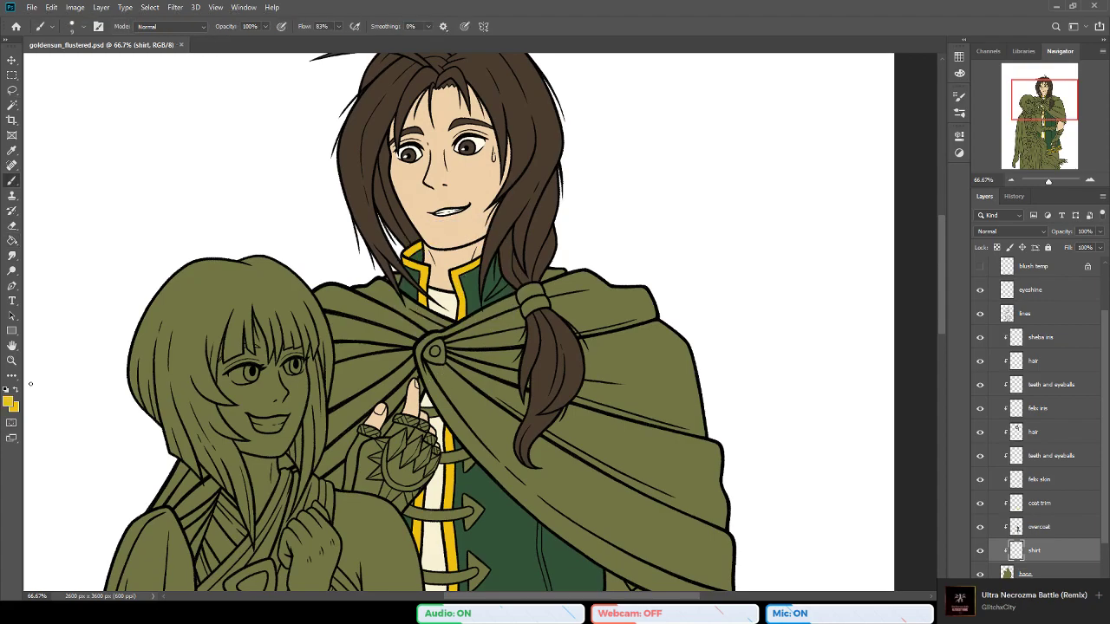
key("alt")
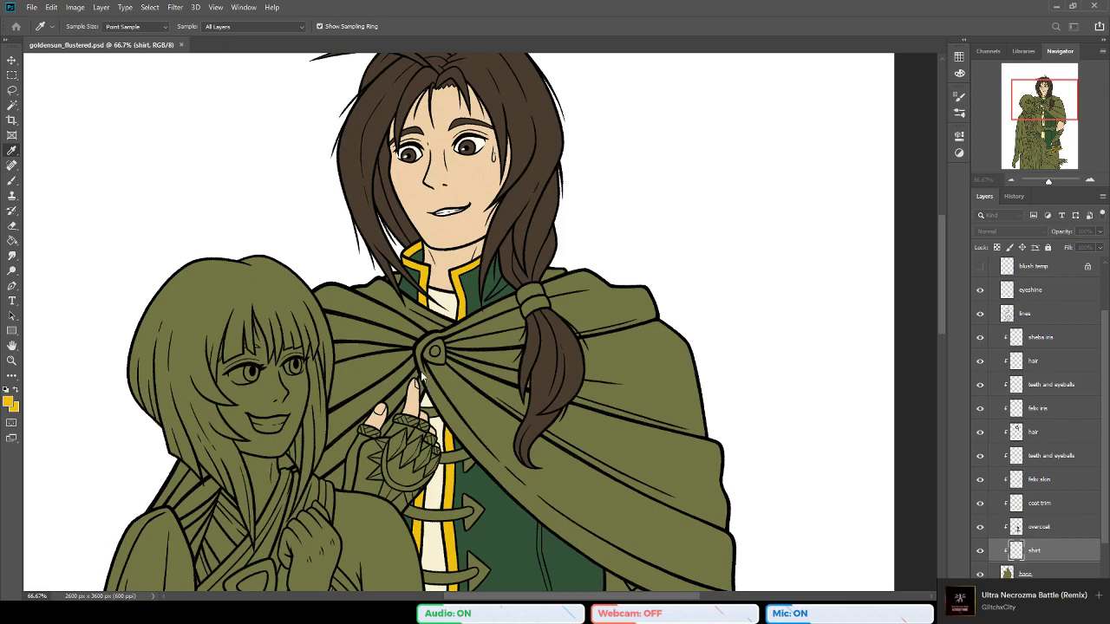
key("Return")
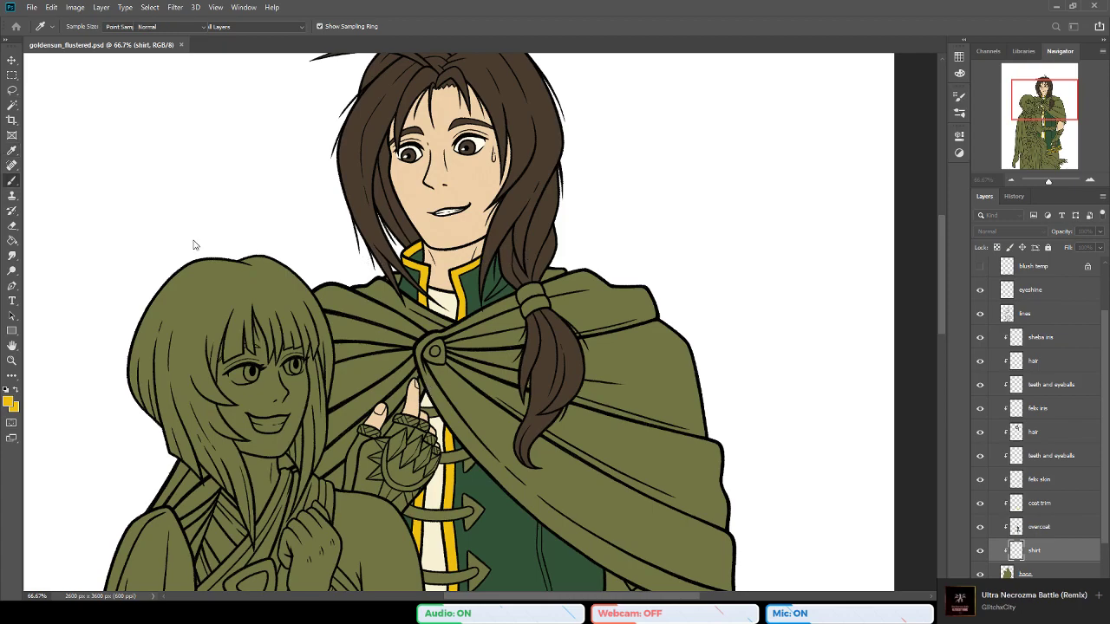
key("alt")
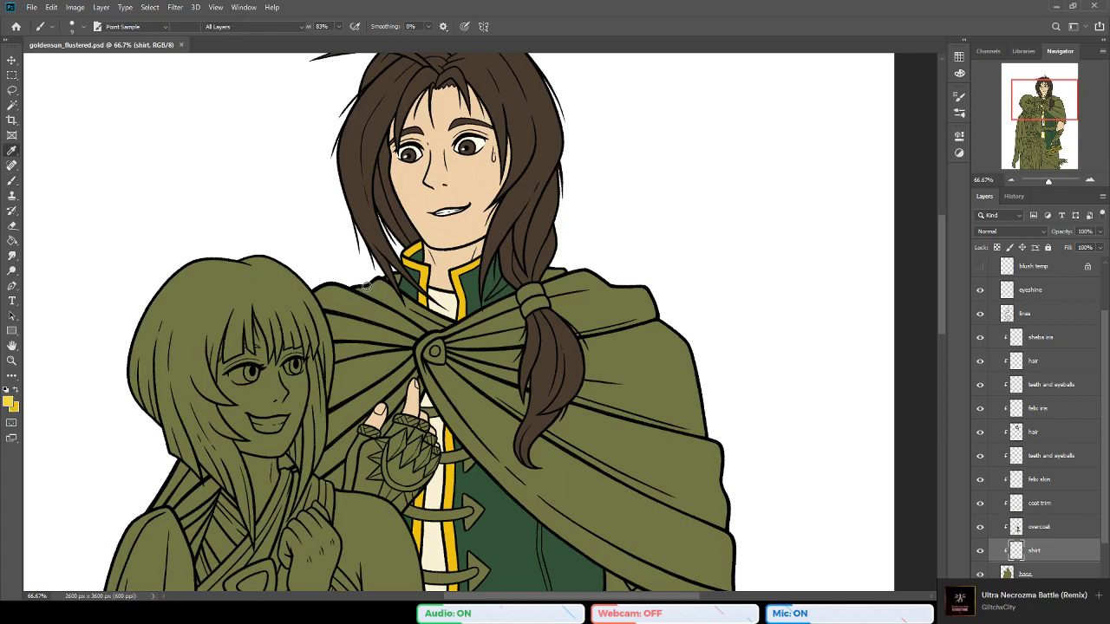
Step: Lock the coat trim layer's transparent pixels, recolour the trim lighter yellow with the Gradient tool and save the document
left_click(13, 106)
left_click(12, 240)
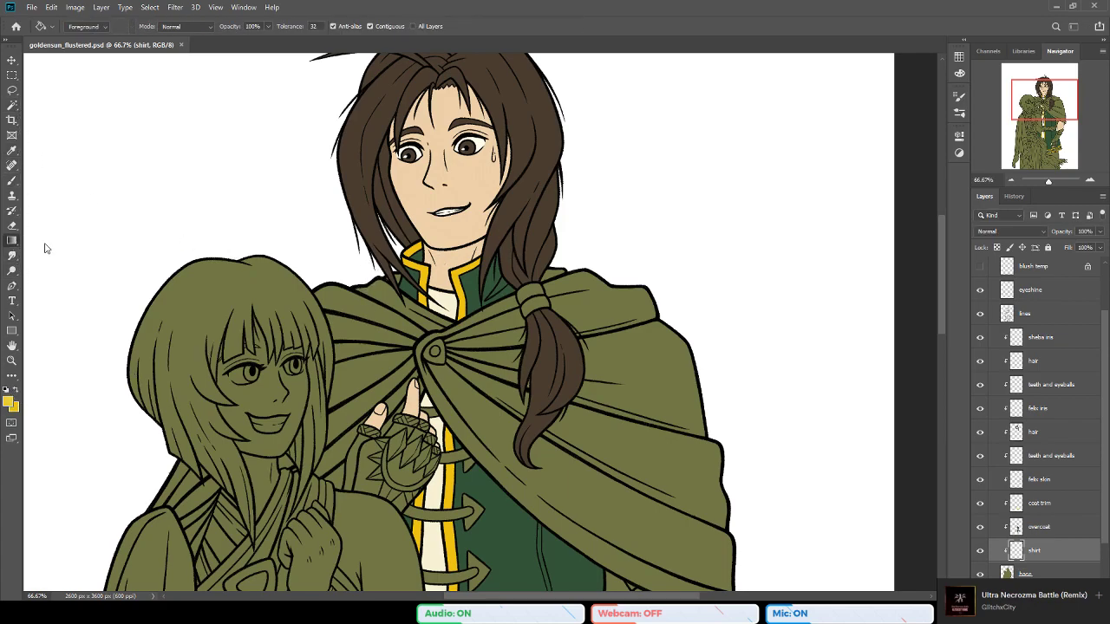
key("alt")
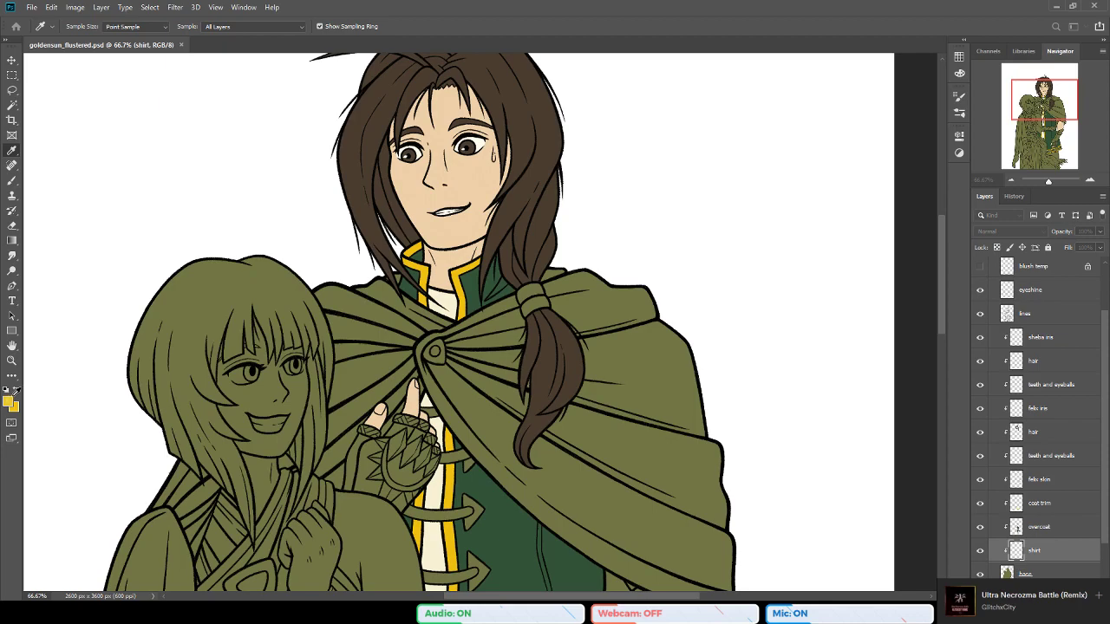
left_click(513, 250)
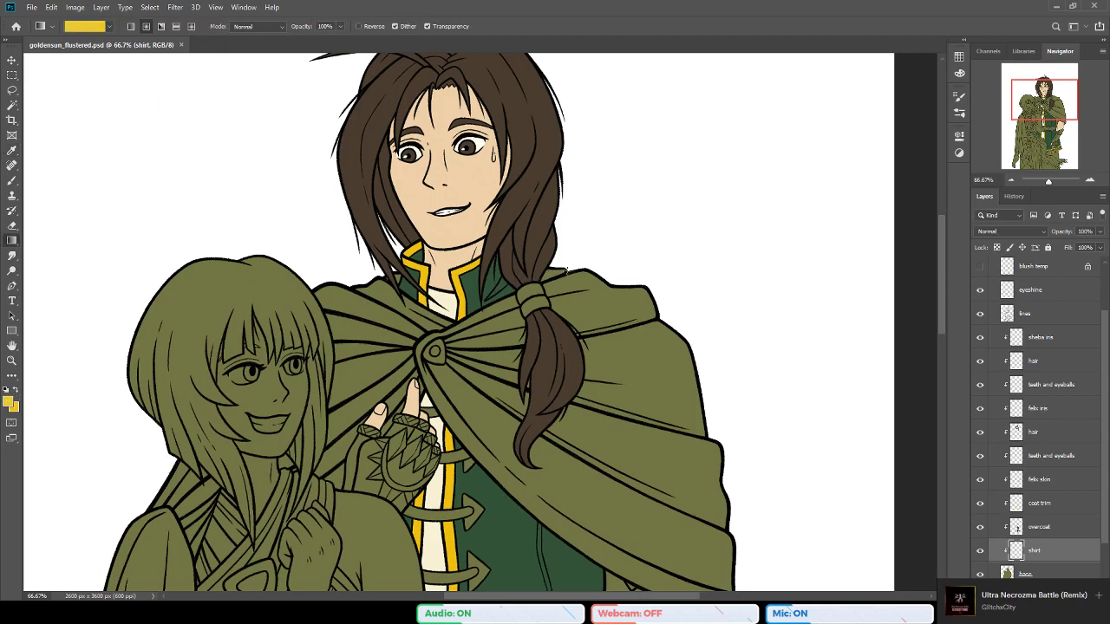
left_click_drag(461, 381, 507, 404)
mouse_move(1105, 489)
left_mouse_down()
mouse_move(1105, 474)
mouse_move(1104, 485)
left_mouse_up()
left_click(1057, 513)
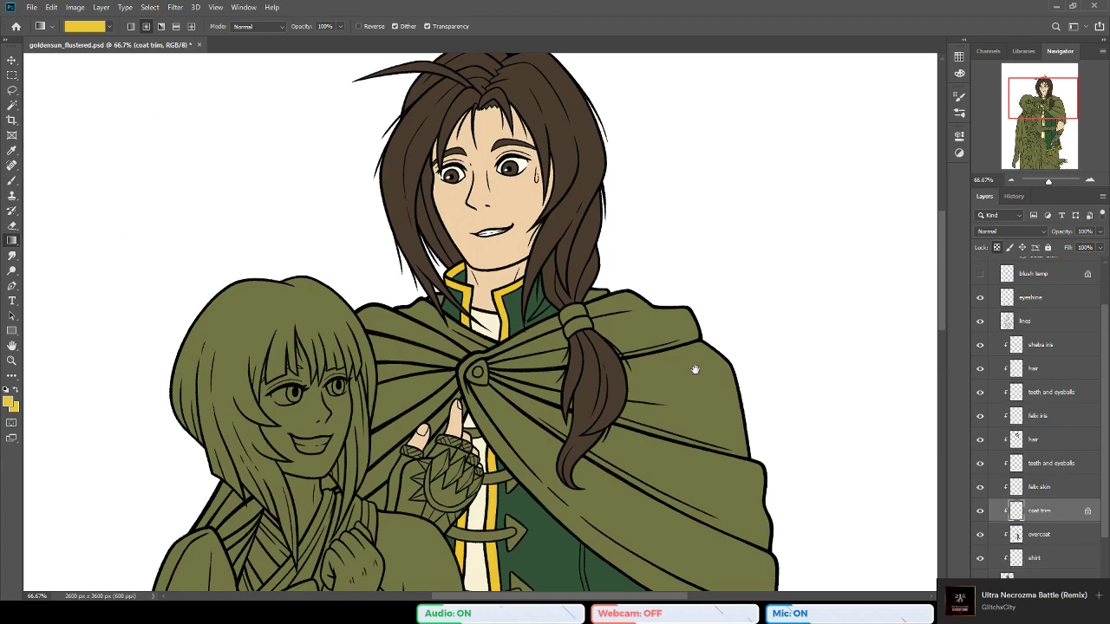
scroll(533, 255, "down", 10)
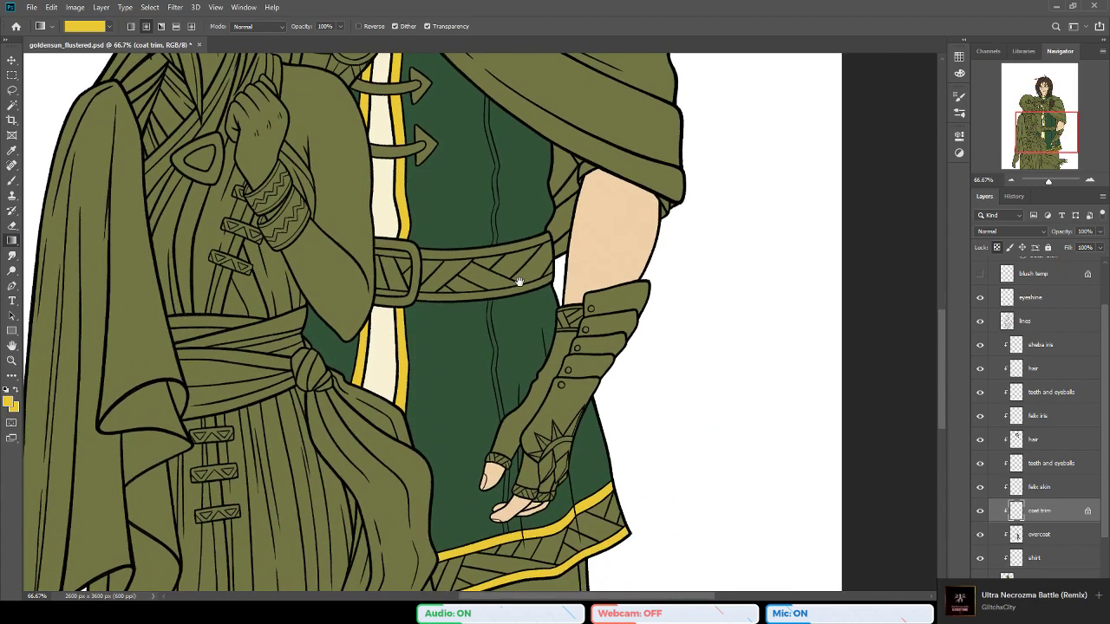
left_click_drag(520, 282, 536, 275)
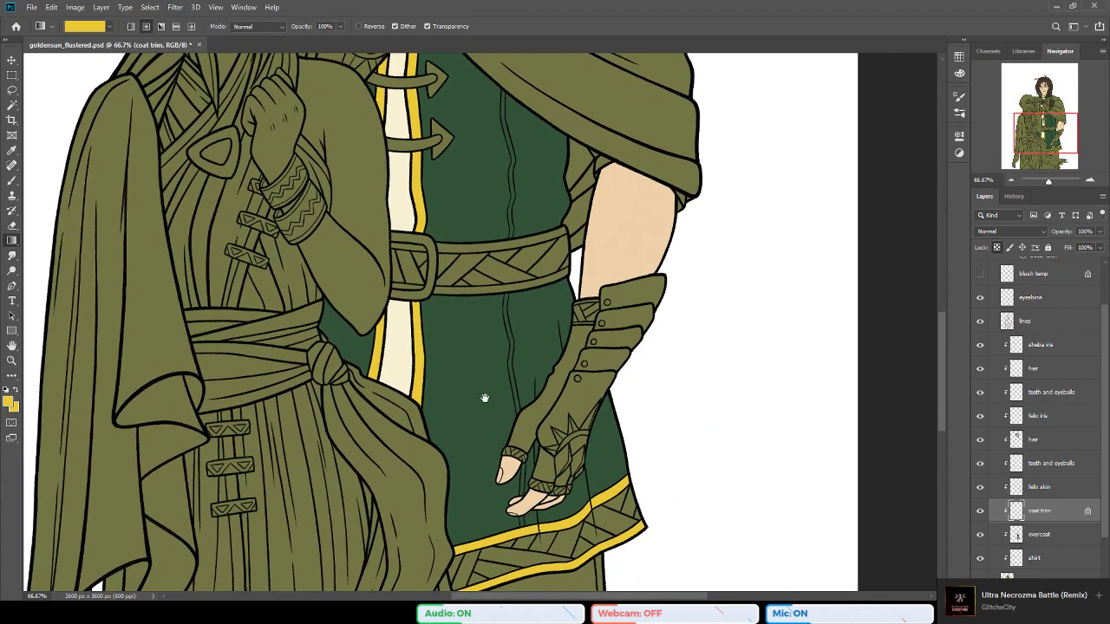
left_click_drag(485, 398, 487, 410)
scroll(488, 410, "up", 3)
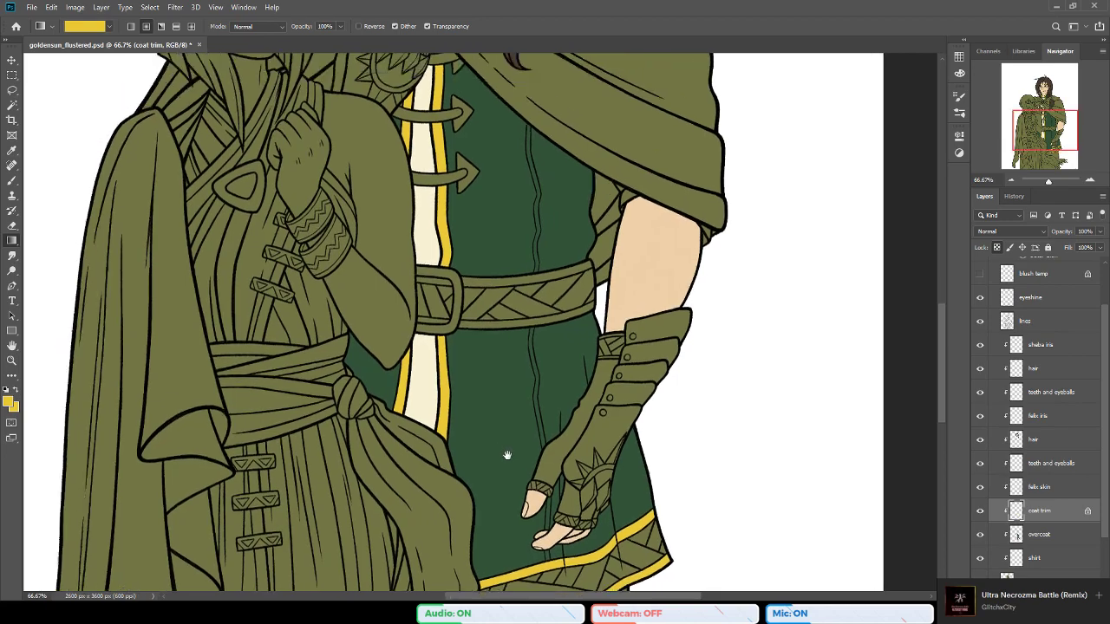
key("ctrl+s")
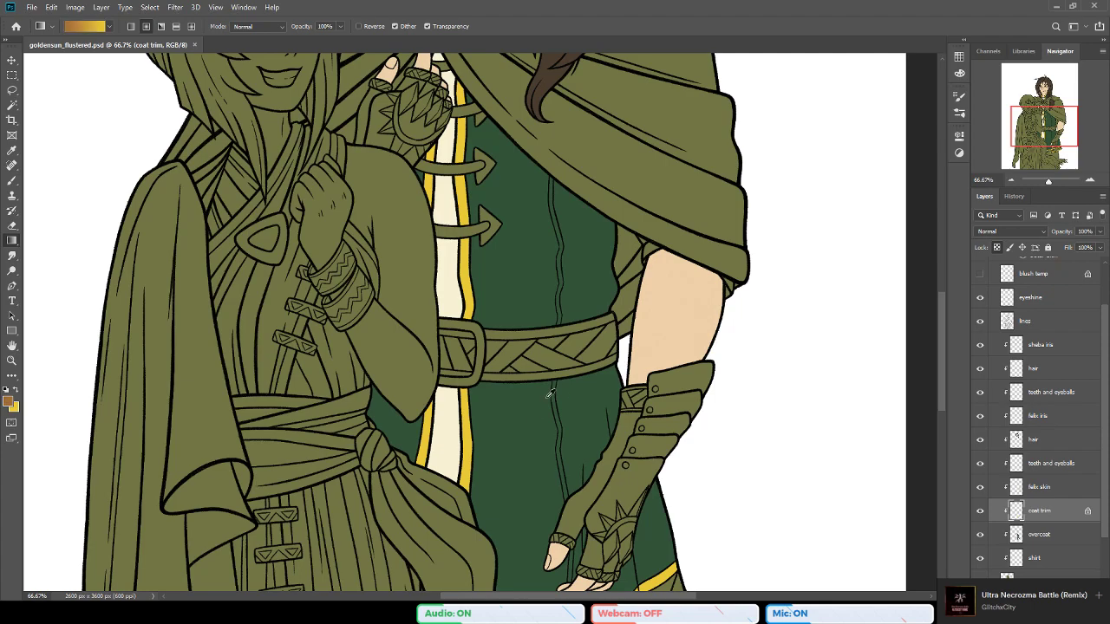
Step: Unlock the coat trim layer's transparent pixels and make the lines layer active
scroll(487, 316, "up", 1)
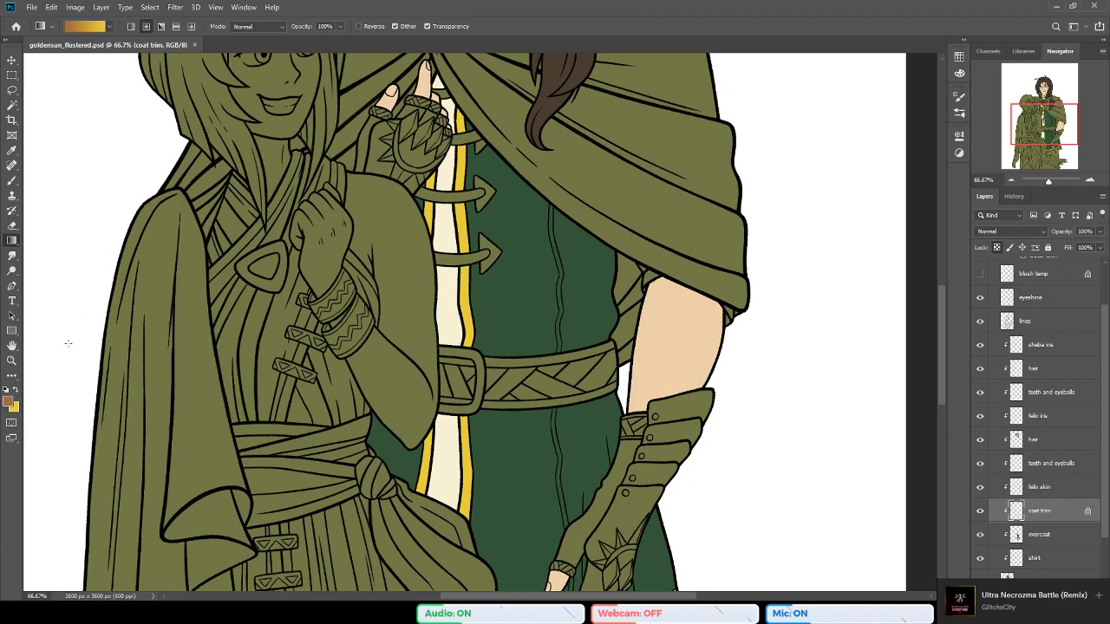
left_click(12, 360)
scroll(549, 376, "down", 1)
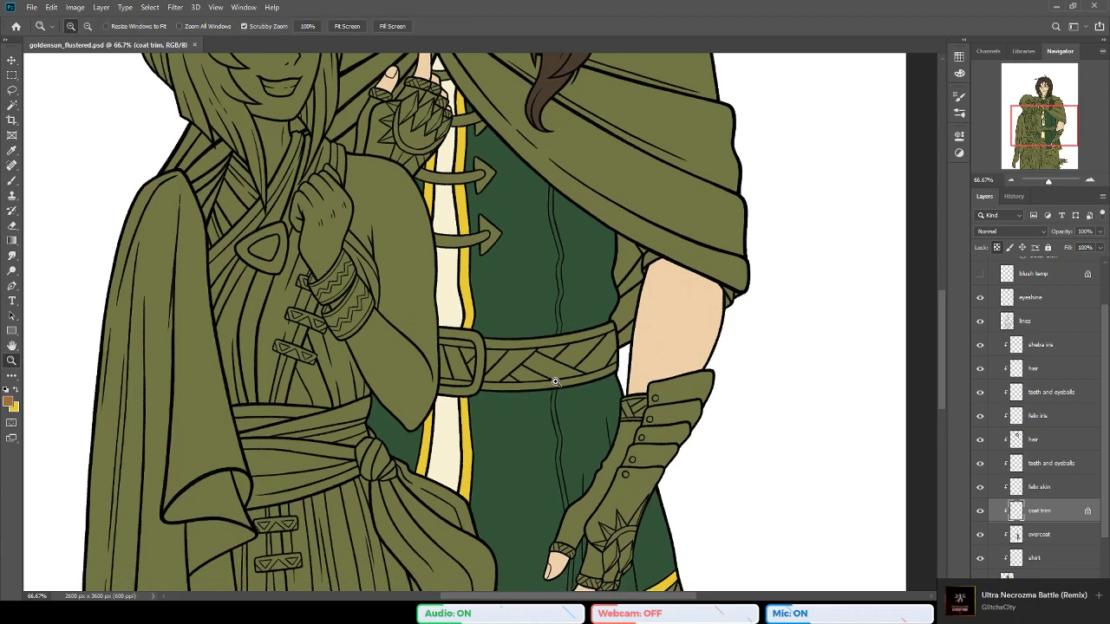
left_click_drag(942, 348, 944, 302)
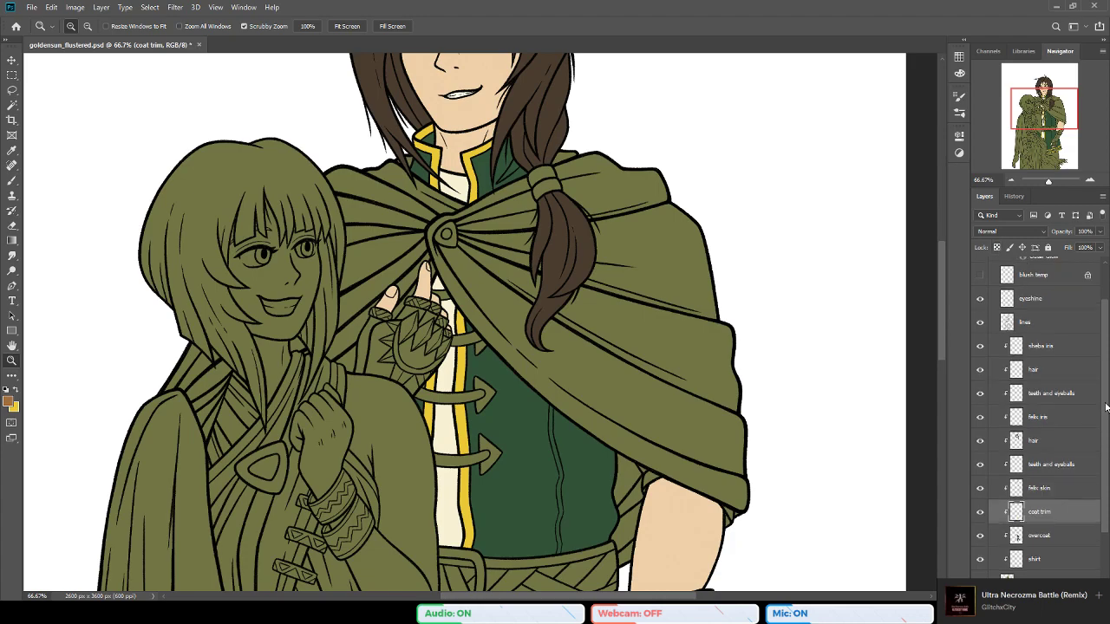
scroll(1023, 363, "up", 2)
left_click(1032, 374)
Step: Add a new clipped layer directly above the base layer and name it "leather trim"
scroll(409, 287, "up", 6)
scroll(433, 313, "down", 7)
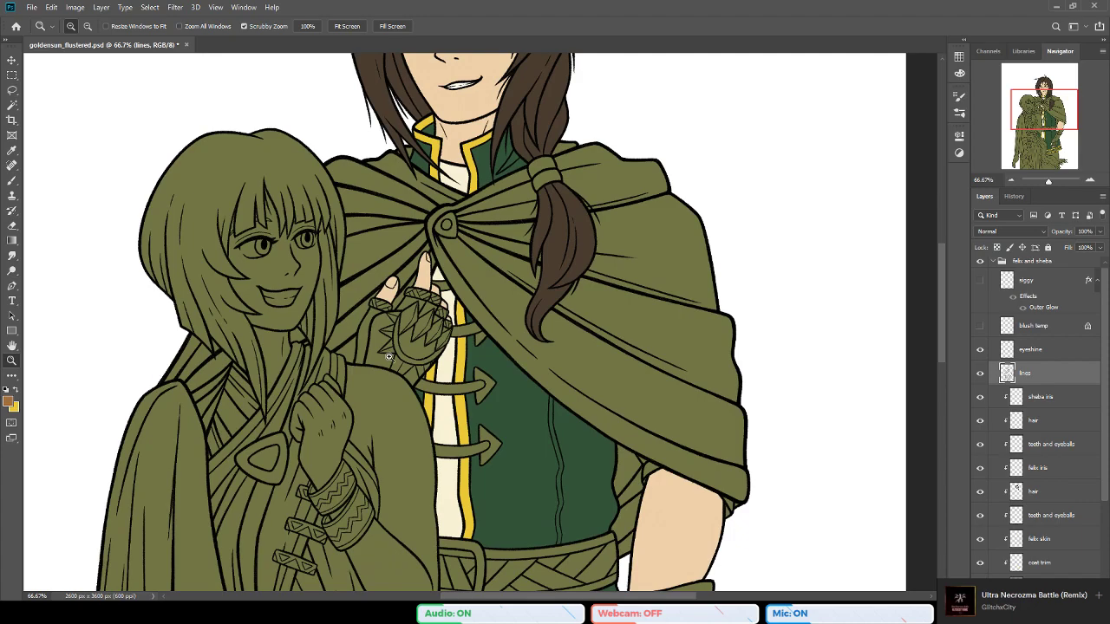
scroll(520, 354, "down", 5)
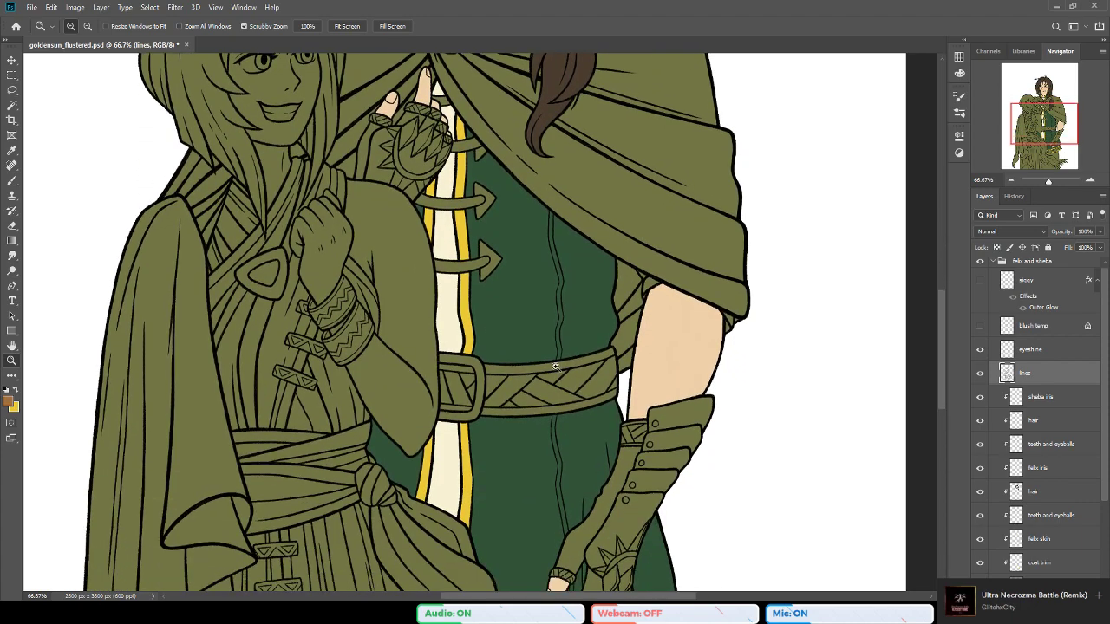
left_click(561, 358)
left_click(577, 375)
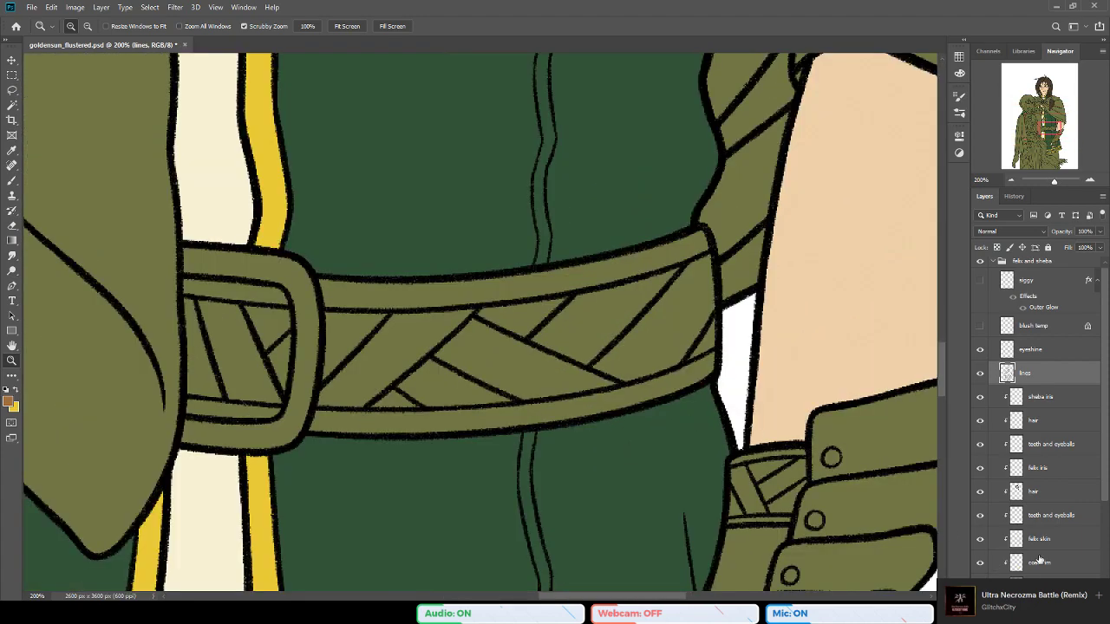
scroll(1041, 570, "down", 3)
left_click(1041, 534)
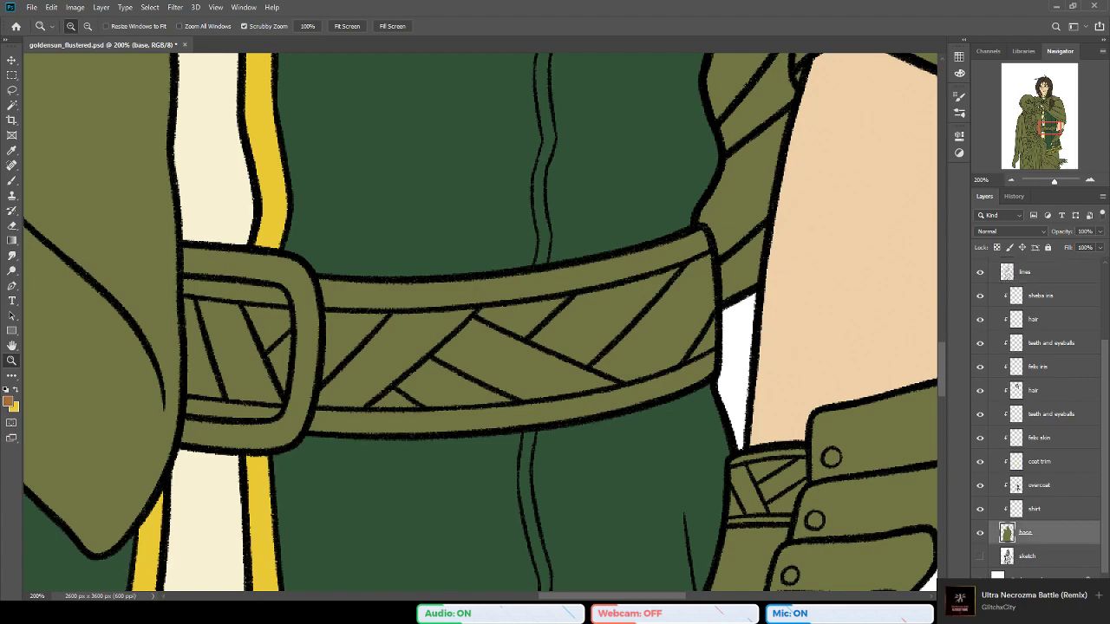
key("ctrl+shift+alt+n")
double_click(1039, 533)
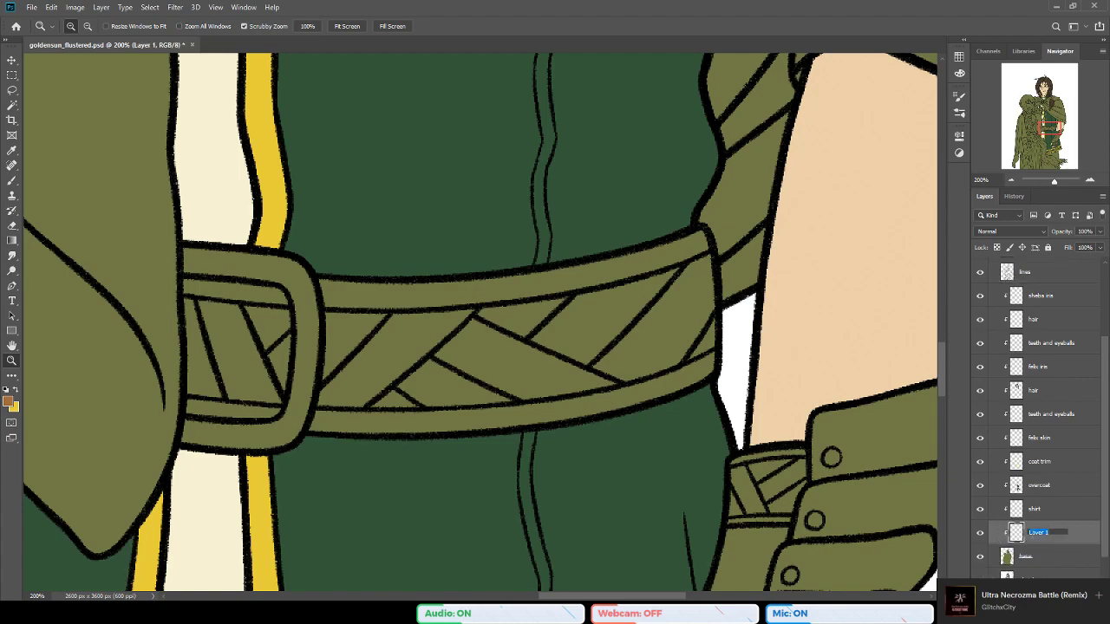
type("trim")
key("Return")
type("m")
key("Return")
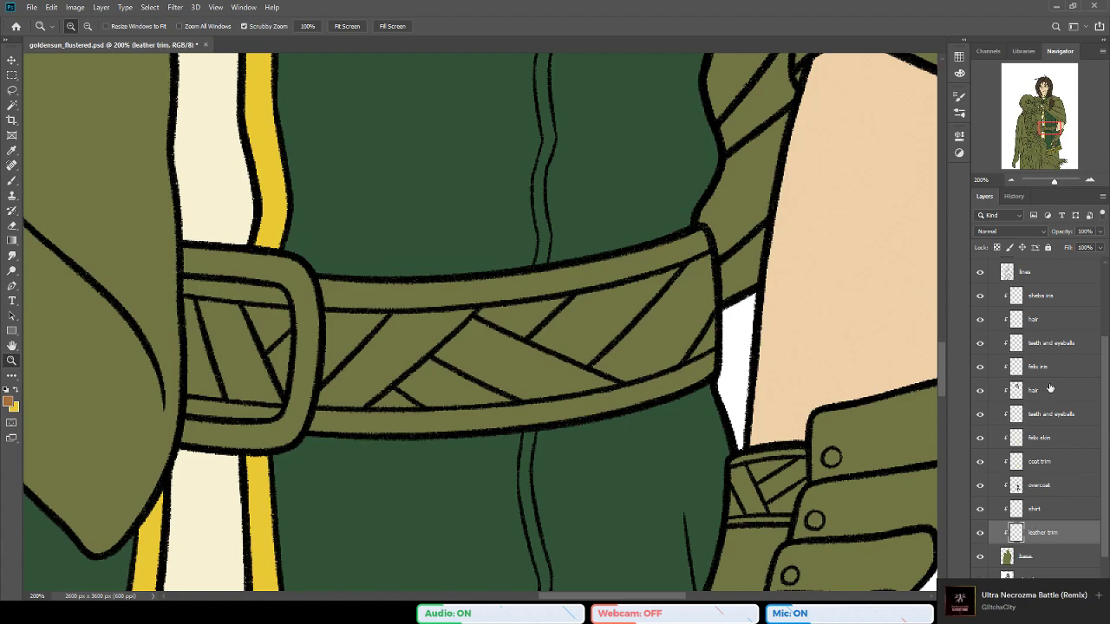
Step: On the lines layer, select the belt sections inside the buckle with the Magic Wand
scroll(1050, 385, "up", 2)
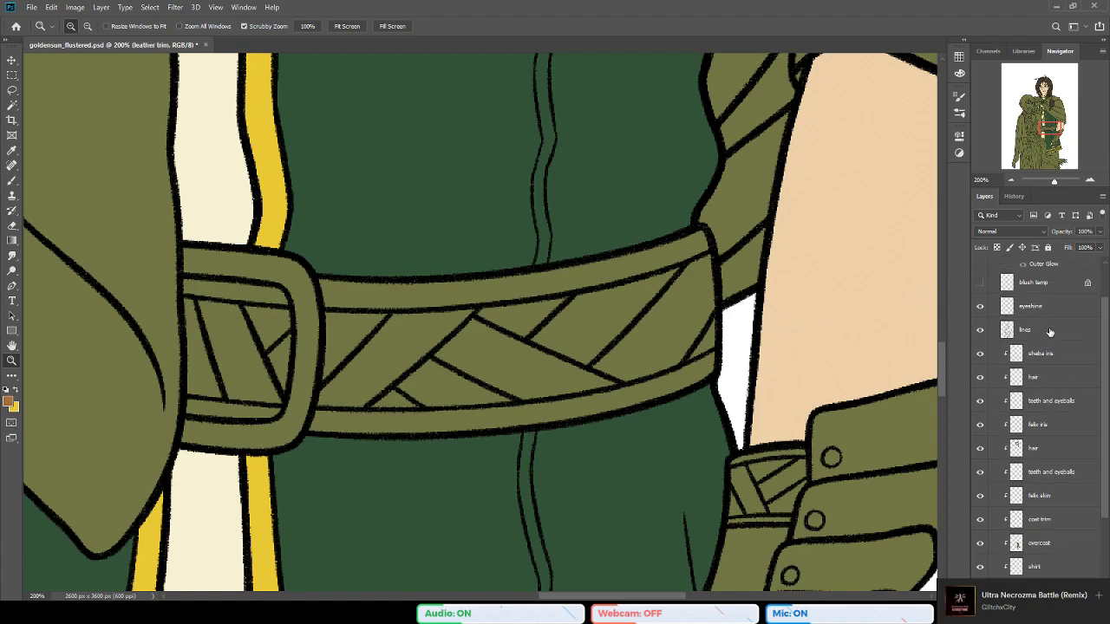
left_click(1050, 331)
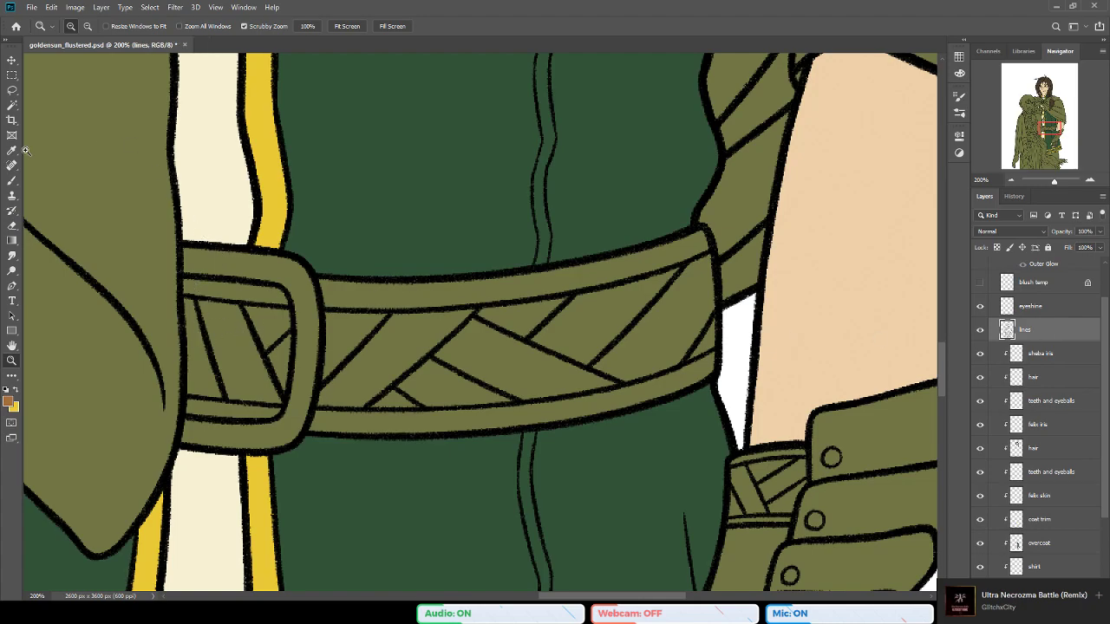
left_click(13, 105)
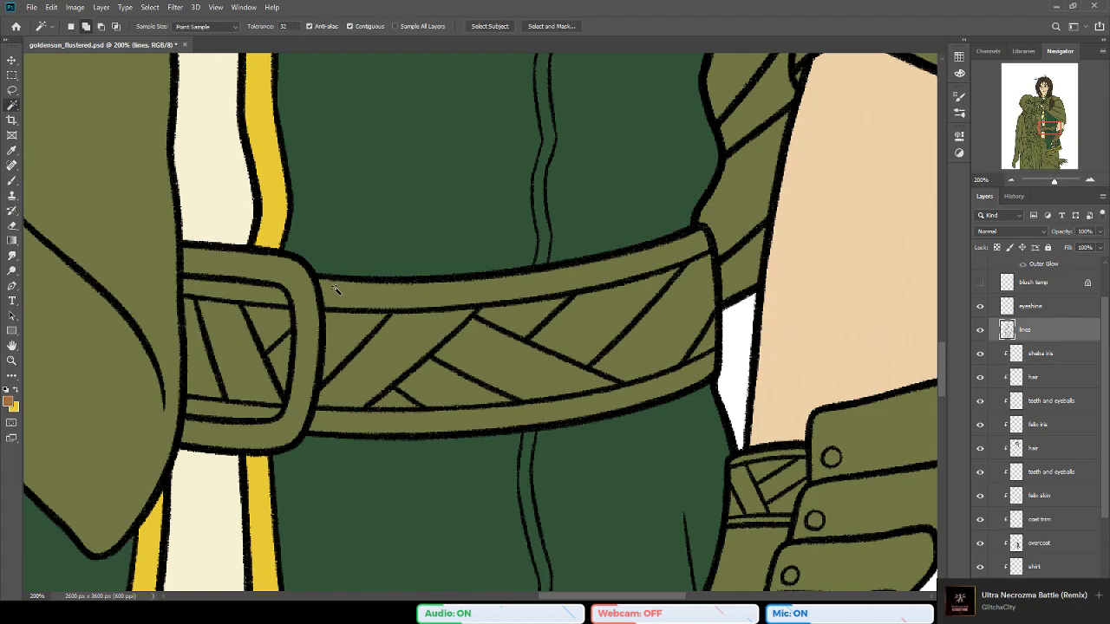
left_click(221, 369)
left_click(236, 414)
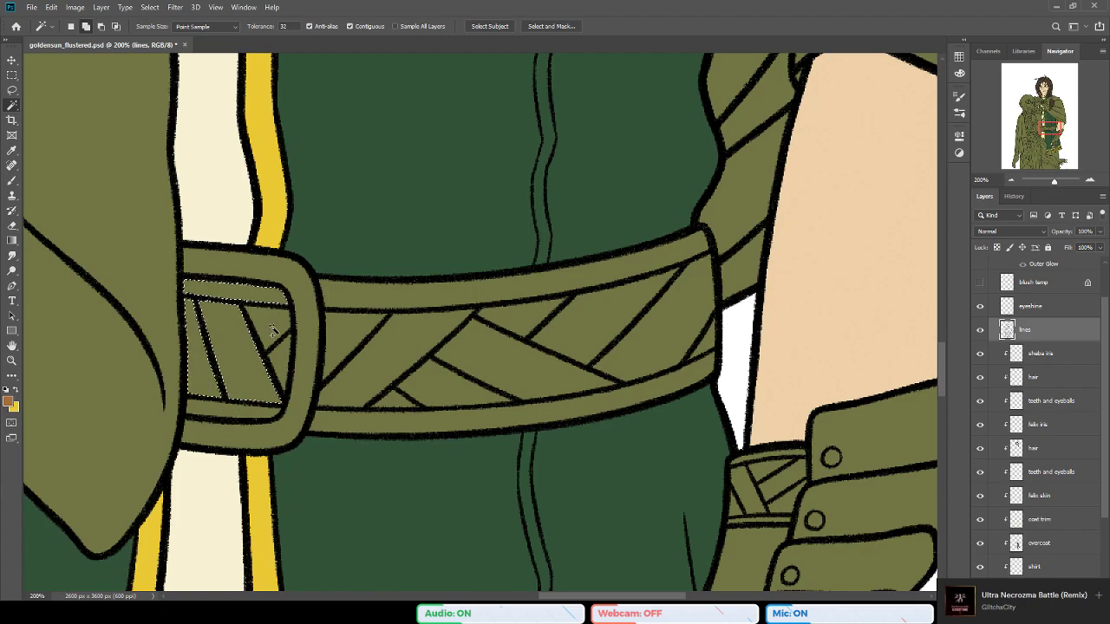
Step: Add the belt's edge bands and all woven sections beyond the buckle to the selection
left_click(359, 341)
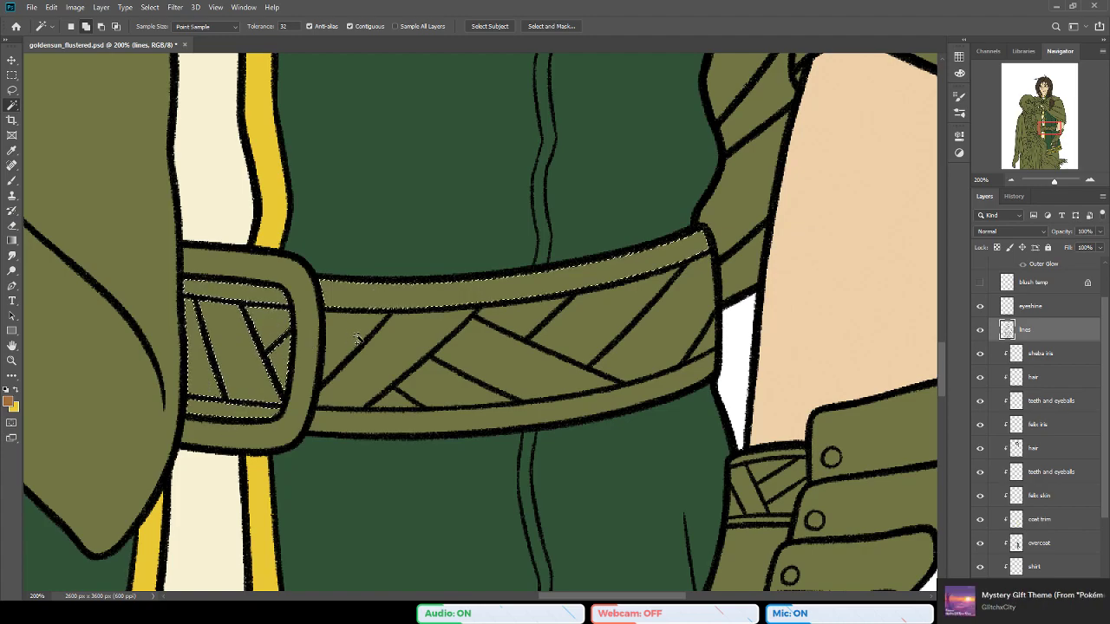
left_click(457, 424)
left_click(459, 388)
left_click(532, 373)
left_click(530, 323)
left_click(630, 333)
left_click(668, 336)
left_click(707, 348)
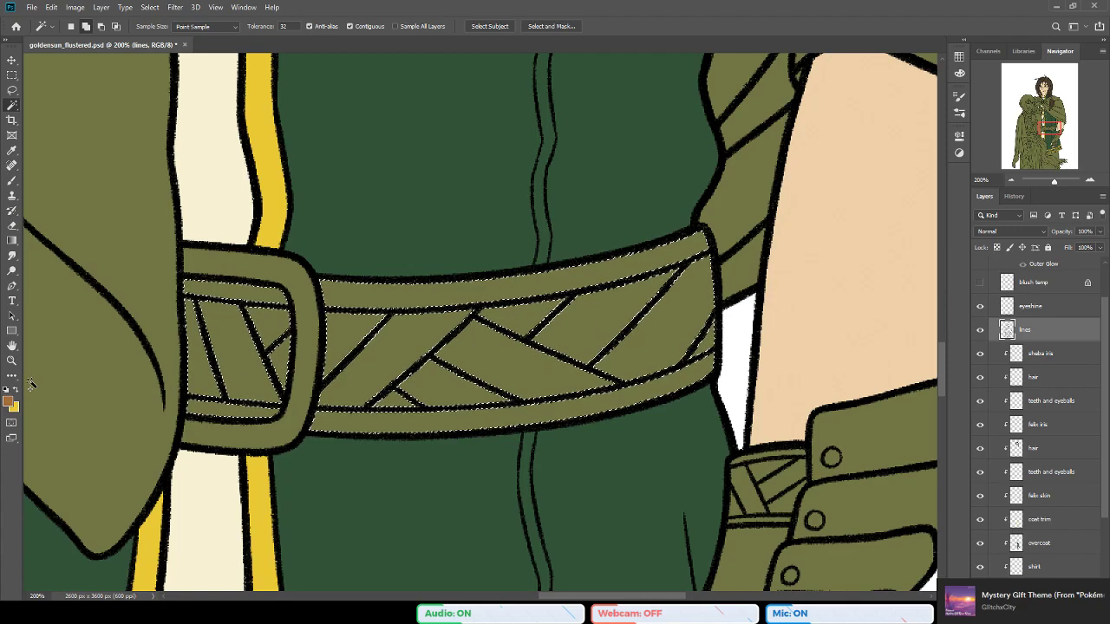
Step: Add the woven band and thin edging at the upper end of the lowered arm's glove to the selection
key("z")
left_click(633, 390, "alt")
left_click(854, 442, "alt")
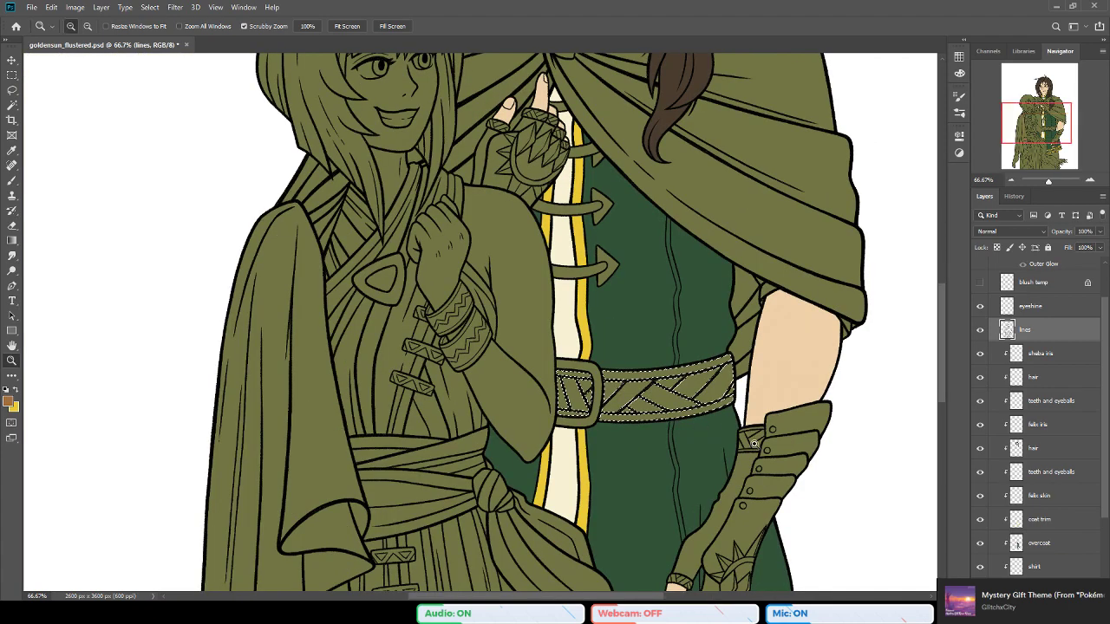
scroll(798, 438, "down", 2)
left_click(768, 350)
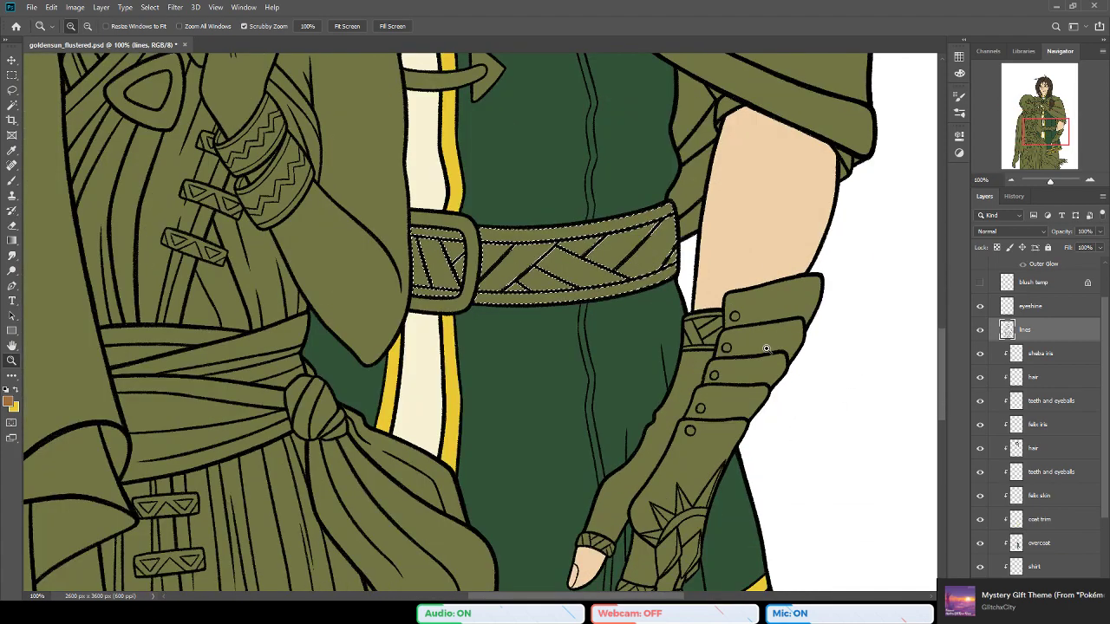
left_click(768, 349)
key("b")
key("w")
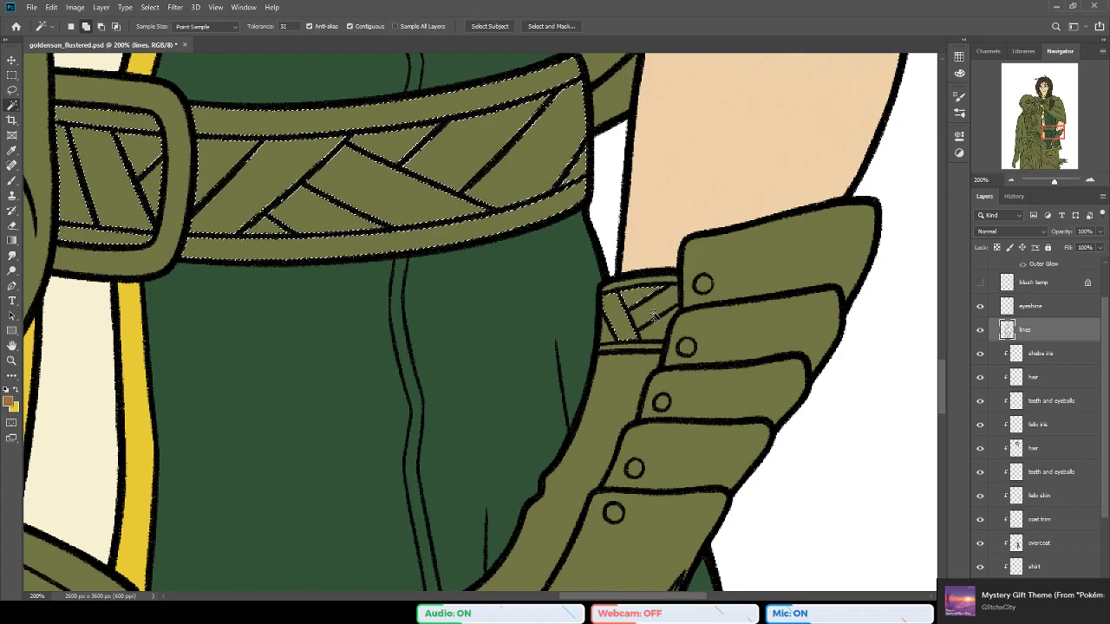
left_click(643, 346)
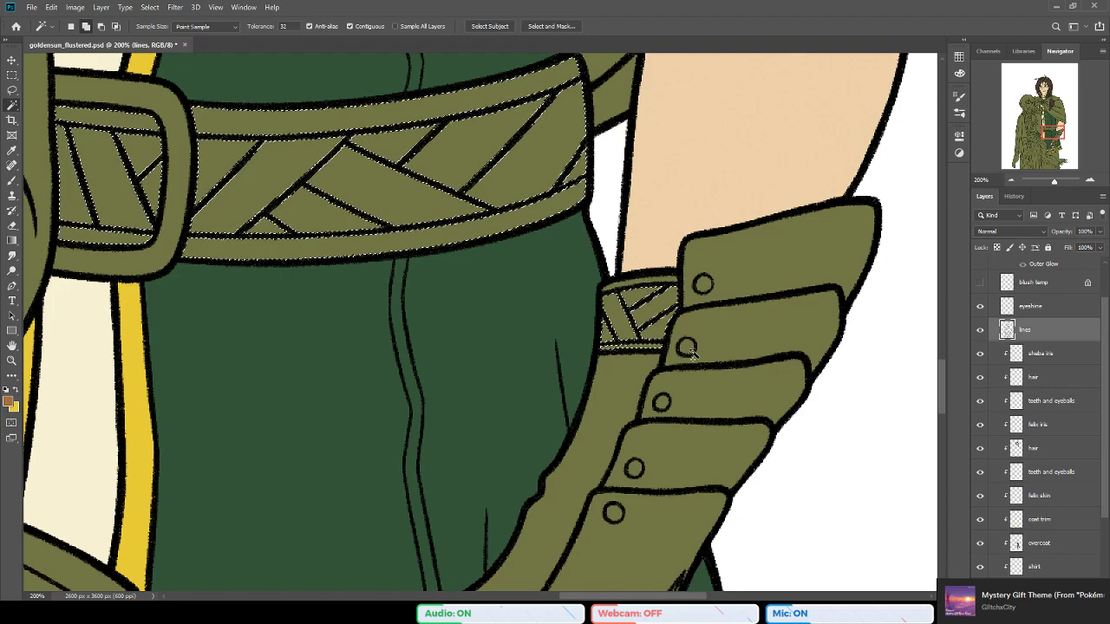
Step: Add all the woven sections between the yellow trims of the coat hem to the selection
left_click_drag(942, 373, 941, 420)
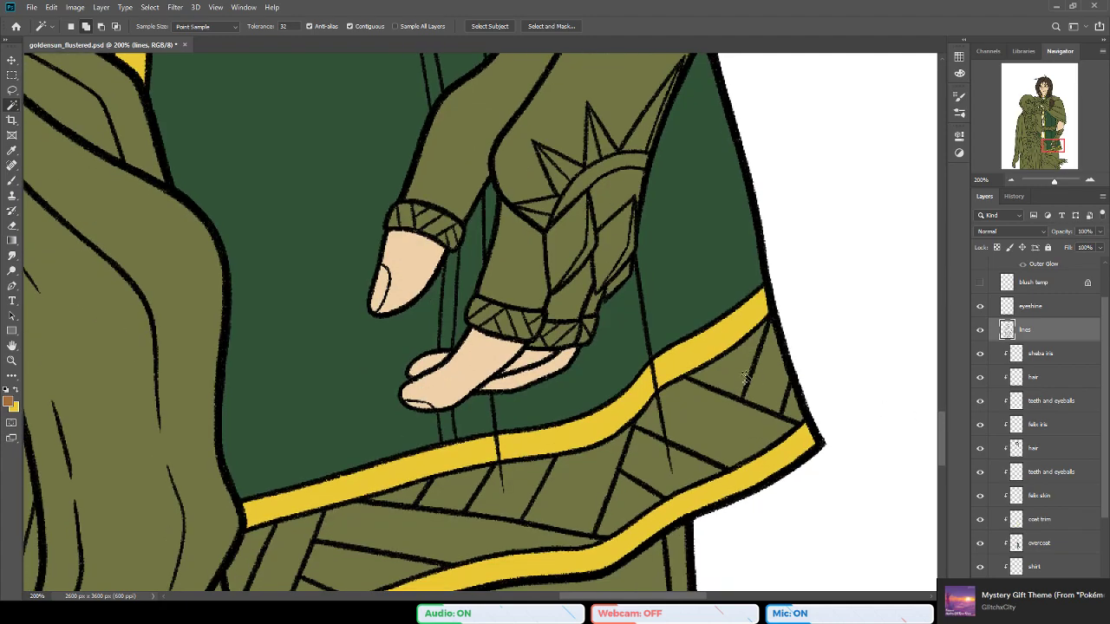
left_click(793, 410)
left_click(737, 436)
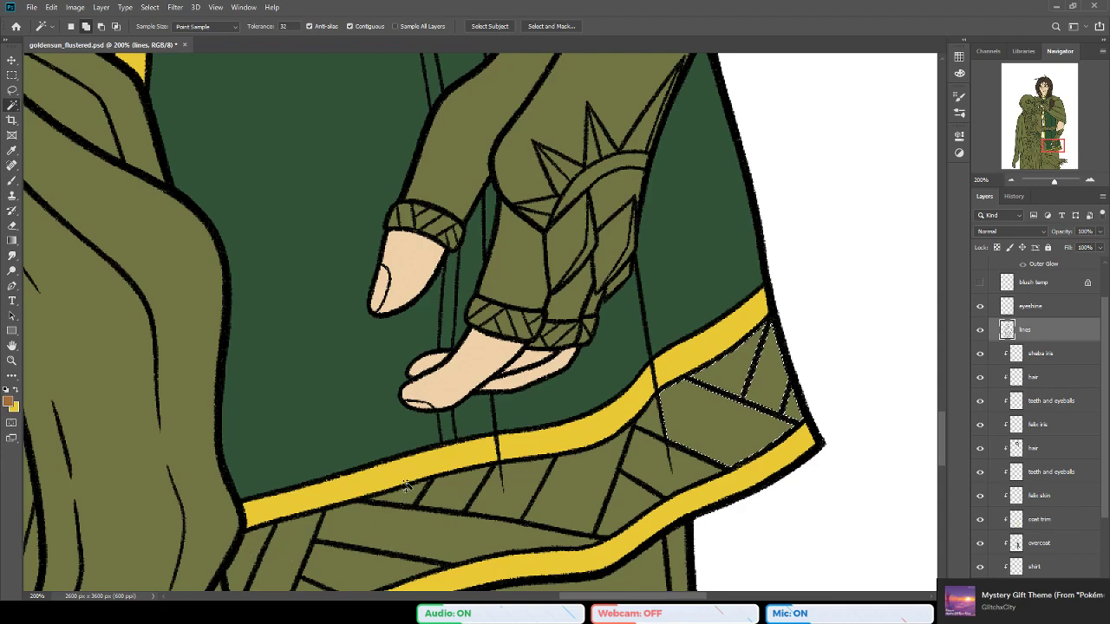
scroll(407, 484, "down", 3)
left_click(440, 453, "shift")
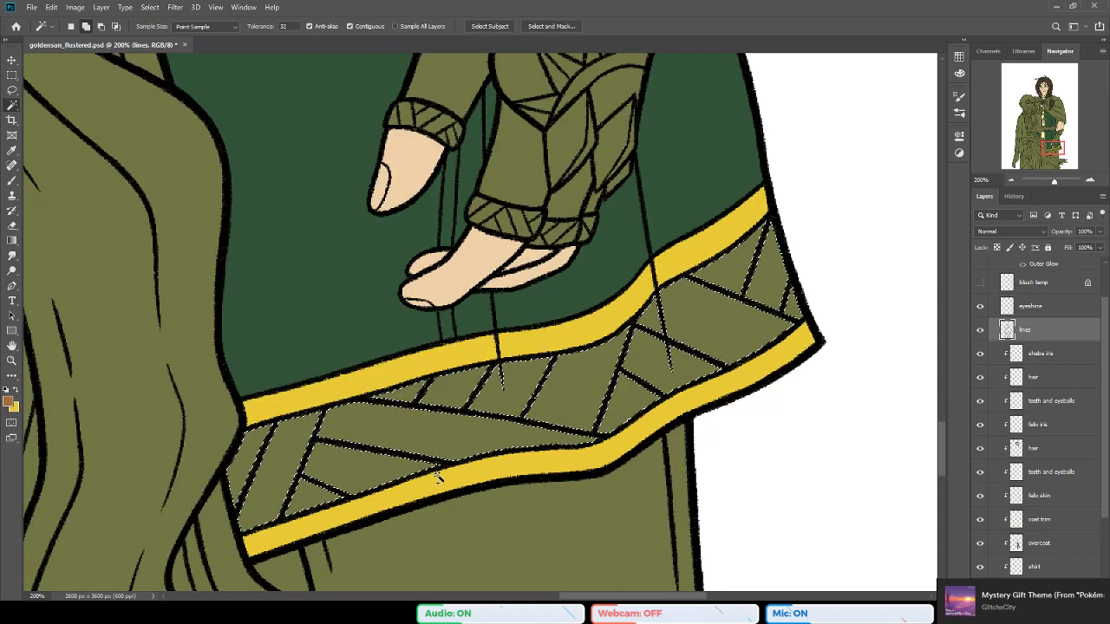
Step: Add the strap and arrowhead parts of the coat's front fasteners to the selection
left_click_drag(1046, 143, 1038, 110)
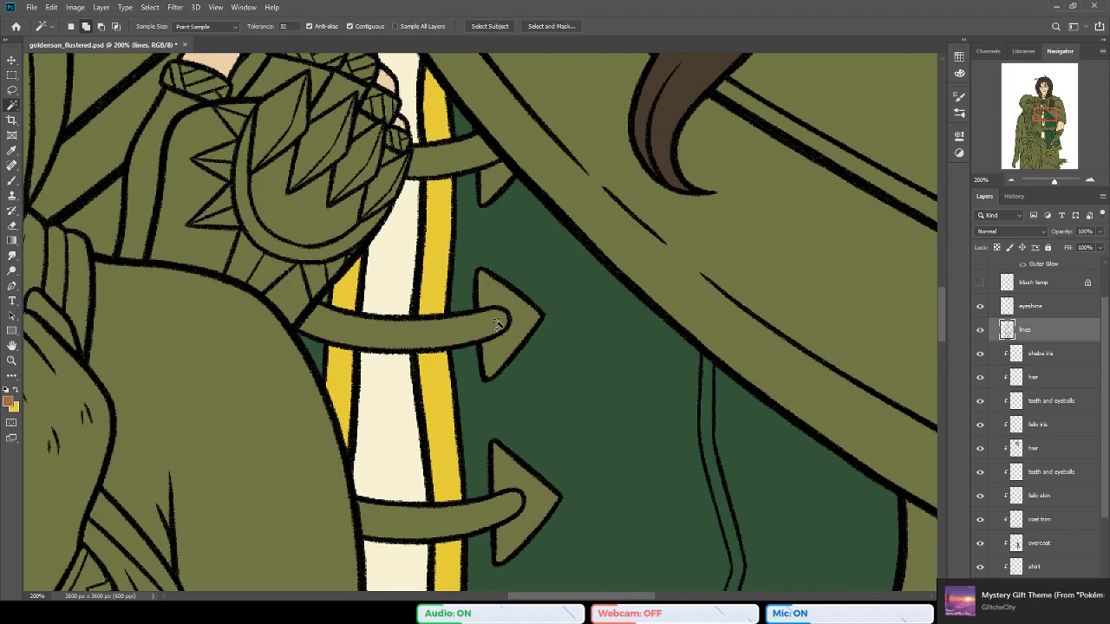
left_click(484, 173)
left_click(447, 341, "shift")
left_click(519, 477)
Step: Expand the combined selection slightly so its edges reach under the surrounding line art
mouse_move(1038, 115)
left_mouse_down()
mouse_move(1038, 102)
mouse_move(1041, 125)
left_mouse_up()
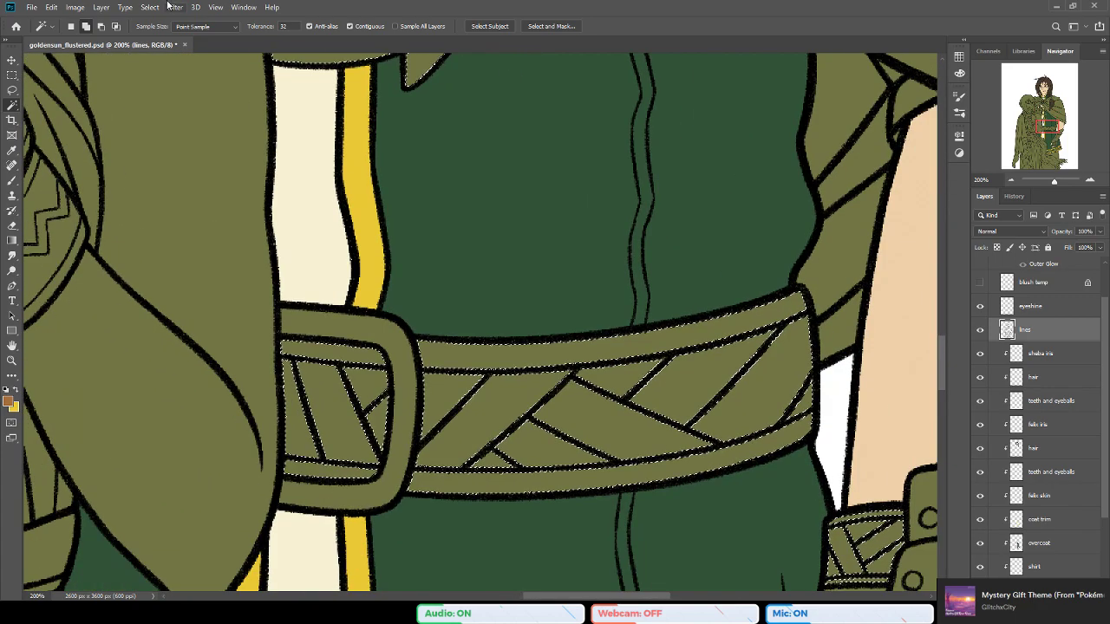
mouse_move(172, 173)
left_click(286, 197)
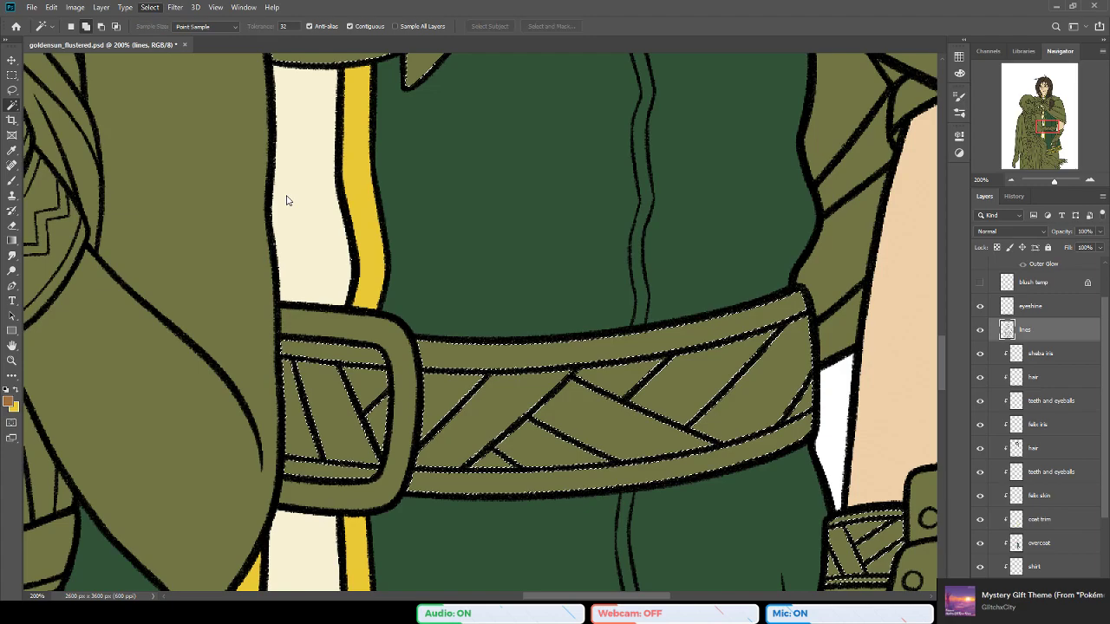
key("Return")
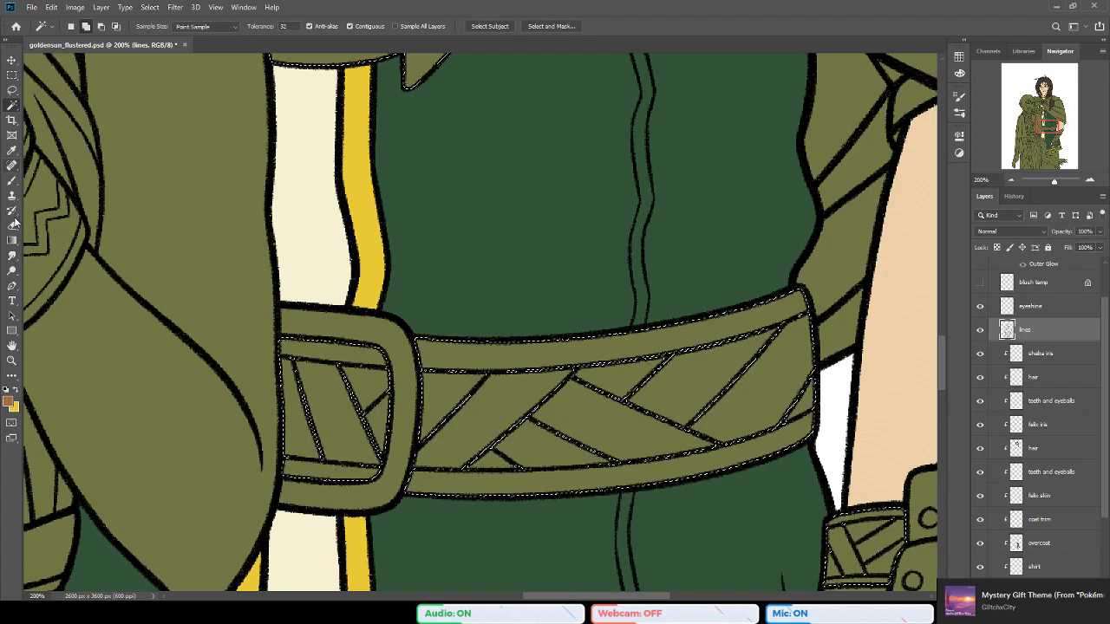
Step: On the leather trim layer, fill the selection with the orange-brown foreground colour using the Paint Bucket, and deselect
left_click(14, 241)
key("shift+g")
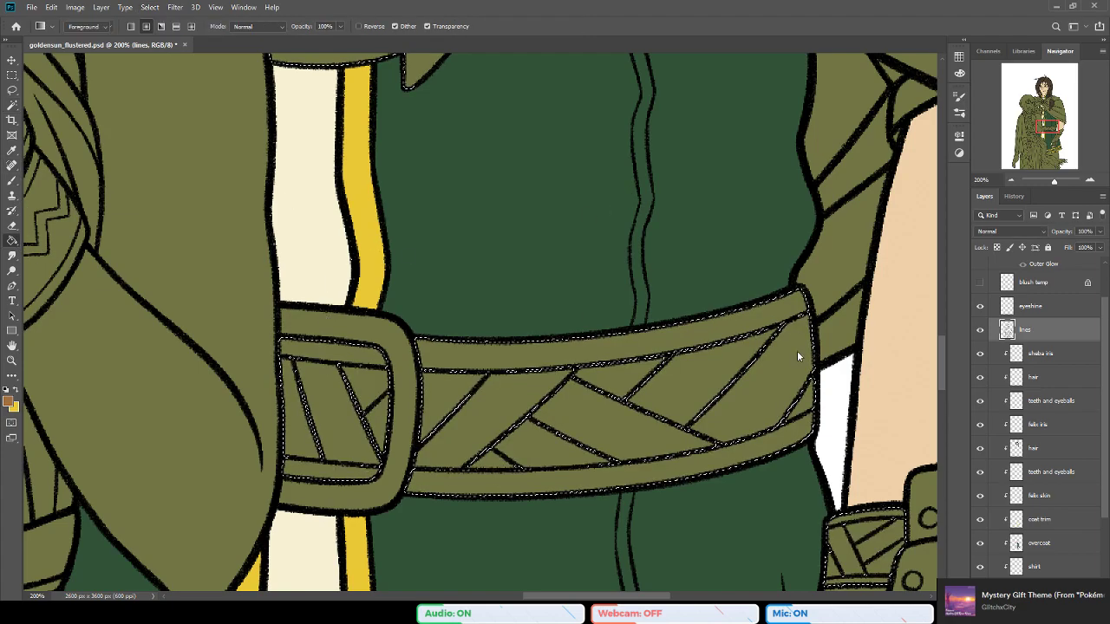
scroll(1070, 487, "down", 3)
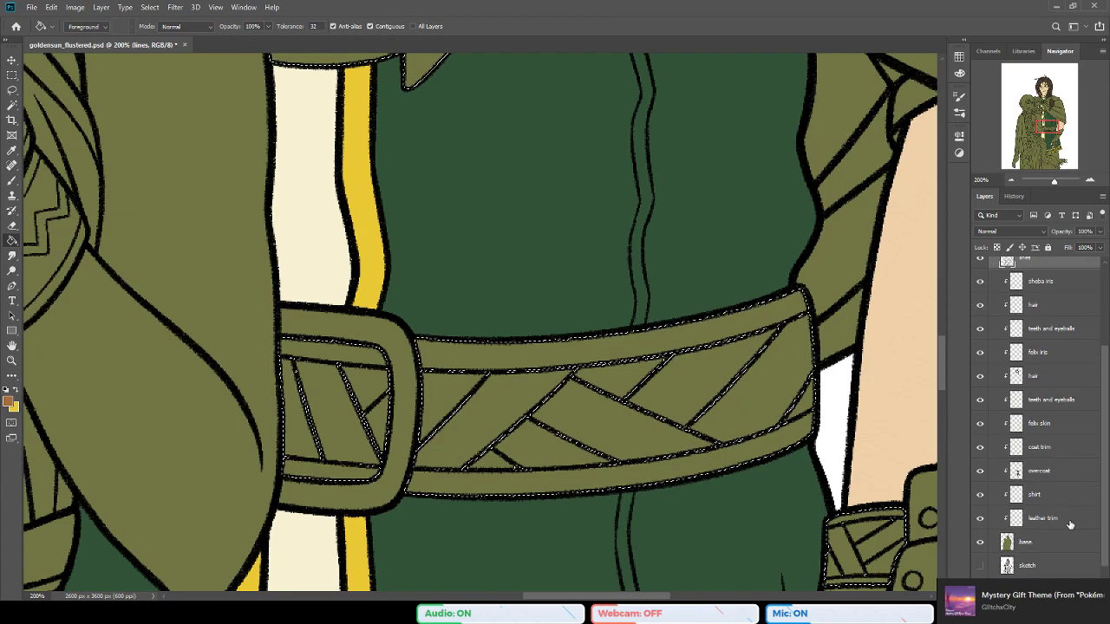
left_click(1072, 517)
left_click(685, 399)
key("ctrl+d")
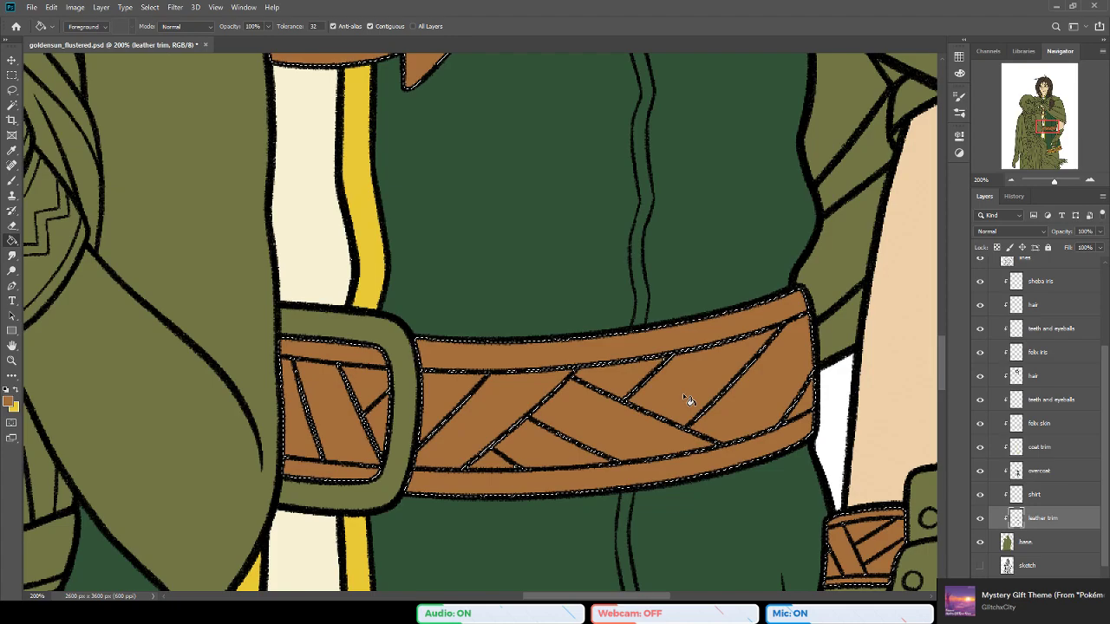
Step: Examine the filled belt, coat fasteners, glove band and hem against the whole drawing
left_click(11, 361)
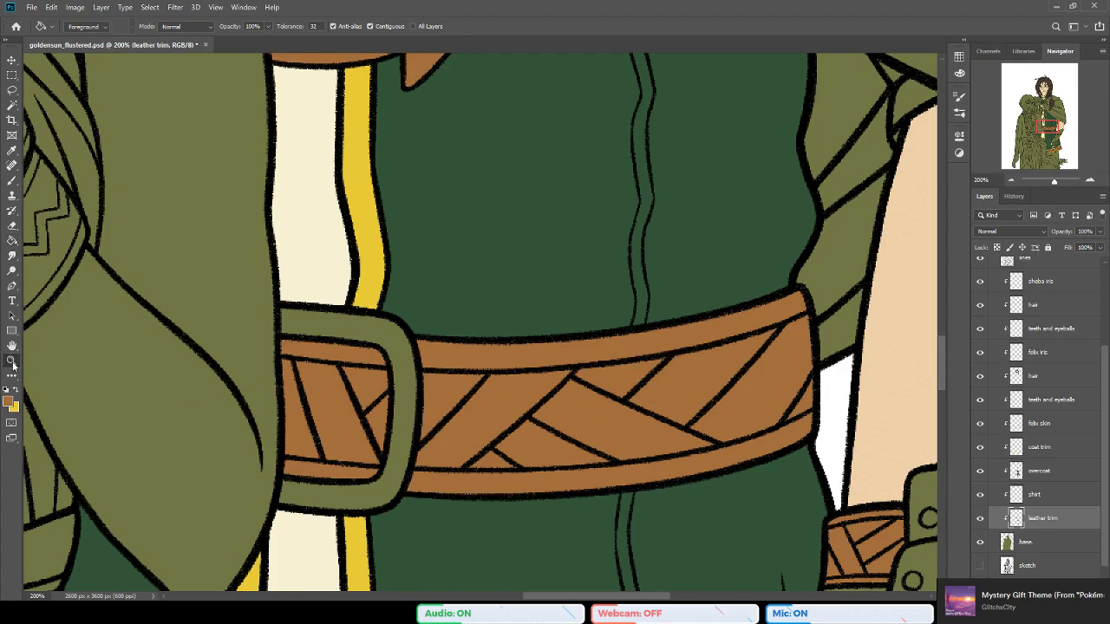
left_click(443, 317, "alt")
left_click(443, 318, "alt")
left_click(443, 318, "alt")
scroll(459, 345, "up", 1)
scroll(459, 345, "up", 3)
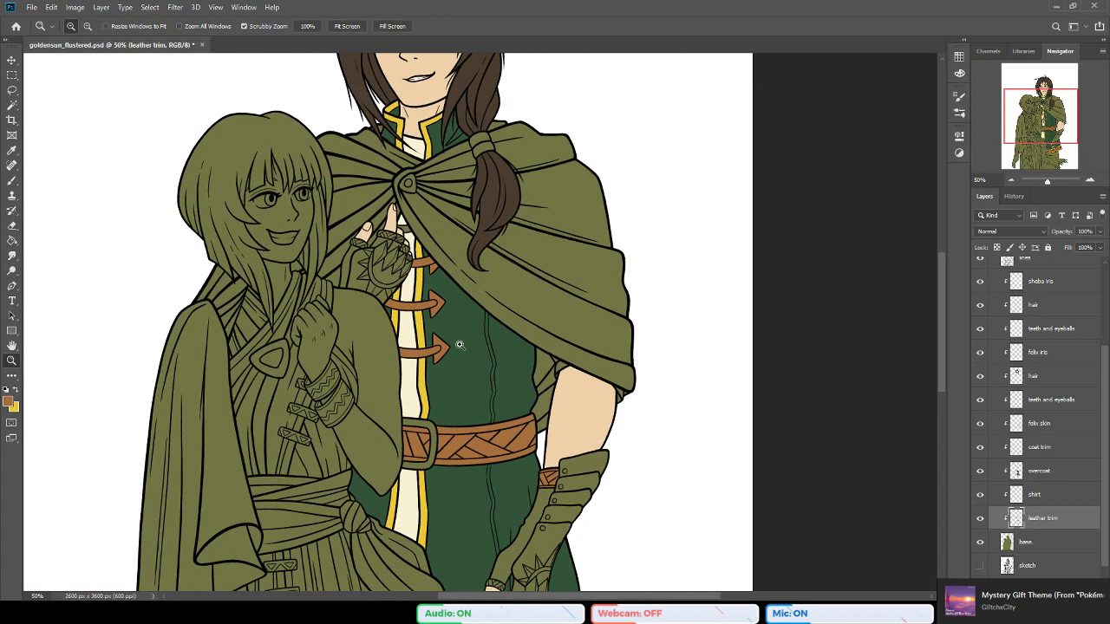
left_click(459, 344, "alt")
scroll(480, 385, "down", 3)
scroll(478, 385, "up", 2)
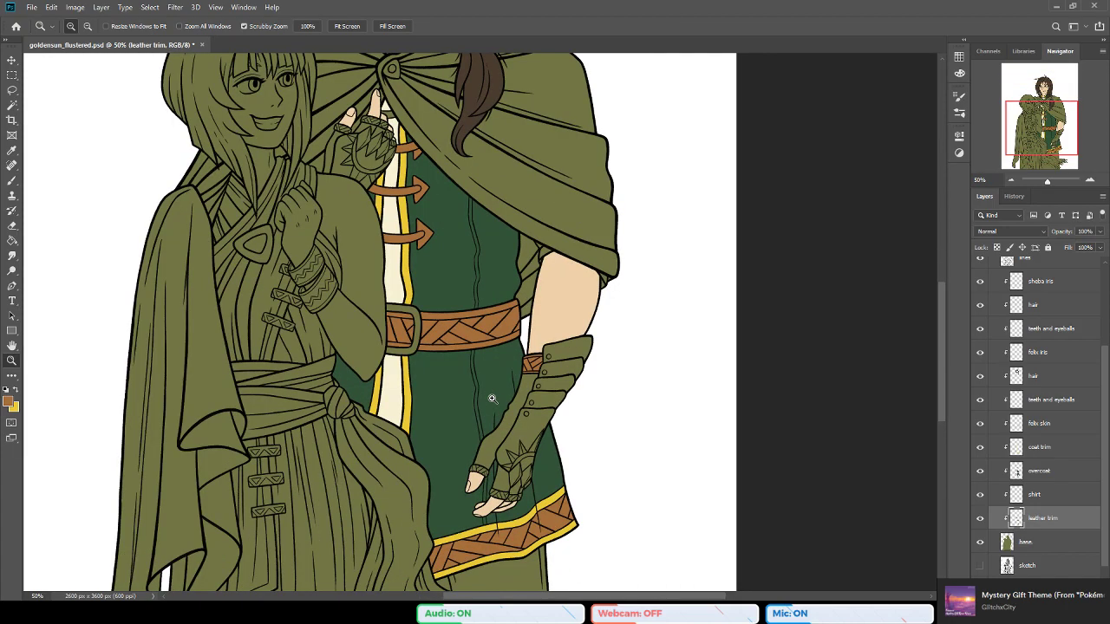
scroll(490, 395, "down", 3)
Step: Choose a darker brown as the painting colour for the leather trim
key("b")
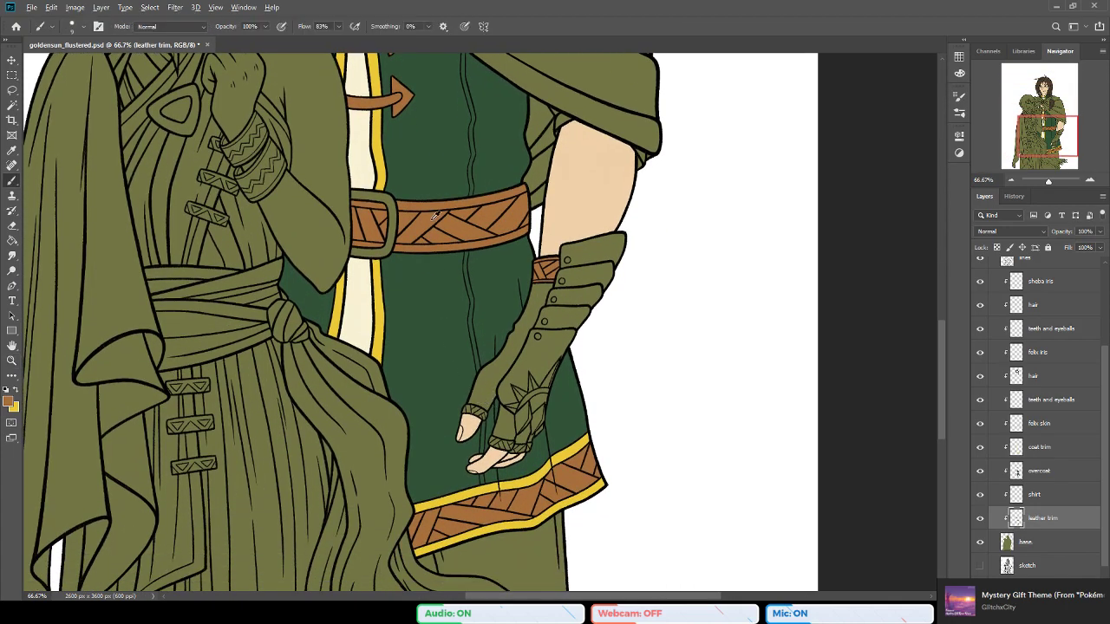
key("i")
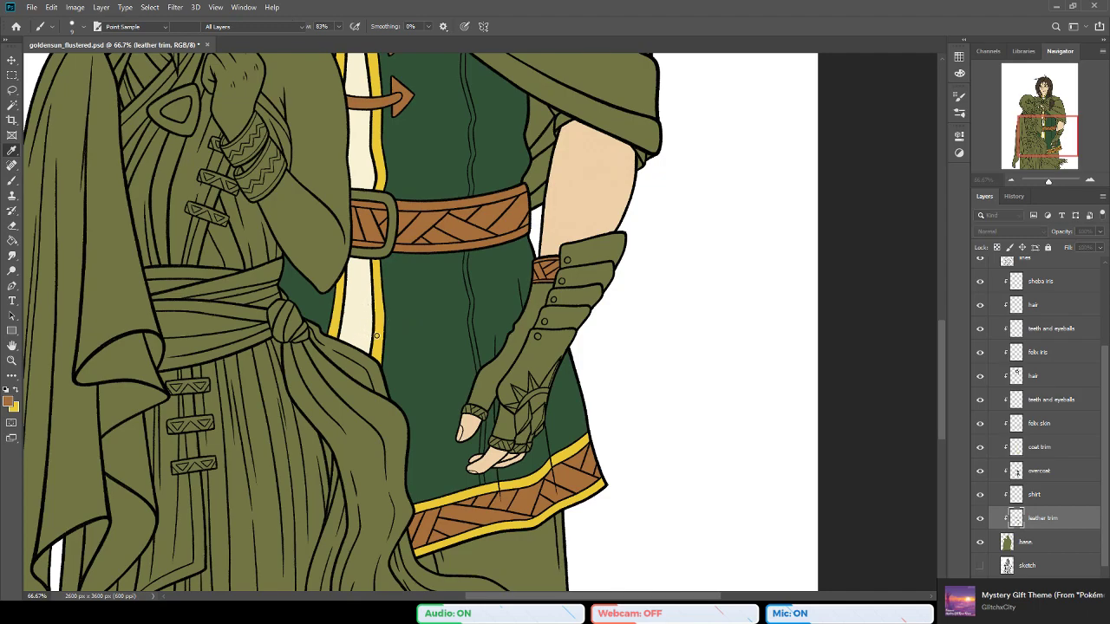
key("b")
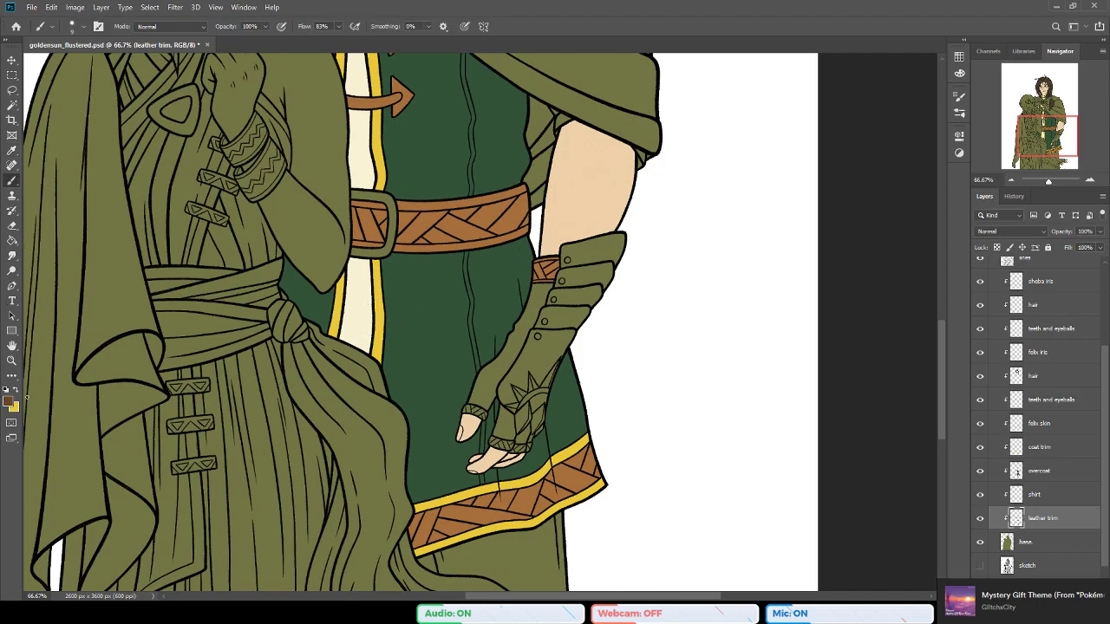
key("i")
key("b")
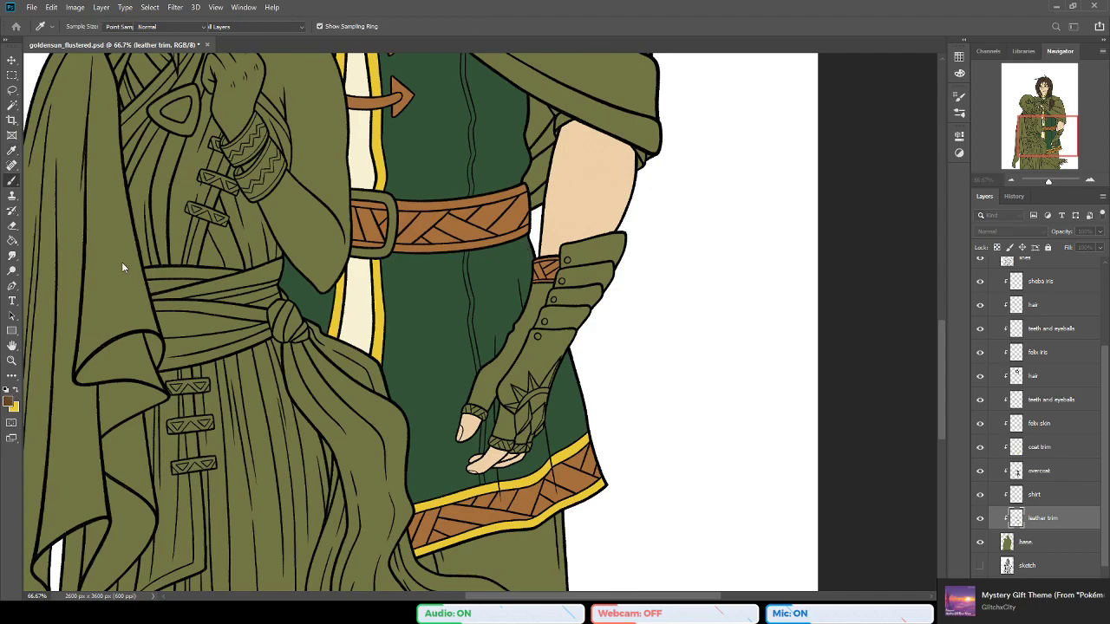
Step: Lock the leather trim layer's transparent pixels and recolour all its painted areas dark brown with the Gradient tool
left_click(12, 255)
left_click(12, 242)
key("shift+g")
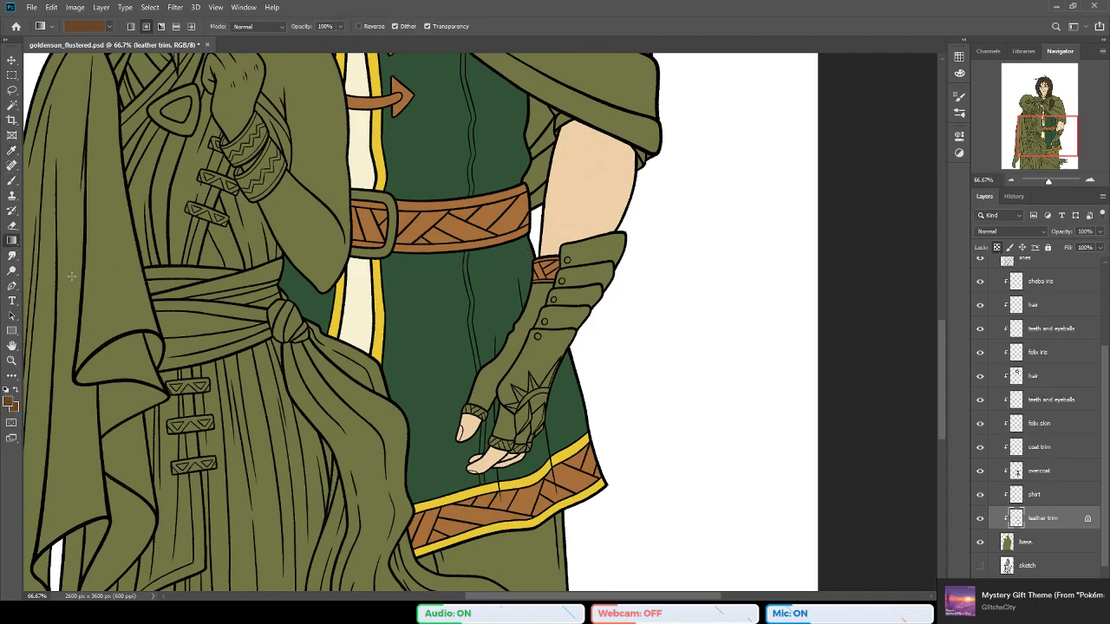
left_click_drag(407, 348, 432, 376)
Step: Unlock the layer's transparency and brush dark brown over the woven thumb cuff of the raised hand's glove
scroll(430, 370, "up", 10)
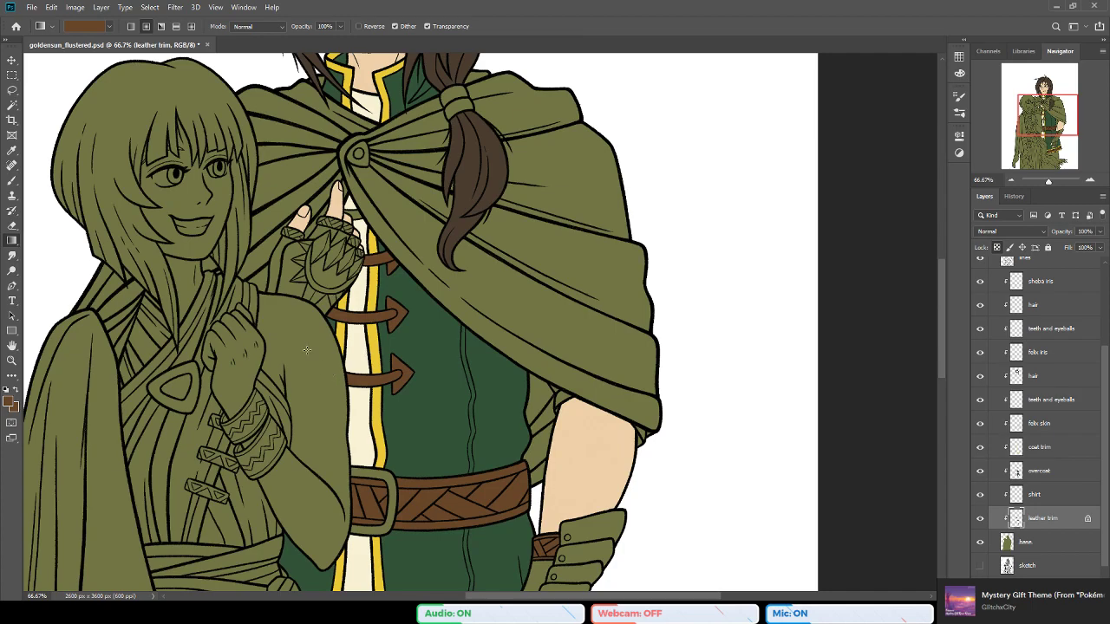
scroll(308, 354, "up", 3)
key("z")
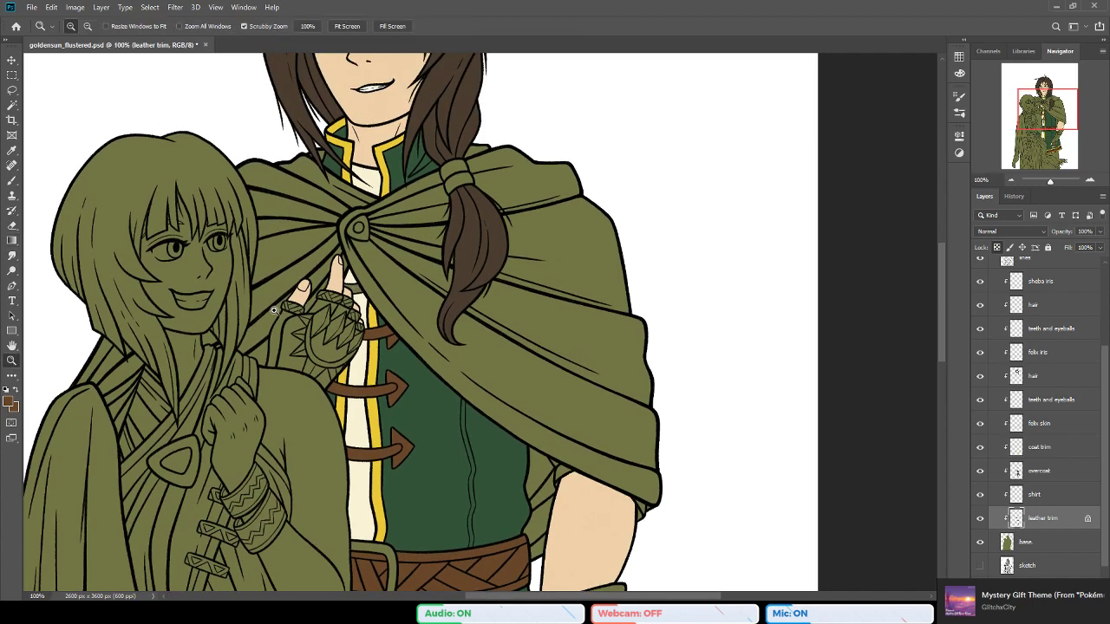
left_click(277, 310)
left_click(205, 307)
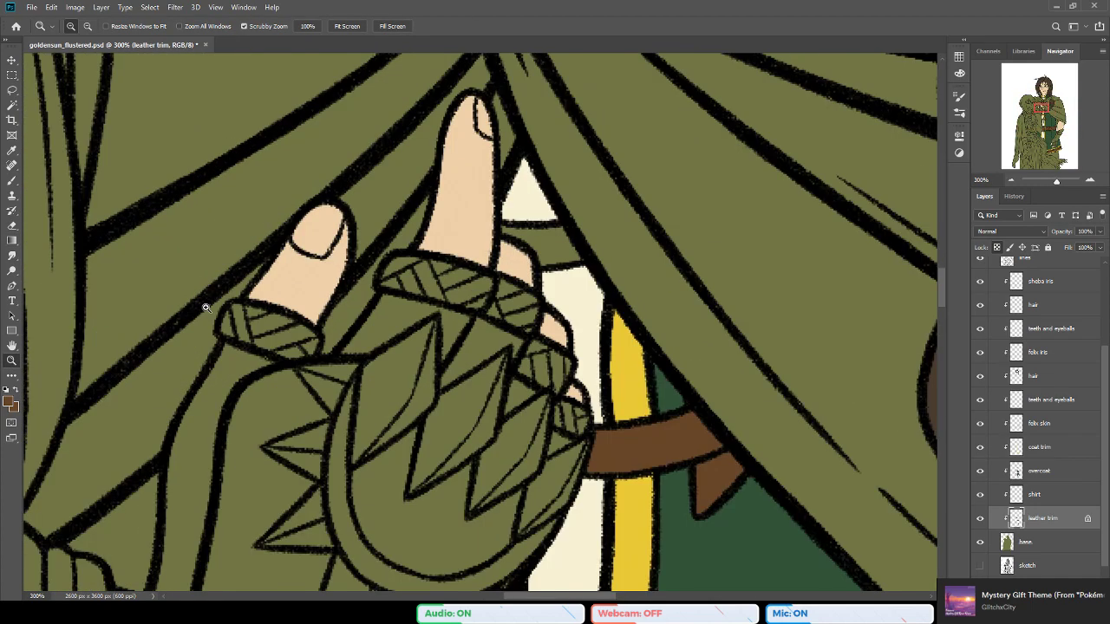
key("b")
left_click_drag(428, 354, 476, 347)
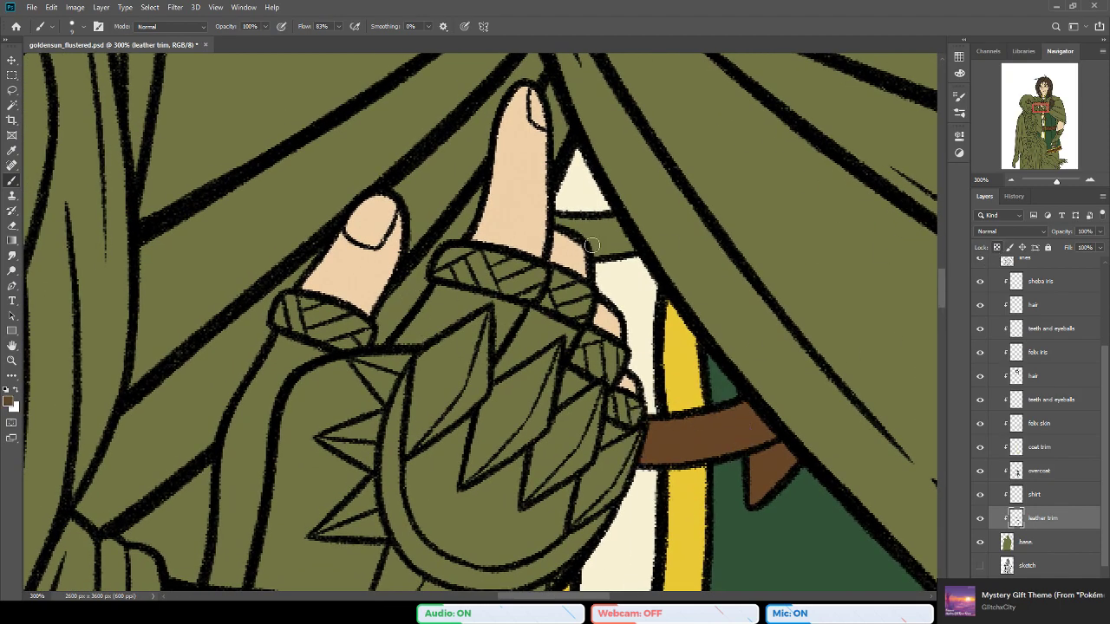
mouse_move(321, 315)
left_mouse_down()
mouse_move(281, 309)
mouse_move(277, 325)
mouse_move(293, 313)
mouse_move(297, 332)
mouse_move(307, 323)
mouse_move(335, 341)
mouse_move(350, 336)
mouse_move(347, 315)
mouse_move(373, 349)
mouse_move(434, 228)
left_mouse_up()
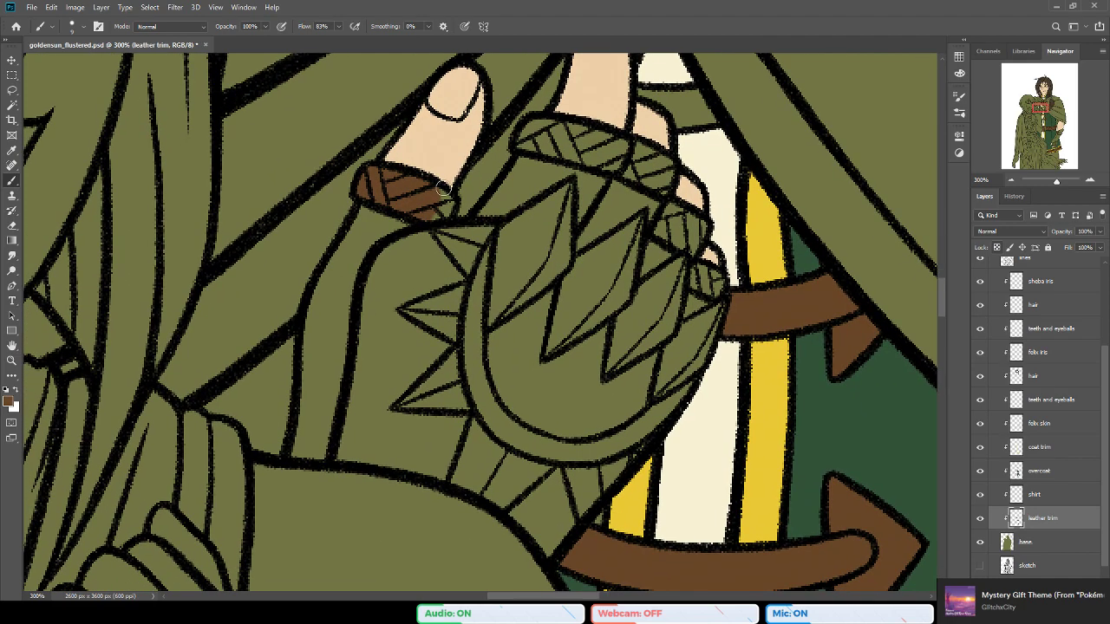
mouse_move(429, 190)
left_mouse_down()
mouse_move(444, 197)
mouse_move(433, 215)
mouse_move(443, 213)
left_mouse_up()
scroll(513, 176, "right", 1)
scroll(512, 175, "up", 1)
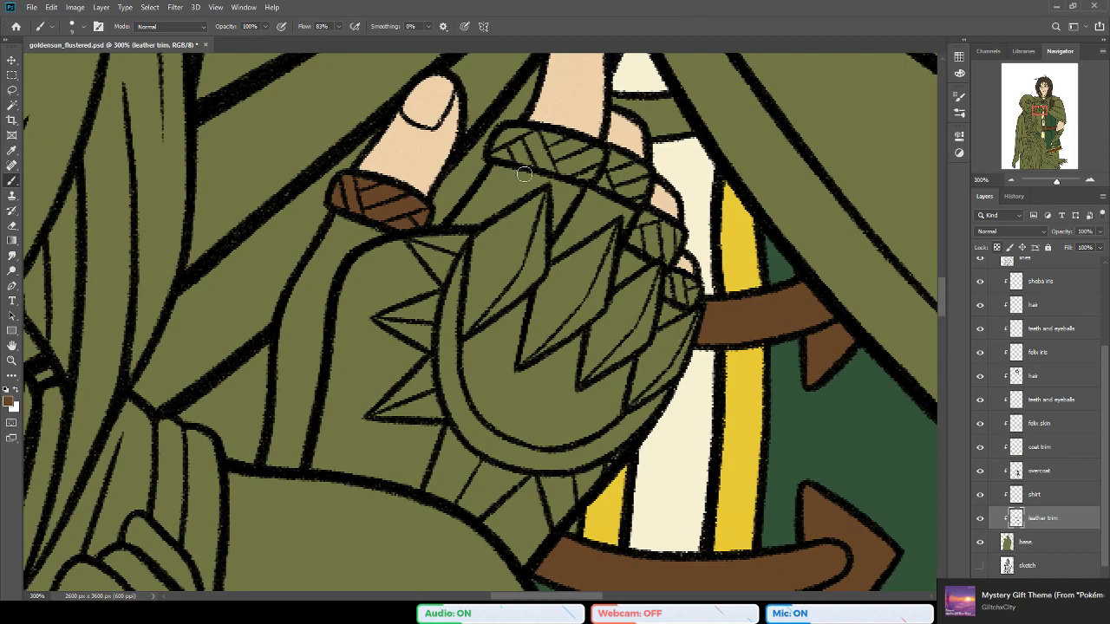
Step: Brush dark brown over the woven cuffs around the four fingers of the raised hand's glove
mouse_move(518, 158)
left_mouse_down()
mouse_move(539, 140)
mouse_move(526, 151)
mouse_move(552, 170)
mouse_move(580, 162)
mouse_move(557, 137)
mouse_move(572, 165)
mouse_move(562, 136)
mouse_move(609, 162)
mouse_move(595, 152)
mouse_move(587, 157)
mouse_move(601, 171)
mouse_move(582, 177)
mouse_move(609, 155)
mouse_move(639, 173)
mouse_move(608, 172)
mouse_move(630, 193)
mouse_move(604, 183)
mouse_move(645, 176)
left_mouse_up()
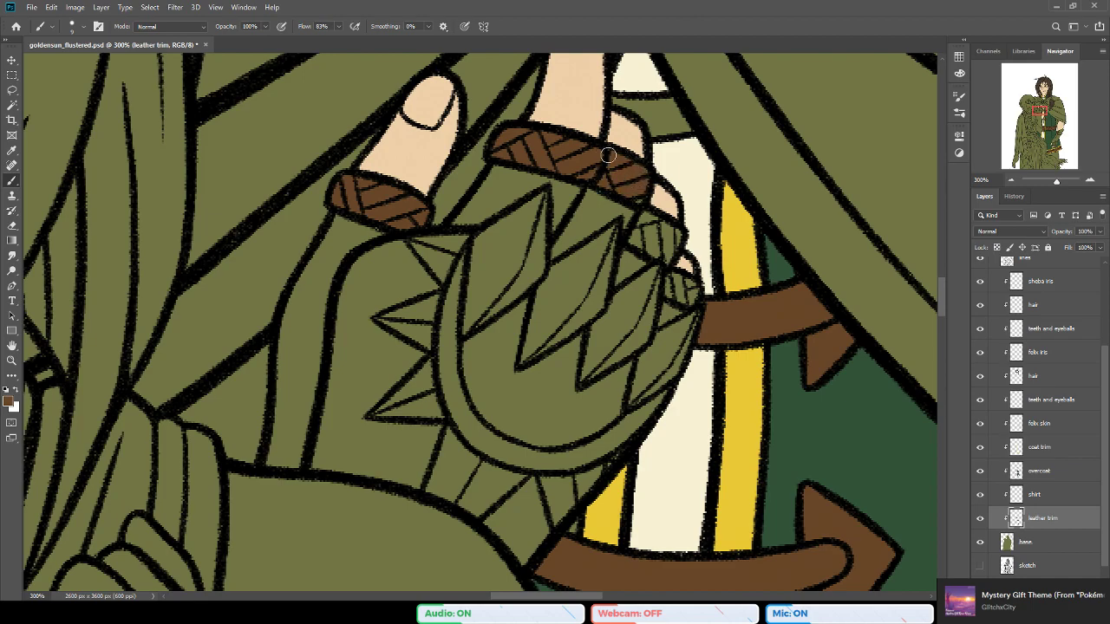
left_click_drag(621, 223, 599, 253)
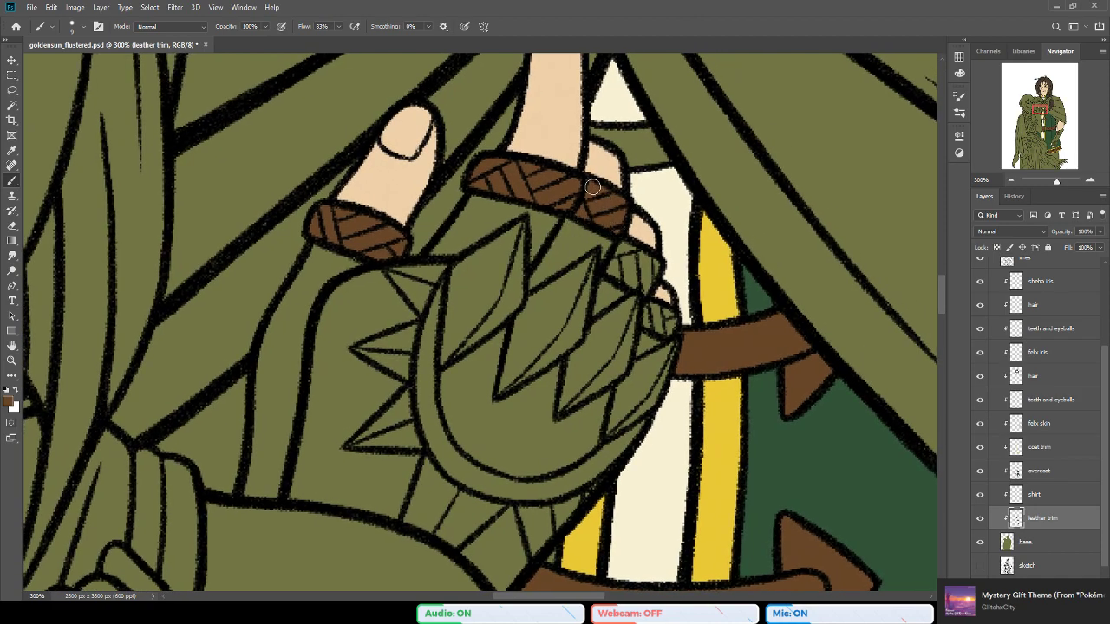
mouse_move(628, 249)
left_mouse_down()
mouse_move(657, 265)
mouse_move(614, 268)
mouse_move(623, 252)
mouse_move(616, 266)
mouse_move(652, 277)
mouse_move(645, 289)
mouse_move(656, 272)
mouse_move(642, 290)
mouse_move(650, 263)
mouse_move(519, 206)
left_mouse_up()
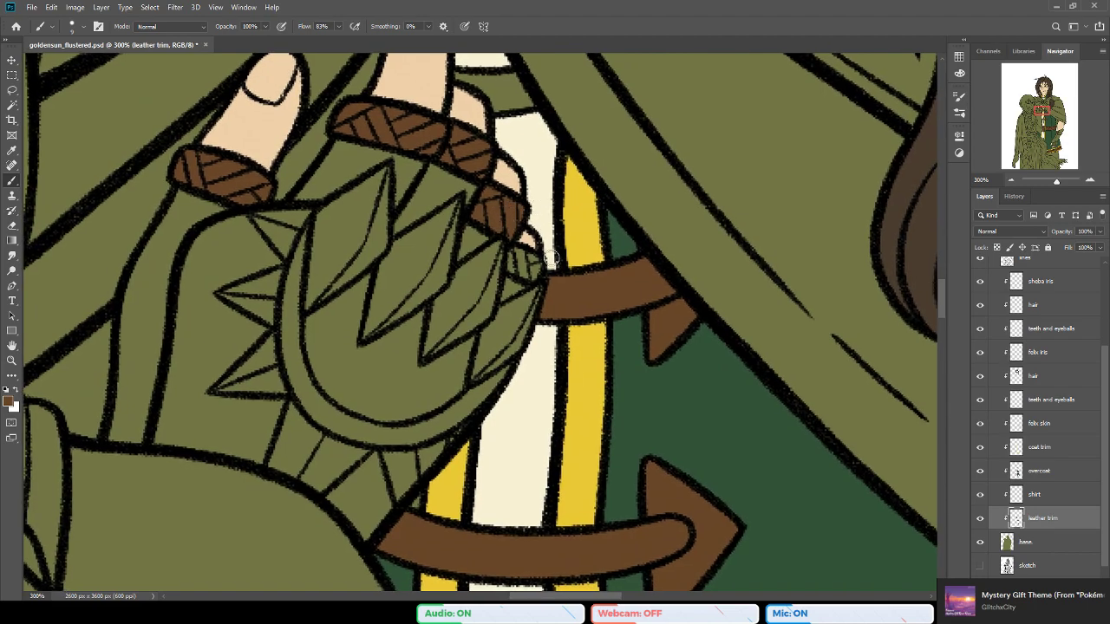
mouse_move(518, 251)
left_mouse_down()
mouse_move(513, 264)
mouse_move(535, 265)
left_mouse_up()
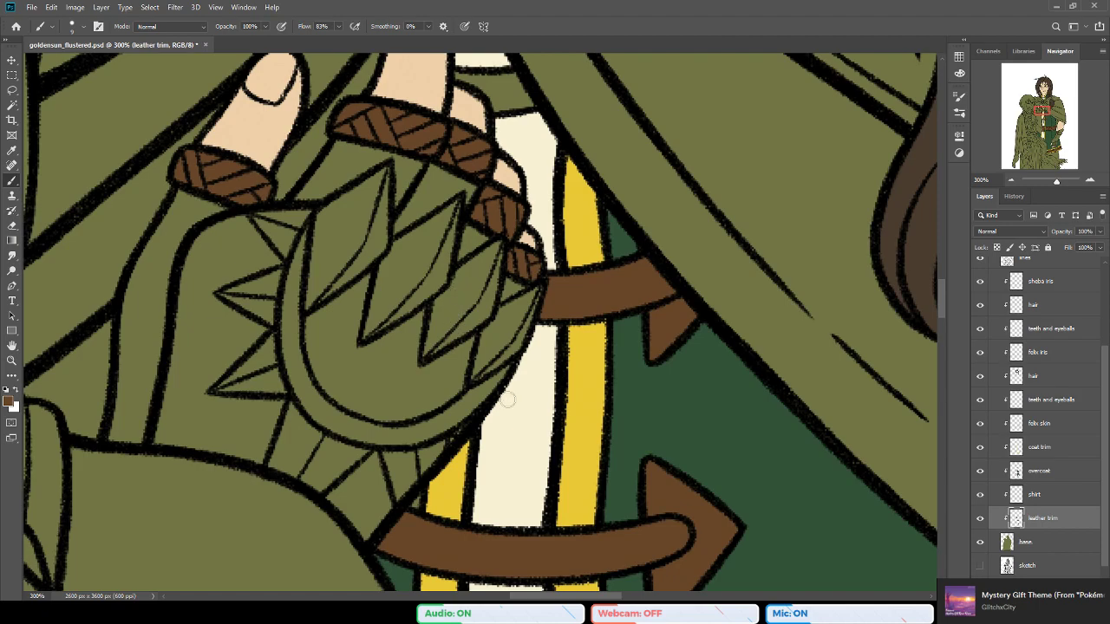
Step: Brush dark brown over the woven thumb cuff of the lowered hand's glove
left_click(12, 360)
key("alt")
left_click(432, 400, "alt")
left_click_drag(369, 434, 444, 415)
scroll(318, 298, "down", 5)
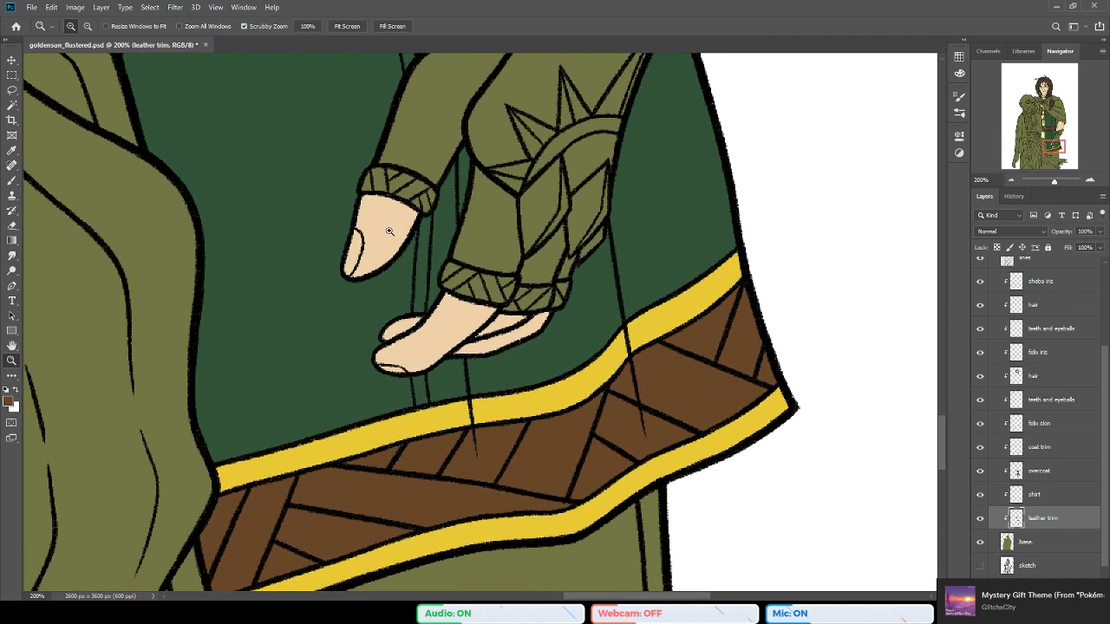
left_click(389, 231)
scroll(417, 260, "up", 2)
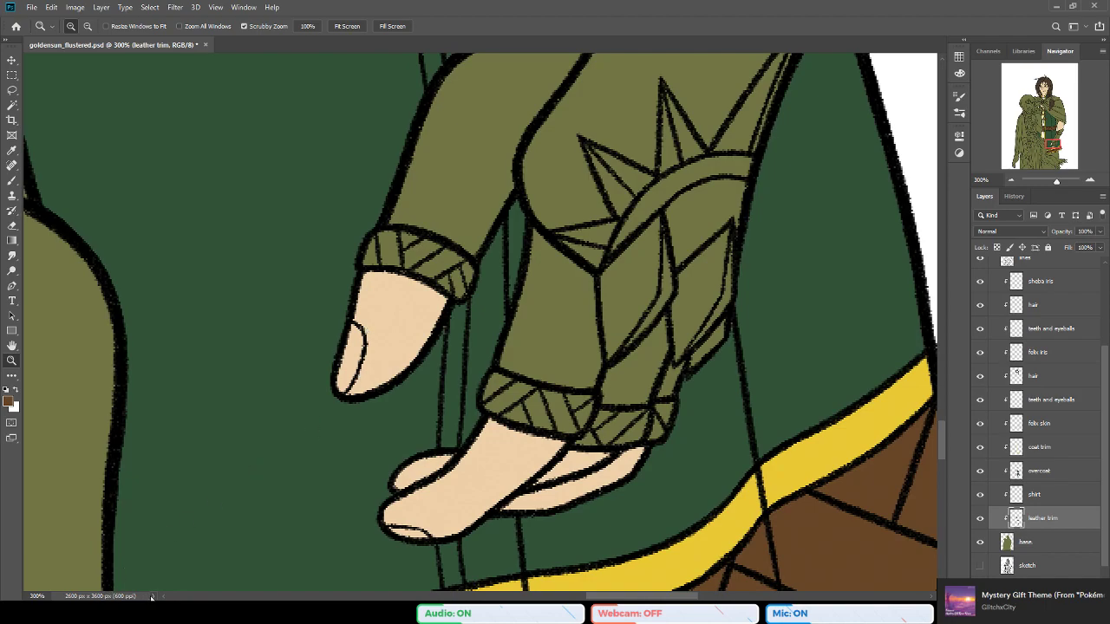
left_click(204, 467)
key("b")
mouse_move(411, 246)
left_mouse_down()
mouse_move(386, 238)
mouse_move(422, 247)
mouse_move(390, 234)
mouse_move(367, 262)
mouse_move(436, 263)
mouse_move(406, 237)
mouse_move(450, 257)
mouse_move(430, 255)
mouse_move(434, 277)
mouse_move(444, 283)
mouse_move(443, 268)
mouse_move(459, 260)
mouse_move(458, 294)
left_mouse_up()
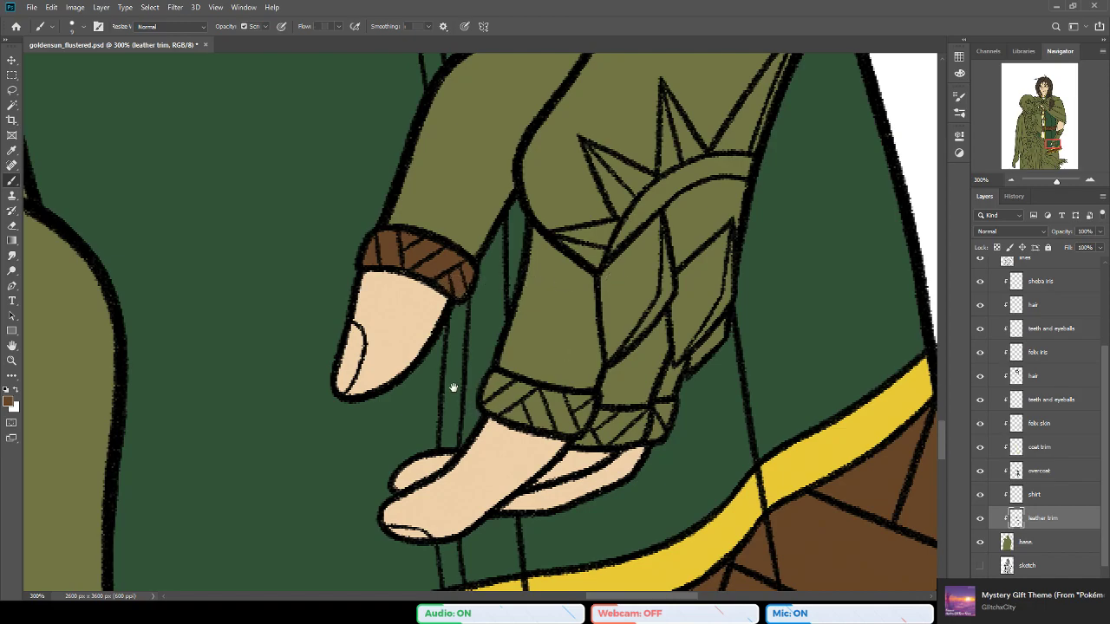
Step: Brush dark brown over the woven finger cuffs of the lowered hand's glove
left_click_drag(453, 388, 427, 367)
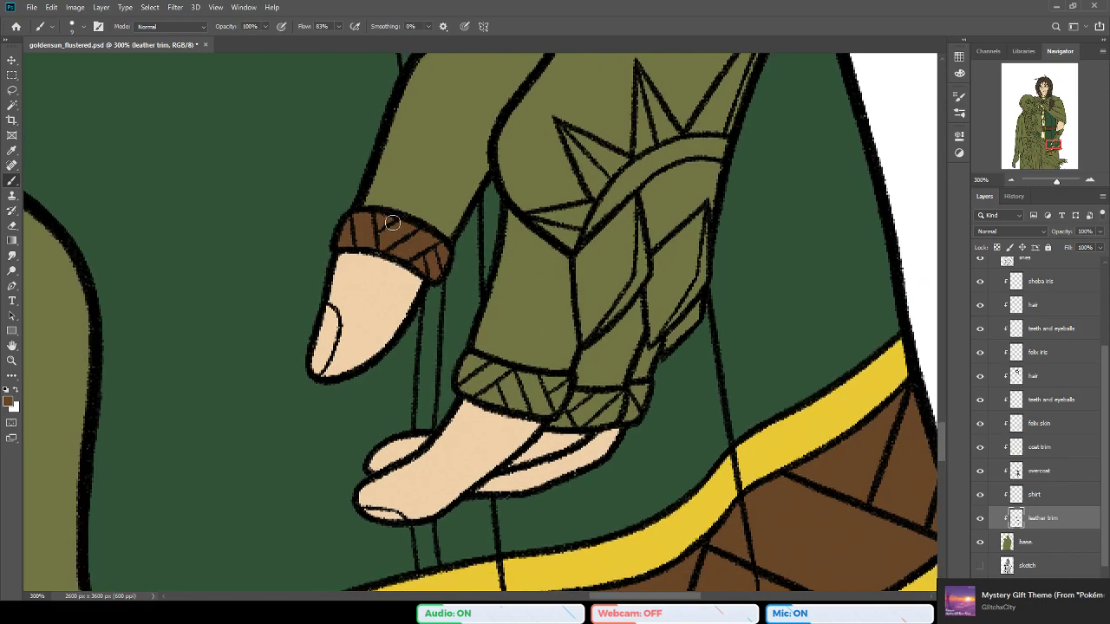
mouse_move(515, 330)
left_mouse_down()
mouse_move(445, 288)
mouse_move(421, 328)
mouse_move(403, 318)
mouse_move(396, 340)
mouse_move(400, 327)
mouse_move(422, 346)
mouse_move(402, 350)
mouse_move(464, 337)
mouse_move(460, 356)
mouse_move(432, 360)
mouse_move(479, 370)
mouse_move(482, 344)
mouse_move(494, 339)
mouse_move(496, 358)
mouse_move(475, 364)
mouse_move(386, 304)
mouse_move(394, 321)
mouse_move(410, 321)
mouse_move(427, 314)
mouse_move(415, 303)
mouse_move(430, 293)
mouse_move(452, 294)
mouse_move(437, 319)
mouse_move(455, 294)
mouse_move(477, 306)
mouse_move(470, 288)
mouse_move(463, 314)
mouse_move(482, 287)
mouse_move(470, 301)
left_mouse_up()
left_click_drag(455, 353, 522, 387)
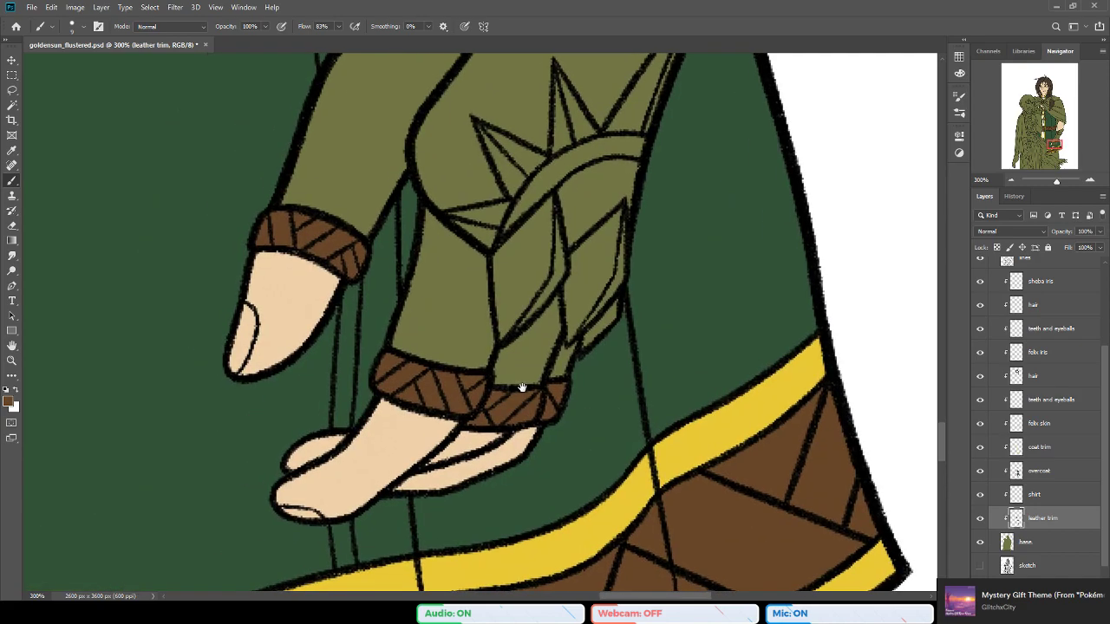
left_click_drag(405, 395, 388, 224)
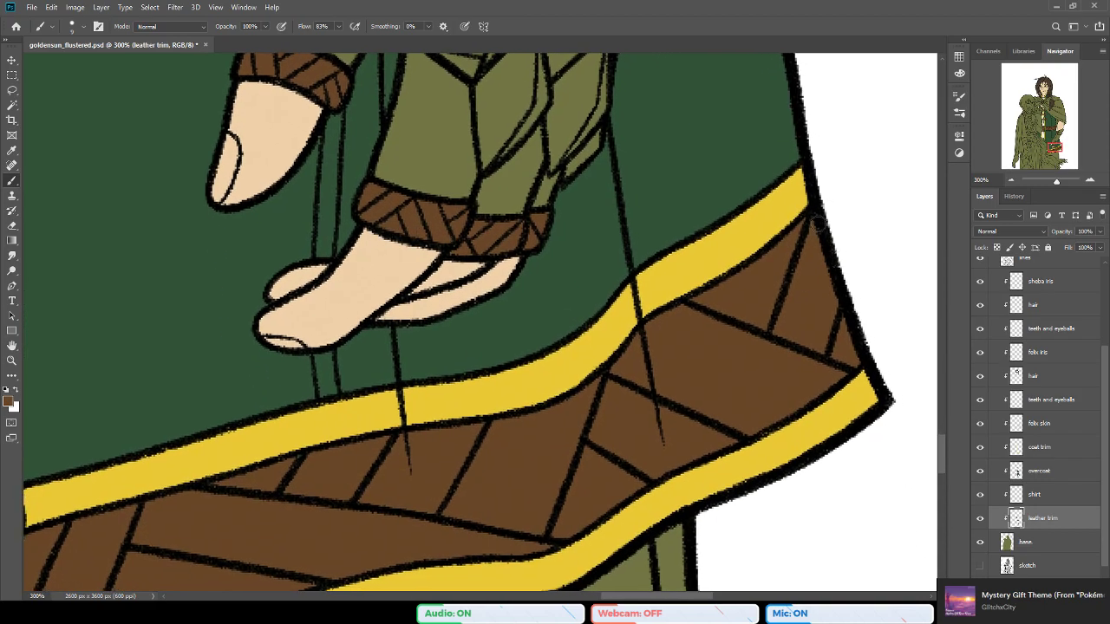
left_click_drag(715, 340, 619, 292)
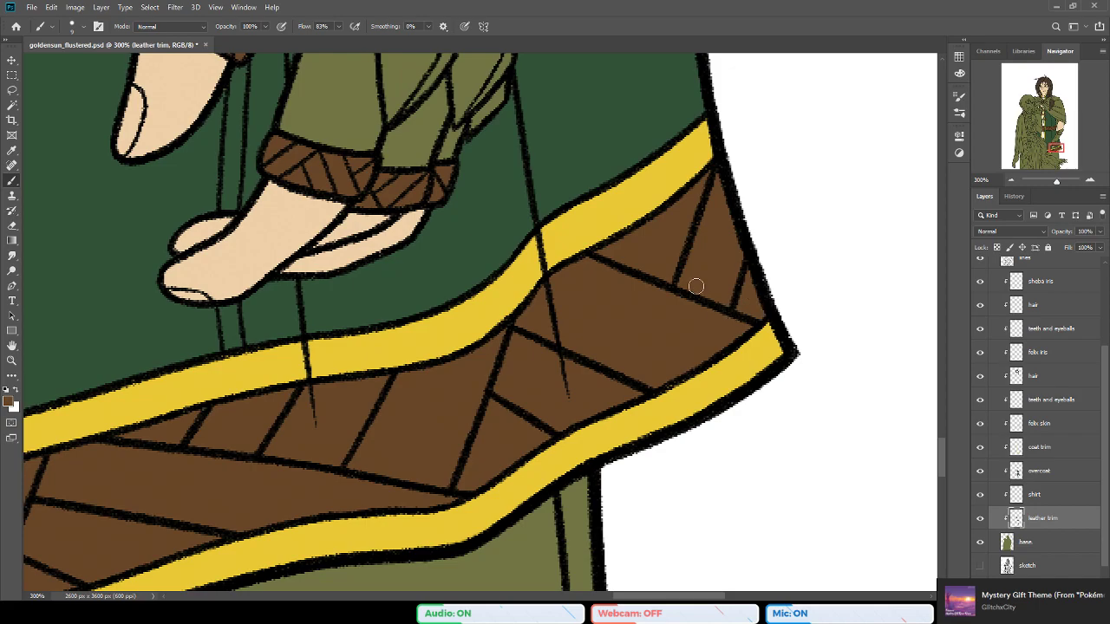
Step: Touch up the dark brown fill along the woven leather band of the coat's hem
left_click_drag(699, 285, 740, 257)
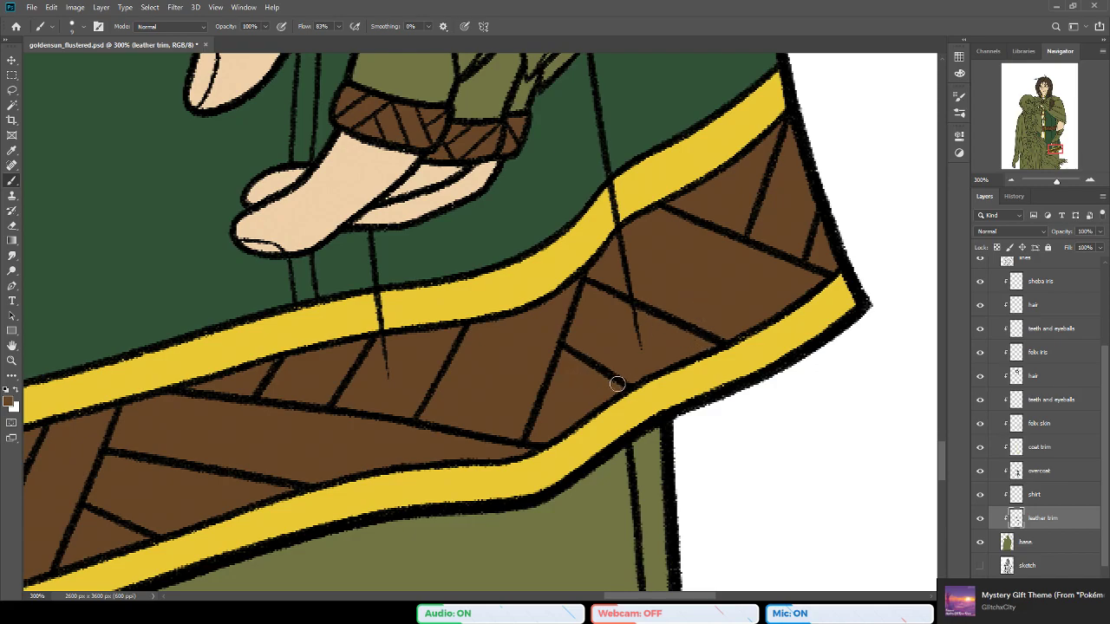
left_click_drag(442, 359, 587, 347)
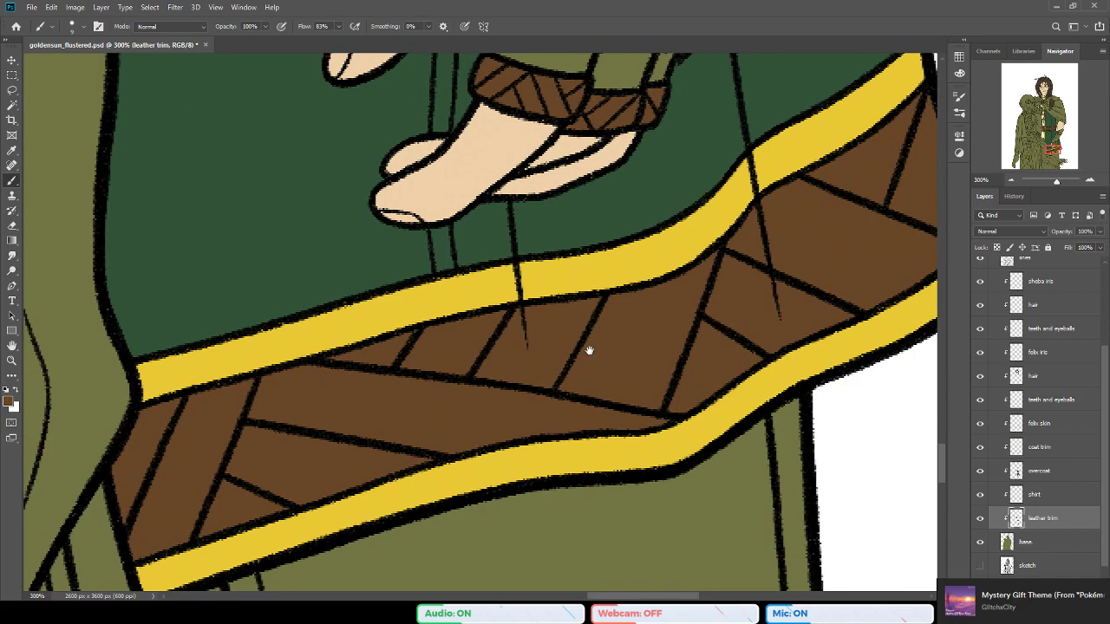
left_click_drag(384, 360, 575, 286)
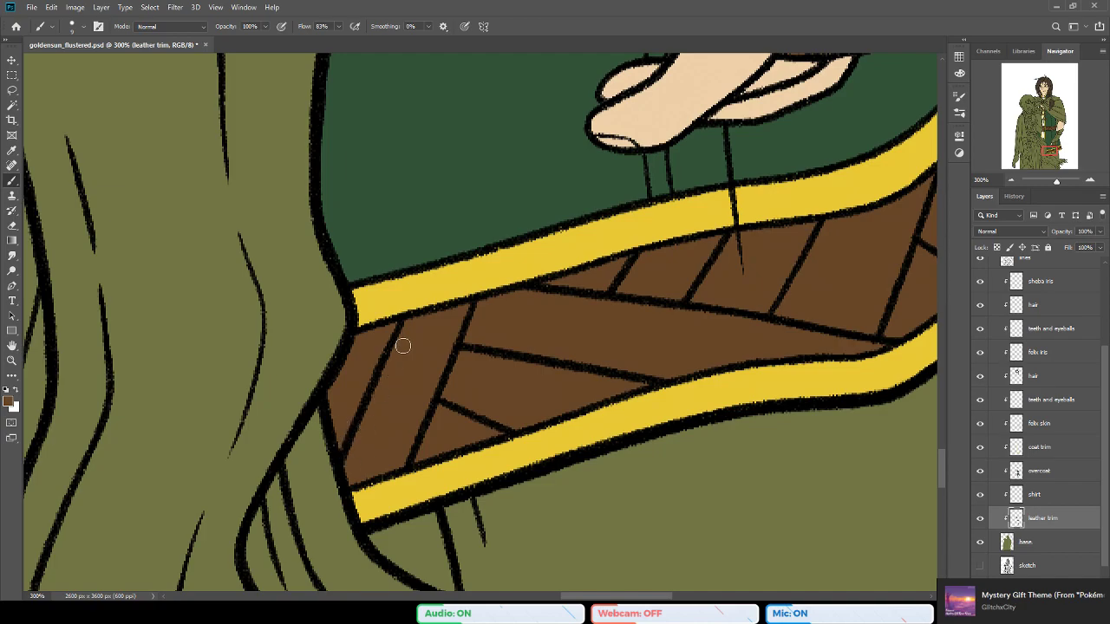
left_click_drag(425, 378, 451, 353)
Step: Touch up the dark brown fill across the man's woven belt, from inside the buckle to its far end
left_click(12, 361)
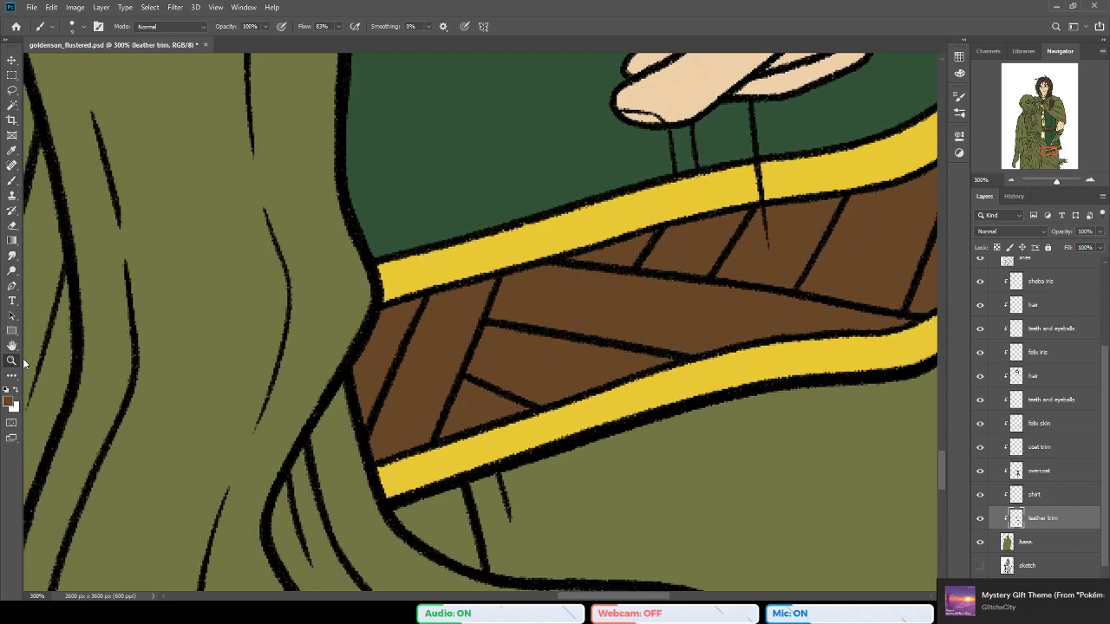
left_click(309, 391)
left_click(321, 386)
left_click(334, 310)
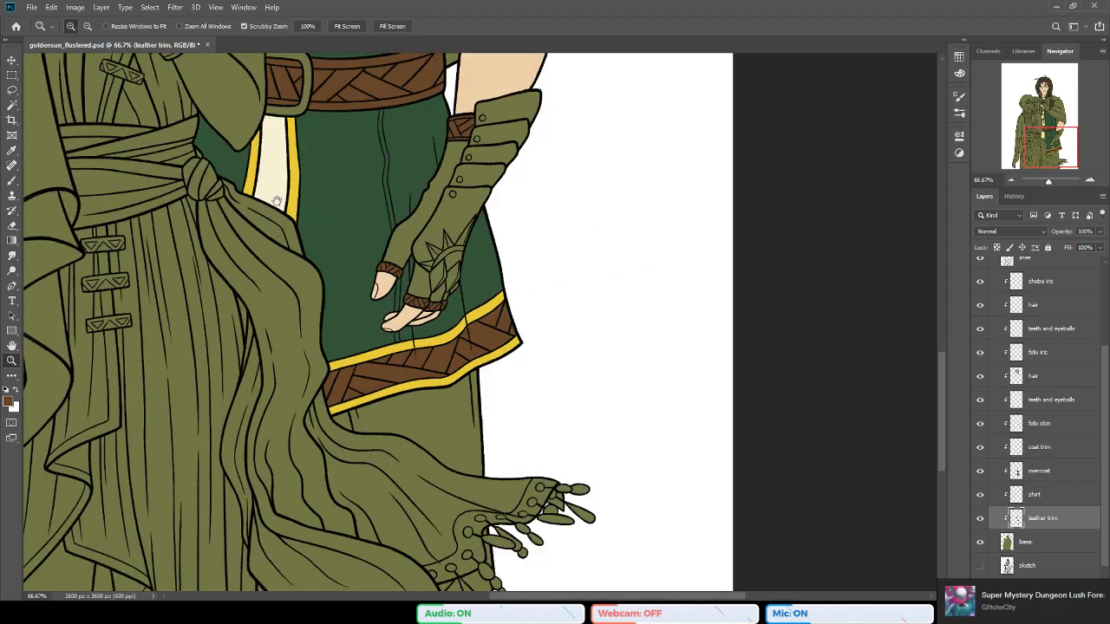
left_click_drag(324, 172, 442, 322)
left_click(403, 199)
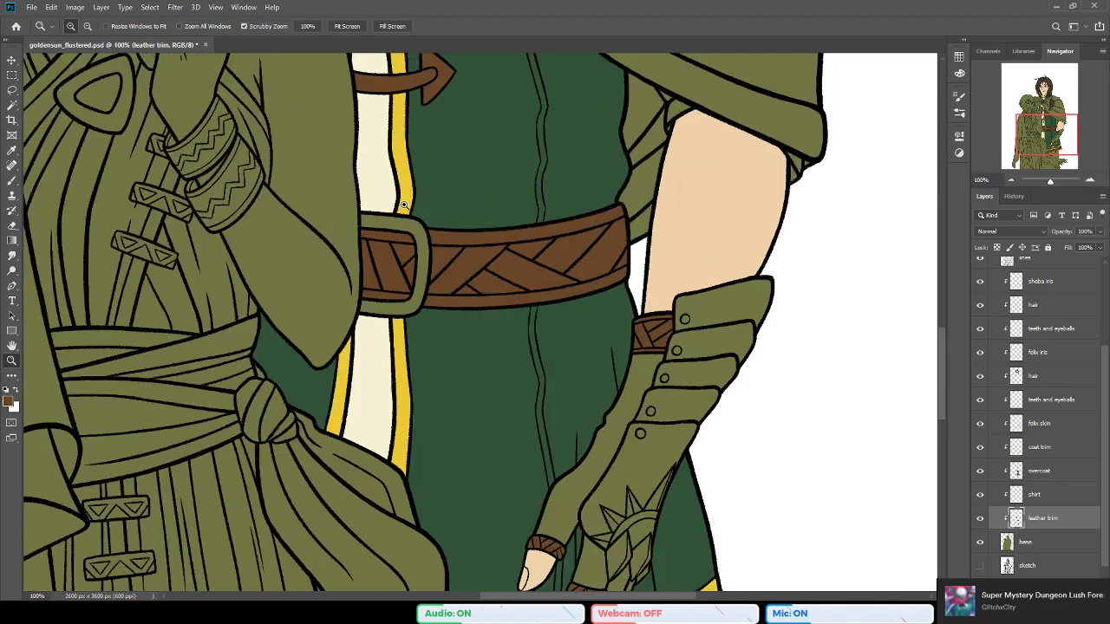
left_click(403, 201)
left_click(379, 263)
left_click_drag(366, 342, 451, 311)
key("b")
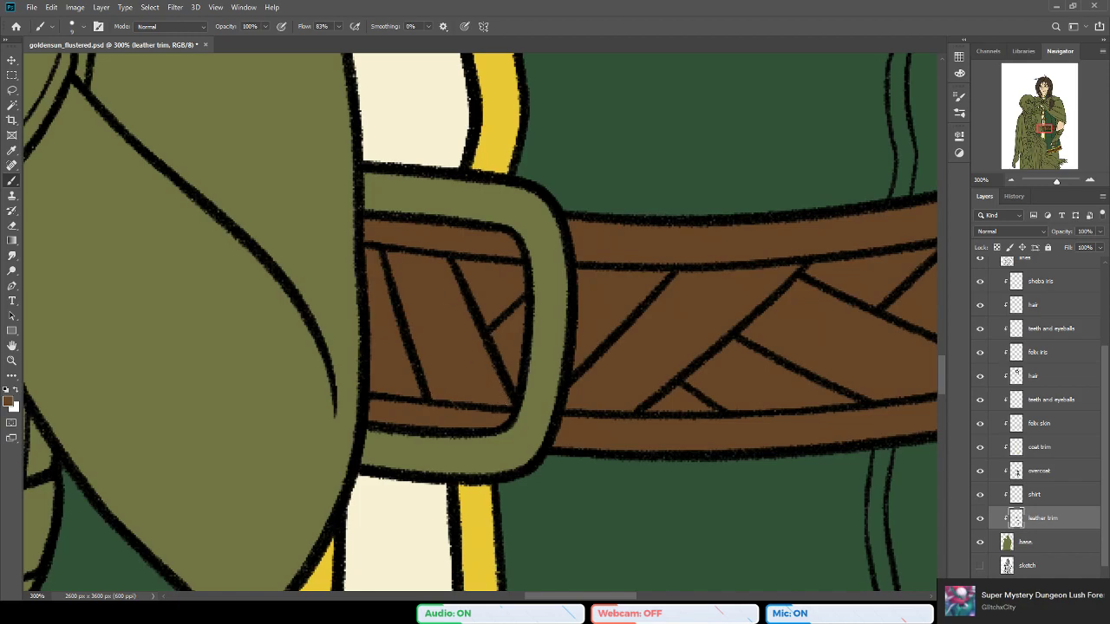
scroll(322, 282, "right", 5)
left_click(418, 270)
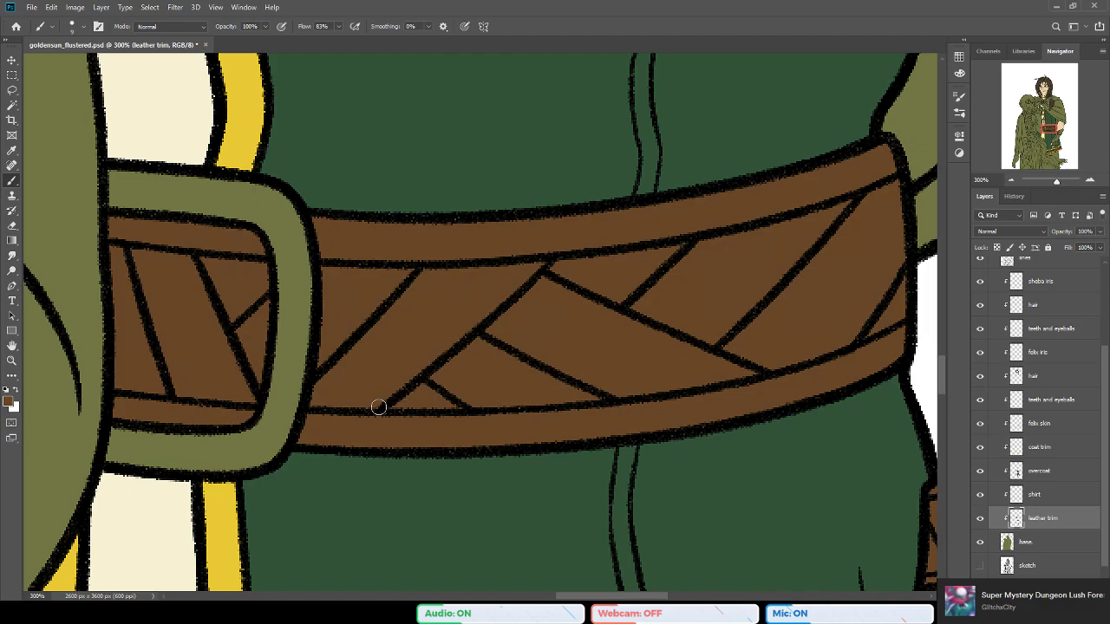
left_click_drag(527, 354, 424, 358)
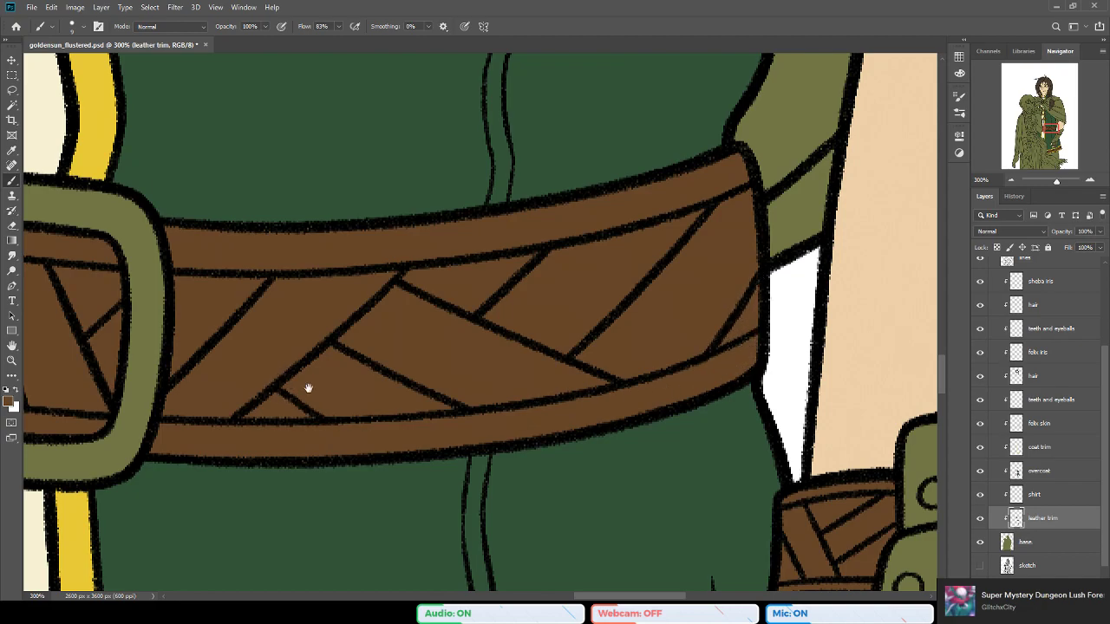
left_click_drag(296, 387, 324, 393)
Step: Touch up the dark brown fill on the coat's arrow-shaped toggles and their straps
left_click(11, 361)
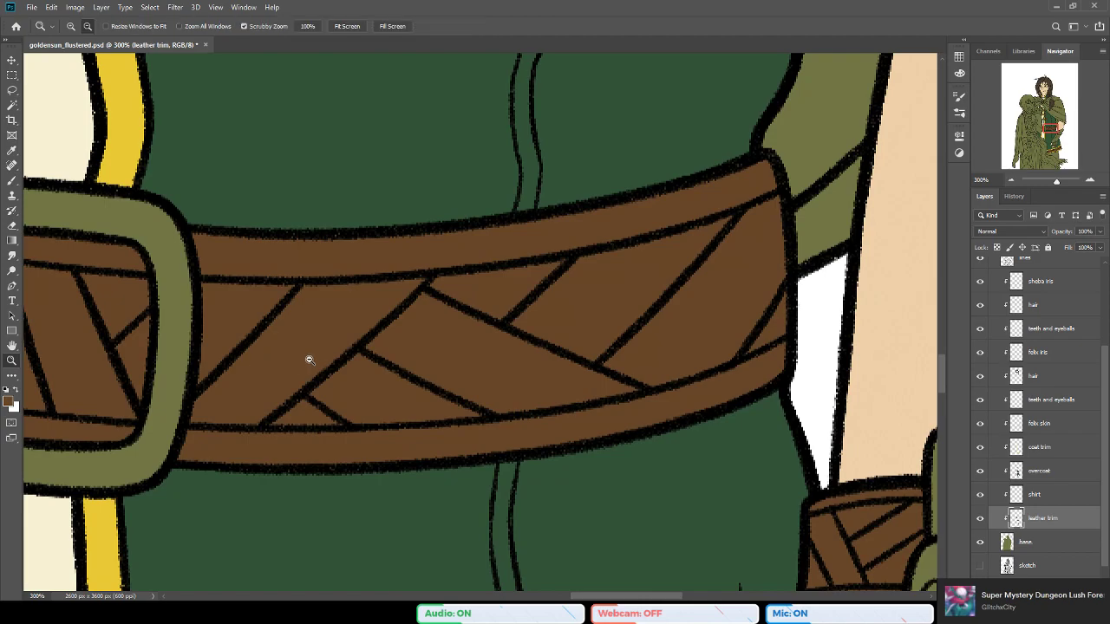
left_click(319, 371, "alt")
left_click(321, 369, "alt")
left_click_drag(413, 280, 537, 434)
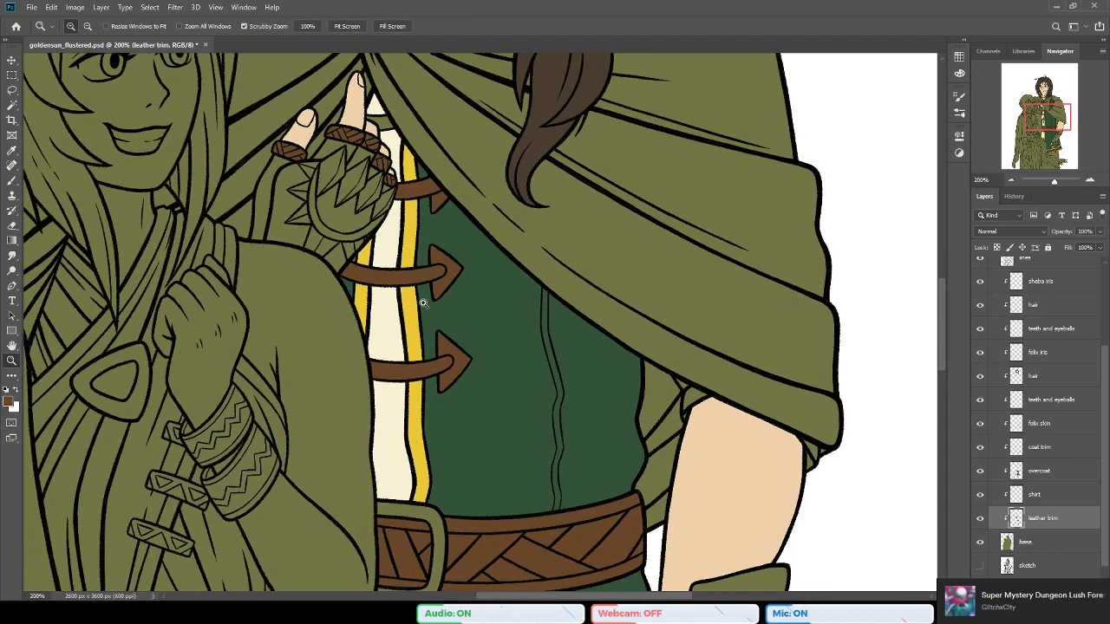
left_click(407, 303)
left_click_drag(380, 416, 423, 389)
key("b")
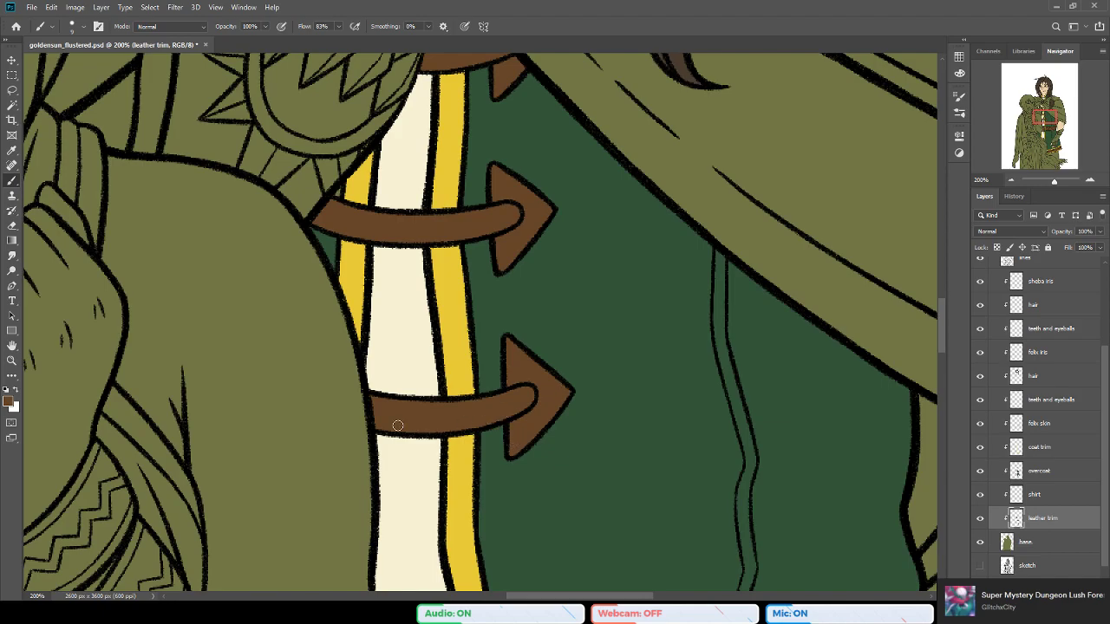
left_click_drag(399, 242, 373, 360)
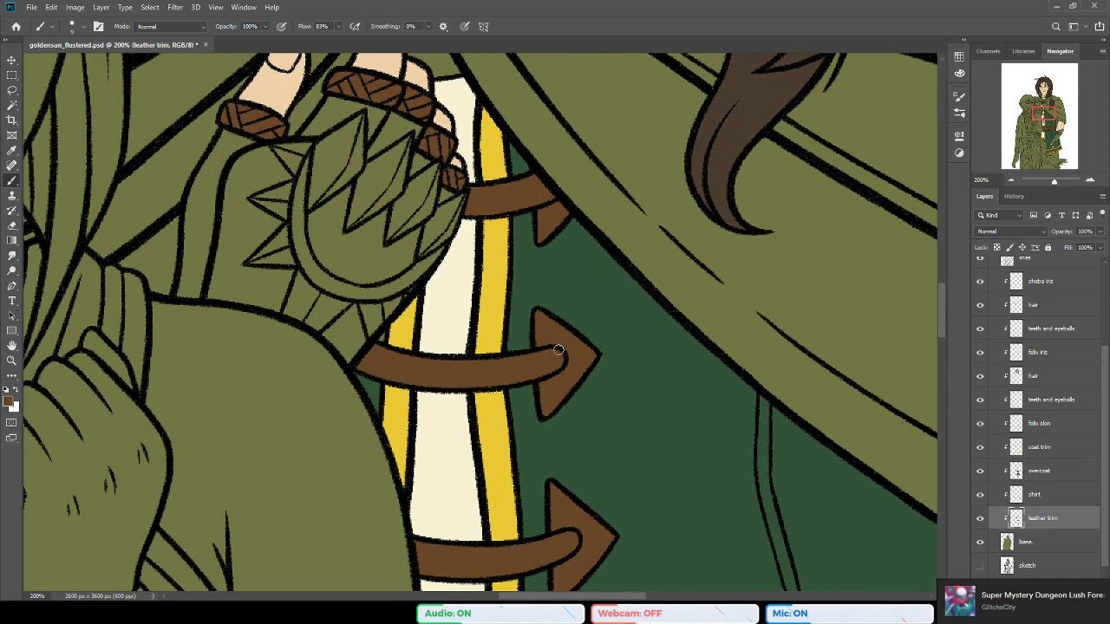
scroll(552, 357, "up", 3)
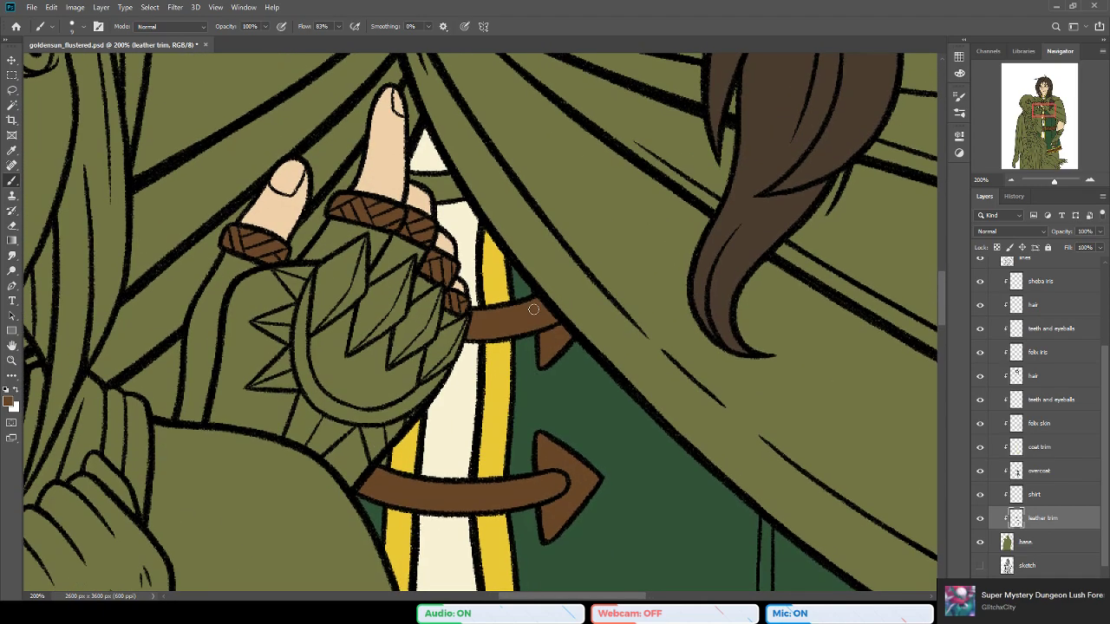
Step: Brush dark brown over the small coat strap behind the raised hand's fingers and save the file
scroll(499, 315, "up", 4)
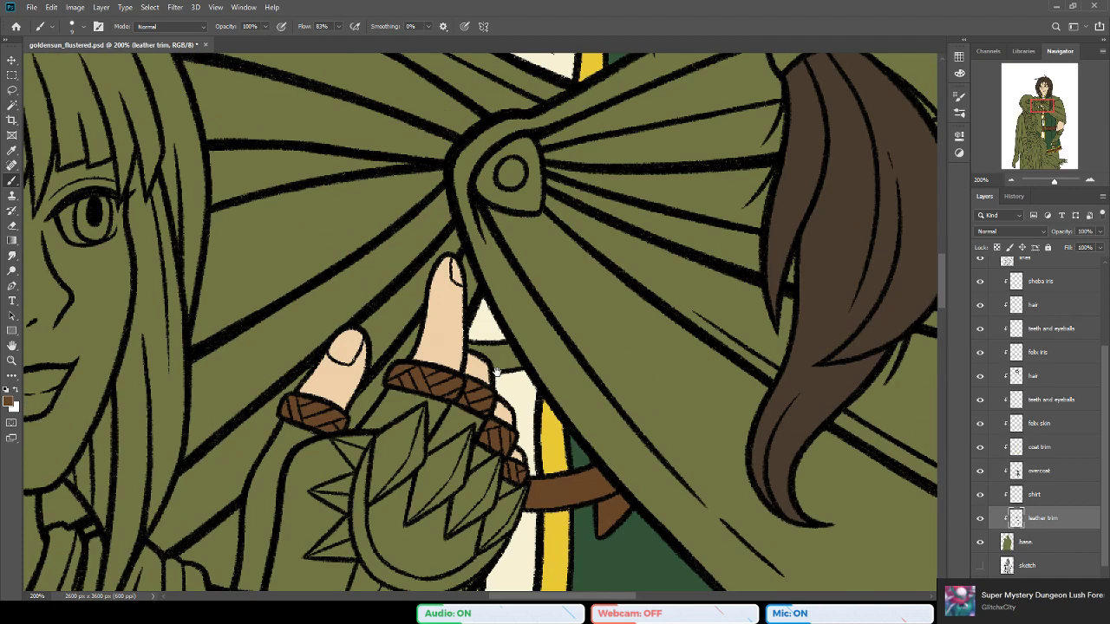
scroll(493, 346, "left", 2)
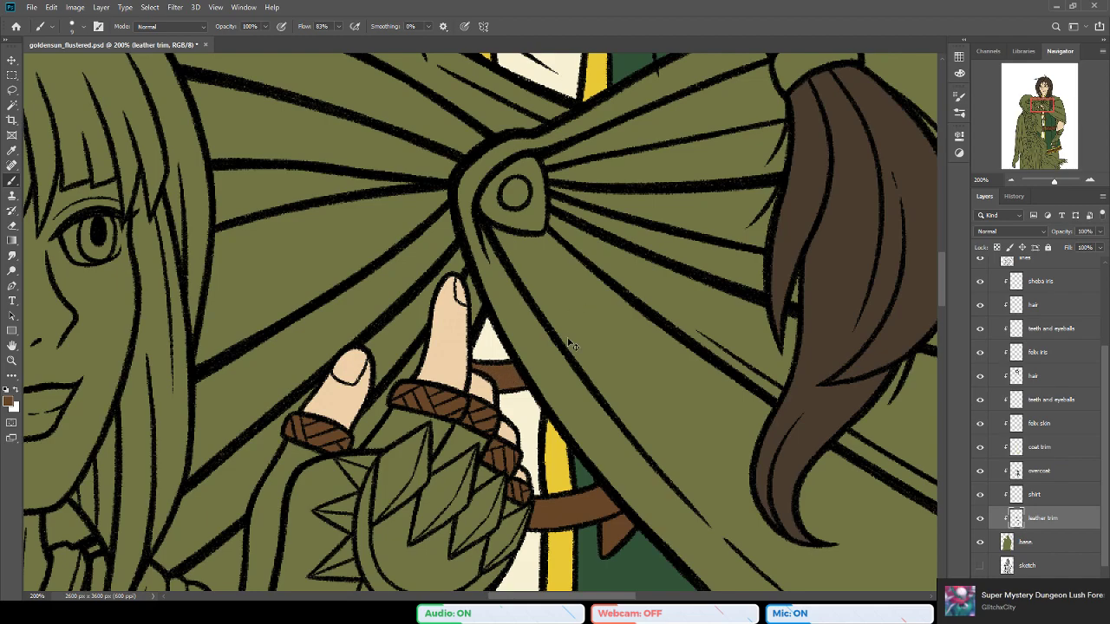
scroll(320, 315, "up", 1)
scroll(320, 314, "right", 1)
key("ctrl+s")
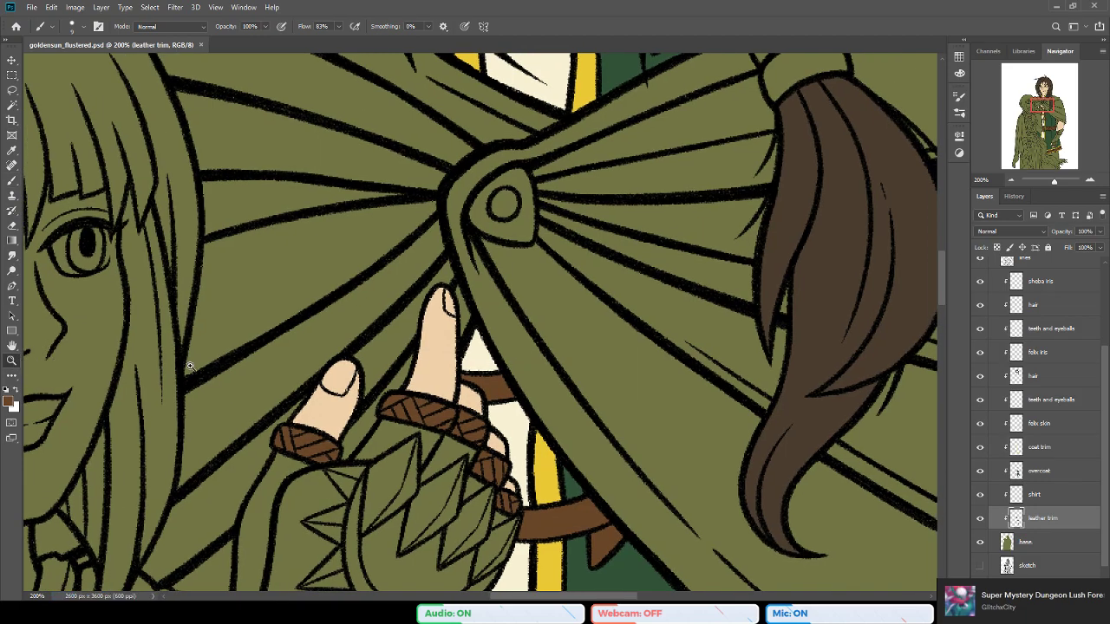
Step: Rename the coat trim layer as gold and sample the yellow of the collar trim as the brush colour
left_click(407, 390, "alt")
left_click(436, 373, "alt")
left_click(556, 280)
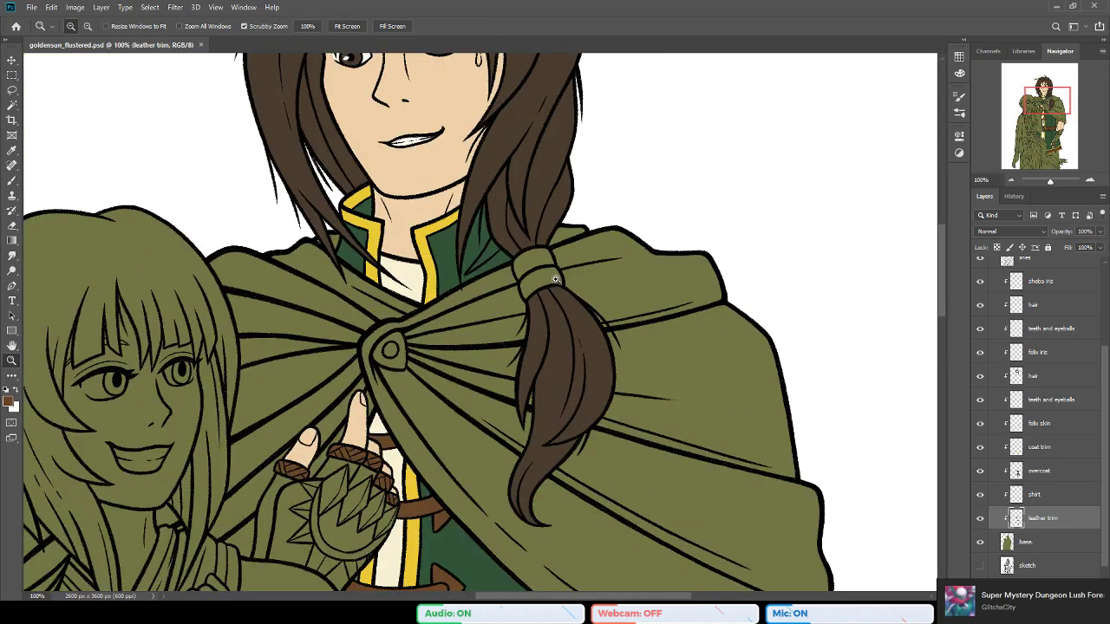
left_click(556, 279)
left_click_drag(438, 262, 473, 317)
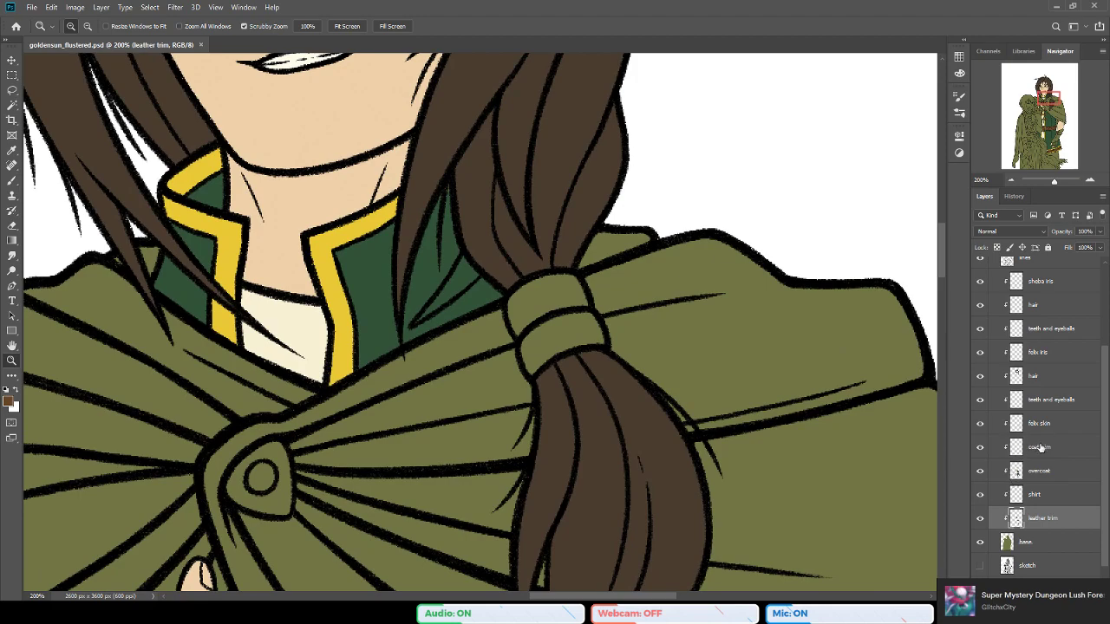
double_click(1041, 447)
type("gold")
key("Return")
key("b")
left_click(325, 247, "alt")
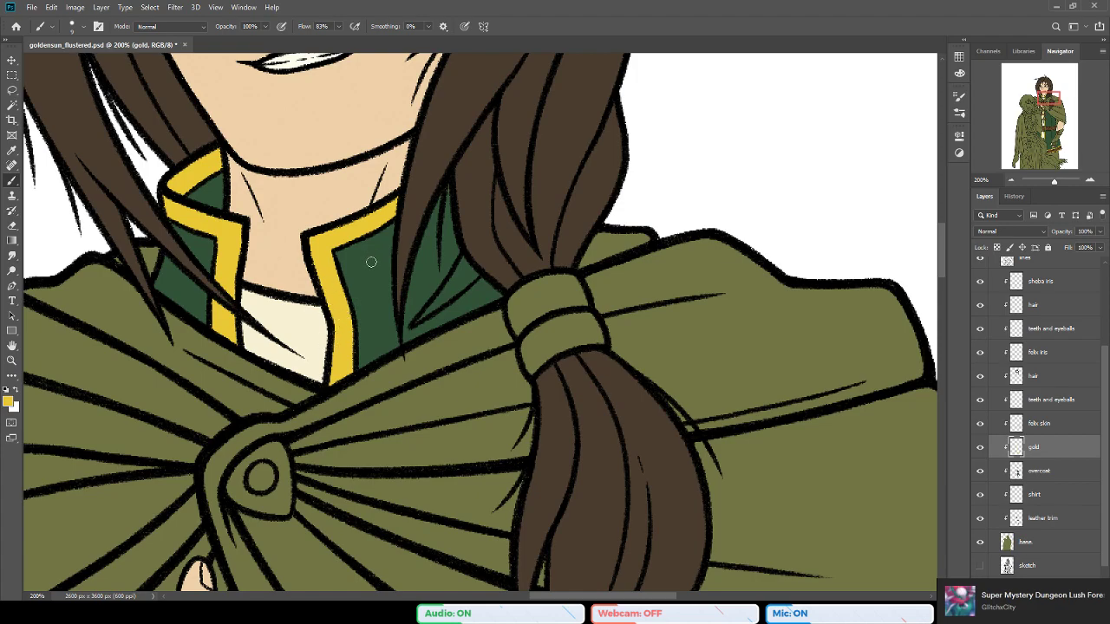
Step: Select both bands of the man's ponytail tie with the Magic Wand on the lines layer
left_click_drag(443, 310, 449, 326)
left_click(12, 105)
scroll(1067, 342, "up", 2)
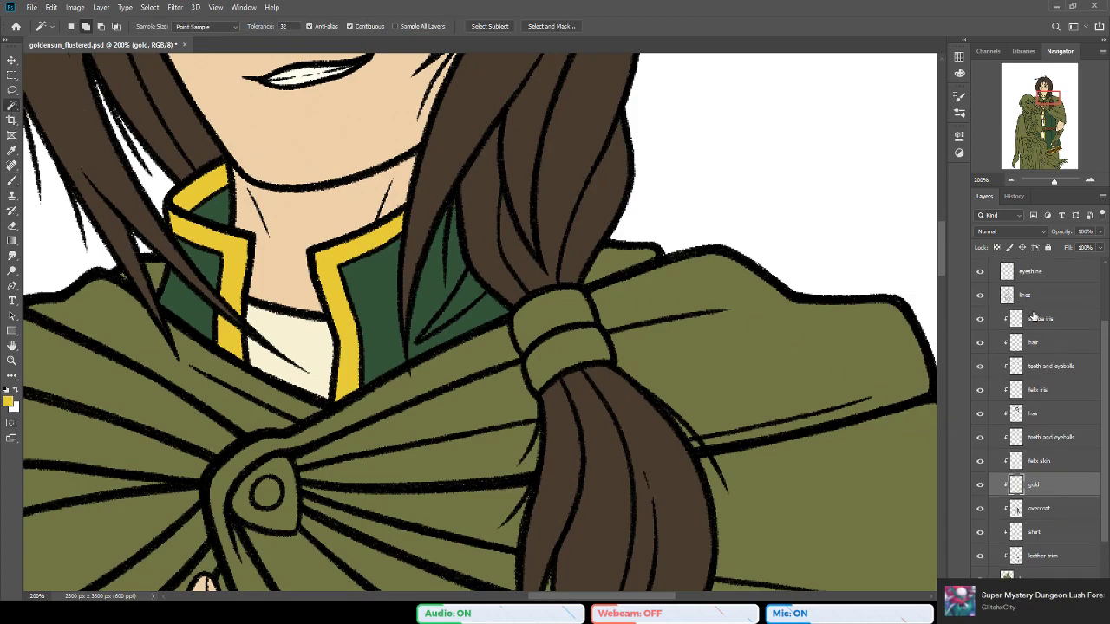
left_click(1026, 296)
left_click(555, 319)
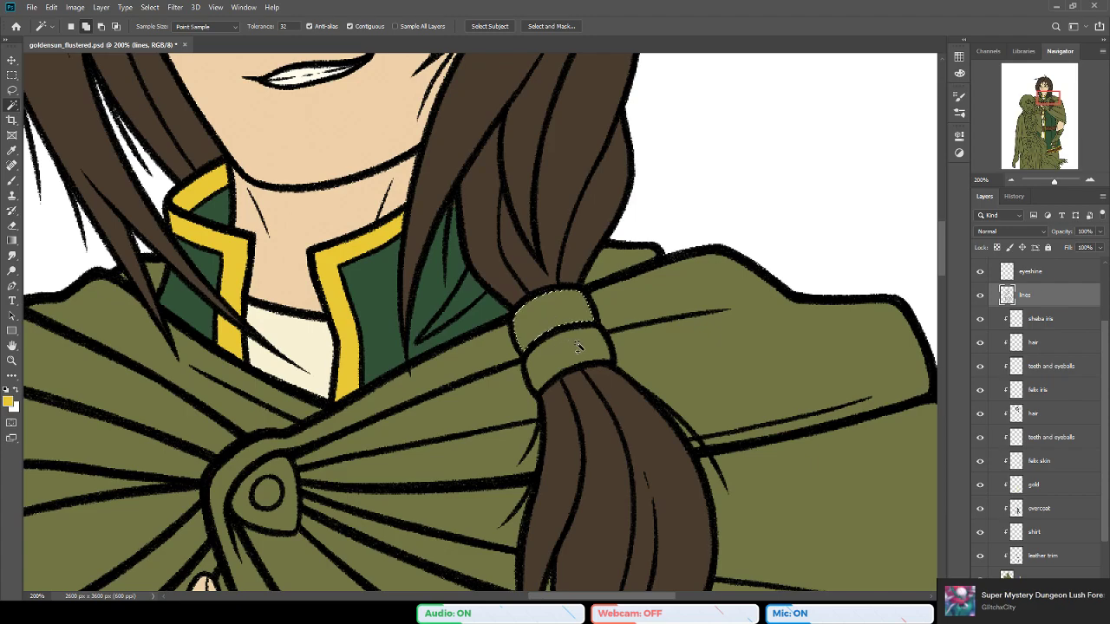
left_click(151, 7)
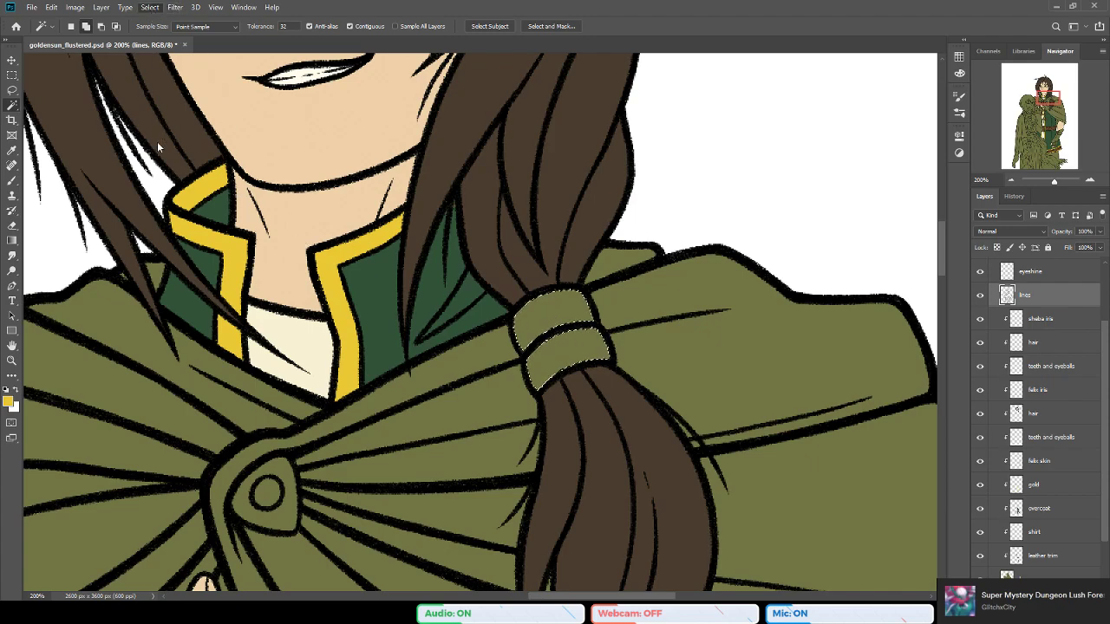
left_click(337, 204)
left_click(602, 215)
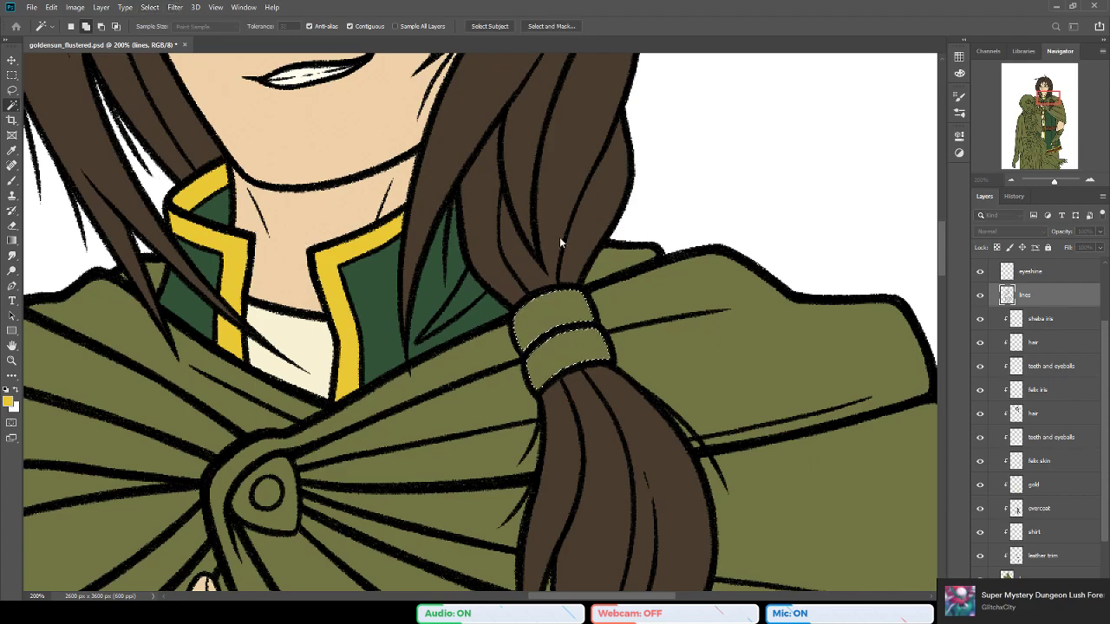
Step: Add the cape's brooch, including its surround, to the selection and expand the whole selection
left_click_drag(326, 399, 363, 341)
left_click(306, 426)
left_click(331, 411)
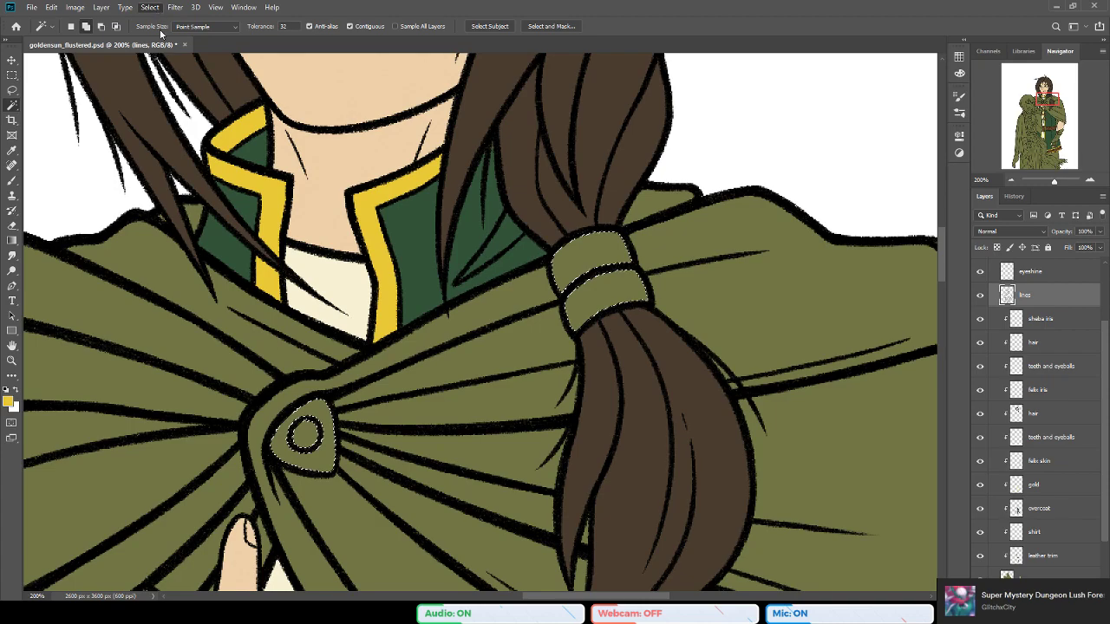
left_click(280, 197)
left_click(610, 207)
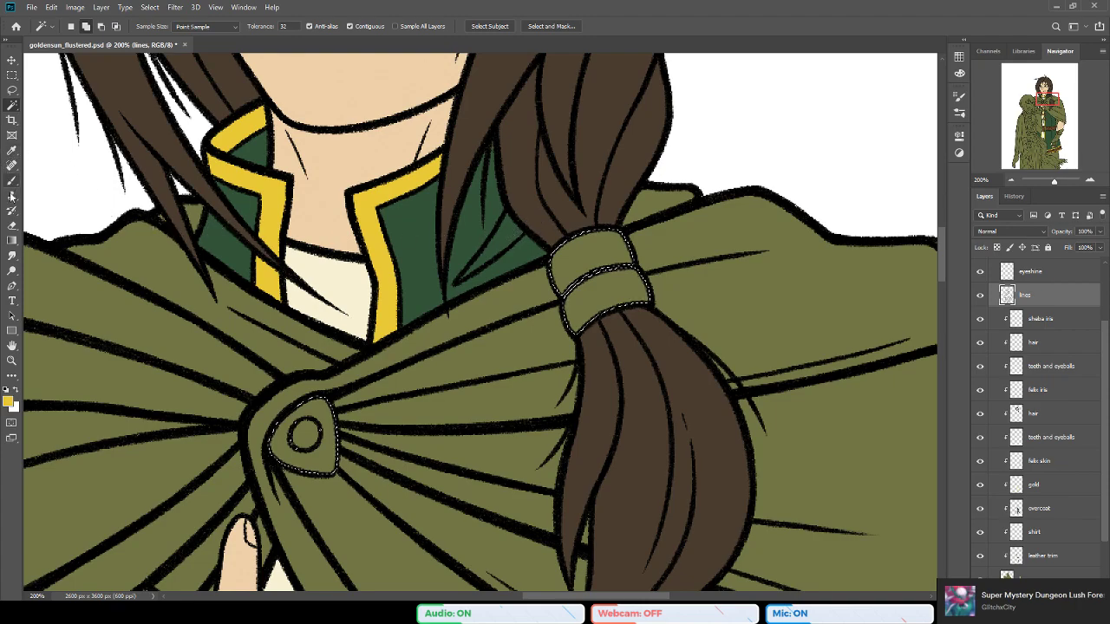
Step: Fill the selected ponytail bands and cape brooch with yellow on the gold layer, and clear the selection
left_click(12, 241)
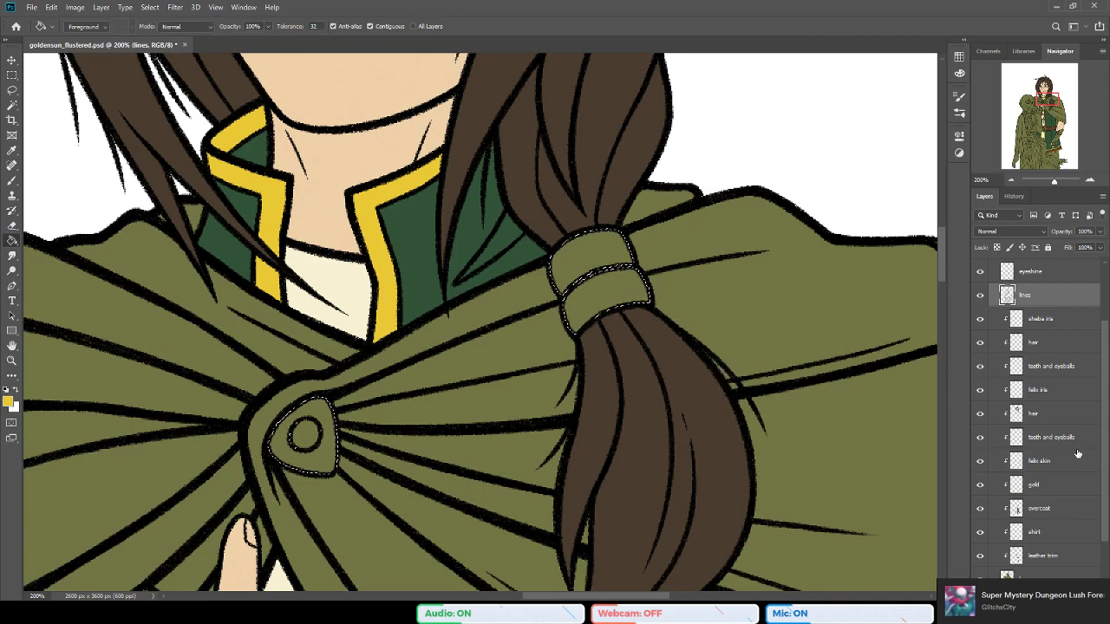
left_click(1054, 482)
left_click(604, 269)
key("ctrl+d")
key("b")
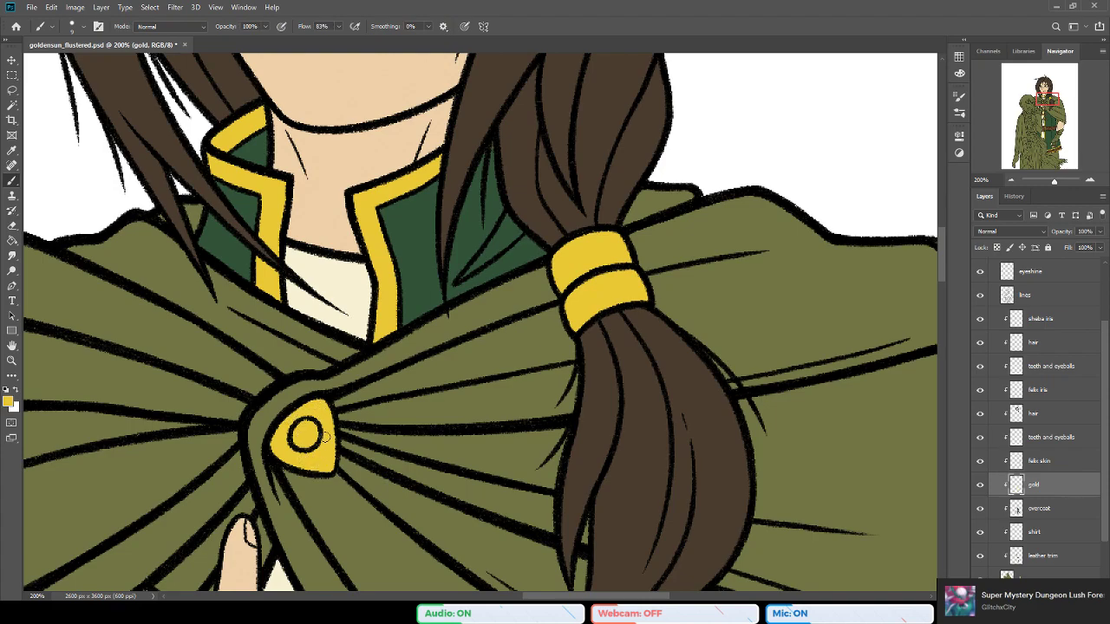
Step: Save the drawing with the gold ponytail tie and brooch
left_click_drag(297, 388, 373, 304)
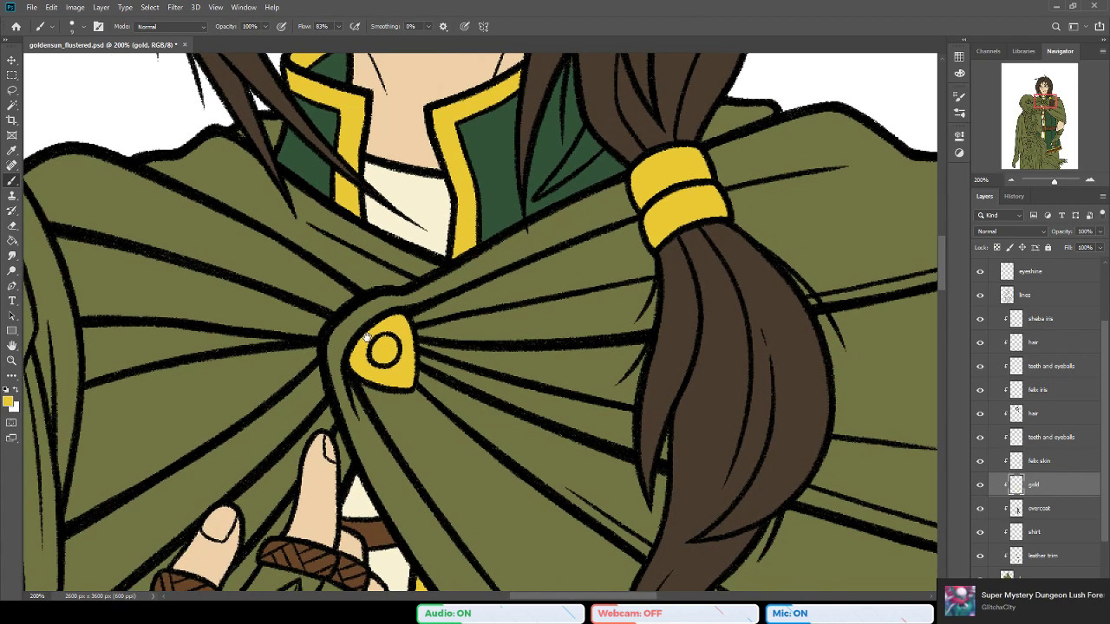
left_click(11, 360)
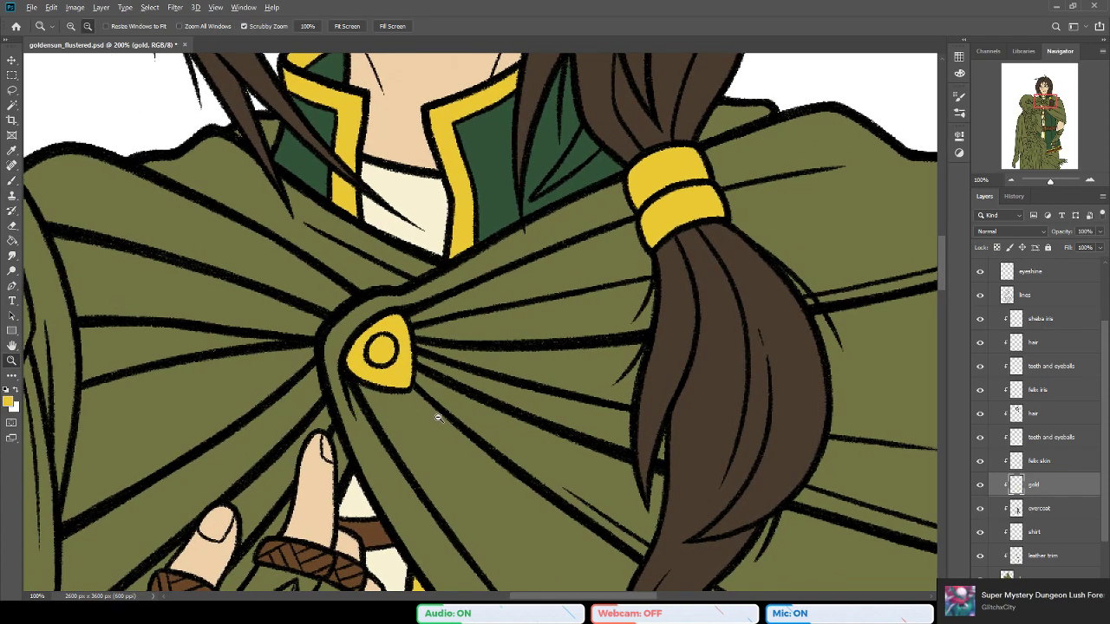
left_click(434, 416, "alt")
left_click(507, 489, "alt")
left_click_drag(507, 489, 534, 415)
left_click(518, 380, "alt")
left_click_drag(518, 467, 510, 298)
key("ctrl+s")
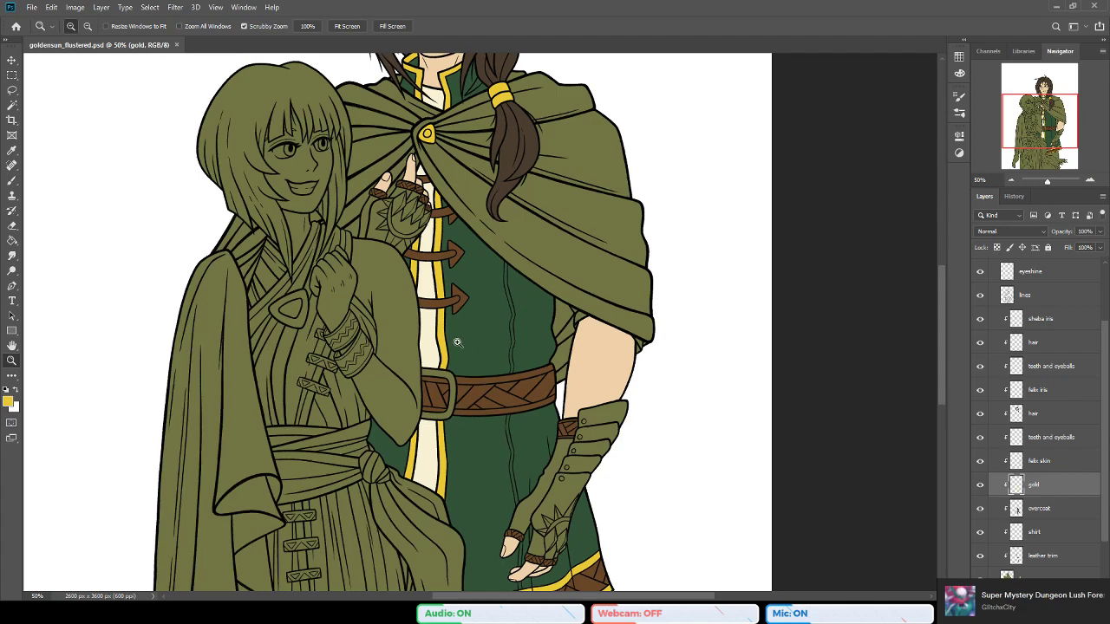
Step: Select the inner leather areas of the glove on the man's raised hand with the Magic Wand on the lines layer
left_click_drag(488, 462, 466, 486)
mouse_move(458, 393)
left_mouse_down()
mouse_move(438, 337)
mouse_move(499, 446)
mouse_move(466, 393)
left_mouse_up()
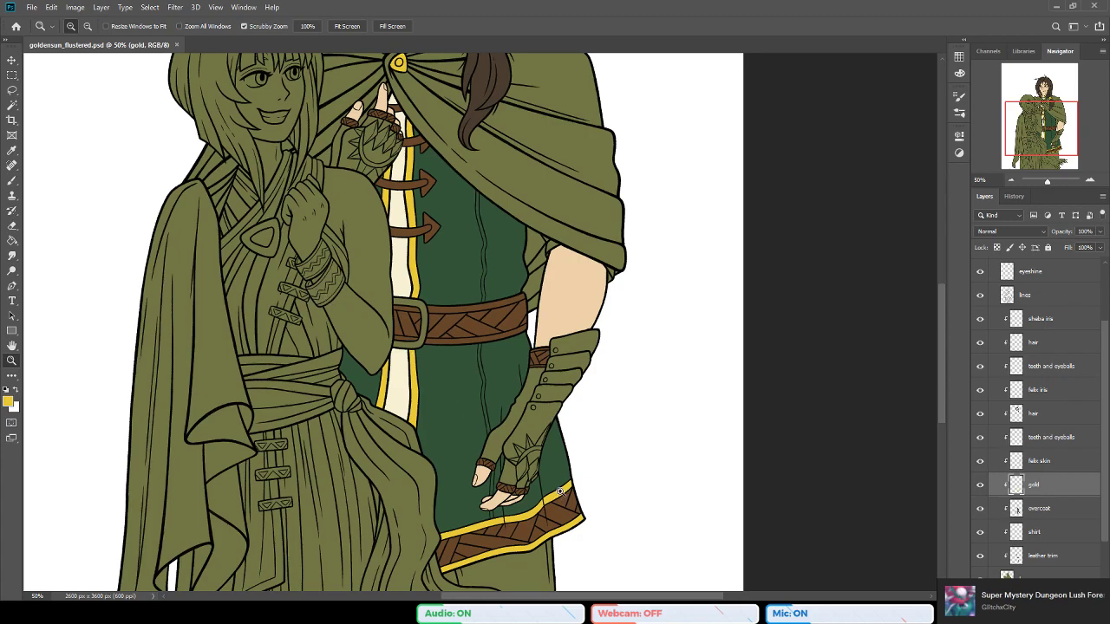
left_click_drag(428, 189, 446, 260)
left_click(379, 211)
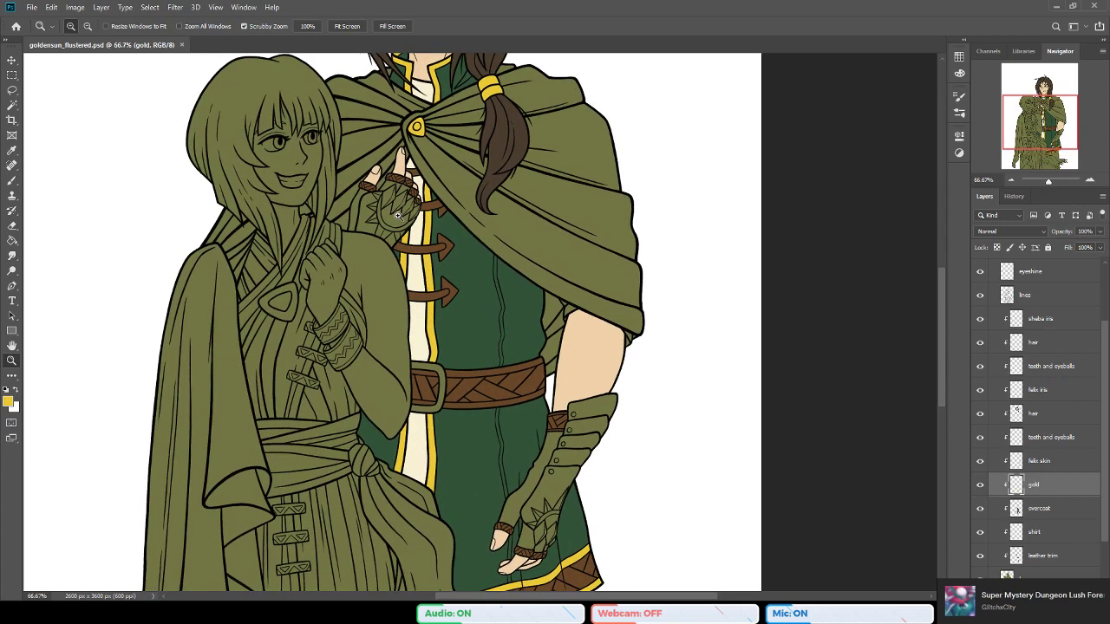
left_click(377, 210)
left_click_drag(376, 209, 388, 291)
left_click(388, 291)
key("w")
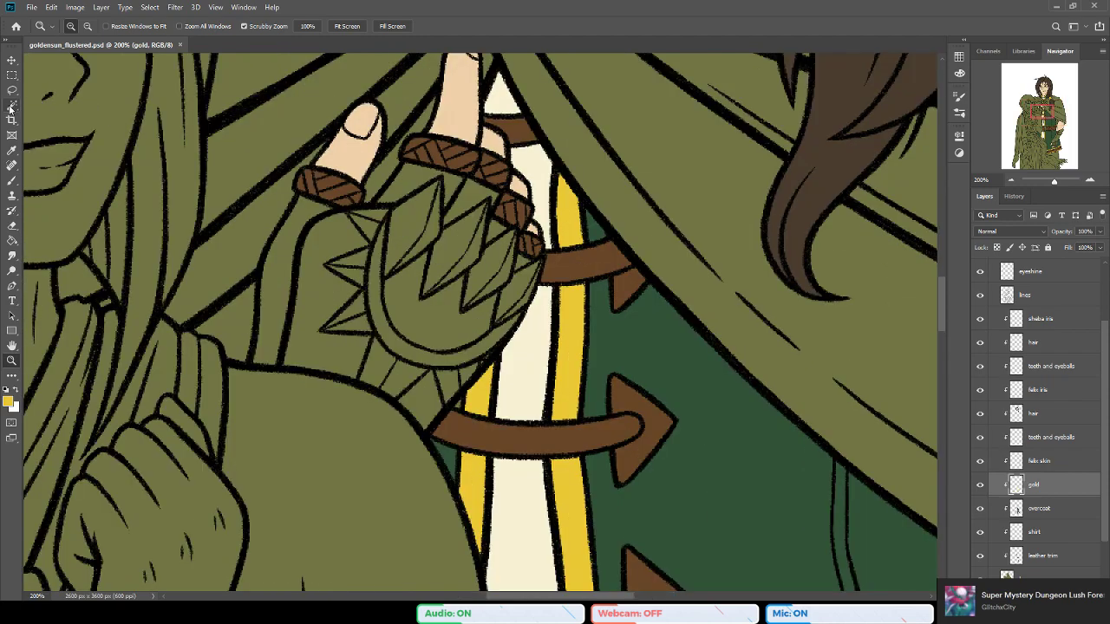
left_click(422, 247, "ctrl")
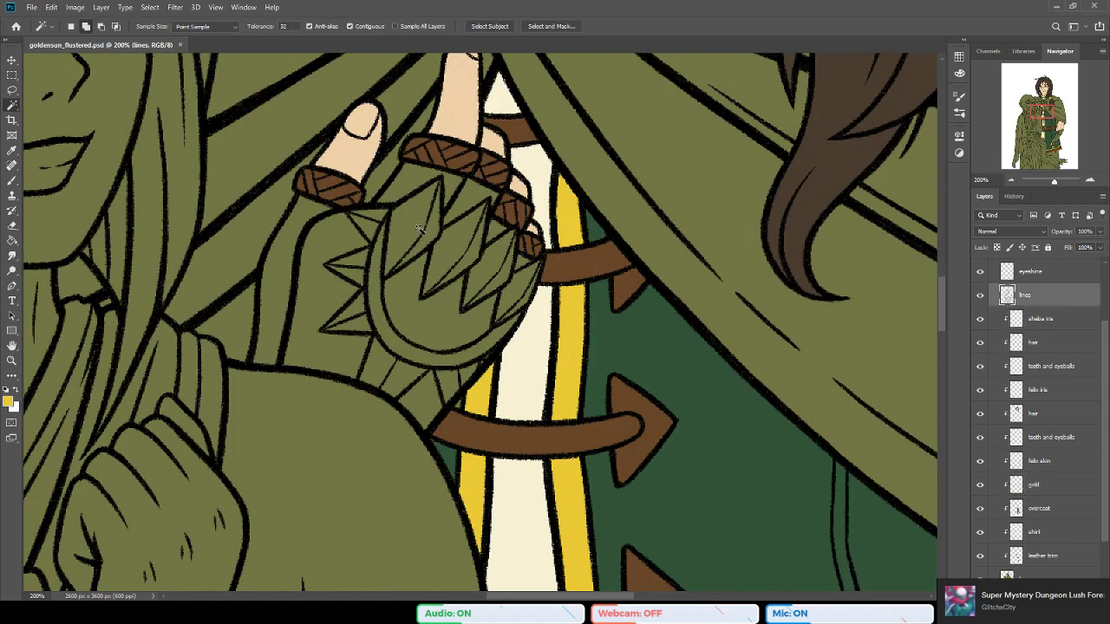
left_click(478, 200)
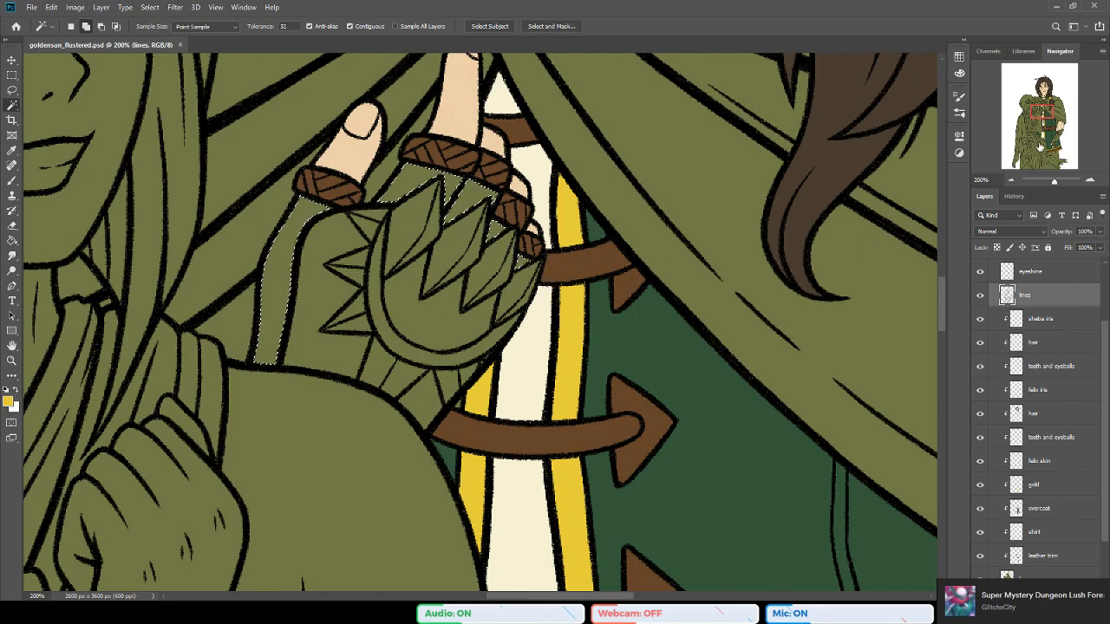
Step: Add the inner leather areas of the lowered hand's glove to the selection and expand the whole selection
left_click(1029, 142)
mouse_move(1028, 141)
left_mouse_down()
mouse_move(1043, 150)
mouse_move(1049, 138)
left_mouse_up()
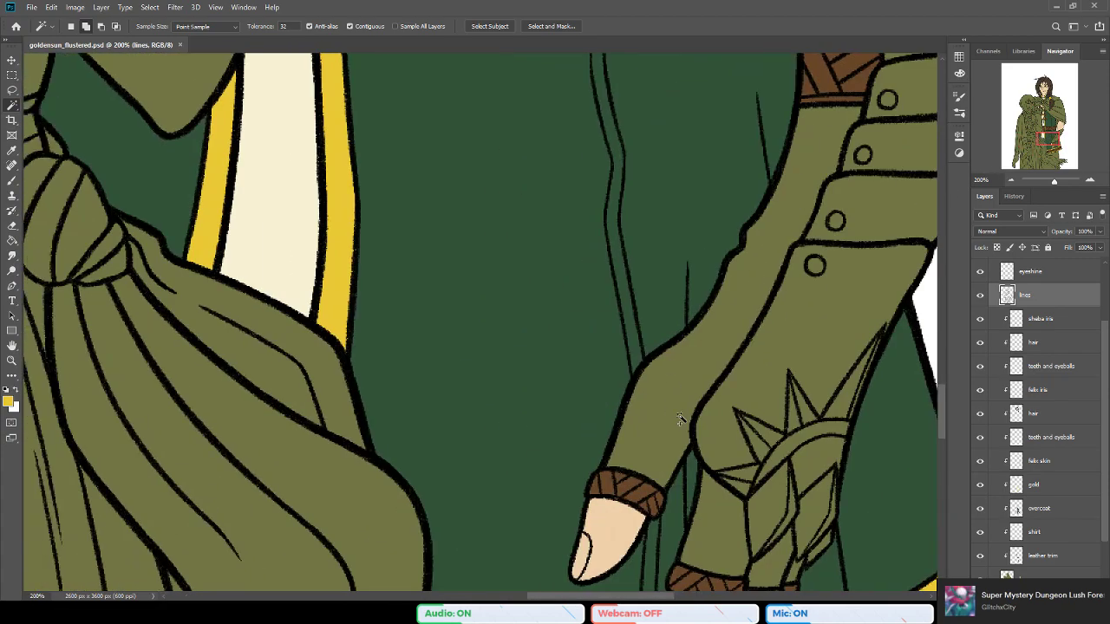
left_click(791, 572)
left_click_drag(768, 212, 521, 201)
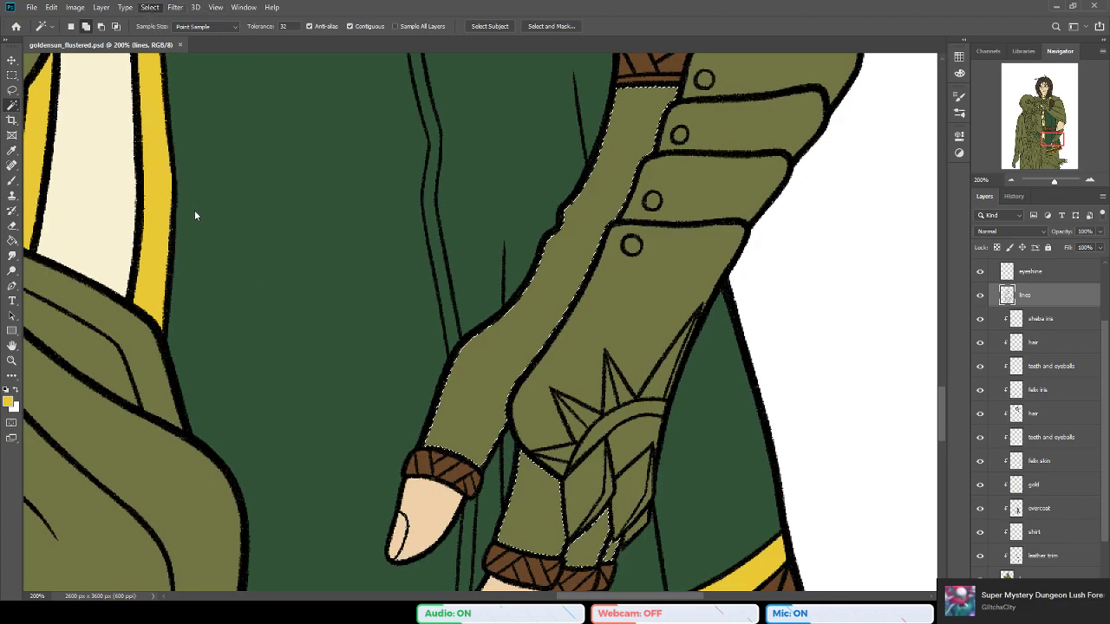
left_click(326, 199)
left_click(624, 211)
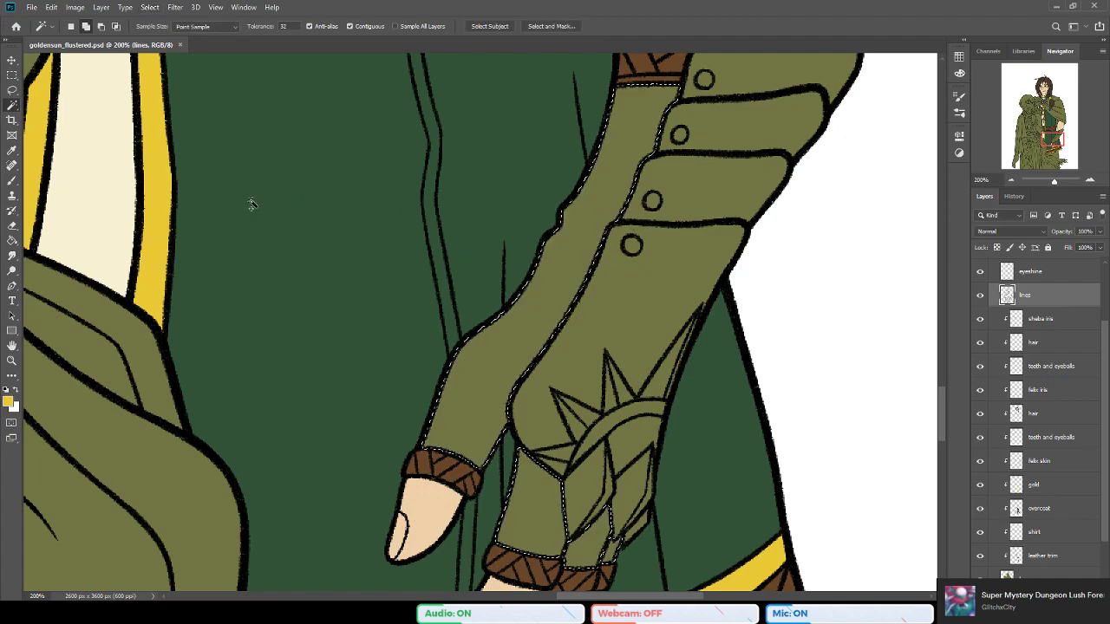
Step: Fill the selected glove areas with brown on the leather trim layer and clear the selection
left_click(11, 240)
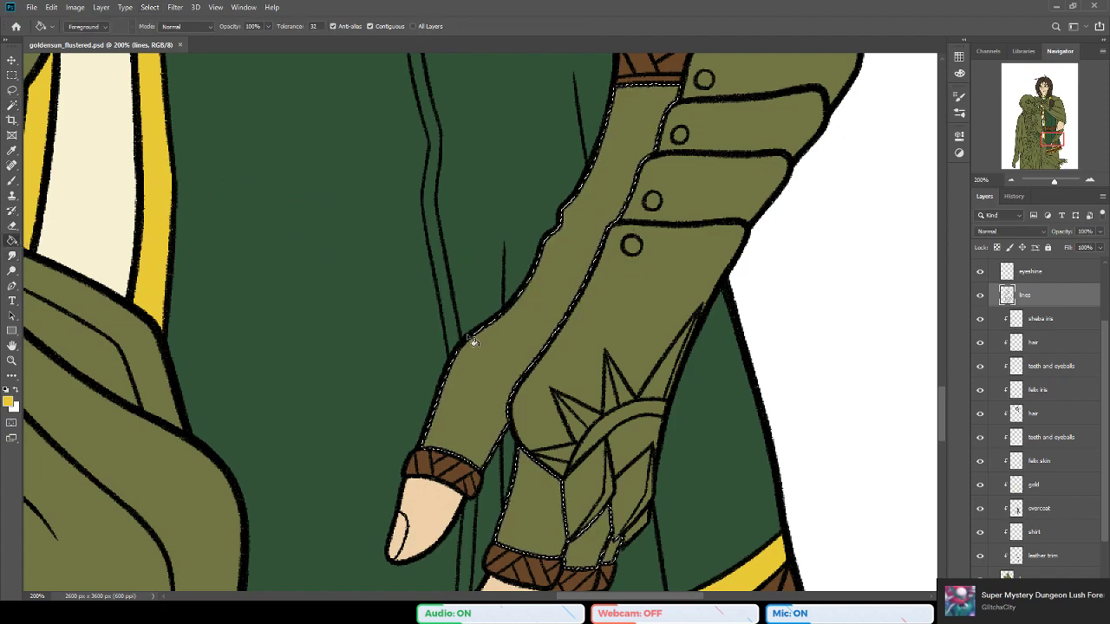
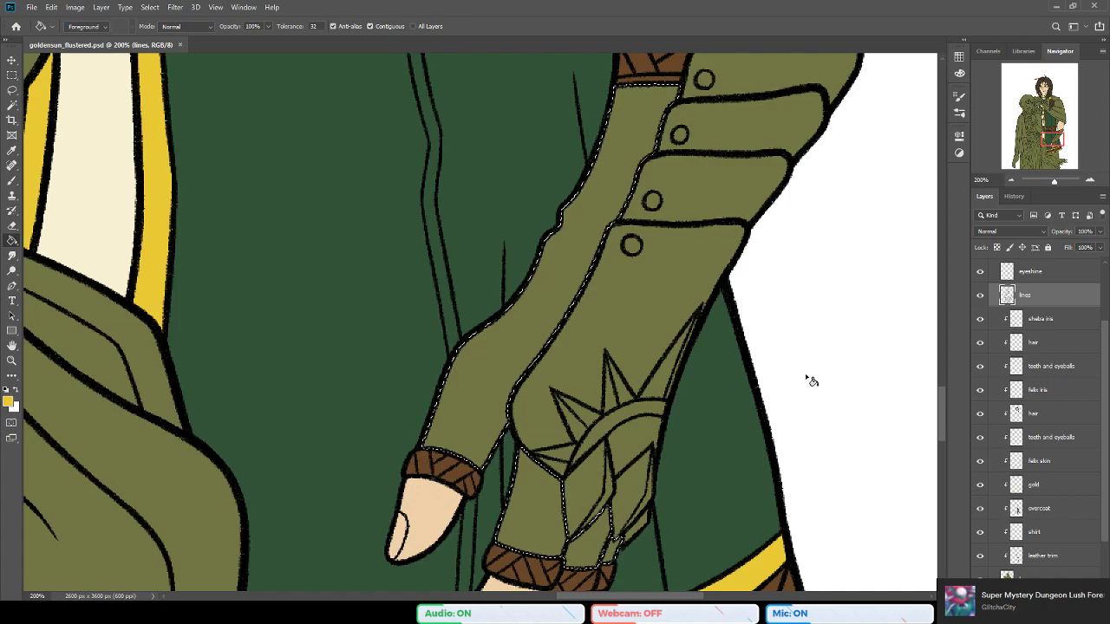
left_click_drag(600, 359, 541, 299)
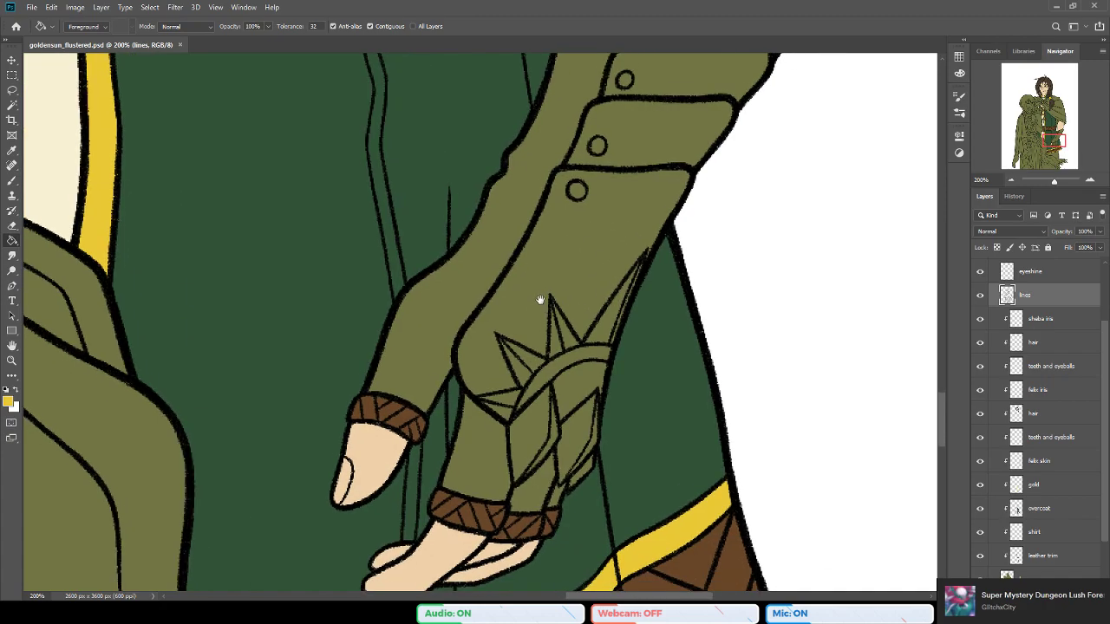
left_click_drag(476, 371, 473, 432)
left_click_drag(1106, 436, 1100, 468)
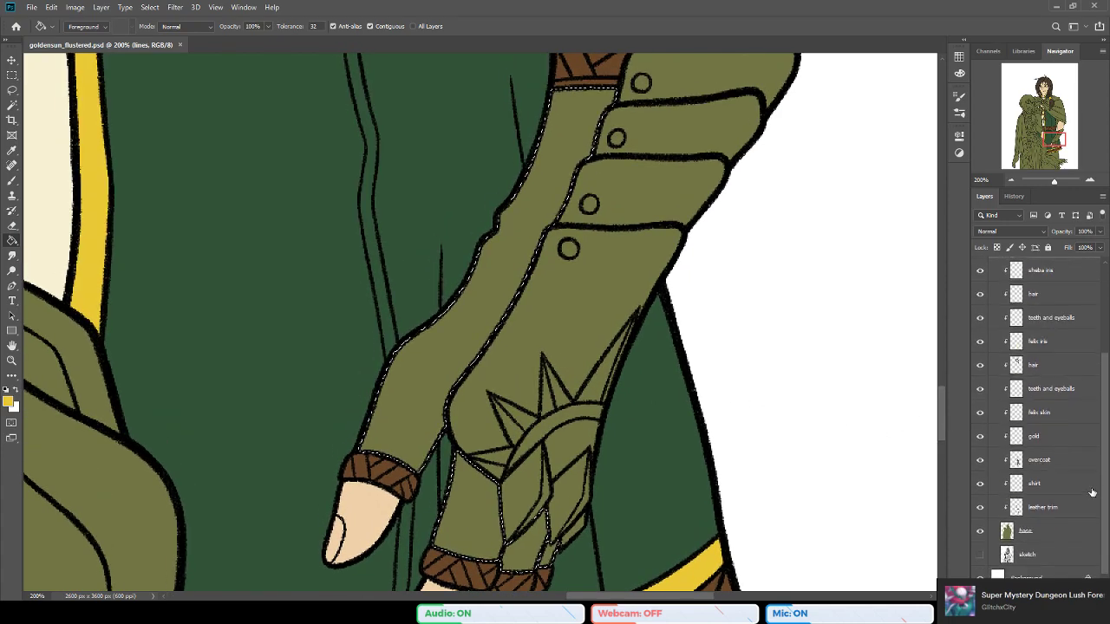
left_click(1054, 509)
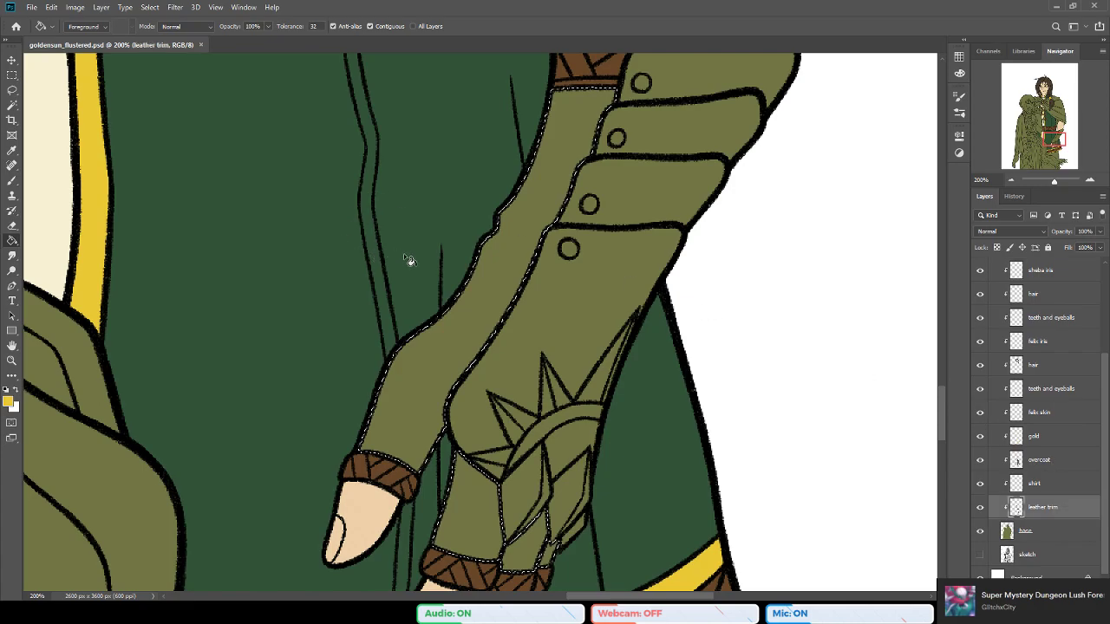
left_click(420, 402)
key("ctrl+d")
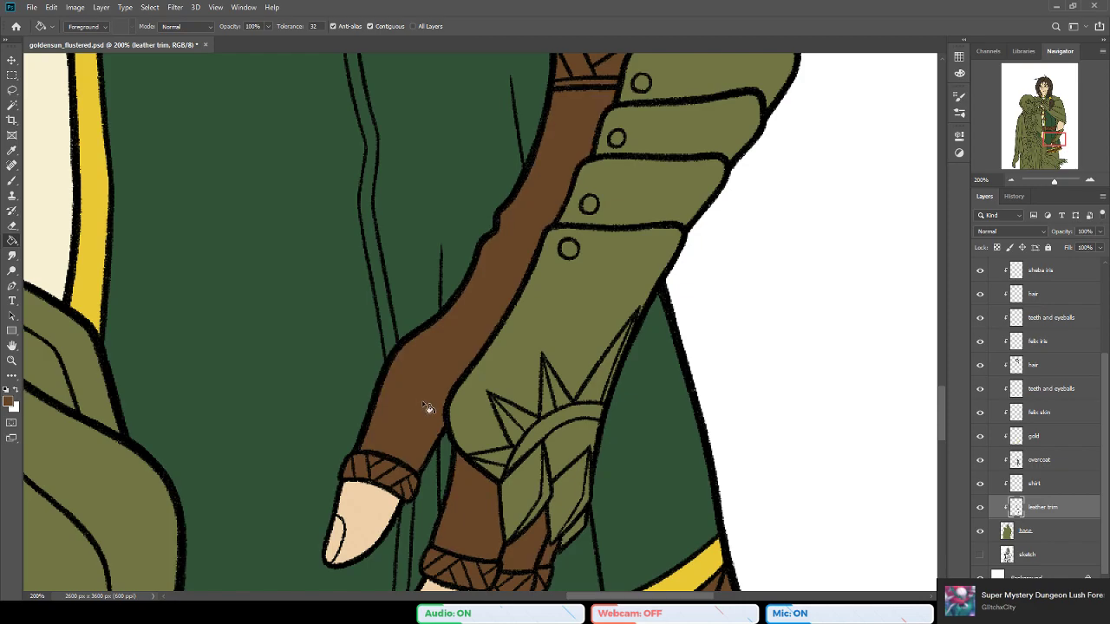
Step: Check the brown glove areas on both hands and save the drawing
key("b")
left_click_drag(492, 445, 469, 368)
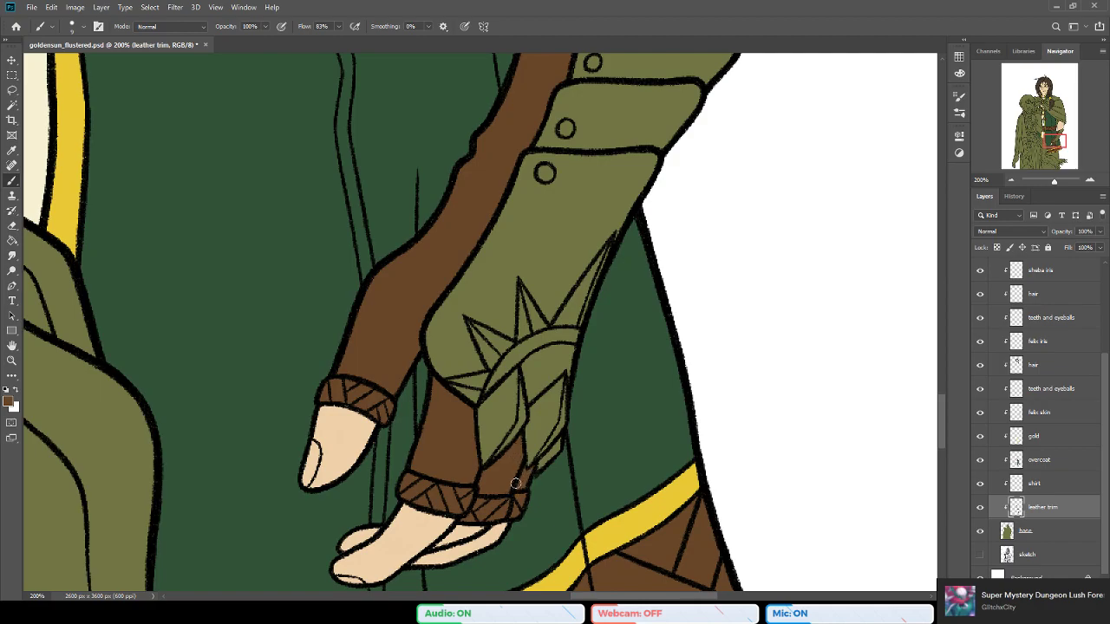
left_click_drag(408, 267, 435, 378)
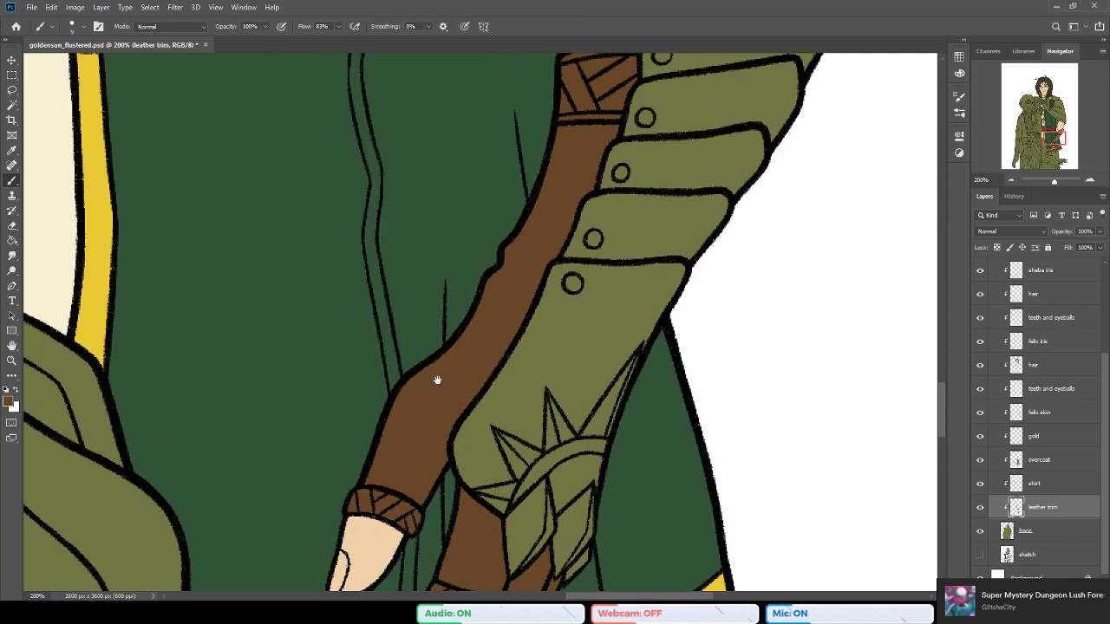
left_click(11, 360)
left_click(282, 394)
left_click(282, 394, "alt")
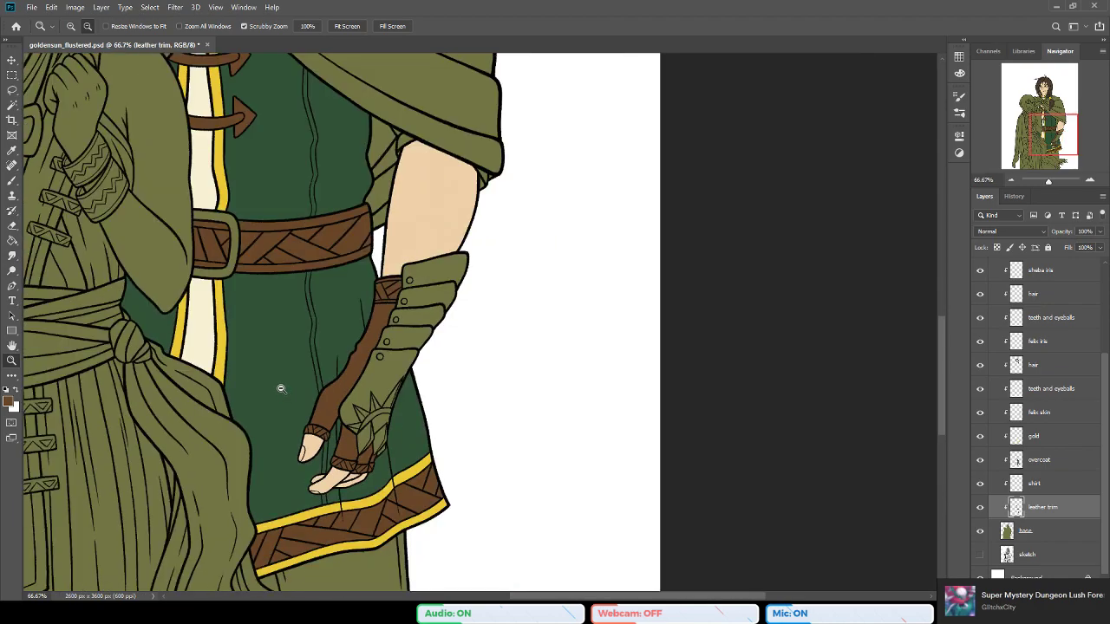
left_click(282, 393, "alt")
left_click(281, 394, "alt")
left_click_drag(256, 255, 263, 285)
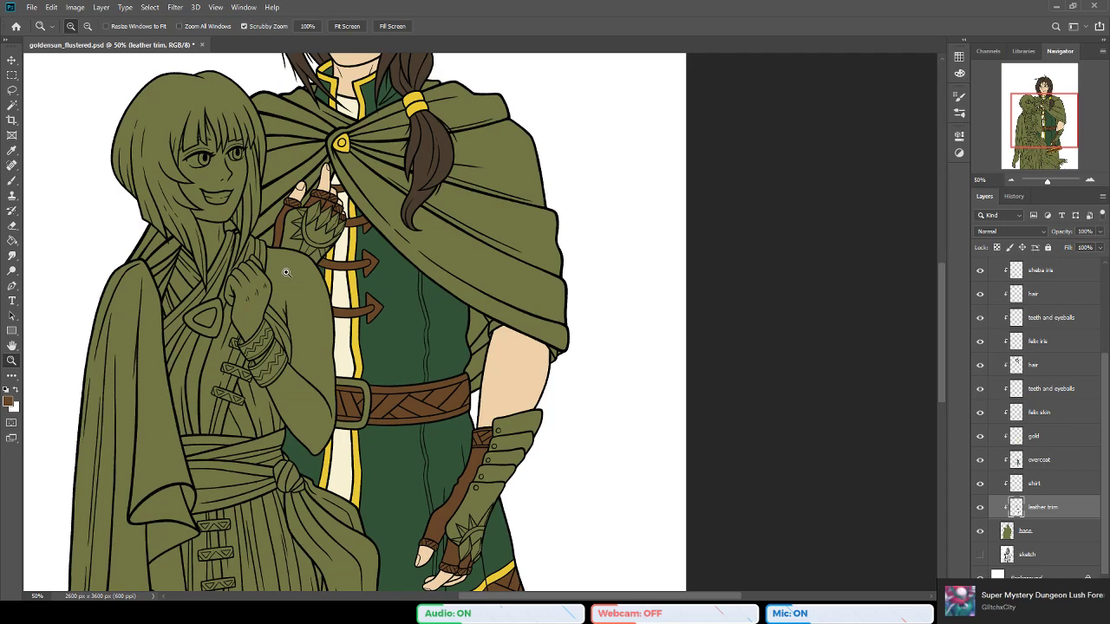
key("ctrl+s")
Step: Select the woman's hair with the Magic Wand on the lines layer
left_click_drag(321, 227, 403, 311)
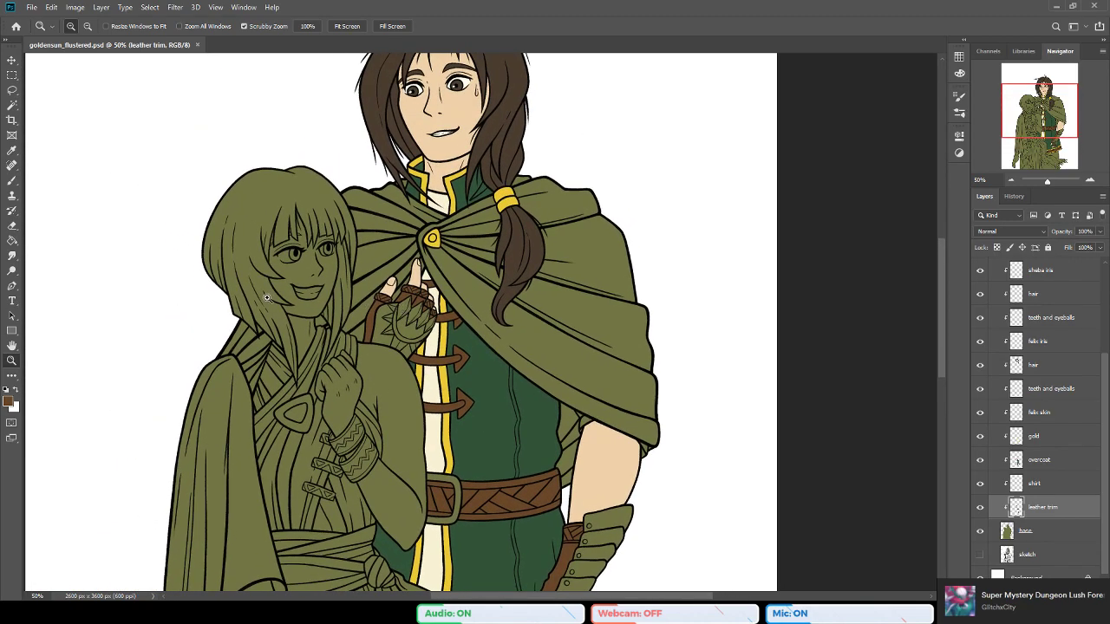
left_click(334, 366, "alt")
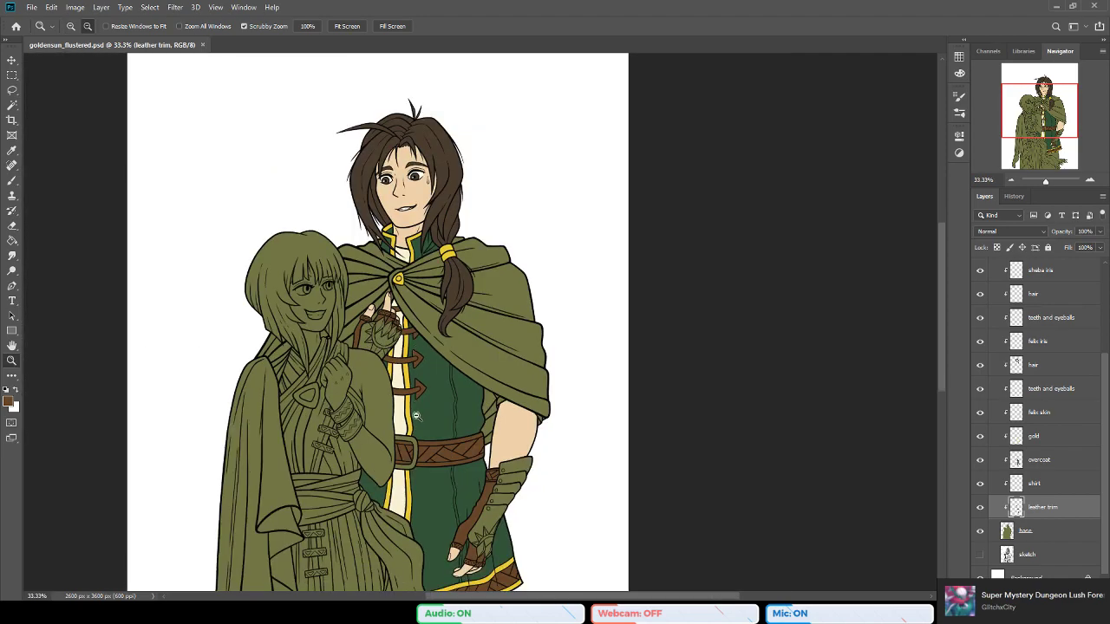
left_click_drag(390, 444, 411, 384)
left_click_drag(448, 318, 440, 379)
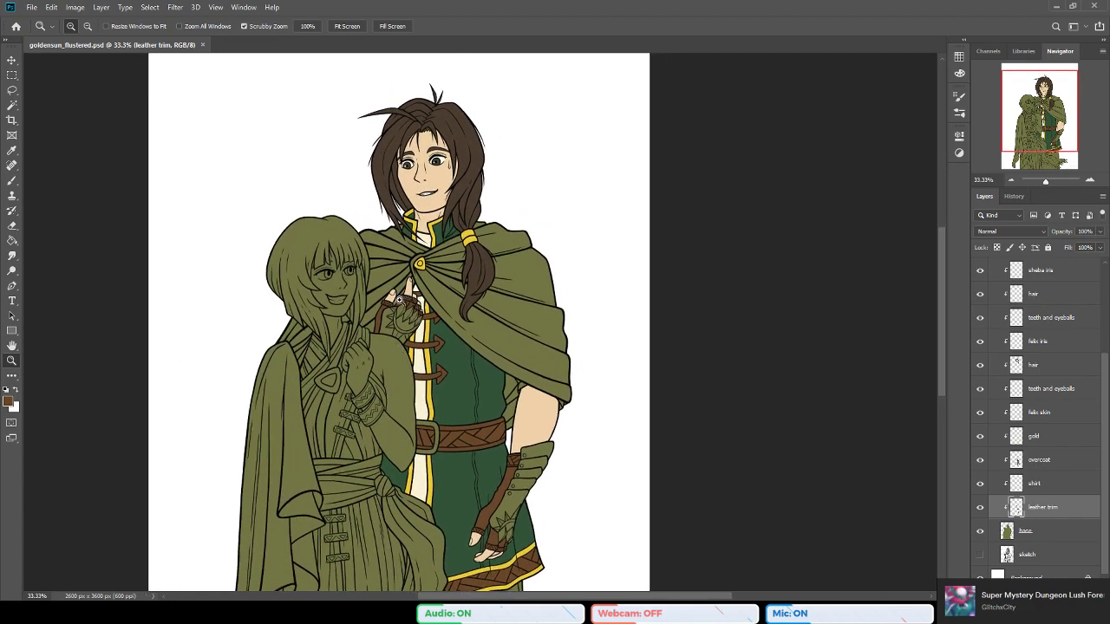
left_click(283, 271)
left_click(282, 262)
left_click_drag(278, 258, 371, 316)
left_click(416, 312)
key("b")
key("w")
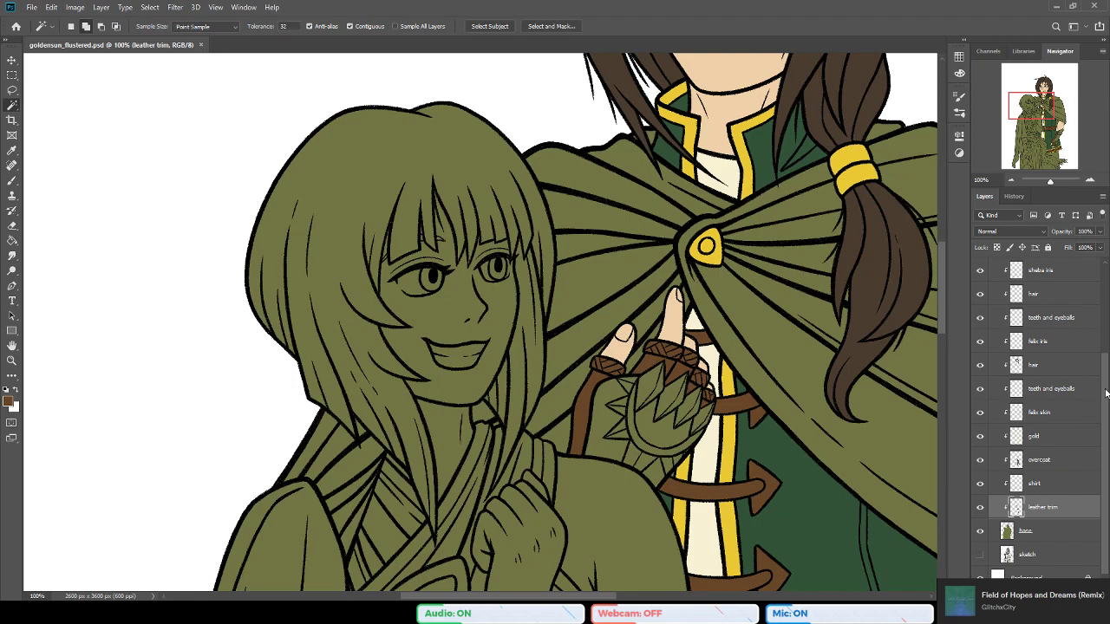
scroll(1039, 375, "up", 5)
left_click(376, 163)
left_click(527, 320)
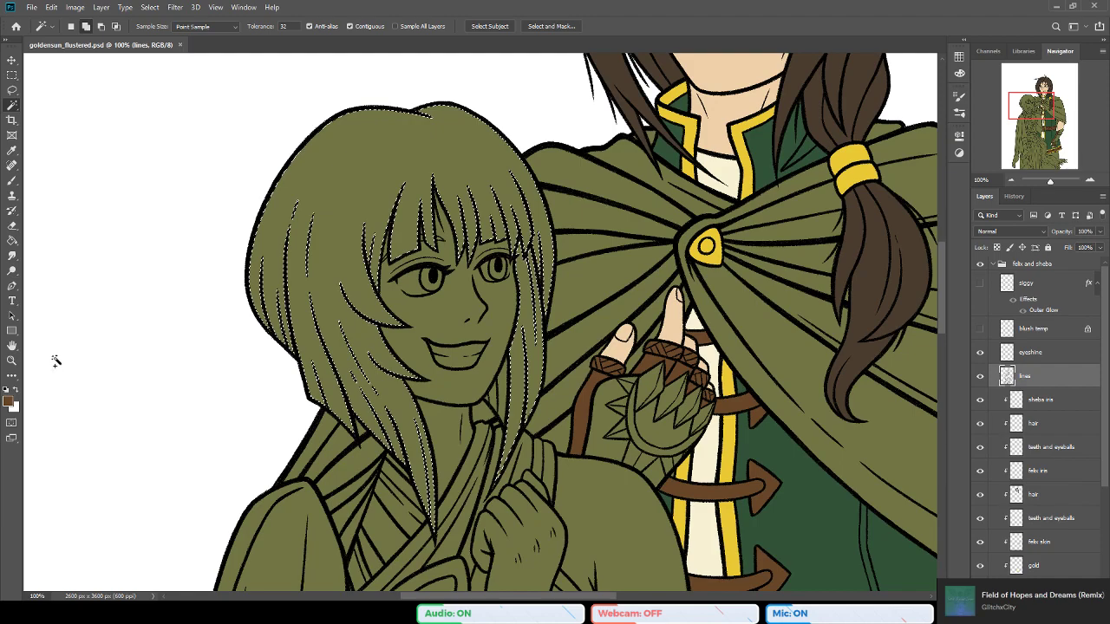
Step: Check the woman's hair selection up close around the face and neck strands, and expand the selection
left_click(11, 360)
left_click(533, 357)
scroll(461, 391, "down", 1)
key("w")
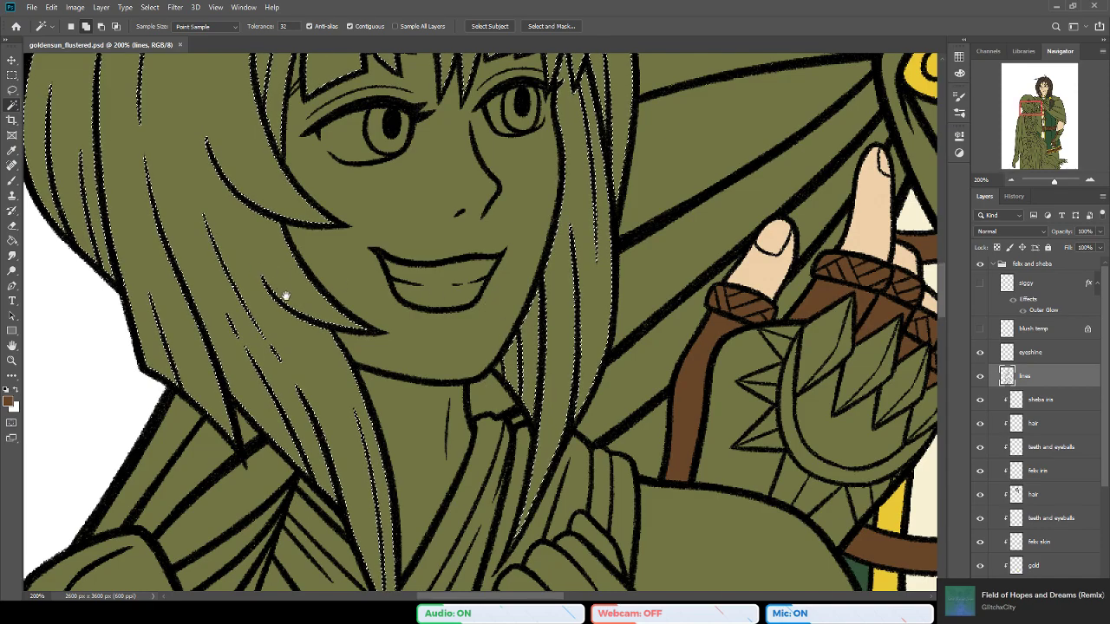
left_click_drag(285, 297, 311, 321)
key("z")
left_click(364, 373, "alt")
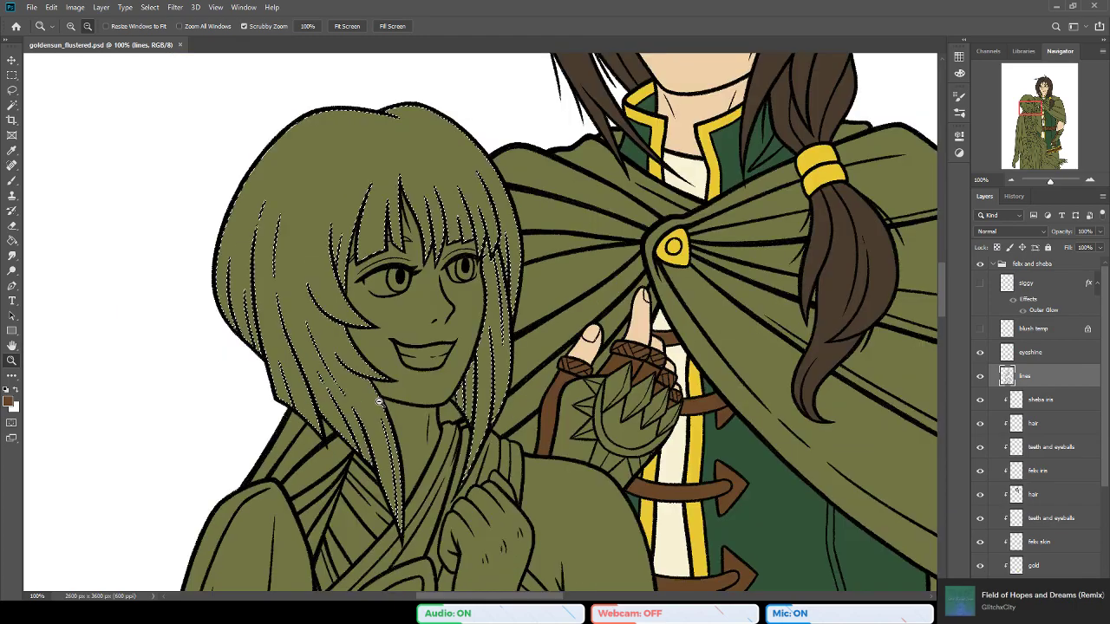
scroll(361, 368, "left", 1)
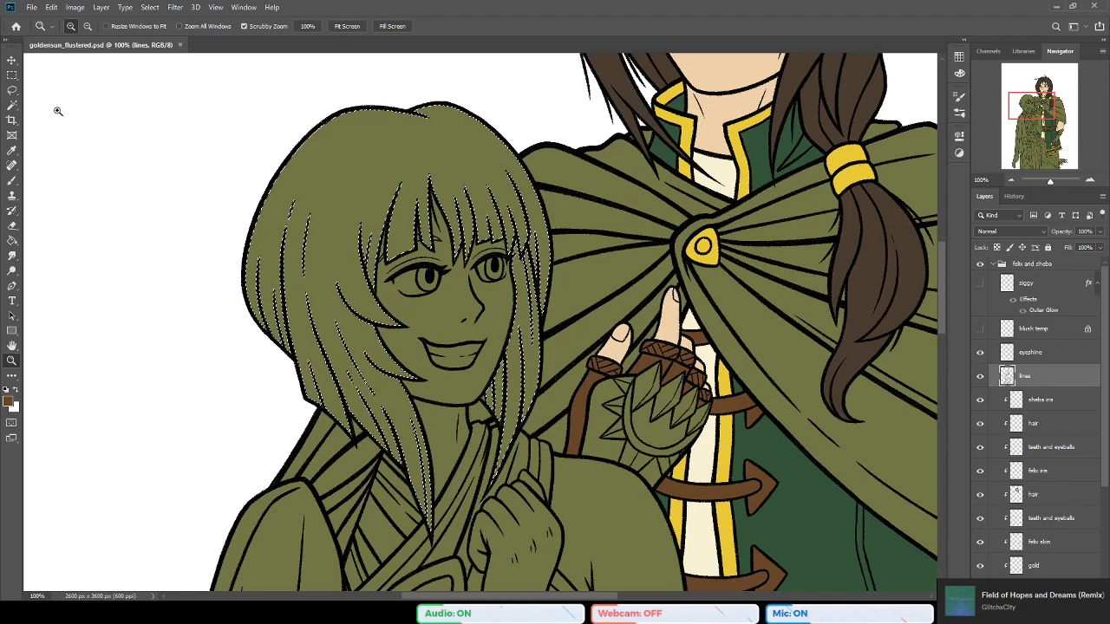
left_click(13, 106)
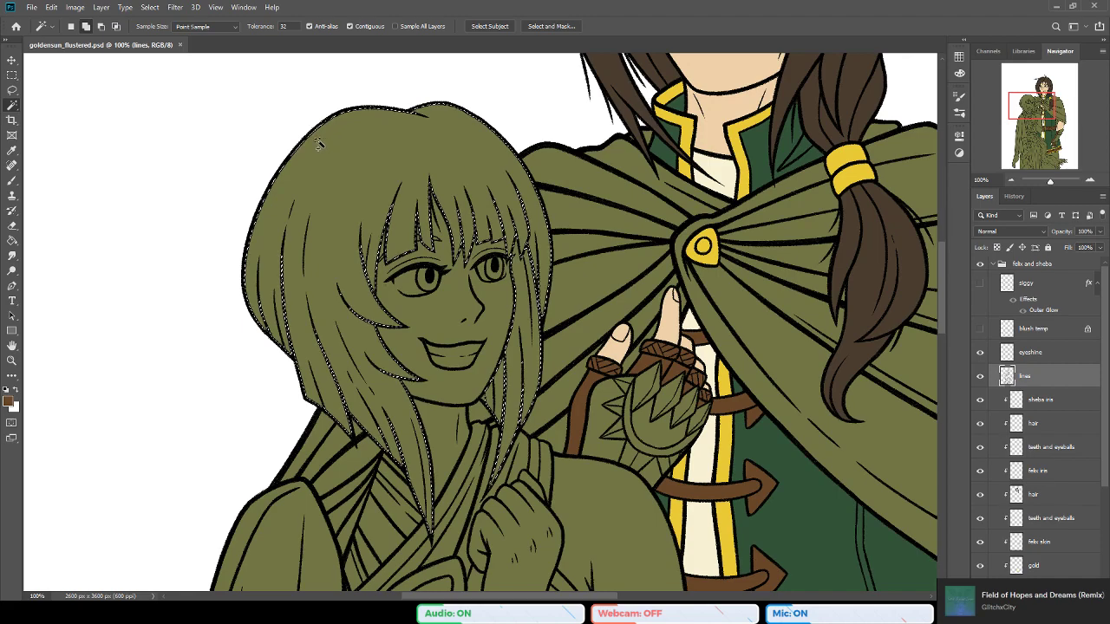
Step: Fill the selected hair with bright yellow on the woman's hair layer
left_click(12, 241)
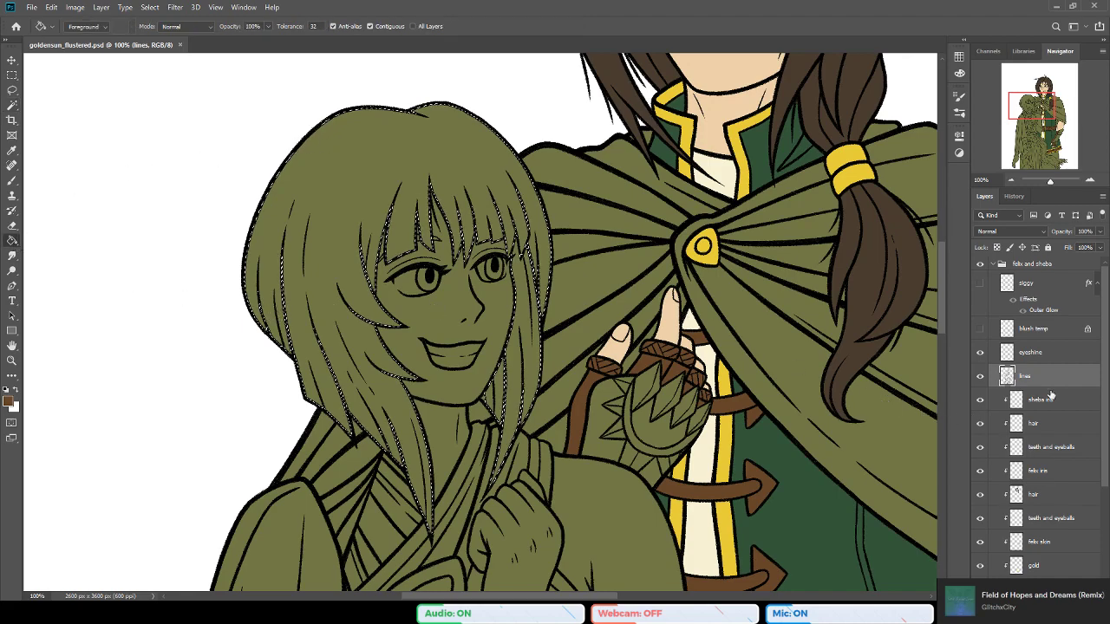
left_click_drag(1104, 388, 1103, 454)
scroll(1102, 455, "up", 2)
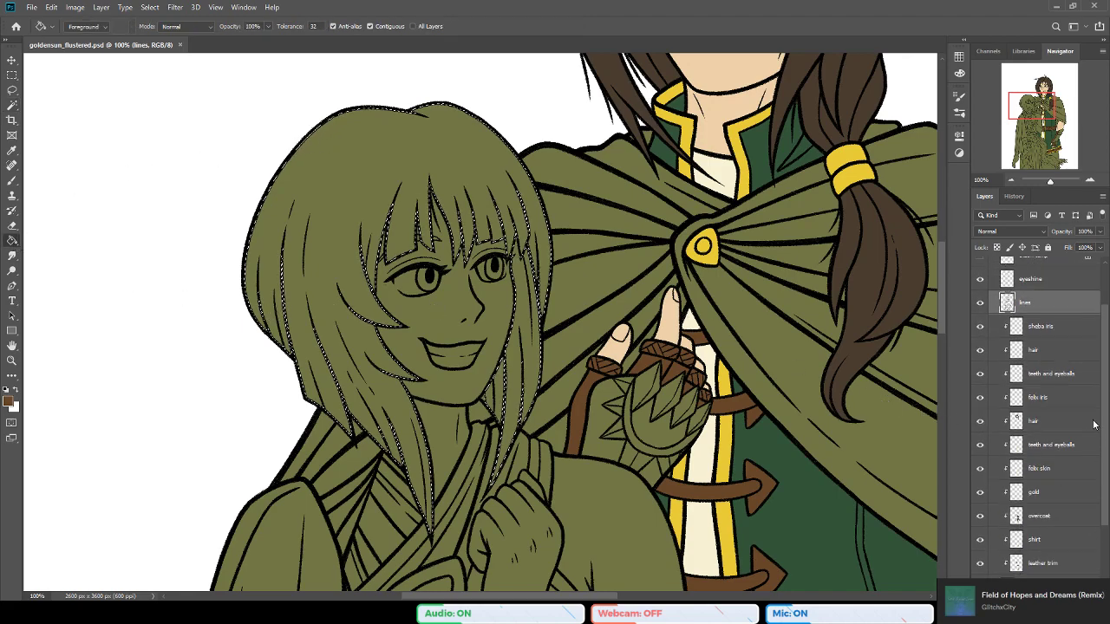
left_click(1033, 372)
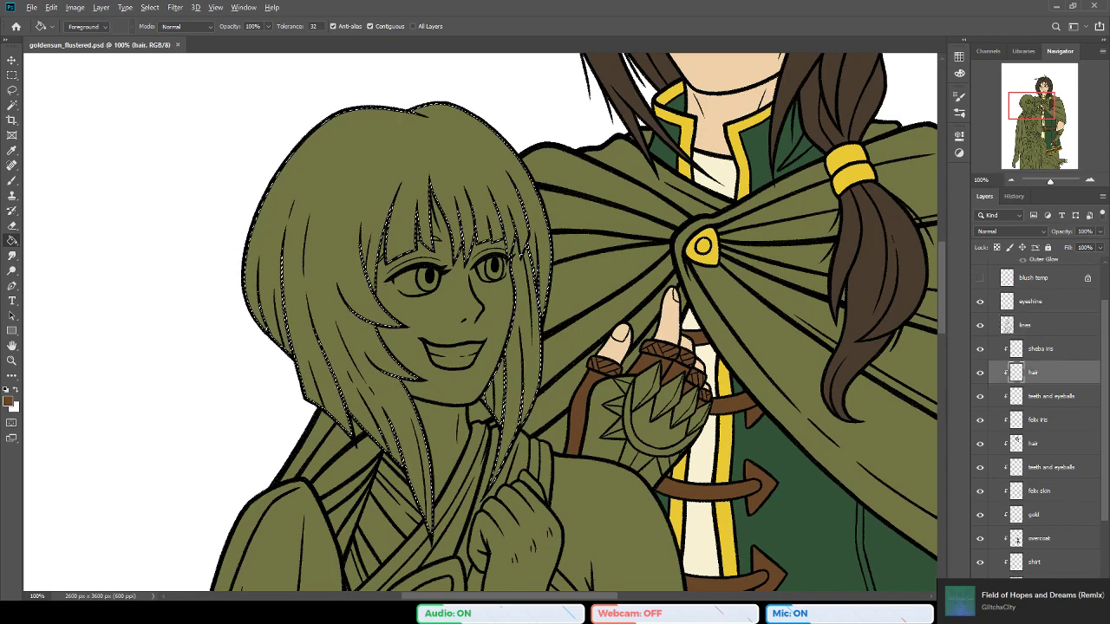
key("Return")
left_click(517, 229)
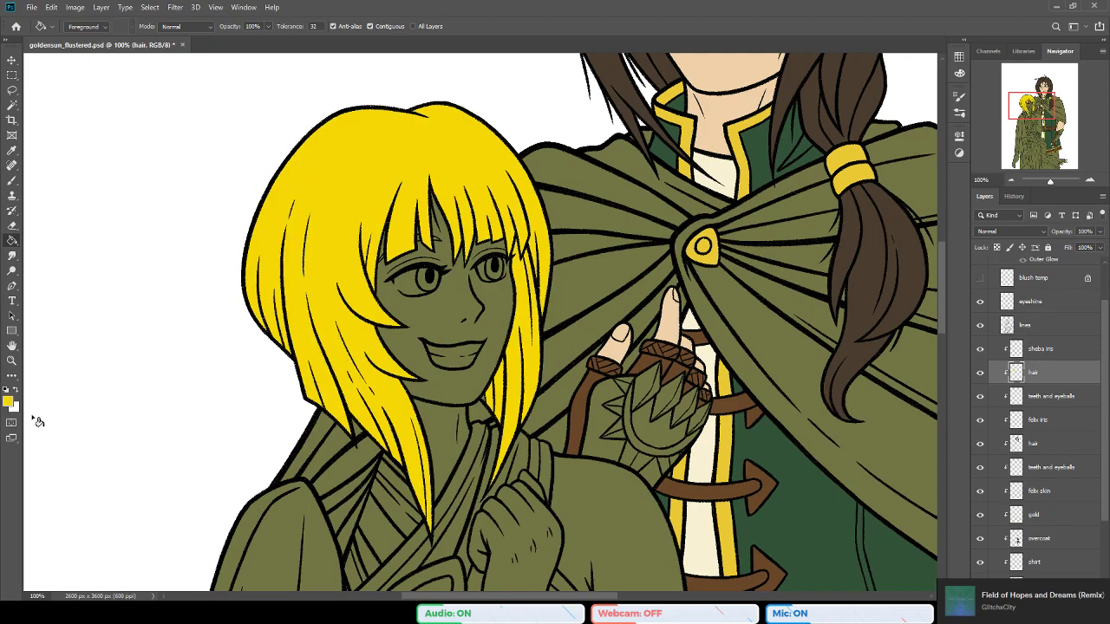
Step: Undo the bright yellow fill and fill the woman's selected hair with pale yellow instead
key("i")
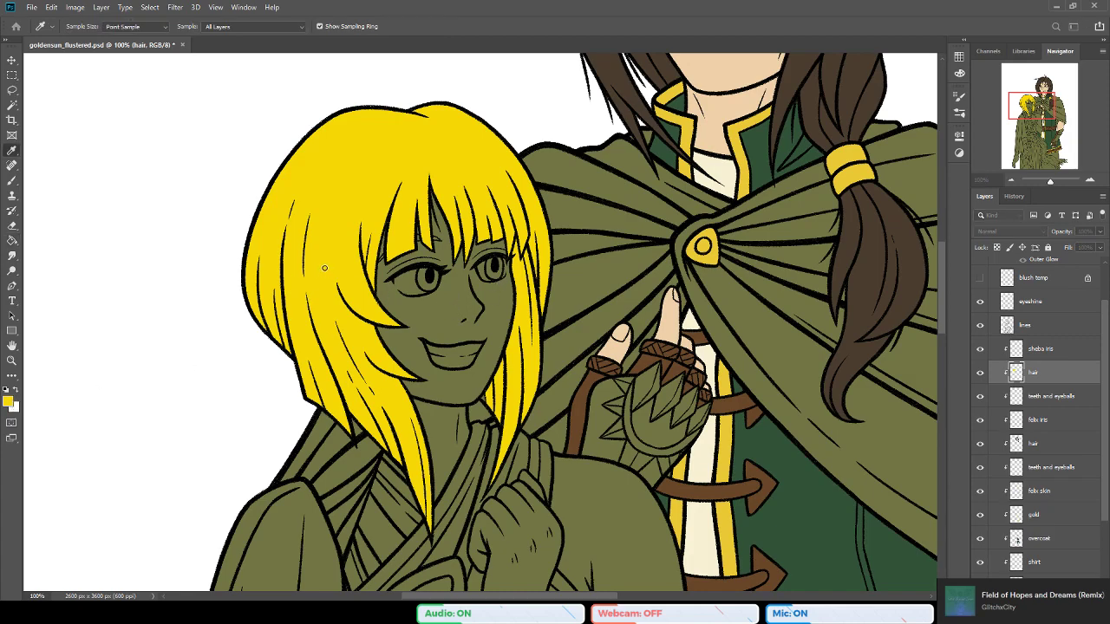
key("g")
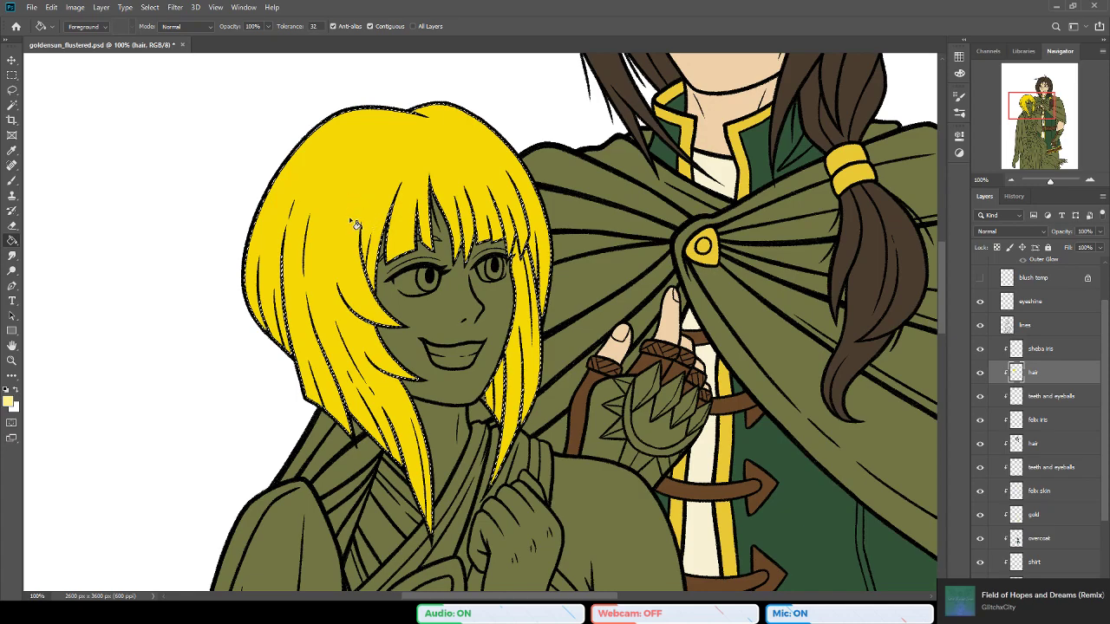
left_click(366, 194)
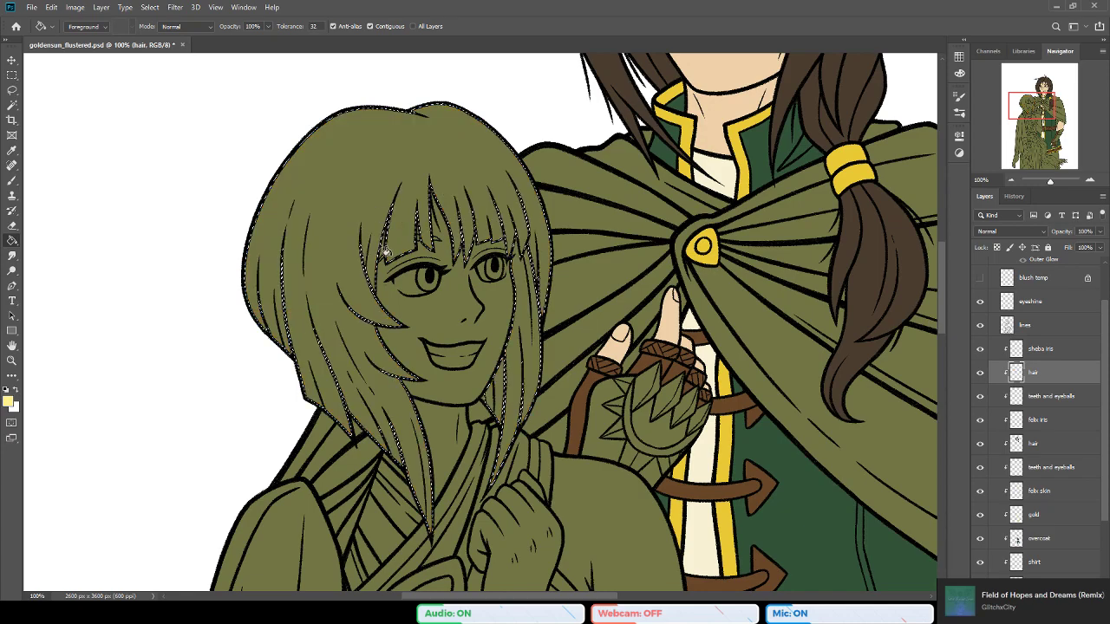
key("ctrl+z")
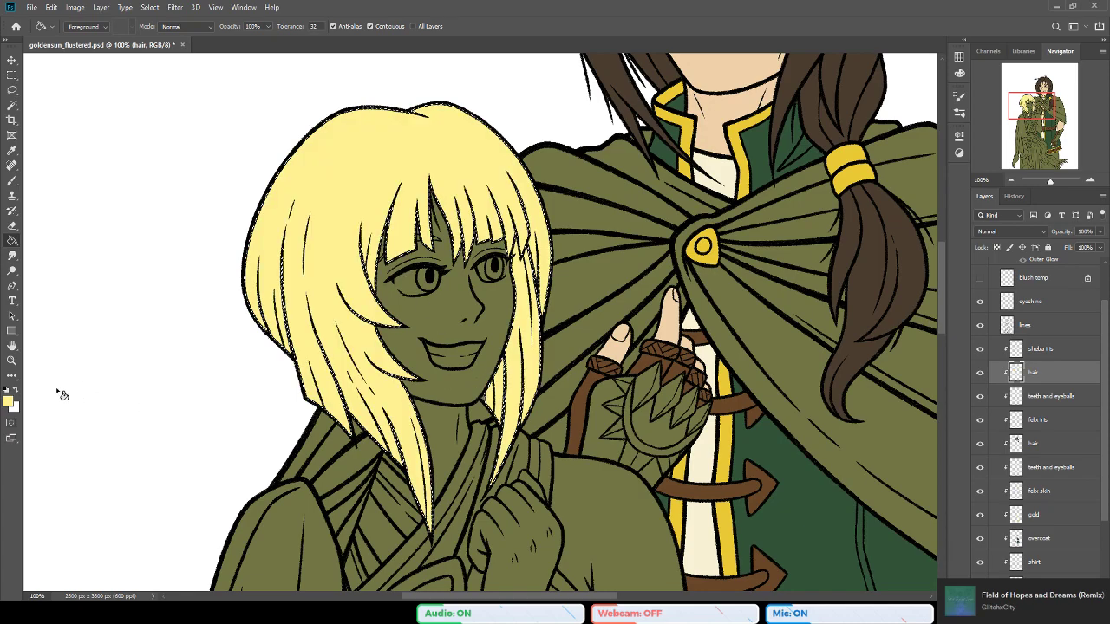
Step: Undo the pale yellow fill, fill the woman's selected hair with a warmer muted yellow instead, and deselect
key("ctrl+shift+z")
key("i")
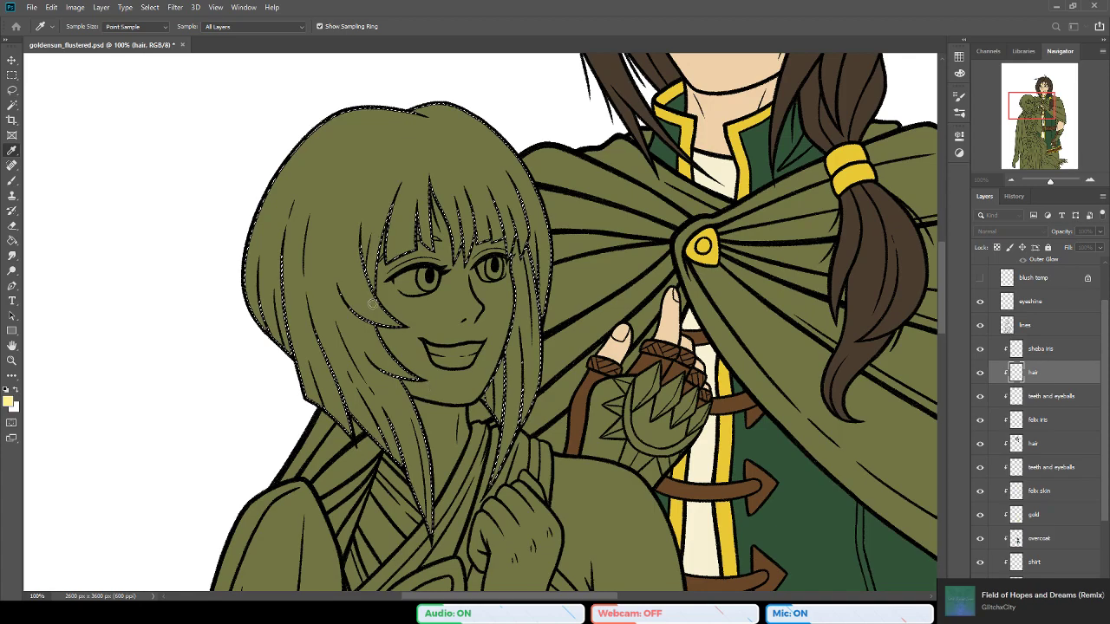
key("g")
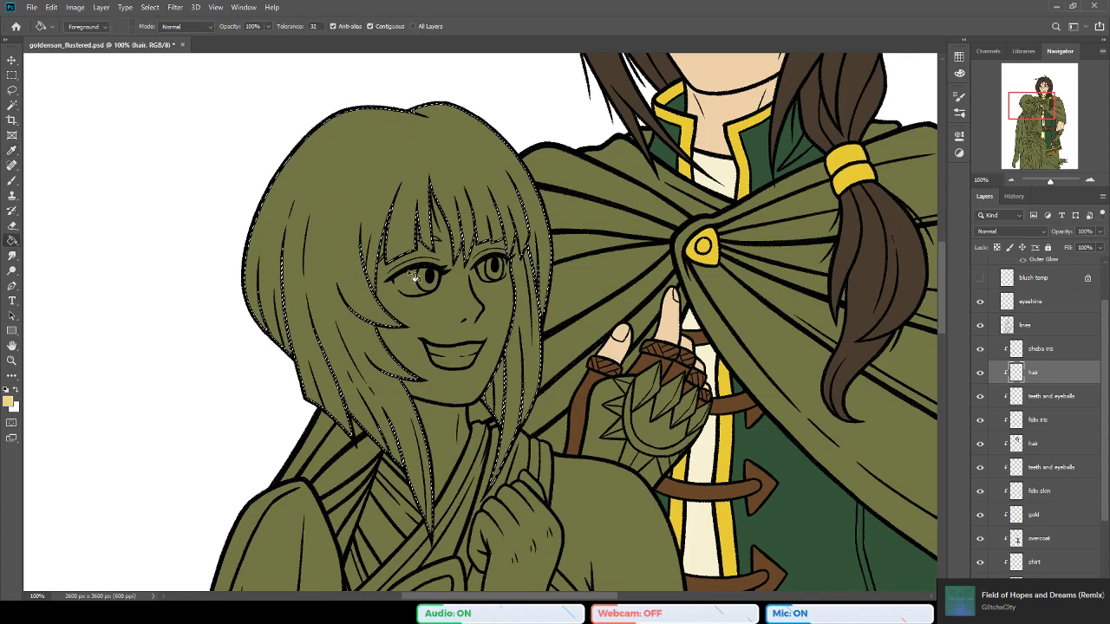
left_click(502, 369)
key("ctrl+d")
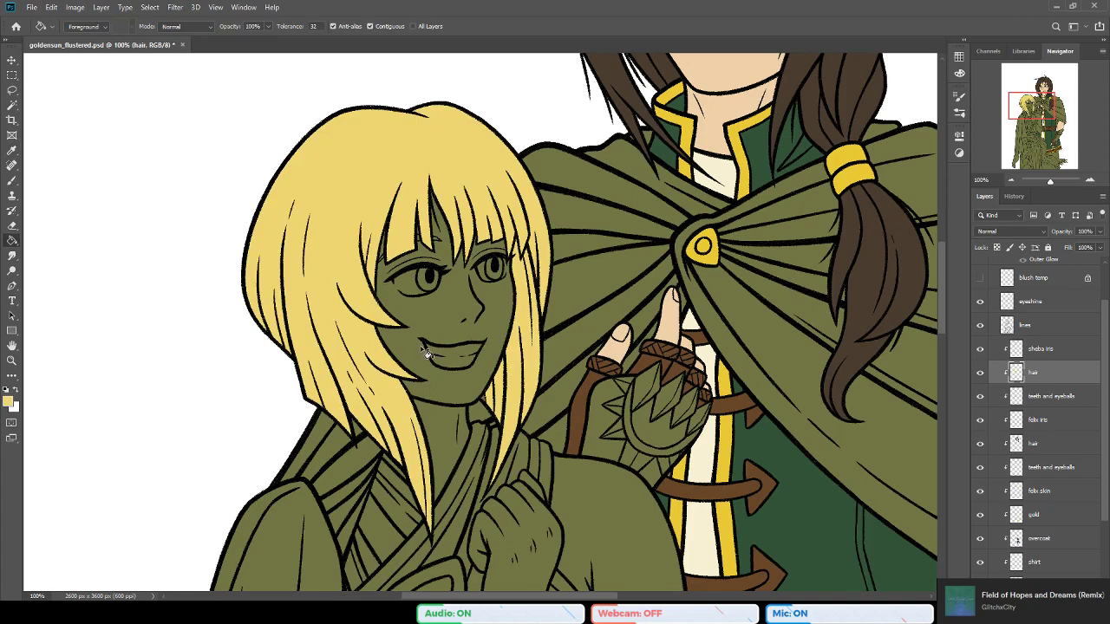
Step: Set a peach skin tone as the paint colour and select the woman's face, neck, hand and arm with the Magic Wand on the lines layer
key("b")
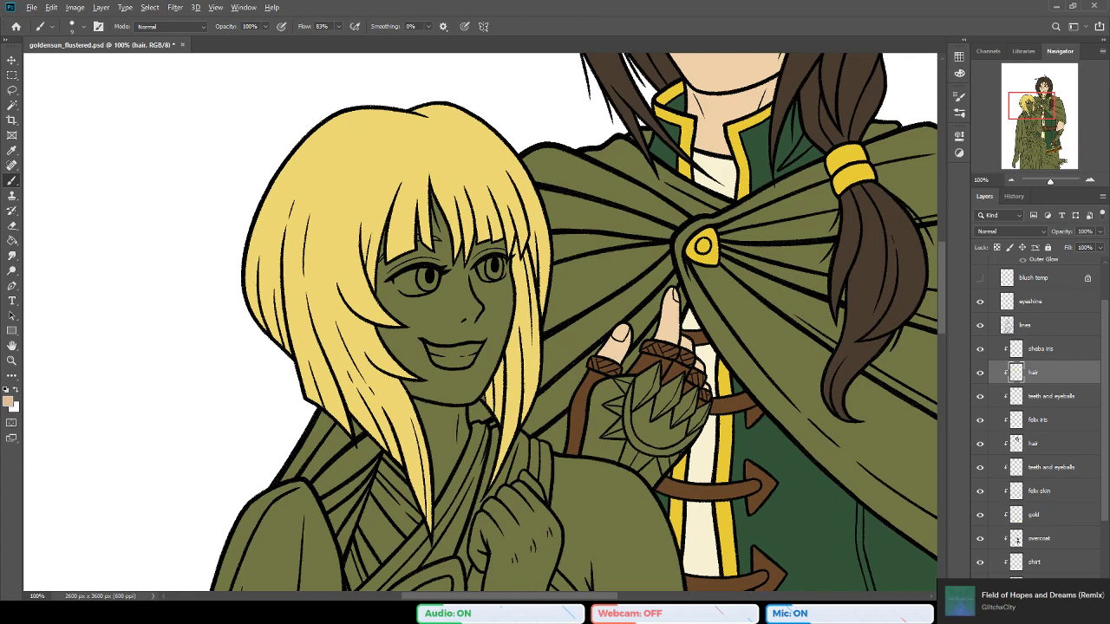
left_click(12, 105)
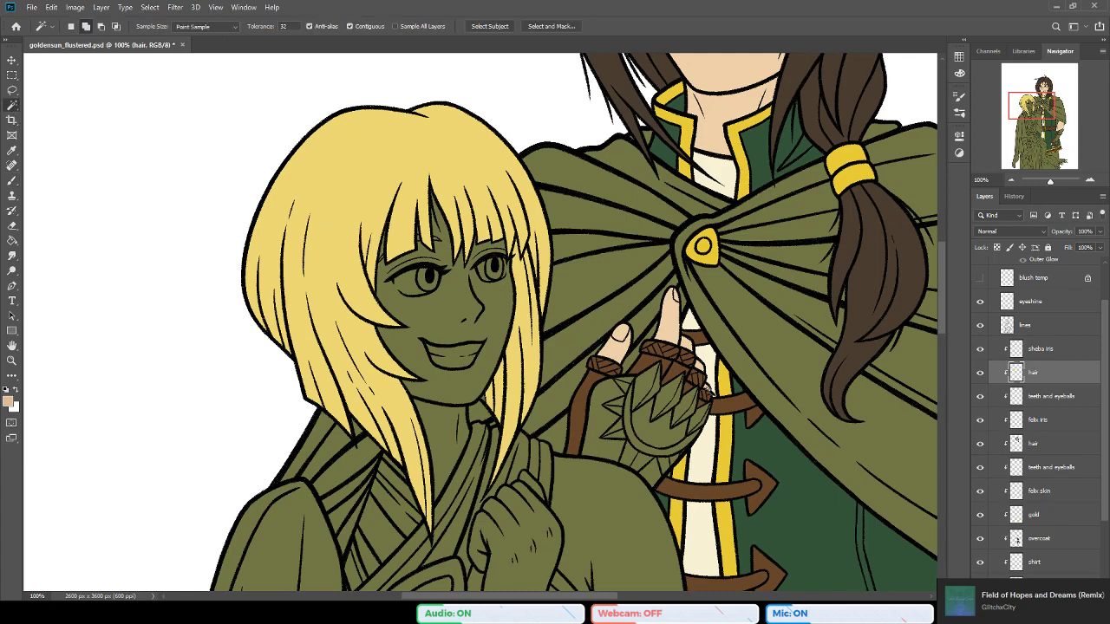
left_click(1054, 328)
left_click(445, 257)
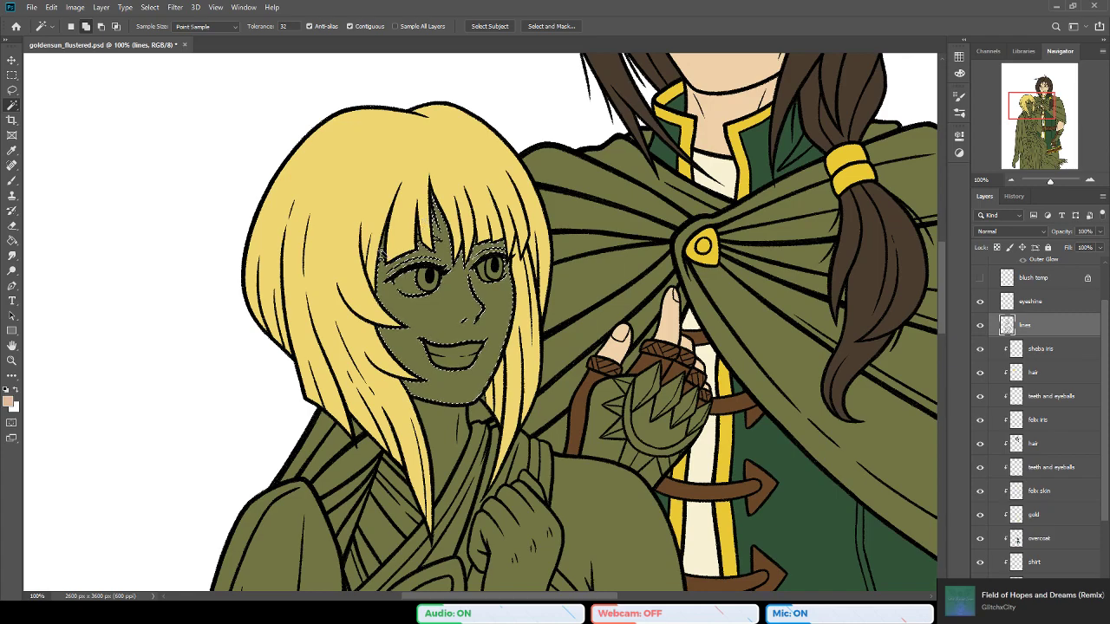
left_click(438, 438)
scroll(478, 482, "down", 2)
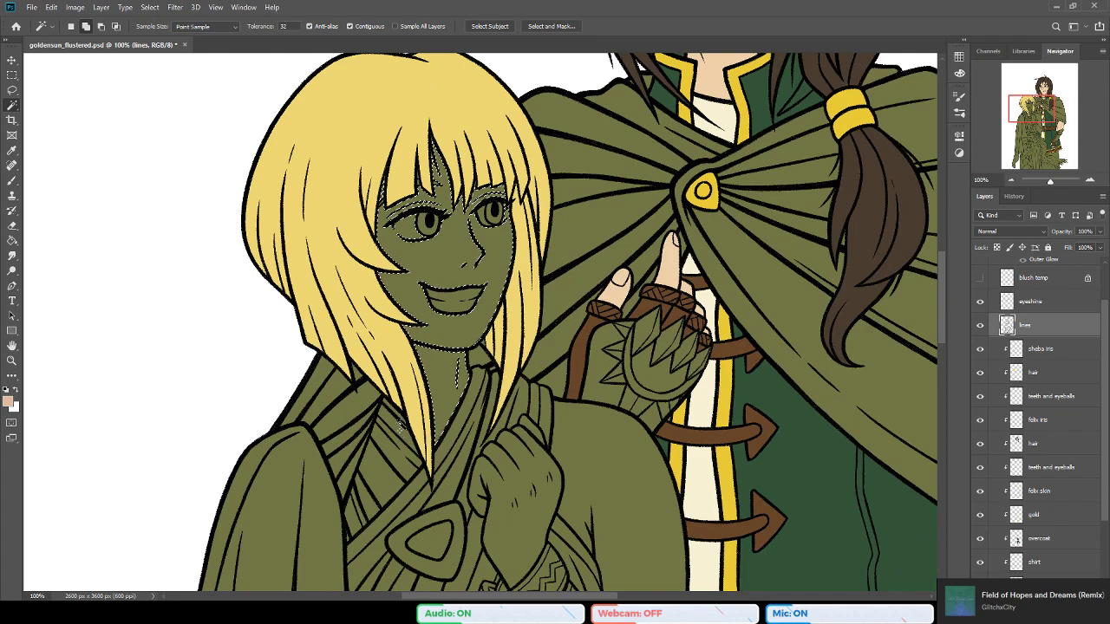
scroll(469, 464, "down", 3)
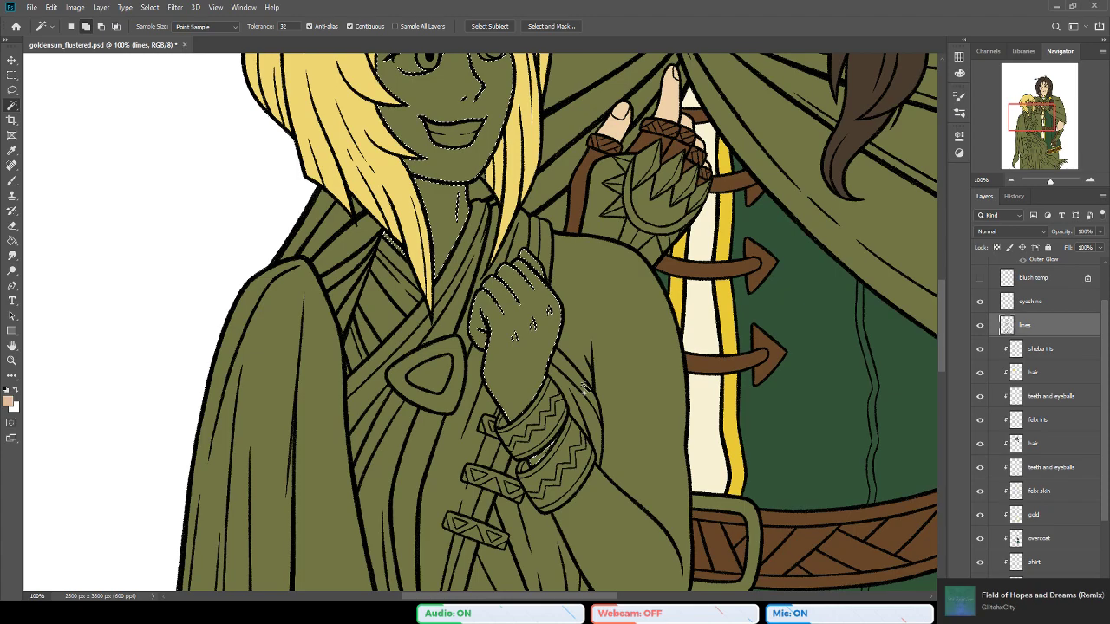
left_click(607, 328)
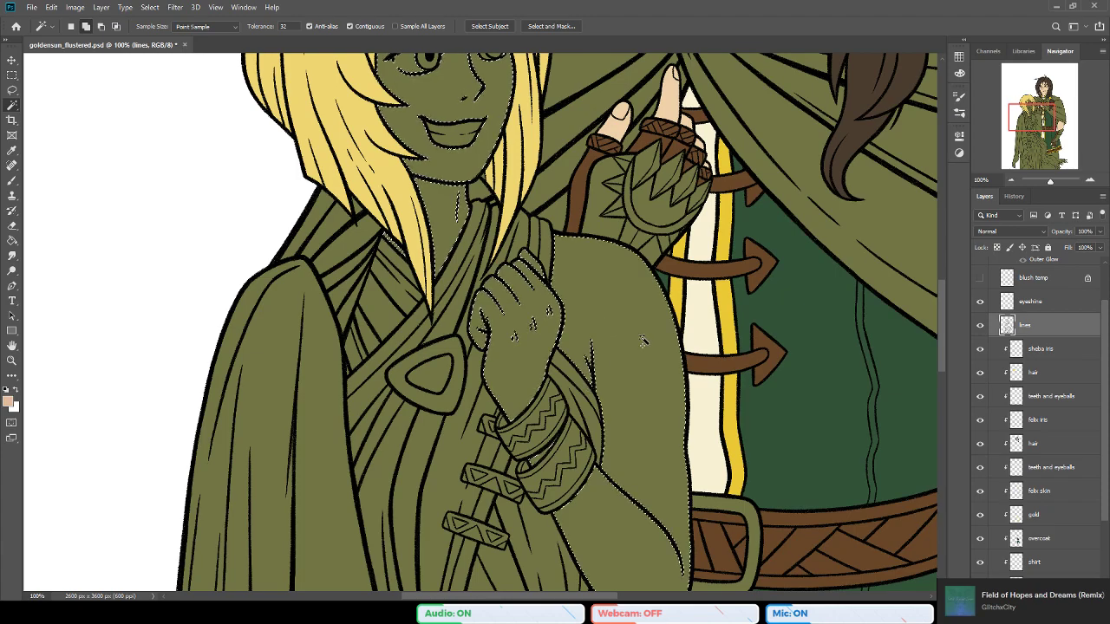
Step: Look over the woman's arm and clothing down to the hem for further bare skin areas to select
scroll(499, 375, "down", 1)
scroll(497, 375, "down", 3)
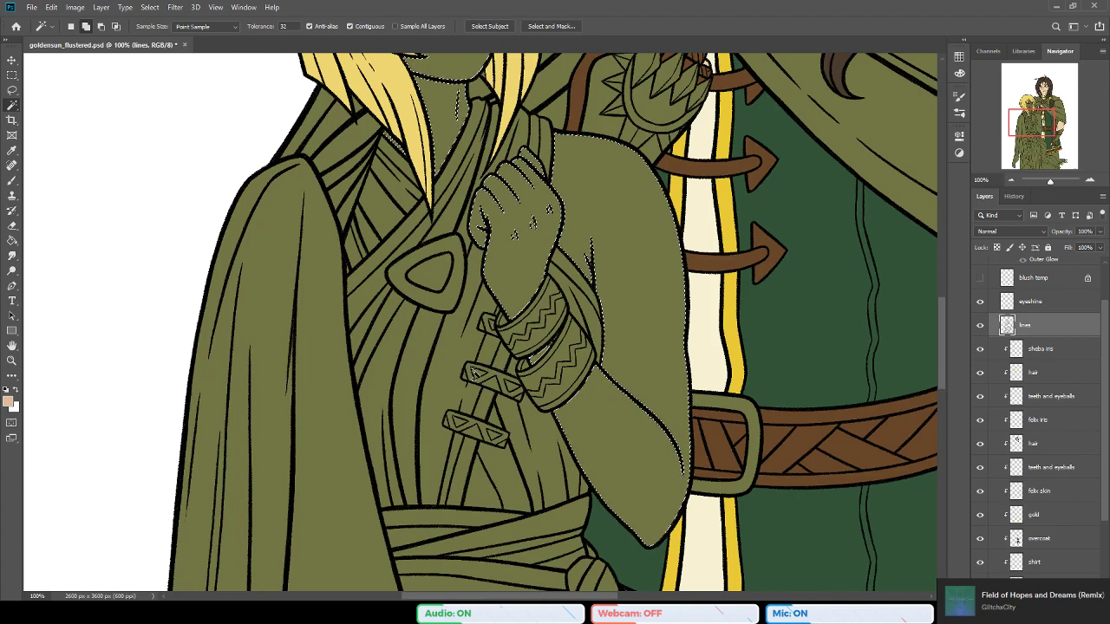
scroll(486, 349, "down", 4)
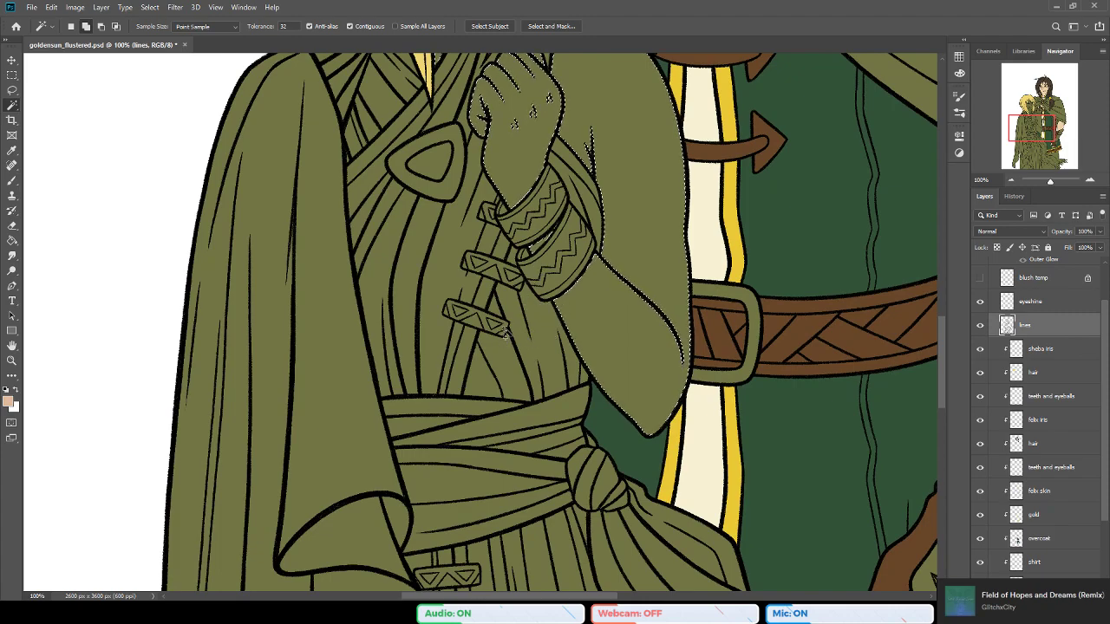
scroll(506, 335, "down", 1)
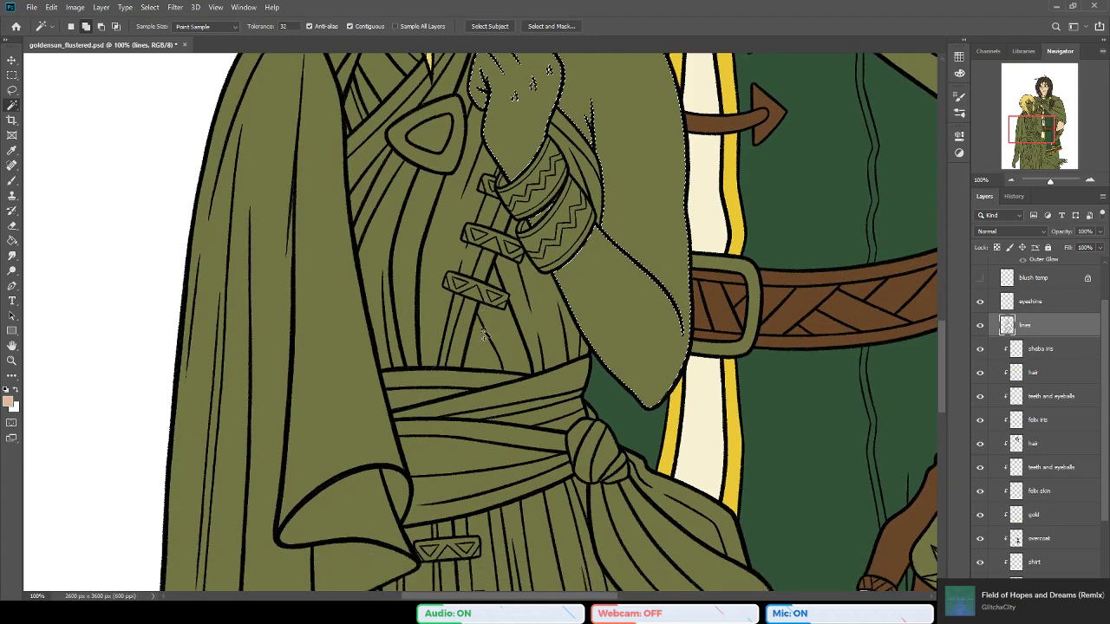
scroll(486, 333, "down", 2)
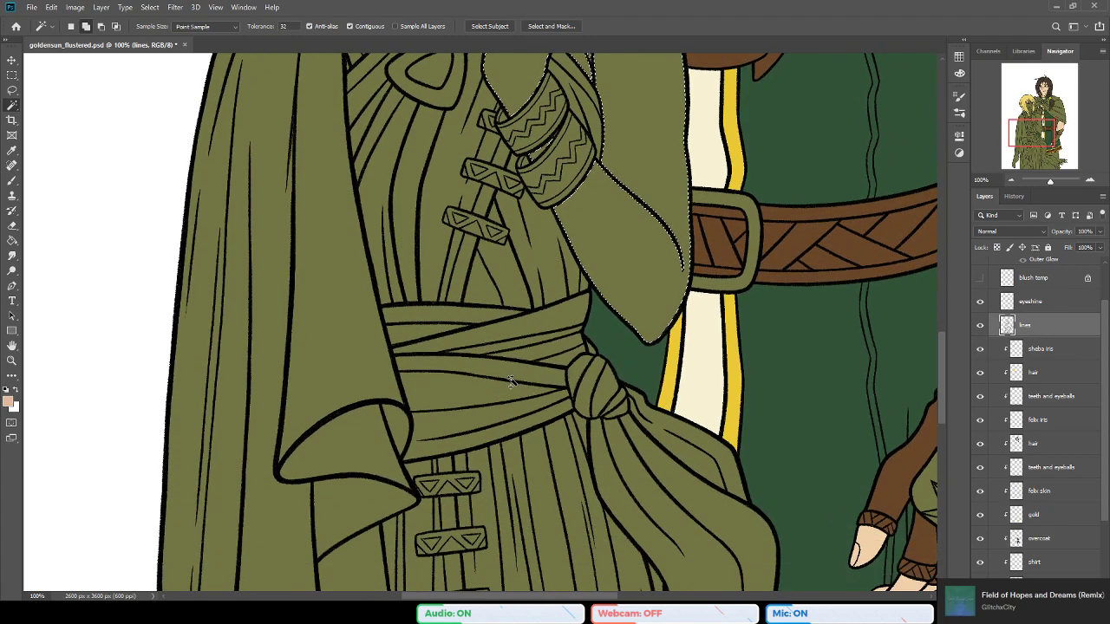
scroll(526, 371, "down", 5)
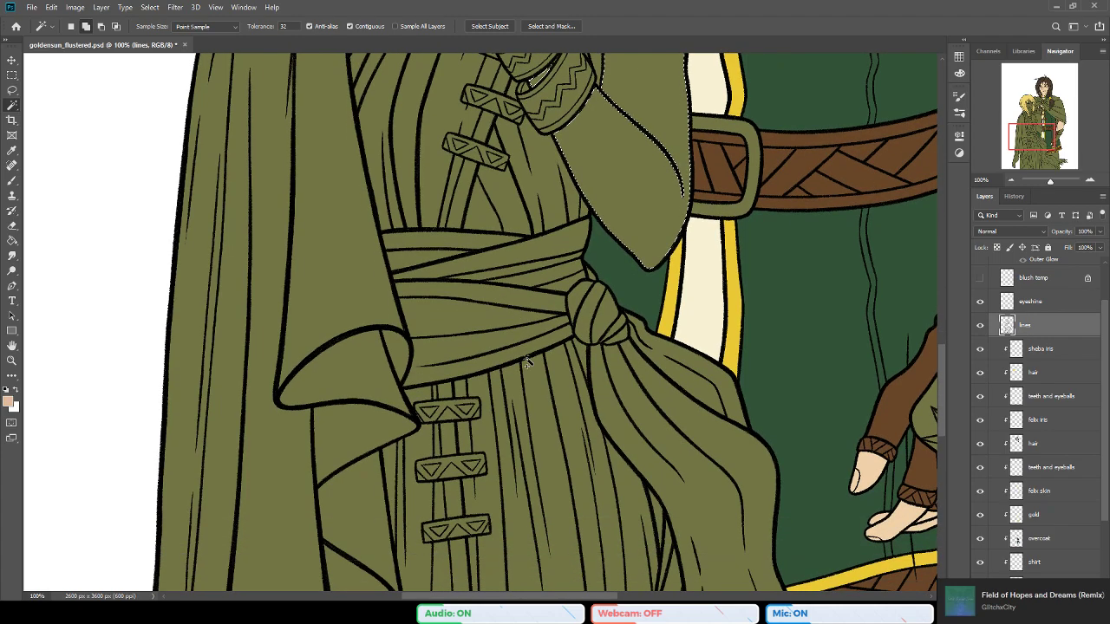
left_click_drag(940, 367, 942, 438)
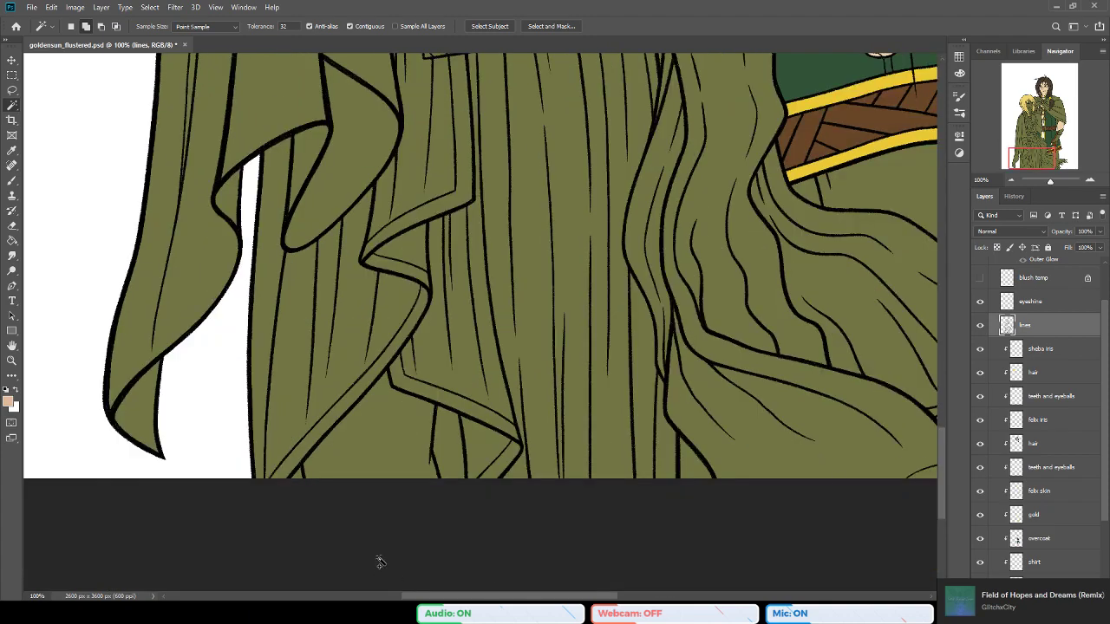
left_click(390, 458)
Step: Expand the selection of the woman's skin so it reaches under the line art
left_click_drag(941, 438, 931, 270)
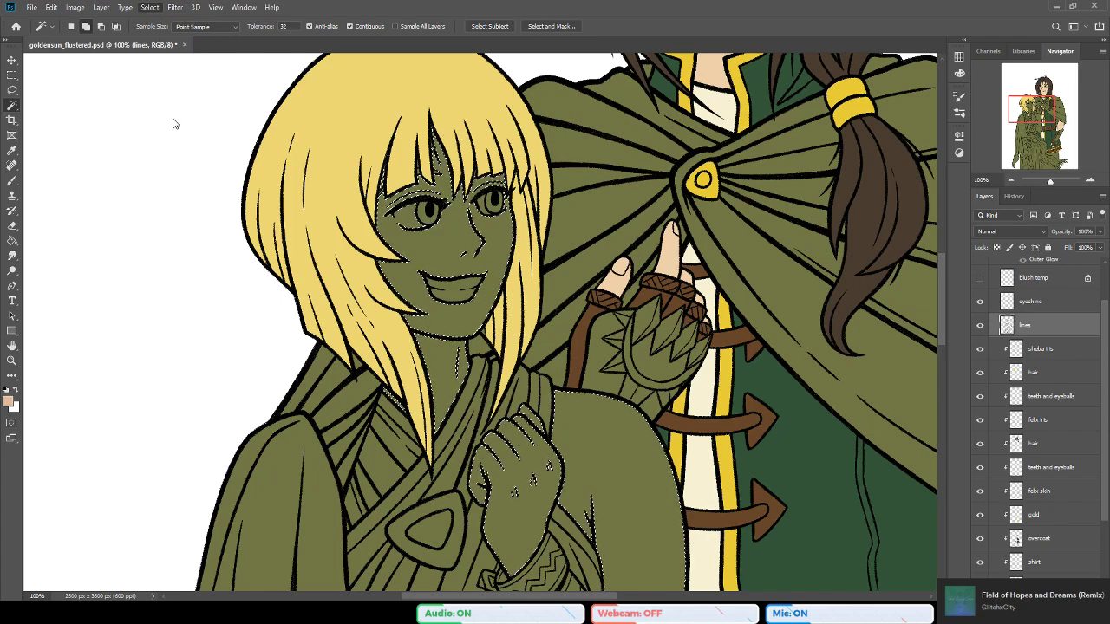
left_click(285, 201)
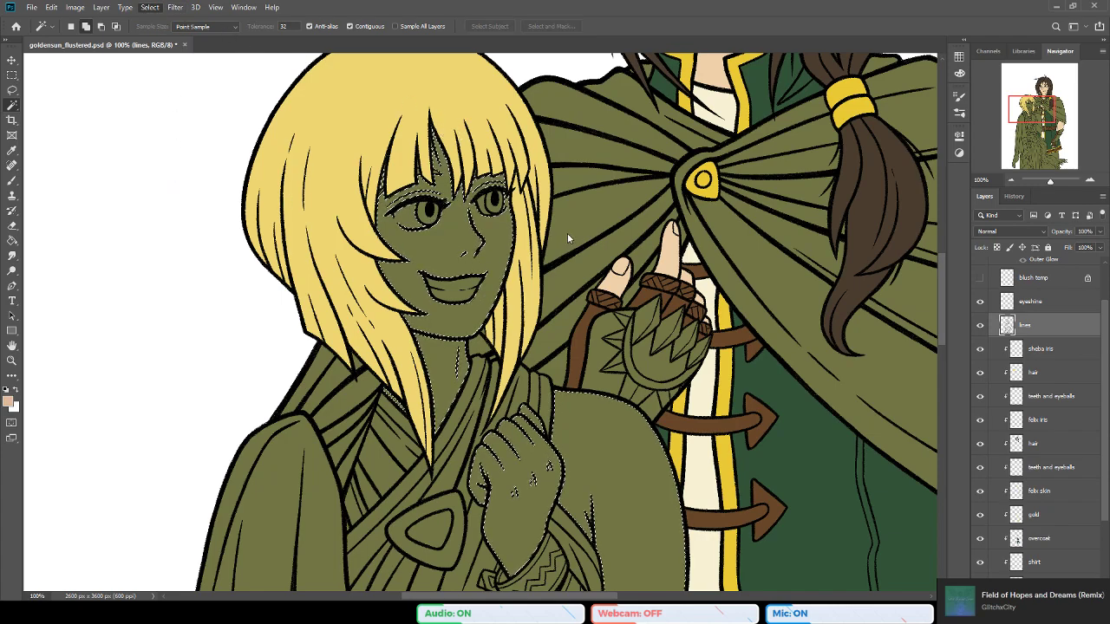
left_click(622, 202)
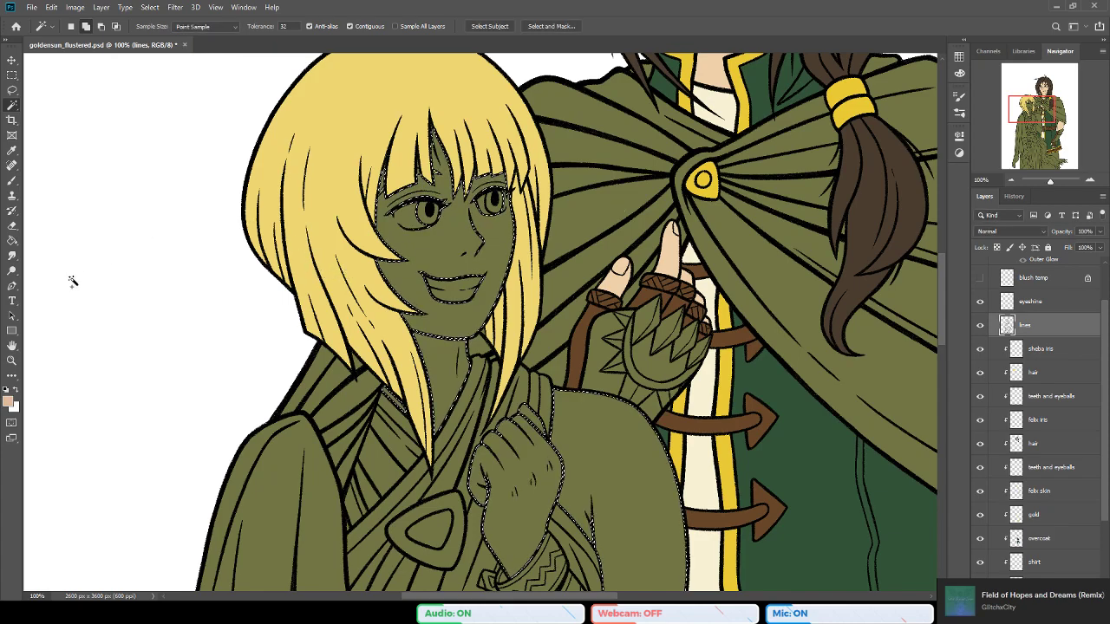
Step: Add a clipped layer named skin below the woman's teeth and eyeballs layer, fill the selected skin with the peach tone, and deselect
key("g")
scroll(1032, 417, "down", 2)
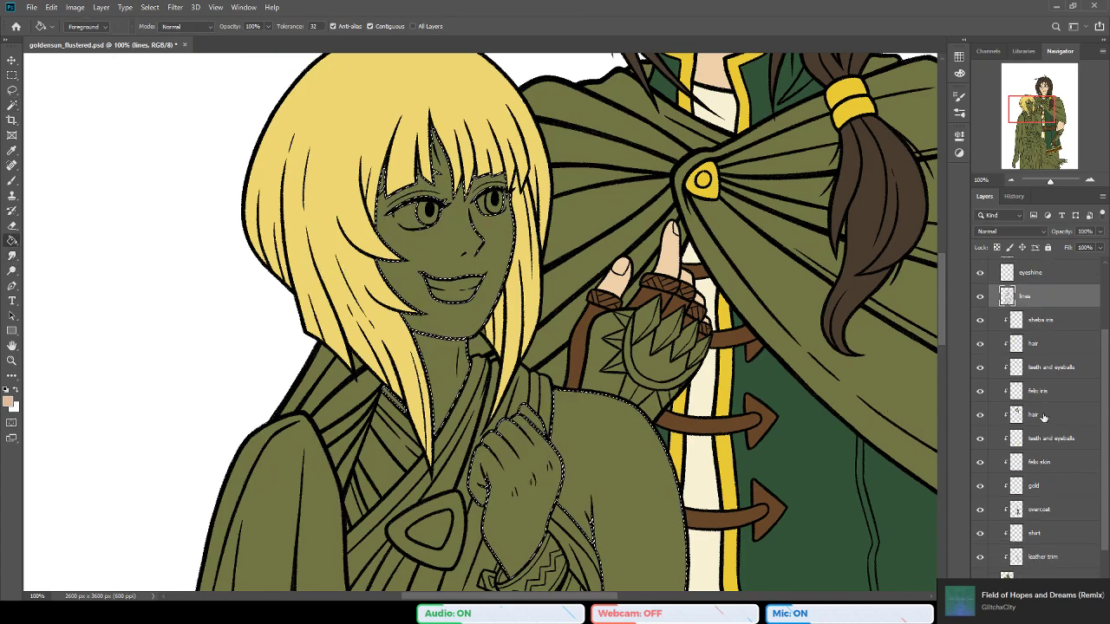
left_click(1036, 330)
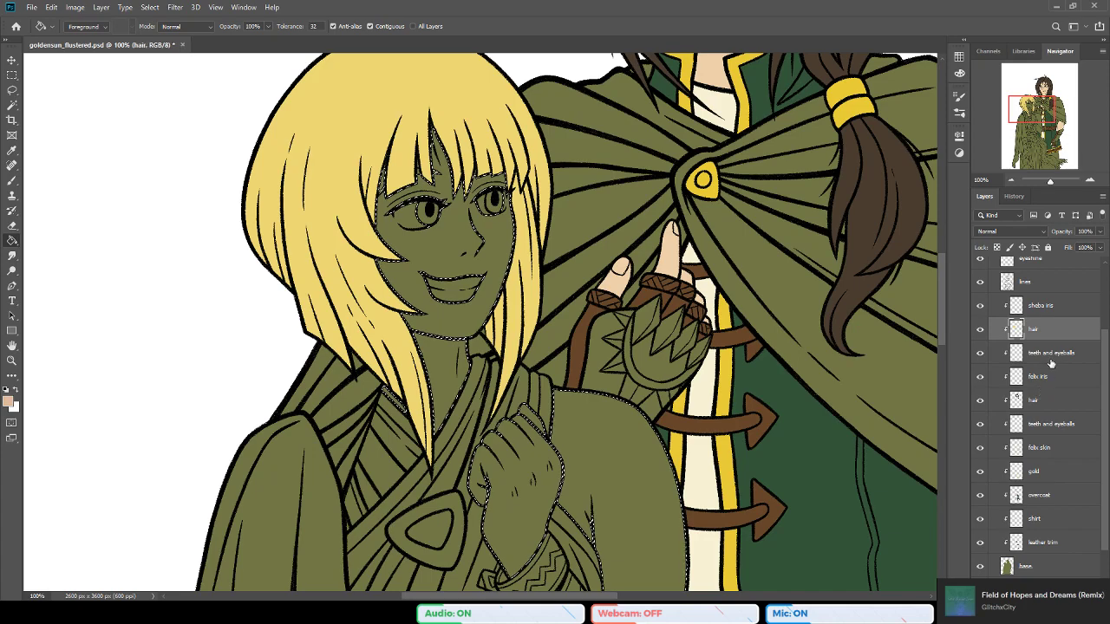
left_click(1041, 378)
left_click(1071, 589)
double_click(1038, 376)
type("skin")
key("Return")
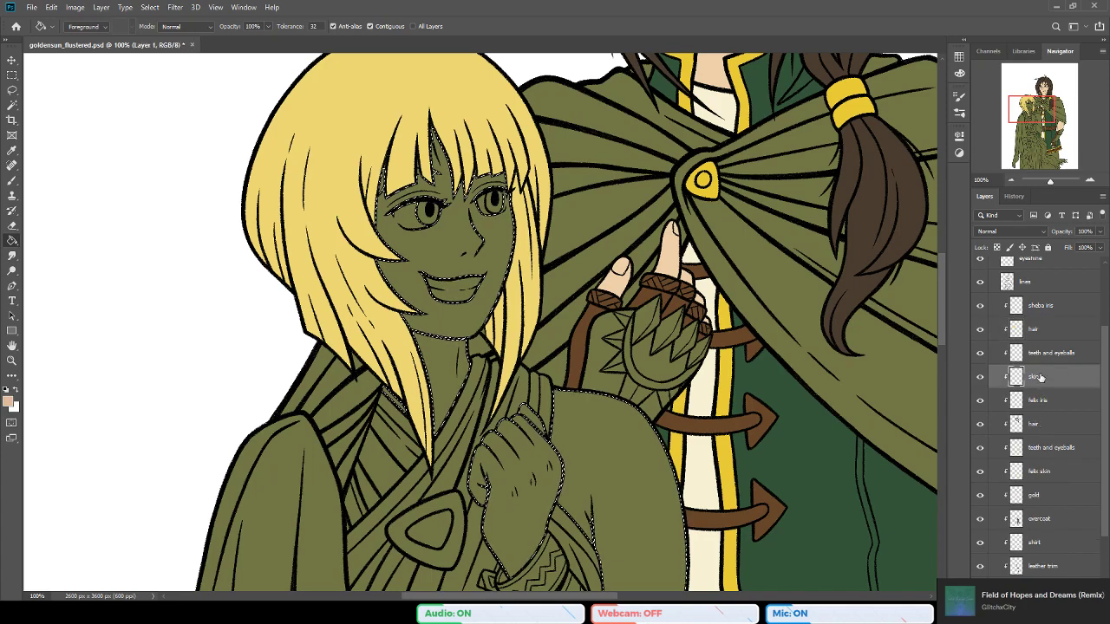
left_click(490, 256)
key("ctrl+d")
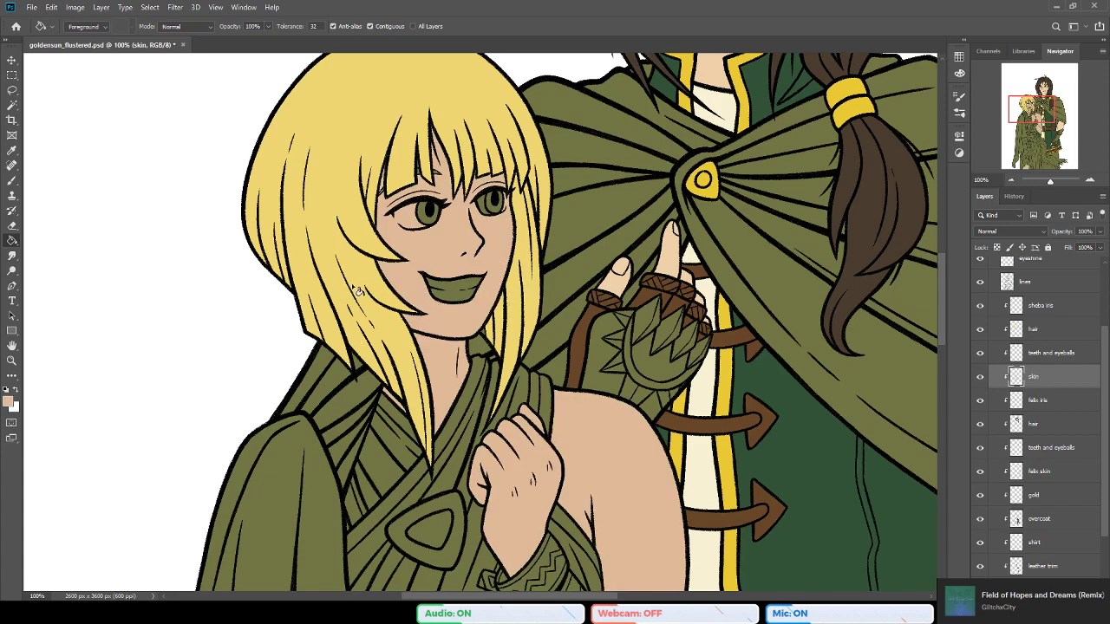
Step: Choose a golden orange, lock the transparent pixels of the woman's hair layer, and refill the hair with that colour
key("b")
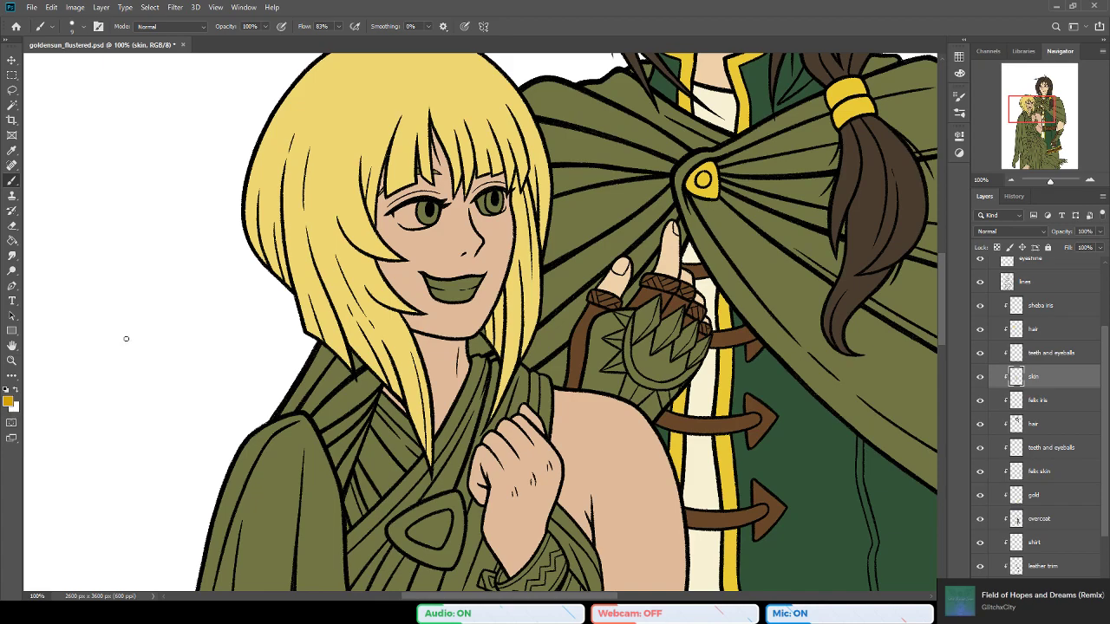
scroll(558, 247, "up", 2)
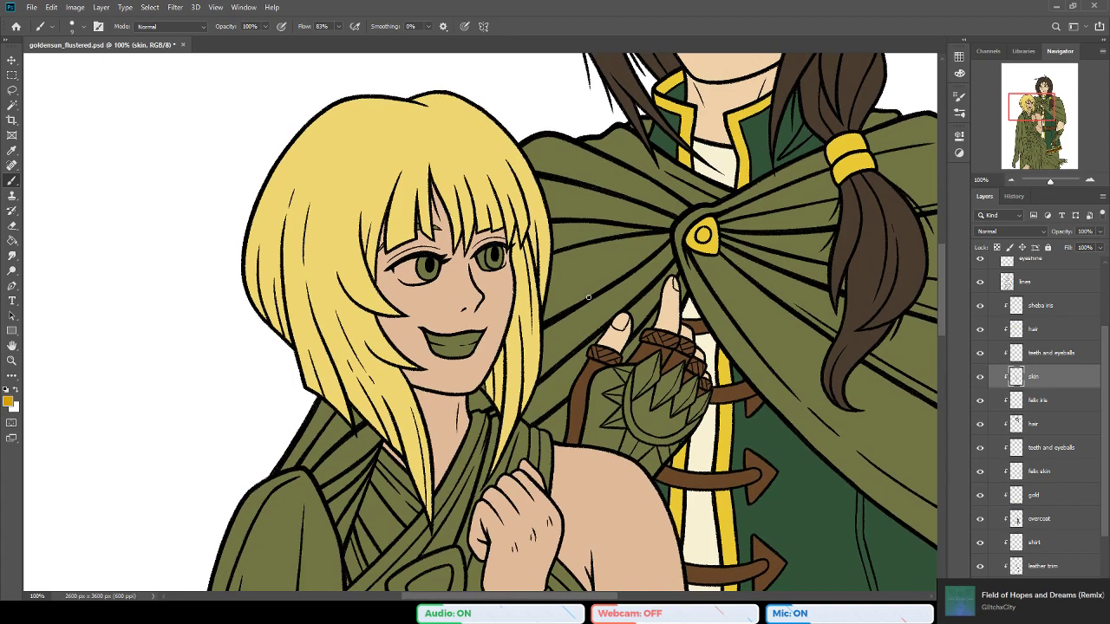
scroll(558, 296, "down", 1)
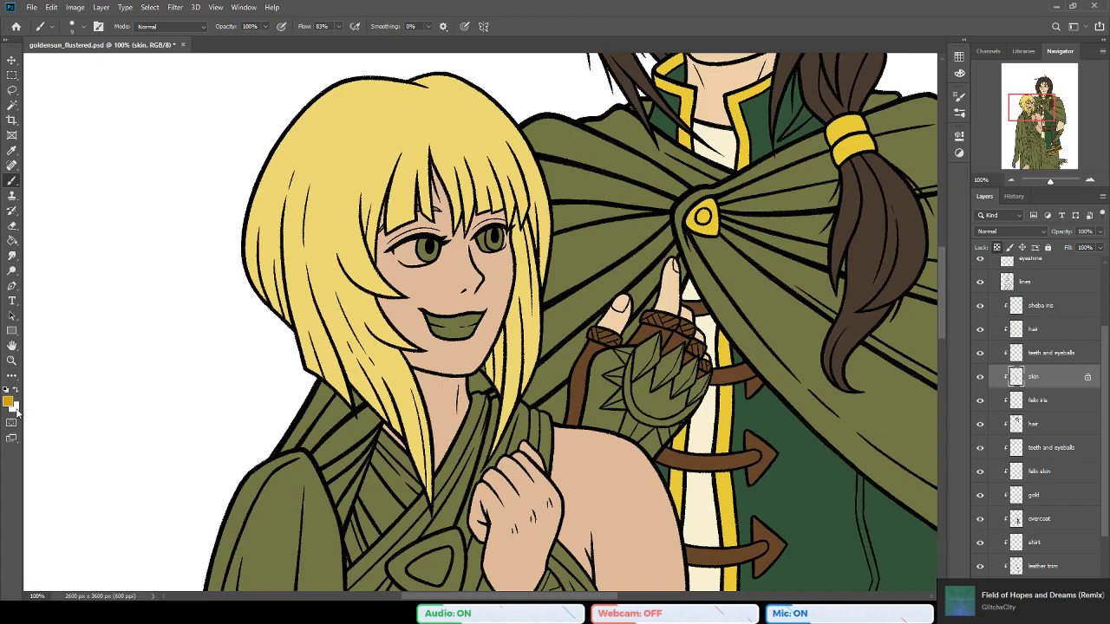
left_click(16, 410)
left_click(10, 401)
left_click(681, 230)
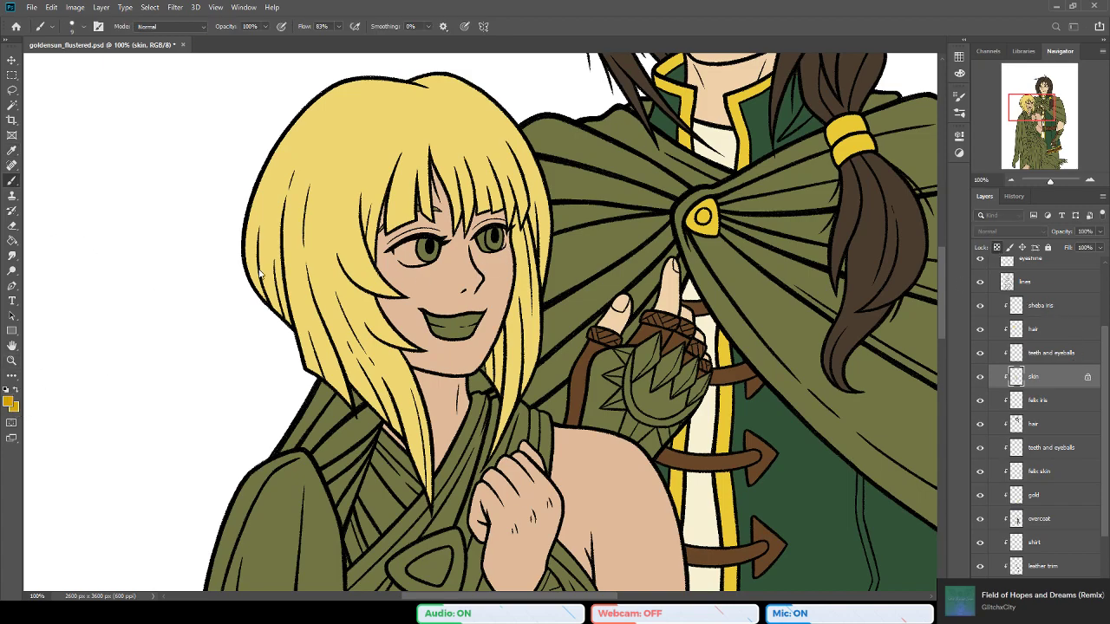
left_click(13, 241)
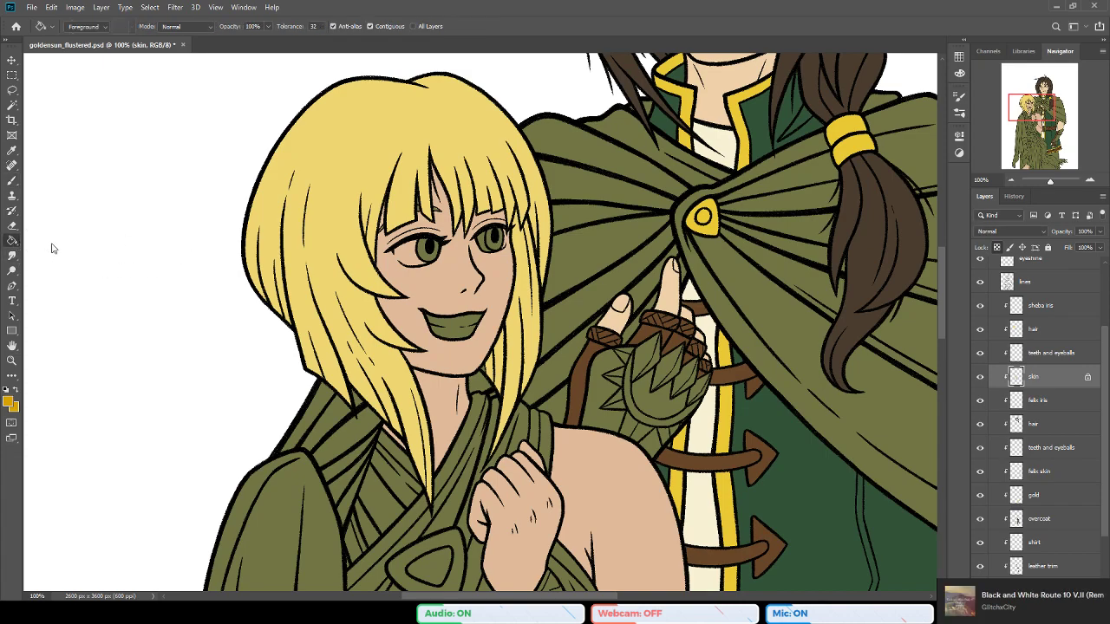
key("shift+g")
left_click(1037, 329)
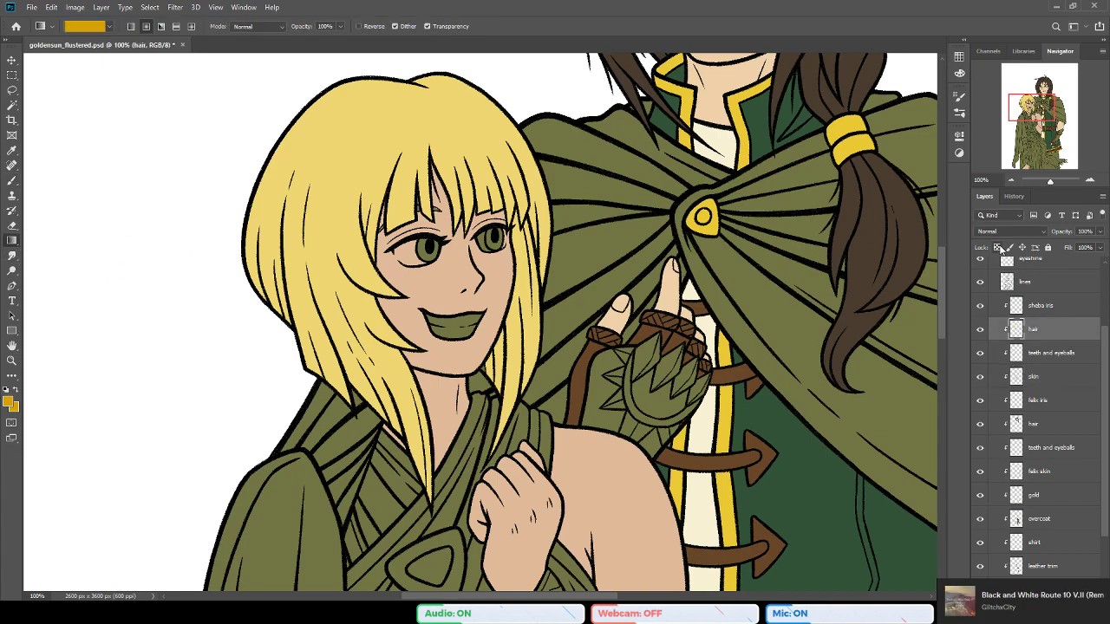
key("alt+BackSpace")
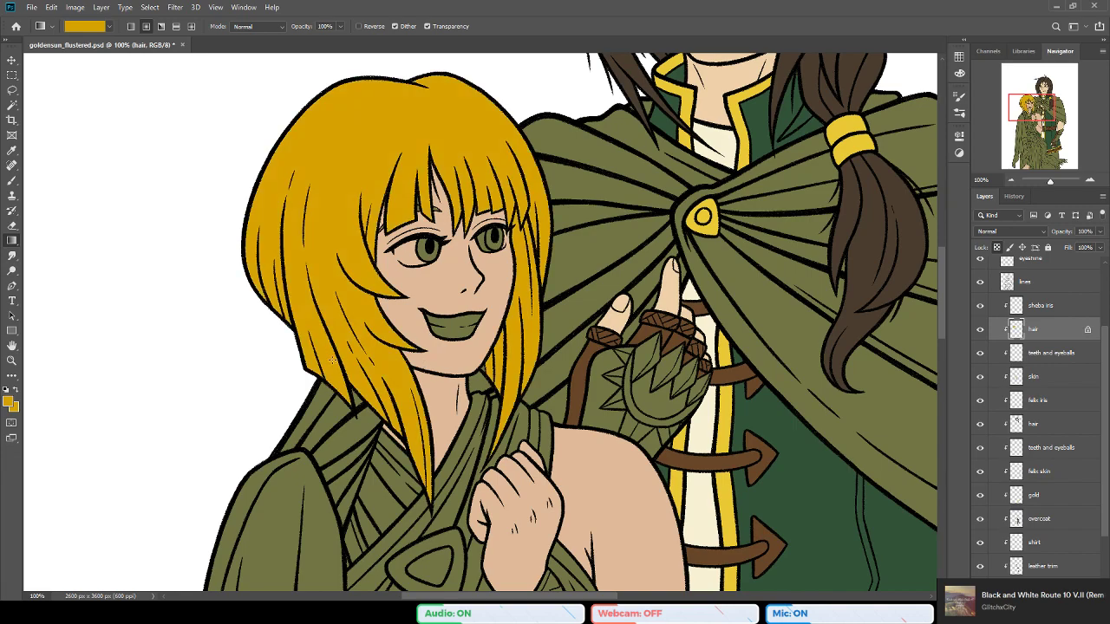
Step: Sample the off-white of the man's teeth as the painting colour for the woman's teeth and eyeballs
scroll(347, 367, "up", 5)
scroll(526, 591, "down", 4)
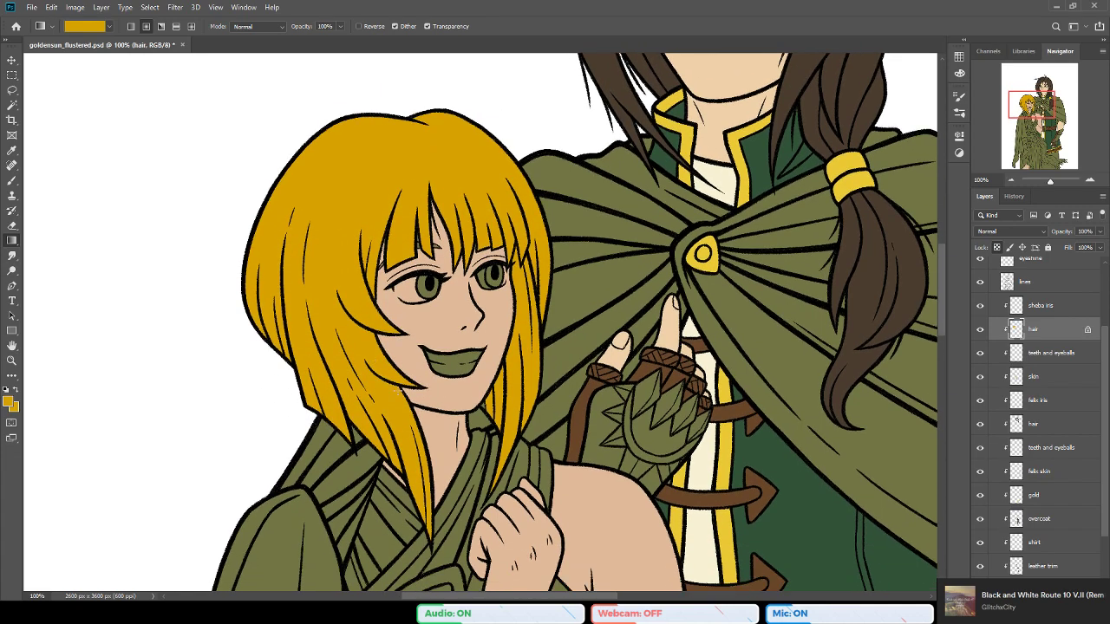
left_click_drag(527, 595, 559, 595)
scroll(451, 329, "down", 2)
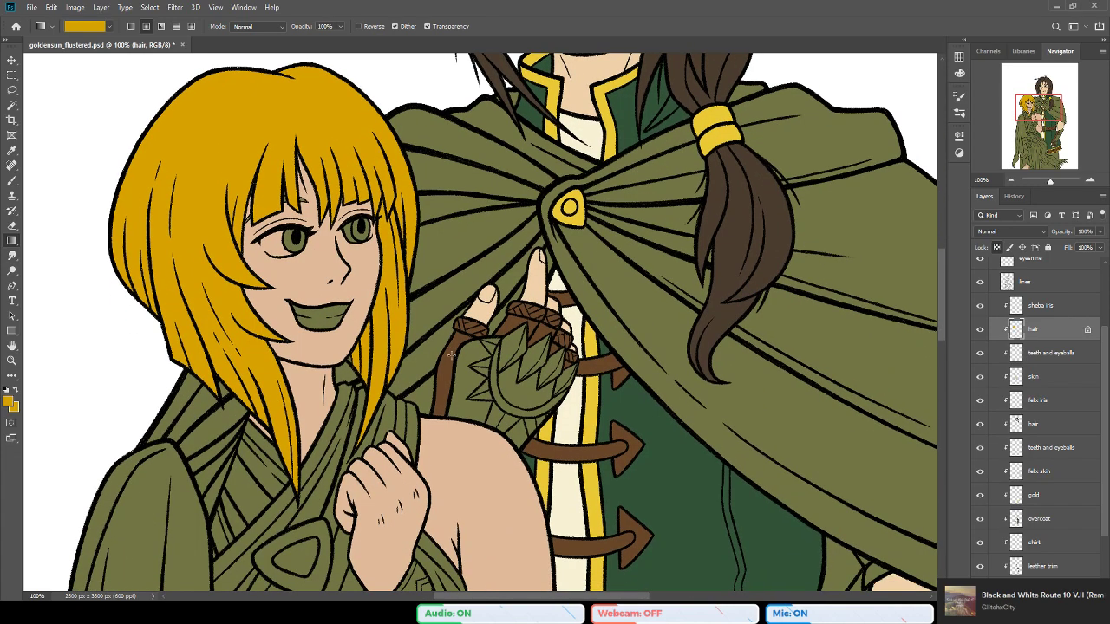
left_click(12, 60)
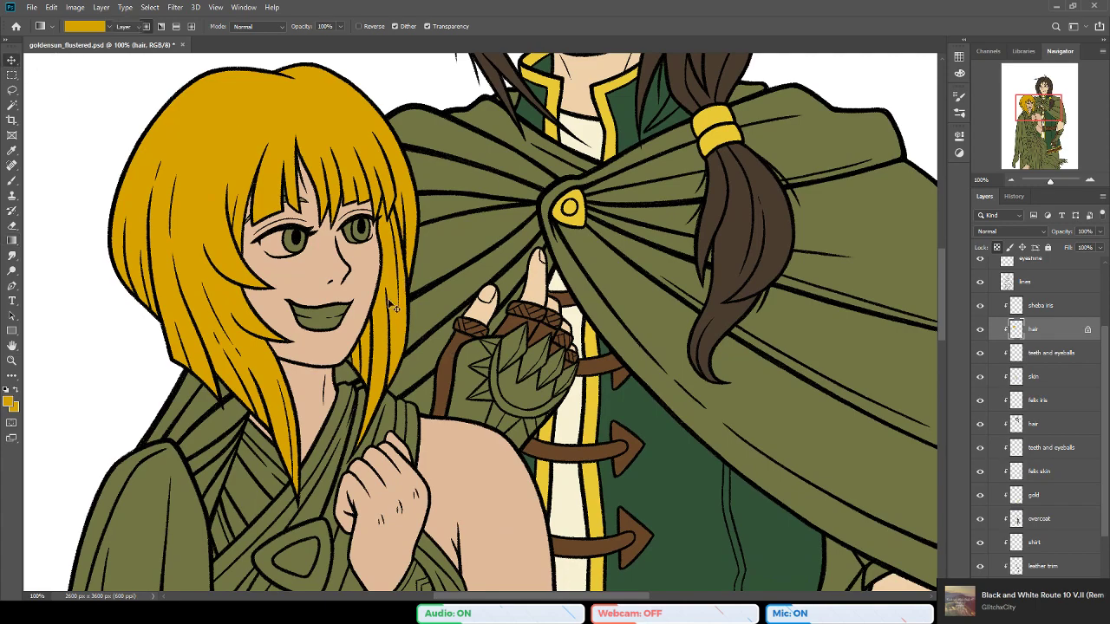
key("d")
key("b")
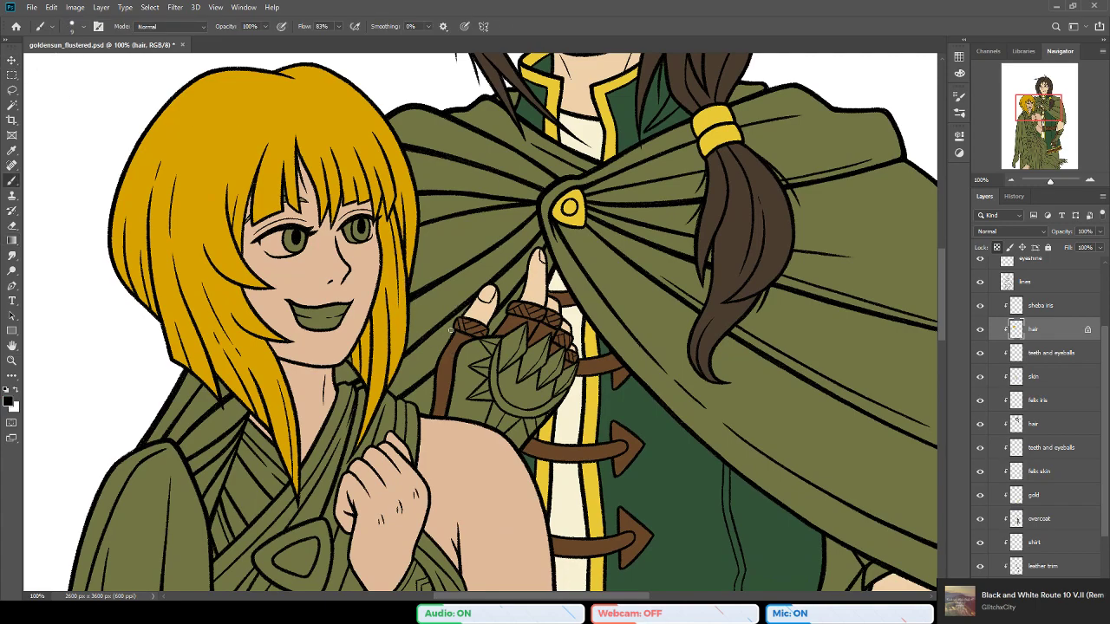
scroll(451, 329, "up", 3)
left_click(585, 113, "alt")
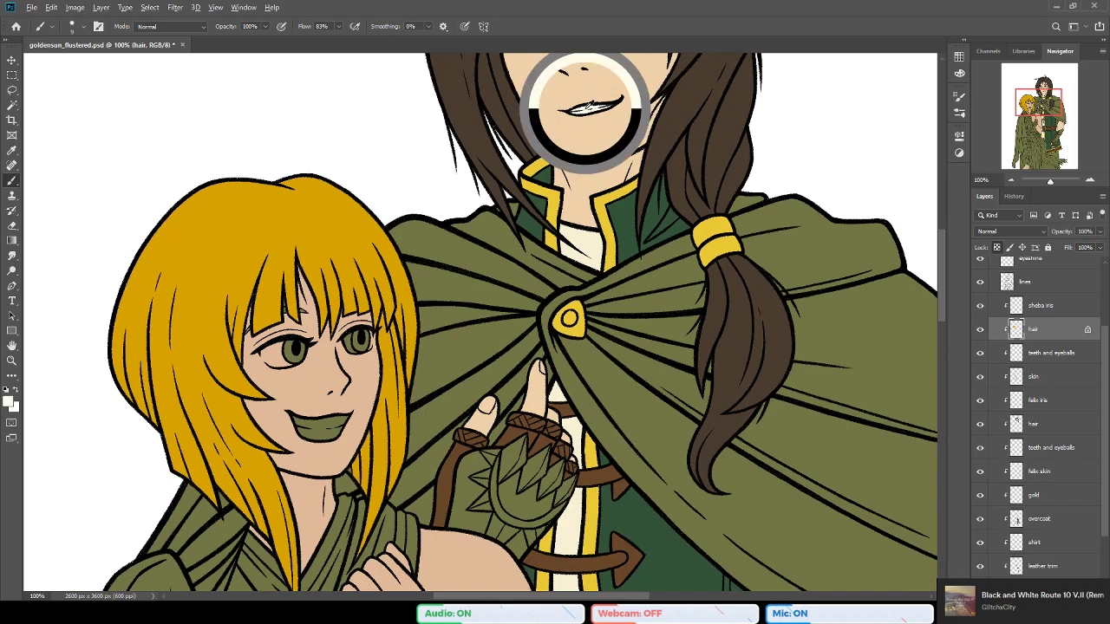
Step: Select the inside of the woman's mouth and the enclosed white of her far eye on the lines layer, then expand the selection
left_click(12, 360)
left_click(276, 419)
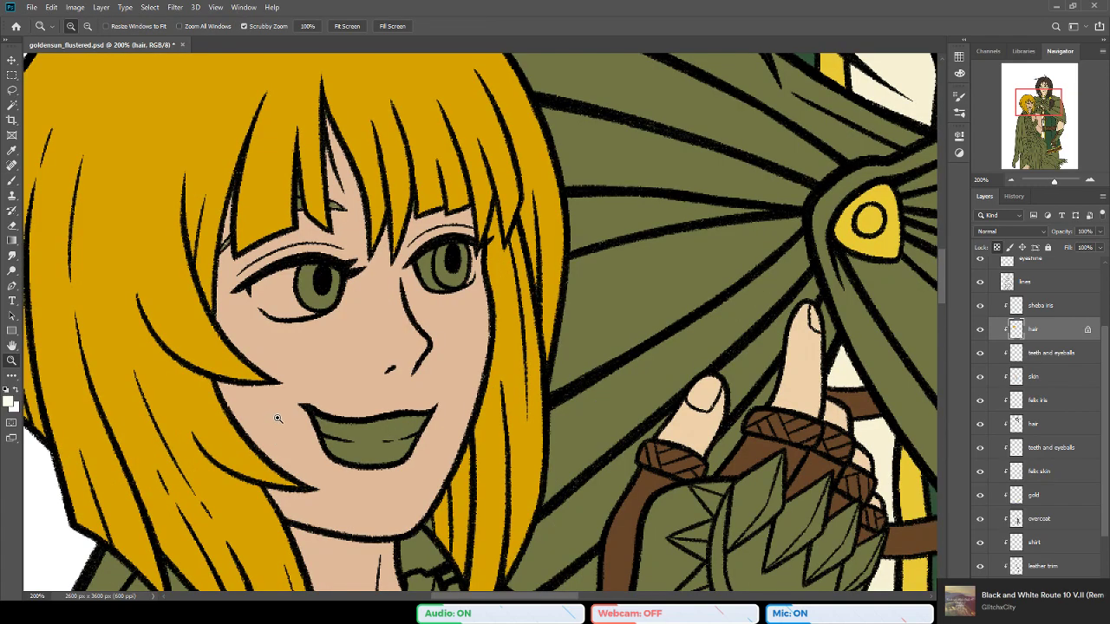
scroll(275, 412, "down", 1)
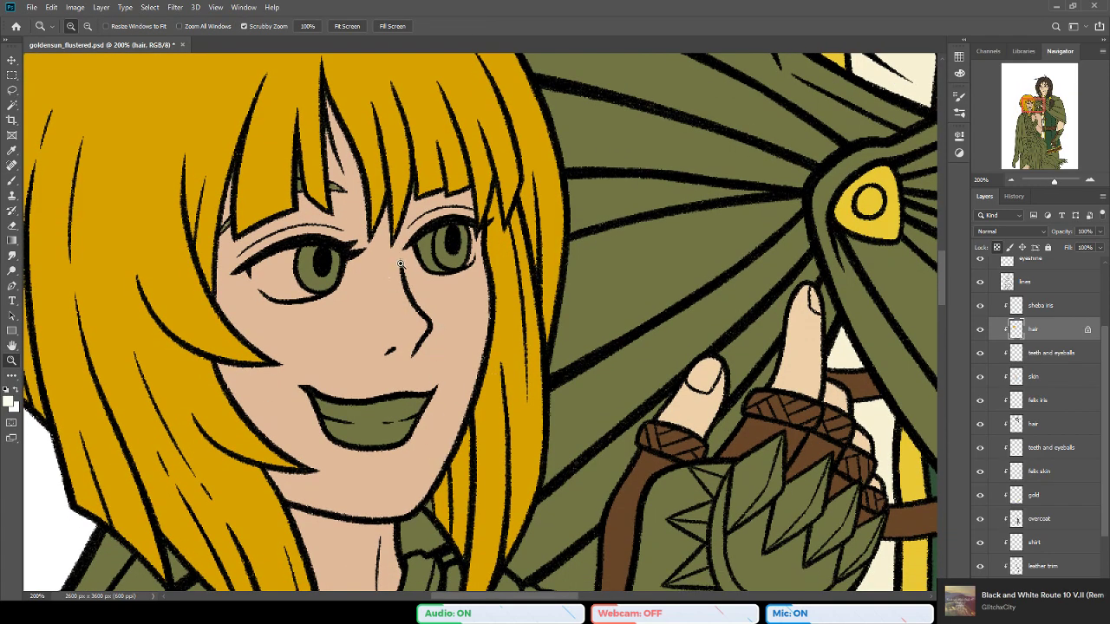
scroll(1056, 390, "down", 1)
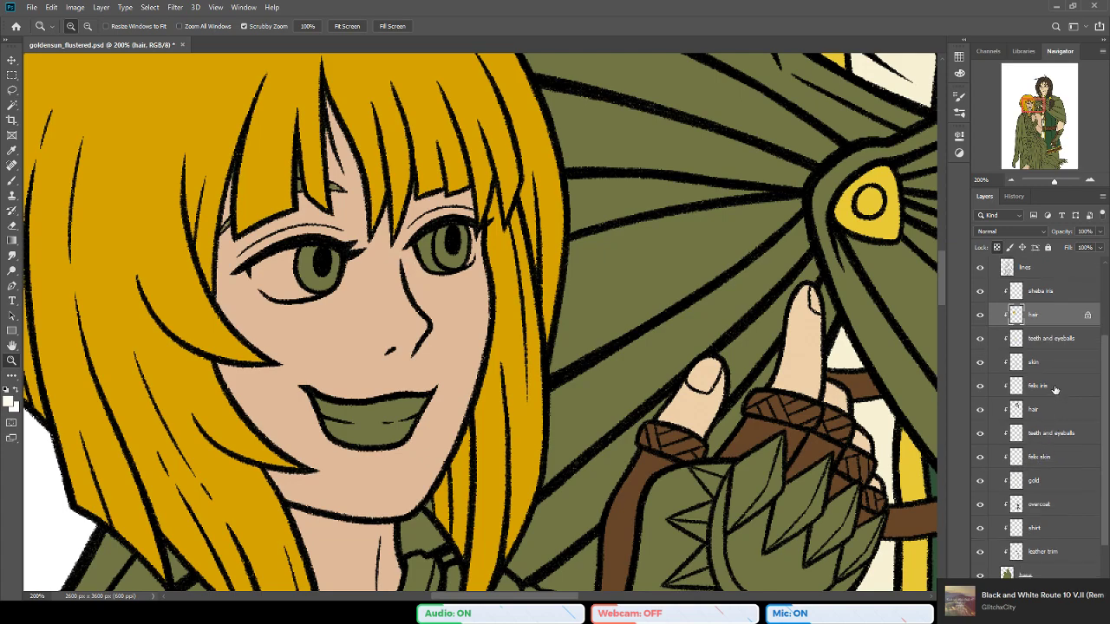
left_click(1054, 337)
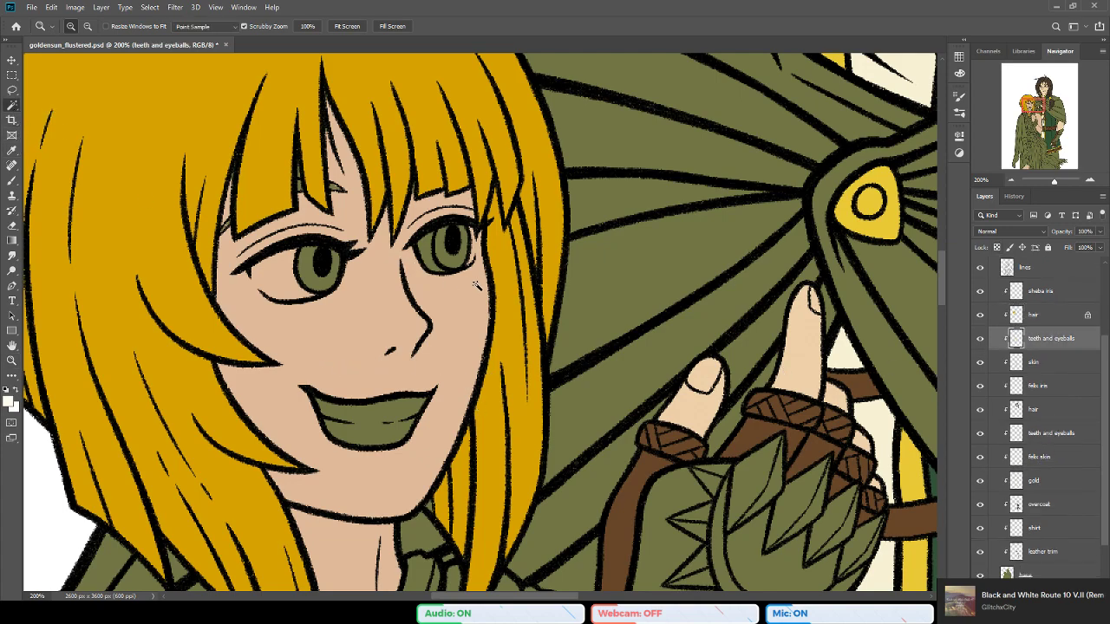
left_click(12, 105)
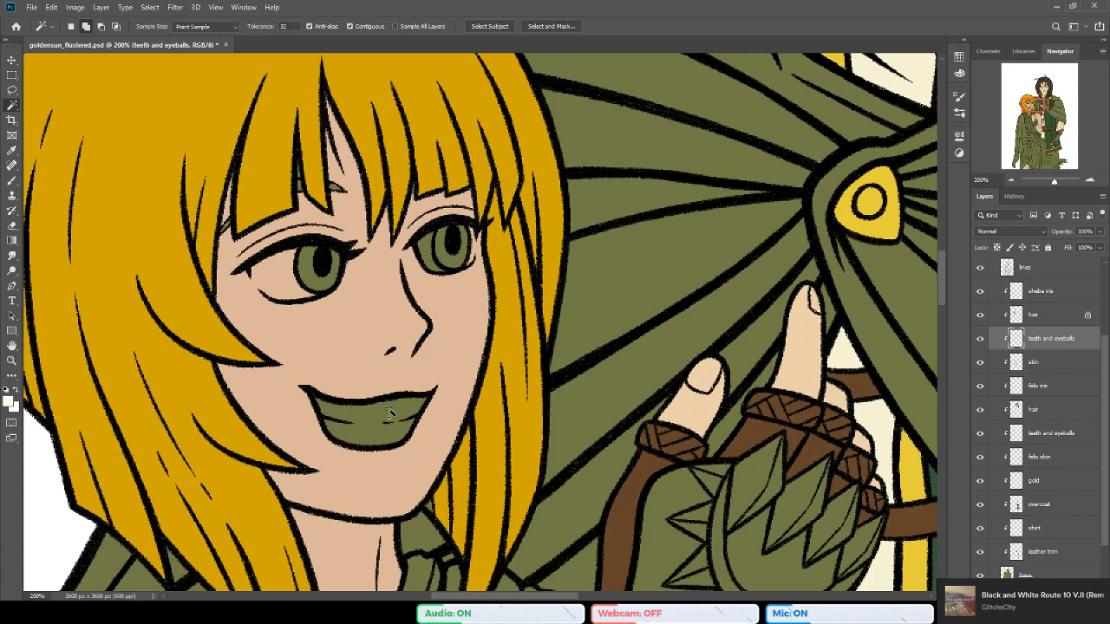
left_click(342, 250, "ctrl")
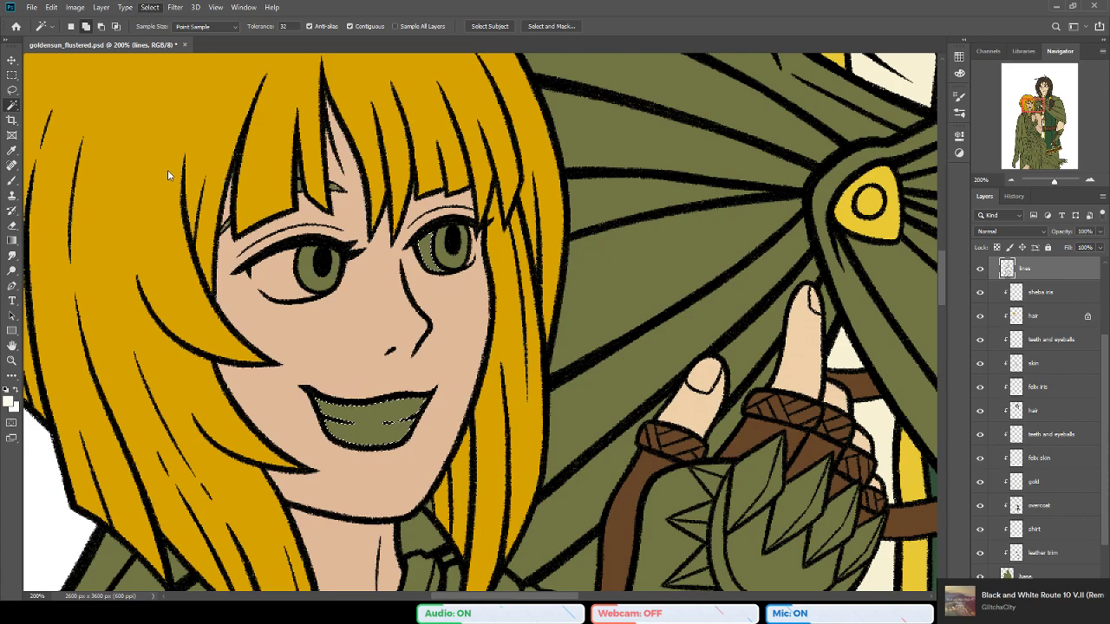
left_click(281, 190)
left_click(614, 201)
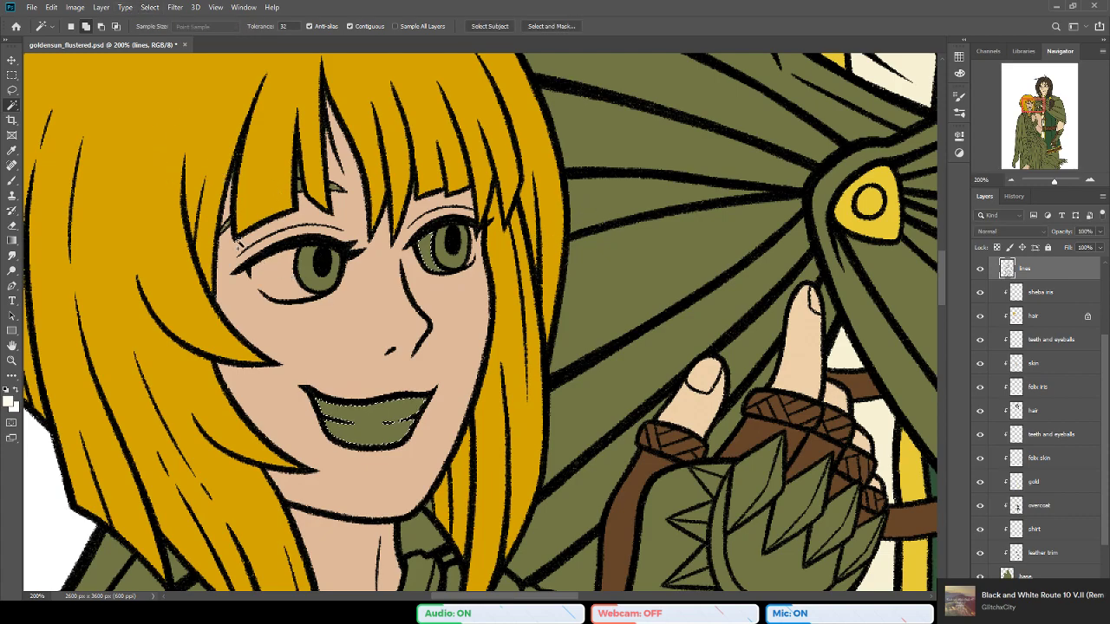
Step: Fill the selected mouth and eye areas with off-white on the woman's teeth and eyeballs layer, and deselect
left_click(13, 242)
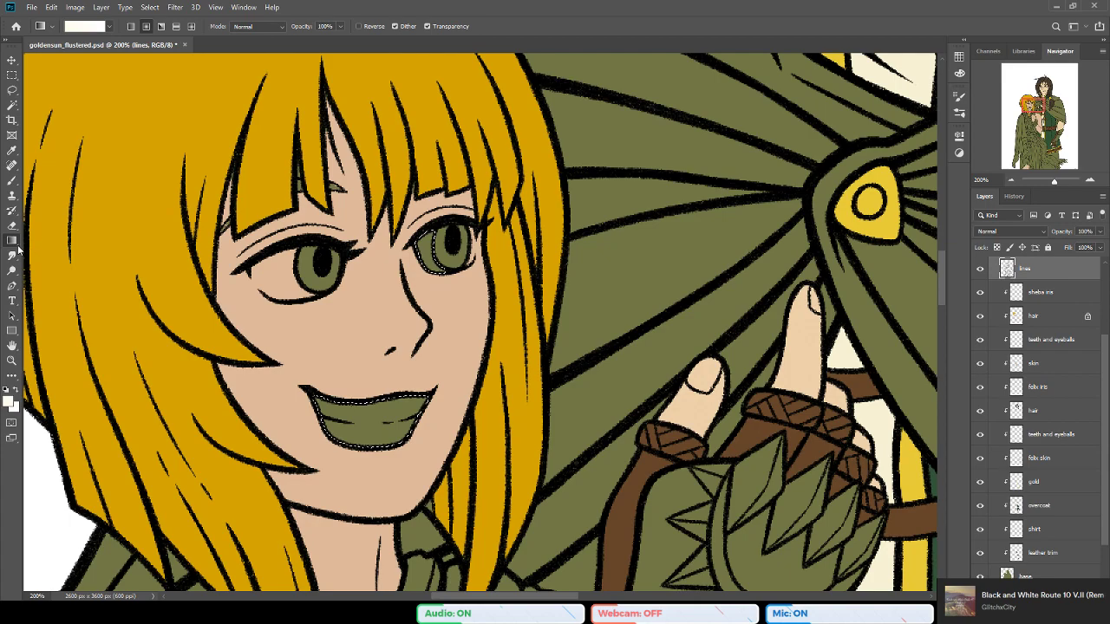
key("shift+g")
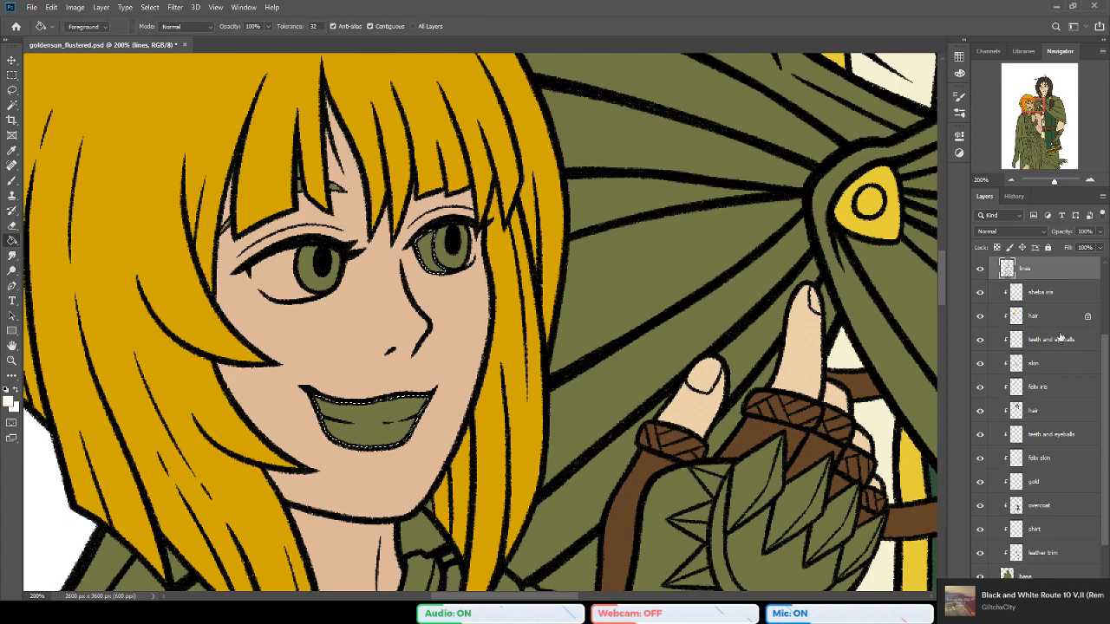
left_click(1051, 340)
key("alt+BackSpace")
key("ctrl+d")
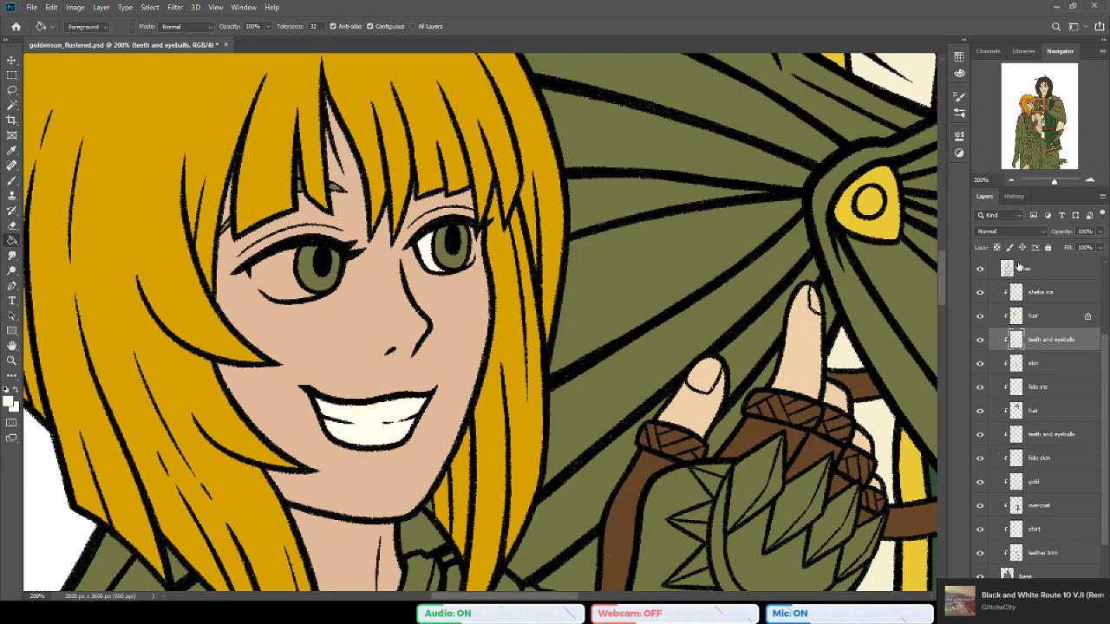
Step: Unlock the transparent pixels of the woman's hair layer and make her teeth and eyeballs layer active again
left_click(1032, 316)
left_click(998, 248)
left_click(1062, 346)
Step: Paint the outer corner of the woman's near eye off-white on the teeth and eyeballs layer
left_click_drag(380, 320, 441, 351)
key("b")
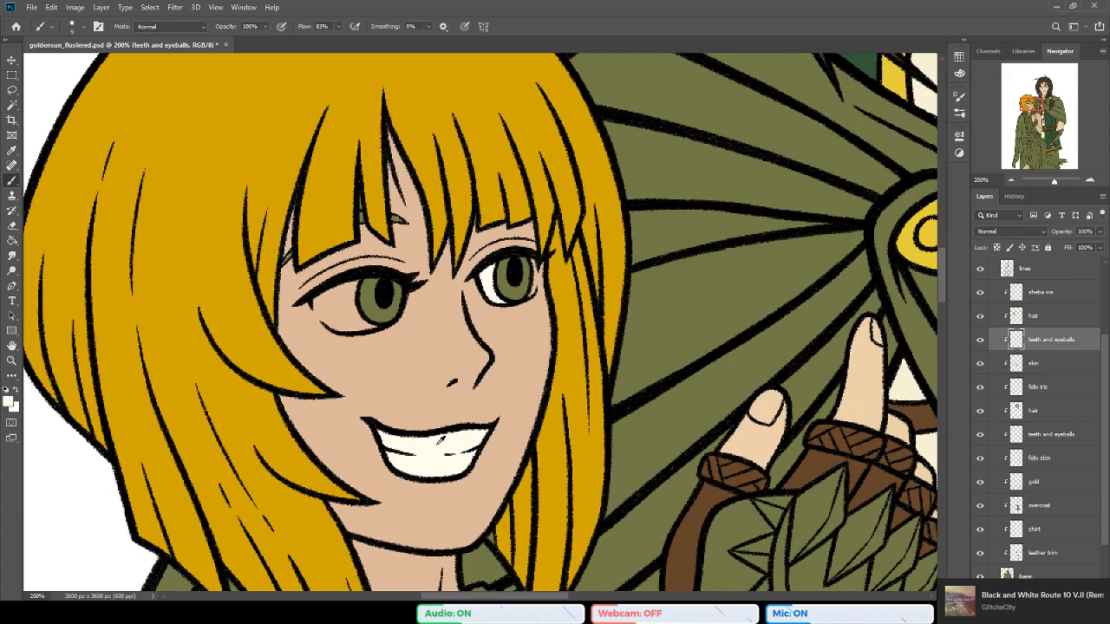
key("i")
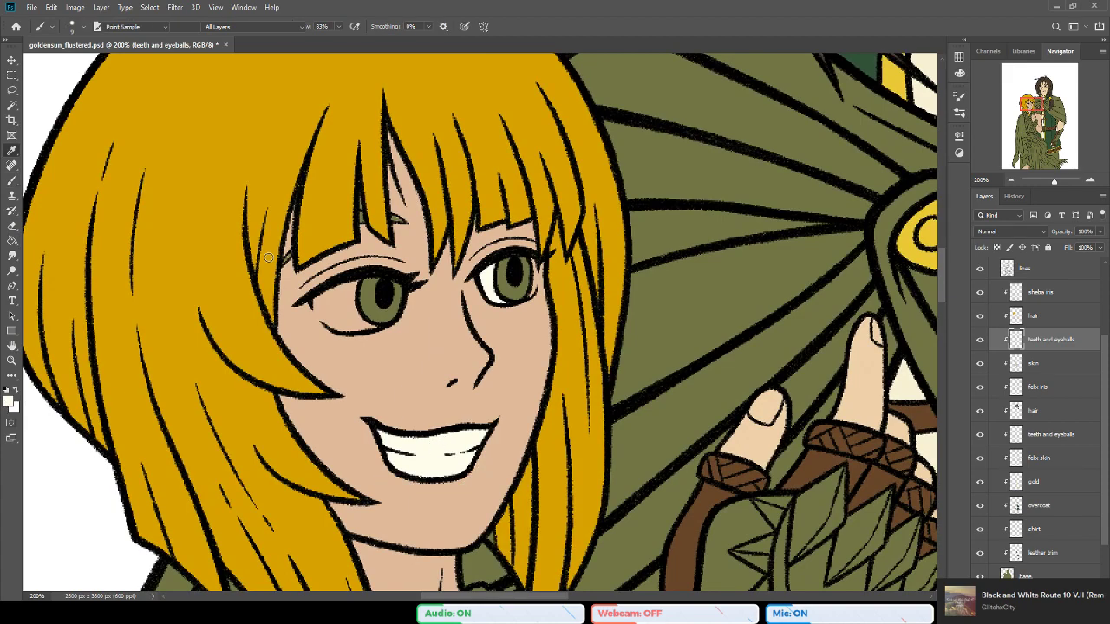
key("b")
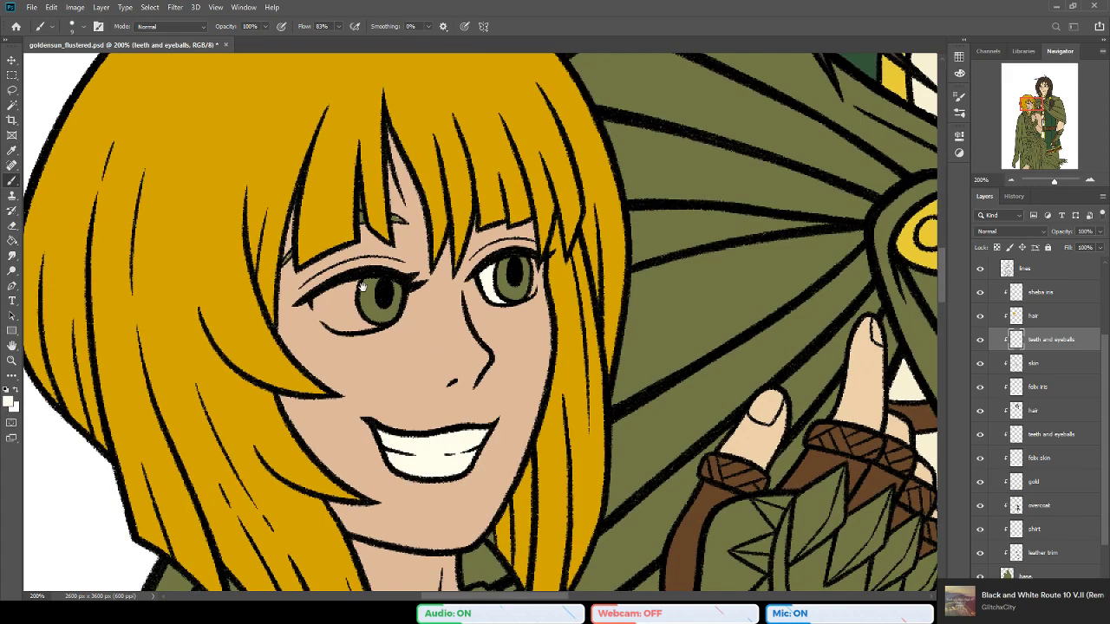
left_click_drag(402, 270, 421, 288)
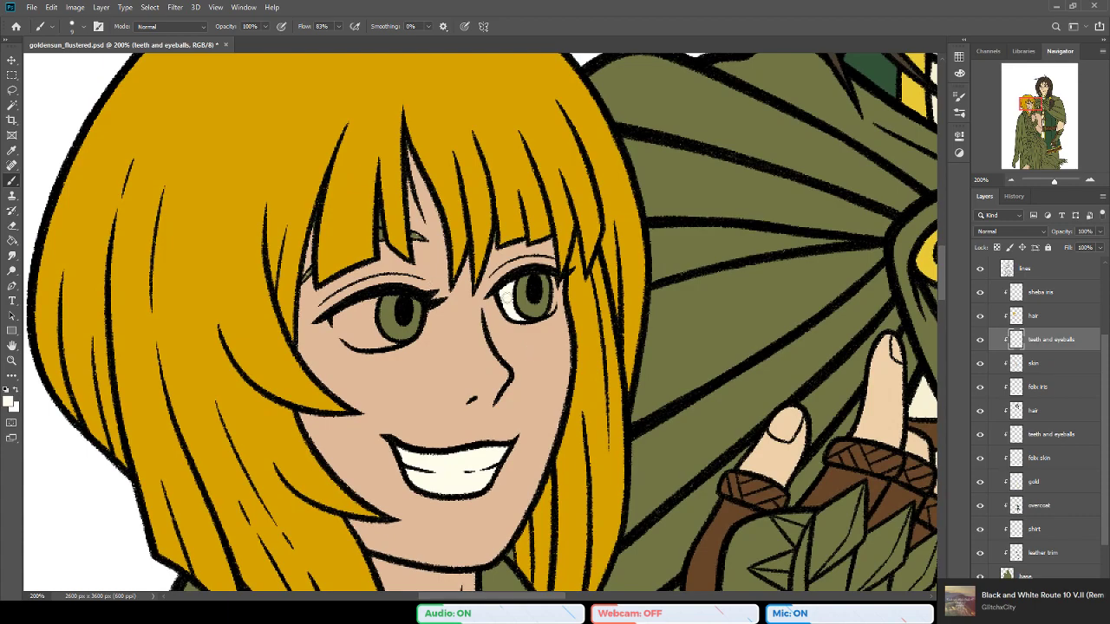
left_click(11, 360)
left_click(444, 362)
left_click_drag(412, 321, 488, 307)
key("b")
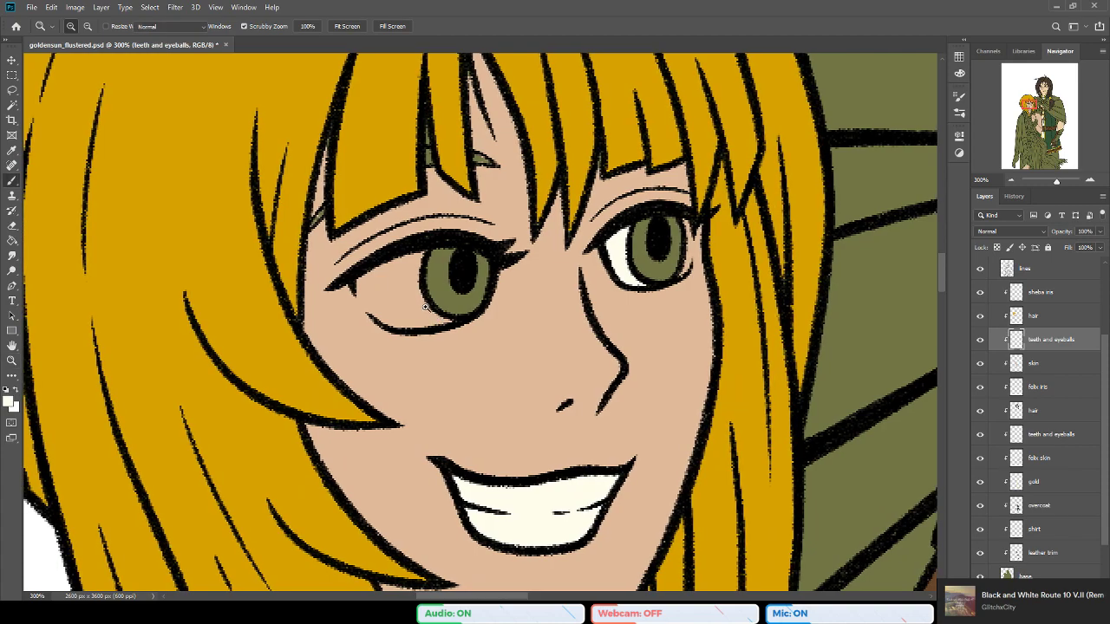
key("b")
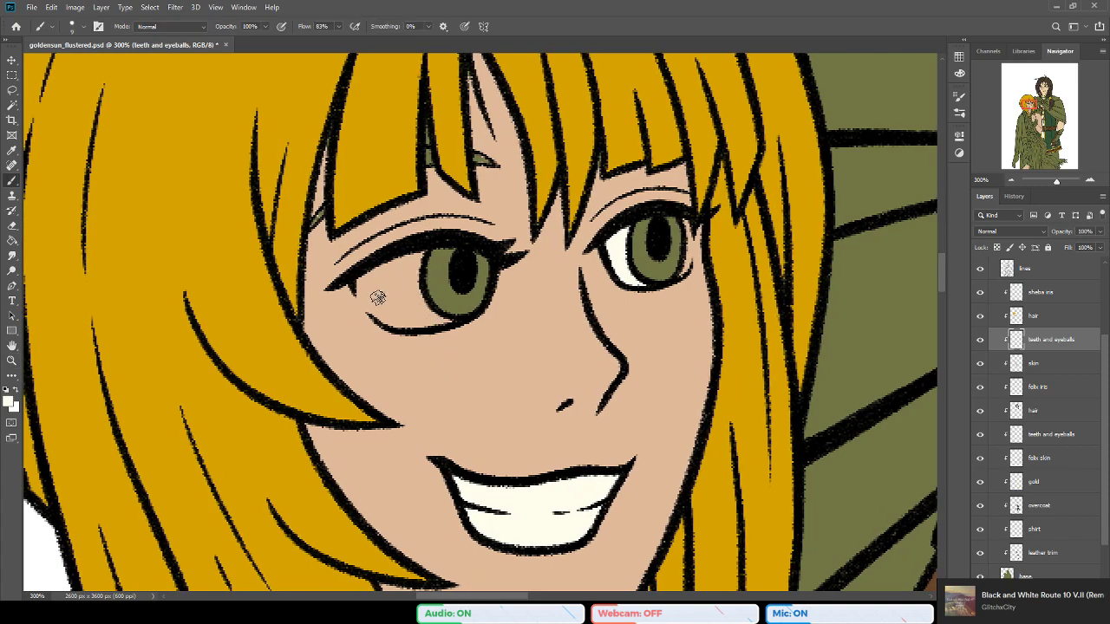
left_click_drag(359, 285, 371, 311)
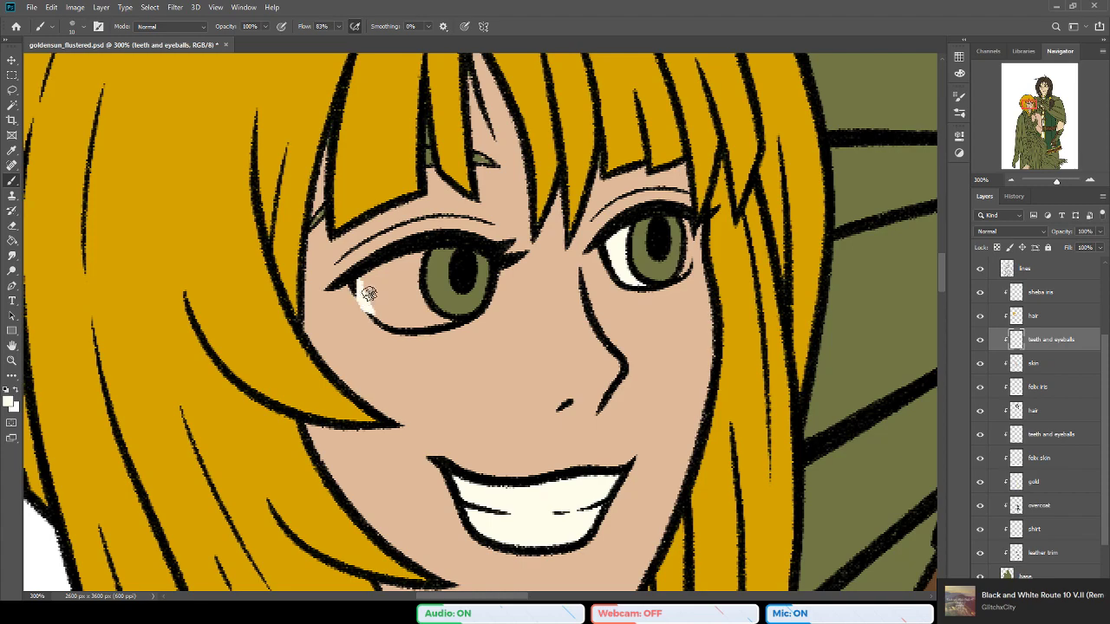
Step: Set the brush flow to 100% and paint the outer corner of the woman's far eye off-white
left_click_drag(524, 303, 488, 322)
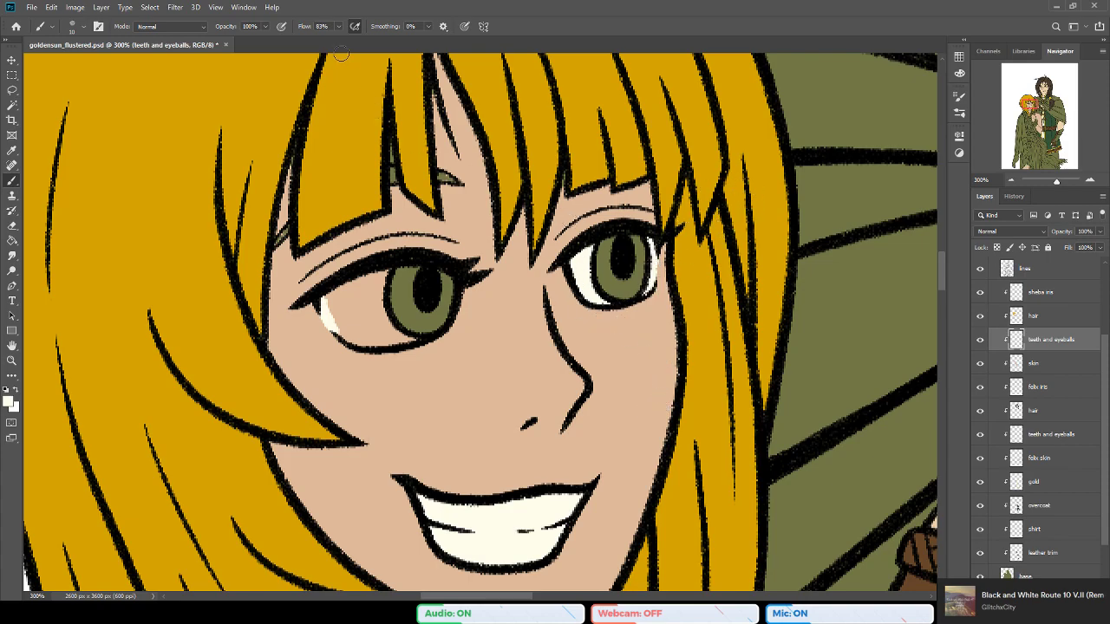
key("shift+0")
left_click_drag(653, 269, 650, 284)
left_click_drag(442, 363, 497, 345)
Step: Paint the rest of the near eye's white up to the iris and lower lid line
mouse_move(389, 276)
left_mouse_down()
mouse_move(398, 313)
mouse_move(411, 293)
mouse_move(391, 279)
mouse_move(397, 268)
mouse_move(439, 276)
mouse_move(562, 387)
mouse_move(417, 270)
mouse_move(421, 258)
mouse_move(416, 277)
mouse_move(443, 251)
mouse_move(441, 305)
mouse_move(432, 271)
mouse_move(403, 310)
mouse_move(400, 282)
mouse_move(394, 296)
mouse_move(392, 285)
mouse_move(389, 298)
mouse_move(415, 300)
left_mouse_up()
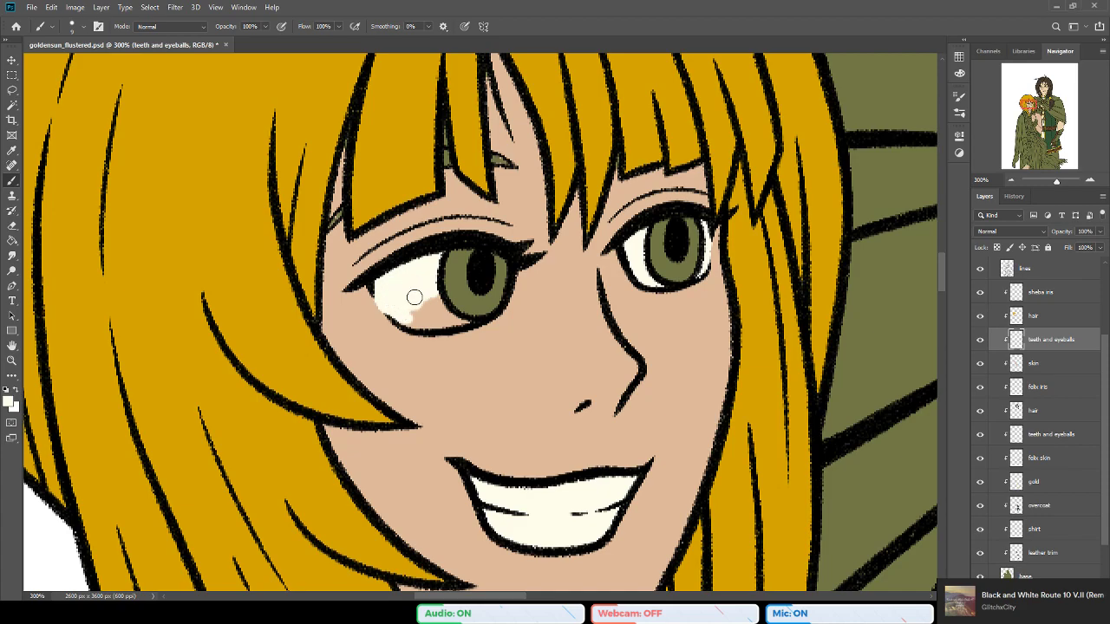
key("e")
mouse_move(410, 317)
left_mouse_down()
mouse_move(425, 318)
mouse_move(425, 304)
mouse_move(439, 310)
left_mouse_up()
key("b")
key("b")
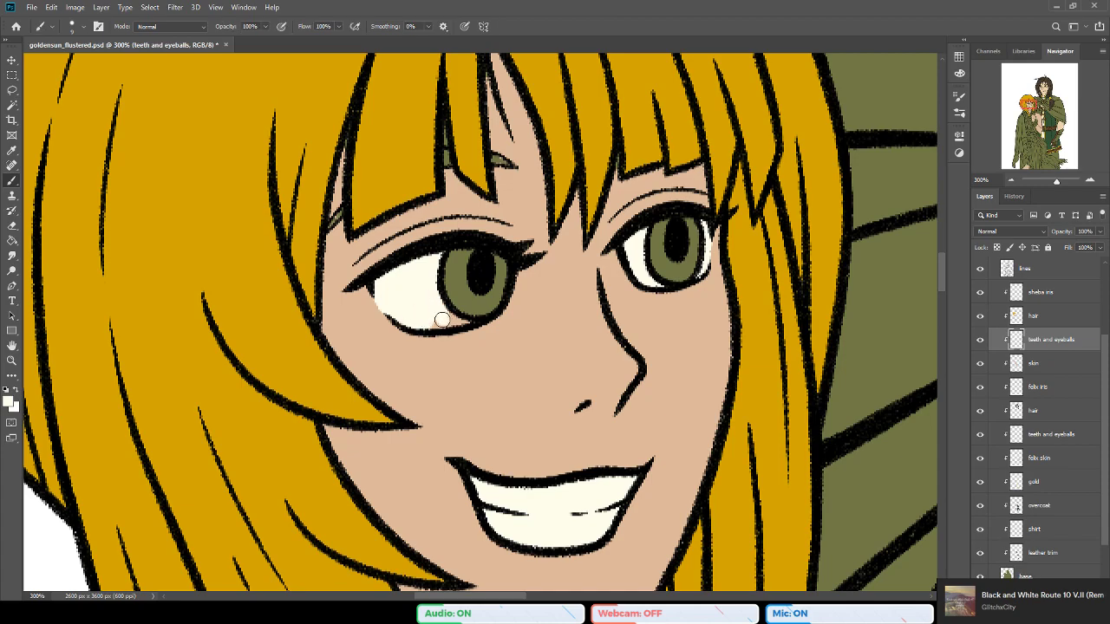
left_click_drag(440, 323, 458, 321)
left_click_drag(588, 245, 510, 253)
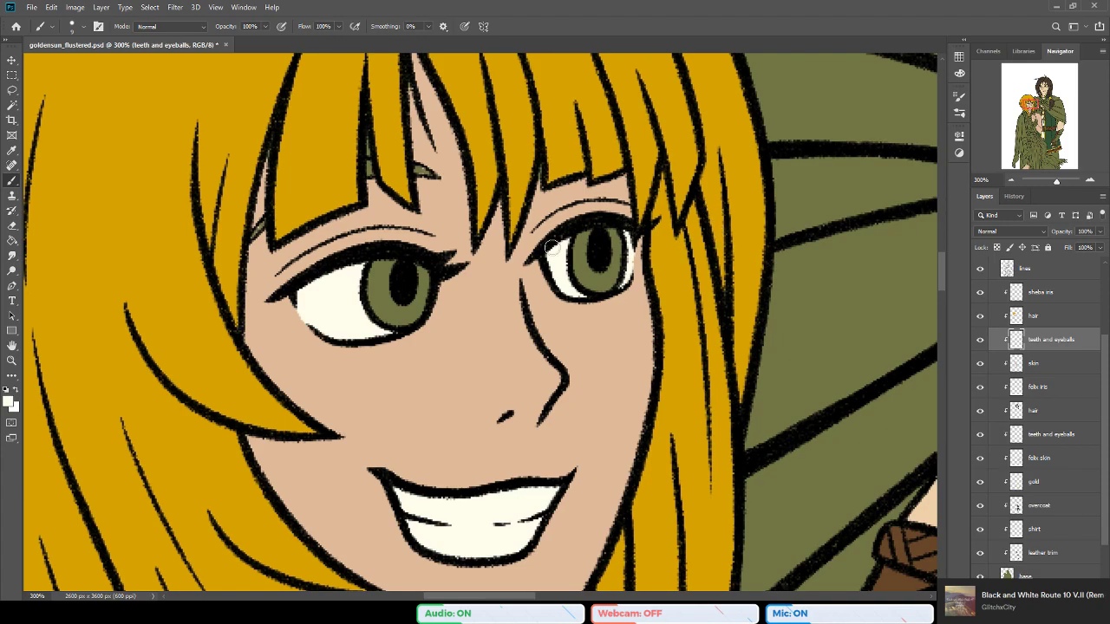
Step: Choose the peach skin tone, make the woman's skin layer active, and save the drawing
left_click_drag(463, 272, 566, 315)
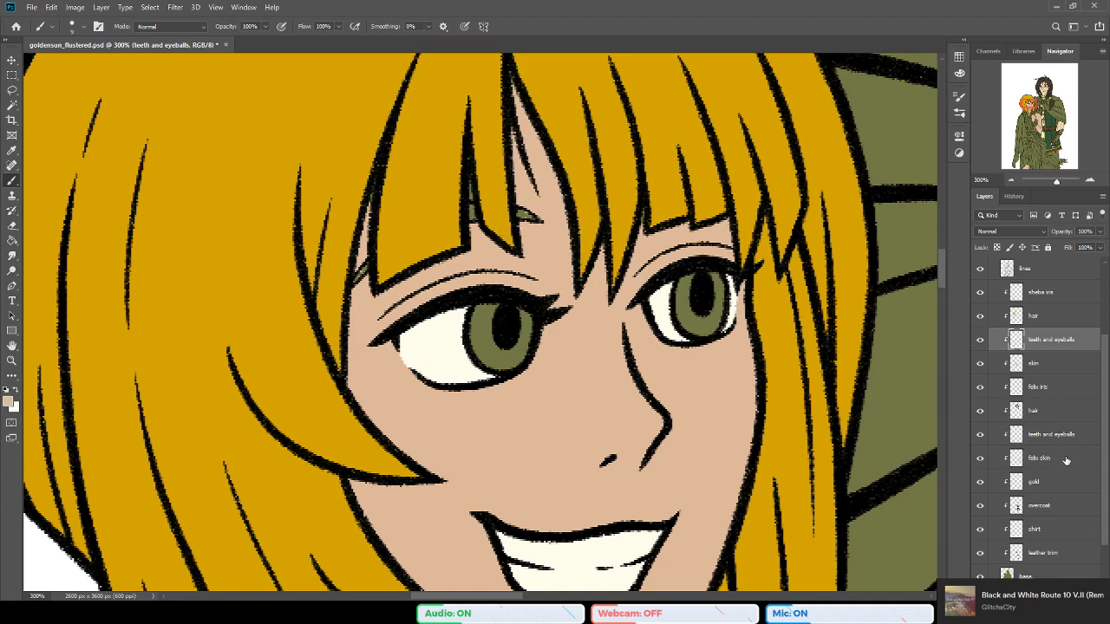
left_click(1058, 372)
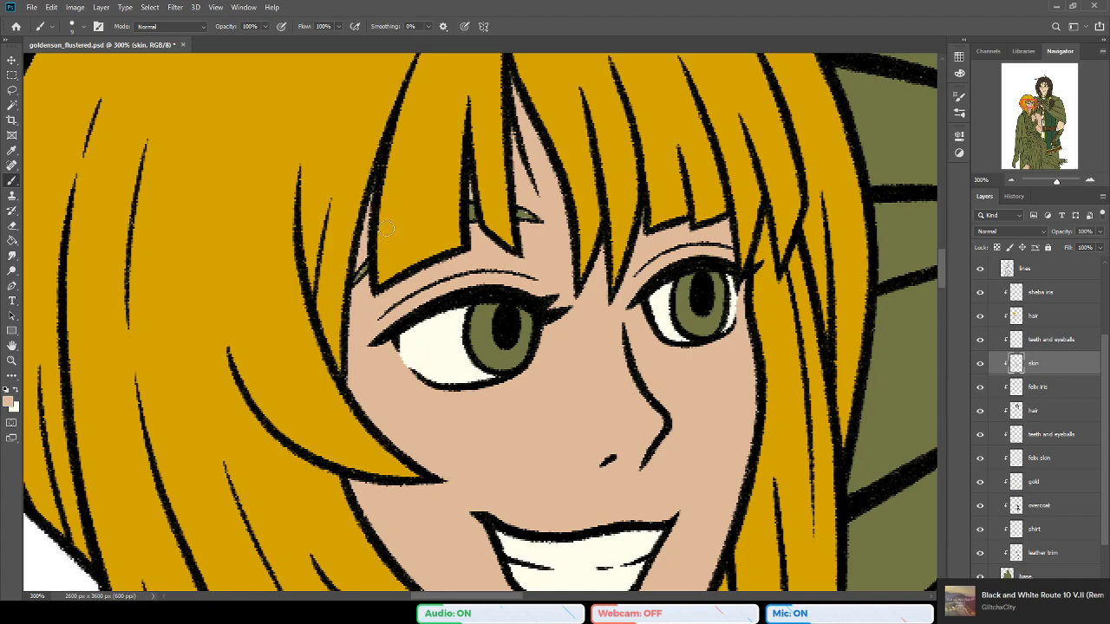
left_click_drag(467, 250, 453, 269)
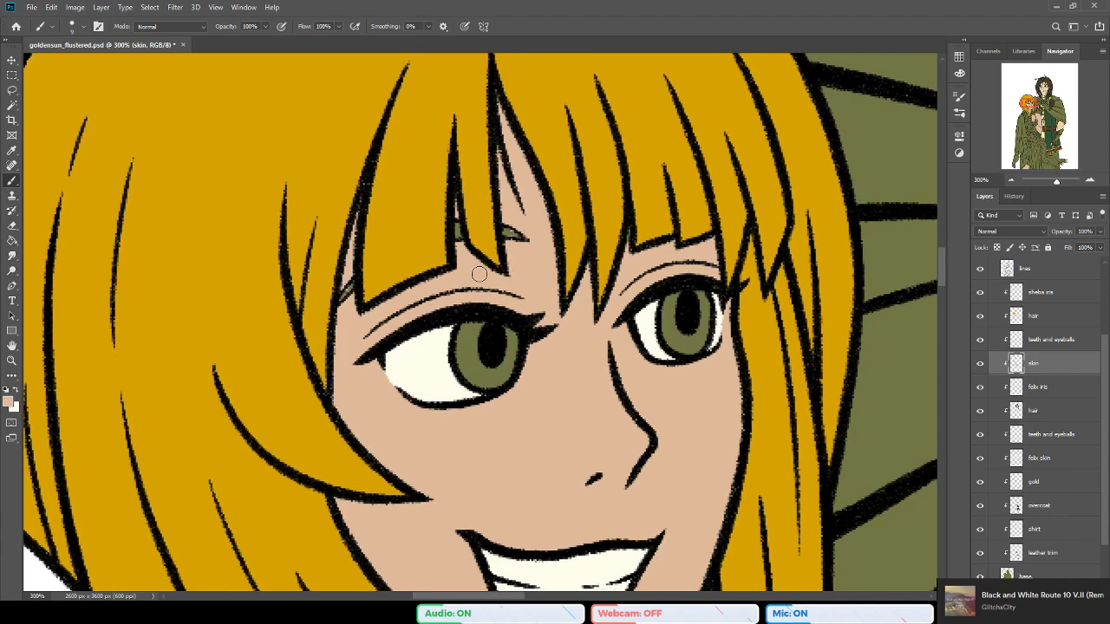
left_click_drag(505, 366, 482, 335)
key("ctrl+s")
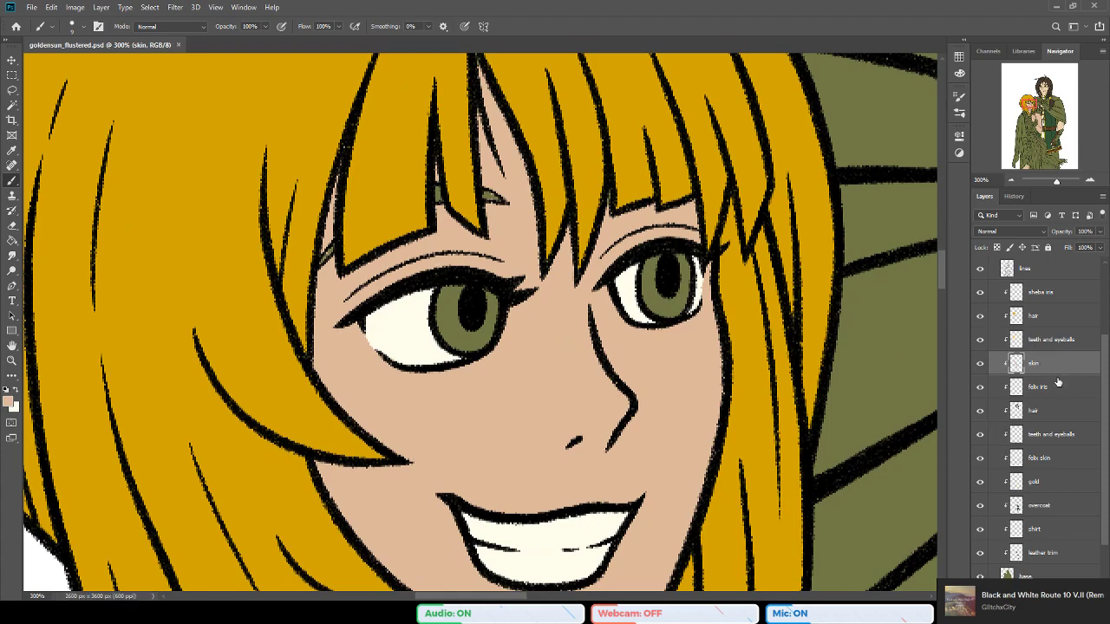
Step: Add a clipped layer named eyebrows directly above the woman's skin layer
left_click(1076, 595)
double_click(1038, 364)
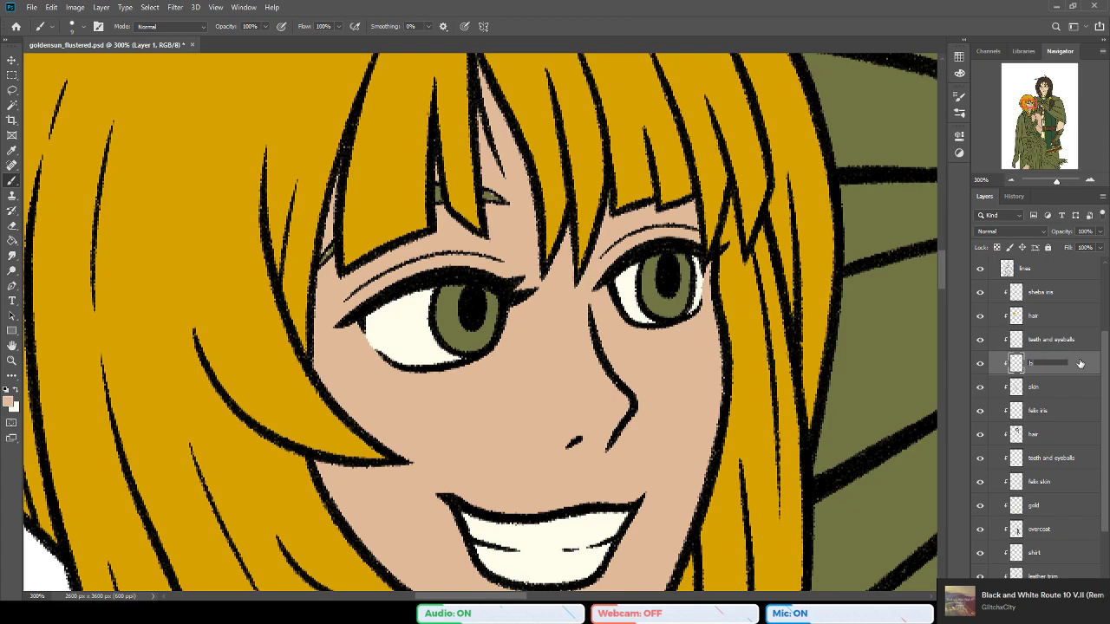
key("Return")
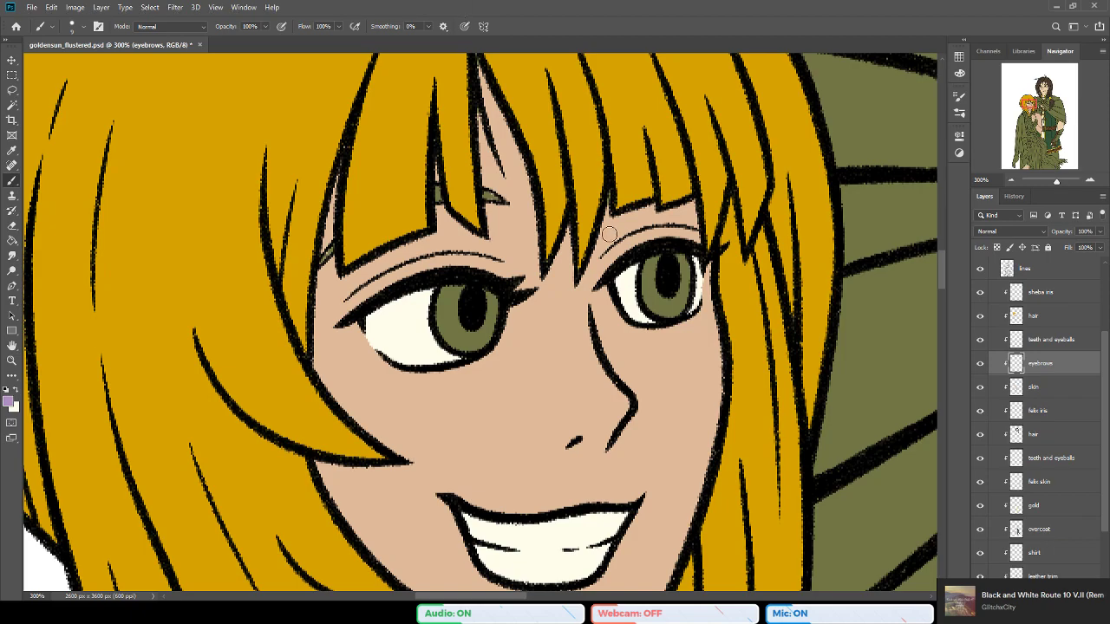
Step: Choose a medium purple and paint the visible parts of the woman's eyebrow between her hair strands on the eyebrows layer
mouse_move(336, 249)
left_mouse_down()
mouse_move(323, 260)
mouse_move(336, 247)
left_mouse_up()
key("i")
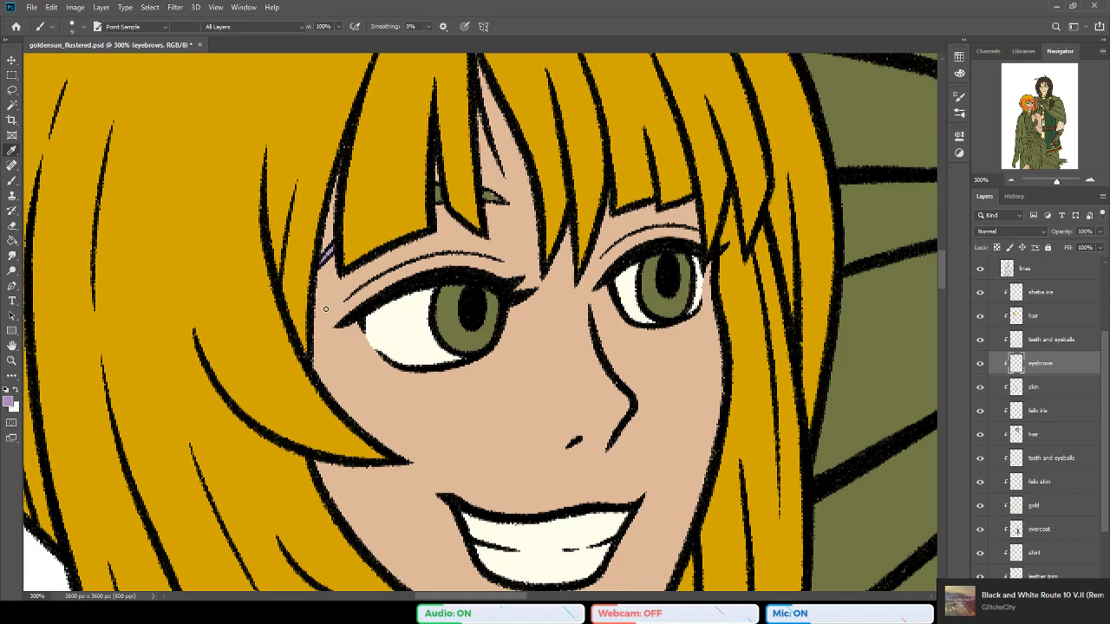
key("b")
left_click_drag(333, 248, 333, 246)
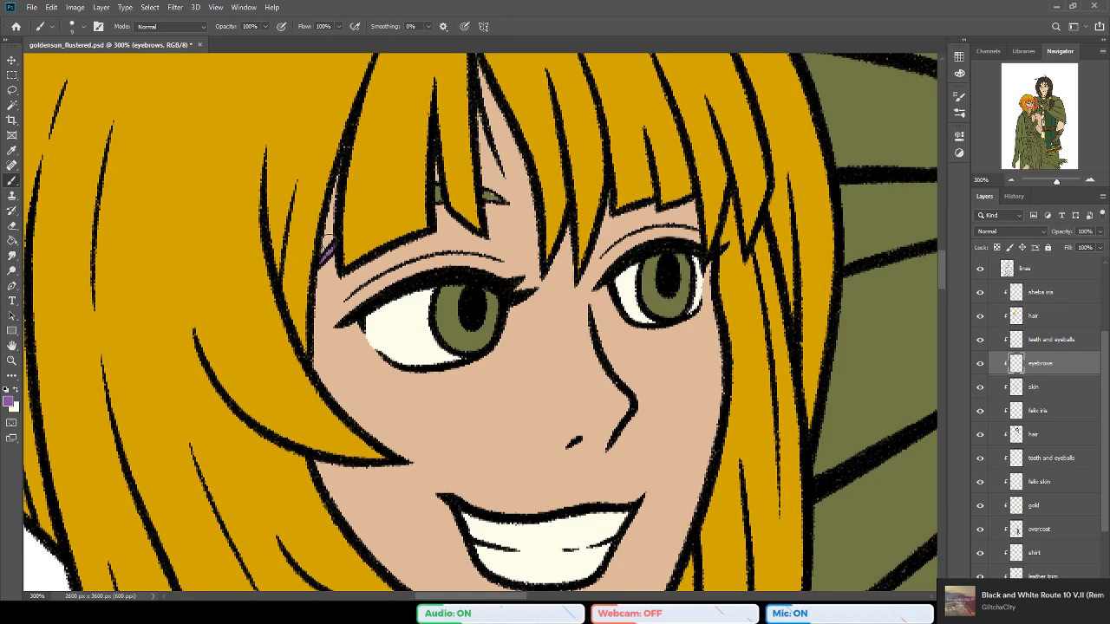
left_click_drag(327, 254, 333, 248)
left_click_drag(440, 195, 438, 195)
mouse_move(505, 199)
left_mouse_down()
mouse_move(489, 195)
mouse_move(509, 202)
left_mouse_up()
key("e")
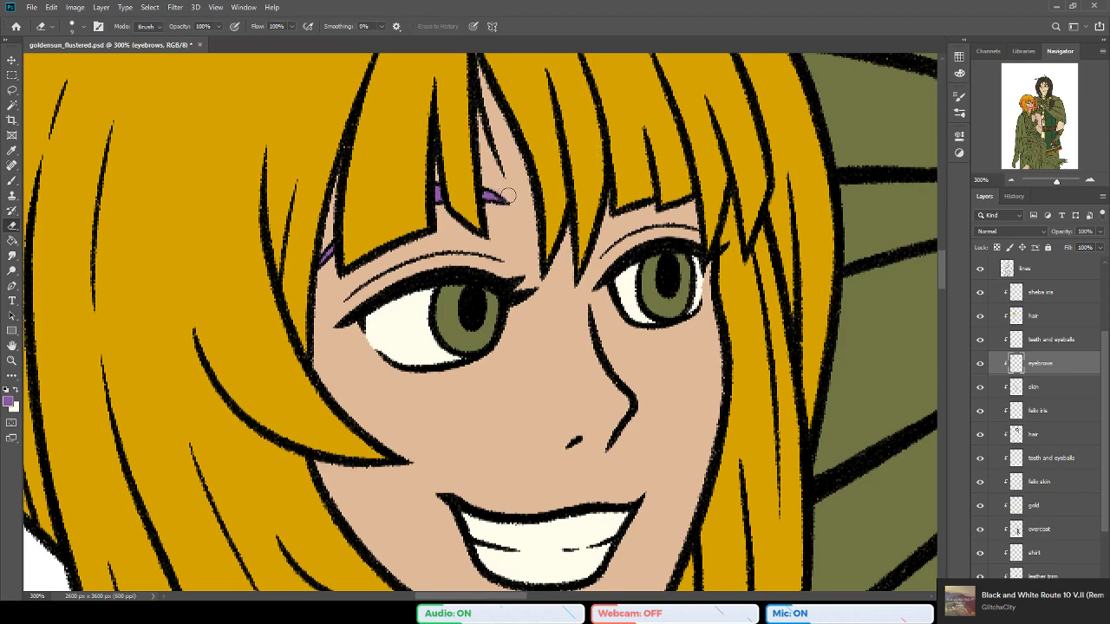
left_click_drag(509, 224, 505, 233)
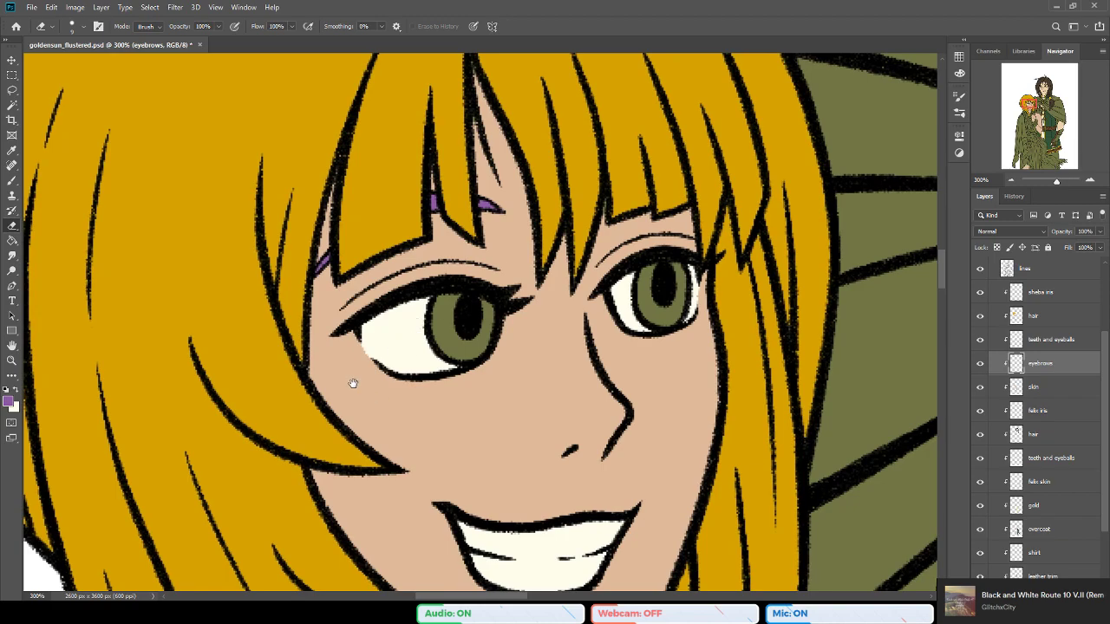
left_click_drag(352, 385, 313, 358)
key("b")
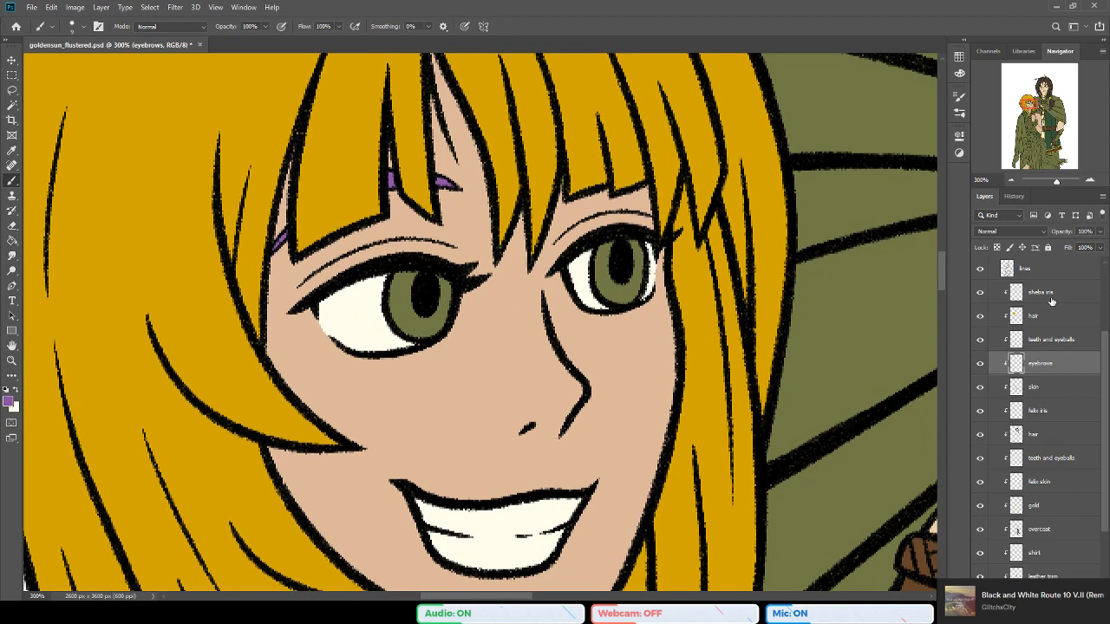
Step: Choose a bright green and fill both of the woman's irises on the sheba iris layer
left_click(1040, 293)
left_click_drag(429, 398, 456, 409)
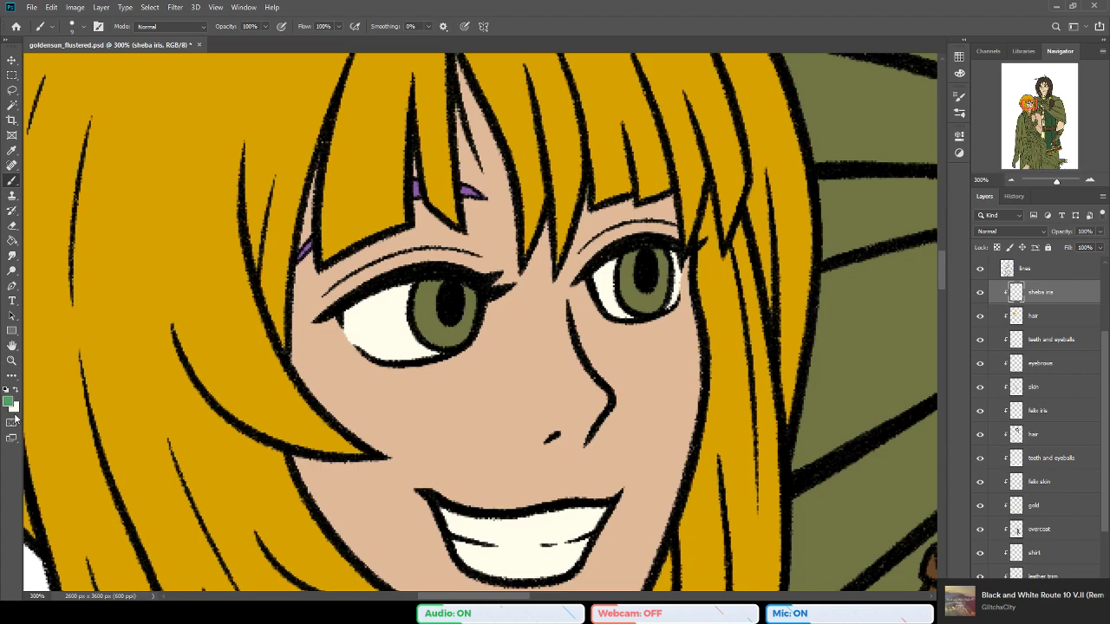
key("i")
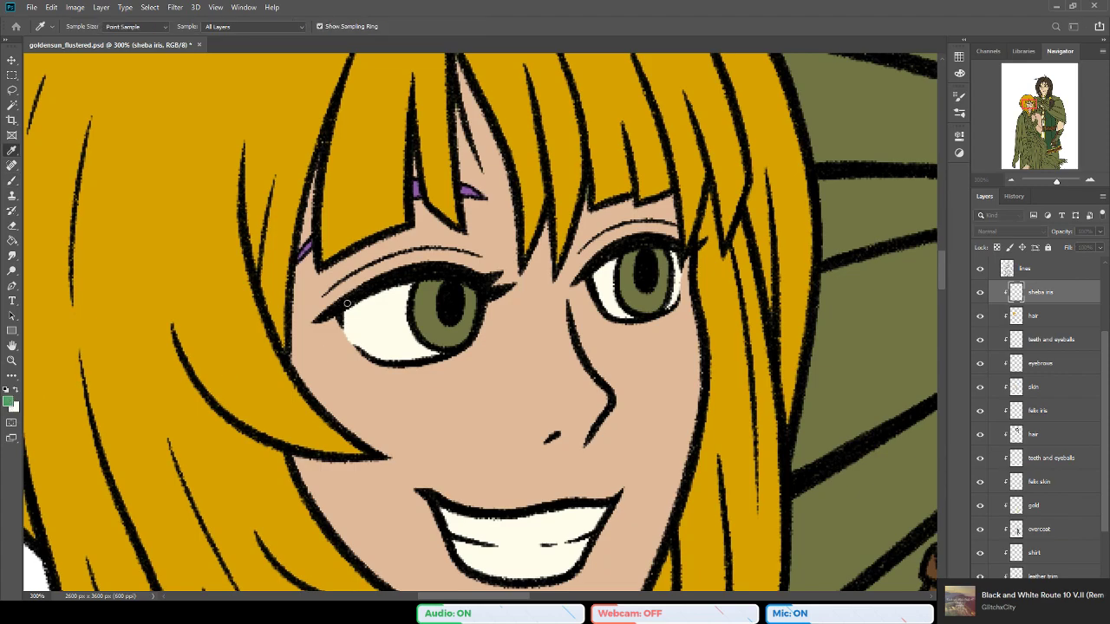
key("b")
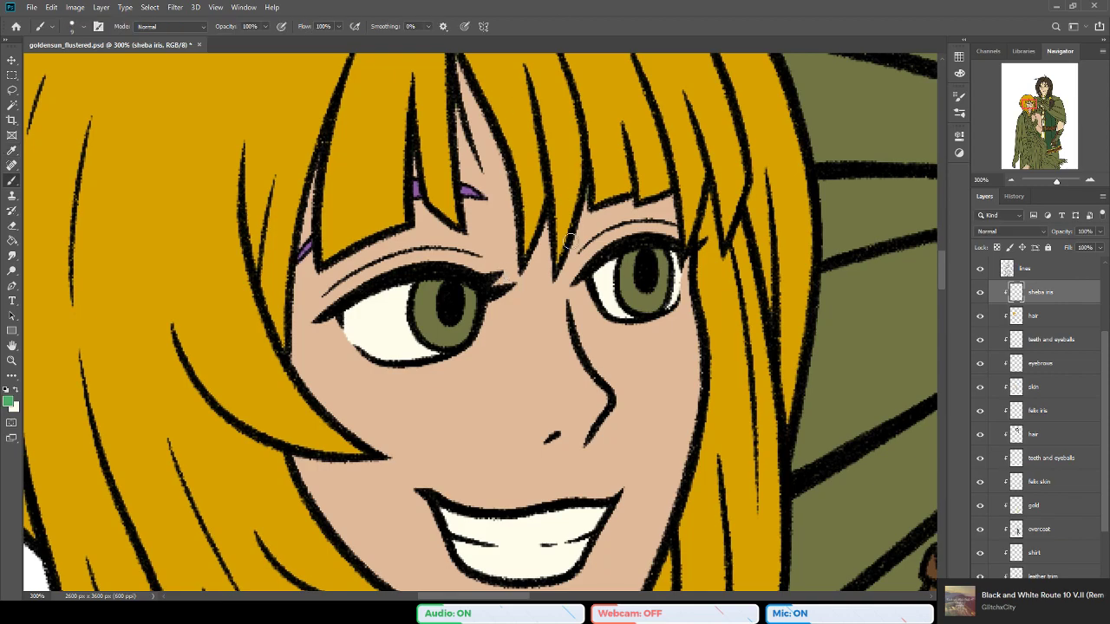
mouse_move(438, 291)
left_mouse_down()
mouse_move(434, 316)
mouse_move(422, 319)
mouse_move(425, 332)
mouse_move(432, 339)
mouse_move(444, 324)
mouse_move(444, 345)
mouse_move(457, 326)
mouse_move(448, 335)
mouse_move(446, 305)
mouse_move(454, 313)
mouse_move(467, 290)
mouse_move(470, 323)
mouse_move(473, 314)
mouse_move(454, 335)
left_mouse_up()
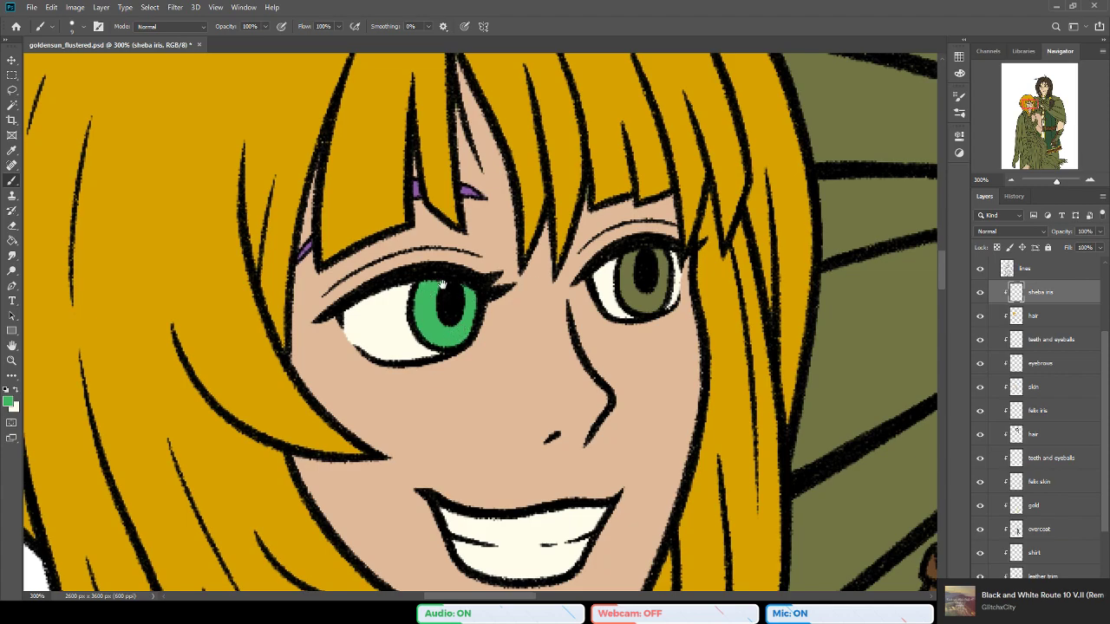
left_click_drag(609, 208, 557, 206)
mouse_move(583, 264)
left_mouse_down()
mouse_move(579, 301)
mouse_move(574, 287)
mouse_move(597, 294)
mouse_move(587, 305)
mouse_move(606, 274)
mouse_move(606, 297)
mouse_move(607, 251)
left_mouse_up()
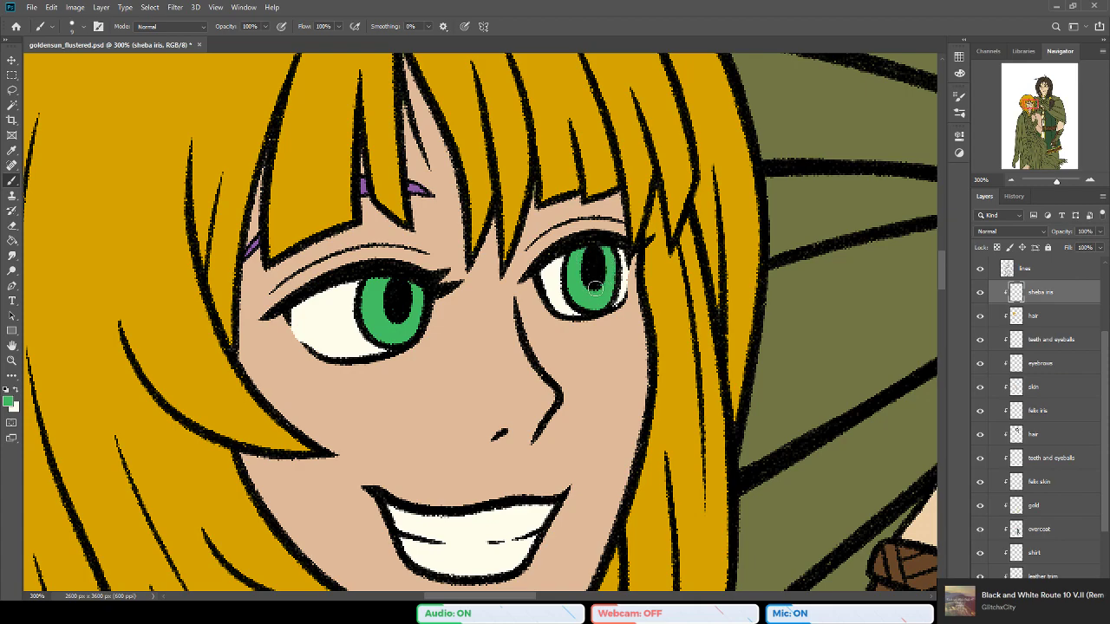
mouse_move(628, 368)
left_mouse_down()
mouse_move(602, 382)
mouse_move(579, 371)
left_mouse_up()
left_click_drag(602, 307, 588, 313)
Step: Touch up the woman's far eye outline in black on the lines layer at 83% brush flow, and save the drawing
key("d")
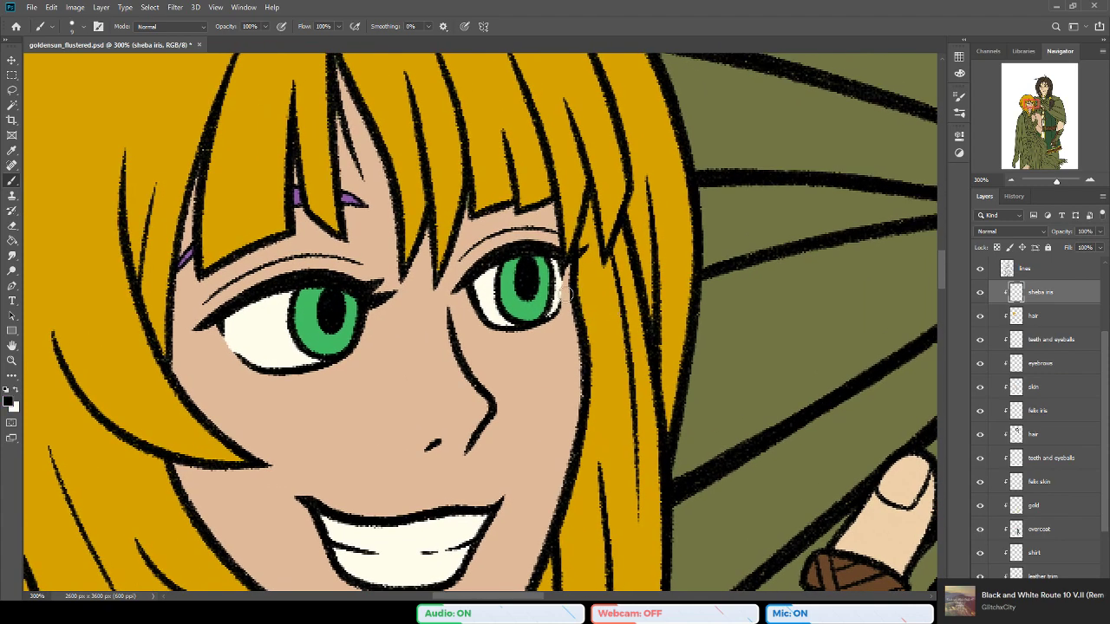
key("shift+8")
key("shift+3")
key("period")
scroll(1101, 370, "up", 1)
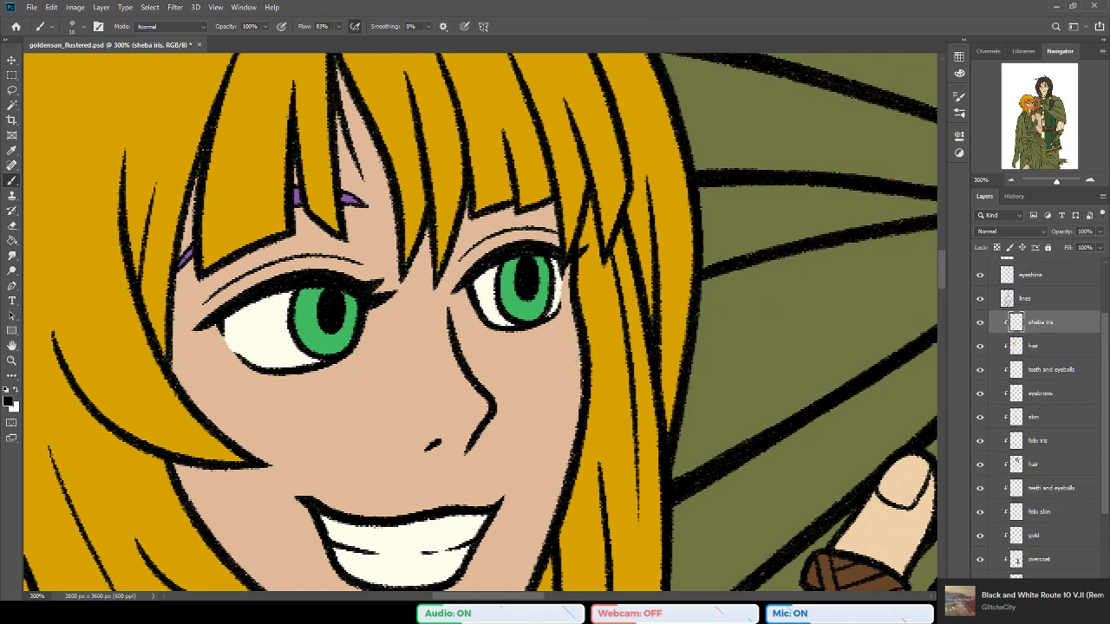
key("e")
key("alt+bracketright")
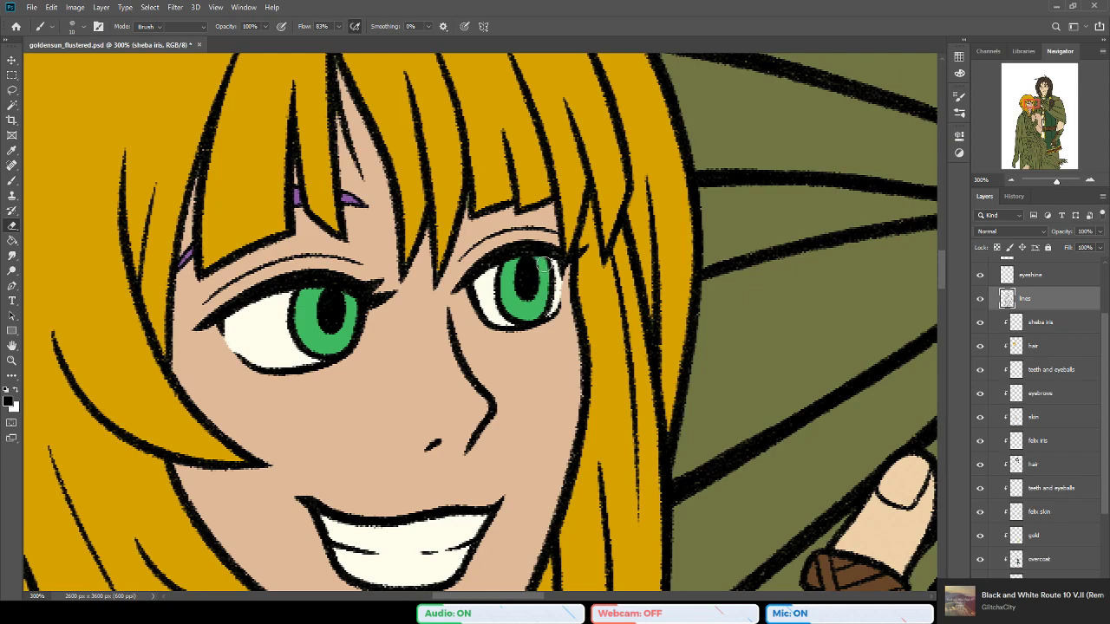
key("b")
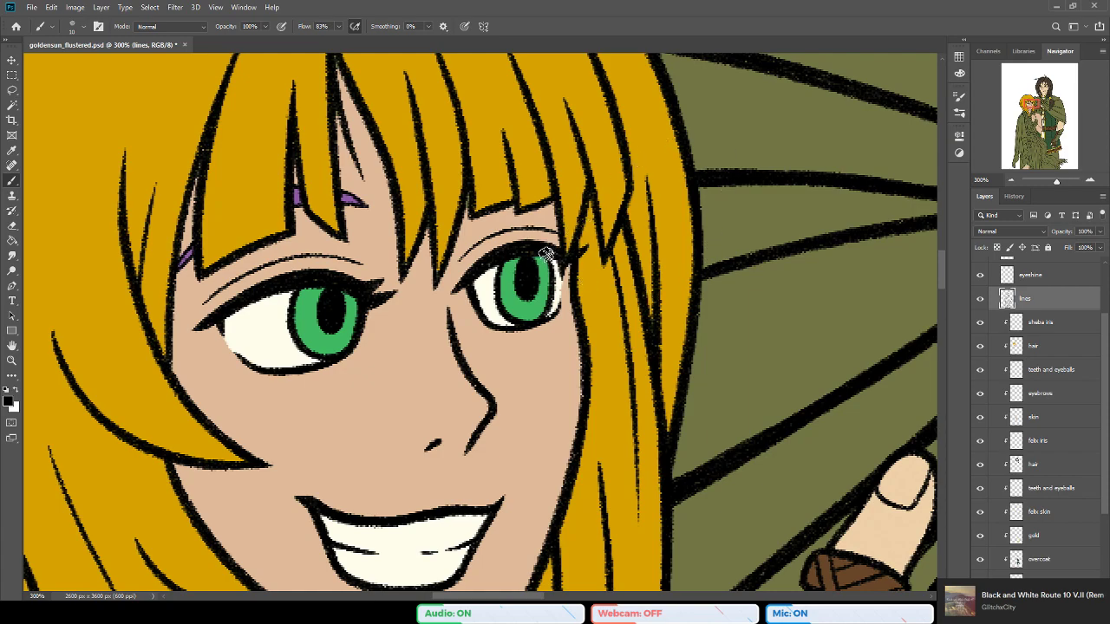
left_click(580, 364)
left_click_drag(336, 40, 396, 25)
key("ctrl+s")
left_click_drag(530, 381, 605, 370)
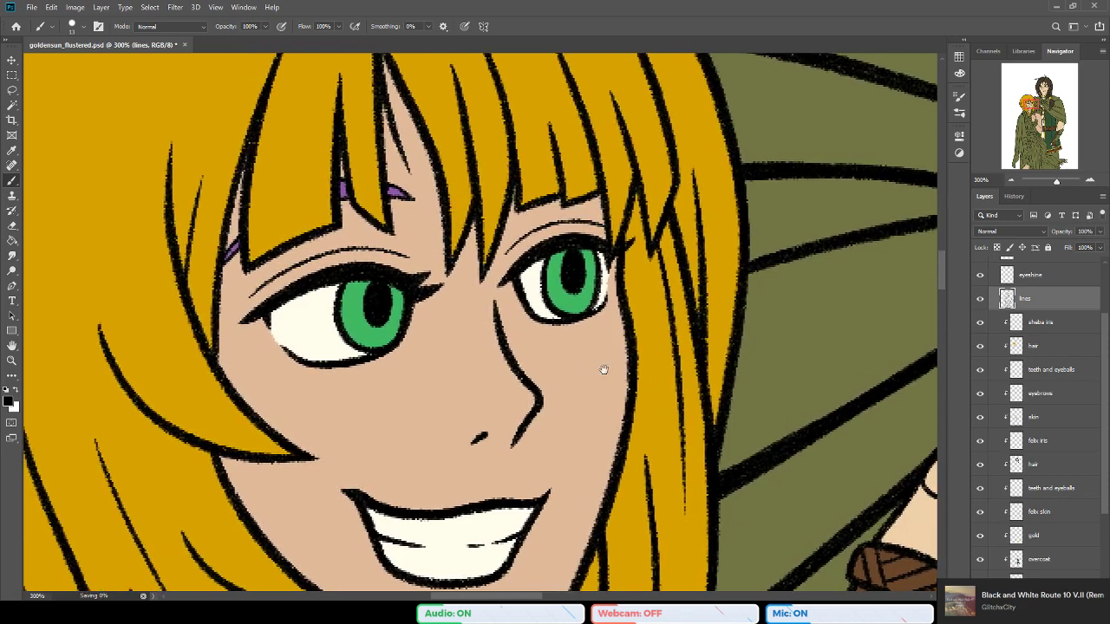
left_click_drag(260, 334, 312, 342)
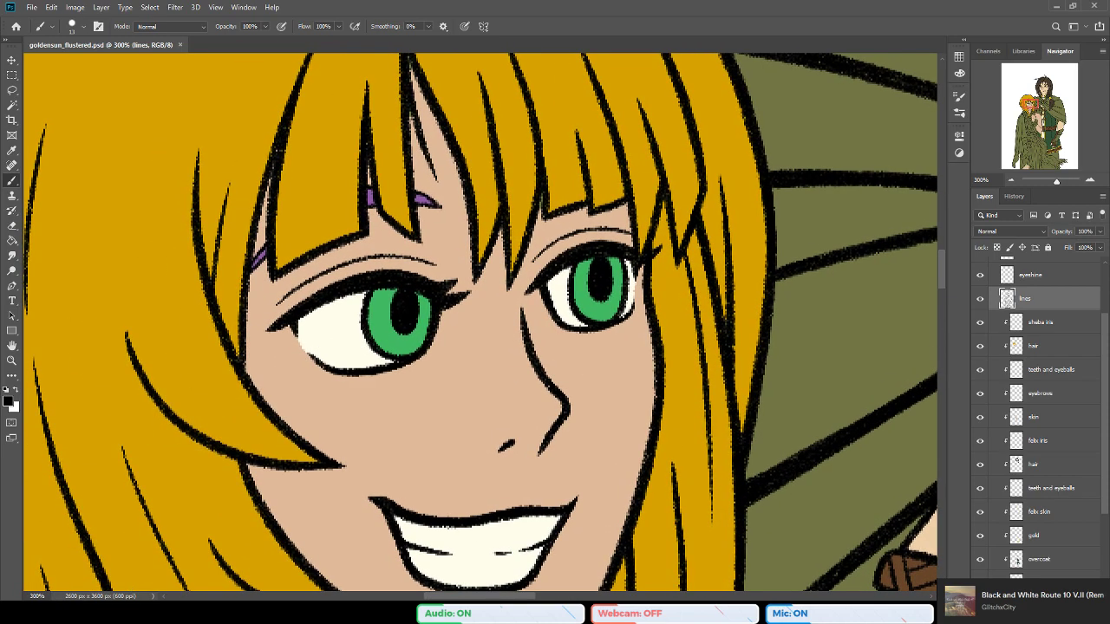
Step: Lock the eyebrows layer's transparent pixels and repaint the woman's eyebrow in a darker purple
left_click(423, 198, "alt")
key("i")
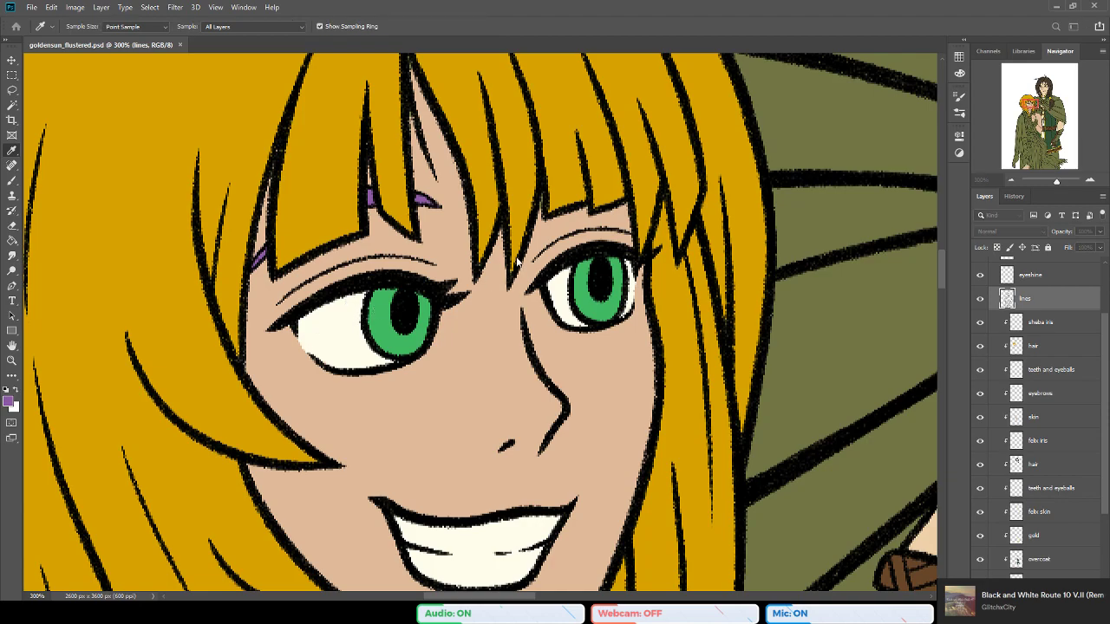
key("b")
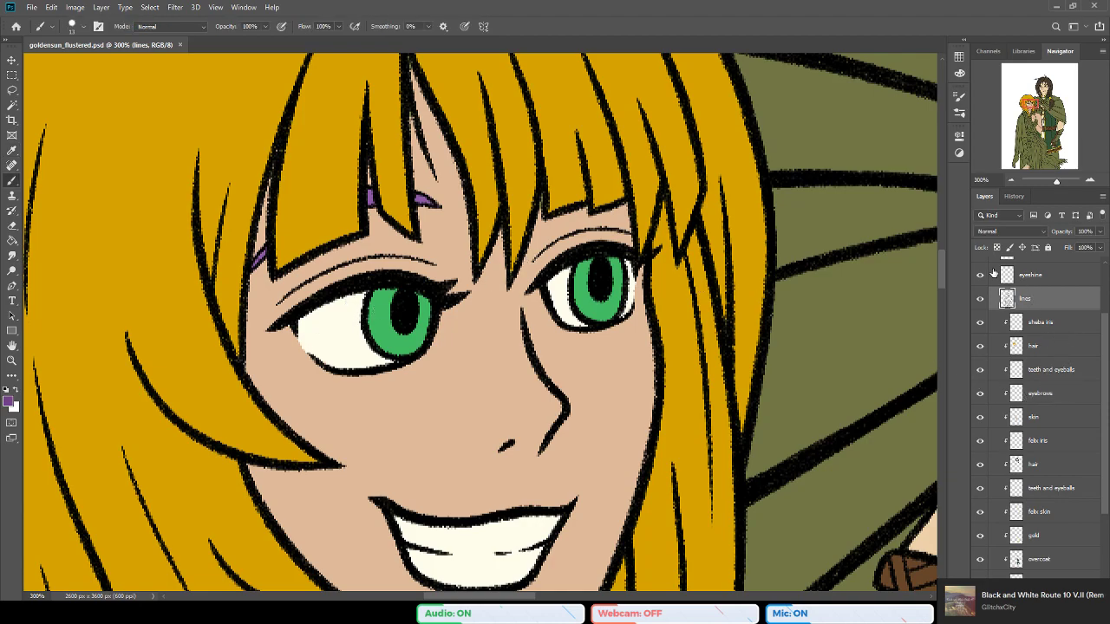
left_click(1040, 394)
left_click_drag(425, 333, 464, 352)
left_click(996, 248)
left_click_drag(483, 306, 487, 311)
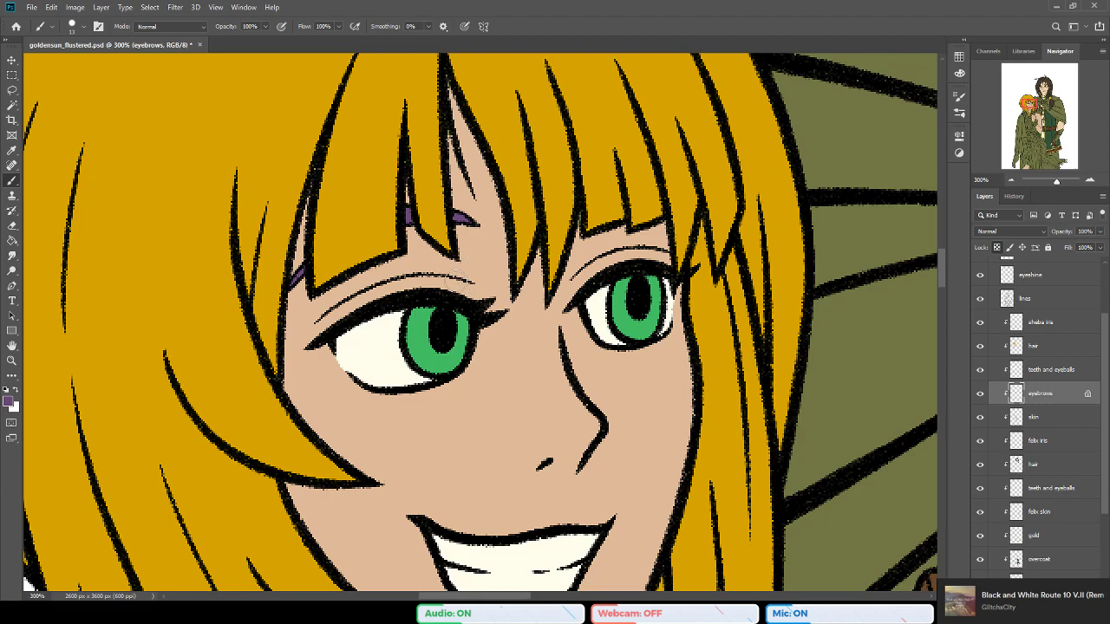
Step: Examine the woman's new eye and eyebrow colours against the whole two-character drawing and up close
left_click(11, 361)
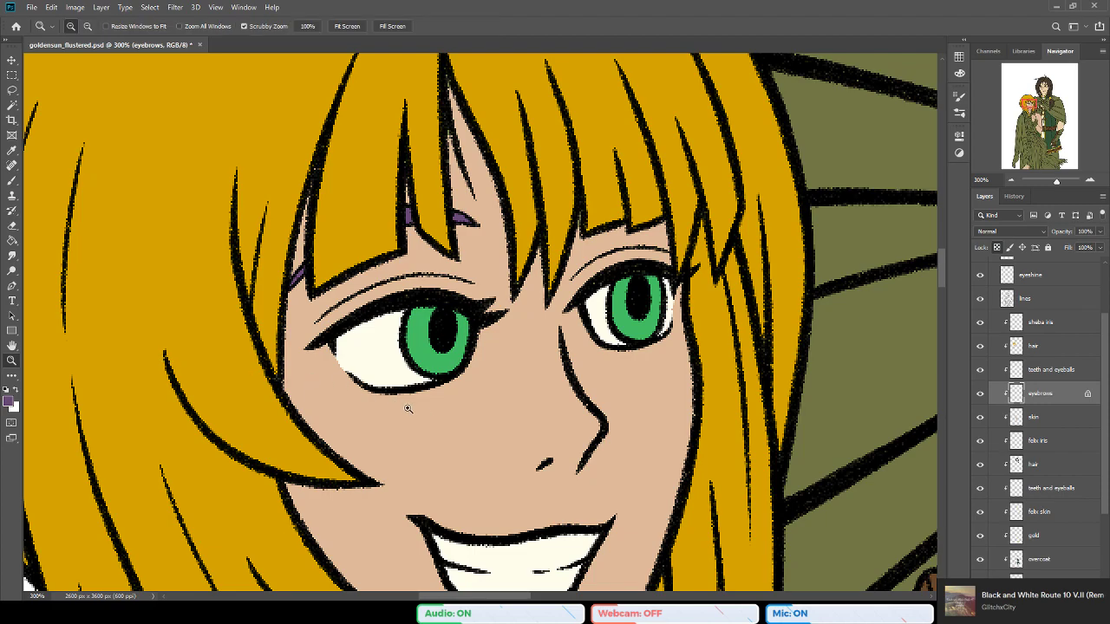
left_click(437, 412, "alt")
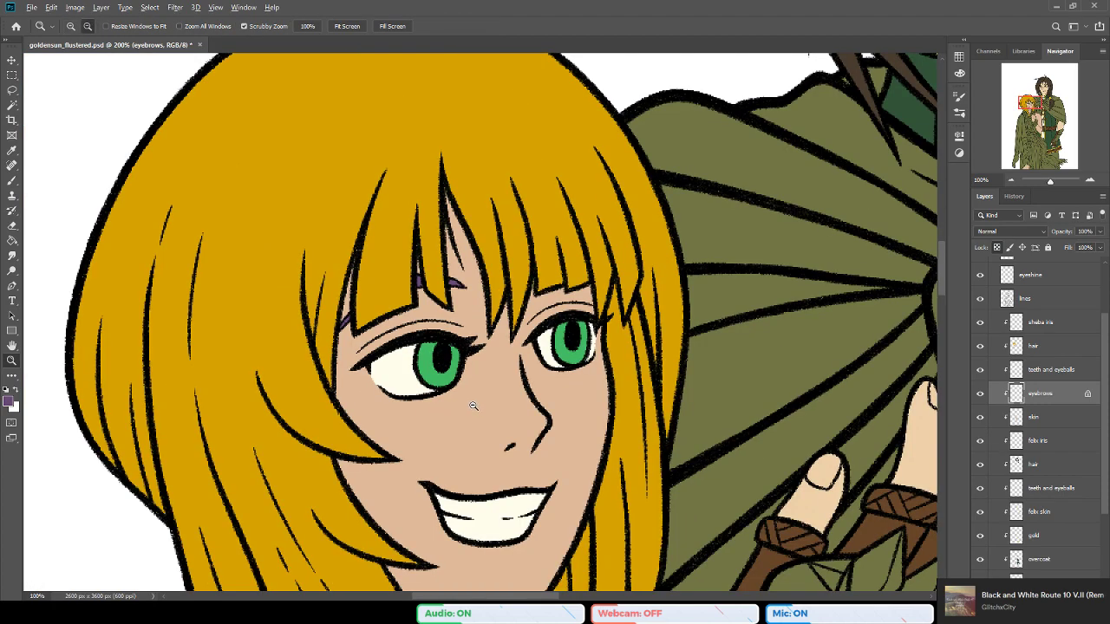
left_click(473, 405, "alt")
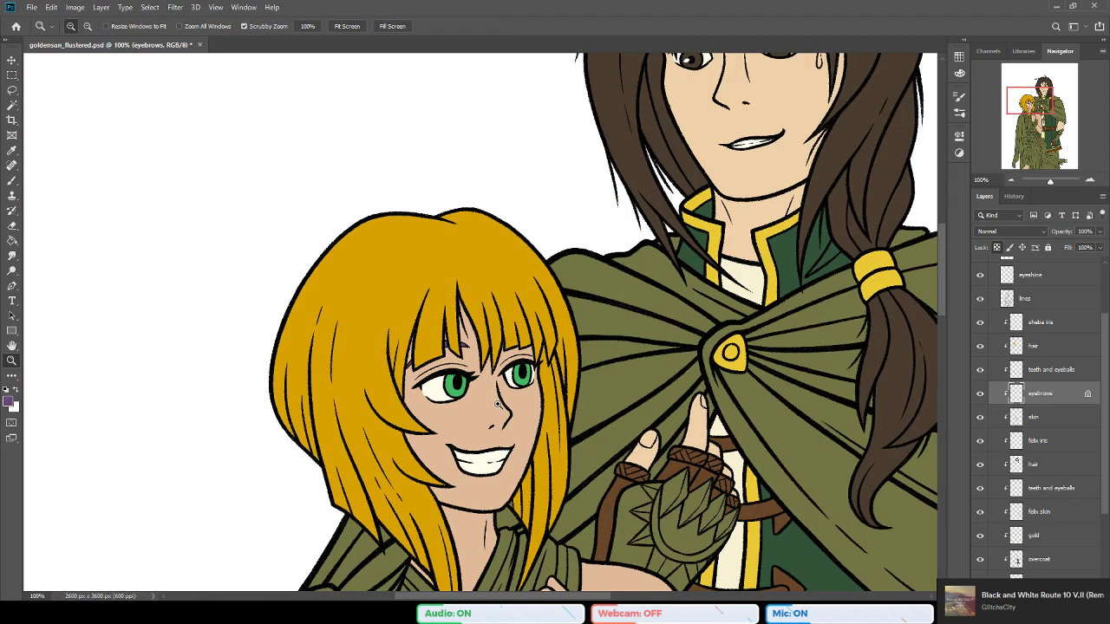
left_click(500, 404, "alt")
left_click(506, 408, "alt")
left_click(512, 411, "alt")
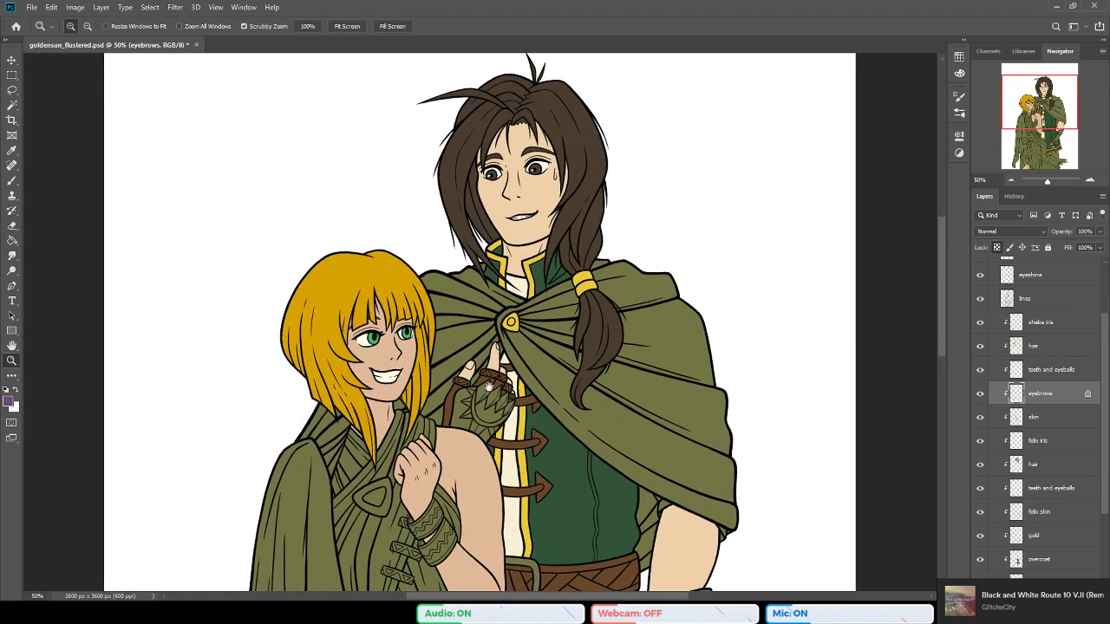
left_click(518, 414, "alt")
left_click(518, 415, "alt")
left_click_drag(493, 459, 523, 419)
left_click(470, 330)
left_click(470, 331)
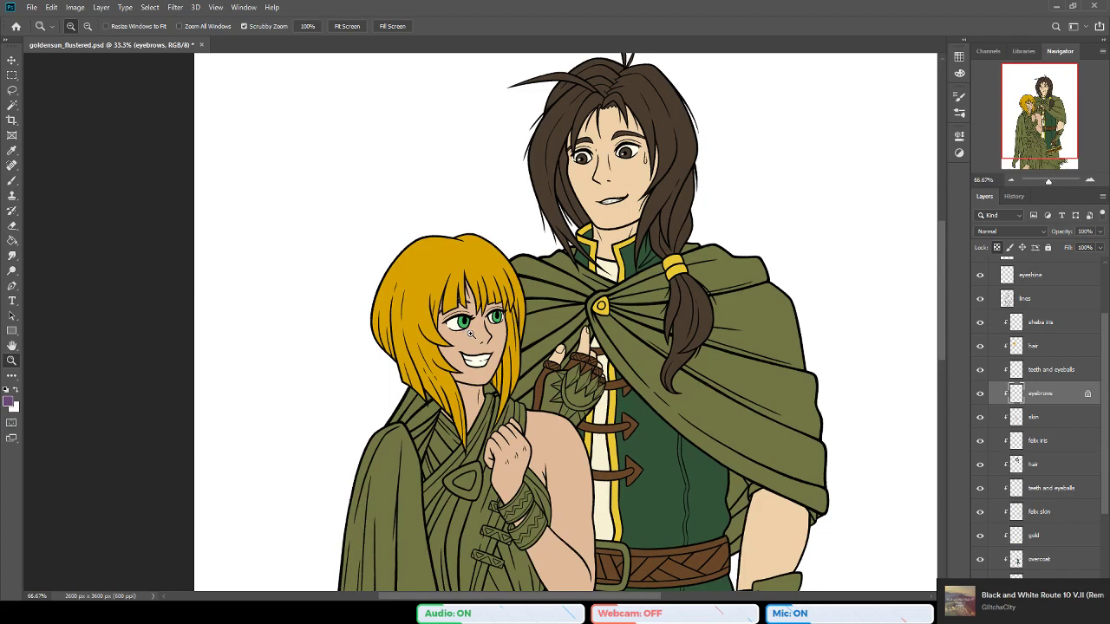
left_click(470, 331)
left_click(468, 327)
left_click_drag(513, 348, 500, 380)
left_click(490, 360)
mouse_move(518, 259)
left_mouse_down()
mouse_move(519, 292)
mouse_move(518, 259)
left_mouse_up()
Step: Set up a white brush at 83% flow and make the eyeshine layer active
key("b")
key("x")
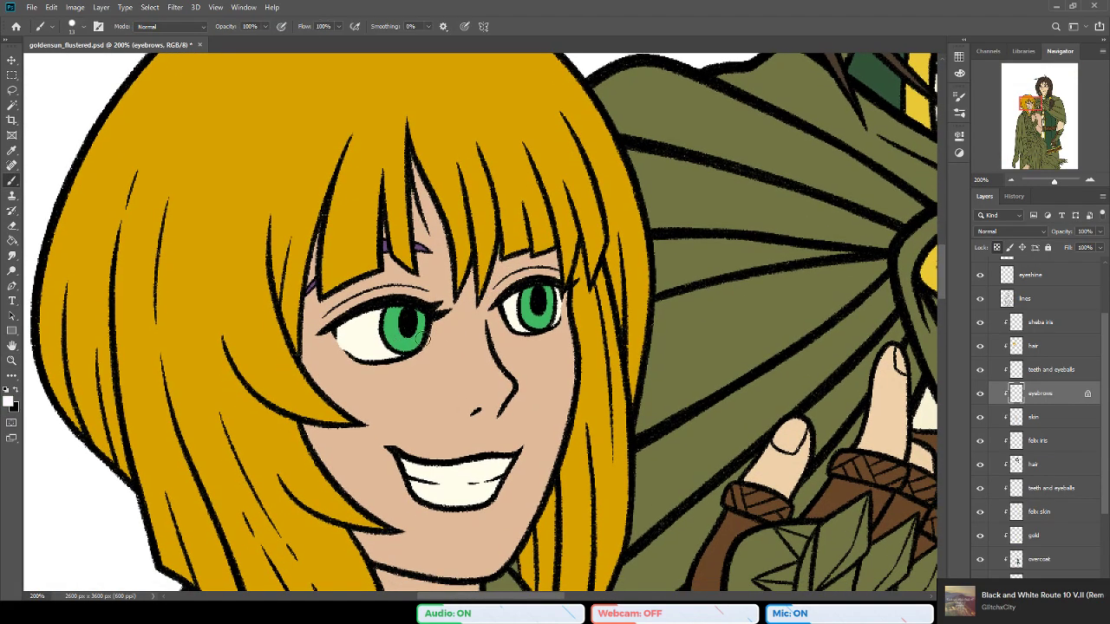
key("period")
left_click(1032, 275)
left_click_drag(453, 339, 466, 331)
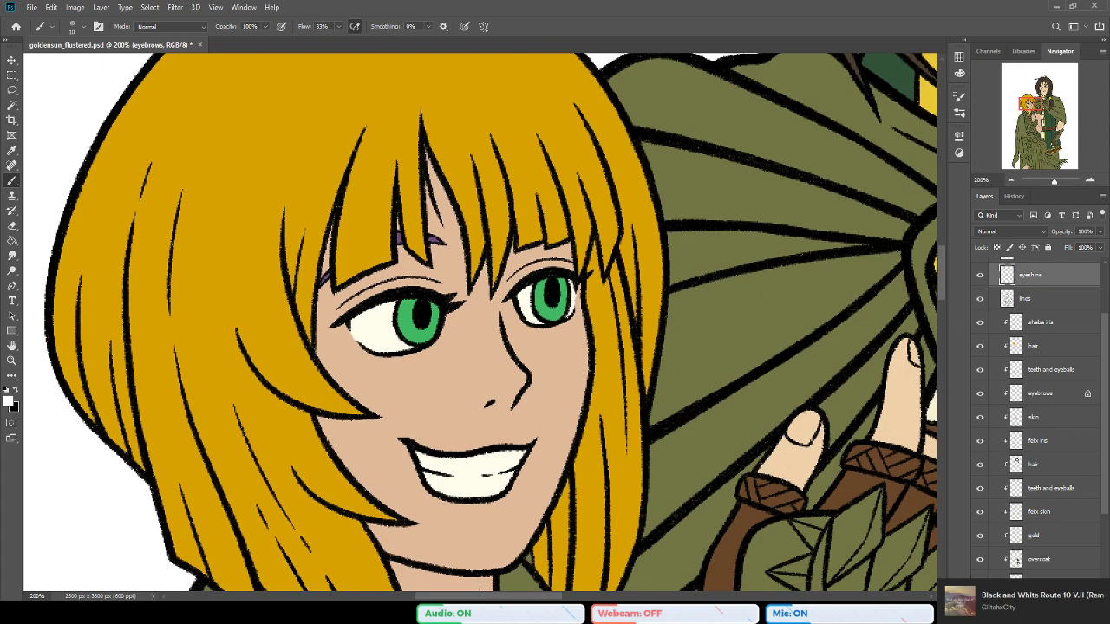
Step: Show the sketch layer and temporarily hide the base colours to check the sketched details of the woman's eyes
scroll(1108, 358, "down", 4)
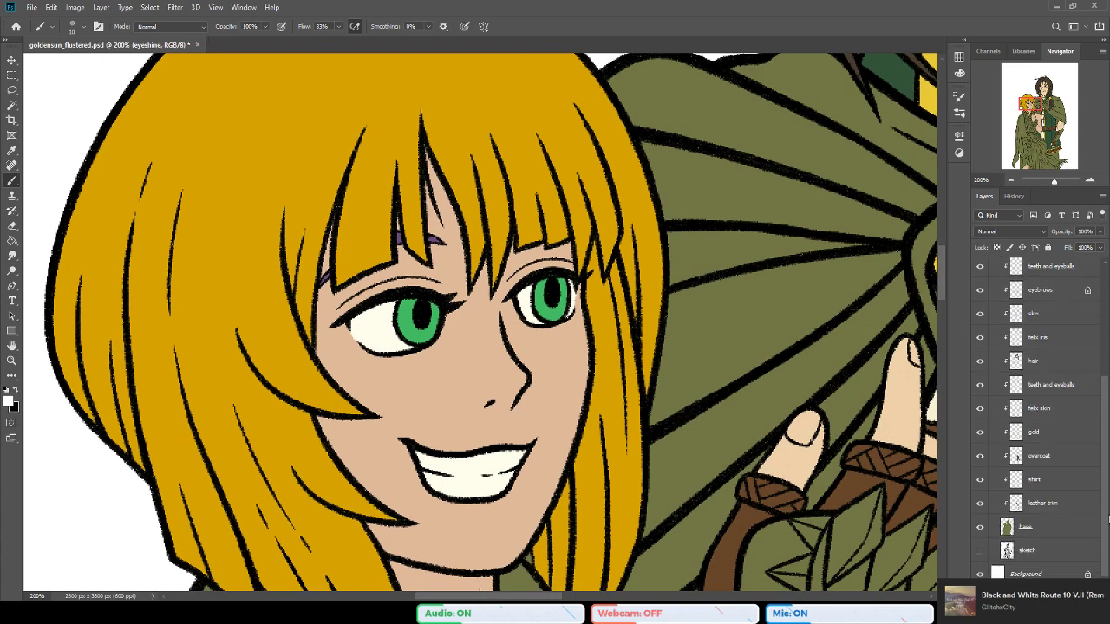
left_click(981, 528)
left_click(980, 552)
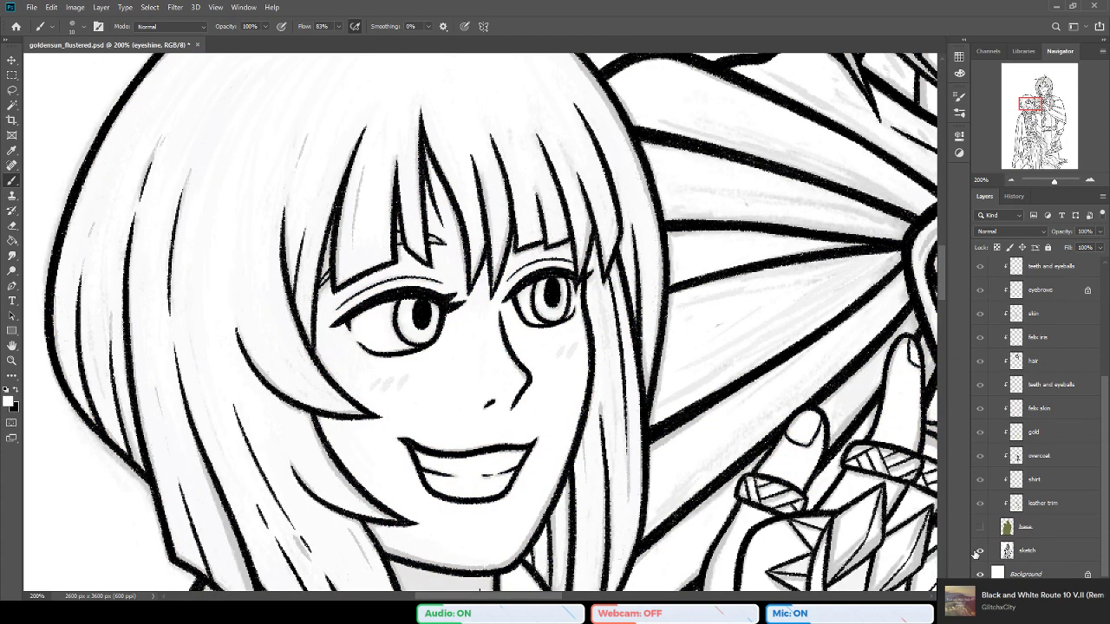
scroll(983, 340, "up", 6)
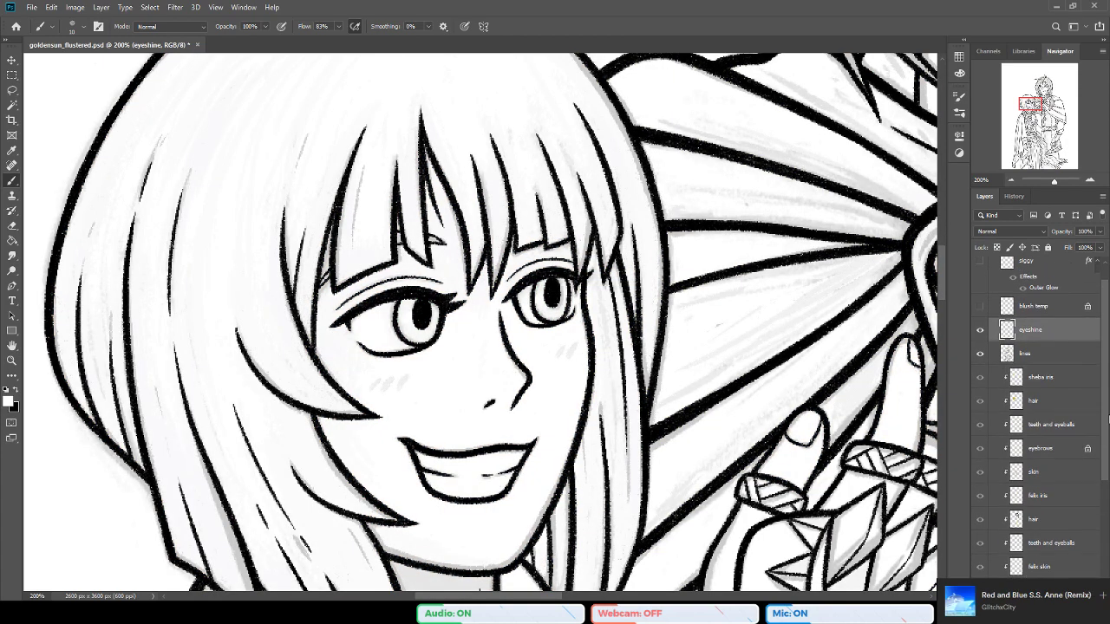
left_click(981, 354)
left_click_drag(1107, 425, 1105, 524)
left_click(981, 527)
scroll(1055, 368, "up", 6)
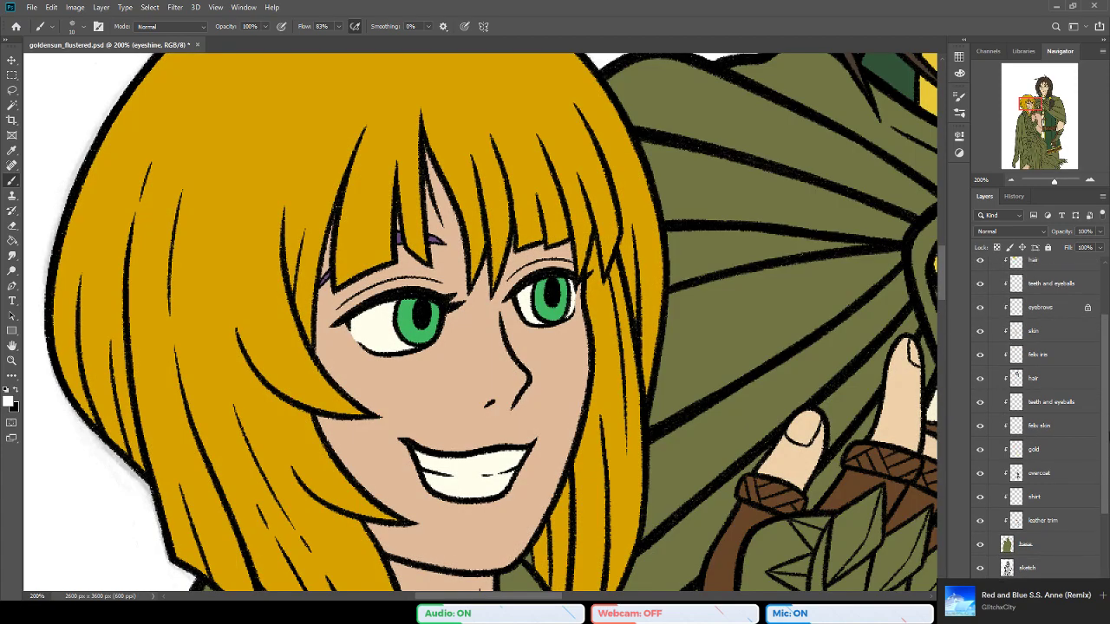
Step: Paint white highlights beside the pupils in both of the woman's irises on the eyeshine layer
left_click_drag(473, 372, 510, 358)
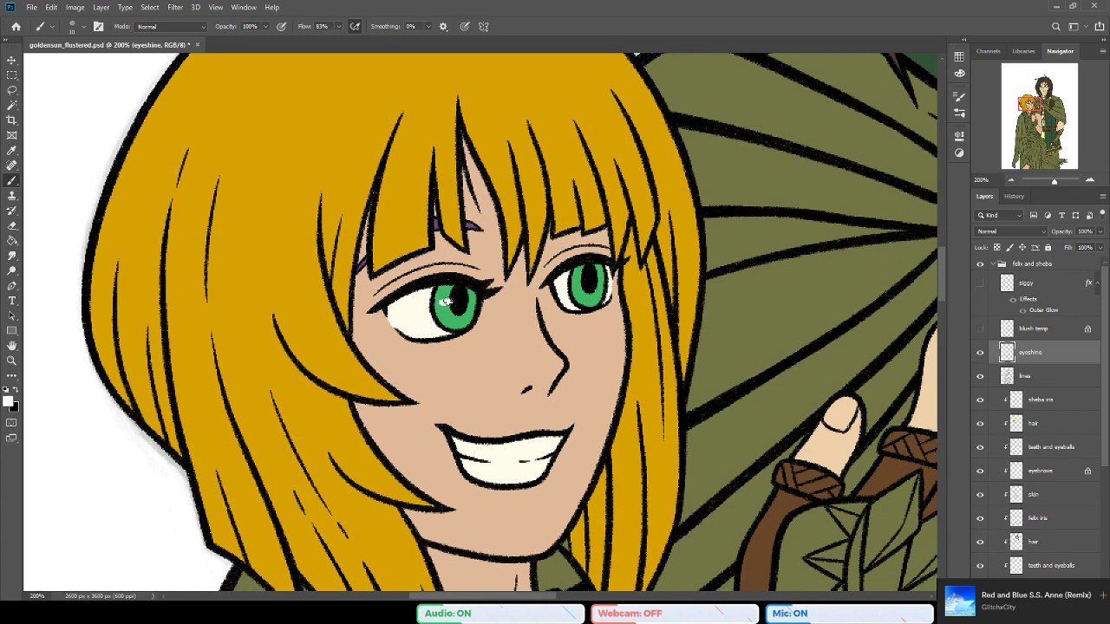
left_click(445, 302)
key("e")
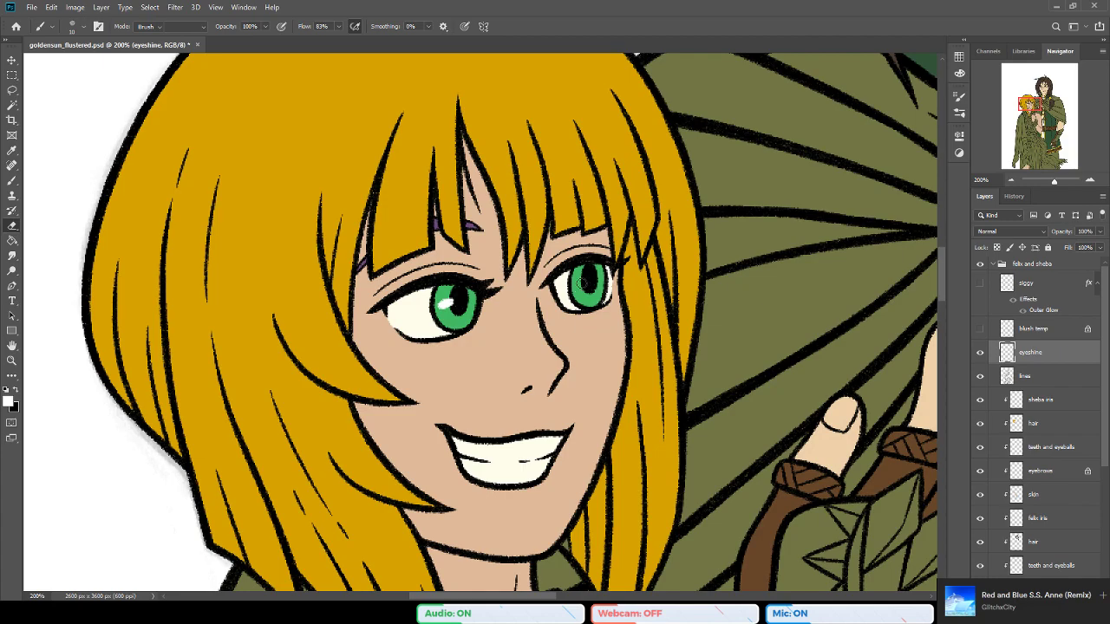
key("b")
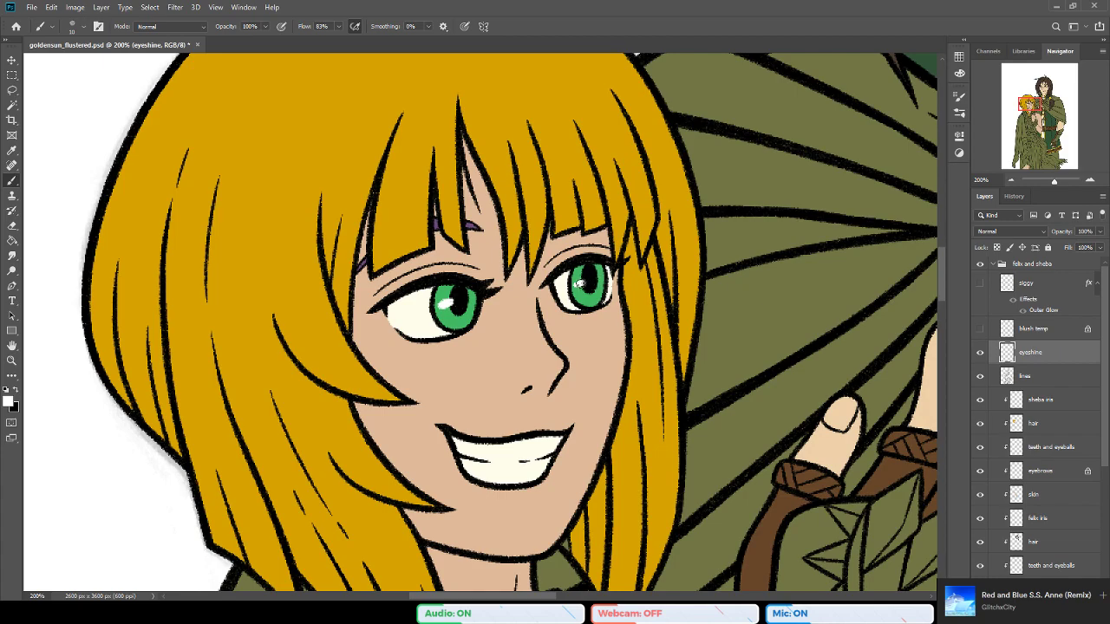
key("z")
left_click(446, 442, "alt")
left_click(446, 443, "alt")
left_click(549, 473, "alt")
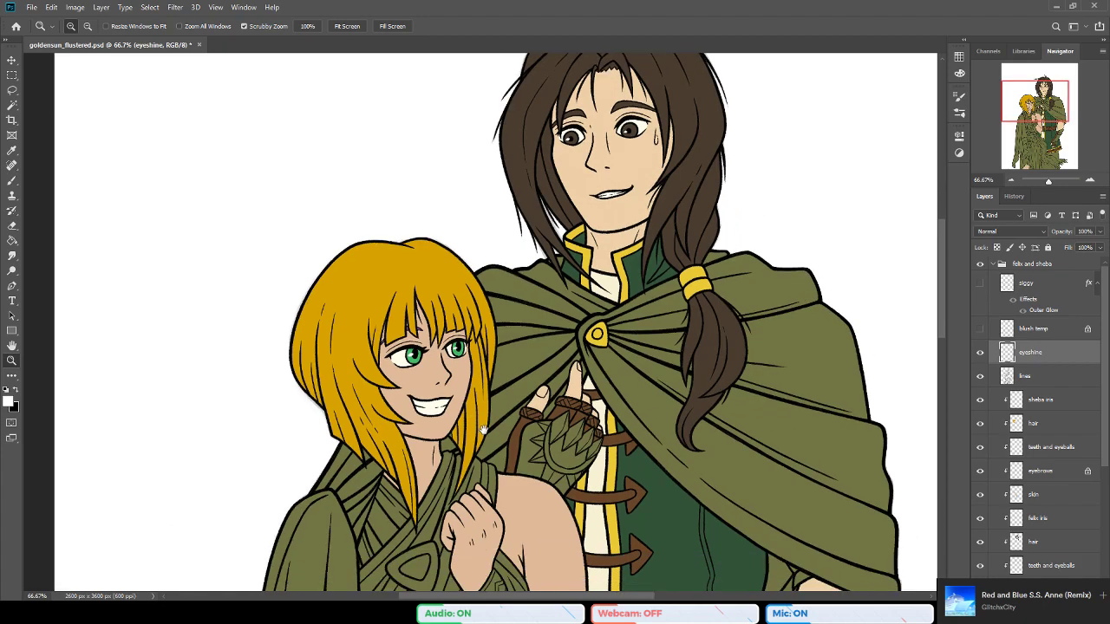
left_click(549, 427, "alt")
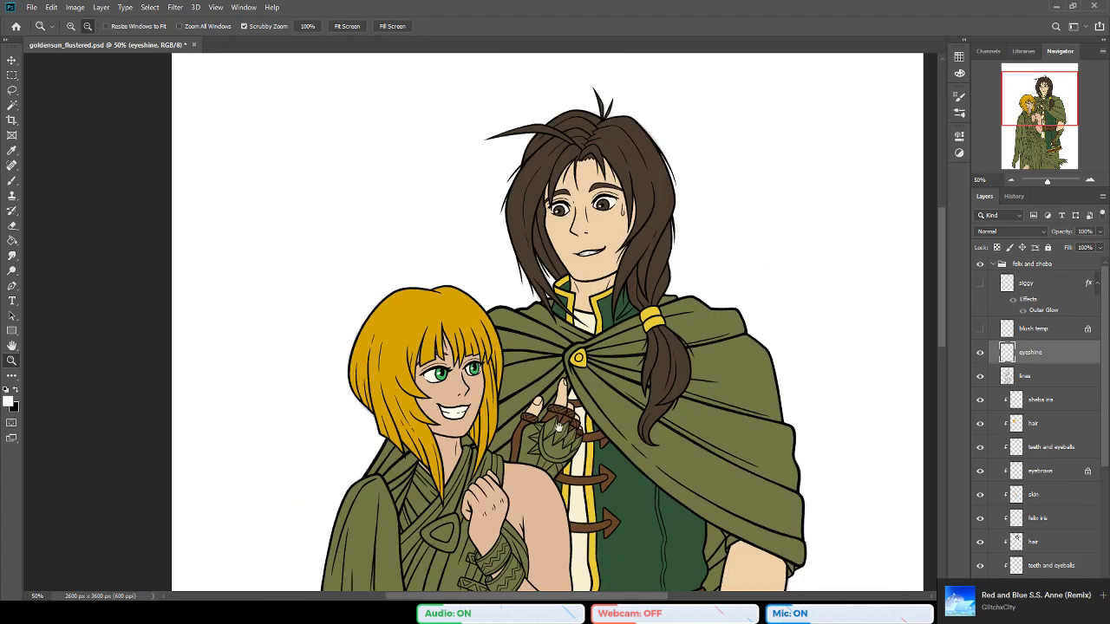
Step: Save the drawing and sample the cream colour of the man's shirt
key("ctrl+s")
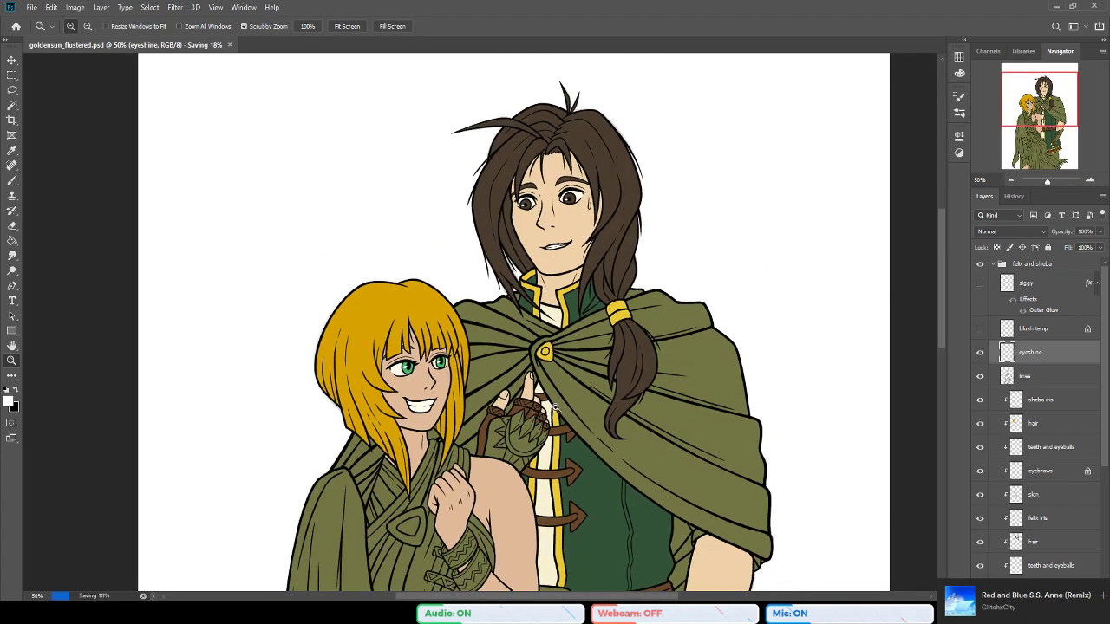
left_click_drag(560, 389, 507, 371)
mouse_move(448, 492)
left_mouse_down()
mouse_move(482, 397)
mouse_move(368, 348)
mouse_move(431, 429)
left_mouse_up()
left_click(497, 373, "alt")
Step: Mix a greyer off-white from the sampled shirt cream and load it as foreground and background colour
left_click(7, 404)
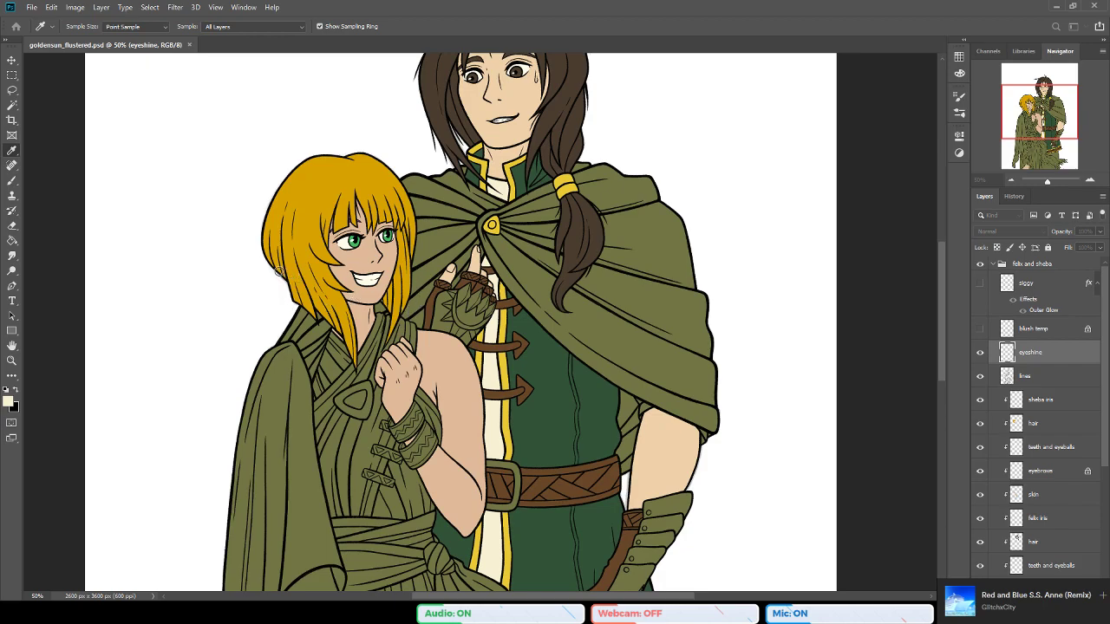
key("b")
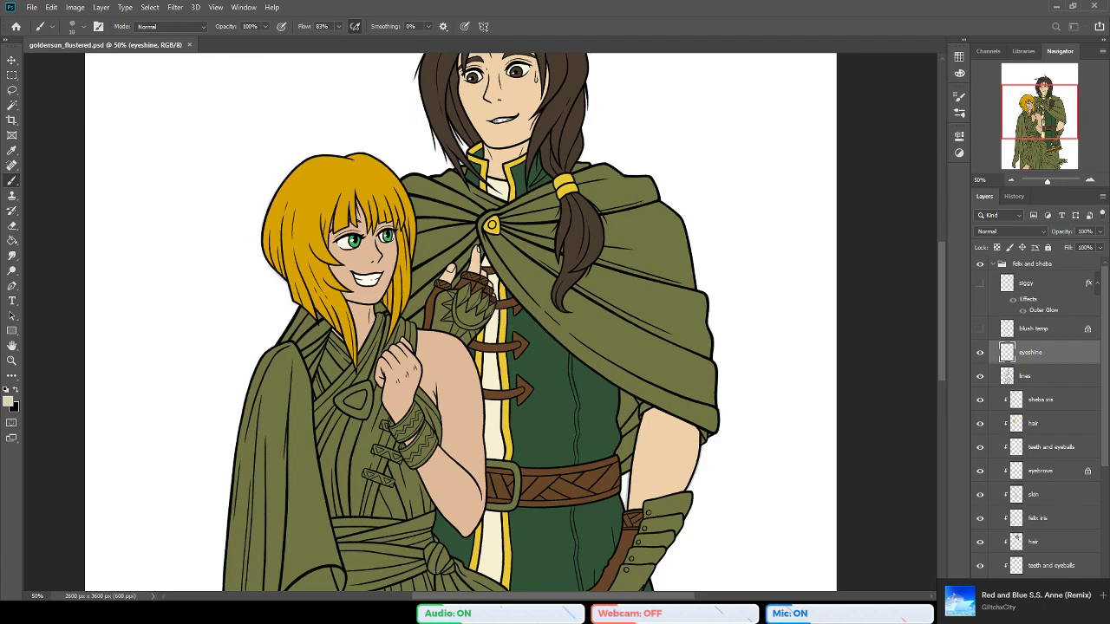
left_click(496, 371, "alt")
key("i")
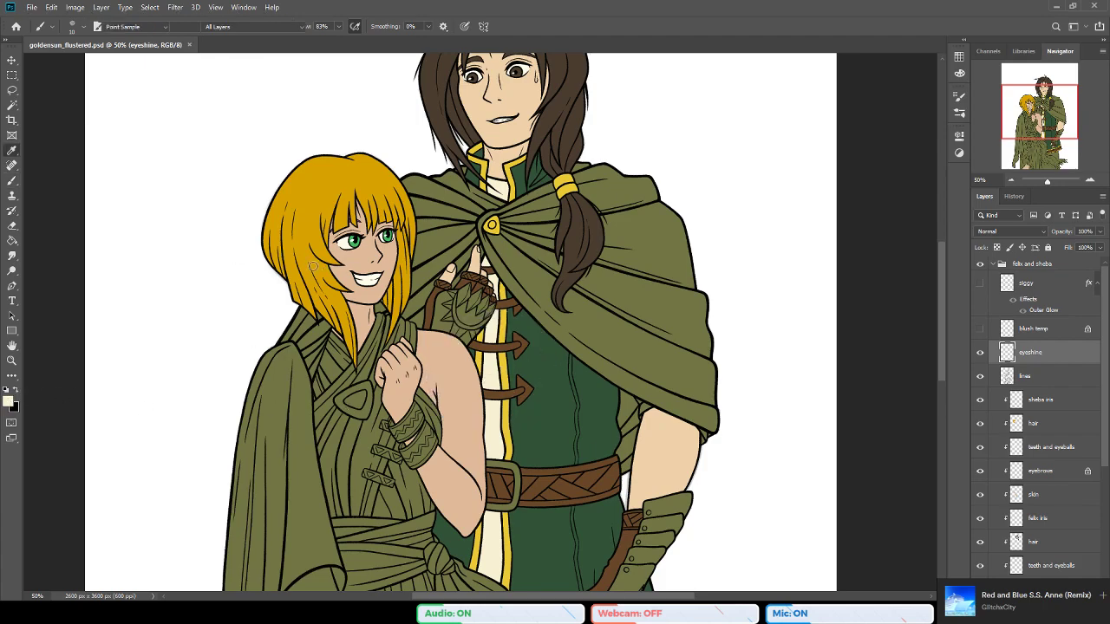
left_click(274, 261)
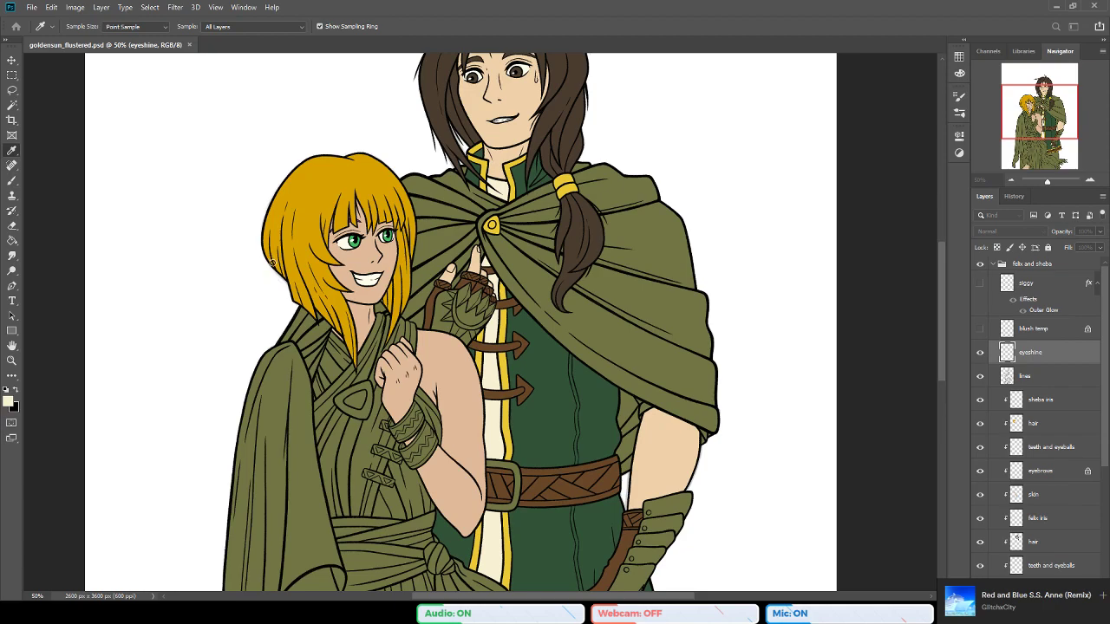
left_click(531, 258)
left_click(10, 402)
left_click(12, 242)
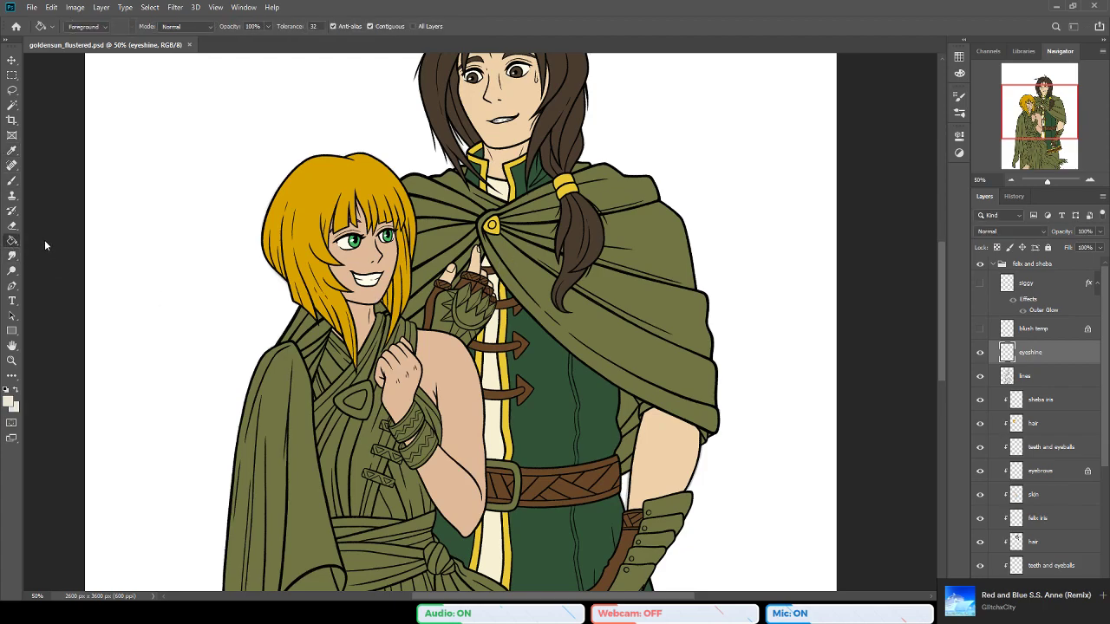
Step: Switch to the Gradient tool and release the transparency lock on the eyebrows layer
key("shift+g")
left_click_drag(1104, 432, 1105, 511)
left_click(1053, 347)
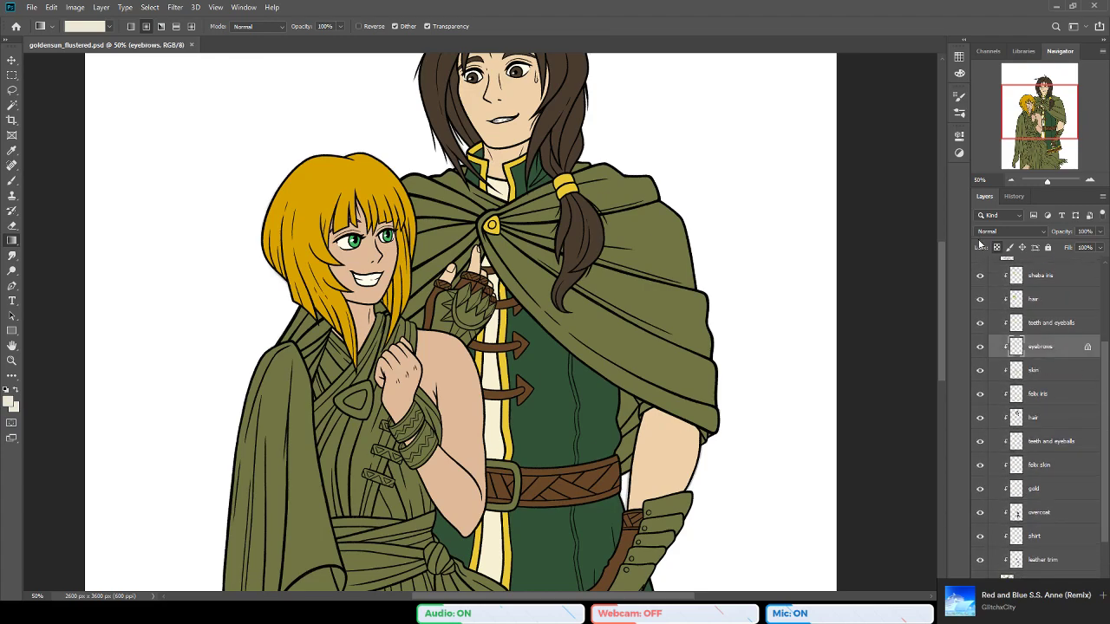
mouse_move(1107, 443)
left_mouse_down()
mouse_move(1105, 469)
mouse_move(1101, 445)
left_mouse_up()
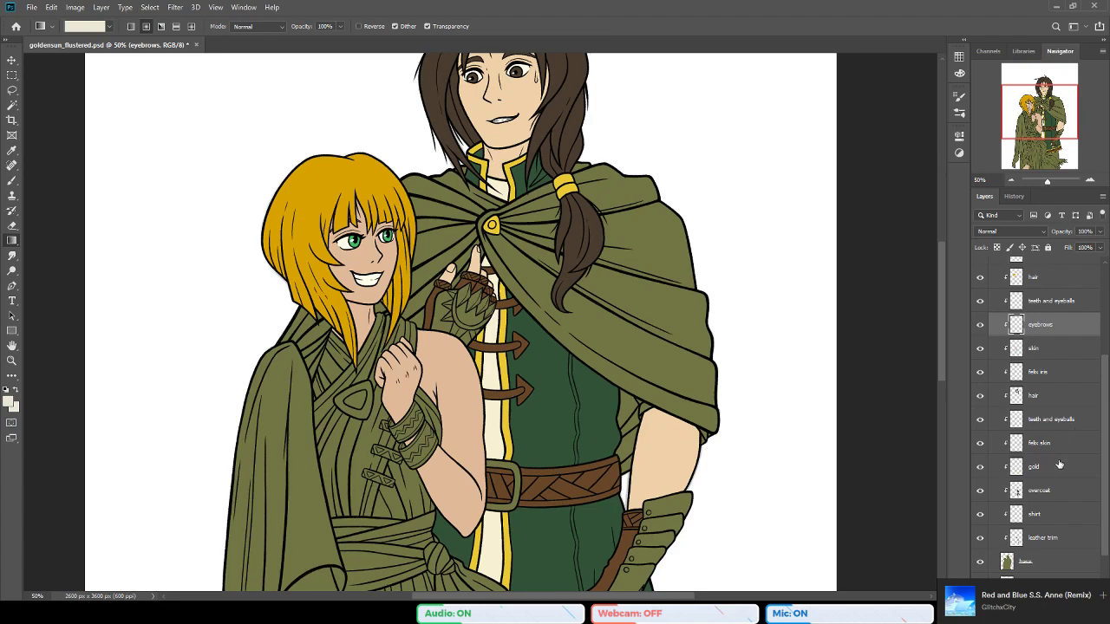
Step: Lock the shirt layer's transparent pixels and recolour the man's shirt off-white with the Gradient tool
left_click(1035, 514)
left_click(996, 247)
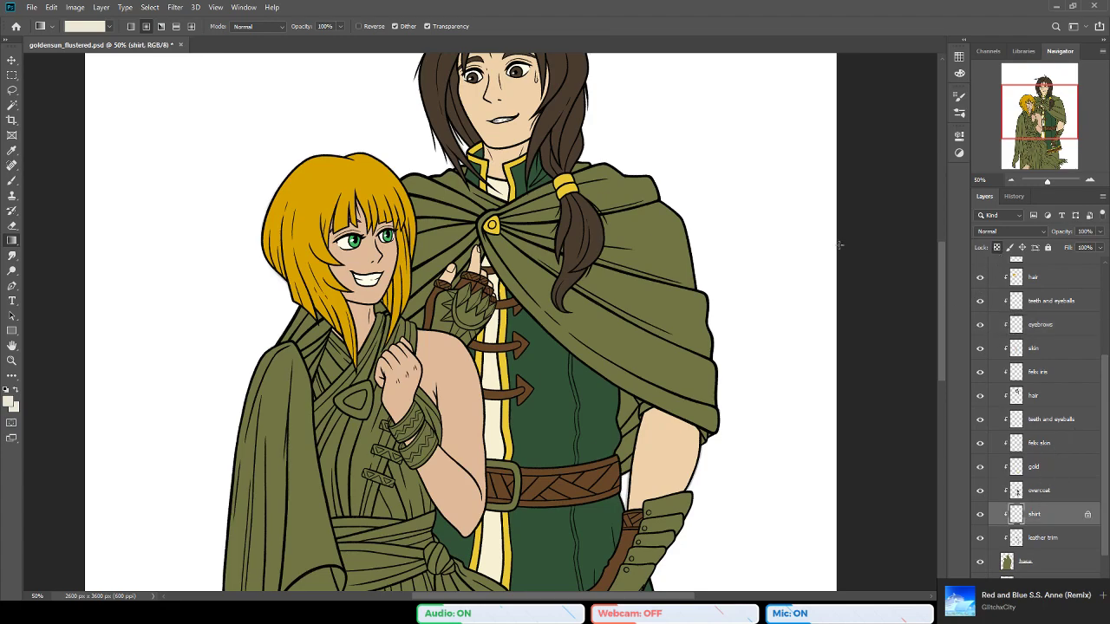
left_click_drag(531, 326, 497, 400)
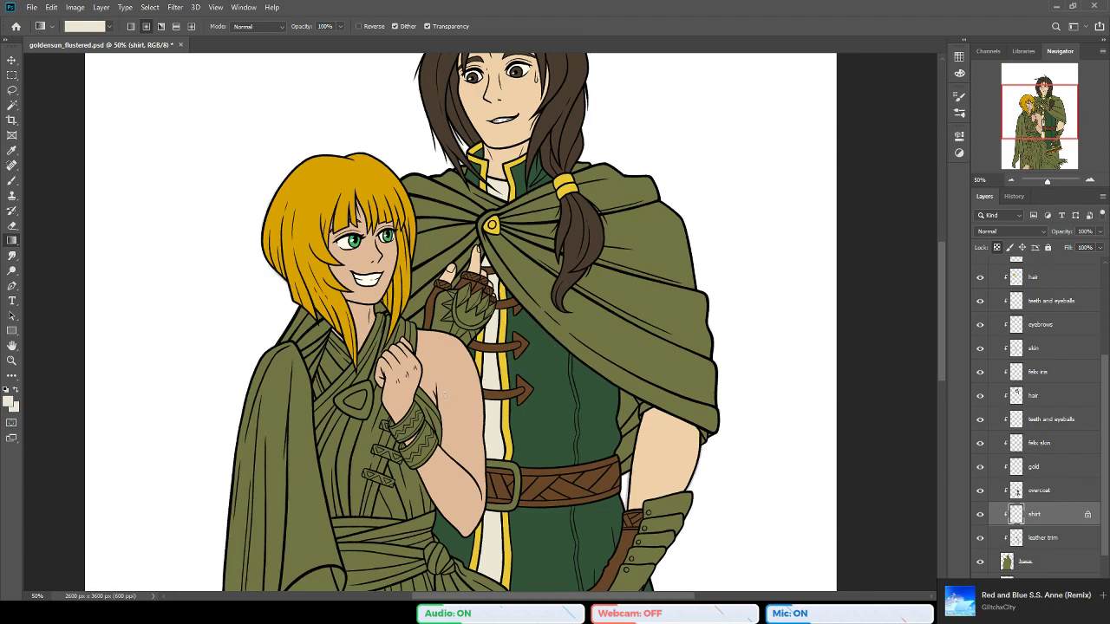
Step: Try a slightly greener cream on the man's shirt
left_click(604, 325, "alt")
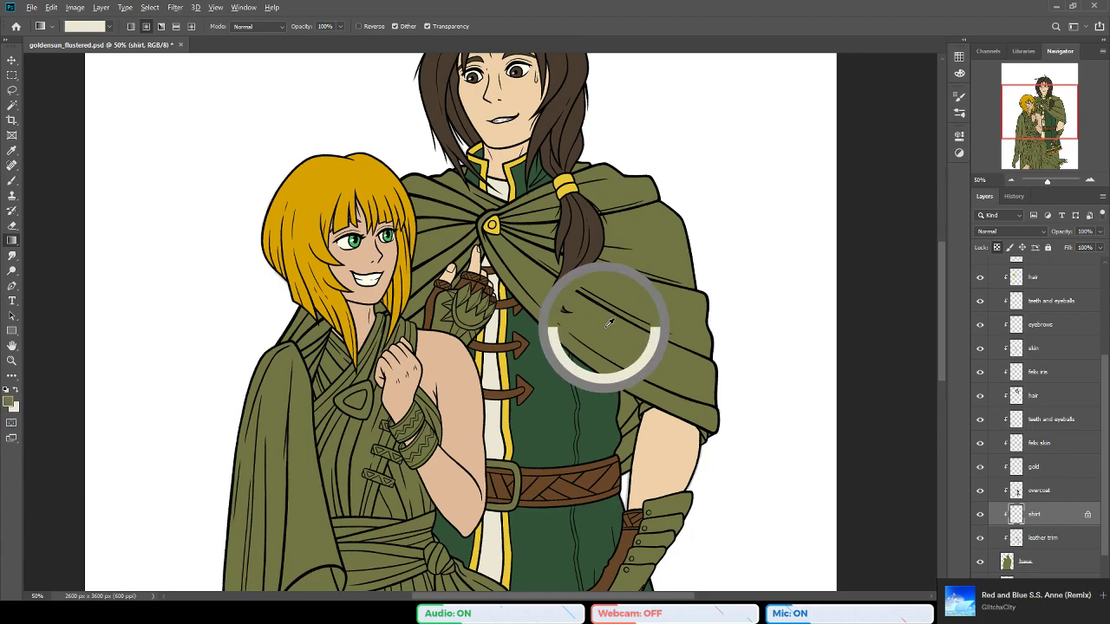
key("i")
key("alt+BackSpace")
left_click(494, 260)
left_click(9, 403)
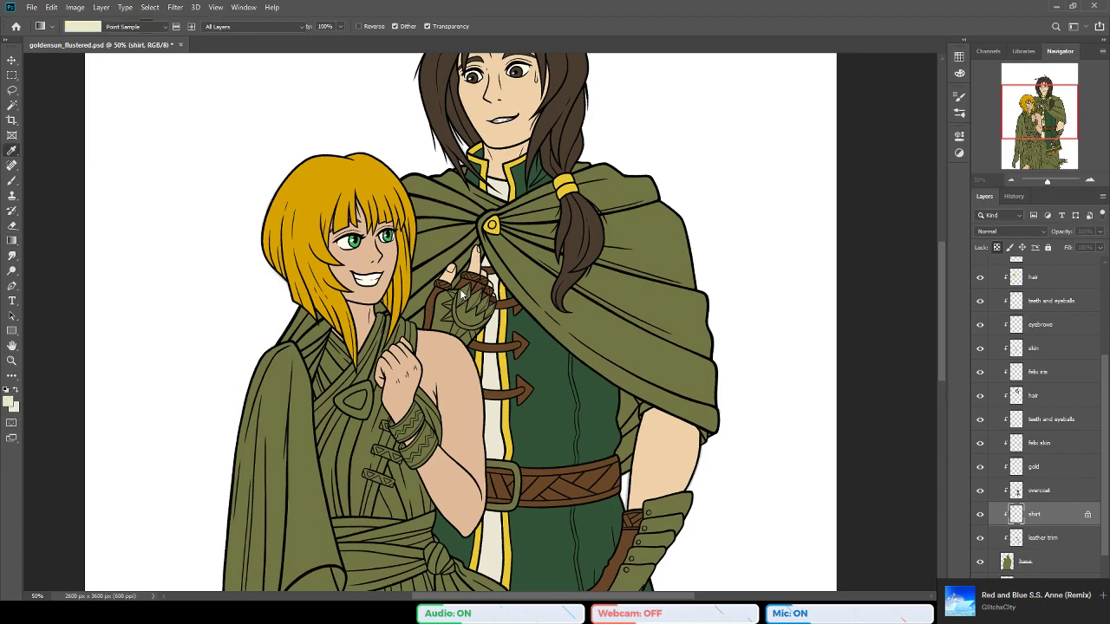
key("g")
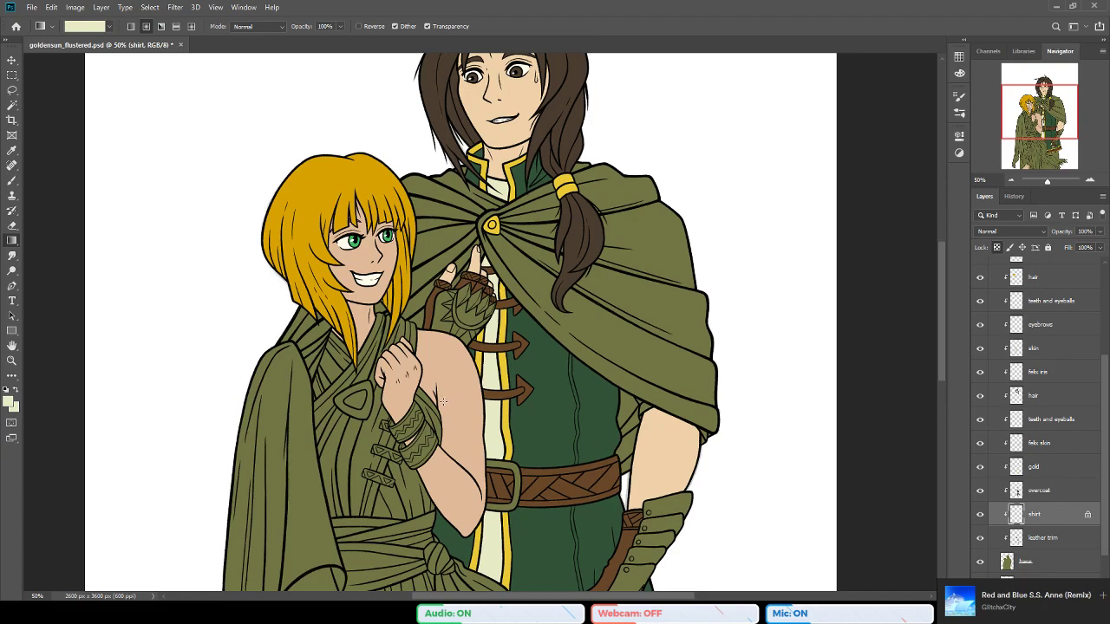
left_click_drag(481, 348, 466, 374)
left_click_drag(406, 442, 424, 355)
Step: Restore off-white as the foreground colour and save the drawing
key("b")
left_click(498, 357)
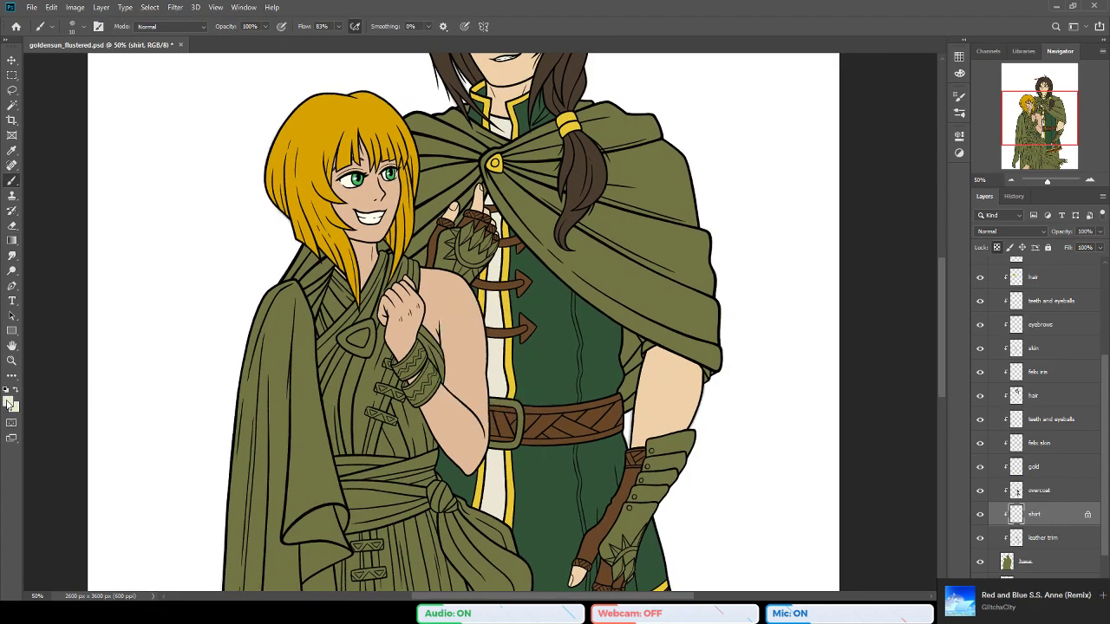
scroll(426, 367, "up", 1)
scroll(425, 369, "right", 1)
scroll(1072, 521, "down", 1)
left_click(981, 552)
left_click_drag(483, 278, 465, 291)
key("ctrl+s")
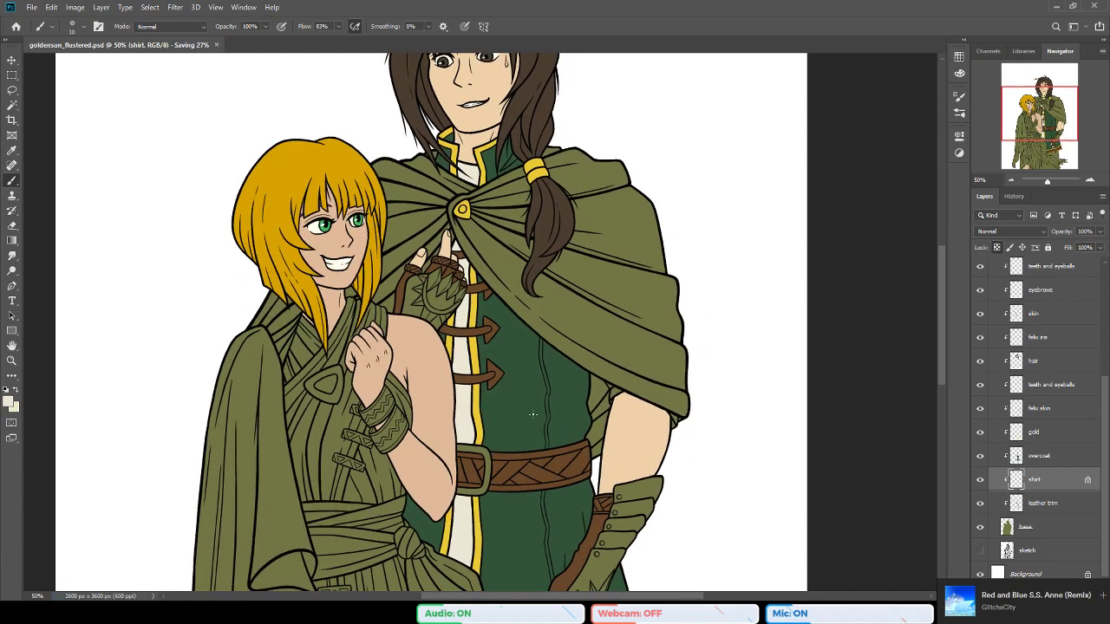
Step: Sample the man's dark green overcoat, adjust the green slightly, and load it as both gradient colours
left_click_drag(439, 399, 464, 392)
scroll(468, 406, "up", 2)
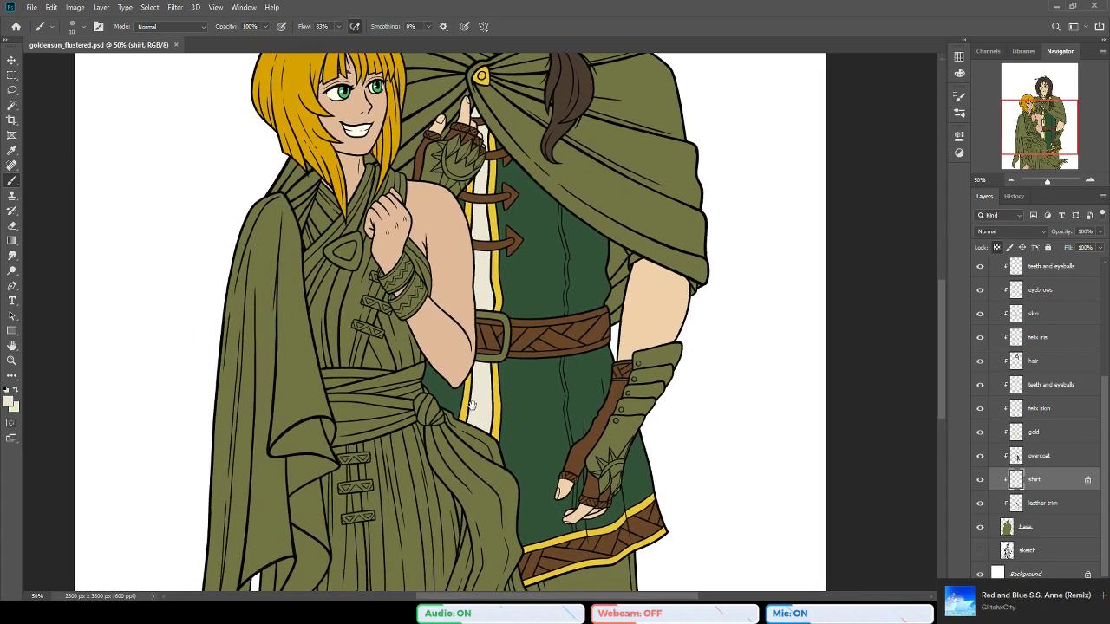
scroll(504, 388, "up", 4)
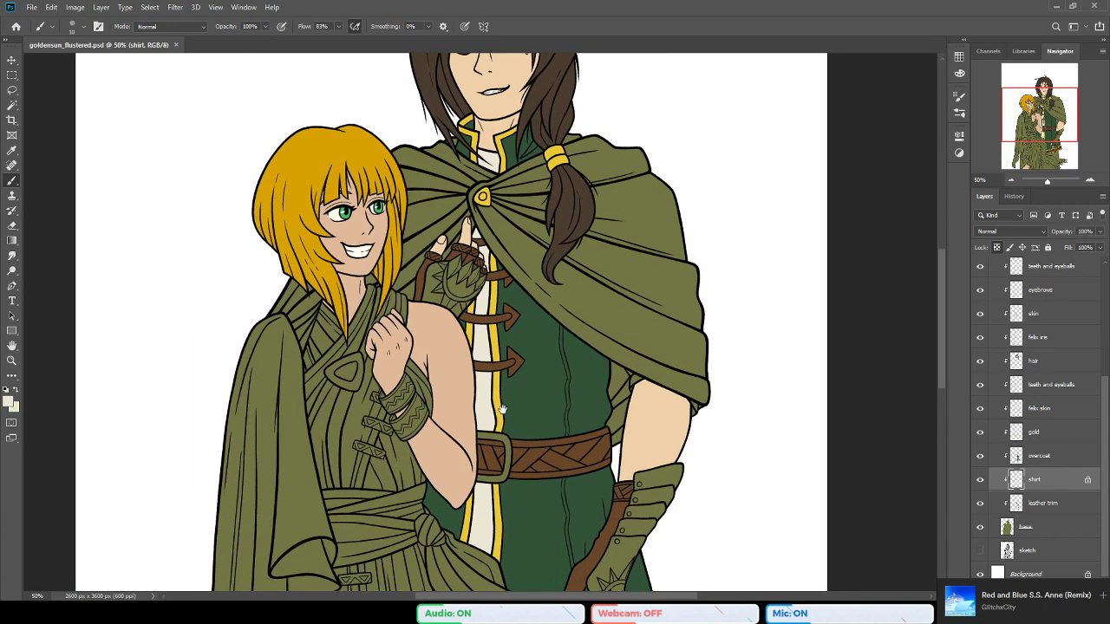
left_click_drag(509, 468, 501, 465)
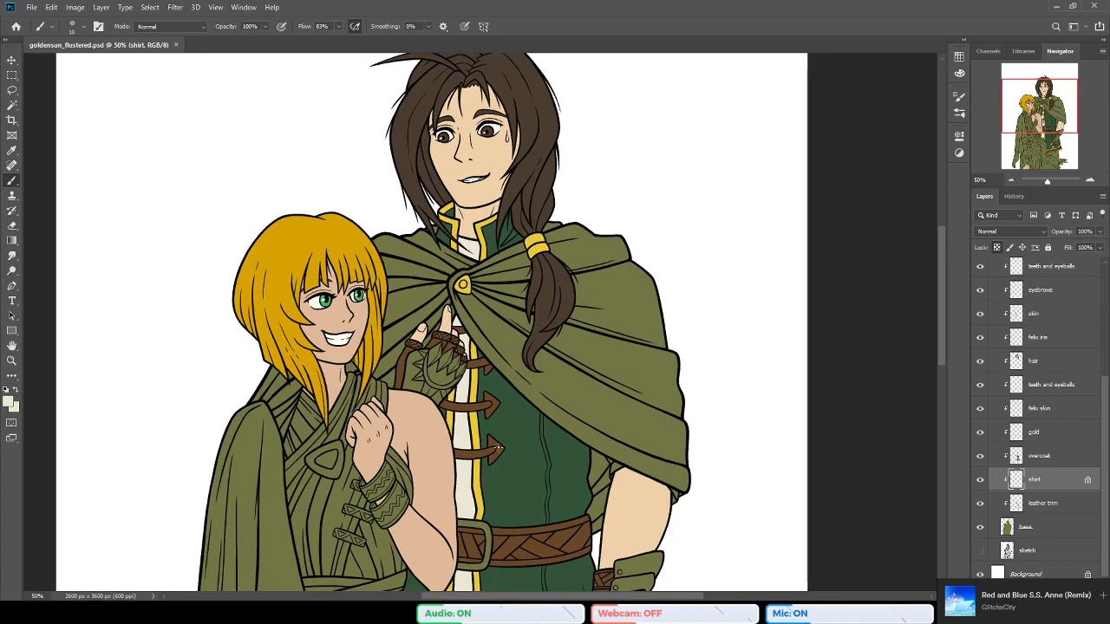
left_click(628, 298, "alt")
left_click_drag(399, 450, 394, 374)
left_click(535, 389, "alt")
key("alt")
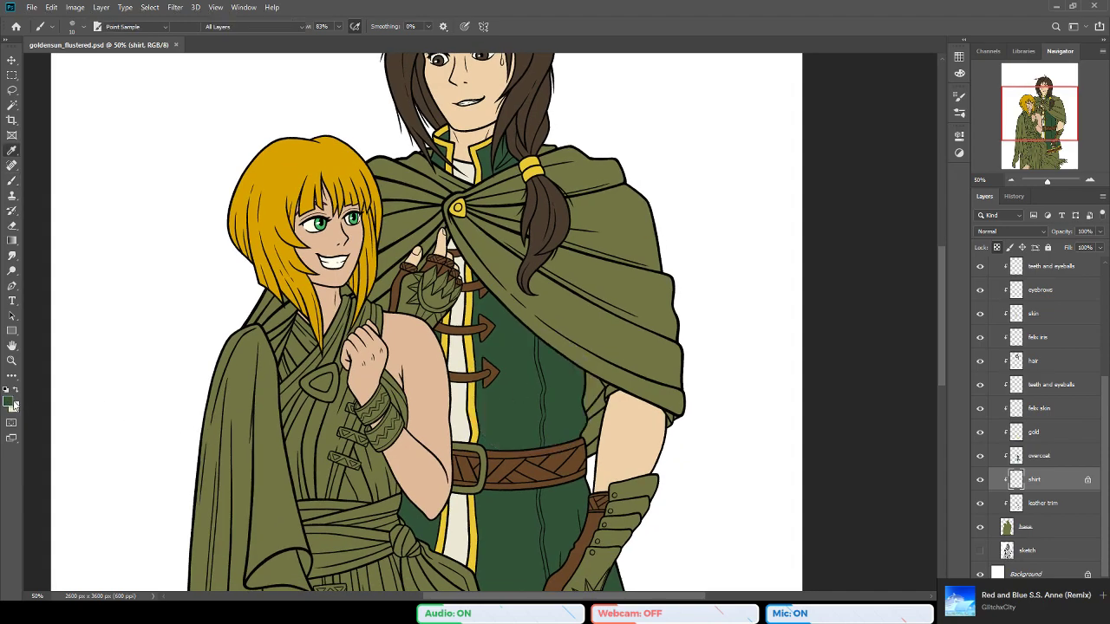
key("i")
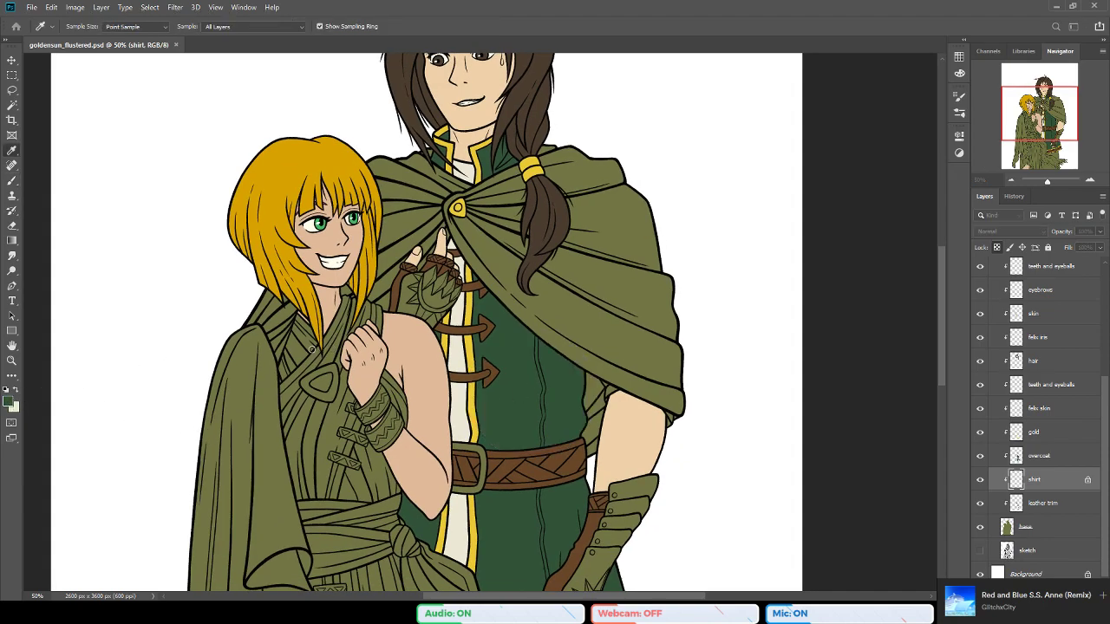
key("b")
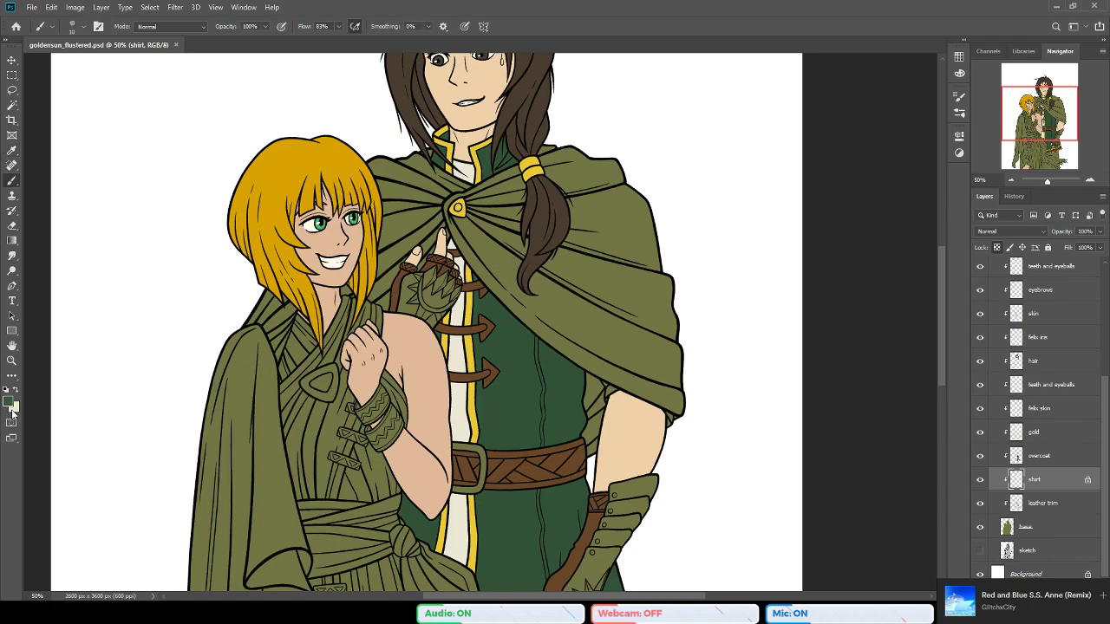
key("g")
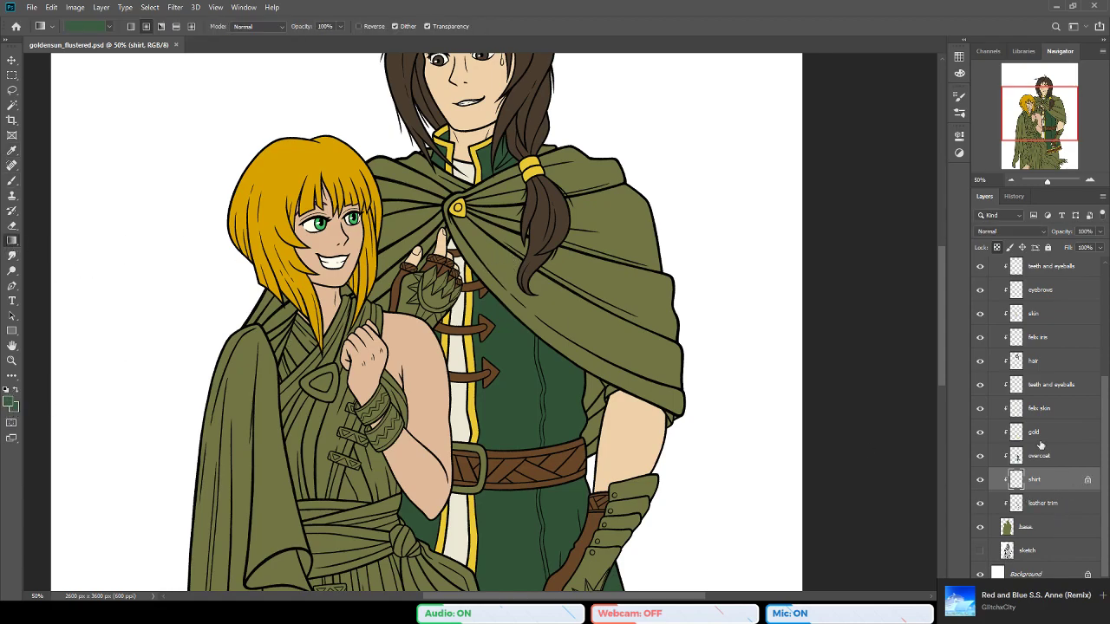
Step: Lock the overcoat layer's transparent pixels and recolour the man's overcoat with the adjusted green gradient
key("alt+bracketleft")
key("alt+bracketleft")
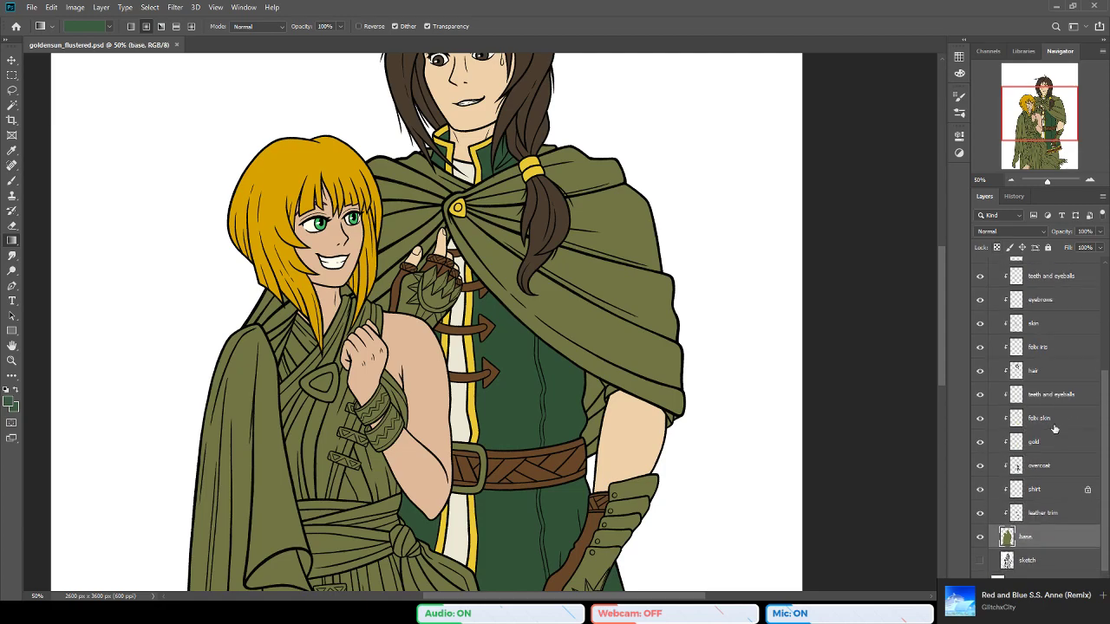
left_click(1049, 471)
left_click(997, 248)
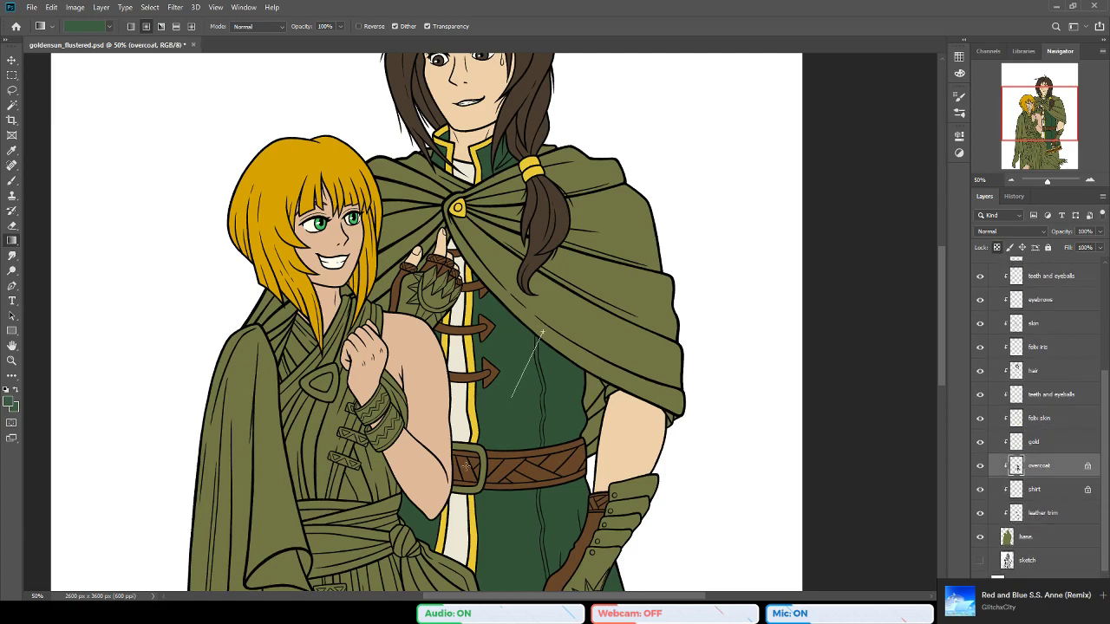
left_click_drag(434, 435, 418, 340)
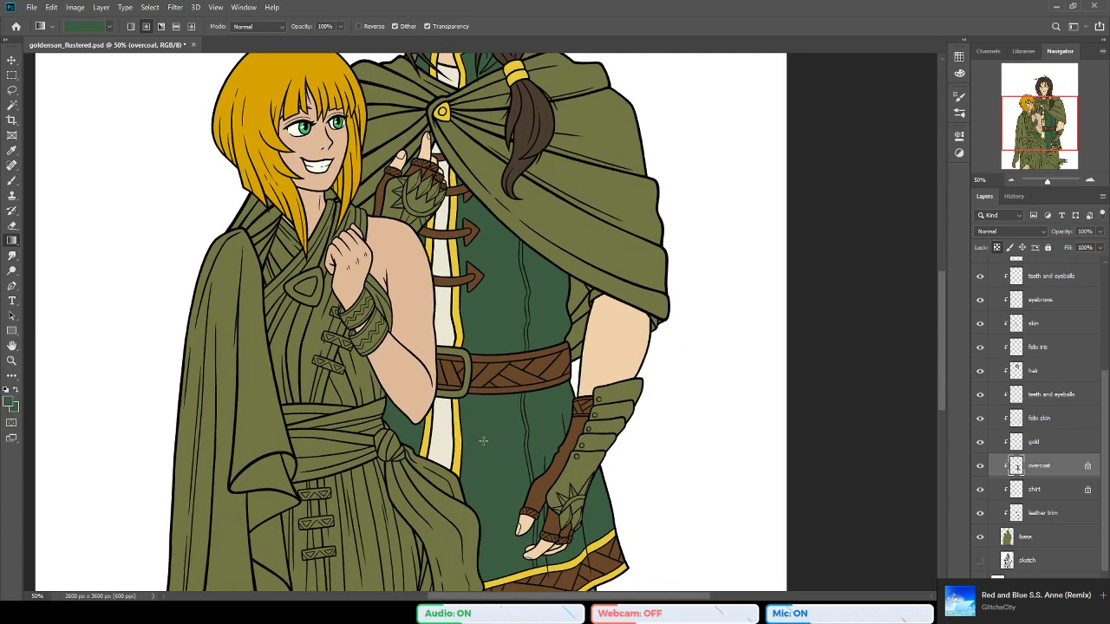
left_click_drag(475, 438, 465, 460)
Step: Sample the olive of the man's cape and mix a deeper green as both foreground and background colour
left_click(596, 273, "alt")
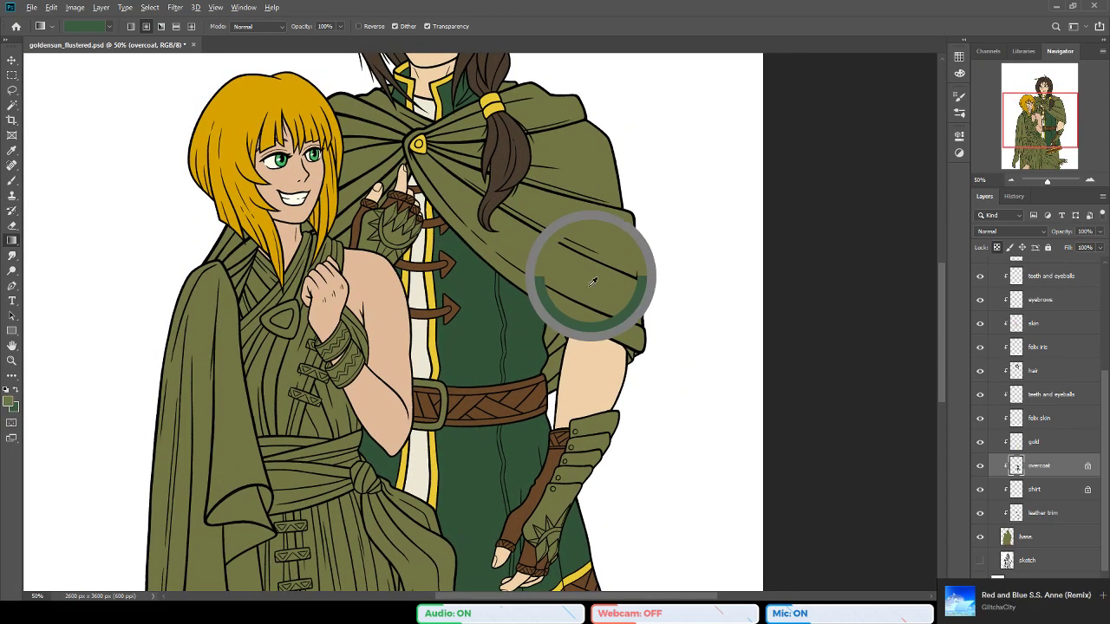
key("i")
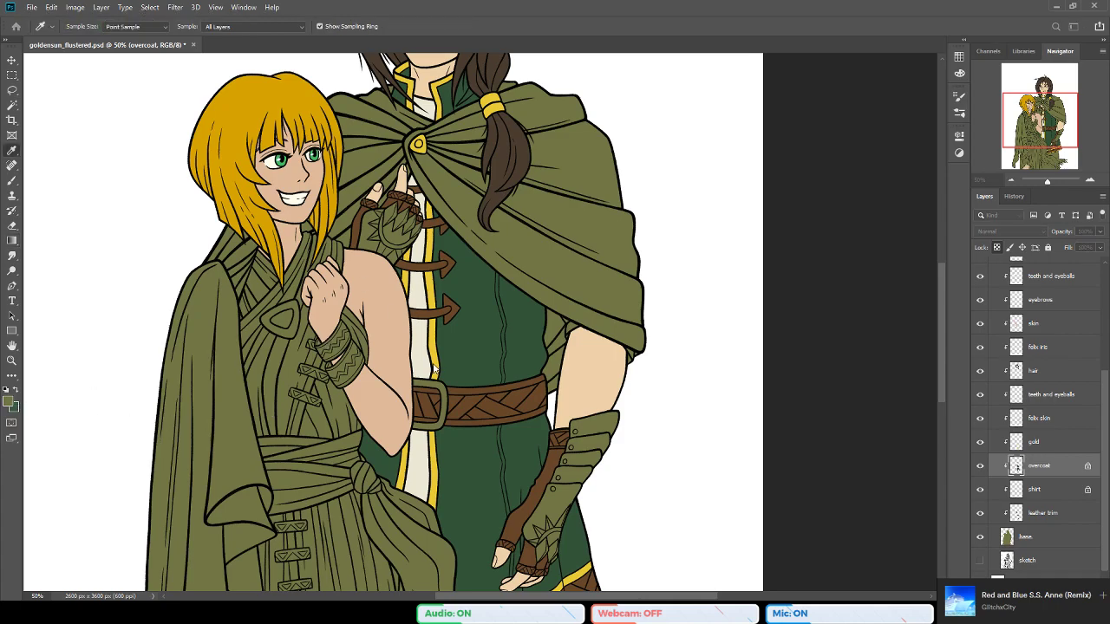
key("g")
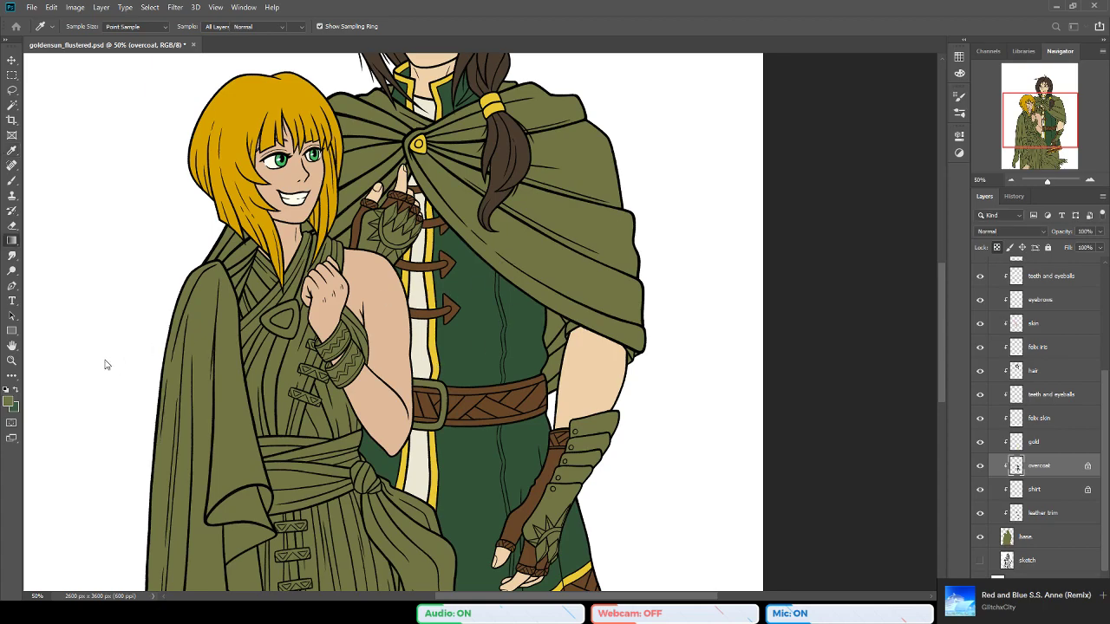
key("i")
left_click(495, 264)
key("g")
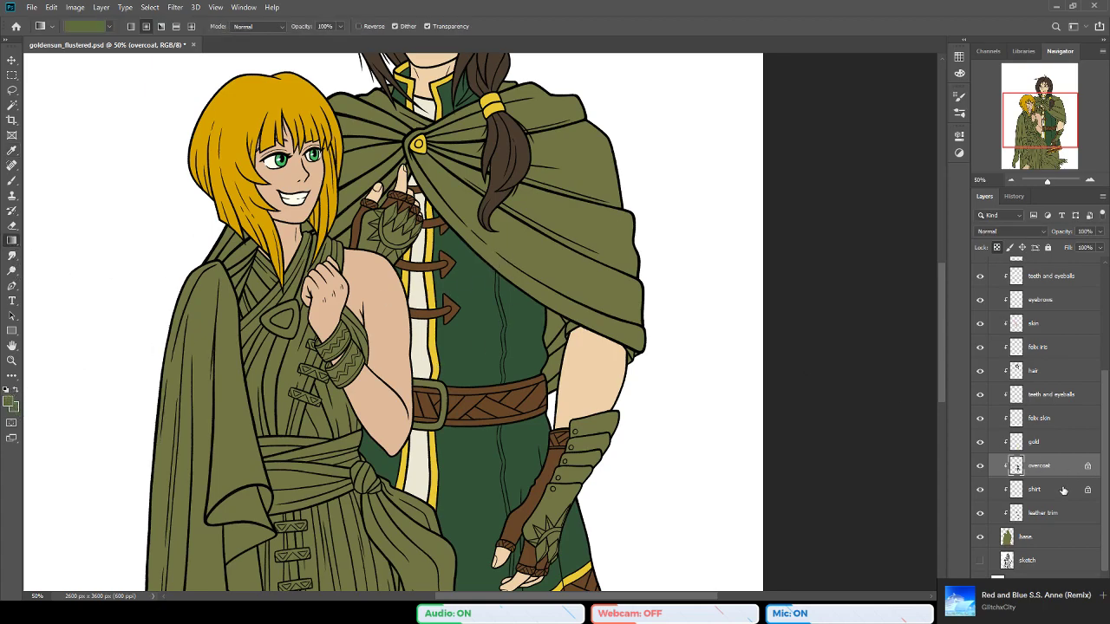
Step: Lock the base layer's transparent pixels, fill the olive clothing with the deeper green, and save the drawing
left_click(1034, 489)
left_click(1028, 536)
left_click(997, 248)
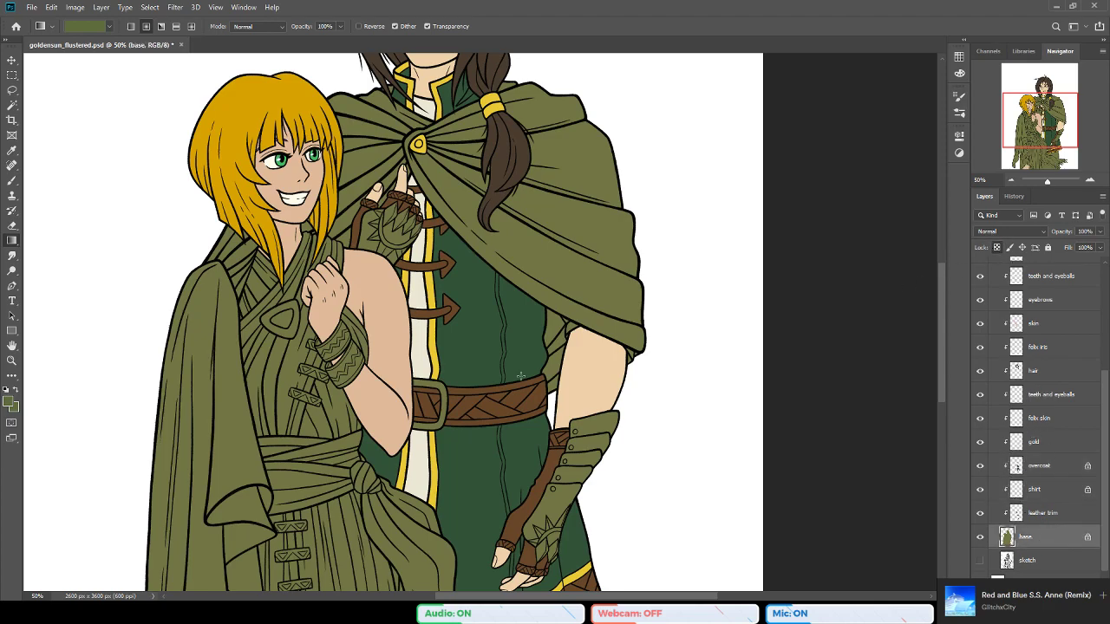
key("alt+BackSpace")
left_click_drag(445, 319, 451, 407)
key("ctrl+s")
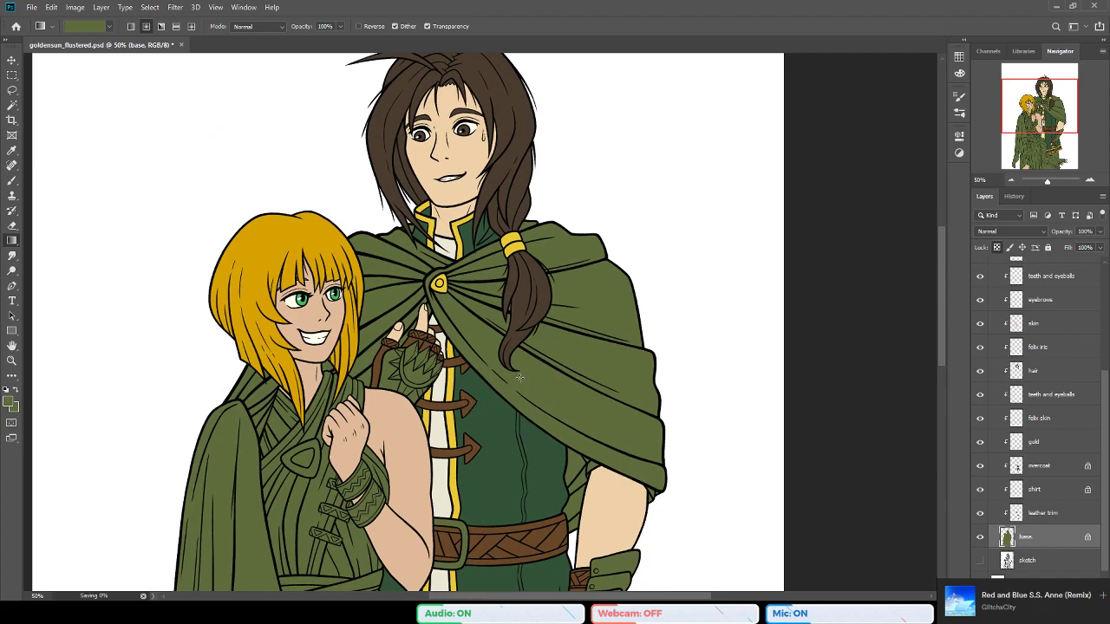
Step: Examine the recoloured clothing and the man's raised glove up close, and reset the colours to default black and white
left_click_drag(373, 417, 389, 192)
left_click_drag(476, 390, 425, 426)
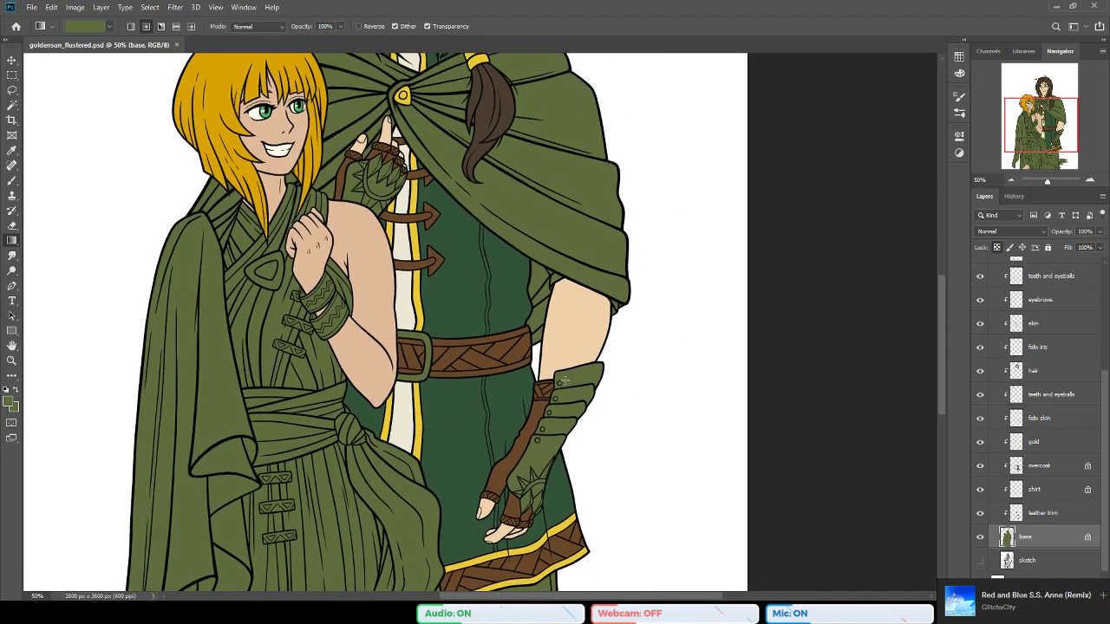
scroll(502, 314, "up", 3)
scroll(295, 356, "left", 1)
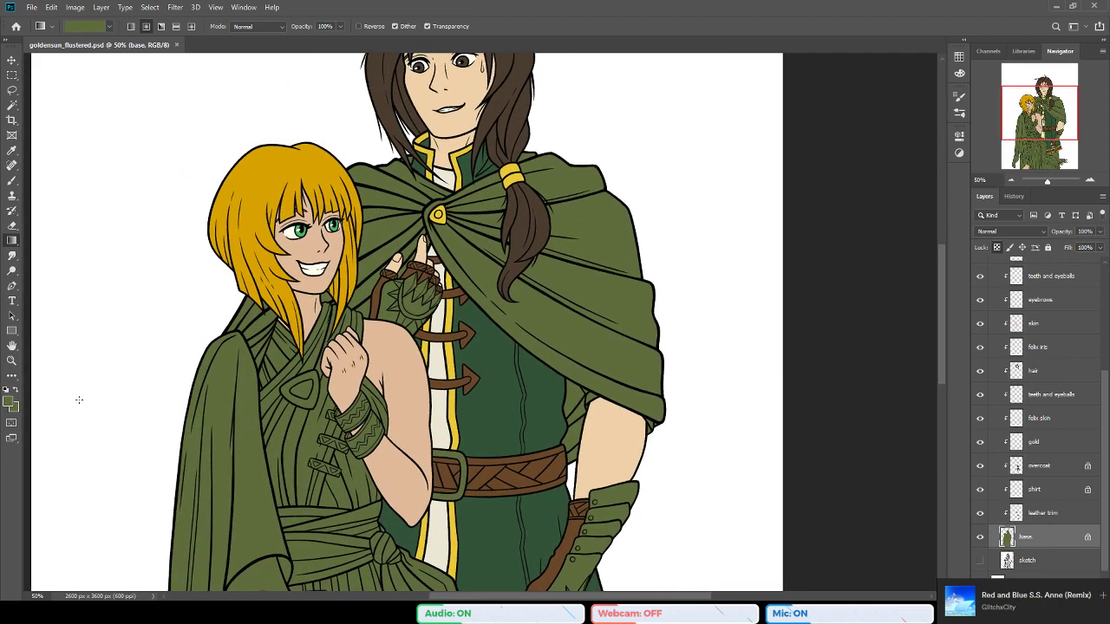
left_click(12, 364)
left_click(408, 303)
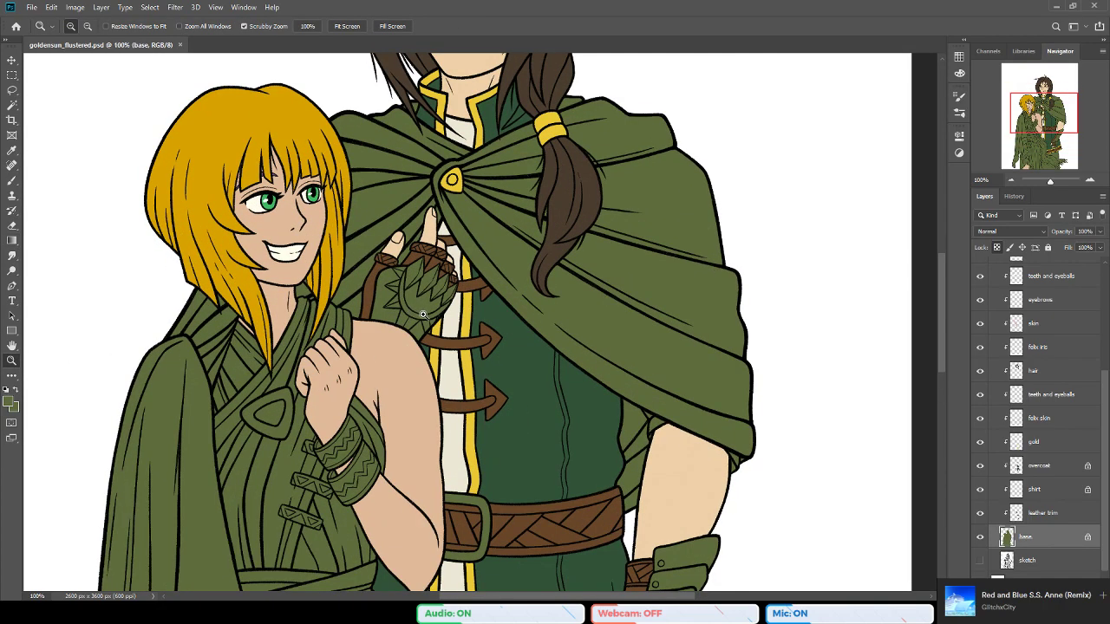
left_click(407, 304)
left_click(408, 303)
left_click_drag(360, 297, 422, 319)
key("d")
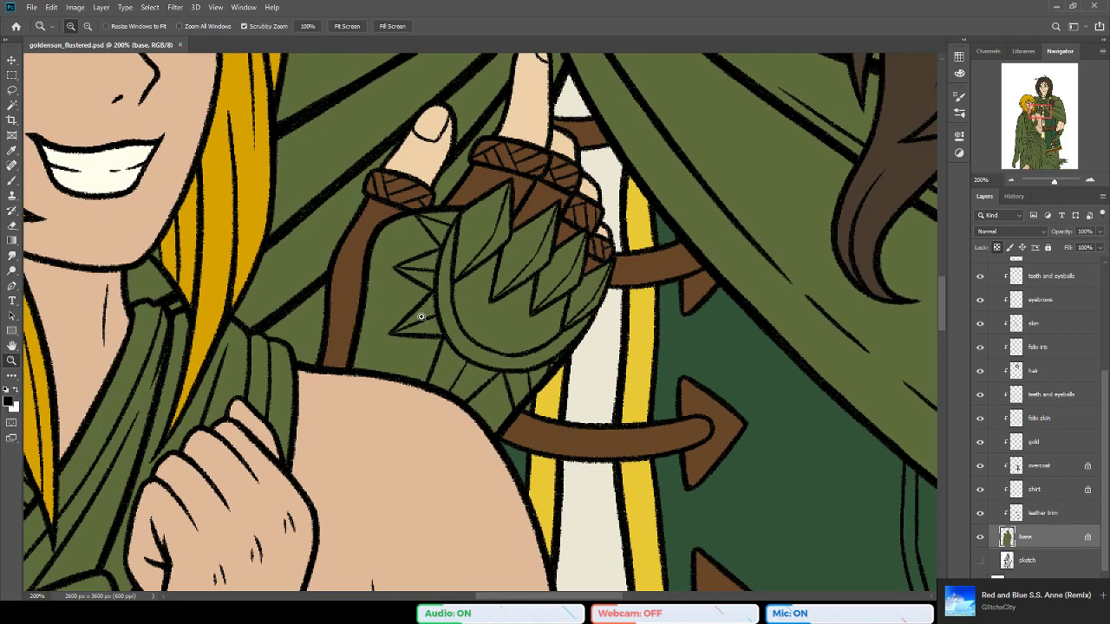
Step: Inspect the man's gloved hand up close, reset the colours to default, and look over both characters' clothing
left_click_drag(509, 372, 472, 390)
key("b")
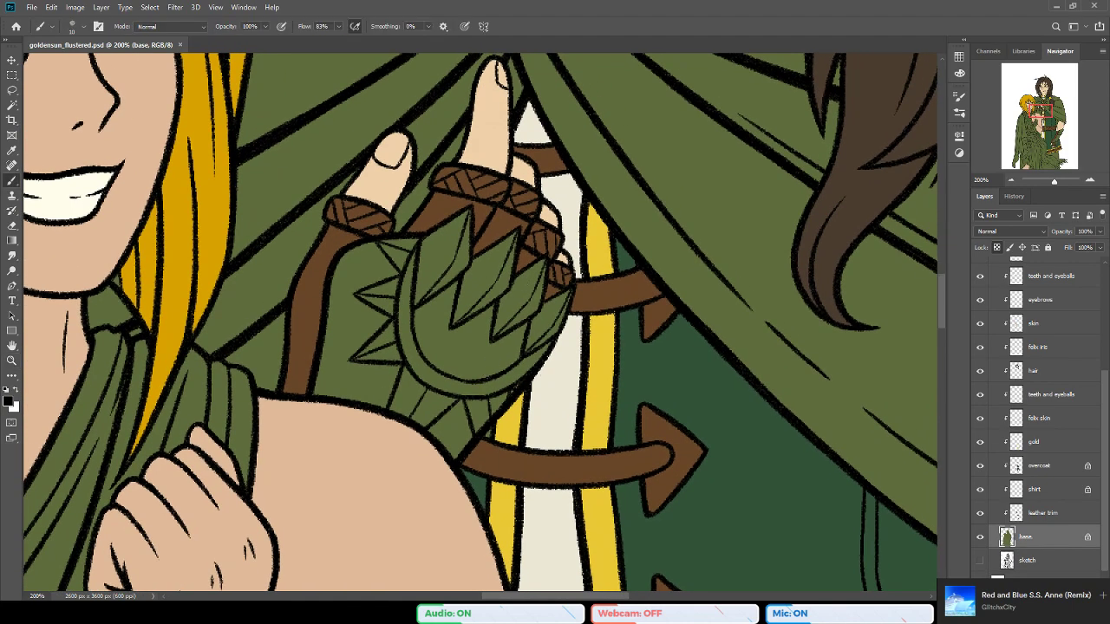
left_click(425, 395, "alt")
key("d")
left_click(12, 360)
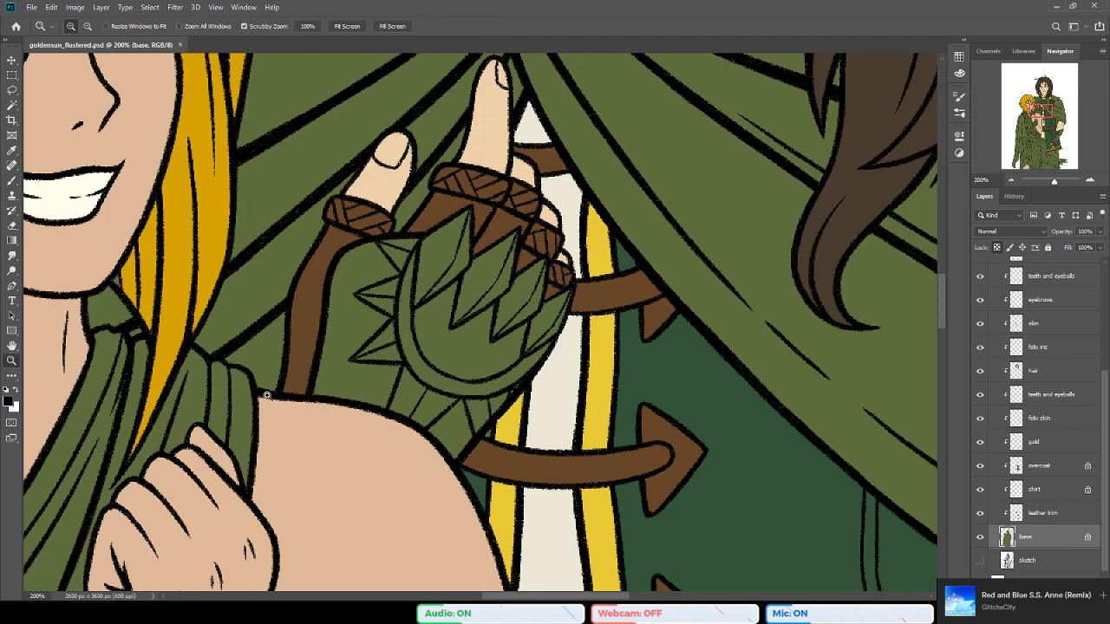
left_click(532, 436, "alt")
left_click(535, 440, "alt")
left_click(570, 457, "alt")
left_click_drag(620, 506, 631, 337)
Step: Add four new clipped layers directly above the felix iris layer and name the topmost one "dress"
left_click_drag(1105, 393, 1104, 322)
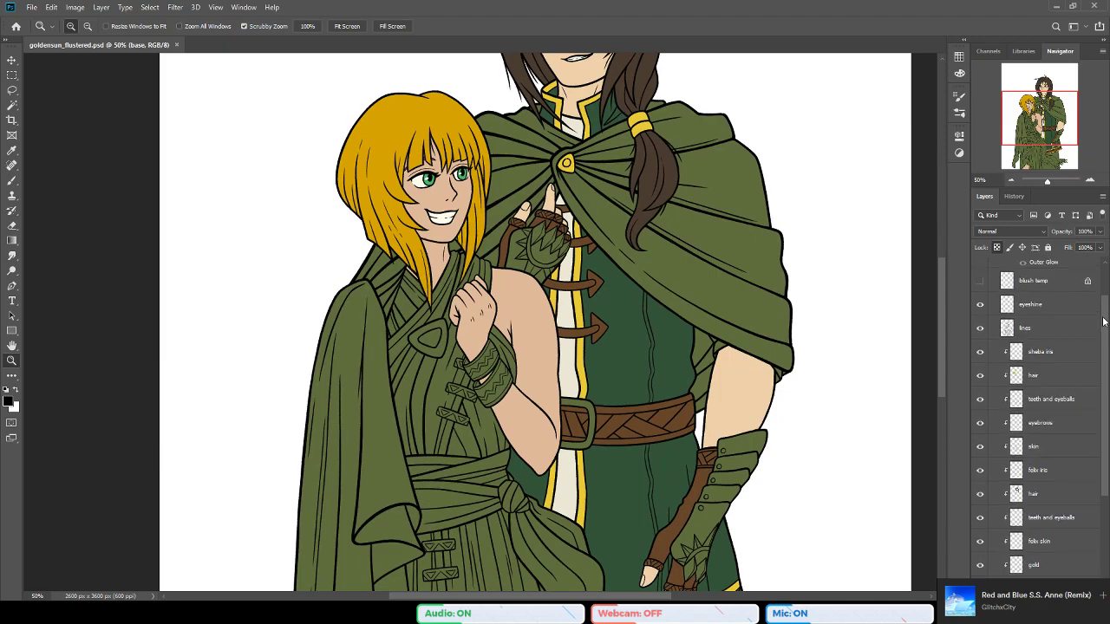
left_click(1083, 437)
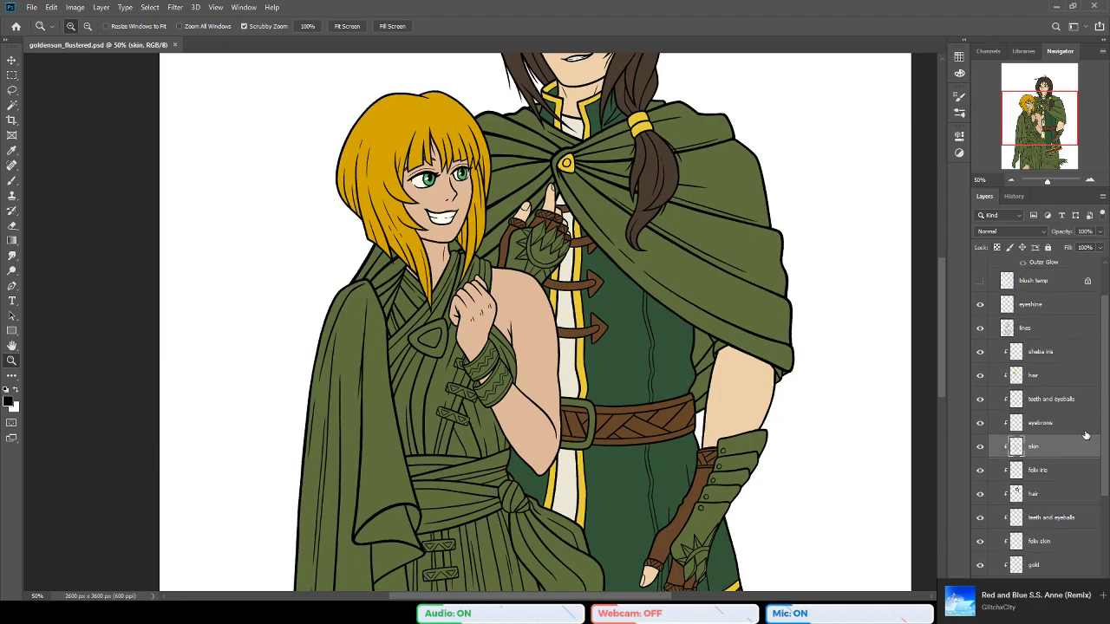
left_click(1065, 474)
left_click(1069, 588)
left_click(1069, 588)
left_click(1068, 588)
left_click(1068, 588)
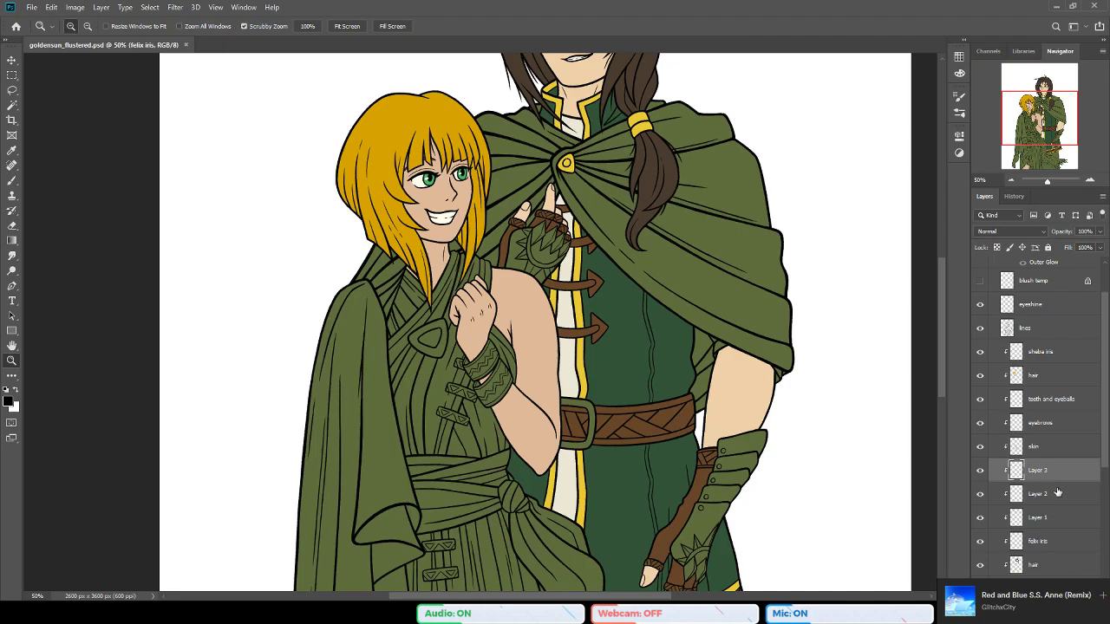
double_click(1044, 473)
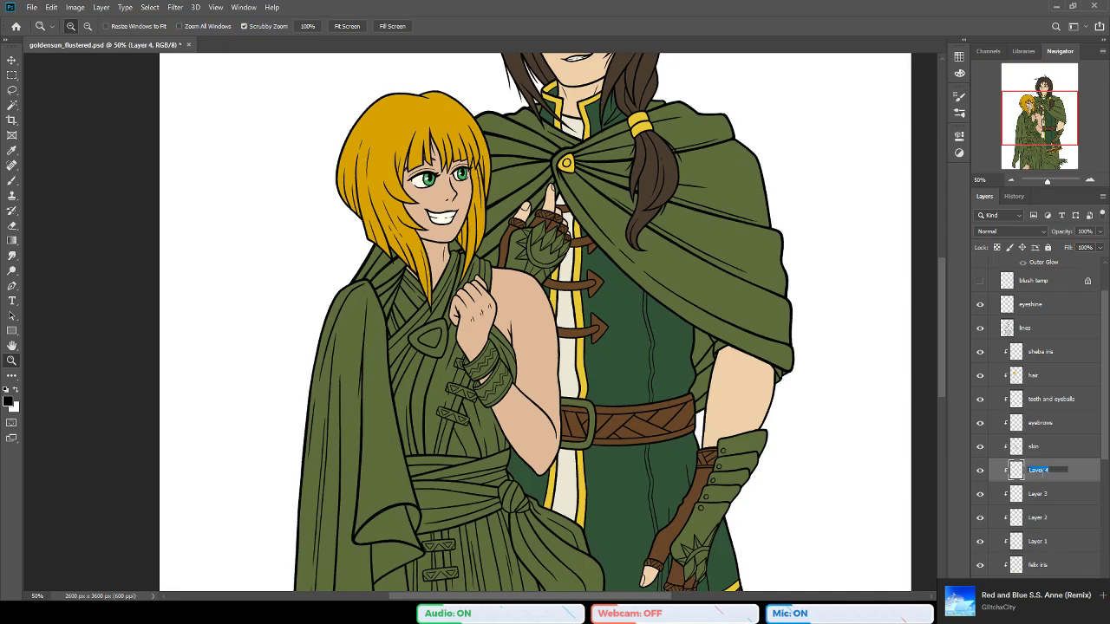
type("dress")
key("Return")
Step: Using the lines layer, select the pleated chest panel of the woman's dress beneath her hair with the Magic Wand
left_click(12, 104)
scroll(476, 330, "down", 2)
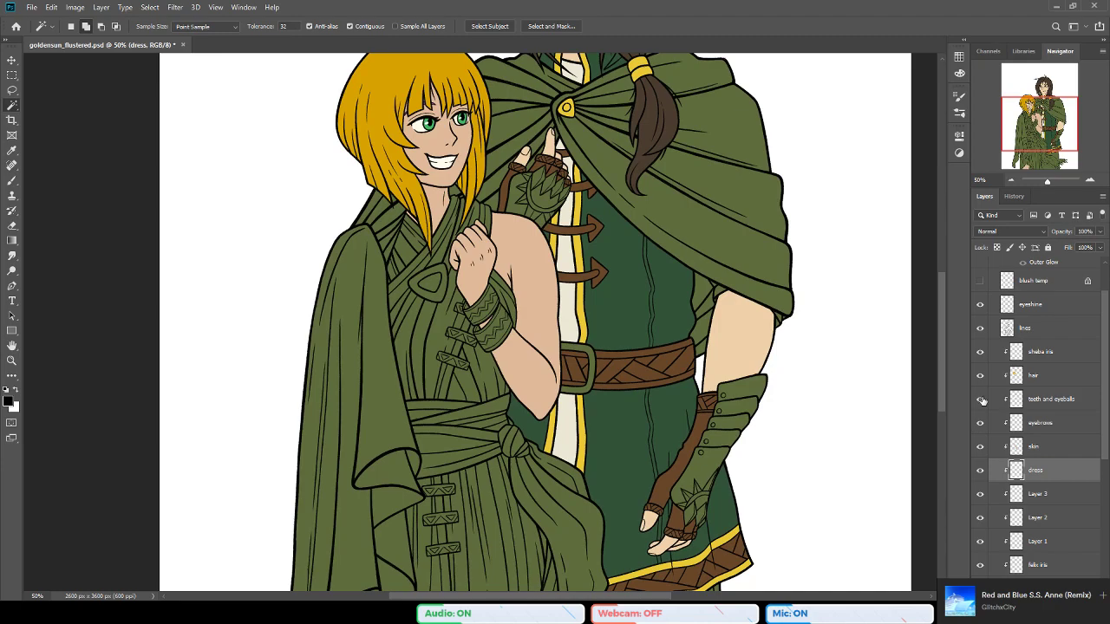
left_click(1034, 330)
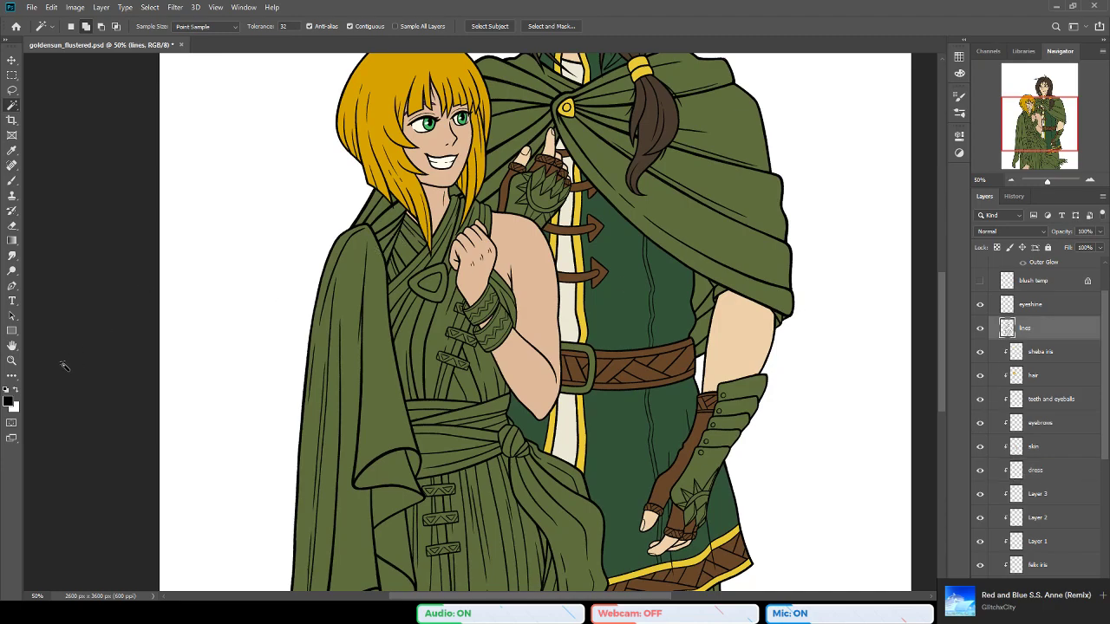
left_click(15, 362)
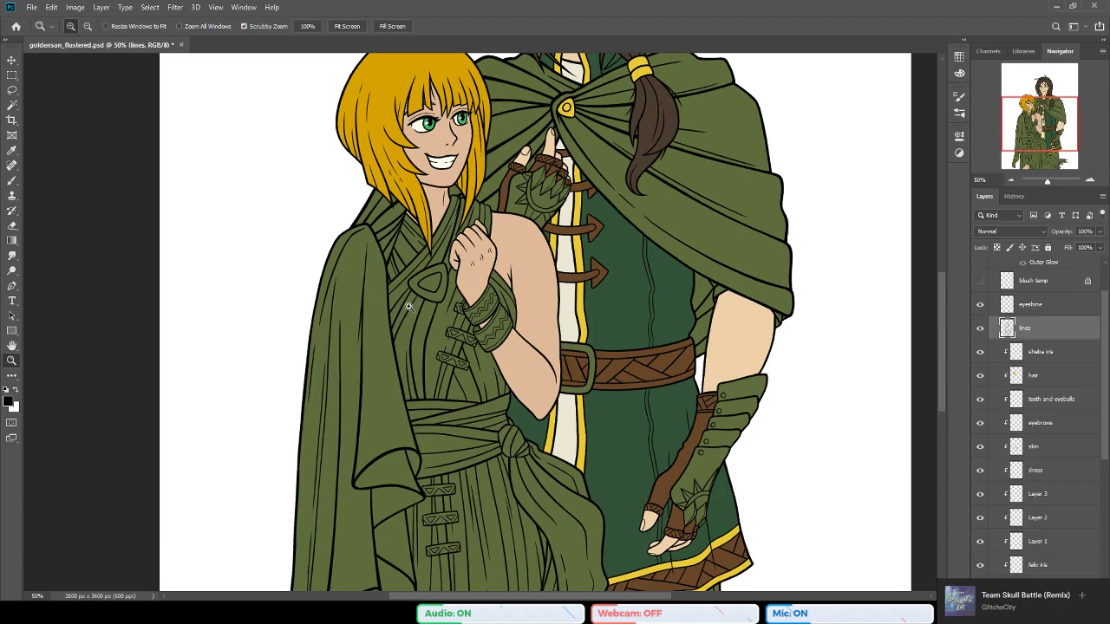
left_click(434, 273)
left_click(409, 231)
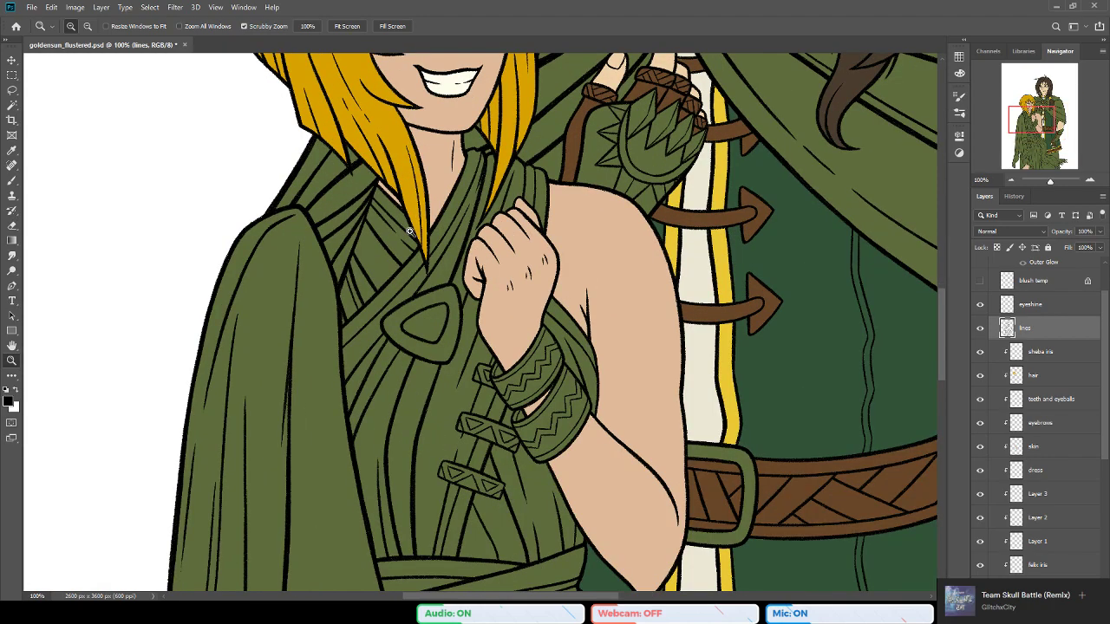
left_click(418, 228)
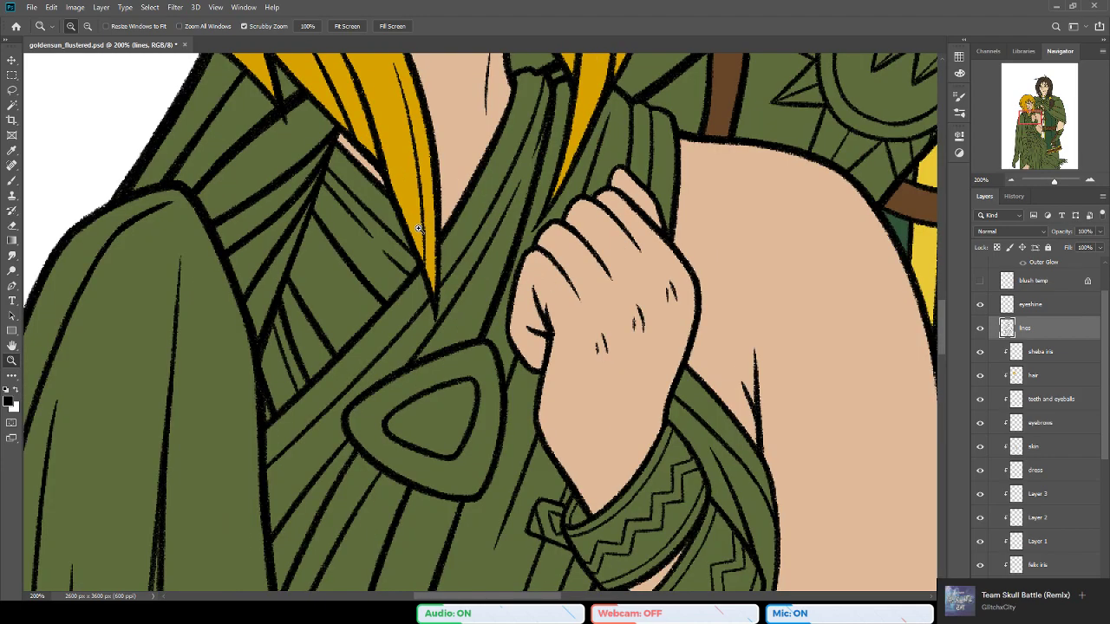
left_click(12, 105)
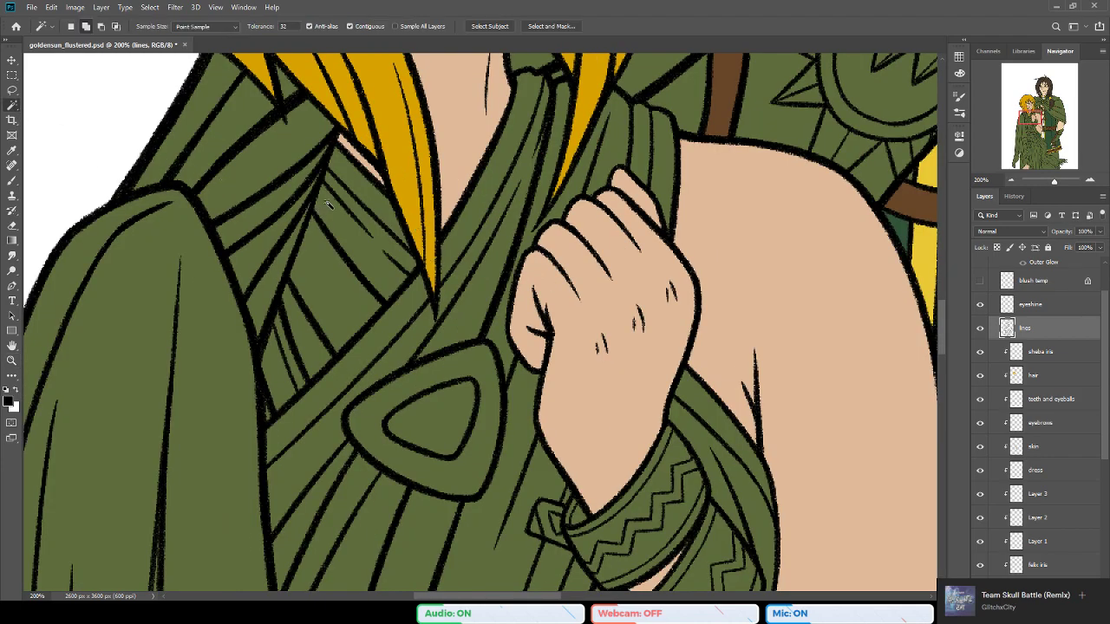
left_click(371, 262)
left_click(372, 262)
left_click(341, 306)
left_click(318, 338)
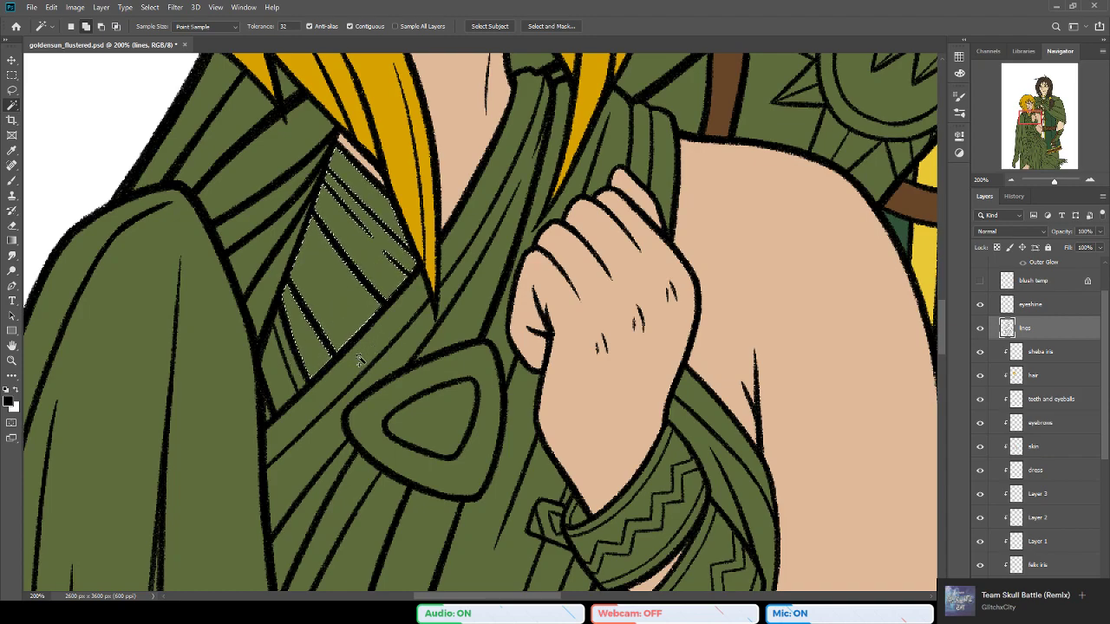
Step: Add the diagonal neckline bands that cross above the triangular brooch to the dress selection
left_click(397, 358, "shift")
left_click(397, 357)
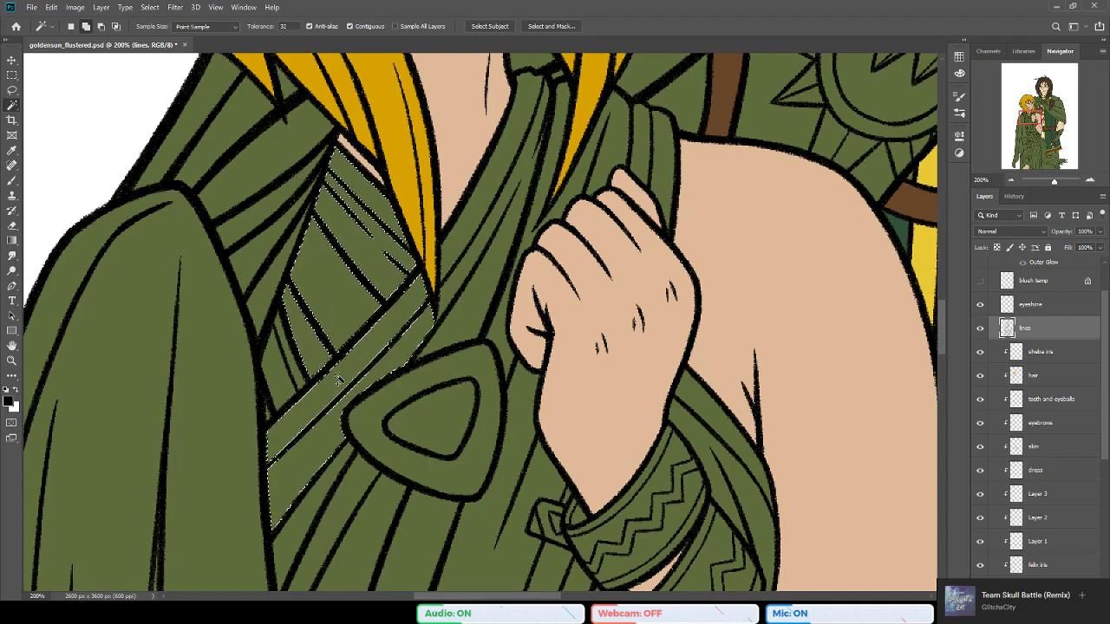
scroll(419, 379, "down", 1)
scroll(417, 380, "down", 3)
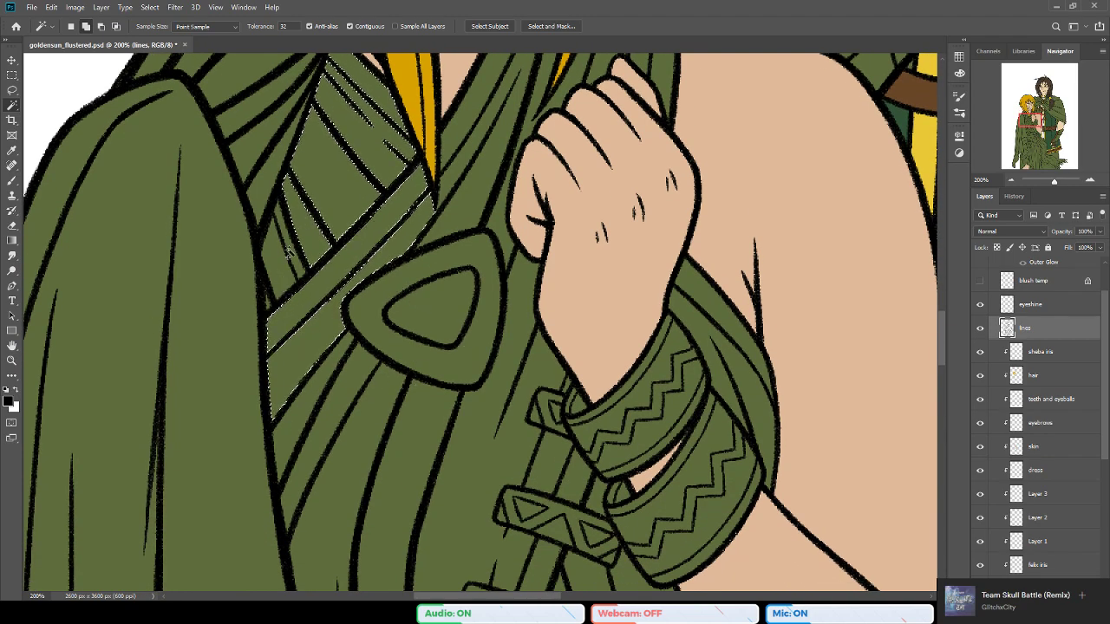
scroll(449, 324, "down", 2)
scroll(449, 326, "up", 4)
left_click(458, 184)
key("ctrl+z")
left_click(461, 193)
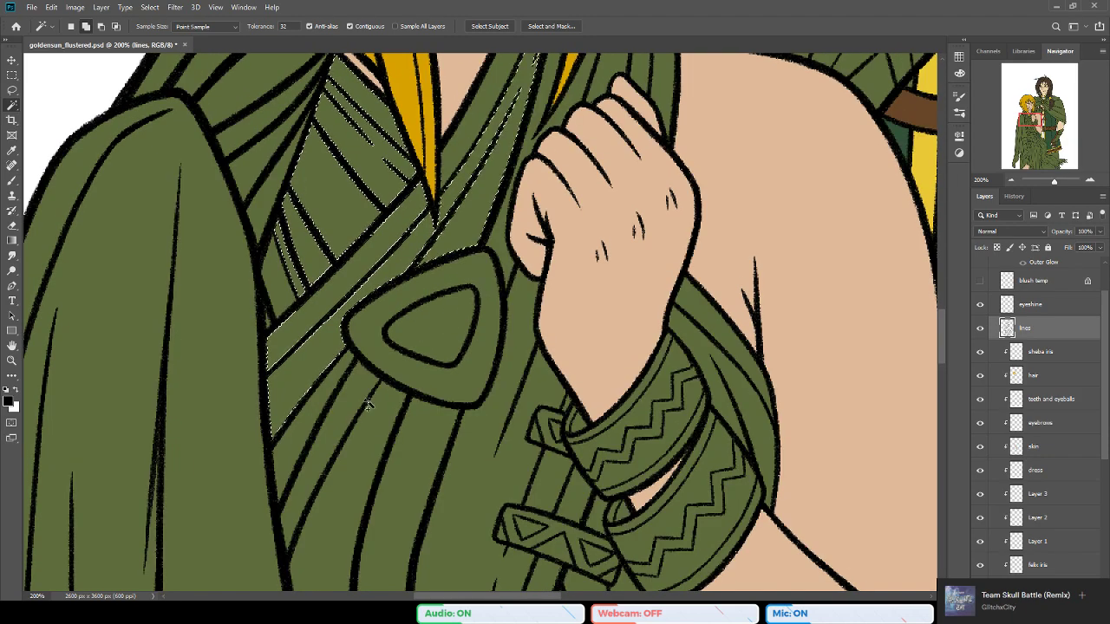
Step: Add the bodice pleats below the brooch, the upper neckline strip and the folds behind the bracelets to the selection
left_click(489, 473)
left_click(555, 473)
scroll(547, 469, "down", 4)
scroll(544, 469, "down", 2)
scroll(538, 364, "up", 6)
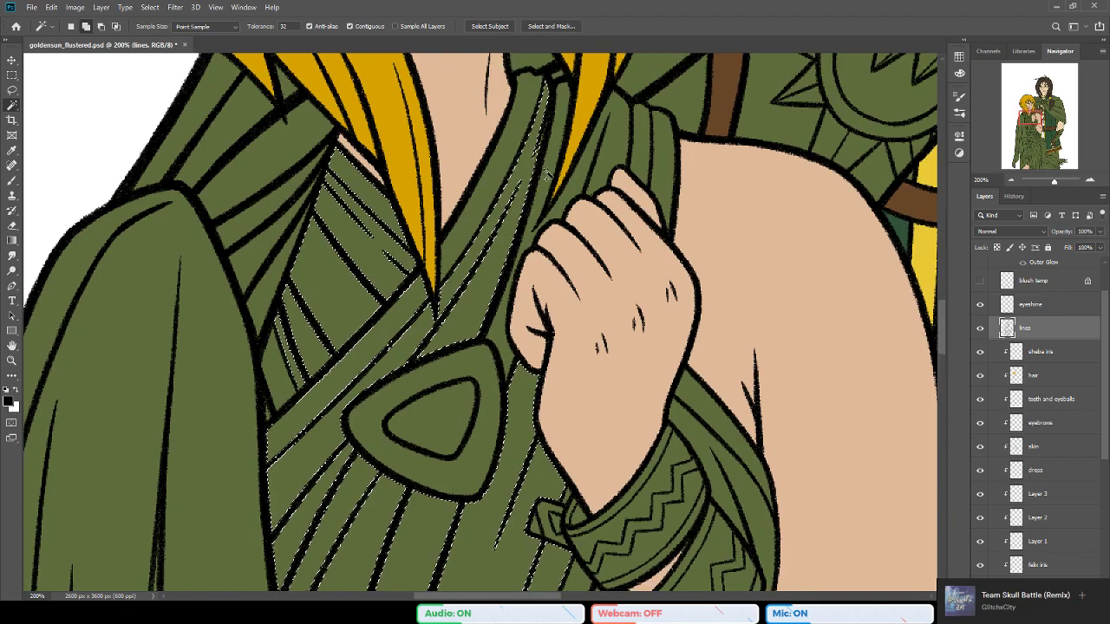
left_click(546, 176, "shift")
scroll(605, 360, "down", 5)
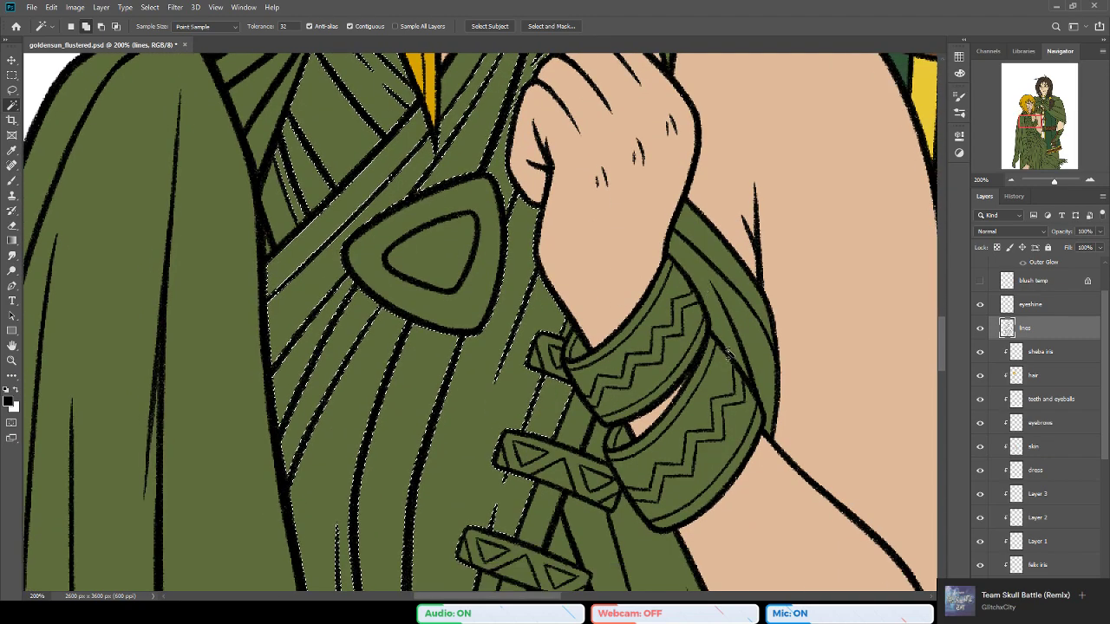
left_click(722, 295, "shift")
scroll(659, 330, "down", 4)
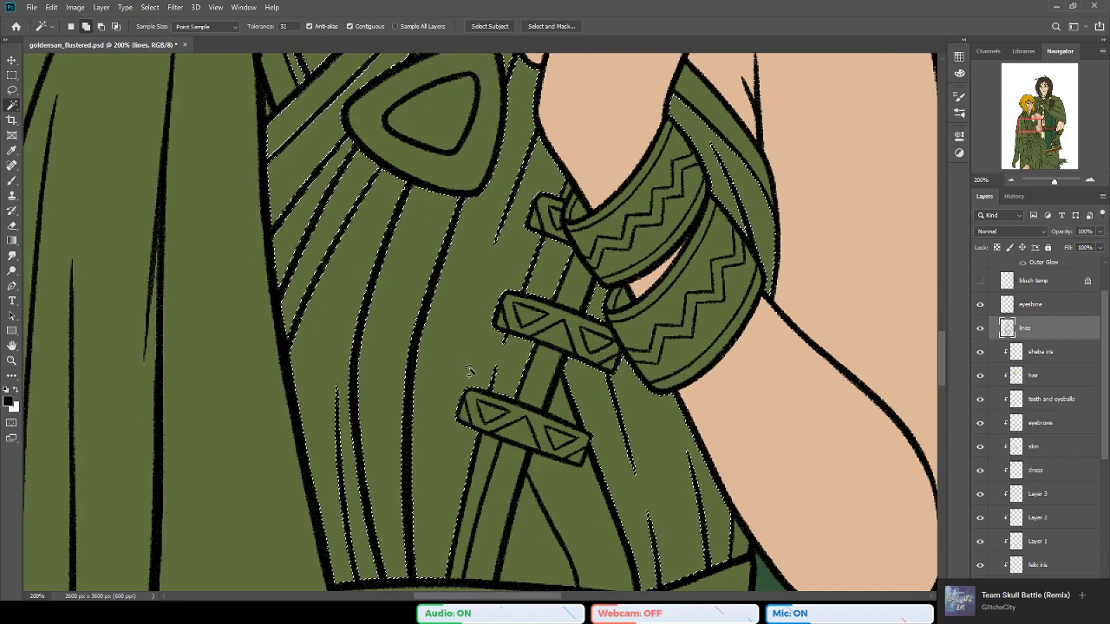
Step: Extend the selection to the lower bodice around the toggles and the skirt pleats beneath the waist sash
left_click_drag(442, 442, 359, 292)
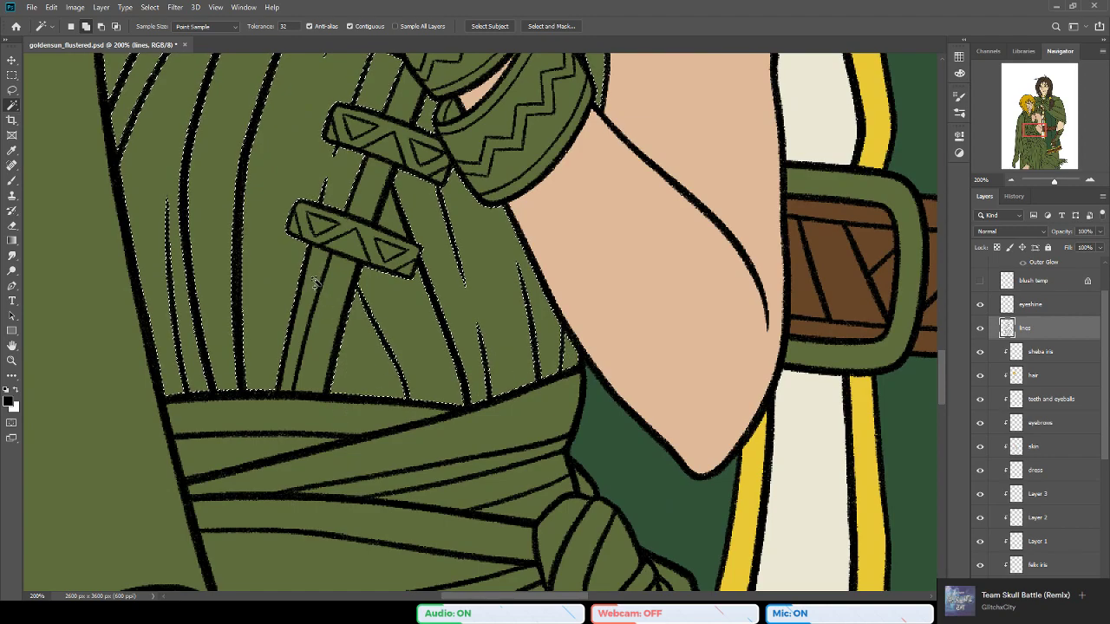
left_click_drag(428, 494, 437, 135)
left_click_drag(347, 373, 461, 243)
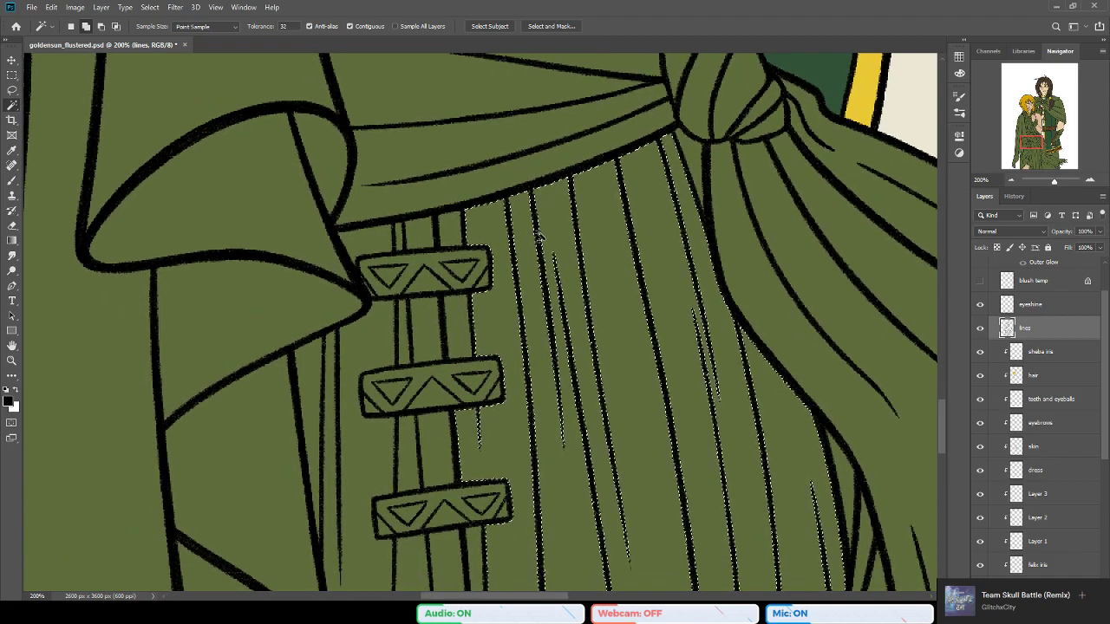
left_click_drag(525, 357, 488, 311)
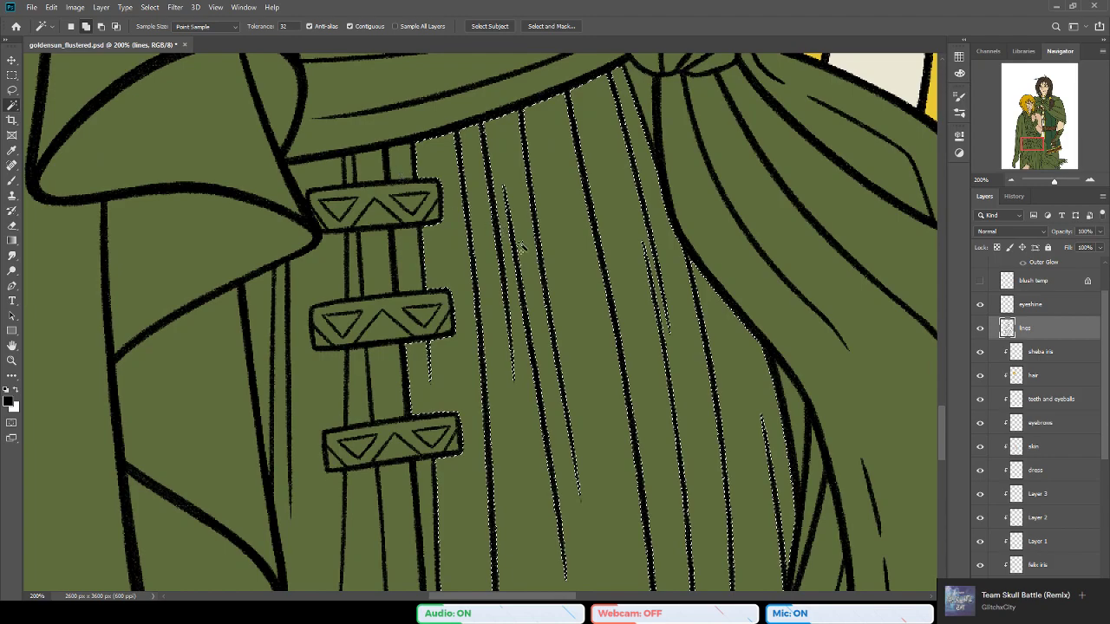
left_click(367, 282)
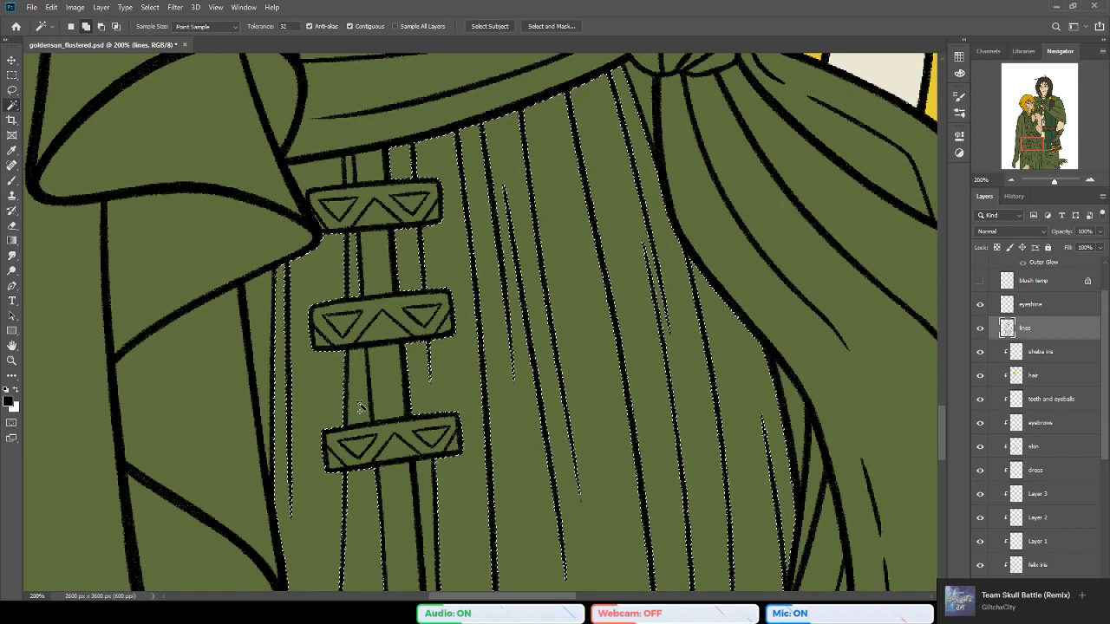
Step: Add the remaining skirt slivers beside the hanging sash and the pleats inside the folded skirt opening to the selection
left_click_drag(568, 494, 445, 503)
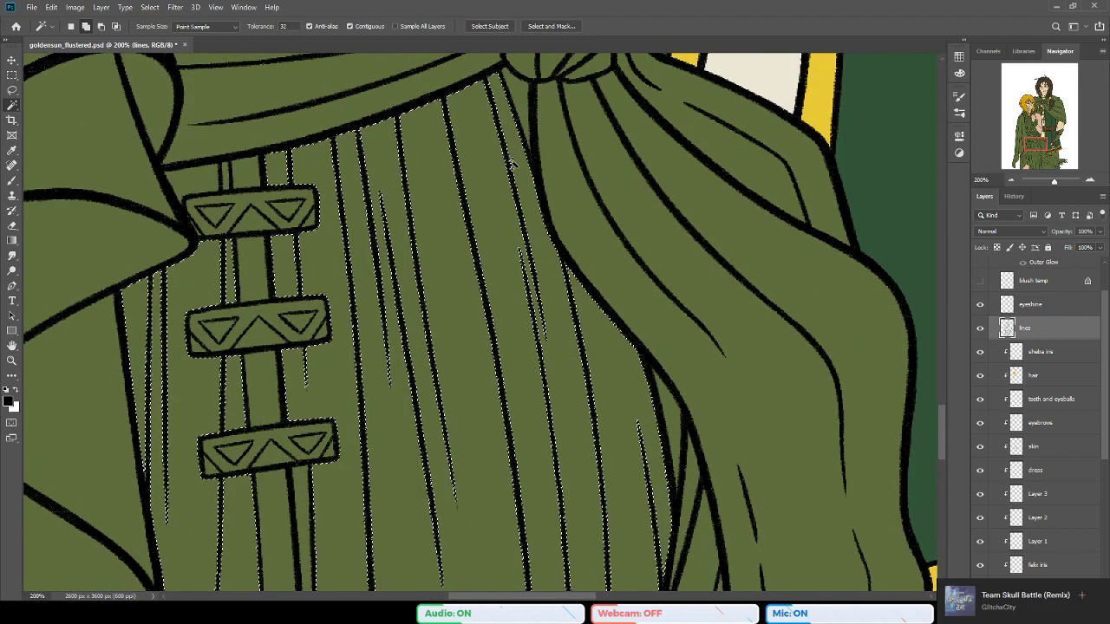
left_click_drag(401, 468, 327, 144)
left_click_drag(587, 130, 565, 265)
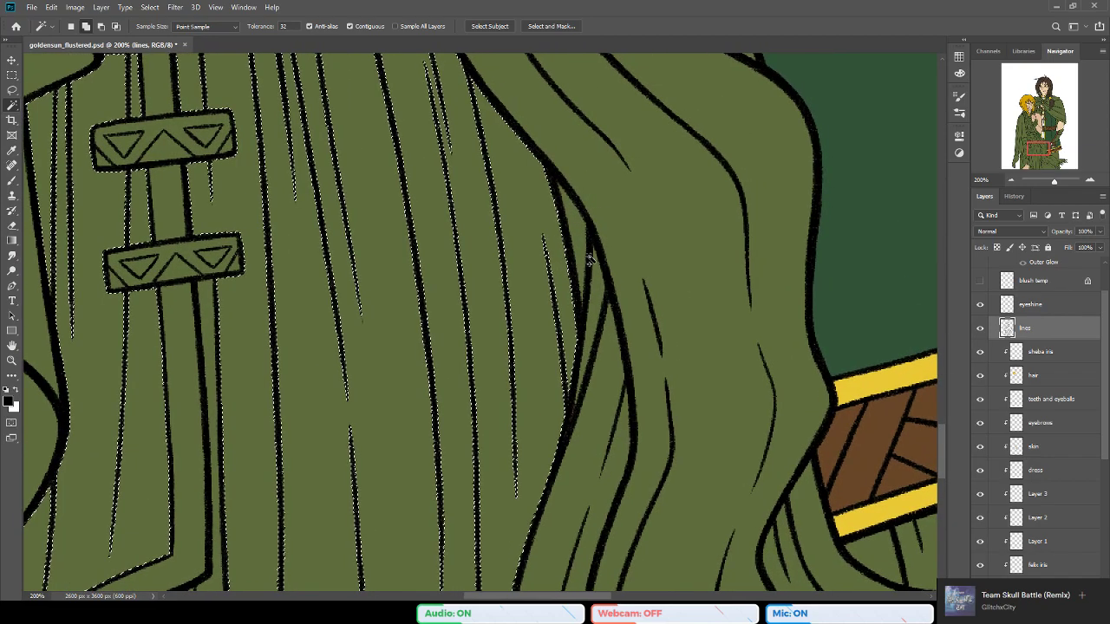
left_click_drag(428, 268, 485, 121)
scroll(355, 325, "down", 3)
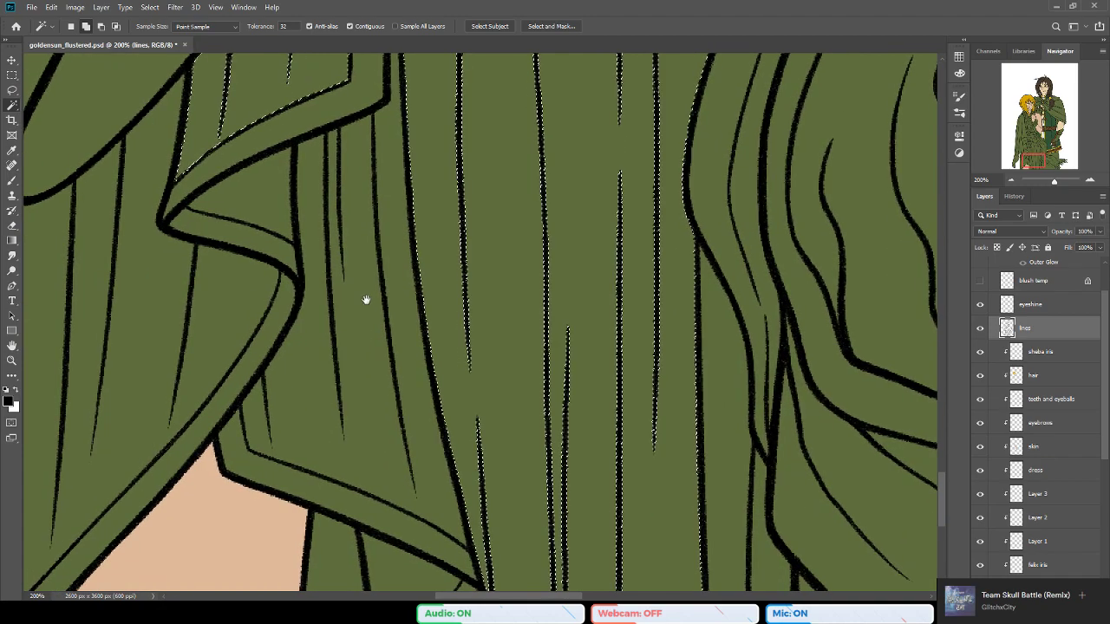
left_click(379, 379)
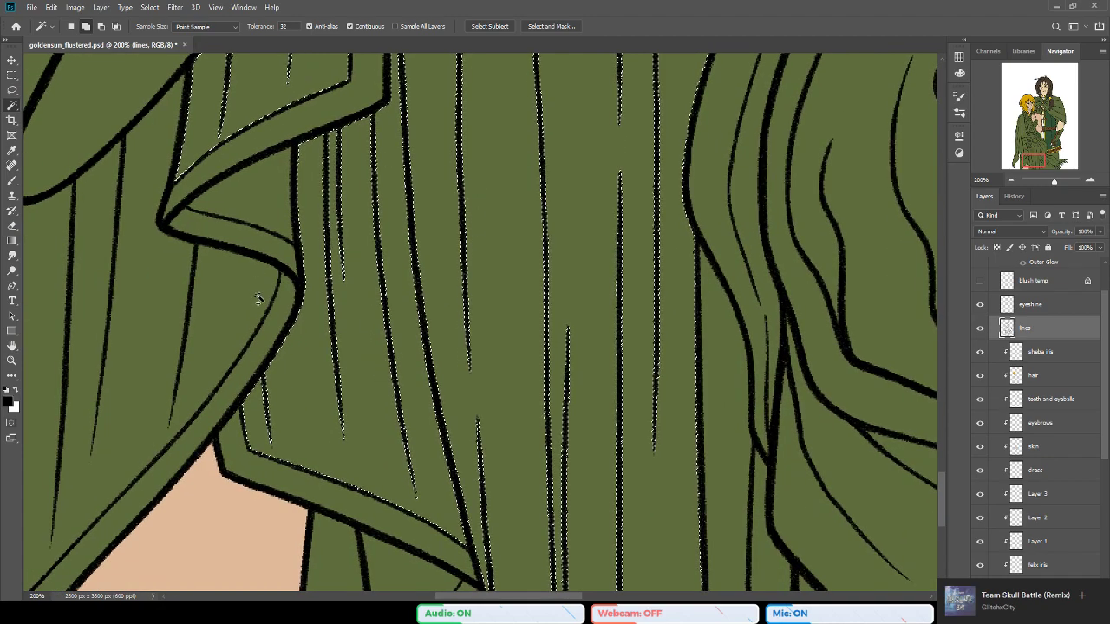
Step: Add the outer skirt folds and the small hem sections along the canvas's lower edge to the dress selection
scroll(325, 349, "left", 6)
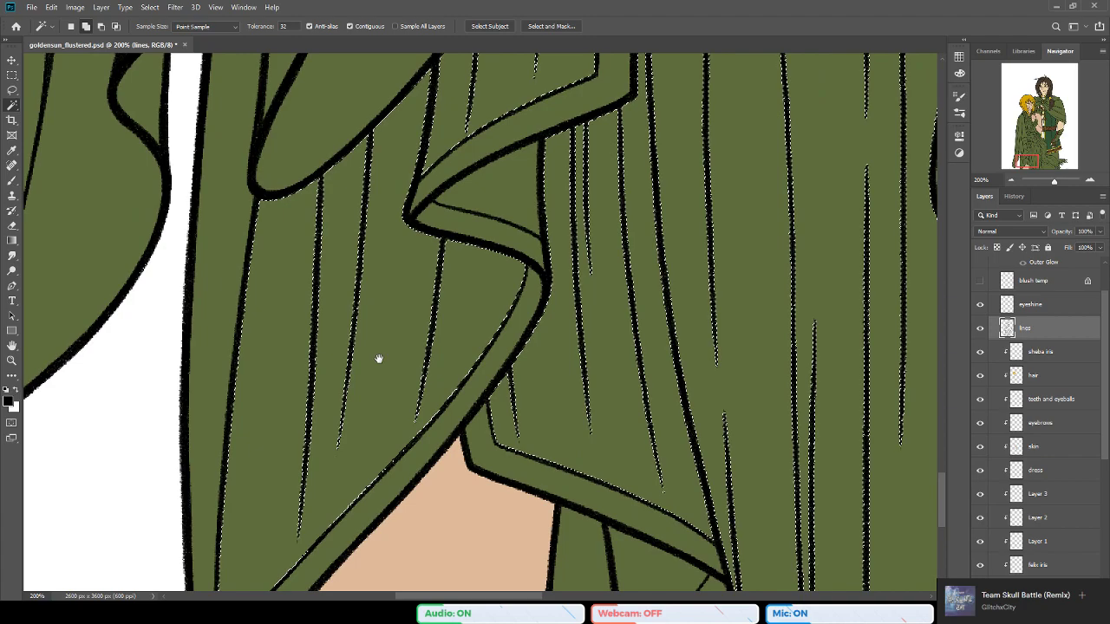
left_click_drag(720, 479, 482, 285)
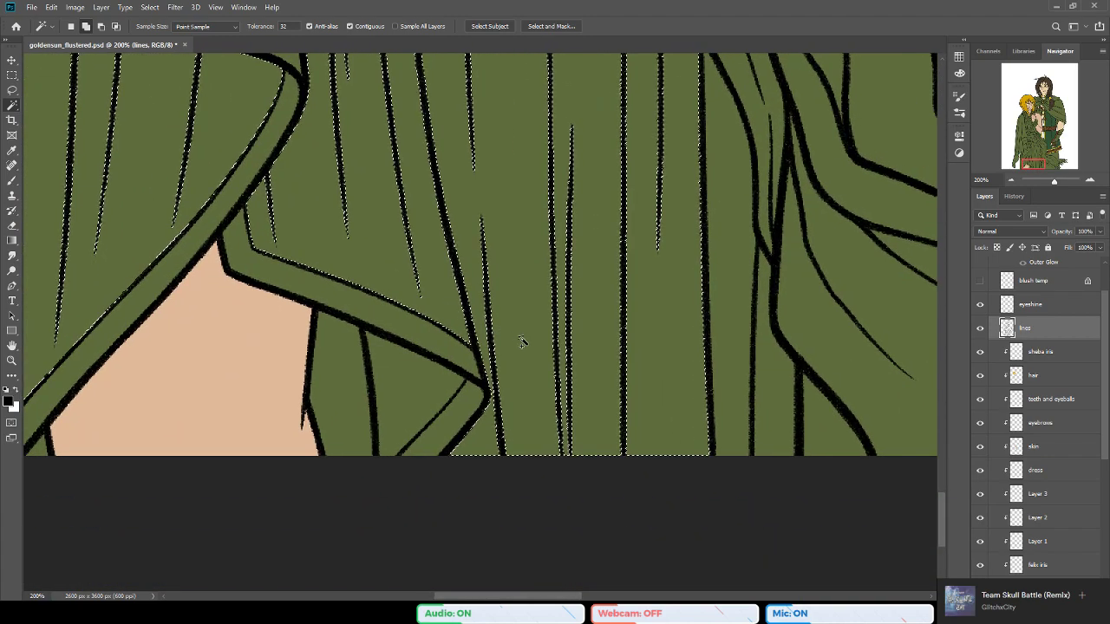
left_click(423, 383)
scroll(260, 371, "left", 3)
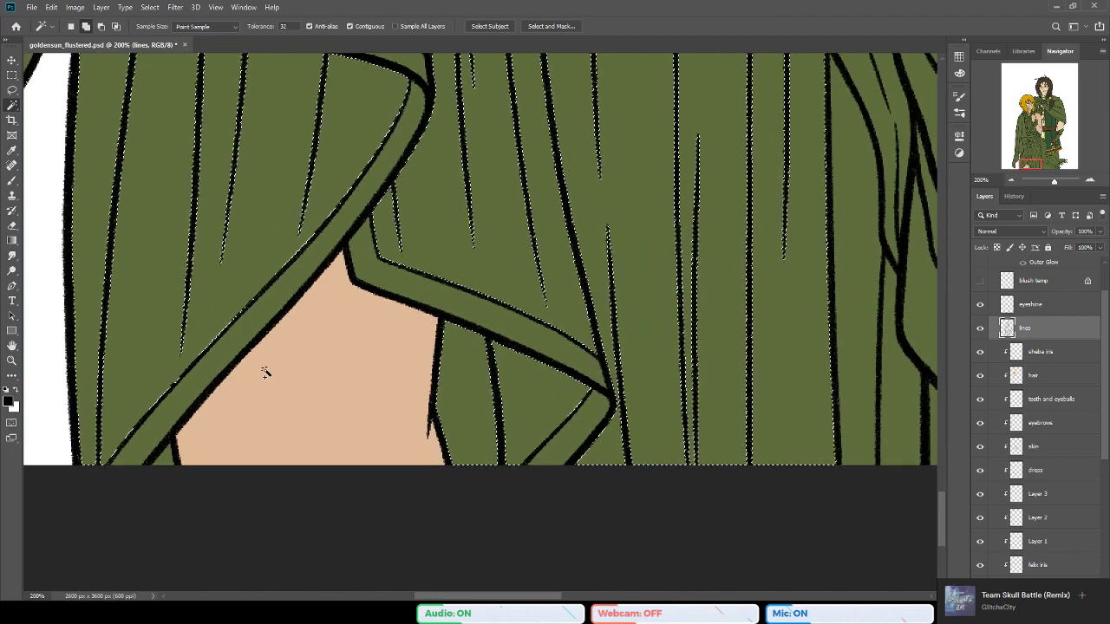
scroll(458, 404, "right", 6)
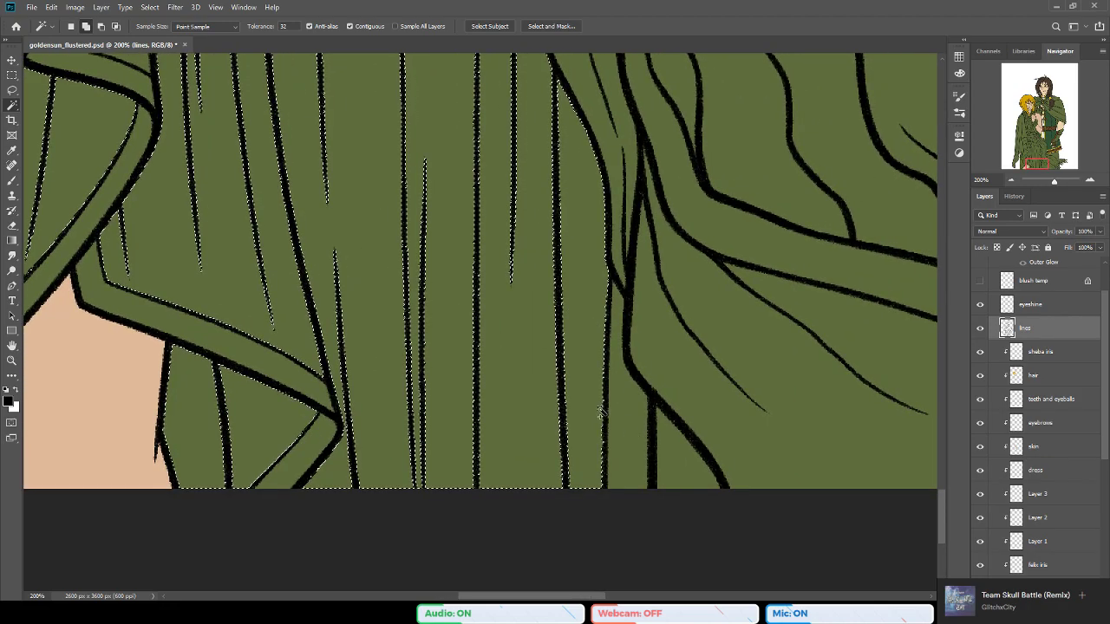
left_click_drag(409, 293, 346, 307)
Step: Set the foreground colour to a warm off-white for the woman's dress
left_click(13, 360)
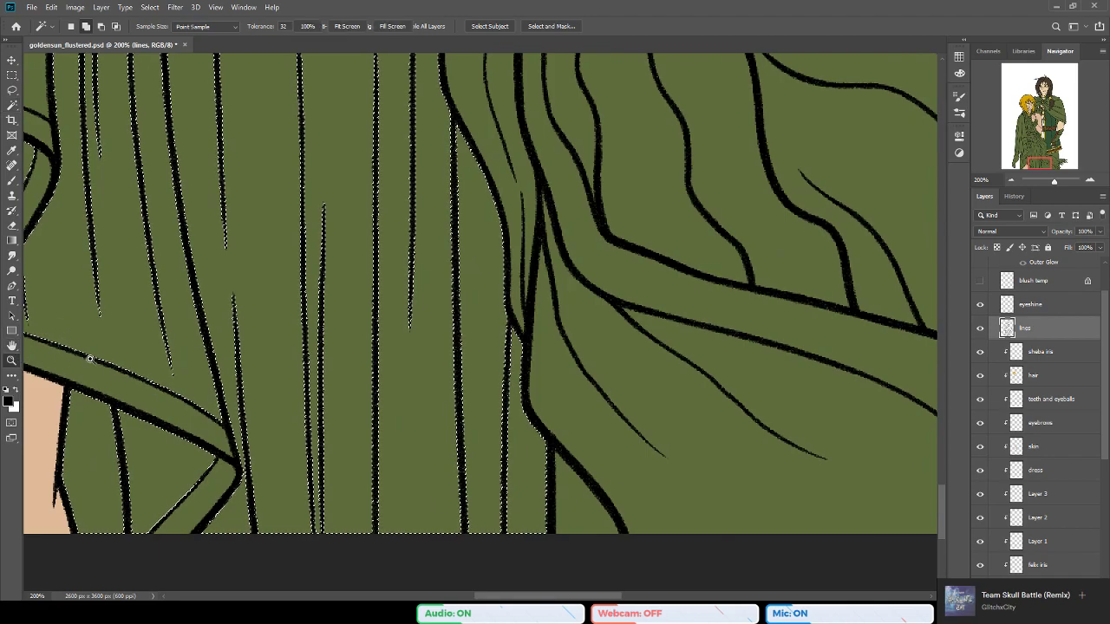
left_click(260, 367)
left_click(260, 366)
left_click_drag(278, 217, 444, 406)
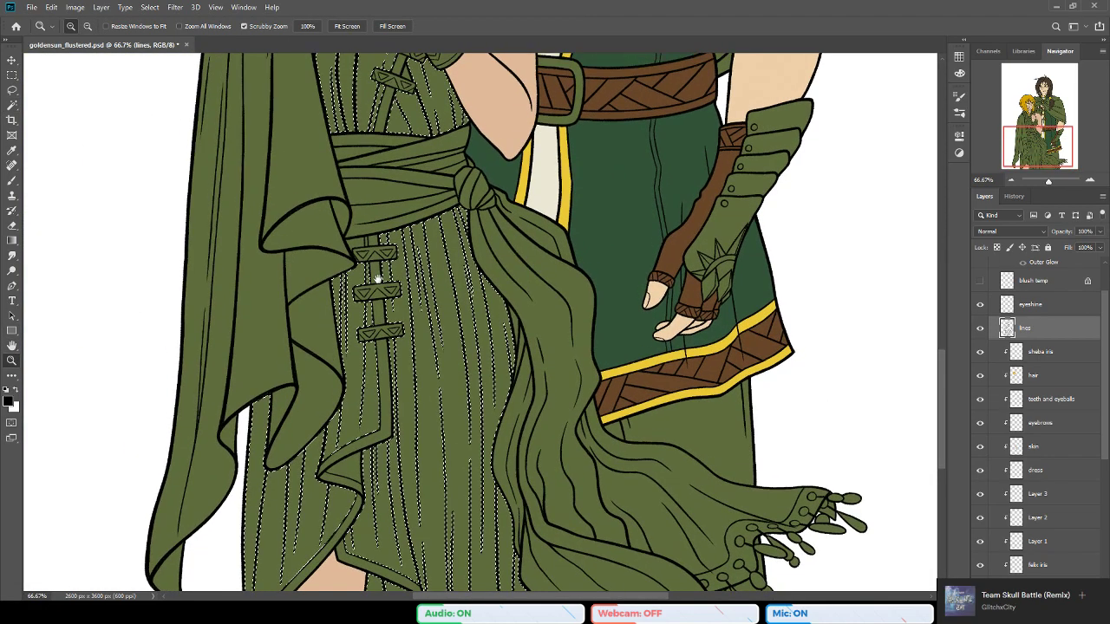
left_click_drag(372, 280, 364, 397)
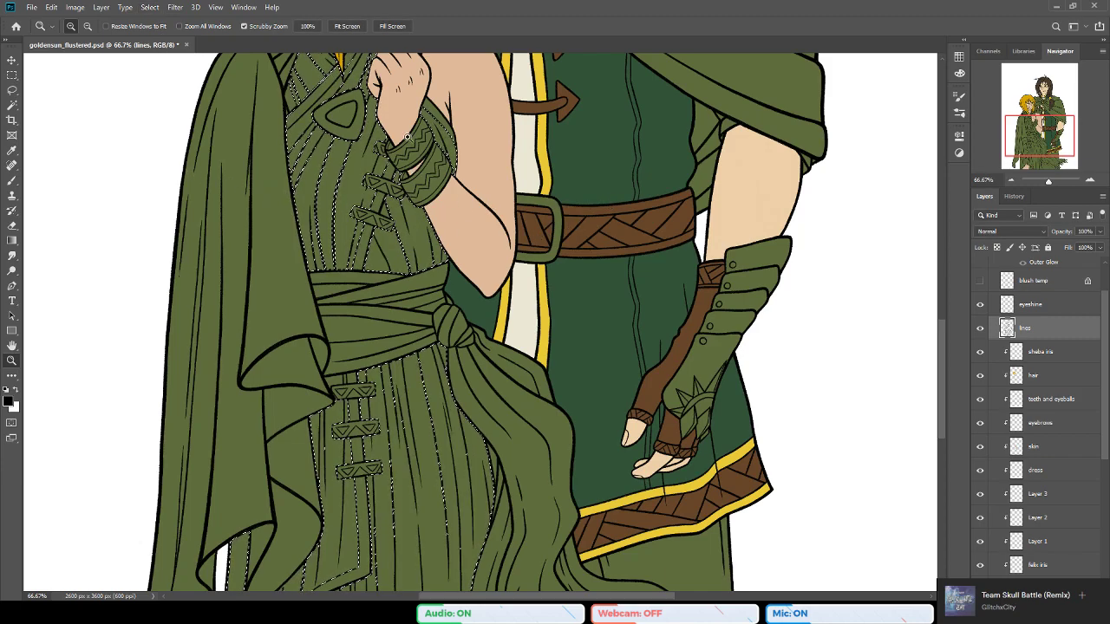
key("b")
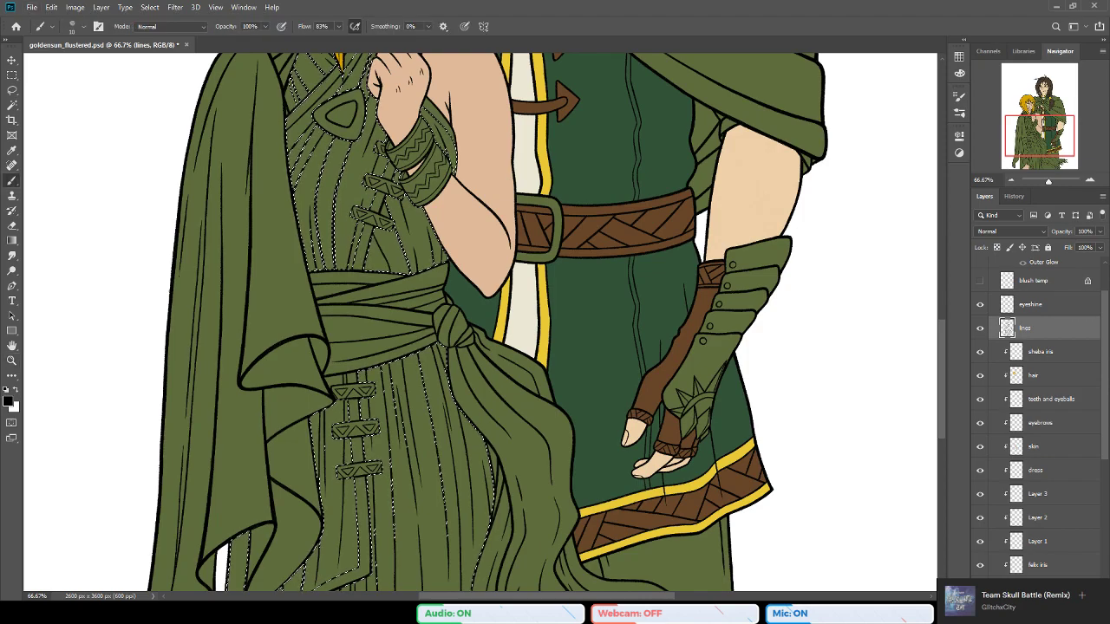
key("x")
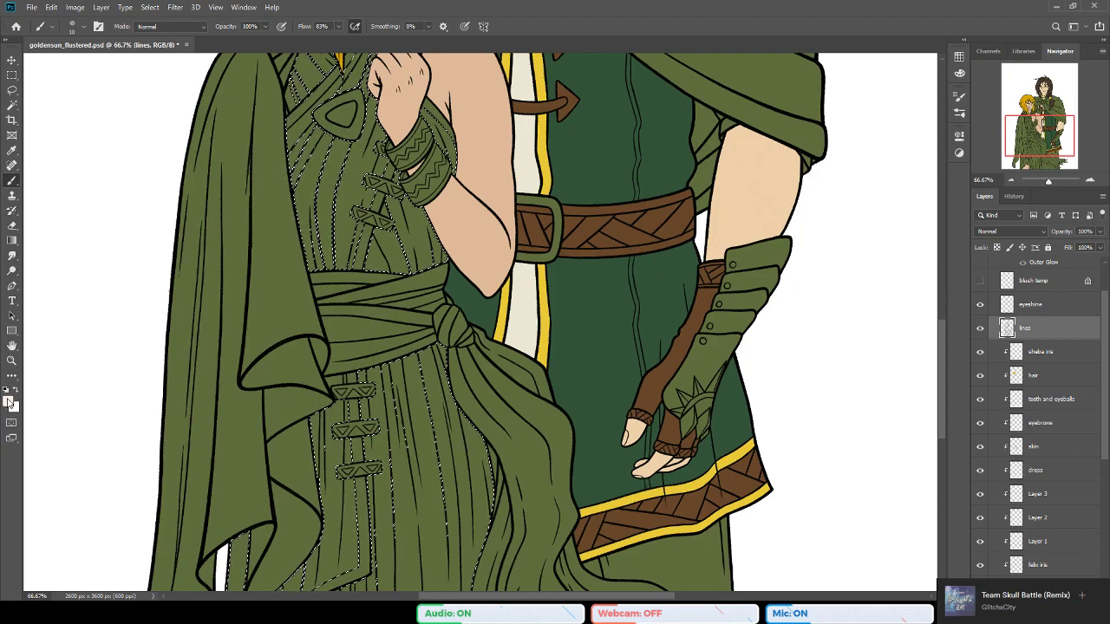
key("i")
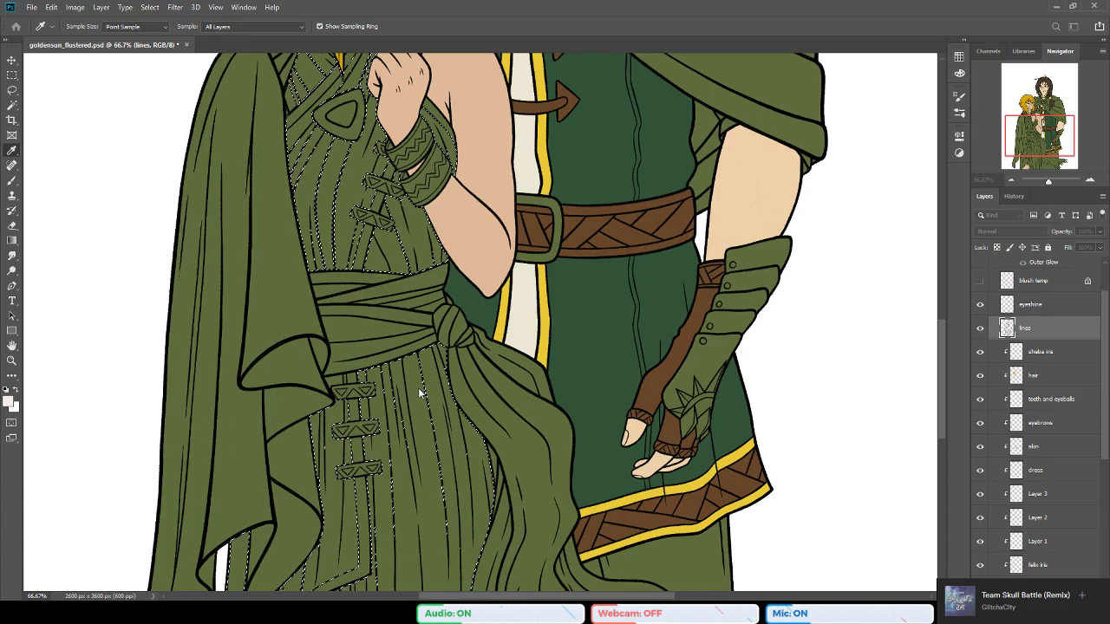
key("b")
Step: Switch to the Paint Bucket tool and make the dress layer active, keeping the dress selection
left_click(12, 242)
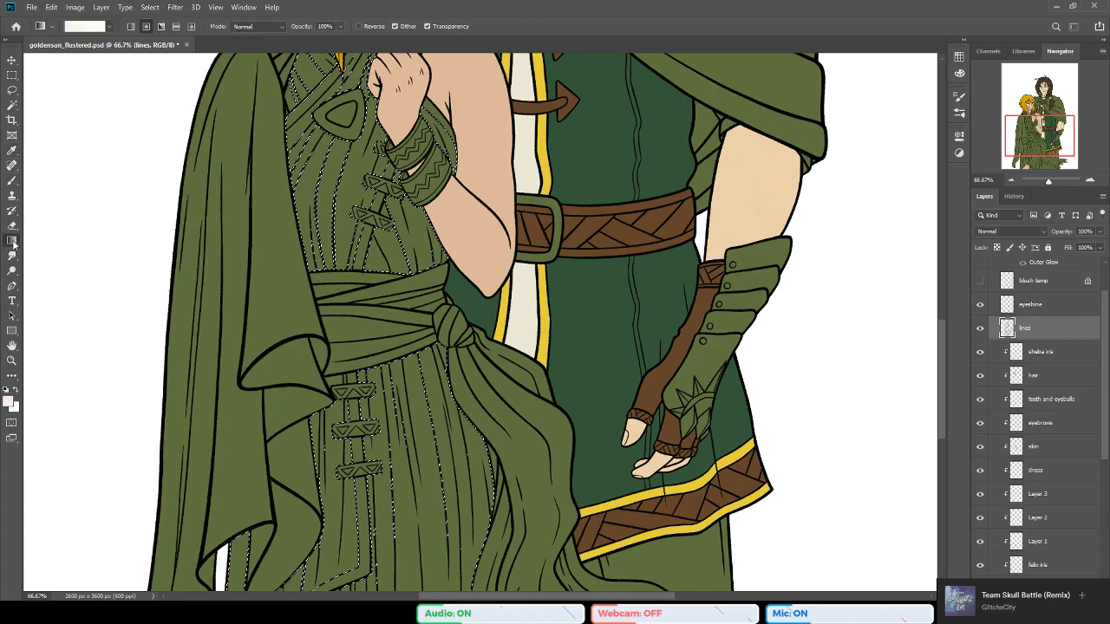
key("shift+g")
scroll(1062, 446, "down", 3)
scroll(1062, 446, "up", 3)
left_click(1035, 384)
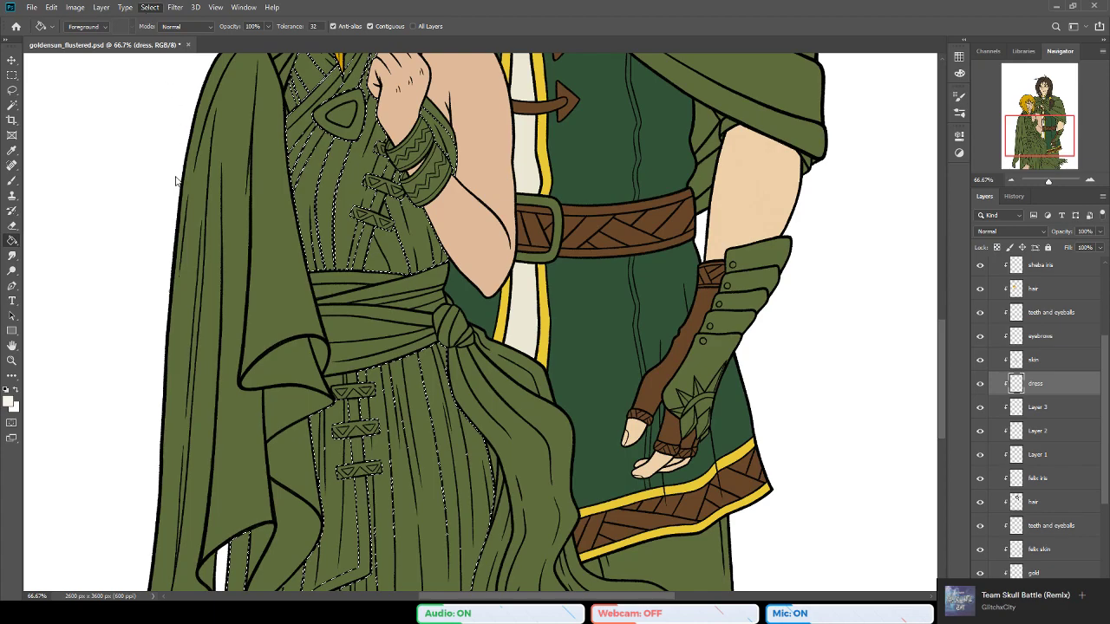
Step: Expand the dress selection over the pleat lines and fill it with off-white on the dress layer
left_click(284, 201)
left_click(623, 238)
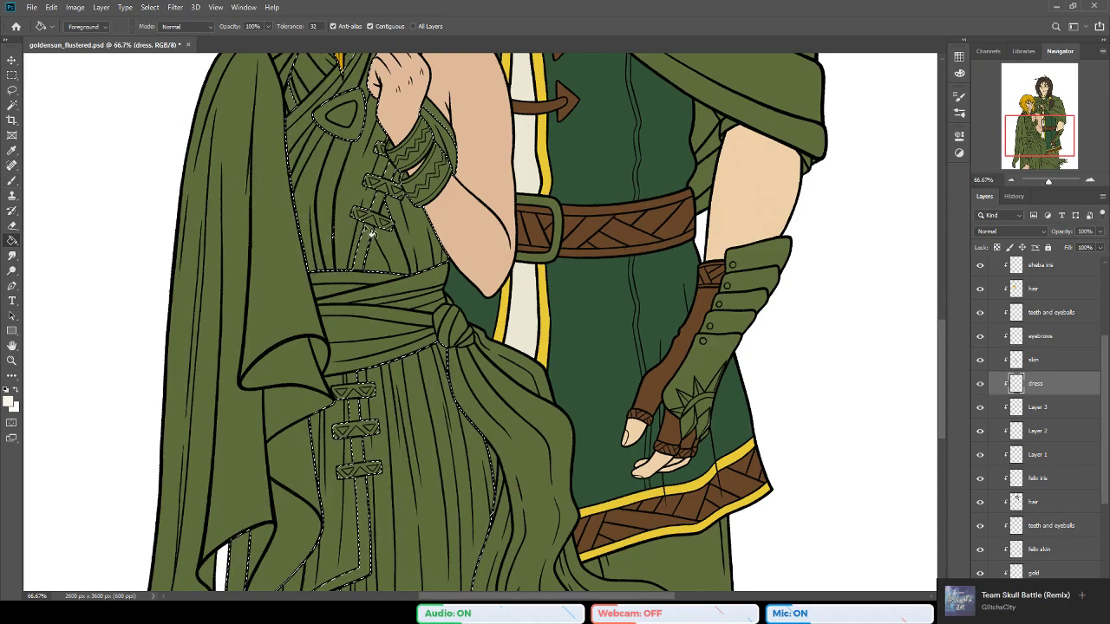
left_click(371, 232)
Step: Inspect the filled bodice up close around the brooch and bracelets, and undo the off-white dress fill
scroll(371, 231, "up", 3)
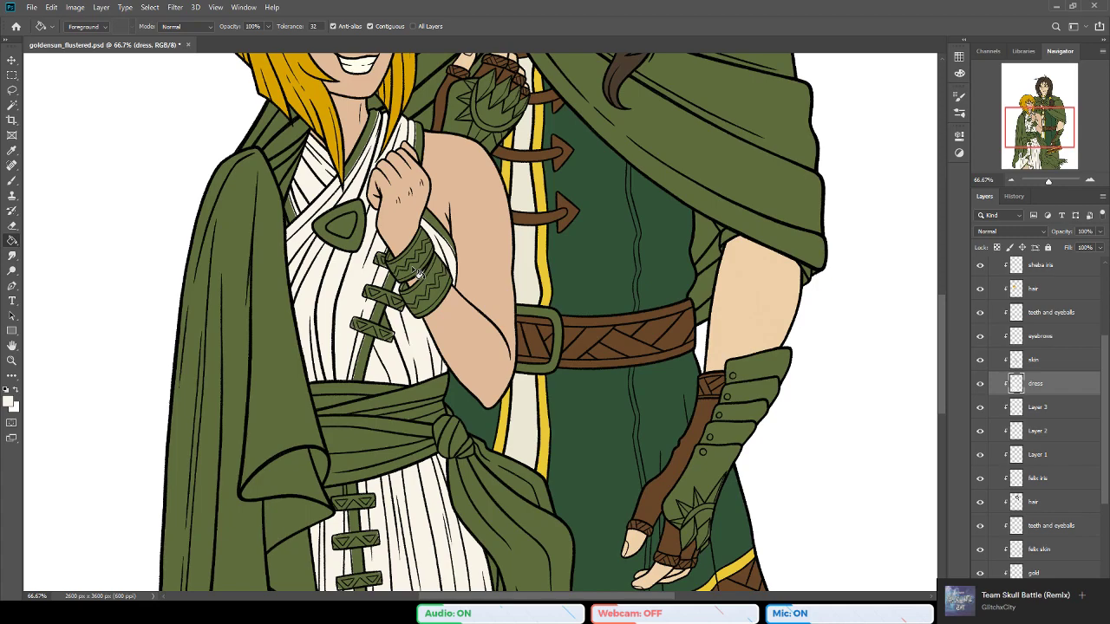
scroll(452, 299, "up", 5)
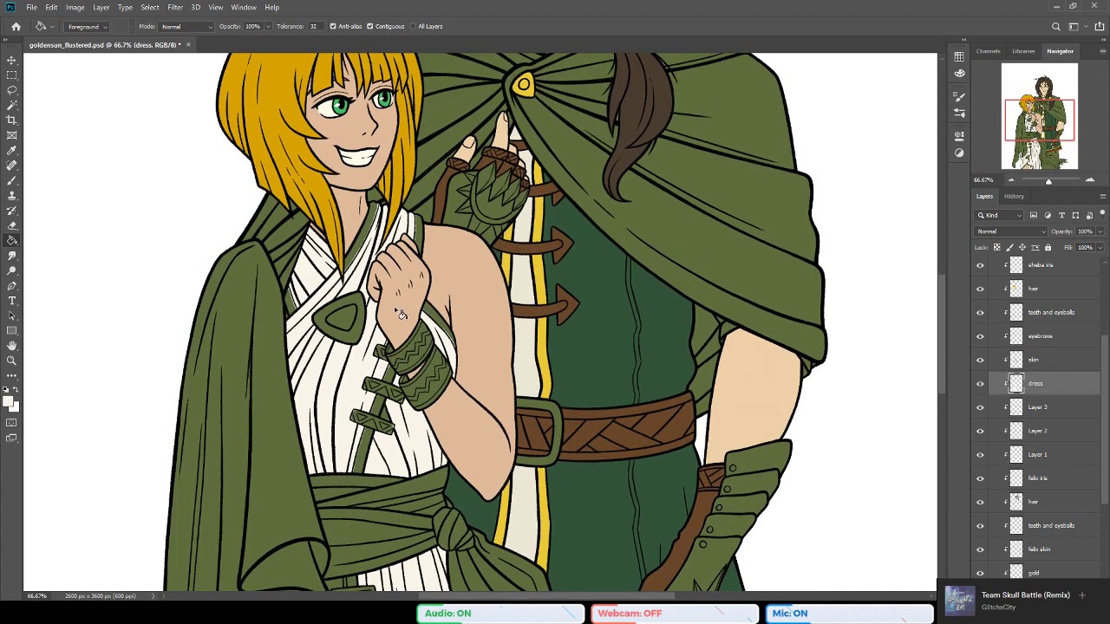
scroll(397, 308, "down", 3)
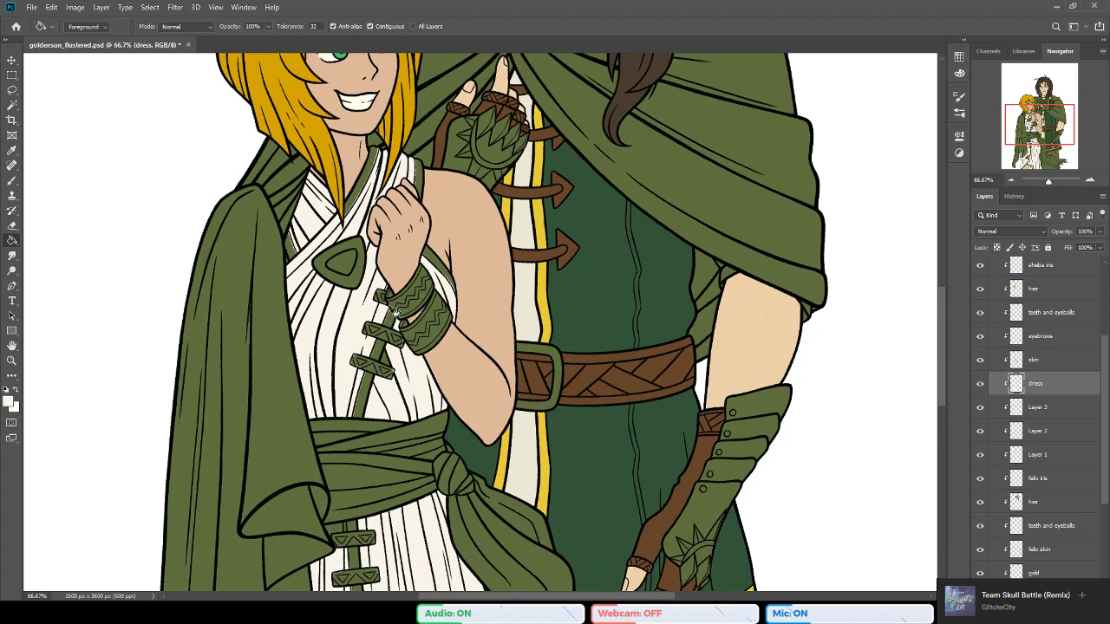
left_click(12, 360)
left_click(289, 272)
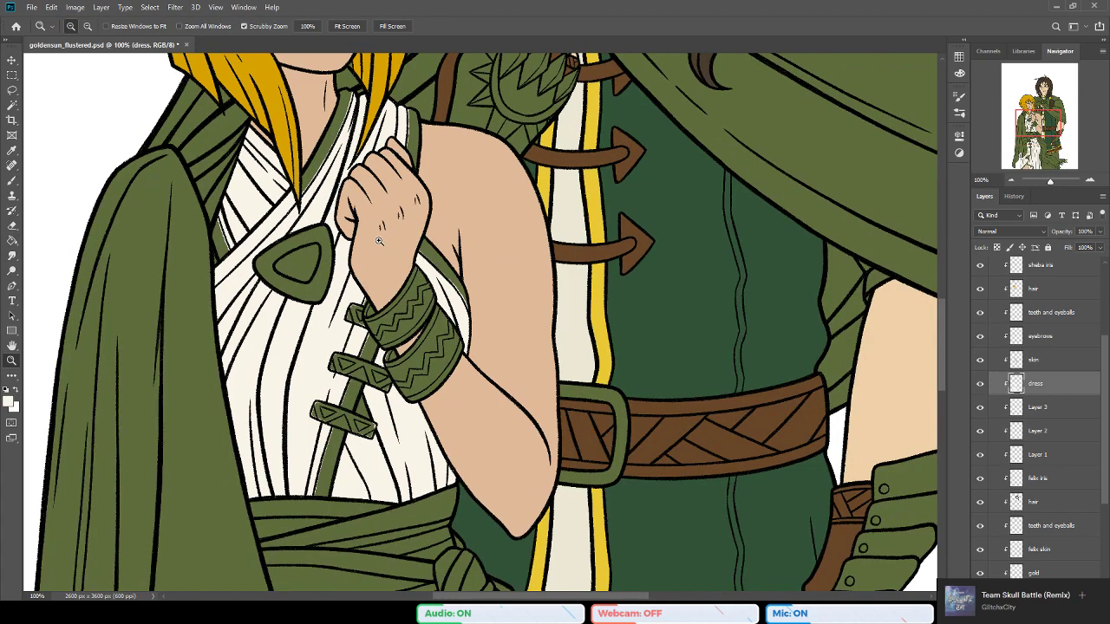
left_click(290, 272)
key("ctrl+z")
key("ctrl+z")
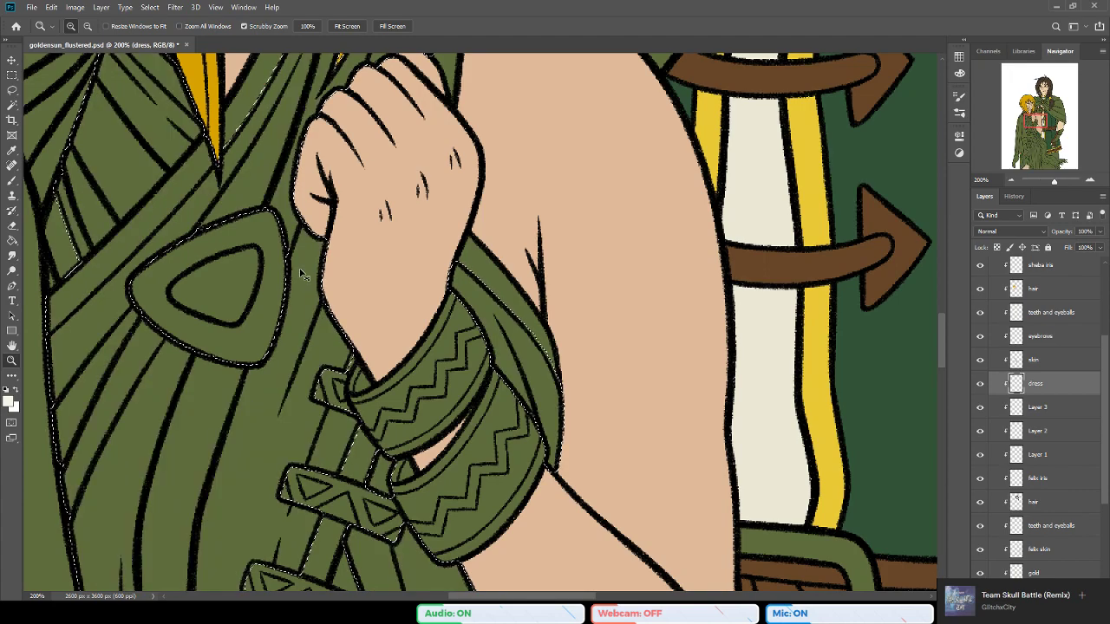
Step: Refill the dress with off-white on the dress layer using a tighter selection, and check the whole figure
left_click(12, 241)
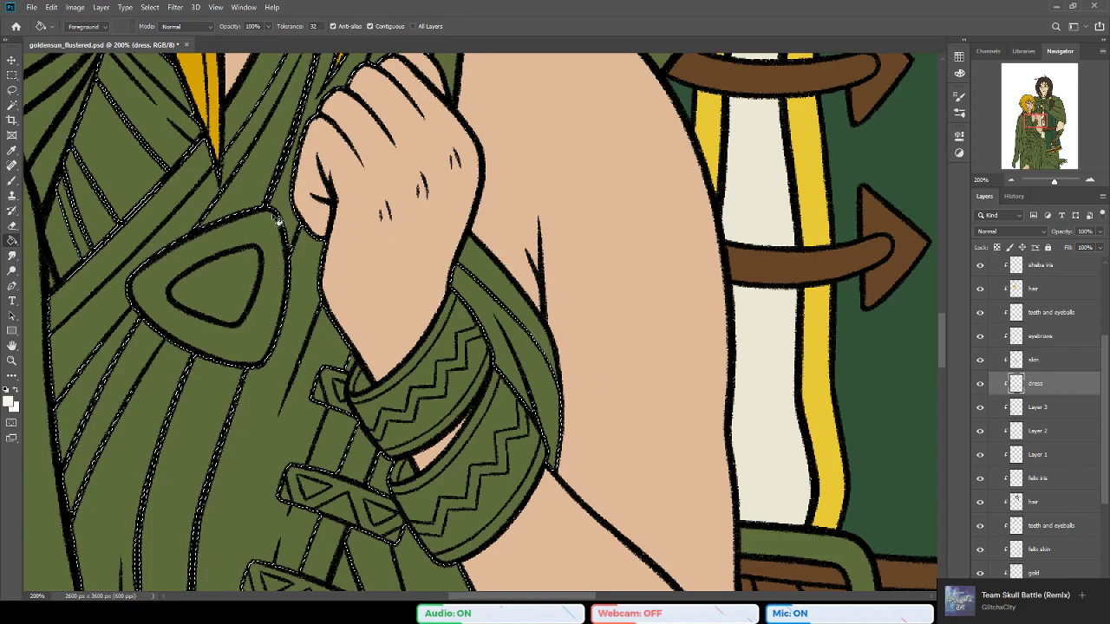
key("ctrl+z")
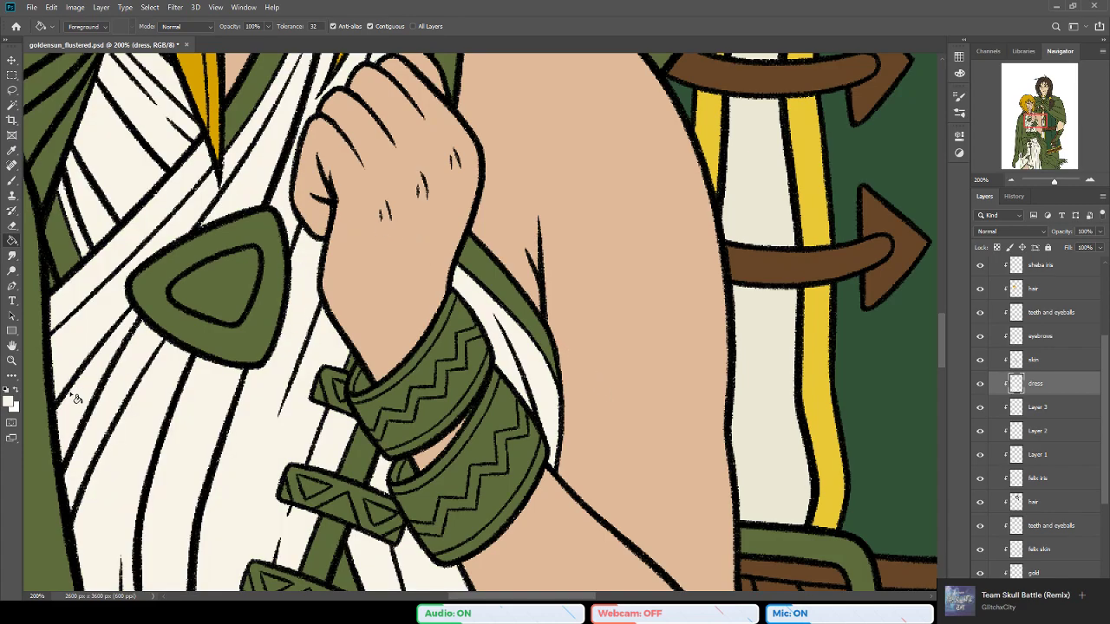
left_click(12, 360)
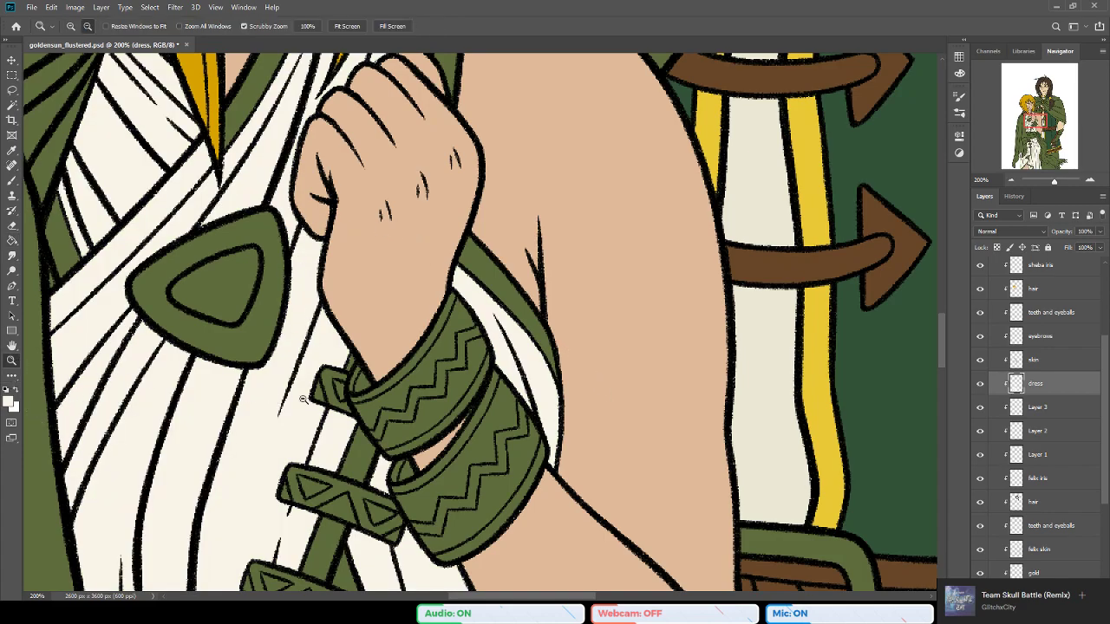
left_click(303, 397, "alt")
left_click(304, 397, "alt")
scroll(318, 381, "down", 2)
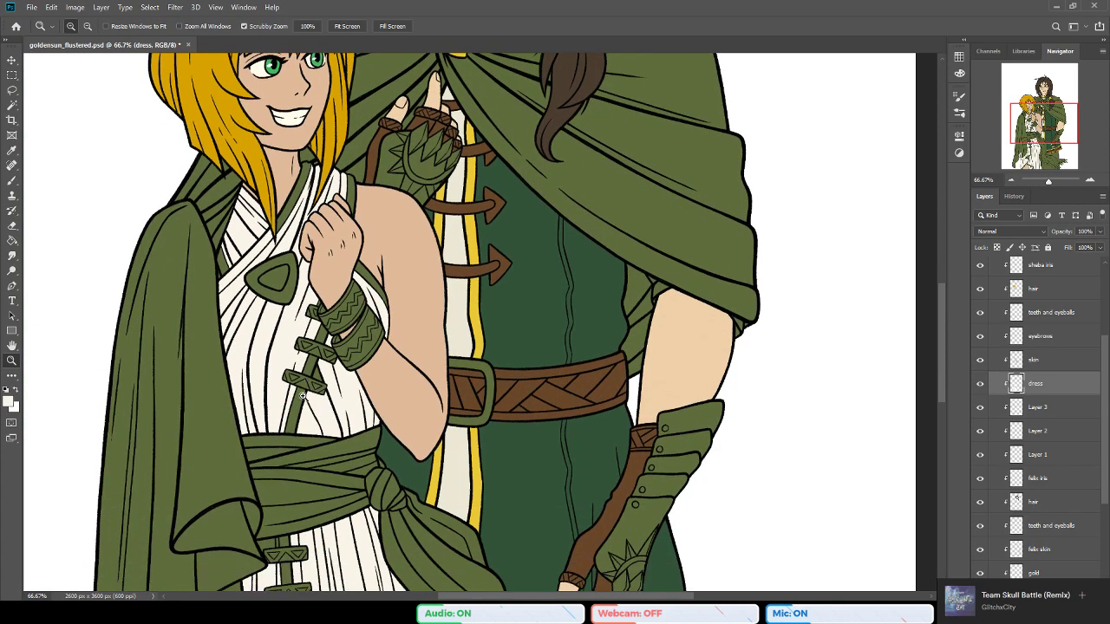
left_click(257, 373, "alt")
left_click(416, 490, "alt")
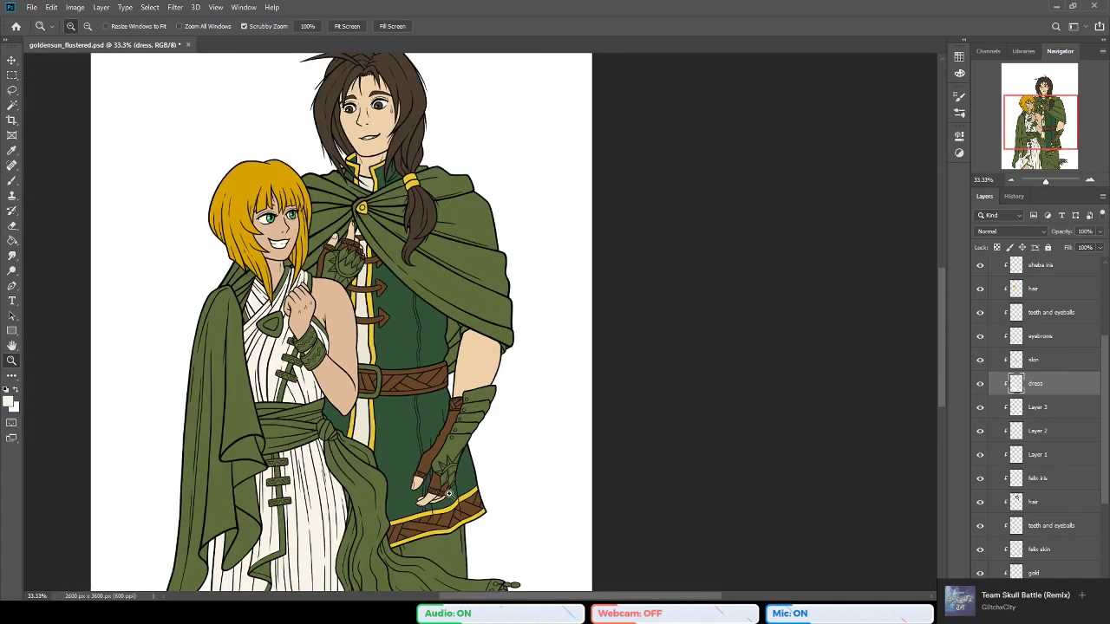
left_click_drag(593, 599, 543, 599)
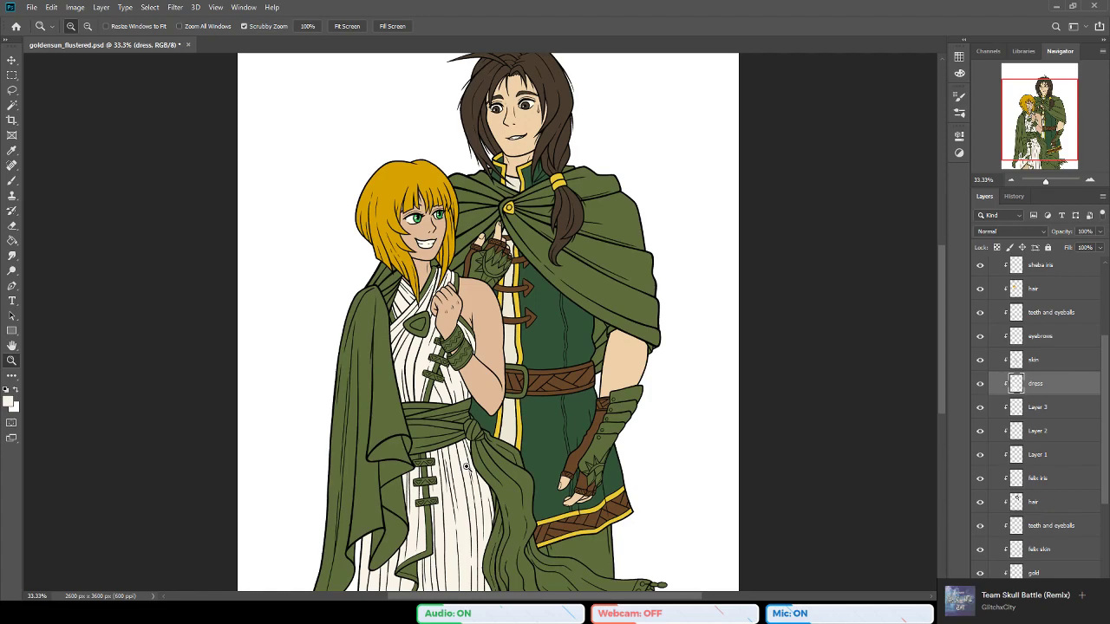
scroll(466, 467, "down", 5)
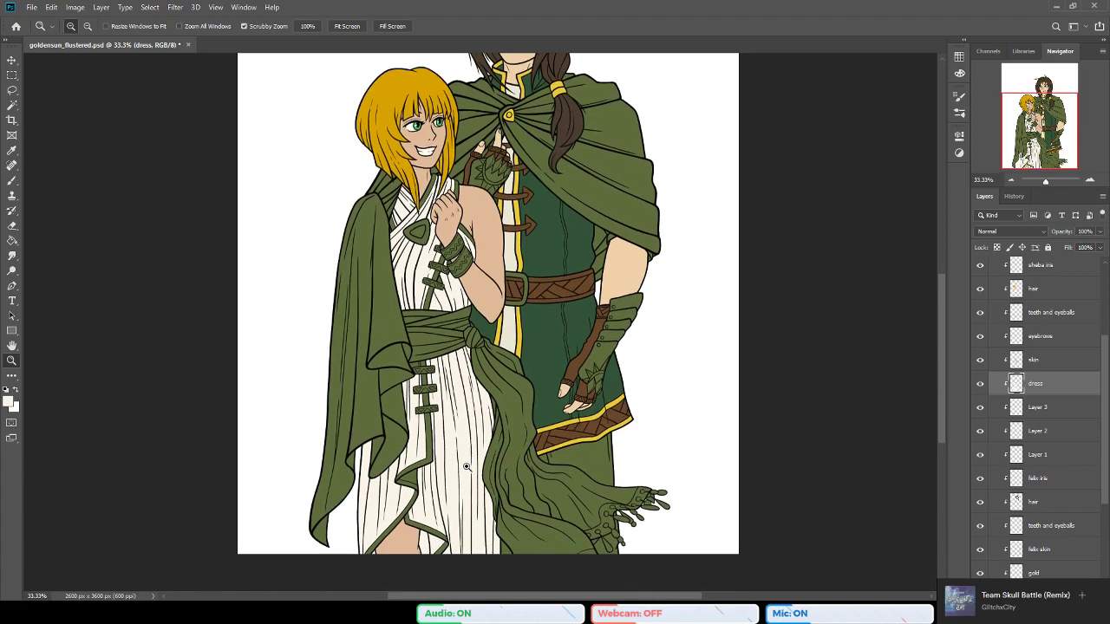
Step: Select the unfilled triangular inner fold of the skirt opening below the toggles, using the lines layer
left_click(467, 467)
left_click(464, 465)
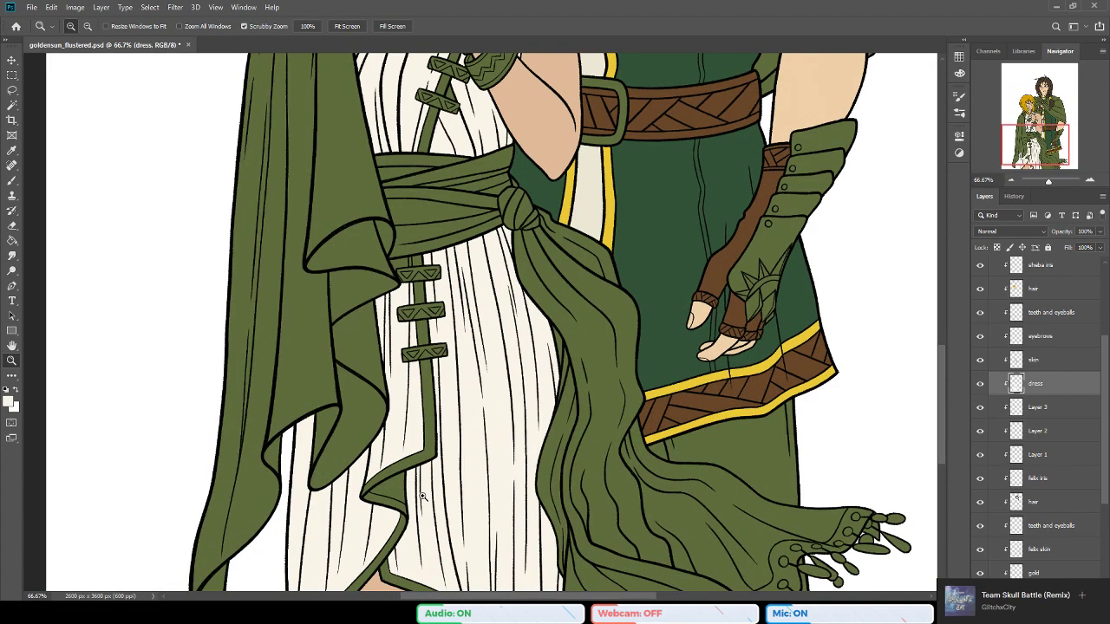
scroll(460, 465, "down", 3)
left_click(452, 464)
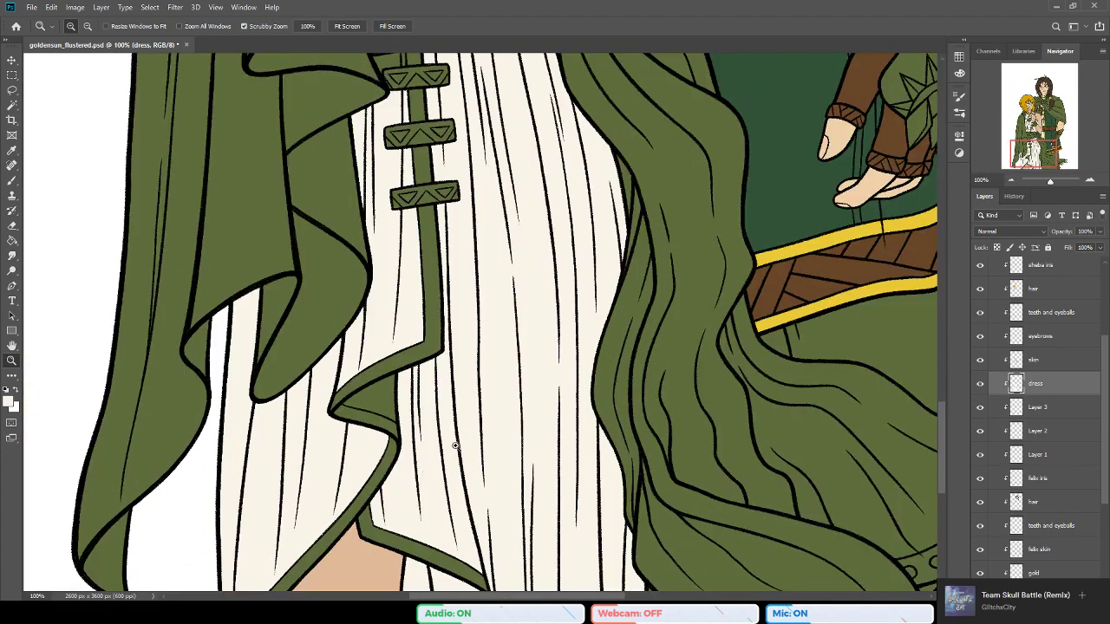
left_click(15, 104)
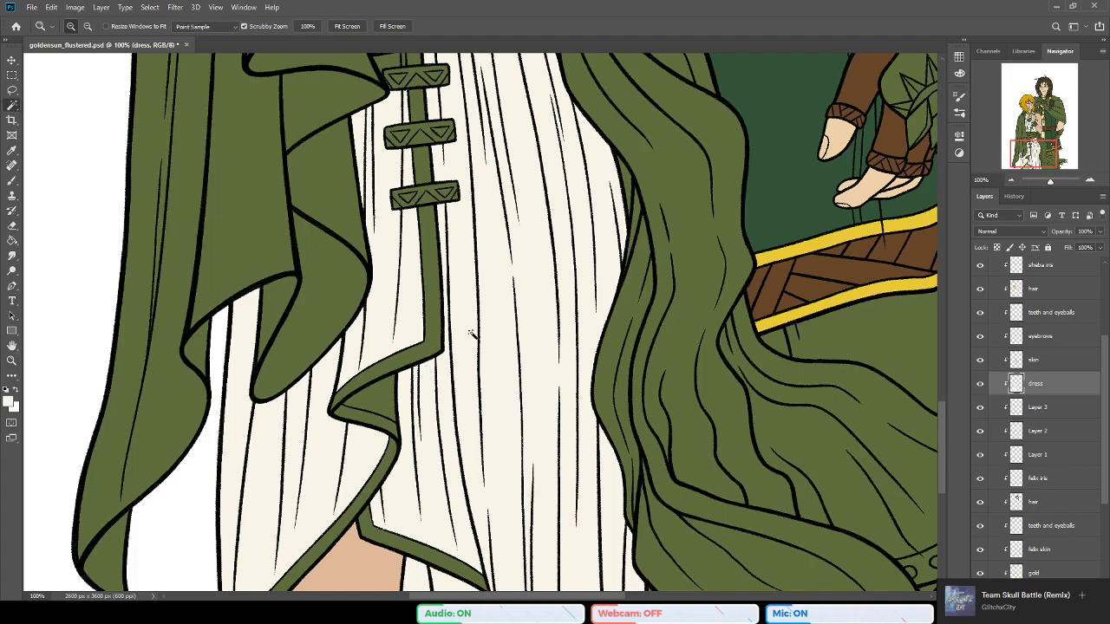
scroll(1106, 368, "up", 3)
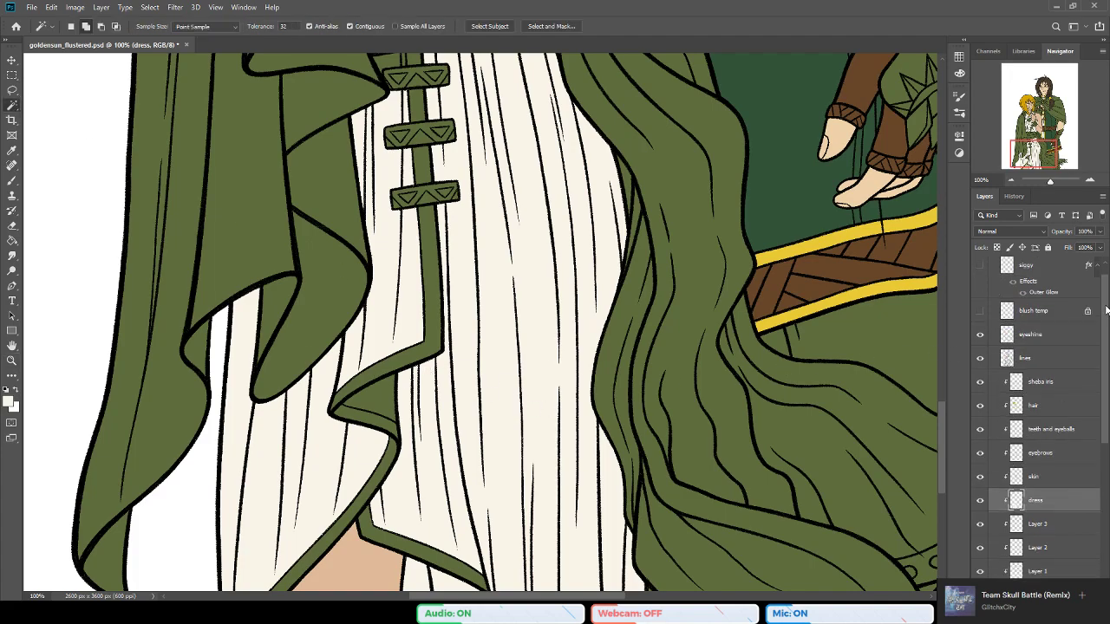
left_click(1032, 356)
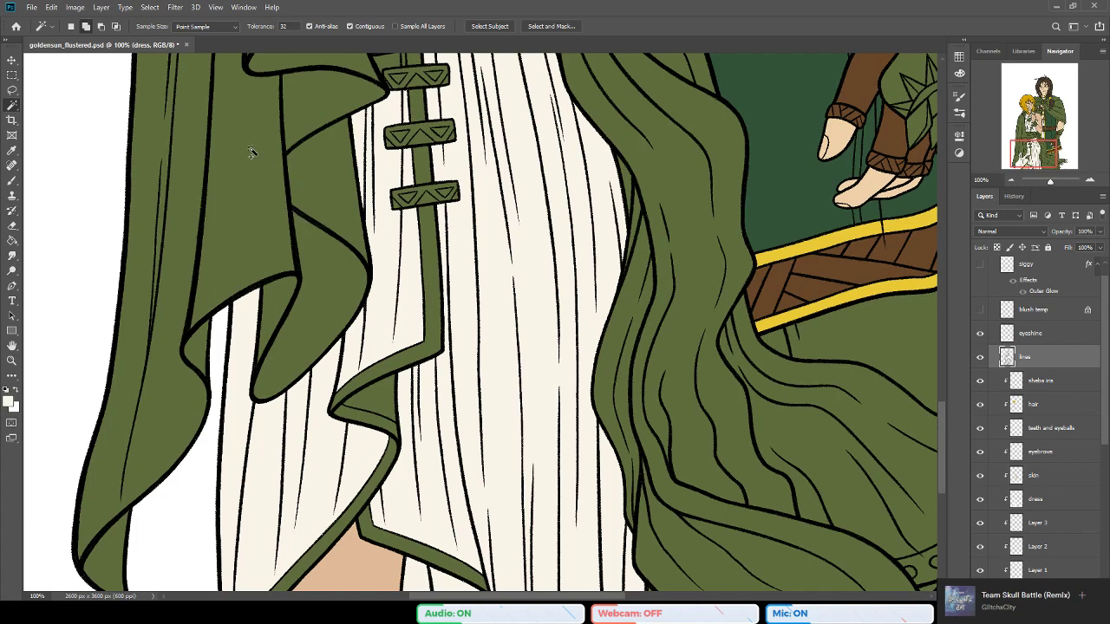
left_click(378, 401)
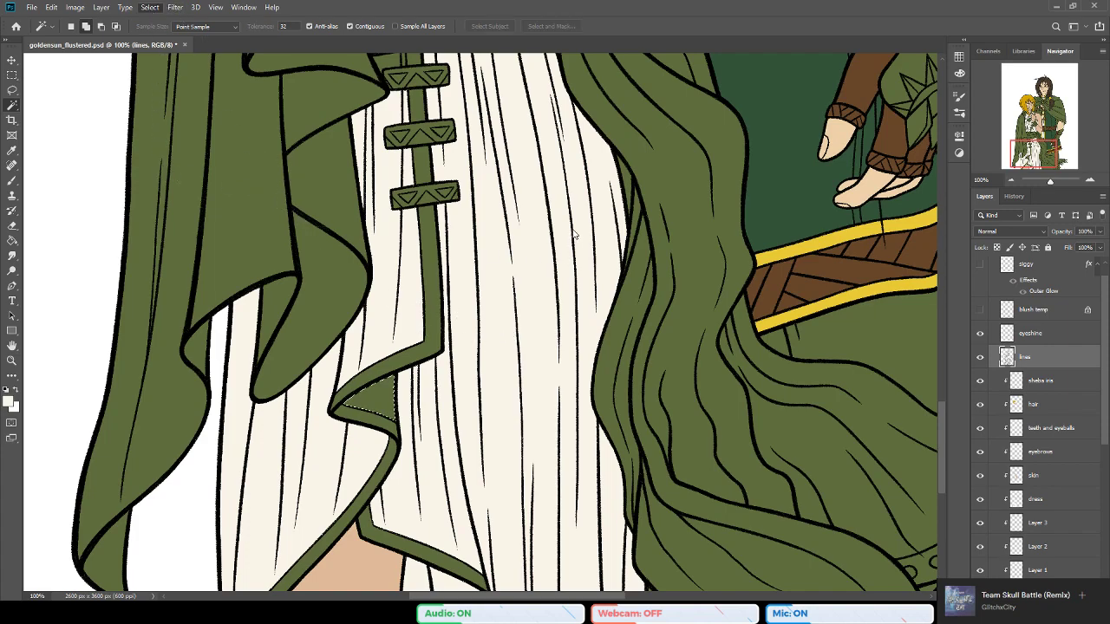
Step: Fill the selected inner skirt fold with off-white on the dress layer and clear the selection
left_click(12, 242)
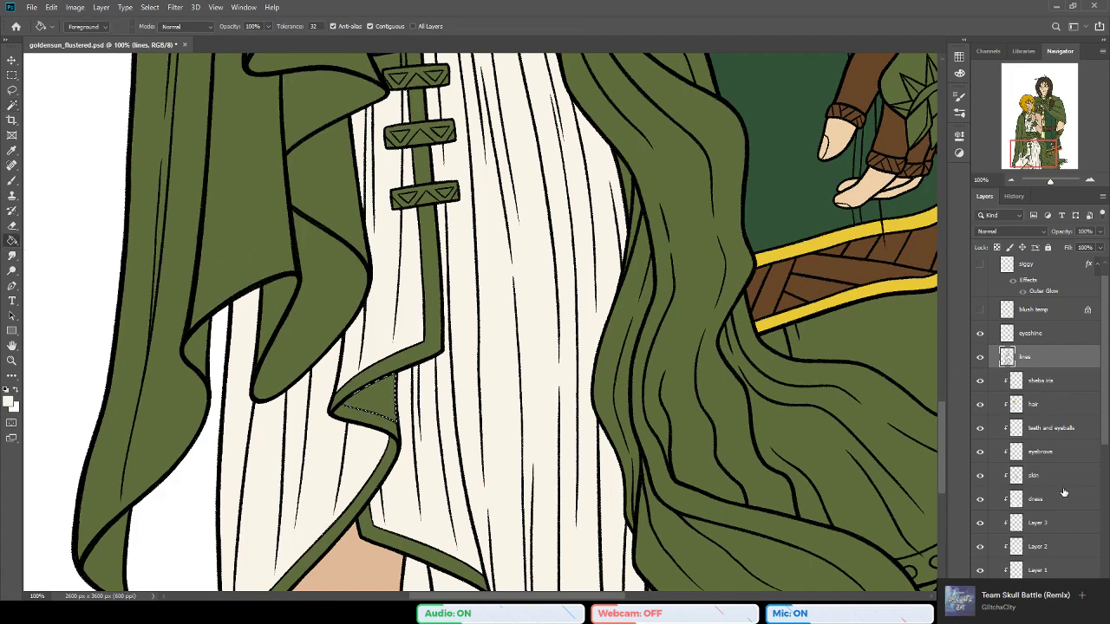
left_click(1034, 478)
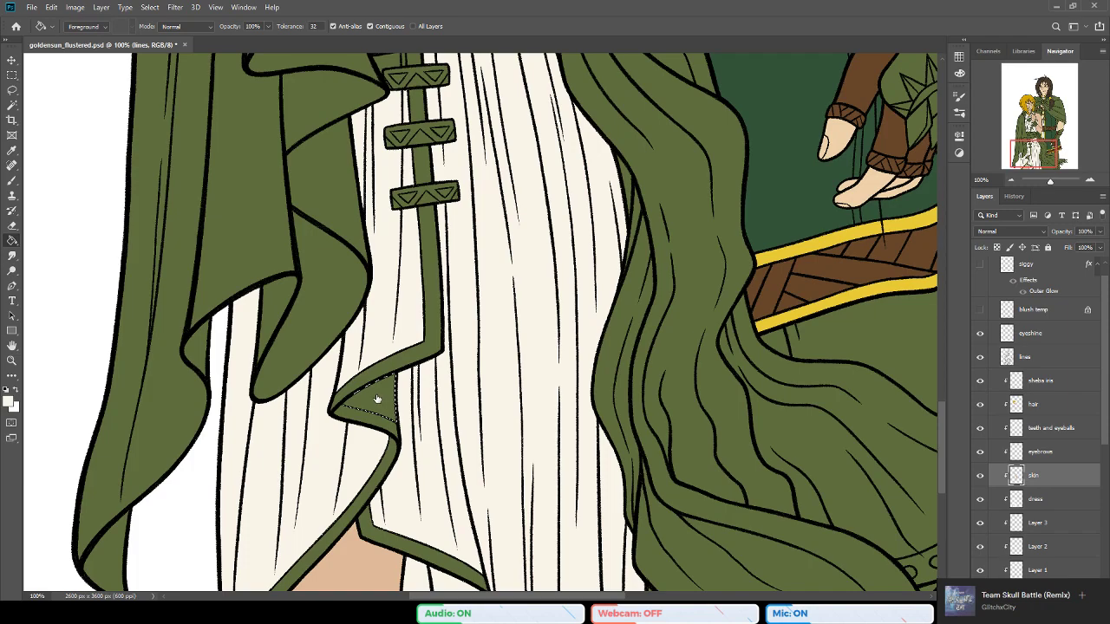
key("h")
left_click(1035, 500)
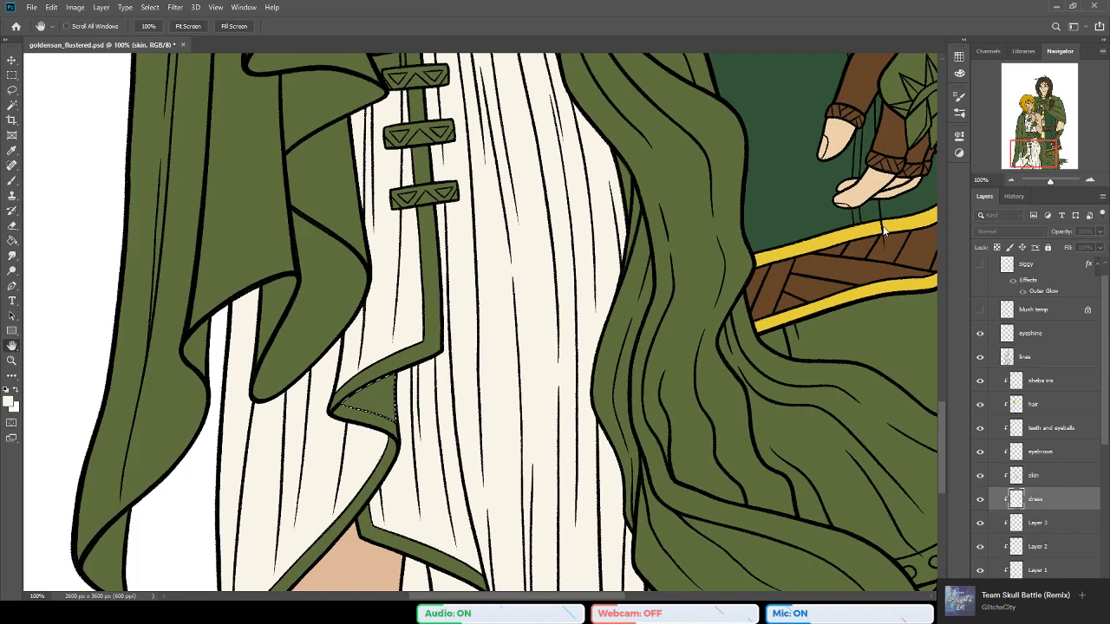
key("g")
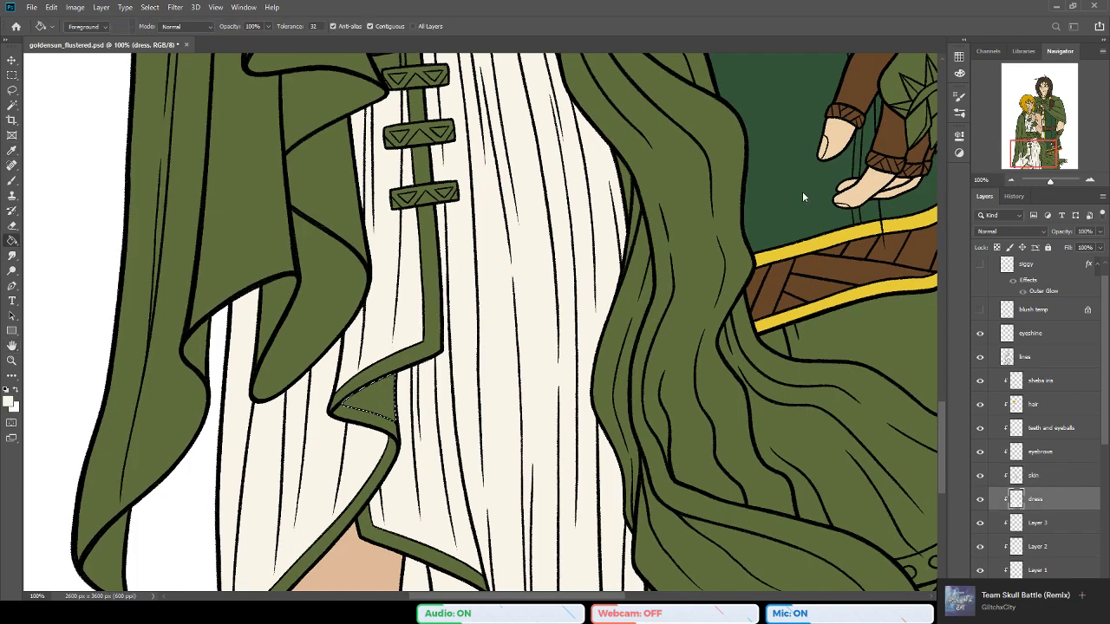
key("alt+BackSpace")
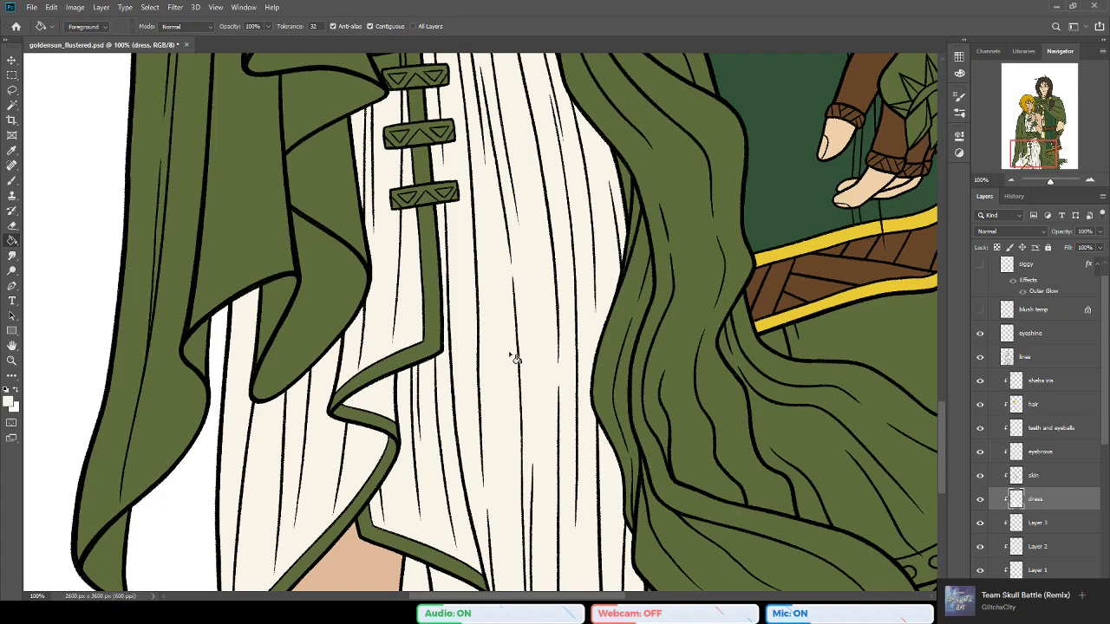
Step: Check the filled skirt and bodice, and save the drawing
left_click_drag(390, 361, 384, 377)
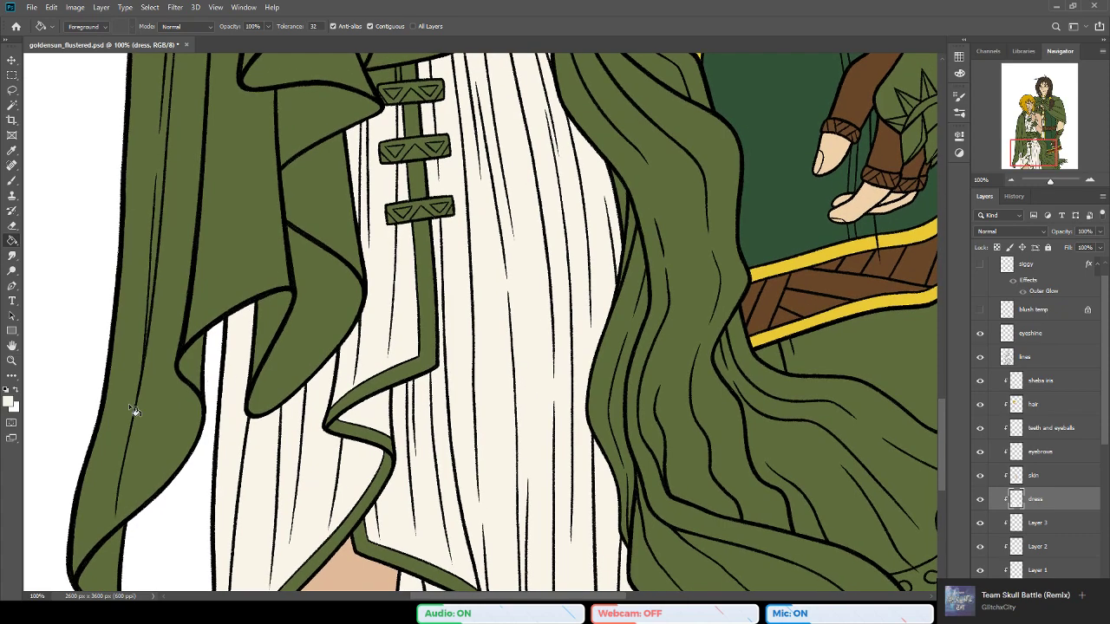
left_click(11, 361)
left_click(384, 319, "alt")
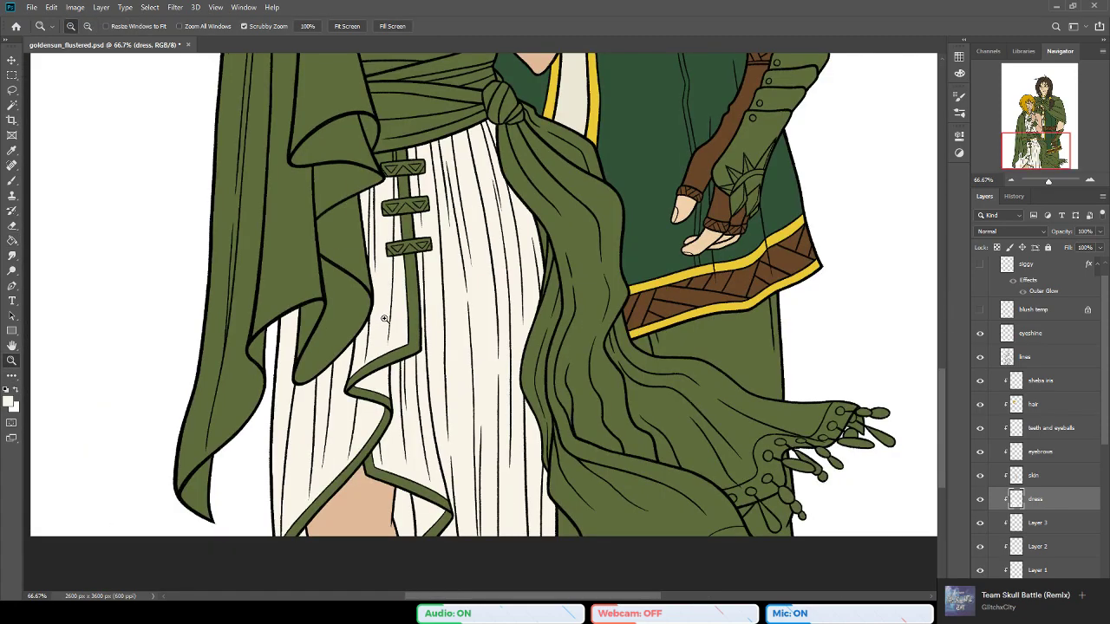
left_click_drag(410, 172, 444, 446)
key("ctrl+s")
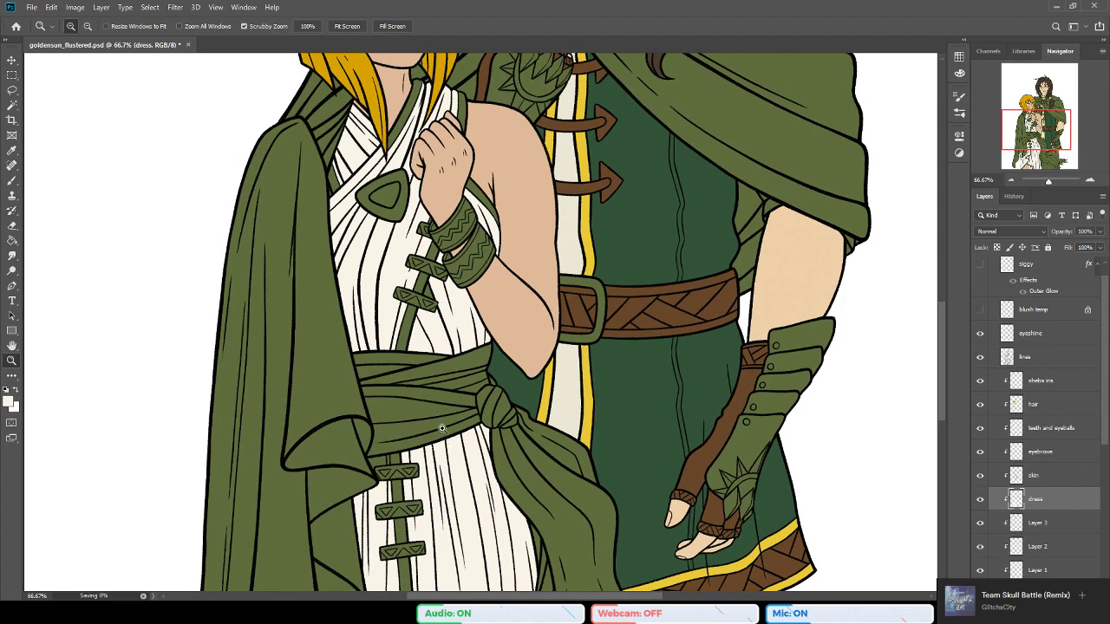
Step: Erase the off-white from the diagonal trim band crossing the bodice above the triangular brooch on the dress layer
left_click_drag(409, 289, 393, 400)
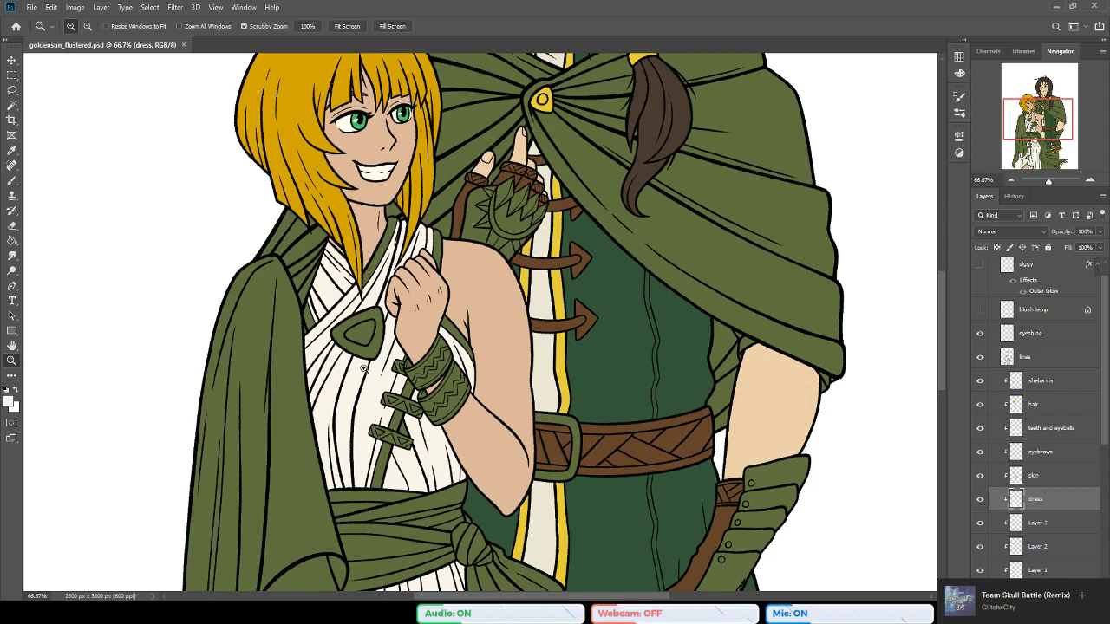
left_click(359, 308)
left_click(359, 308)
left_click_drag(330, 374, 383, 377)
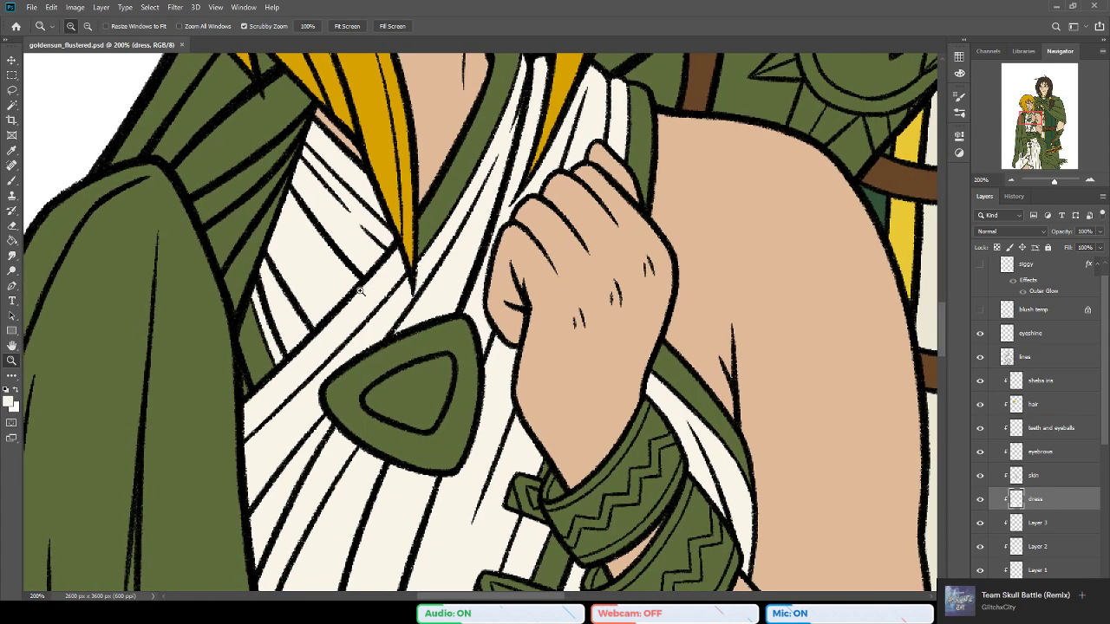
key("e")
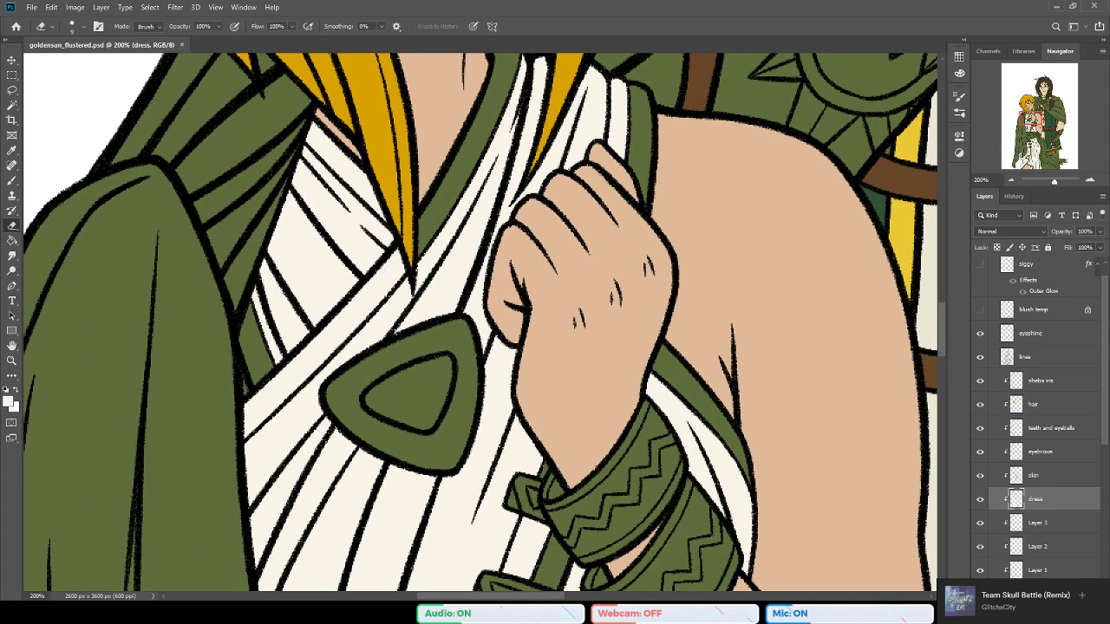
mouse_move(392, 261)
left_mouse_down()
mouse_move(376, 283)
mouse_move(395, 276)
mouse_move(361, 317)
mouse_move(373, 281)
mouse_move(339, 341)
mouse_move(353, 328)
mouse_move(301, 359)
mouse_move(322, 335)
mouse_move(278, 377)
mouse_move(325, 343)
mouse_move(314, 358)
mouse_move(330, 351)
mouse_move(266, 414)
left_mouse_up()
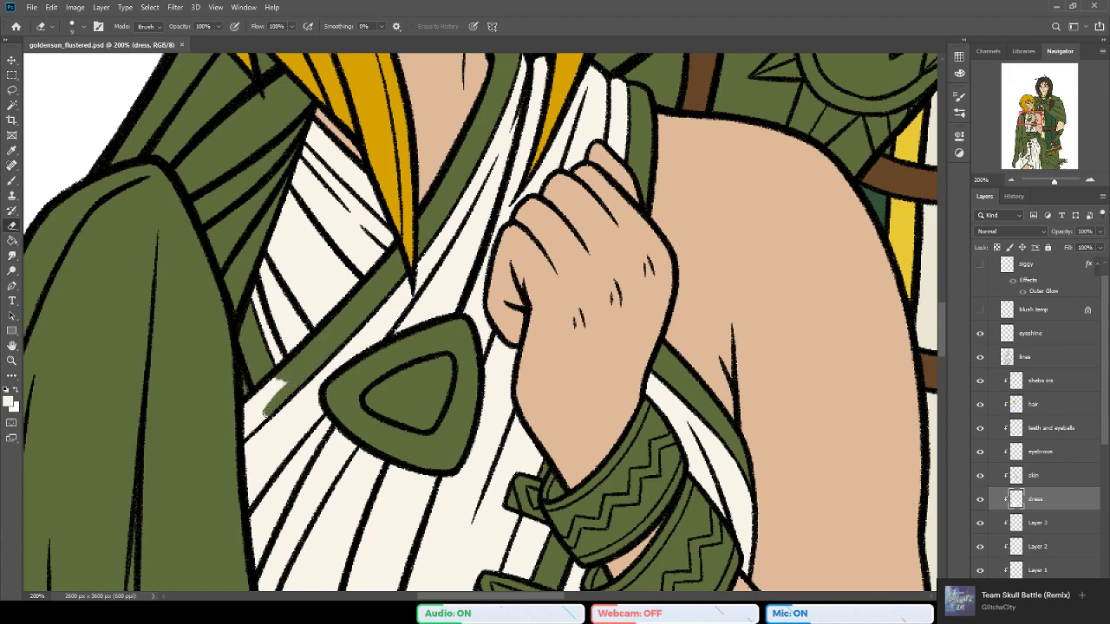
mouse_move(288, 377)
left_mouse_down()
mouse_move(260, 406)
mouse_move(266, 388)
mouse_move(249, 429)
left_mouse_up()
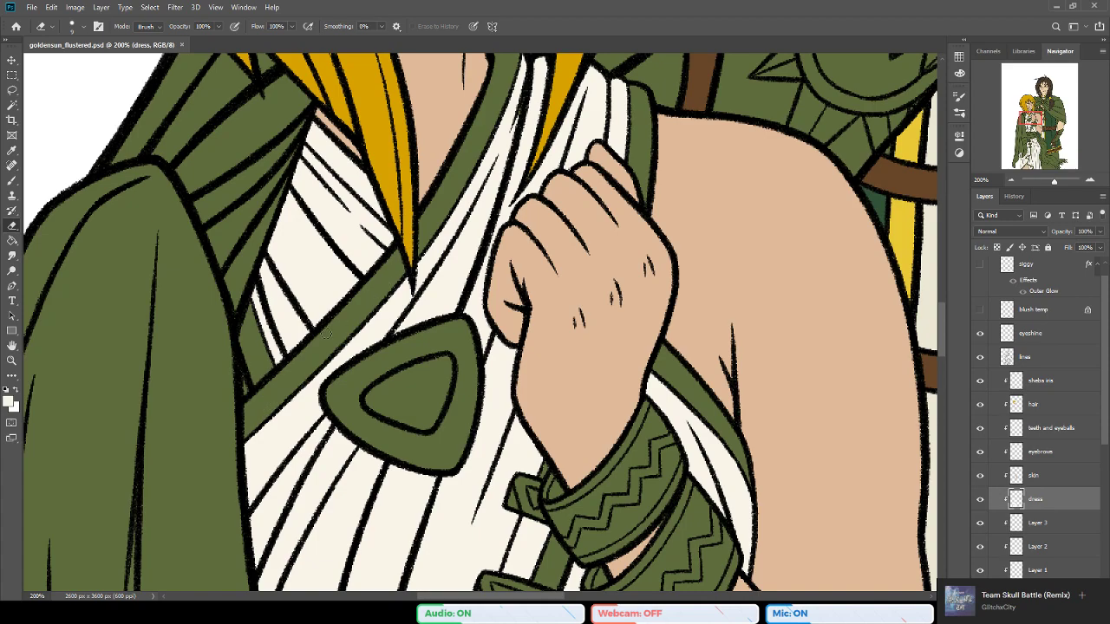
left_click_drag(339, 348, 341, 336)
left_click_drag(469, 240, 442, 313)
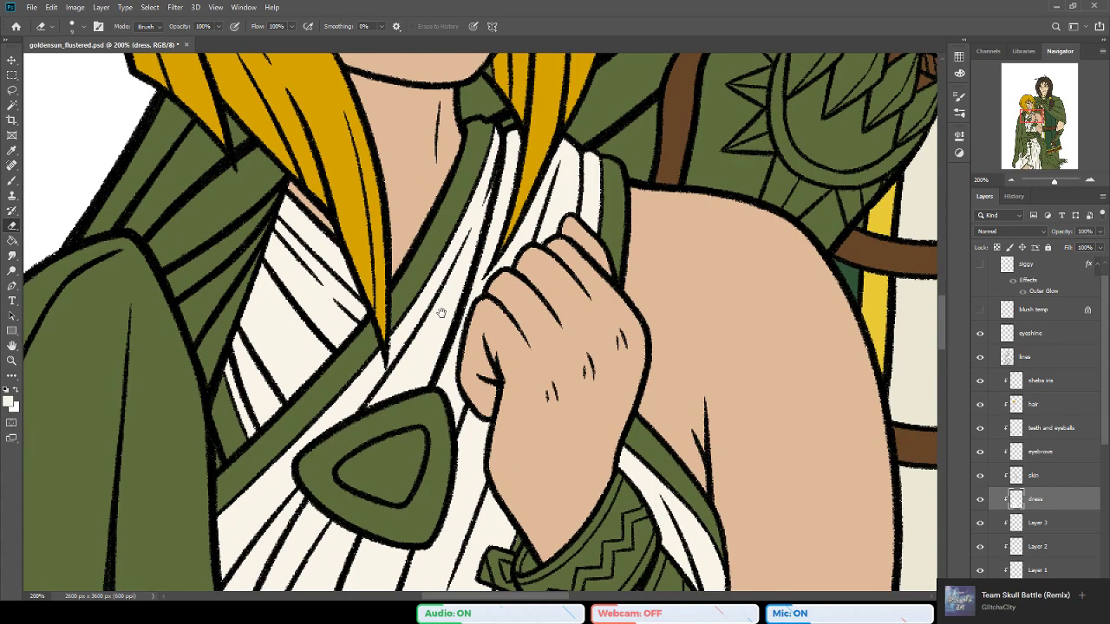
Step: Sample the hand's skin tone and paint the small gap between the cloak edge and diagonal bodice trim on the skin layer
left_click(12, 360)
left_click(511, 389, "alt")
left_click(512, 389, "alt")
left_click_drag(552, 487, 513, 379)
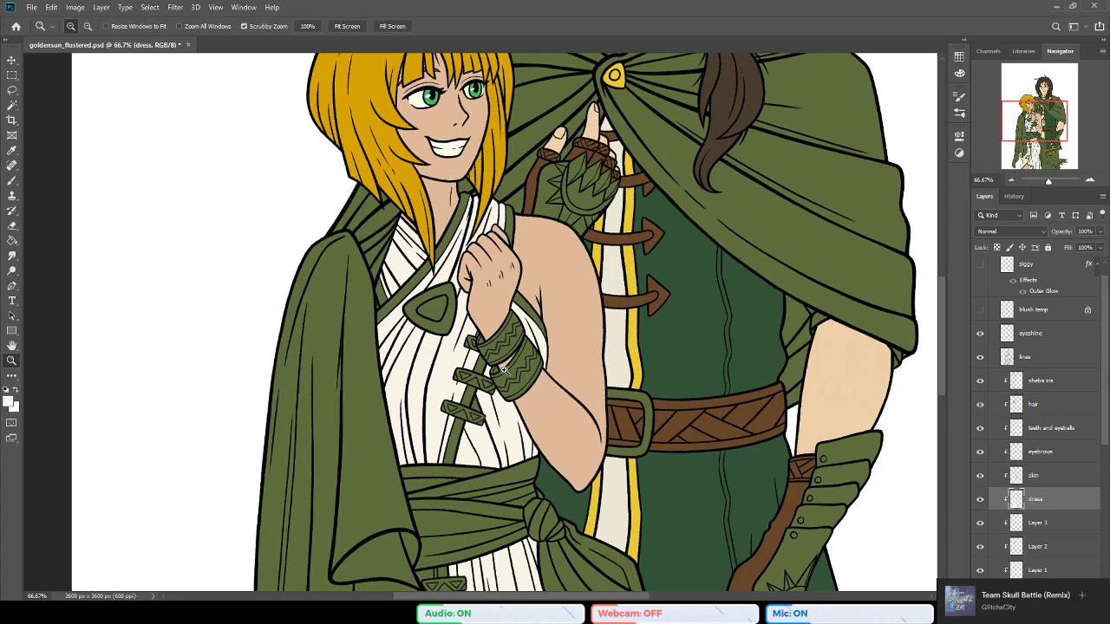
left_click_drag(418, 284, 425, 293)
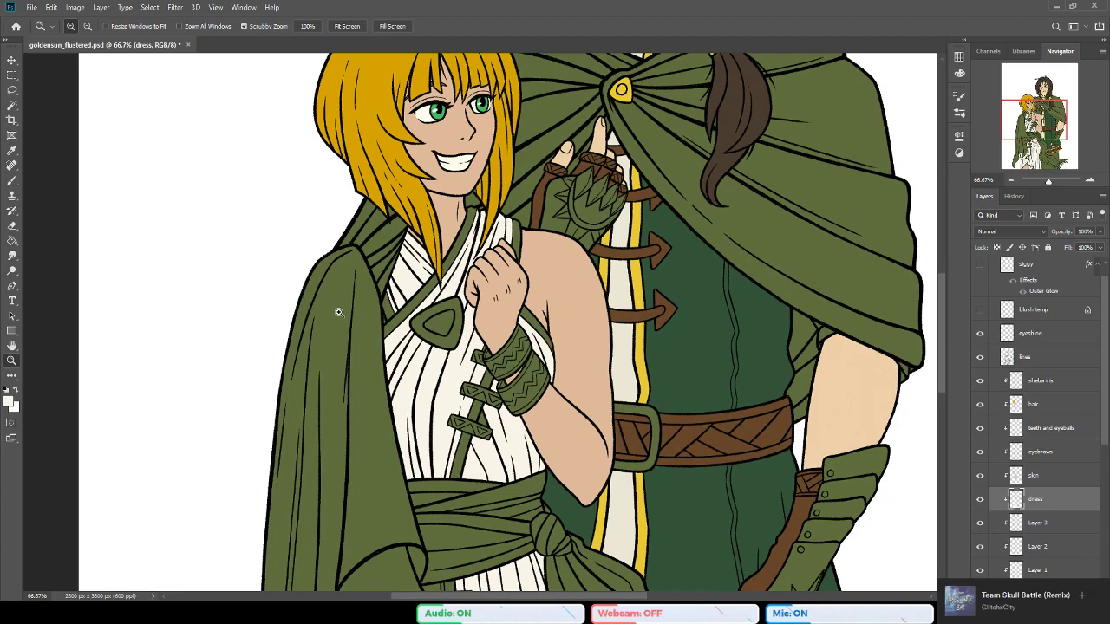
left_click(386, 312)
left_click(416, 322)
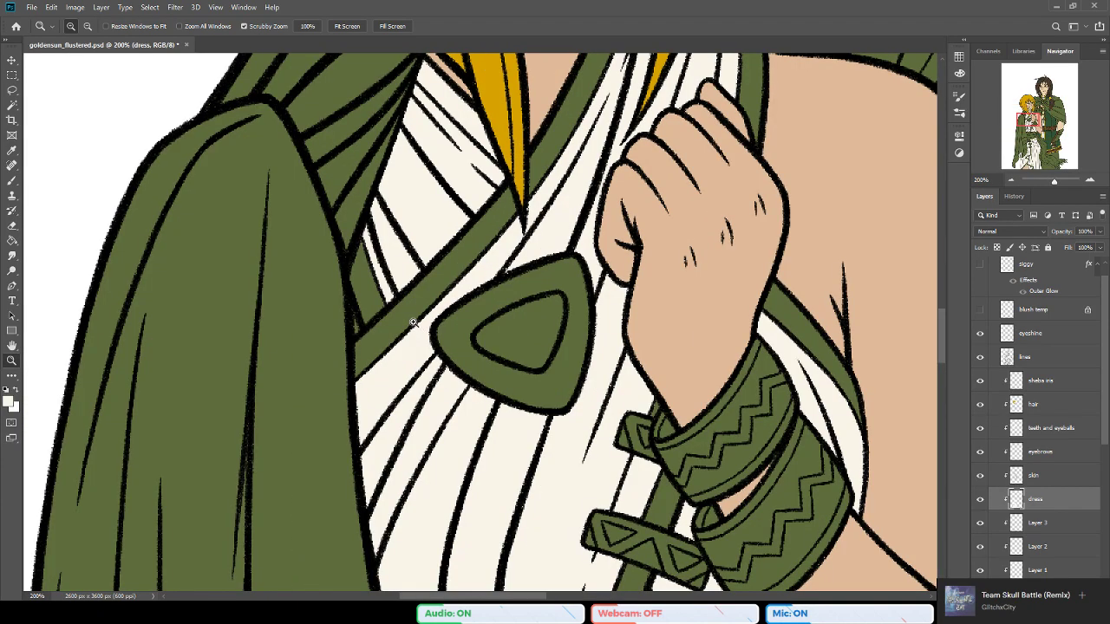
key("b")
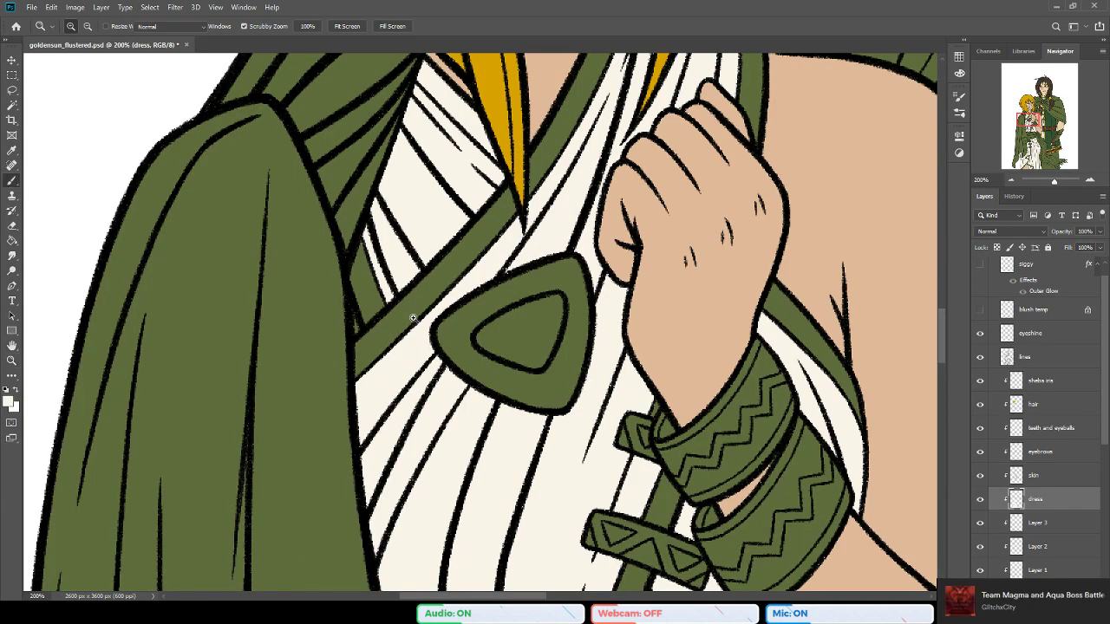
left_click(702, 230, "alt")
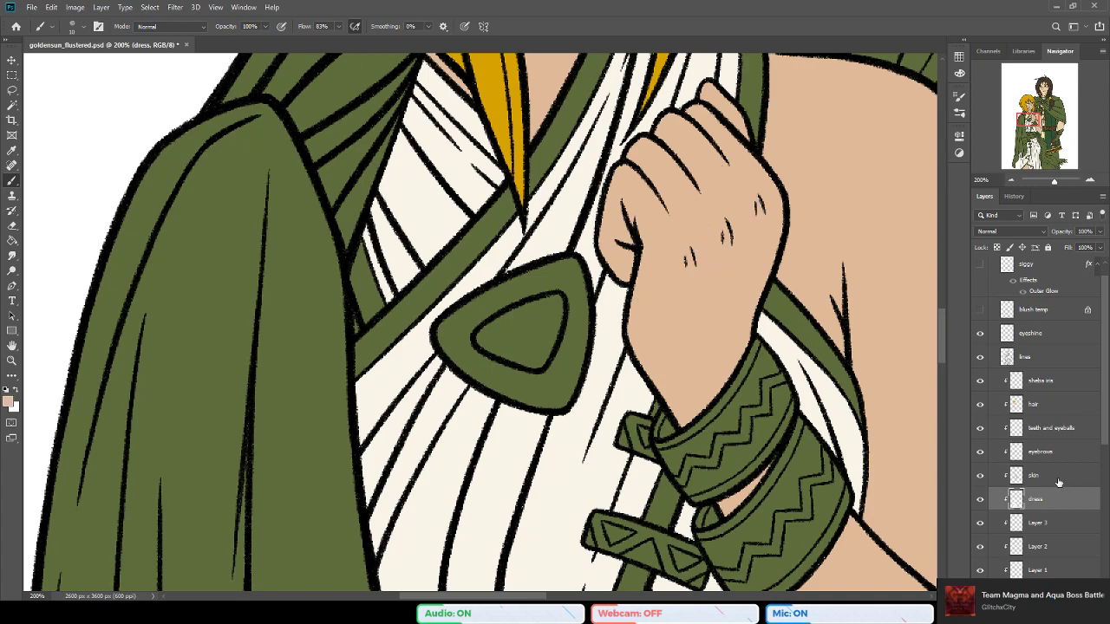
left_click(1034, 475)
left_click_drag(432, 323, 458, 344)
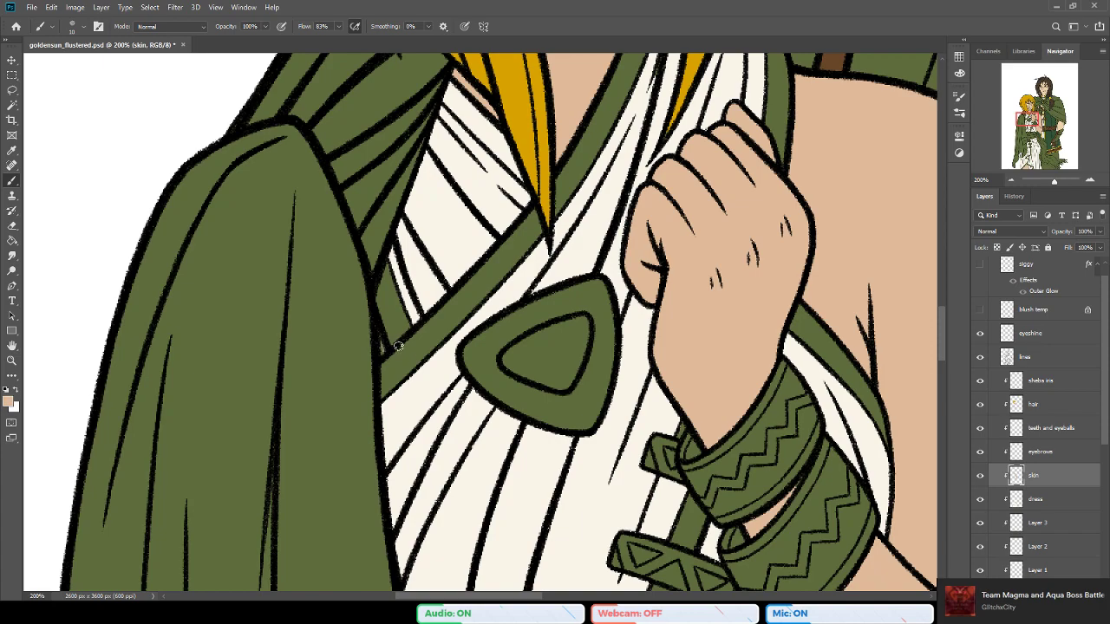
key("comma")
left_click_drag(383, 353, 378, 333)
Step: Check the corrected bodice as part of the wider figure and save the drawing
left_click(11, 360)
left_click(466, 413, "alt")
left_click(472, 408, "alt")
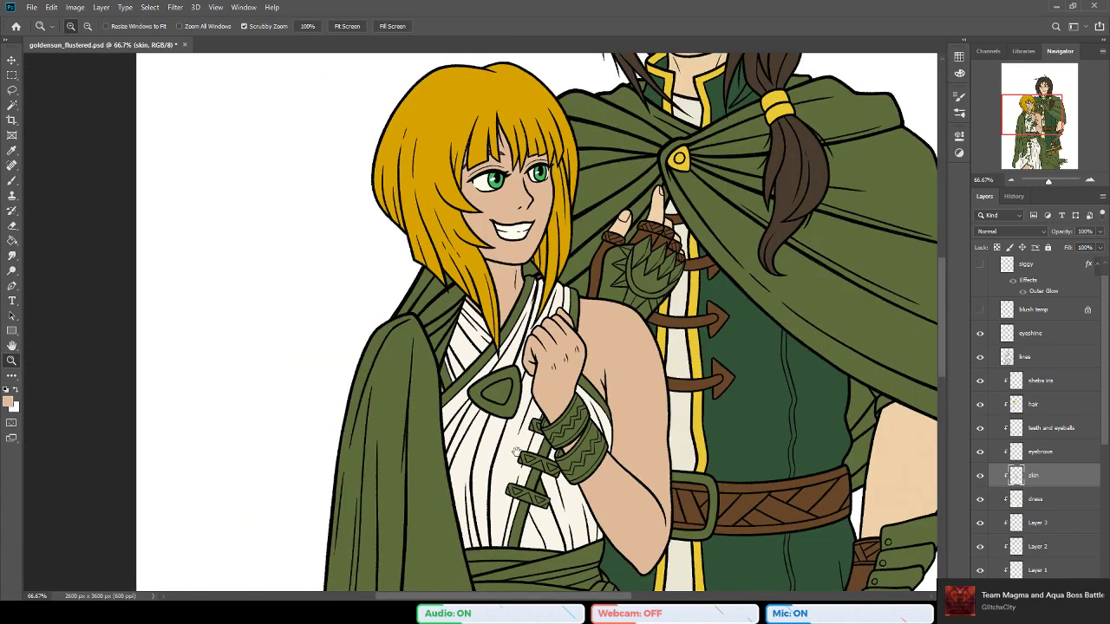
left_click_drag(515, 447, 495, 370)
key("ctrl+s")
Step: Select the woman's neckline and bodice trim areas with the Magic Wand, using the lines layer
left_click_drag(385, 347, 361, 362)
key("w")
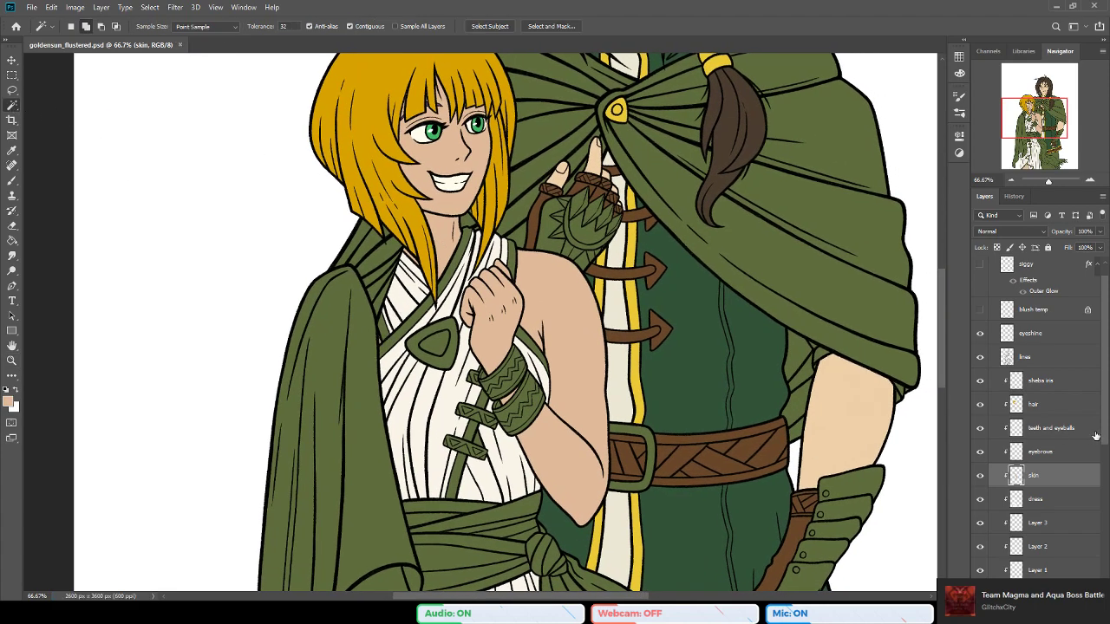
left_click(1039, 359)
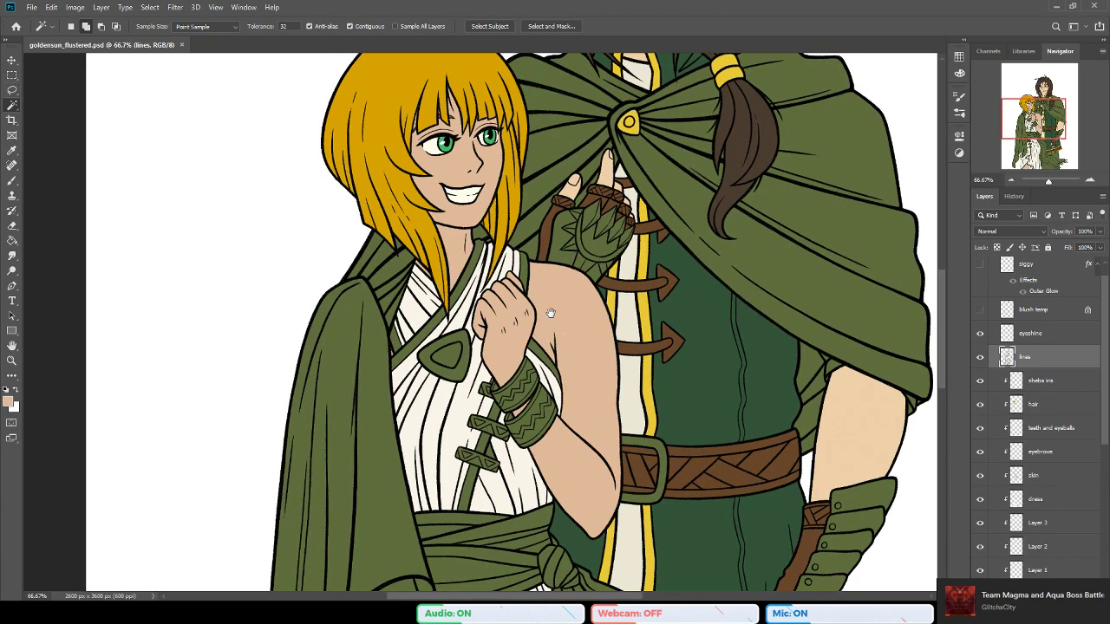
left_click_drag(553, 313, 560, 296)
left_click(482, 239)
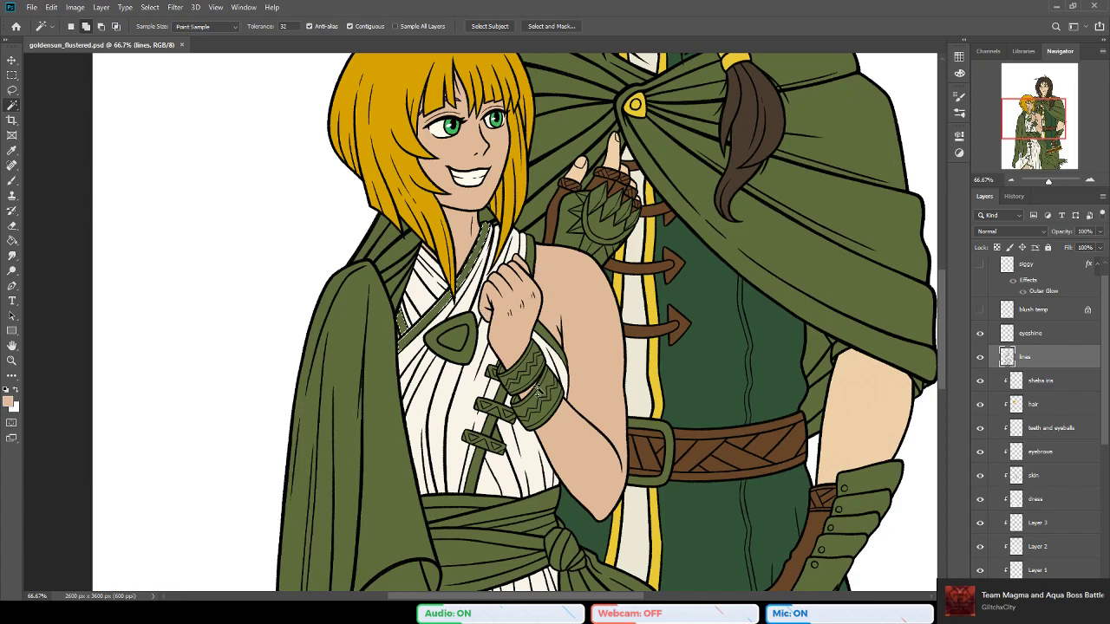
left_click(12, 361)
left_click(491, 382)
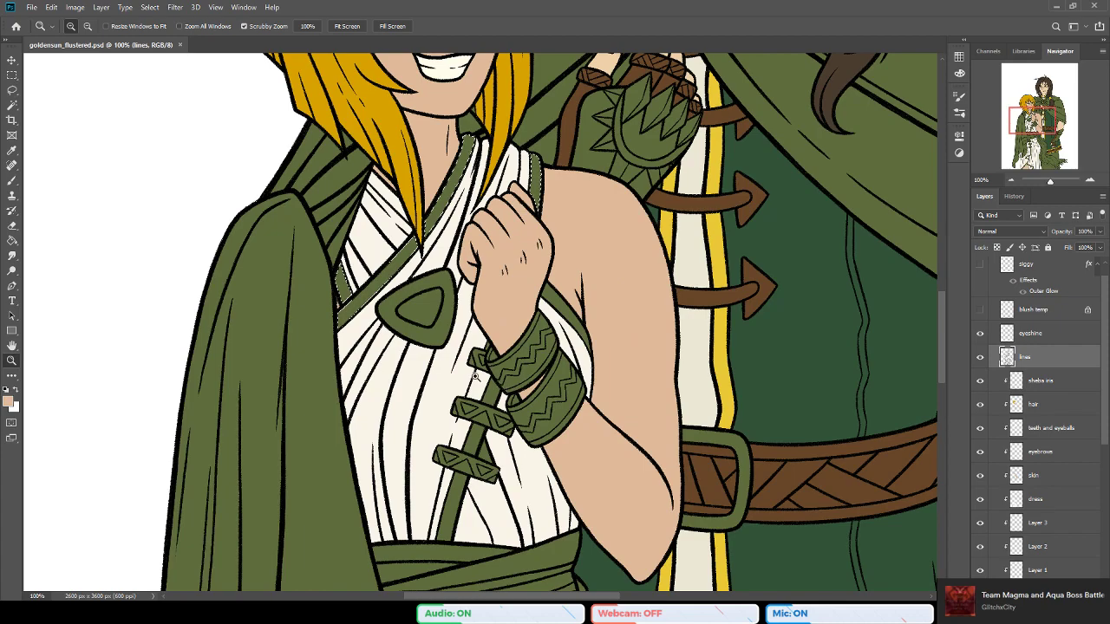
left_click(12, 105)
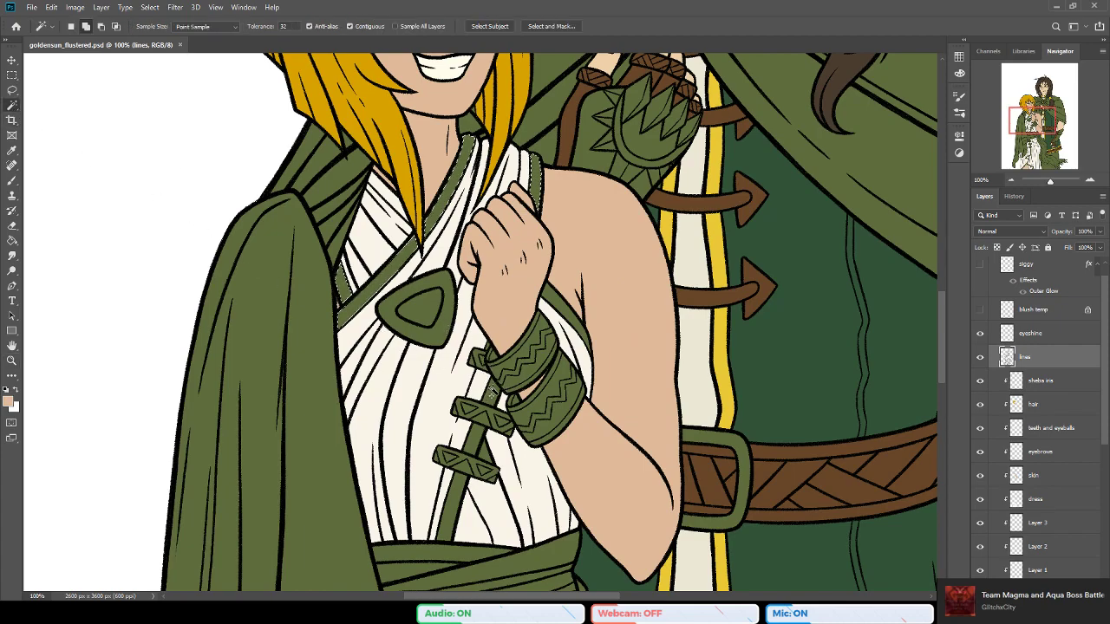
Step: Add the remaining trim bands down the front and along the hem of the woman's white dress to the Magic Wand selection
left_click(460, 491, "shift")
left_click_drag(552, 503, 502, 185)
left_click_drag(481, 433, 541, 311)
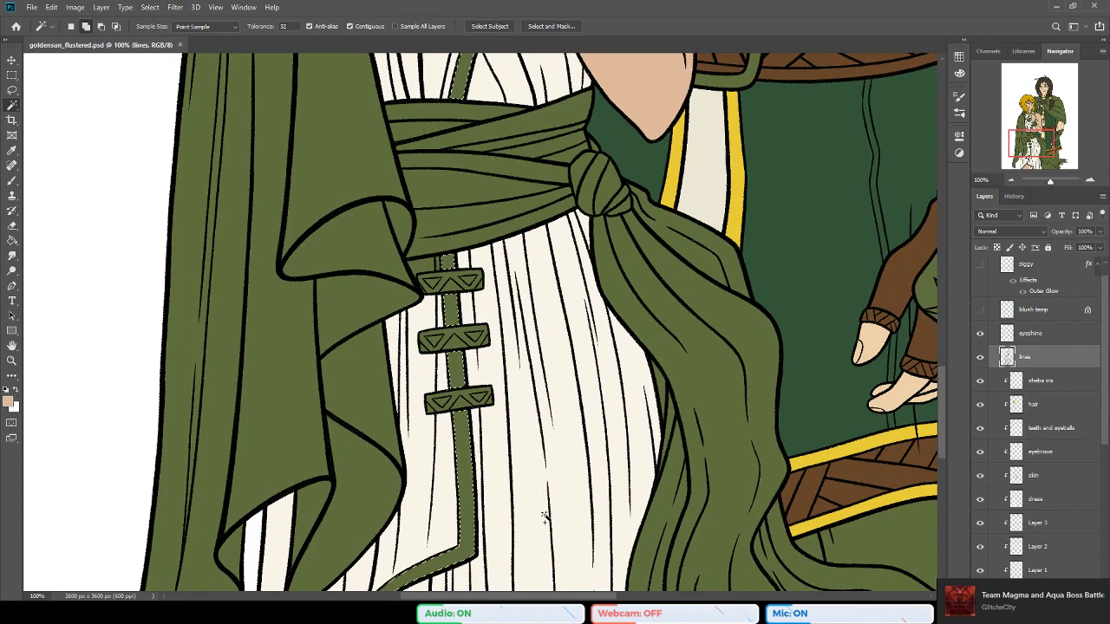
left_click_drag(485, 495, 465, 247)
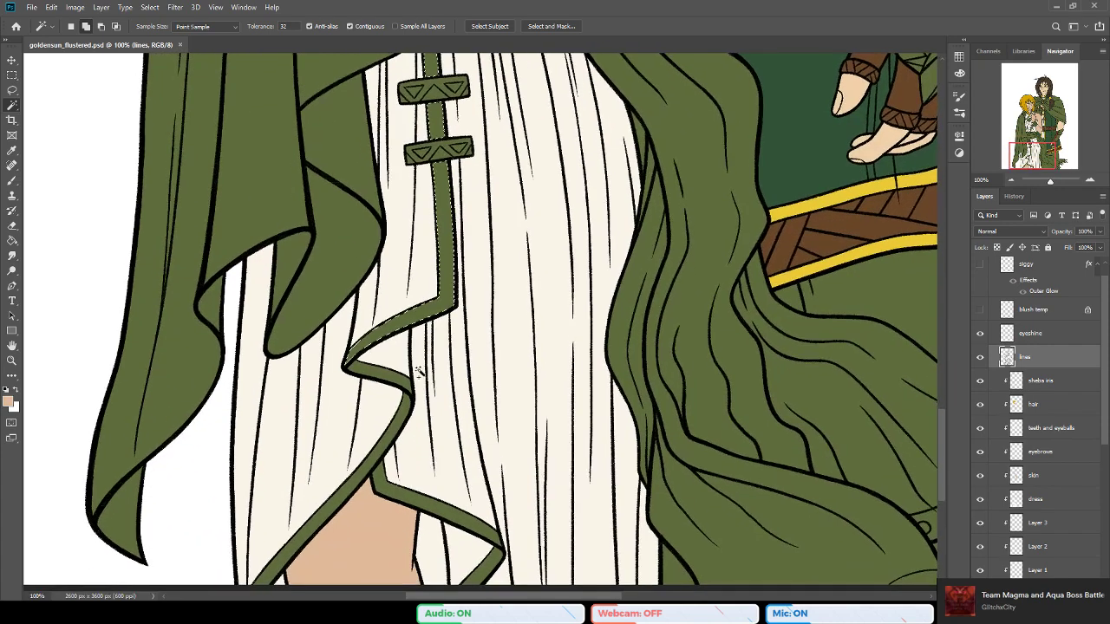
left_click_drag(418, 364, 392, 297)
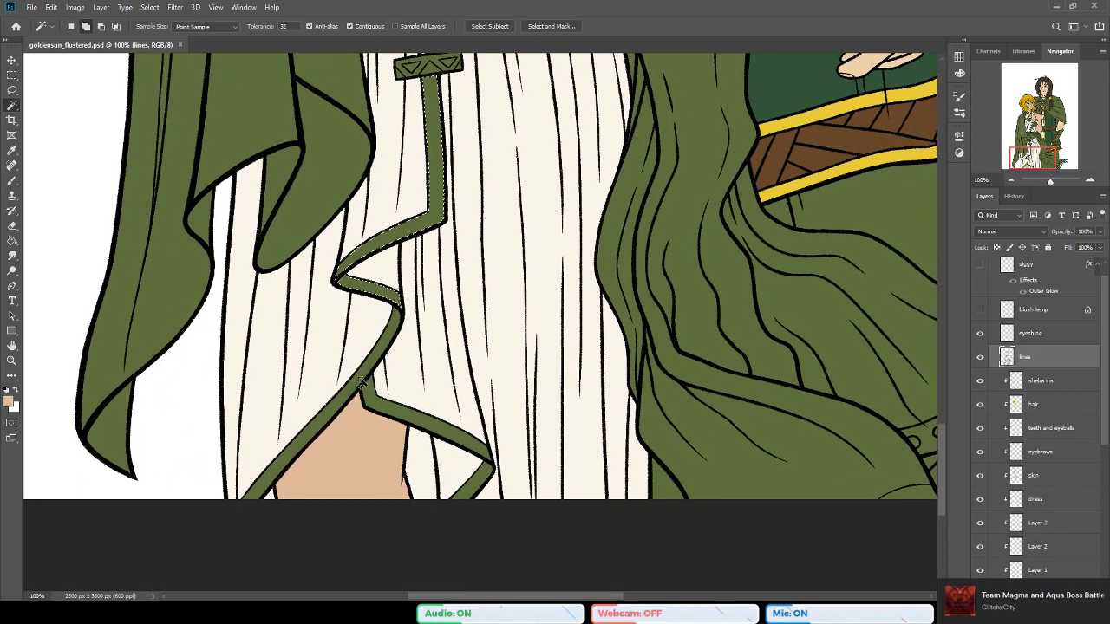
left_click(394, 417, "shift")
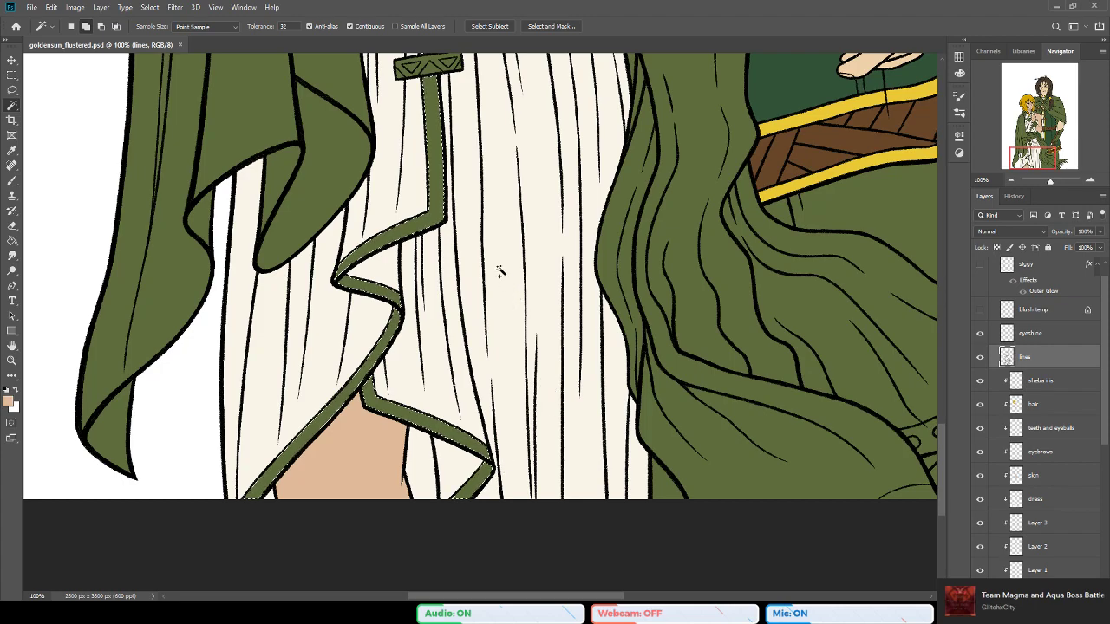
Step: Expand the selection around the dress trim
left_click_drag(491, 217, 490, 493)
left_click_drag(477, 139, 468, 449)
left_click_drag(425, 232, 536, 355)
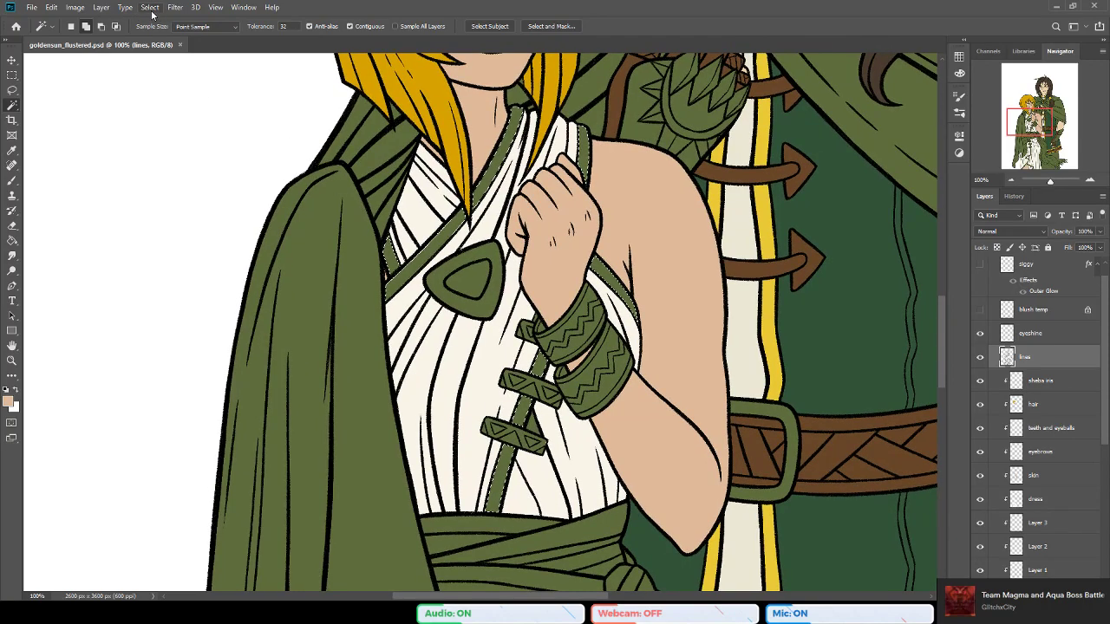
left_click(294, 215)
key("Return")
Step: Rename Layer 3 as "dress trim" and move it directly above the dress layer
left_click_drag(1104, 435, 1105, 457)
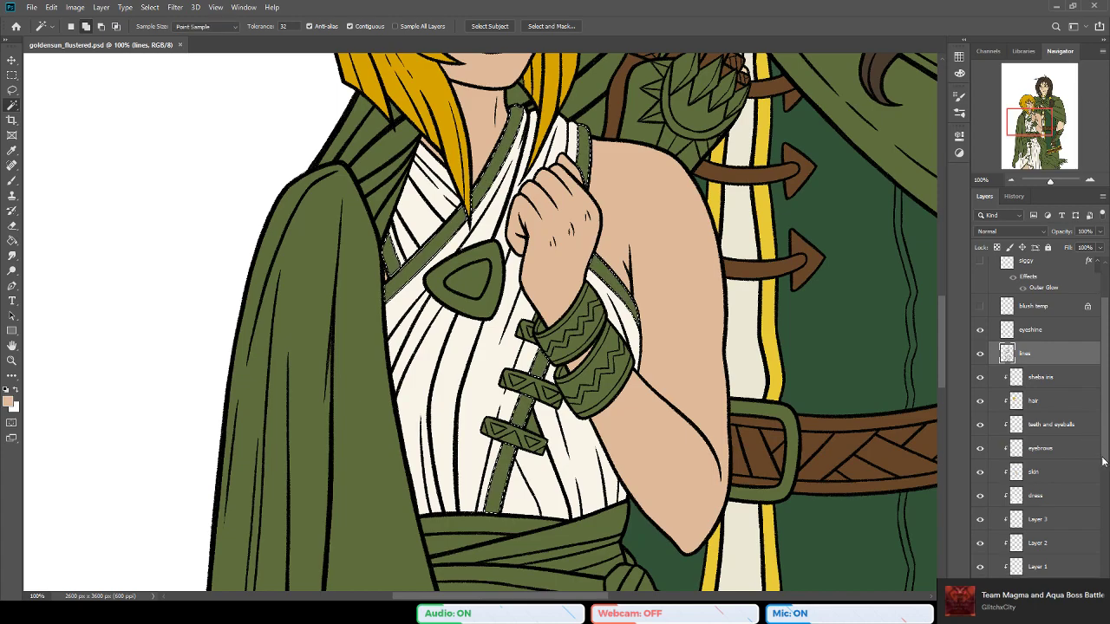
scroll(1105, 458, "down", 2)
left_click(1051, 469)
double_click(1040, 469)
type("dress trim")
key("Return")
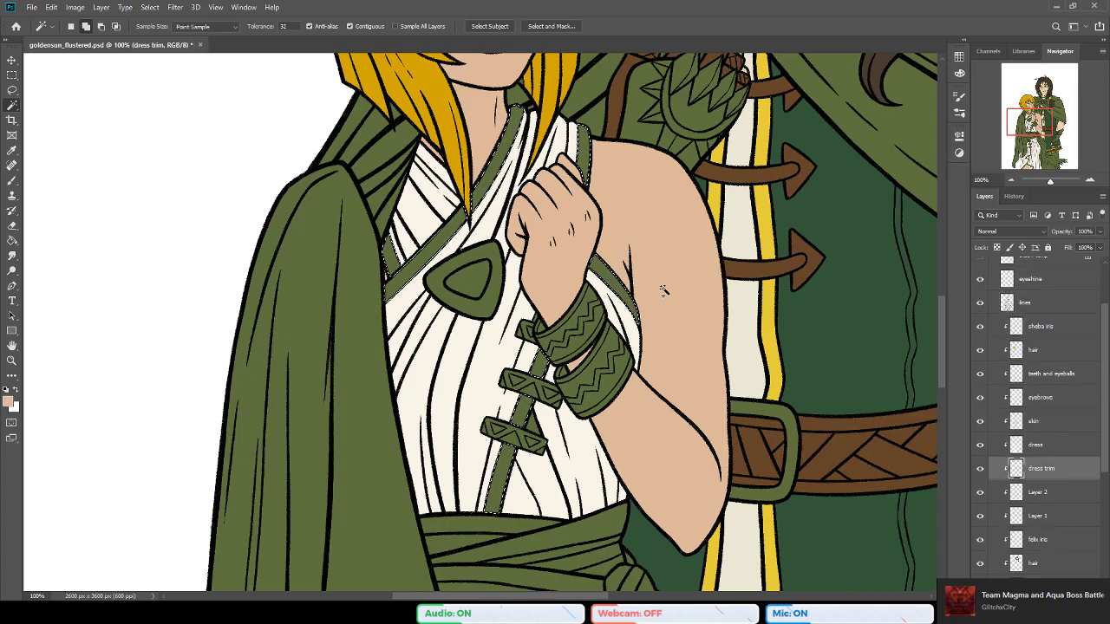
left_click_drag(1052, 468, 1051, 437)
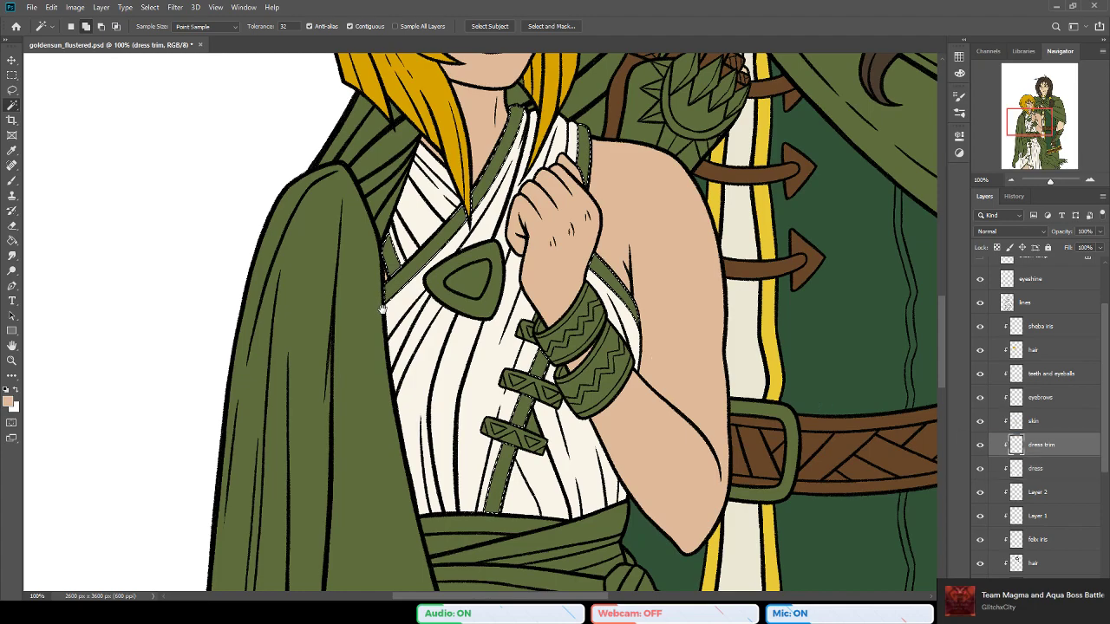
Step: Fill the selected dress trim with brown using the Paint Bucket on the dress trim layer
left_click_drag(381, 308, 362, 316)
key("b")
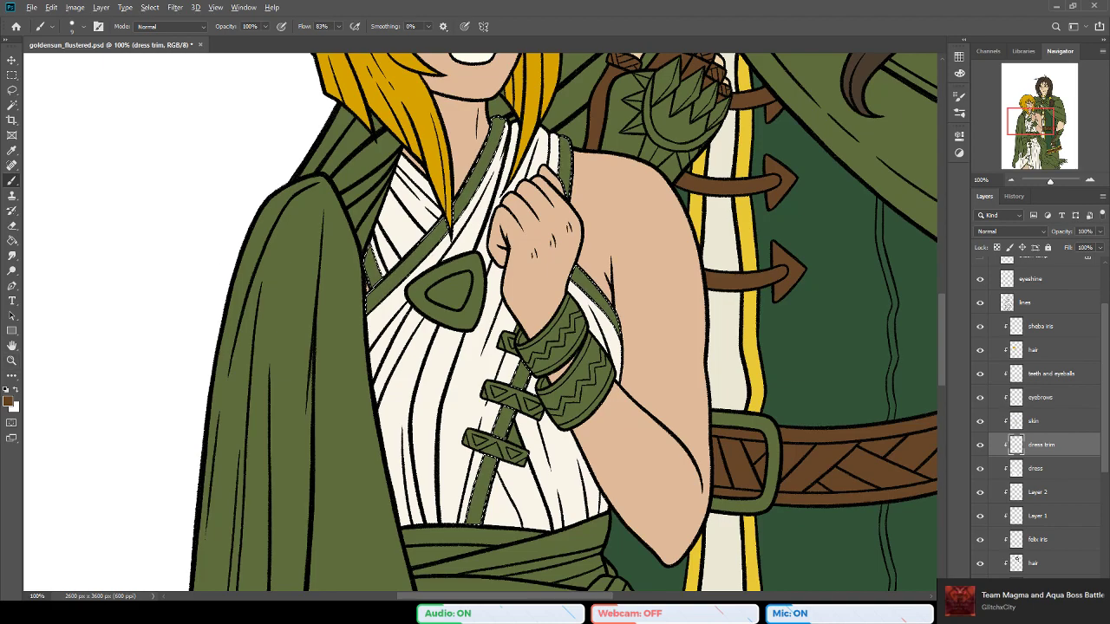
key("g")
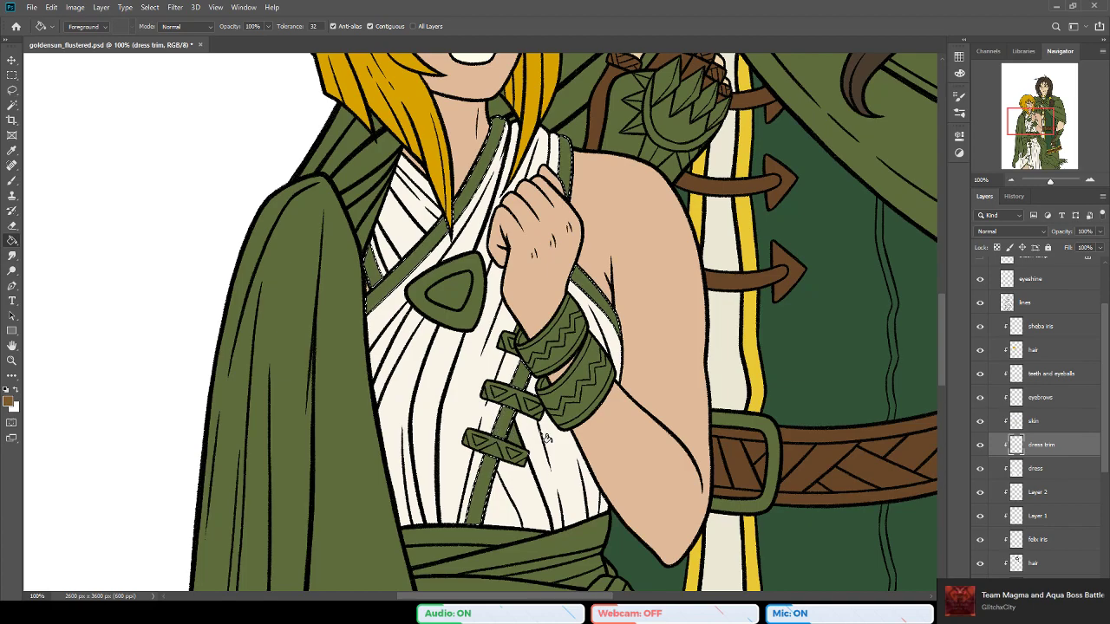
Step: Examine the brown dress trim against the rest of both figures, from the neckline down to the hem
key("z")
left_click(626, 376, "alt")
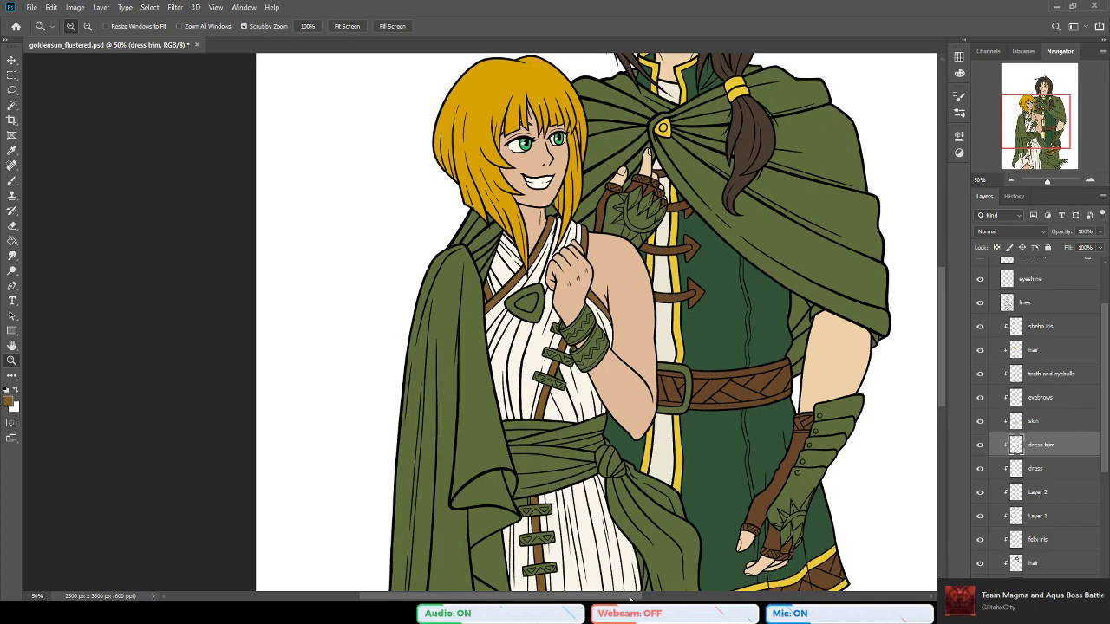
left_click_drag(630, 598, 672, 598)
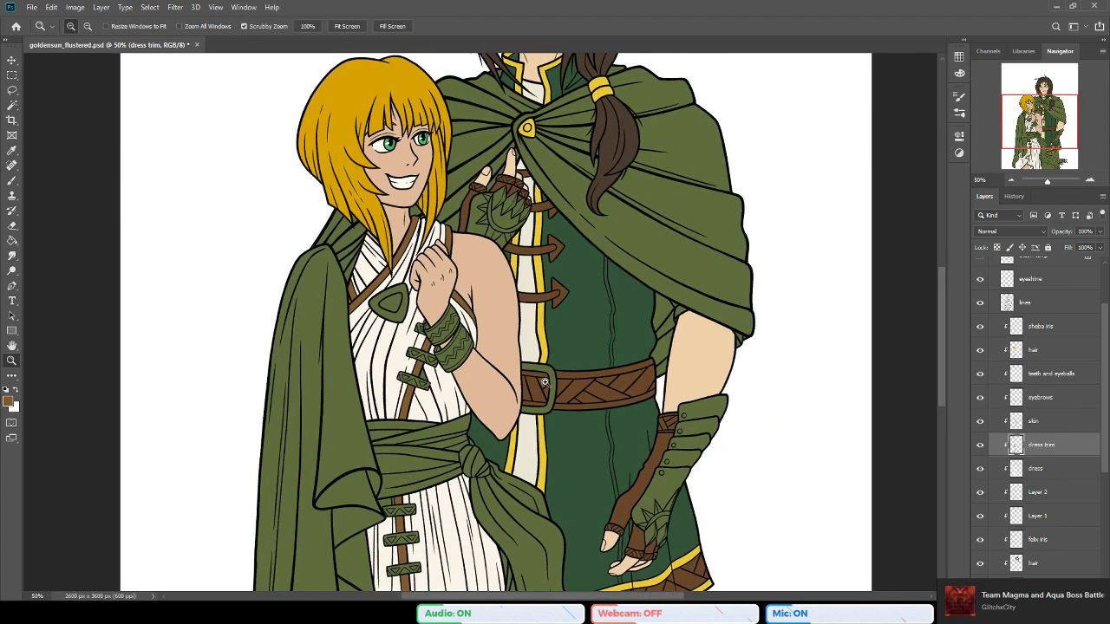
scroll(518, 374, "down", 5)
scroll(517, 373, "down", 3)
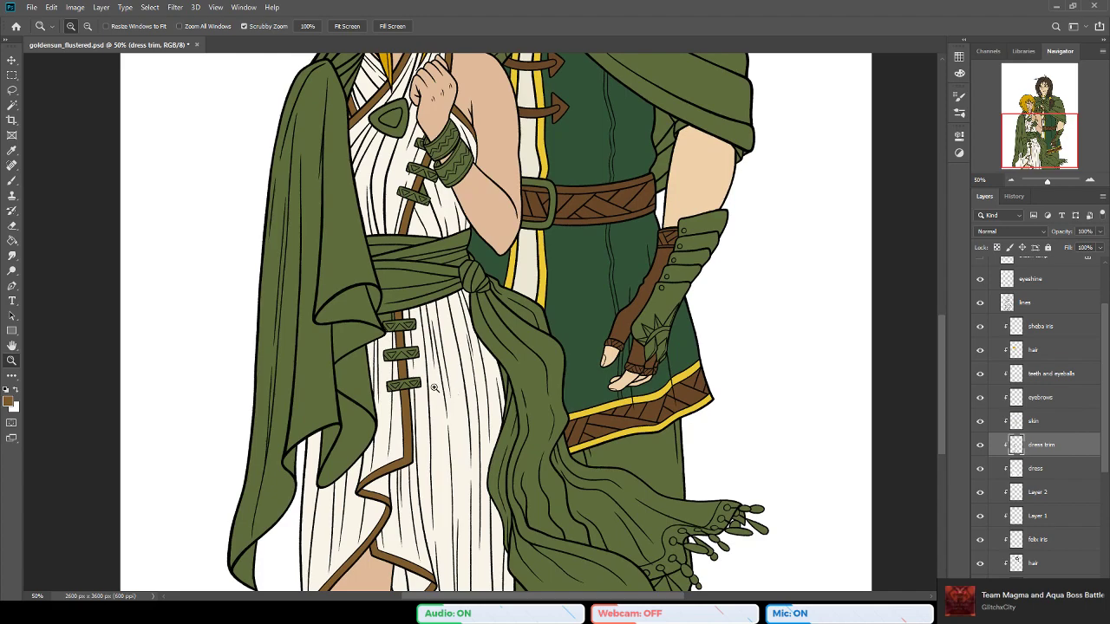
scroll(433, 386, "up", 3)
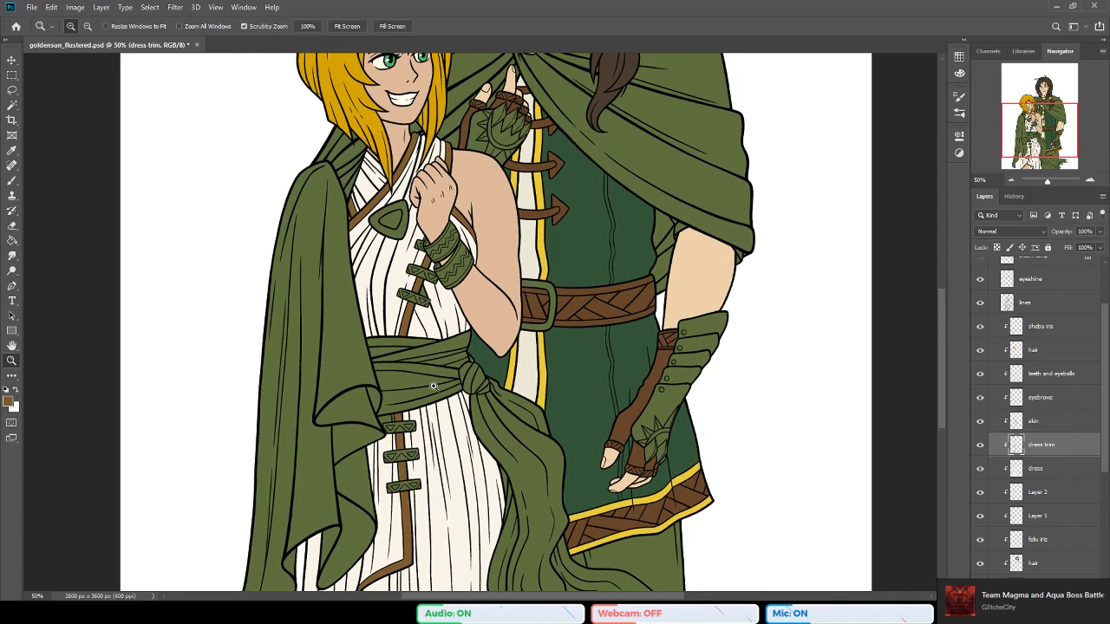
scroll(414, 306, "up", 2)
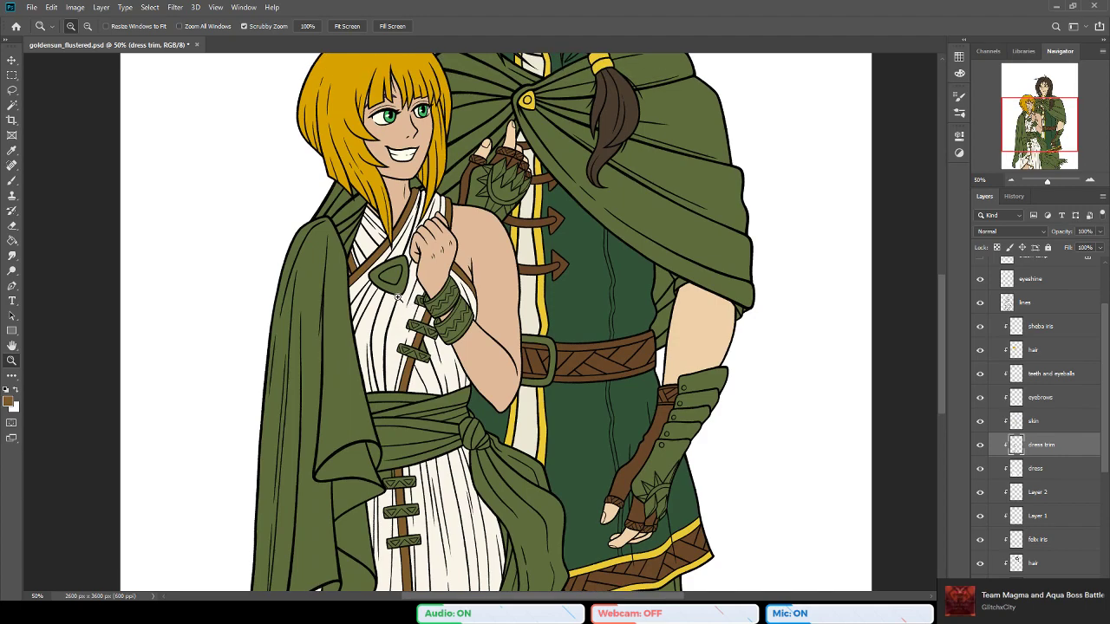
scroll(399, 297, "up", 1)
left_click(472, 245, "alt")
left_click(513, 281, "alt")
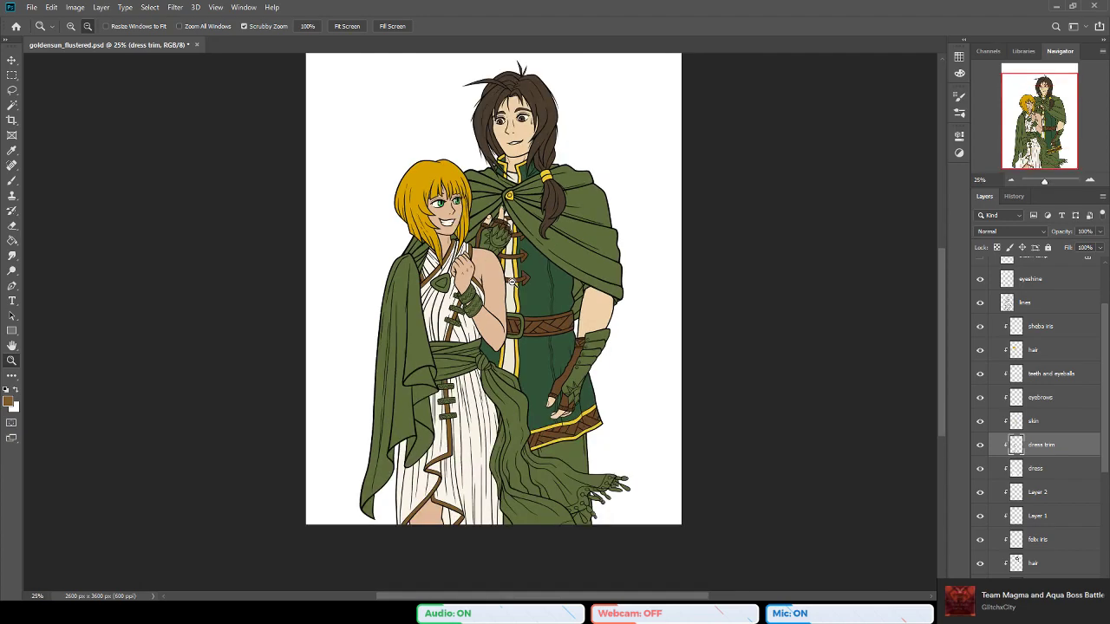
scroll(514, 284, "up", 1)
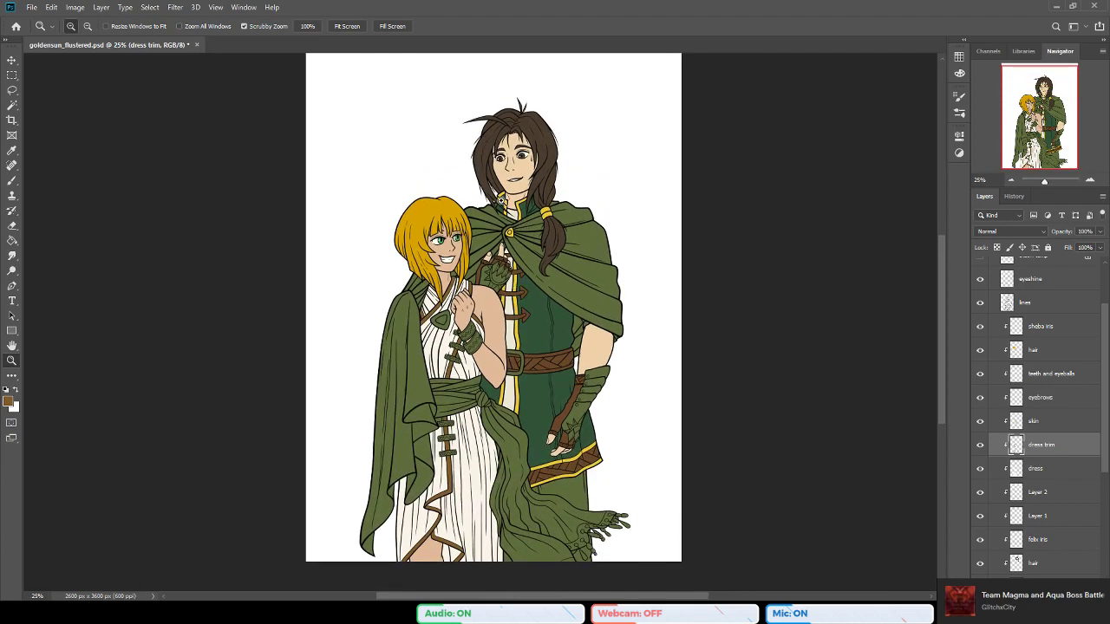
scroll(507, 201, "up", 1)
left_click(477, 311)
scroll(477, 310, "down", 2)
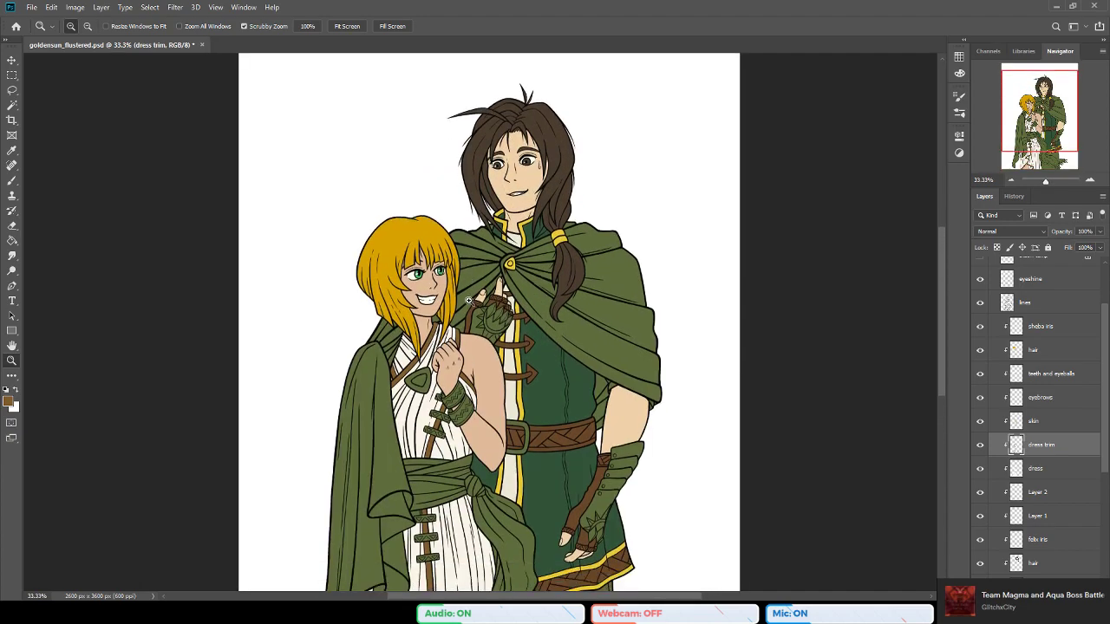
scroll(468, 299, "down", 2)
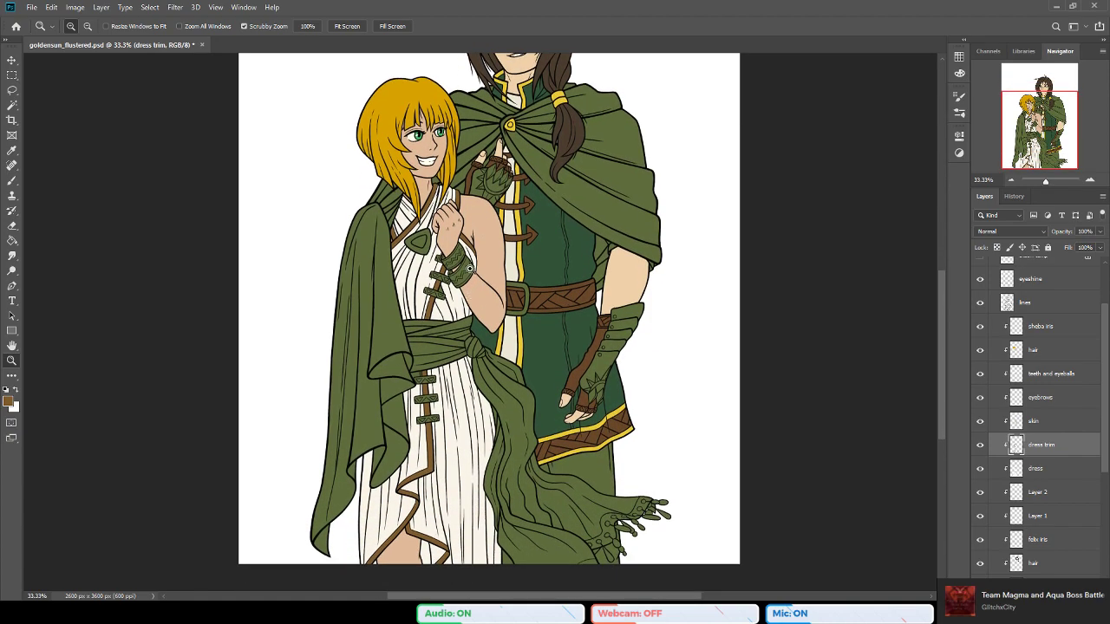
scroll(422, 228, "up", 1)
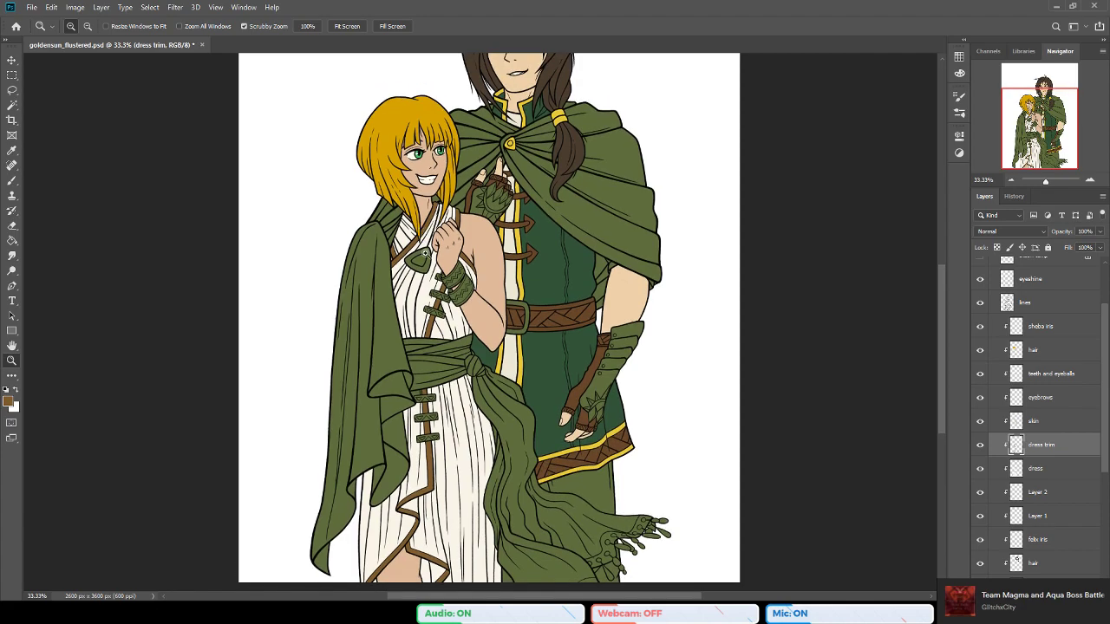
Step: Paint the missed trim strip at the neckline beside the woman's hair with the brown brush
left_click(403, 234)
left_click(403, 232)
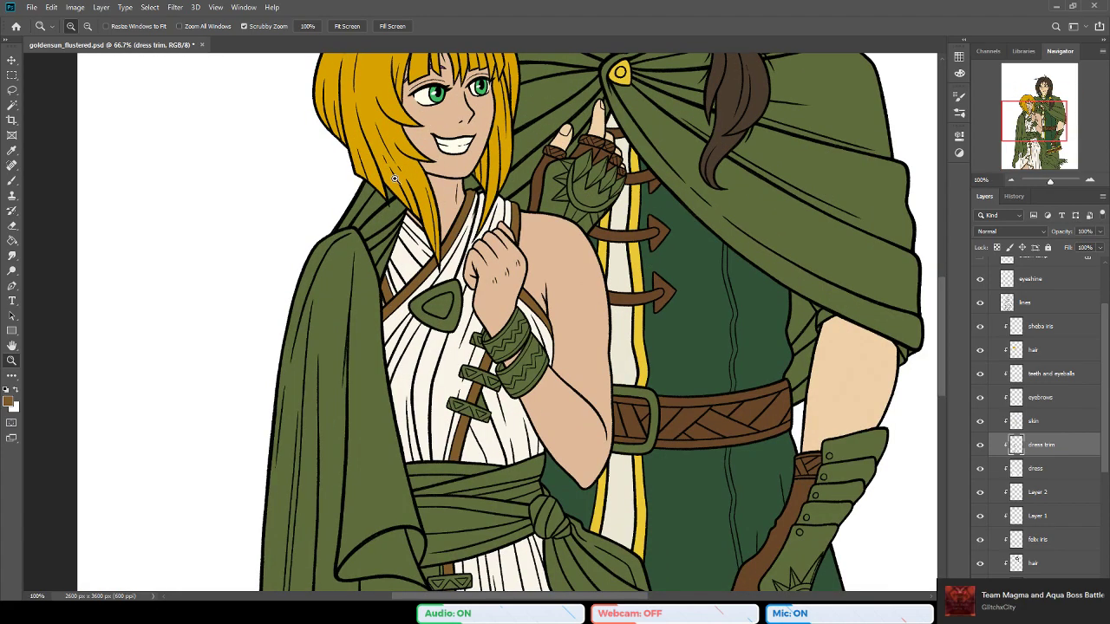
left_click(406, 221)
left_click(407, 218)
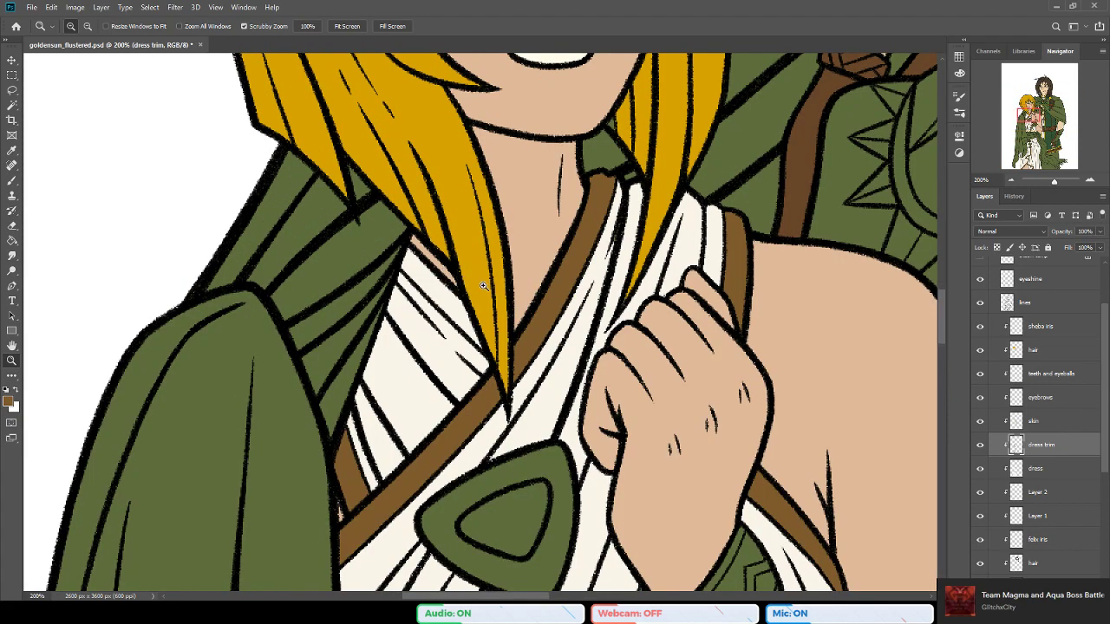
key("b")
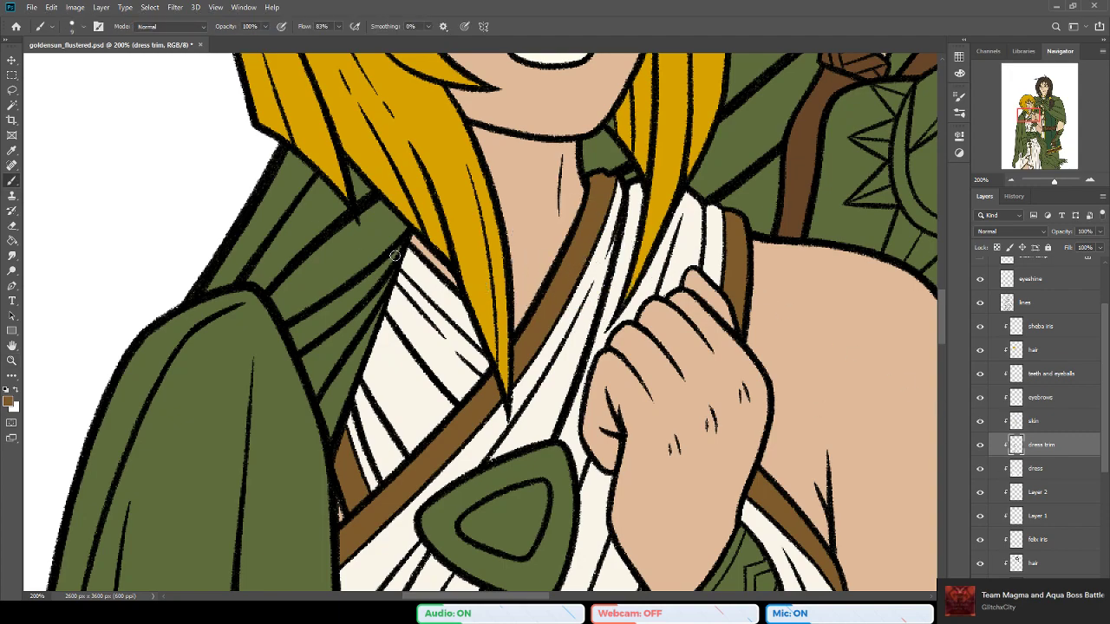
left_click_drag(409, 257, 407, 249)
mouse_move(406, 253)
left_mouse_down()
mouse_move(436, 296)
mouse_move(444, 285)
mouse_move(461, 302)
mouse_move(429, 293)
mouse_move(465, 311)
mouse_move(452, 308)
mouse_move(491, 349)
left_mouse_up()
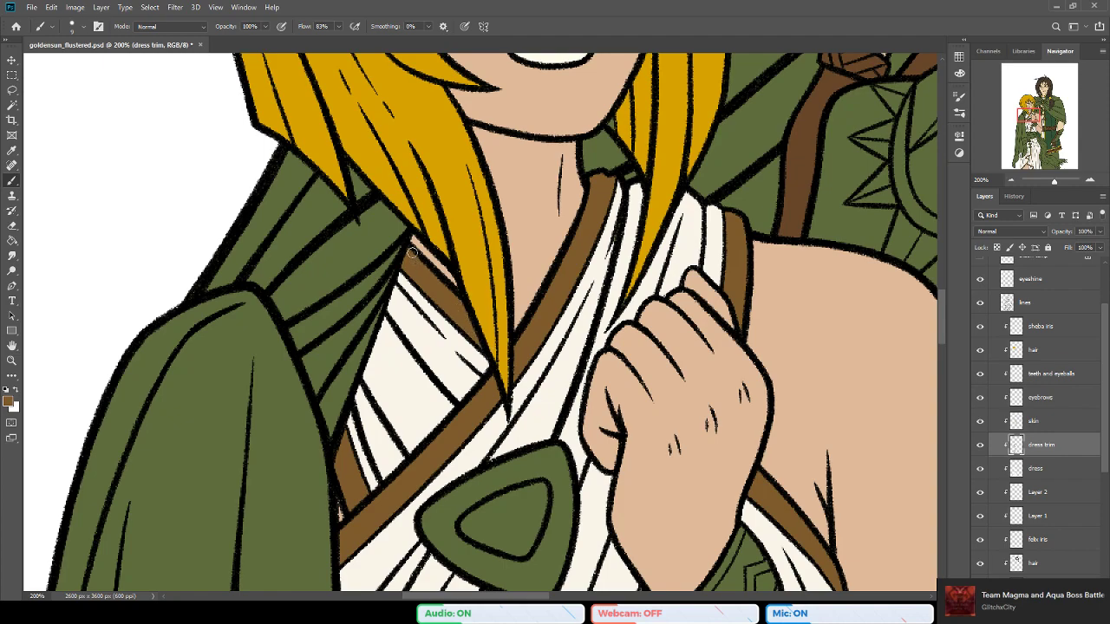
left_click_drag(396, 395, 388, 384)
Step: Inspect the brown neckline trim around the woman's hair and hand, both up close and within the whole composition
left_click(12, 360)
left_click(507, 436, "alt")
left_click(507, 437, "alt")
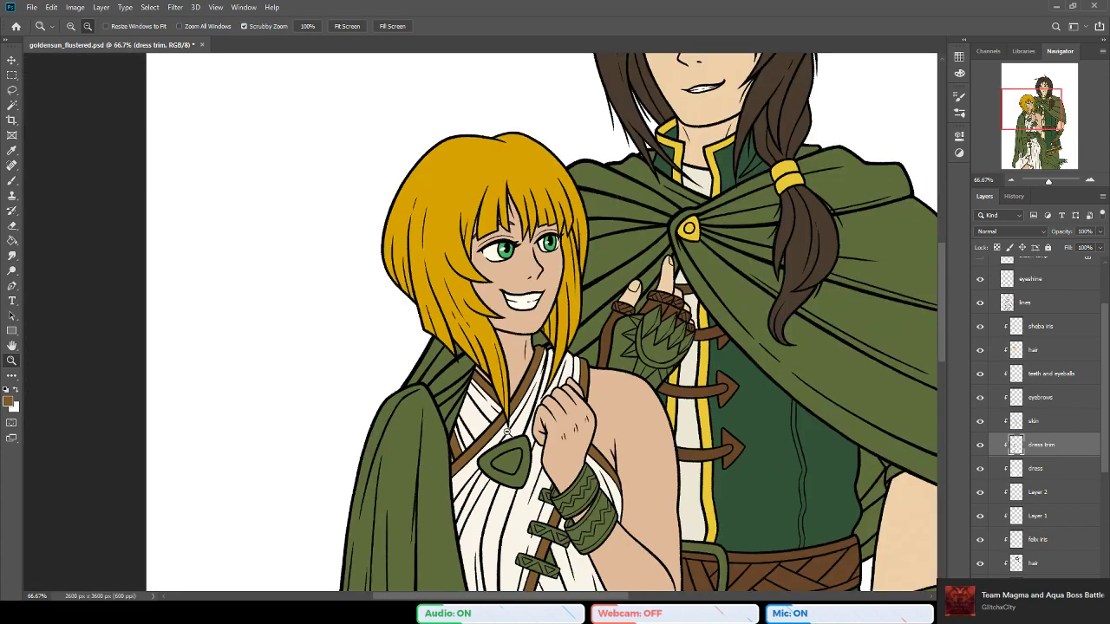
left_click(507, 437, "alt")
left_click(623, 501, "alt")
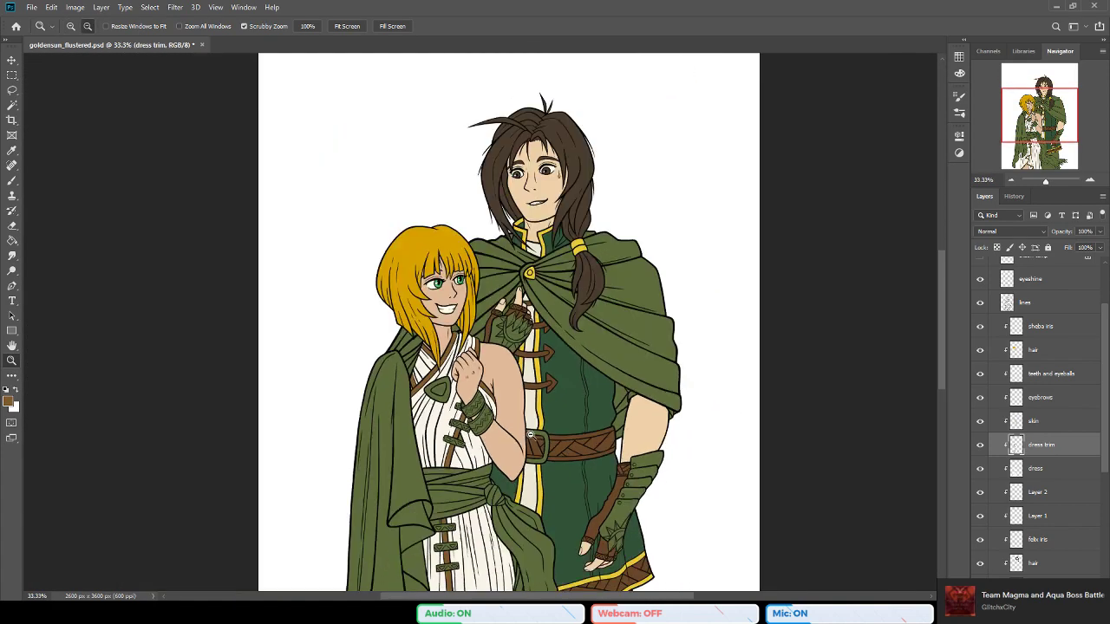
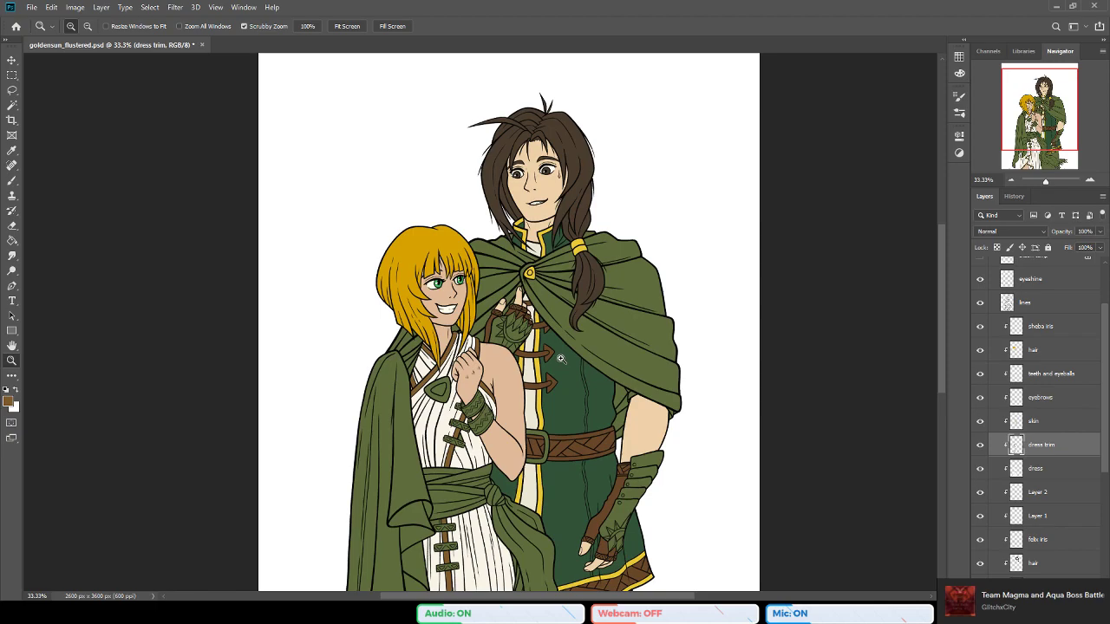
left_click(440, 380)
left_click(441, 381)
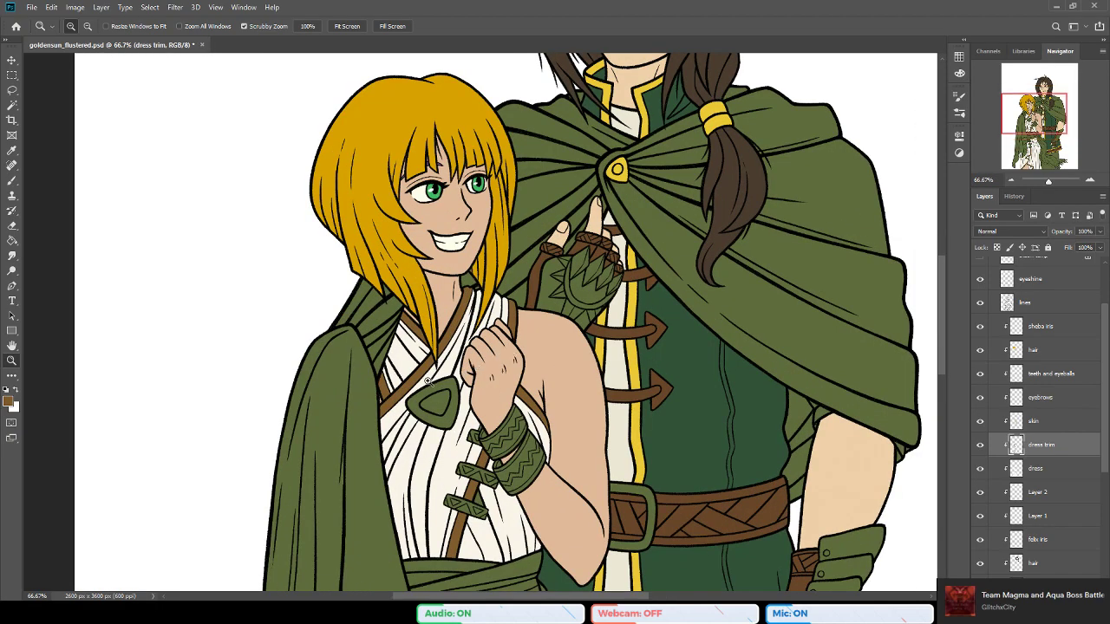
left_click(441, 382)
left_click(440, 383)
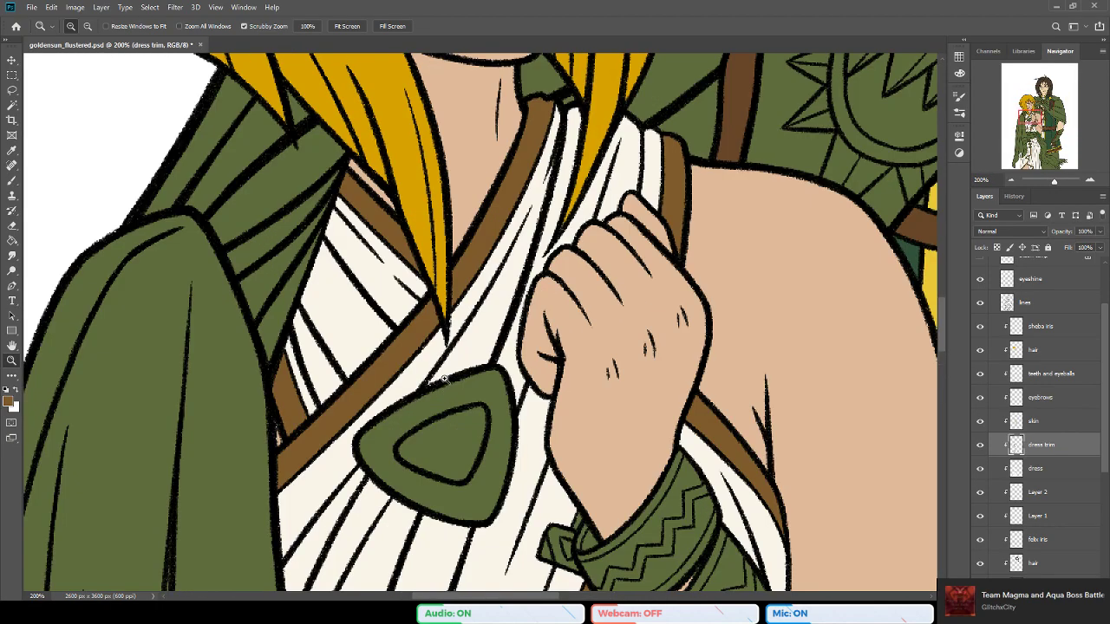
left_click_drag(427, 361, 477, 426)
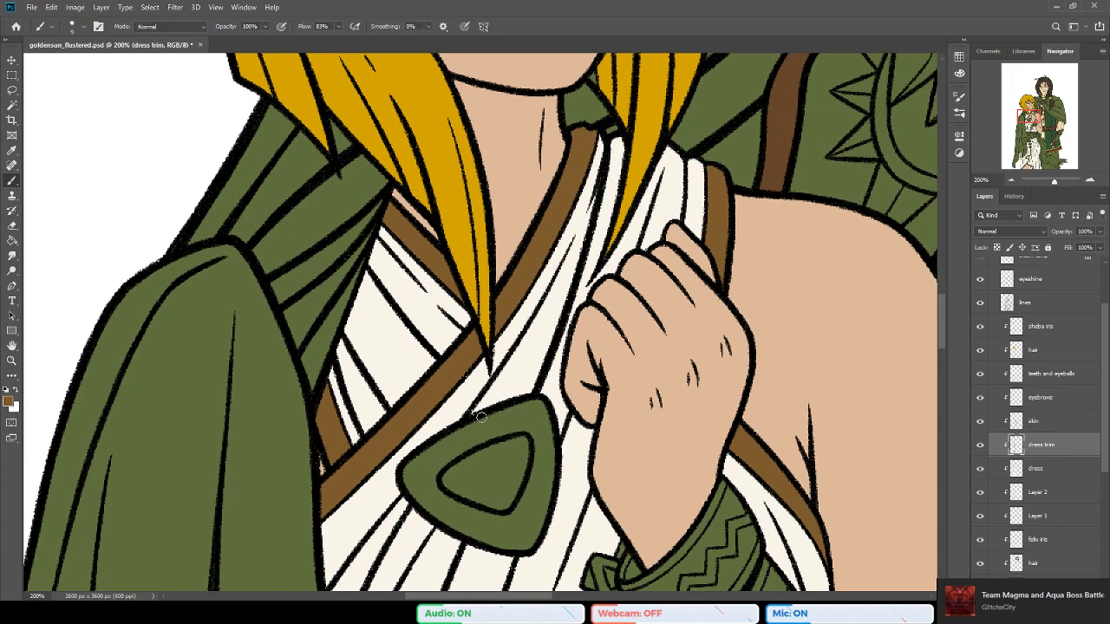
scroll(465, 291, "up", 3)
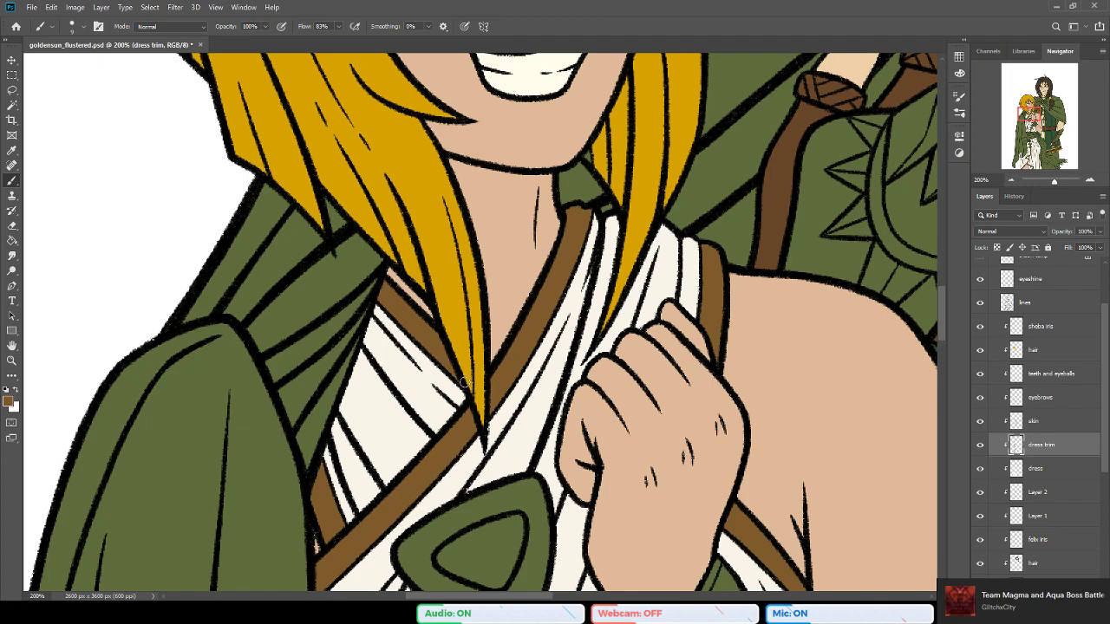
left_click(12, 360)
left_click(426, 422, "alt")
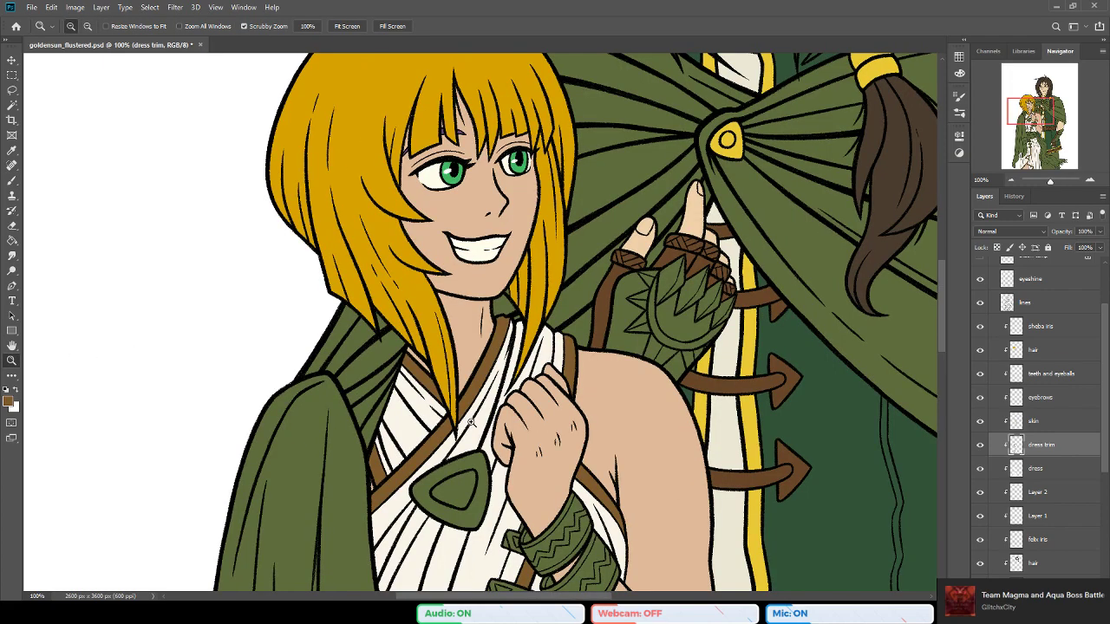
left_click_drag(532, 472, 466, 414)
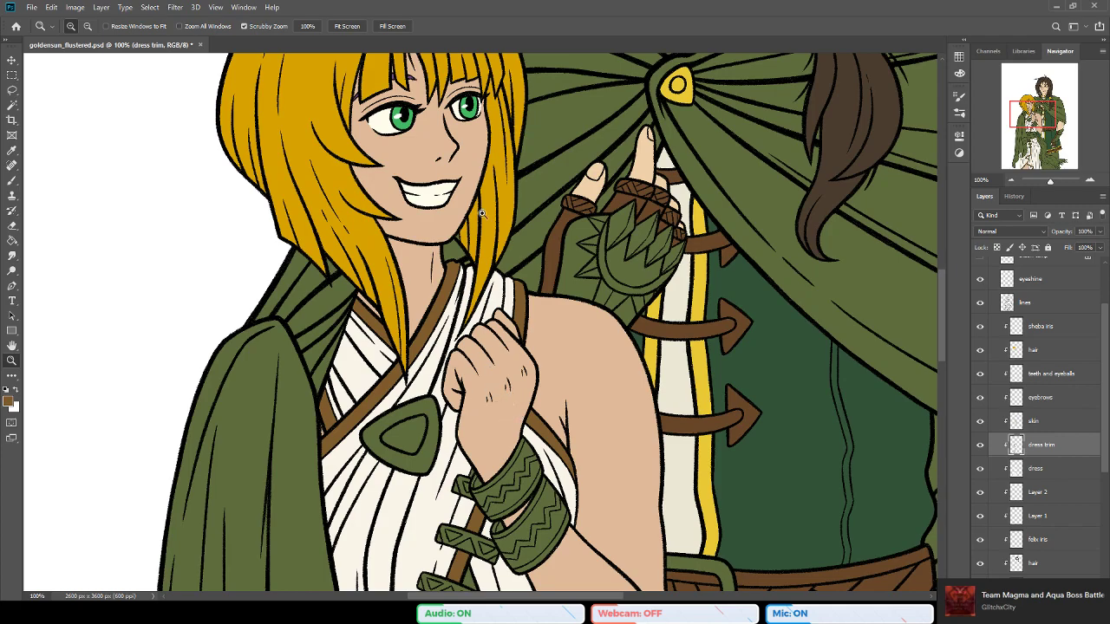
left_click_drag(460, 236, 462, 349)
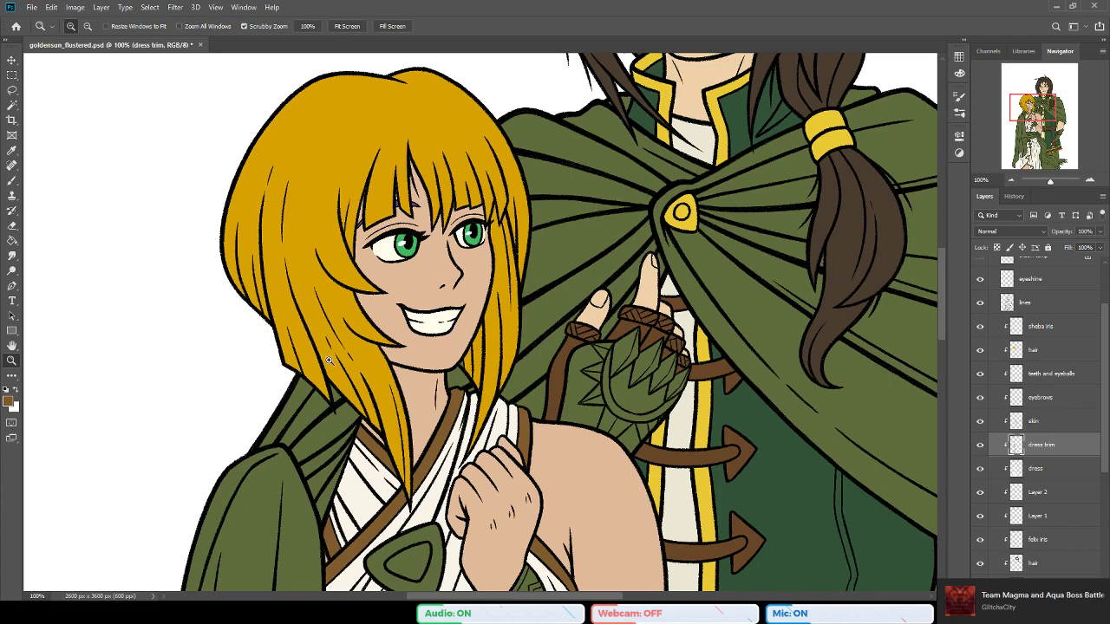
left_click(483, 490)
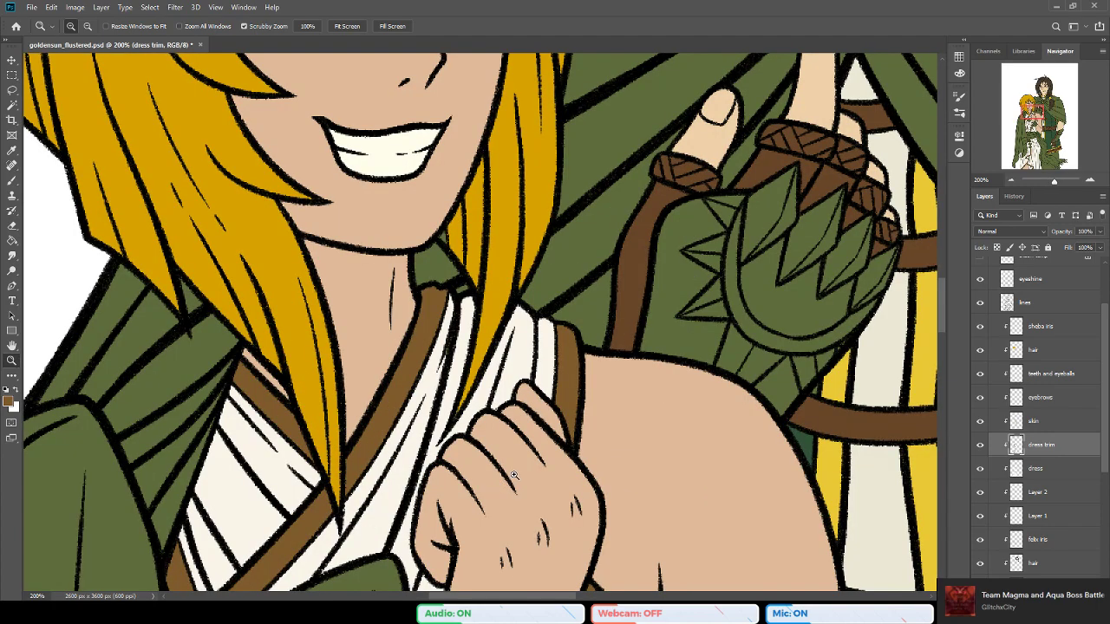
Step: Save the file and sample the bright green of the woman's eye as the brush colour
left_click_drag(447, 528, 506, 391)
key("ctrl+s")
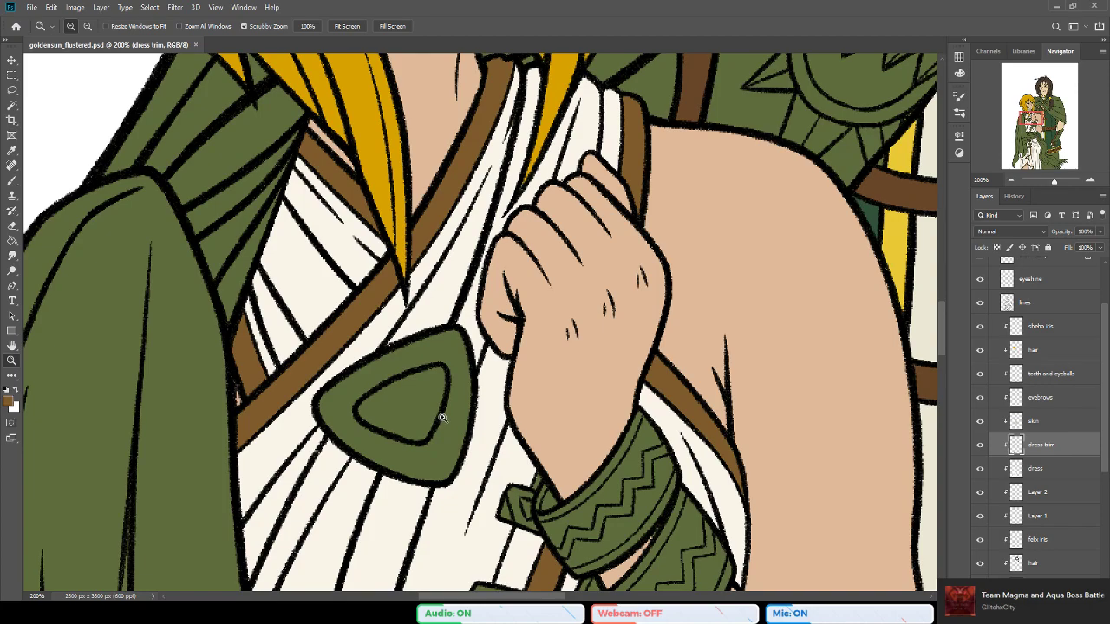
scroll(469, 304, "up", 5)
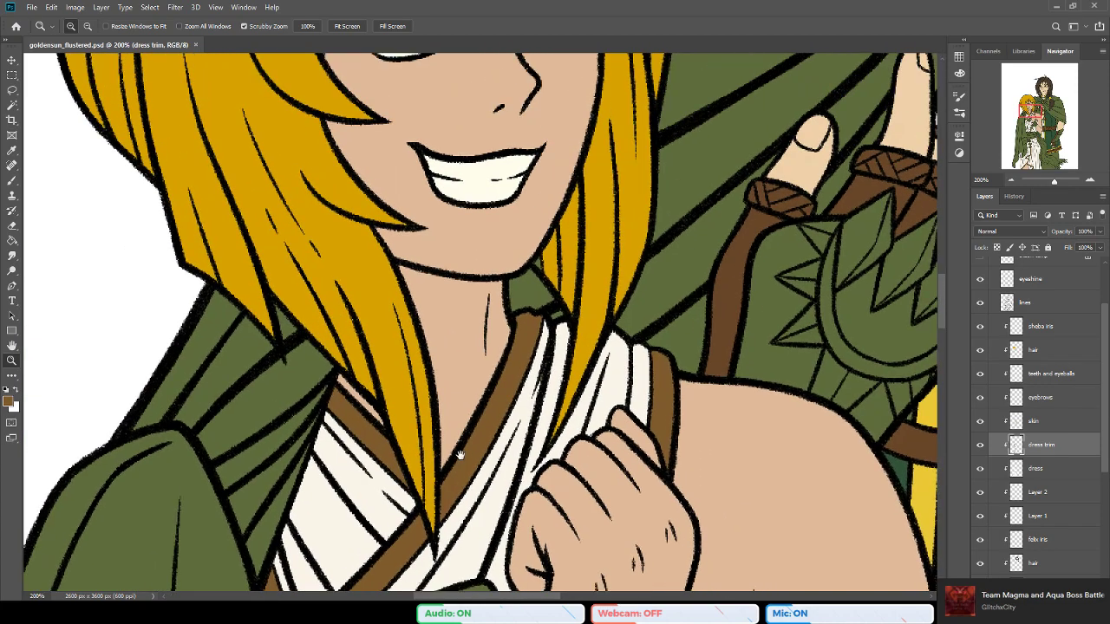
key("b")
left_click(433, 58, "alt")
left_click_drag(513, 423, 511, 275)
scroll(511, 276, "down", 5)
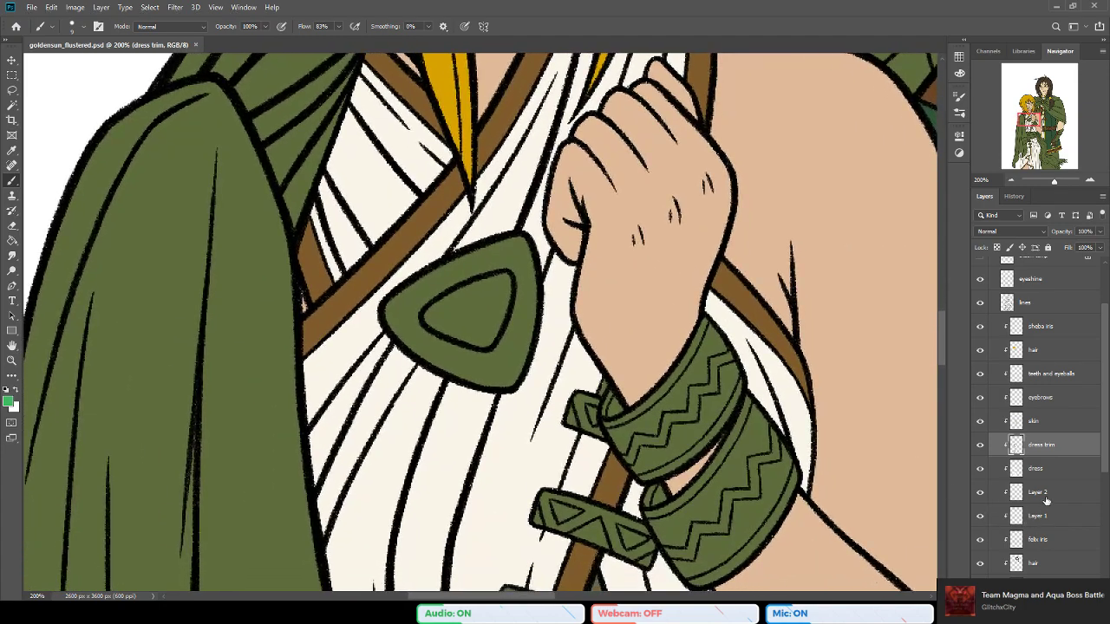
Step: Rename Layer 2 as "hover jade" and move it directly above the dress trim layer
double_click(1039, 492)
type("hover jade")
key("Return")
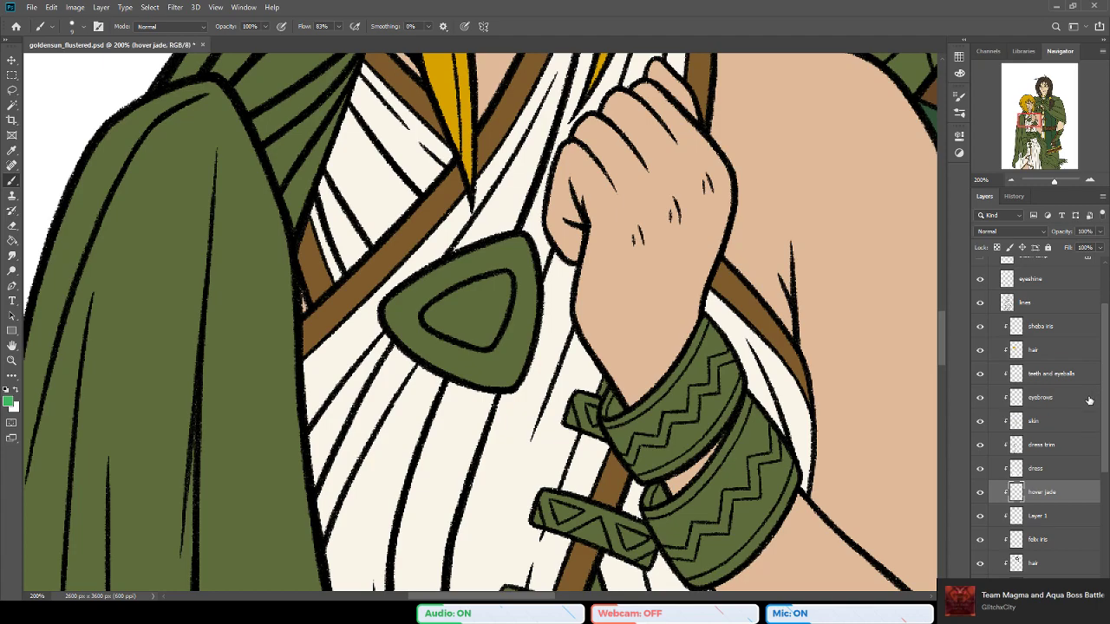
left_click_drag(1058, 495, 1057, 444)
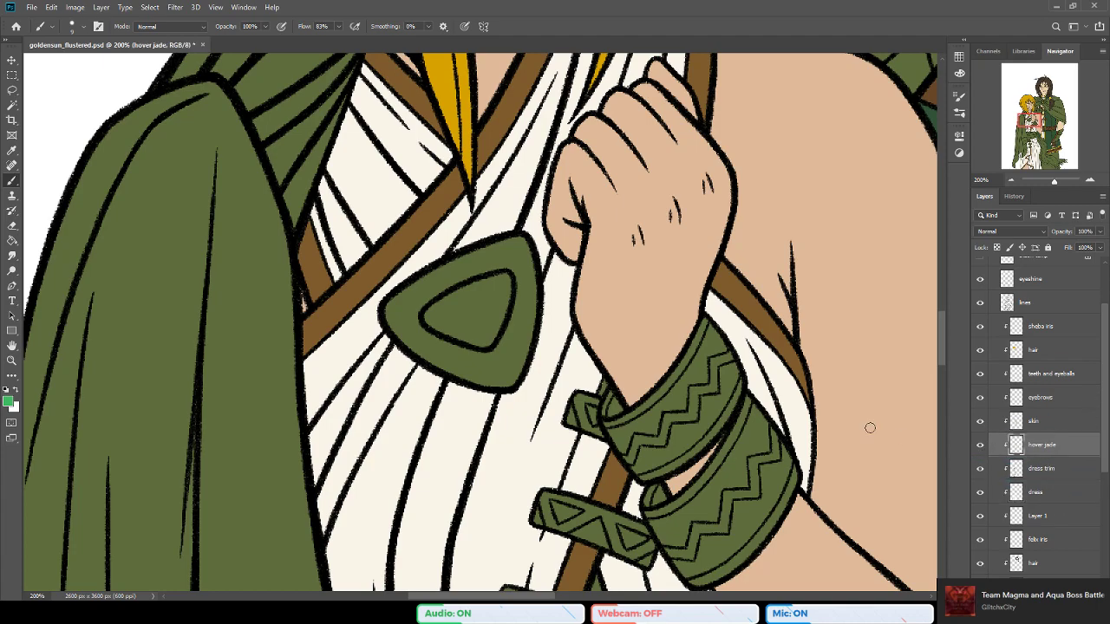
Step: Select the brooch's inner triangle from the lines layer with the Magic Wand and expand the selection slightly
left_click(12, 105)
left_click(1041, 302)
left_click(503, 314)
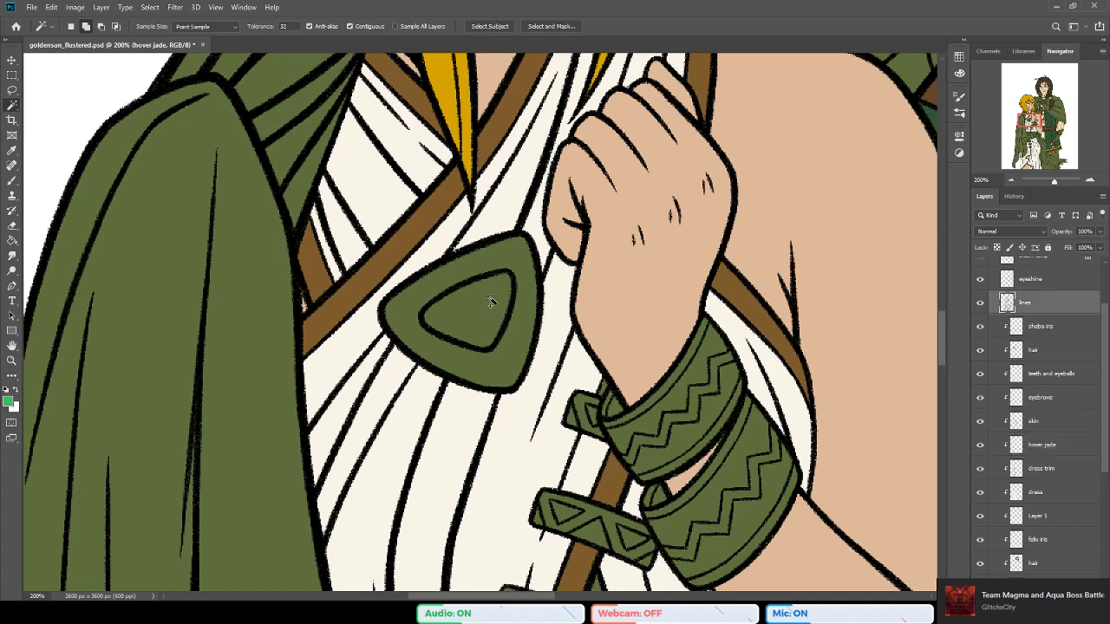
left_click(157, 9)
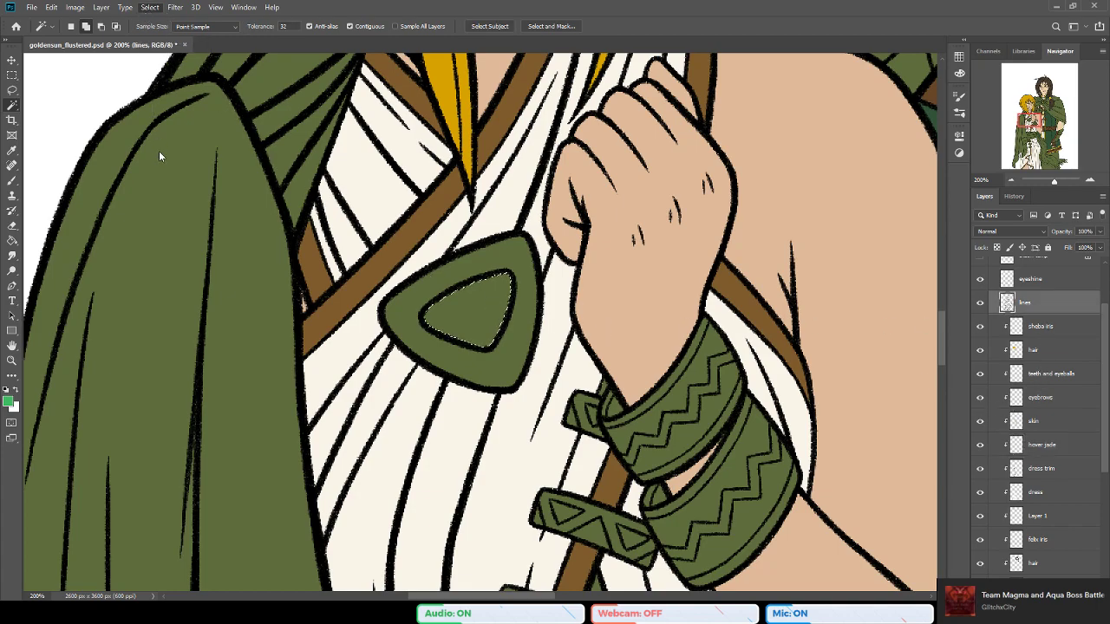
left_click(288, 197)
left_click(534, 211)
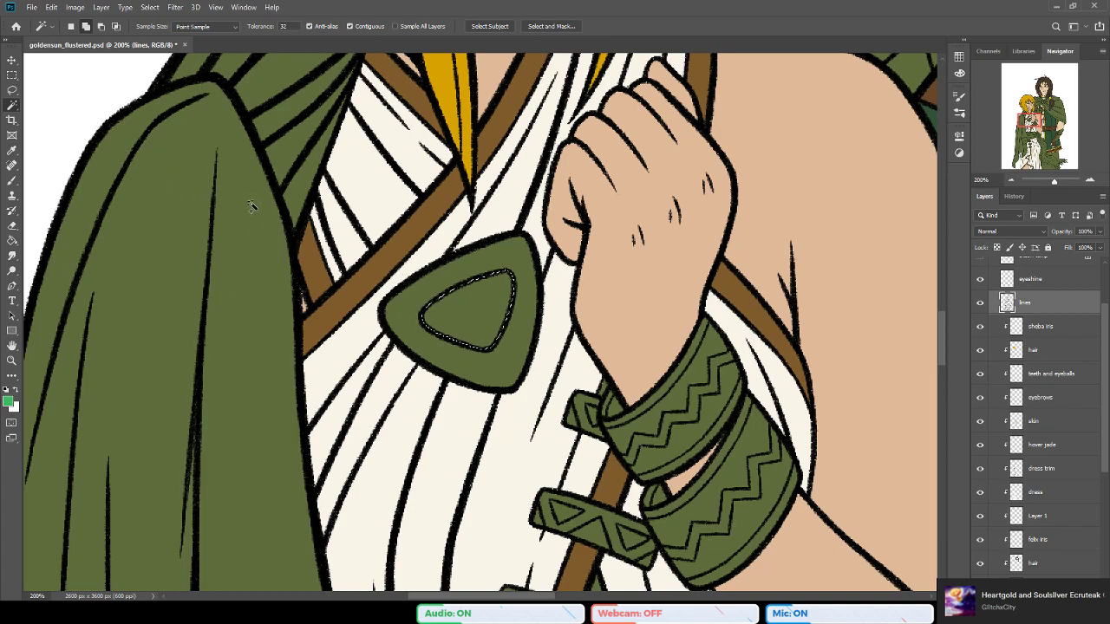
Step: Fill the selected inner triangle with bright green on the hover jade layer using the Paint Bucket
left_click_drag(392, 235, 434, 262)
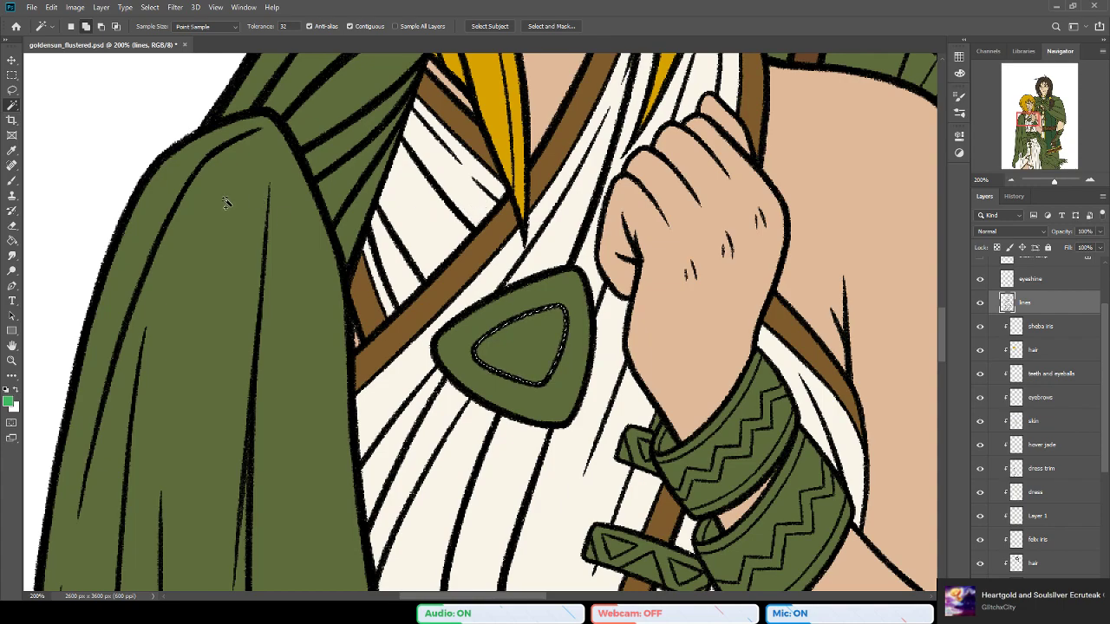
left_click(12, 240)
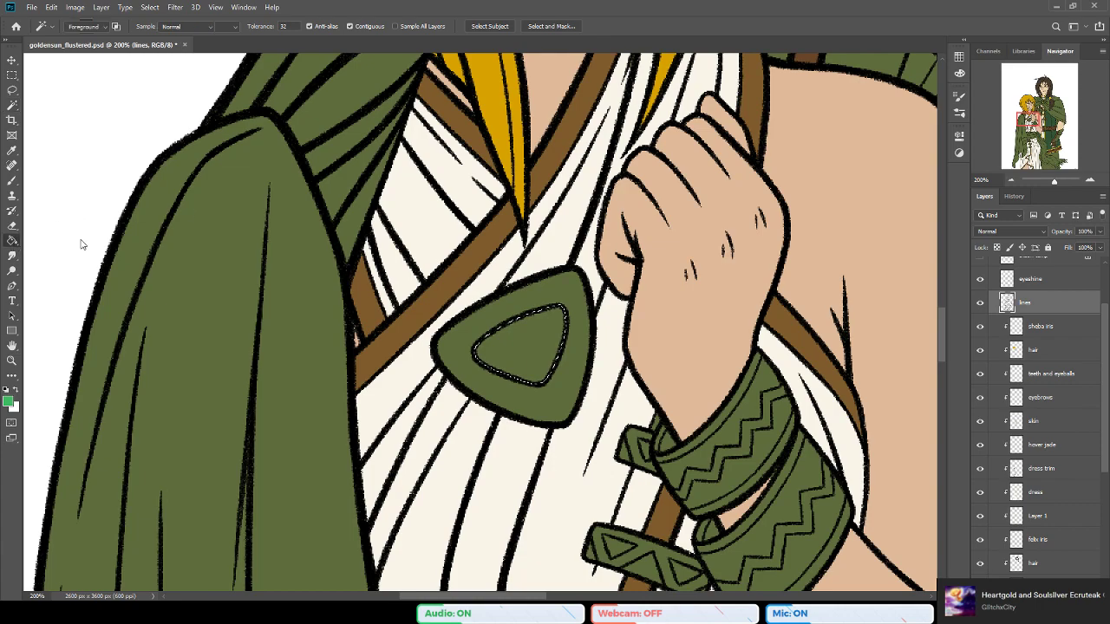
left_click_drag(540, 366, 493, 349)
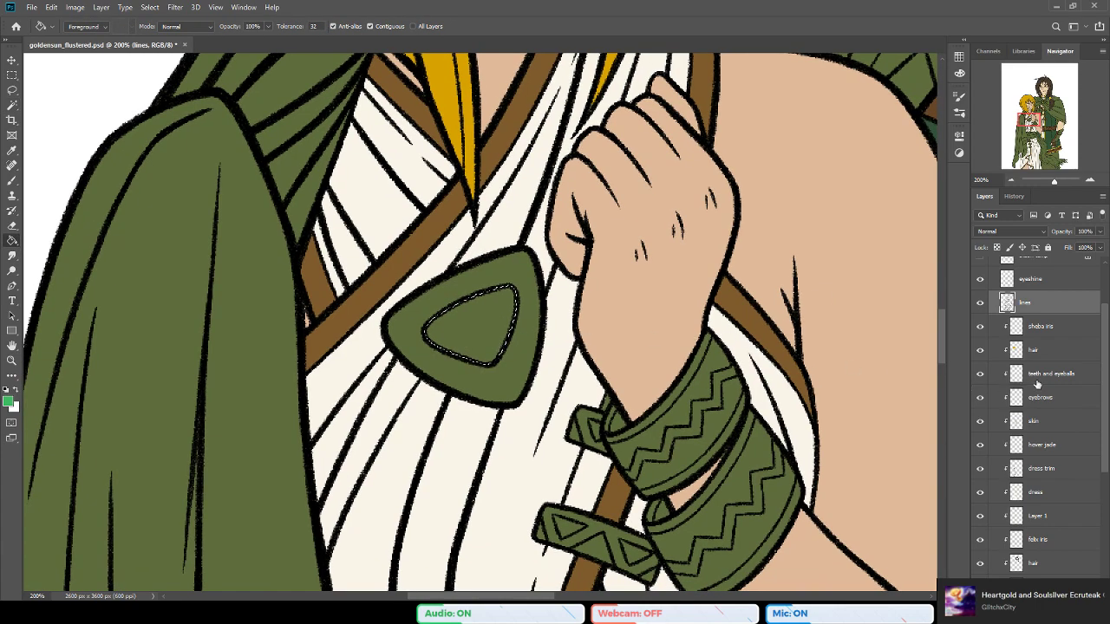
left_click(1048, 444)
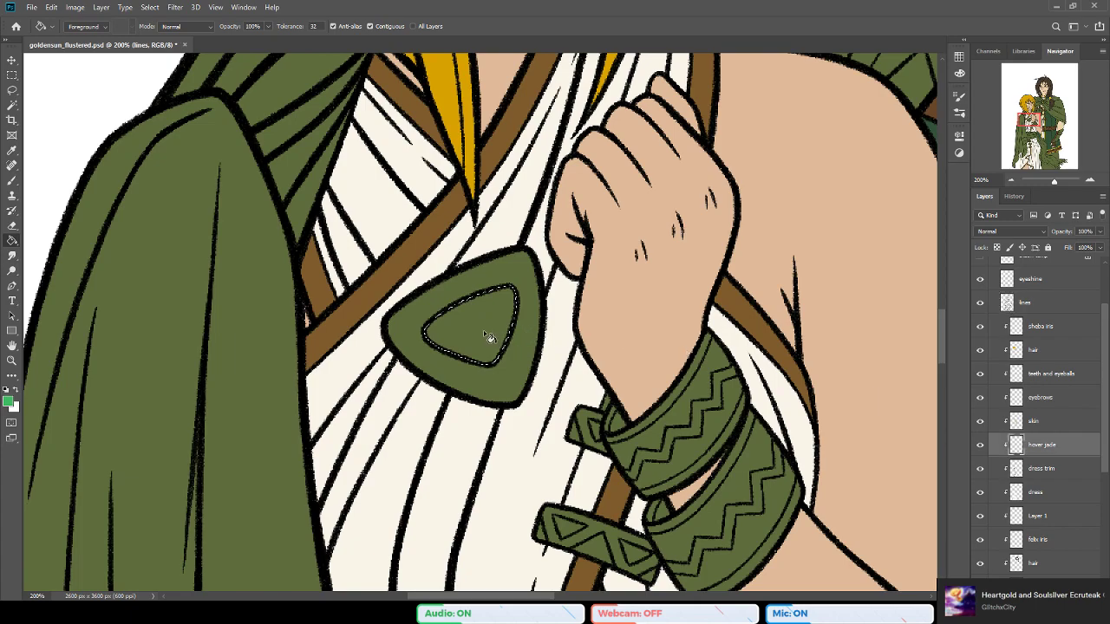
left_click(508, 334)
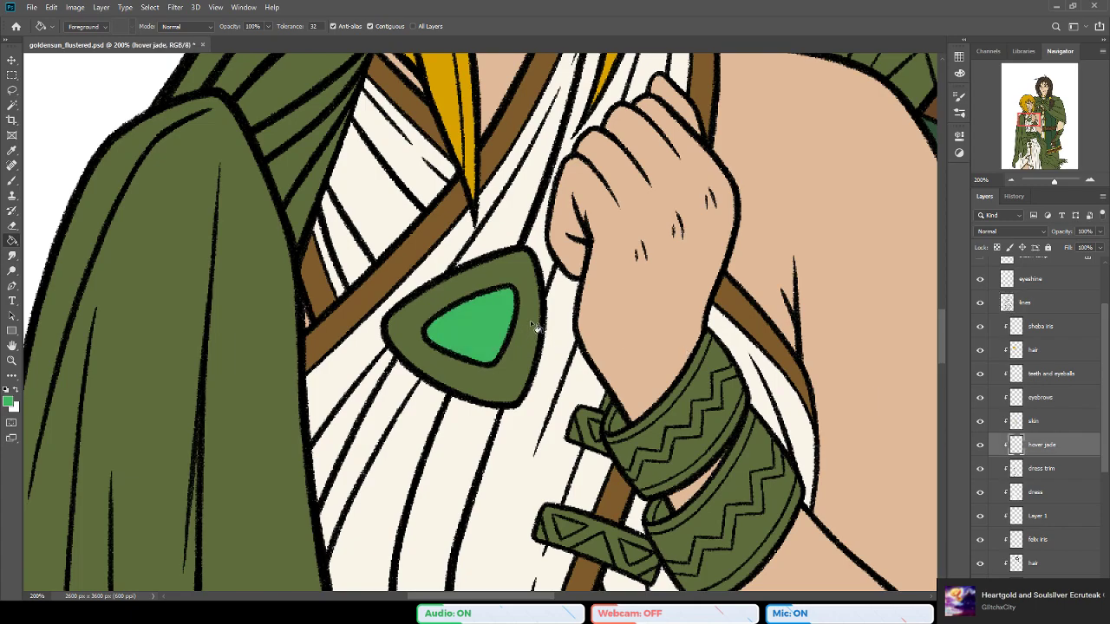
left_click_drag(493, 380, 532, 351)
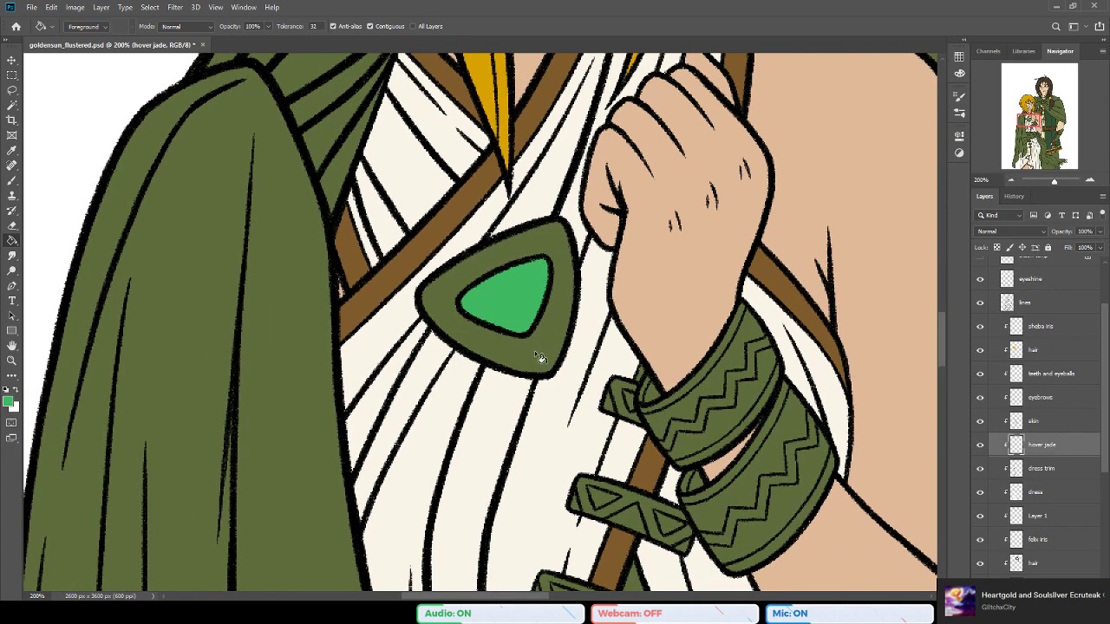
Step: Select the brooch's outer frame from the lines layer with the Magic Wand and expand the selection slightly
left_click(12, 105)
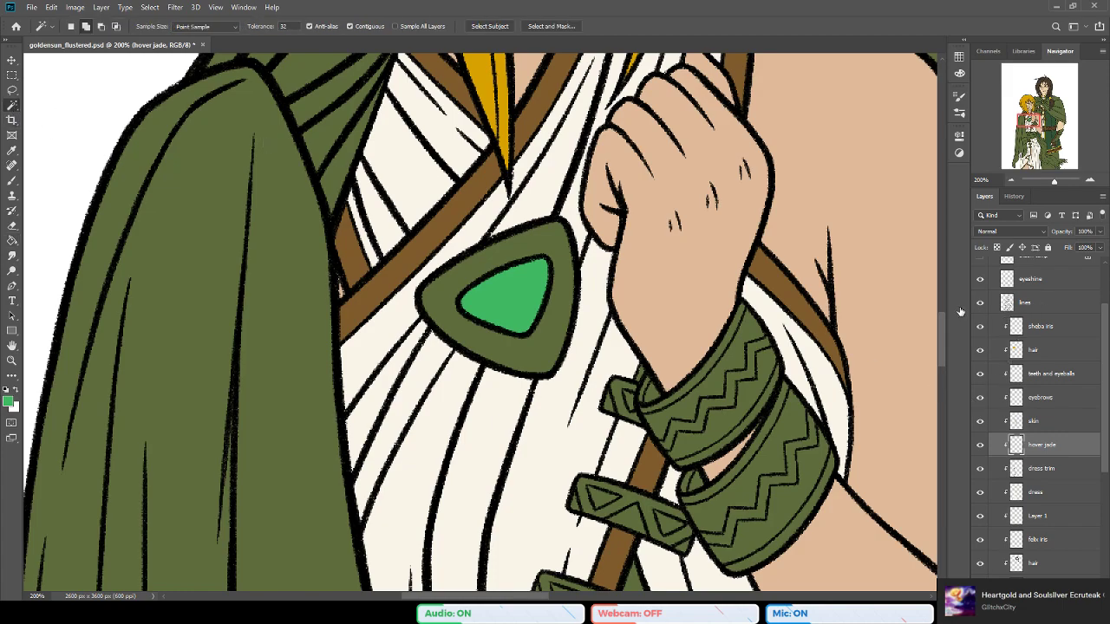
left_click(1025, 303)
left_click(542, 253)
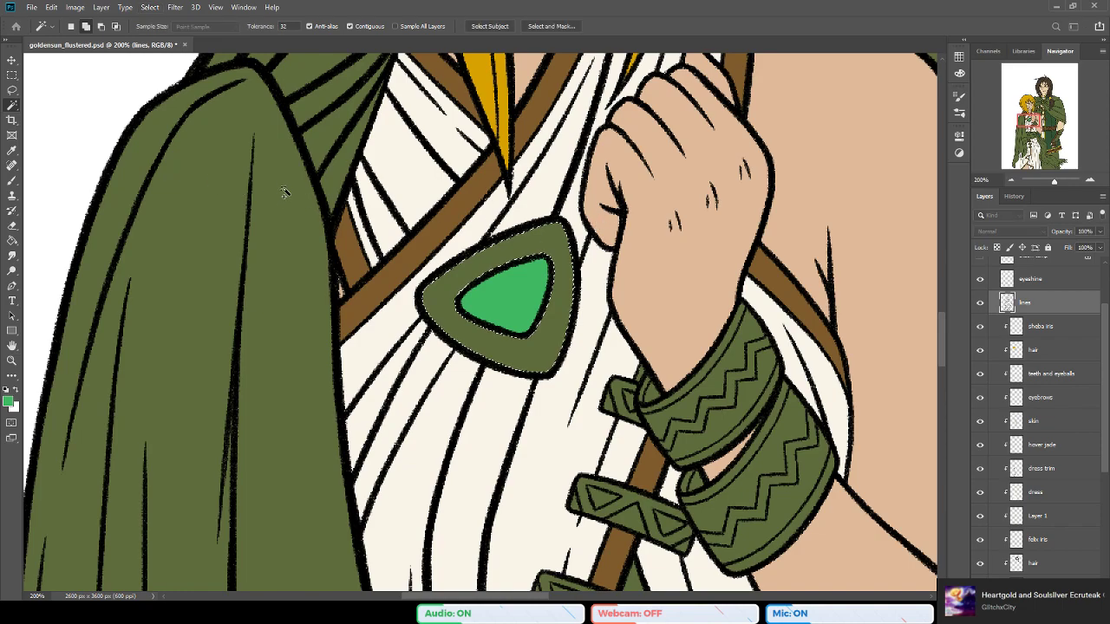
key("g")
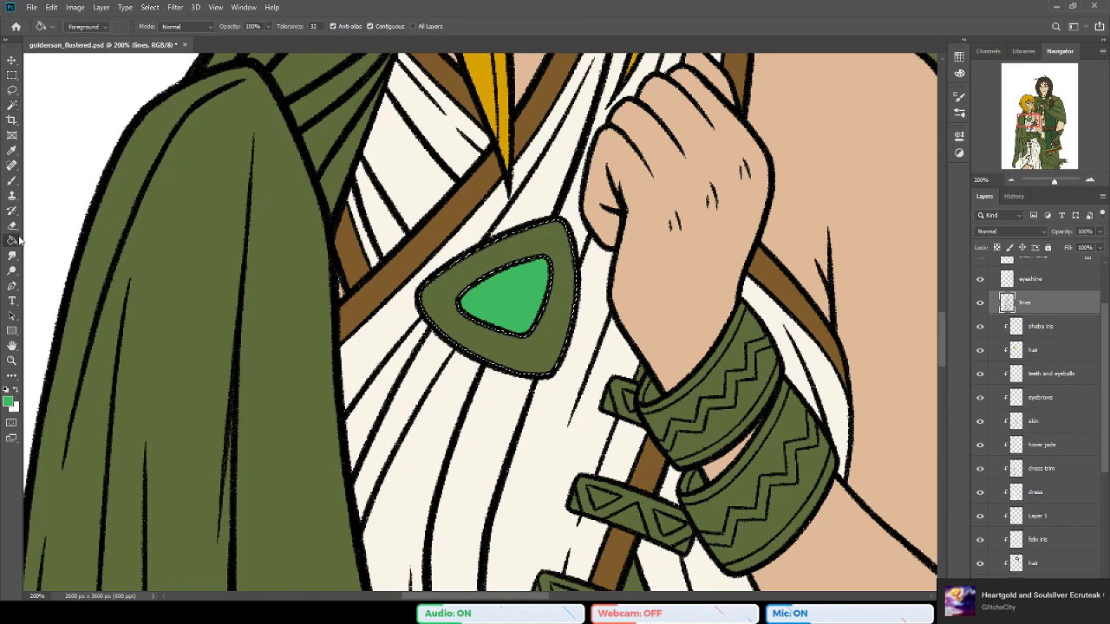
Step: Set the foreground colour to a golden yellow for the brooch frame
left_click_drag(565, 397, 528, 406)
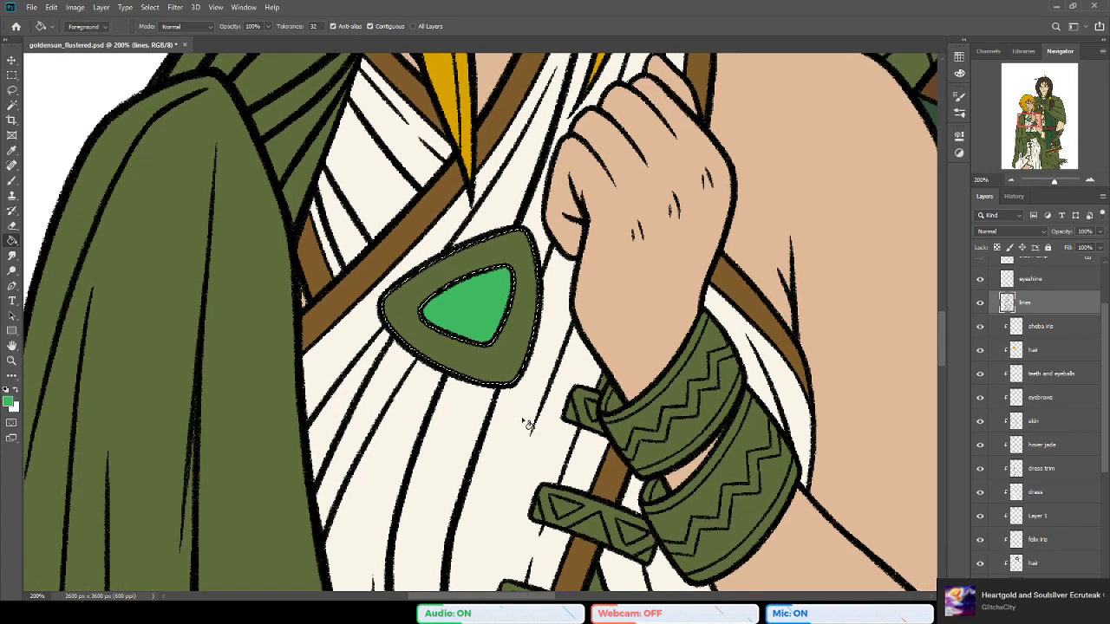
mouse_move(480, 375)
left_mouse_down()
mouse_move(486, 428)
mouse_move(489, 367)
mouse_move(471, 353)
mouse_move(472, 390)
mouse_move(484, 388)
left_mouse_up()
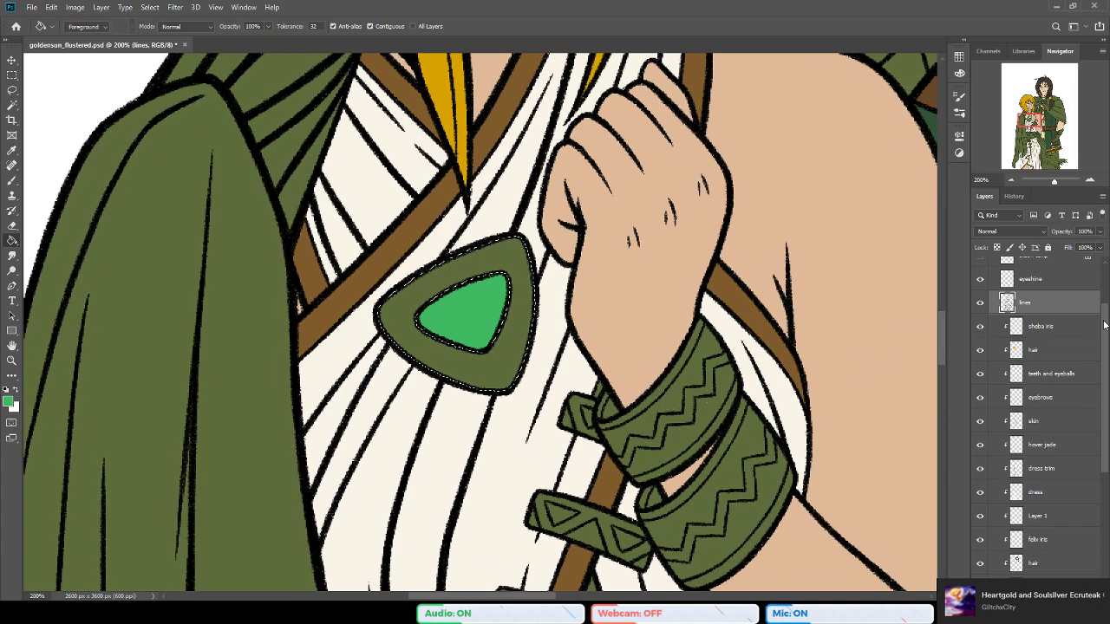
scroll(1105, 327, "down", 1)
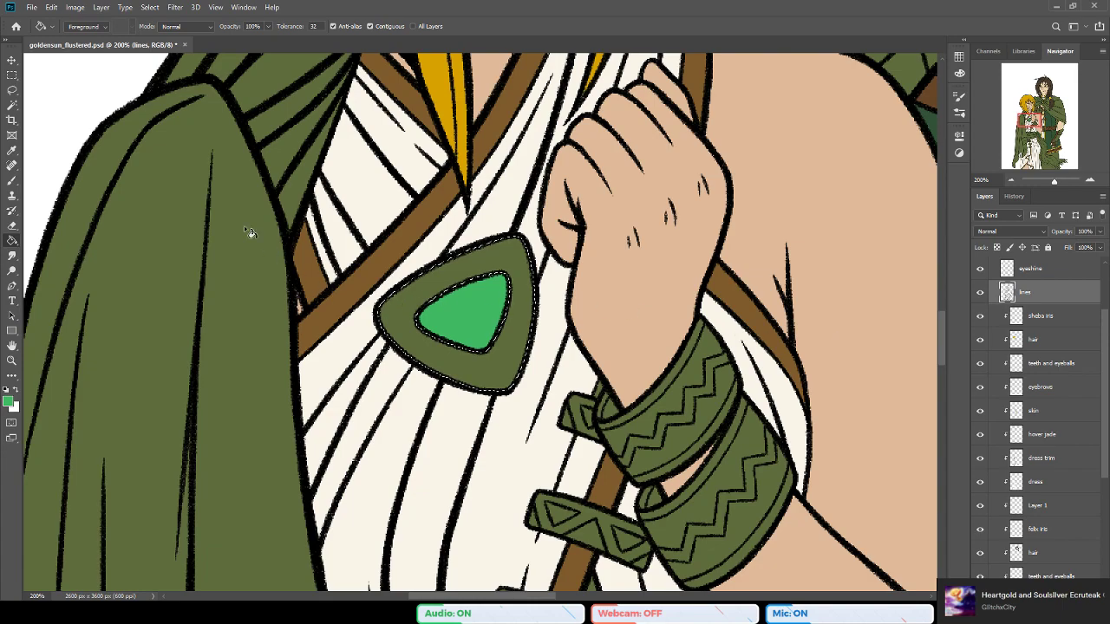
left_click_drag(305, 224, 308, 216)
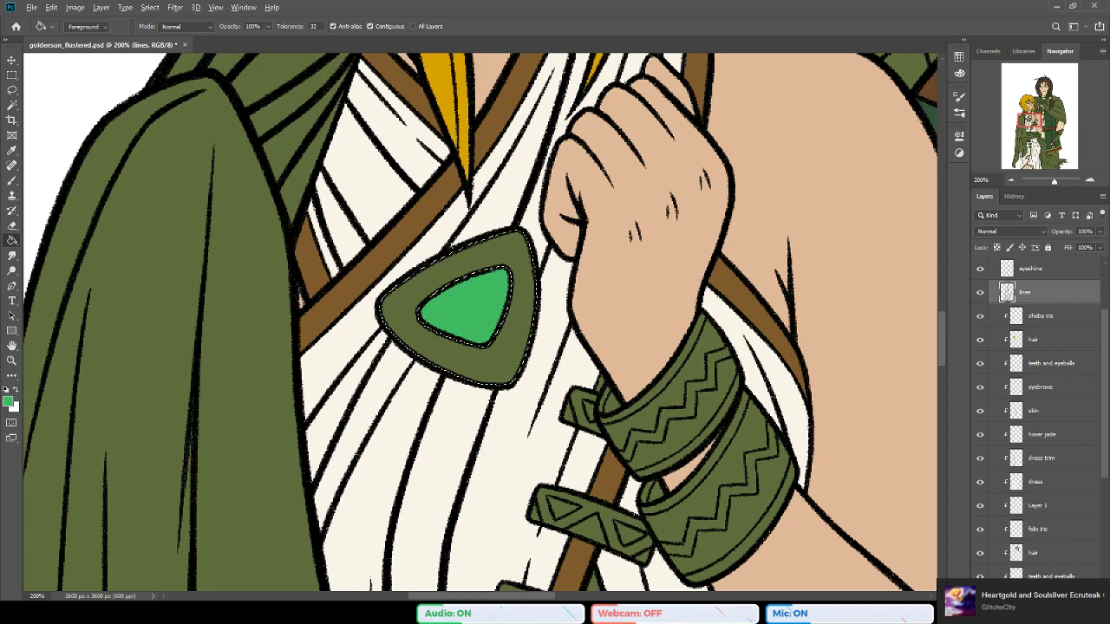
key("Return")
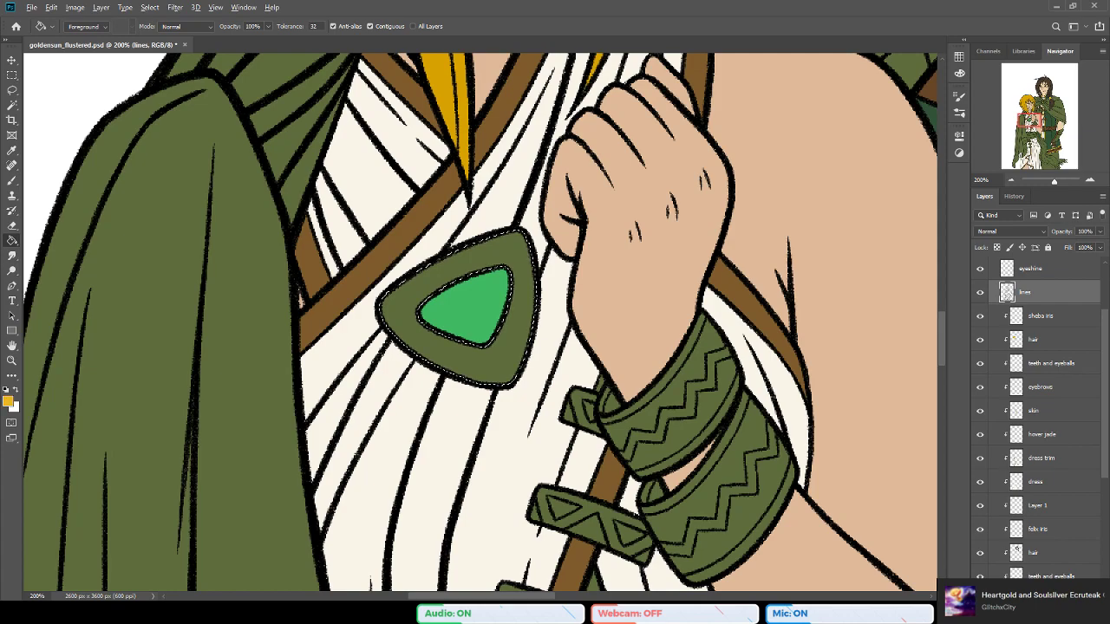
Step: Create a new layer above the dress trim layer and name it "brooch"
scroll(1051, 414, "down", 2)
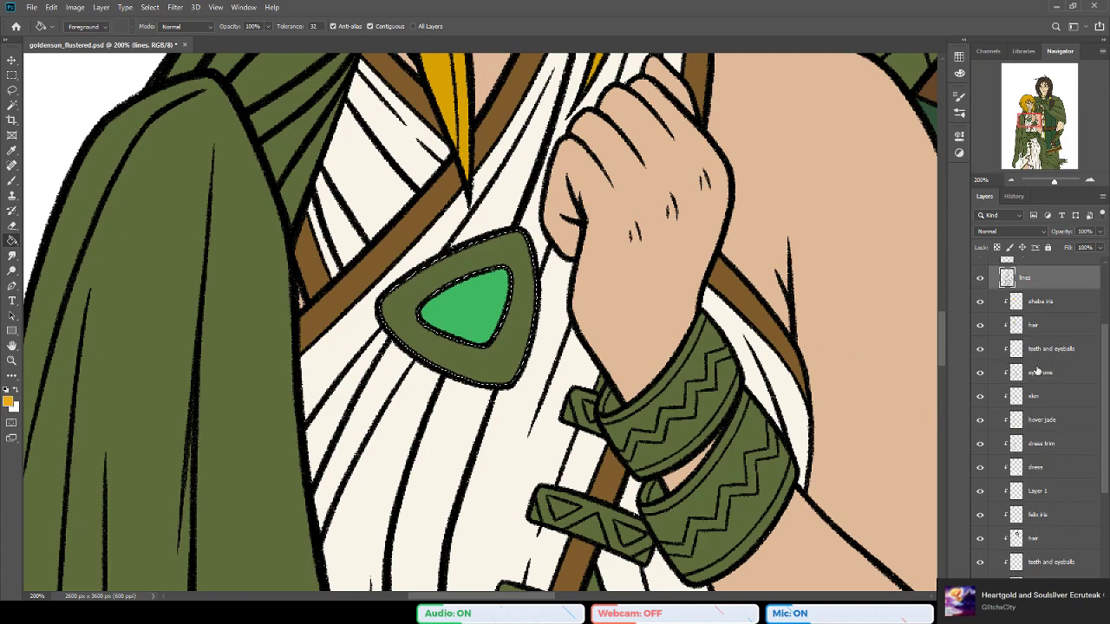
left_click(1051, 414)
key("ctrl+shift+alt+n")
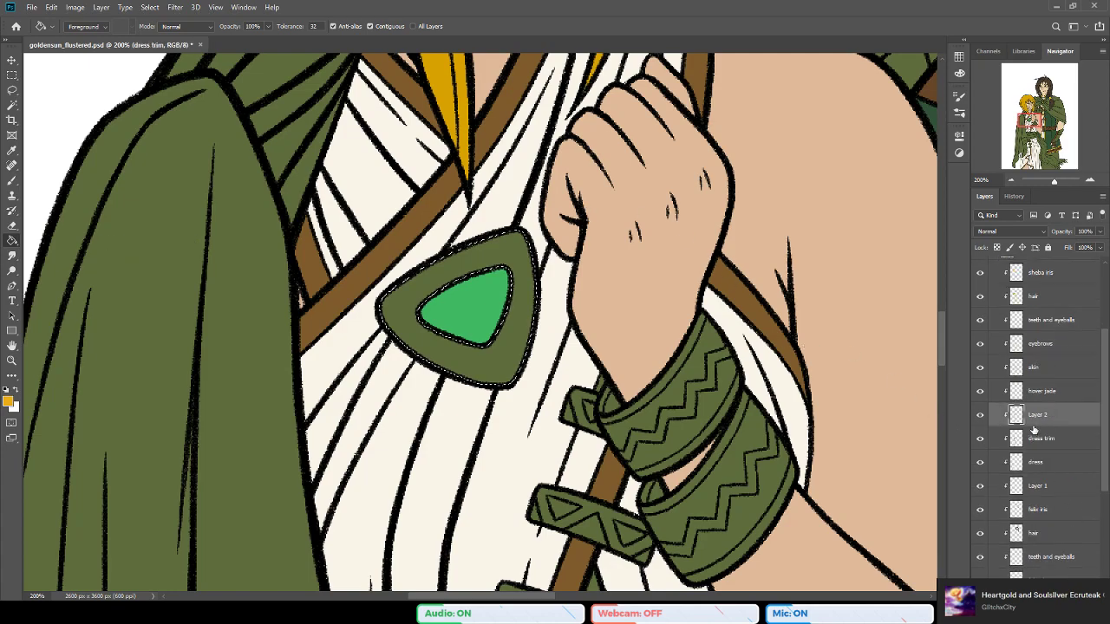
double_click(1039, 415)
type("fade inset")
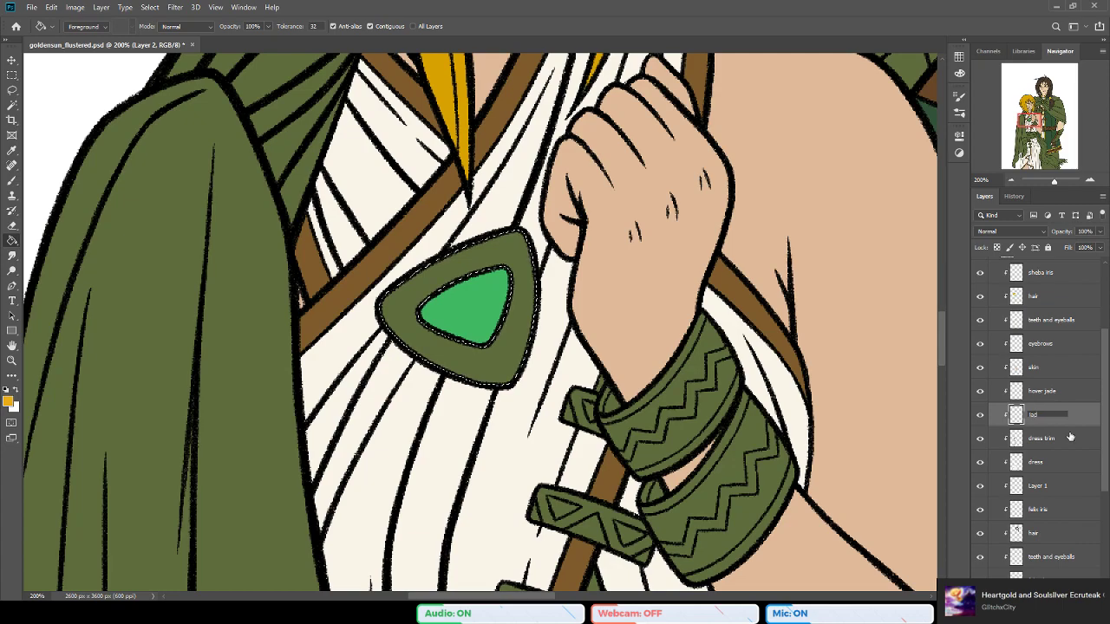
key("BackSpace")
key("BackSpace")
key("BackSpace")
key("BackSpace")
key("BackSpace")
key("BackSpace")
key("BackSpace")
key("BackSpace")
key("BackSpace")
key("BackSpace")
type("brooch")
key("Return")
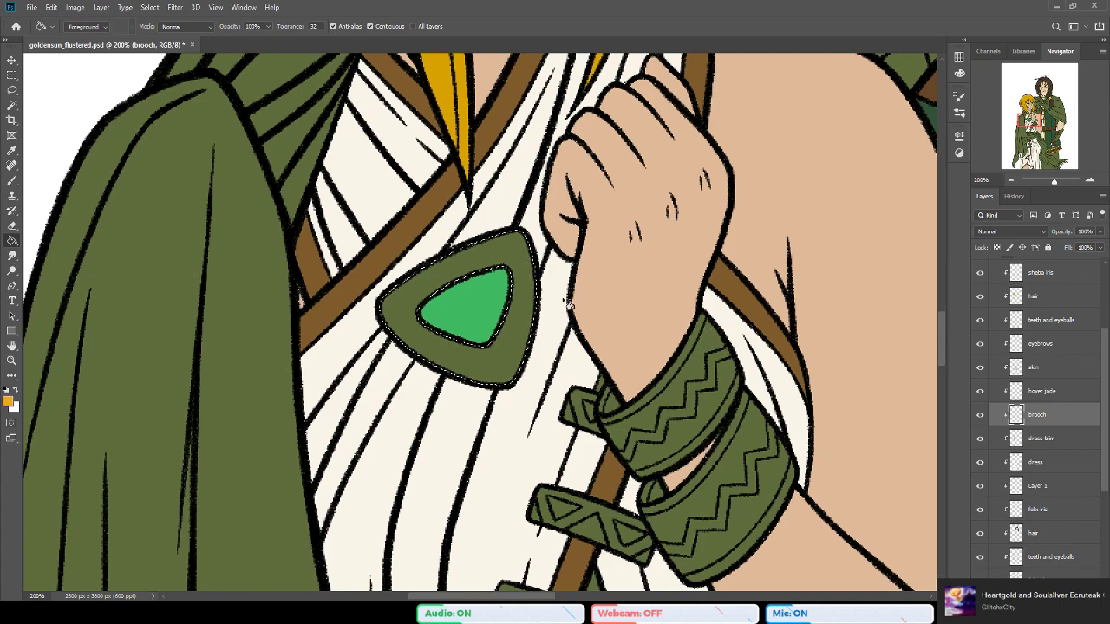
Step: Fill the brooch frame with golden yellow, deselect, and check the colour against both figures
key("alt+BackSpace")
key("ctrl+d")
left_click(11, 360)
double_click(542, 336)
left_click(542, 336, "alt")
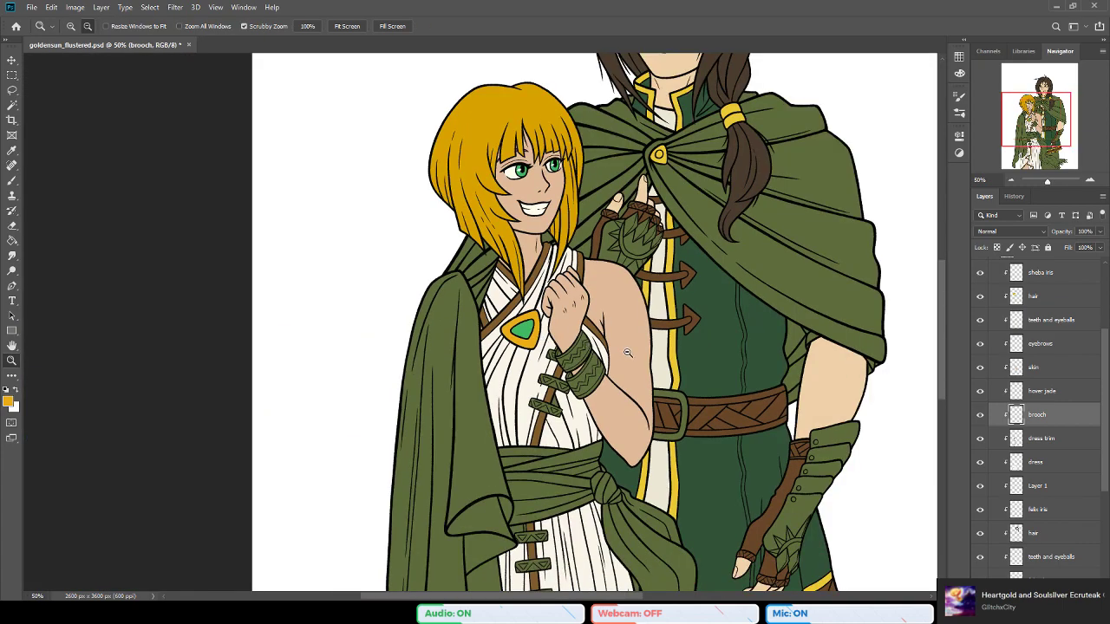
Step: Undo the golden fill, fill the brooch frame with brown sampled from the dress trim, and deselect
double_click(590, 327)
key("b")
left_click(418, 286, "alt")
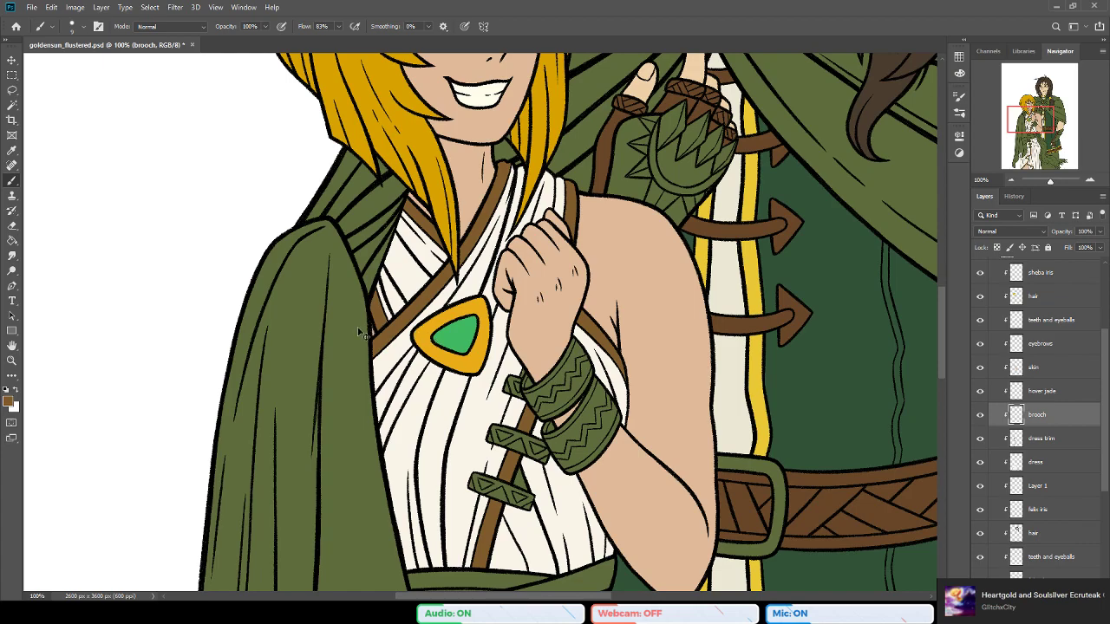
key("g")
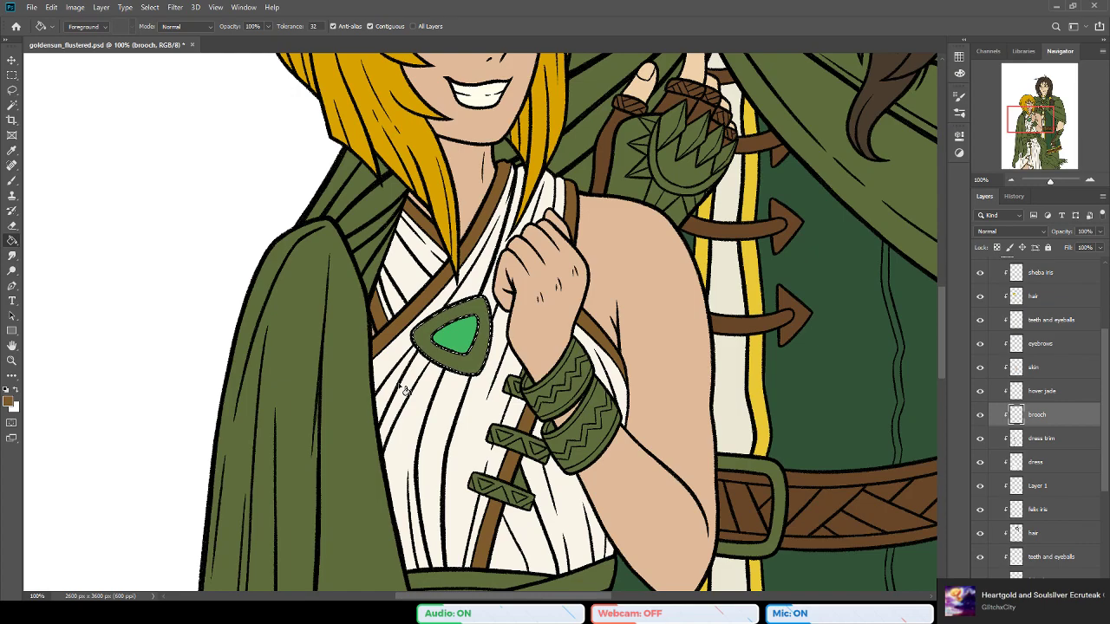
left_click(417, 330)
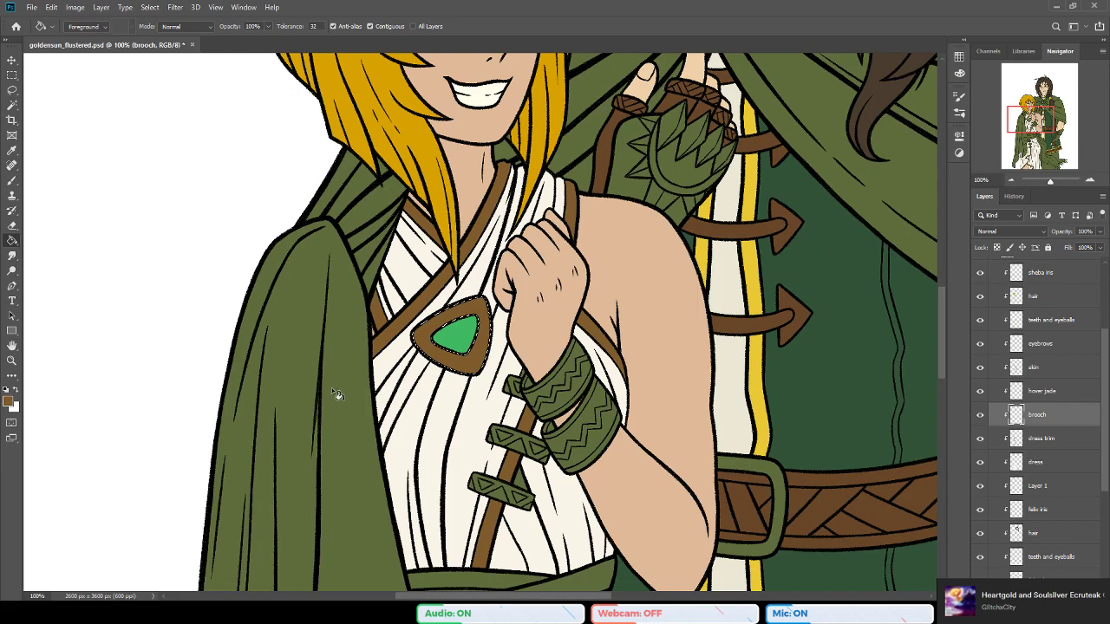
key("ctrl+d")
Step: Set the foreground colour to a lighter tan brown and lock the brooch layer's transparent pixels
key("b")
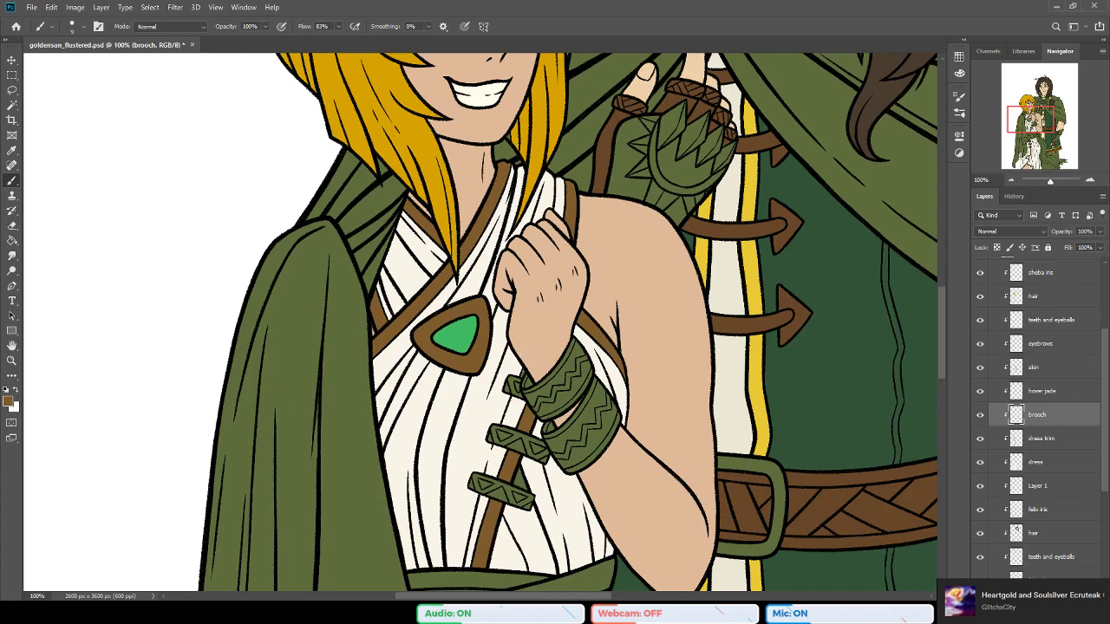
key("Return")
left_click(997, 248)
Step: Recolour the brooch frame with a uniform tan using the Gradient tool, with tan as background colour too, and save the file
left_click(12, 241)
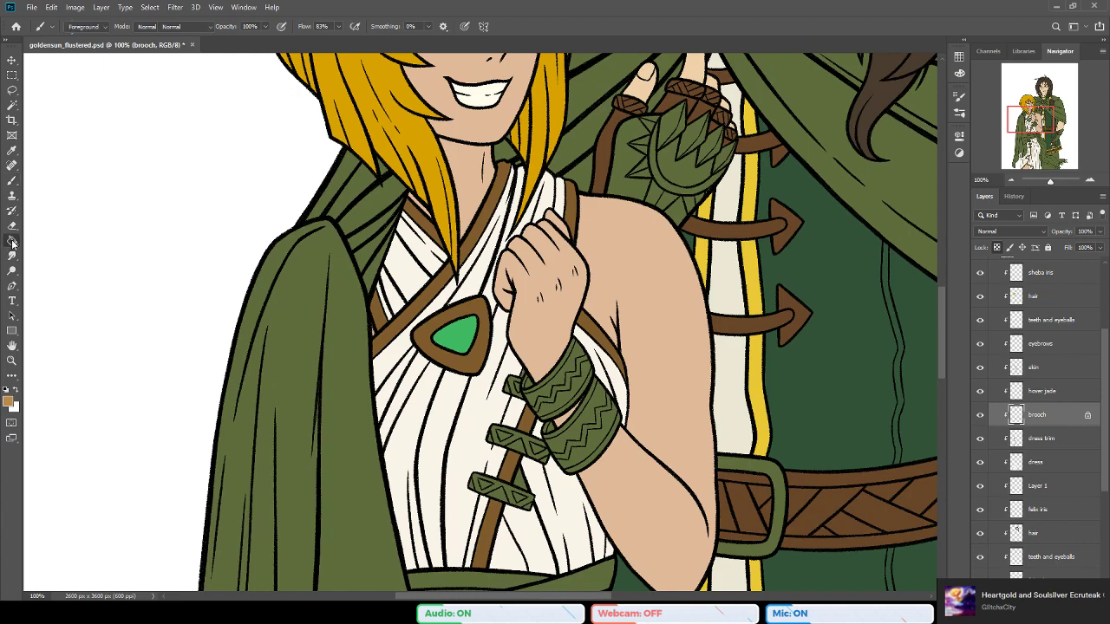
left_click(12, 241)
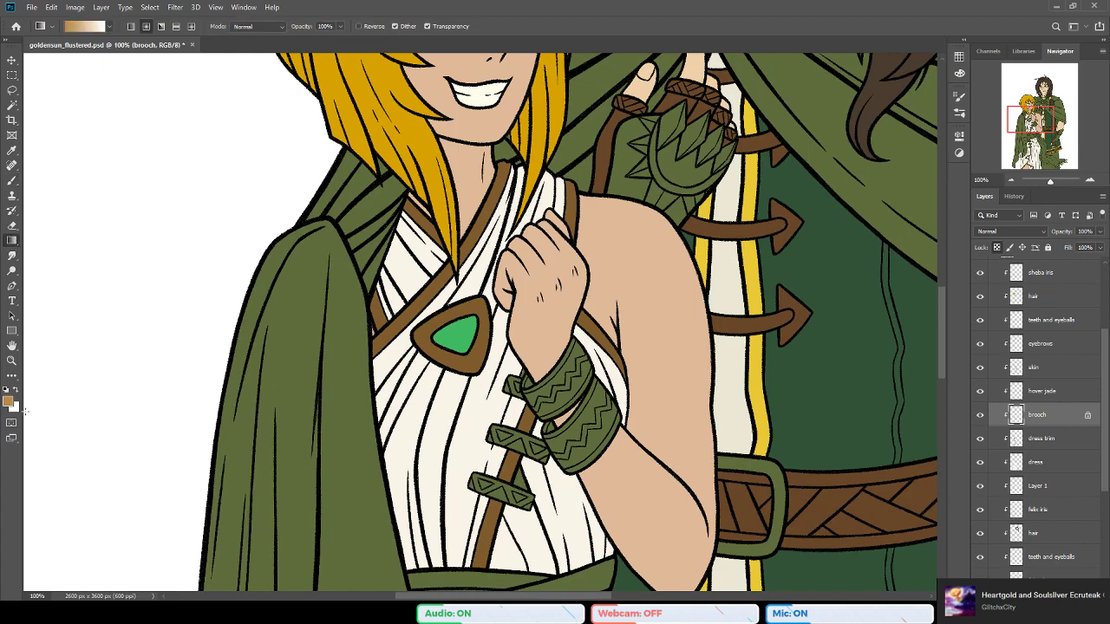
key("i")
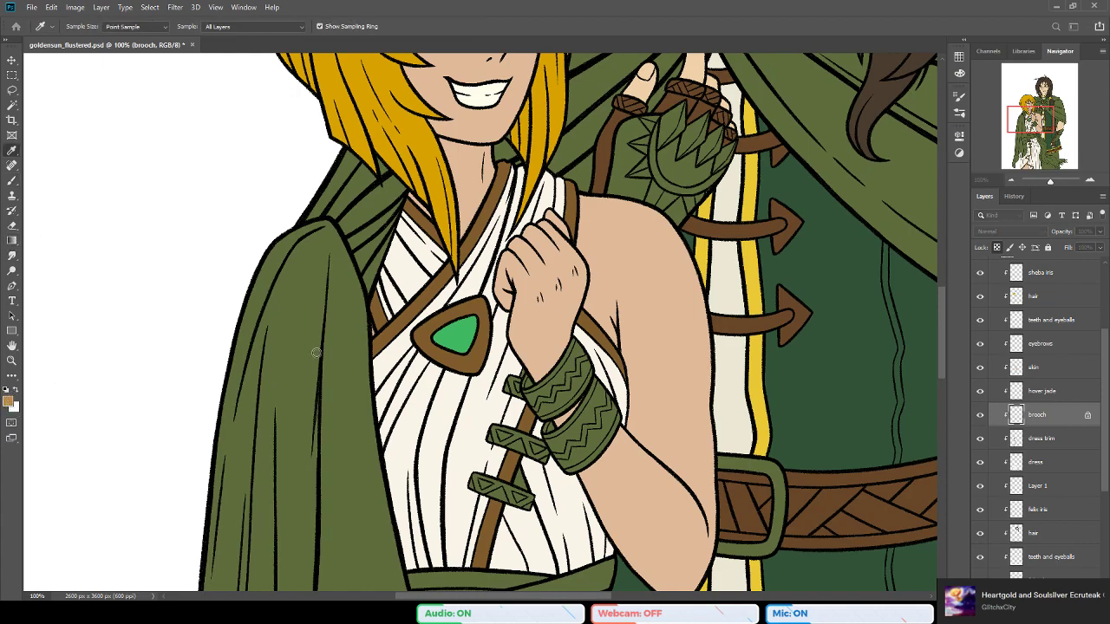
key("g")
left_click_drag(531, 245, 474, 384)
key("ctrl+s")
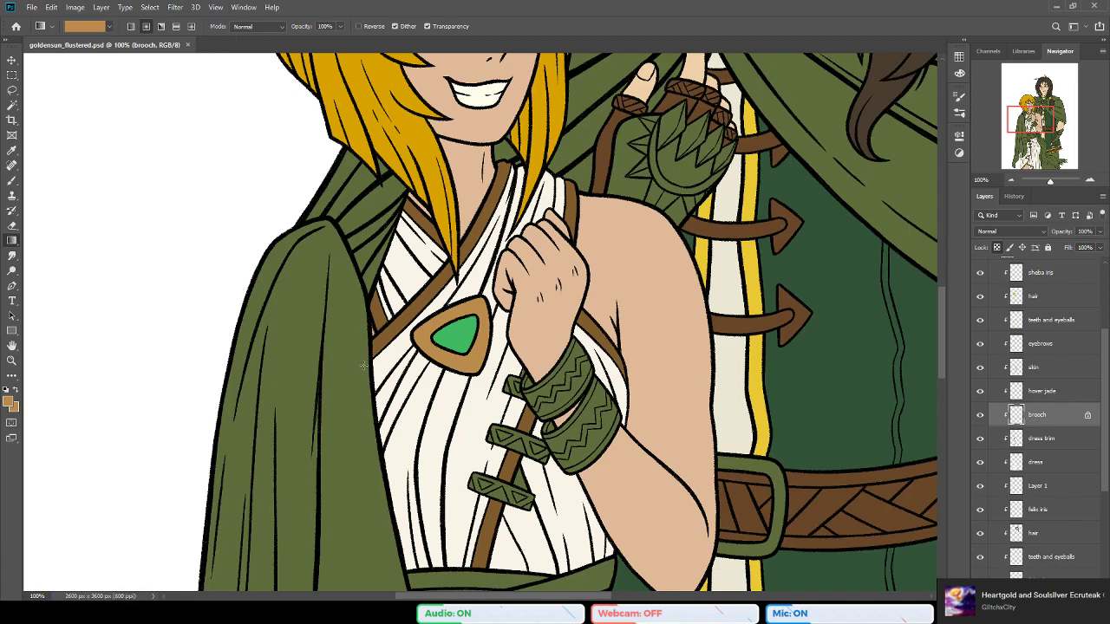
Step: Check the tan brooch frame against the colours of both full figures
left_click(12, 361)
left_click(542, 371, "alt")
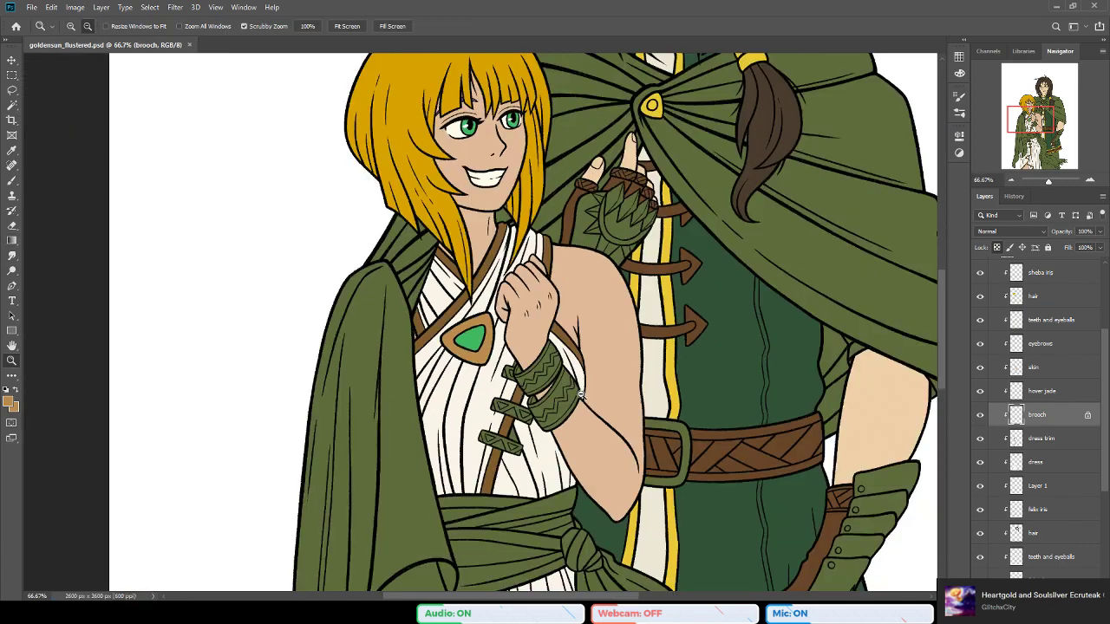
left_click(629, 410, "alt")
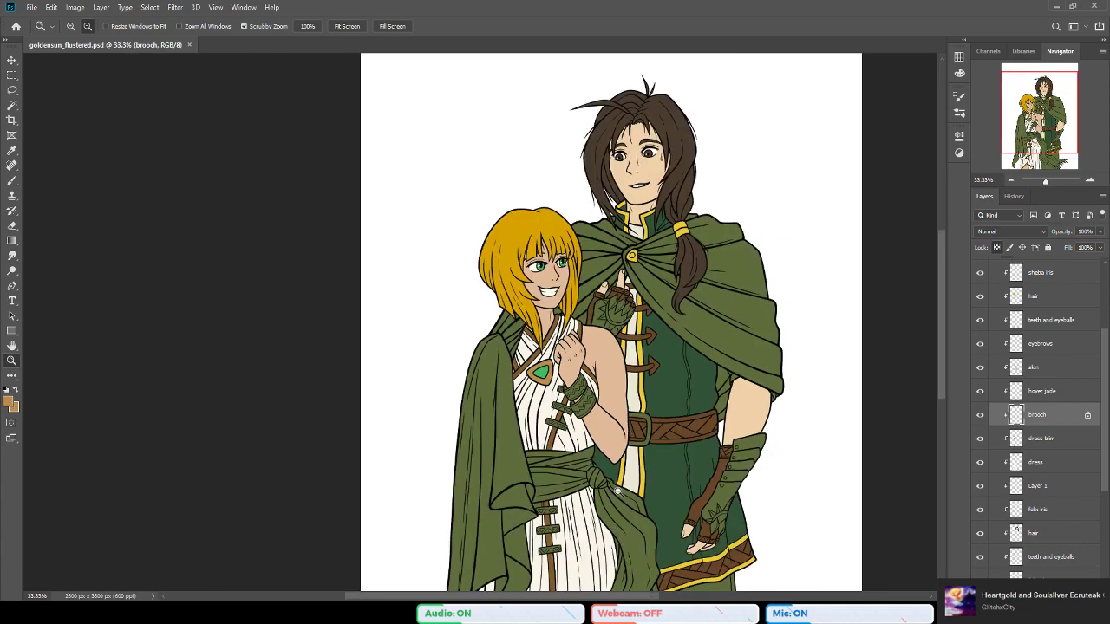
left_click(614, 591)
left_click_drag(619, 599, 652, 598)
scroll(555, 408, "down", 2)
left_click(450, 204)
left_click(450, 203)
key("b")
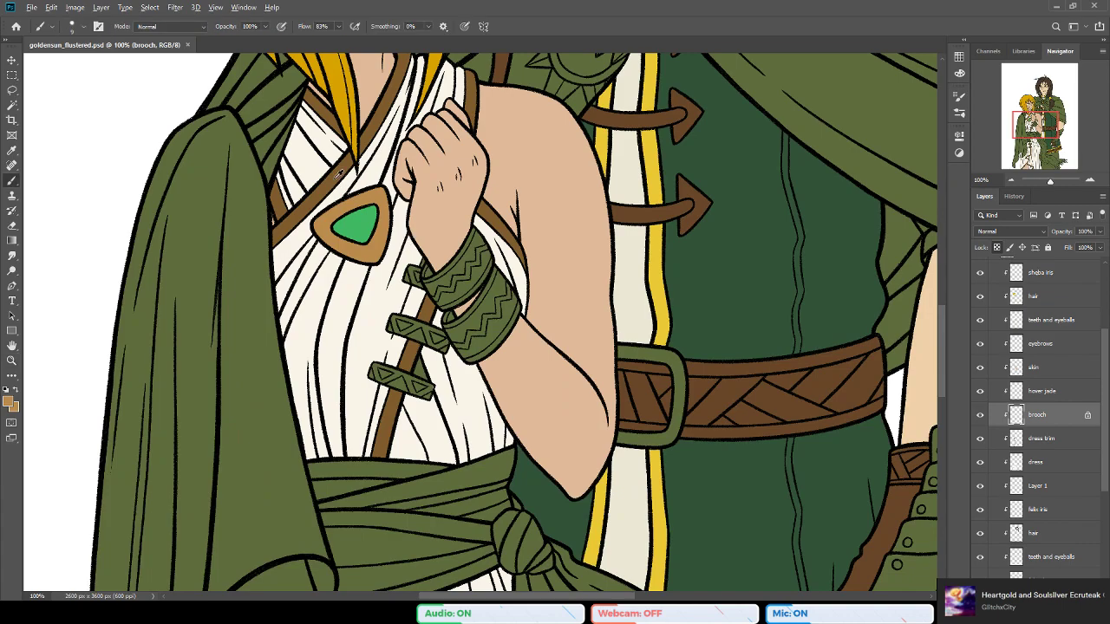
Step: Recolour the brooch frame with a uniform bright golden yellow based on the hair colour, using the Gradient tool
left_click(347, 84, "alt")
key("i")
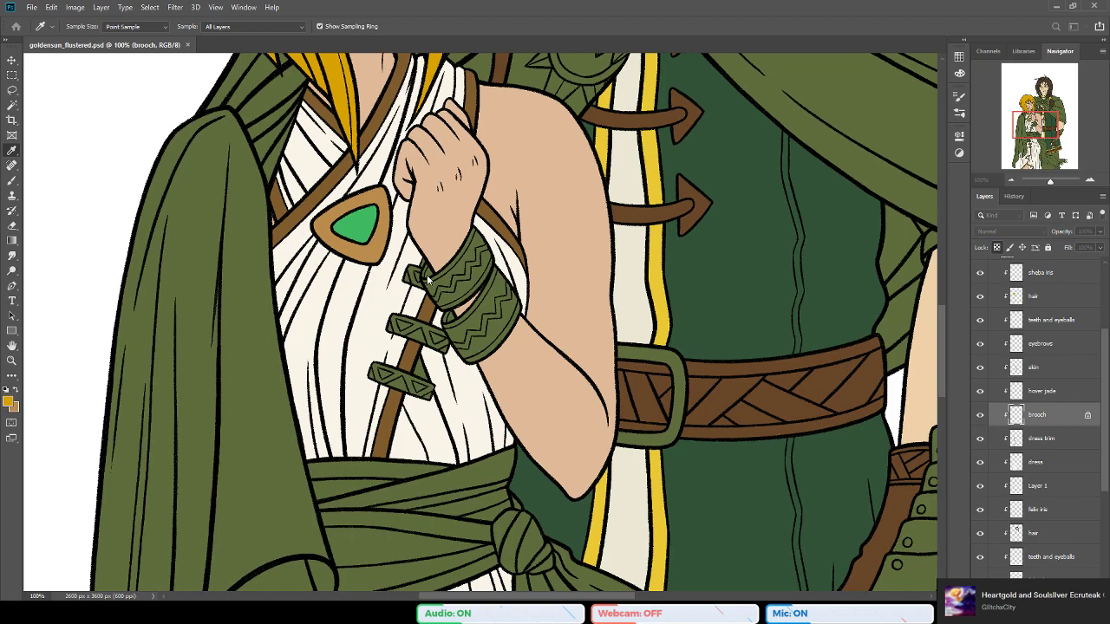
key("b")
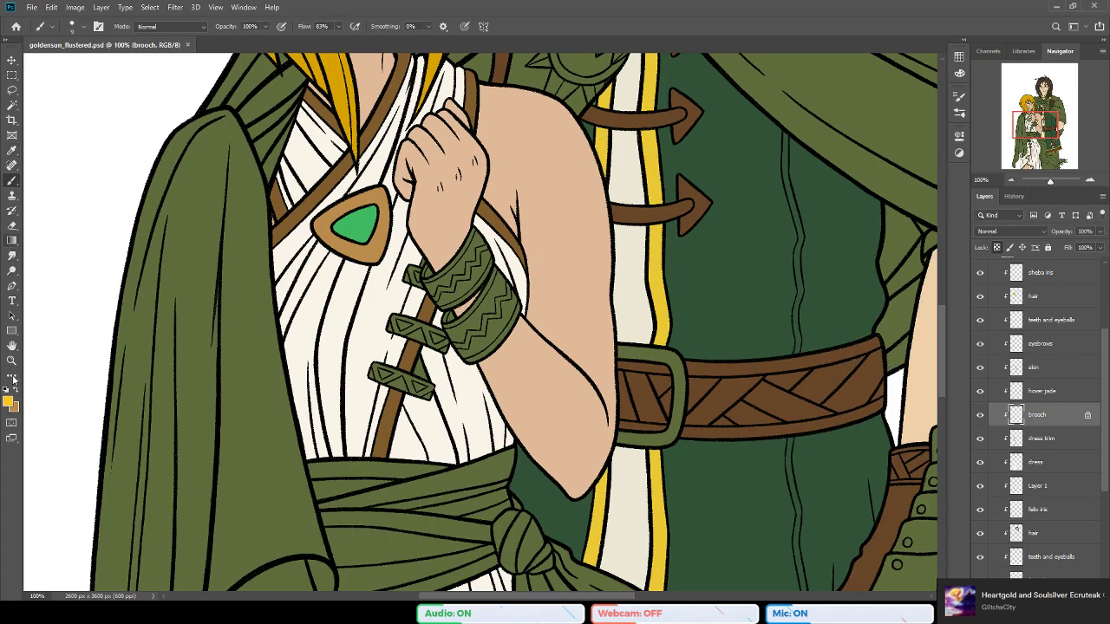
key("i")
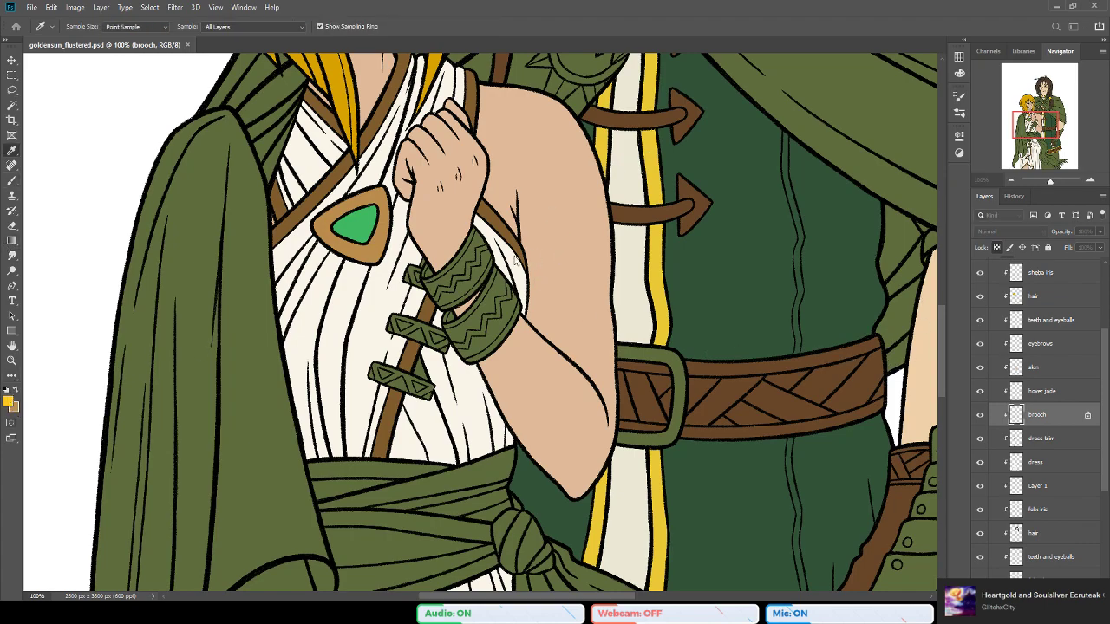
key("b")
key("g")
left_click_drag(412, 214, 377, 277)
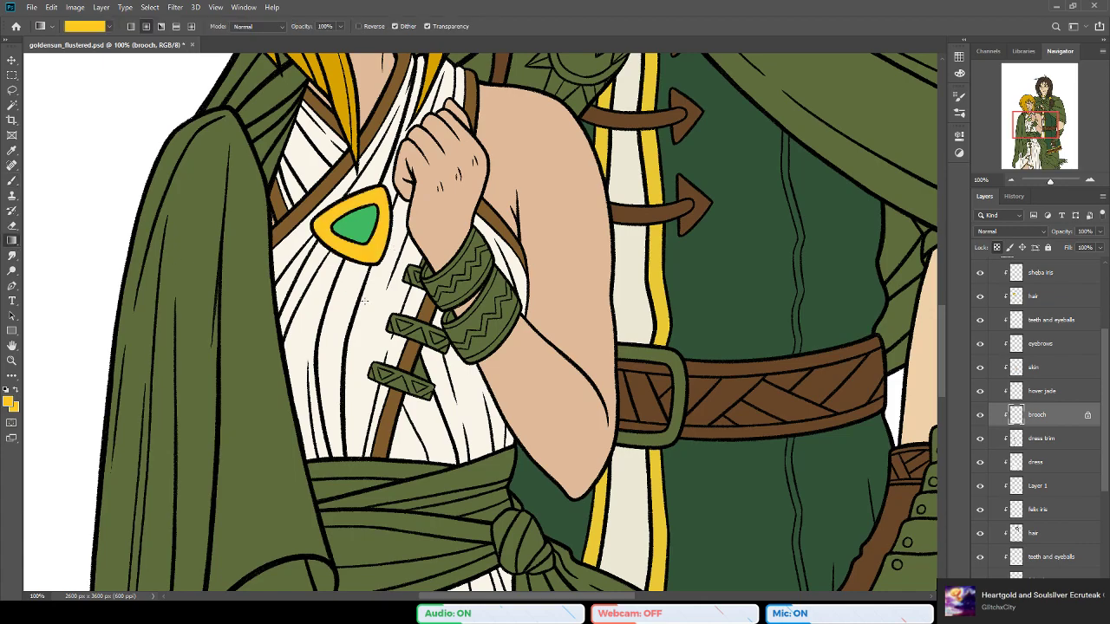
Step: Try a darker, muted gold on the brooch frame with the Gradient tool
scroll(364, 301, "up", 5)
scroll(405, 370, "up", 2)
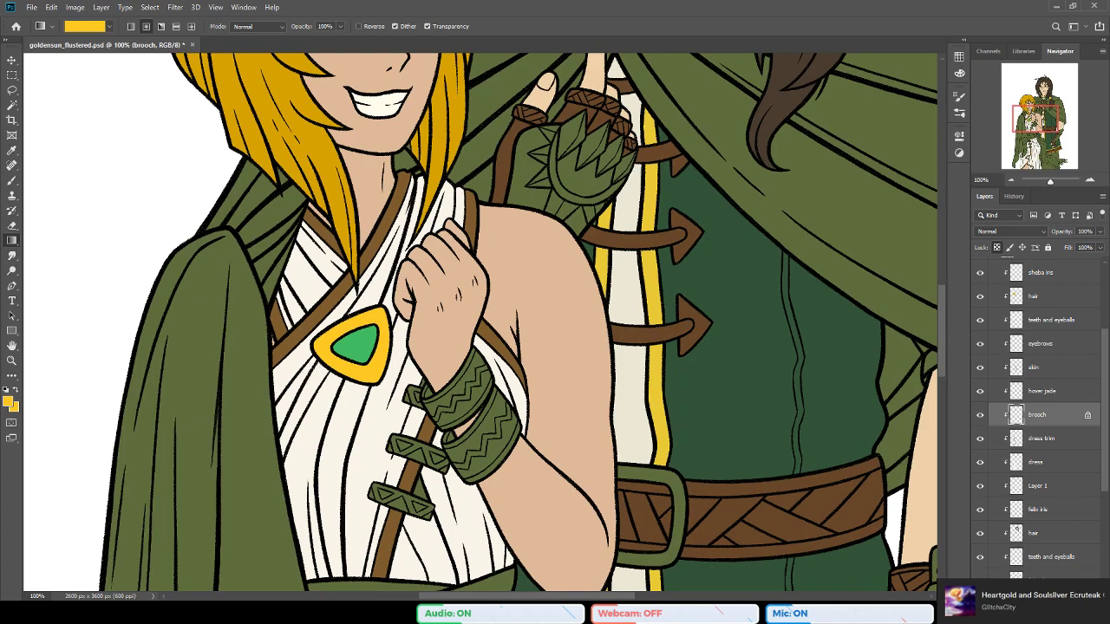
key("Return")
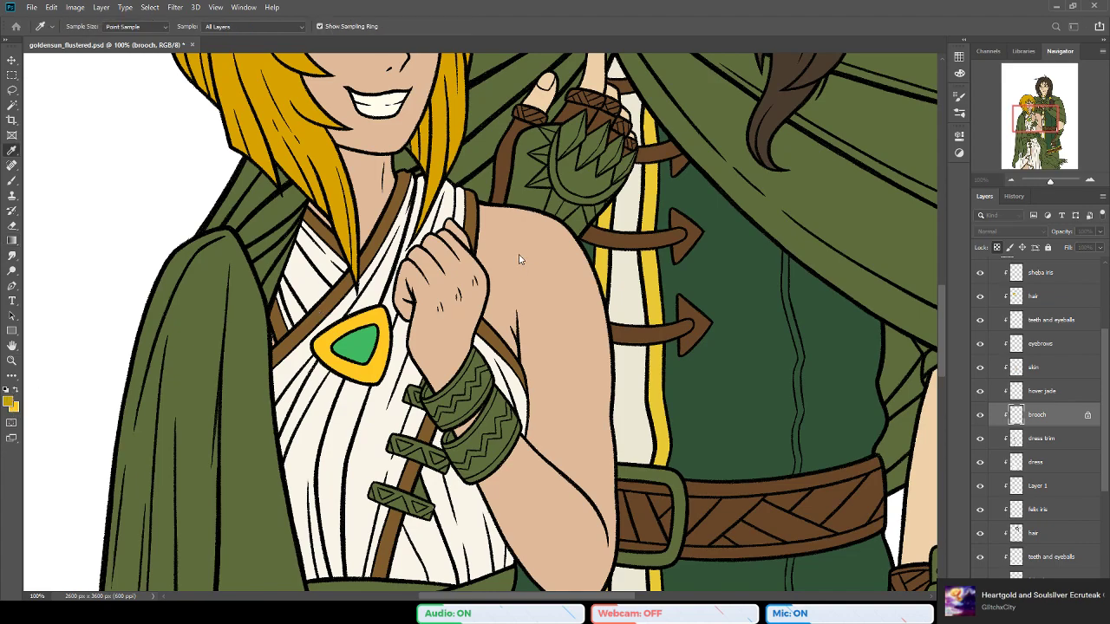
left_click_drag(396, 324, 344, 415)
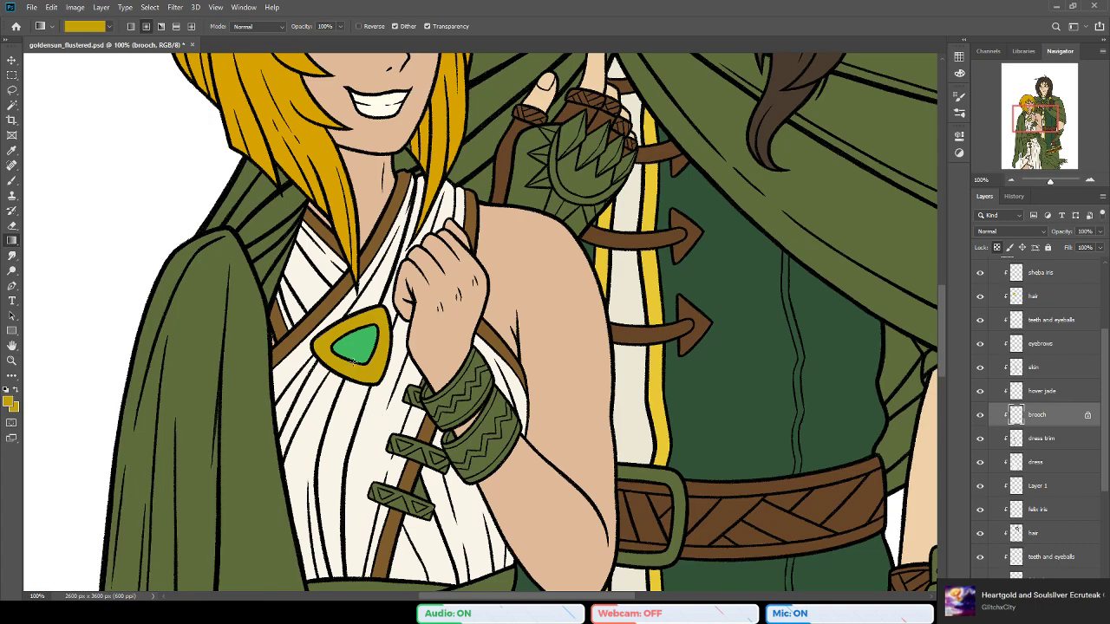
Step: Recolour the brooch frame with yellow sampled from the man's tunic trim, save the file, and unlock the brooch layer's transparent pixels
left_click(651, 274, "alt")
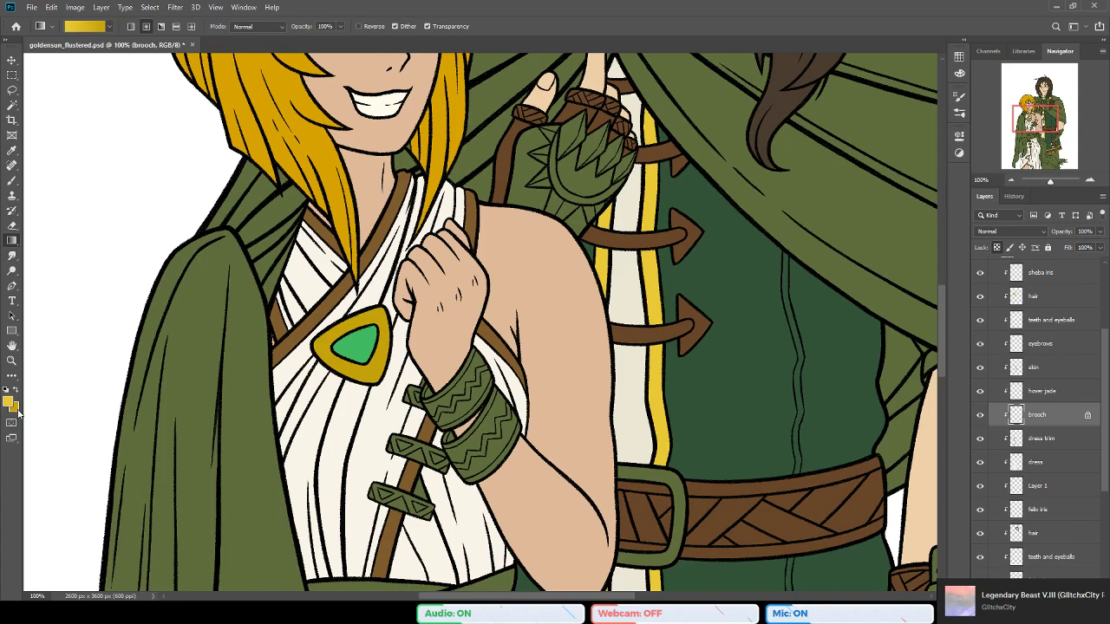
key("i")
key("g")
left_click_drag(317, 370, 353, 365)
key("ctrl+s")
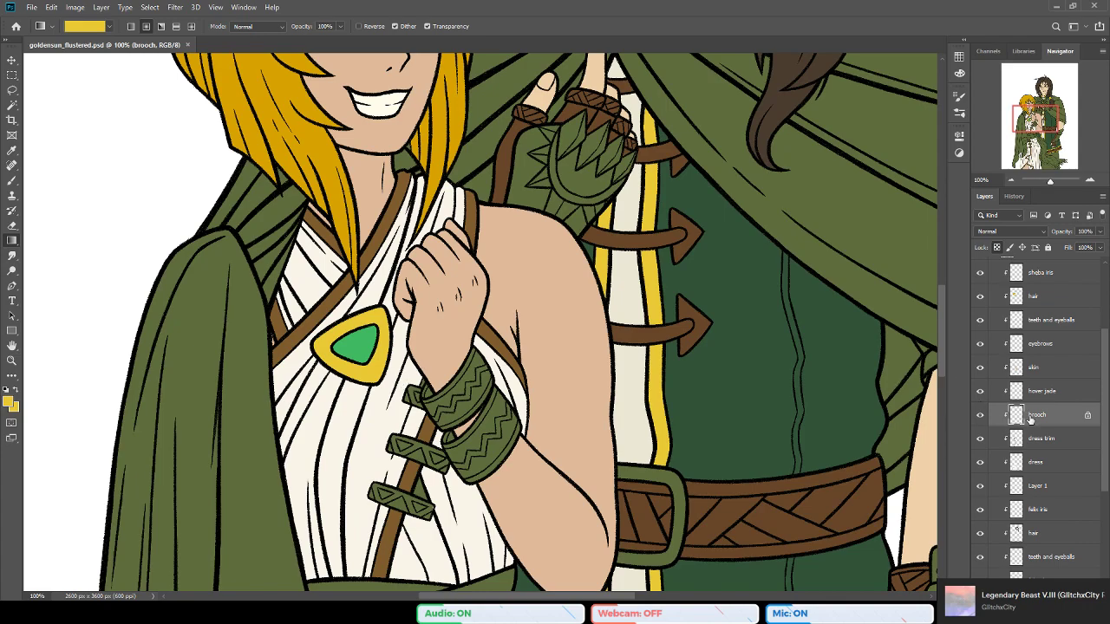
left_click(996, 249)
Step: Examine the yellow brooch frame alongside the woman's face and outfit and the man's cloak clasp
left_click(12, 361)
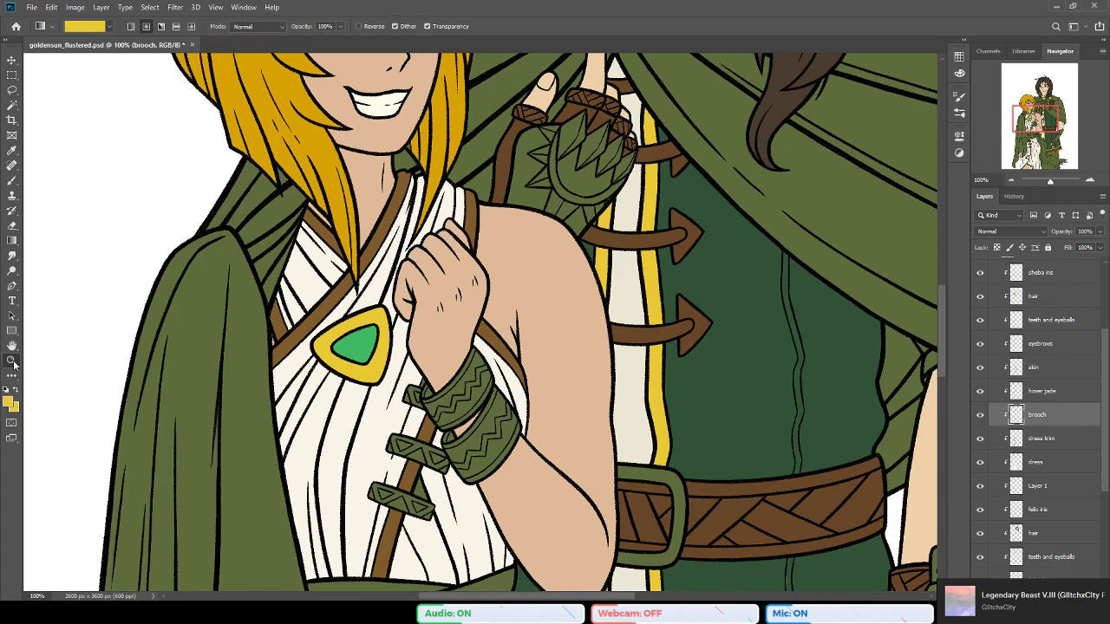
scroll(371, 368, "up", 3)
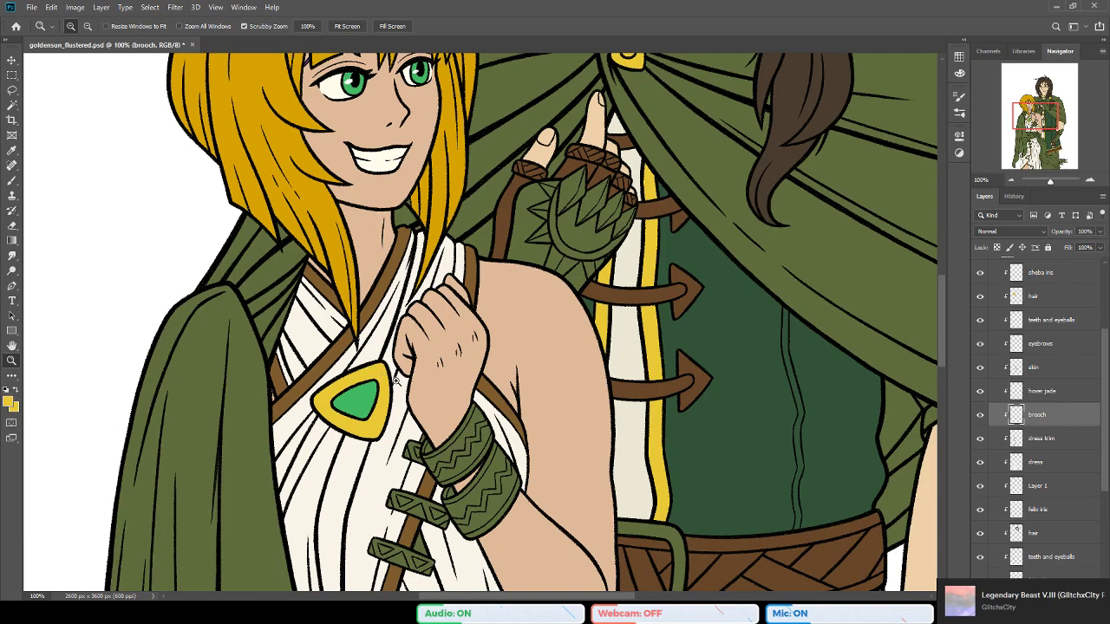
scroll(449, 375, "up", 2)
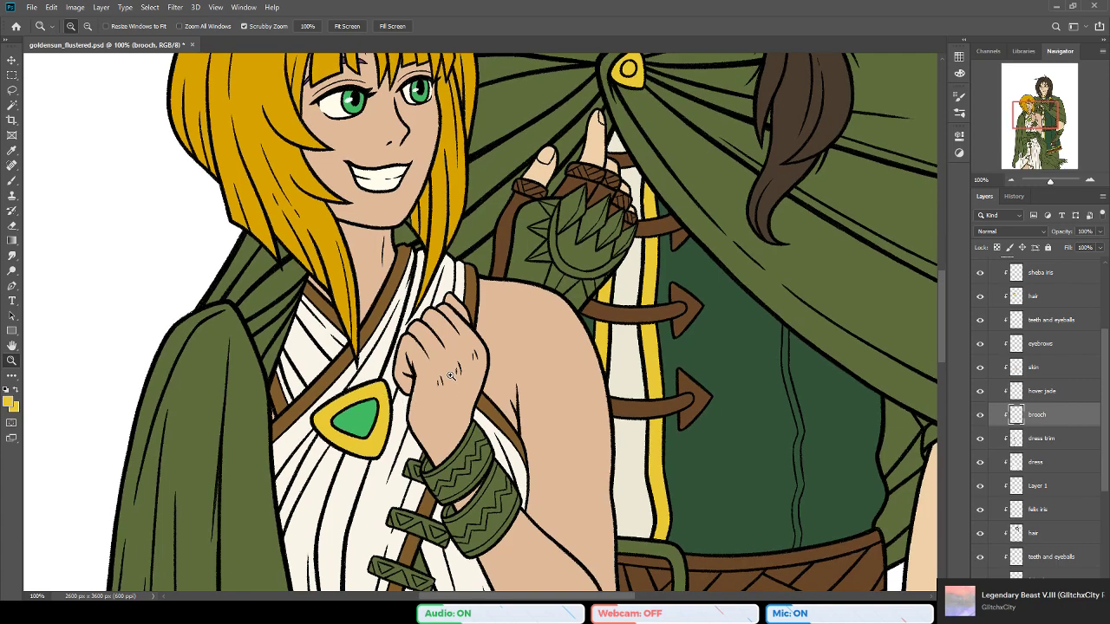
scroll(449, 374, "down", 2)
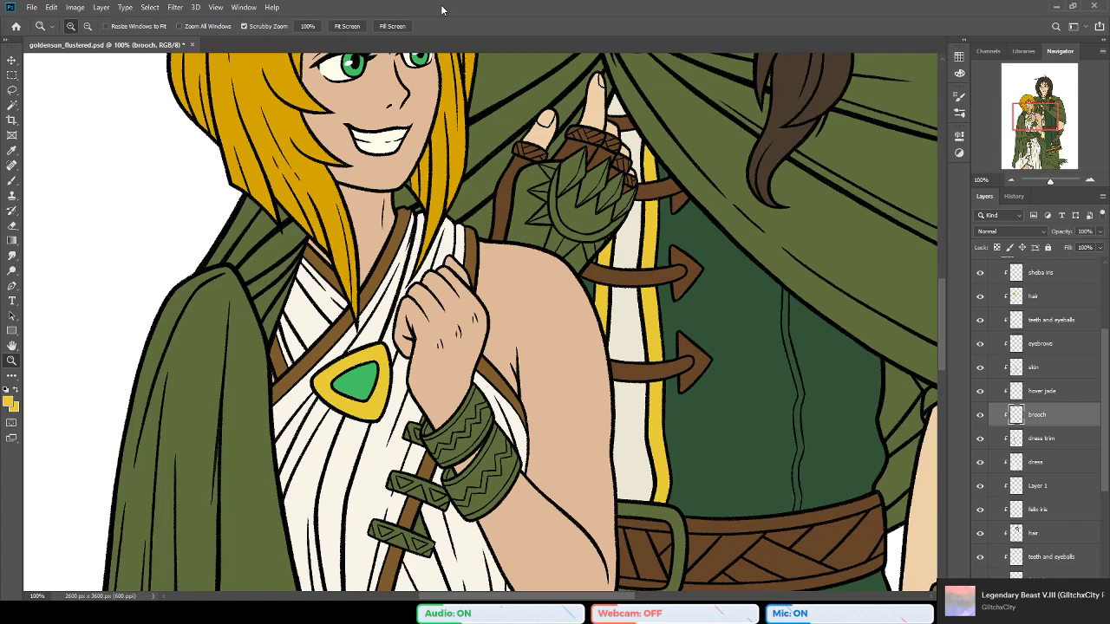
scroll(526, 291, "up", 2)
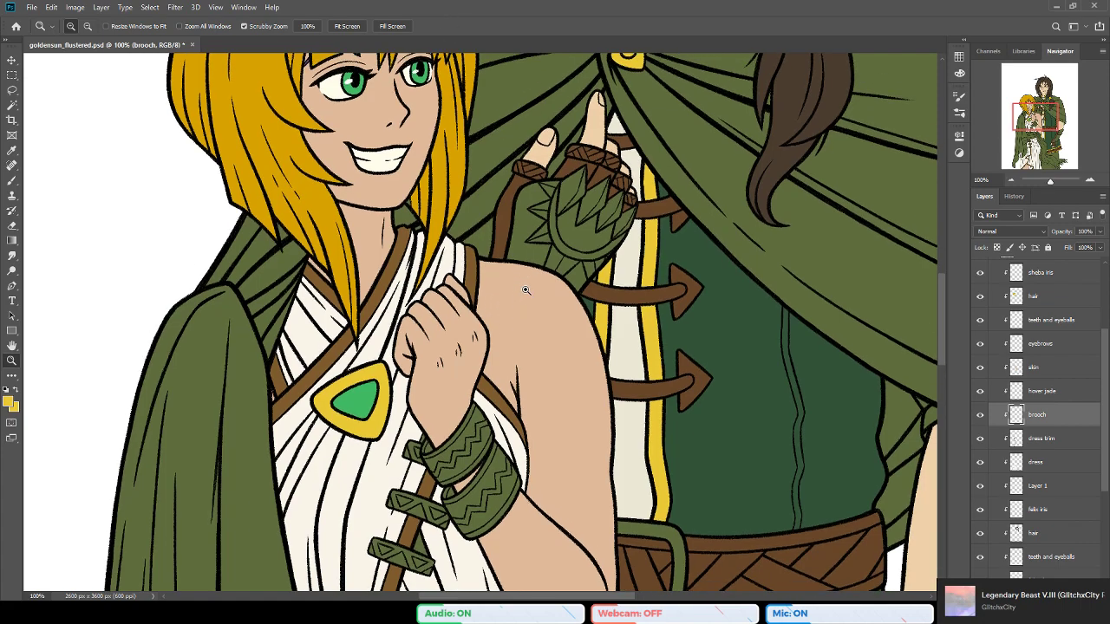
scroll(525, 291, "up", 2)
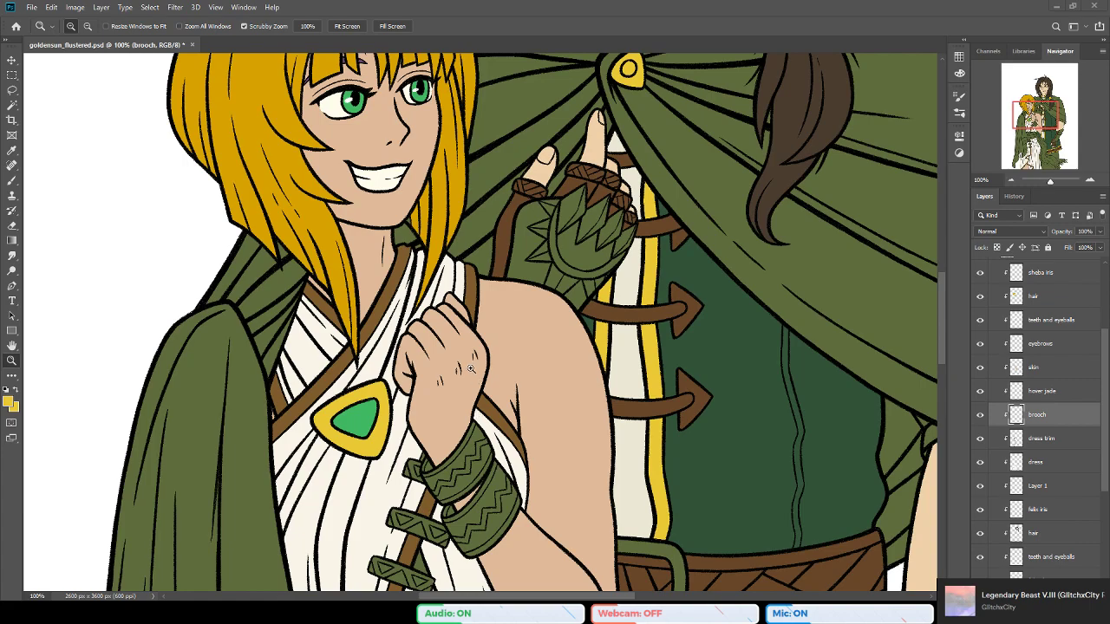
scroll(464, 276, "up", 5)
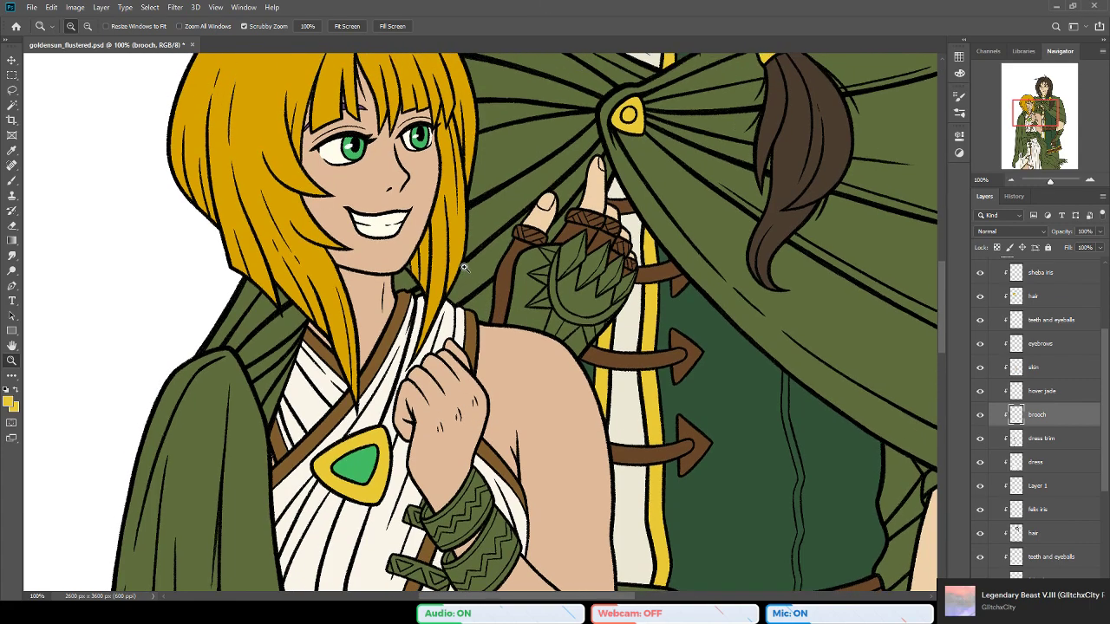
scroll(465, 267, "down", 5)
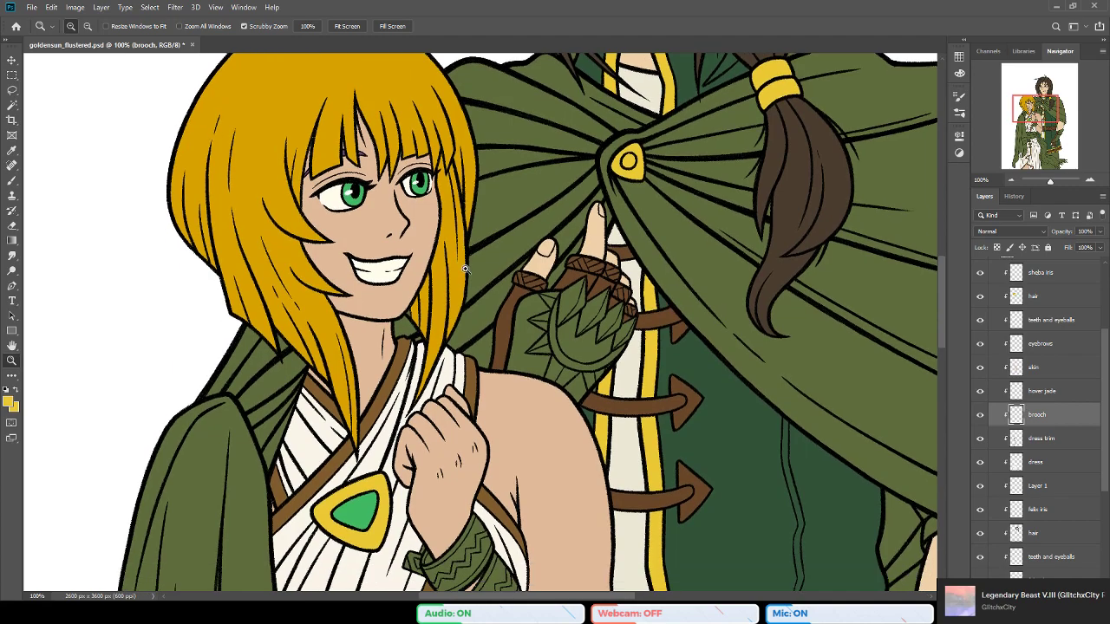
scroll(466, 282, "down", 2)
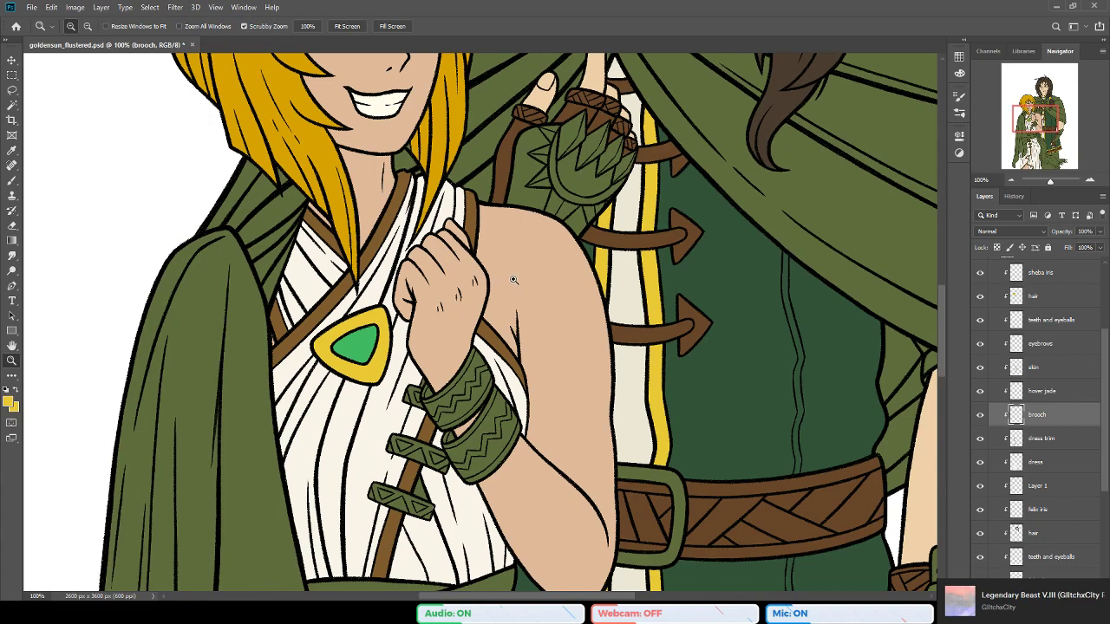
scroll(438, 380, "down", 3)
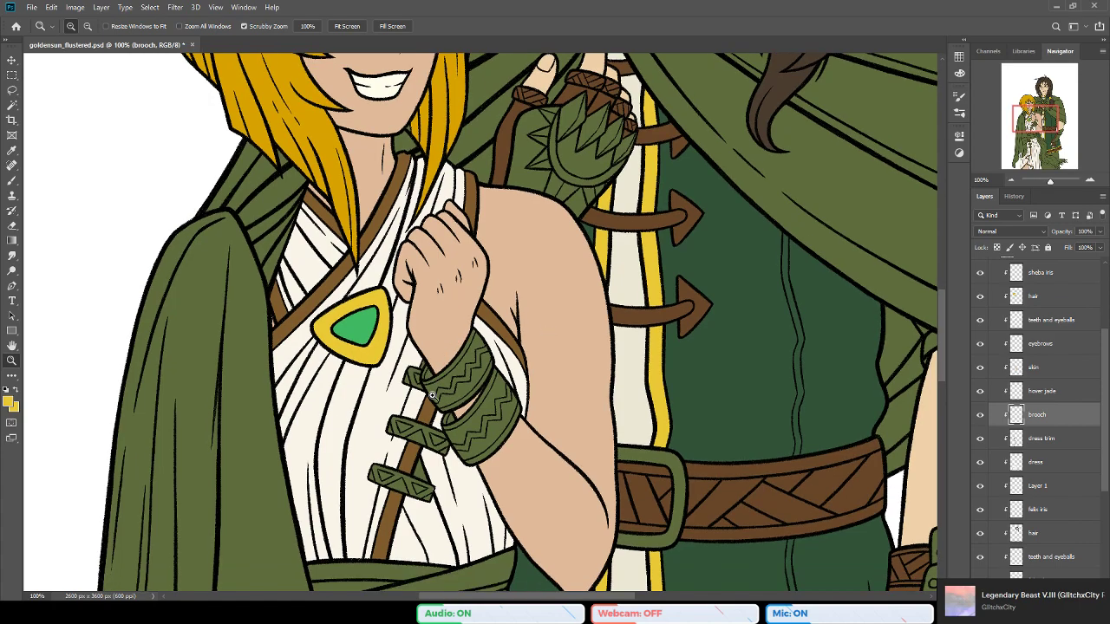
Step: Brush off-white sampled from the dress into gaps beside the raised hand and bracelets on the dress layer, and save
left_click(434, 383)
scroll(460, 360, "down", 2)
key("b")
scroll(372, 272, "up", 2)
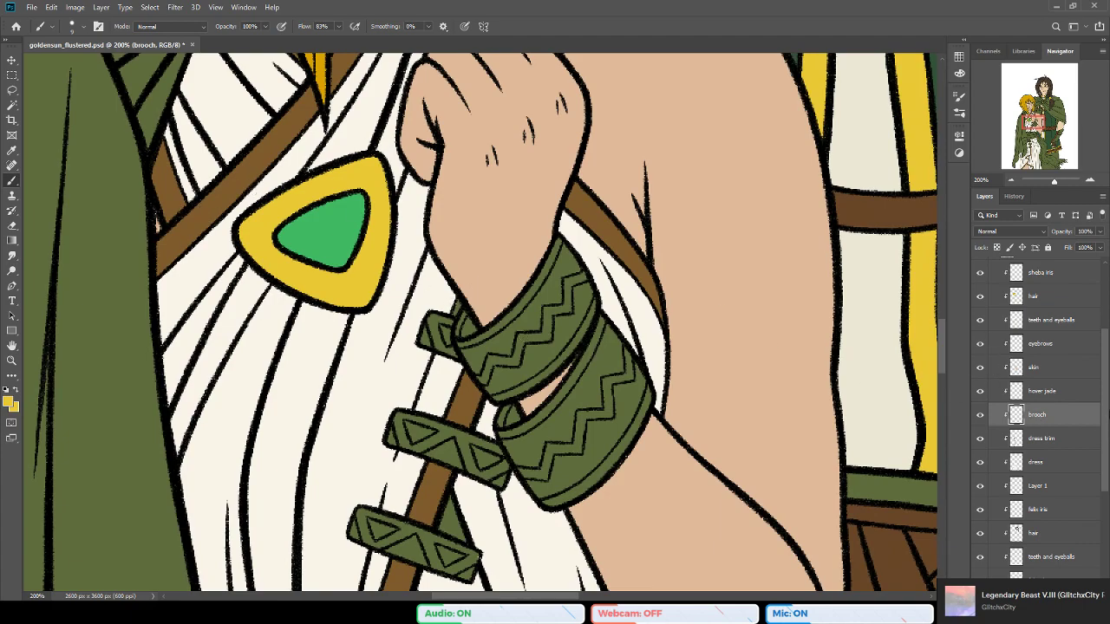
mouse_move(1105, 412)
left_mouse_down()
mouse_move(1098, 439)
mouse_move(1103, 400)
mouse_move(1109, 412)
left_mouse_up()
scroll(1106, 417, "down", 1)
left_click(430, 296, "alt")
scroll(1105, 404, "down", 1)
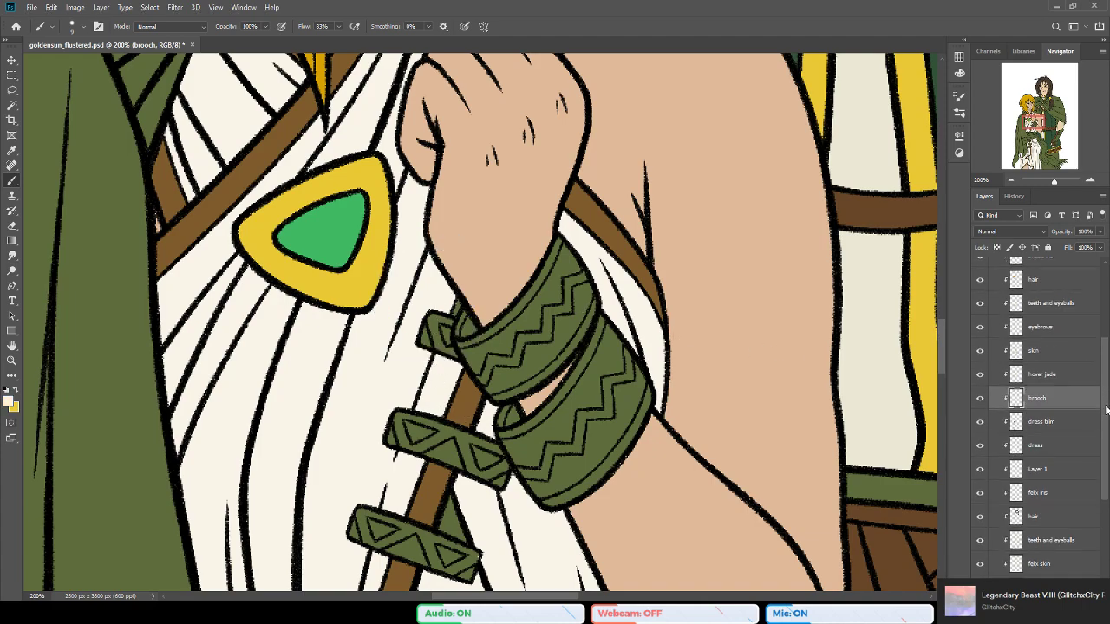
left_click(1035, 446)
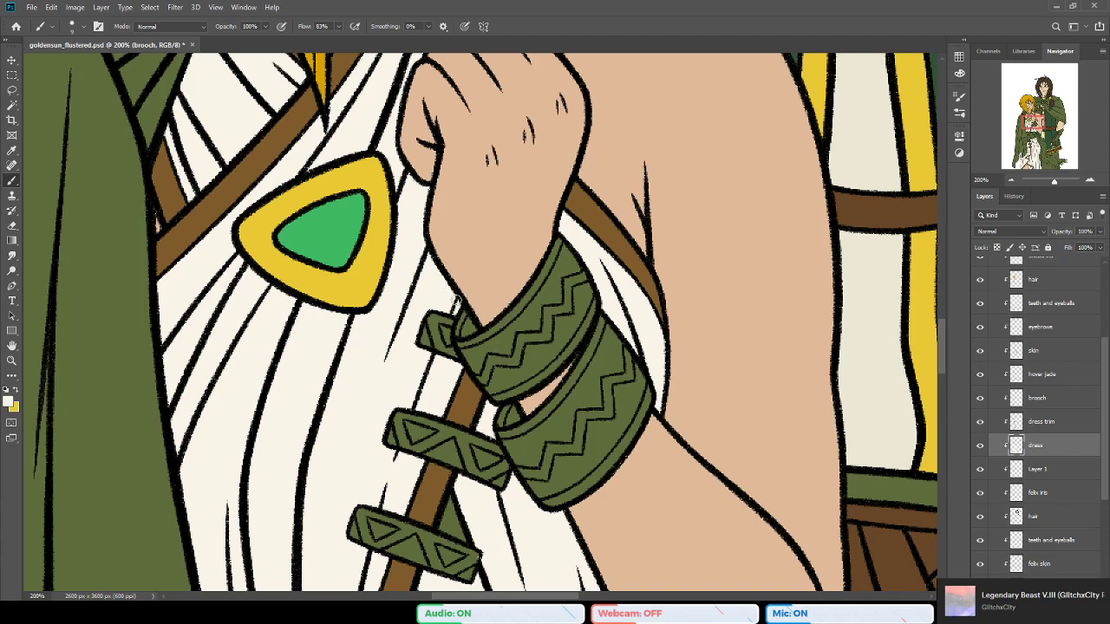
left_click_drag(465, 441, 495, 454)
key("ctrl+s")
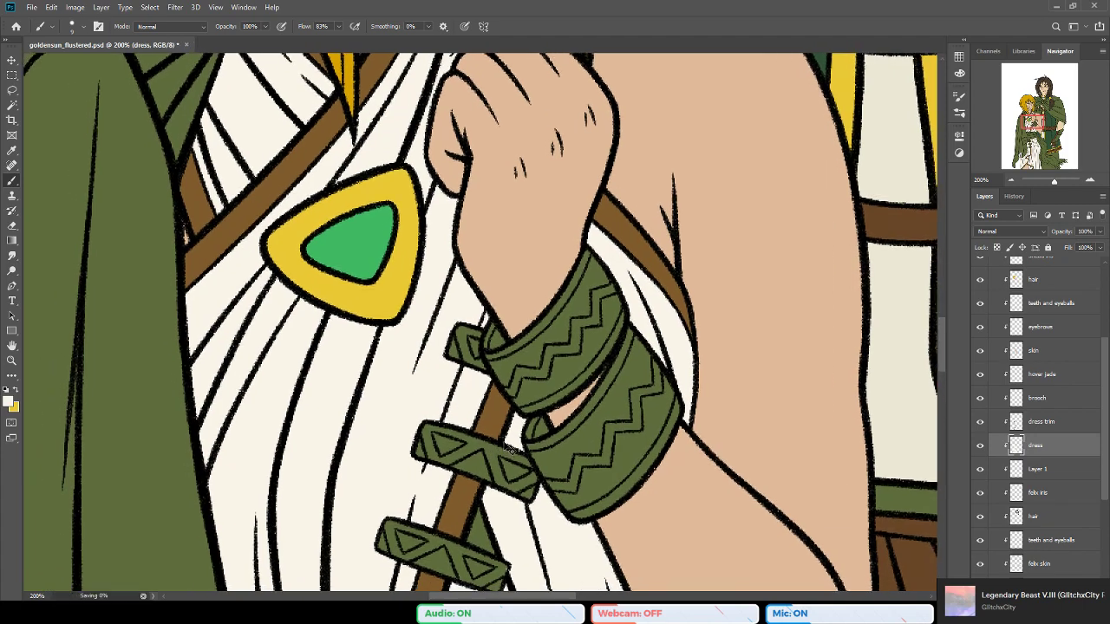
Step: Touch up the off-white dress colour around the shoulder edge and neckline, and save the file
left_click_drag(362, 258, 354, 424)
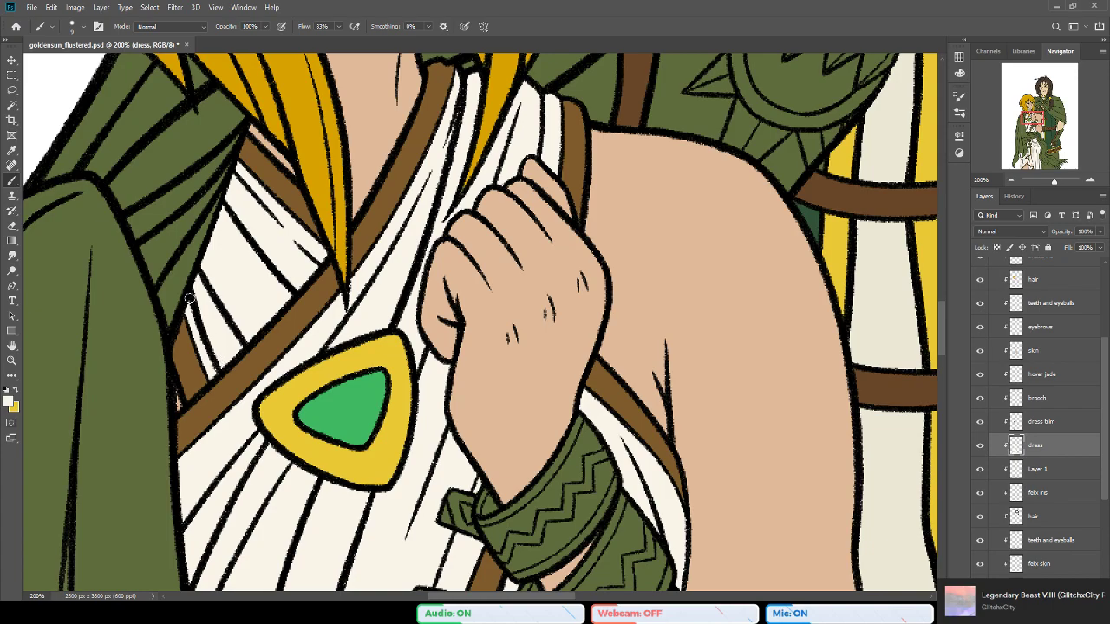
scroll(520, 295, "up", 5)
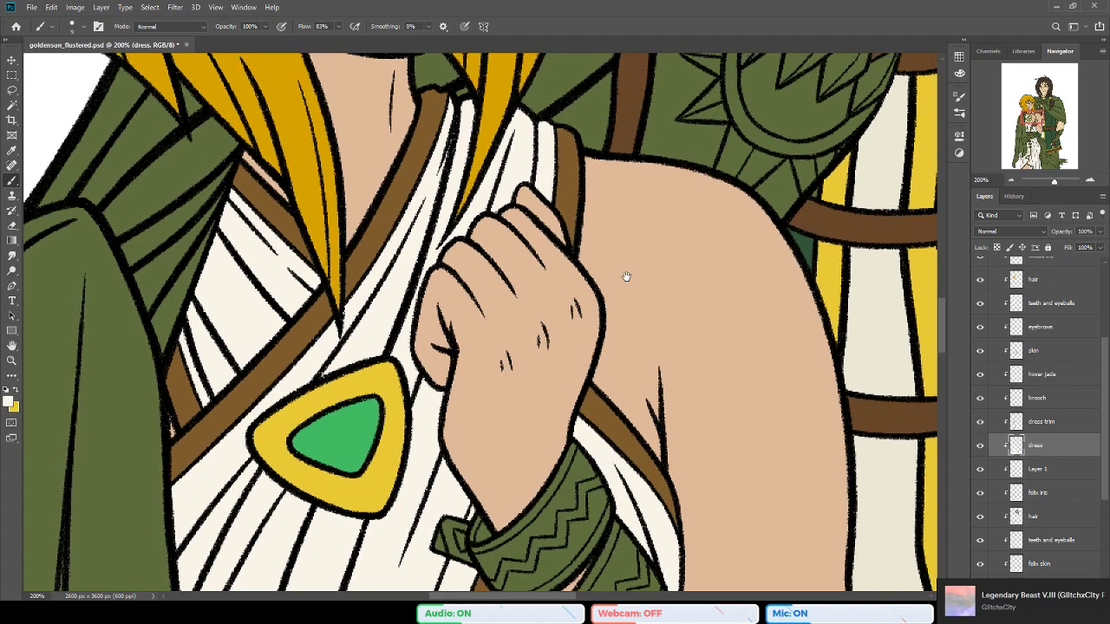
scroll(489, 326, "up", 3)
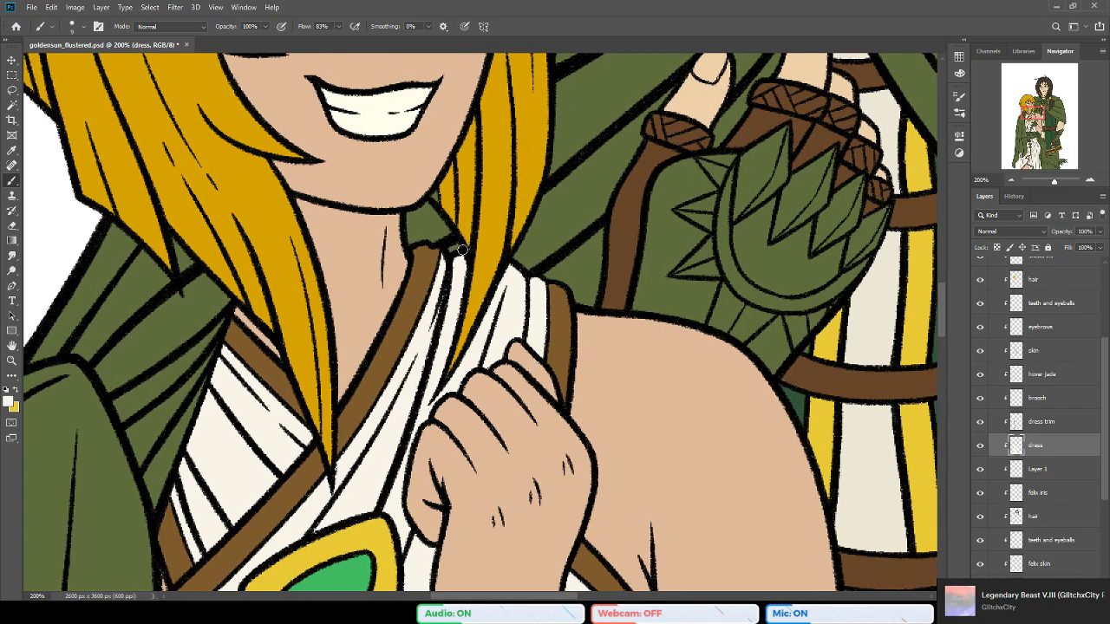
scroll(444, 266, "down", 10)
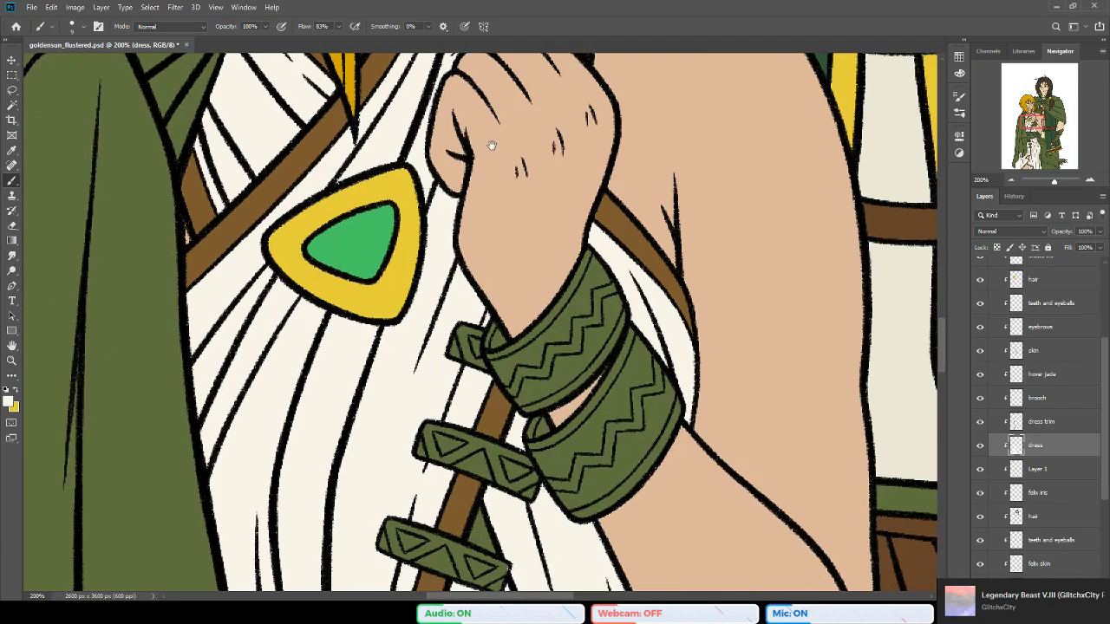
key("ctrl+s")
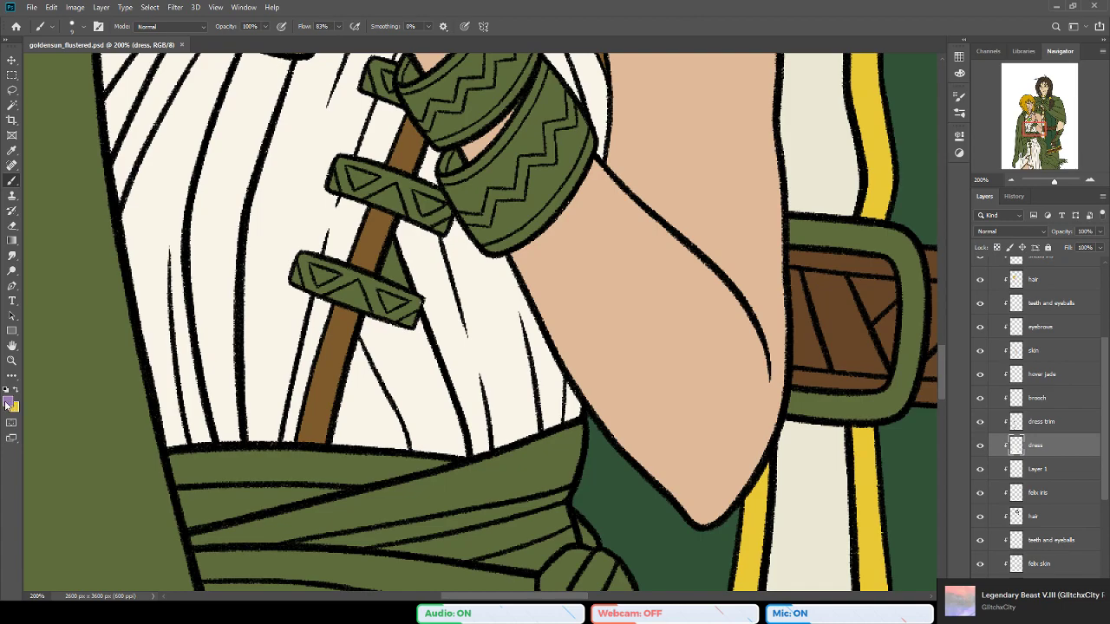
Step: Set the foreground colour to a brighter purple and frame the woman's waist sash in close view
key("i")
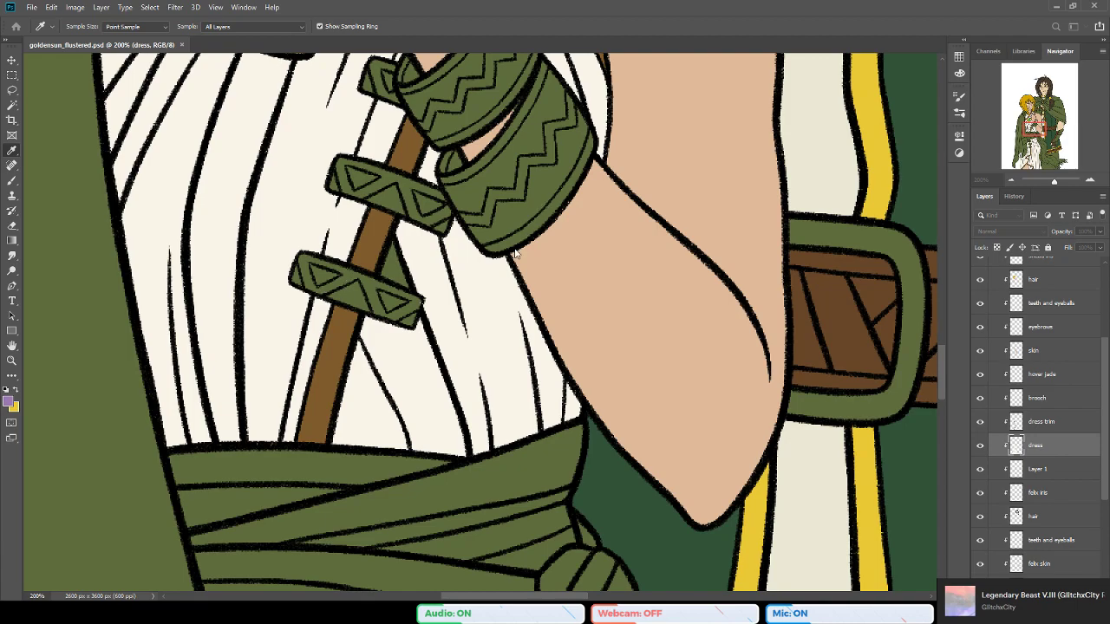
key("b")
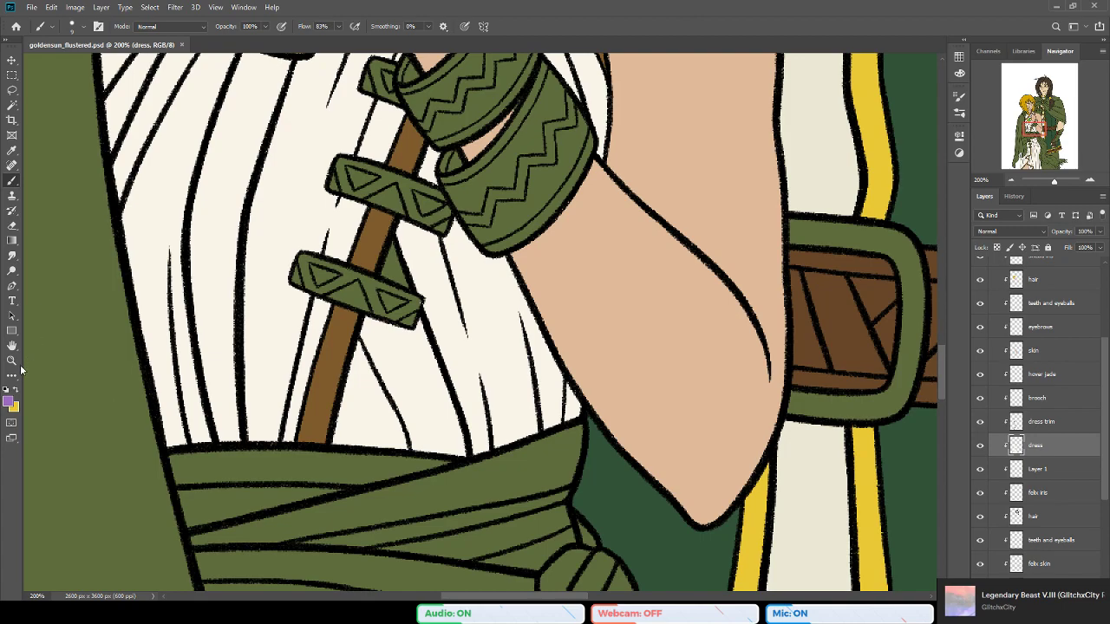
key("z")
left_click(466, 350, "alt")
left_click(466, 350, "alt")
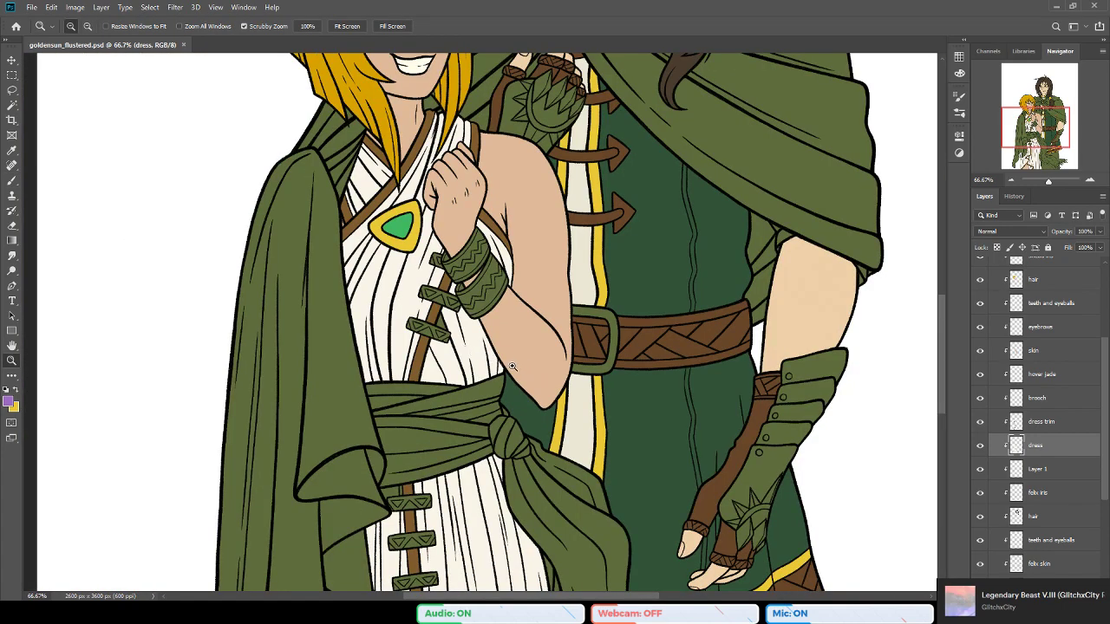
scroll(503, 356, "down", 3)
left_click(486, 341)
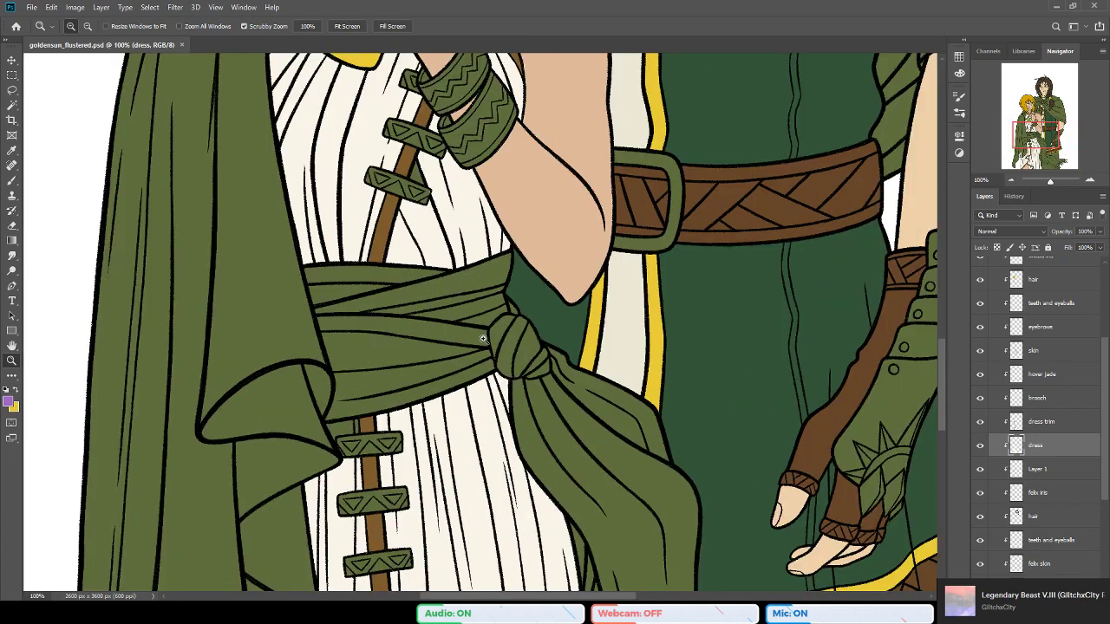
Step: Select the upper folds of the woman's waist sash with the Magic Wand on the lines layer
left_click(421, 330)
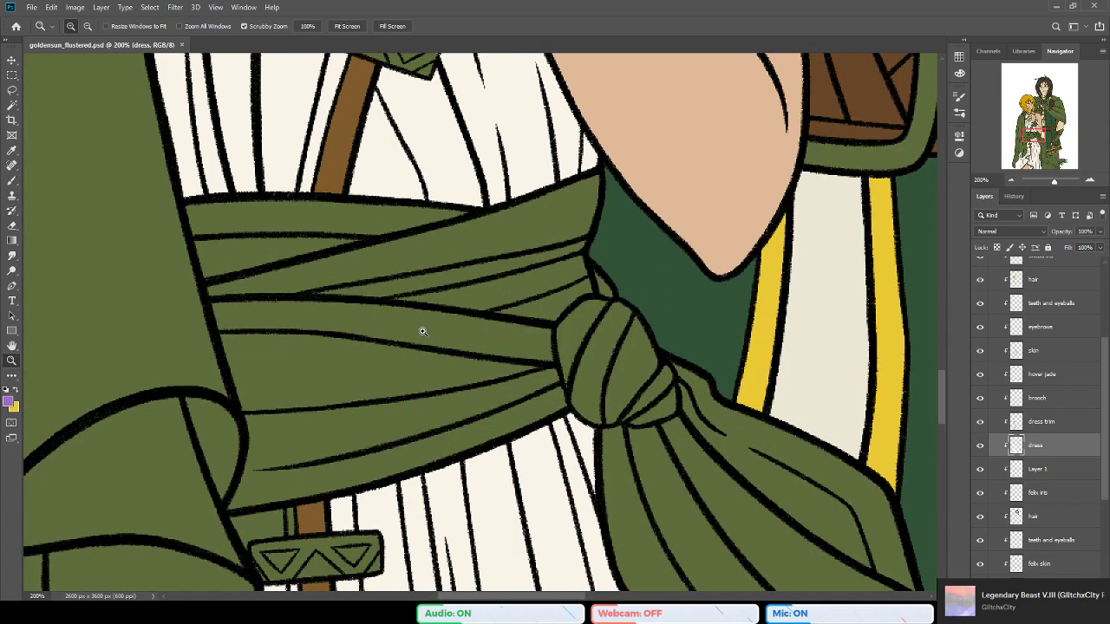
left_click(12, 105)
scroll(1061, 386, "up", 3)
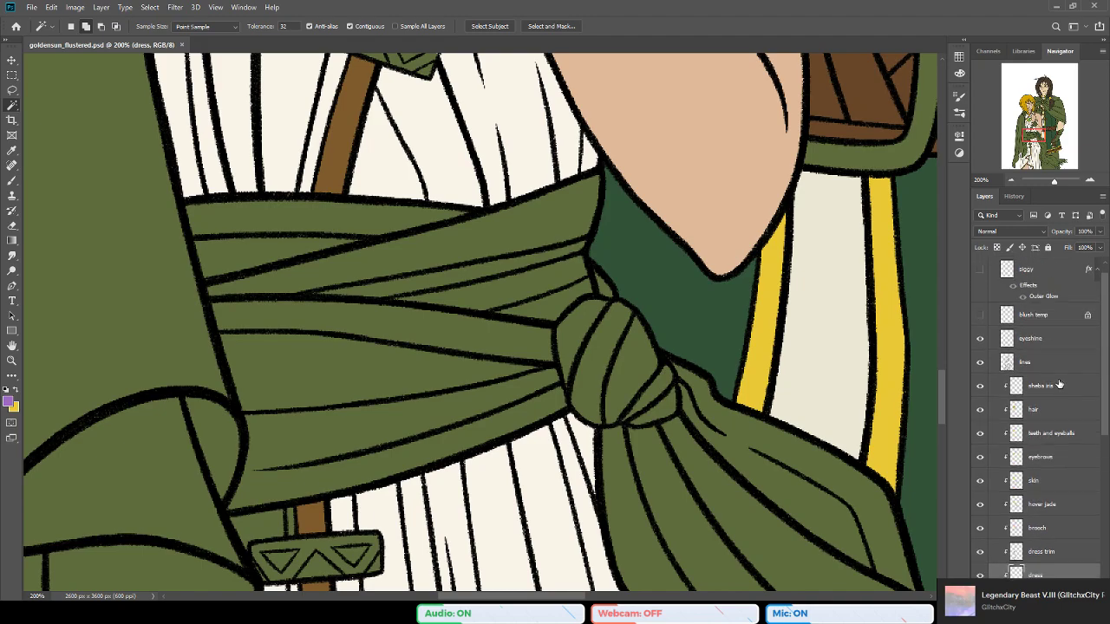
left_click(1052, 362)
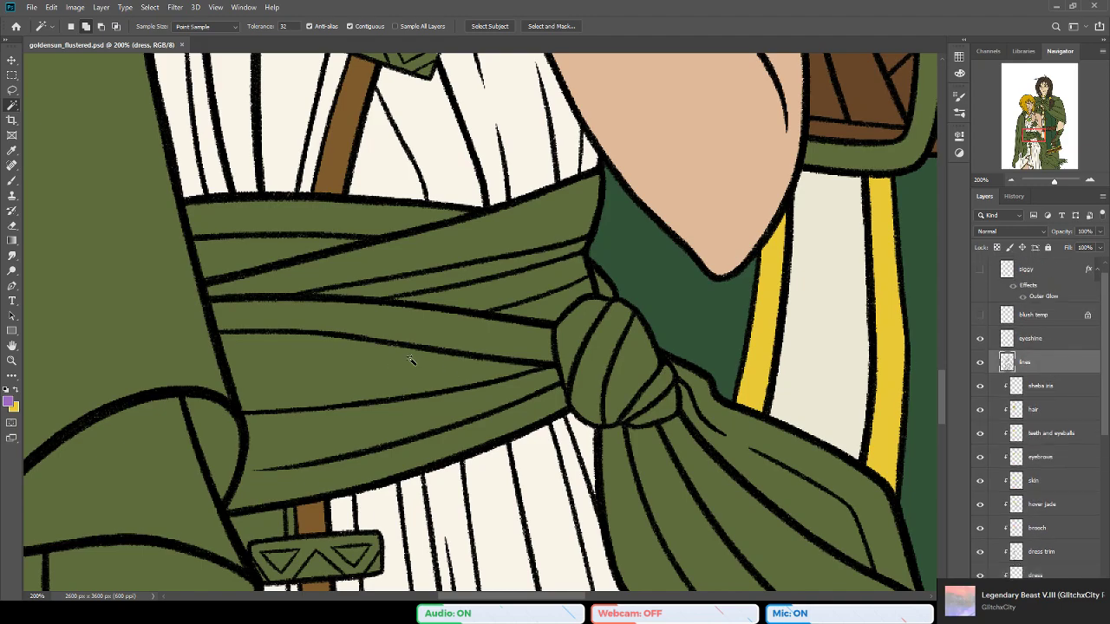
left_click(312, 223)
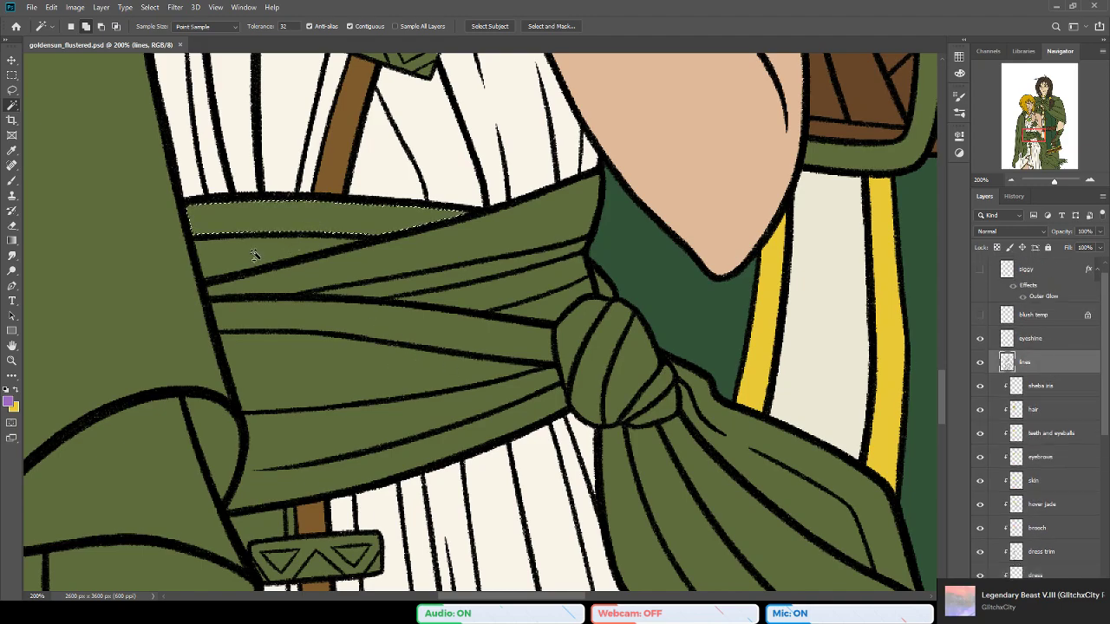
left_click(253, 251)
left_click(419, 281)
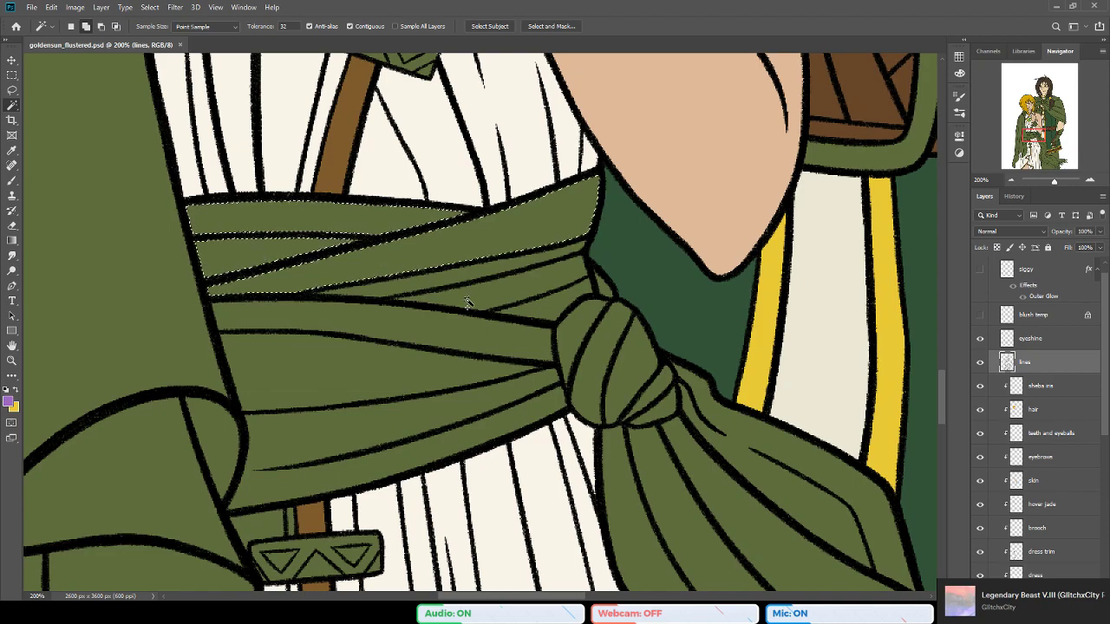
left_click(518, 308)
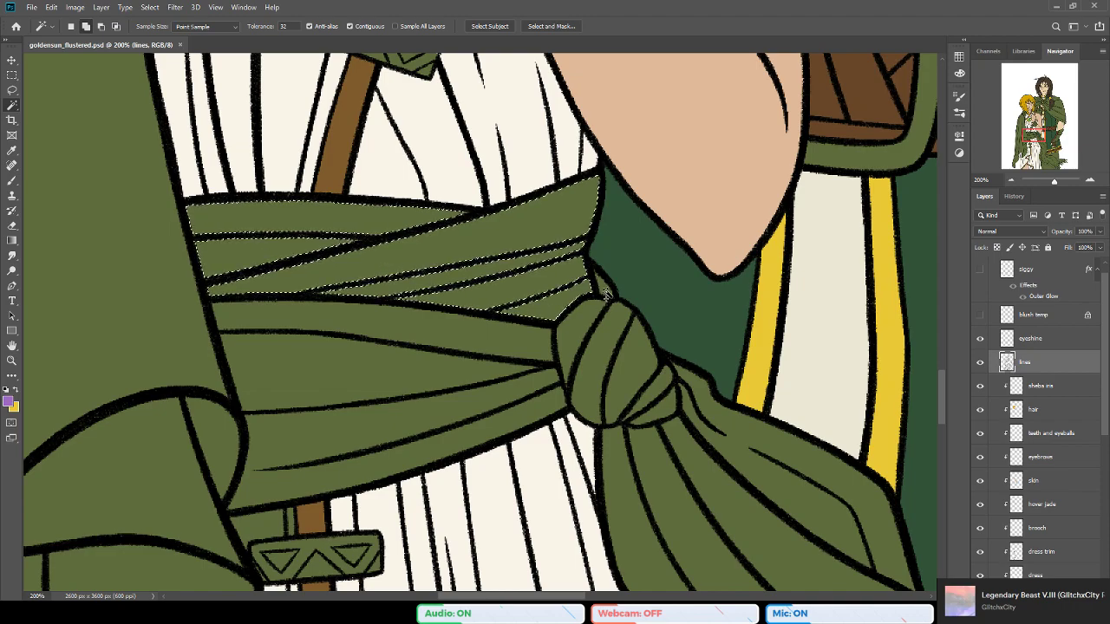
Step: Add the sash's knot segments, the lower waist folds and the first tail folds to the selection
left_click(583, 323)
left_click(608, 350)
left_click(635, 369)
left_click(435, 334)
left_click(393, 368)
left_click(449, 428)
scroll(615, 416, "down", 2)
left_click(654, 385)
left_click(662, 314)
left_click(671, 336)
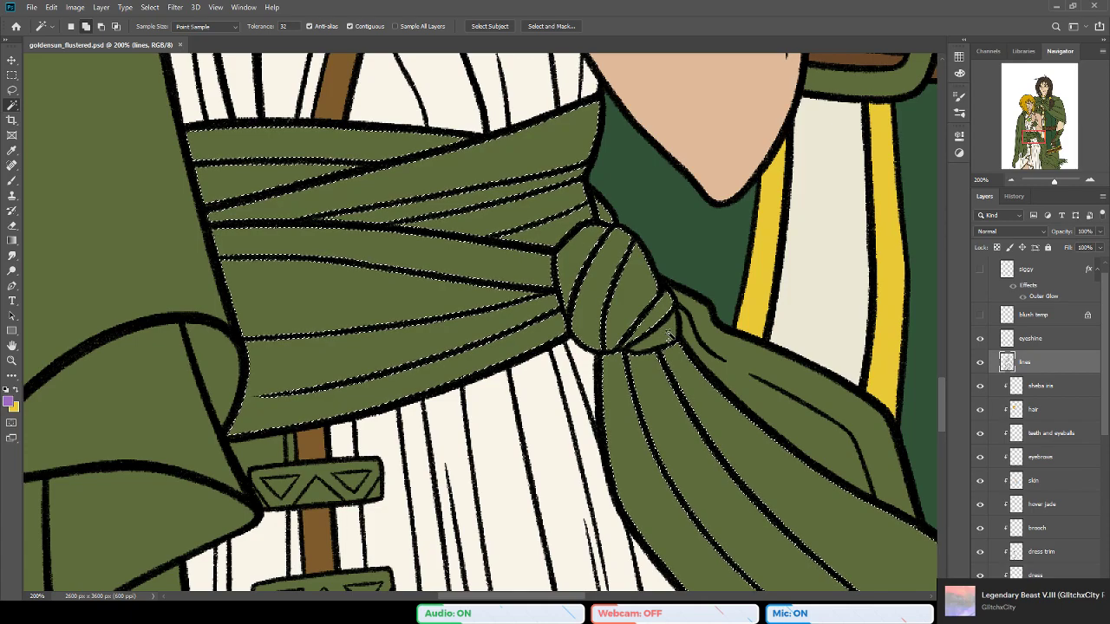
Step: Extend the selection down through the remaining folds of the sash's hanging tail
left_click(744, 431)
scroll(746, 427, "down", 2)
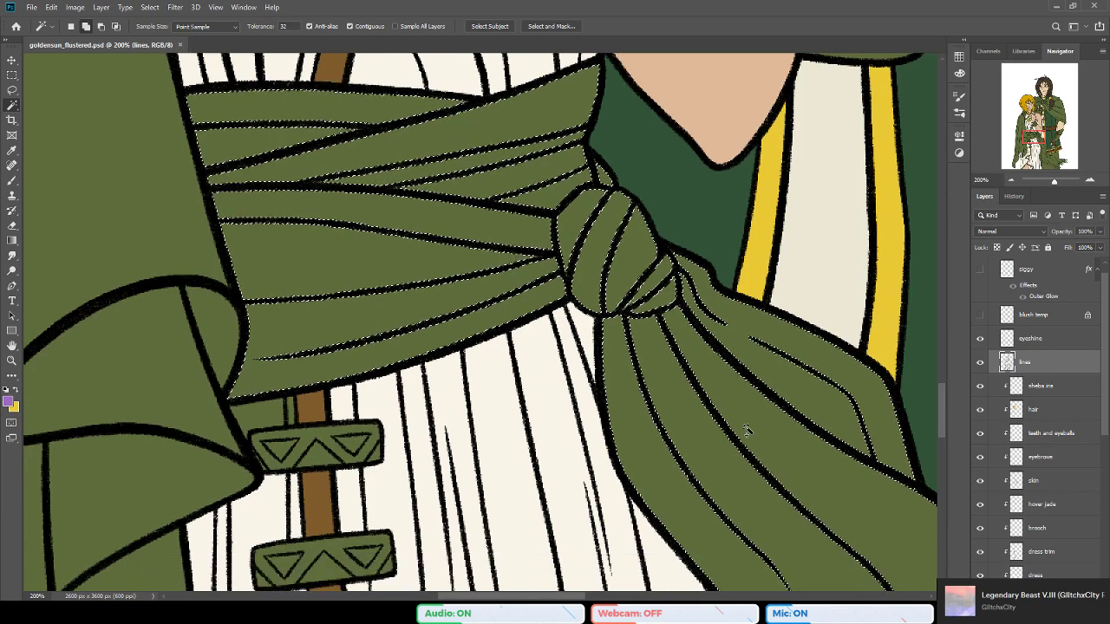
scroll(594, 436, "down", 3)
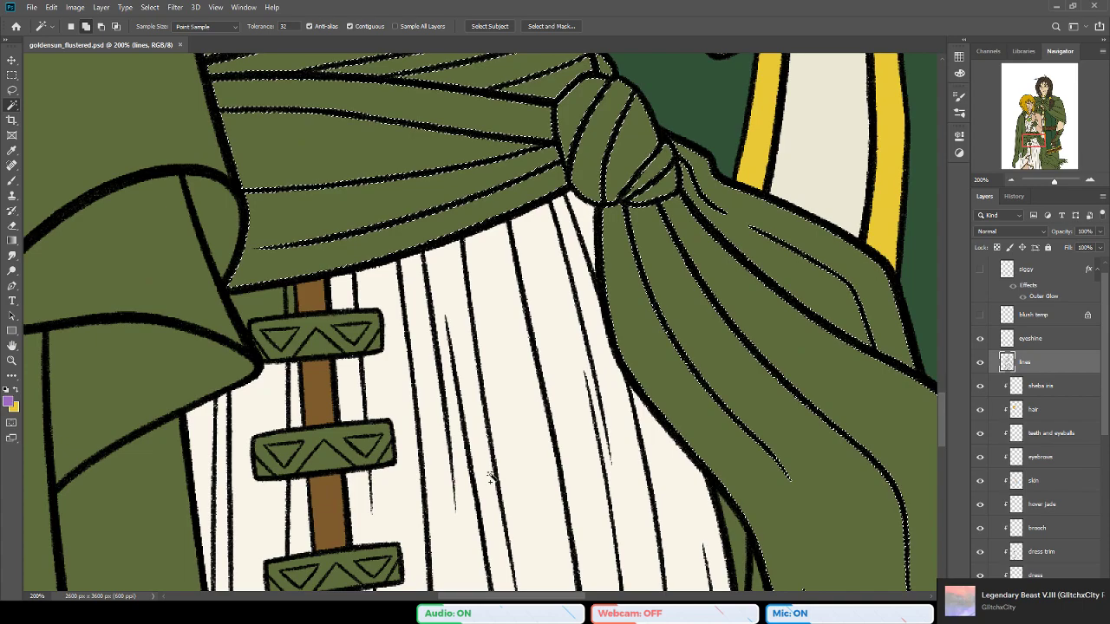
left_click_drag(533, 598, 610, 597)
scroll(350, 420, "down", 9)
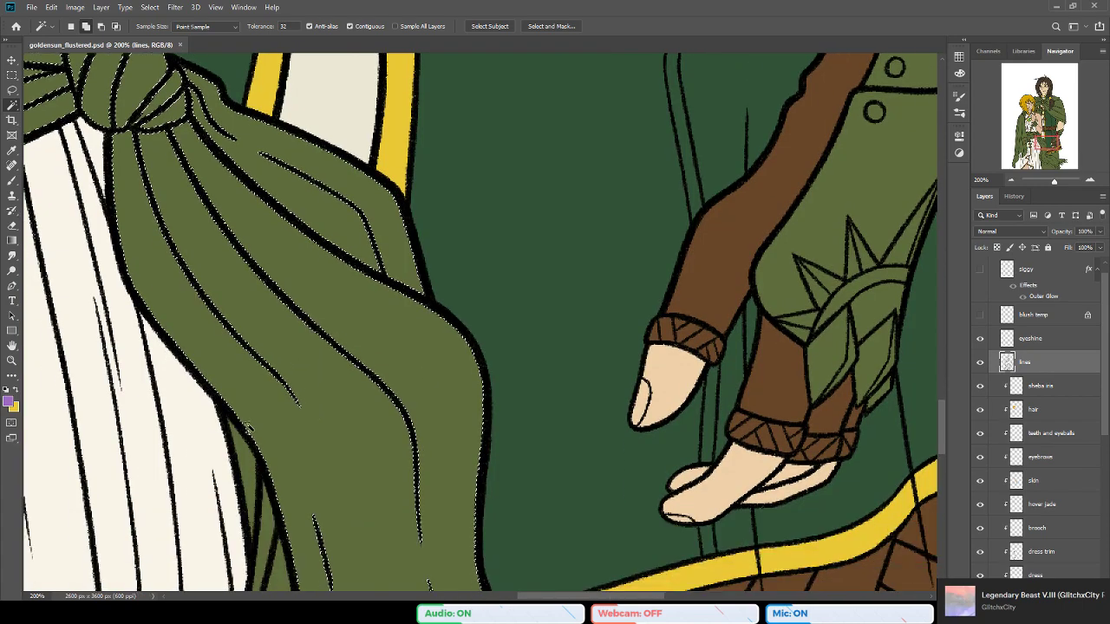
scroll(250, 425, "down", 5)
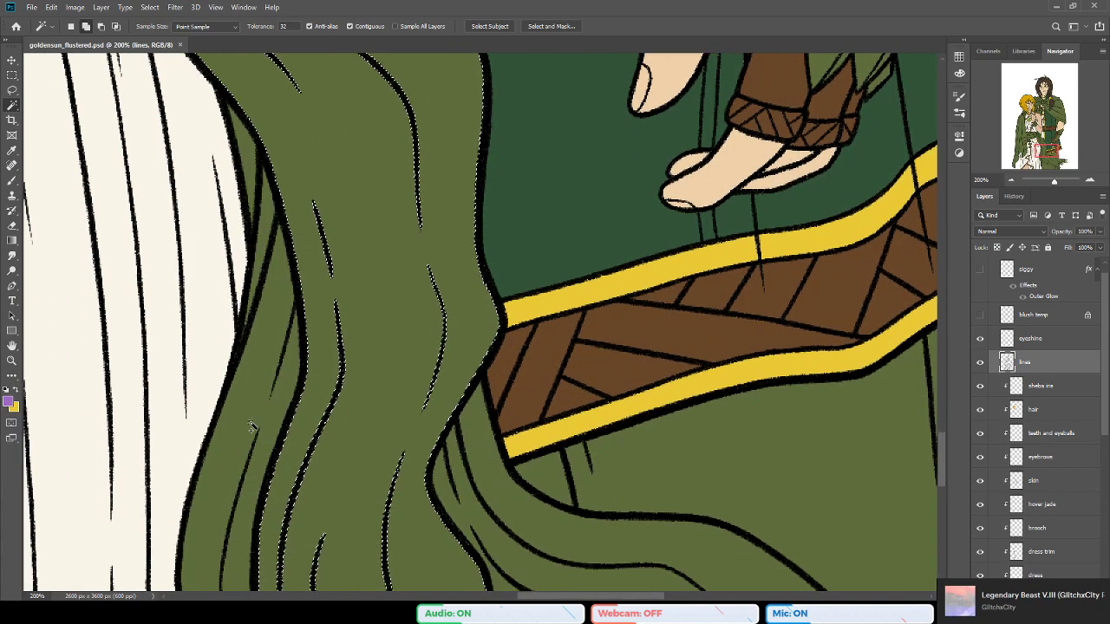
scroll(375, 405, "down", 7)
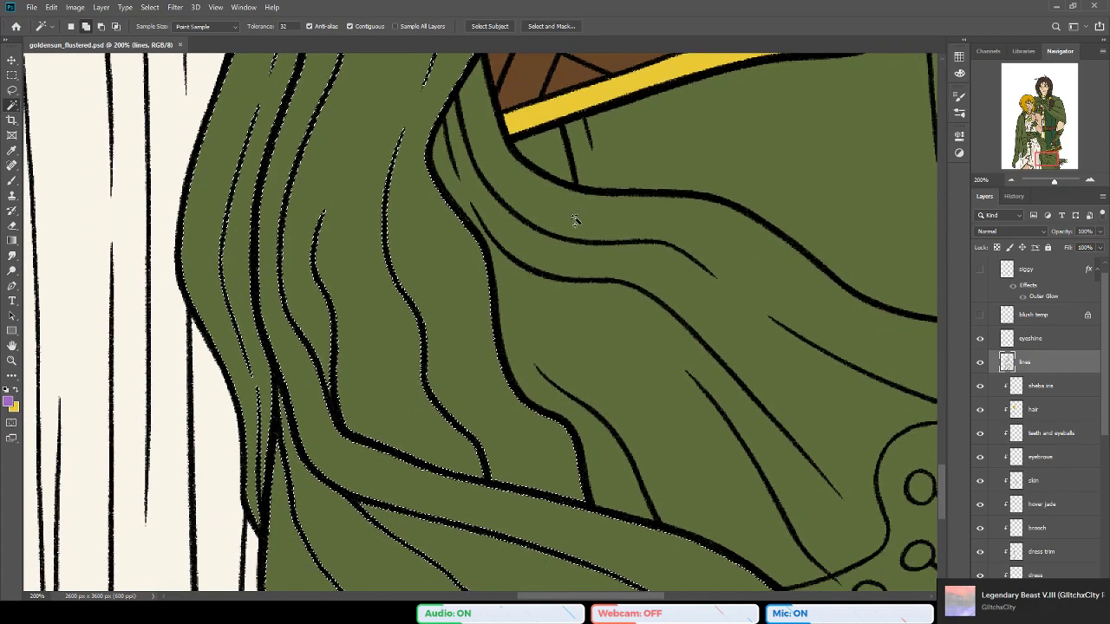
Step: Add the sash tail's flared lower end and its beaded border to the selection, leaving out the beads and tassels
scroll(592, 577, "right", 5)
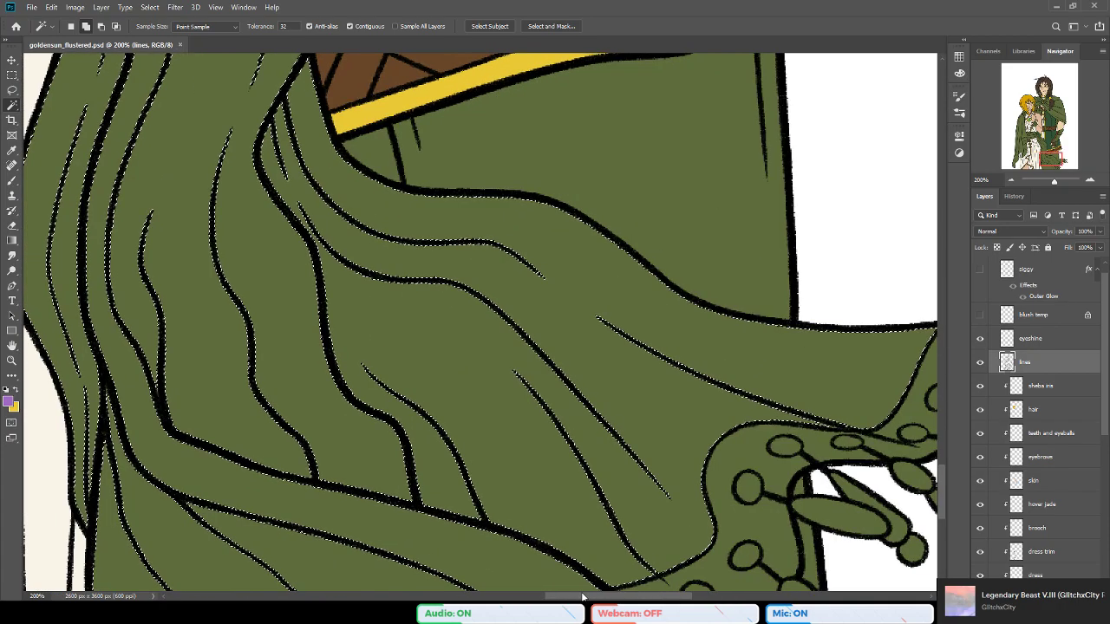
scroll(693, 451, "down", 3)
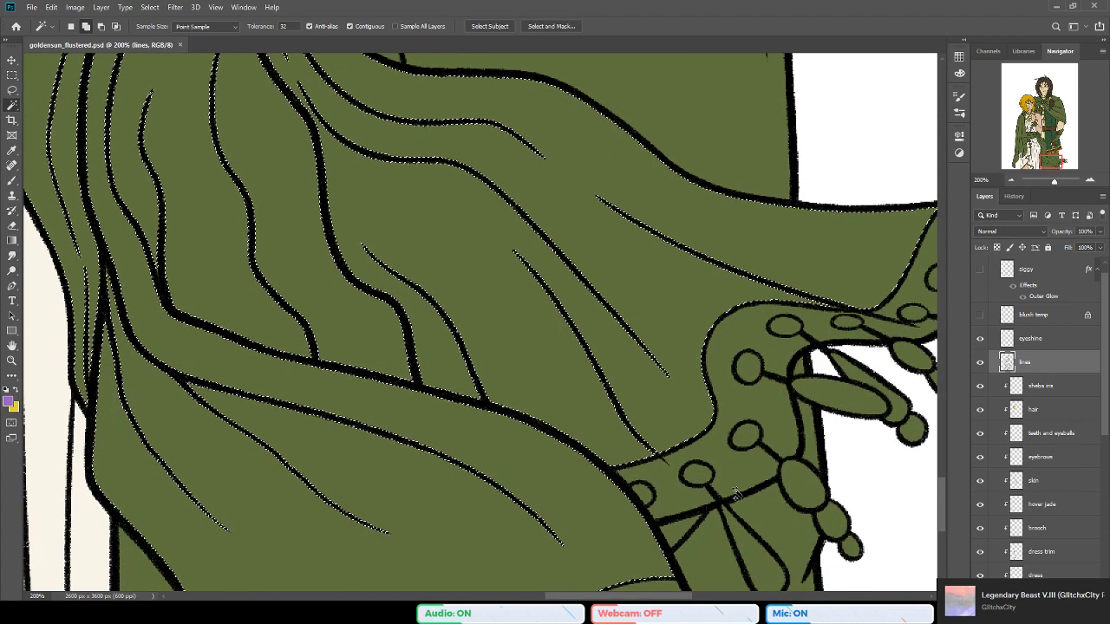
left_click_drag(619, 597, 668, 596)
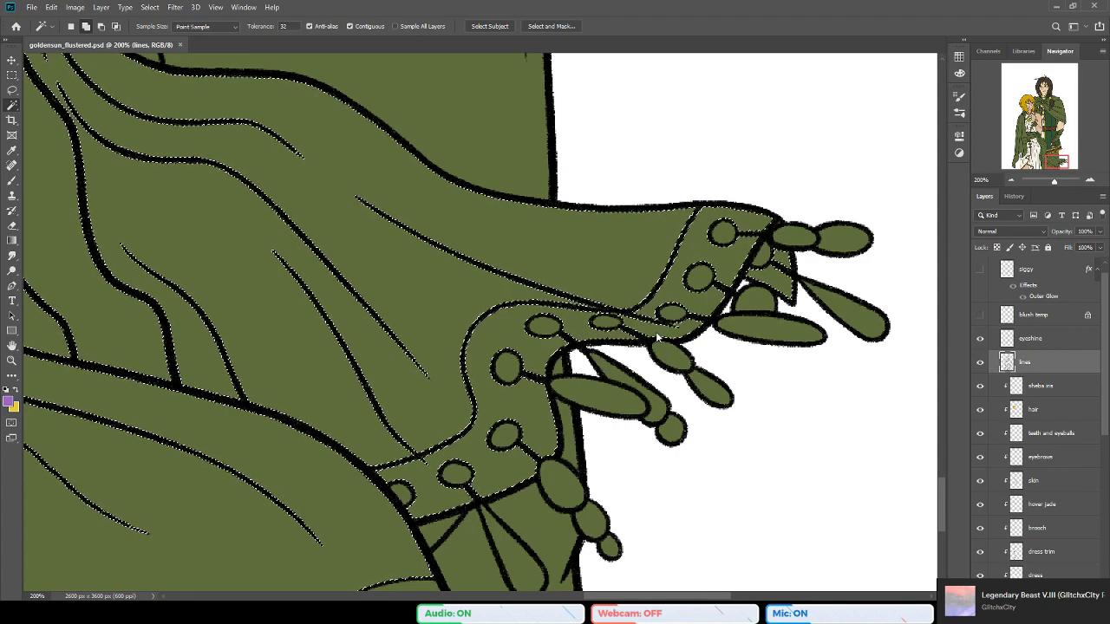
scroll(544, 487, "down", 3)
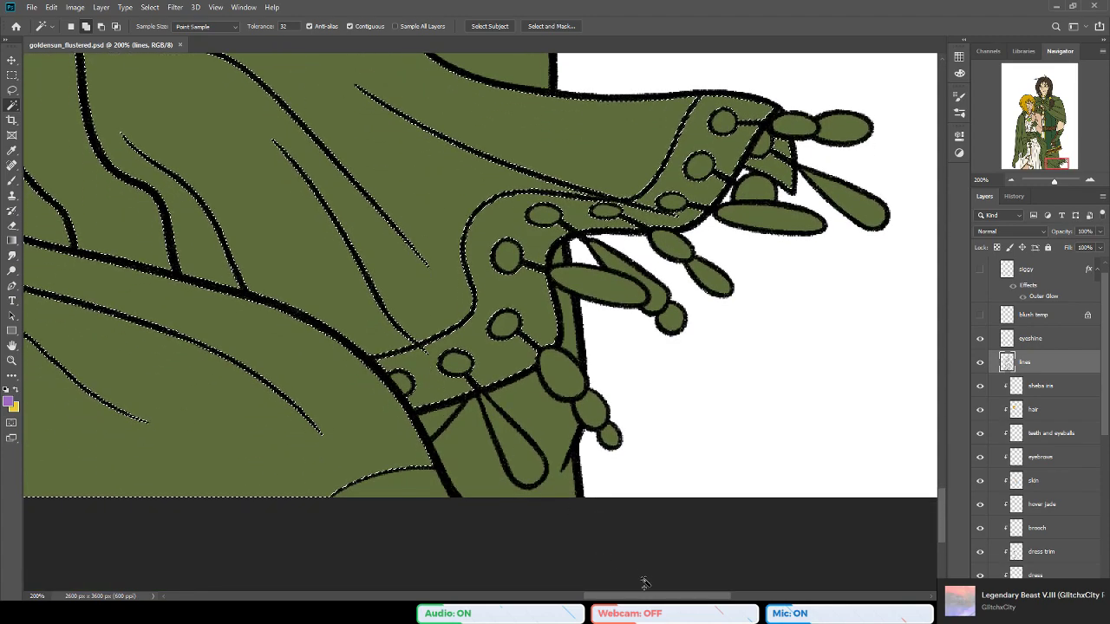
left_click_drag(682, 597, 650, 597)
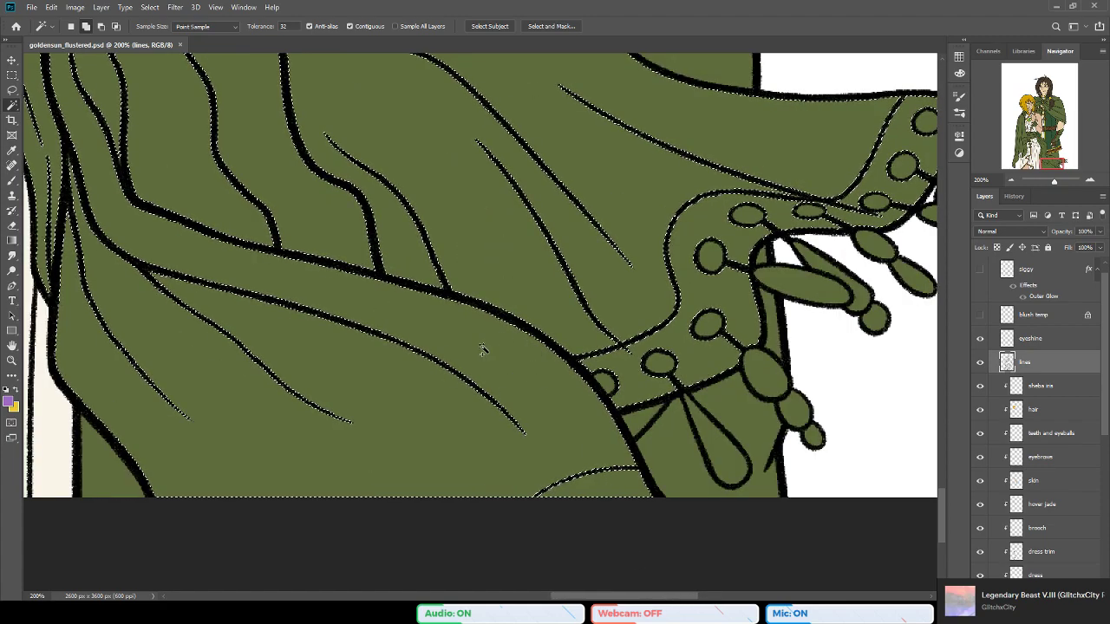
left_click_drag(603, 597, 568, 597)
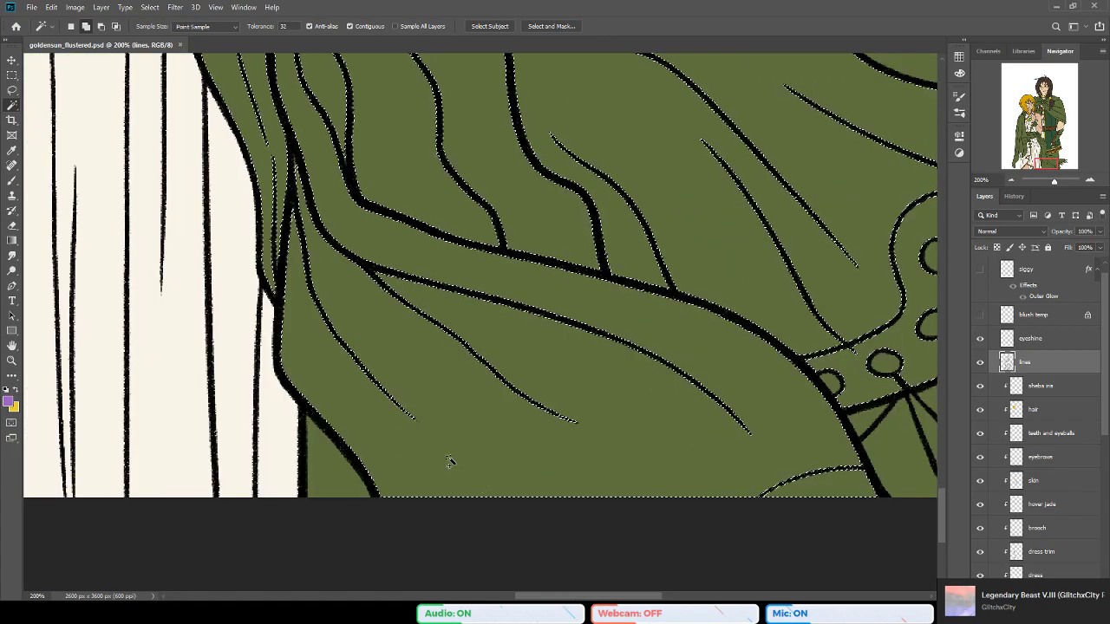
Step: Expand the completed sash selection so its edges reach beneath the line art
scroll(482, 485, "up", 5)
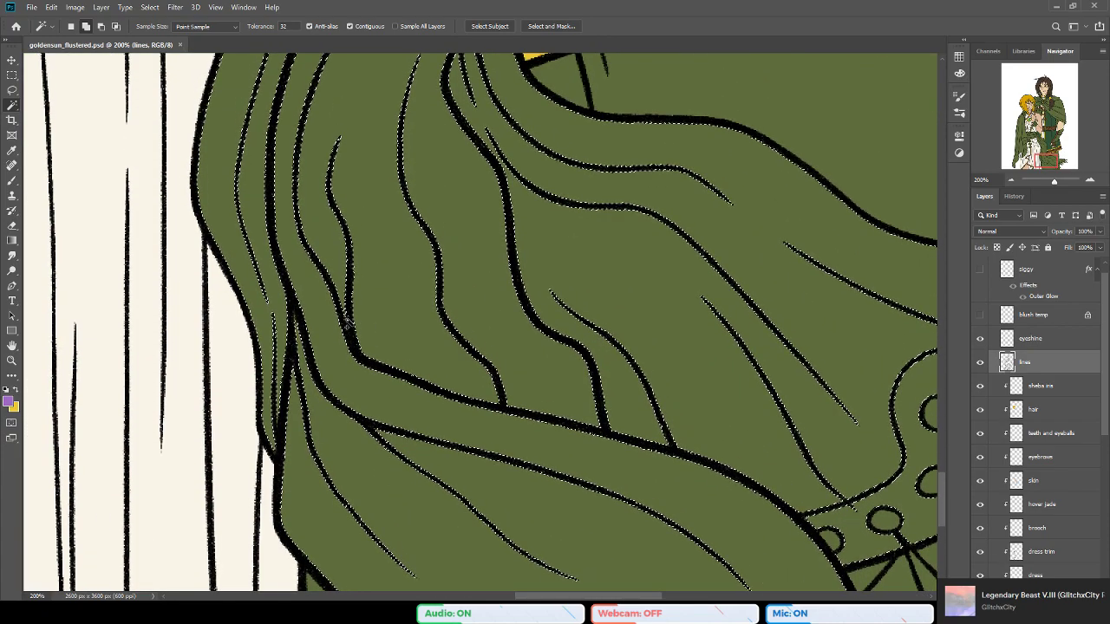
scroll(347, 322, "up", 1)
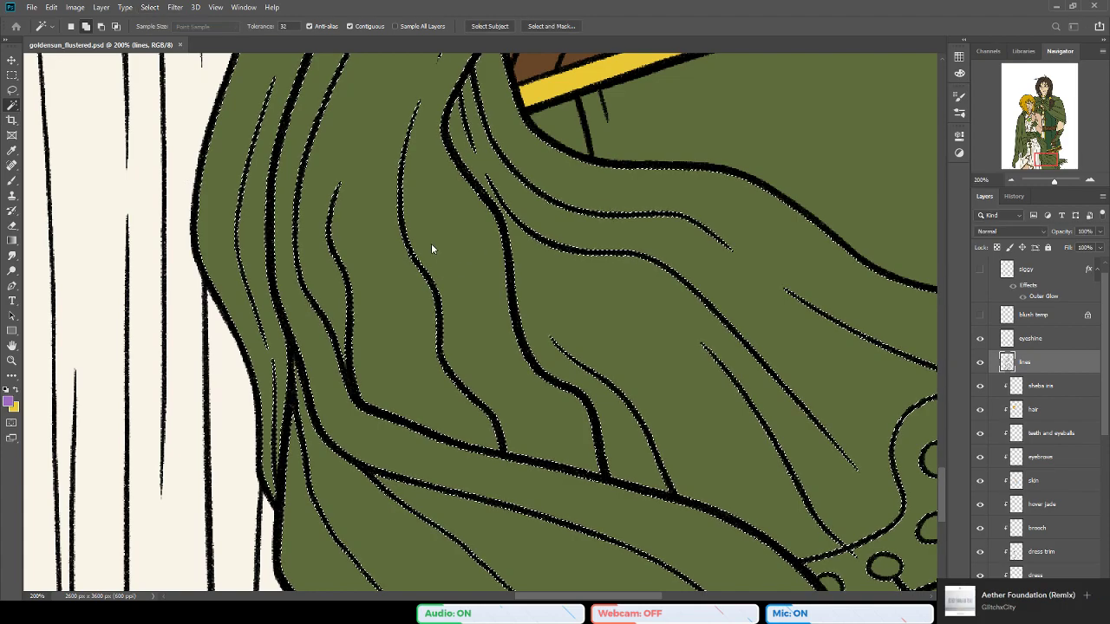
left_click(391, 243)
Step: Rename Layer 1 to "scarf" and move it above the dress trim layer
left_click(12, 240)
left_click(49, 255)
scroll(1037, 451, "down", 3)
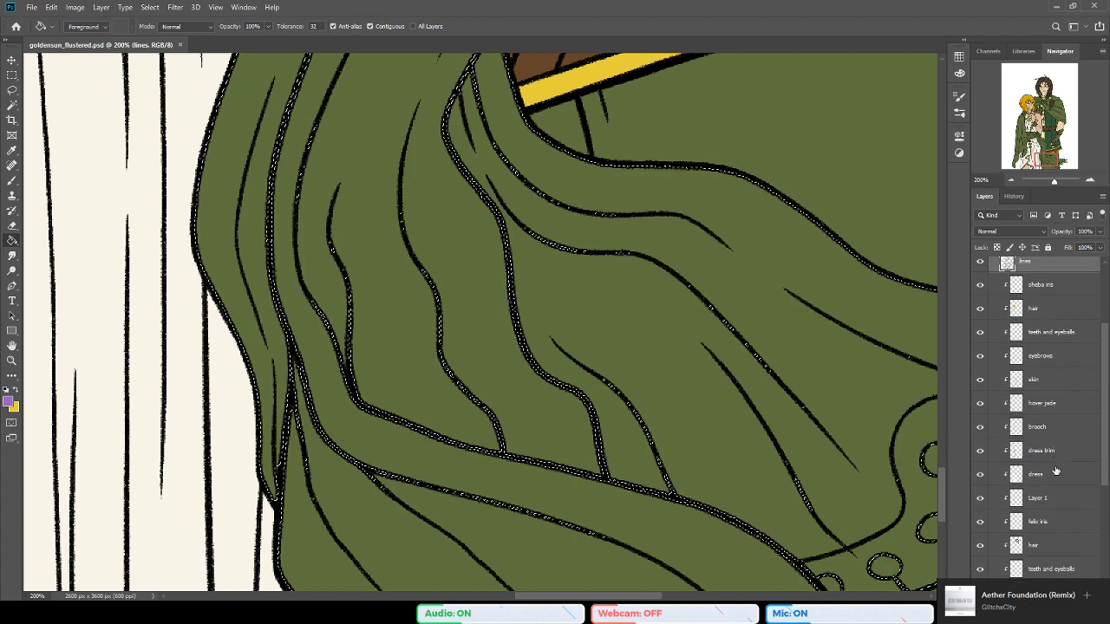
double_click(1036, 499)
type("scarf")
key("Return")
left_click_drag(1063, 449, 1061, 446)
Step: Fill the selected sash with purple on the scarf layer, and clear the selection
left_click(425, 319)
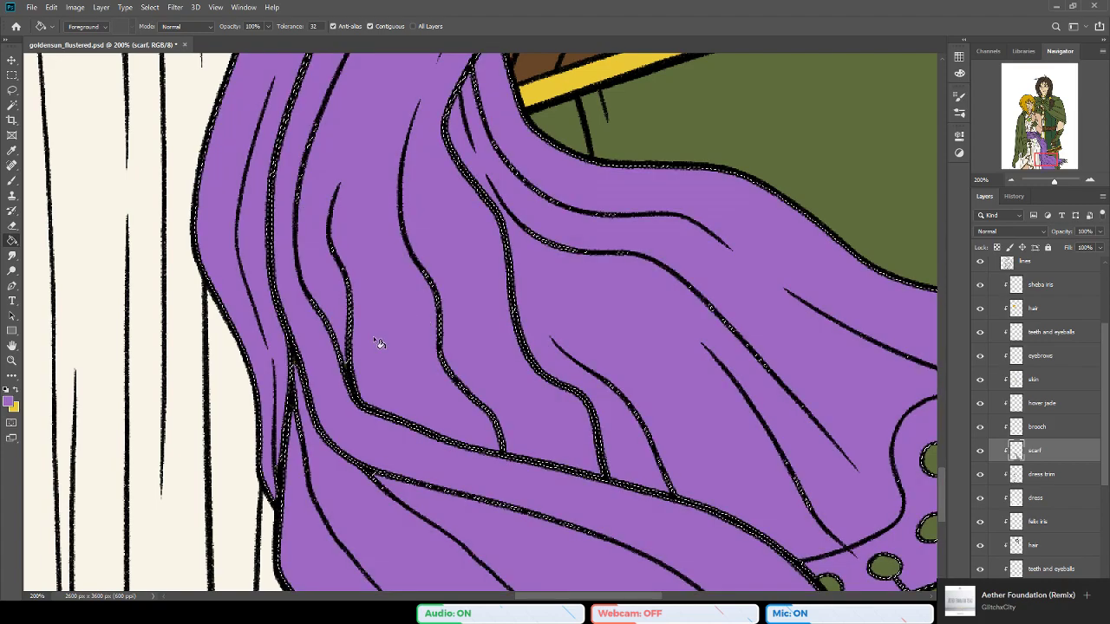
key("ctrl+d")
left_click(12, 360)
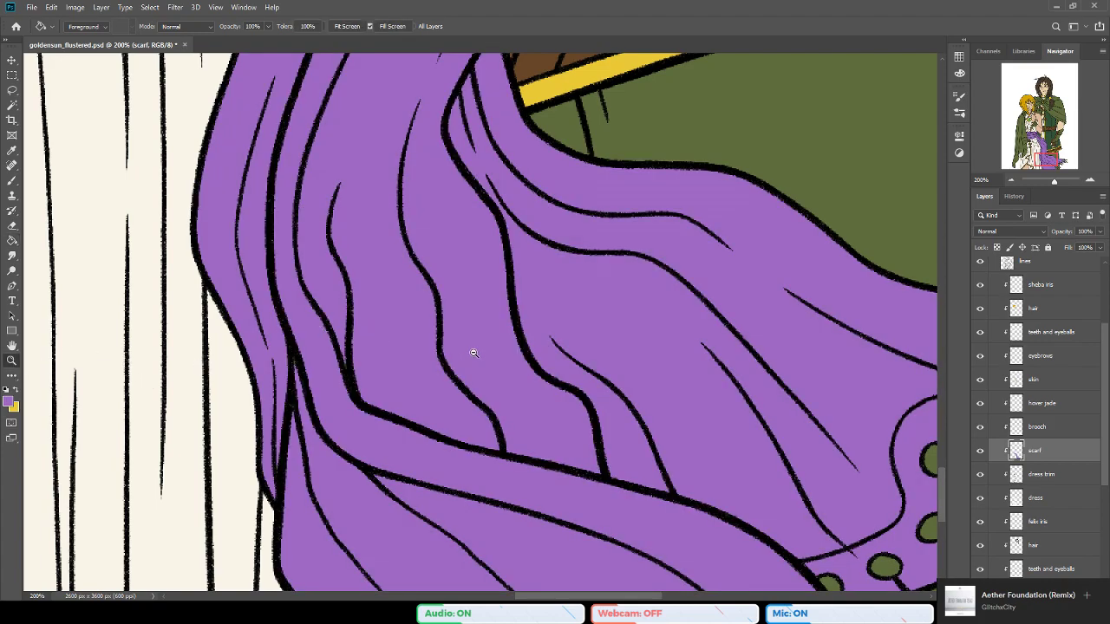
left_click(471, 352, "alt")
left_click(354, 332, "alt")
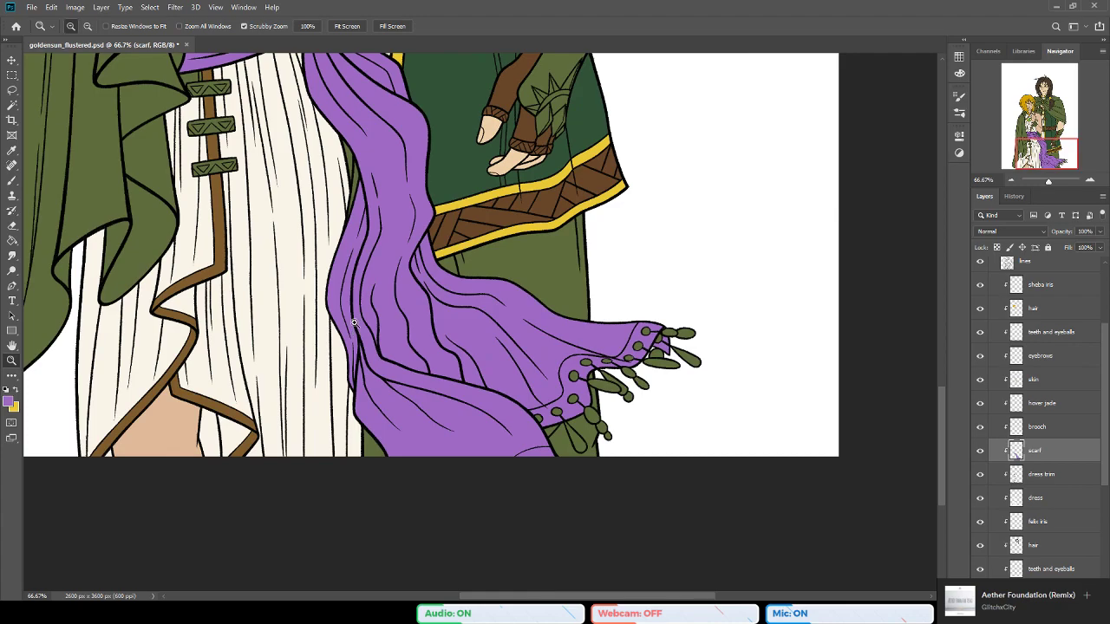
Step: Examine the purple sash against the colours of both figures' outfits
scroll(208, 377, "up", 5)
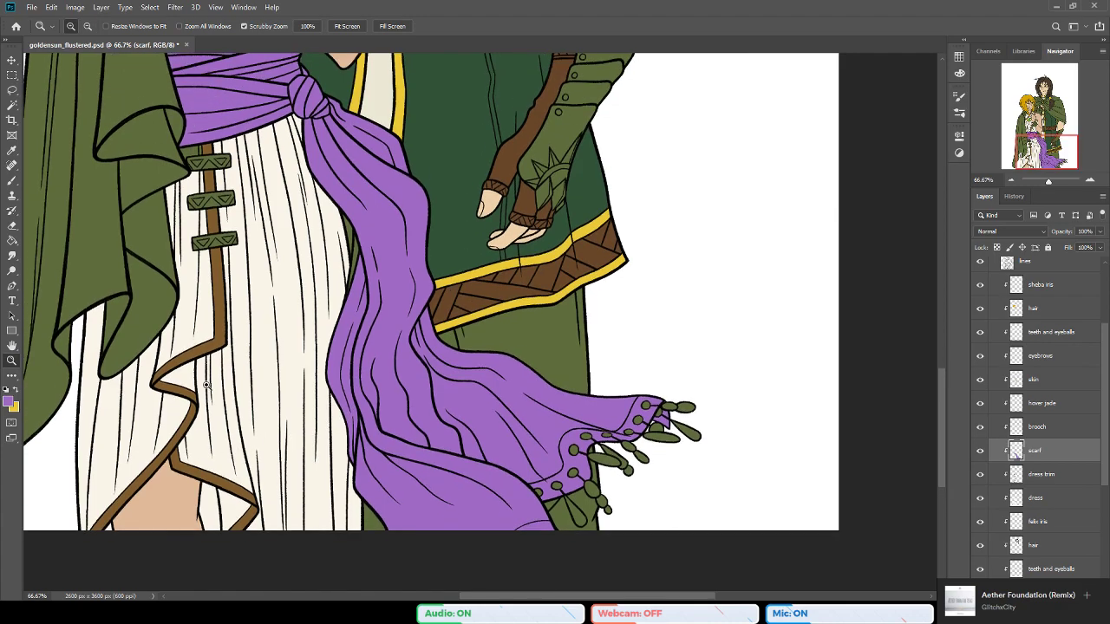
left_click(201, 323, "alt")
scroll(240, 339, "up", 5)
left_click(240, 338, "alt")
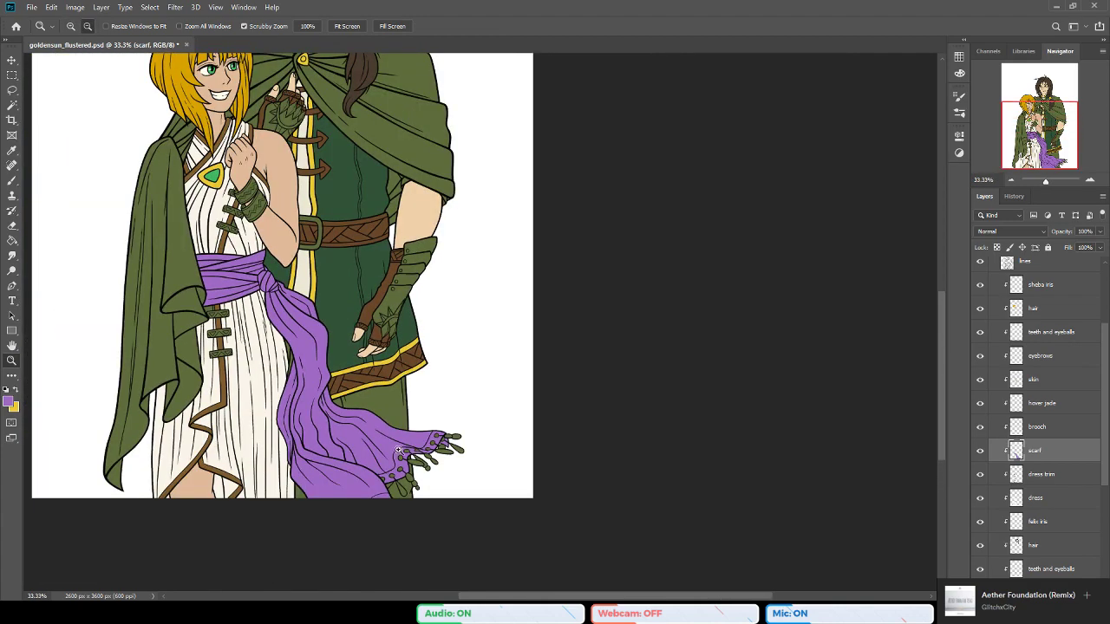
scroll(489, 561, "left", 3)
scroll(489, 561, "up", 3)
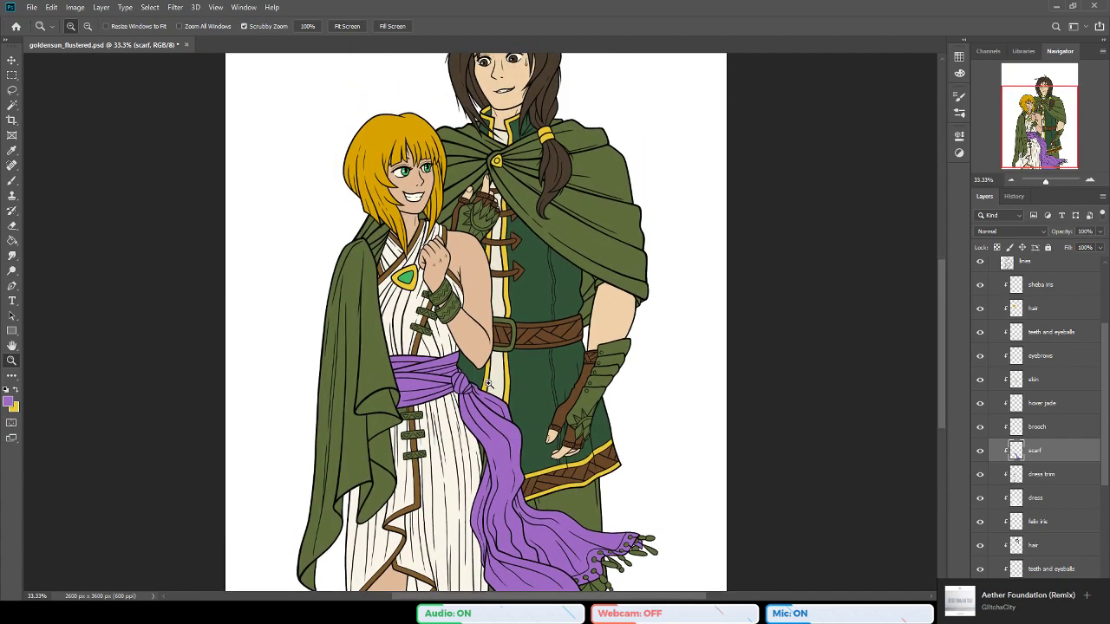
scroll(489, 386, "up", 1)
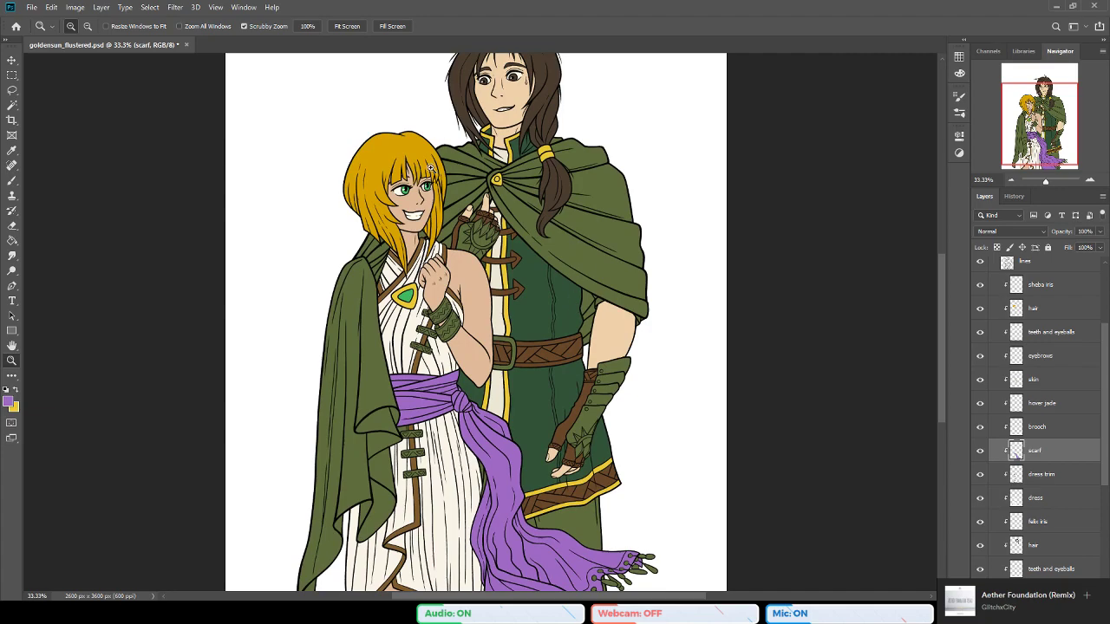
scroll(375, 492, "down", 1)
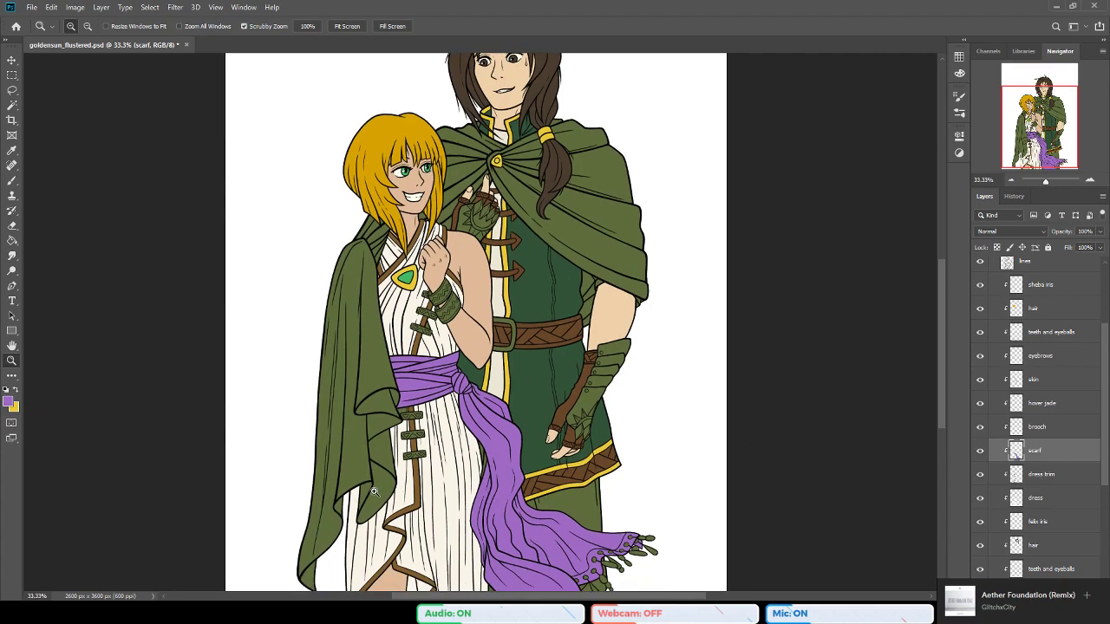
scroll(375, 492, "down", 1)
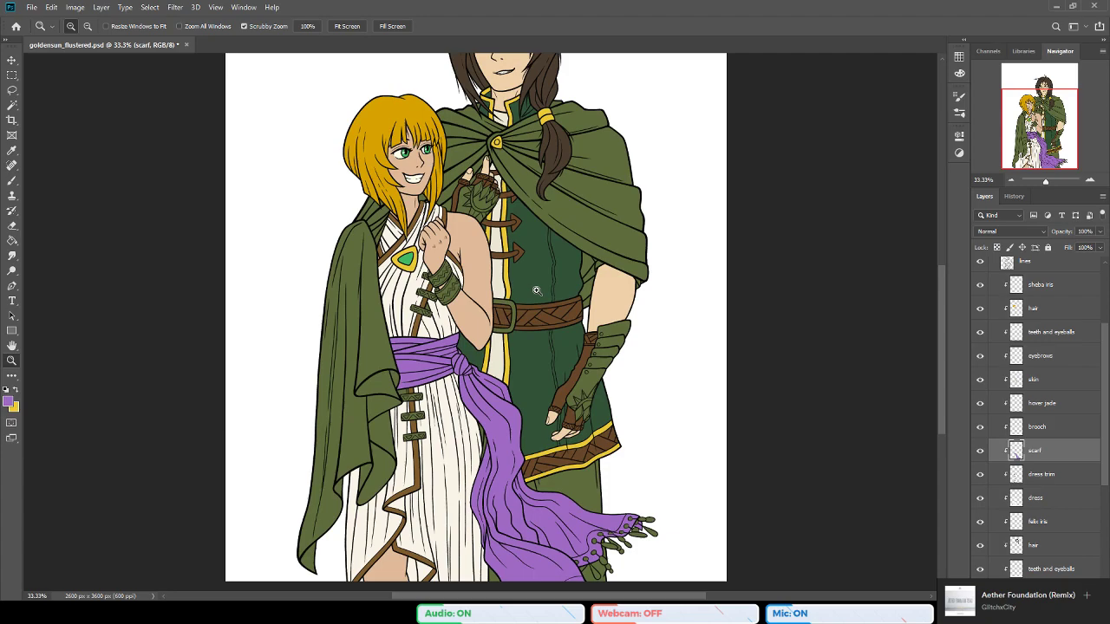
scroll(519, 362, "down", 3)
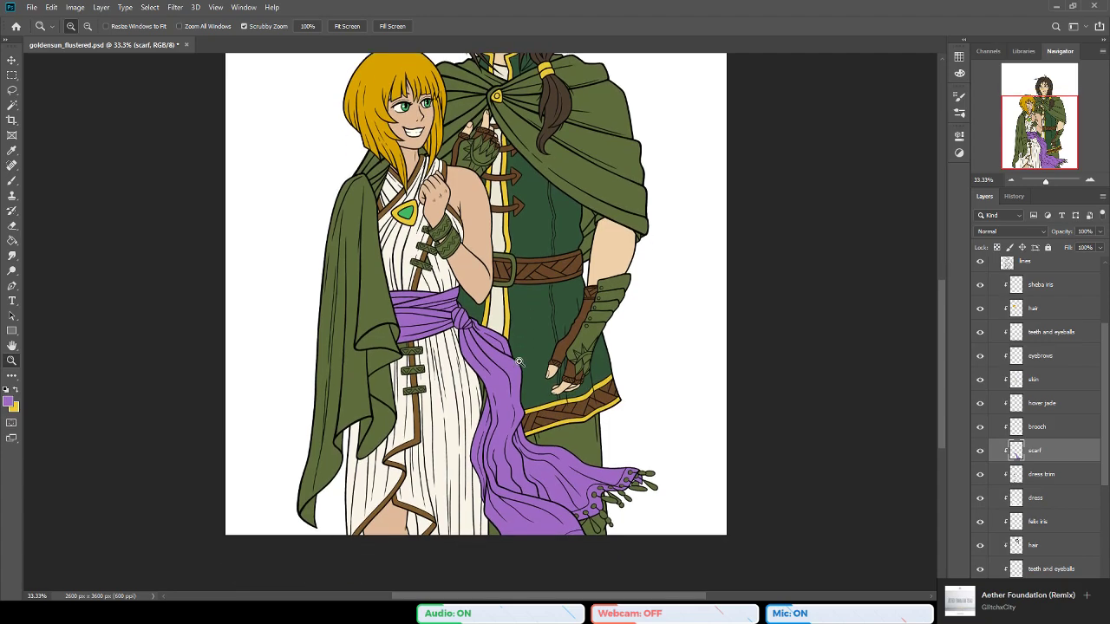
Step: Sample brown from the dress trim, lock the brooch layer's transparent pixels, and recolour the brooch frame brown with the Gradient tool
scroll(422, 299, "up", 5)
left_click(423, 299)
left_click(423, 299)
left_click(422, 300)
key("b")
left_click(358, 215, "alt")
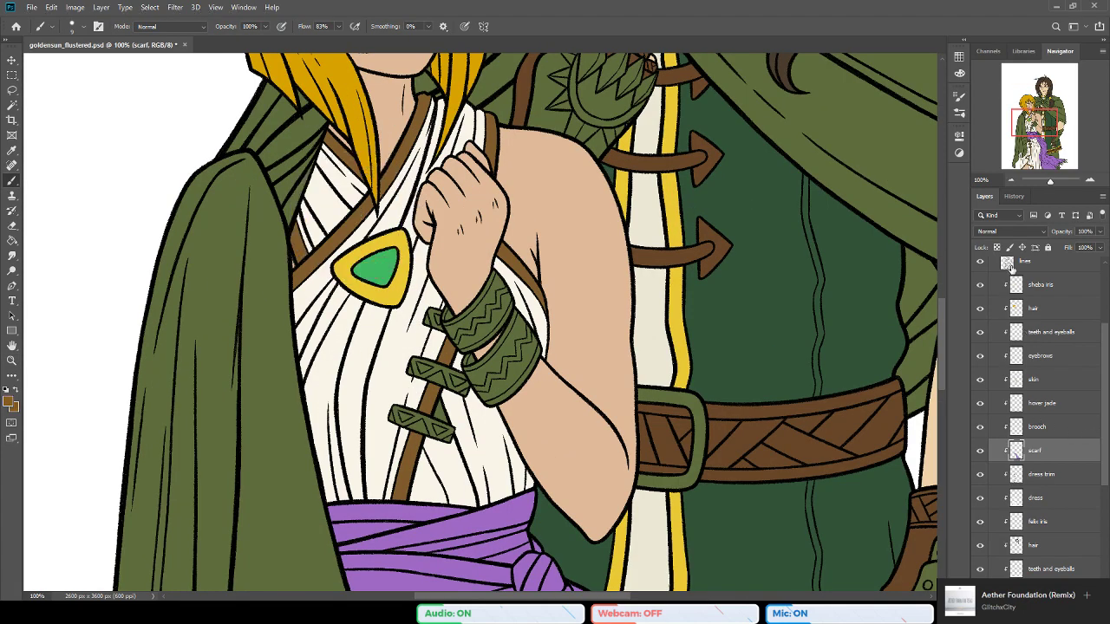
left_click(1038, 423)
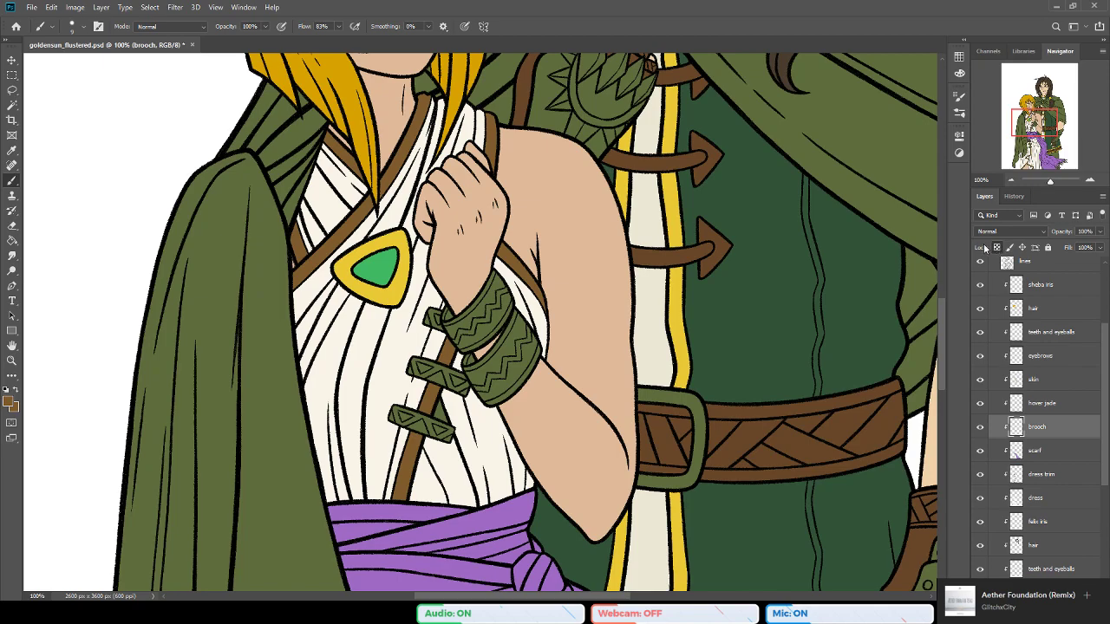
left_click(12, 241)
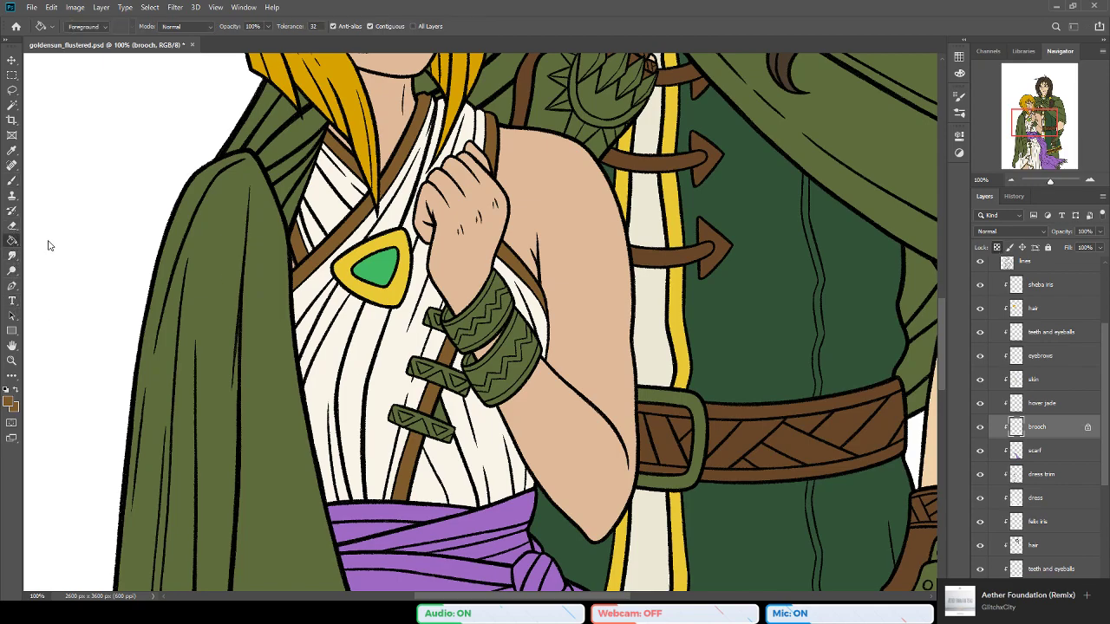
left_click_drag(507, 316, 458, 393)
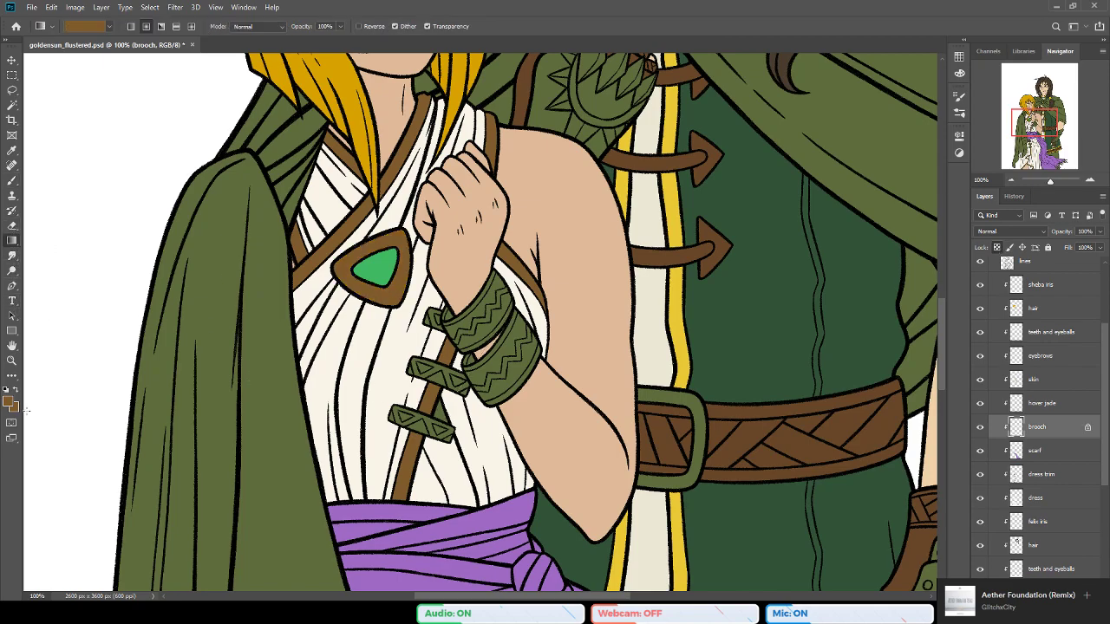
Step: Examine the brown brooch frame against the colours of both figures across the full illustration
left_click(12, 360)
left_click(503, 352, "alt")
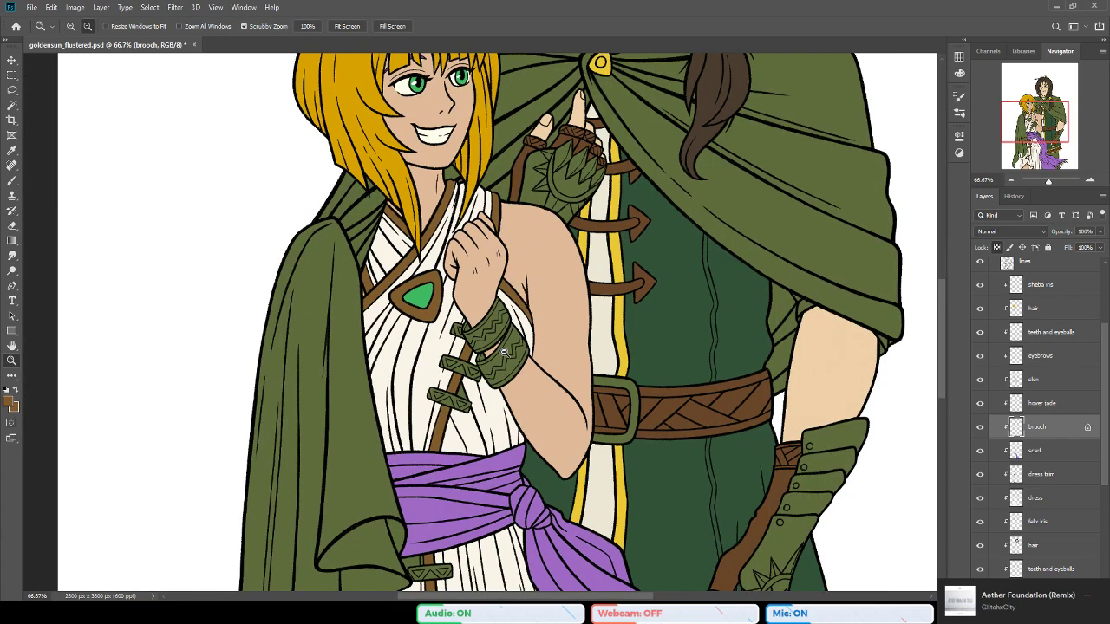
left_click(503, 351, "alt")
left_click(503, 351, "alt")
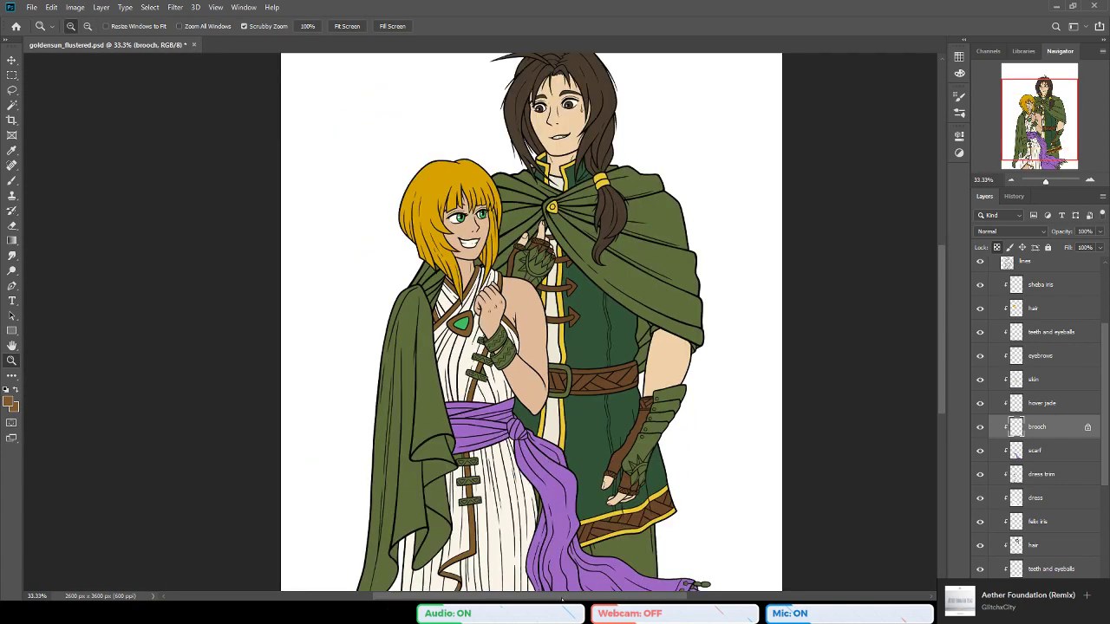
left_click_drag(562, 599, 580, 598)
scroll(528, 441, "up", 3)
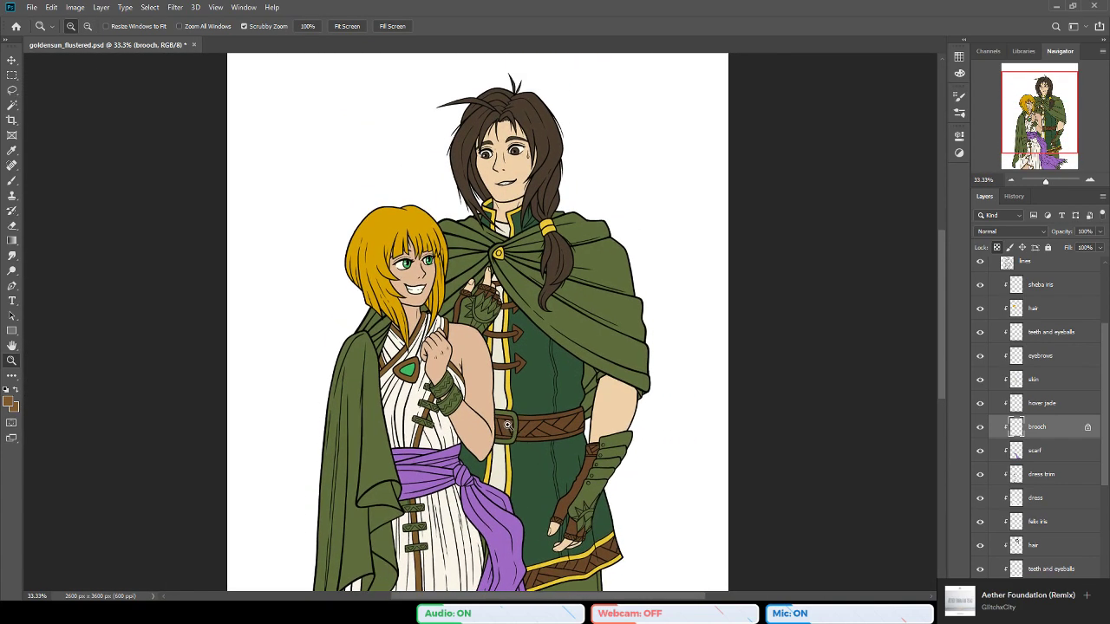
left_click(507, 425, "alt")
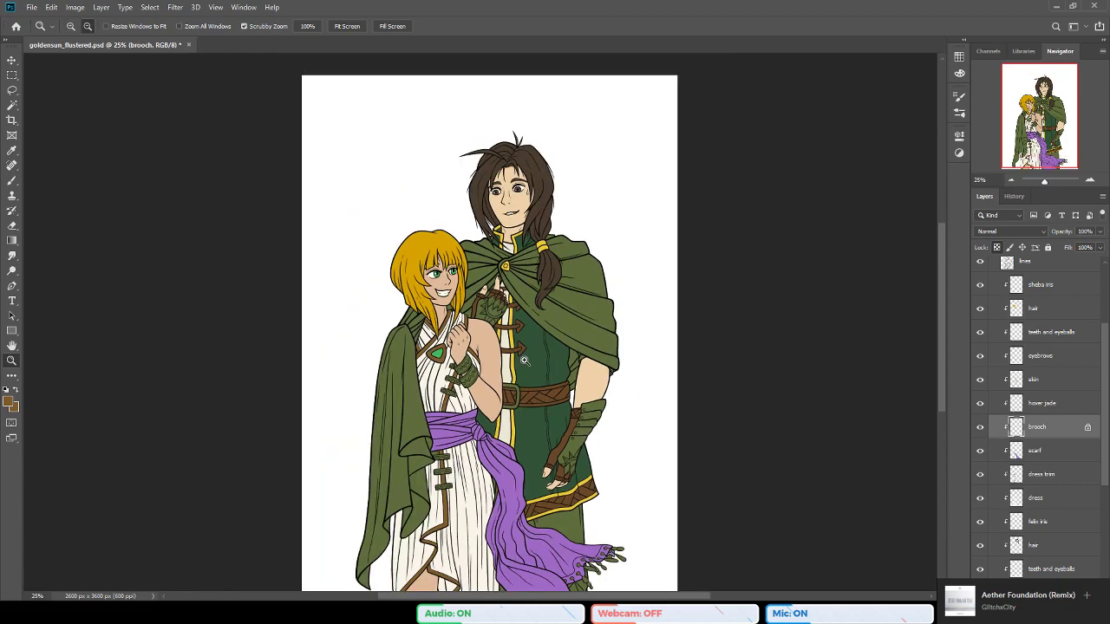
scroll(525, 360, "down", 4)
scroll(529, 359, "up", 1)
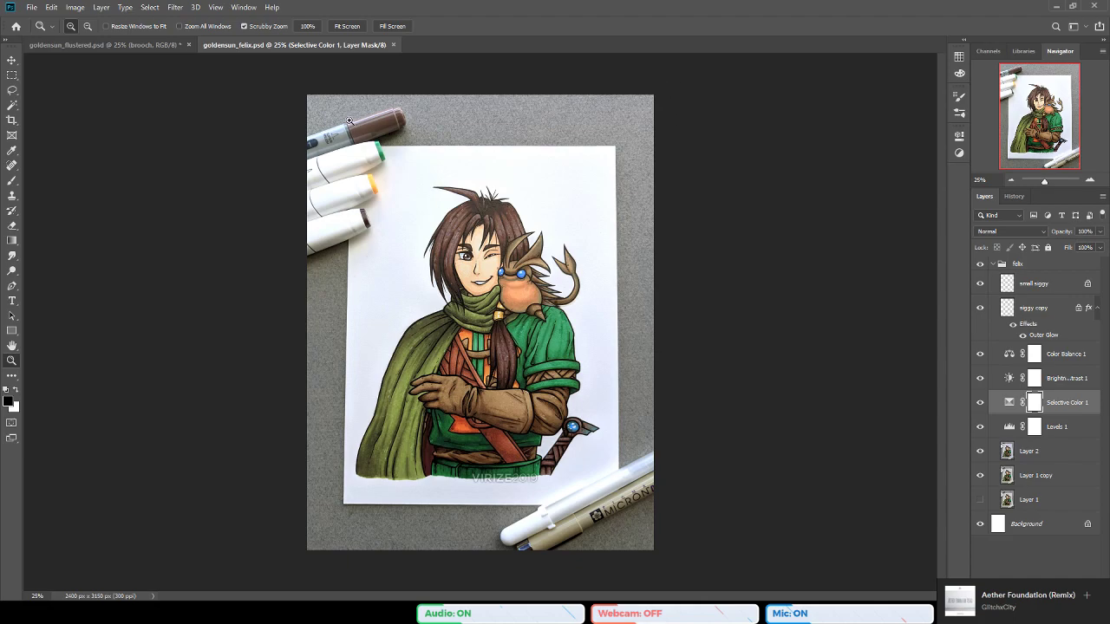
Step: Close the goldensun_felix.psd reference drawing and review the full two-figure illustration
left_click(395, 45)
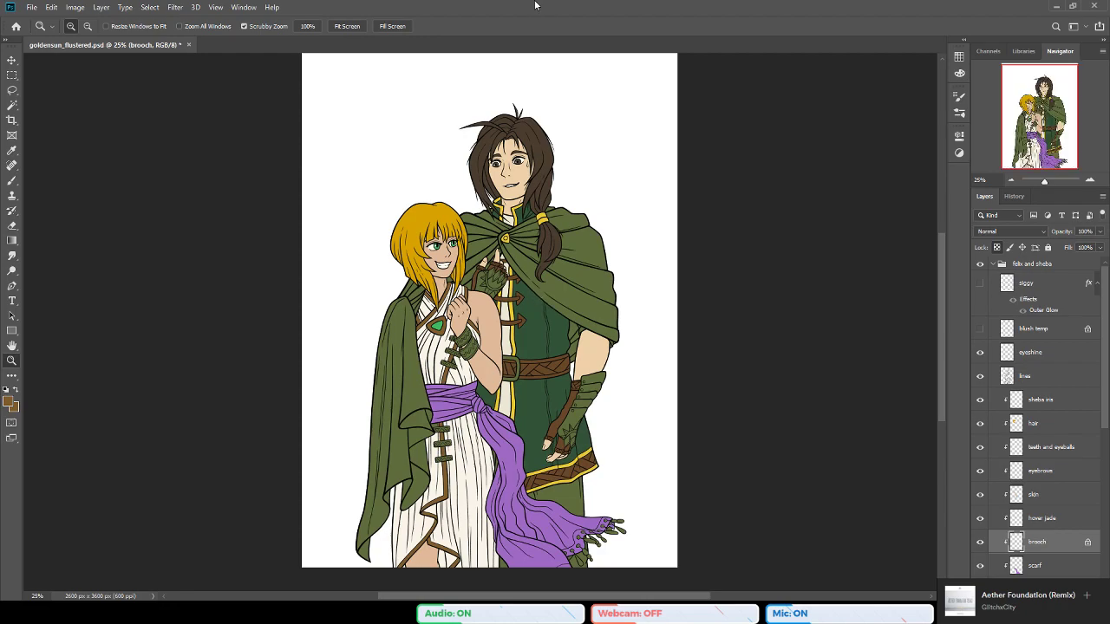
scroll(441, 340, "down", 2)
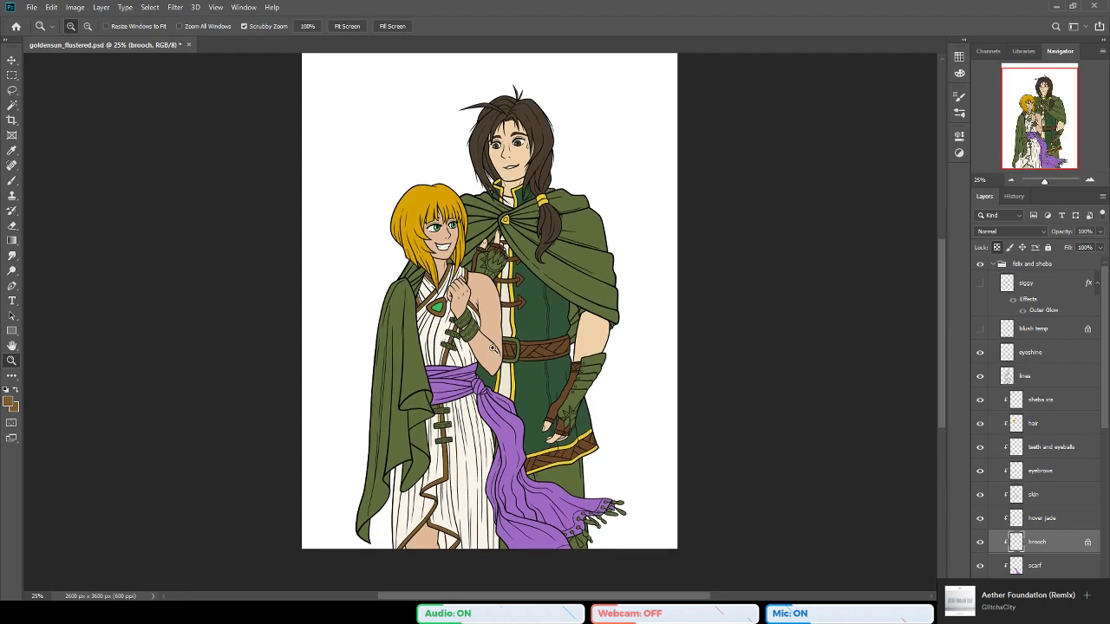
scroll(491, 349, "up", 1)
scroll(486, 355, "down", 2)
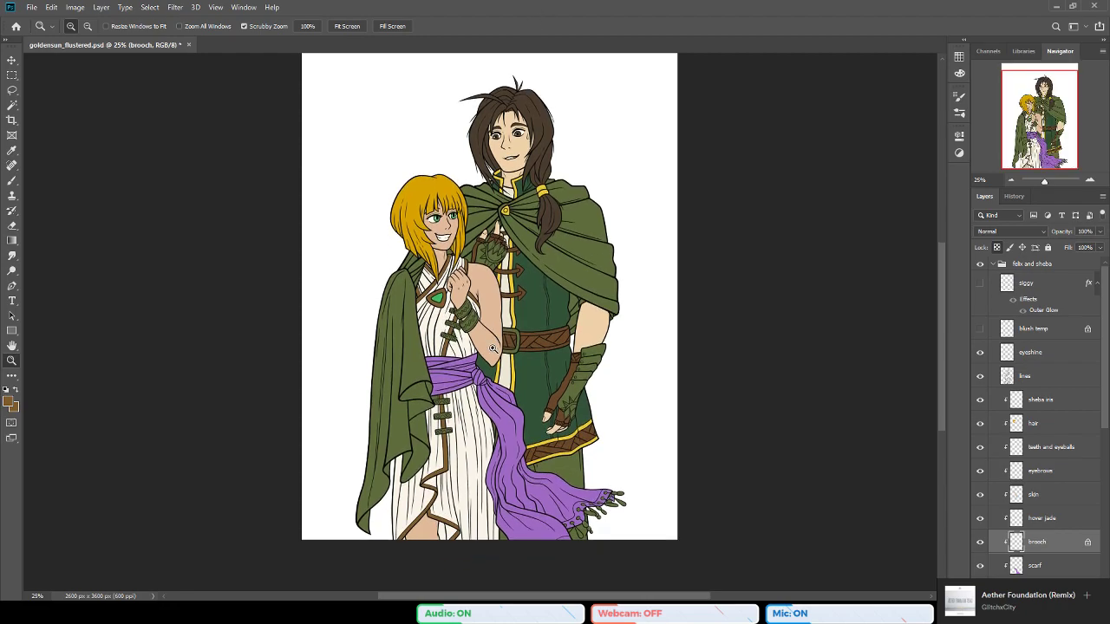
scroll(521, 395, "up", 2)
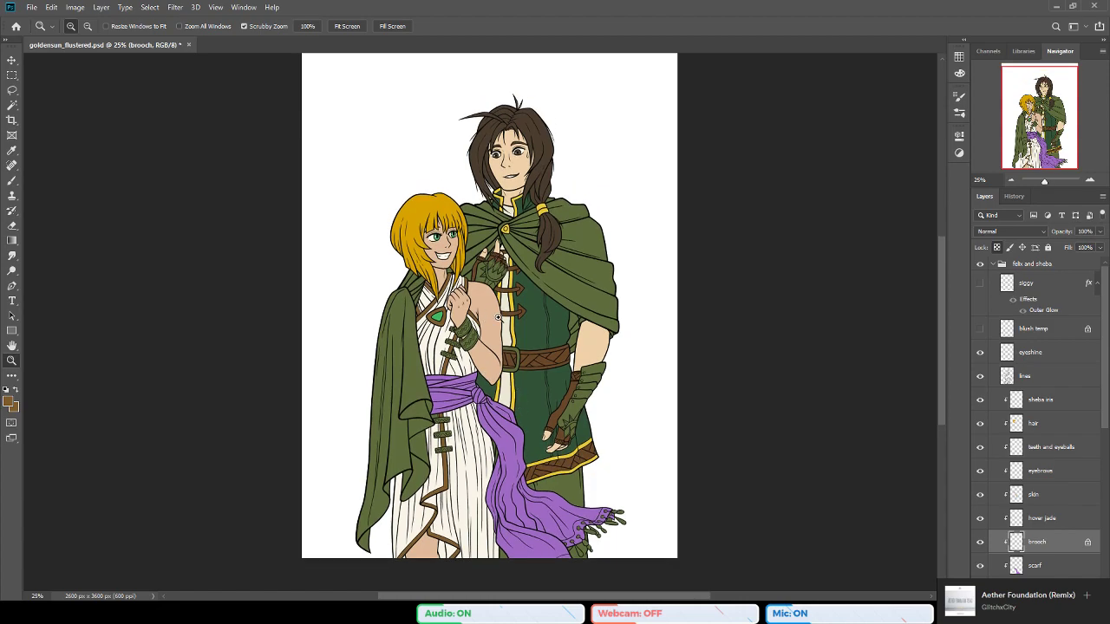
Step: Sample yellow from the man's tunic trim, recolour the brooch frame with it using the Gradient tool, and save the document
left_click(484, 255)
left_click(459, 288)
left_click(410, 349)
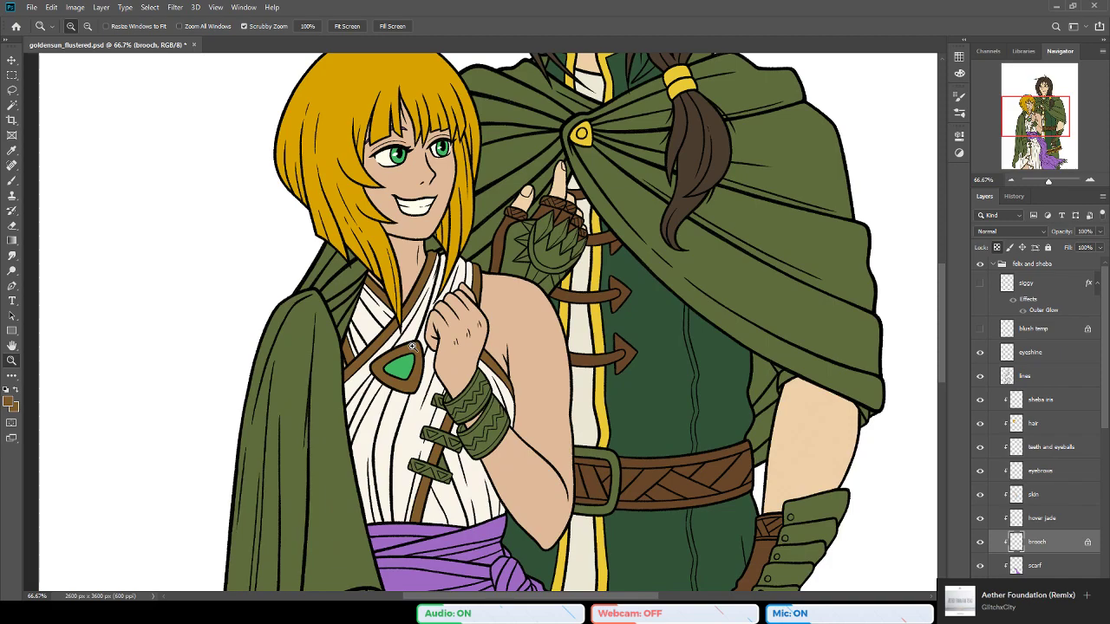
key("b")
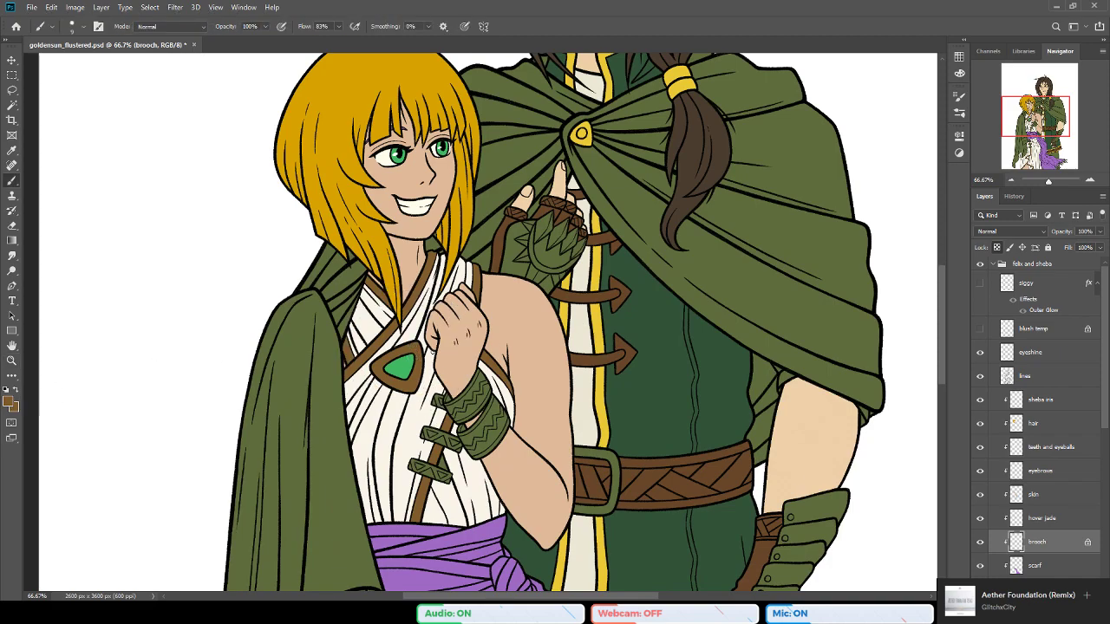
scroll(422, 328, "down", 1)
left_click(418, 323, "alt")
left_click(596, 305, "alt")
left_click(600, 297, "alt")
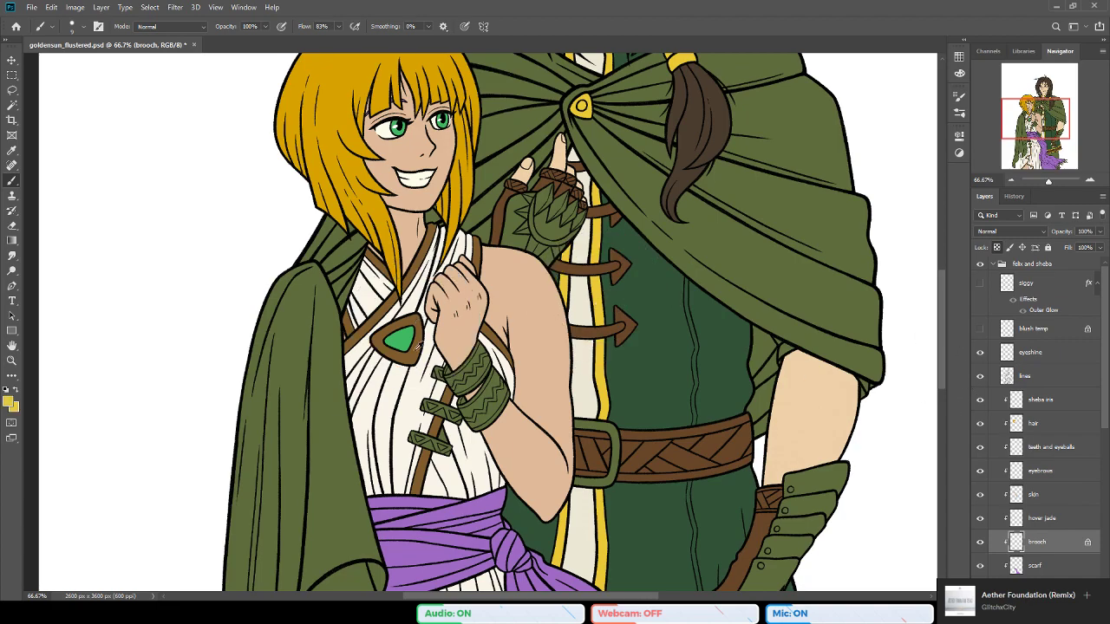
left_click(13, 244)
left_click(382, 330)
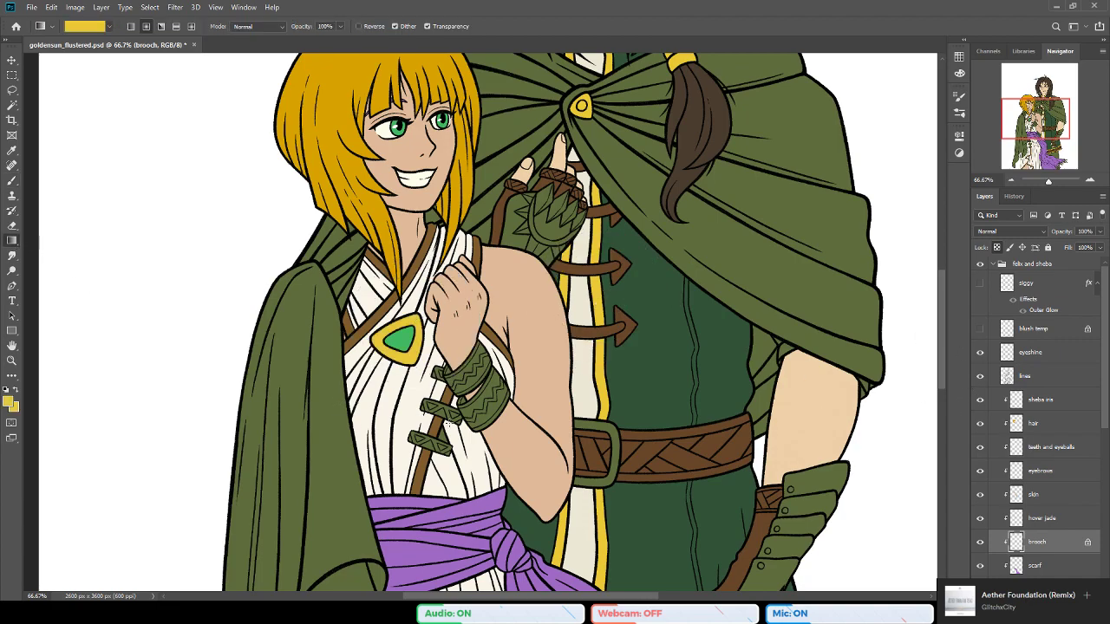
key("ctrl+s")
Step: Try renaming the brooch layer to "gold", and restore the name "brooch"
left_click(13, 360)
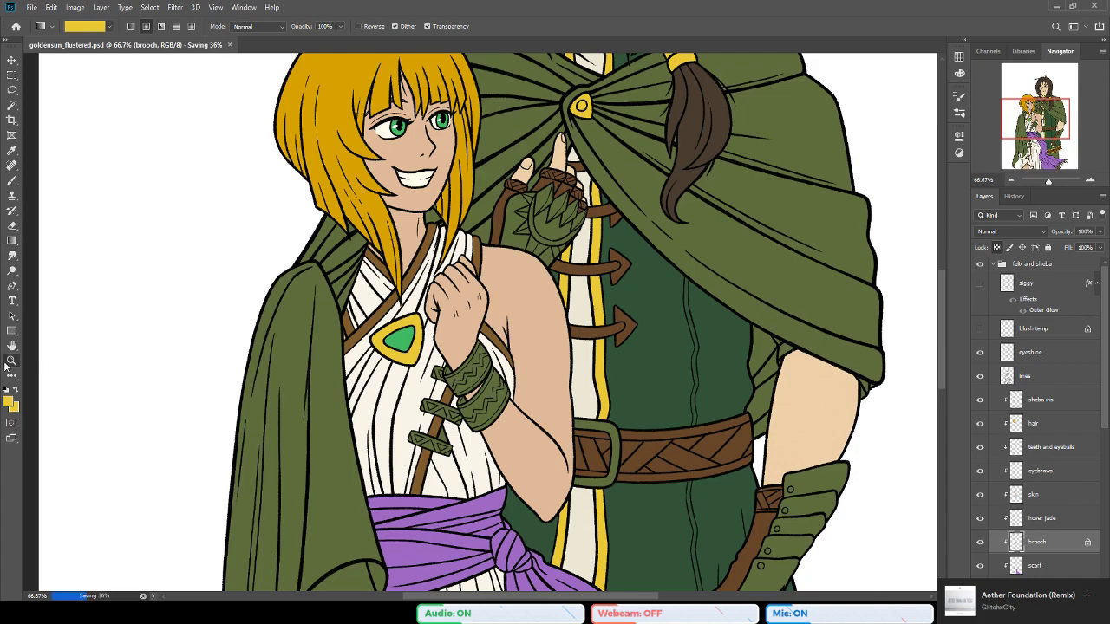
left_click(430, 307)
scroll(450, 448, "down", 2)
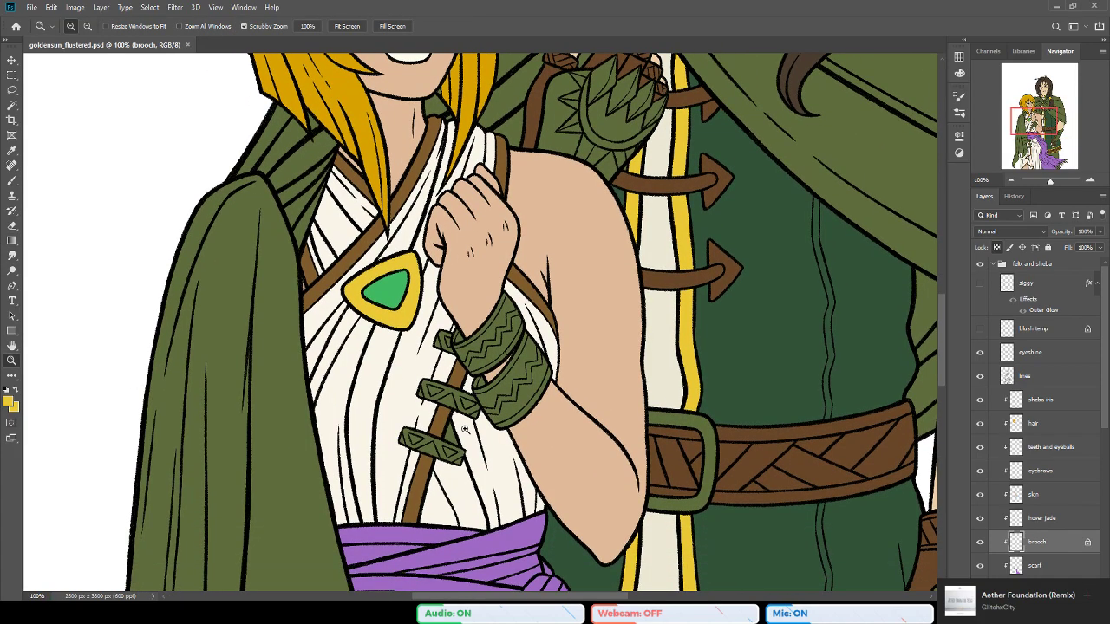
left_click(477, 353)
left_click(443, 352)
key("b")
left_click_drag(358, 429, 437, 393)
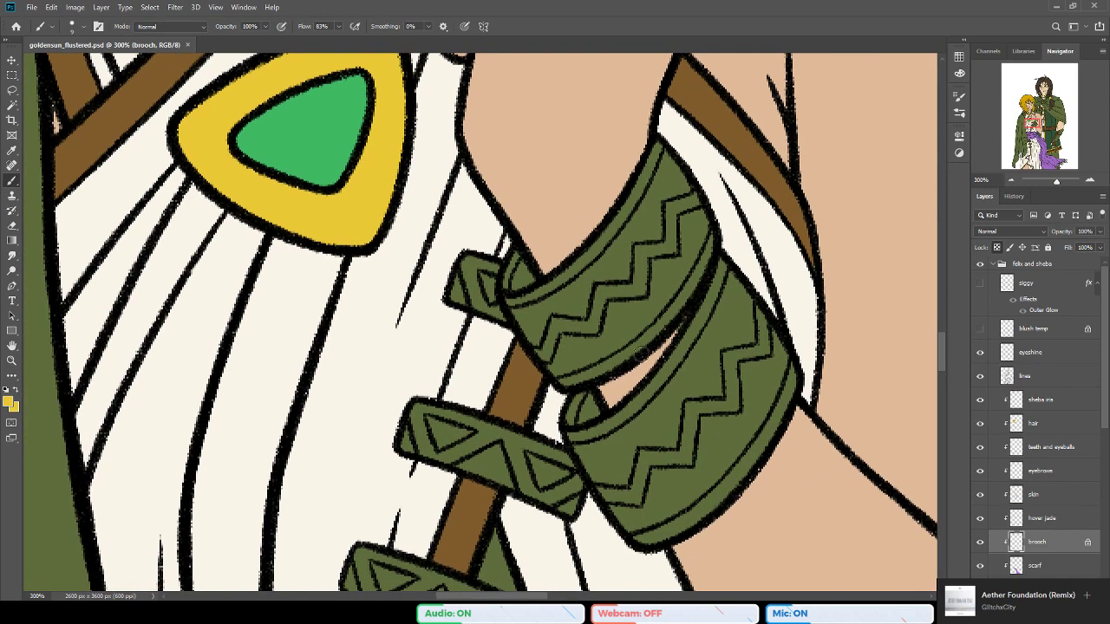
double_click(1038, 544)
type("gold")
key("Return")
double_click(1034, 543)
type("hrooch")
key("Return")
Step: Add a new clipped layer named "clasps" between the scarf and brooch layers
scroll(1107, 397, "down", 3)
left_click(1015, 462)
key("ctrl+shift+alt+n")
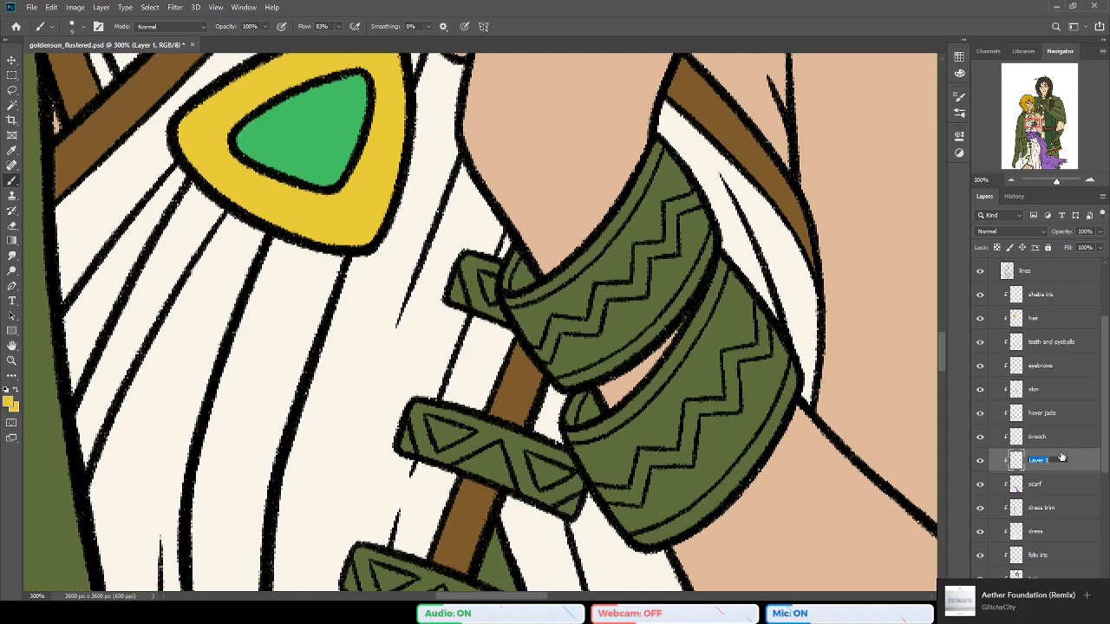
type("clasps")
key("Return")
Step: Examine the green clasps along the dress trim and compare them with the rest of both outfits
left_click_drag(426, 347, 300, 372)
left_click(11, 360)
left_click(530, 433)
left_click(530, 432)
left_click(530, 433)
left_click_drag(611, 425, 403, 302)
left_click(480, 337, "alt")
left_click(479, 336, "alt")
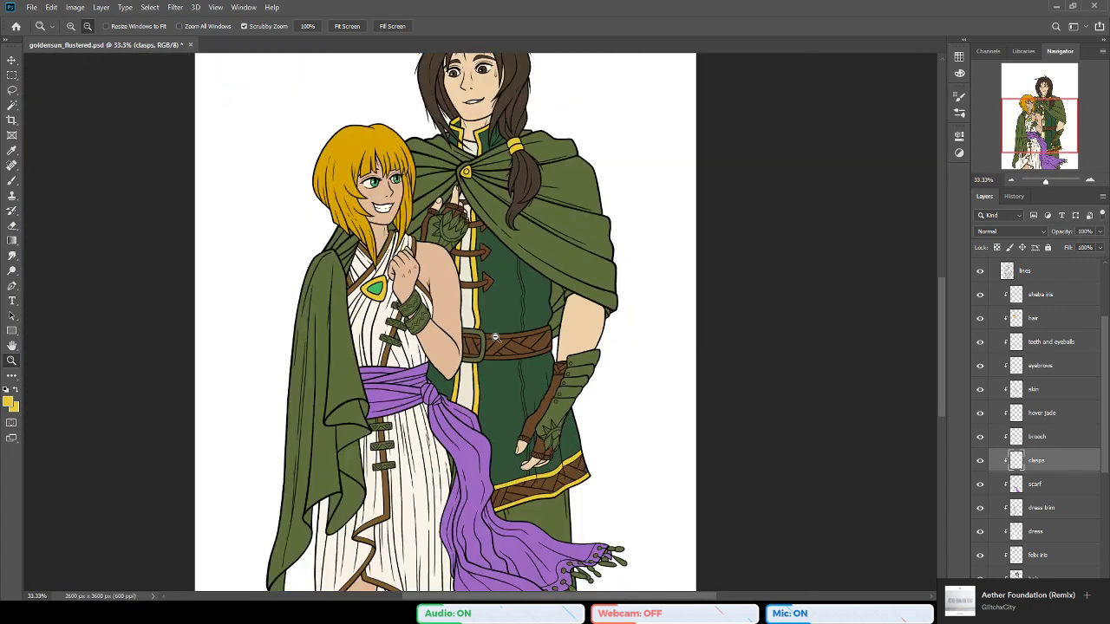
scroll(460, 364, "up", 3)
left_click_drag(452, 382, 448, 386)
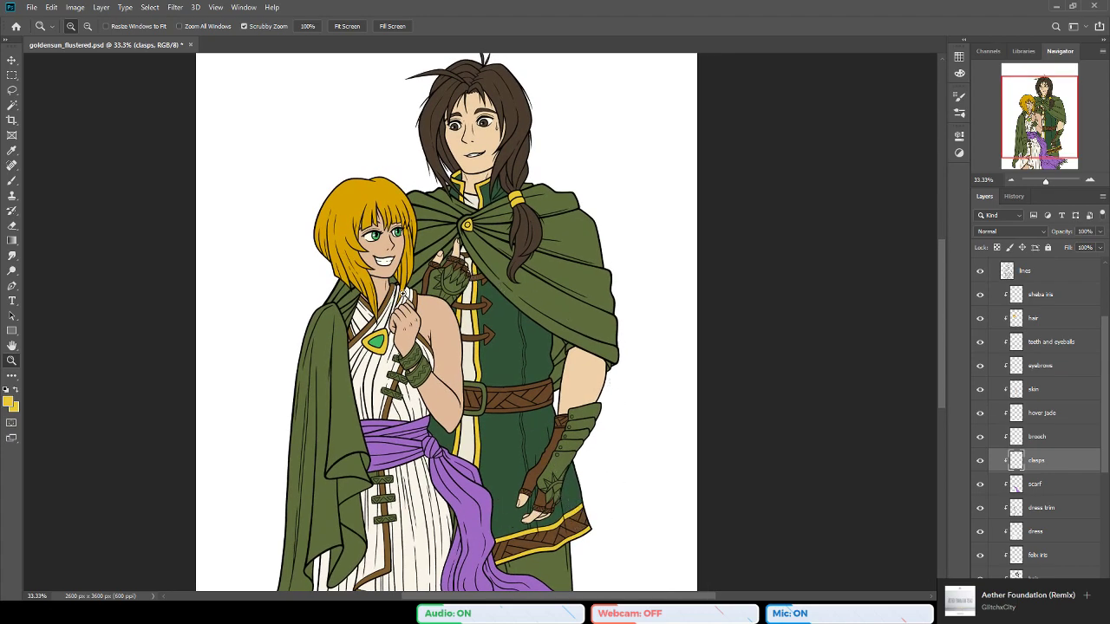
scroll(408, 378, "down", 2)
Step: Paint the uppermost dress clasp, partly hidden behind the bracelet, yellow on the clasps layer with the Brush tool
left_click_drag(428, 286, 460, 317)
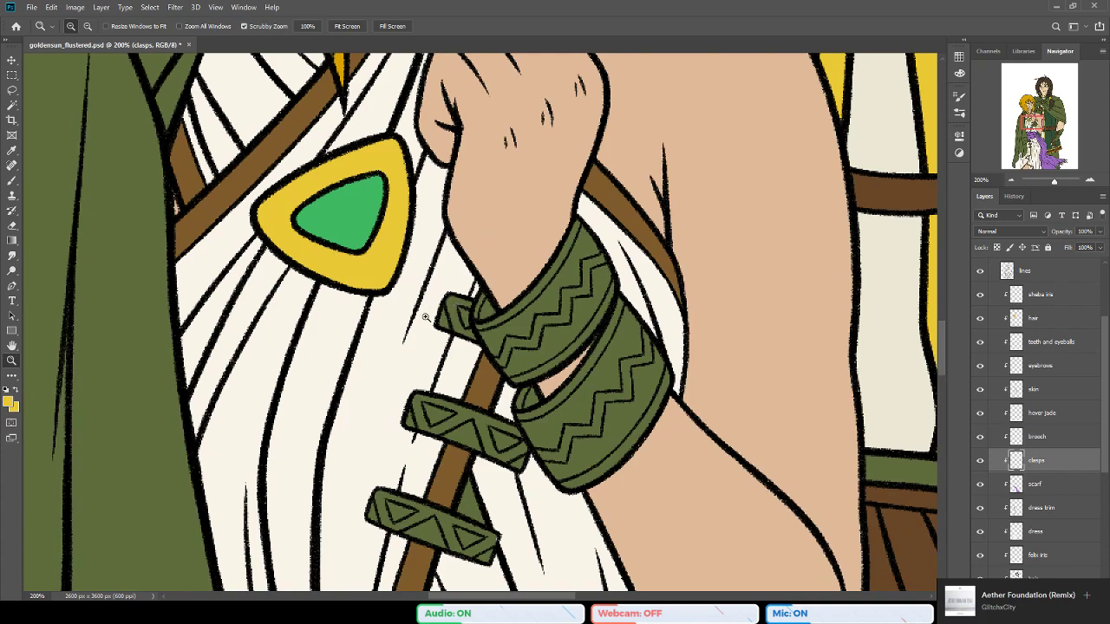
left_click(460, 310)
key("b")
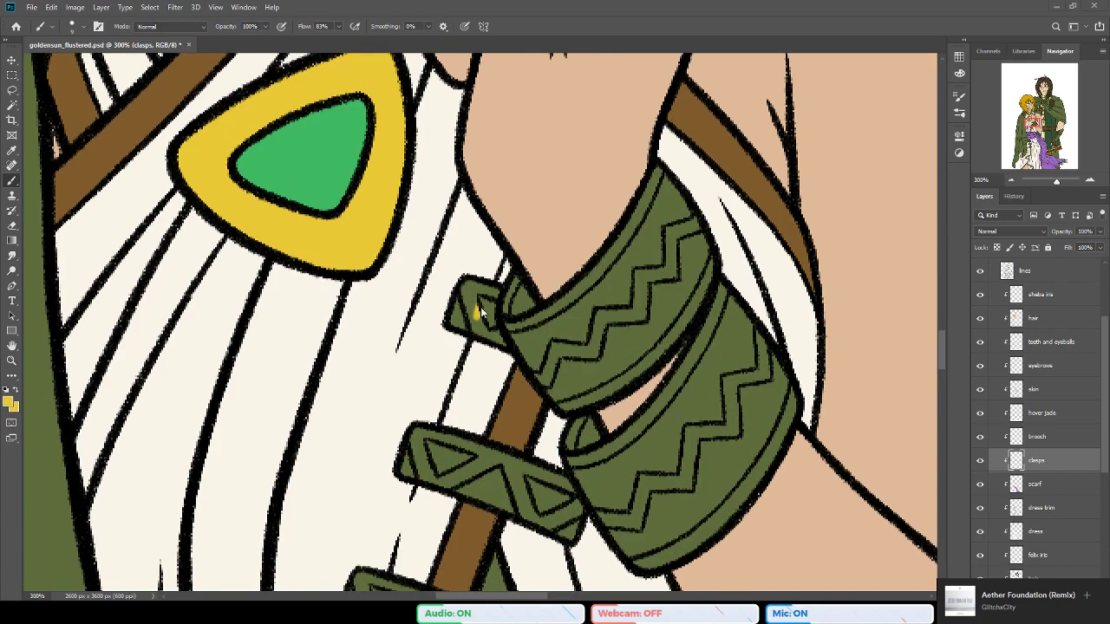
left_click_drag(476, 294, 467, 301)
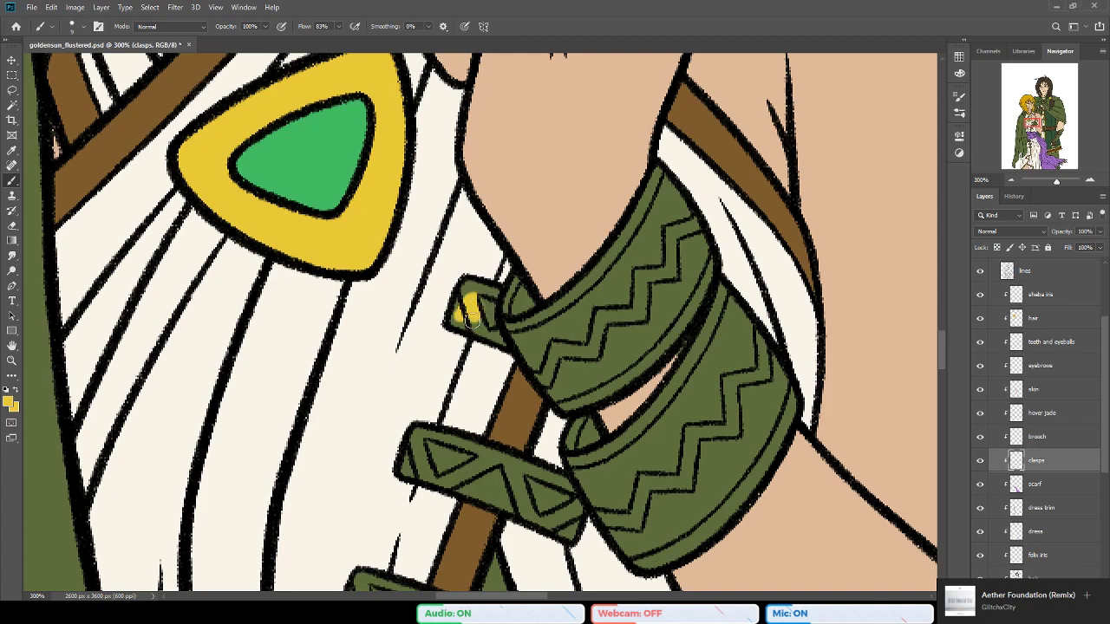
mouse_move(497, 295)
left_mouse_down()
mouse_move(469, 283)
mouse_move(453, 319)
mouse_move(480, 333)
mouse_move(478, 315)
mouse_move(488, 315)
mouse_move(504, 346)
mouse_move(491, 318)
mouse_move(464, 321)
left_mouse_up()
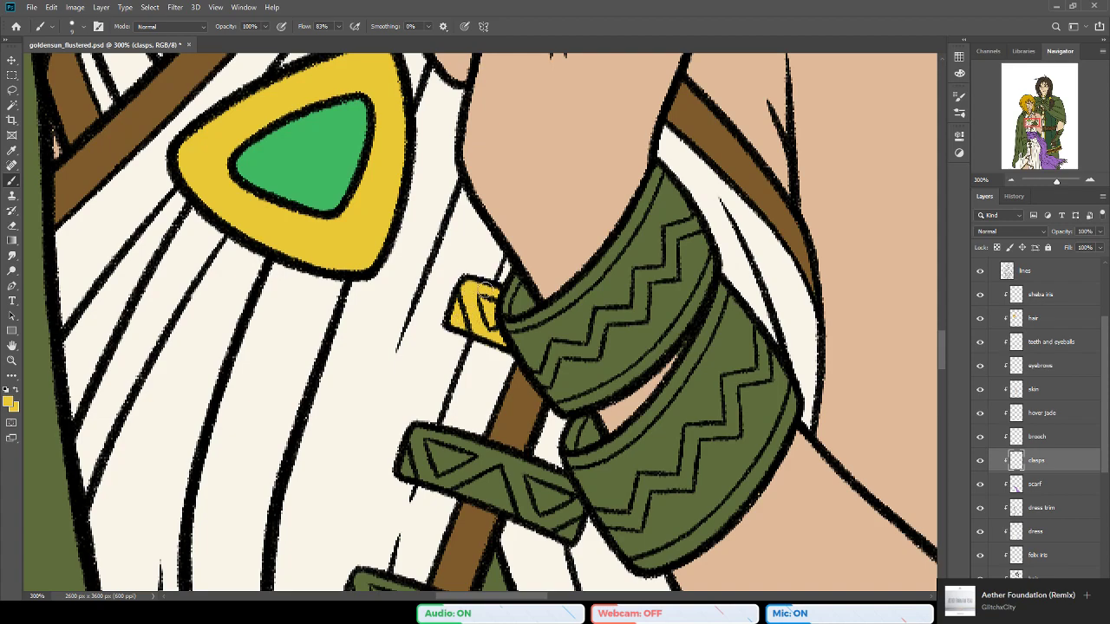
Step: Paint the second clasp below the brooch yellow, filling its whole banded shape
left_click_drag(496, 420, 452, 291)
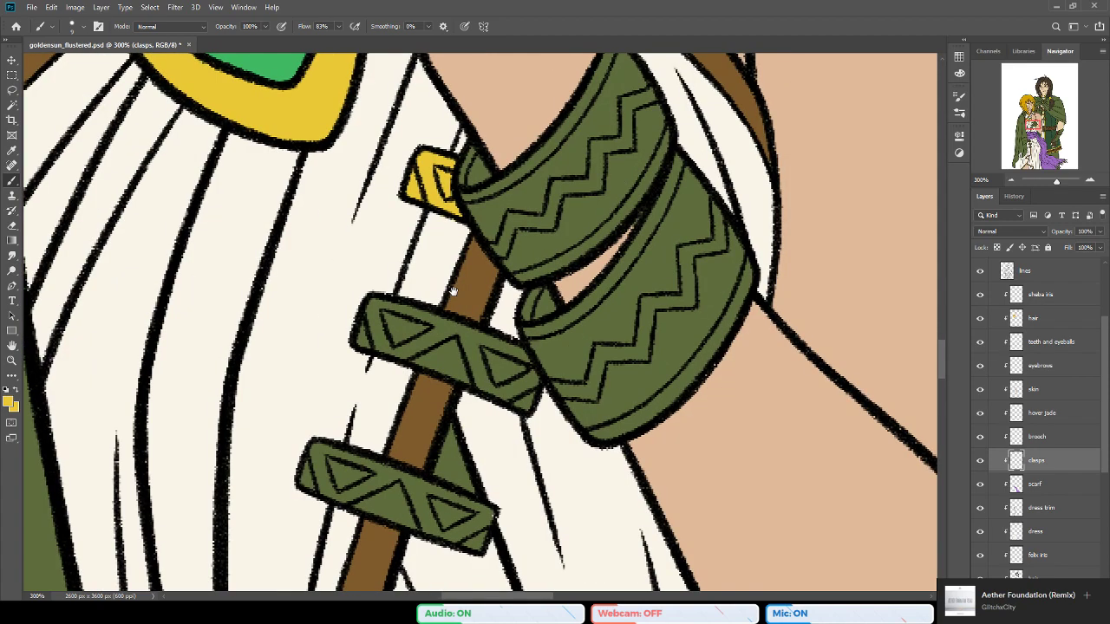
mouse_move(382, 343)
left_mouse_down()
mouse_move(368, 317)
mouse_move(400, 343)
mouse_move(364, 322)
mouse_move(381, 310)
mouse_move(374, 301)
mouse_move(407, 315)
mouse_move(415, 333)
mouse_move(401, 332)
mouse_move(417, 354)
mouse_move(405, 354)
mouse_move(443, 368)
mouse_move(424, 344)
mouse_move(438, 340)
mouse_move(394, 303)
left_mouse_up()
mouse_move(452, 328)
left_mouse_down()
mouse_move(482, 371)
mouse_move(468, 340)
mouse_move(498, 342)
mouse_move(508, 347)
mouse_move(492, 355)
mouse_move(513, 361)
mouse_move(521, 354)
mouse_move(523, 368)
mouse_move(463, 354)
mouse_move(500, 370)
mouse_move(464, 375)
mouse_move(512, 392)
left_mouse_up()
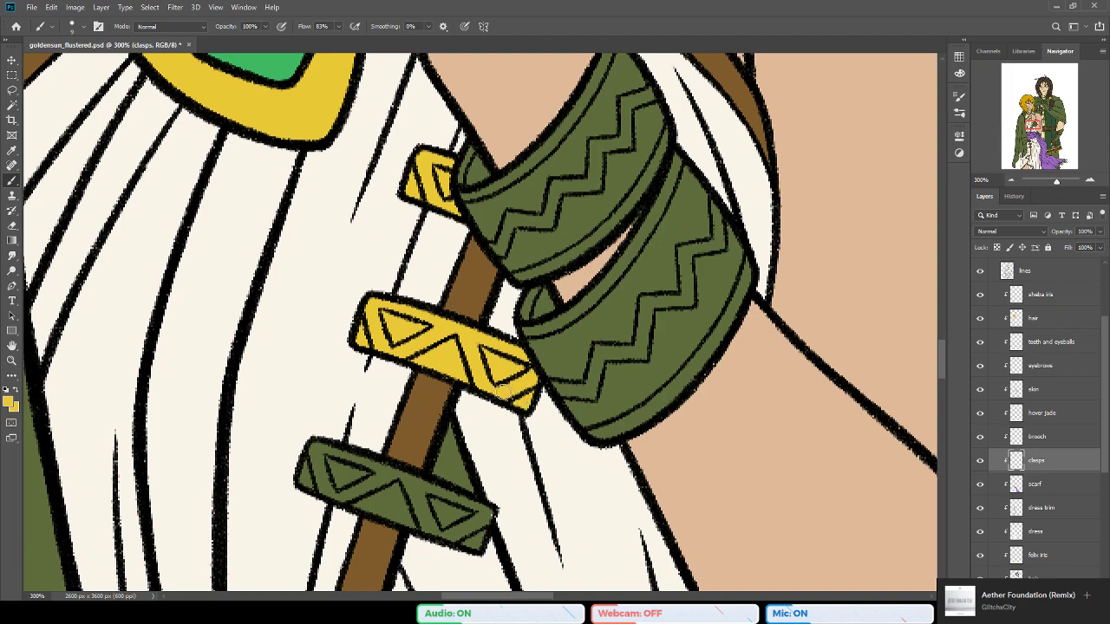
Step: Paint the third clasp, the lowest one above the sash, yellow on the clasps layer
left_click_drag(428, 413, 495, 309)
mouse_move(408, 361)
left_mouse_down()
mouse_move(450, 367)
mouse_move(392, 345)
mouse_move(376, 362)
mouse_move(392, 355)
mouse_move(398, 372)
mouse_move(422, 367)
mouse_move(444, 383)
mouse_move(414, 388)
mouse_move(373, 360)
mouse_move(372, 381)
mouse_move(389, 374)
mouse_move(371, 382)
mouse_move(469, 402)
mouse_move(451, 411)
mouse_move(483, 423)
mouse_move(439, 383)
mouse_move(447, 368)
mouse_move(475, 376)
mouse_move(461, 367)
mouse_move(478, 393)
mouse_move(448, 380)
mouse_move(496, 387)
mouse_move(488, 418)
mouse_move(516, 437)
mouse_move(531, 435)
mouse_move(496, 421)
mouse_move(493, 391)
mouse_move(535, 401)
mouse_move(533, 420)
mouse_move(543, 420)
mouse_move(542, 401)
mouse_move(542, 441)
left_mouse_up()
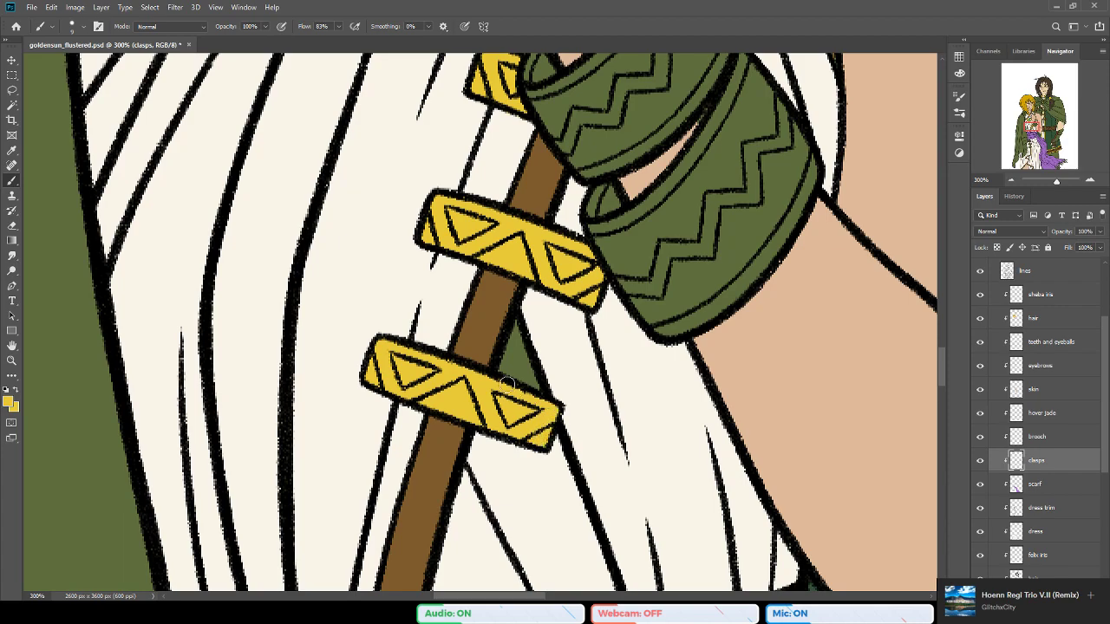
Step: On the dress layer, paint the leftover green triangle between the second and third clasps in the dress's off-white
left_click_drag(459, 341, 421, 327)
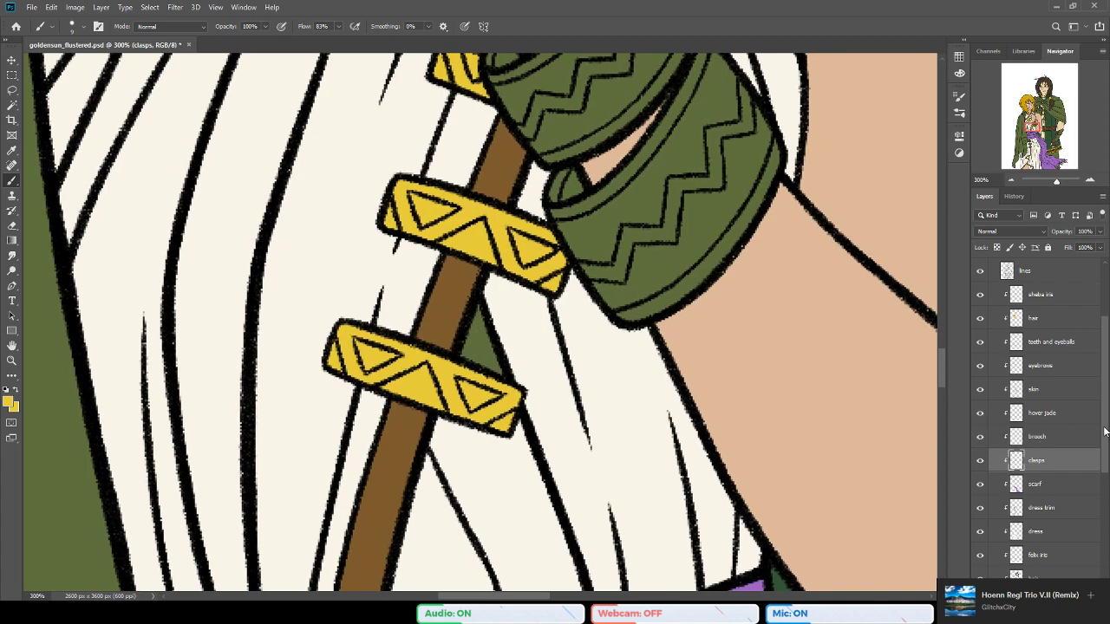
scroll(1105, 431, "down", 1)
left_click(1056, 493)
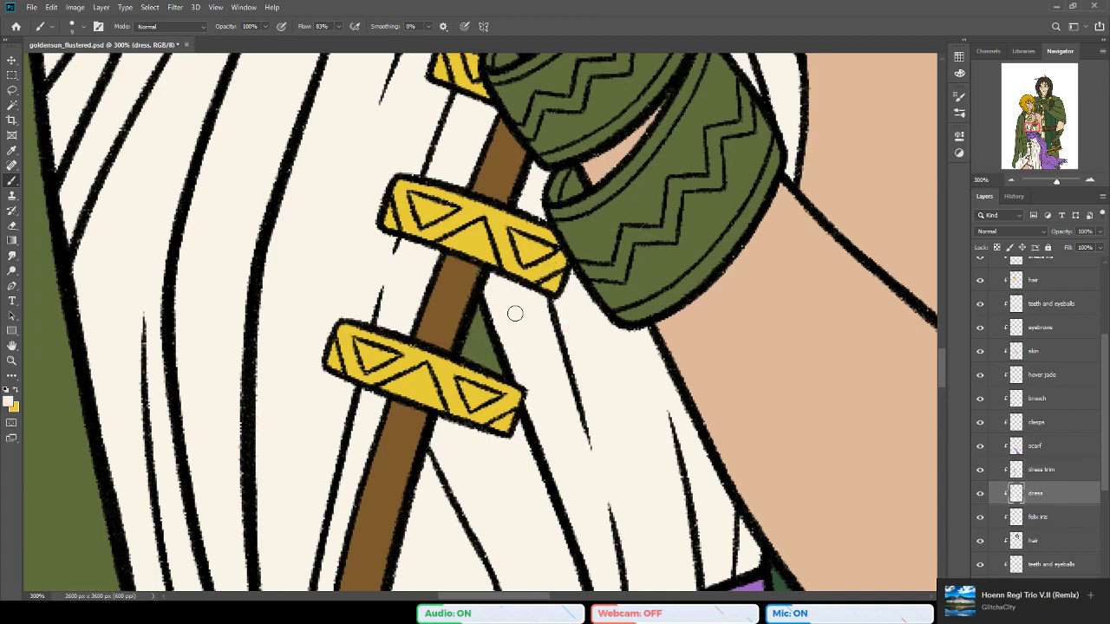
mouse_move(482, 306)
left_mouse_down()
mouse_move(465, 351)
mouse_move(472, 344)
mouse_move(496, 365)
left_mouse_up()
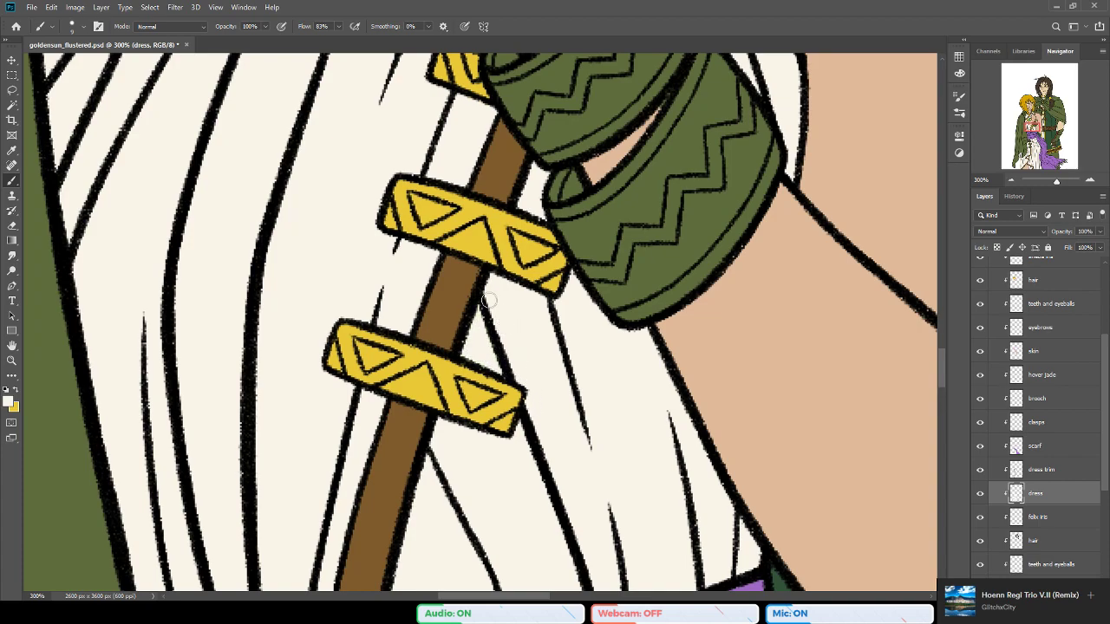
left_click_drag(441, 490, 464, 441)
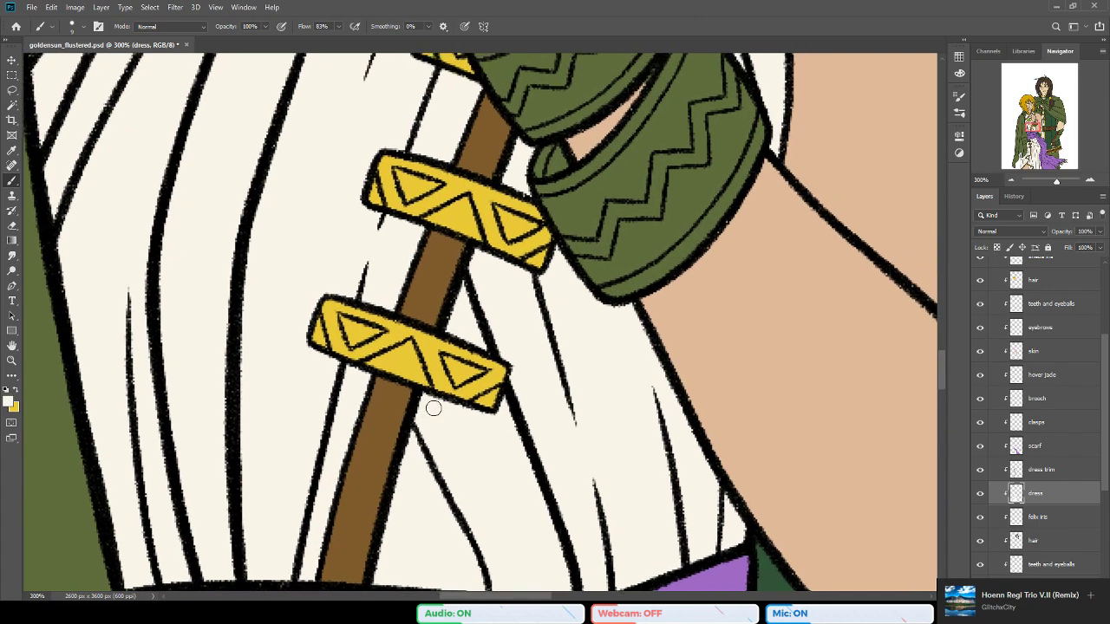
Step: Save the document, and touch up the narrow gap between the two bracelets with the sampled skin tone on the skin layer
mouse_move(333, 242)
left_mouse_down()
mouse_move(325, 300)
mouse_move(354, 424)
left_mouse_up()
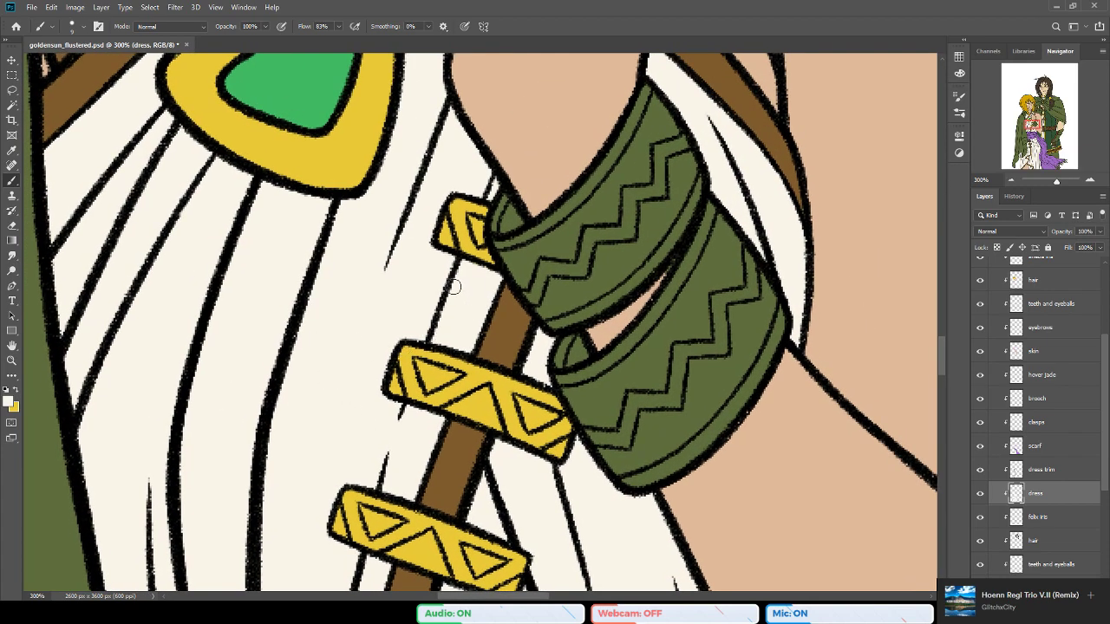
scroll(438, 316, "right", 2)
key("x")
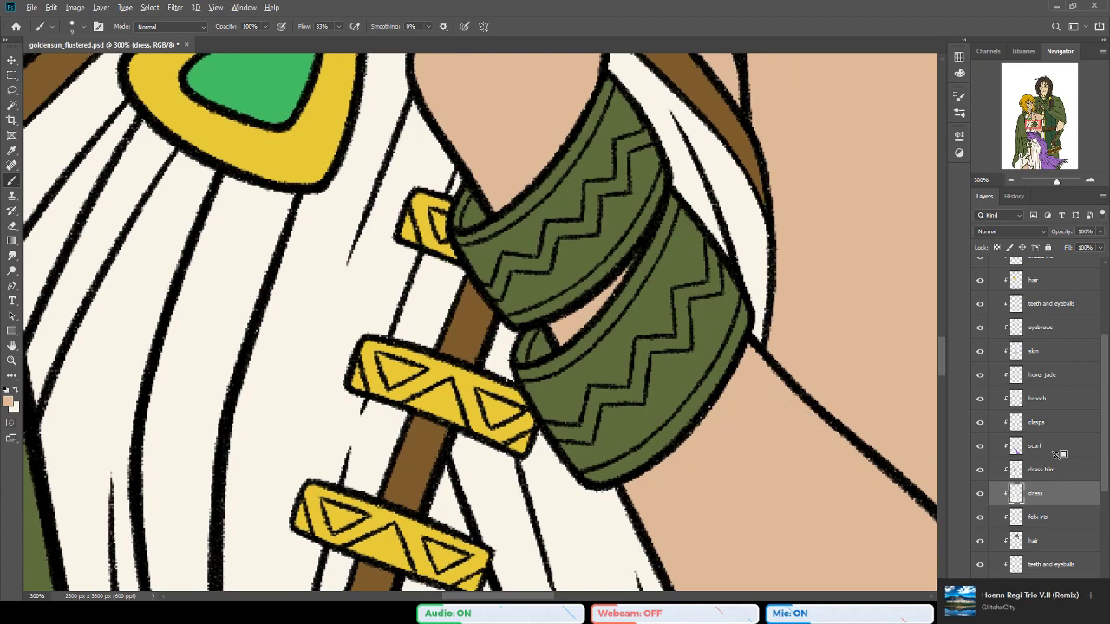
left_click(1034, 352)
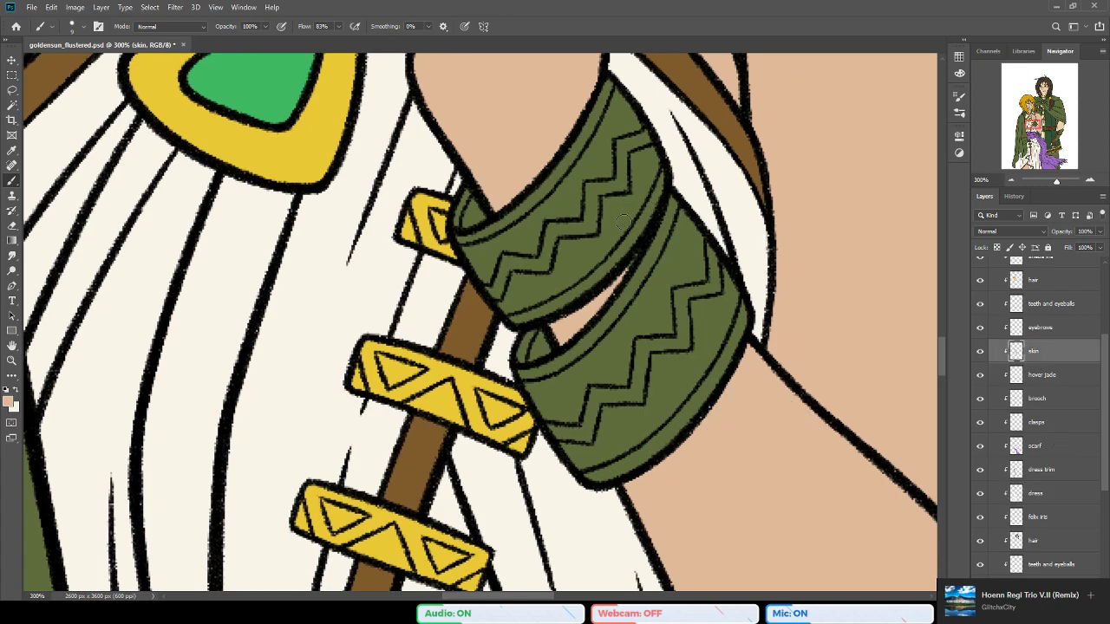
key("ctrl+s")
left_click_drag(649, 247, 638, 265)
left_click(11, 361)
left_click(485, 375, "alt")
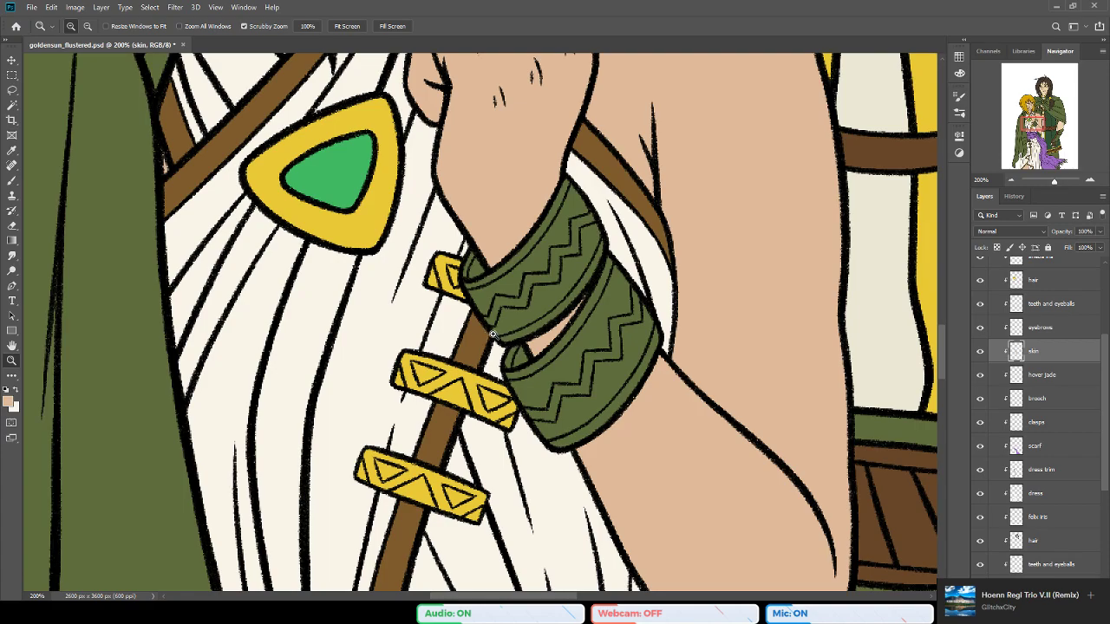
scroll(475, 254, "up", 4)
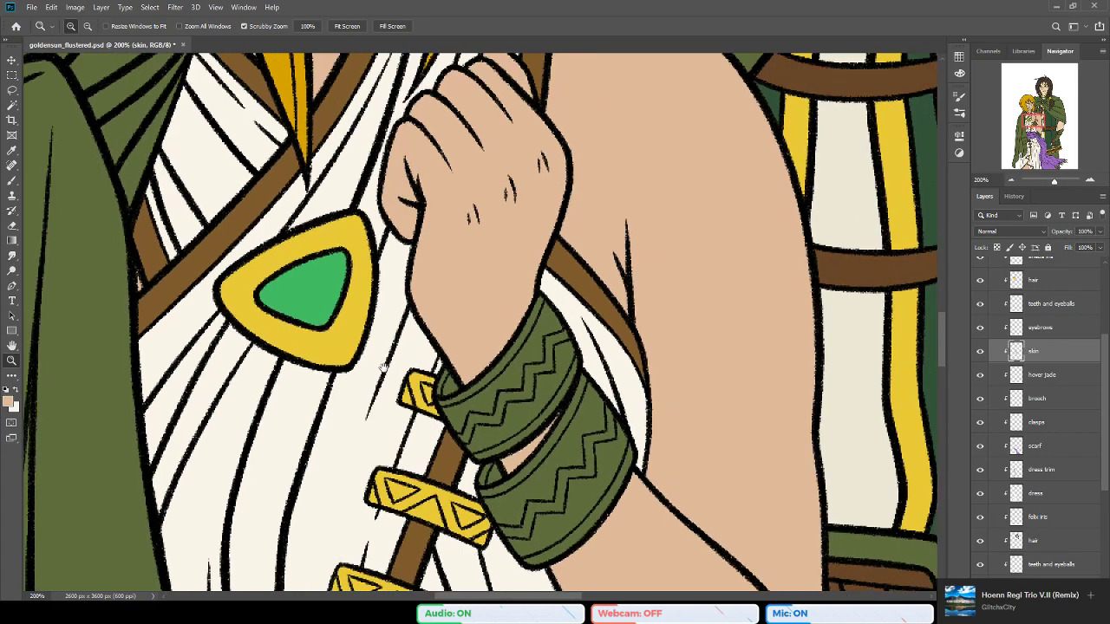
Step: Sample the yellow of the finished clasps, make the clasps layer active, and save the document
scroll(449, 310, "down", 6)
scroll(449, 310, "down", 8)
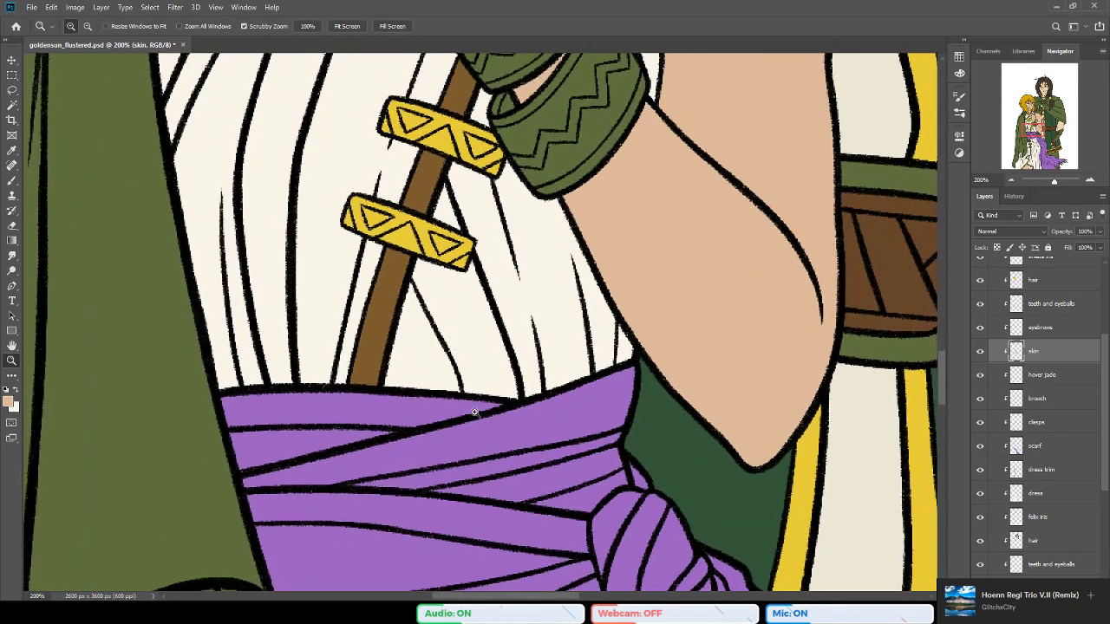
scroll(425, 407, "down", 3)
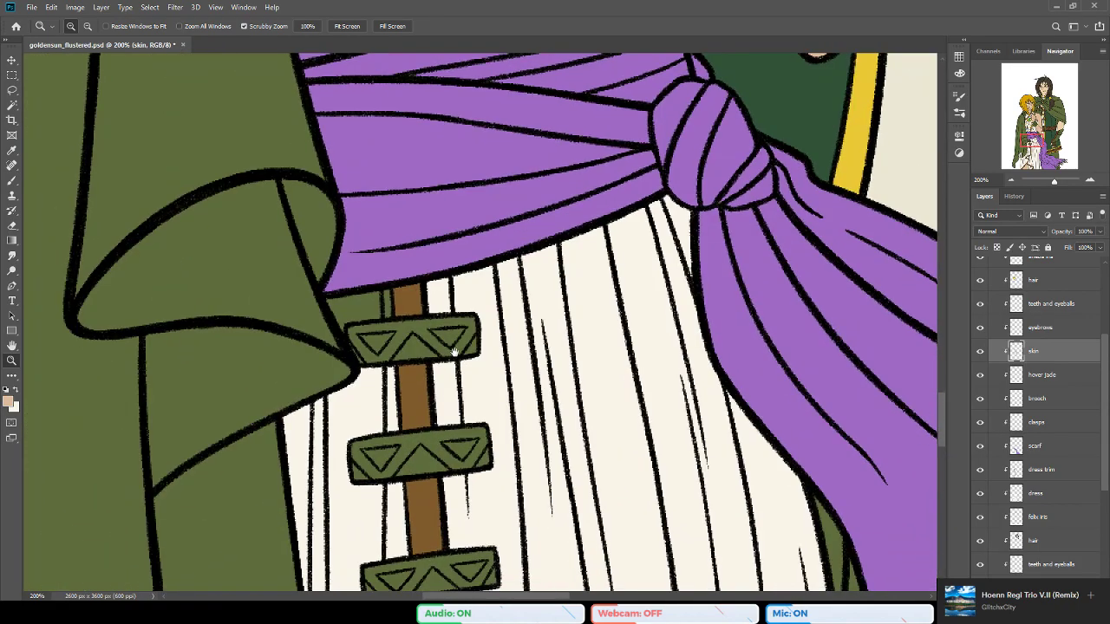
scroll(453, 356, "up", 1)
scroll(432, 338, "up", 1)
left_click_drag(375, 350, 430, 335)
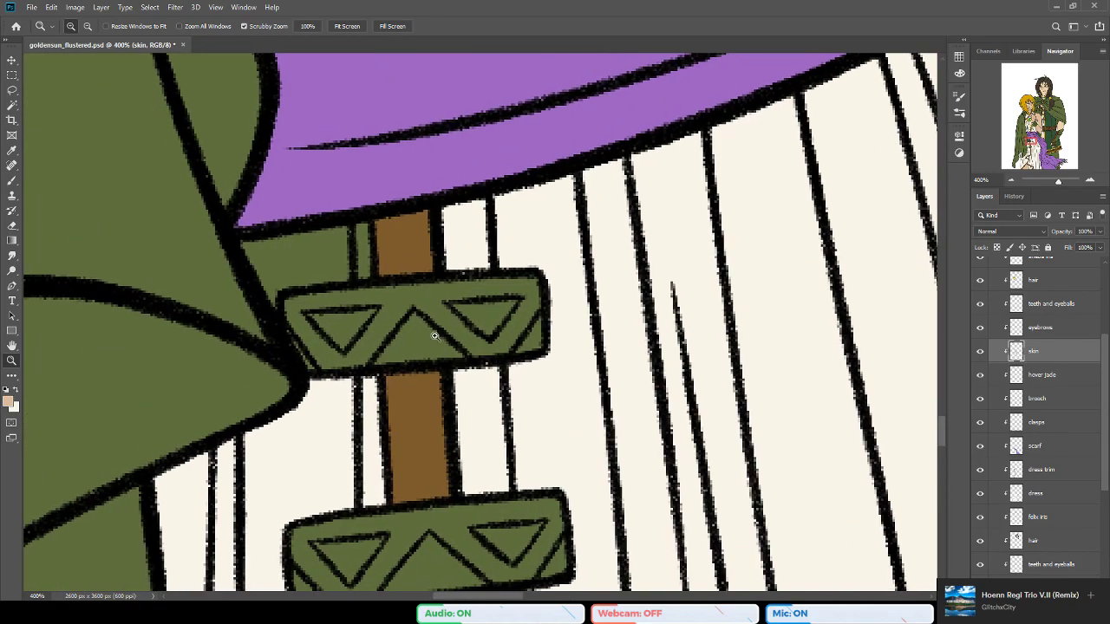
key("b")
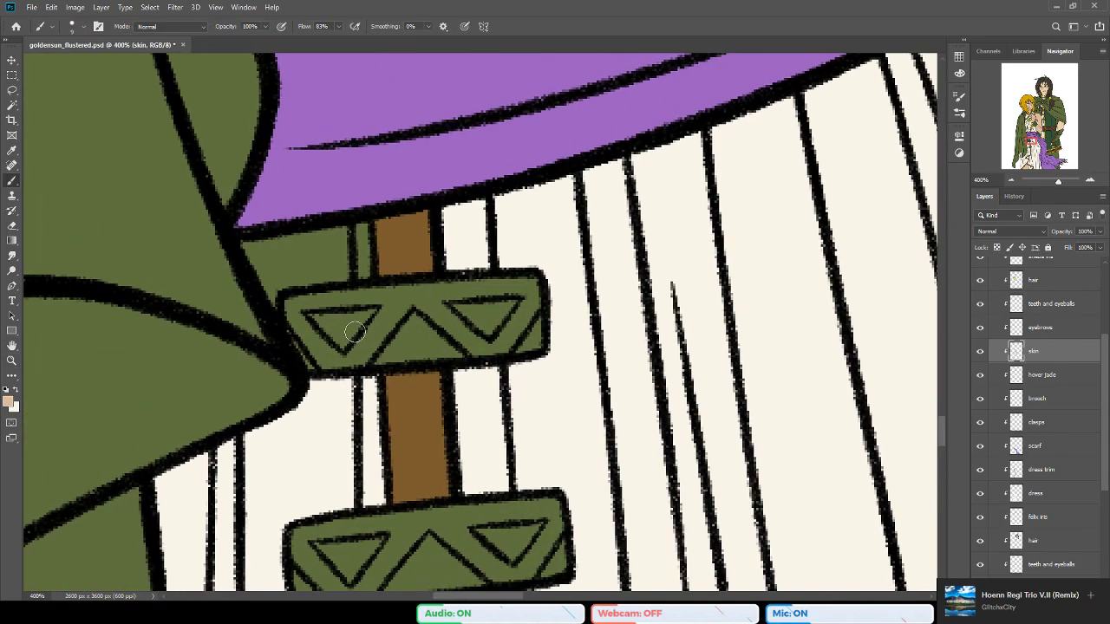
left_click(12, 359)
left_click(330, 383, "alt")
mouse_move(1030, 142)
left_mouse_down()
mouse_move(1031, 130)
mouse_move(1031, 140)
left_mouse_up()
key("b")
left_click(1041, 401)
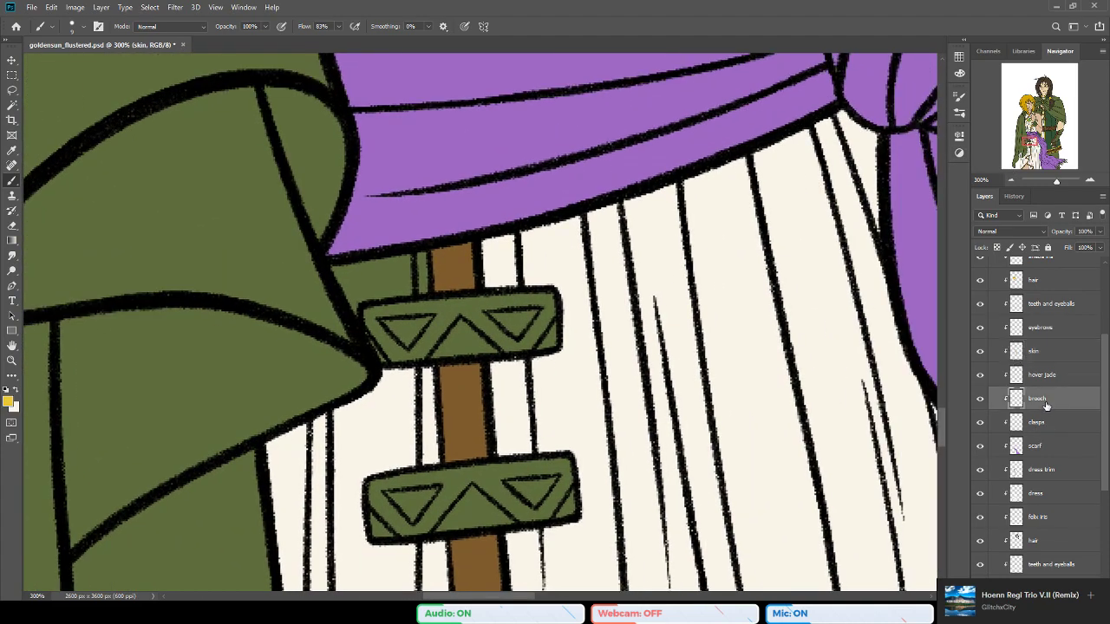
left_click(1059, 429)
key("ctrl+s")
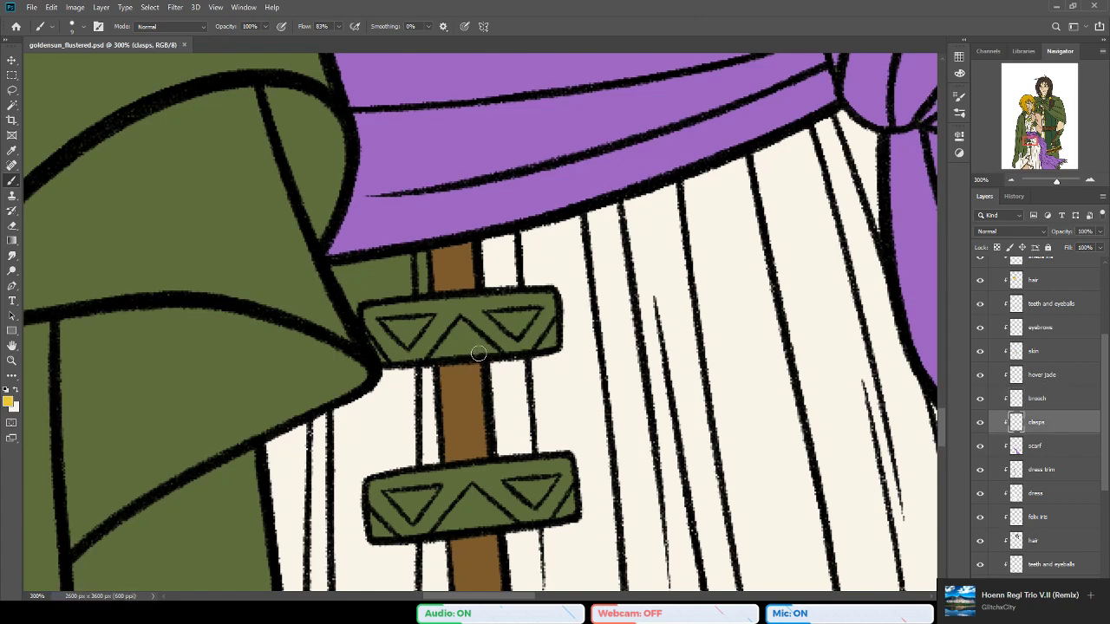
Step: Paint the first and second clasps below the purple sash yellow, filling their whole banded shapes
left_click(410, 309)
mouse_move(408, 310)
left_mouse_down()
mouse_move(437, 307)
mouse_move(372, 312)
mouse_move(389, 326)
mouse_move(376, 338)
mouse_move(383, 356)
mouse_move(411, 358)
mouse_move(395, 347)
mouse_move(421, 337)
mouse_move(432, 315)
mouse_move(405, 323)
mouse_move(454, 335)
mouse_move(449, 350)
mouse_move(477, 351)
mouse_move(452, 349)
mouse_move(501, 333)
mouse_move(444, 317)
mouse_move(485, 308)
mouse_move(439, 303)
mouse_move(491, 299)
mouse_move(438, 298)
mouse_move(501, 299)
mouse_move(527, 314)
mouse_move(508, 346)
mouse_move(533, 346)
mouse_move(543, 336)
mouse_move(534, 327)
mouse_move(551, 346)
mouse_move(553, 317)
mouse_move(546, 328)
mouse_move(529, 303)
left_mouse_up()
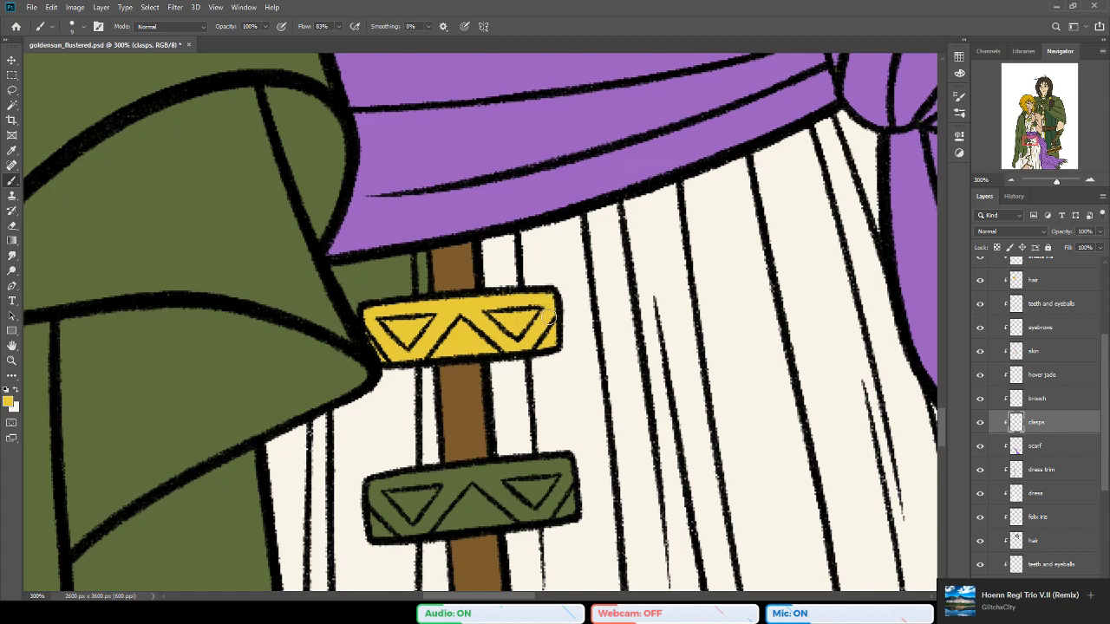
mouse_move(559, 358)
left_mouse_down()
mouse_move(532, 313)
mouse_move(521, 116)
left_mouse_up()
mouse_move(356, 252)
left_mouse_down()
mouse_move(386, 234)
mouse_move(331, 244)
mouse_move(337, 278)
mouse_move(356, 265)
mouse_move(337, 257)
mouse_move(335, 284)
mouse_move(354, 288)
mouse_move(368, 286)
mouse_move(349, 278)
mouse_move(356, 266)
mouse_move(426, 243)
mouse_move(382, 231)
mouse_move(436, 226)
mouse_move(421, 230)
mouse_move(441, 252)
mouse_move(417, 264)
mouse_move(430, 265)
mouse_move(437, 257)
mouse_move(408, 250)
mouse_move(414, 277)
mouse_move(413, 255)
mouse_move(401, 248)
mouse_move(413, 268)
mouse_move(400, 282)
mouse_move(472, 277)
mouse_move(415, 279)
mouse_move(454, 243)
left_mouse_up()
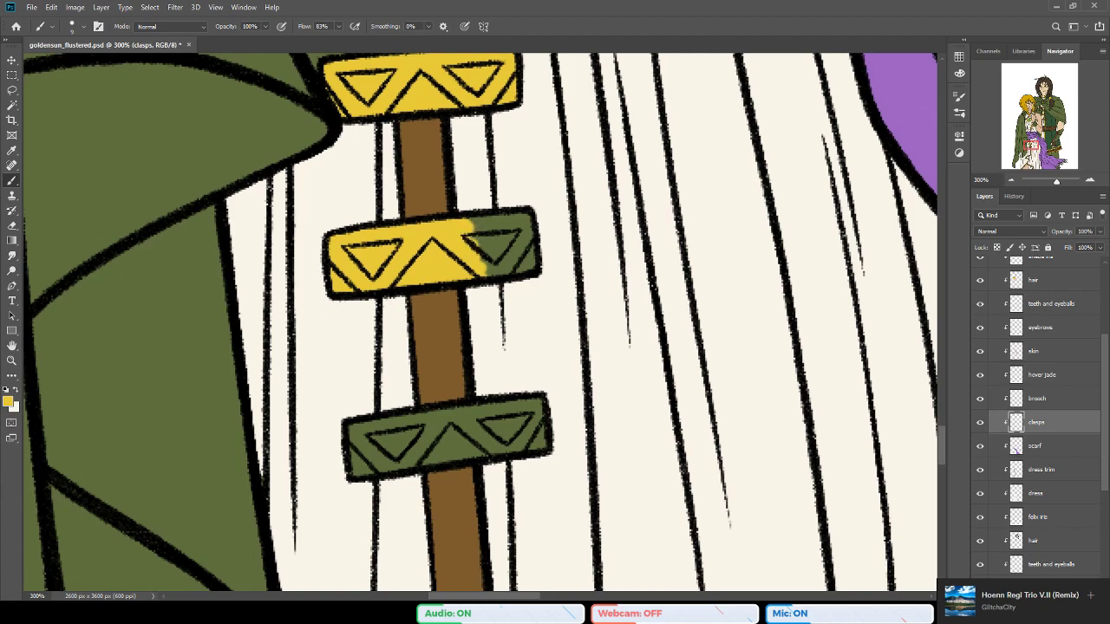
mouse_move(490, 246)
left_mouse_down()
mouse_move(464, 226)
mouse_move(489, 224)
mouse_move(508, 246)
mouse_move(515, 231)
mouse_move(496, 221)
mouse_move(521, 218)
mouse_move(526, 252)
mouse_move(480, 261)
mouse_move(510, 265)
mouse_move(496, 273)
mouse_move(529, 257)
mouse_move(504, 269)
mouse_move(493, 260)
mouse_move(527, 251)
left_mouse_up()
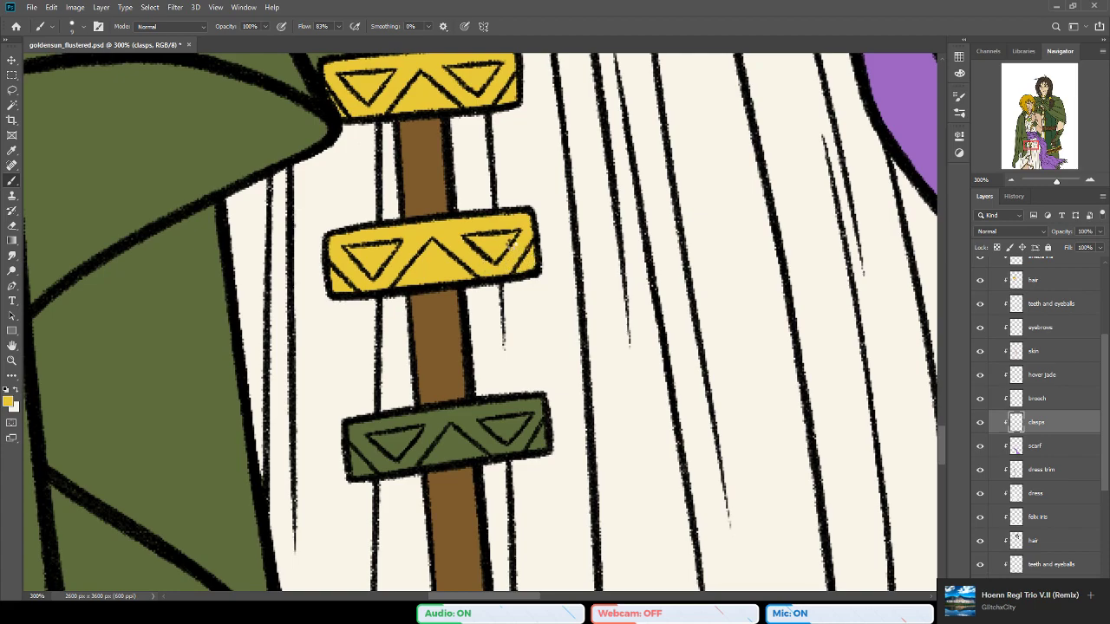
Step: Paint the third clasp below the sash, the lowest on the brown trim, yellow out to its corners
left_click_drag(418, 437, 459, 401)
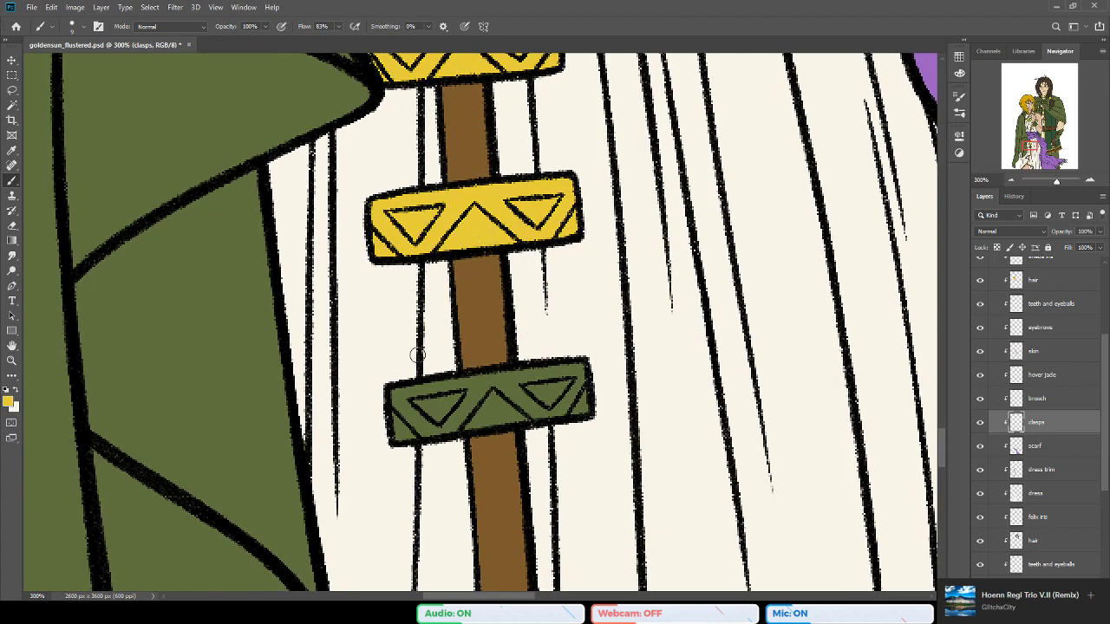
mouse_move(425, 399)
left_mouse_down()
mouse_move(435, 392)
mouse_move(407, 390)
mouse_move(395, 403)
mouse_move(399, 421)
mouse_move(438, 404)
mouse_move(403, 419)
mouse_move(397, 438)
mouse_move(420, 423)
mouse_move(403, 433)
mouse_move(475, 424)
mouse_move(451, 424)
mouse_move(486, 414)
mouse_move(460, 410)
mouse_move(478, 400)
mouse_move(454, 397)
mouse_move(466, 390)
mouse_move(451, 385)
mouse_move(493, 379)
mouse_move(415, 389)
mouse_move(504, 378)
mouse_move(466, 393)
mouse_move(512, 387)
mouse_move(485, 407)
mouse_move(521, 401)
mouse_move(430, 421)
mouse_move(504, 420)
mouse_move(510, 413)
mouse_move(400, 440)
mouse_move(562, 409)
mouse_move(549, 386)
left_mouse_up()
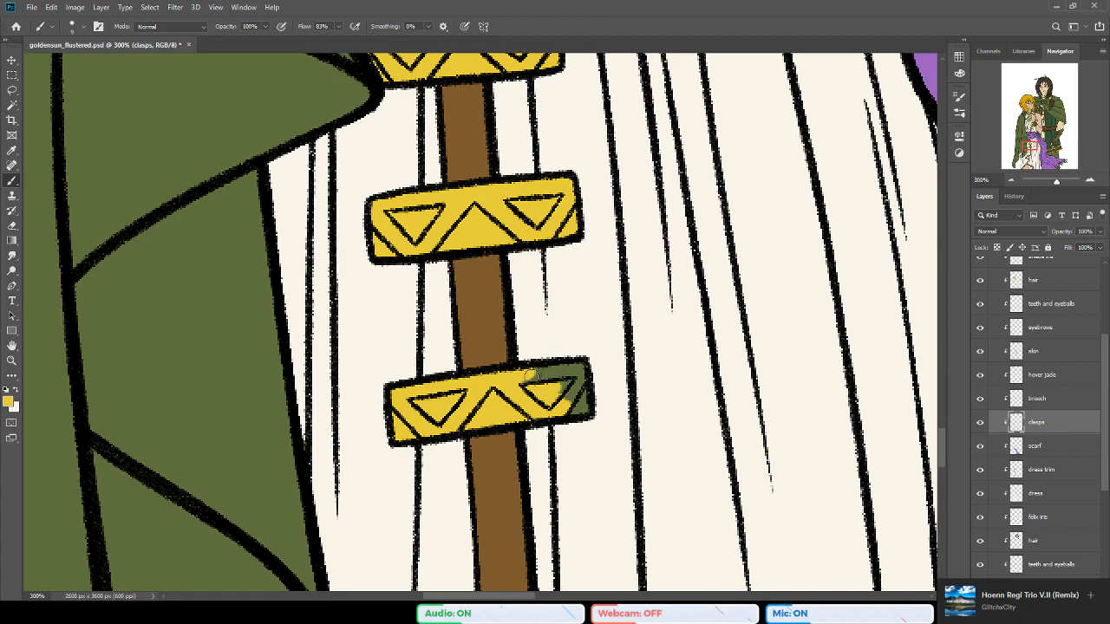
mouse_move(523, 382)
left_mouse_down()
mouse_move(567, 368)
mouse_move(558, 392)
mouse_move(568, 393)
mouse_move(578, 369)
mouse_move(558, 369)
mouse_move(582, 387)
left_mouse_up()
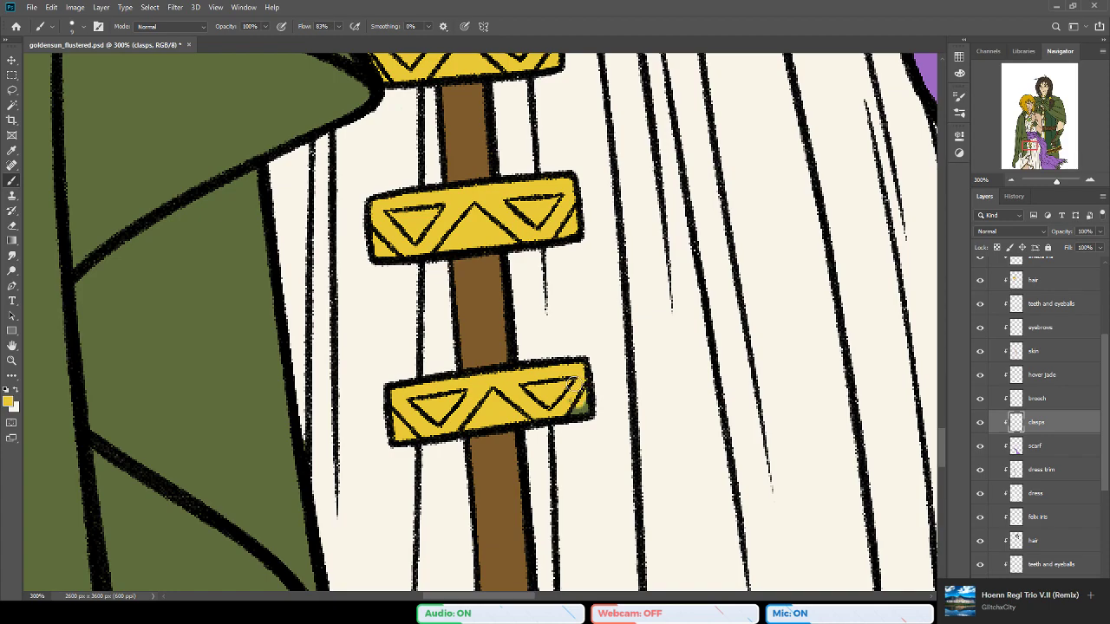
left_click_drag(568, 399, 586, 411)
left_click_drag(504, 405, 515, 398)
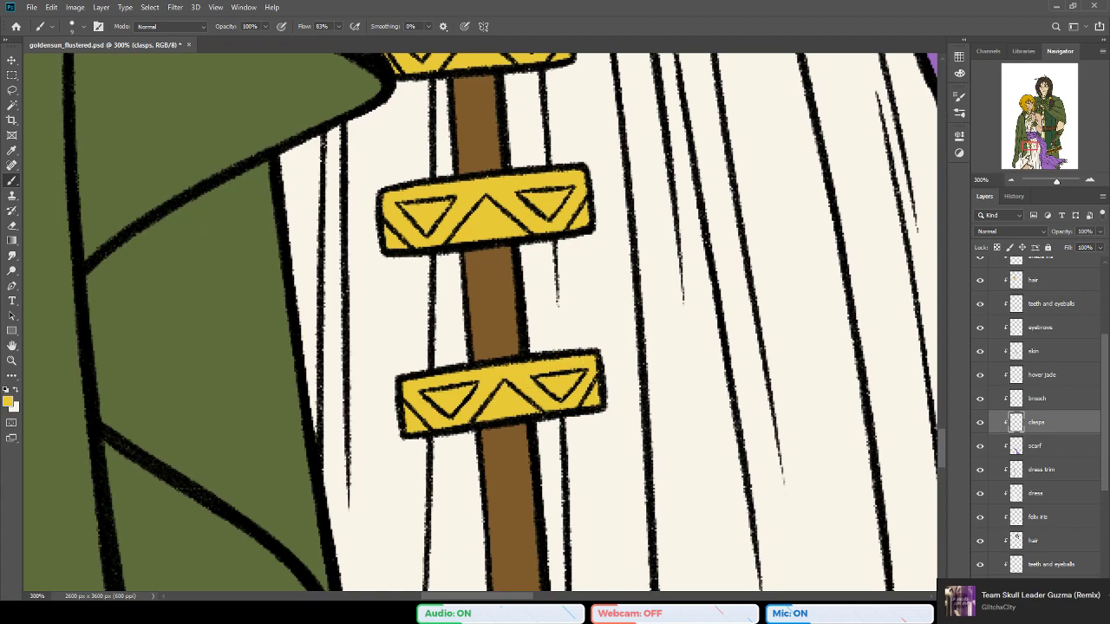
left_click_drag(479, 363, 494, 355)
Step: Check the yellow clasps against the whole illustration and save the document
key("z")
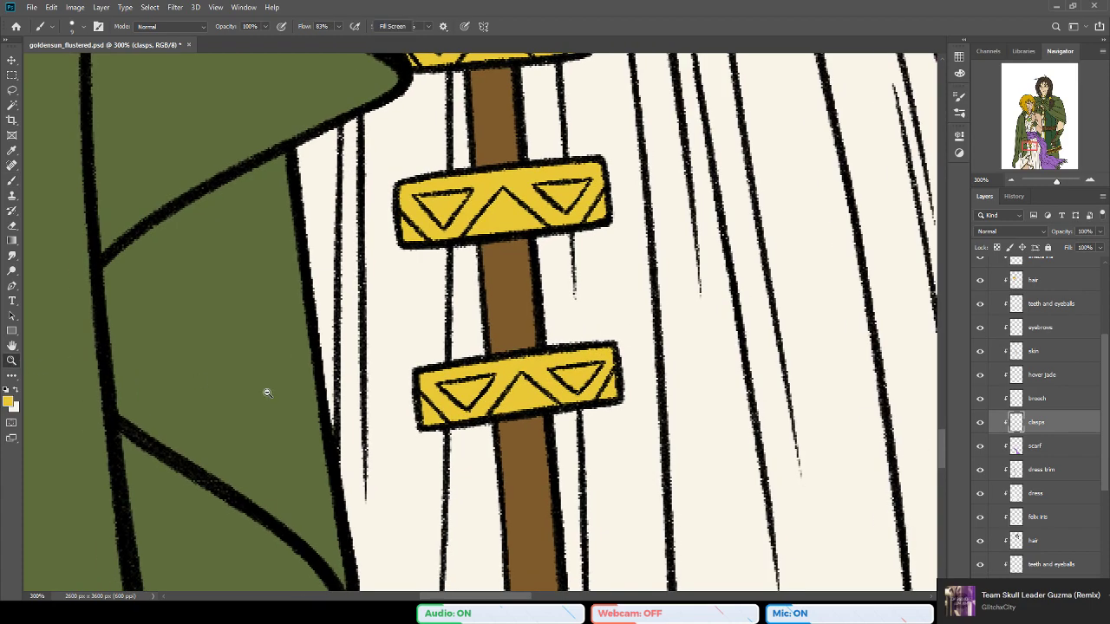
left_click(462, 442, "alt")
left_click(461, 442, "alt")
left_click(462, 442, "alt")
left_click(462, 443, "alt")
left_click(468, 434, "alt")
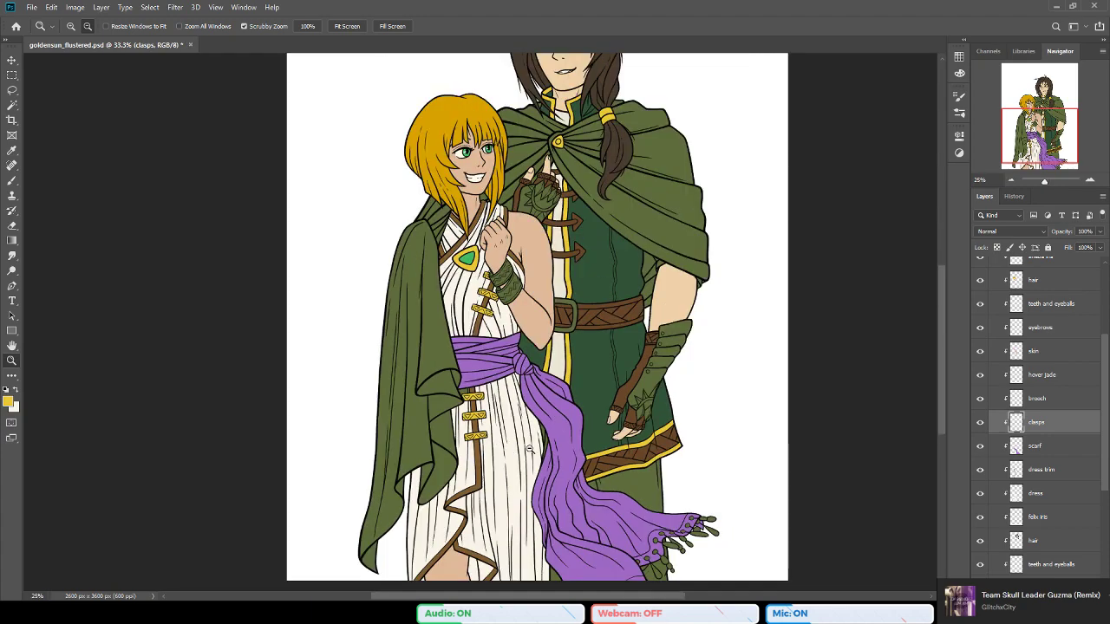
left_click(486, 420, "alt")
left_click_drag(492, 416, 474, 428)
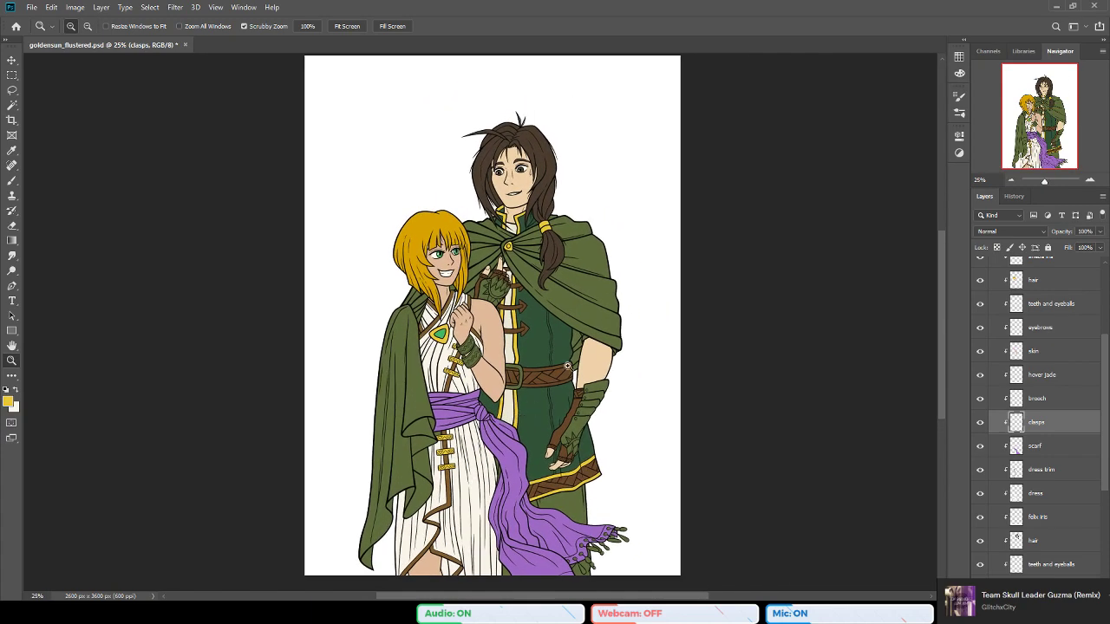
key("ctrl+s")
scroll(619, 323, "up", 1)
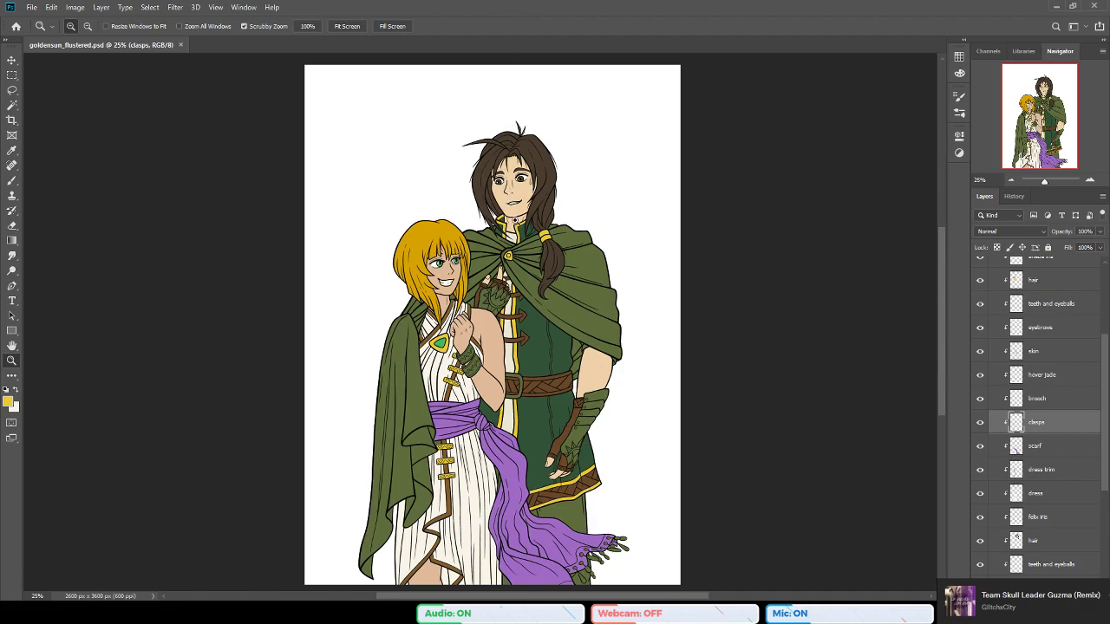
scroll(516, 221, "down", 1)
scroll(521, 364, "down", 2)
scroll(521, 362, "up", 2)
scroll(522, 360, "down", 2)
scroll(522, 357, "up", 1)
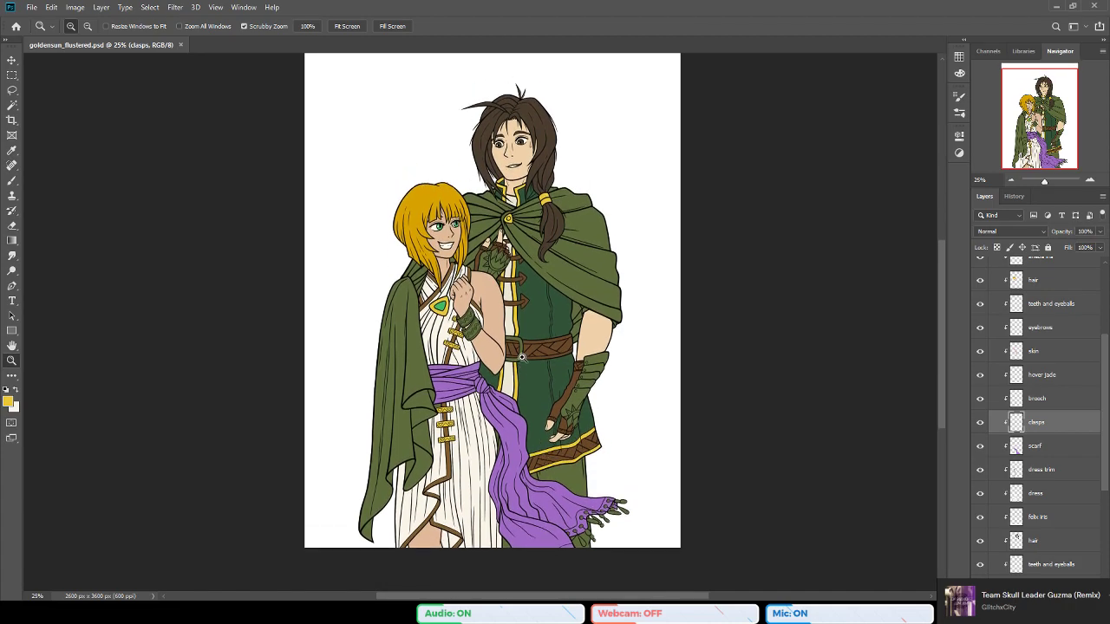
scroll(523, 356, "up", 2)
scroll(551, 346, "down", 1)
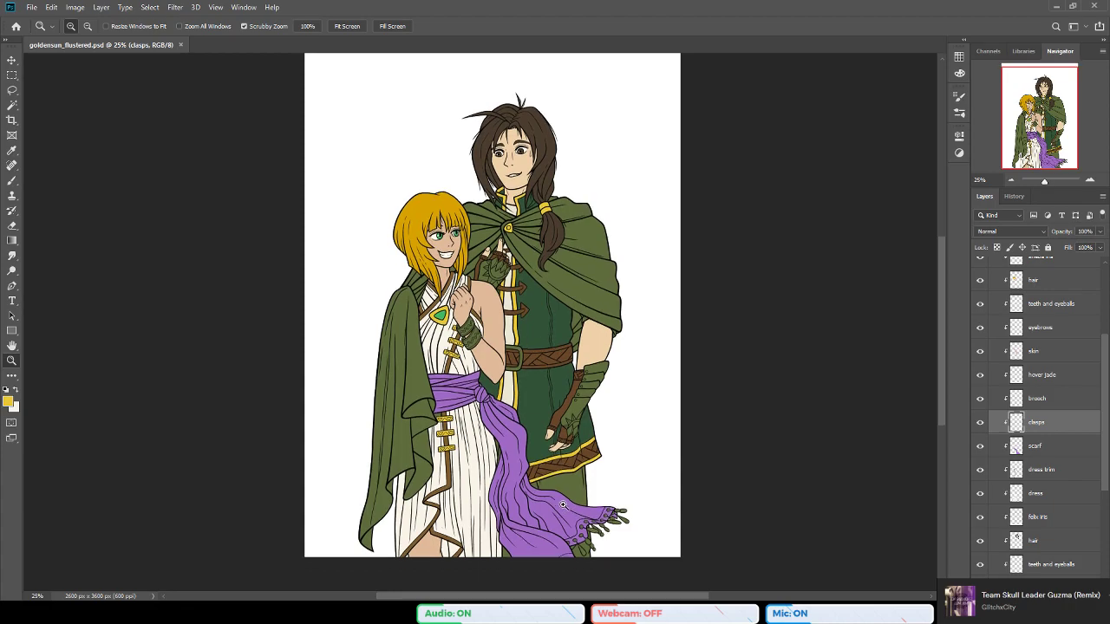
Step: On the base layer, erase the leftover green wedge between the dress and the purple scarf at the canvas's lower edge
left_click(569, 496)
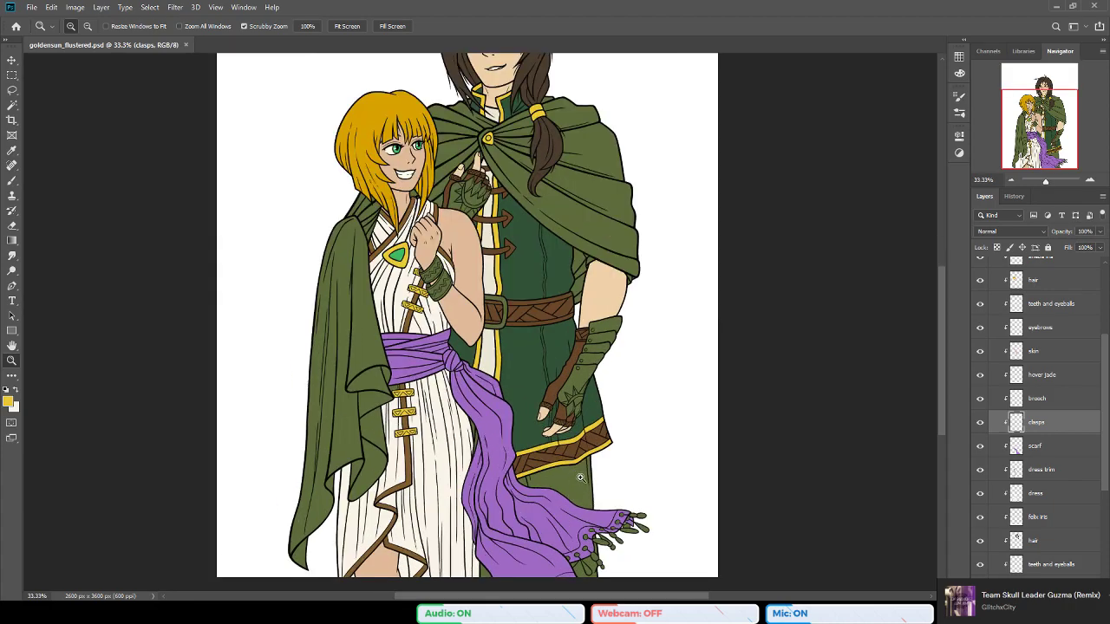
scroll(577, 475, "down", 4)
left_click(585, 436)
scroll(566, 433, "down", 3)
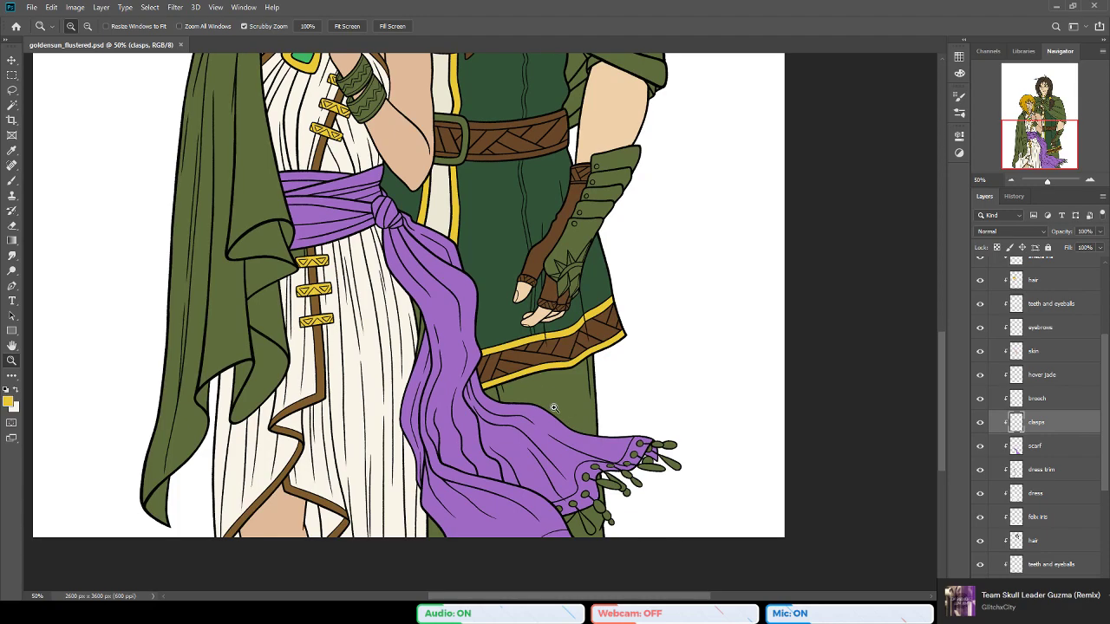
left_click(555, 408)
scroll(539, 441, "down", 8)
left_click(473, 507)
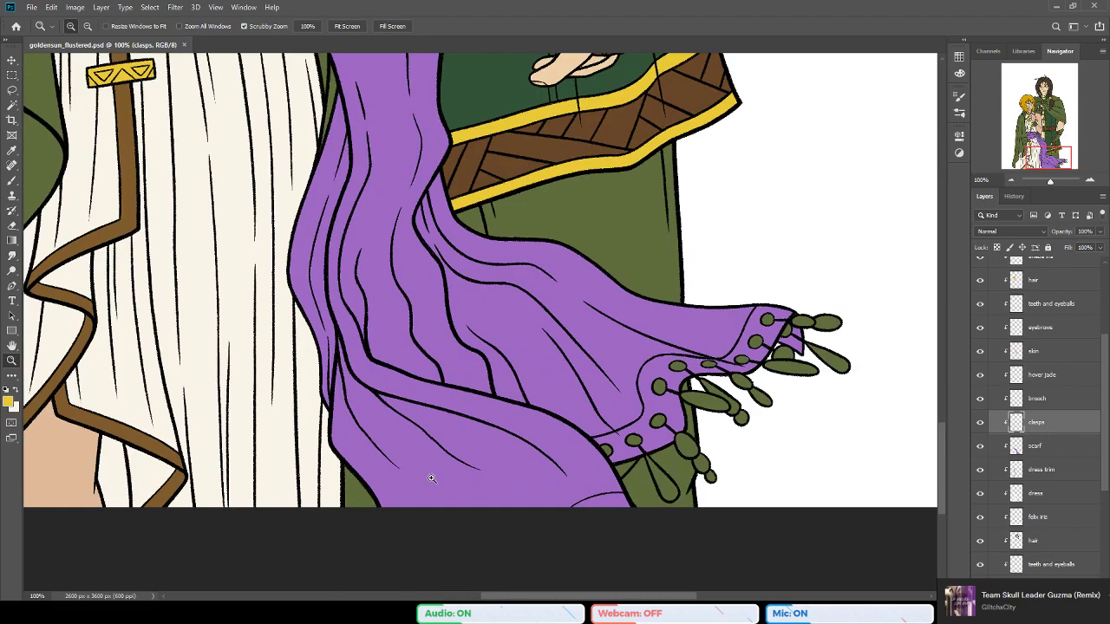
left_click(433, 478)
scroll(347, 458, "down", 3)
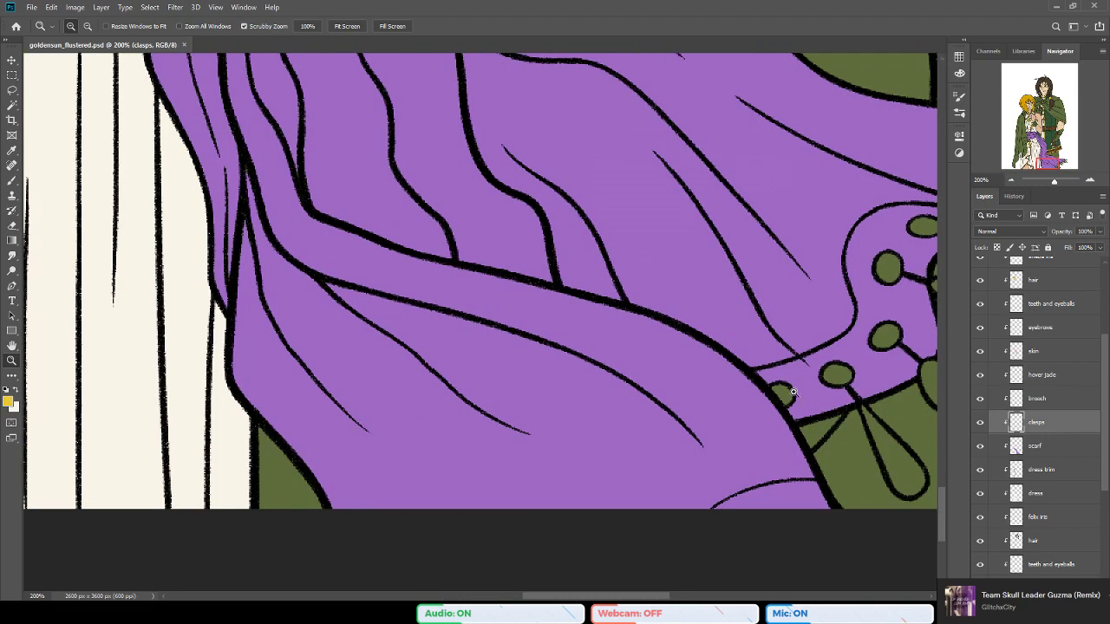
left_click_drag(1103, 364, 1100, 389)
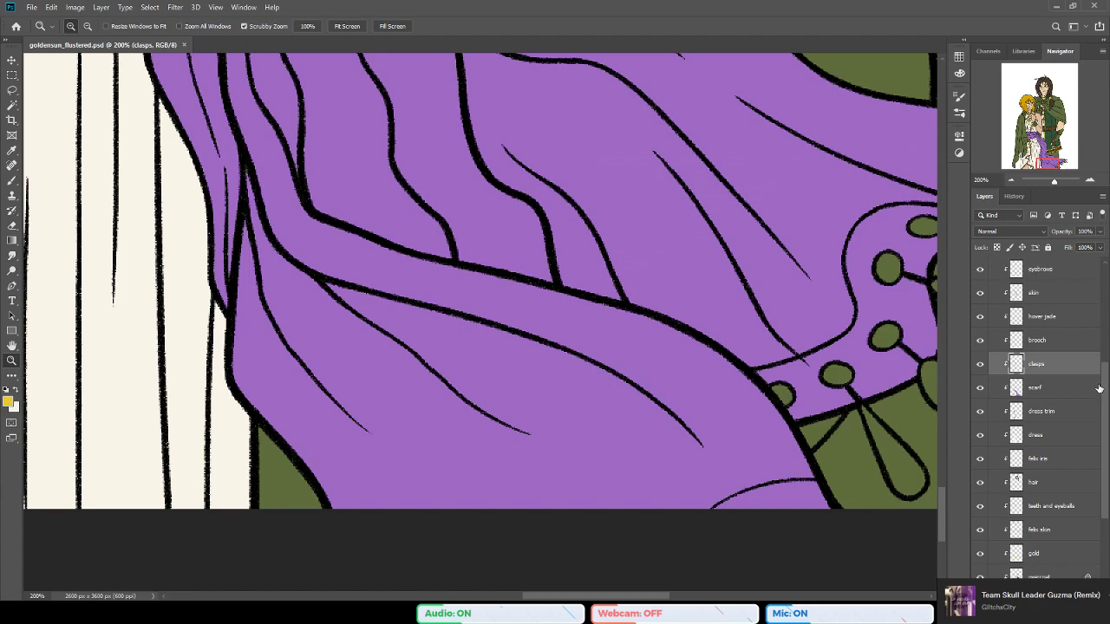
scroll(1046, 520, "down", 3)
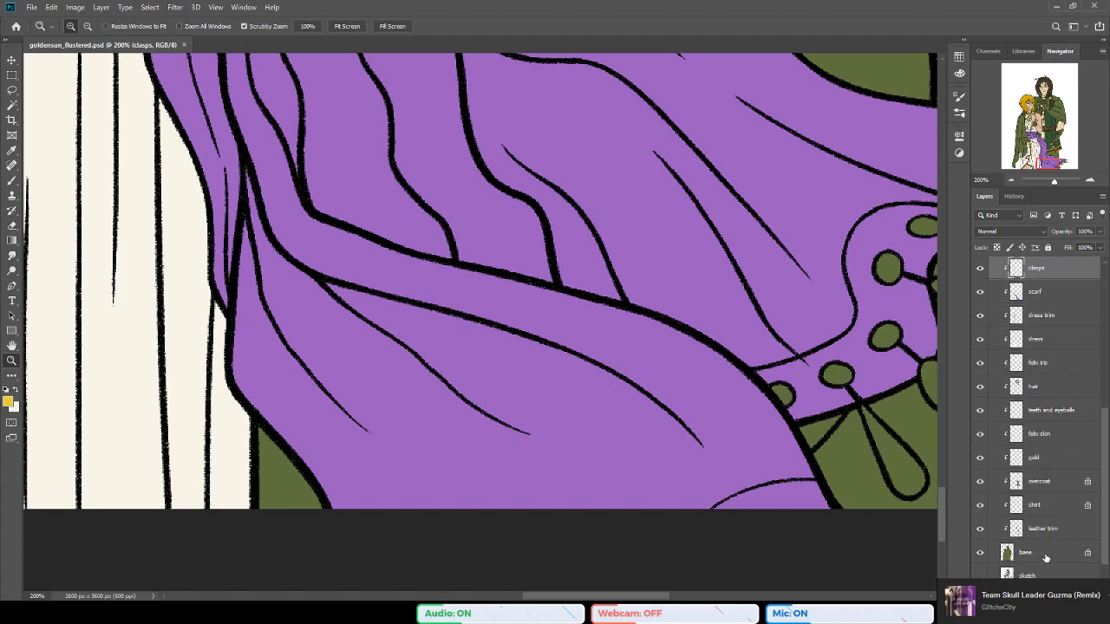
left_click(1047, 556)
left_click_drag(471, 424, 586, 368)
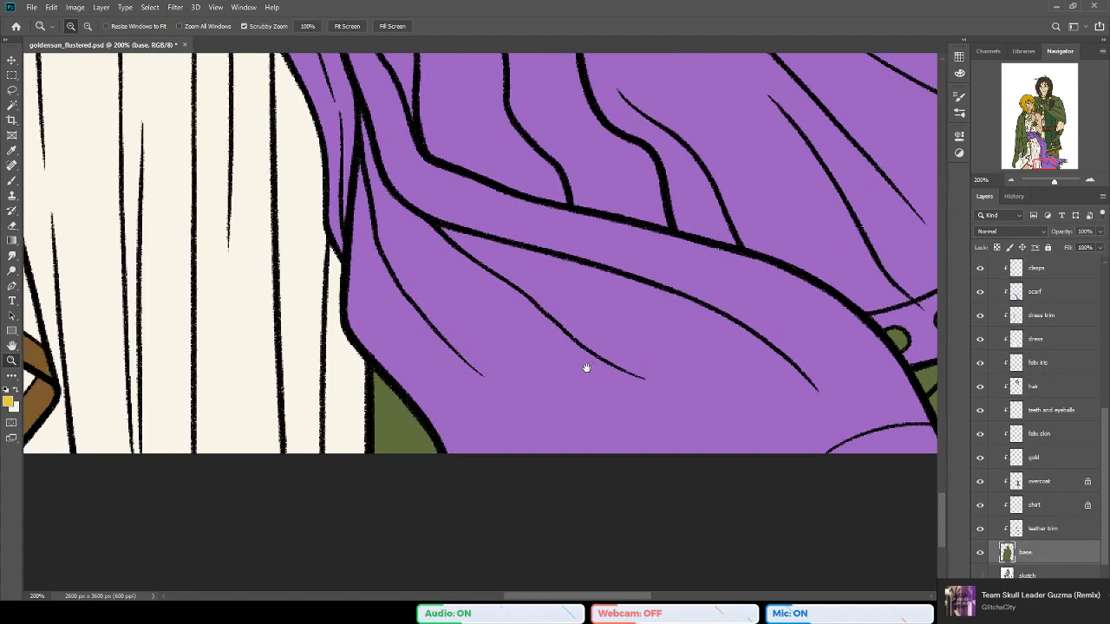
key("e")
mouse_move(392, 401)
left_mouse_down()
mouse_move(382, 465)
mouse_move(395, 415)
mouse_move(401, 458)
mouse_move(403, 430)
left_mouse_up()
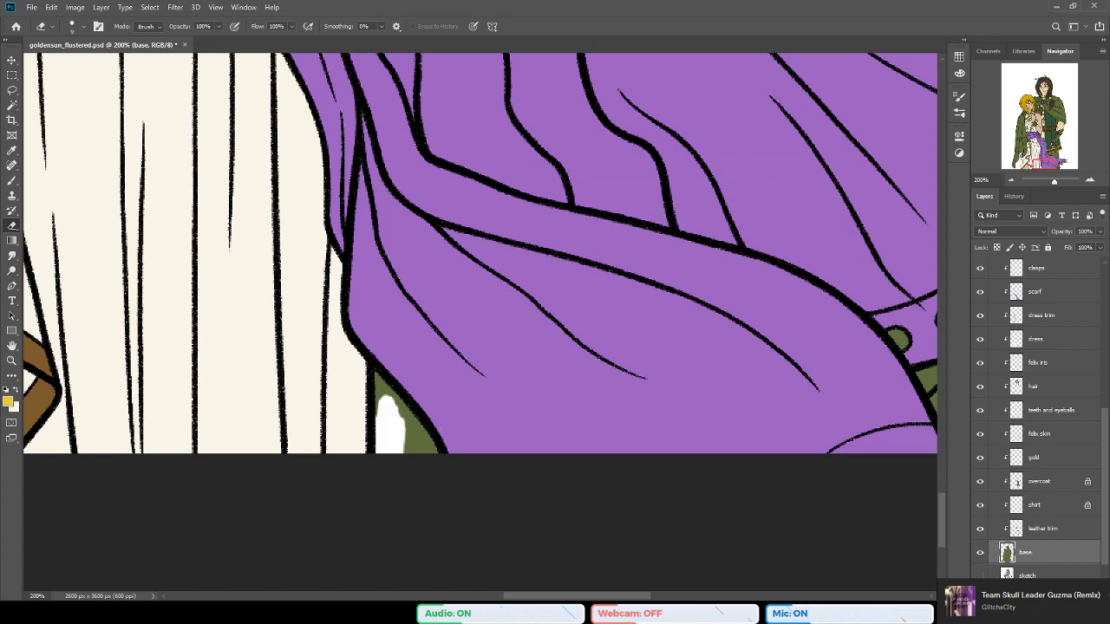
mouse_move(408, 420)
left_mouse_down()
mouse_move(415, 460)
mouse_move(418, 426)
mouse_move(440, 452)
mouse_move(397, 409)
mouse_move(438, 423)
mouse_move(387, 399)
mouse_move(403, 407)
mouse_move(376, 373)
mouse_move(379, 423)
left_mouse_up()
left_click_drag(513, 385, 460, 426)
Step: Open the reference image temp.png, examine the long-haired man's trousers and leg straps up close, and close the image
left_click(12, 361)
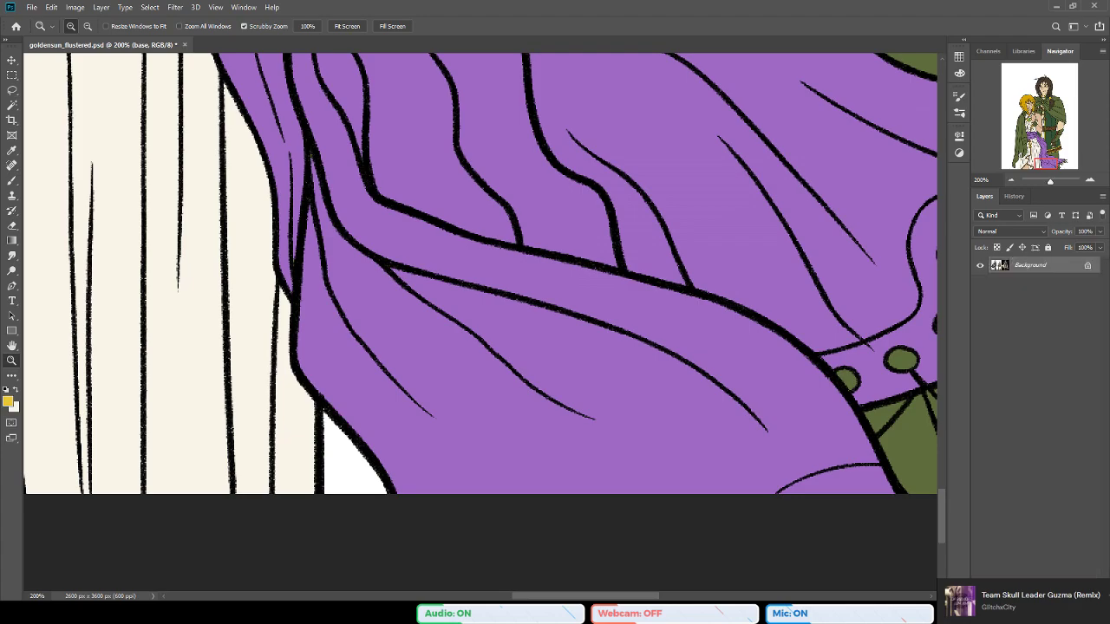
left_click_drag(150, 33, 361, 47)
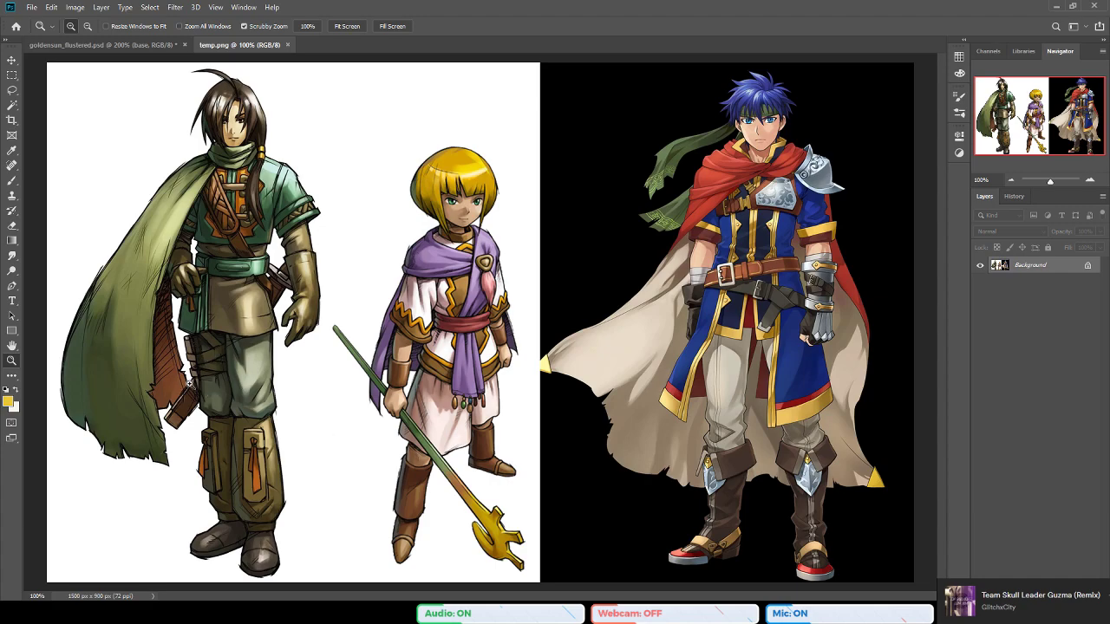
left_click(178, 359)
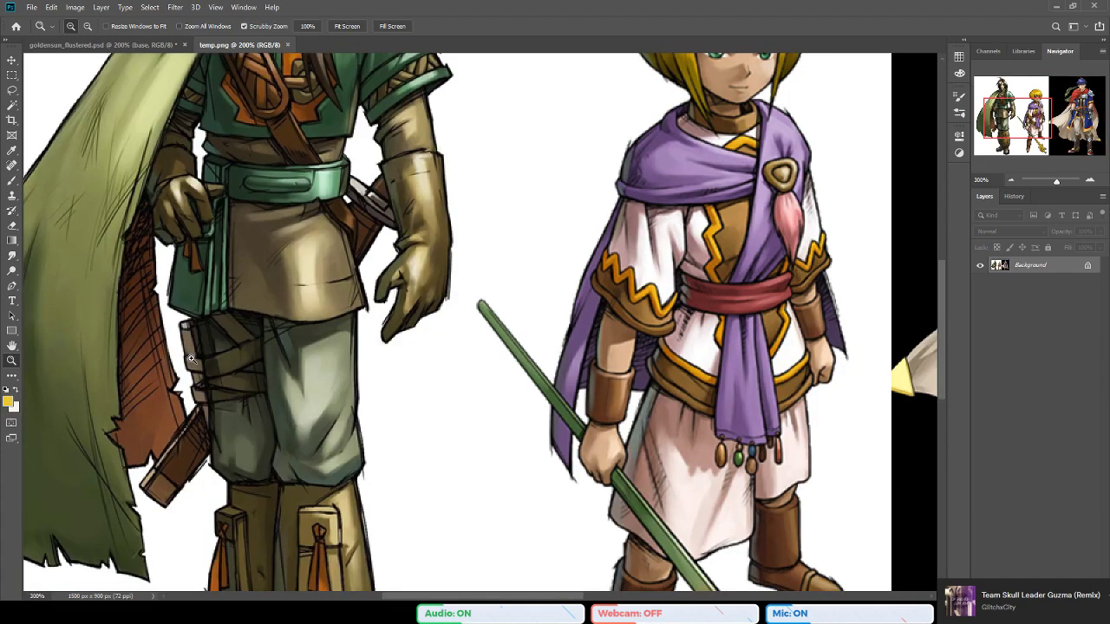
left_click(178, 359)
left_click(177, 358)
left_click(177, 358, "alt")
left_click(237, 376, "alt")
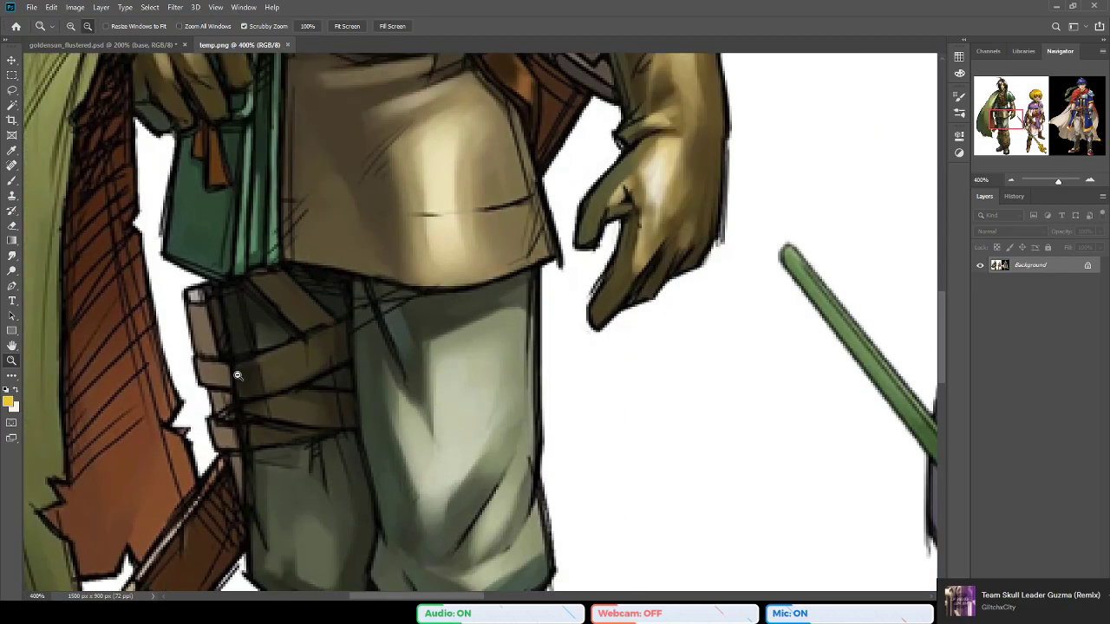
left_click(237, 376, "alt")
left_click(236, 374, "alt")
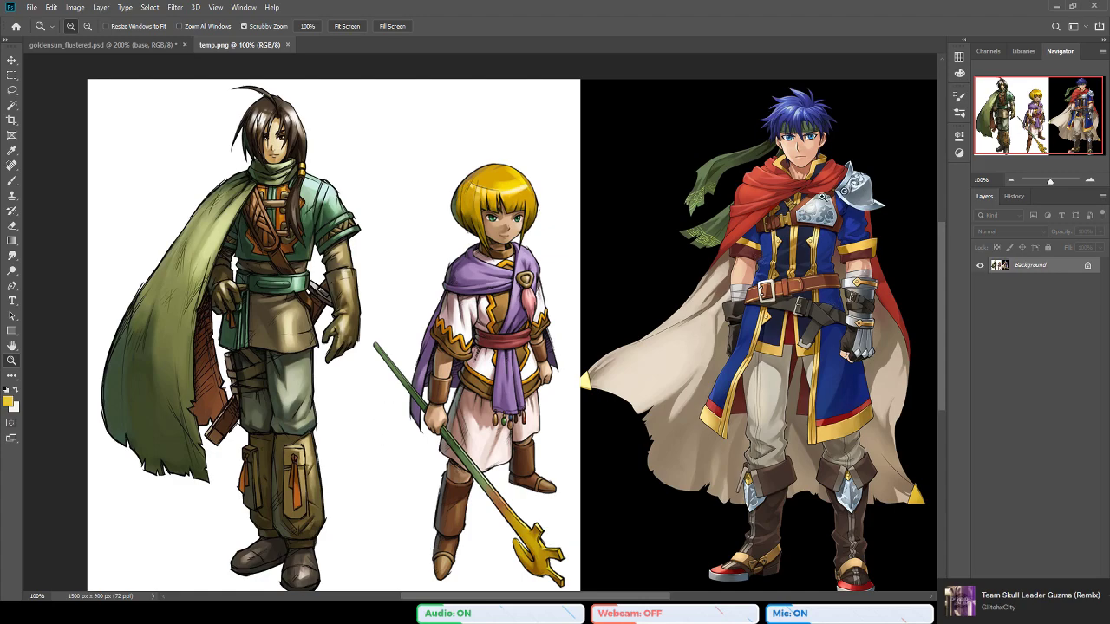
key("ctrl+w")
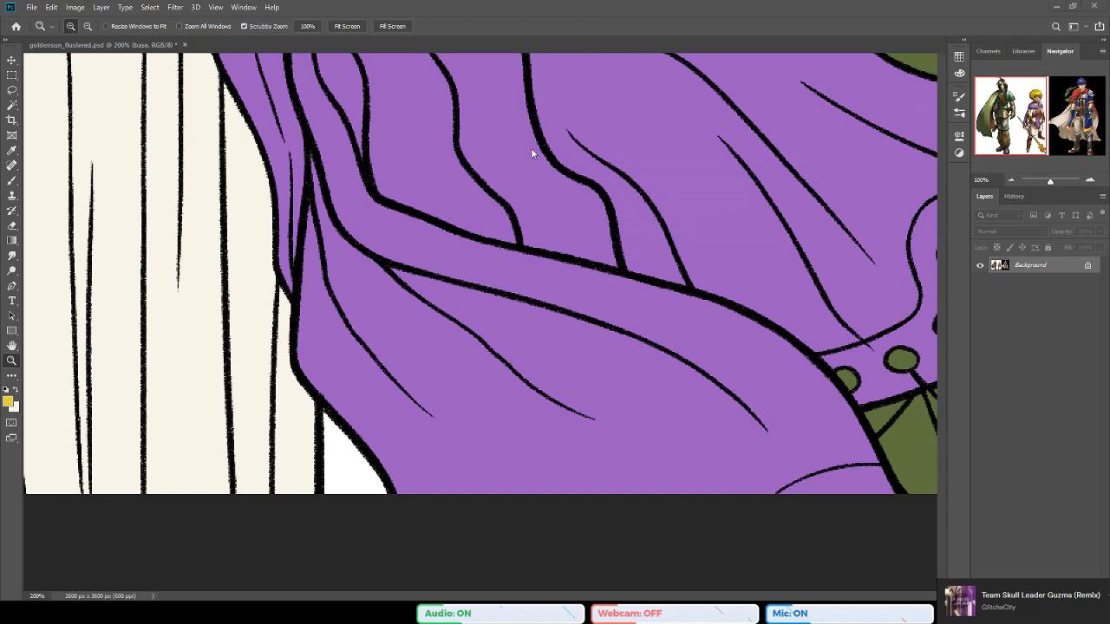
left_click(659, 352, "alt")
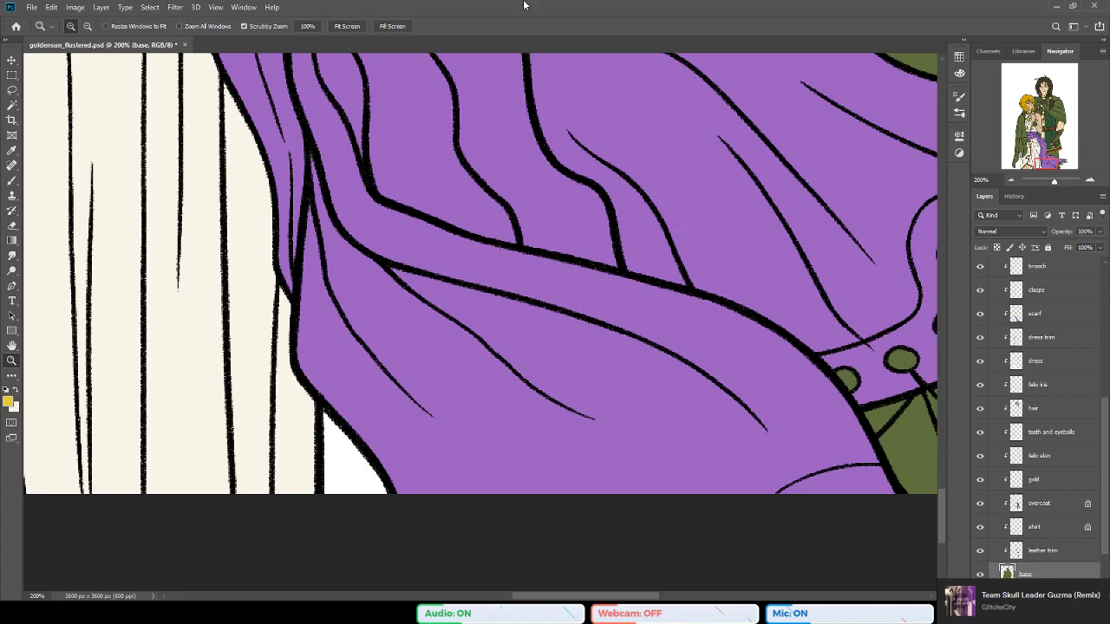
left_click(578, 314, "alt")
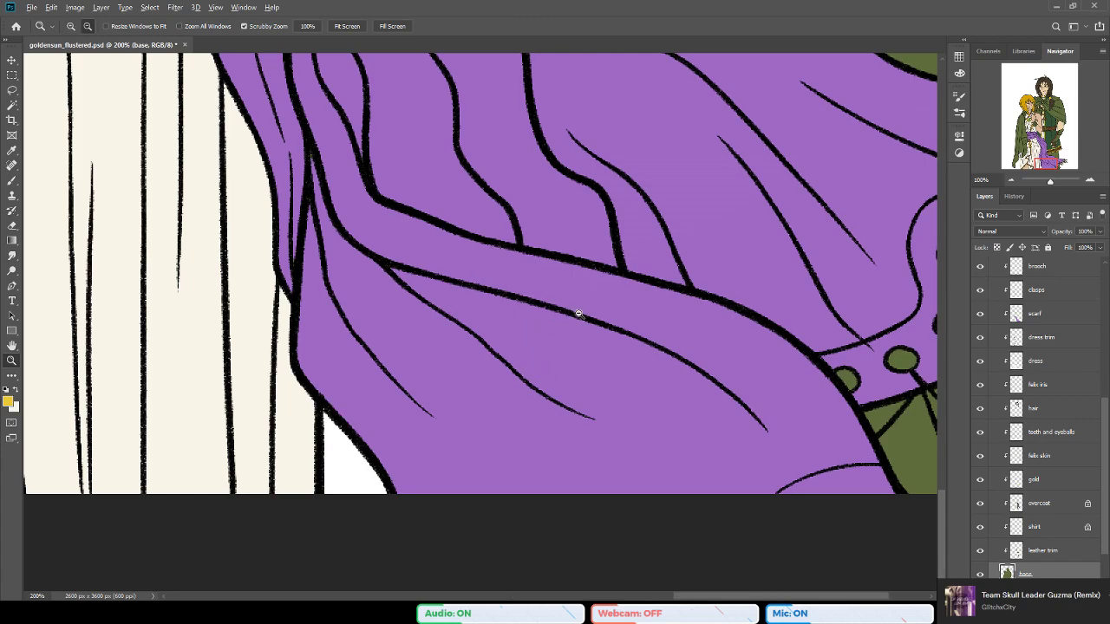
Step: On the scarf layer, paint the leftover green sliver under the scarf's hanging fold, beside the dress, with the scarf's purple
left_click(579, 314, "alt")
scroll(523, 363, "up", 10)
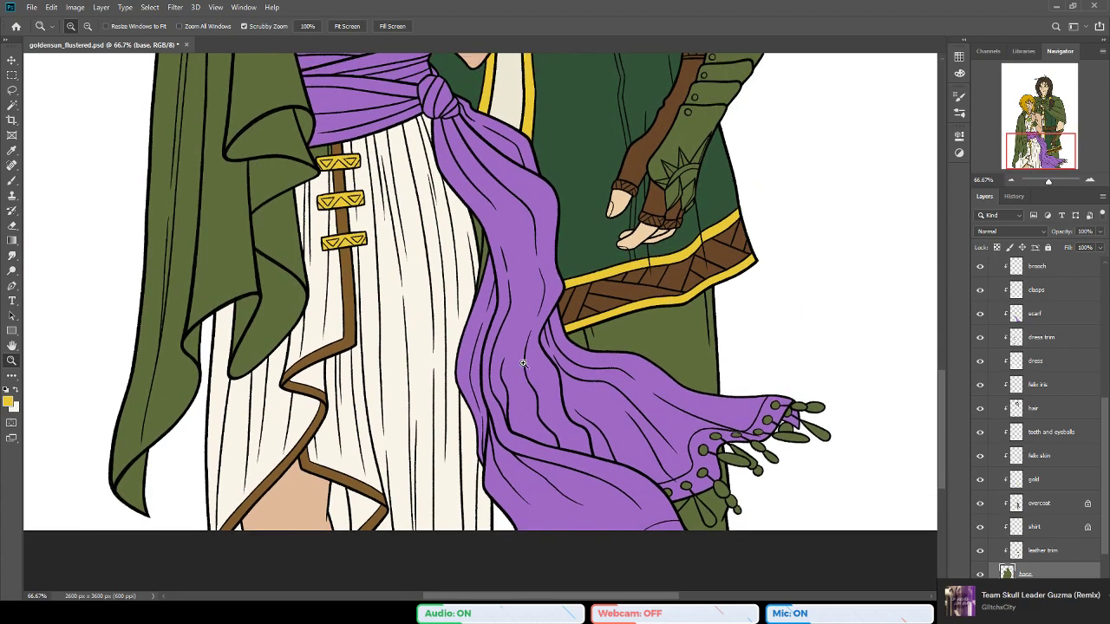
scroll(523, 363, "up", 1)
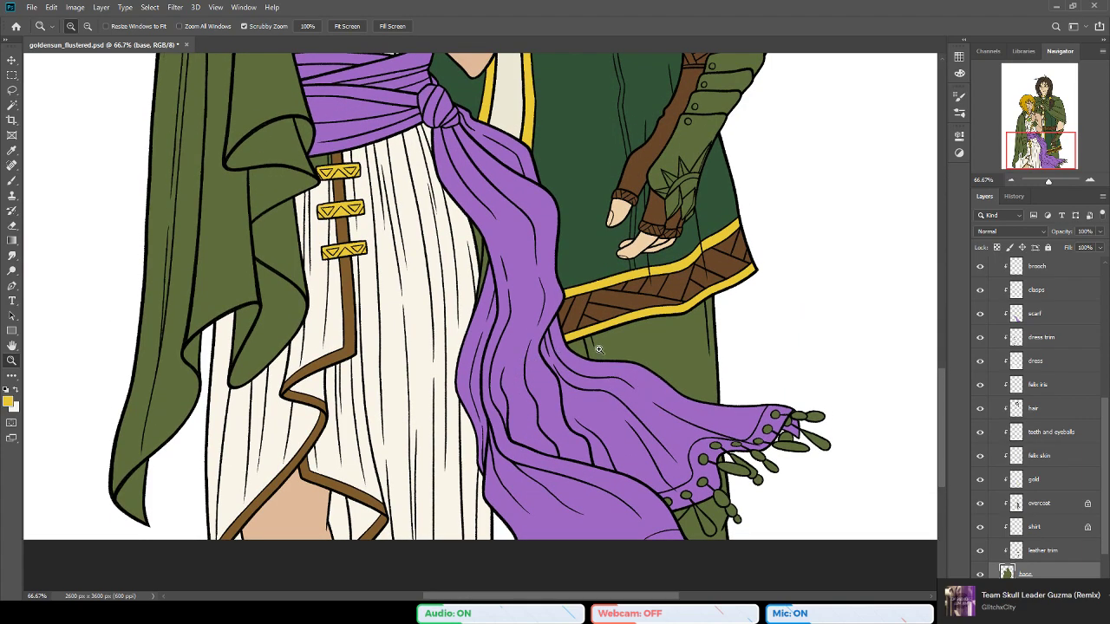
left_click(525, 262)
left_click(508, 269)
key("b")
left_click(545, 258, "alt")
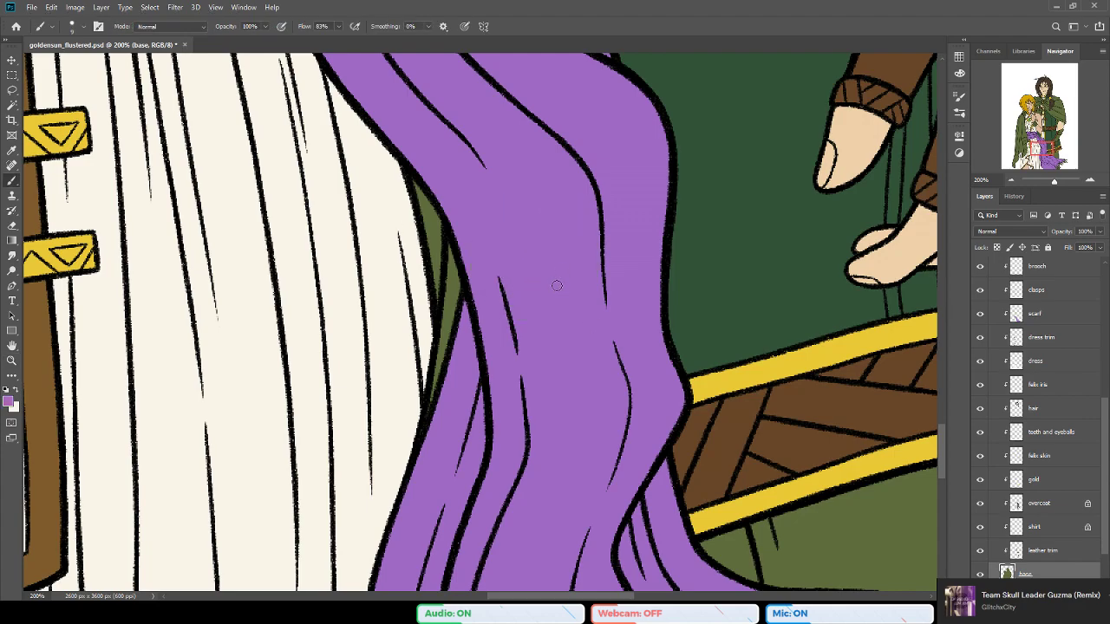
left_click(1035, 315)
mouse_move(453, 259)
left_mouse_down()
mouse_move(462, 343)
mouse_move(460, 298)
mouse_move(446, 335)
mouse_move(452, 285)
mouse_move(453, 345)
mouse_move(441, 374)
mouse_move(468, 336)
mouse_move(442, 358)
mouse_move(442, 339)
mouse_move(433, 399)
mouse_move(444, 377)
mouse_move(446, 361)
mouse_move(430, 408)
left_mouse_up()
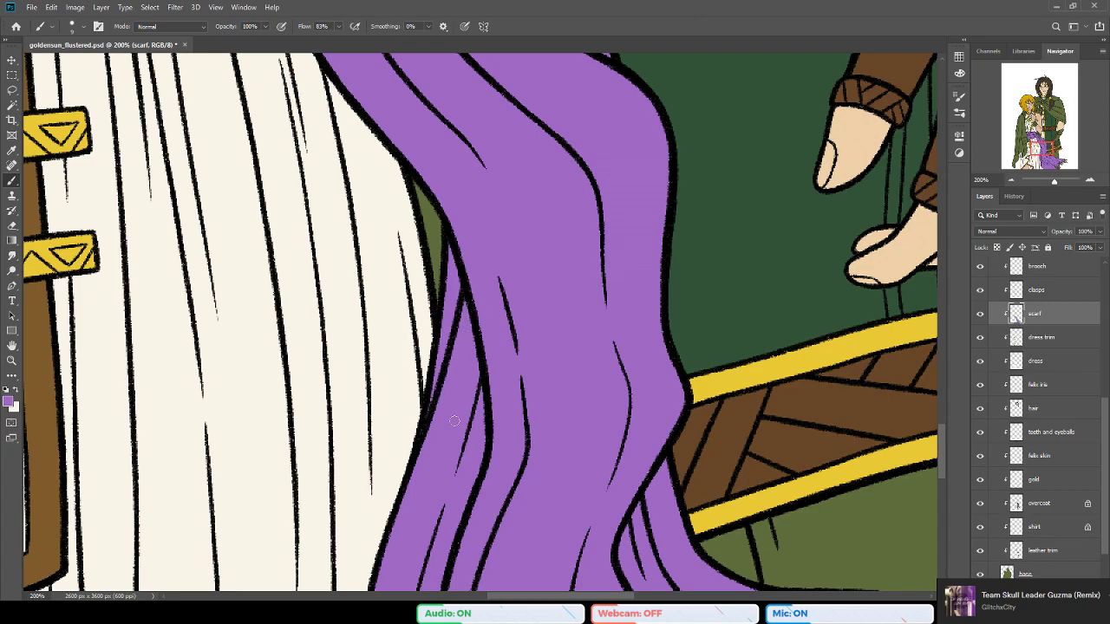
Step: Inspect the purple scarf's colouring down to its beaded end and save the document
left_click_drag(474, 492, 446, 369)
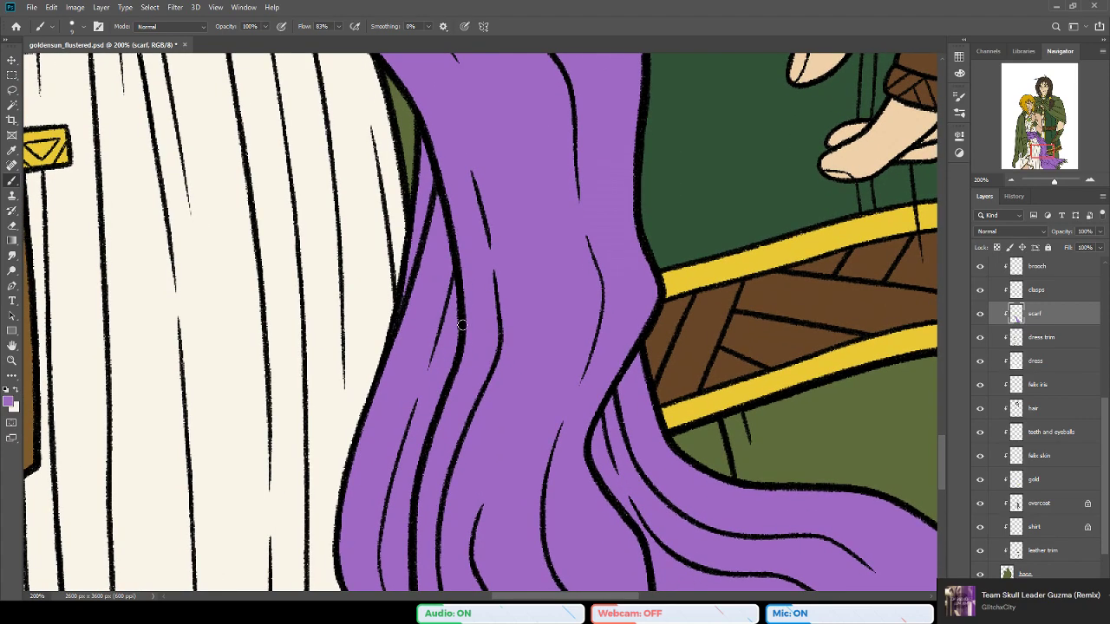
left_click_drag(484, 449, 471, 280)
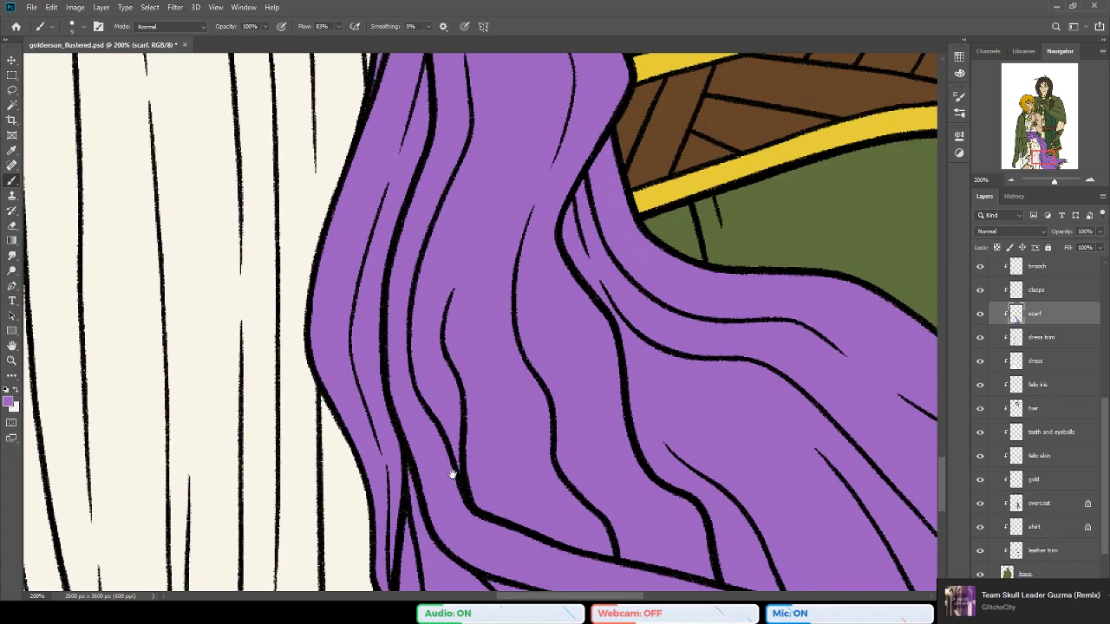
left_click_drag(461, 470, 409, 372)
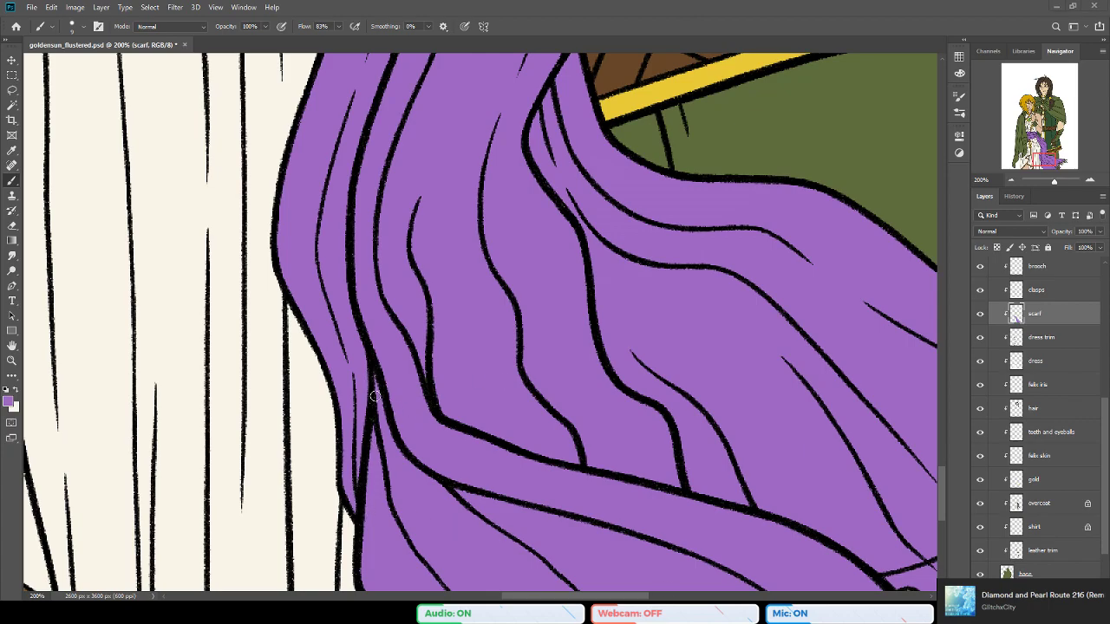
left_click_drag(488, 452, 377, 313)
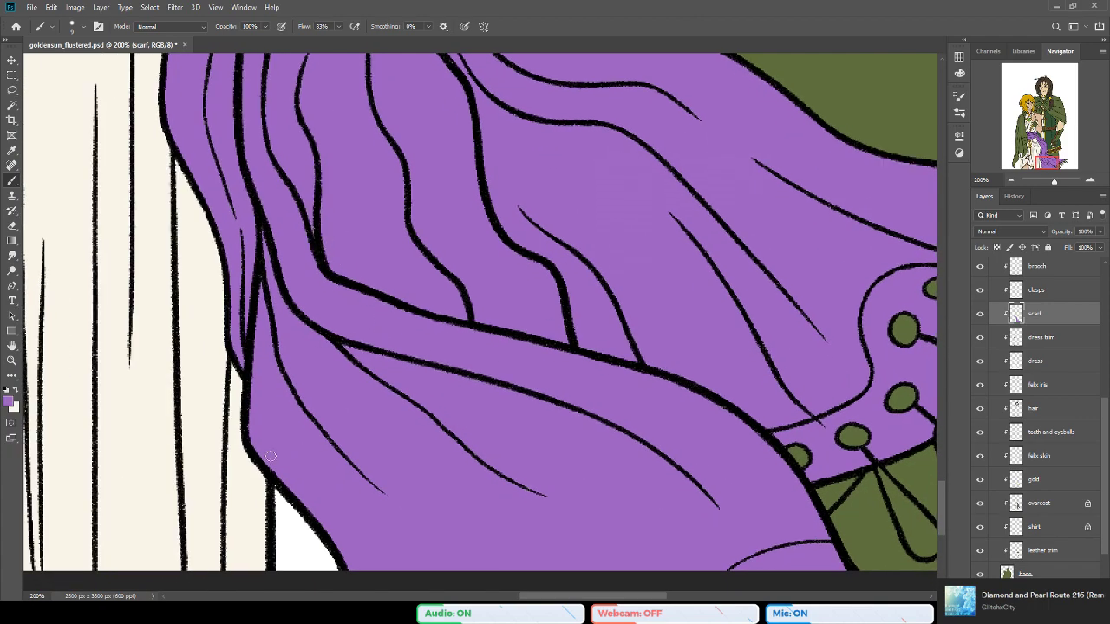
left_click_drag(589, 466, 443, 422)
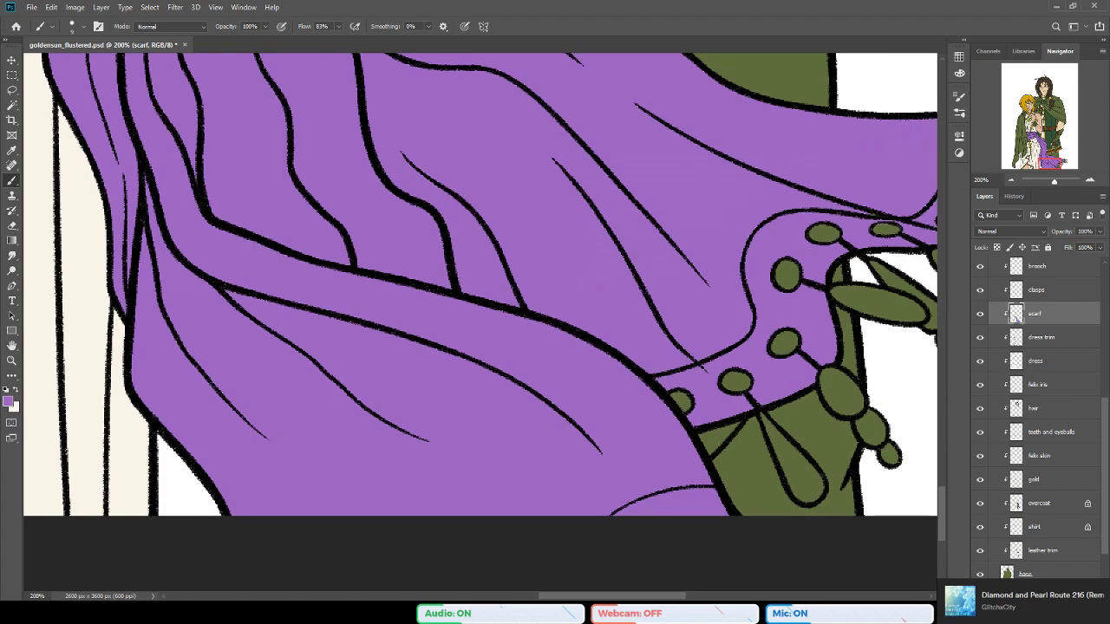
mouse_move(512, 337)
left_mouse_down()
mouse_move(426, 389)
mouse_move(437, 416)
left_mouse_up()
left_click_drag(644, 353, 480, 365)
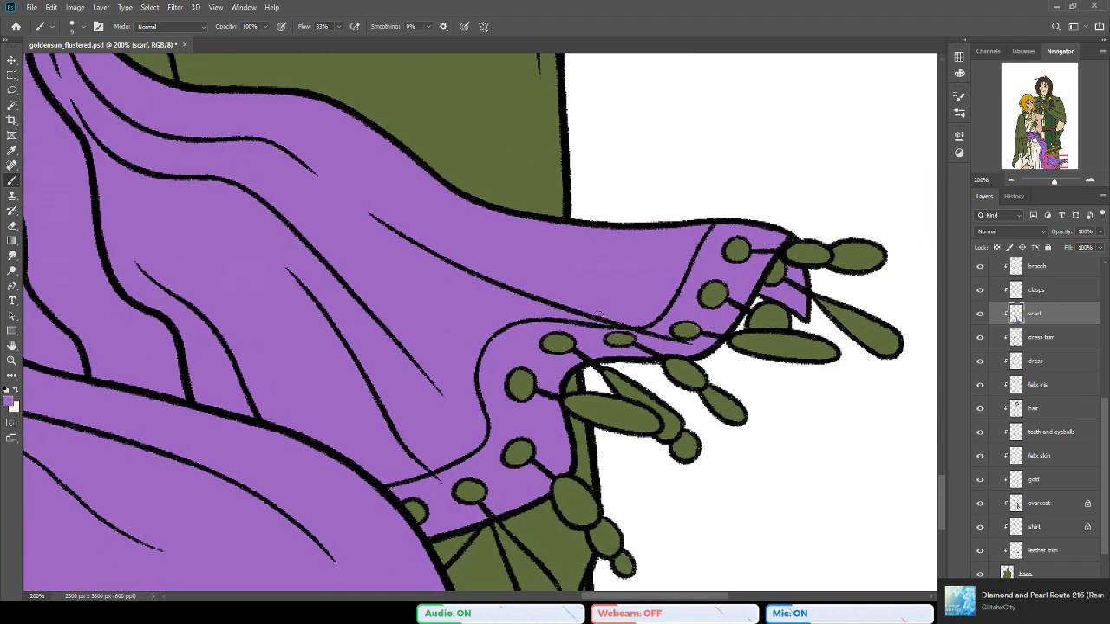
key("ctrl+s")
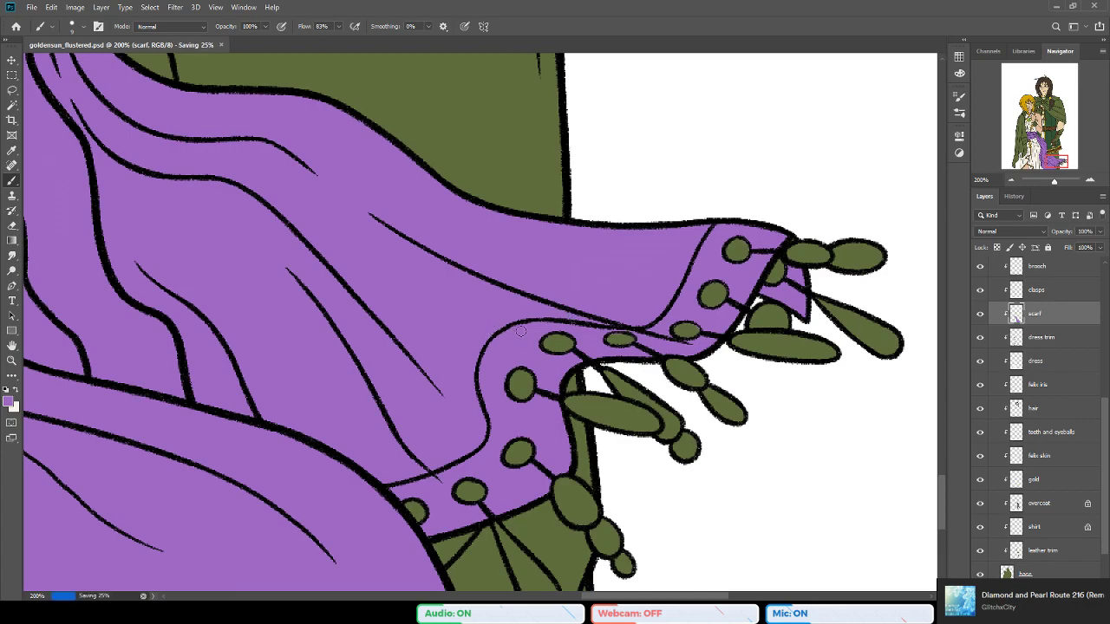
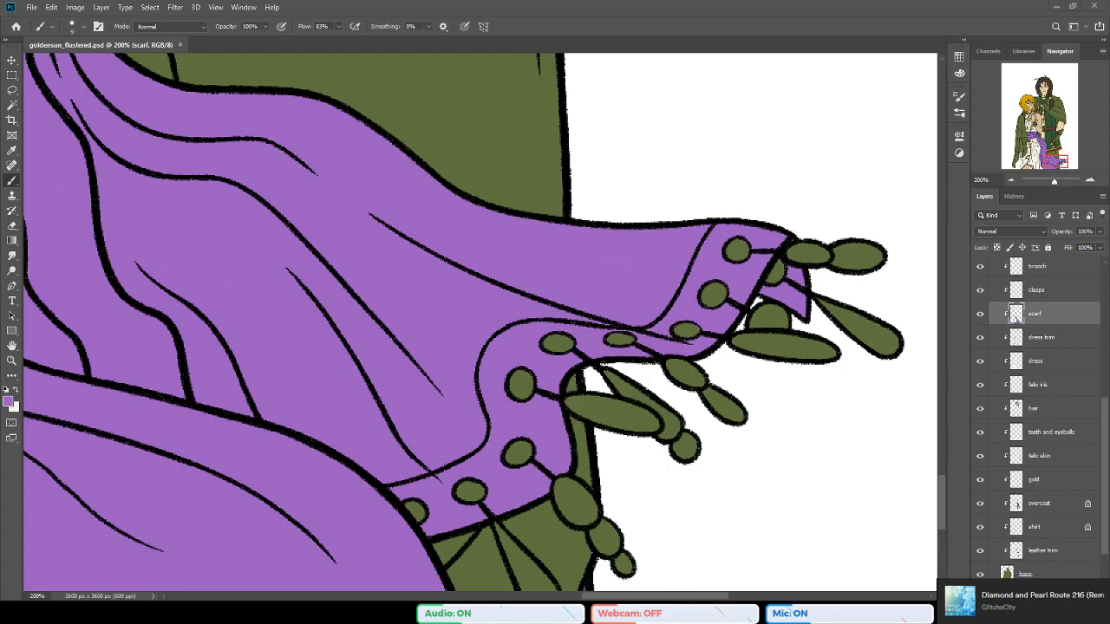
Step: Sample the coat's dark green and unlock transparent pixels on the shirt and overcoat layers
left_click(592, 277)
left_click(12, 360)
left_click(333, 359)
left_click(357, 329)
left_click_drag(321, 238, 556, 451)
mouse_move(444, 221)
left_mouse_down()
mouse_move(430, 329)
mouse_move(412, 254)
left_mouse_up()
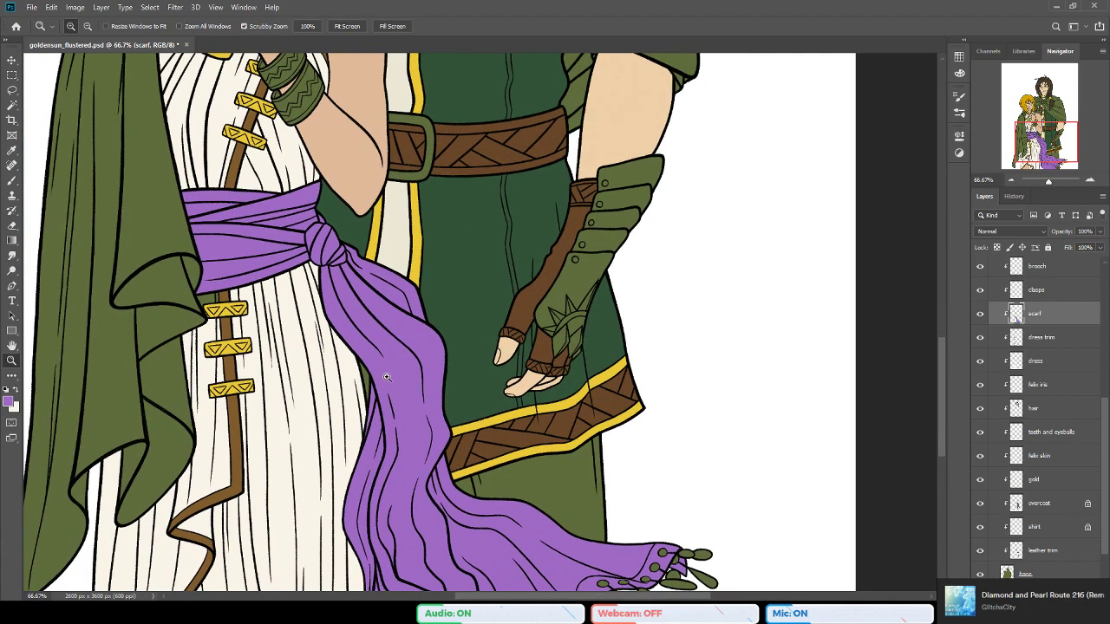
left_click(389, 378)
key("b")
left_click(623, 348, "alt")
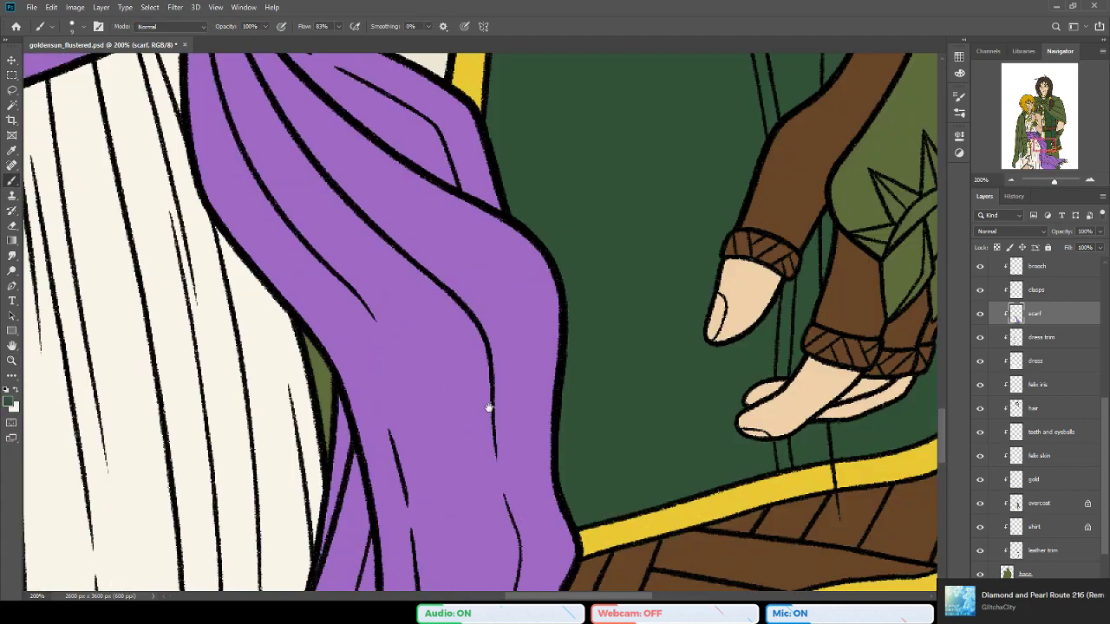
left_click_drag(469, 424, 561, 342)
left_click(1037, 526)
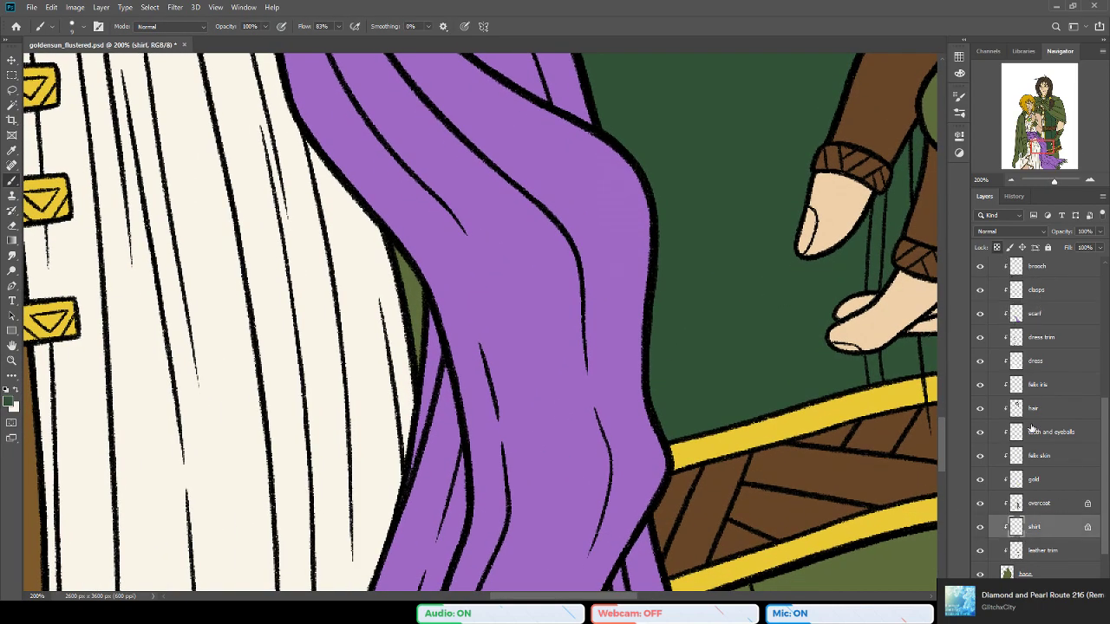
left_click(996, 248)
left_click(1041, 503)
left_click(996, 248)
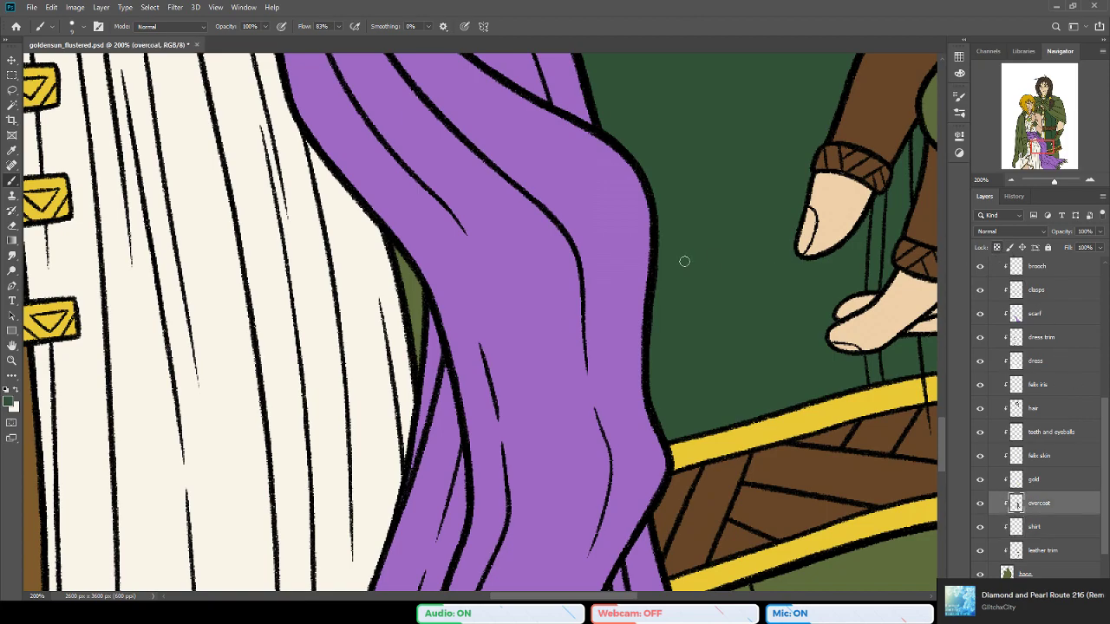
Step: On the overcoat layer, paint the leftover gap between the white dress and purple scarf dark green
scroll(357, 323, "down", 1)
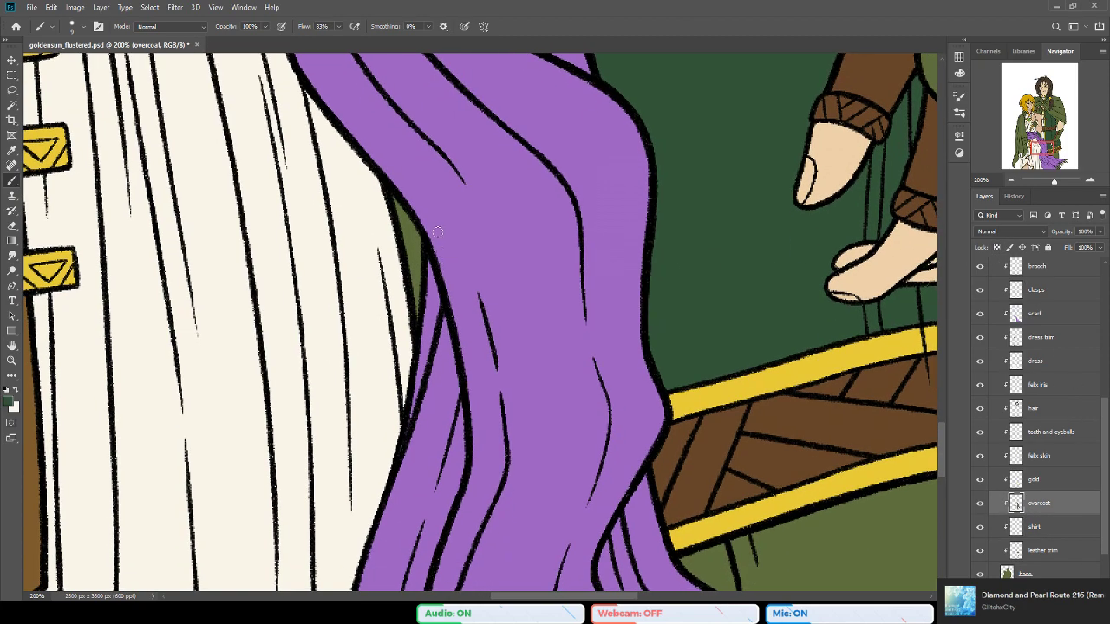
mouse_move(400, 235)
left_mouse_down()
mouse_move(417, 268)
mouse_move(417, 235)
mouse_move(414, 304)
mouse_move(419, 267)
mouse_move(415, 314)
left_mouse_up()
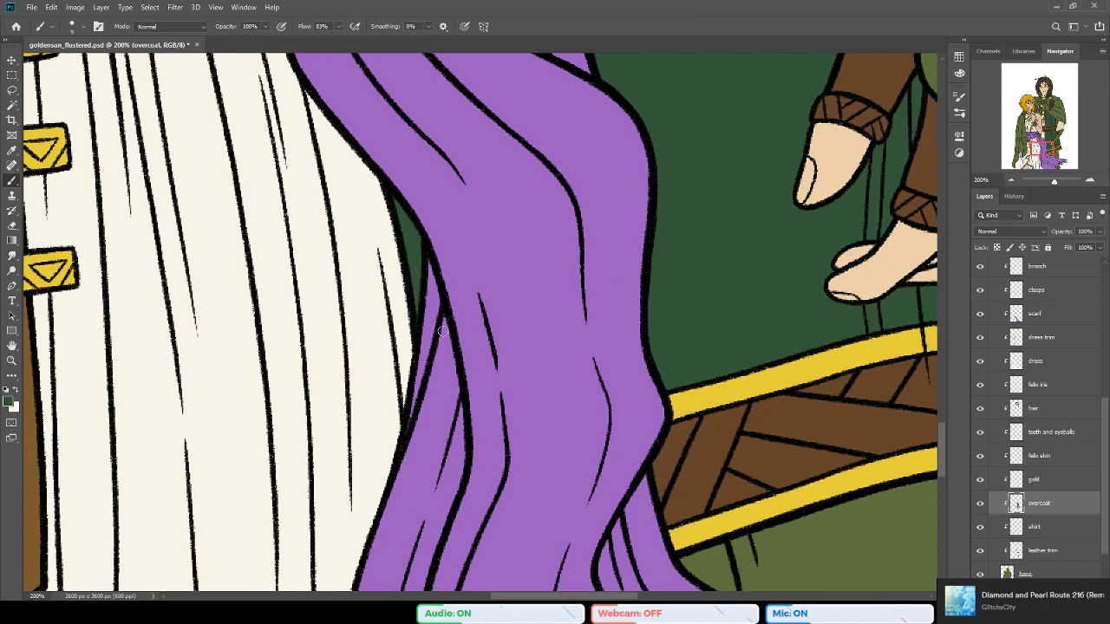
left_click_drag(487, 289, 456, 377)
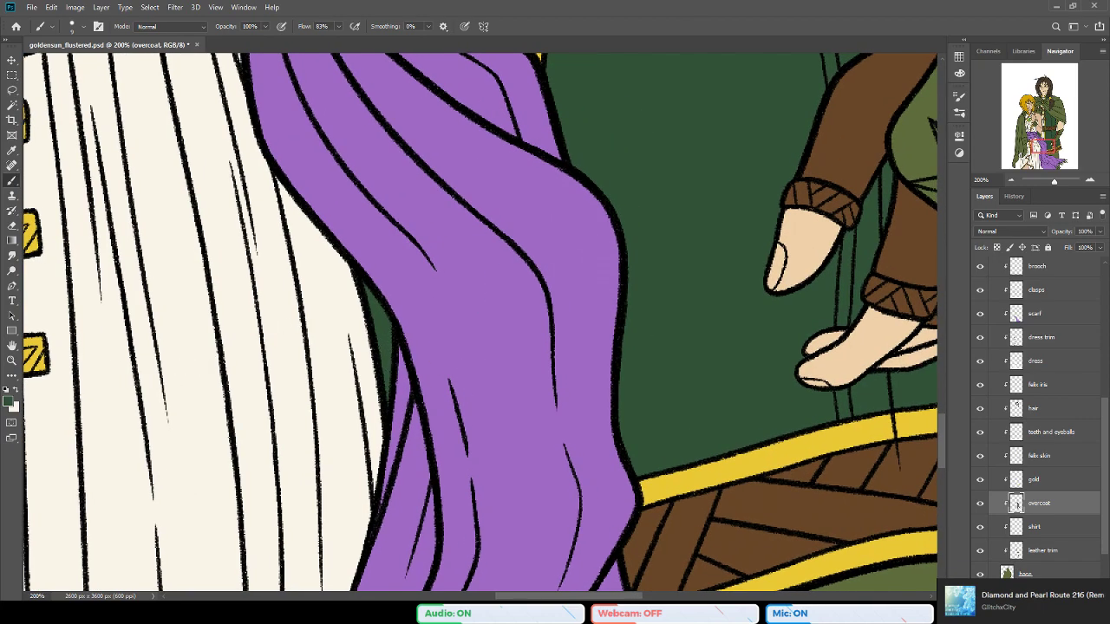
Step: Check the coat colour against both figures, move in on the blonde woman's bangles, and save the document
left_click(11, 360)
left_click(426, 377, "alt")
left_click(426, 378, "alt")
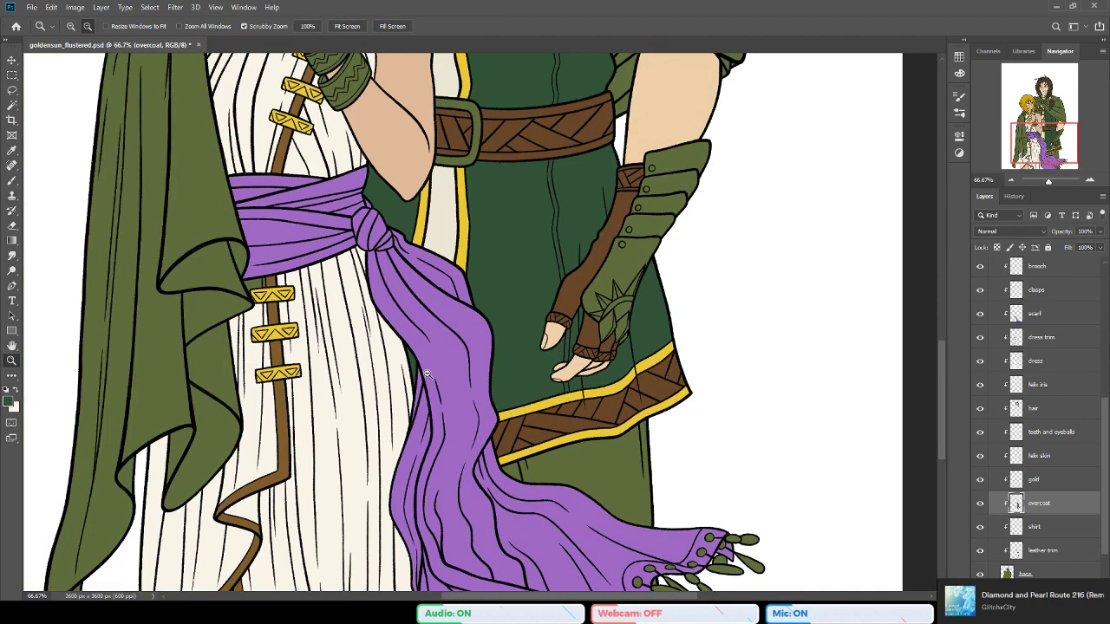
left_click_drag(351, 263, 336, 379)
left_click_drag(295, 245, 320, 310)
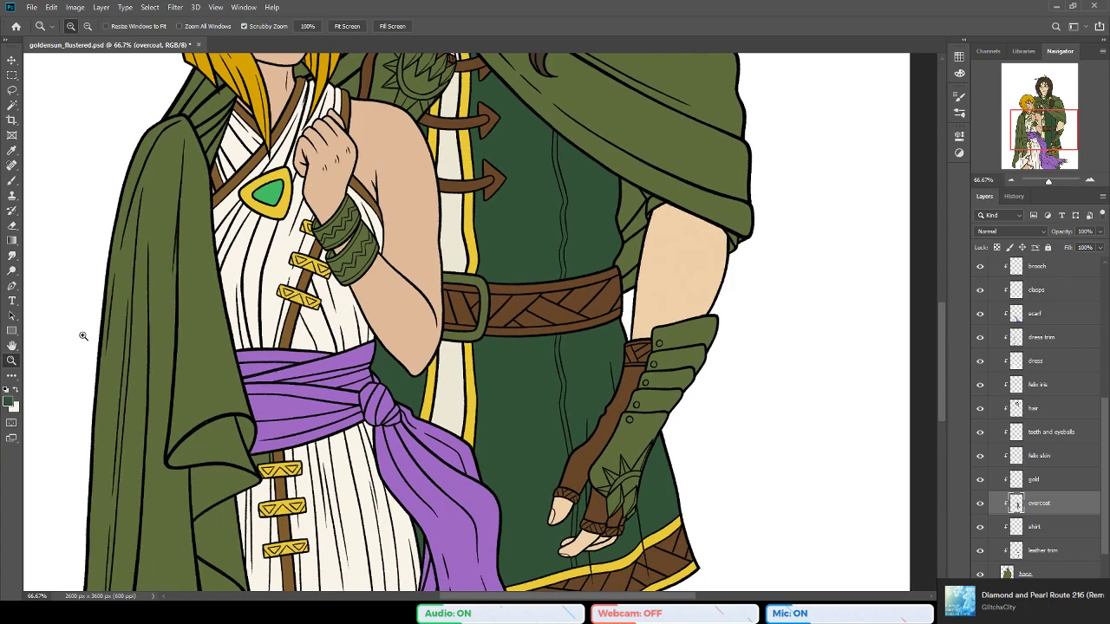
left_click(346, 247)
left_click(344, 249)
left_click_drag(341, 248, 466, 301)
key("ctrl+s")
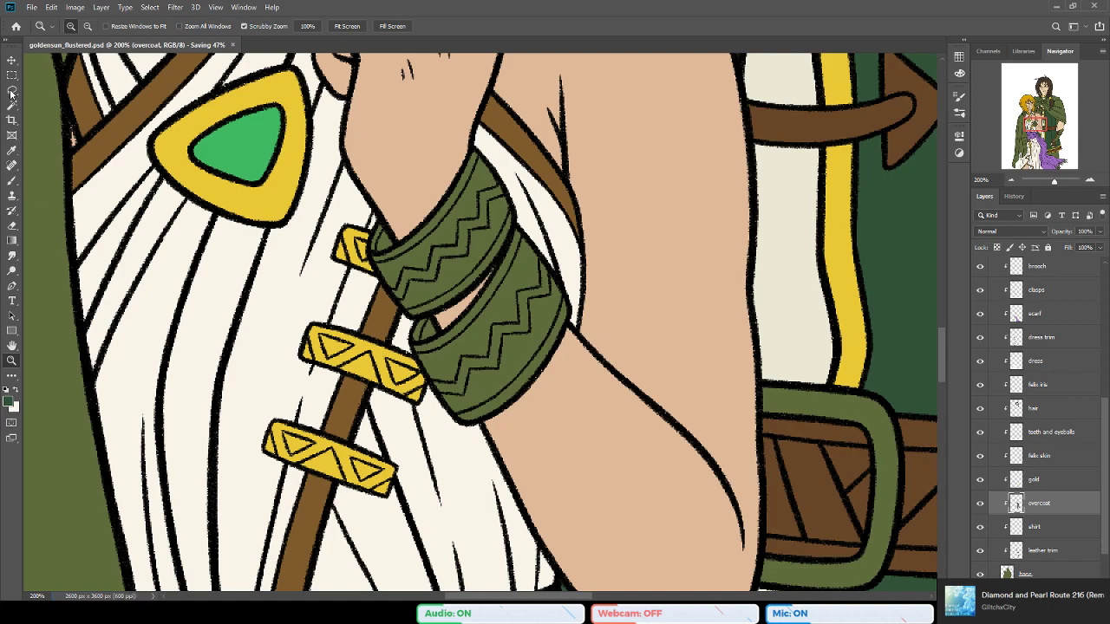
Step: Activate the Magic Wand and make the lines layer the active layer
left_click(12, 105)
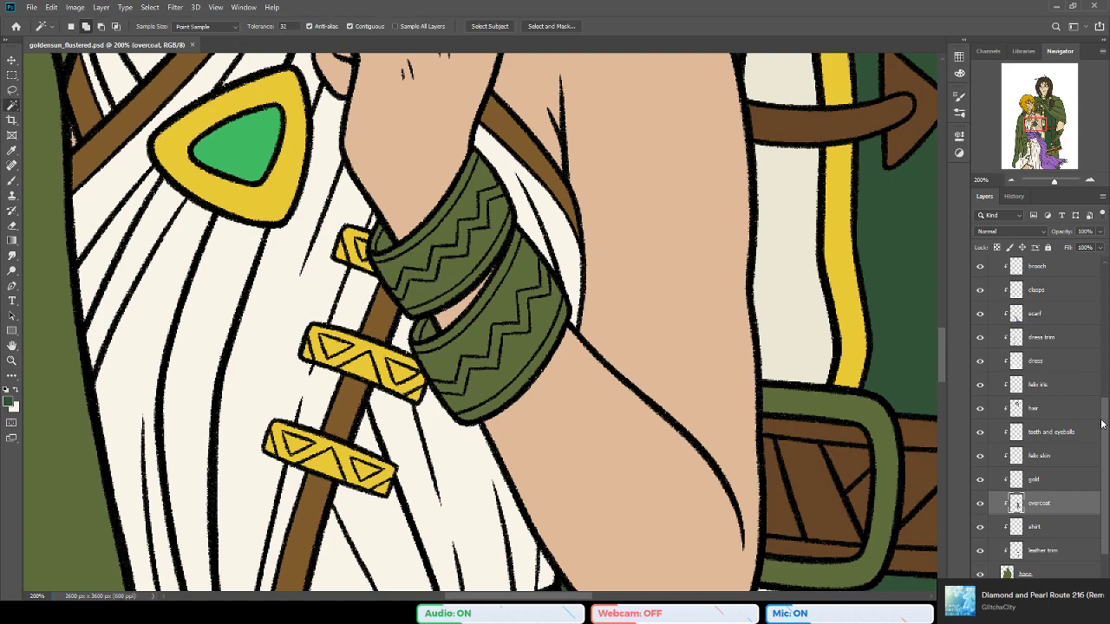
left_click_drag(1104, 423, 1105, 315)
left_click(1049, 308)
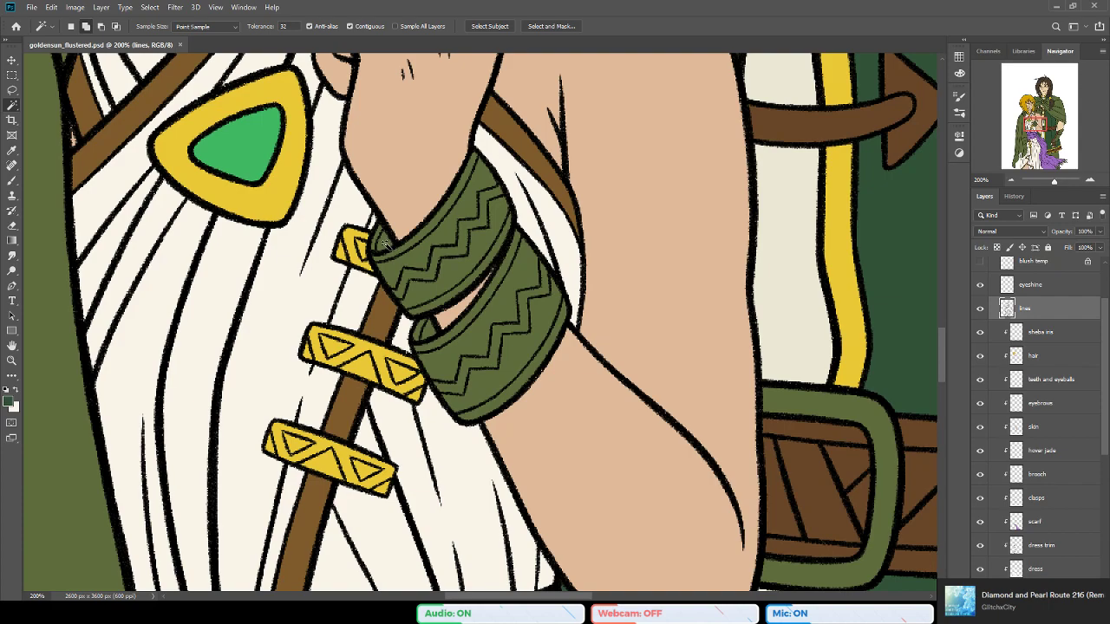
left_click(445, 234)
left_click(387, 240)
left_click(433, 236)
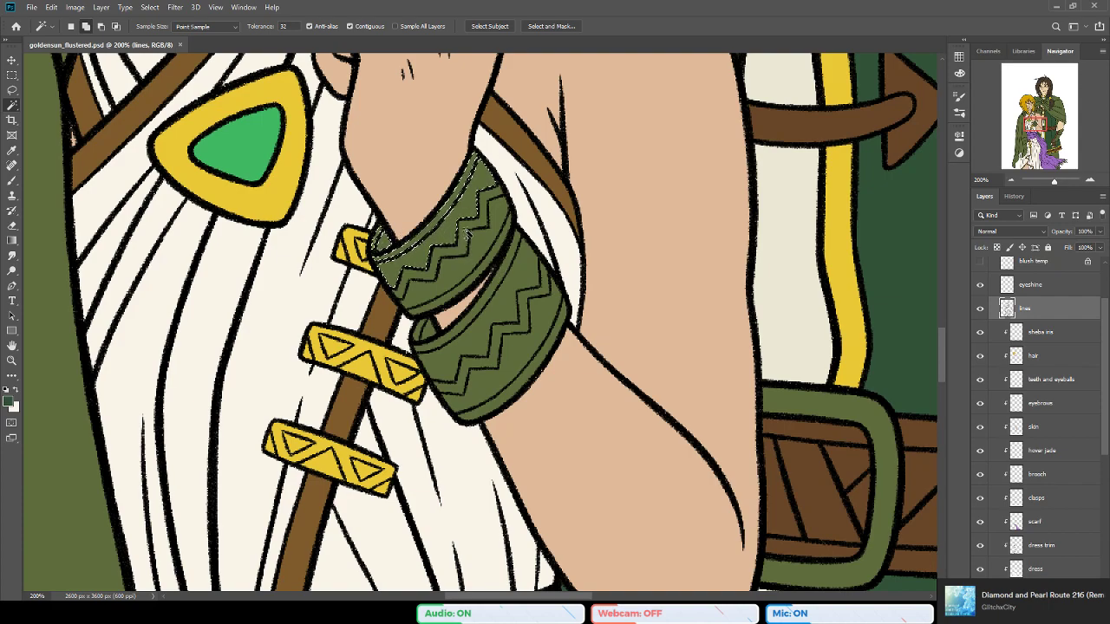
left_click(491, 257)
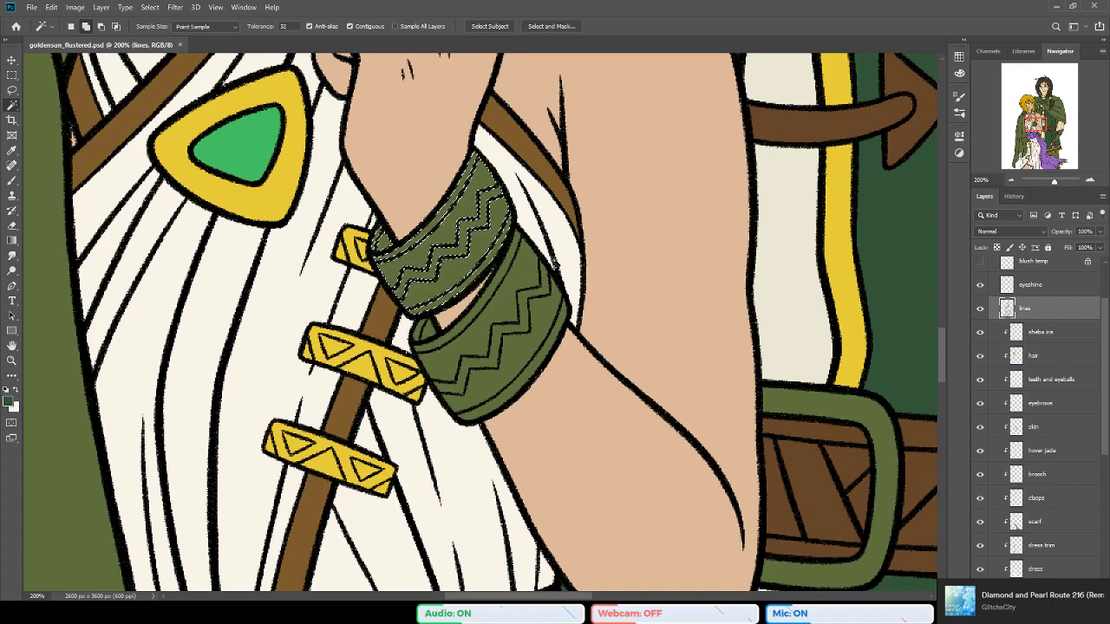
key("ctrl+d")
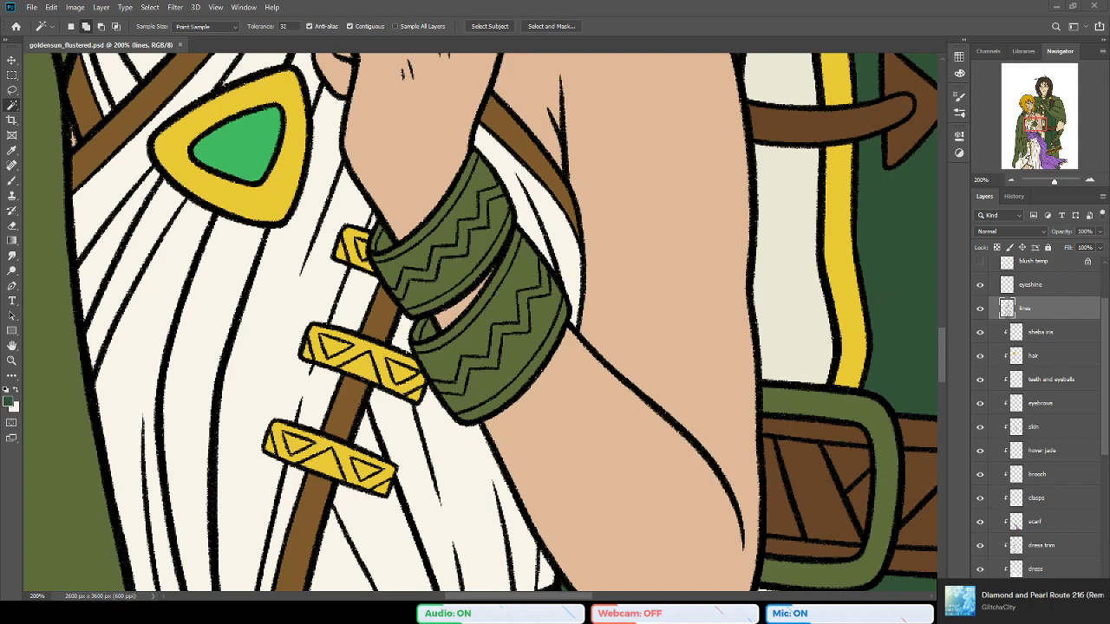
Step: Select every enclosed section of both bangles with the Magic Wand and expand the selection over their inner line art
left_click(442, 236)
left_click(459, 264)
left_click(433, 218)
left_click(379, 238)
left_click(425, 331)
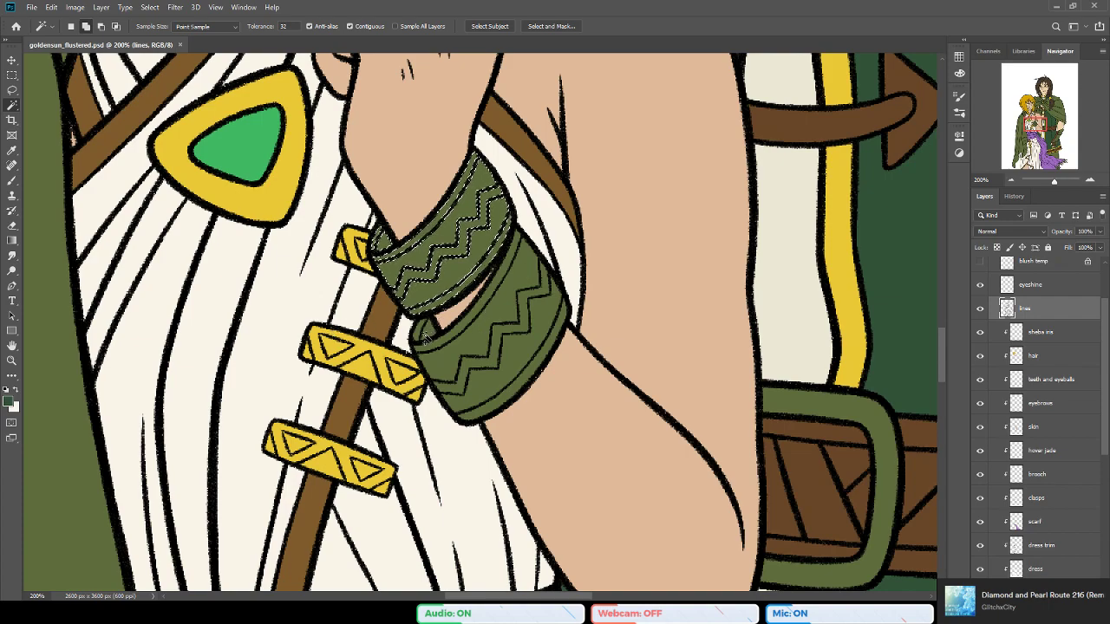
left_click(470, 323)
left_click(528, 309)
left_click(557, 328)
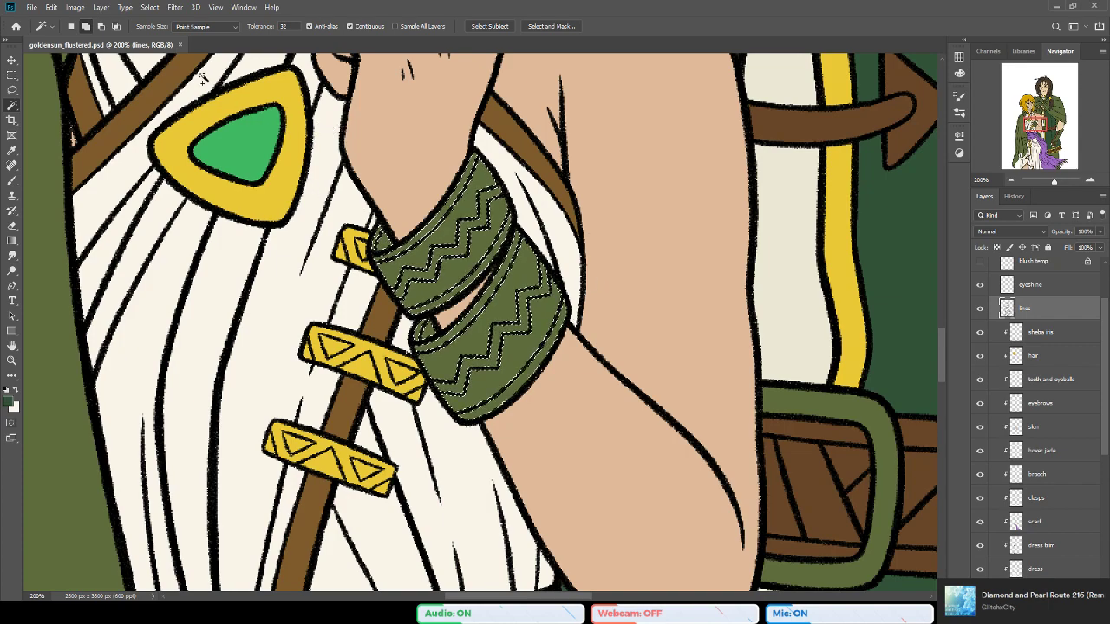
left_click(323, 200)
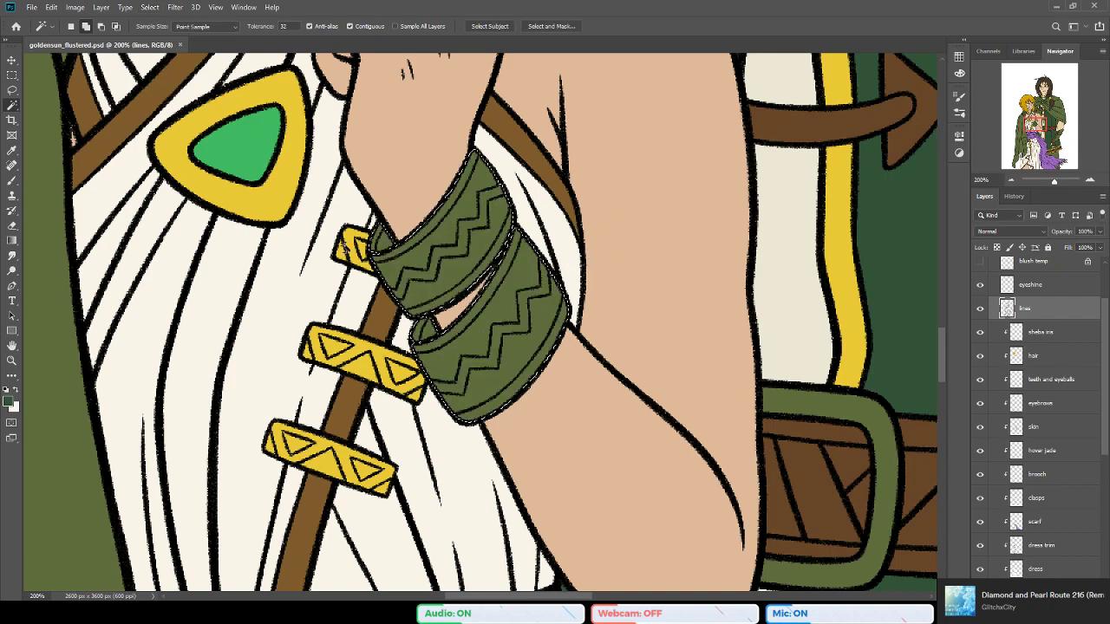
Step: Sample the dress trim's brown for the Paint Bucket and create a layer named bangles directly above the hover jade layer
left_click(11, 241)
left_click(51, 251)
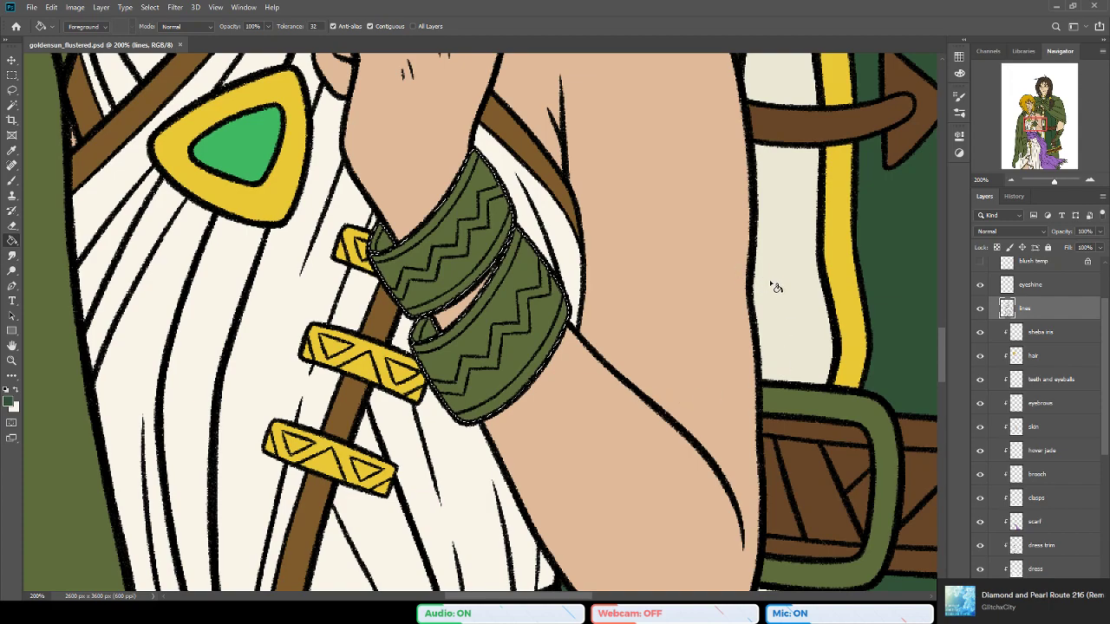
left_click(518, 134, "alt")
scroll(1075, 408, "down", 5)
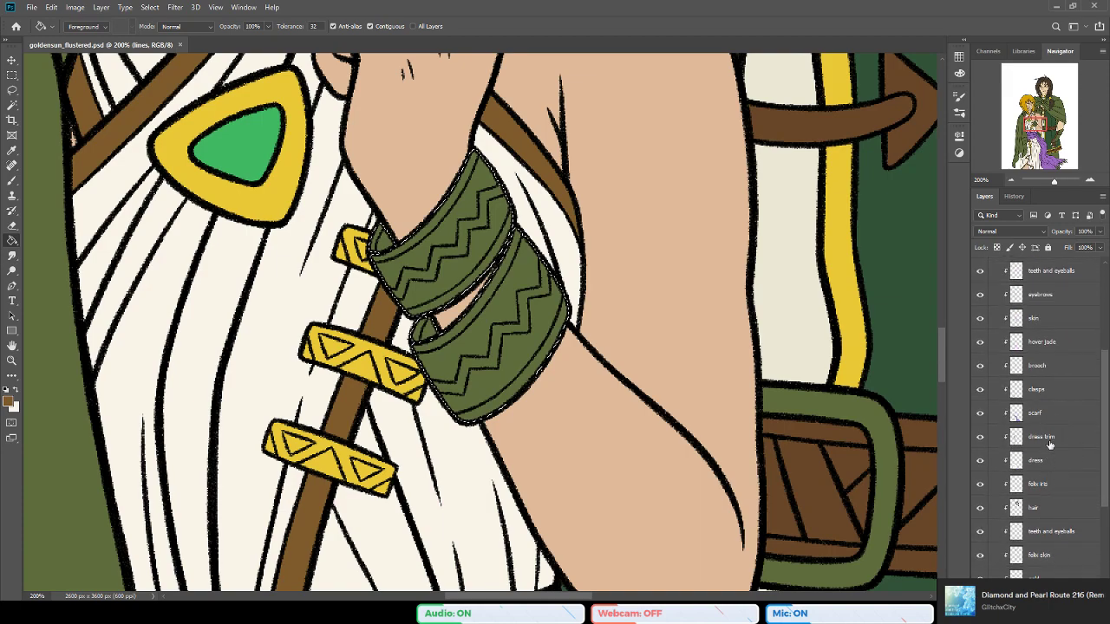
left_click(1049, 443)
left_click(1081, 595)
double_click(1045, 439)
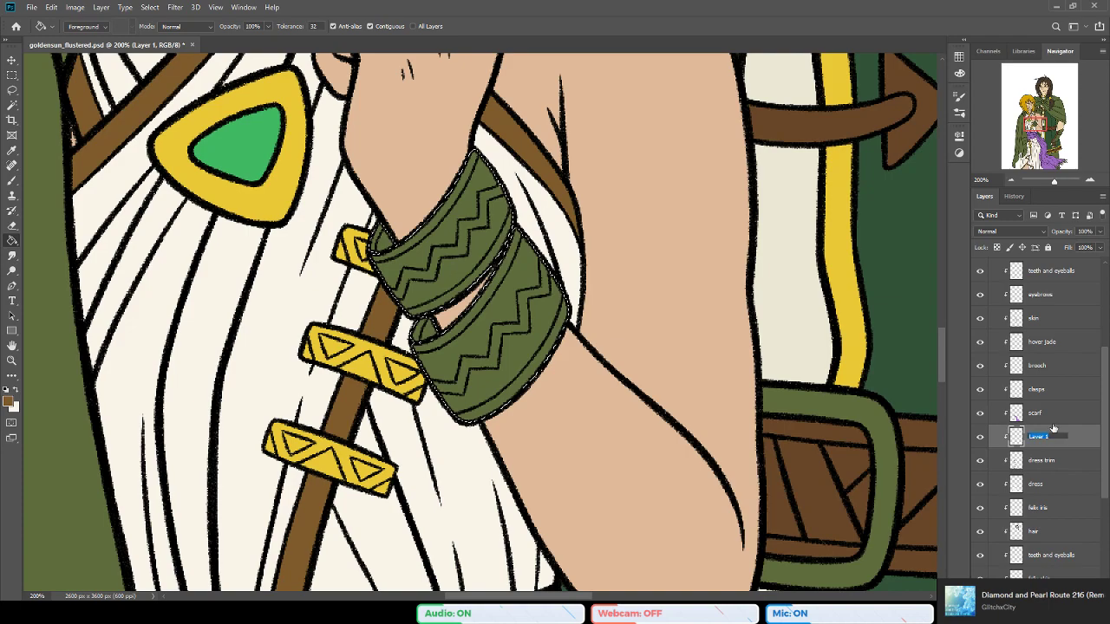
type("bangles")
key("Return")
left_click_drag(1051, 431, 1055, 336)
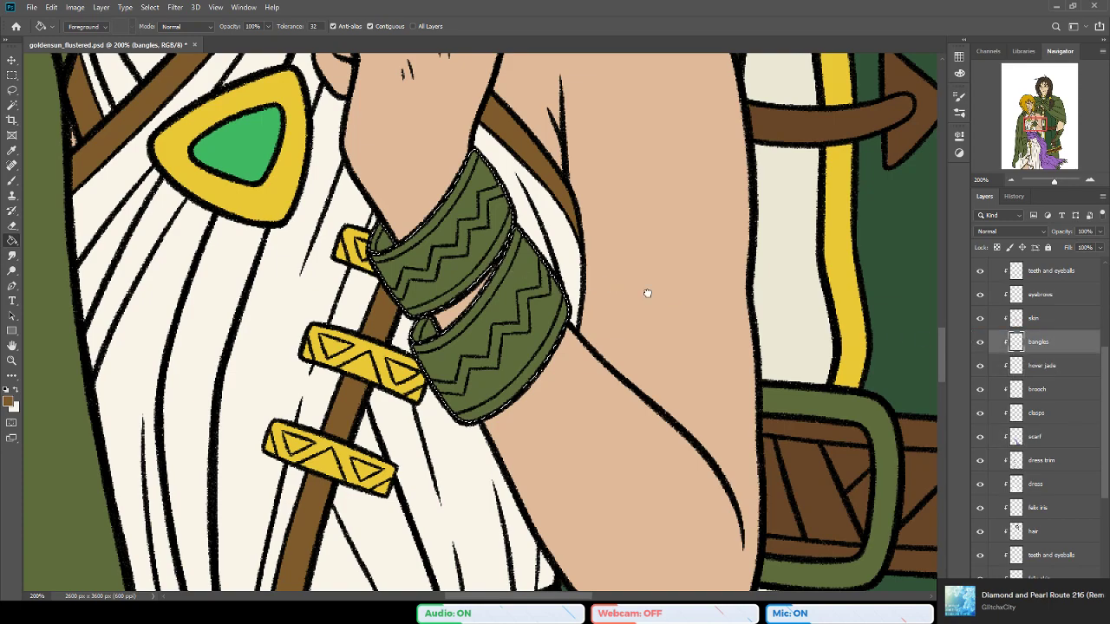
left_click_drag(200, 183, 184, 207)
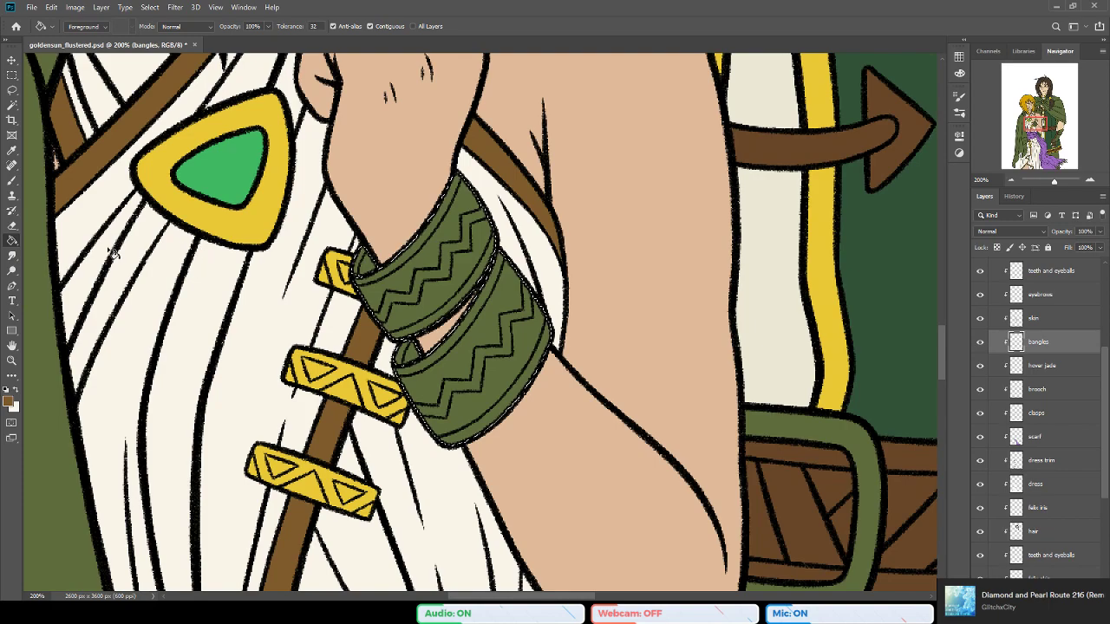
Step: Fill both selected bangles with the sampled brown on the bangles layer and clear the selection
key("ctrl+d")
left_click(605, 326)
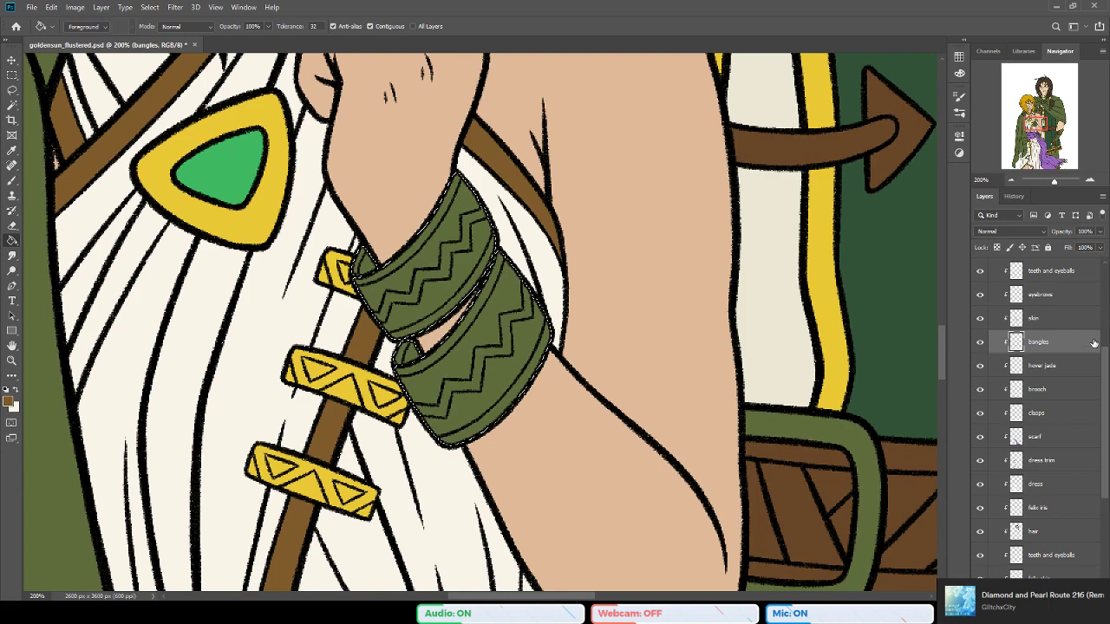
left_click_drag(1106, 365, 1106, 354)
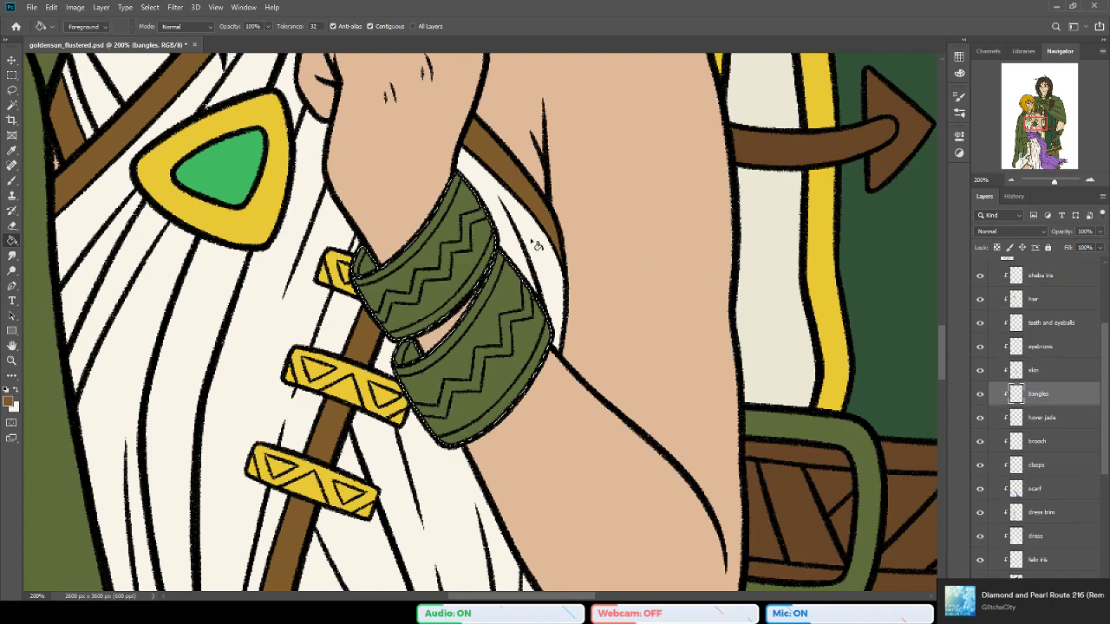
left_click(503, 248)
key("ctrl+d")
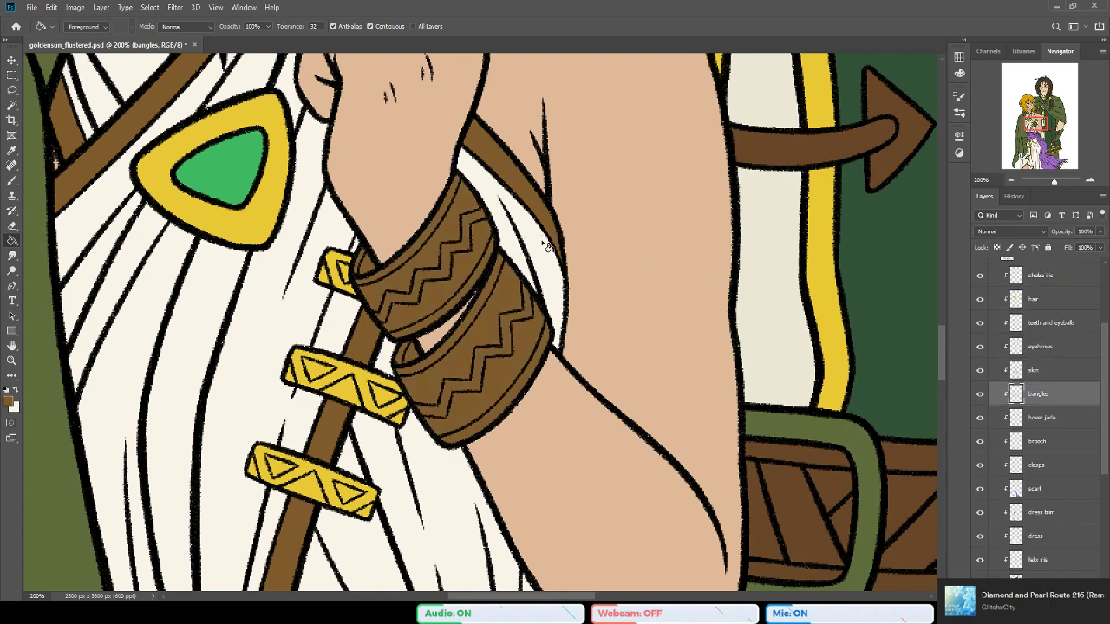
Step: Touch up the brown of the bangles with the Brush and save the document
key("b")
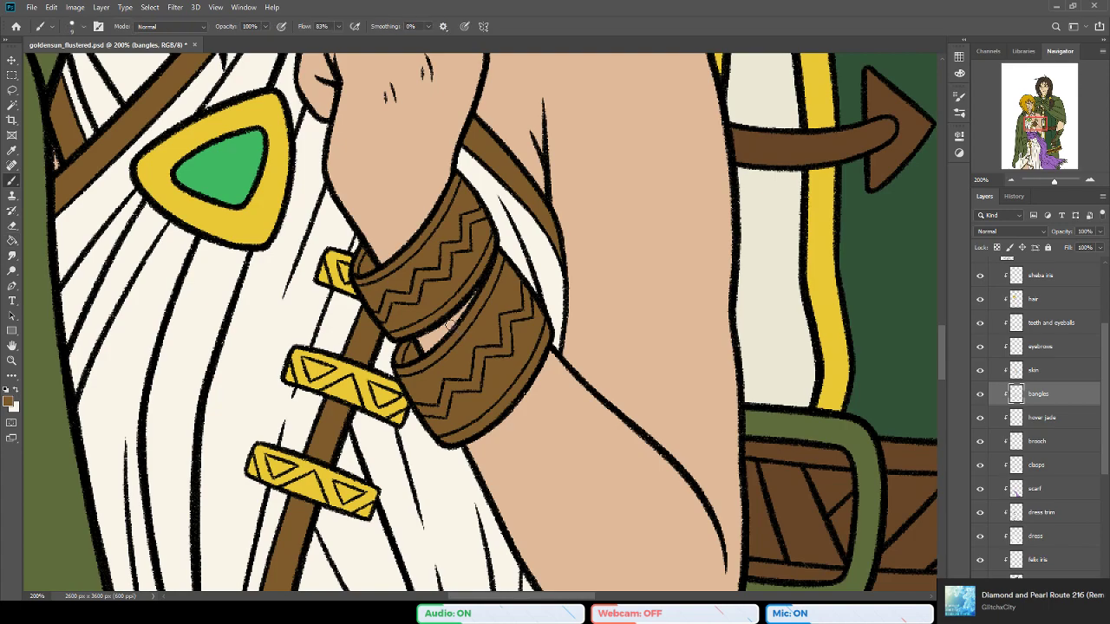
left_click(426, 258)
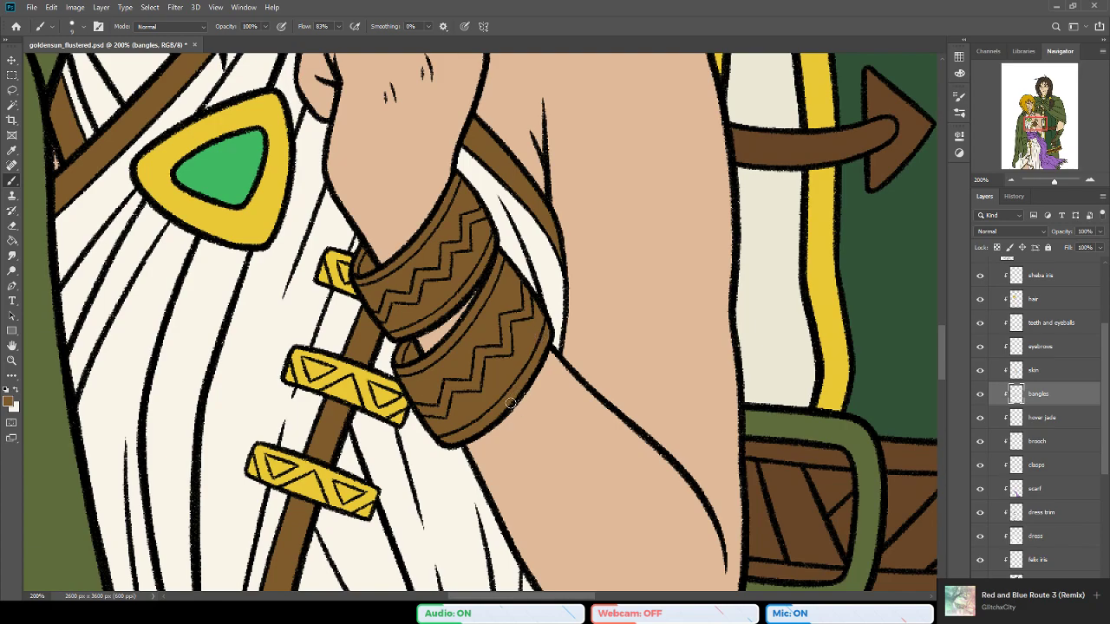
left_click_drag(386, 335, 451, 358)
key("ctrl+s")
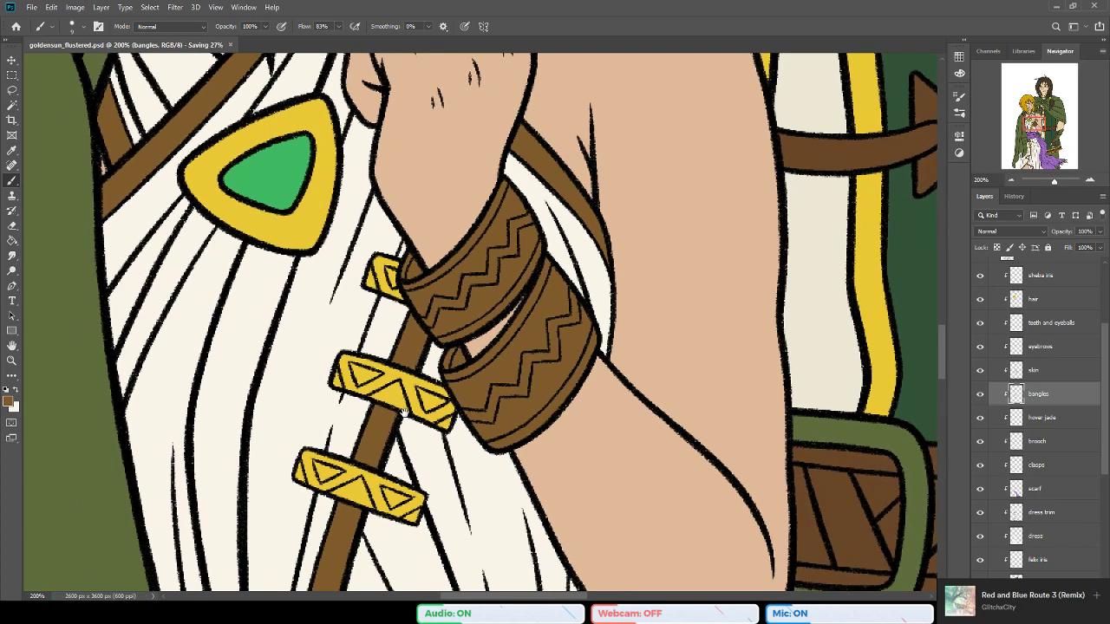
Step: On the lines layer, select the leftover green dress sections between the purple sash and the first clasp below it with the Magic Wand
left_click_drag(402, 409, 411, 417)
left_click(12, 360)
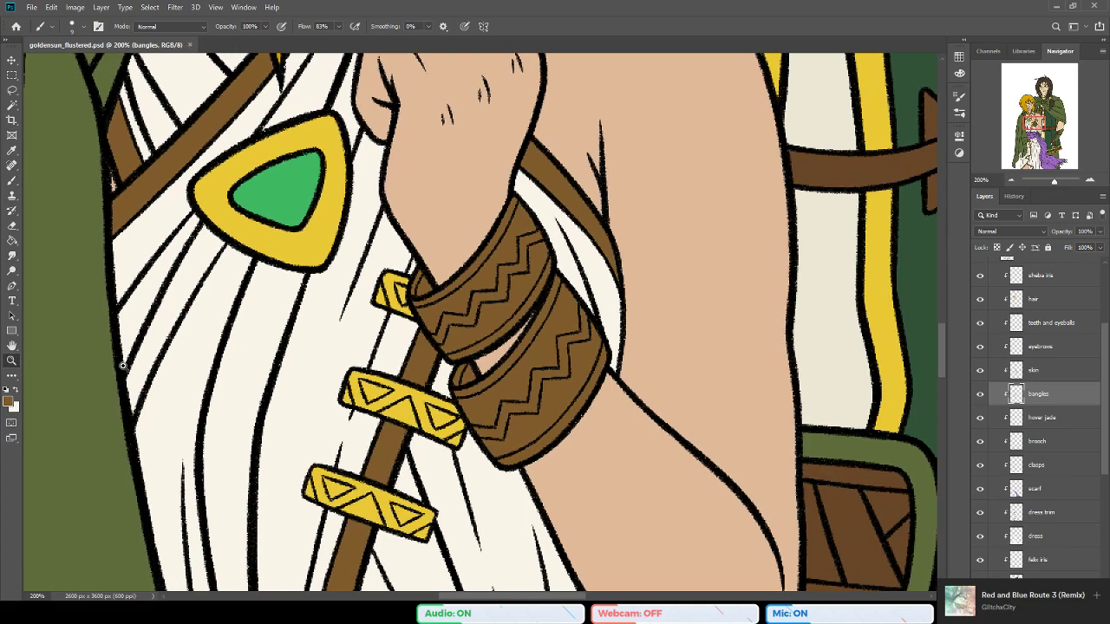
left_click(483, 406, "alt")
left_click_drag(576, 349, 532, 360)
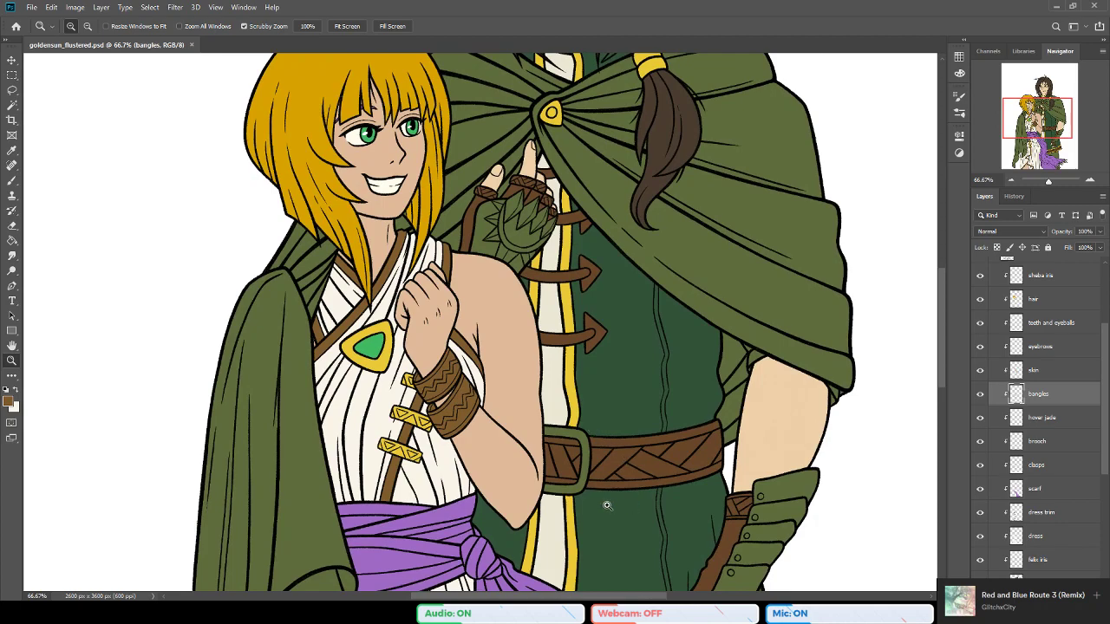
left_click_drag(541, 472, 494, 299)
left_click_drag(475, 426, 534, 299)
left_click(411, 360)
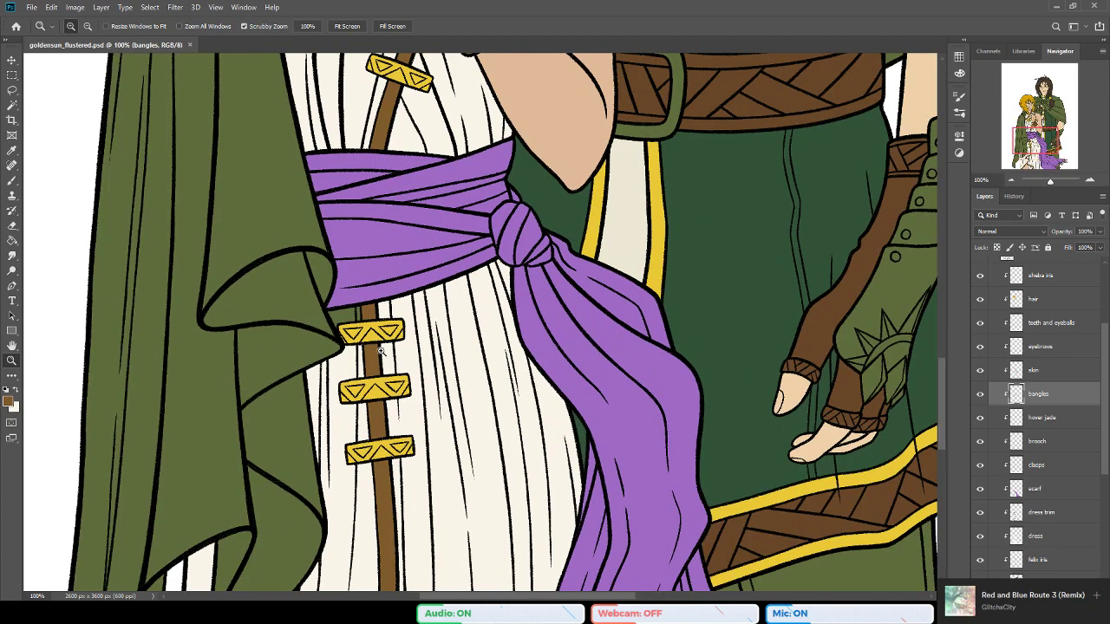
left_click(370, 339)
left_click(338, 320)
left_click_drag(283, 300, 374, 335)
left_click(12, 104)
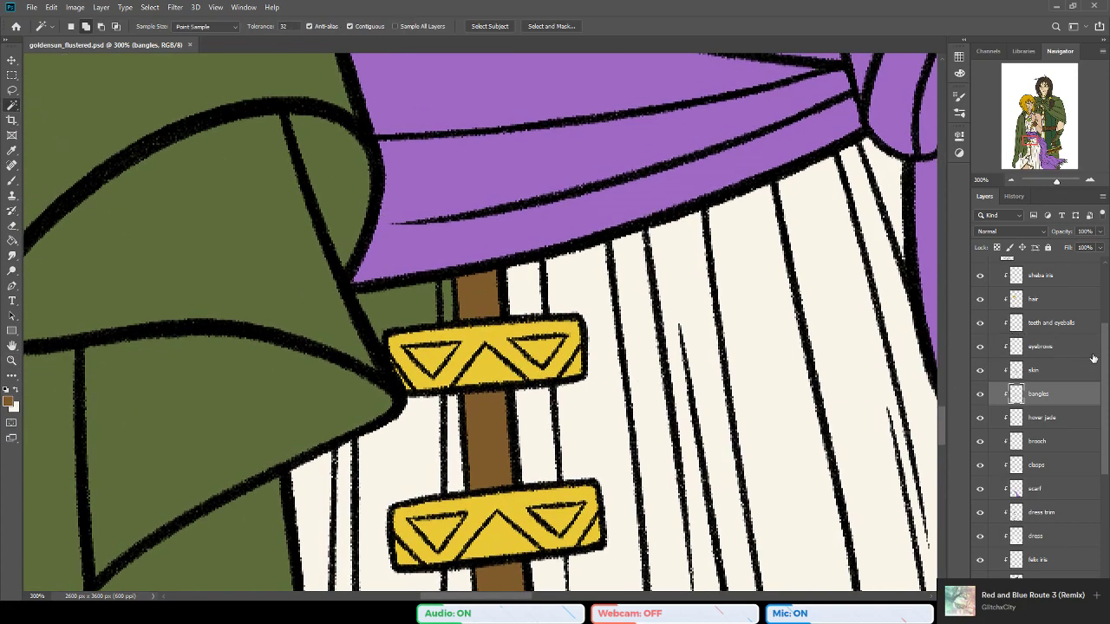
scroll(1093, 358, "up", 2)
left_click(1041, 294)
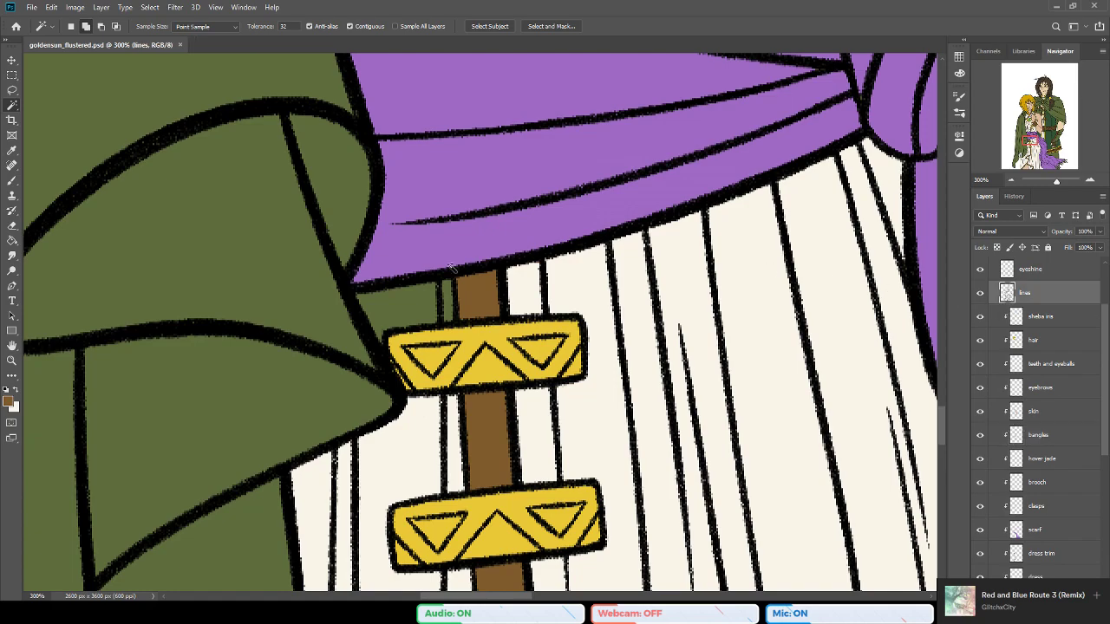
left_click(417, 303)
Step: Fill the selected green sections with the dress's sampled off-white on the dress layer, clear the selection, and save the document
left_click(12, 240)
left_click(589, 279, "alt")
left_click_drag(1106, 390, 1106, 412)
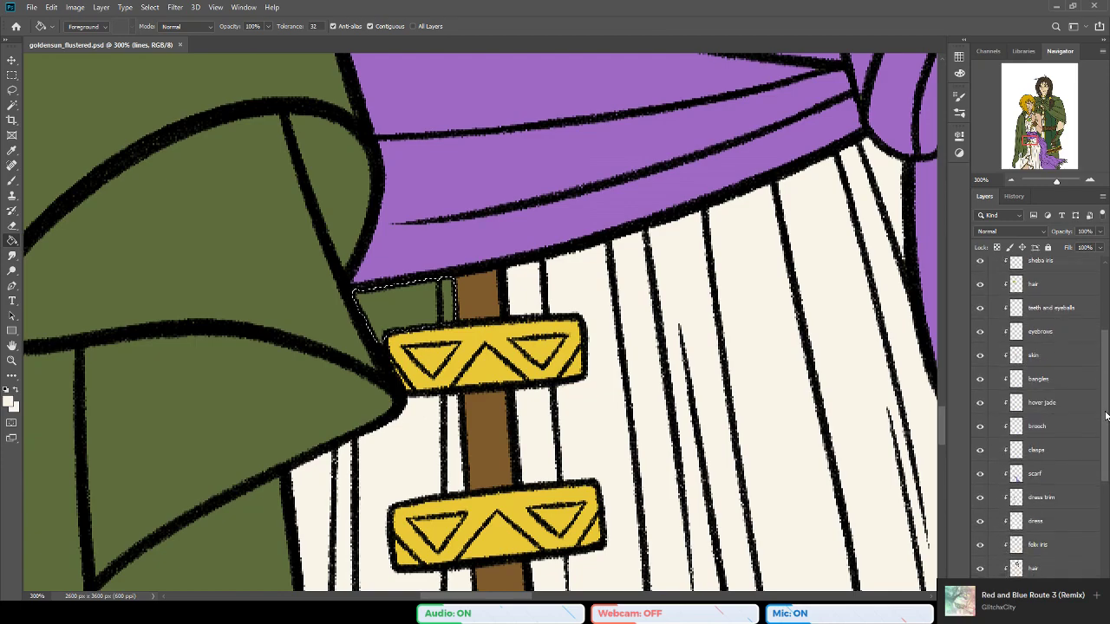
scroll(1105, 416, "up", 1)
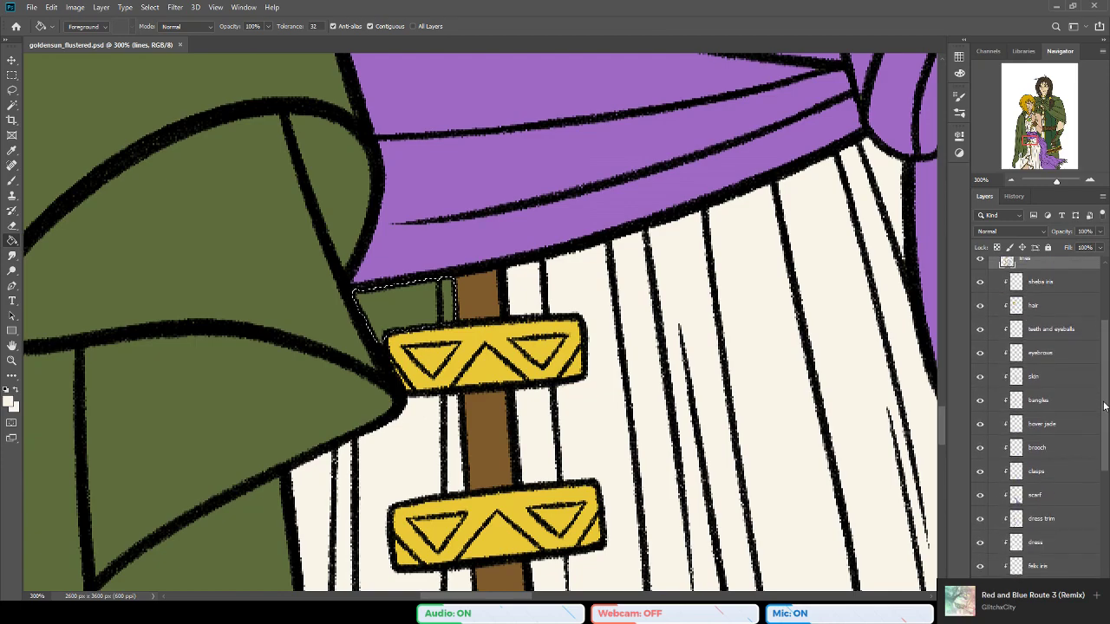
scroll(1105, 443, "down", 2)
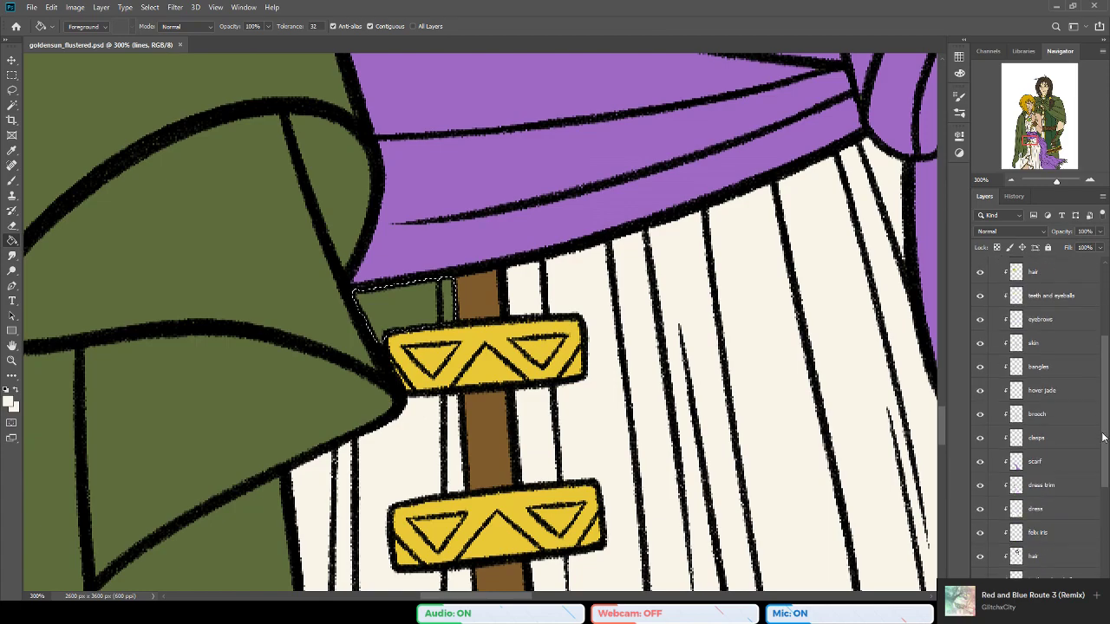
scroll(1105, 443, "down", 1)
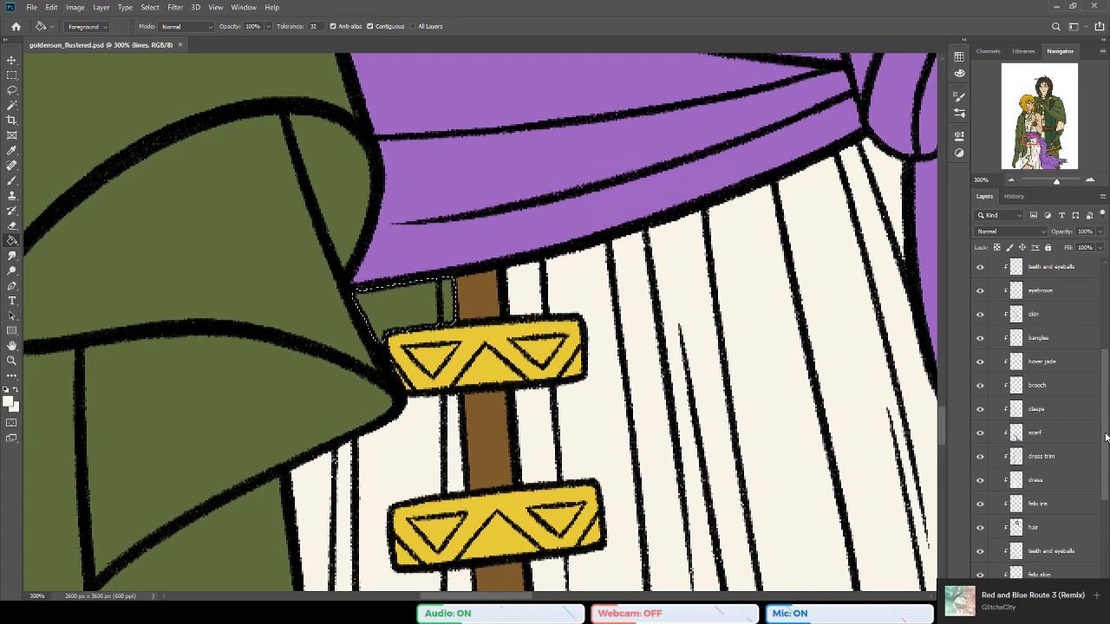
left_click_drag(1106, 438, 1105, 448)
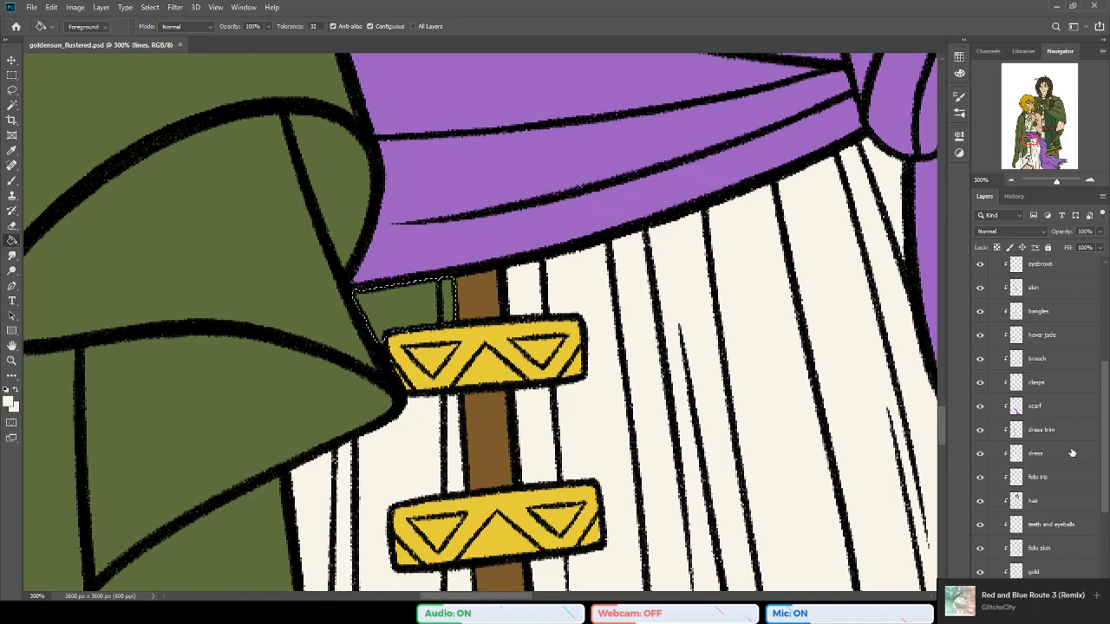
left_click(1073, 453)
left_click(384, 303)
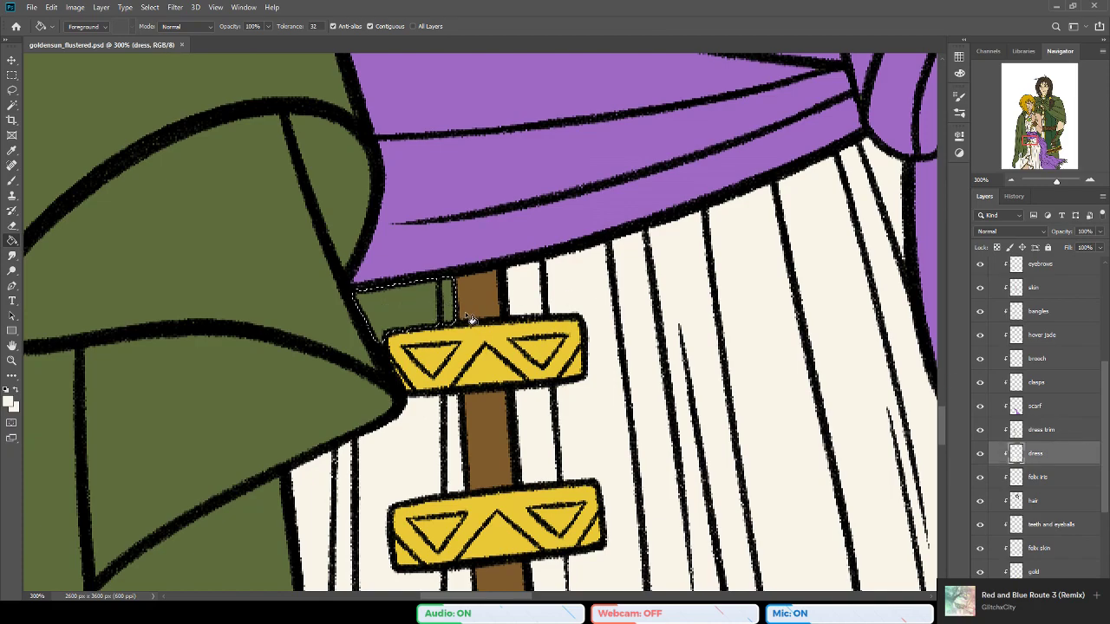
key("ctrl+d")
key("ctrl+s")
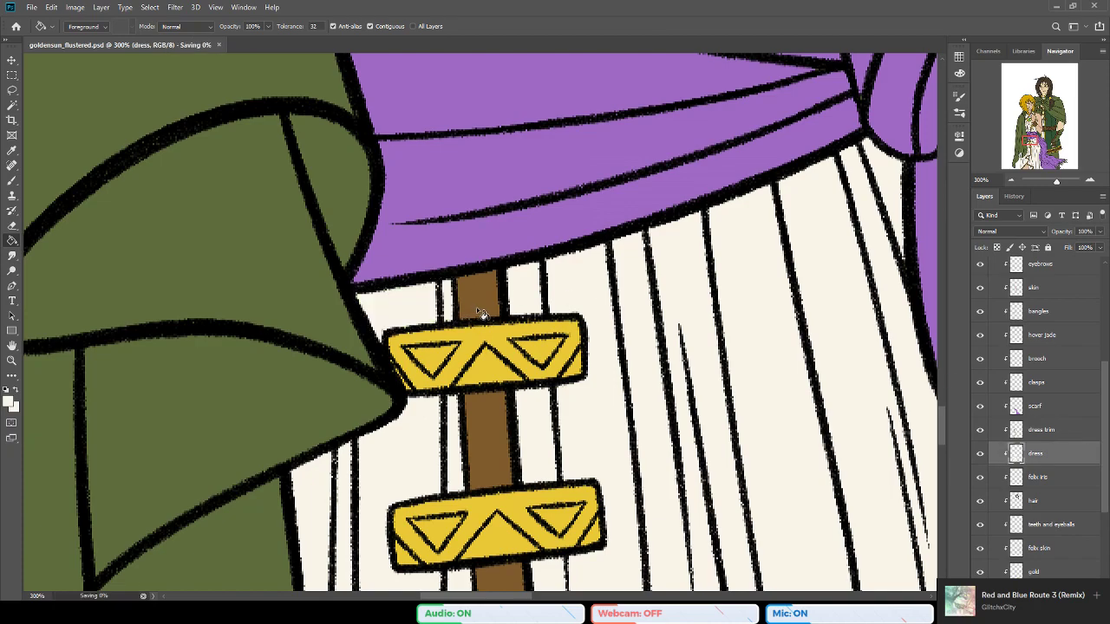
Step: Touch up the dress's off-white around the clasps below the sash with the Brush and save the document
key("b")
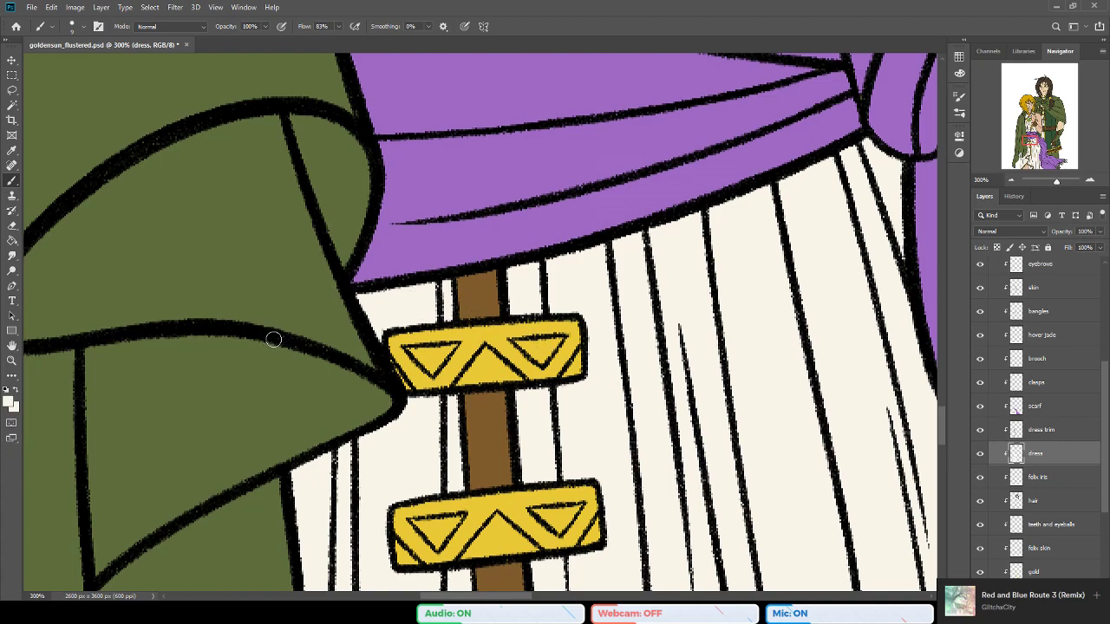
mouse_move(274, 340)
left_mouse_down()
mouse_move(292, 335)
mouse_move(277, 340)
left_mouse_up()
left_click_drag(460, 407, 524, 358)
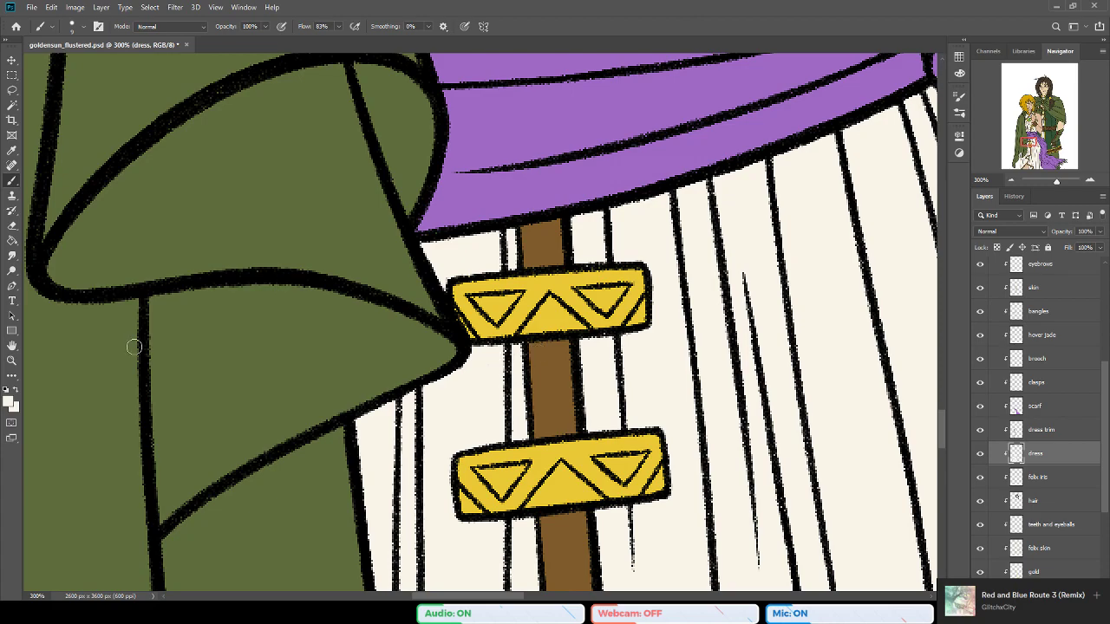
left_click(12, 361)
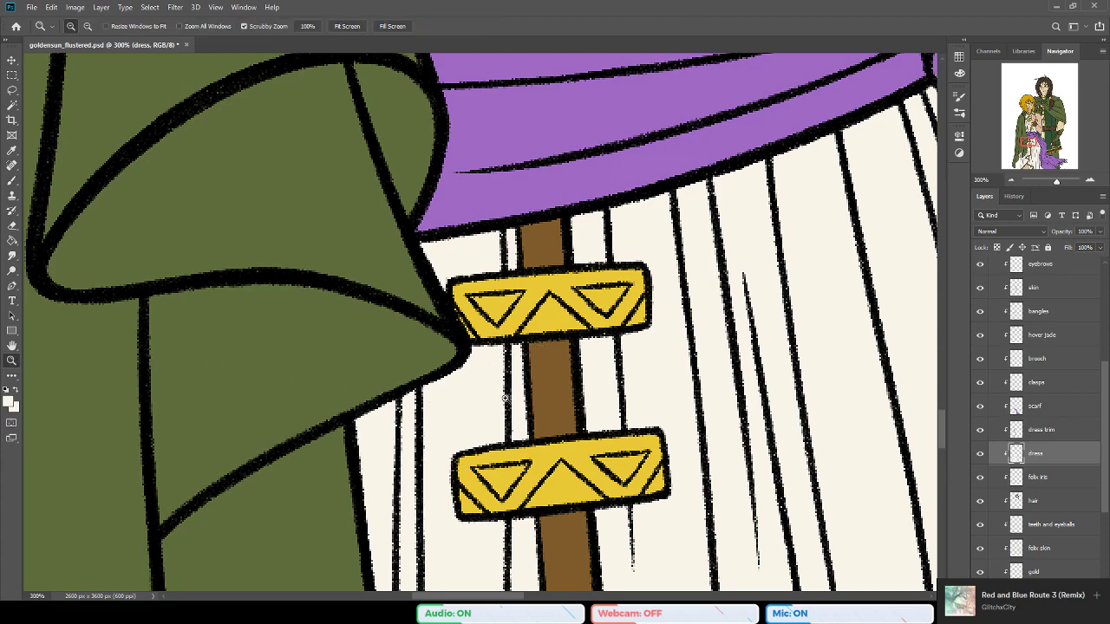
left_click(550, 416, "alt")
left_click(633, 415, "alt")
left_click_drag(554, 394, 471, 471)
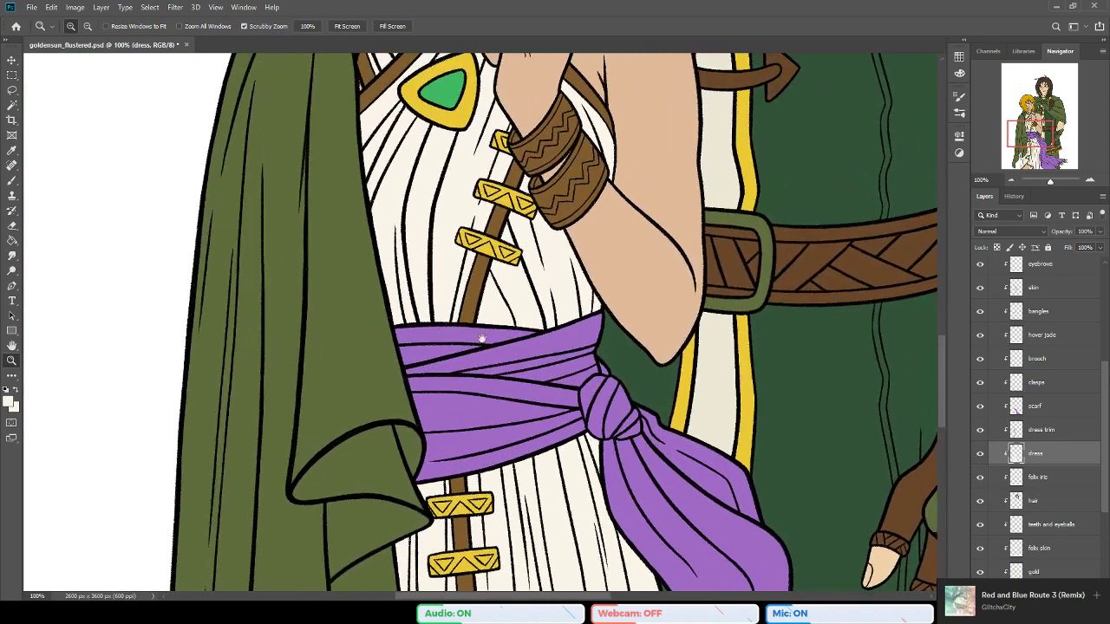
left_click_drag(462, 301, 469, 444)
key("ctrl+s")
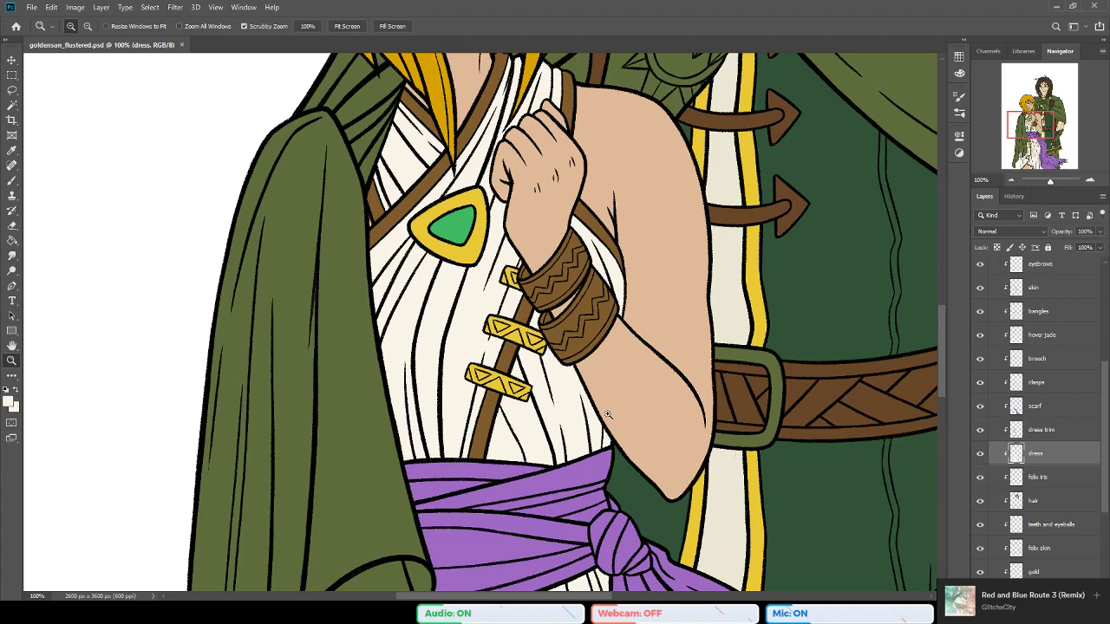
Step: Examine the blonde woman's dress from the bangles and sash down to the hem for unfilled areas, and check both figures together
left_click_drag(523, 316, 514, 455)
scroll(514, 454, "down", 5)
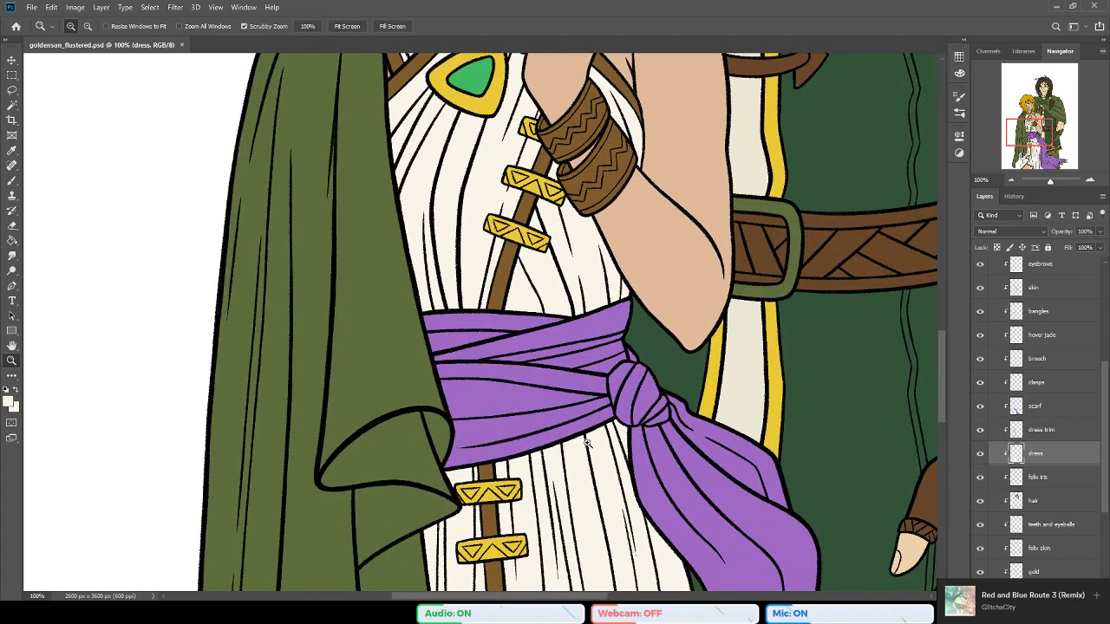
scroll(538, 499, "down", 3)
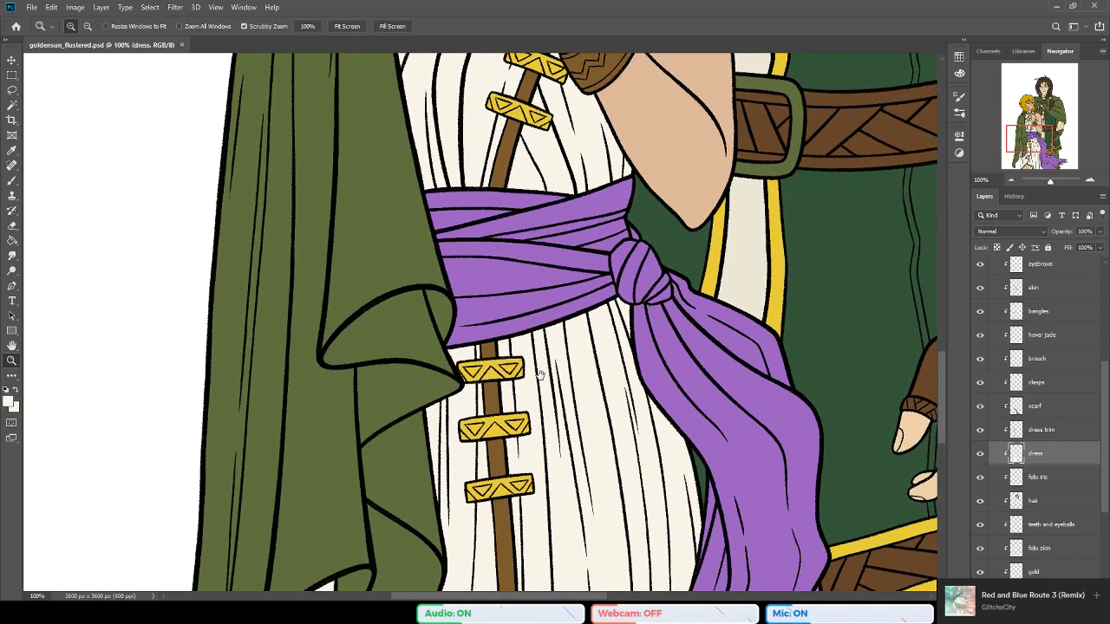
scroll(451, 429, "down", 1)
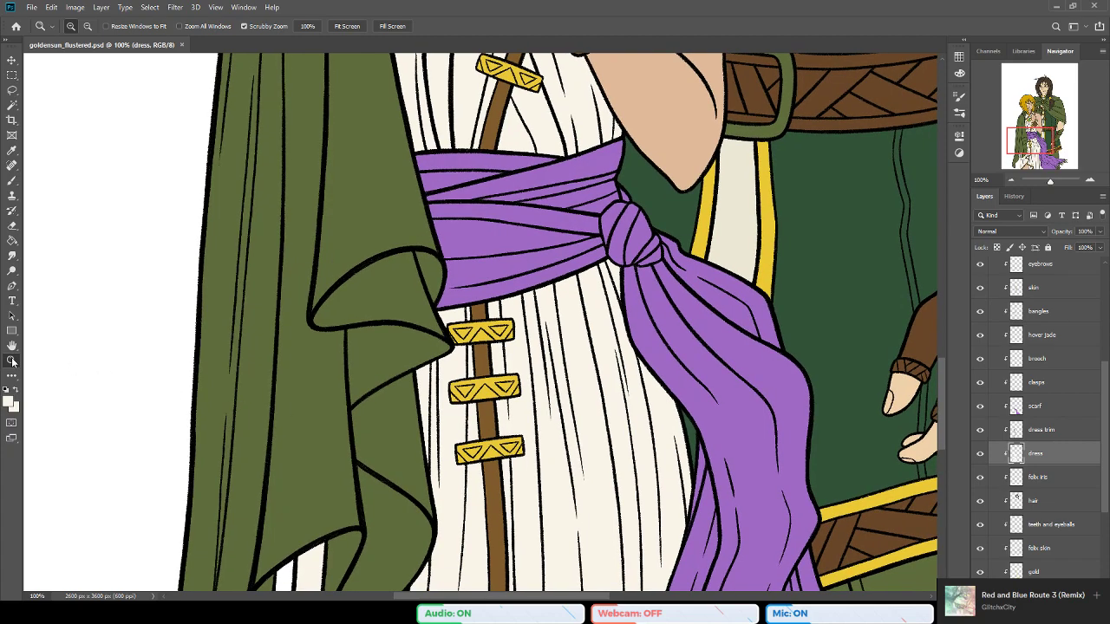
left_click(523, 340)
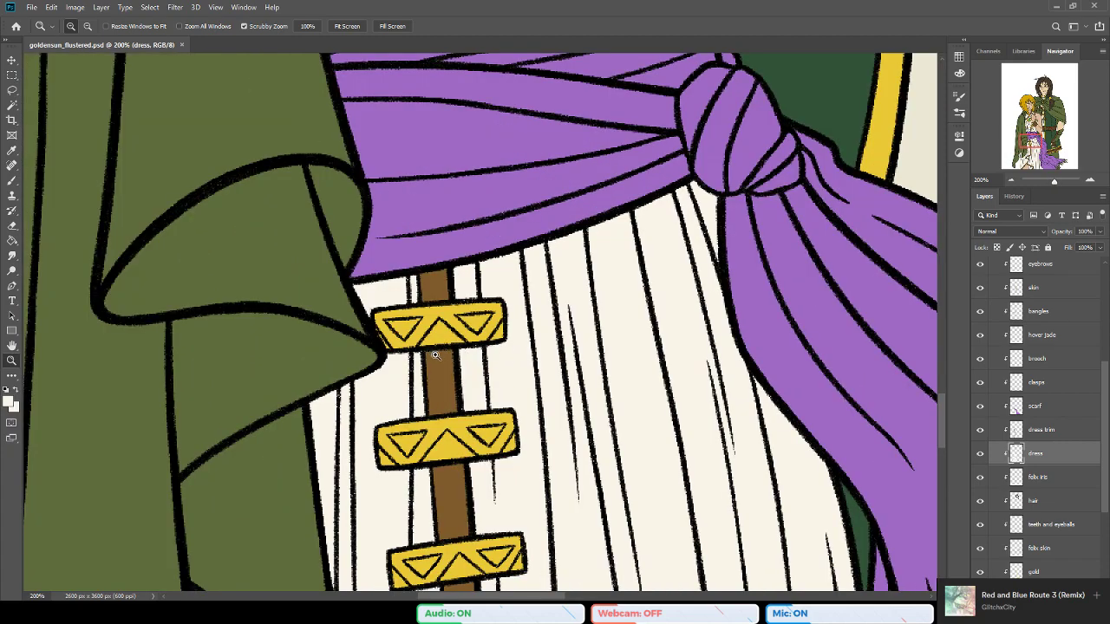
left_click_drag(461, 383, 471, 399)
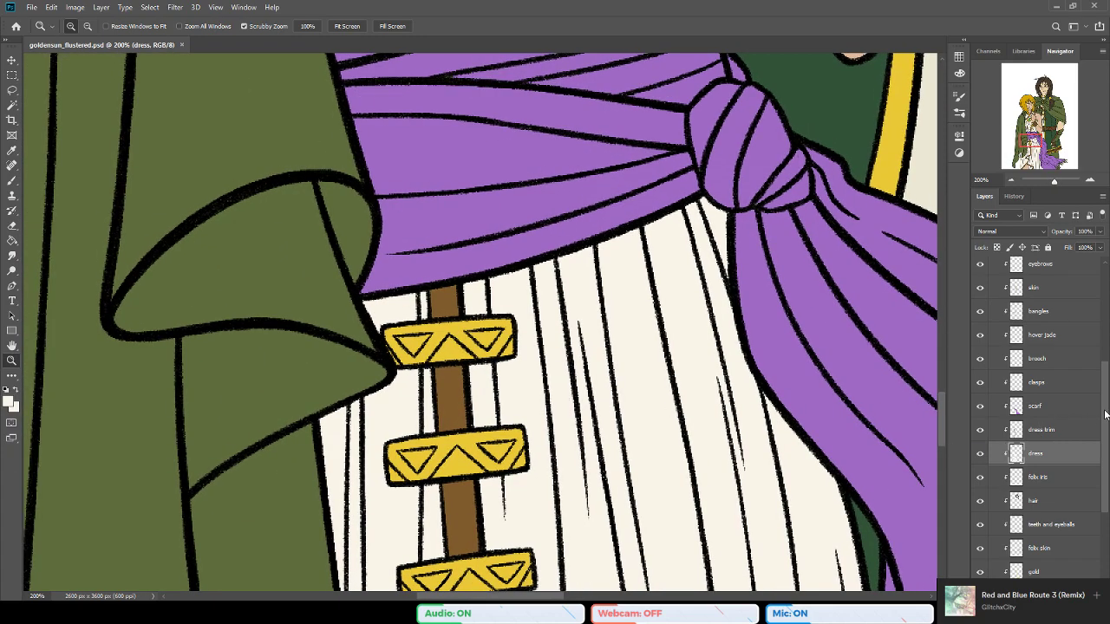
scroll(1105, 414, "down", 2)
left_click_drag(573, 466, 578, 224)
left_click_drag(363, 482, 540, 139)
left_click_drag(564, 482, 431, 157)
left_click(448, 378, "alt")
left_click(436, 376, "alt")
left_click(437, 380)
left_click(439, 383)
left_click_drag(500, 180, 451, 418)
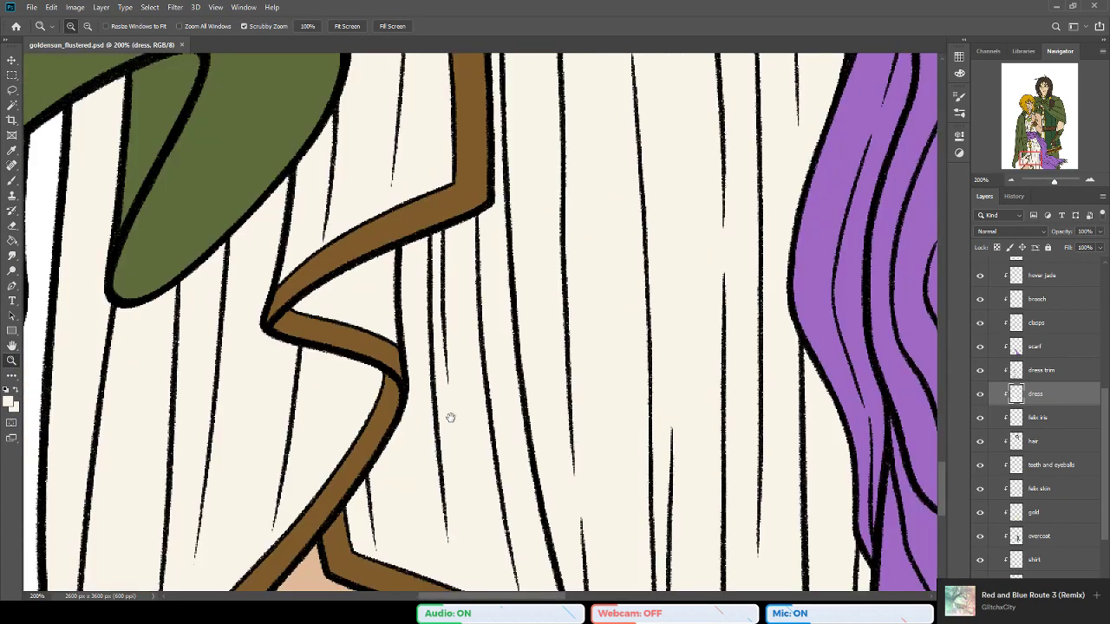
left_click(299, 381, "alt")
left_click(319, 383, "alt")
left_click(370, 387, "alt")
left_click(385, 379, "alt")
left_click_drag(465, 189, 494, 424)
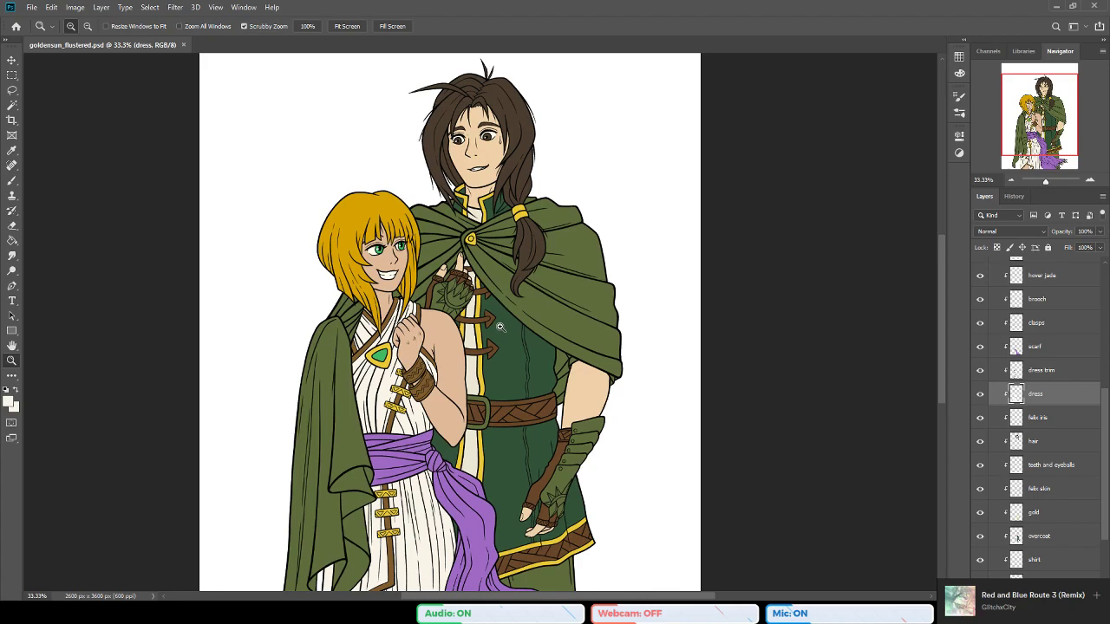
Step: Move in on the dark-haired man's plated forearm guard and set the Brush's foreground colour to brown
left_click(585, 464)
left_click(590, 463)
left_click(604, 446)
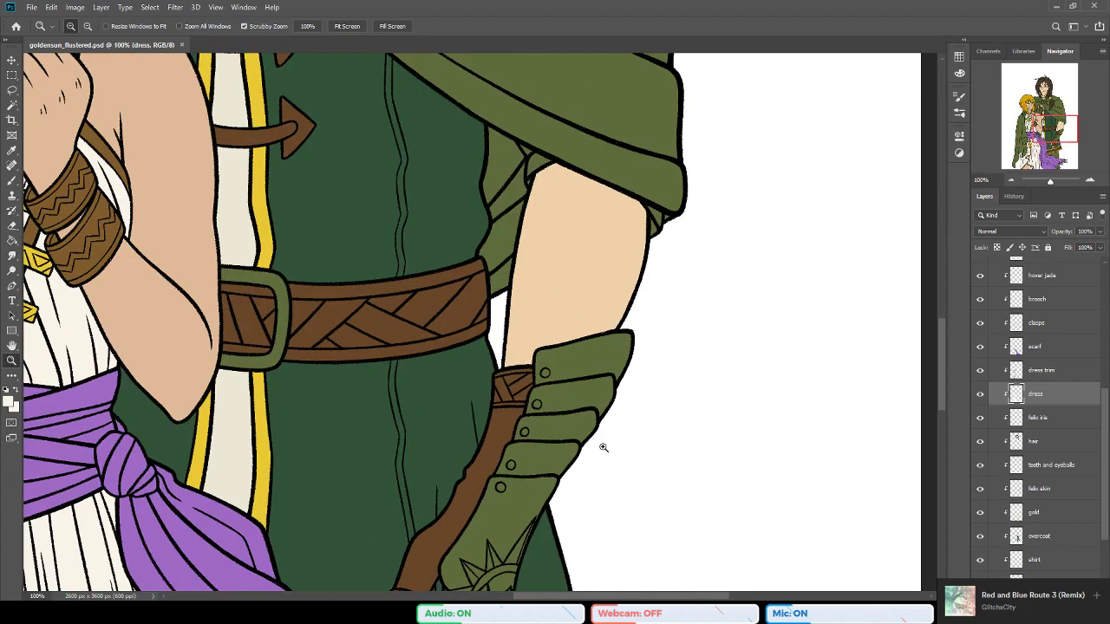
left_click(600, 446)
left_click(613, 451)
key("b")
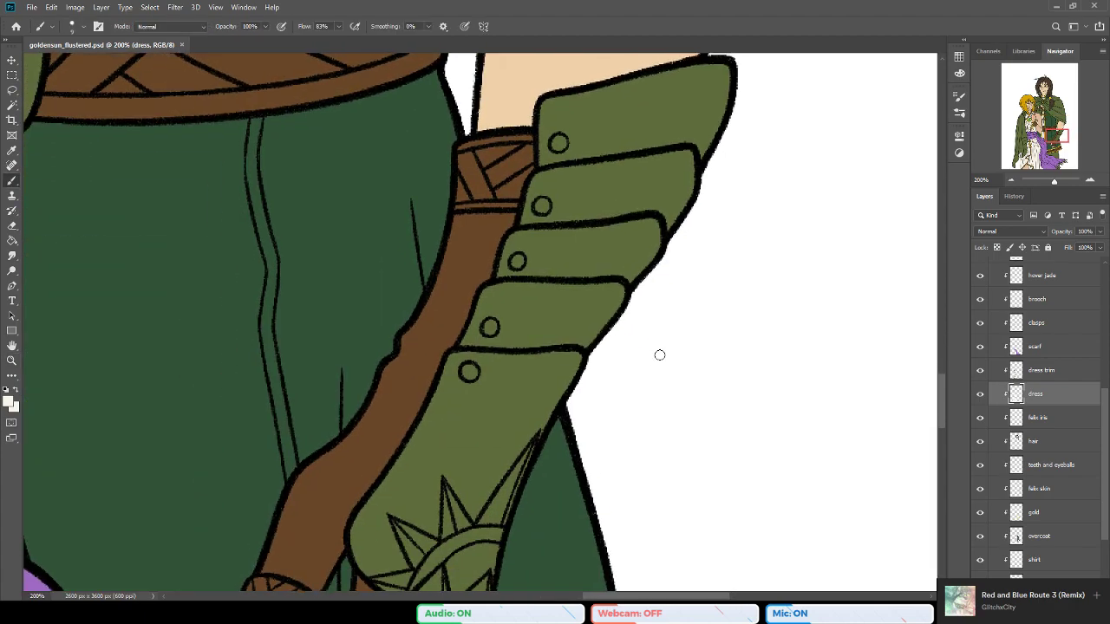
scroll(488, 551, "down", 1)
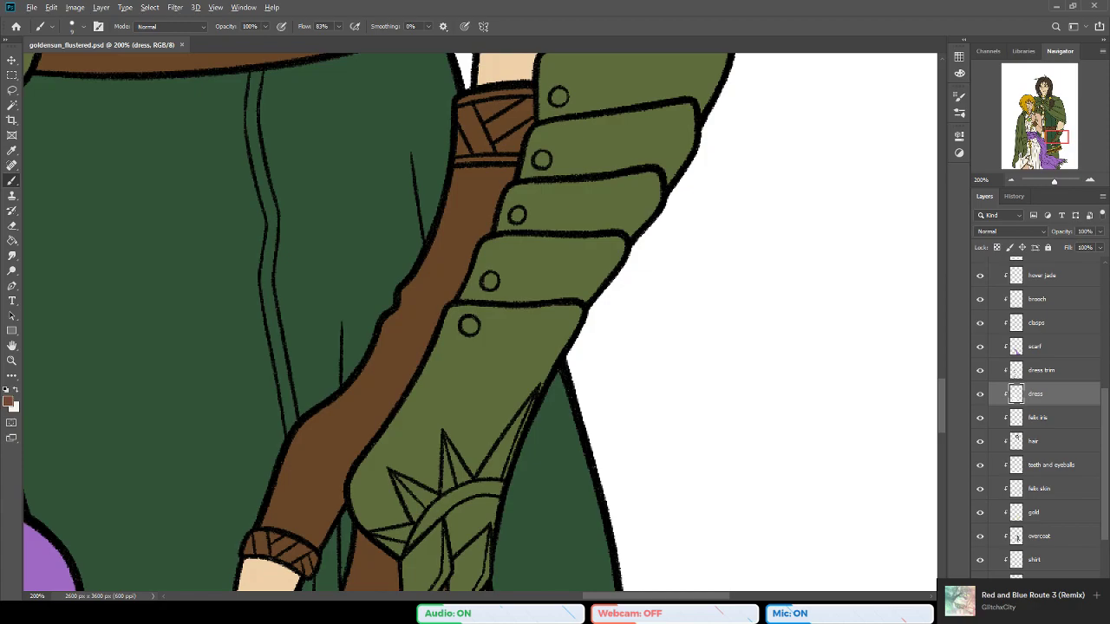
left_click_drag(608, 205, 575, 229)
key("ctrl+z")
Step: On the lines layer, select the lowered forearm guard's plates, spikes, curved rim and pointed hand pieces with the Magic Wand
scroll(1057, 397, "up", 5)
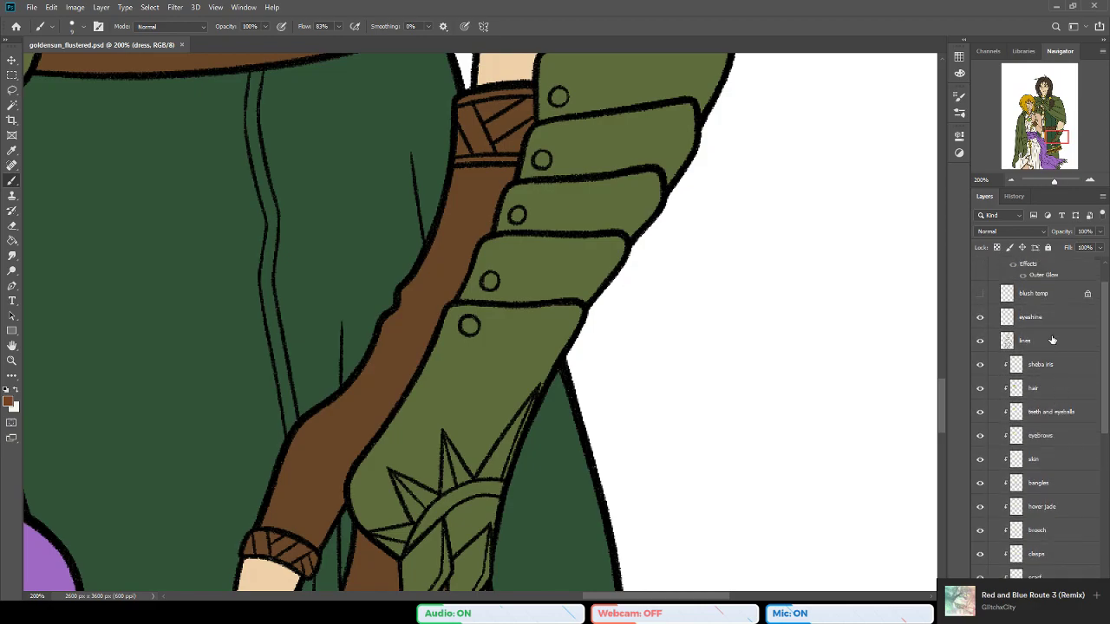
left_click(1052, 340)
scroll(766, 321, "down", 1)
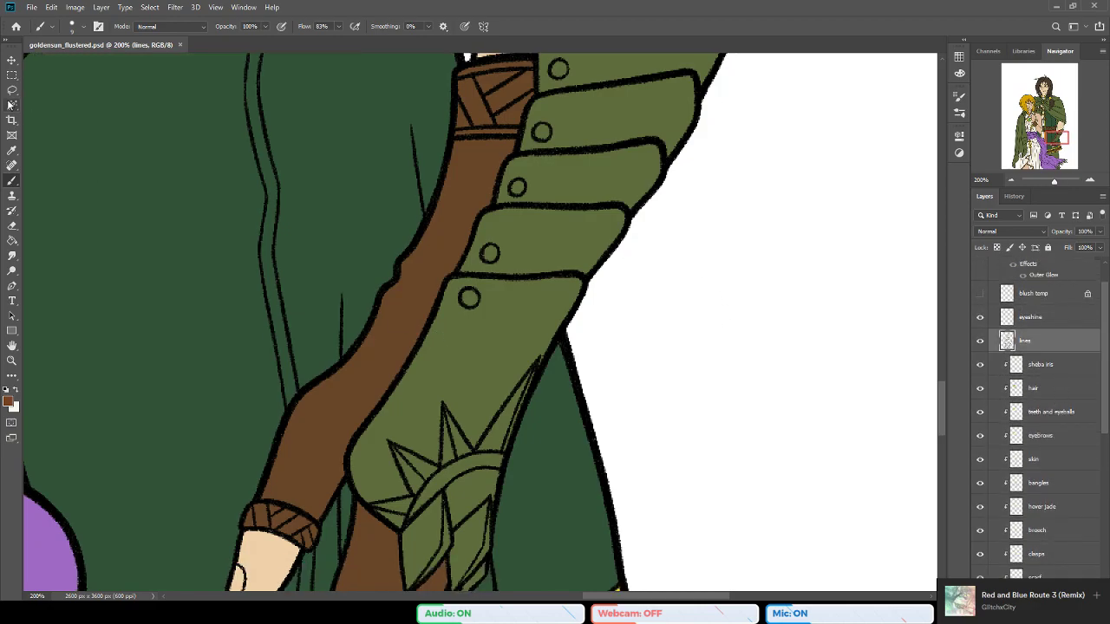
left_click(11, 104)
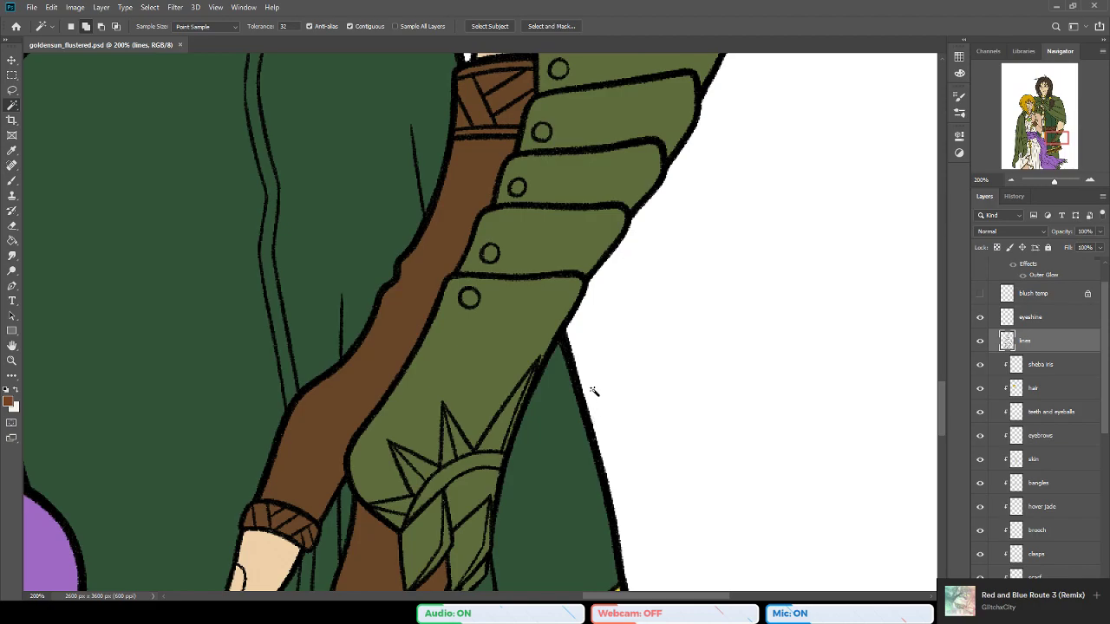
scroll(594, 393, "up", 2)
left_click(622, 137)
left_click(623, 176)
left_click(592, 253)
left_click(564, 307)
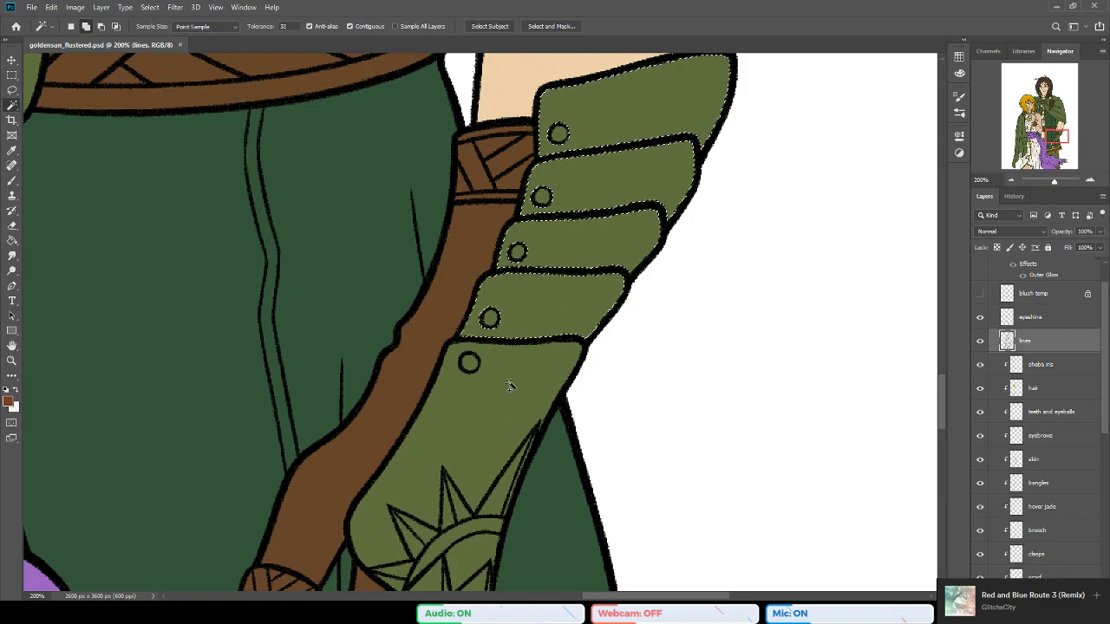
scroll(429, 442, "down", 3)
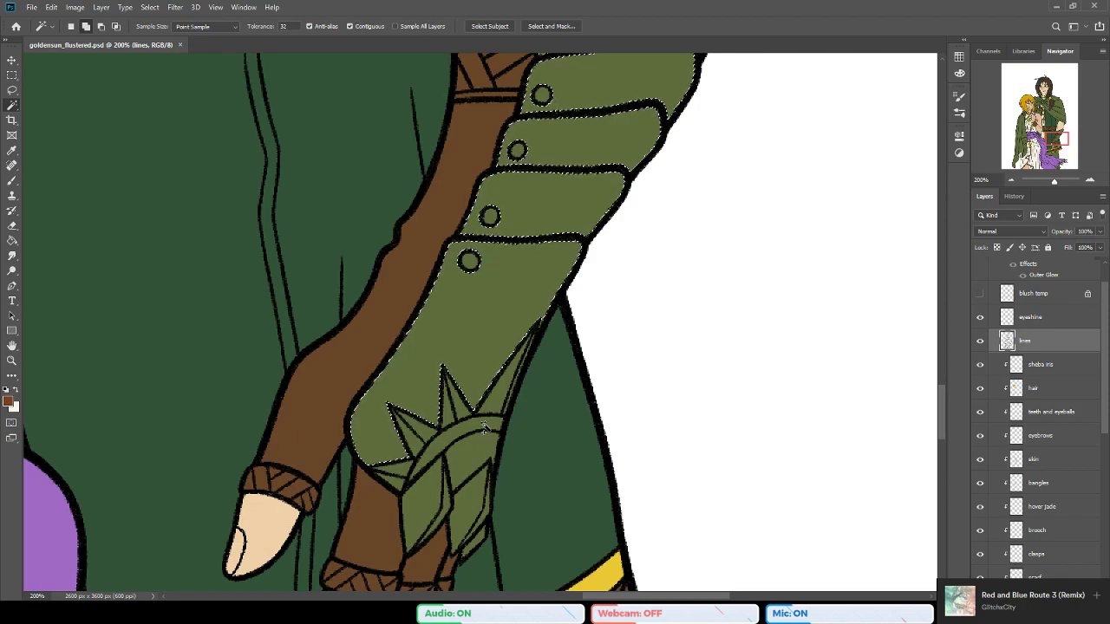
scroll(484, 427, "down", 1)
left_click(473, 420)
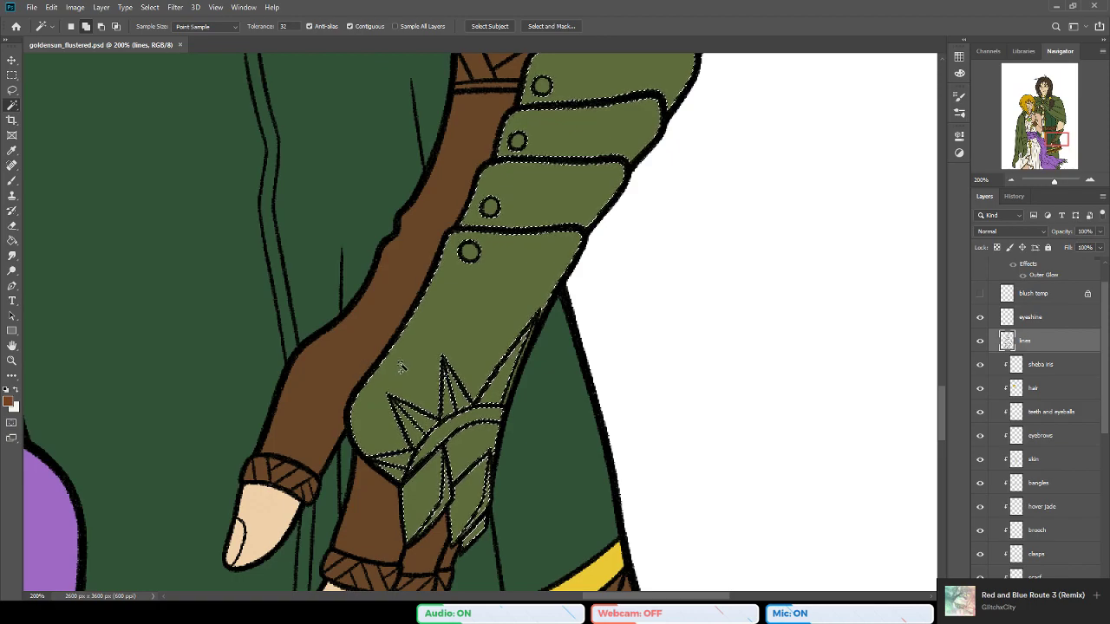
Step: Add the back section and first spike of the gauntlet on the man's raised hand to the Magic Wand selection
left_click(12, 360)
left_click(328, 358, "alt")
left_click(328, 358, "alt")
left_click_drag(629, 597, 570, 598)
scroll(318, 292, "up", 5)
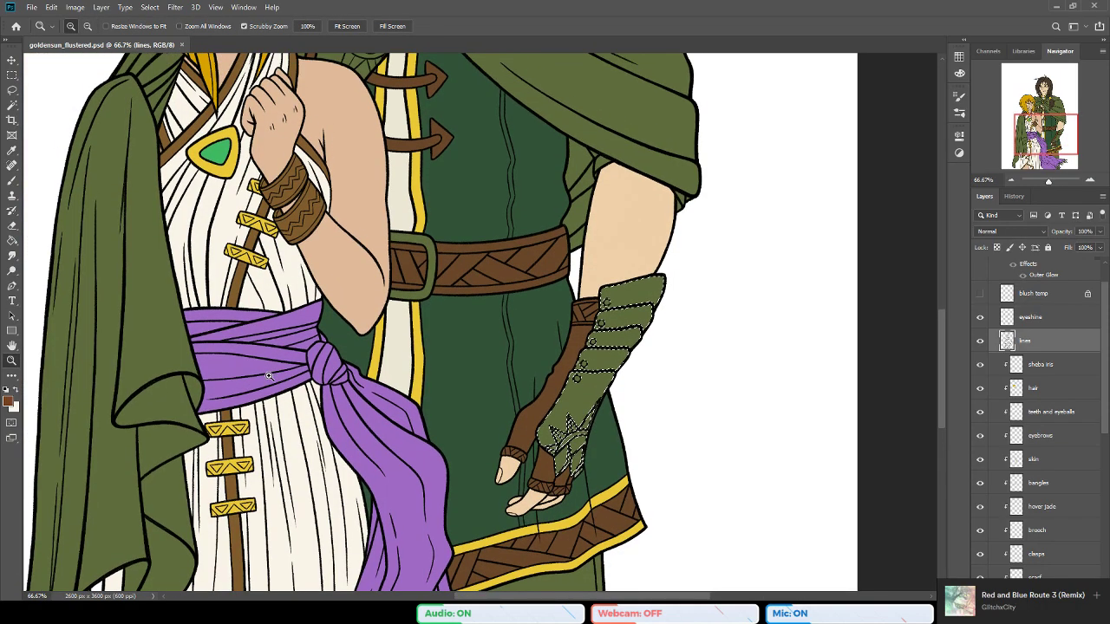
scroll(299, 200, "up", 4)
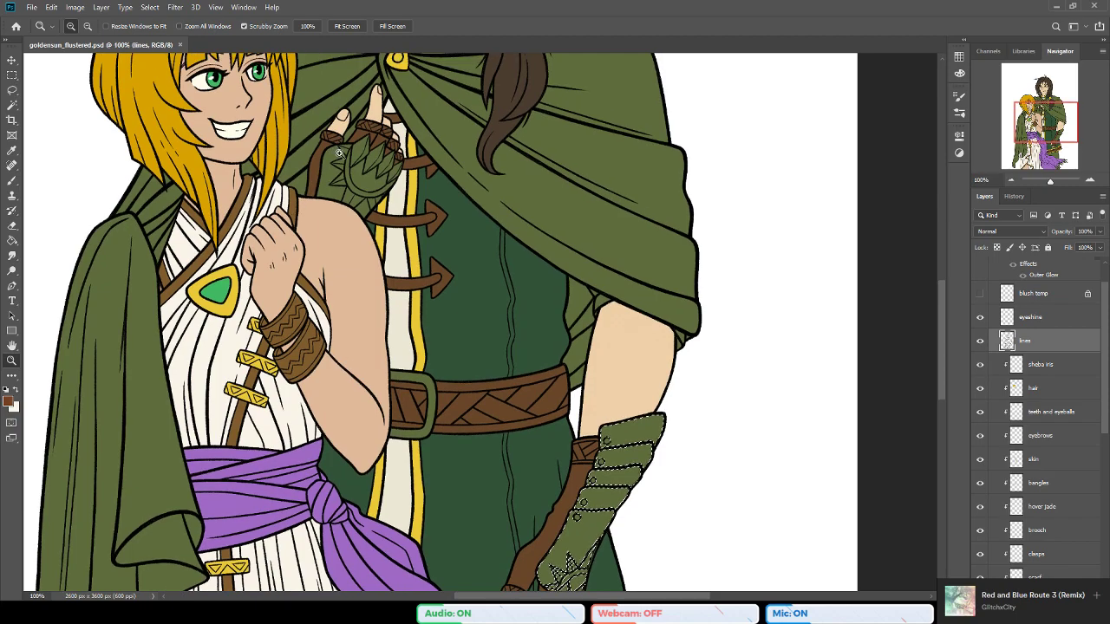
left_click(344, 152)
left_click(343, 152)
left_click(11, 105)
left_click(313, 216)
scroll(400, 268, "up", 3)
left_click(360, 197)
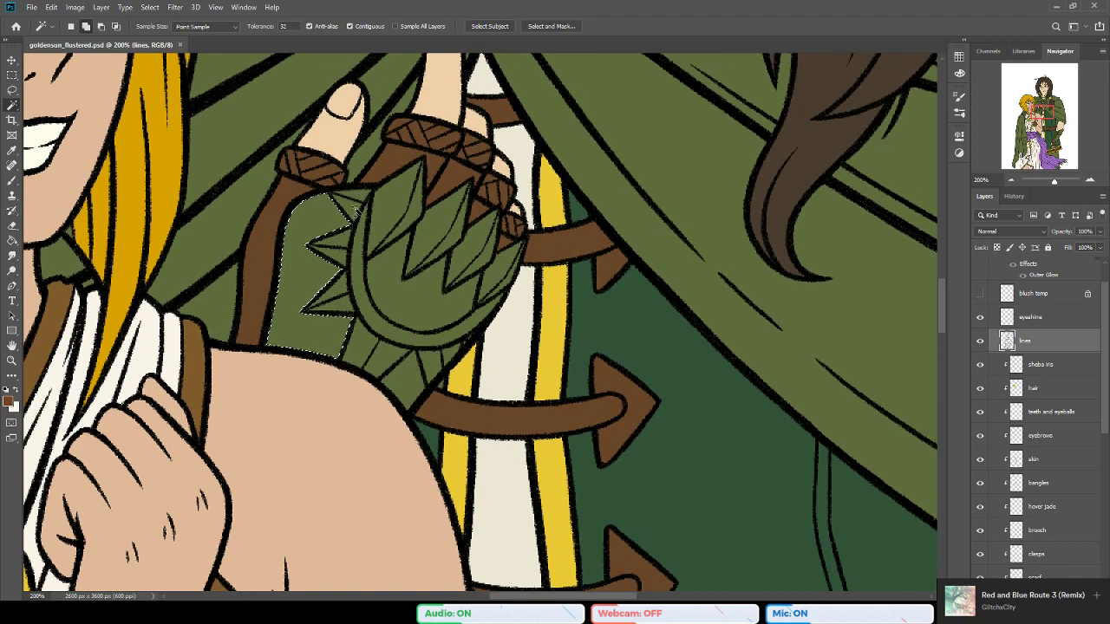
Step: Add the raised gauntlet's pointed plates, rim, rounded centre and lower spikes to the selection, and expand the selection slightly
left_click(401, 216)
left_click(417, 215)
left_click(442, 223)
left_click(457, 237)
left_click(474, 250)
left_click(487, 260)
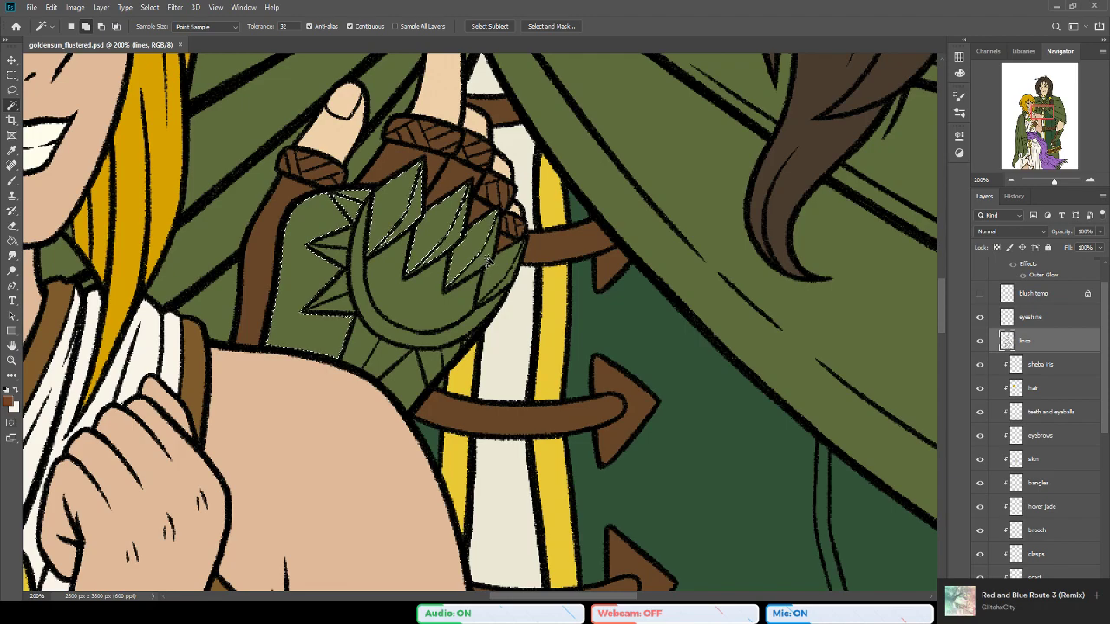
left_click(469, 323)
left_click(415, 308)
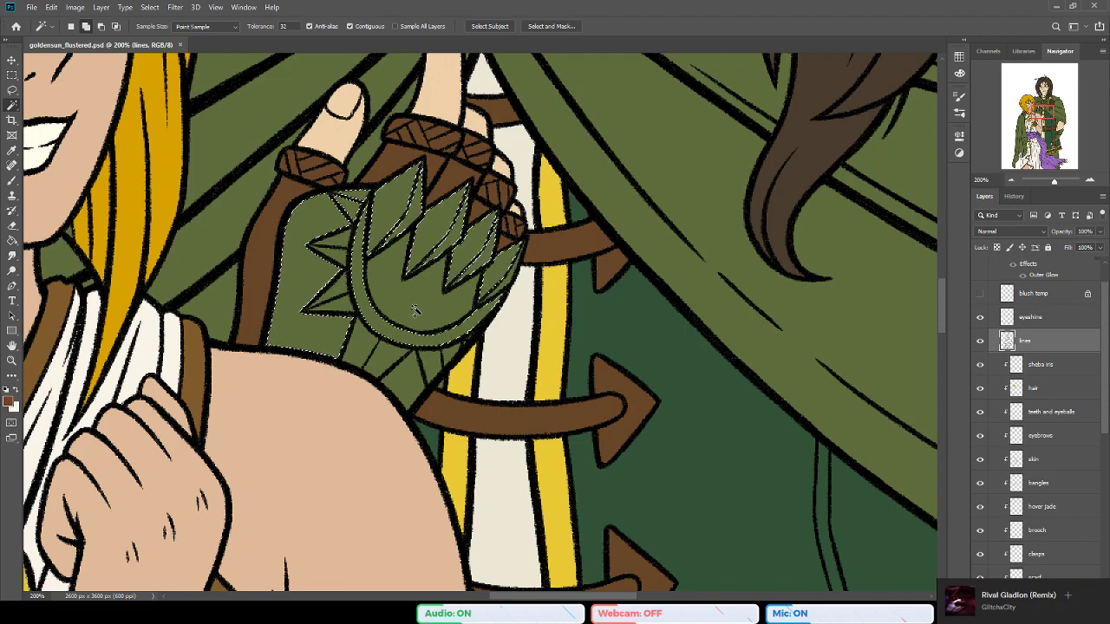
left_click(409, 391)
left_click(429, 371)
left_click(448, 355)
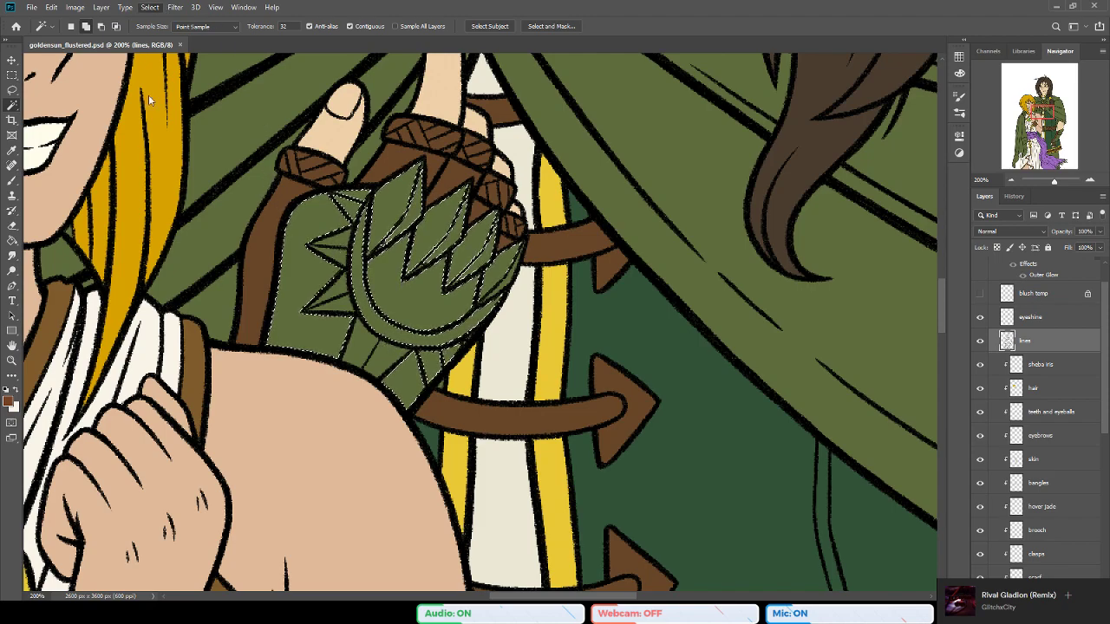
left_click(308, 200)
left_click(606, 203)
Step: Add a clipped layer named "gauntlets base" above overcoat, fill the selected gauntlet sections on it with brown, and clear the selection
left_click(12, 240)
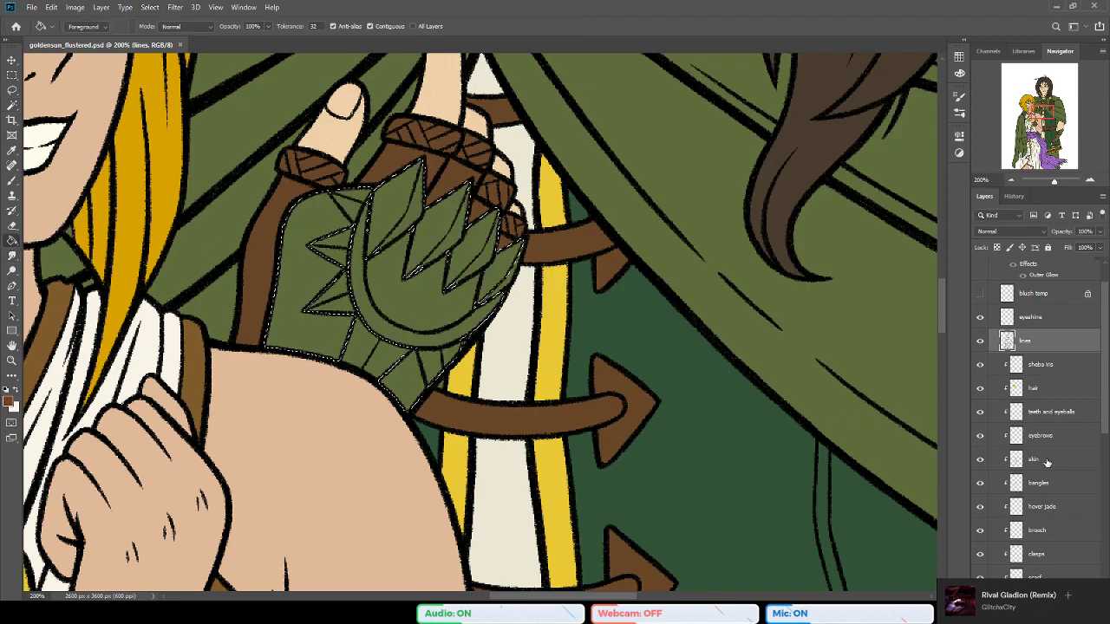
scroll(1055, 457, "down", 4)
scroll(1055, 458, "down", 3)
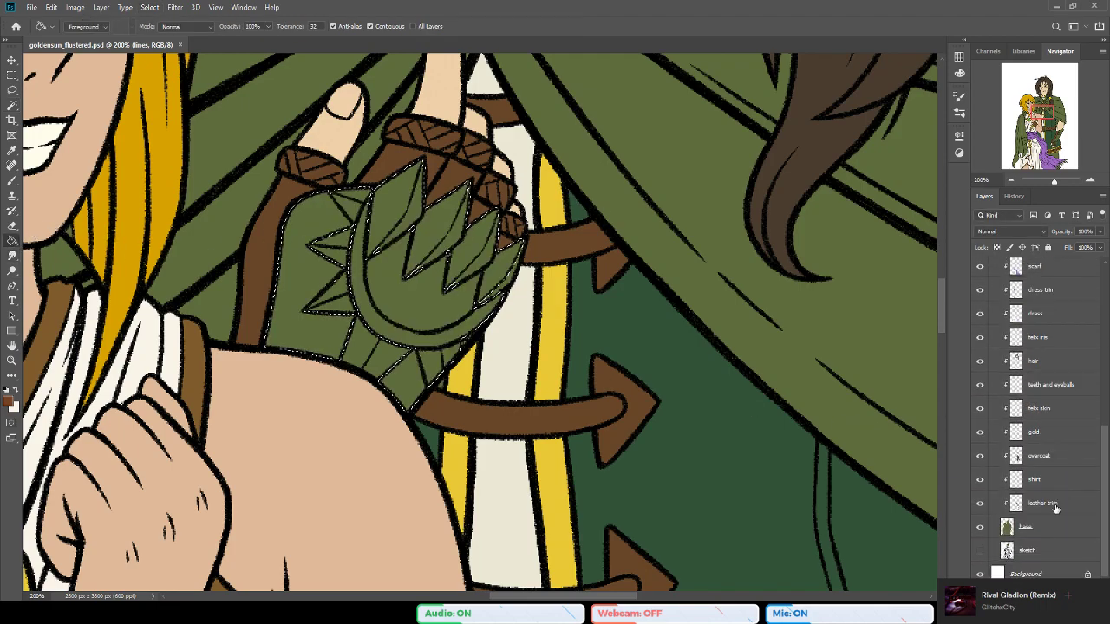
left_click(1056, 527)
key("ctrl+alt+shift+n")
left_click_drag(1051, 530, 1052, 452)
double_click(1038, 455)
type("gau")
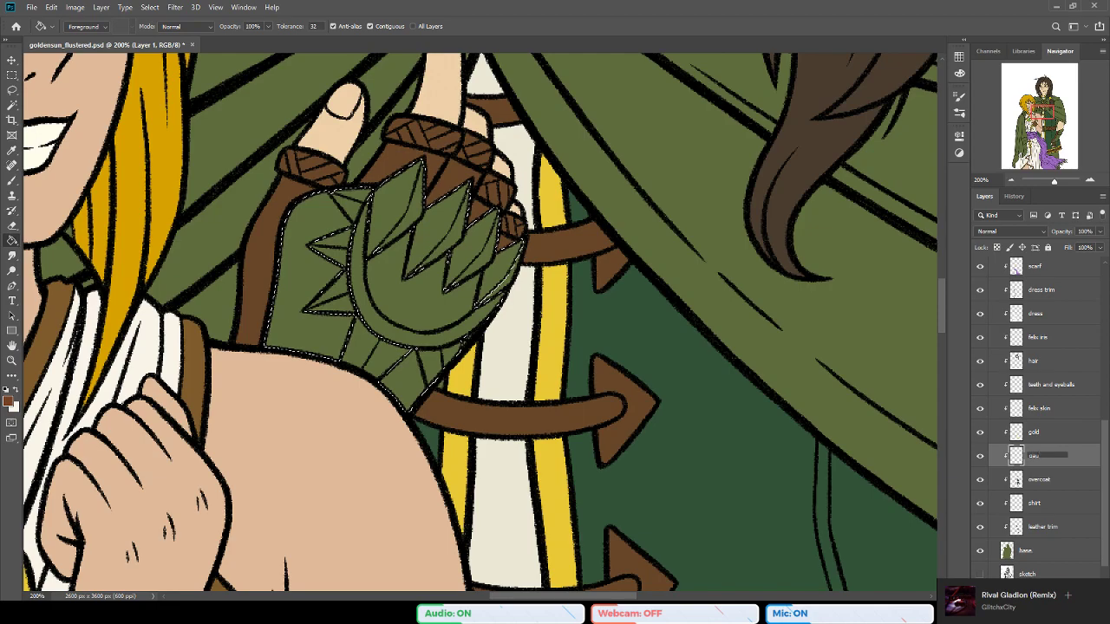
type("ntlets base")
key("Return")
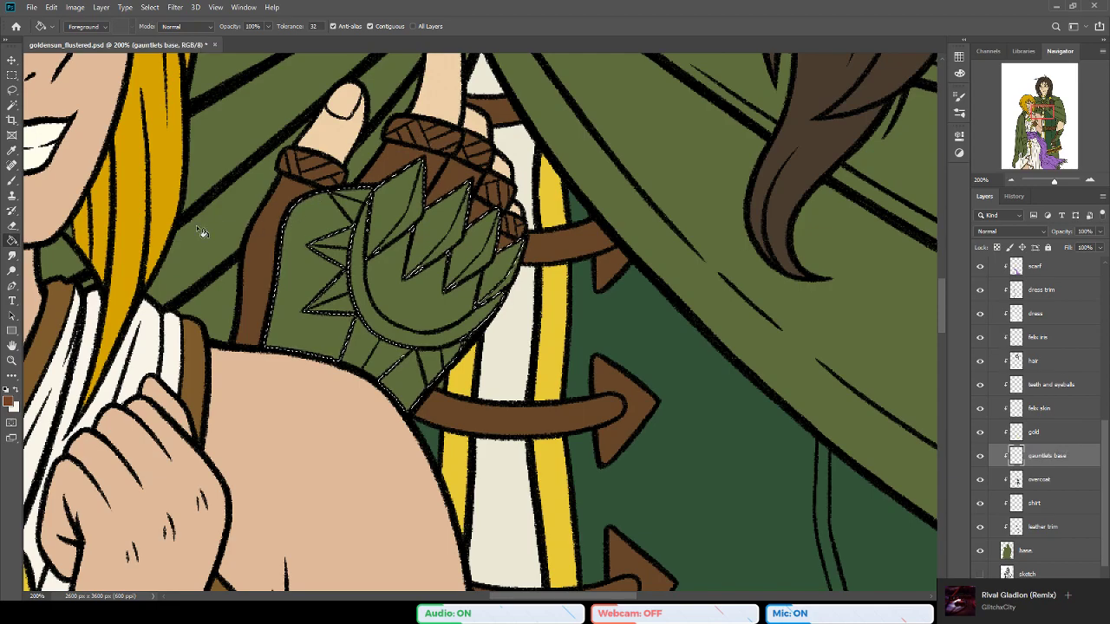
left_click(386, 278)
key("ctrl+d")
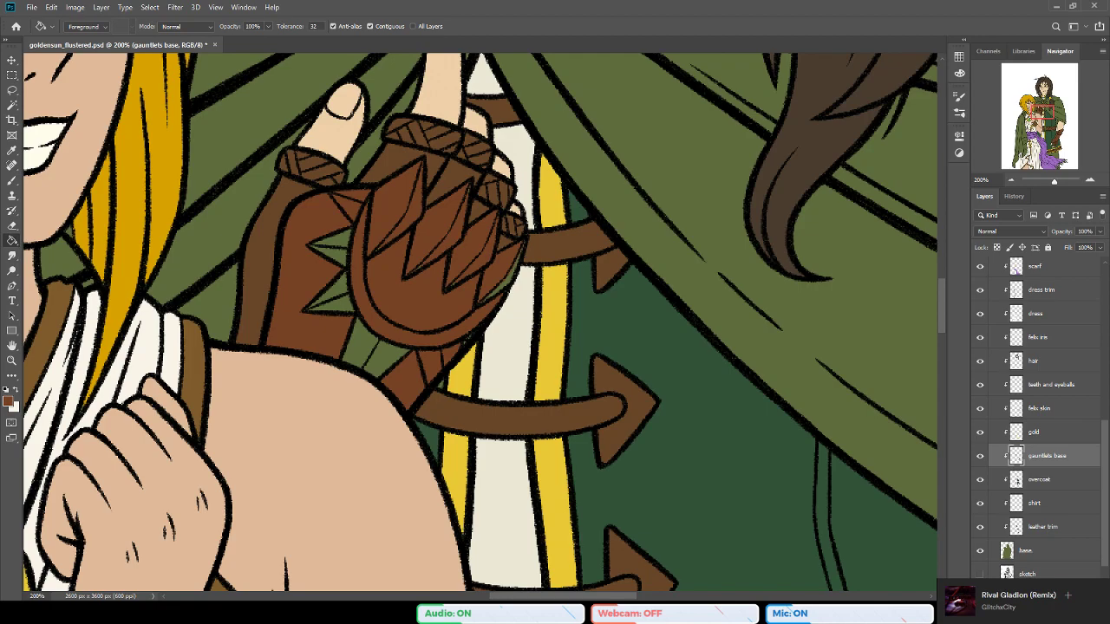
Step: Lock the transparent pixels of the gauntlets base layer and refill its painted areas with a lighter orange-brown
key("i")
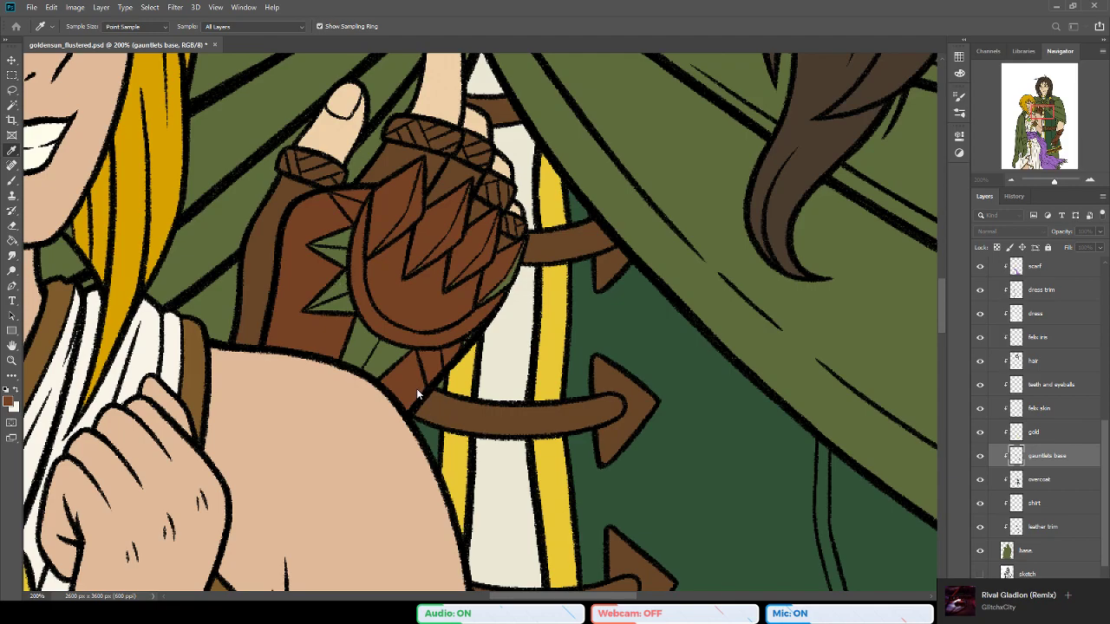
key("g")
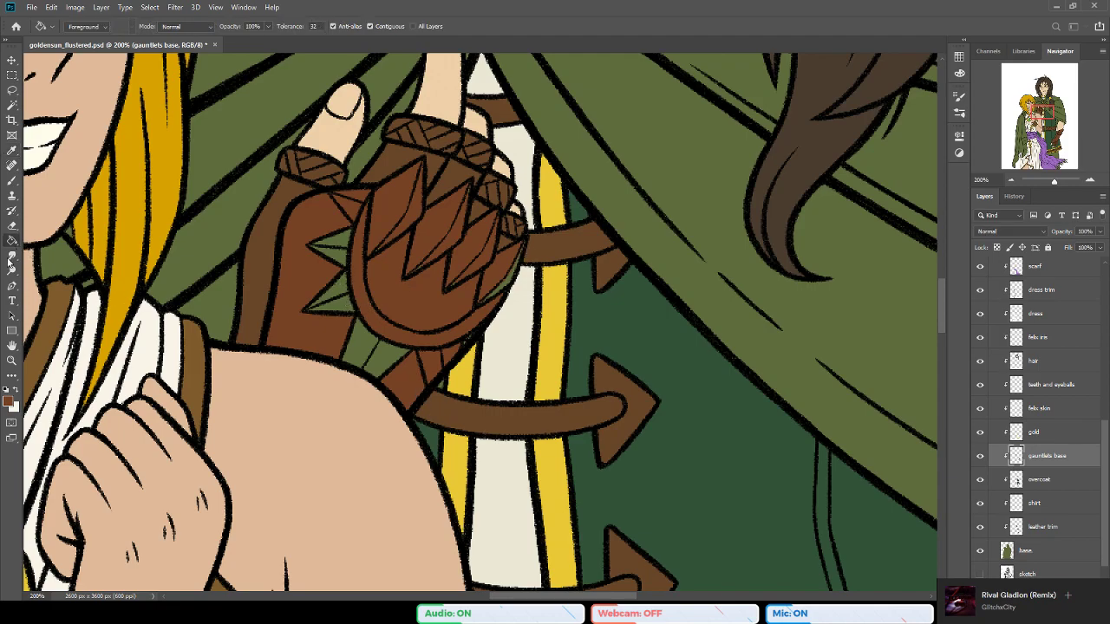
key("i")
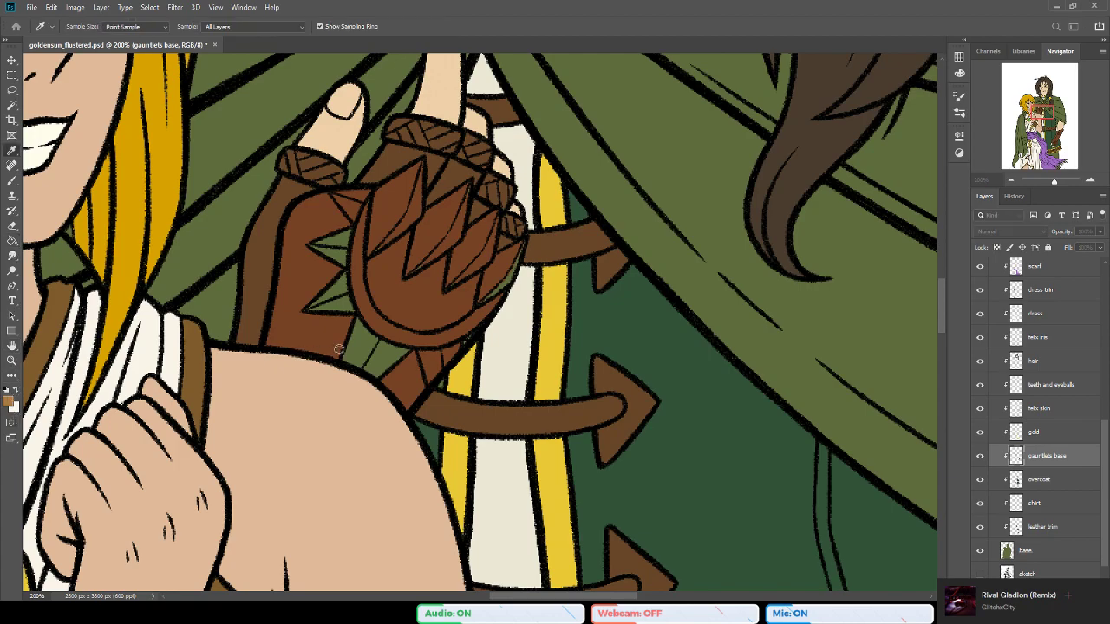
key("g")
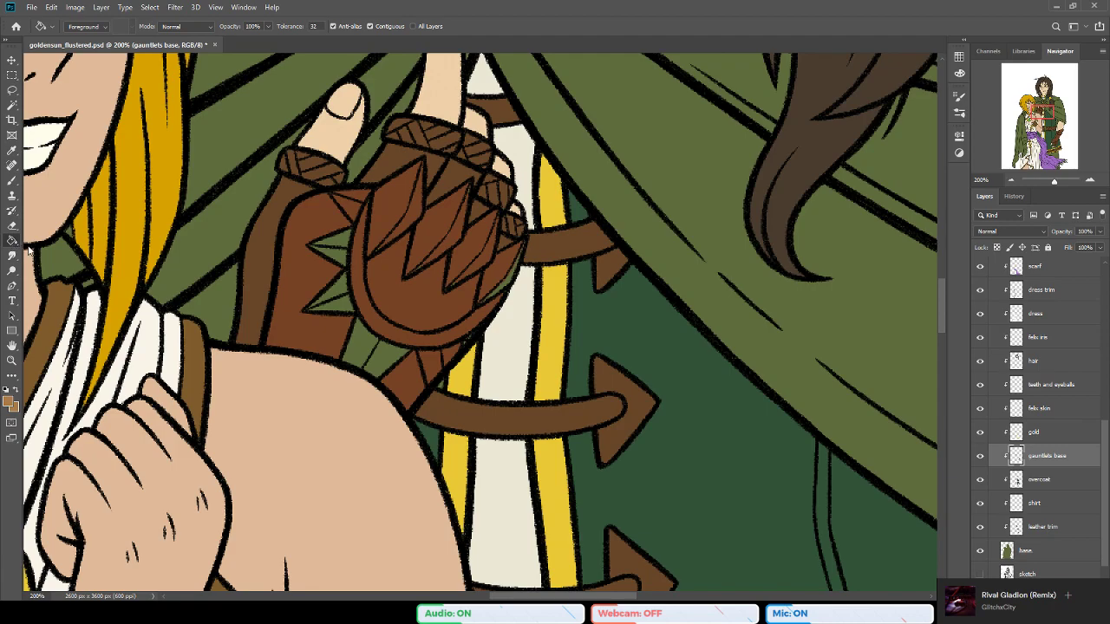
key("shift+g")
left_click(999, 247)
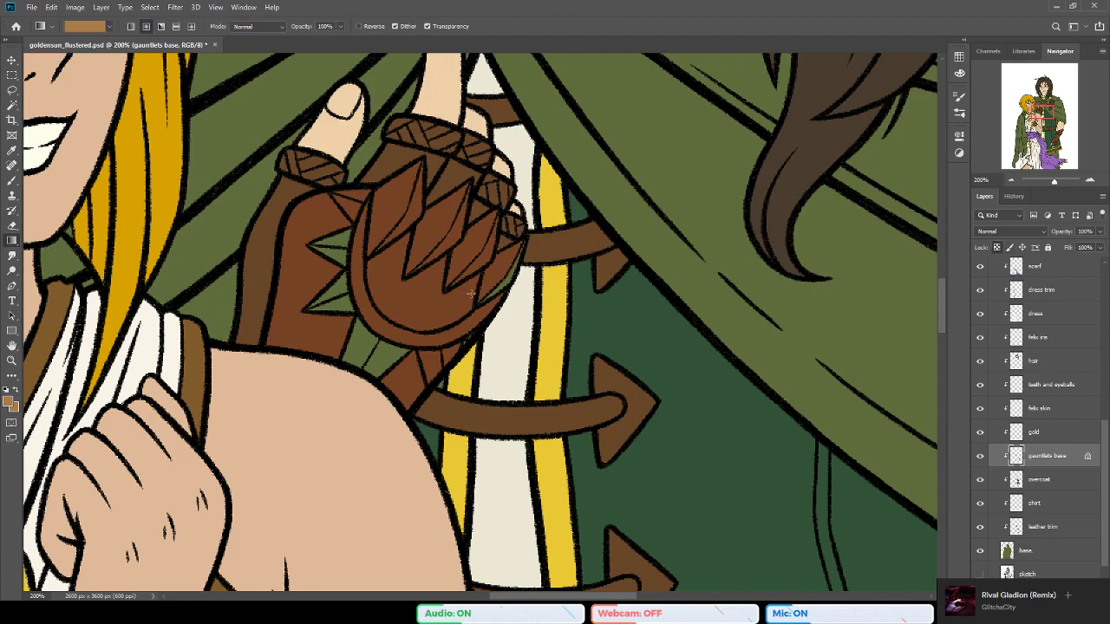
key("alt+BackSpace")
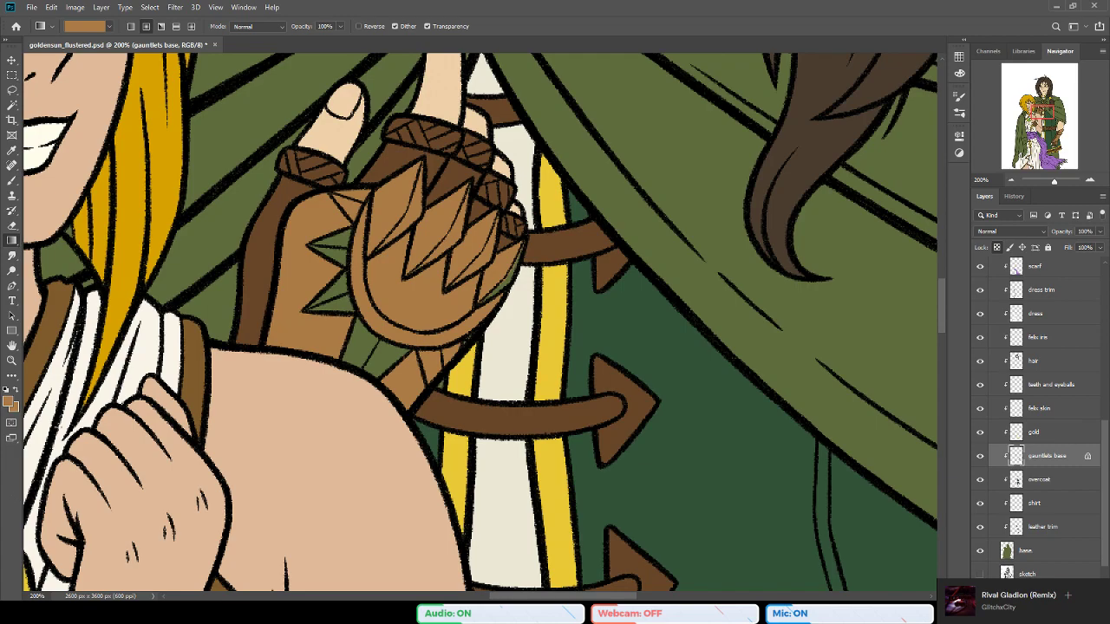
Step: Recolour the painted areas of the gauntlets base layer with a muted, greyer tan
key("i")
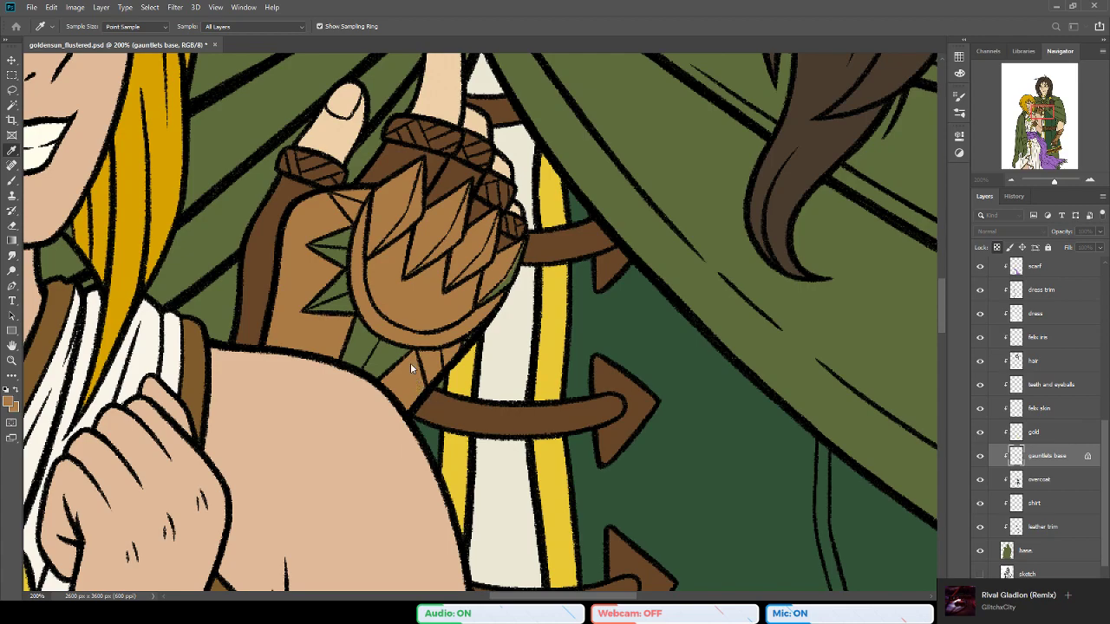
key("g")
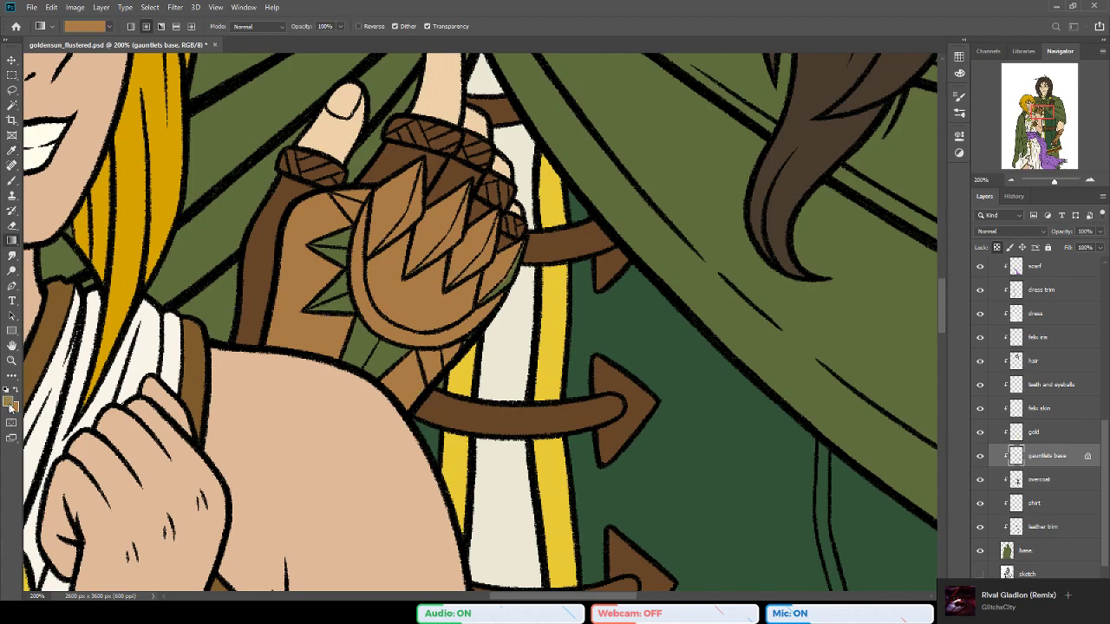
left_click(9, 401)
left_click(539, 265)
left_click_drag(539, 266, 495, 313)
Step: Examine both figures at 33.3% to judge the gauntlets' colour against the skin, leather trim and clothing
left_click(12, 360)
left_click(434, 364, "alt")
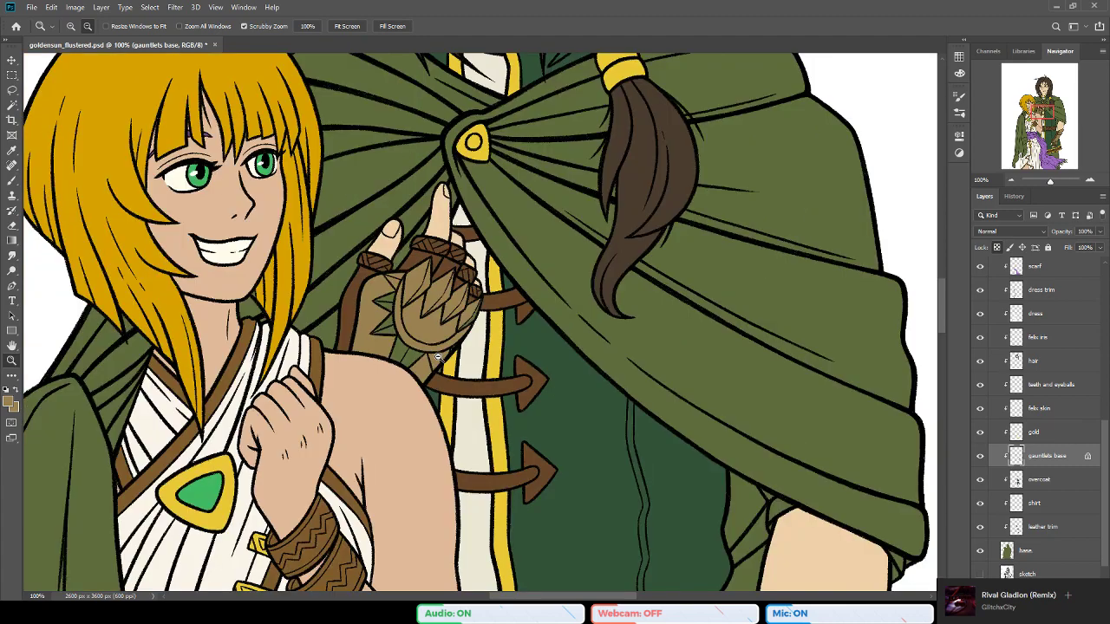
left_click(439, 357, "alt")
left_click(442, 356, "alt")
left_click(619, 430, "alt")
left_click(516, 483, "alt")
left_click(595, 504)
scroll(572, 497, "down", 3)
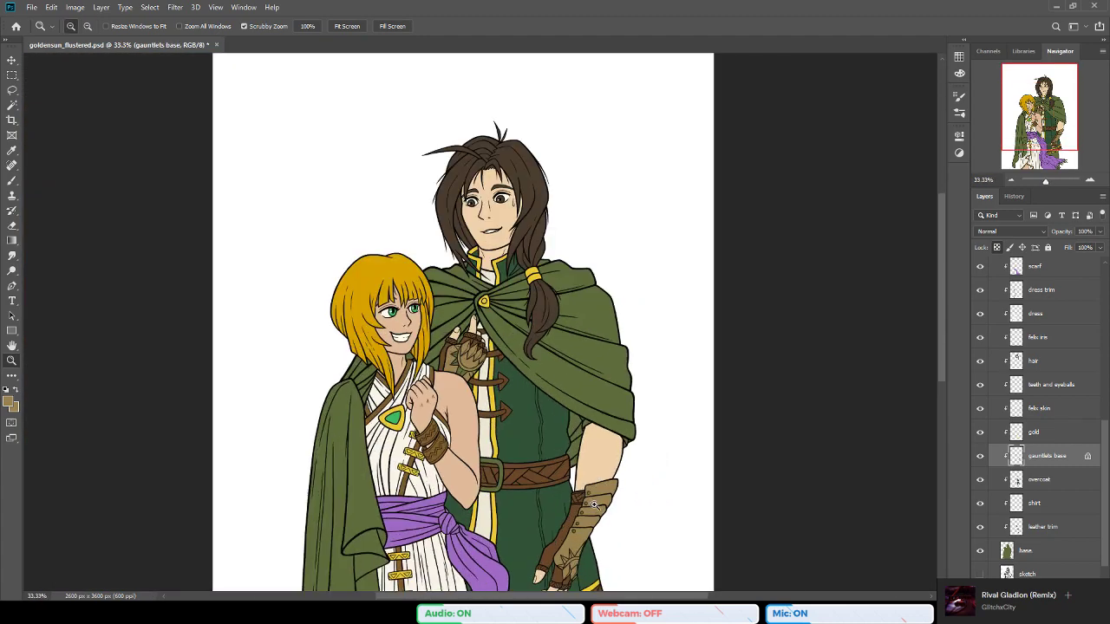
scroll(570, 496, "down", 3)
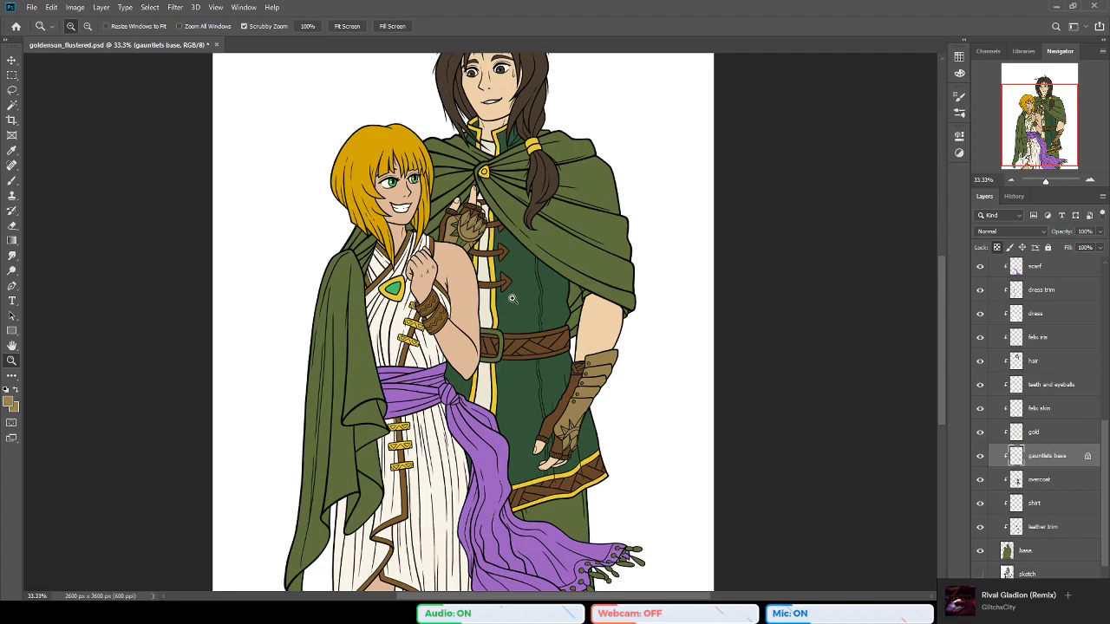
scroll(513, 299, "up", 1)
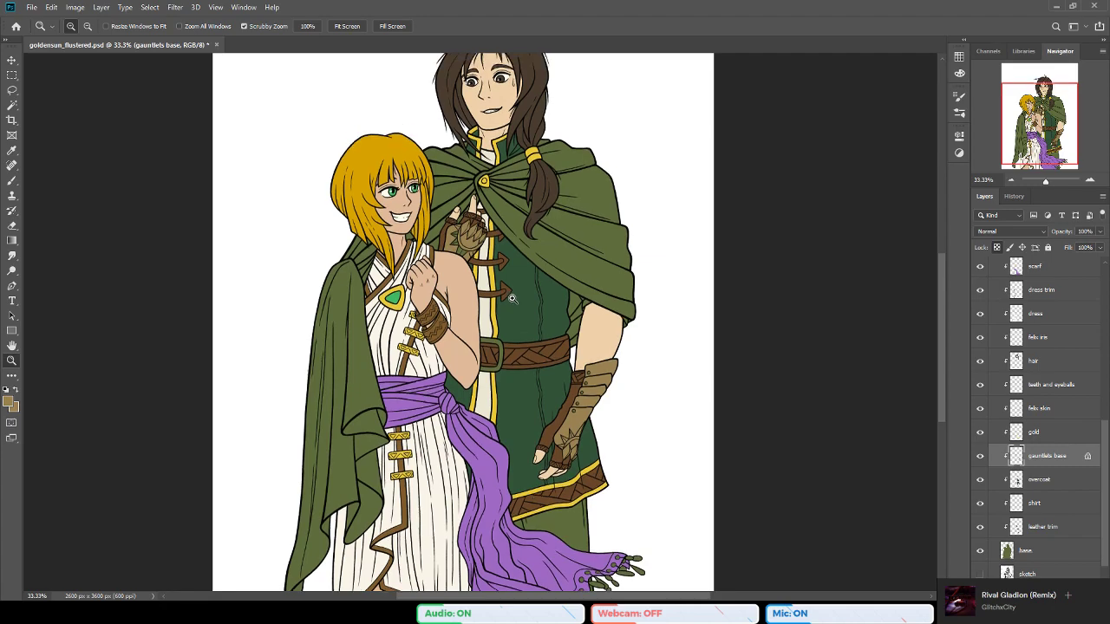
key("ctrl+z")
key("ctrl+z")
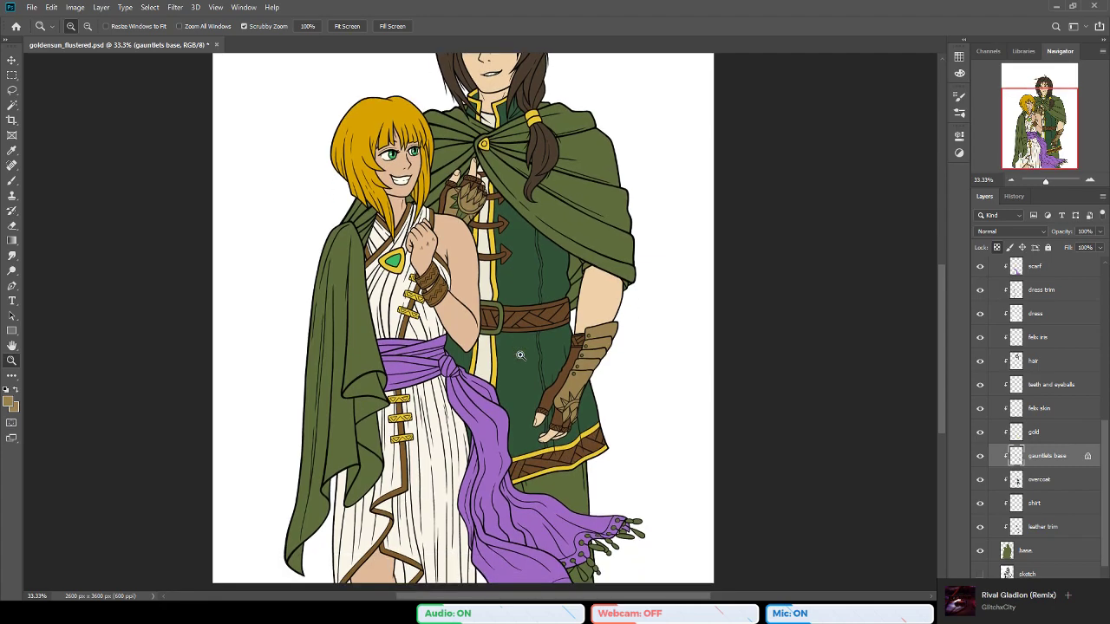
scroll(513, 399, "down", 2)
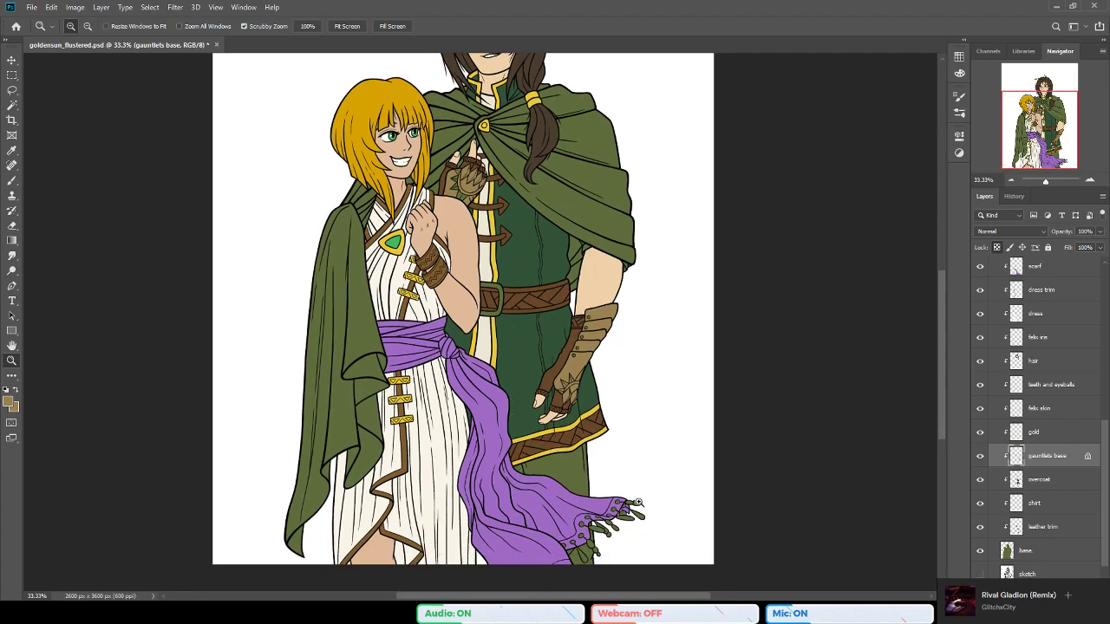
scroll(493, 421, "up", 2)
scroll(498, 422, "down", 1)
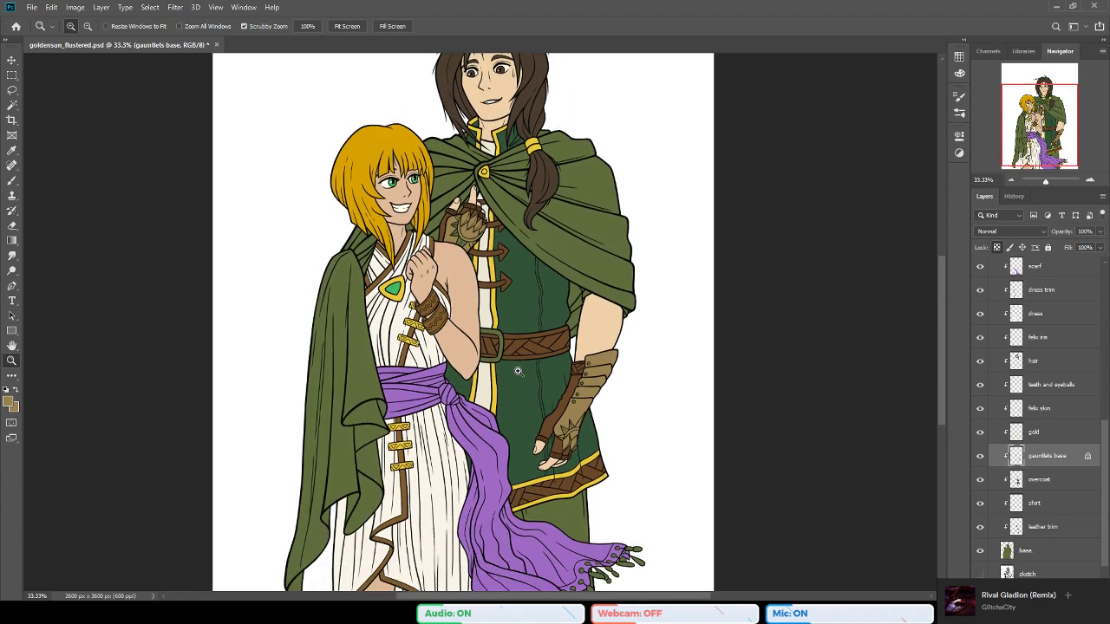
scroll(521, 371, "up", 1)
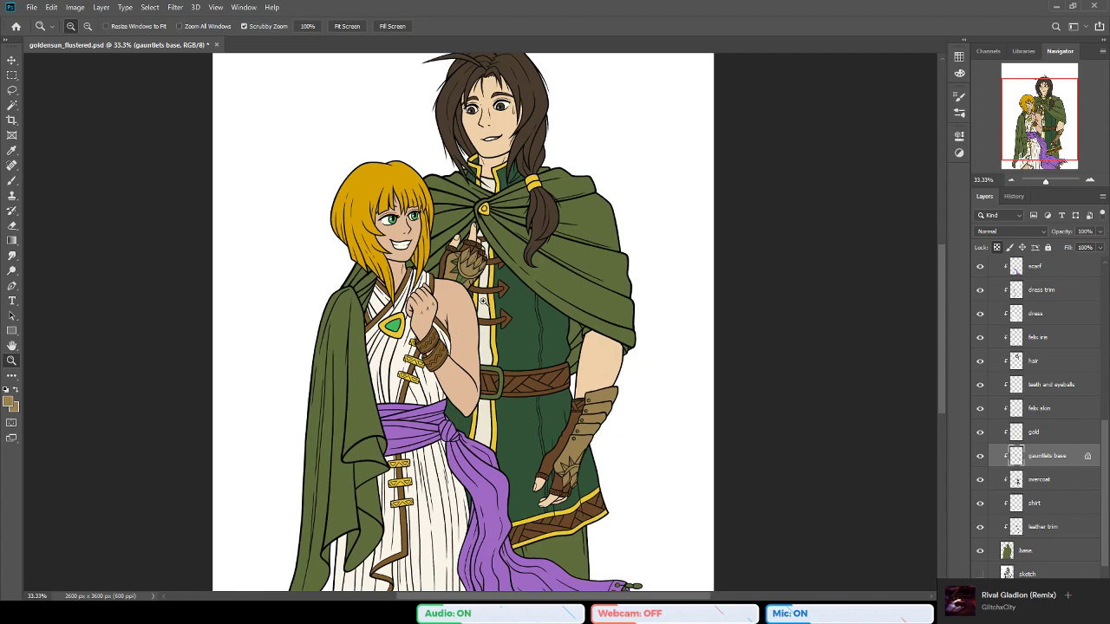
Step: Fill the uncoloured star points on the raised hand's gauntlet with tan on the gauntlets base layer and save the file
left_click(476, 256)
left_click(459, 265)
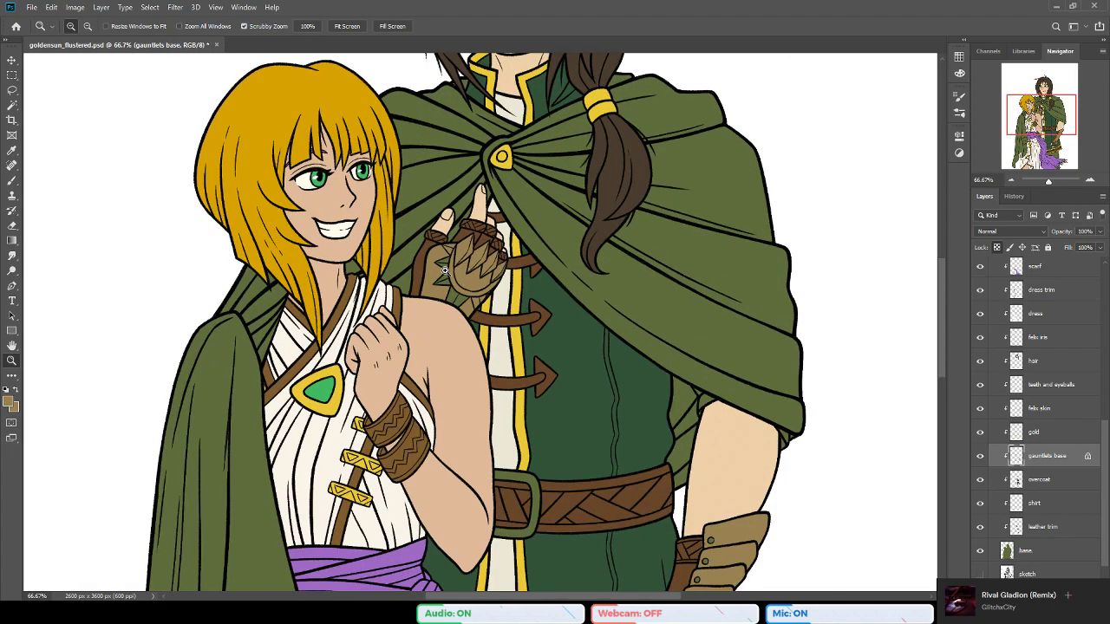
left_click(455, 266)
left_click(487, 275)
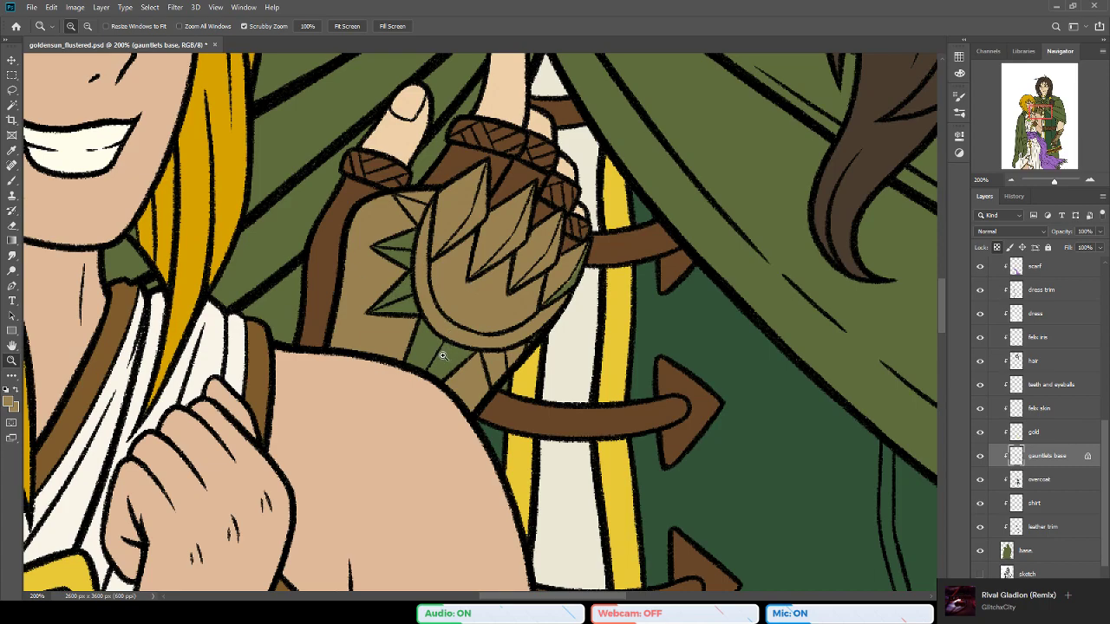
key("b")
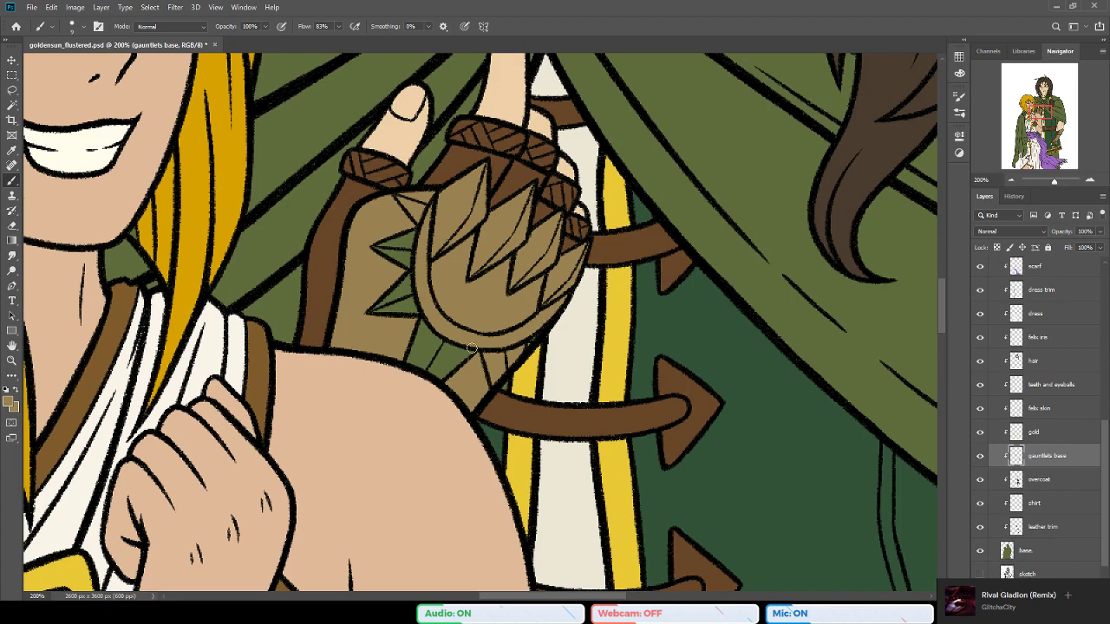
mouse_move(398, 244)
left_mouse_down()
mouse_move(391, 255)
mouse_move(405, 263)
left_mouse_up()
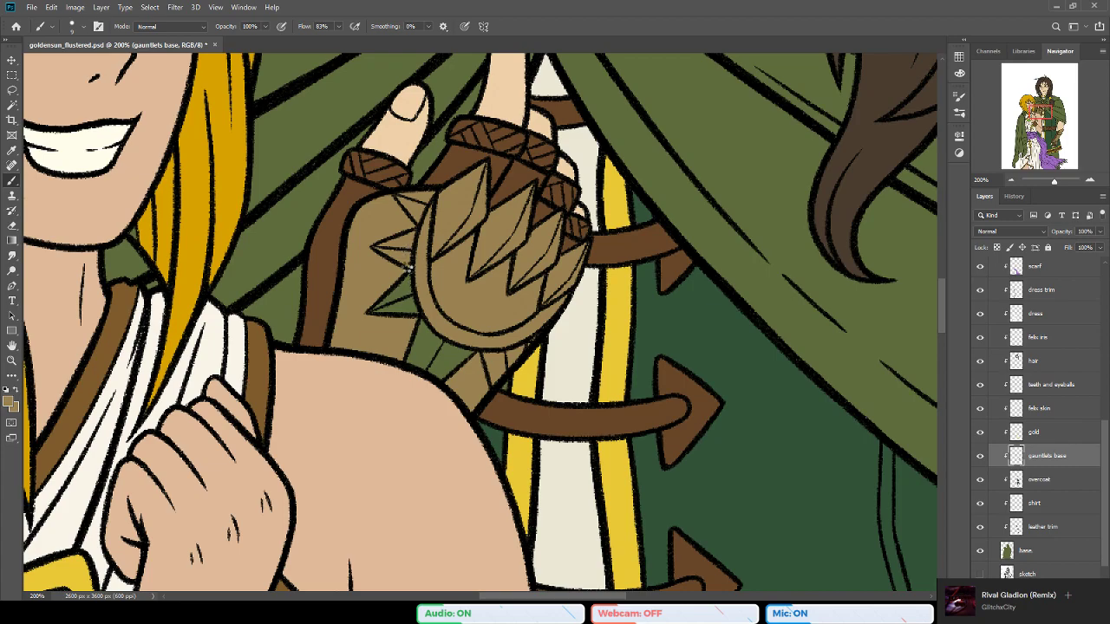
left_click_drag(376, 310, 413, 297)
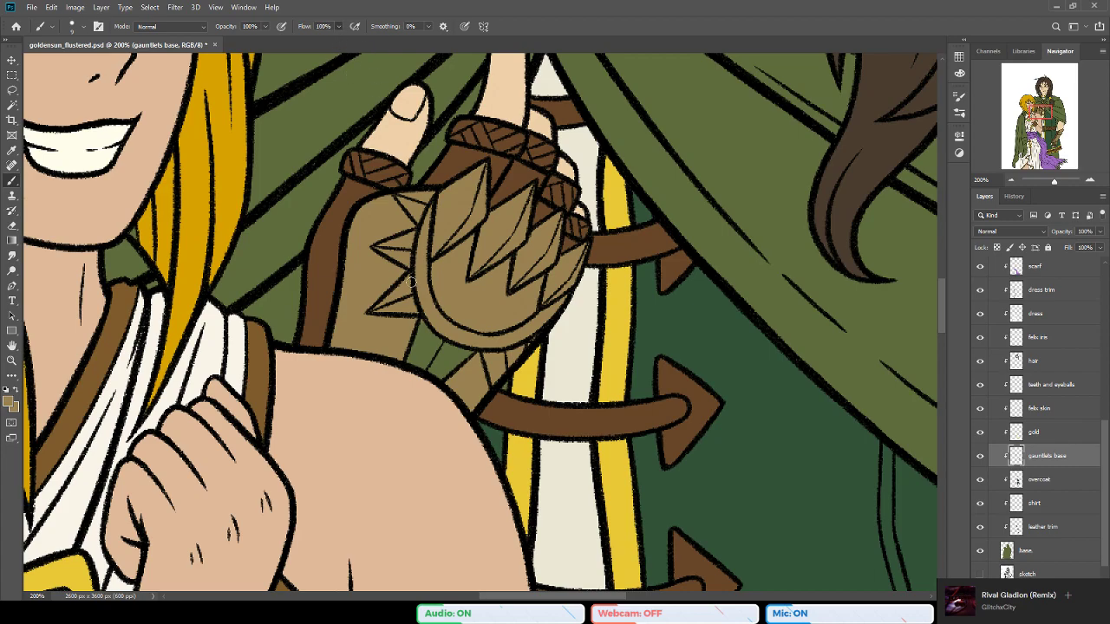
left_click_drag(425, 323, 480, 348)
mouse_move(426, 342)
left_mouse_down()
mouse_move(414, 339)
mouse_move(458, 365)
mouse_move(418, 352)
mouse_move(431, 370)
mouse_move(419, 365)
mouse_move(456, 374)
left_mouse_up()
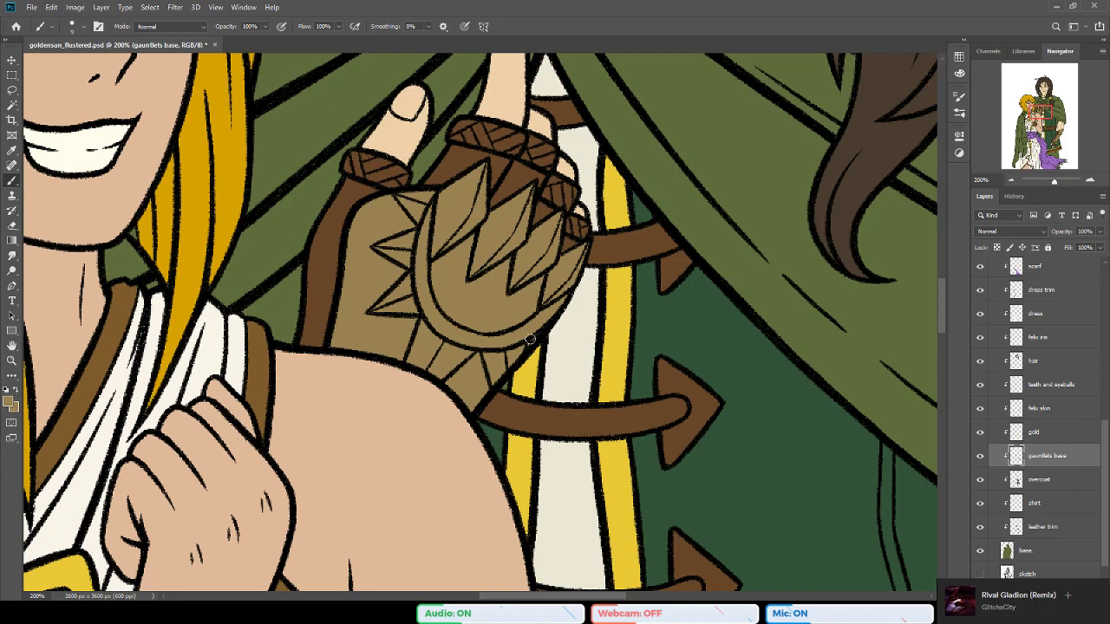
left_click_drag(541, 338, 537, 357)
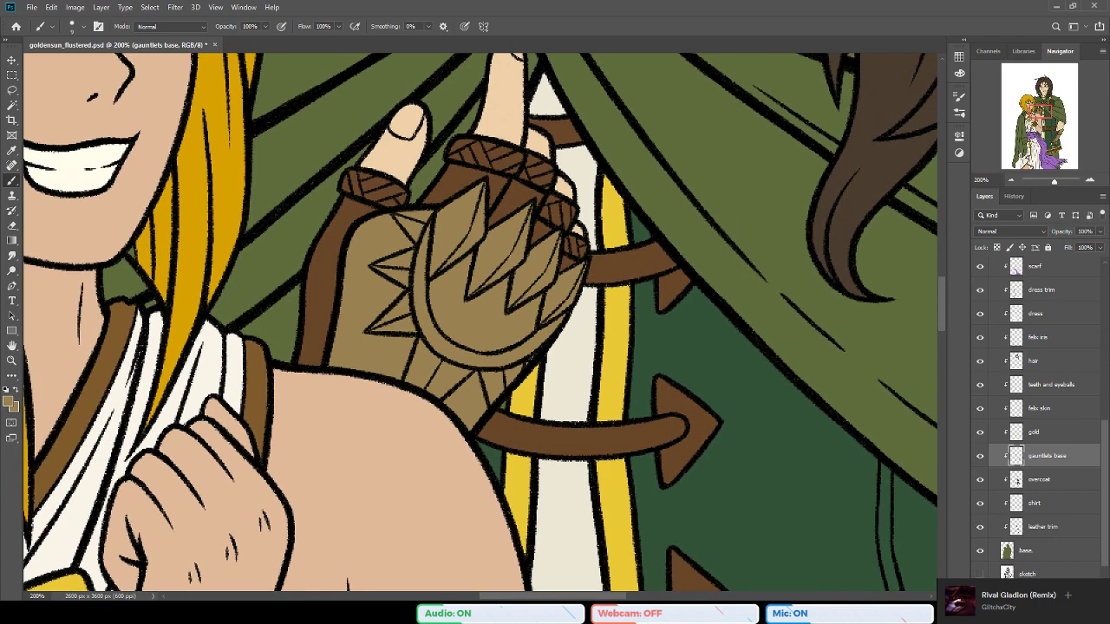
key("ctrl+s")
Step: Sample the man's skin colour as the foreground colour and adjust it to a slightly warmer peach
left_click_drag(439, 263, 468, 296)
left_click(11, 360)
left_click(433, 399, "alt")
left_click(434, 399, "alt")
left_click(434, 398, "alt")
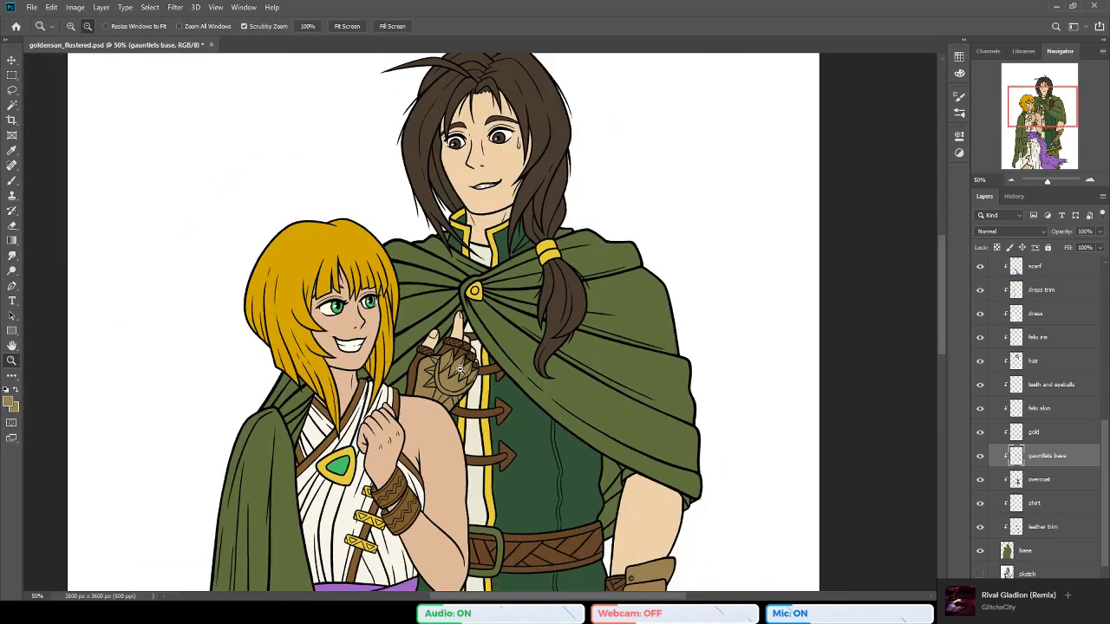
key("b")
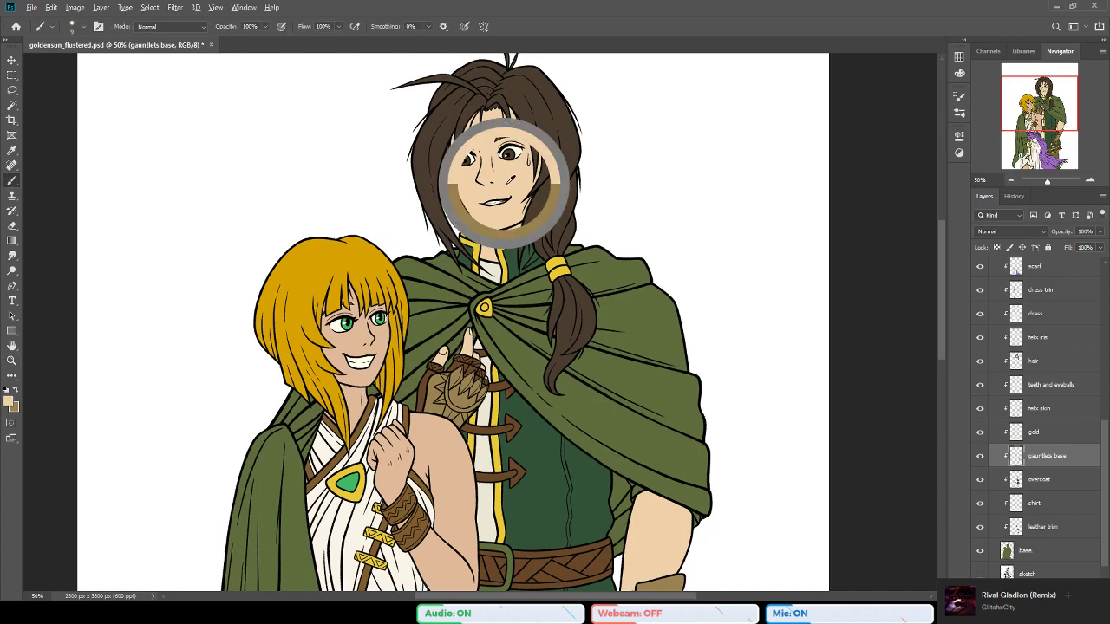
key("i")
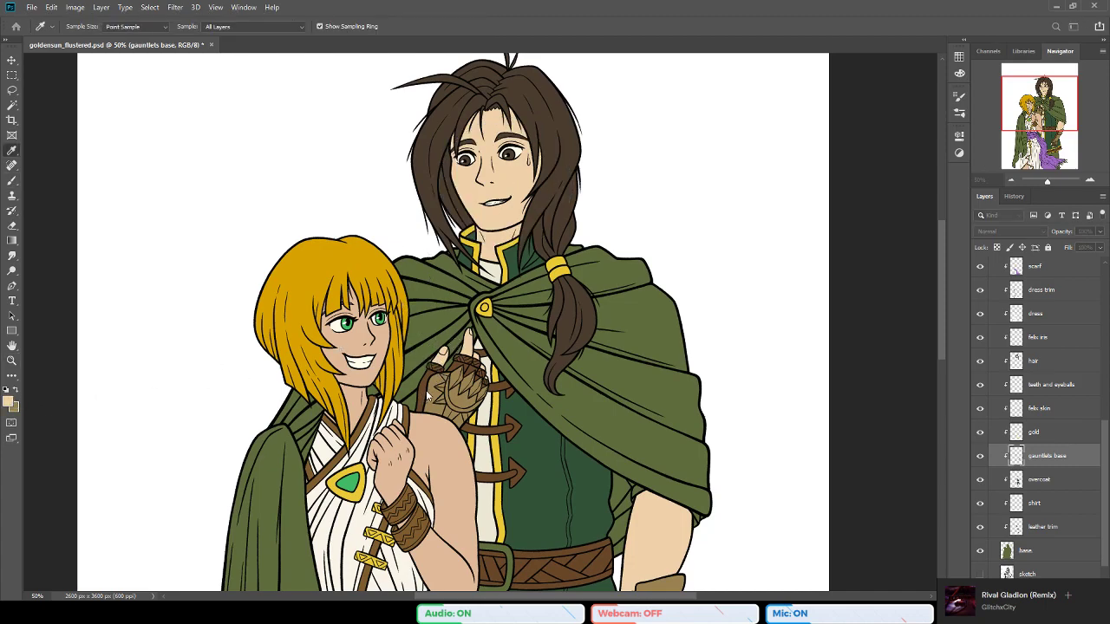
key("b")
left_click(11, 402)
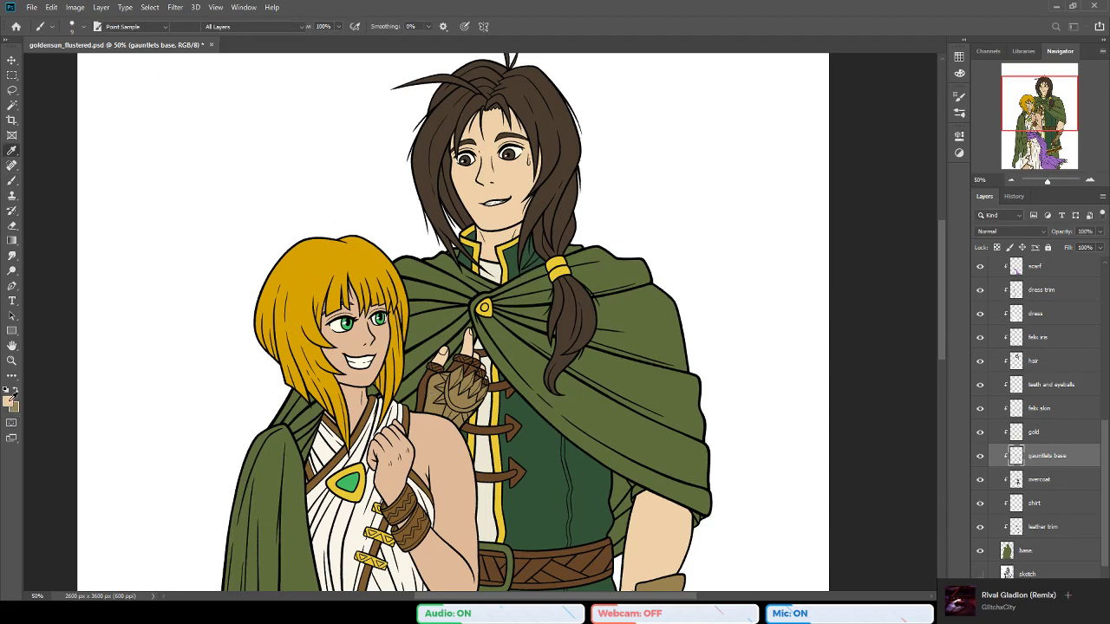
key("Return")
Step: Refill the man's skin on the felix skin layer with plain peach, keeping transparent pixels locked, and save the file
left_click(8, 240)
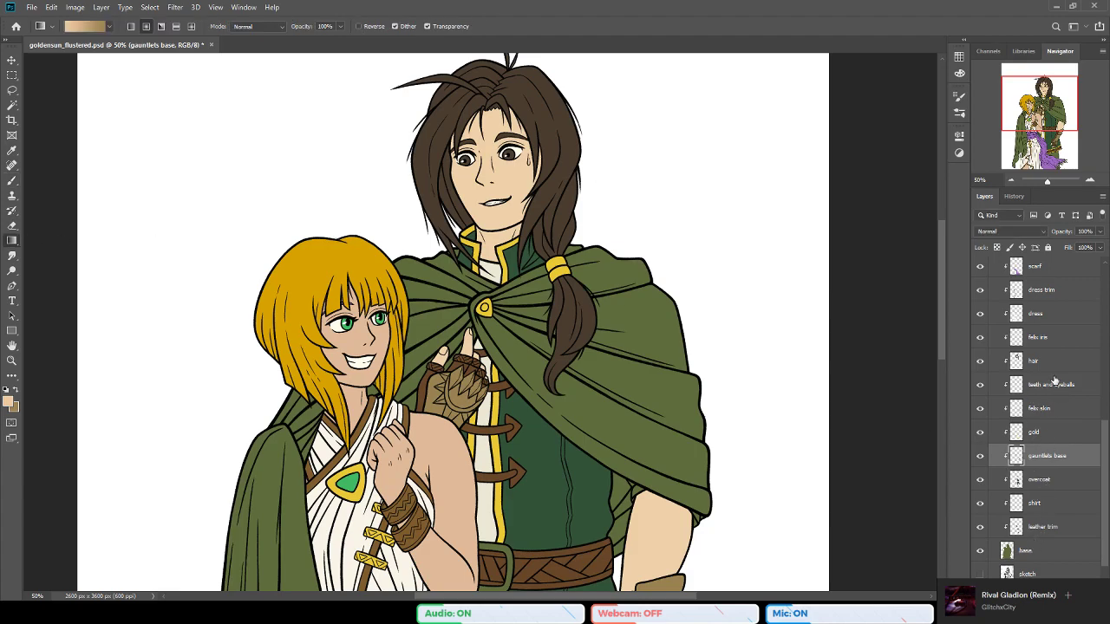
left_click(1048, 409)
left_click_drag(521, 254, 513, 256)
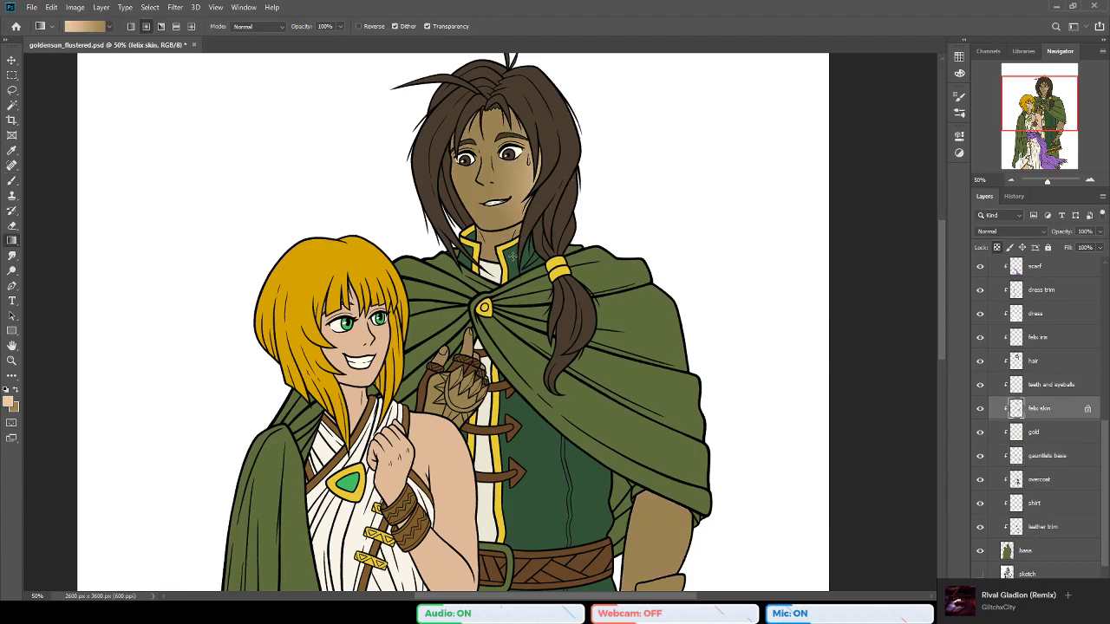
key("ctrl+z")
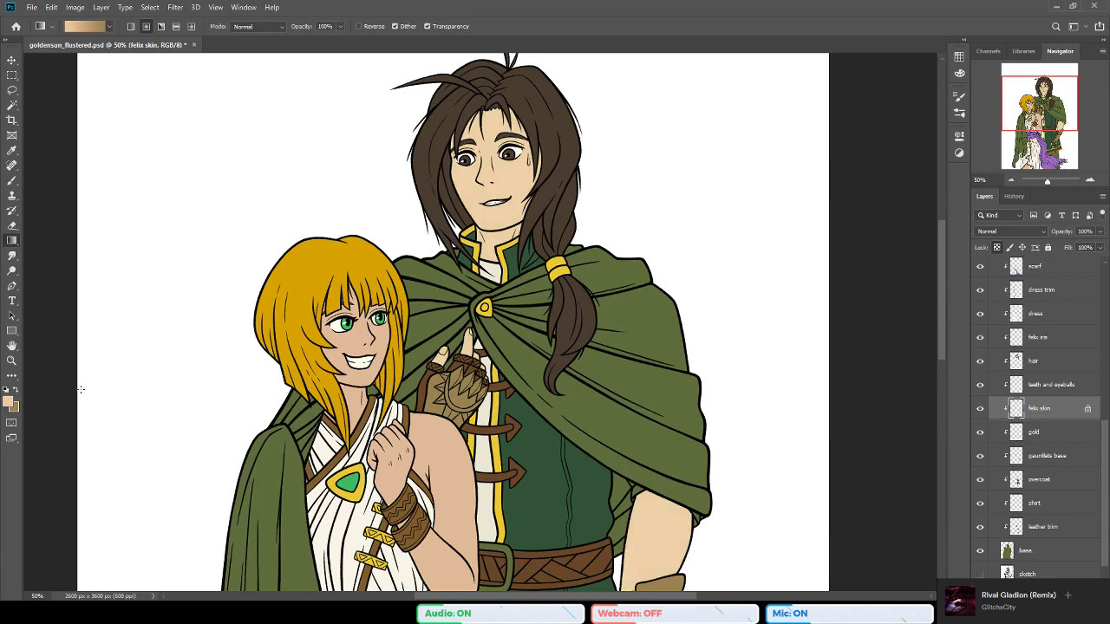
left_click(15, 411)
left_click(326, 323)
left_click(496, 267)
key("ctrl+s")
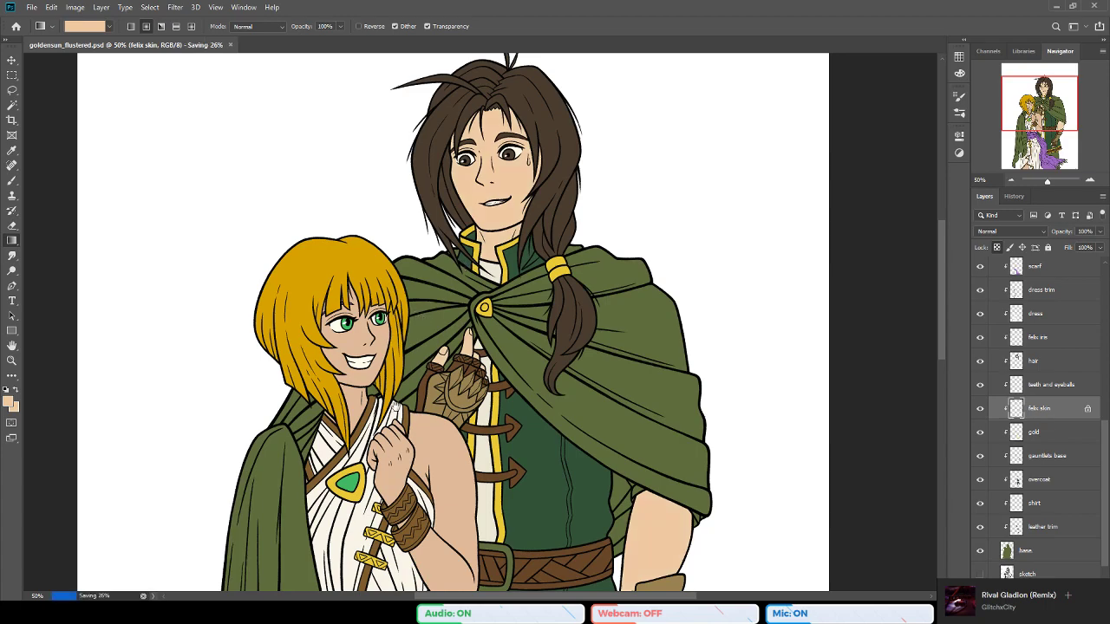
Step: Resample the man's skin tone, refill the felix skin layer with a slightly adjusted peach, and unlock the layer's transparent pixels
left_click_drag(413, 441, 417, 439)
left_click_drag(287, 357, 278, 369)
left_click(13, 362)
left_click(442, 469, "alt")
left_click_drag(417, 568, 425, 400)
scroll(425, 399, "up", 3)
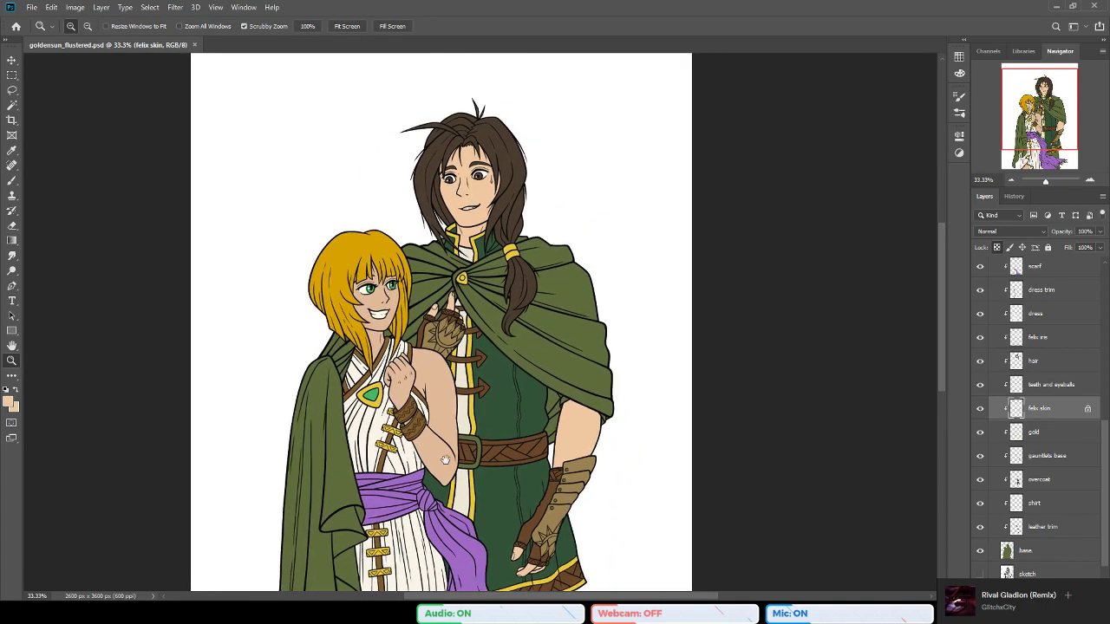
key("b")
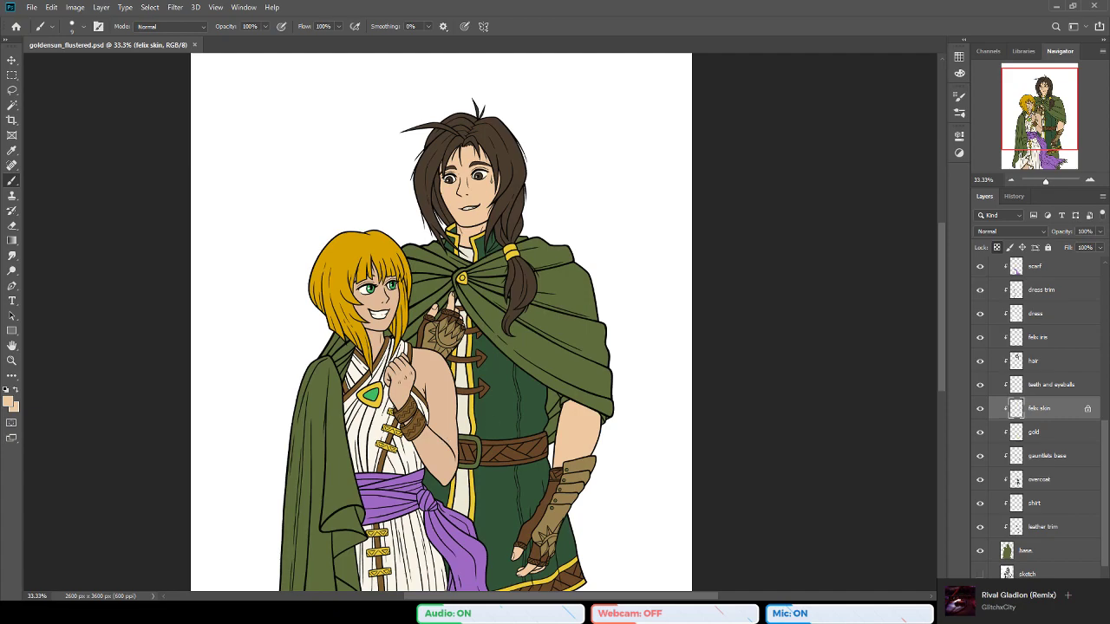
key("d")
left_click(476, 193, "alt")
key("x")
left_click(478, 194, "alt")
left_click(15, 242)
left_click_drag(496, 238, 483, 186)
key("x")
left_click(998, 248)
Step: Check the man's recoloured skin against the woman's at 50% and save the file
left_click_drag(77, 361, 81, 381)
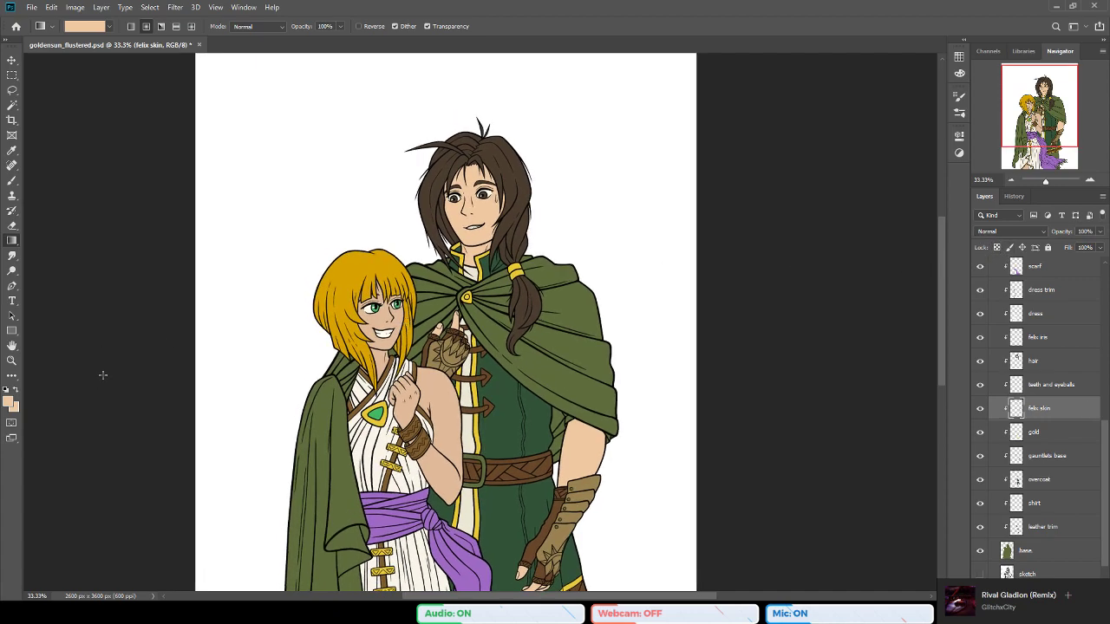
left_click(11, 361)
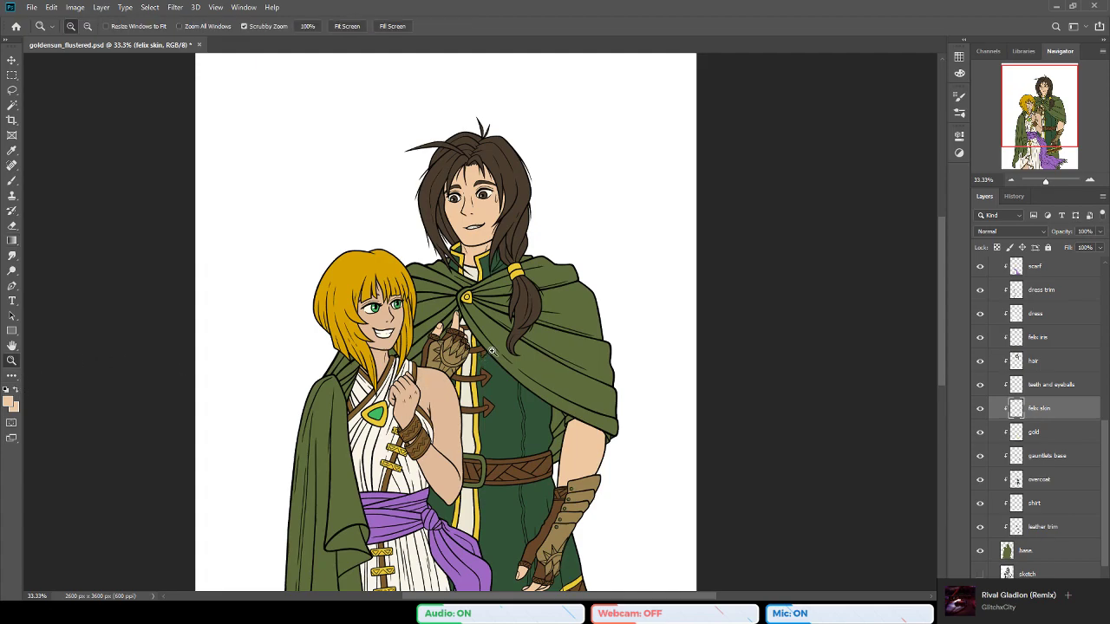
left_click(440, 265)
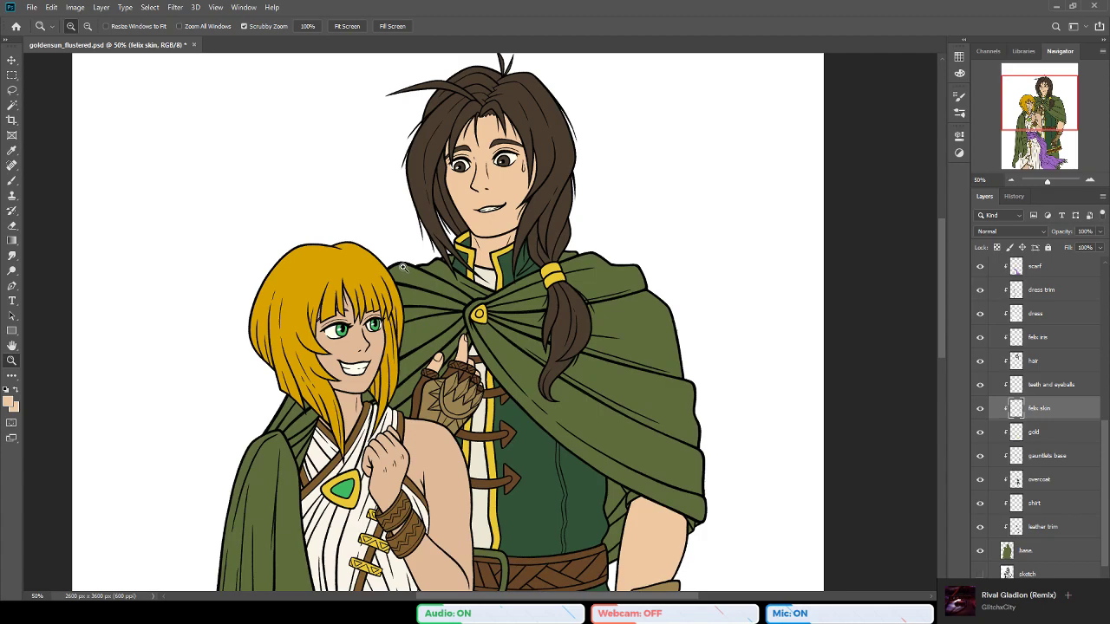
left_click_drag(445, 343, 425, 326)
key("ctrl+s")
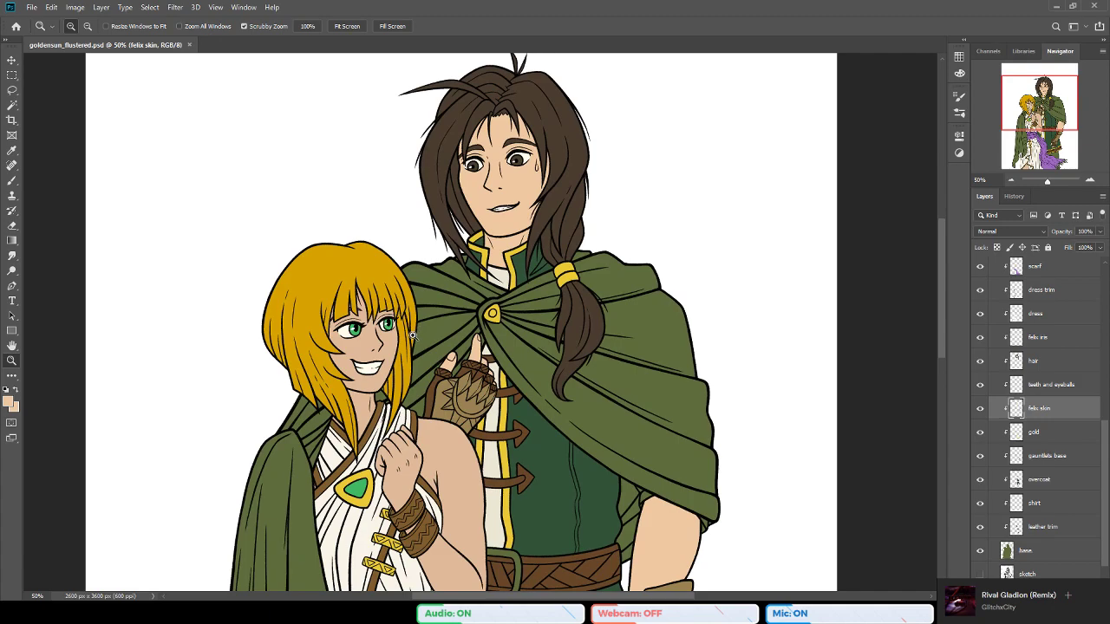
Step: Sample the man's cream shirt colour and set both the foreground and background colours to a pinker off-white
scroll(421, 343, "down", 8)
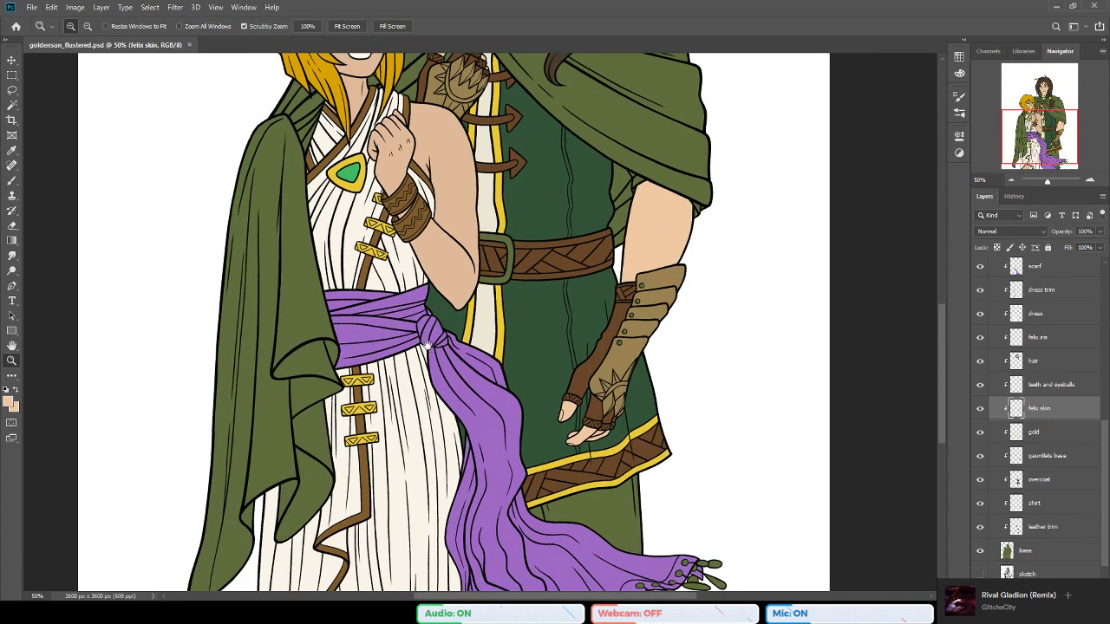
scroll(430, 348, "up", 3)
key("b")
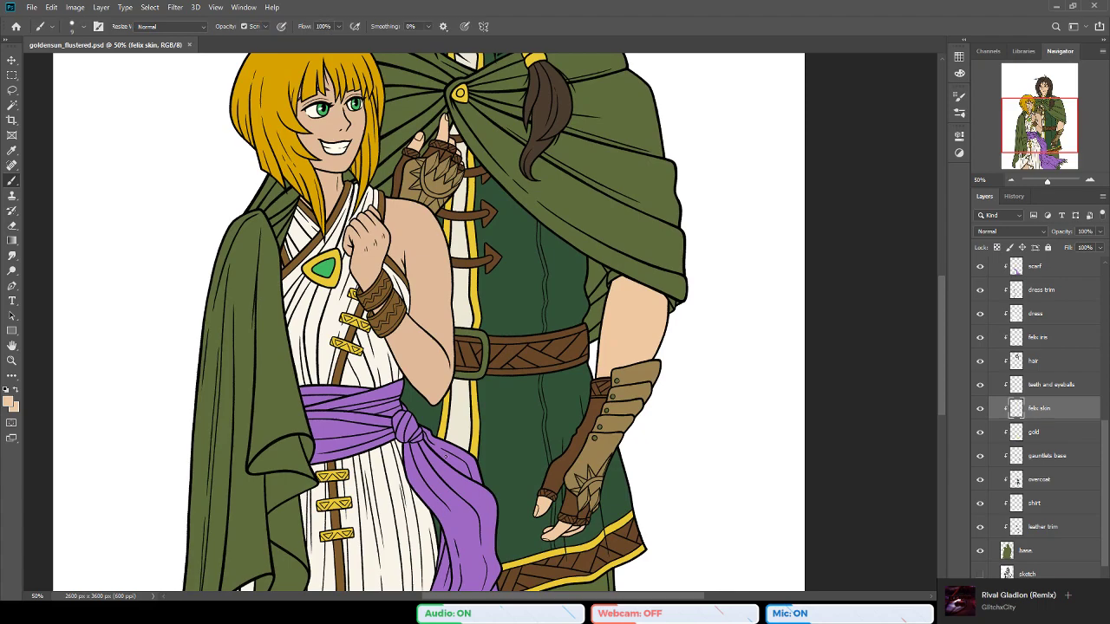
scroll(445, 455, "down", 4)
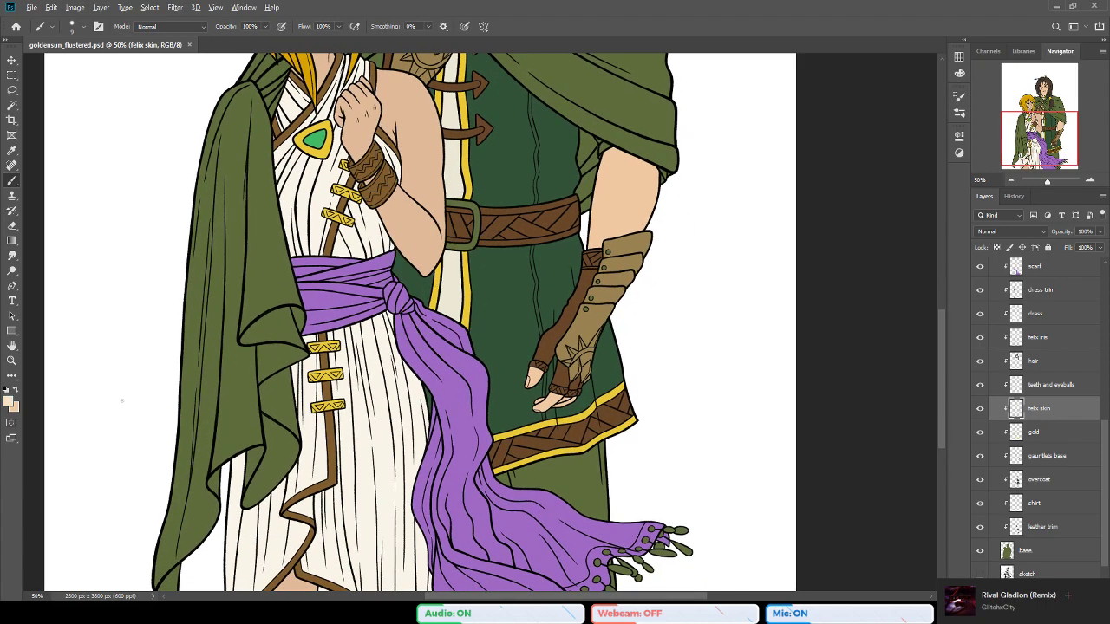
key("i")
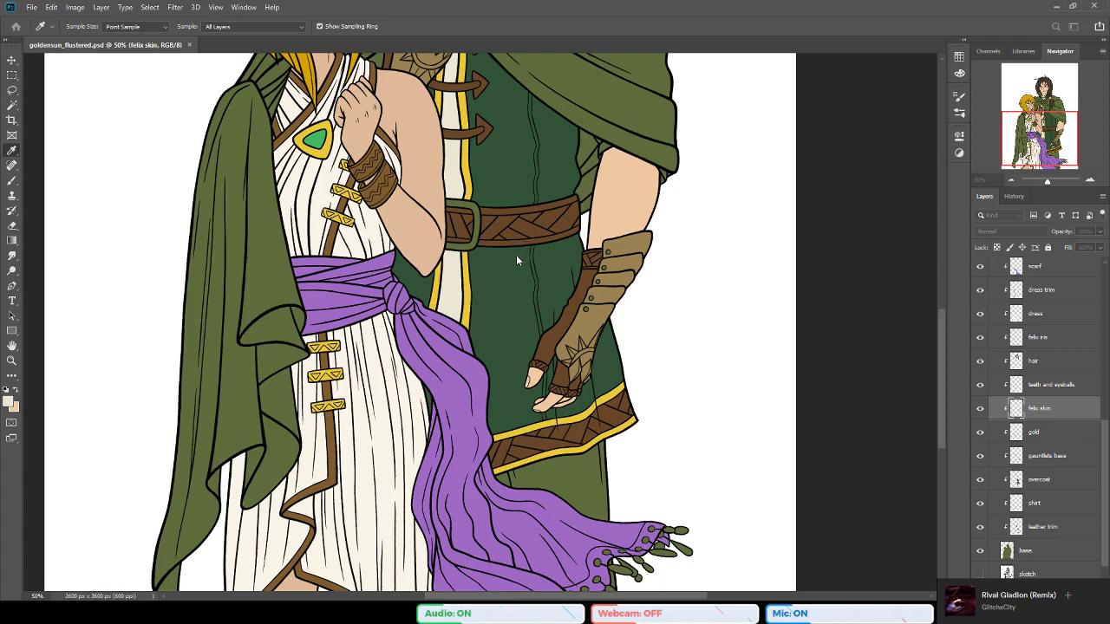
key("b")
key("i")
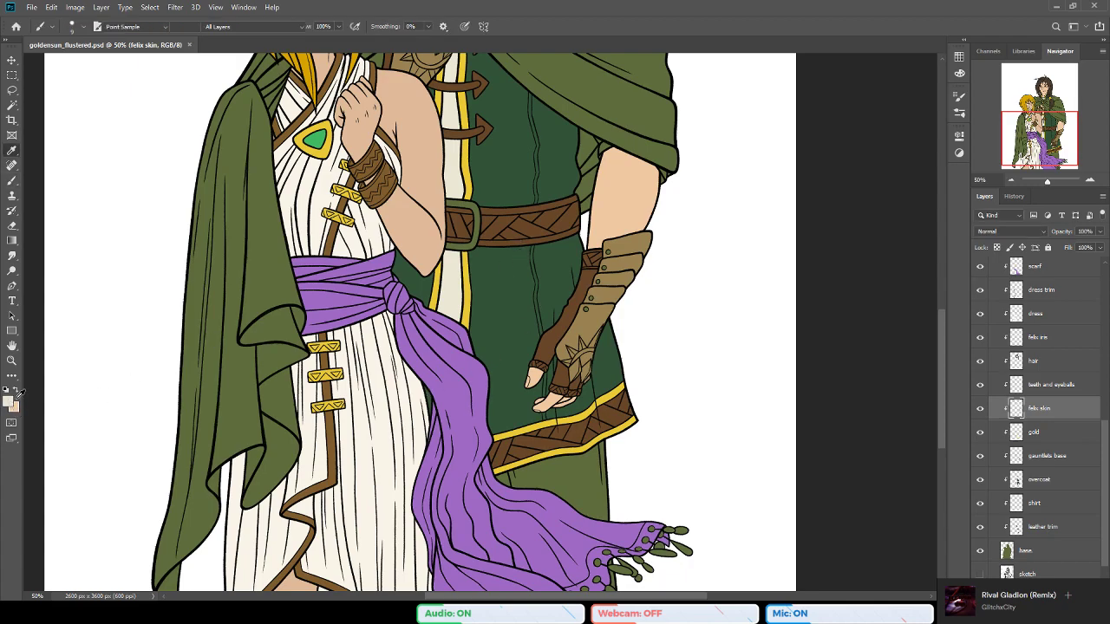
key("b")
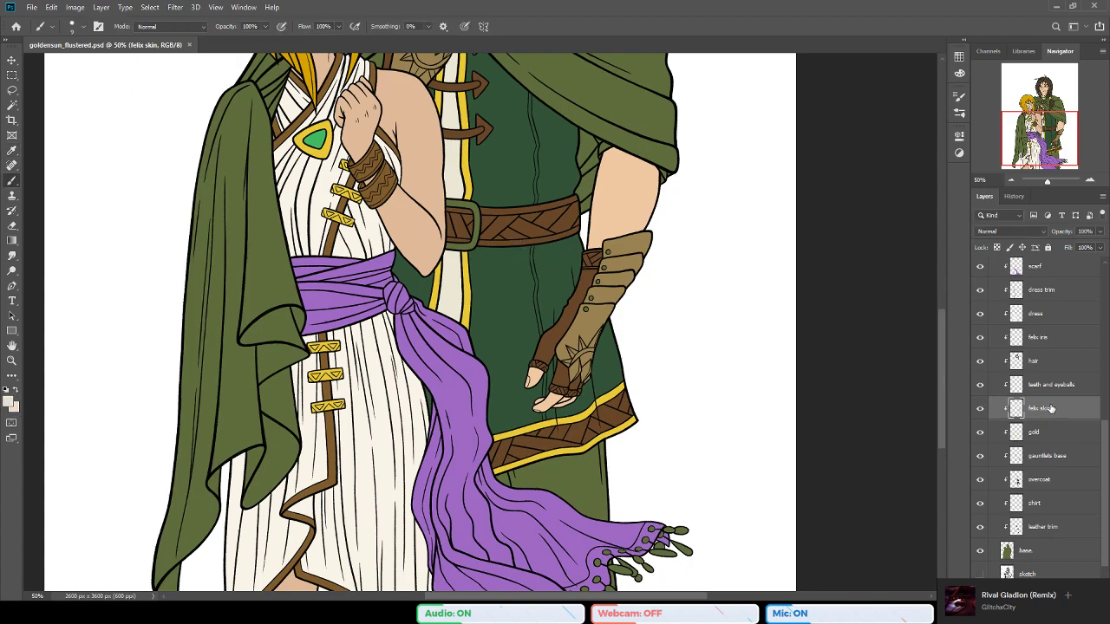
Step: Lock the transparent pixels of the shirt layer and refill its painted areas with the pinkish off-white
left_click_drag(1102, 449, 1105, 464)
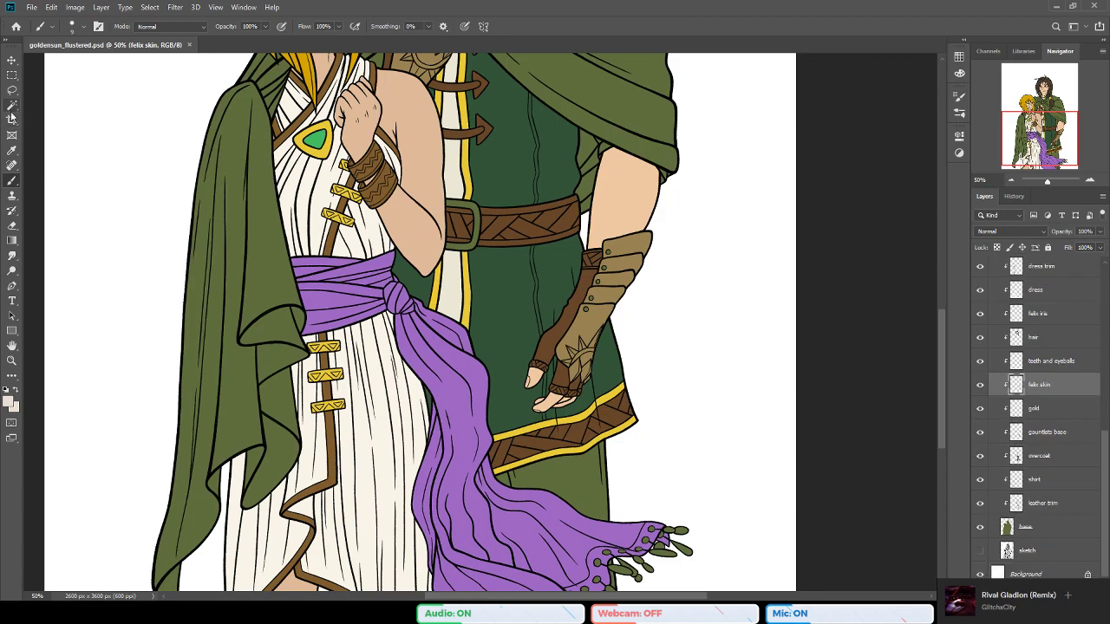
left_click(12, 240)
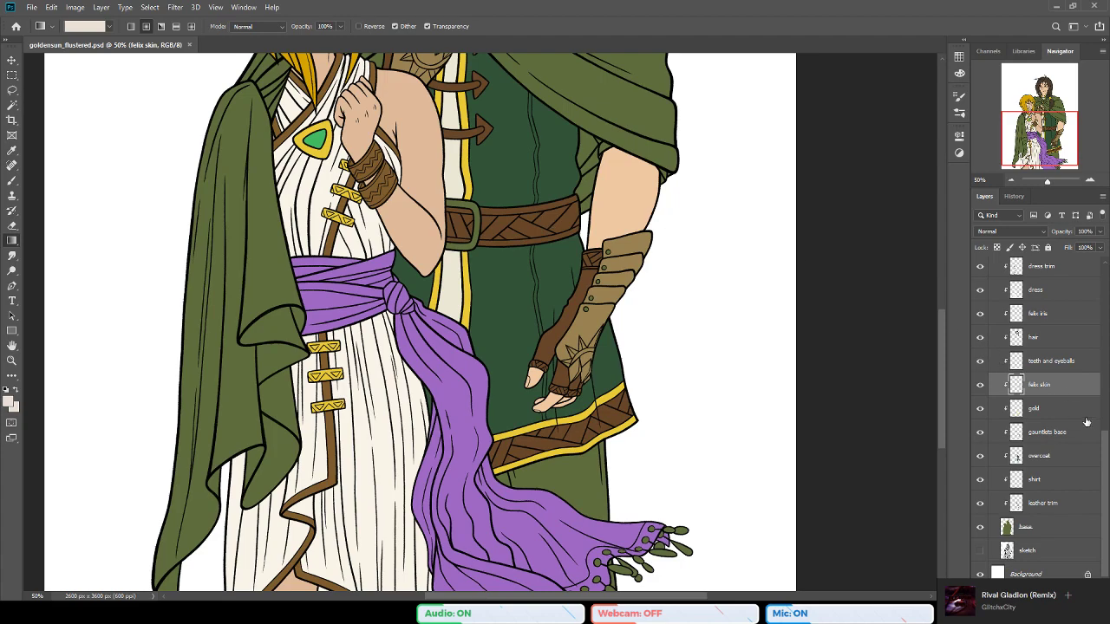
left_click_drag(1104, 445, 1104, 442)
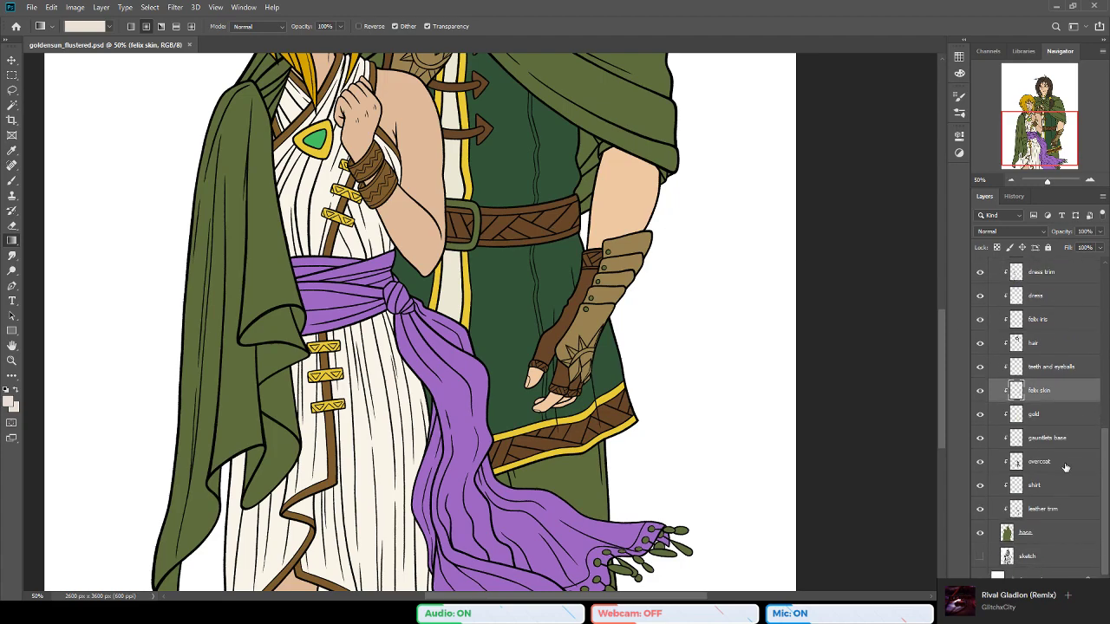
left_click(1034, 485)
left_click(997, 248)
left_click_drag(444, 284, 397, 305)
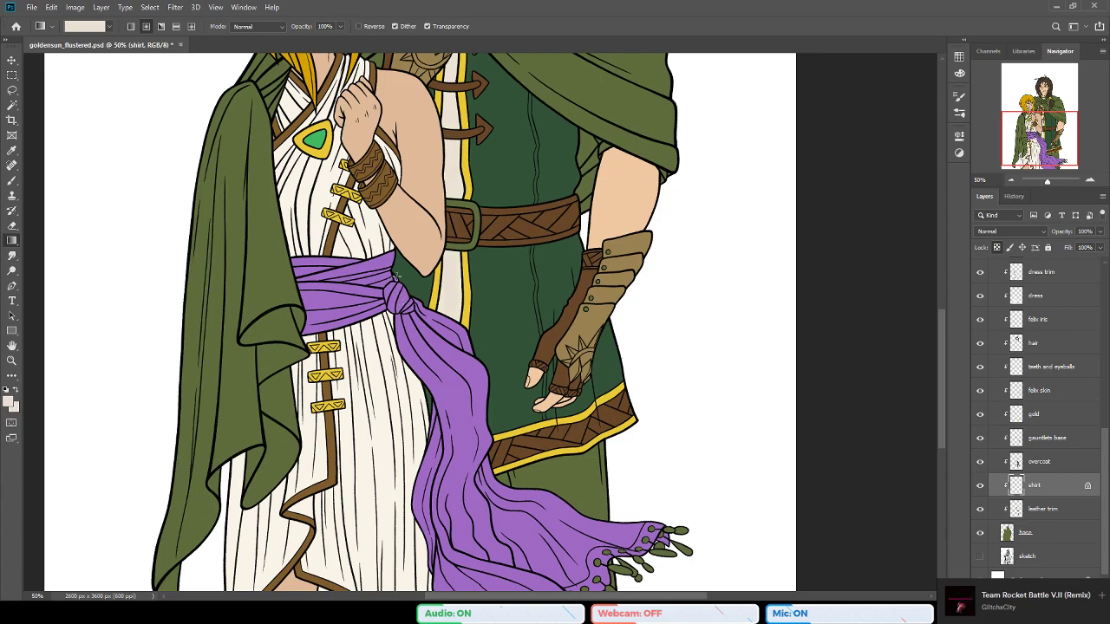
Step: Review the flat colours of both figures with the whole canvas at 25% and save the file
left_click(16, 359)
left_click(424, 355, "alt")
left_click(415, 352, "alt")
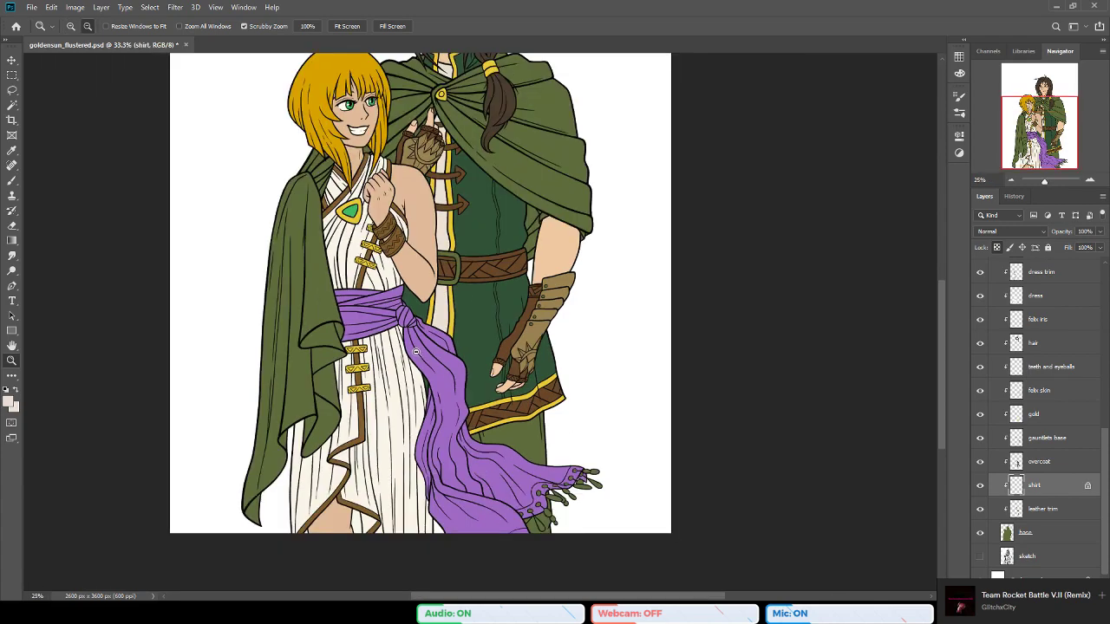
left_click_drag(436, 313, 466, 379)
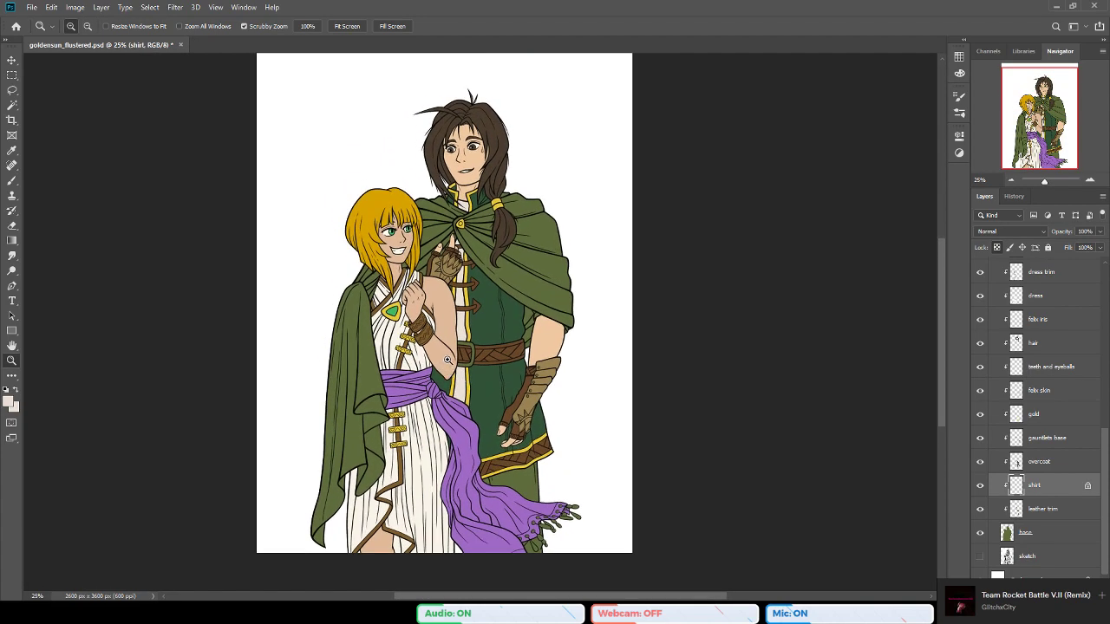
key("ctrl+s")
left_click_drag(443, 339, 449, 343)
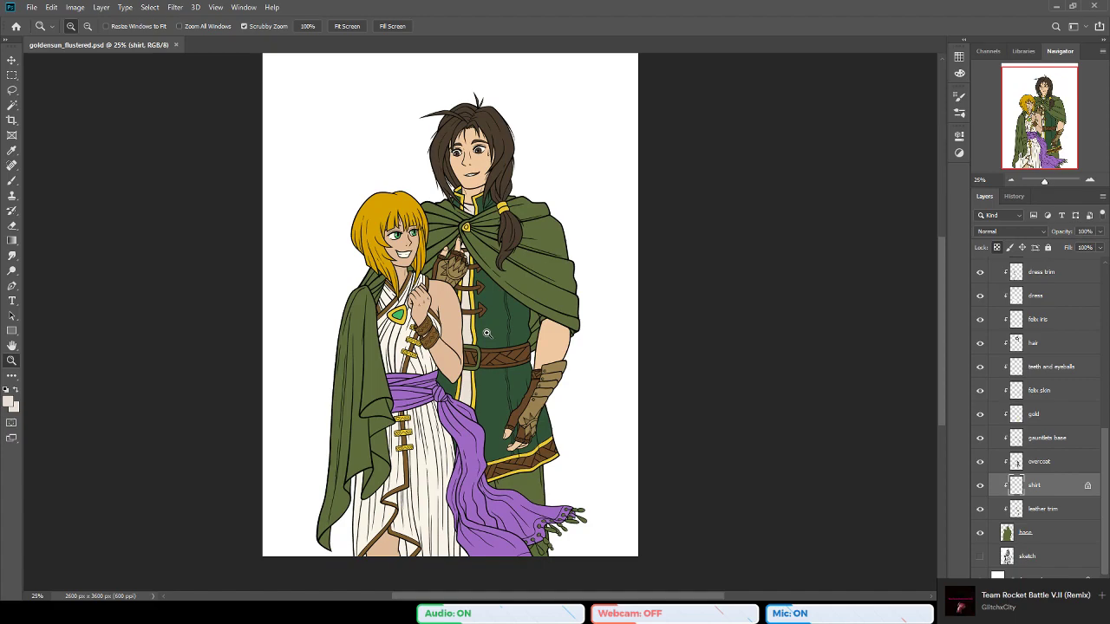
Step: Add a new layer directly above Background and open the foreground colour for editing
scroll(1106, 473, "down", 1)
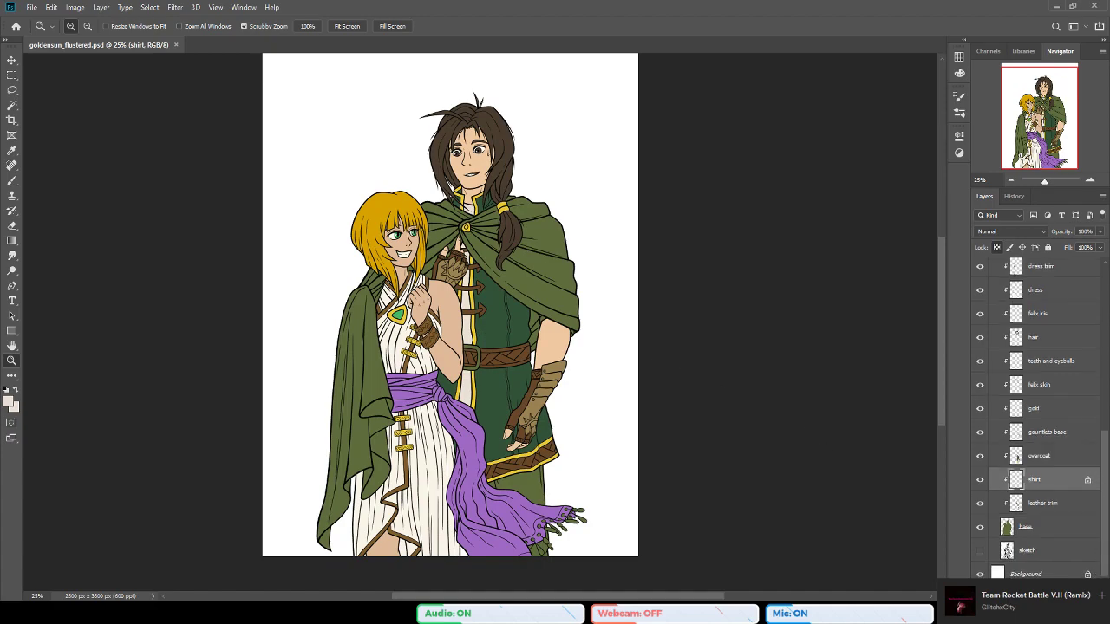
left_click(1041, 576)
left_click(1073, 596)
key("b")
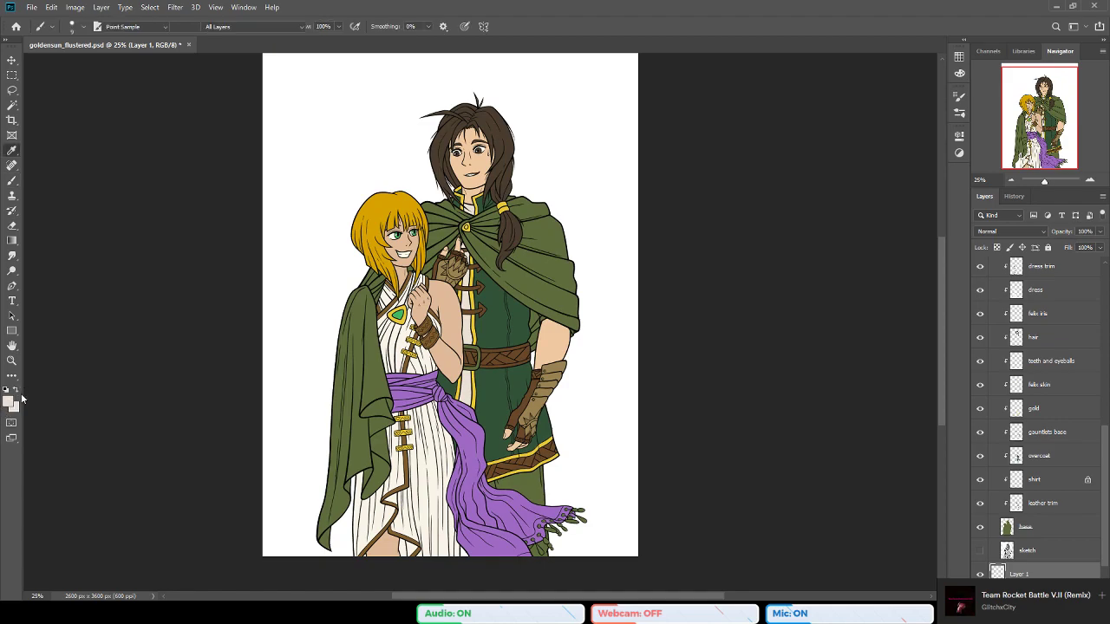
key("i")
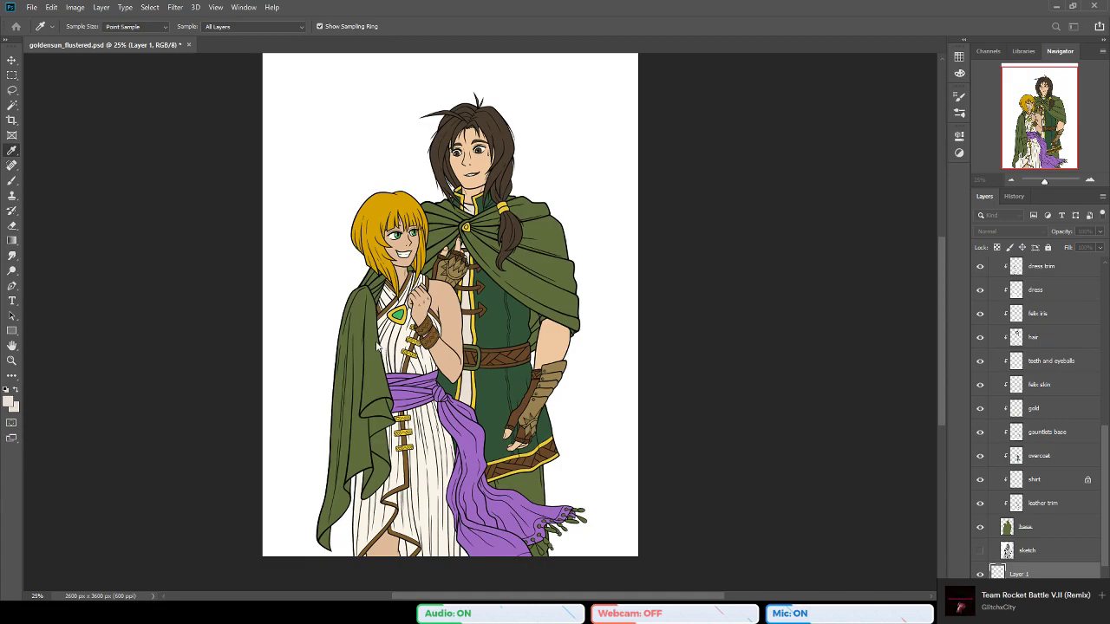
Step: Set foreground and background colours to pale mint and fill Layer 1 behind the figures with the Gradient tool
left_click(505, 258)
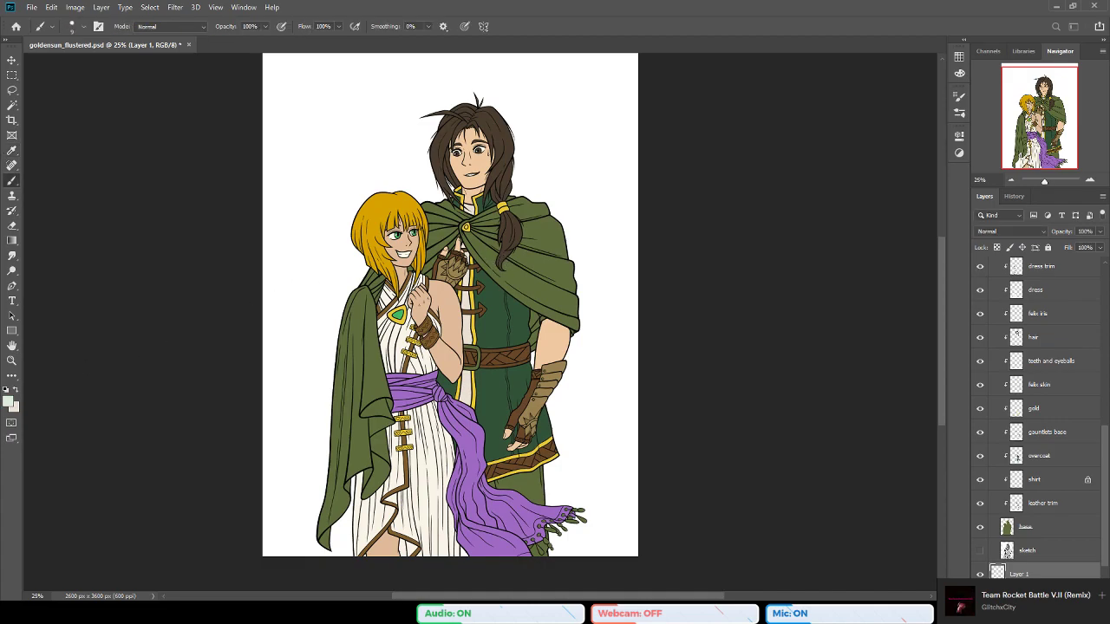
left_click(9, 402)
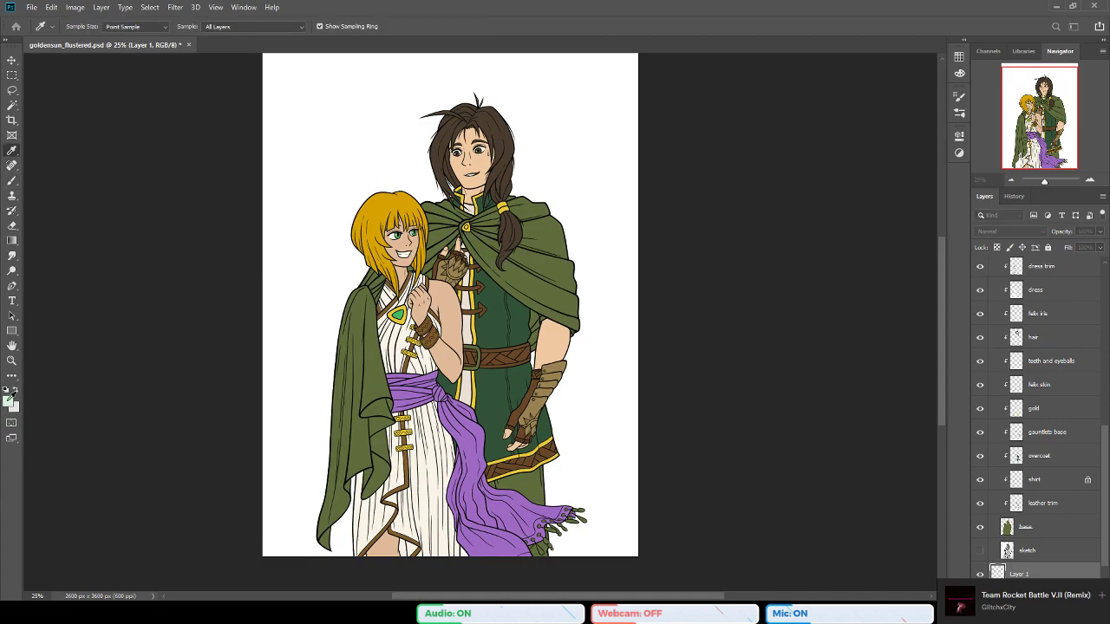
left_click(522, 249)
left_click(12, 242)
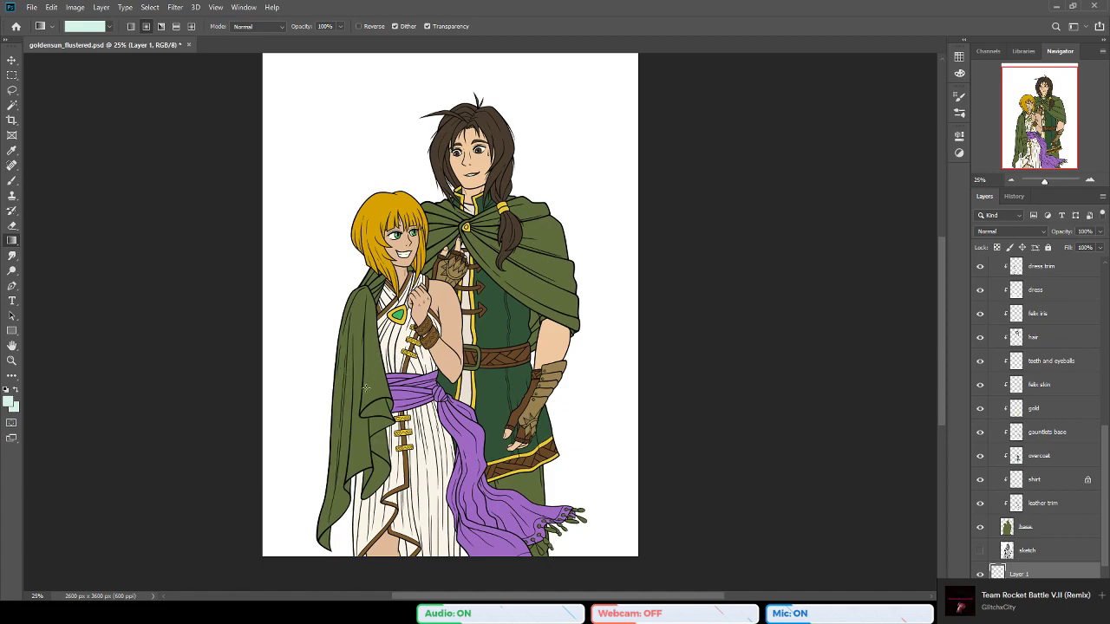
left_click_drag(477, 307, 445, 356)
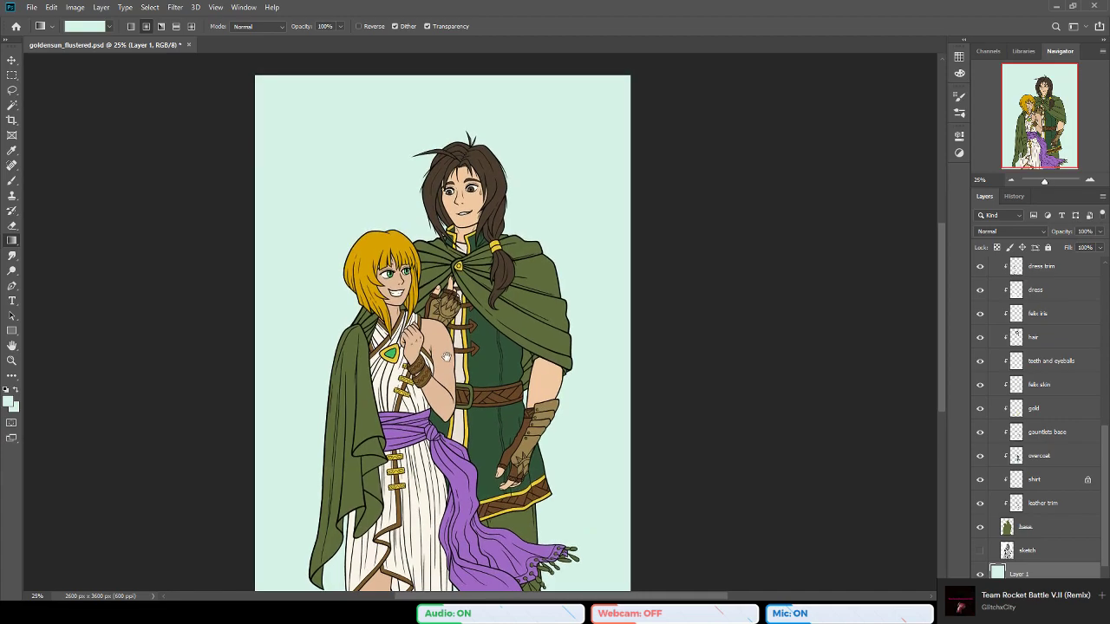
Step: Change both colours to a pale cyan, refill Layer 1 with the Gradient tool, and save the document
key("i")
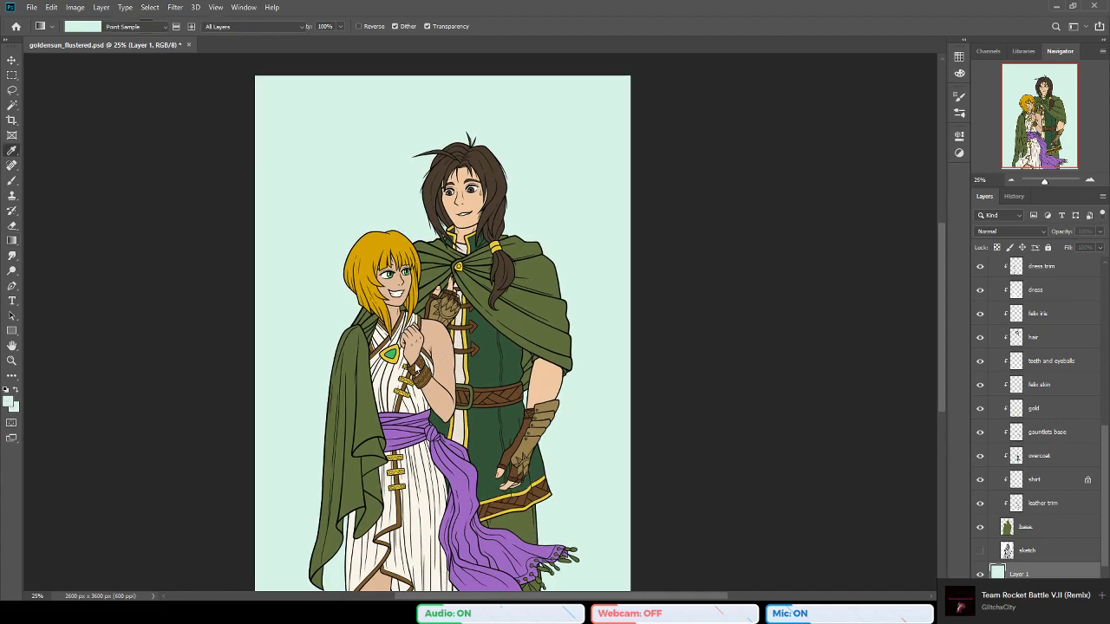
key("g")
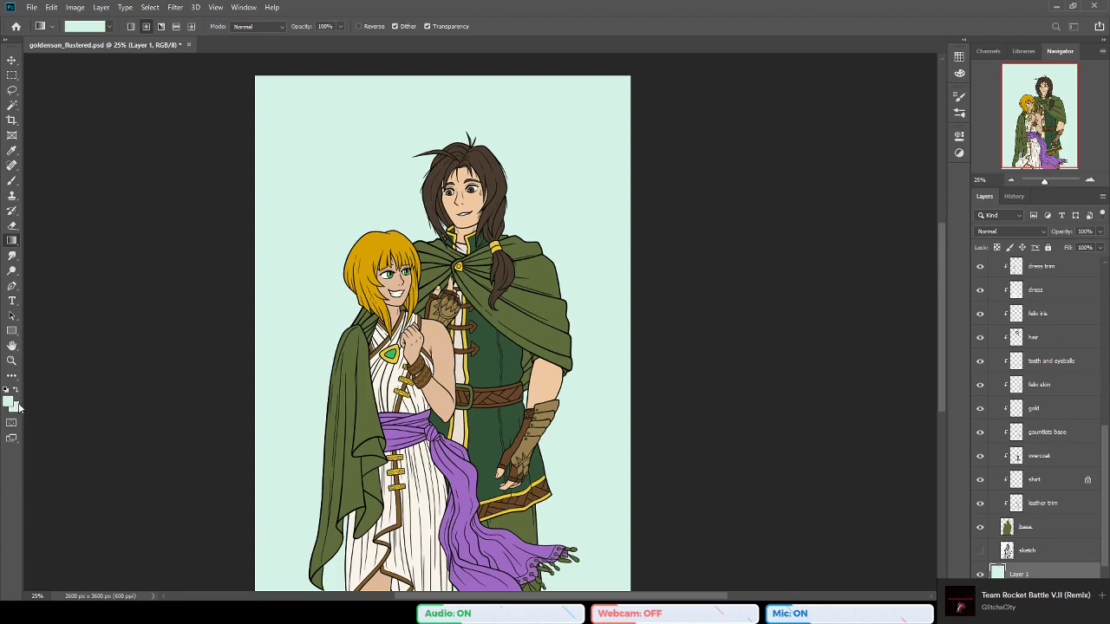
left_click(312, 332)
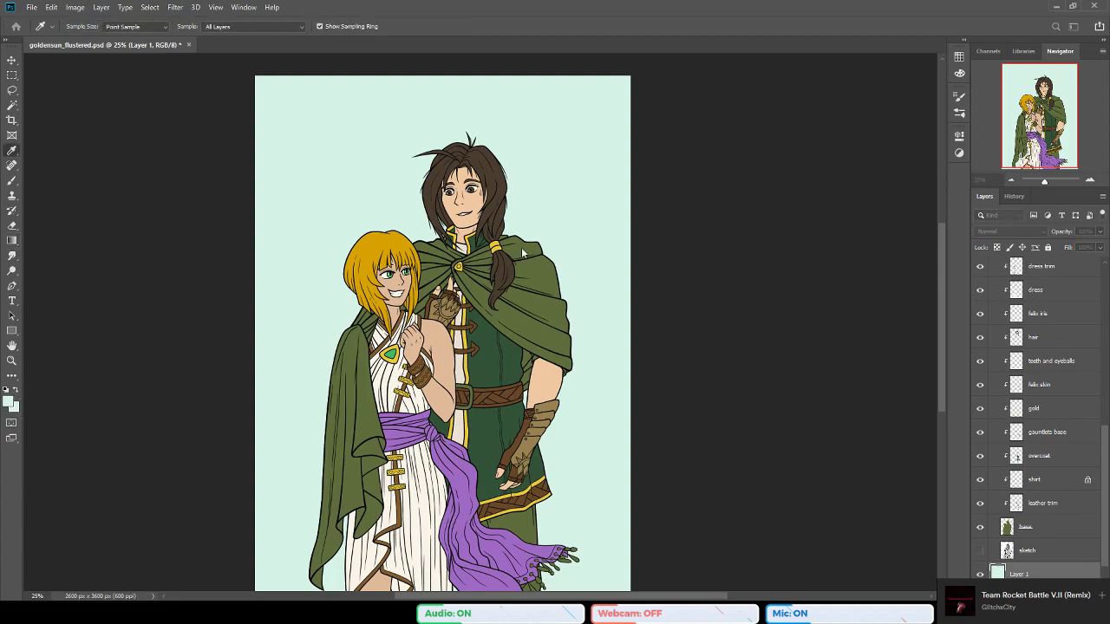
key("g")
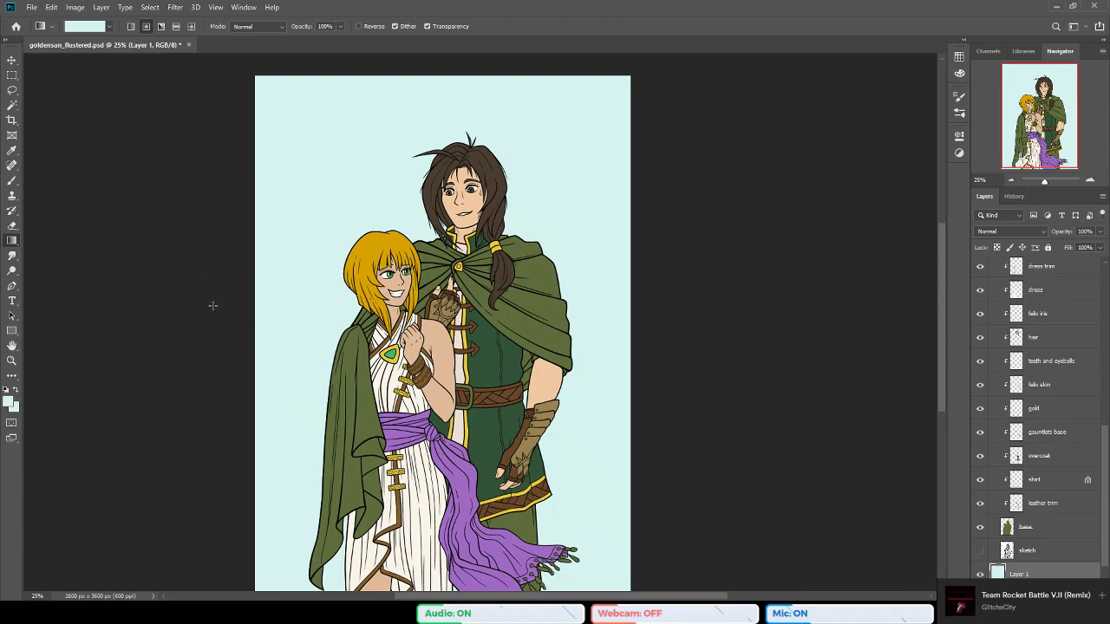
key("ctrl+s")
Step: Sample the gold from the coat's front trim just above the man's belt as the foreground colour
left_click(12, 360)
left_click(545, 372)
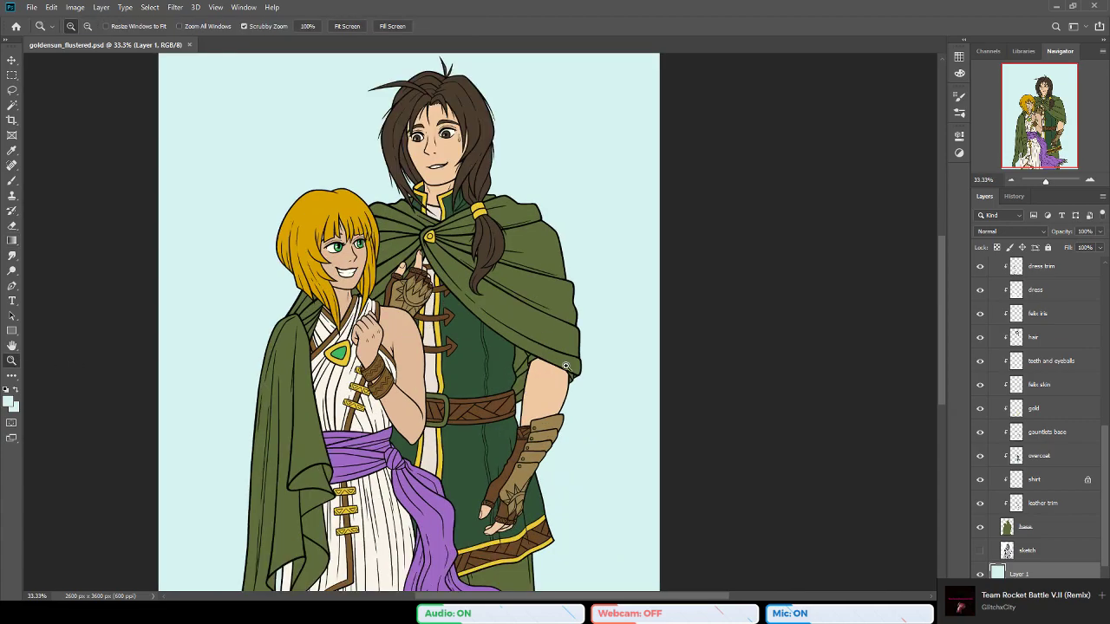
left_click(544, 373)
left_click(544, 373)
left_click(540, 373)
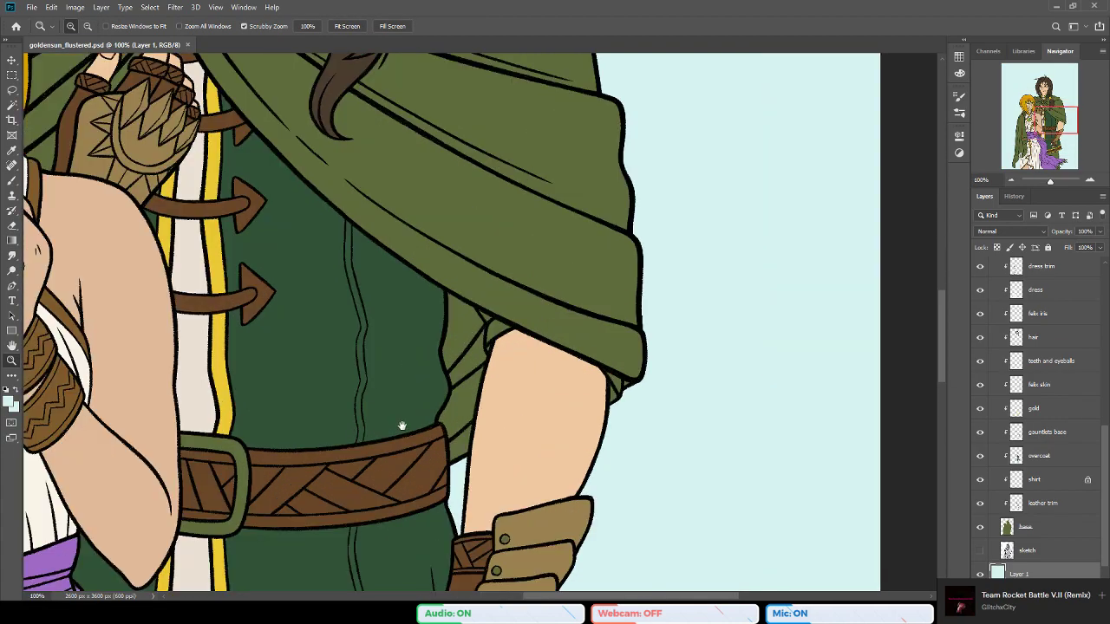
left_click_drag(390, 432, 507, 366)
key("b")
left_click(356, 309, "alt")
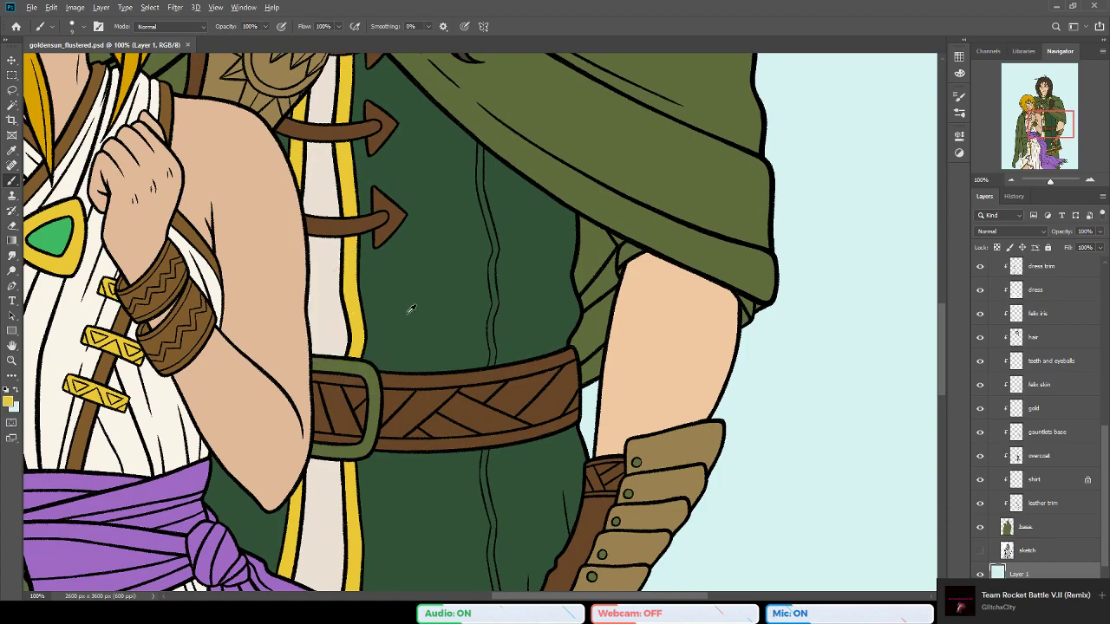
left_click_drag(252, 373, 300, 345)
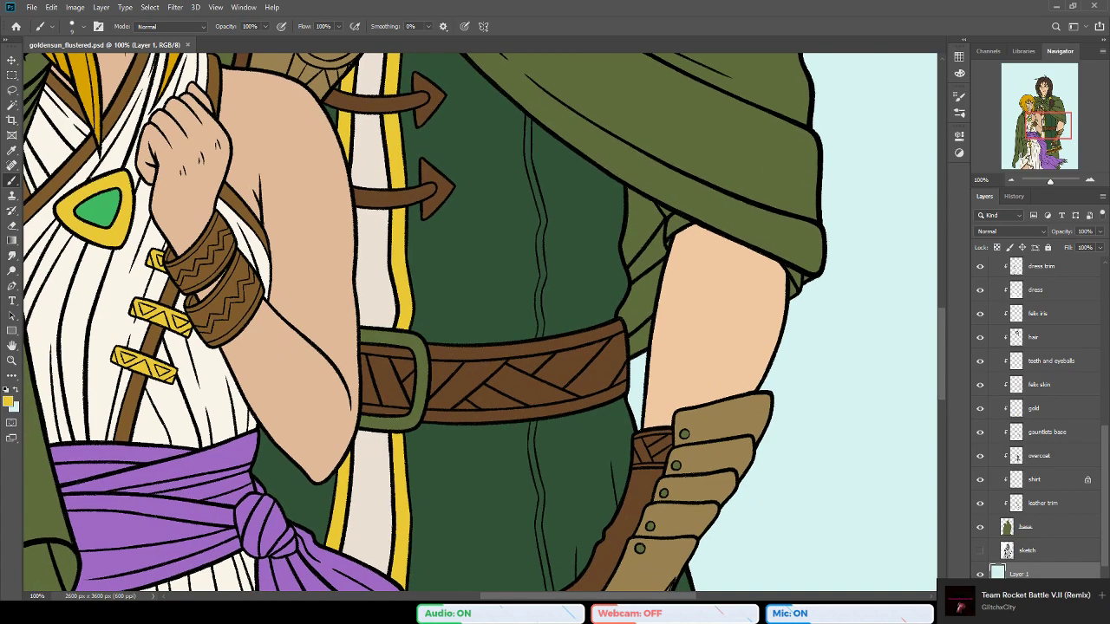
Step: Select the green belt buckle area with the Magic Wand on the lines layer and switch to the Paint Bucket
left_click(13, 106)
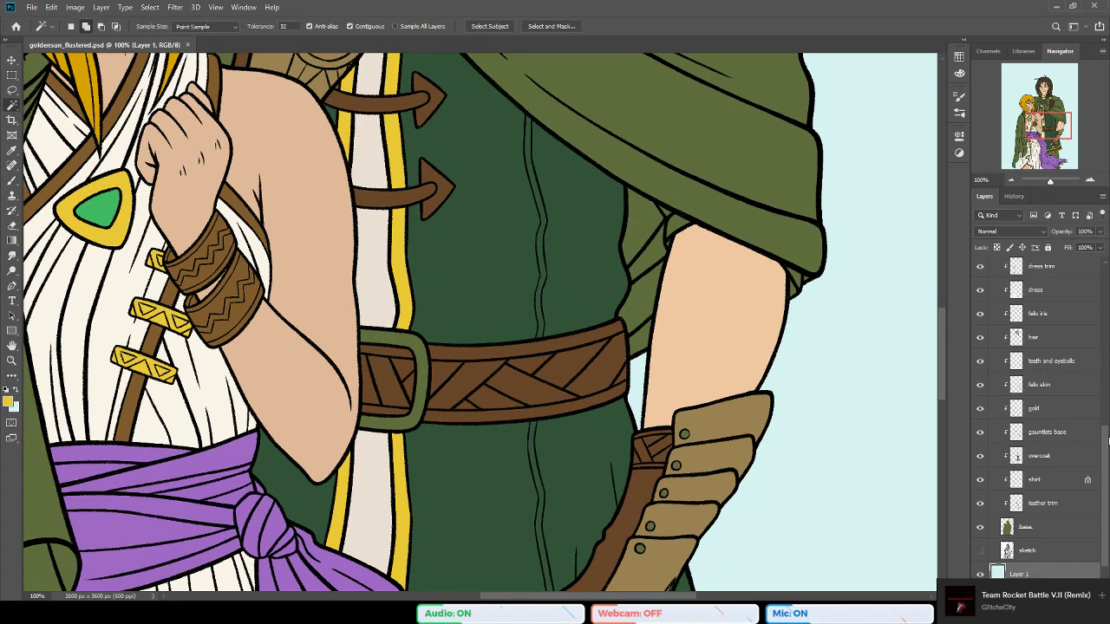
scroll(1046, 363, "up", 10)
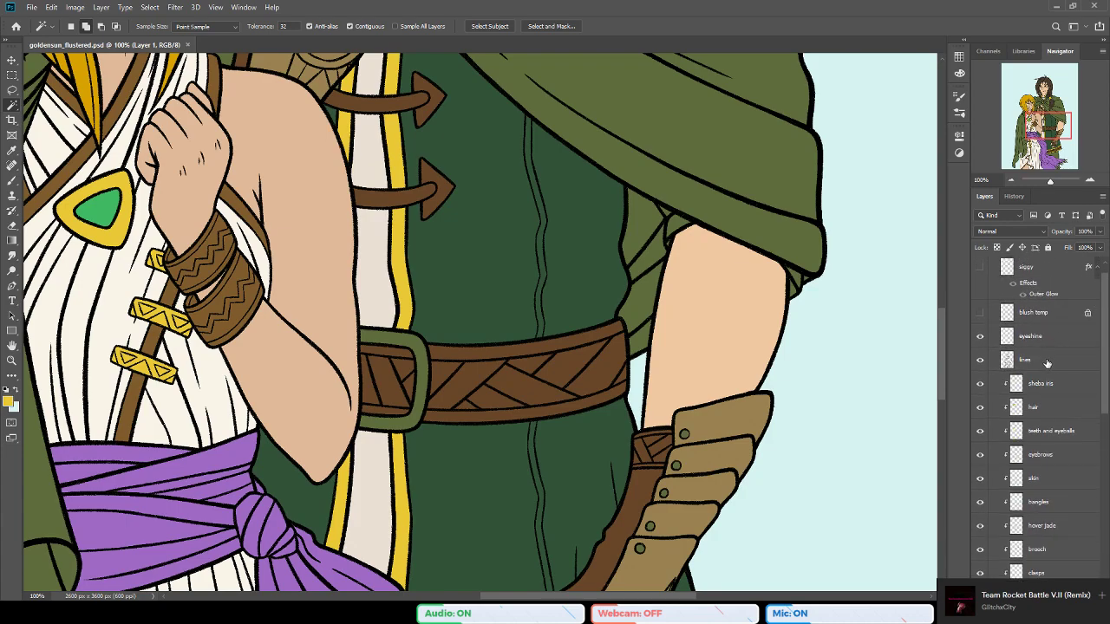
left_click(1047, 364)
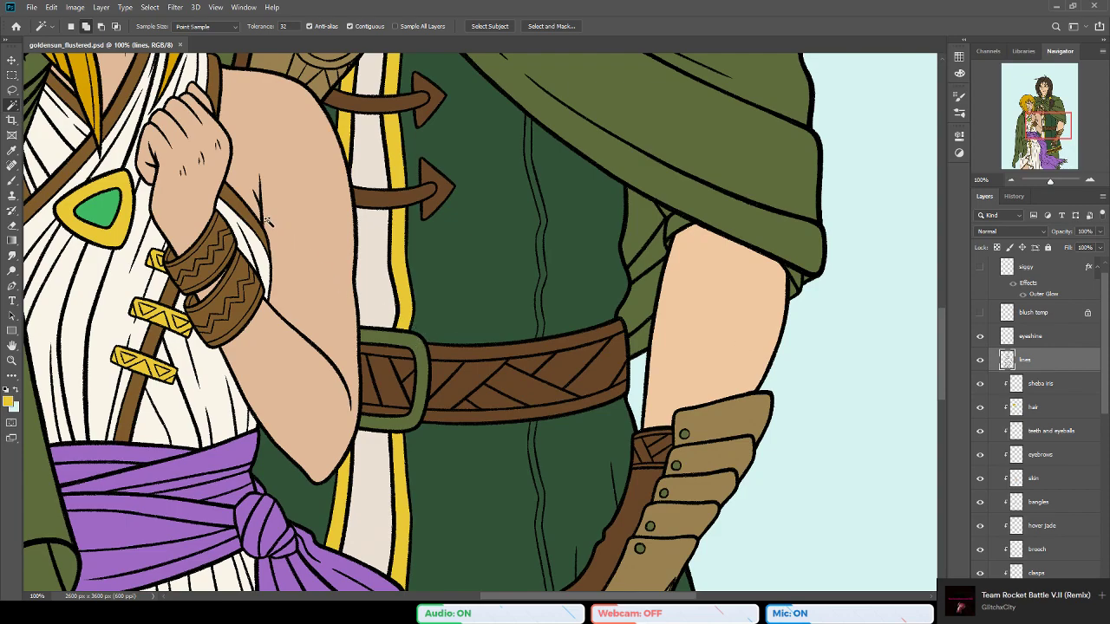
left_click(420, 345)
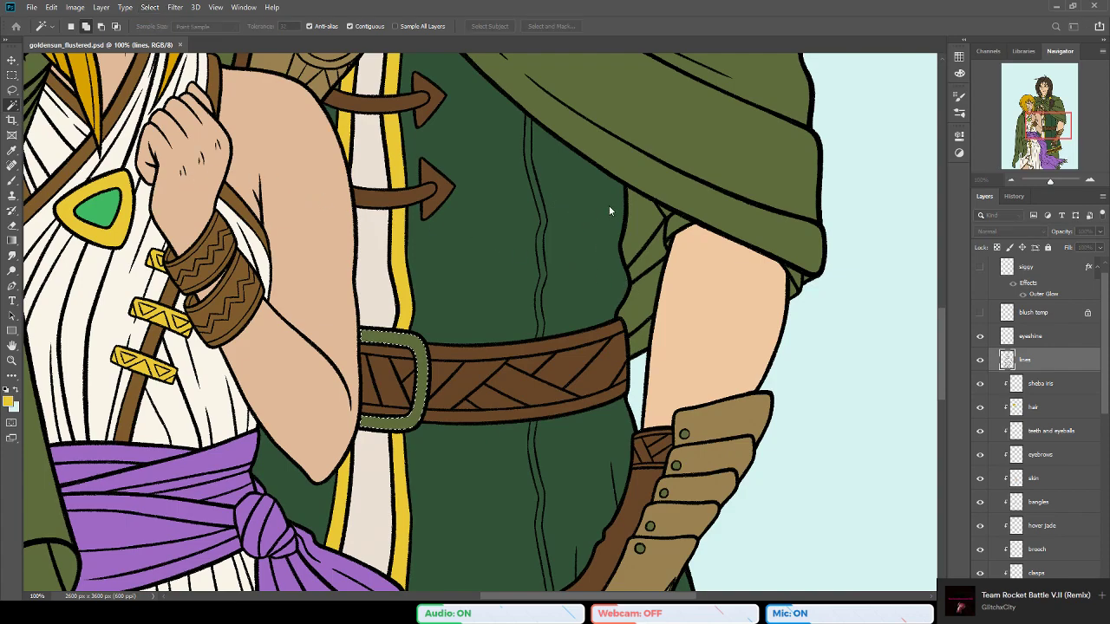
left_click(12, 242)
key("shift+g")
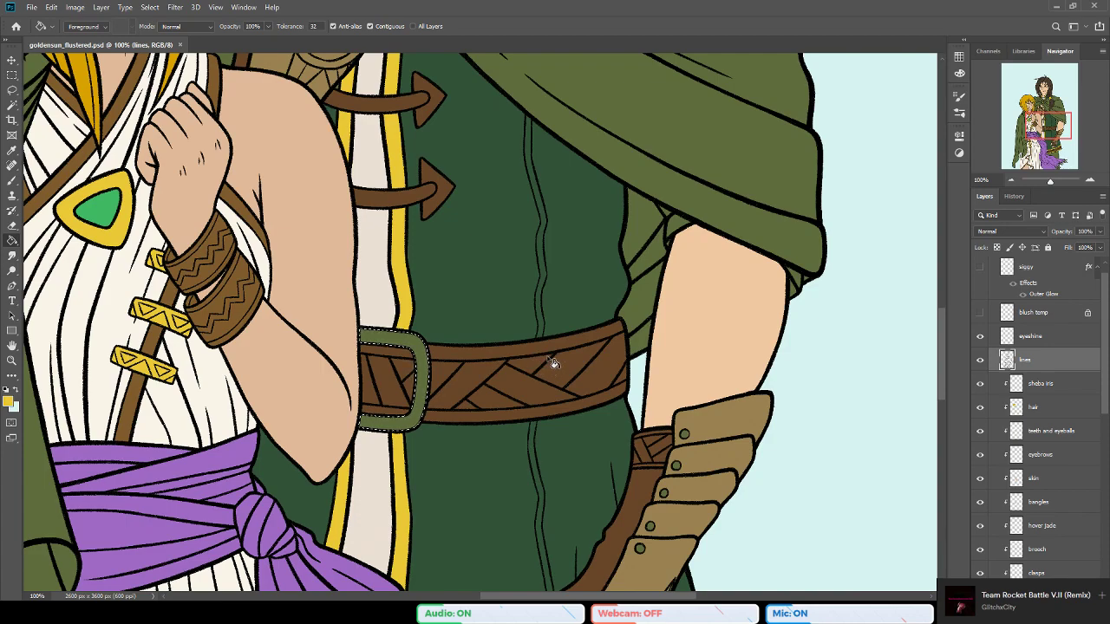
Step: Create a new clipped layer and place it between the shirt and leather trim layers
left_click_drag(1104, 387, 1109, 458)
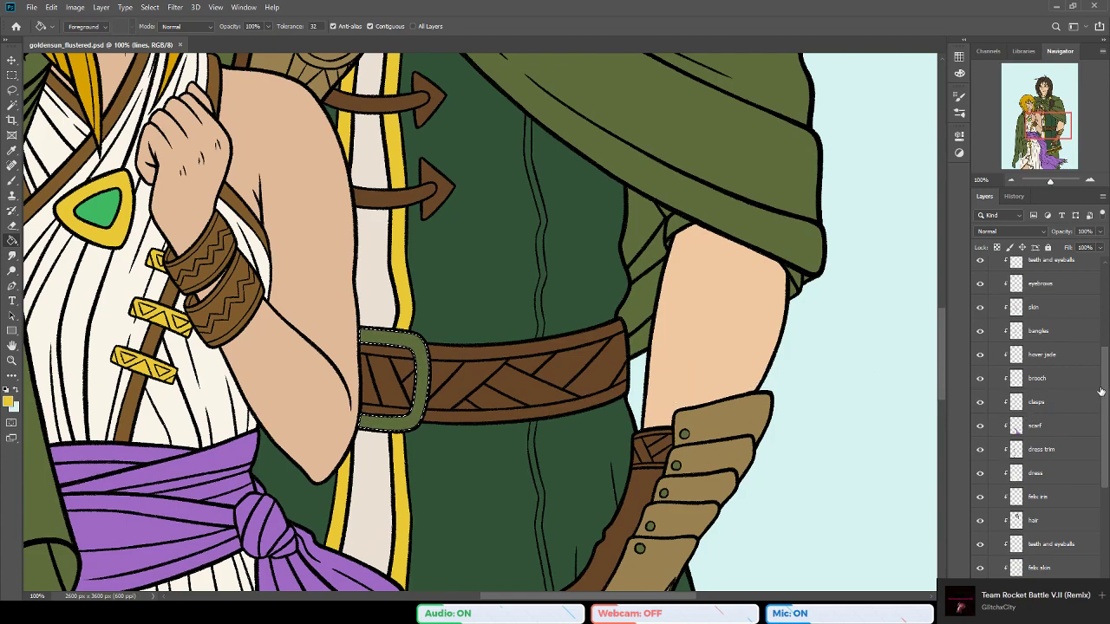
left_click(1075, 378)
scroll(1097, 439, "down", 4)
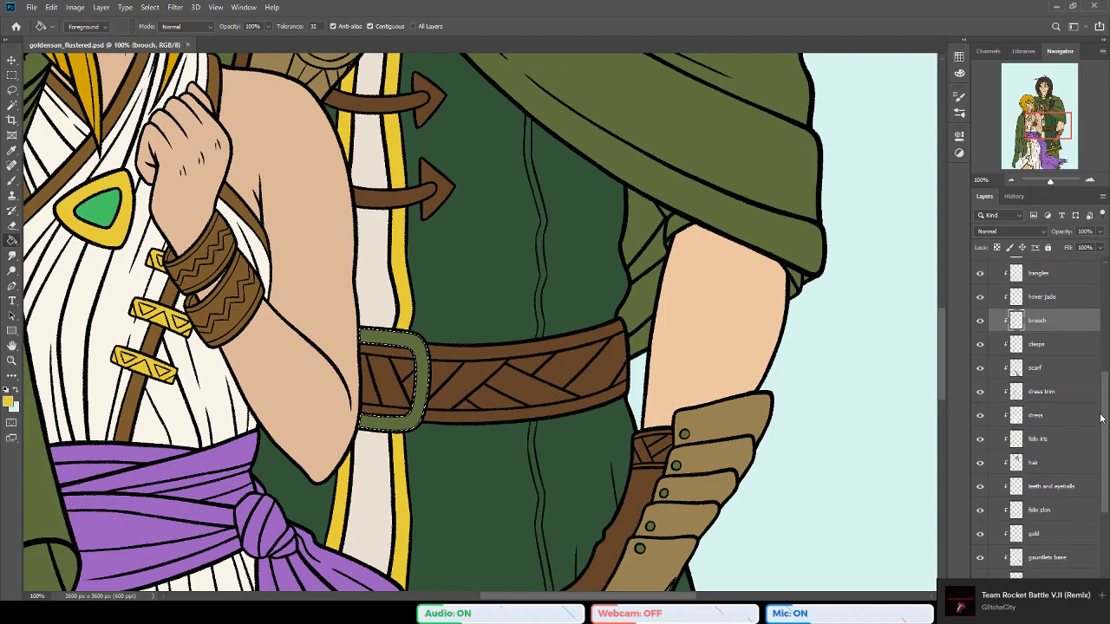
scroll(1097, 440, "down", 3)
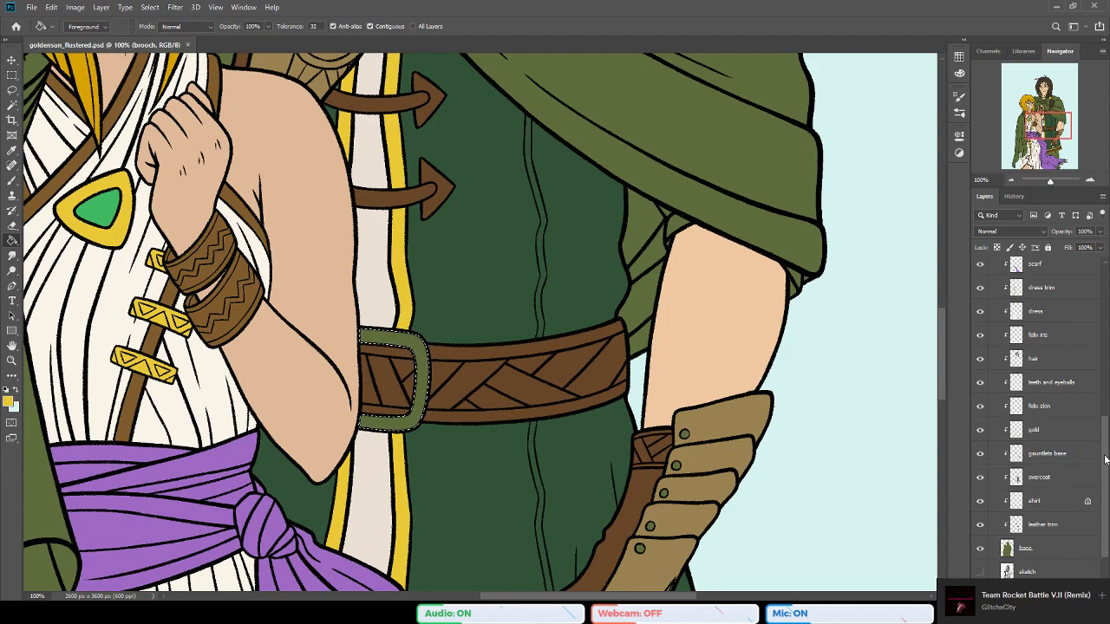
scroll(1088, 458, "up", 1)
left_click(1072, 457)
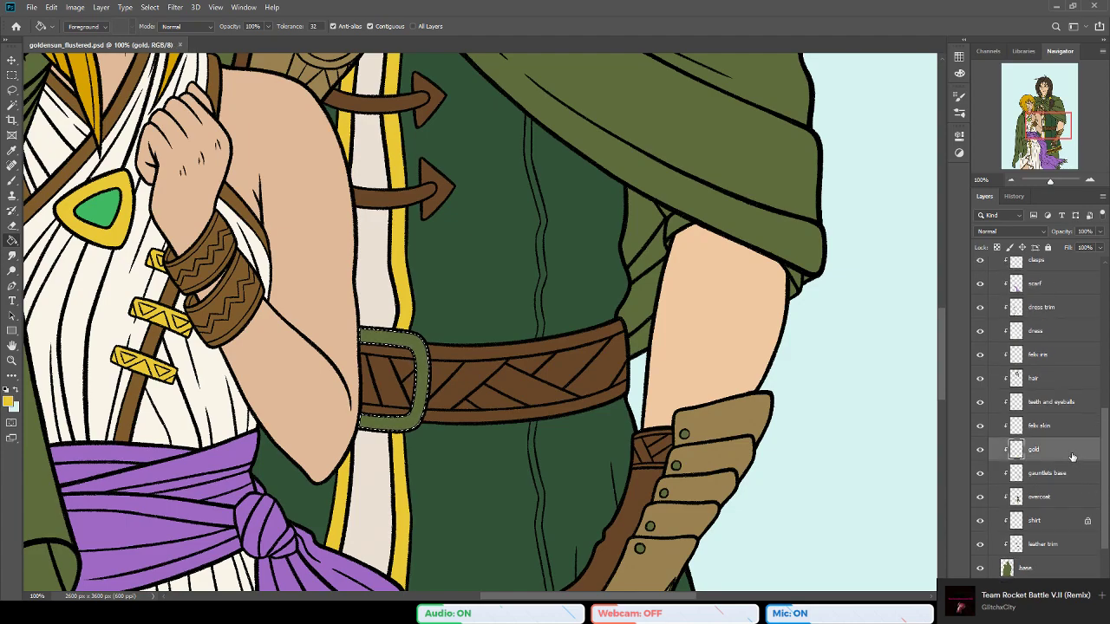
left_click(980, 450)
left_click(980, 450)
left_click(1066, 596)
left_click_drag(1041, 450, 1051, 555)
Step: Name the new layer "belt buckle", fill the selected buckle with the sampled gold, and clear the selection
double_click(1040, 545)
type("belt buckle")
key("Return")
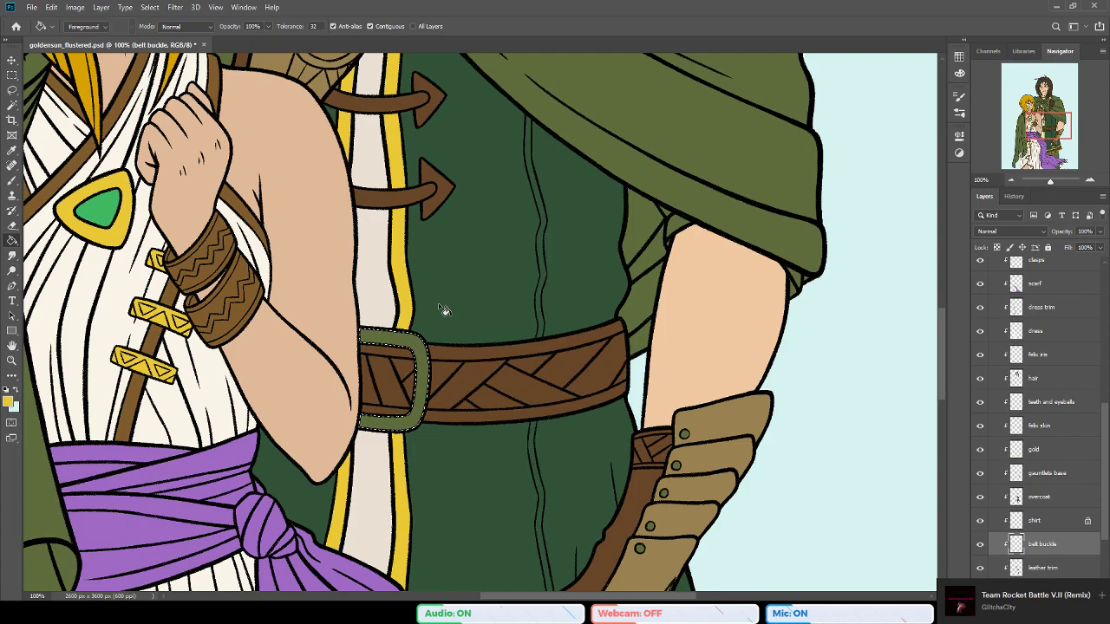
left_click(419, 345)
key("ctrl+d")
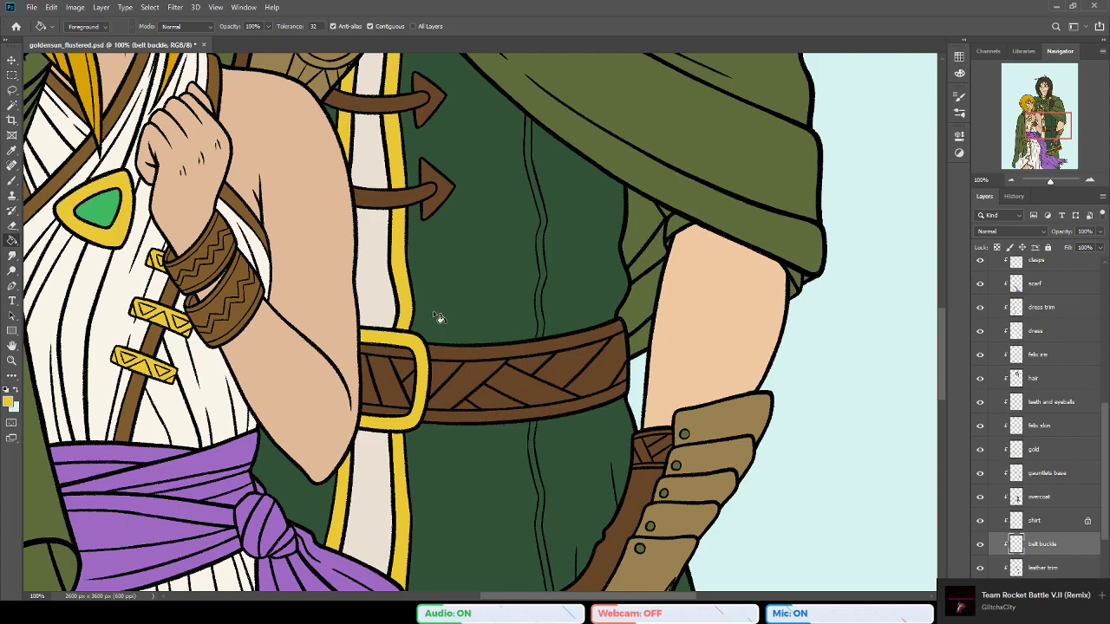
Step: Check both characters' upper bodies at 50% zoom and save the document
left_click(12, 360)
left_click(399, 361, "alt")
left_click(389, 359, "alt")
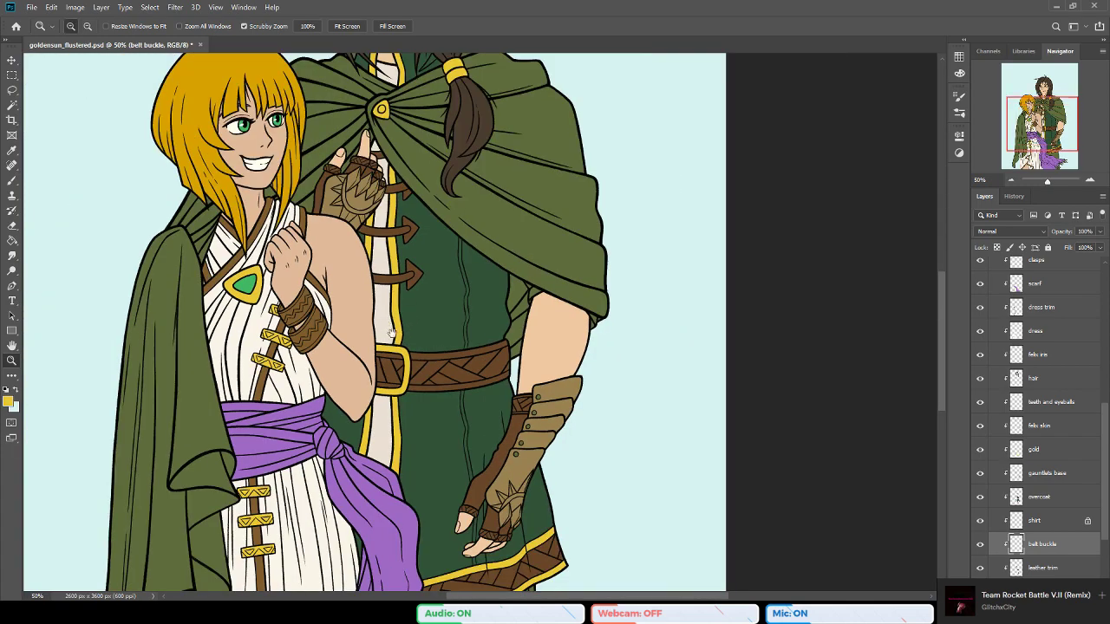
left_click_drag(394, 334, 446, 371)
left_click_drag(404, 314, 401, 491)
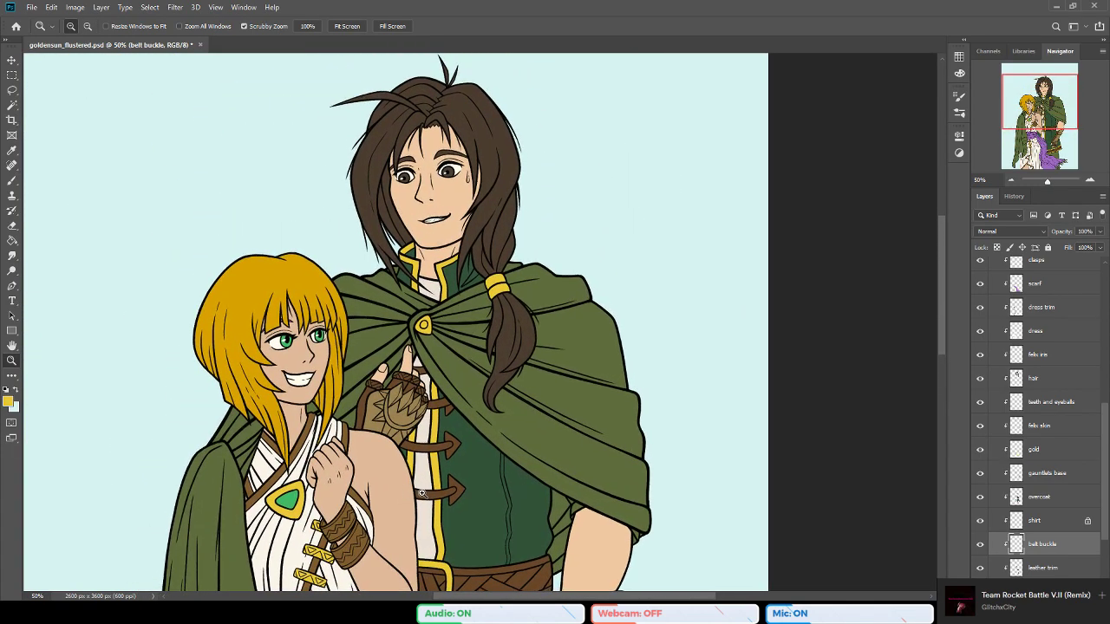
key("ctrl+s")
key("b")
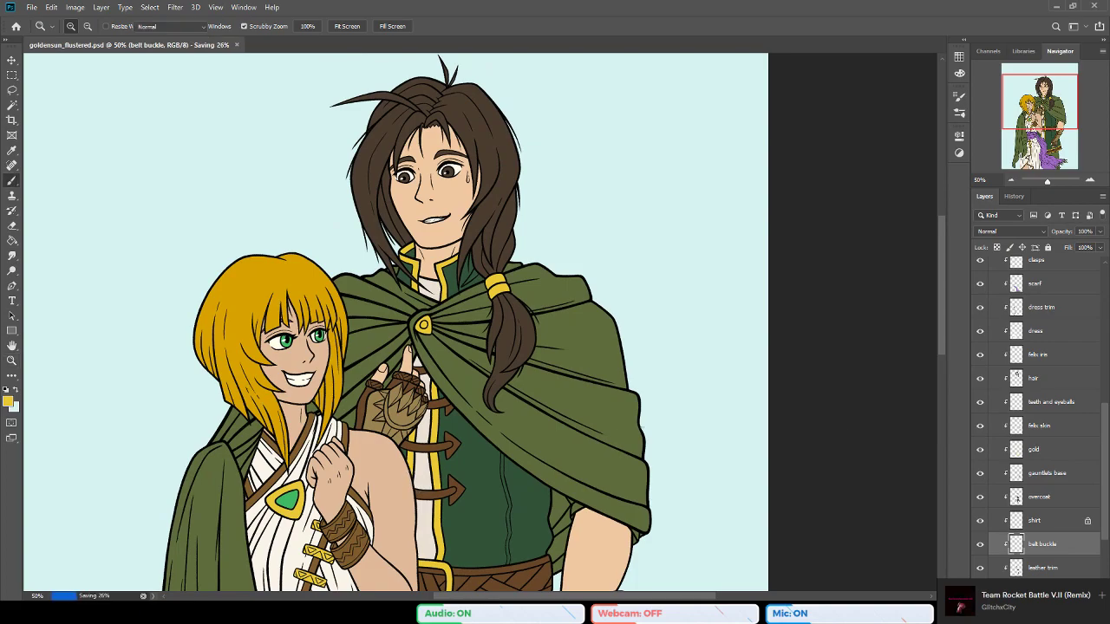
Step: Choose a light blue foreground colour and fill Layer 1 behind the figures with the Paint Bucket
left_click(13, 362)
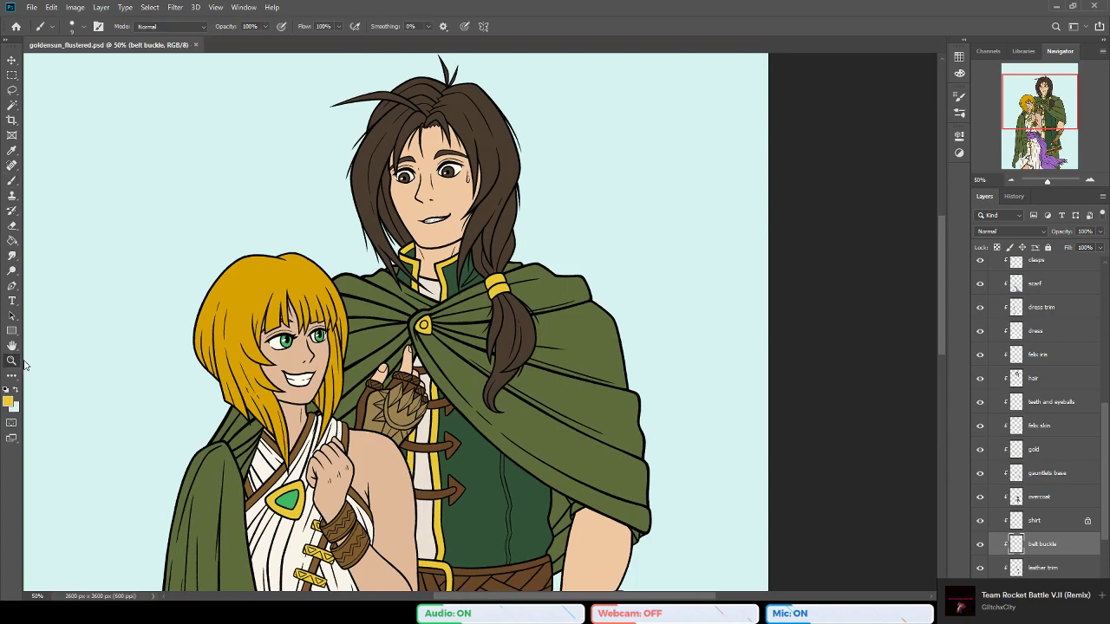
left_click(289, 400, "alt")
left_click(284, 399, "alt")
left_click_drag(392, 441, 551, 335)
scroll(1104, 427, "down", 2)
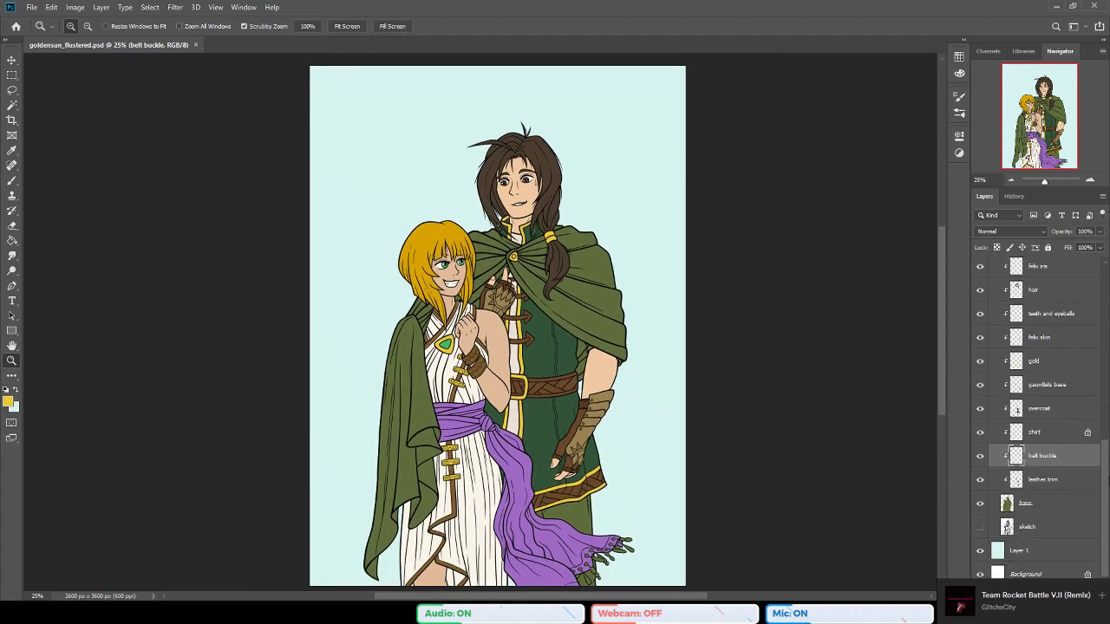
left_click(1019, 551)
key("b")
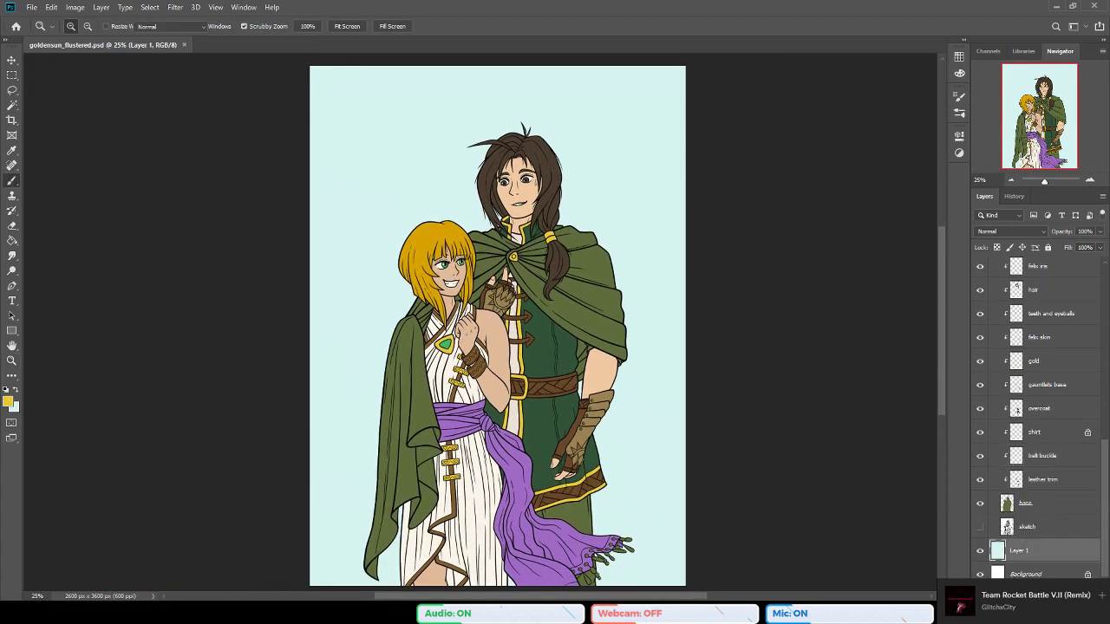
left_click(15, 243)
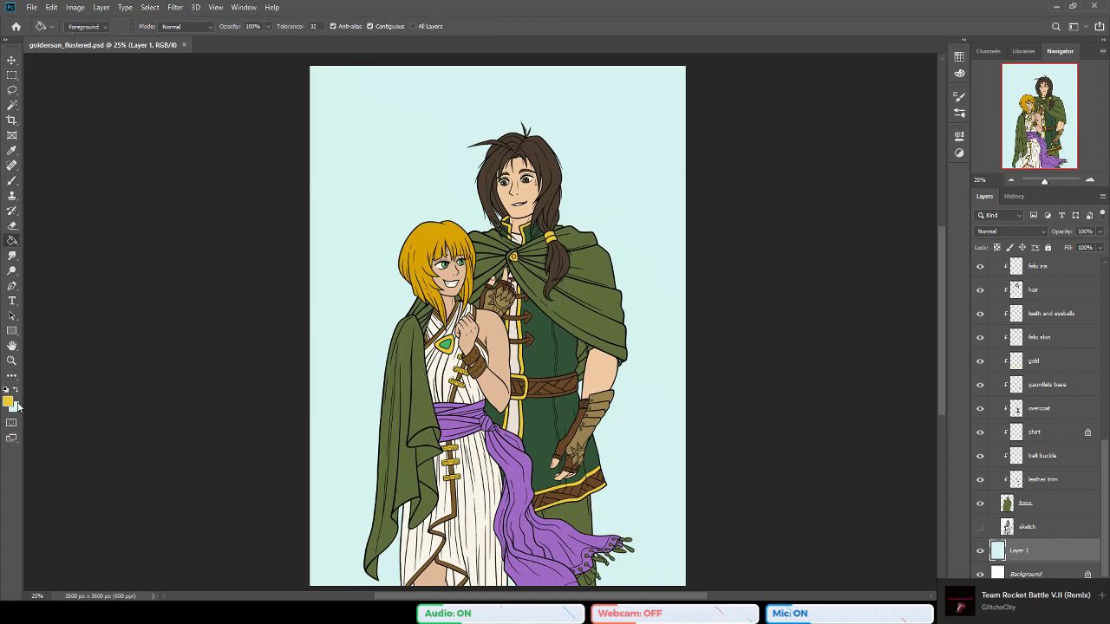
key("i")
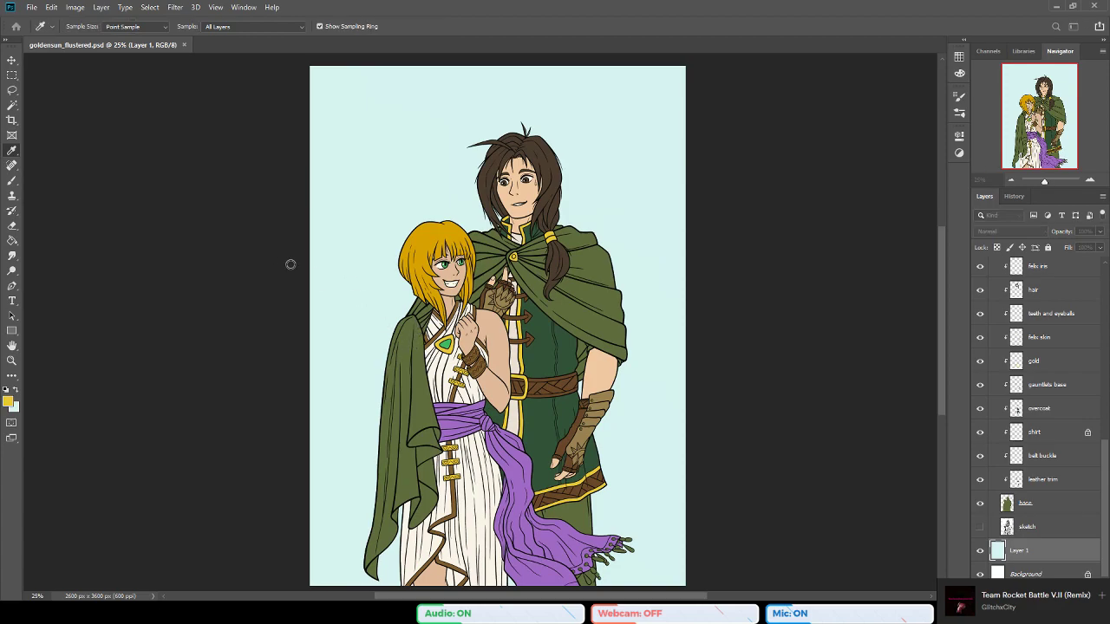
key("g")
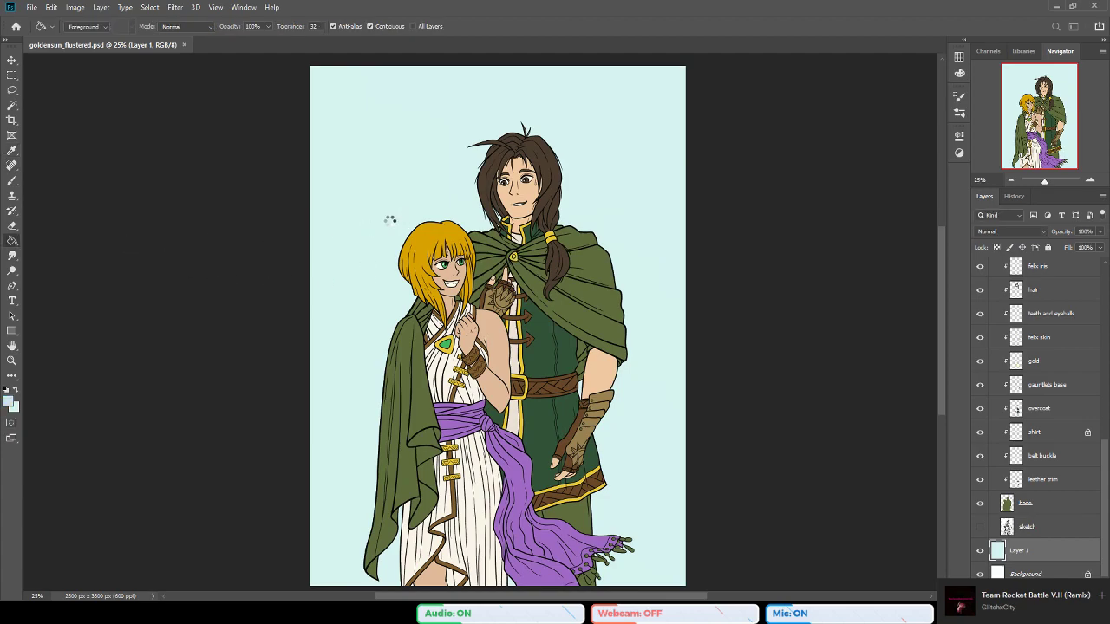
left_click(388, 228)
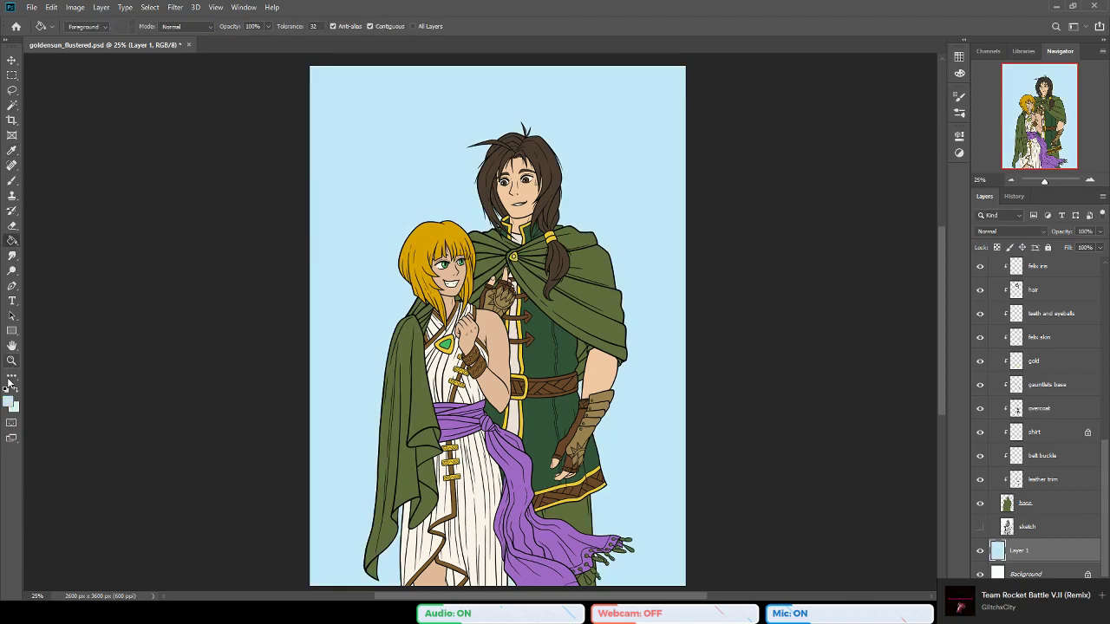
Step: Refill Layer 1 behind the figures with a paler blue using the Paint Bucket and save the document
key("i")
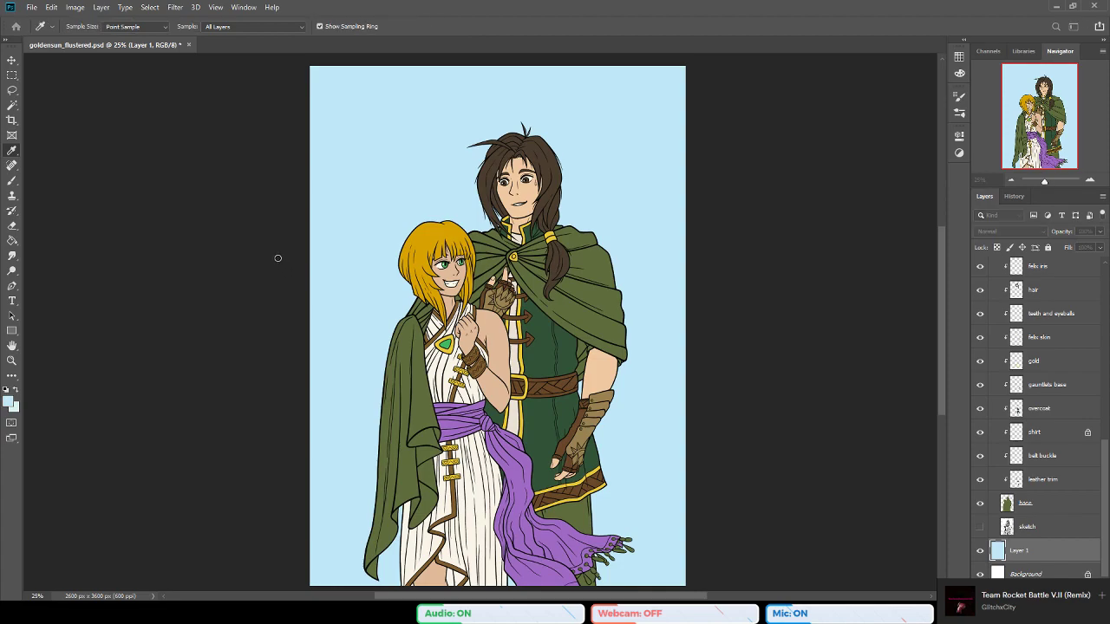
key("g")
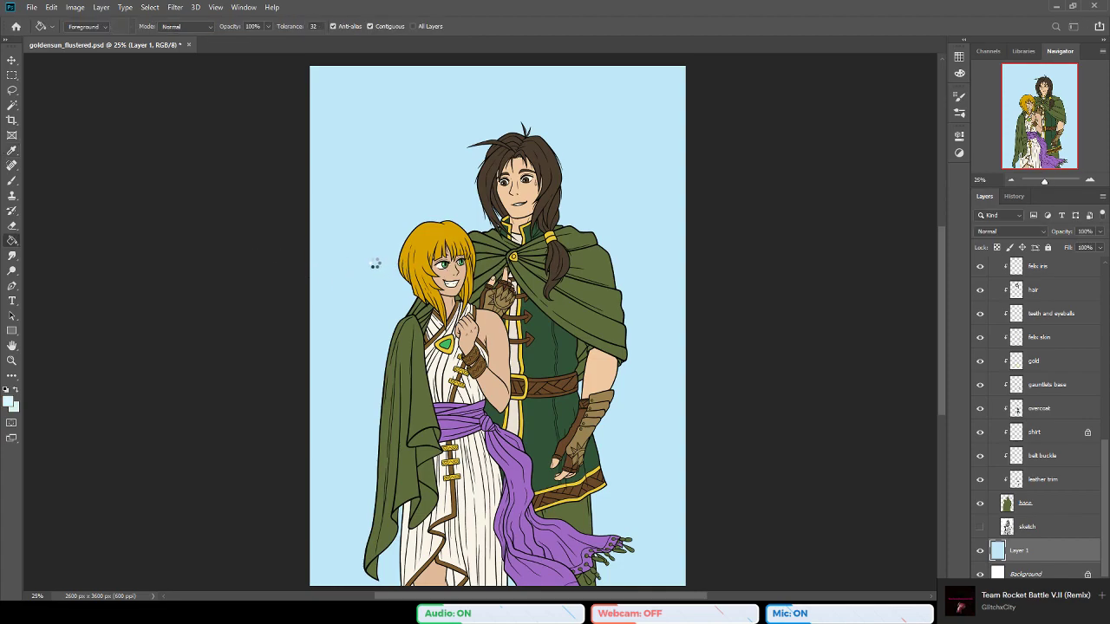
left_click(330, 275)
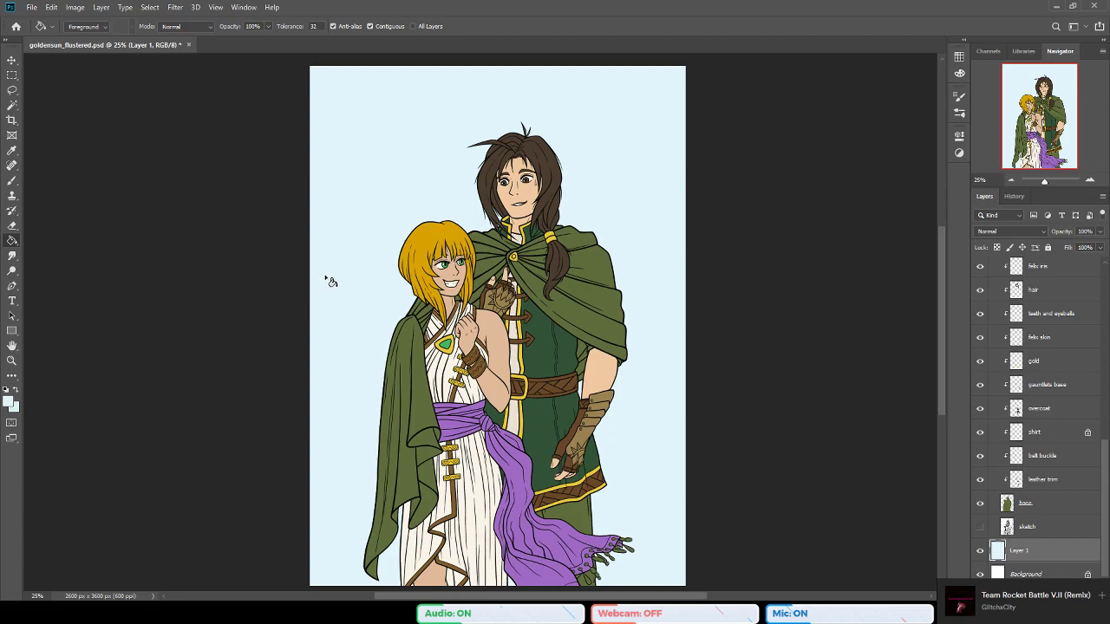
key("ctrl+s")
key("d")
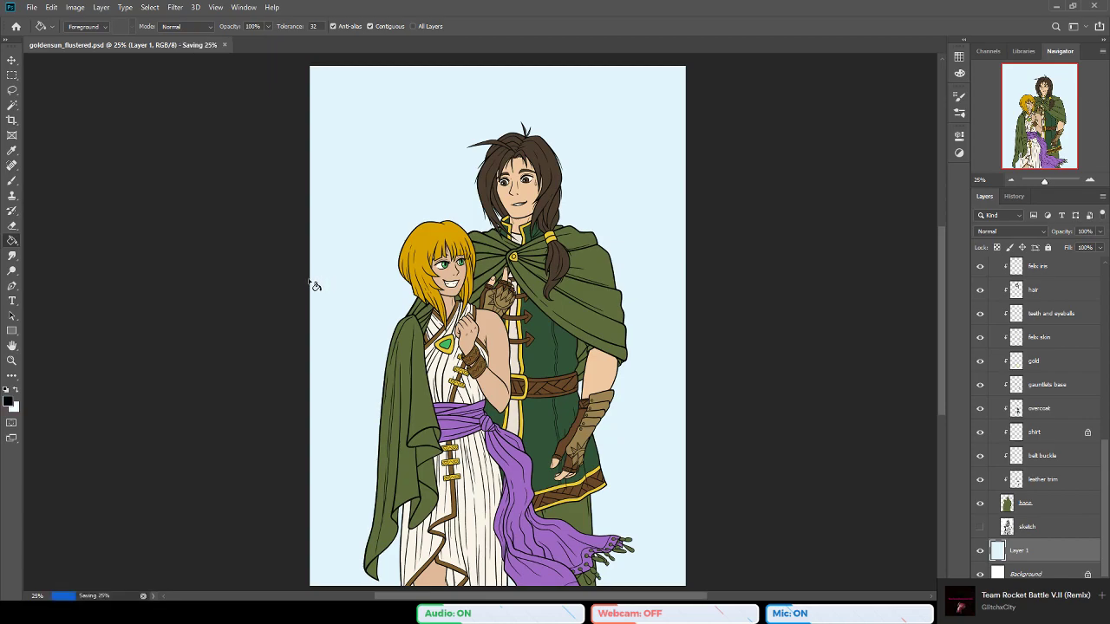
Step: Inspect the sash tassels, tunic hem and lower garments up close for areas with missing or wrong flat colours
left_click(12, 360)
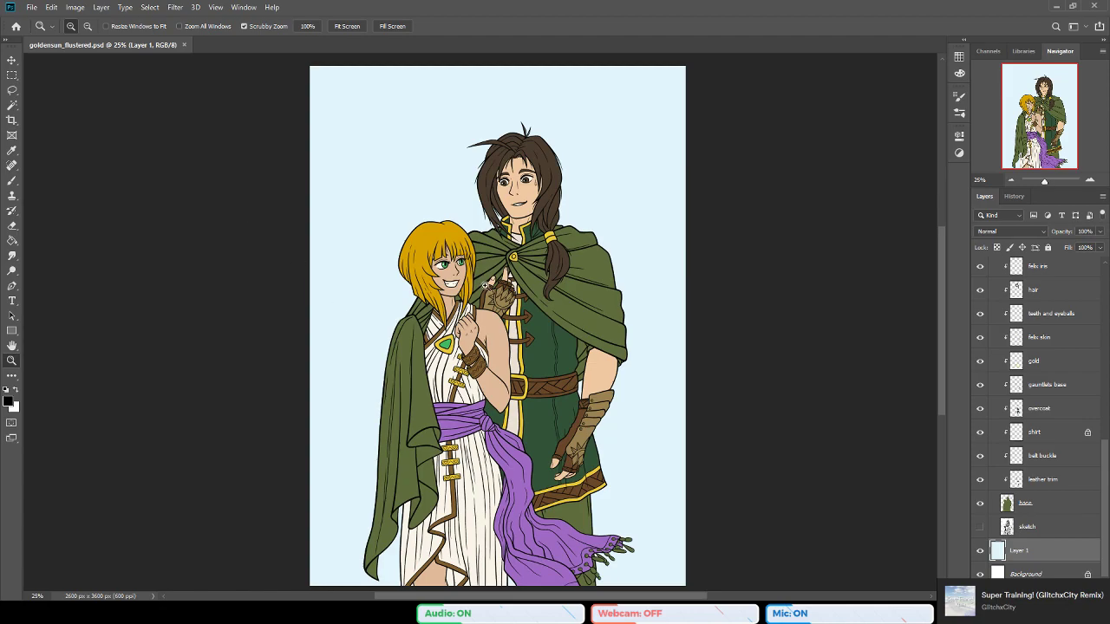
scroll(484, 367, "down", 2)
scroll(631, 448, "up", 1)
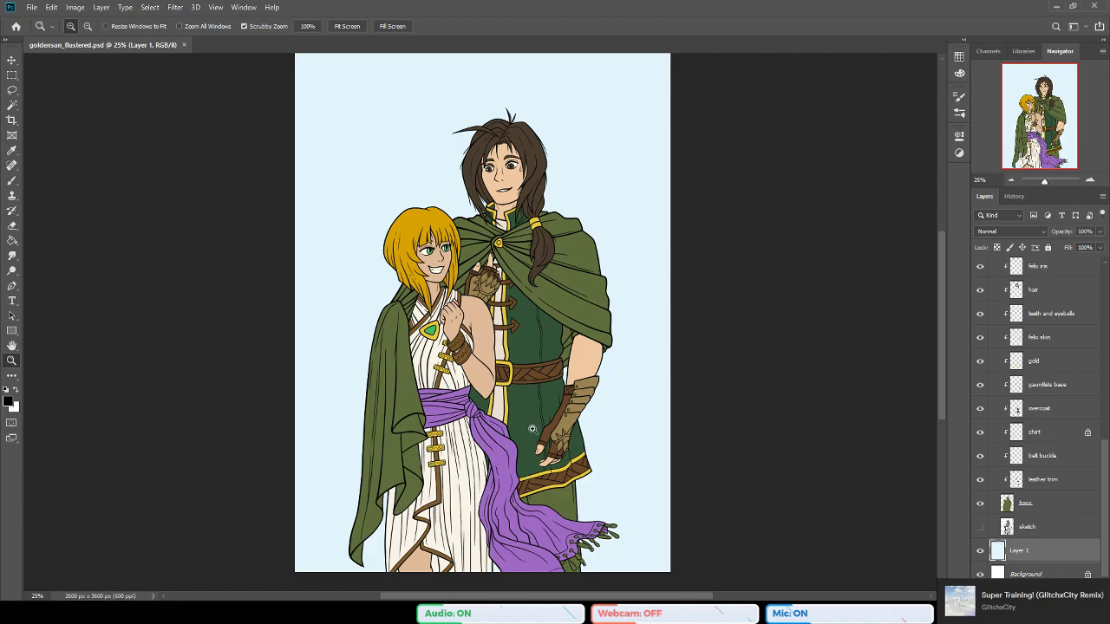
left_click(599, 558)
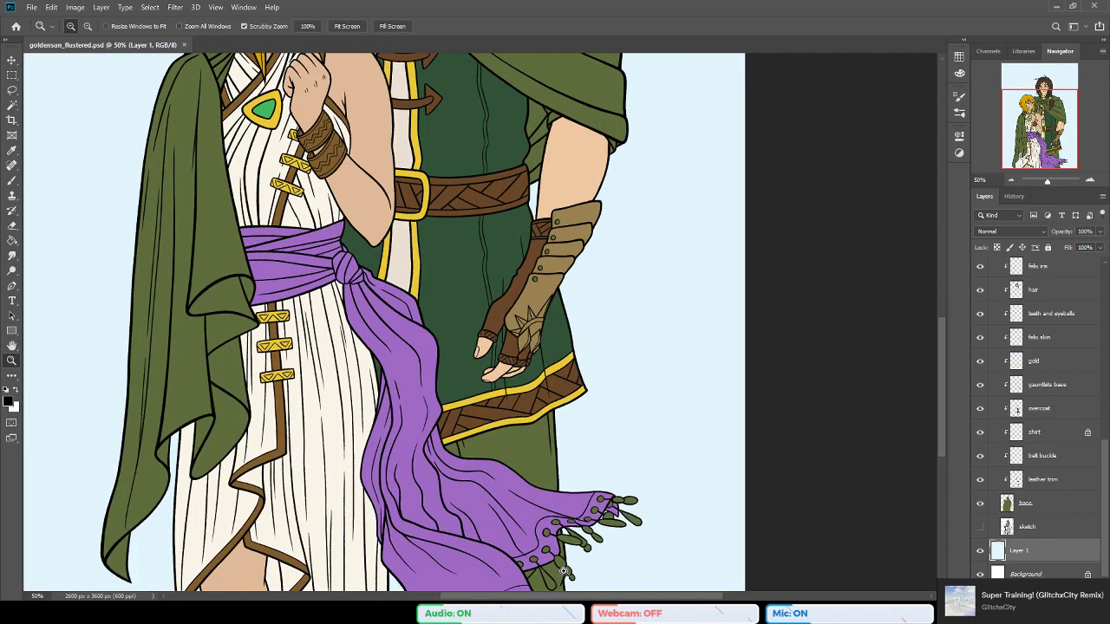
left_click(563, 570)
scroll(486, 469, "down", 2)
key("b")
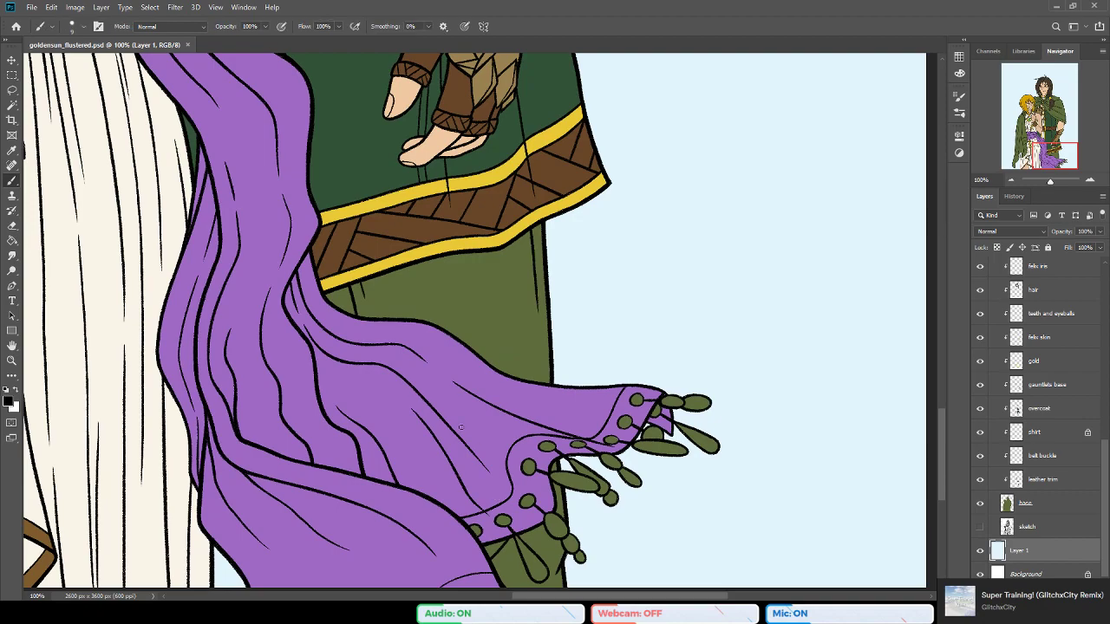
key("z")
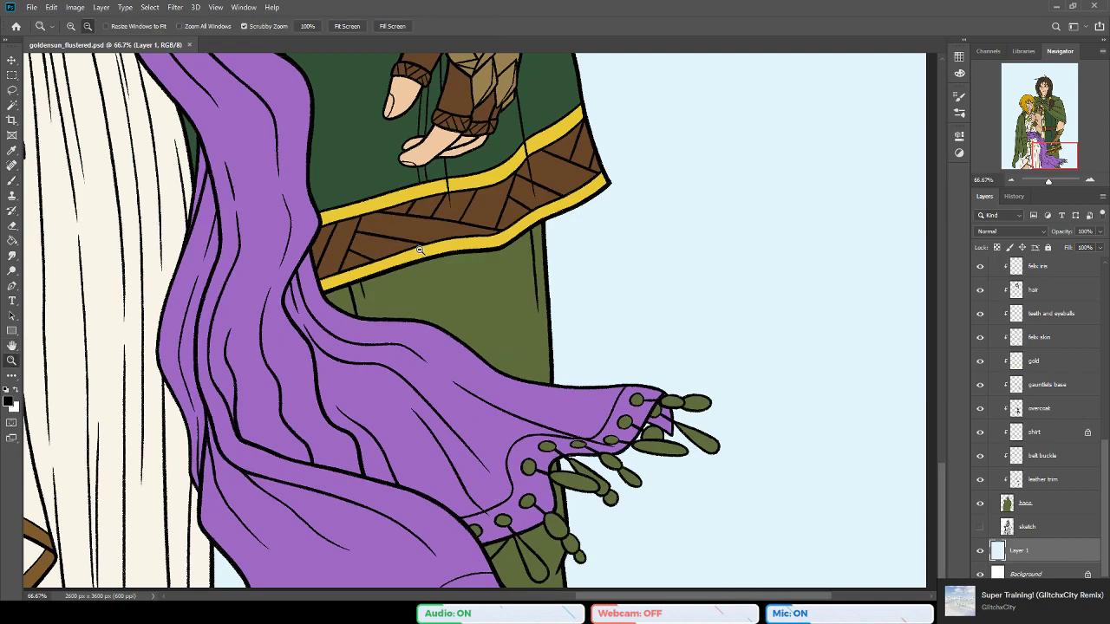
left_click(449, 244, "alt")
scroll(469, 226, "up", 4)
Step: Sample the tunic's dark green and paint the sleeve edge at the inner side of the man's arm on the overcoat layer
left_click(497, 189)
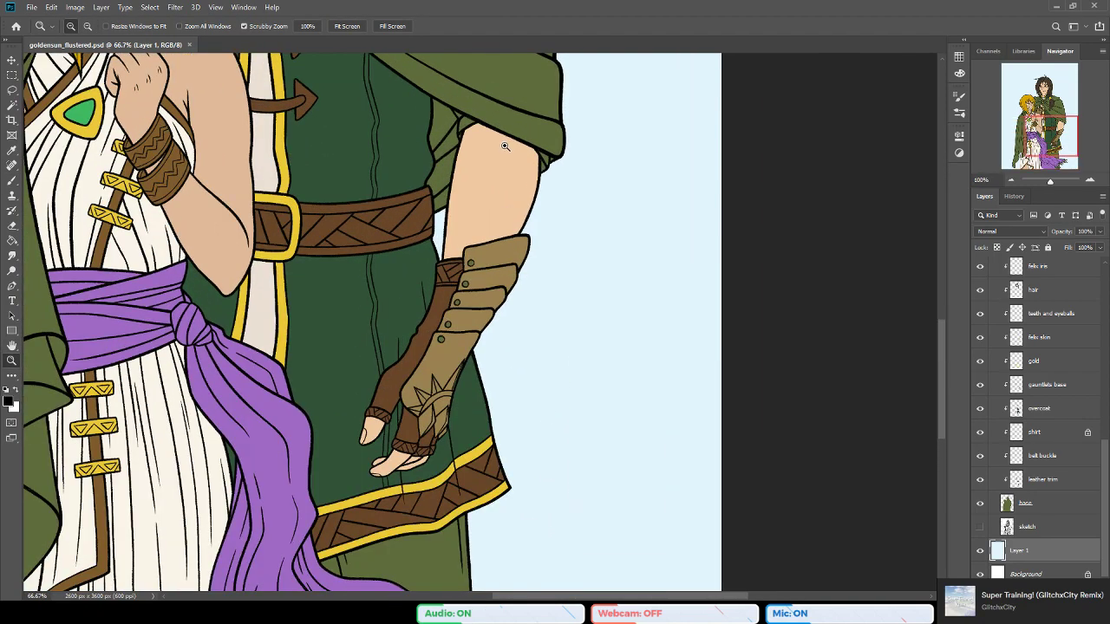
scroll(497, 260, "up", 3)
left_click(502, 334)
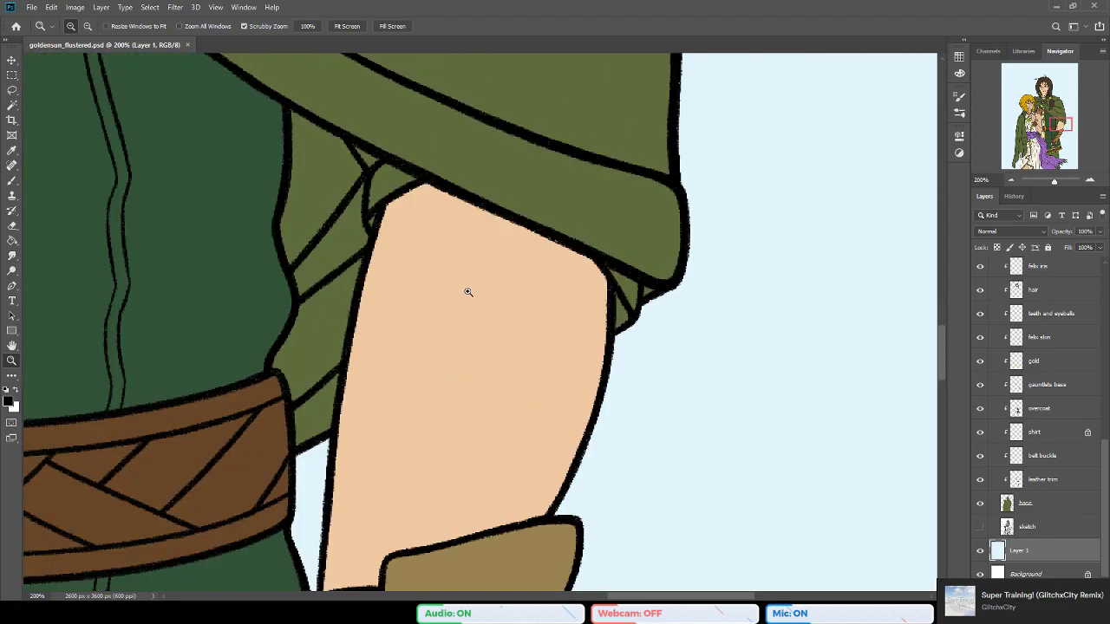
key("b")
left_click(223, 198, "alt")
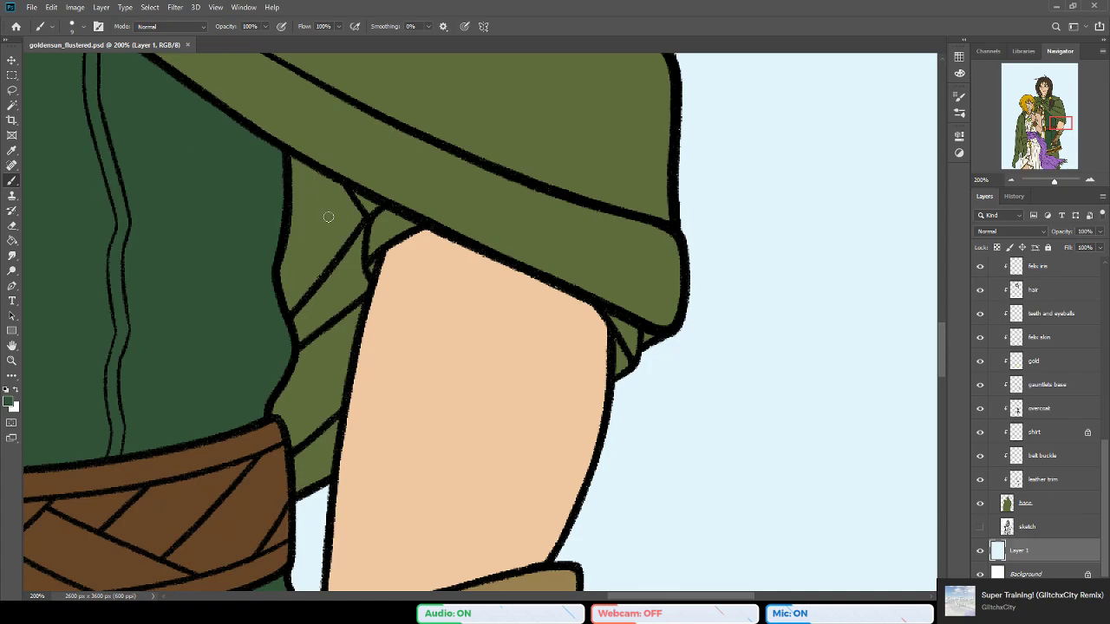
left_click_drag(1101, 461, 1108, 450)
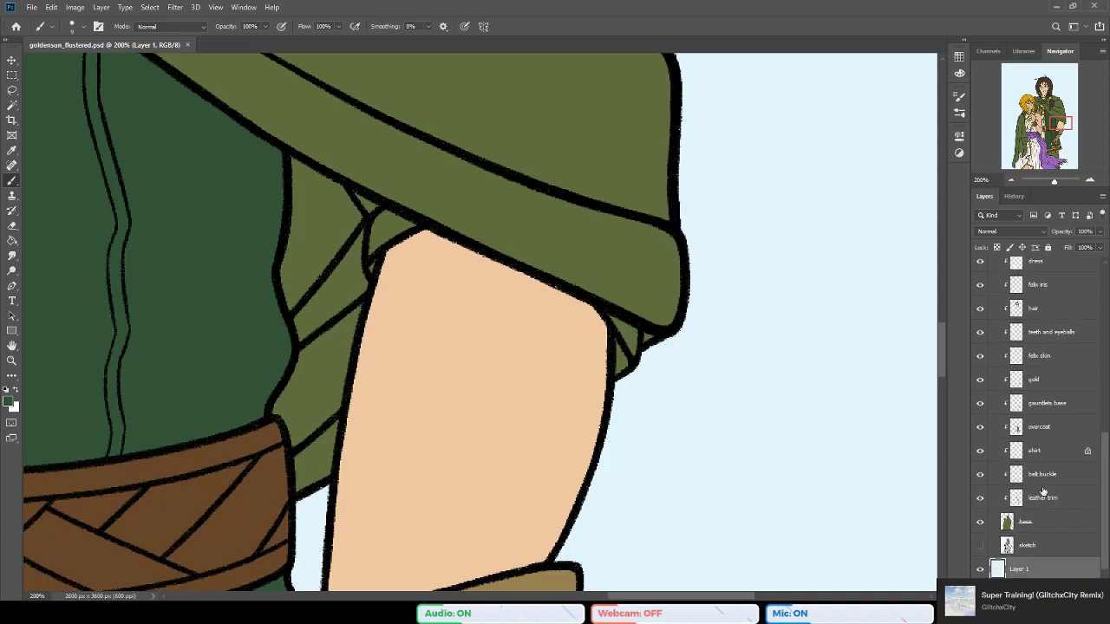
left_click(1039, 427)
scroll(550, 324, "left", 3)
scroll(550, 325, "up", 2)
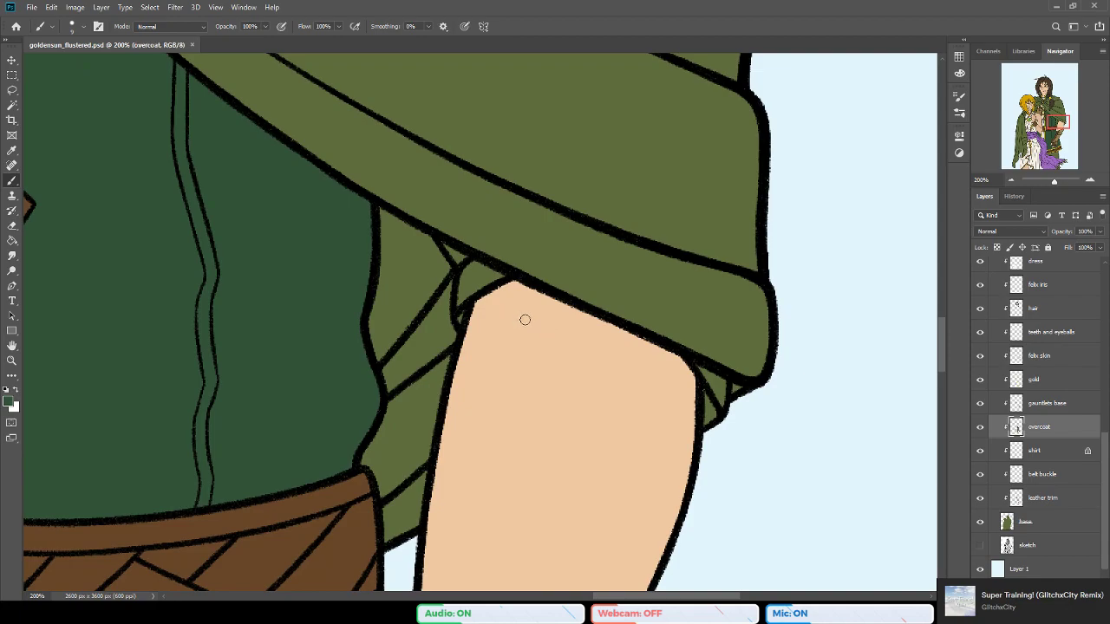
mouse_move(462, 314)
left_mouse_down()
mouse_move(488, 258)
mouse_move(454, 309)
mouse_move(482, 278)
mouse_move(469, 293)
mouse_move(480, 263)
mouse_move(481, 277)
mouse_move(502, 278)
mouse_move(462, 301)
mouse_move(466, 271)
left_mouse_up()
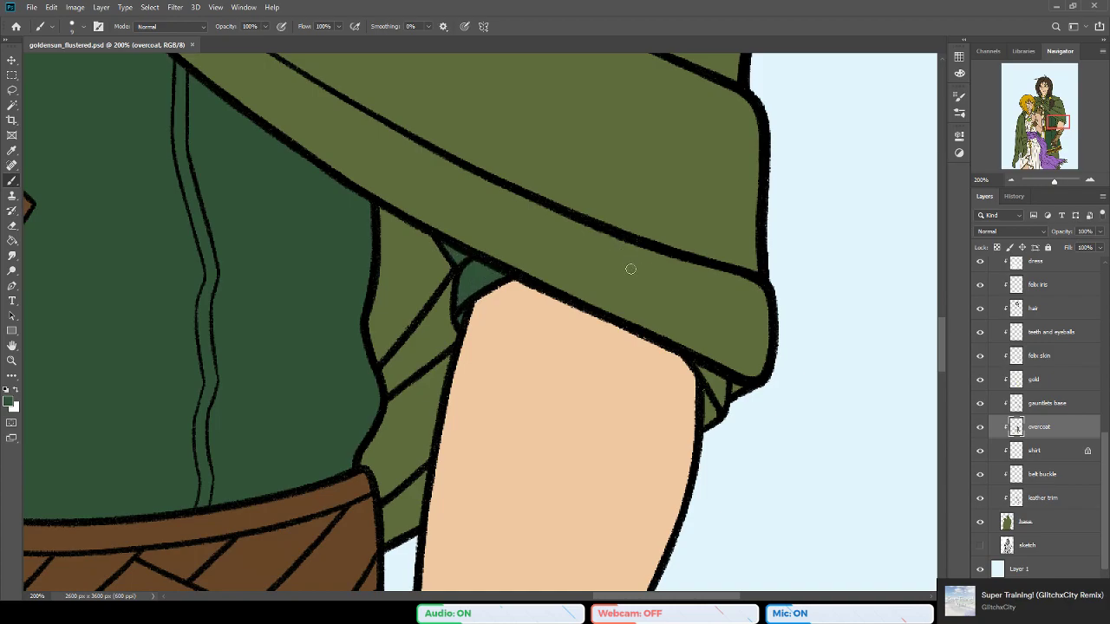
Step: Paint the sleeve folds on the outer side of the arm dark green and lock the overcoat layer's transparent pixels
mouse_move(672, 374)
left_mouse_down()
mouse_move(605, 347)
mouse_move(616, 294)
left_mouse_up()
left_click(610, 337)
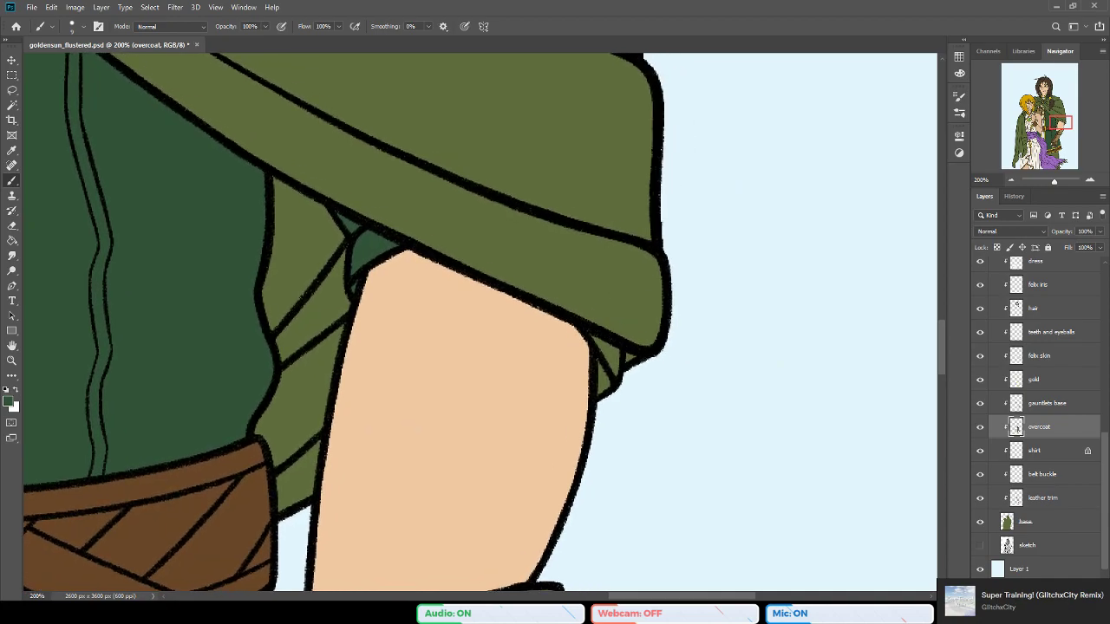
mouse_move(608, 333)
left_mouse_down()
mouse_move(595, 336)
mouse_move(616, 378)
mouse_move(604, 364)
mouse_move(601, 387)
mouse_move(598, 346)
left_mouse_up()
left_click(997, 247)
left_click(11, 360)
left_click(245, 397, "alt")
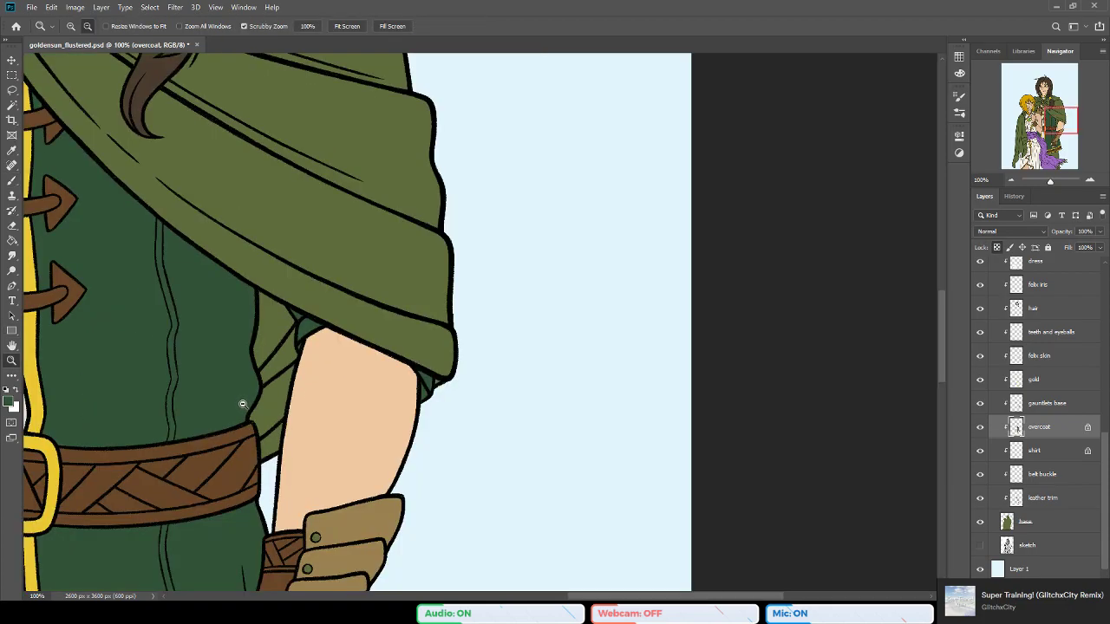
left_click(246, 389, "alt")
Step: Choose a darker green based on the tunic colour and fill the overcoat layer with it
key("b")
mouse_move(247, 390)
left_mouse_down()
mouse_move(546, 397)
mouse_move(555, 385)
left_mouse_up()
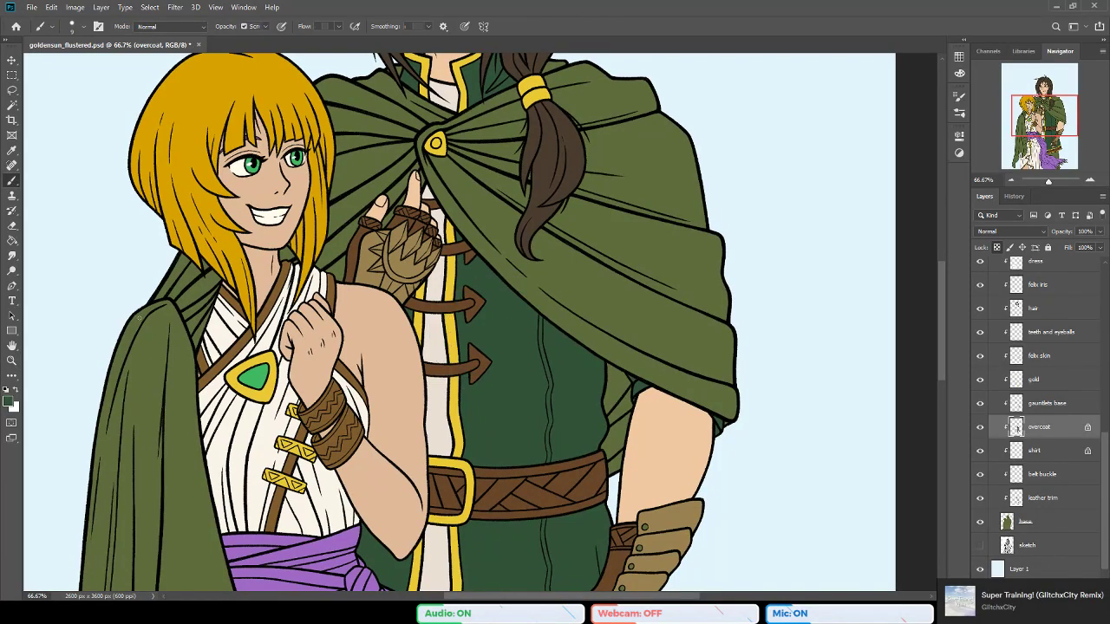
key("i")
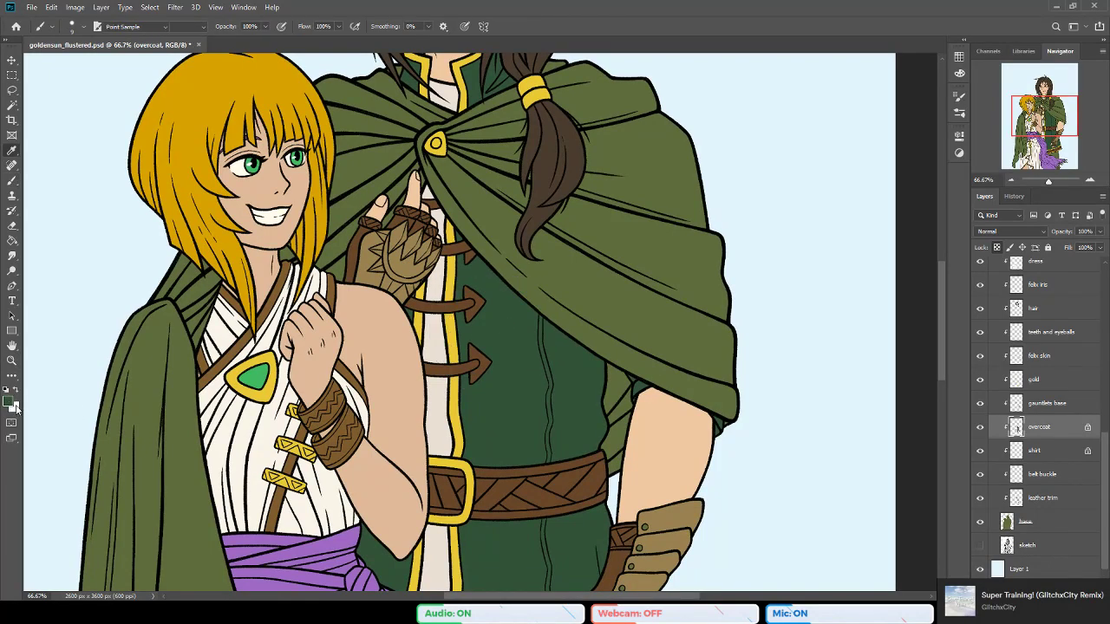
key("b")
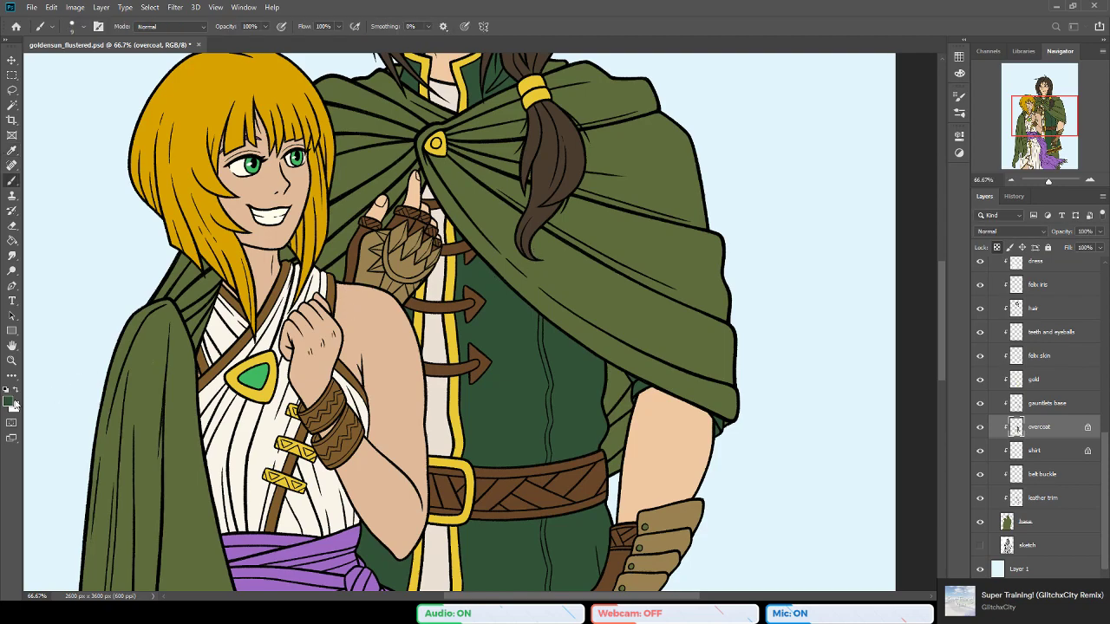
key("i")
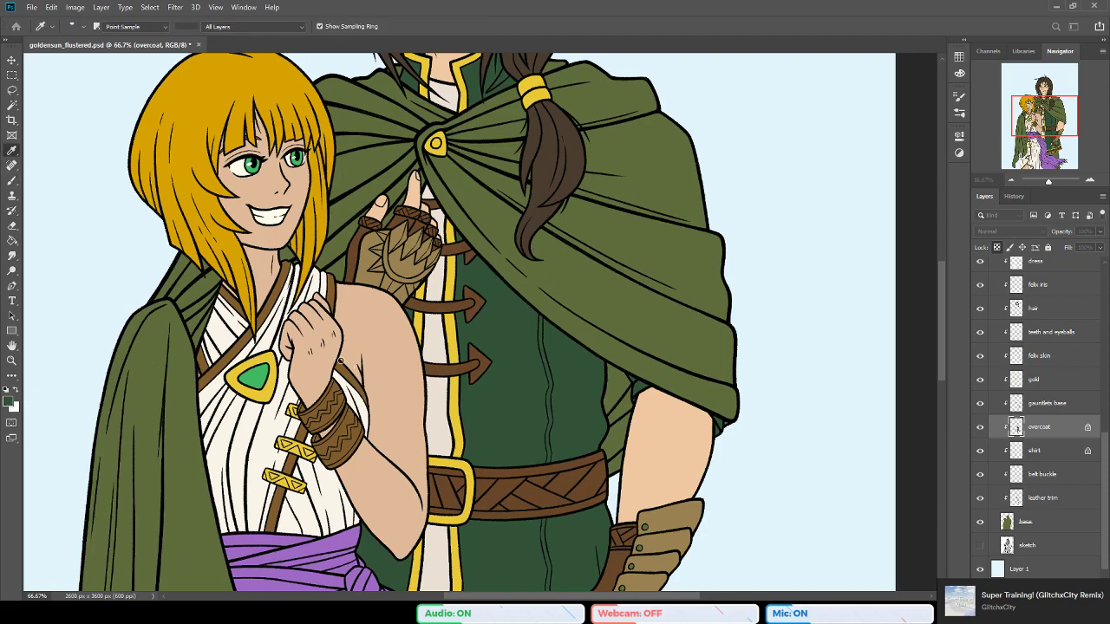
left_click(504, 260)
left_click(9, 401)
key("b")
left_click(13, 241)
key("shift+g")
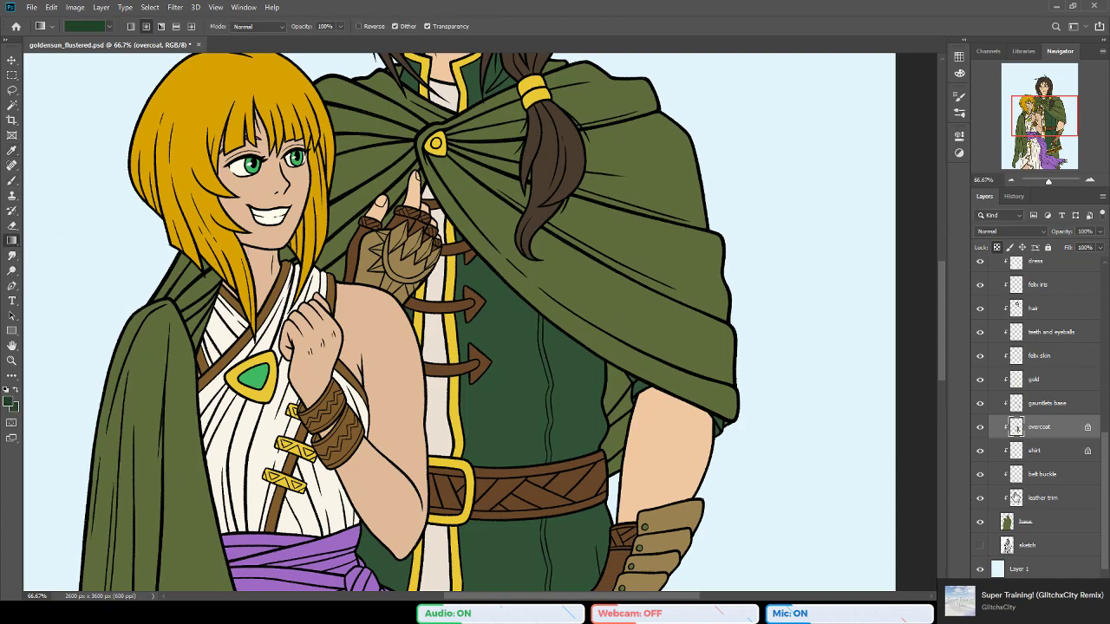
key("alt+BackSpace")
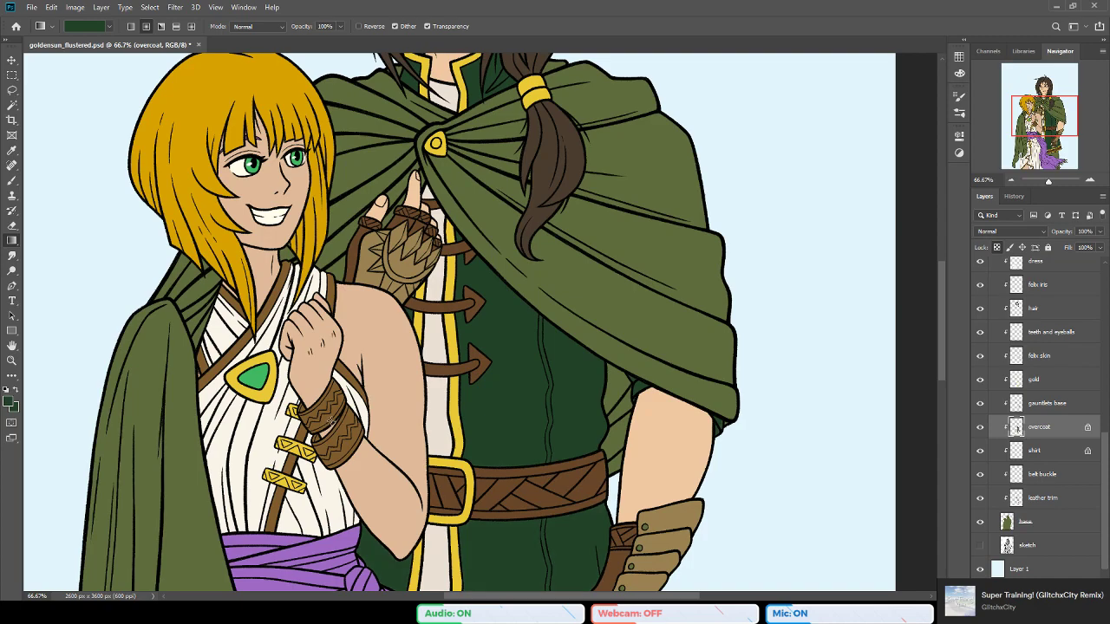
Step: Try a dark green gradient over the man's tunic on the overcoat layer and undo it
left_click(11, 361)
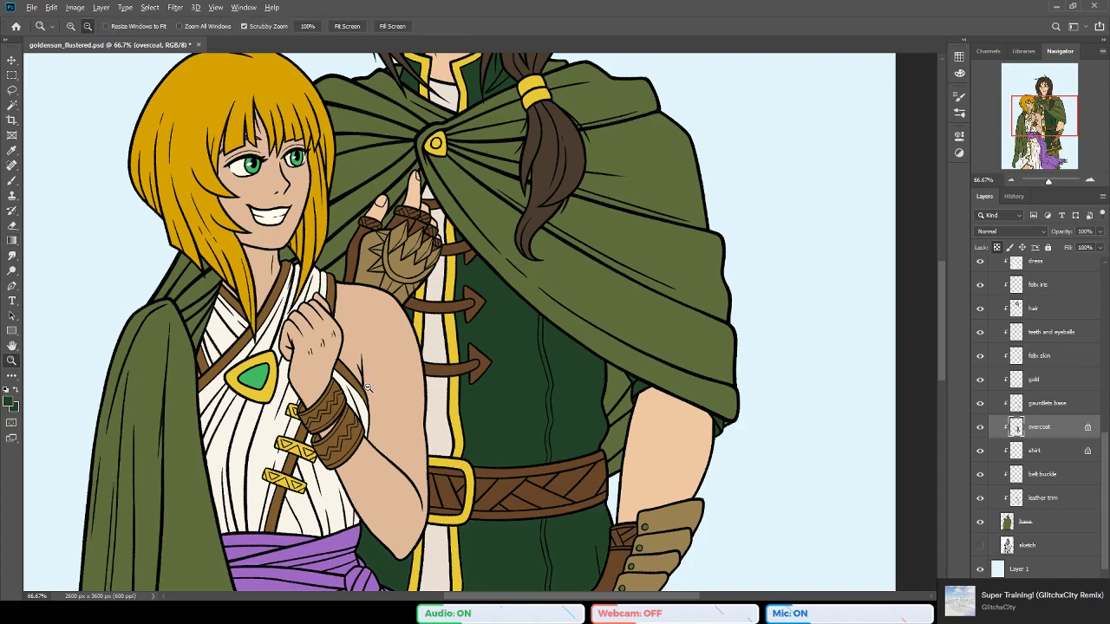
left_click(359, 391)
left_click(344, 397)
left_click(344, 392, "alt")
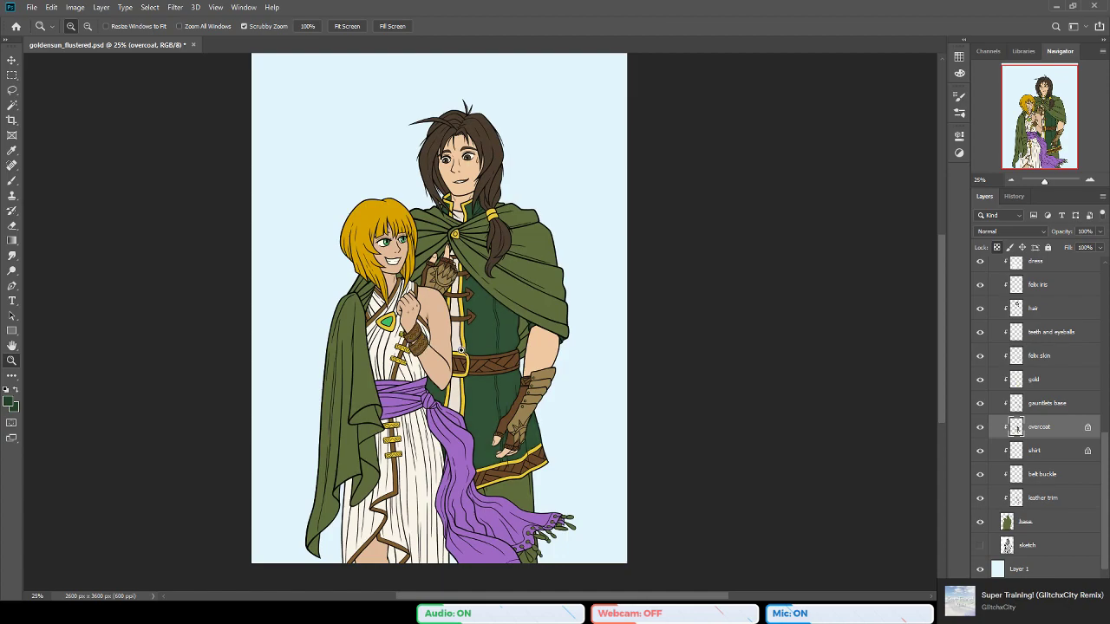
left_click(13, 240)
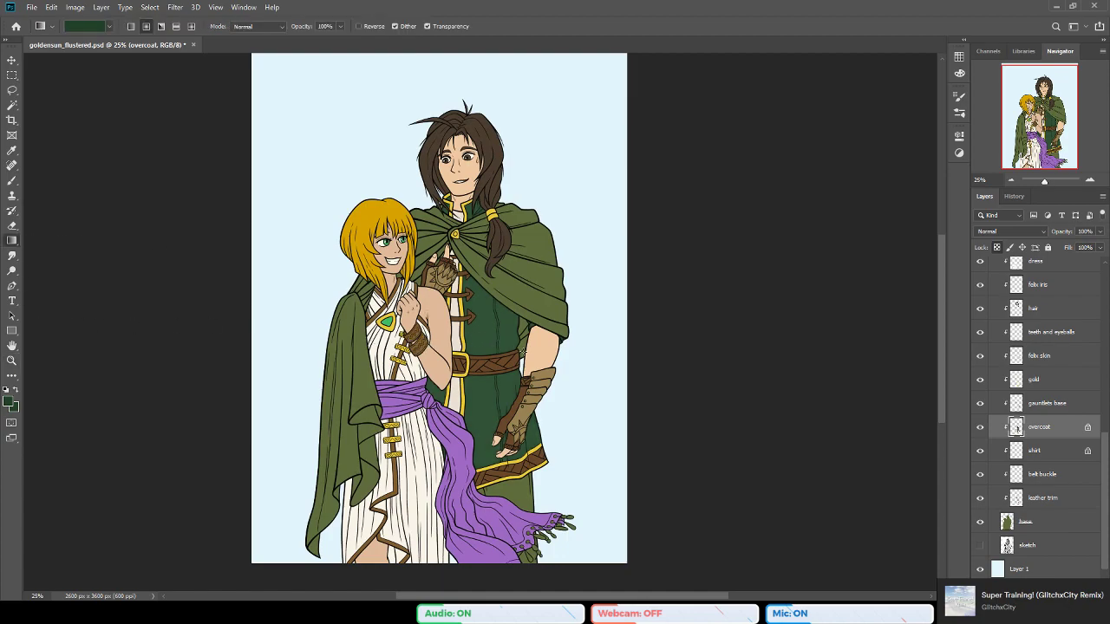
left_click(494, 343)
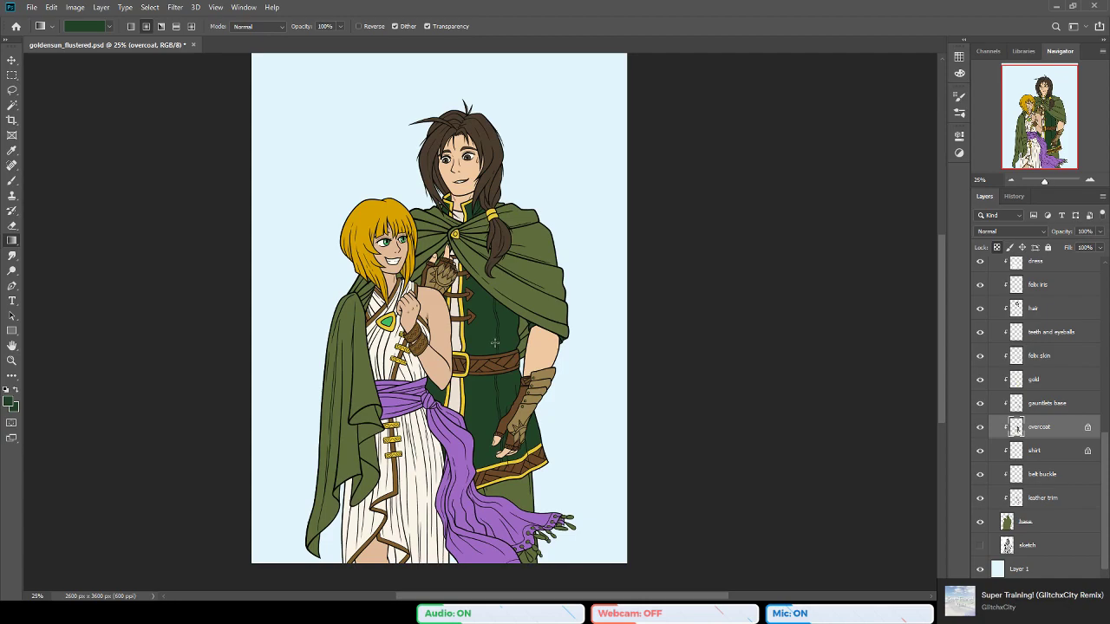
key("ctrl+z")
Step: Sample and adjust the tunic green, apply a radial gradient of dark greens to the overcoat layer, and save the document
left_click(486, 335, "alt")
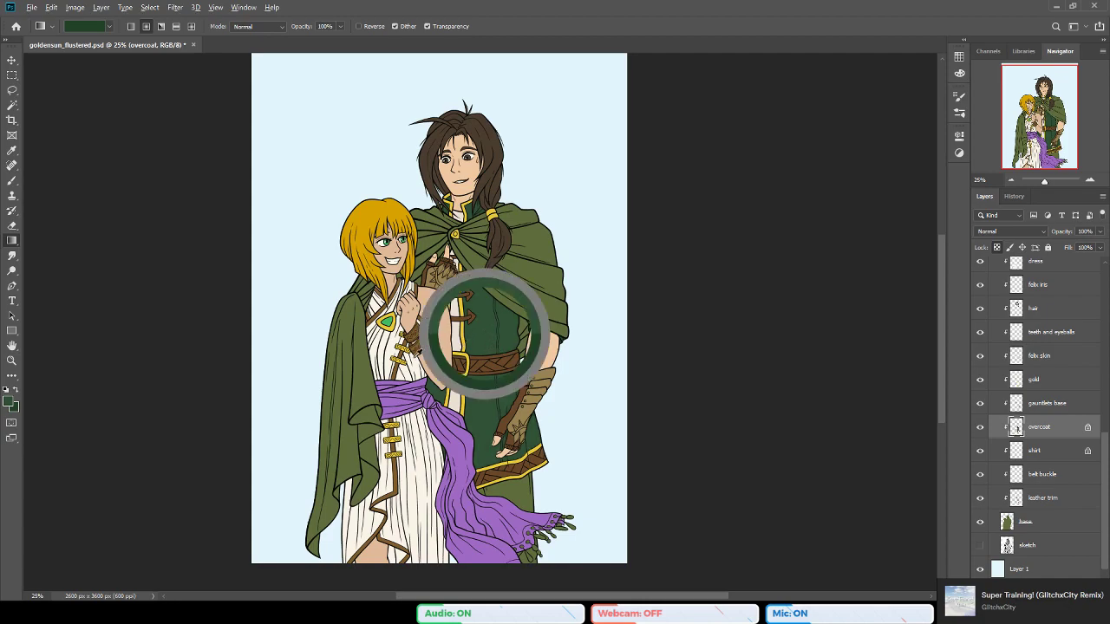
key("i")
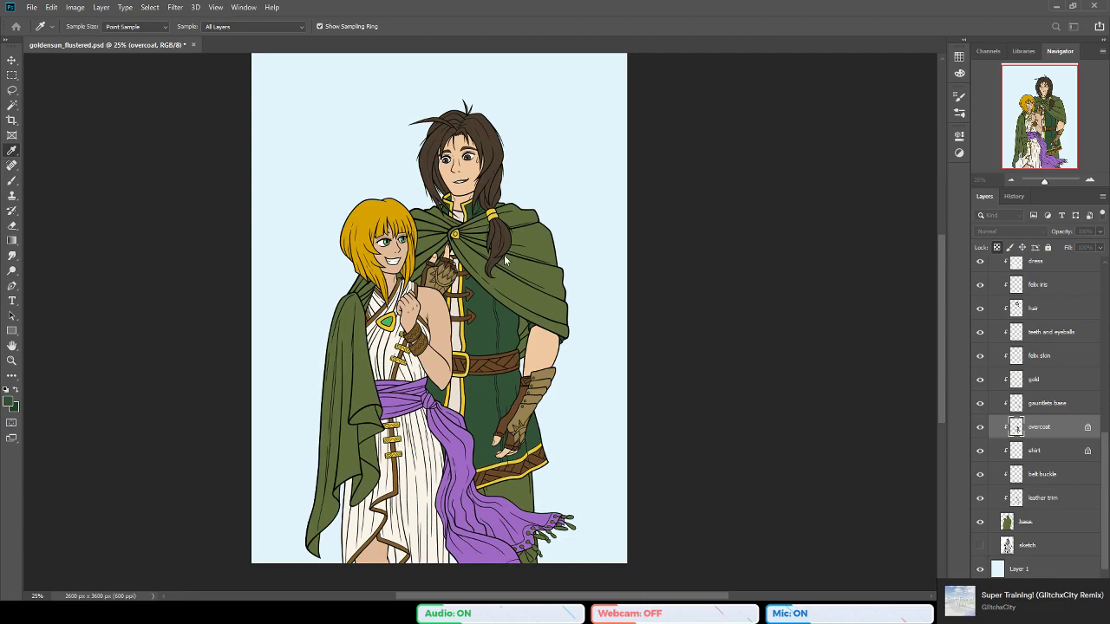
key("g")
key("i")
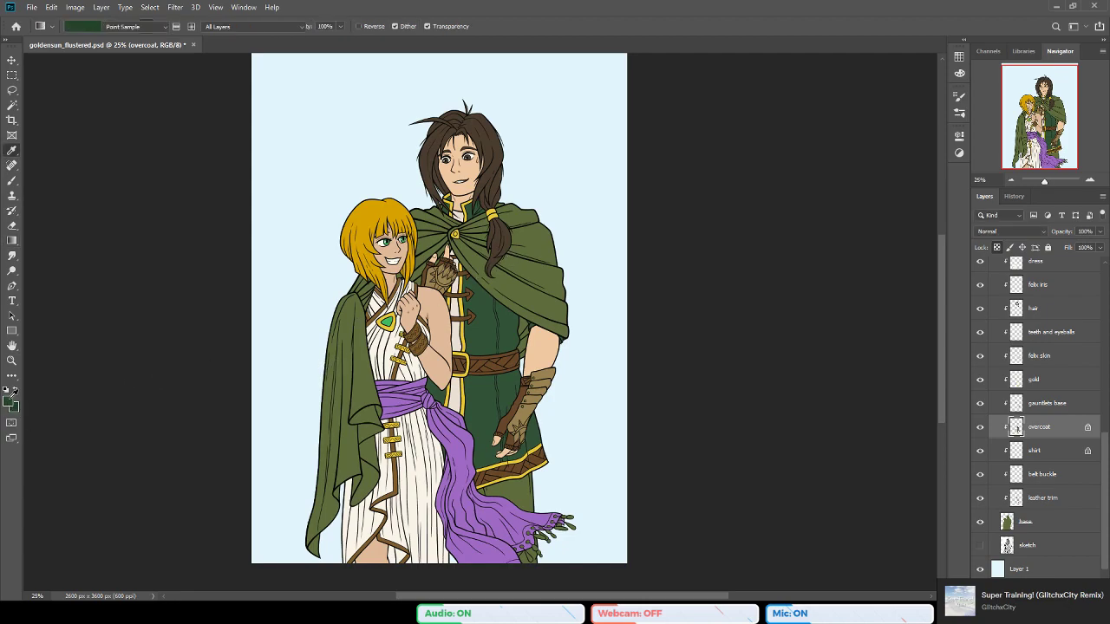
key("g")
left_click_drag(480, 338, 441, 349)
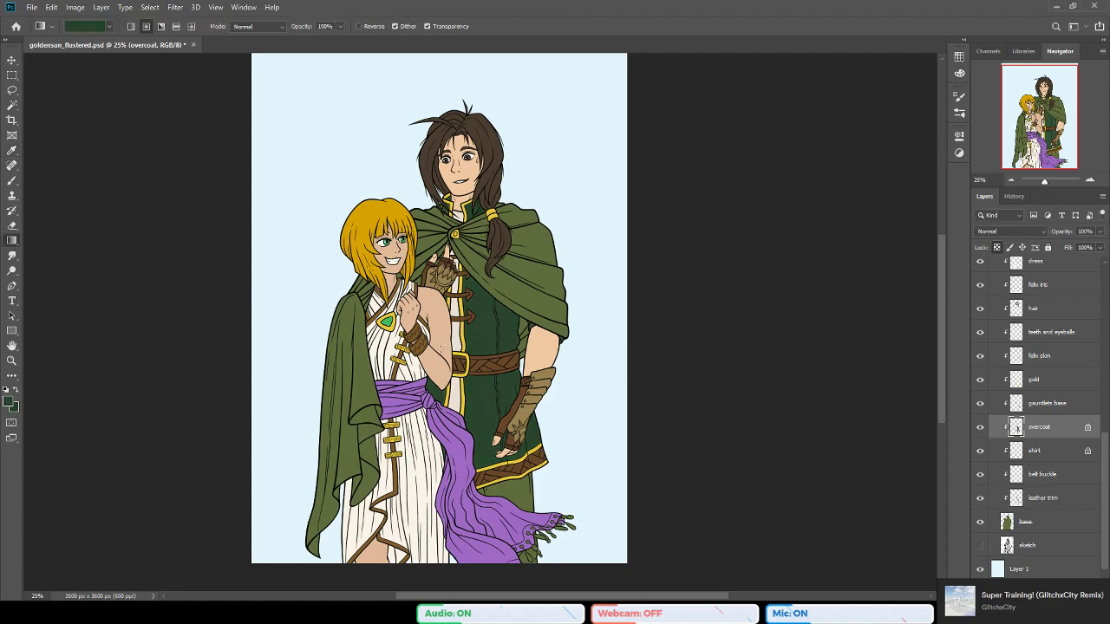
key("ctrl+s")
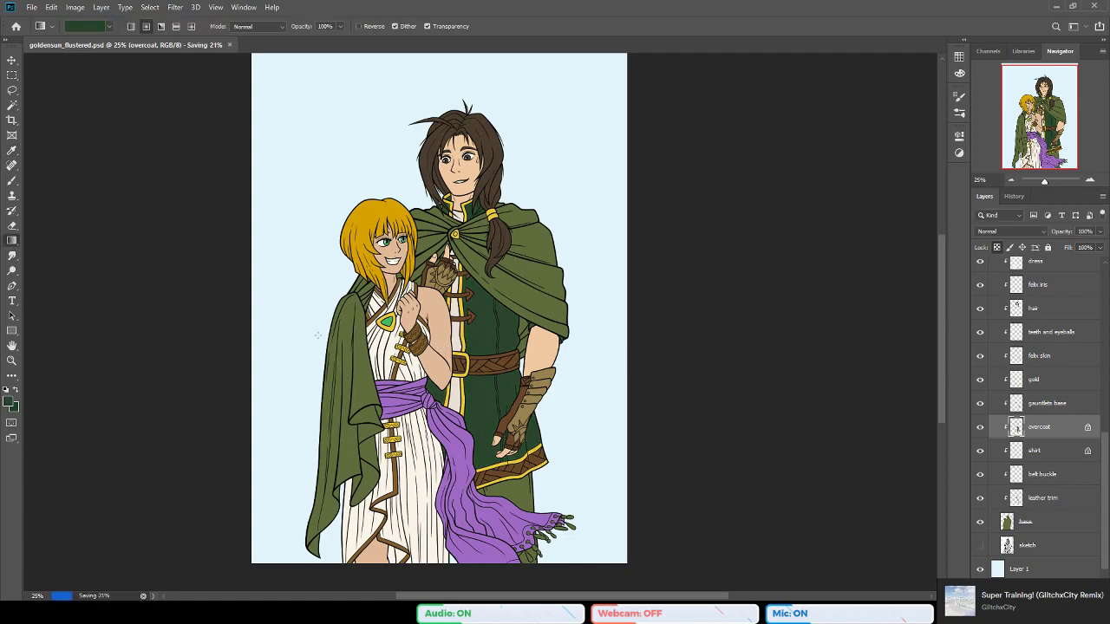
Step: Choose two beige tones based on the man's shirt, apply them as a radial gradient on the shirt layer, and save the document
key("b")
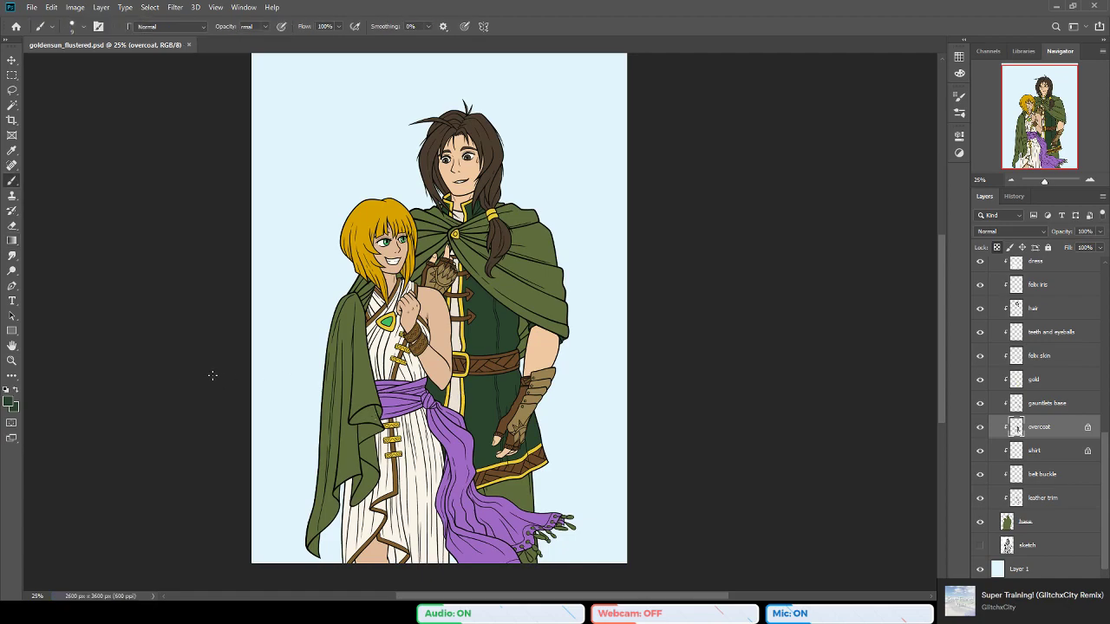
left_click(457, 398, "alt")
key("i")
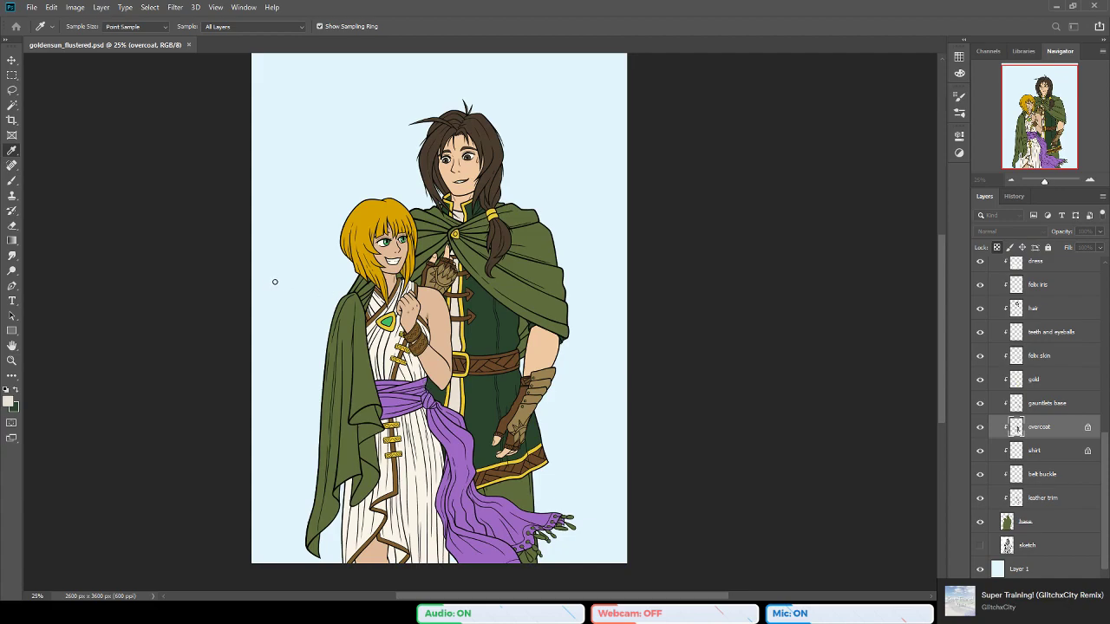
key("b")
left_click(453, 286, "alt")
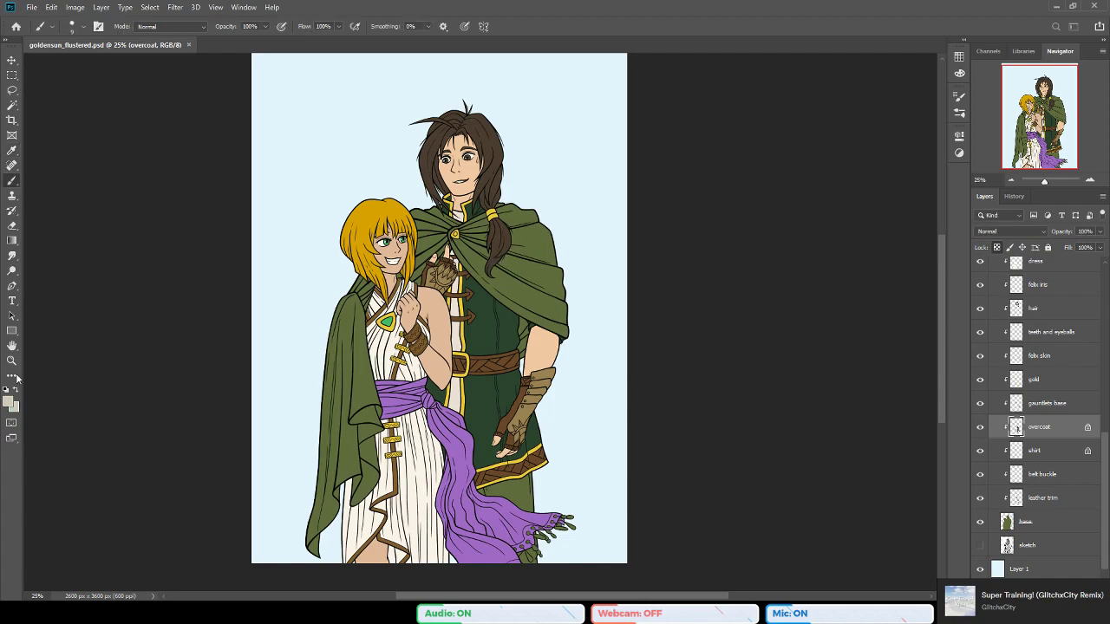
left_click(12, 240)
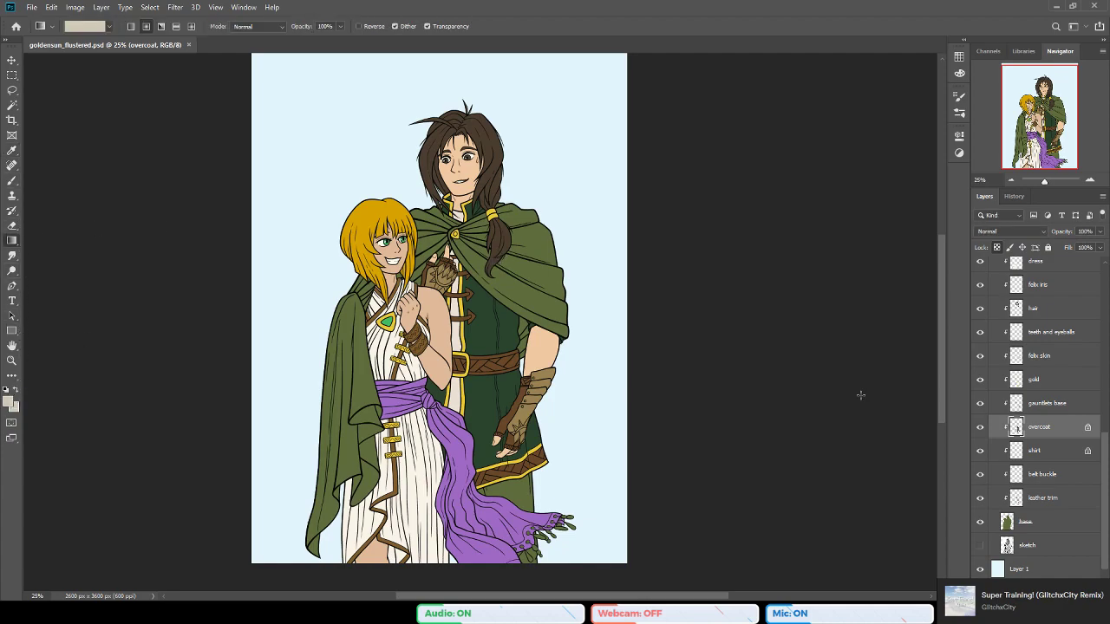
left_click(1053, 453)
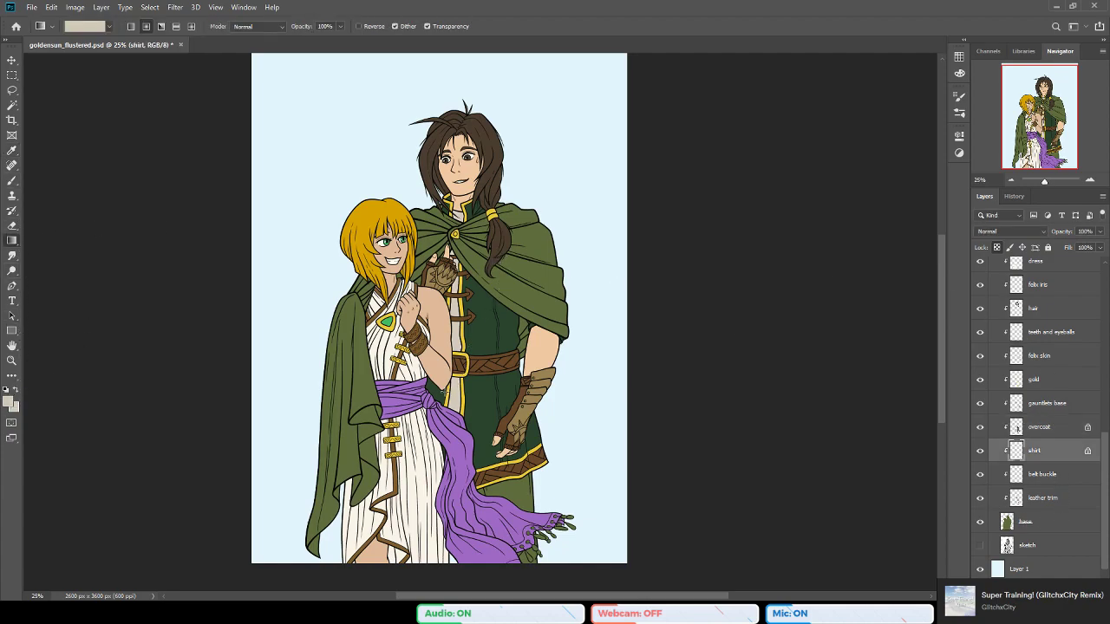
key("ctrl+s")
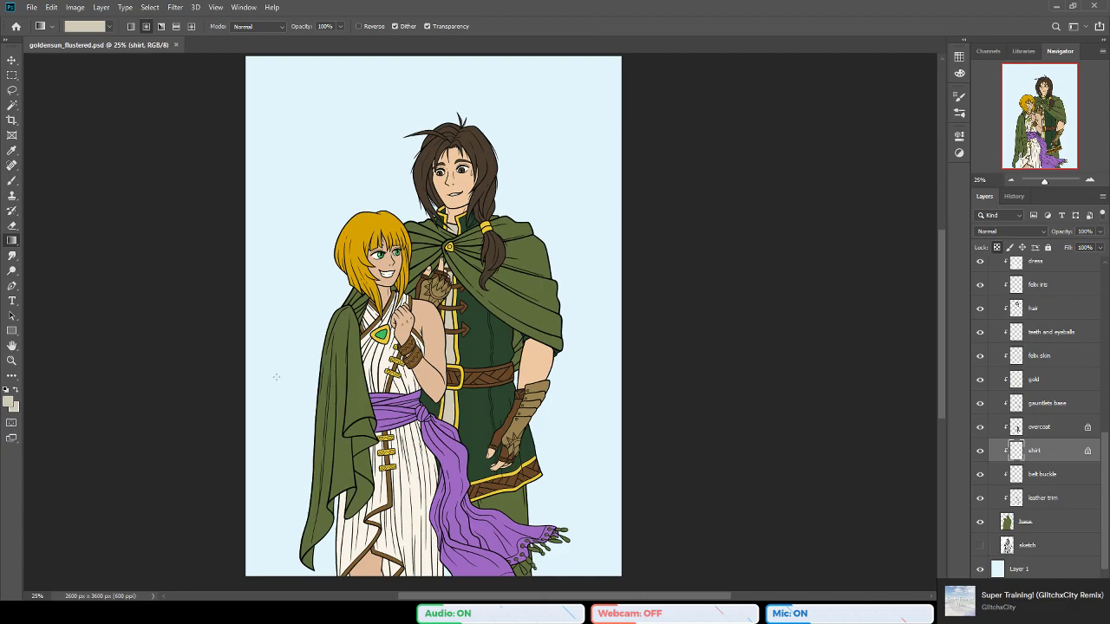
Step: Adjust the sampled shirt beiges, reapply the radial gradient to the shirt layer, and save the document
left_click(11, 360)
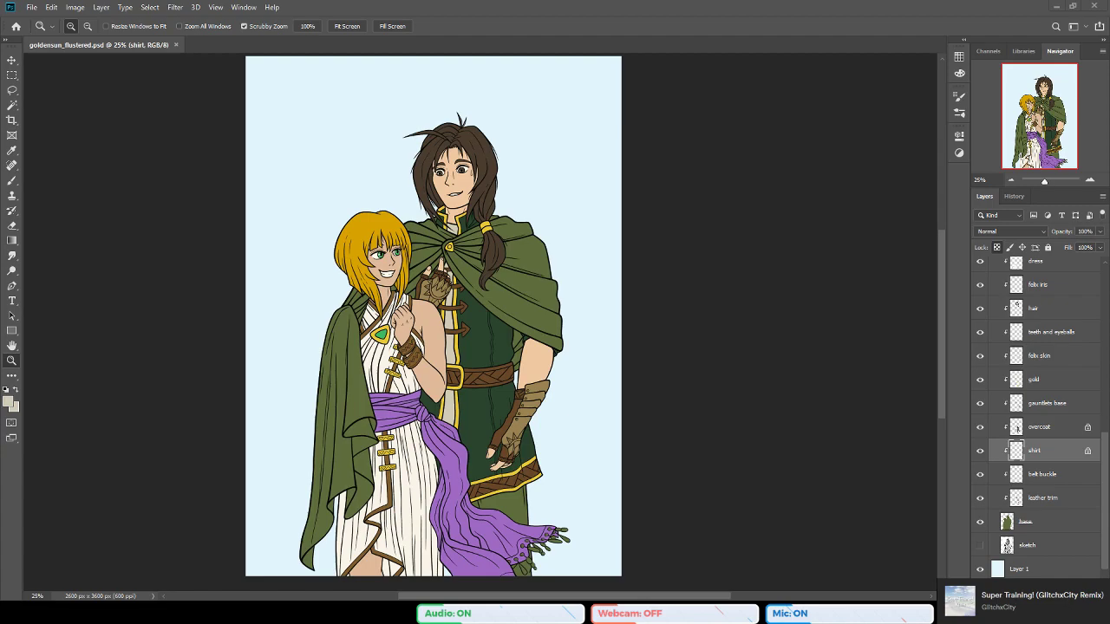
scroll(598, 422, "down", 3)
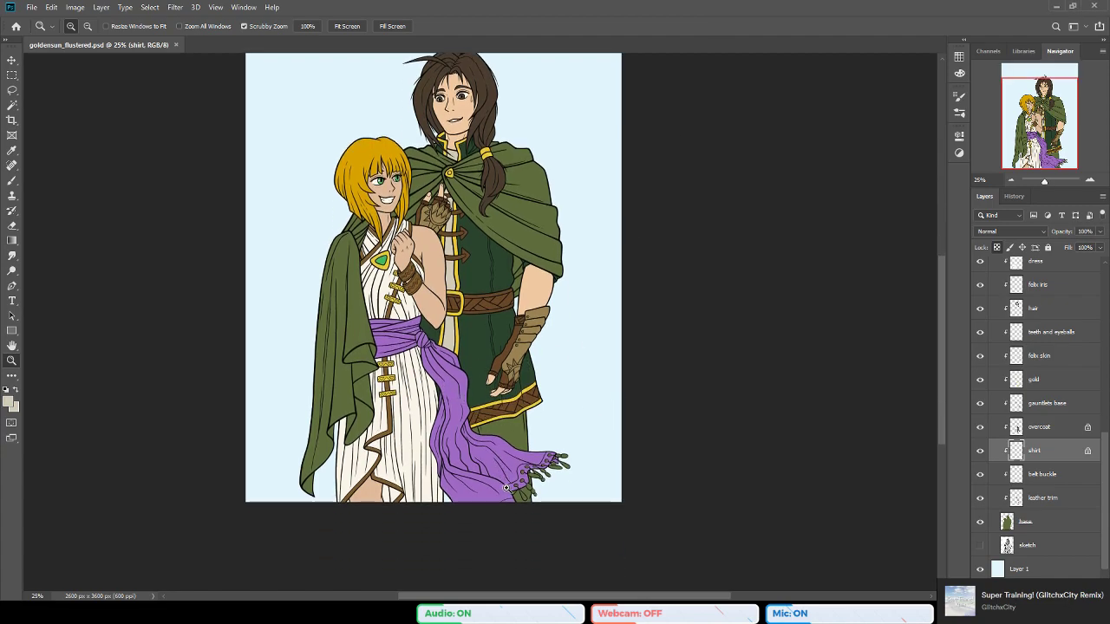
scroll(482, 282, "up", 1)
scroll(481, 281, "up", 1)
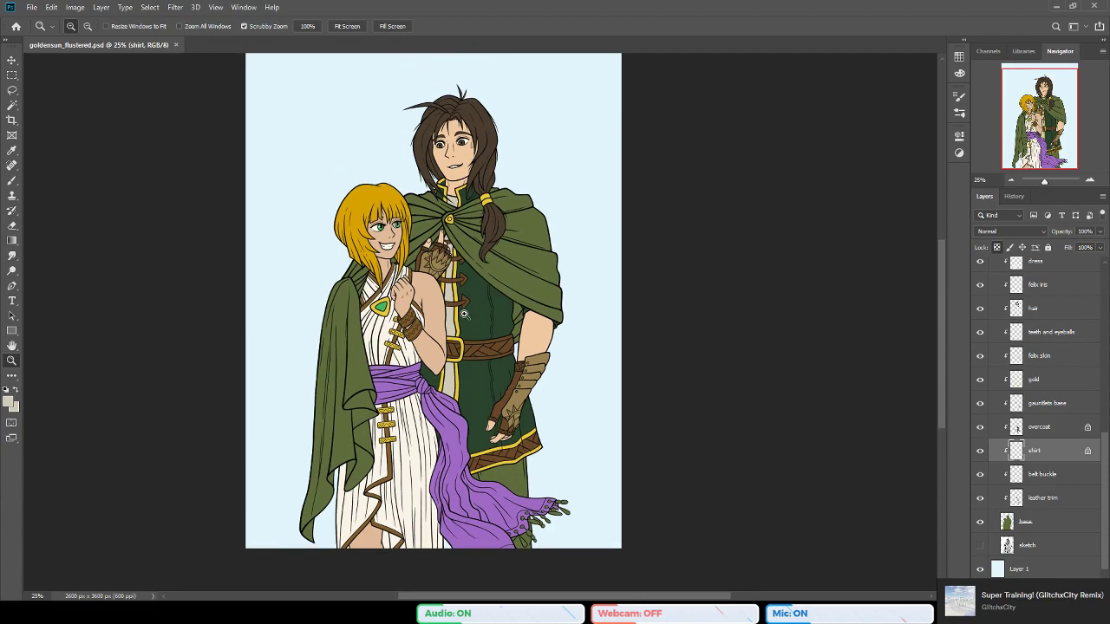
key("b")
key("i")
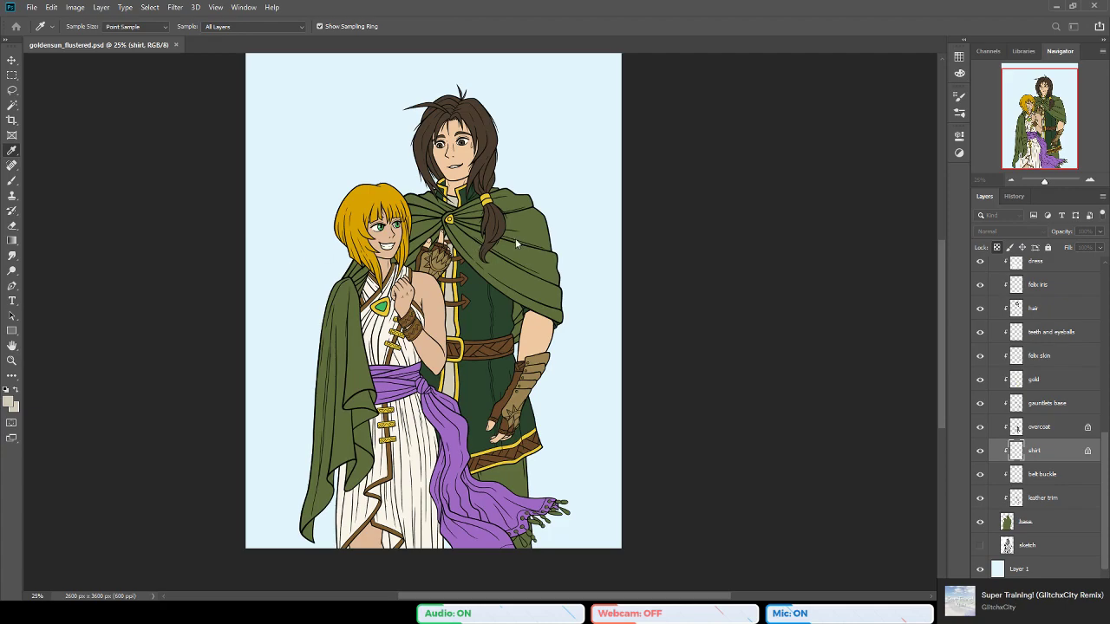
key("b")
key("i")
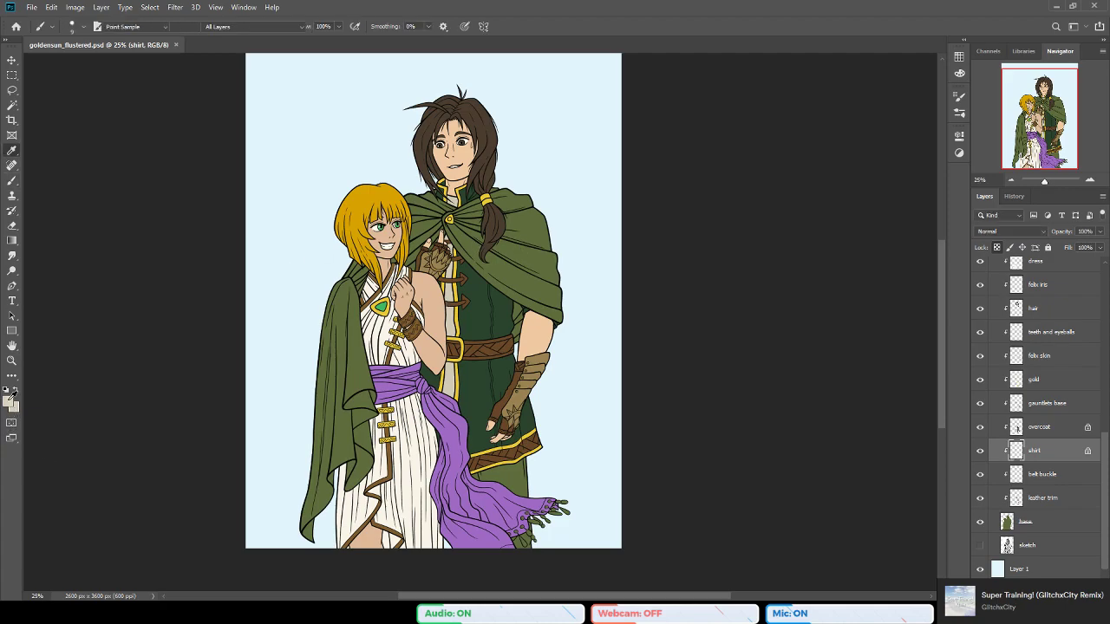
key("b")
left_click(13, 243)
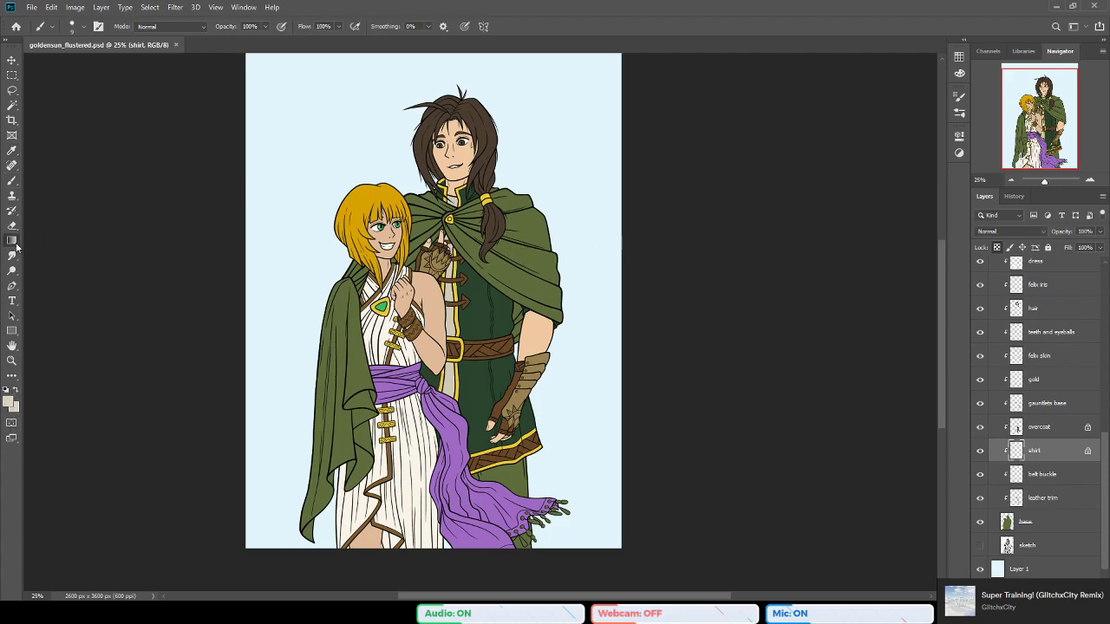
key("ctrl+s")
Step: Sample the tan of the man's lowered gauntlet and unlock the transparent pixels of the shirt and overcoat layers
left_click(12, 360)
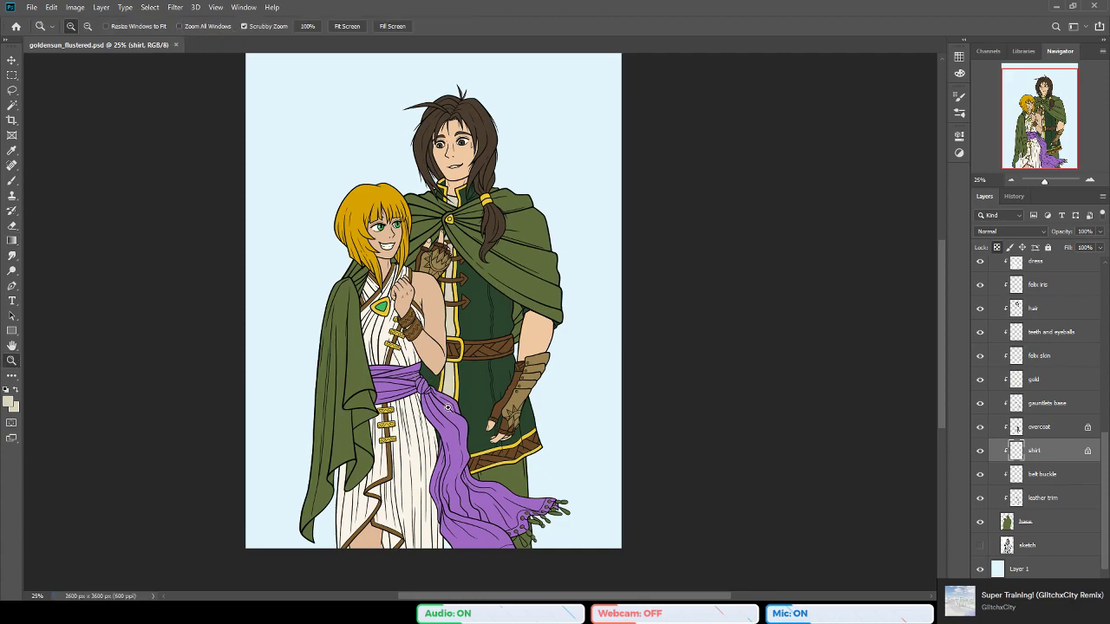
scroll(548, 416, "down", 3)
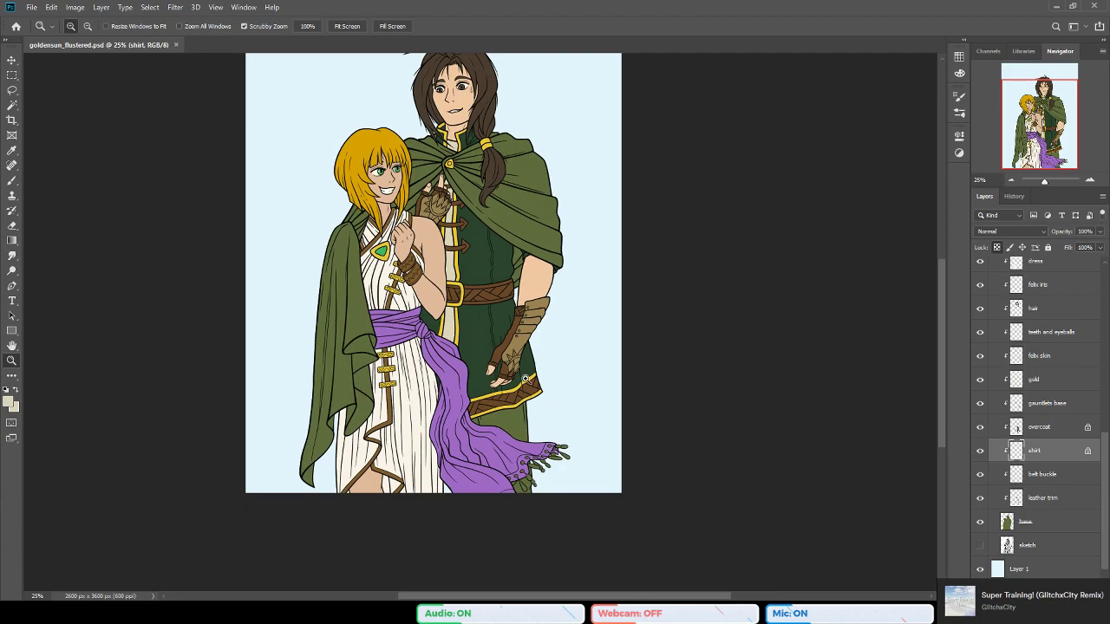
scroll(607, 433, "down", 2)
scroll(547, 425, "up", 3)
scroll(536, 425, "up", 2)
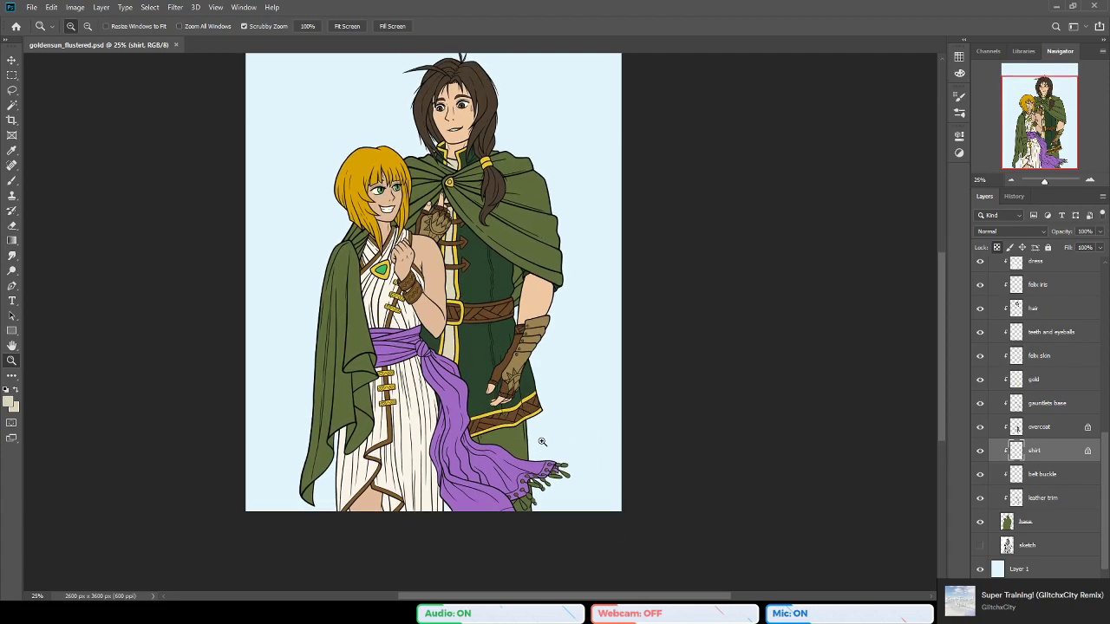
left_click(531, 328)
left_click(526, 314)
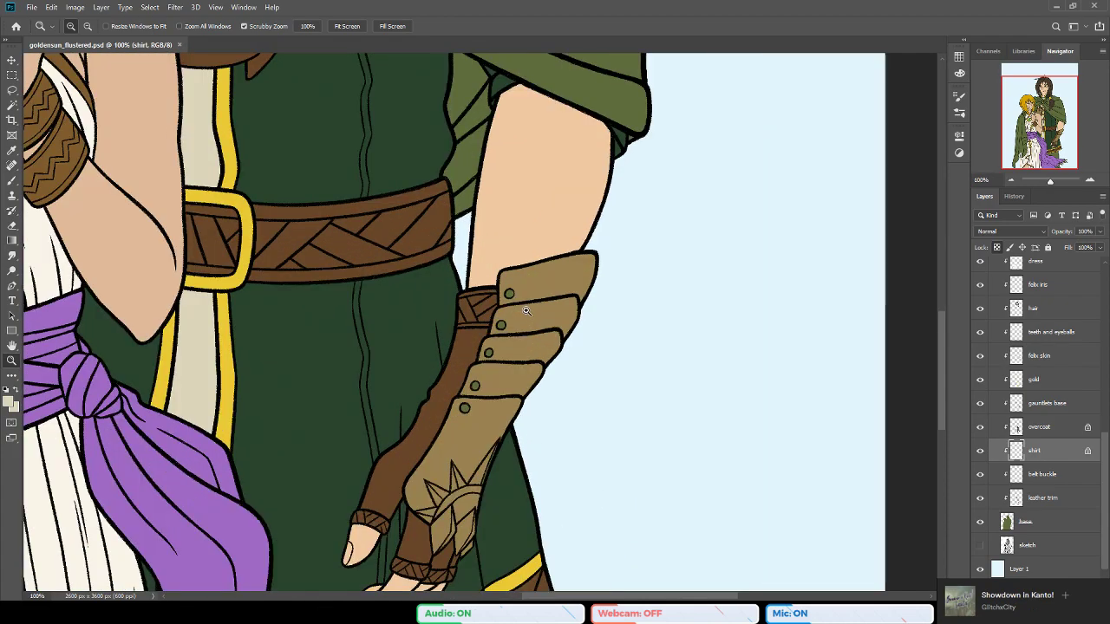
left_click(527, 313)
key("b")
left_click(577, 248, "alt")
left_click(1054, 427)
left_click(997, 249)
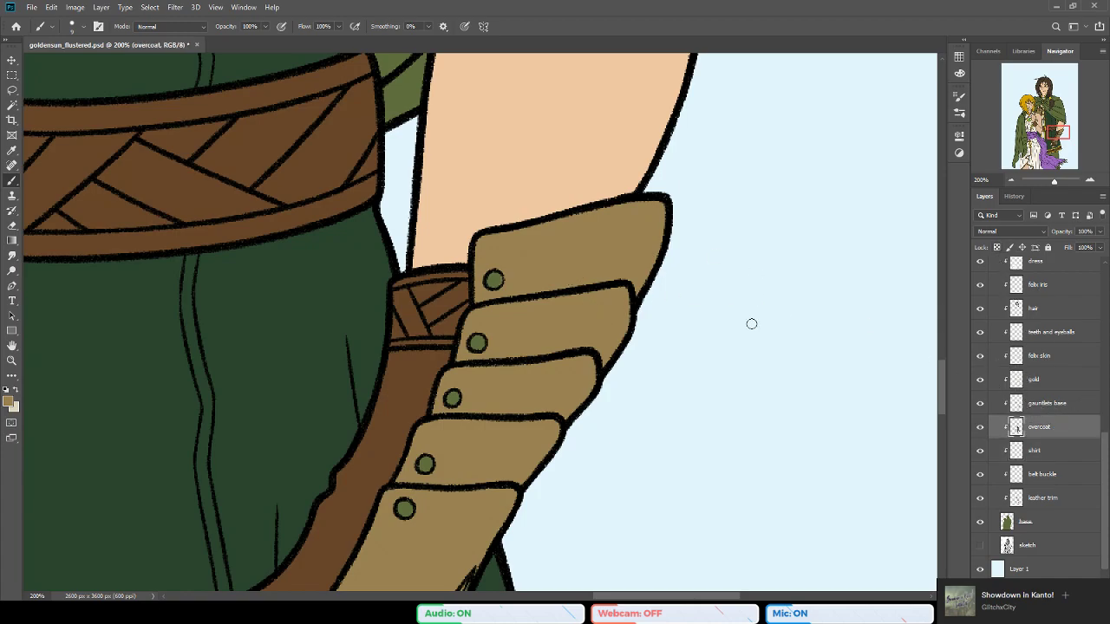
Step: Paint the five green rivets on the lowered gauntlet tan on the gauntlets base layer and save the document
key("alt+bracketright")
left_click_drag(492, 274, 496, 285)
left_click(477, 343)
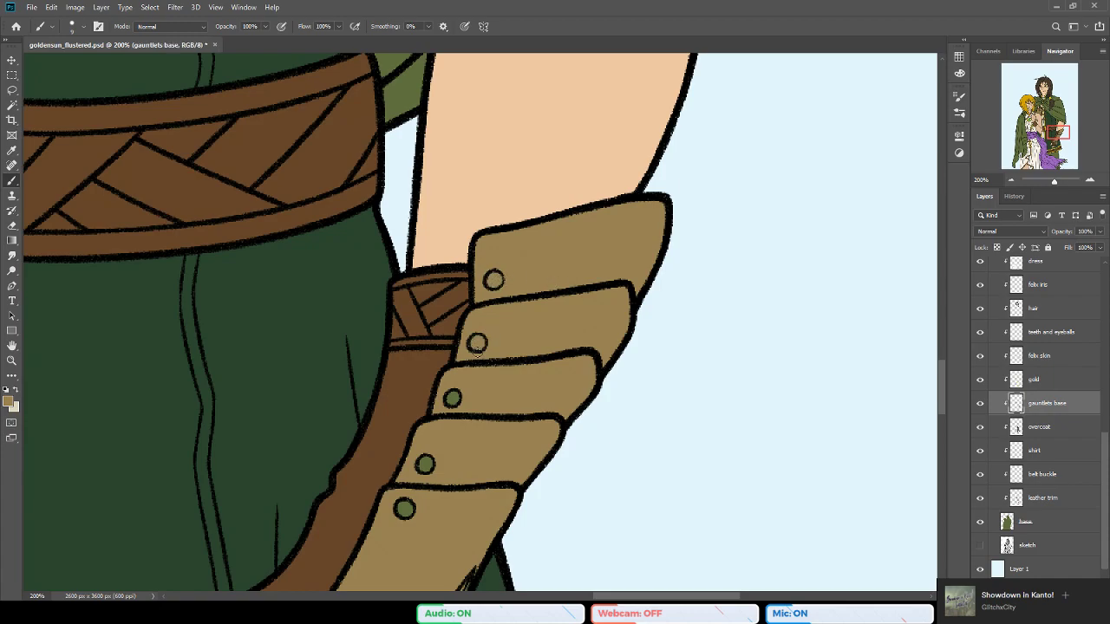
left_click(452, 398)
left_click(425, 465)
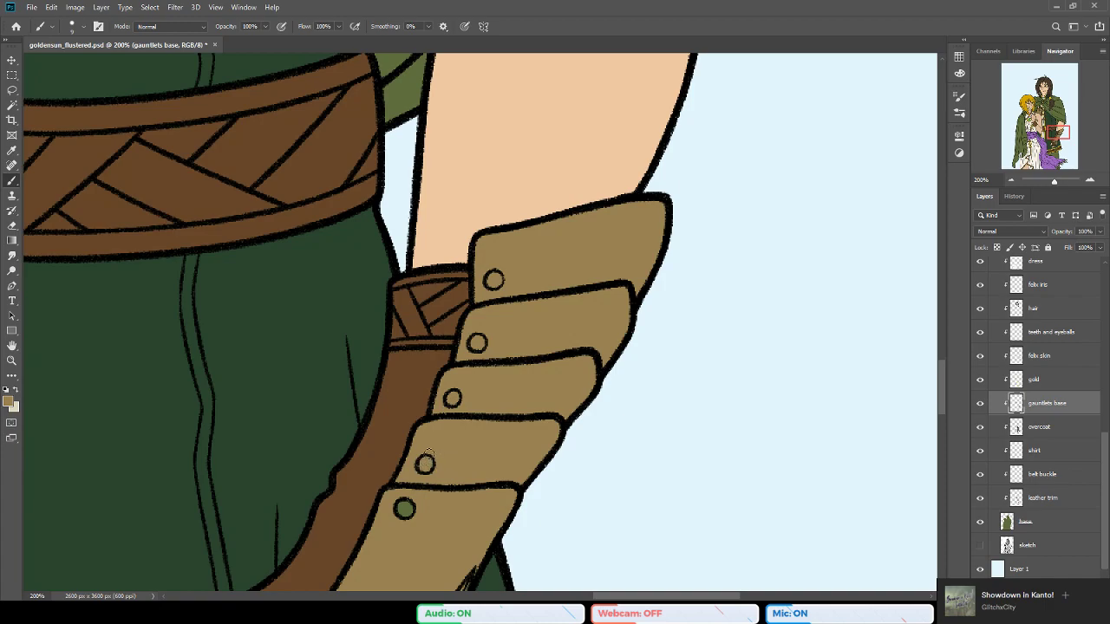
left_click(405, 509)
left_click_drag(432, 514, 509, 209)
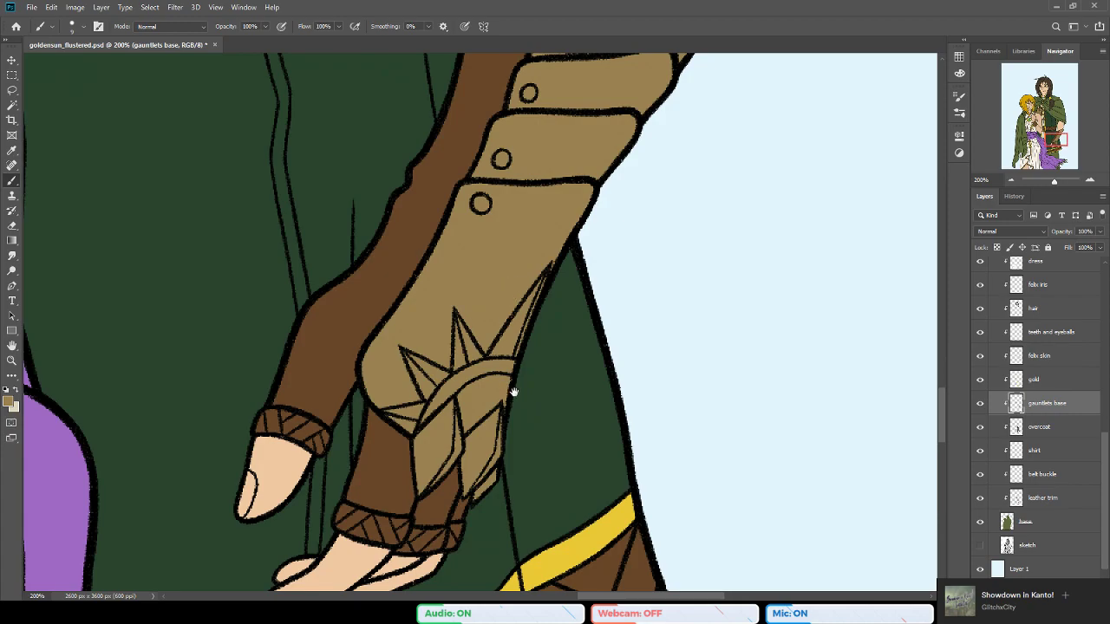
left_click_drag(513, 392, 545, 372)
key("ctrl+s")
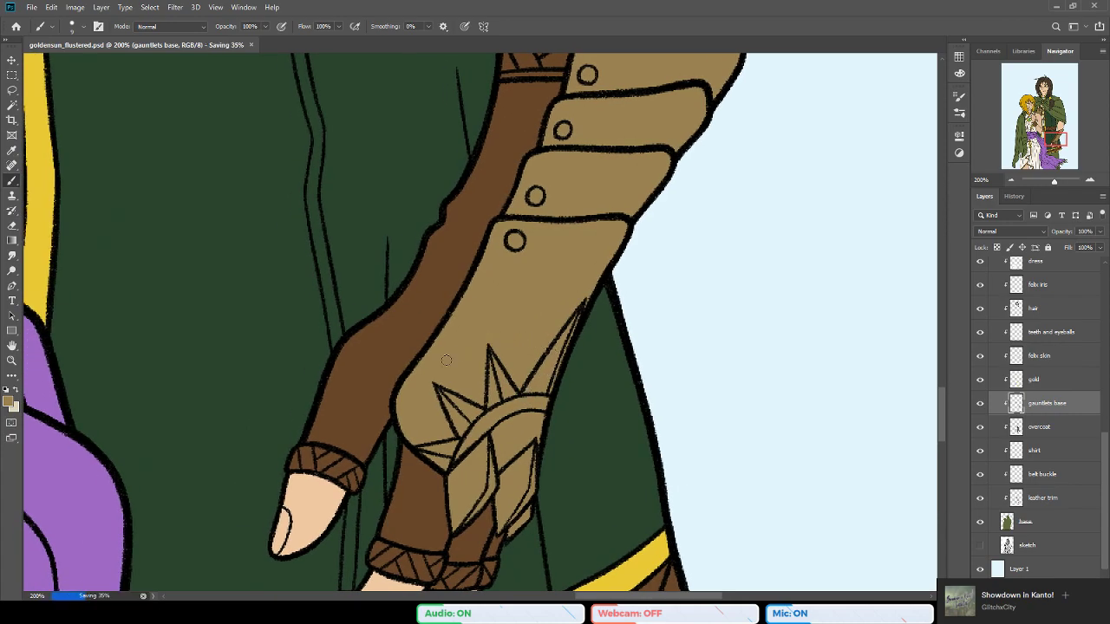
Step: Examine both figures from the cape down to the scarf fringe for areas still in the base green
left_click(12, 360)
left_click(473, 416)
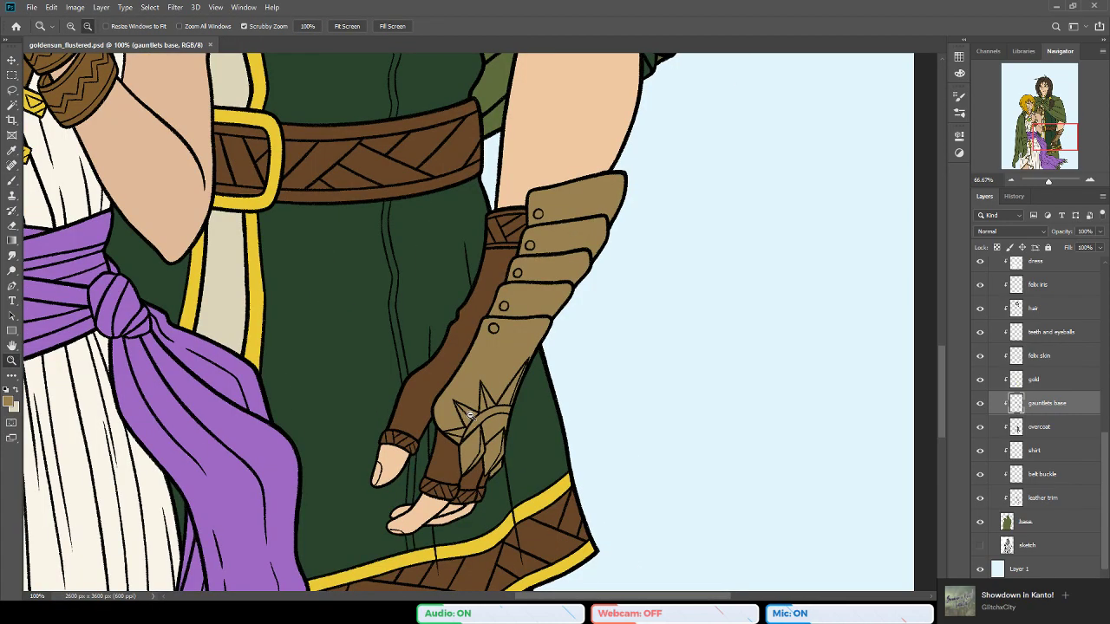
left_click(473, 416)
left_click(473, 416)
left_click_drag(406, 316, 417, 345)
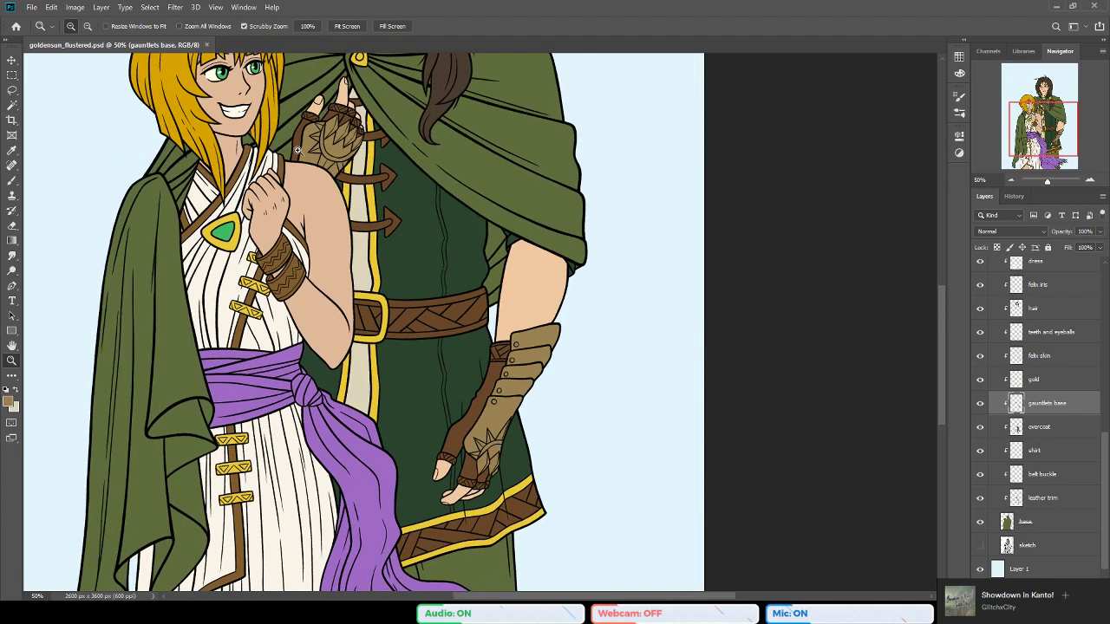
left_click_drag(327, 354, 352, 380)
left_click_drag(347, 321, 392, 339)
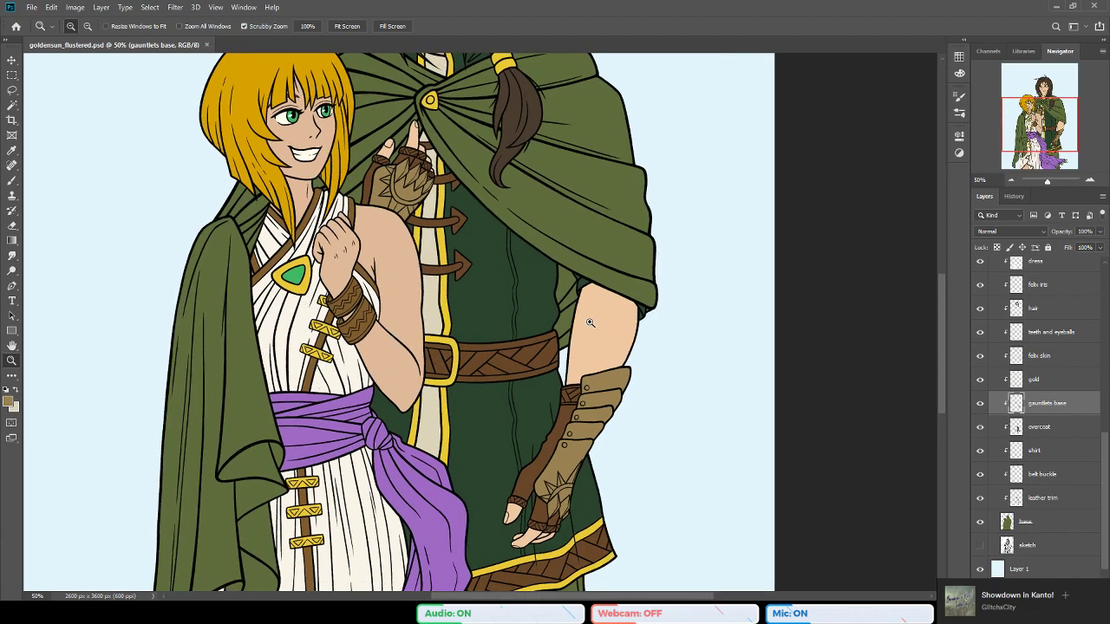
left_click_drag(492, 438, 476, 215)
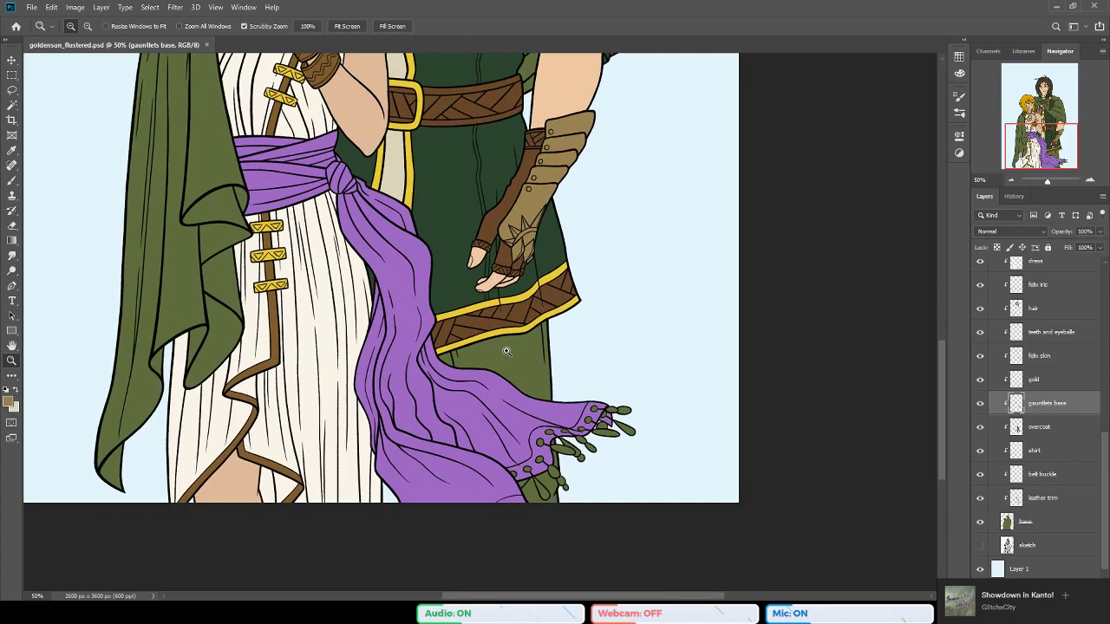
mouse_move(474, 264)
left_mouse_down()
mouse_move(485, 278)
mouse_move(452, 276)
left_mouse_up()
Step: Sample the brown of the man's glove and choose a darker brown based on it as the foreground colour
key("b")
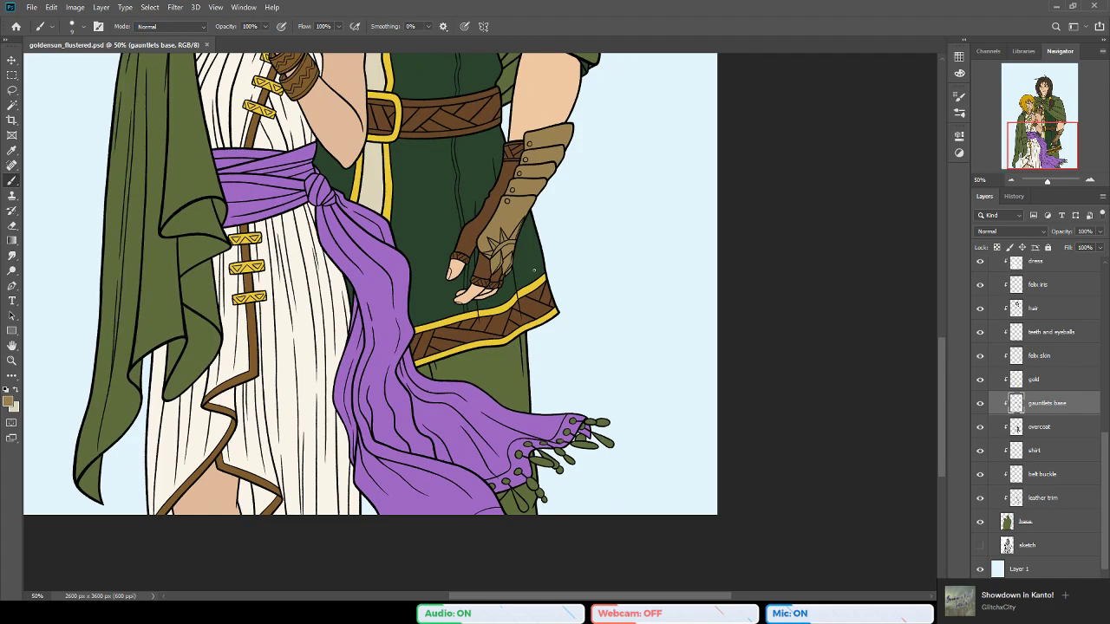
left_click(473, 236, "alt")
key("i")
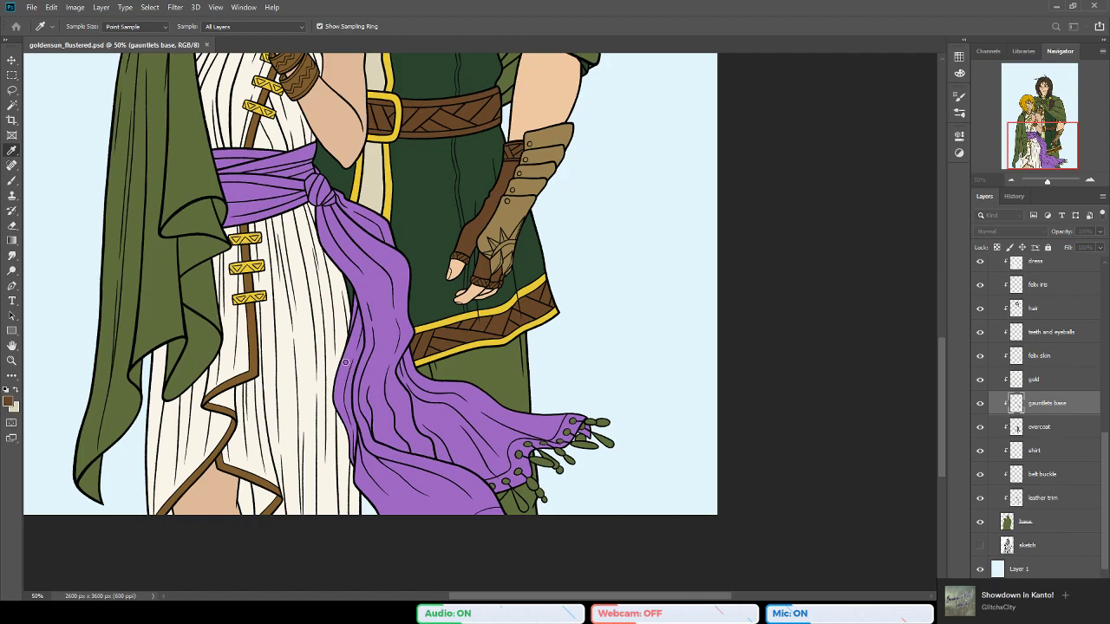
Step: Select the man's trouser areas below the tunic hem and beneath the scarf fringe with the Magic Wand on the lines layer
key("w")
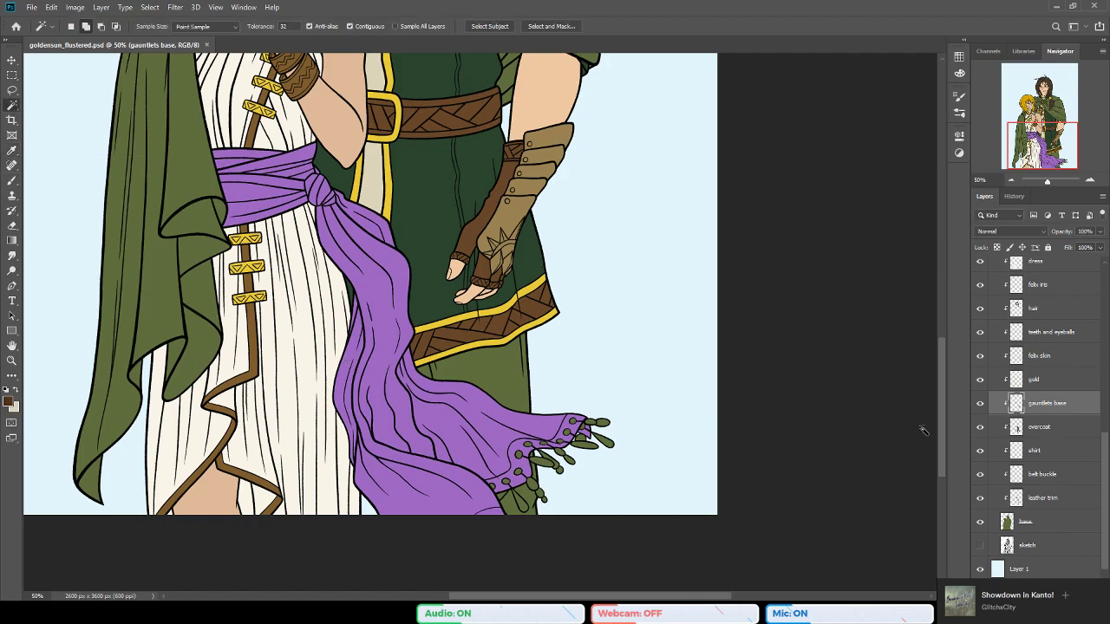
scroll(1071, 417, "up", 1)
scroll(1071, 418, "up", 5)
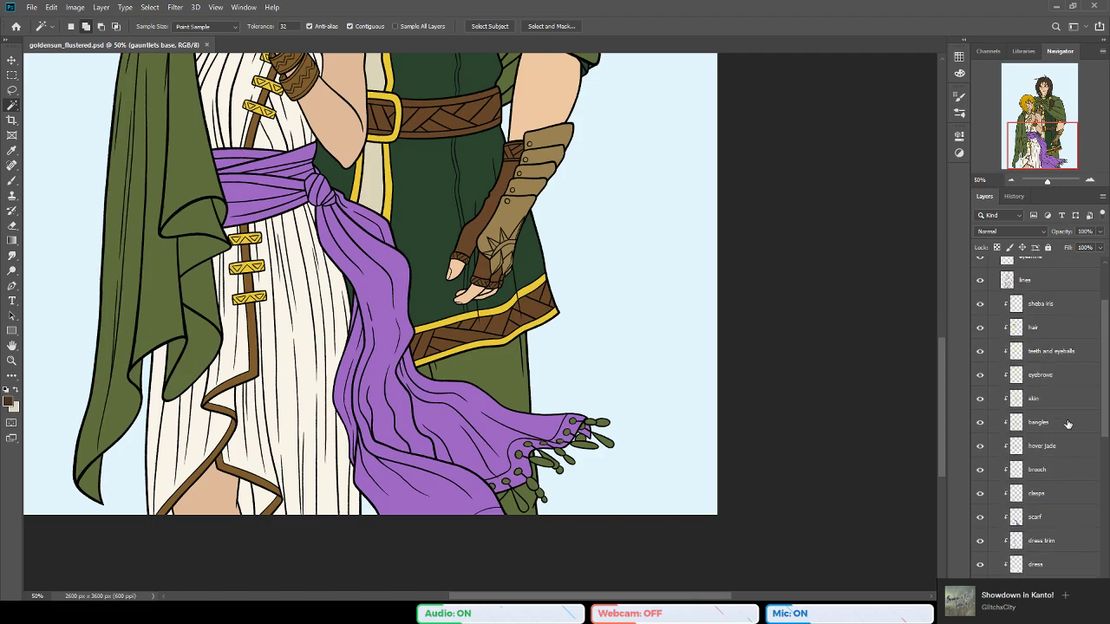
left_click(1041, 315)
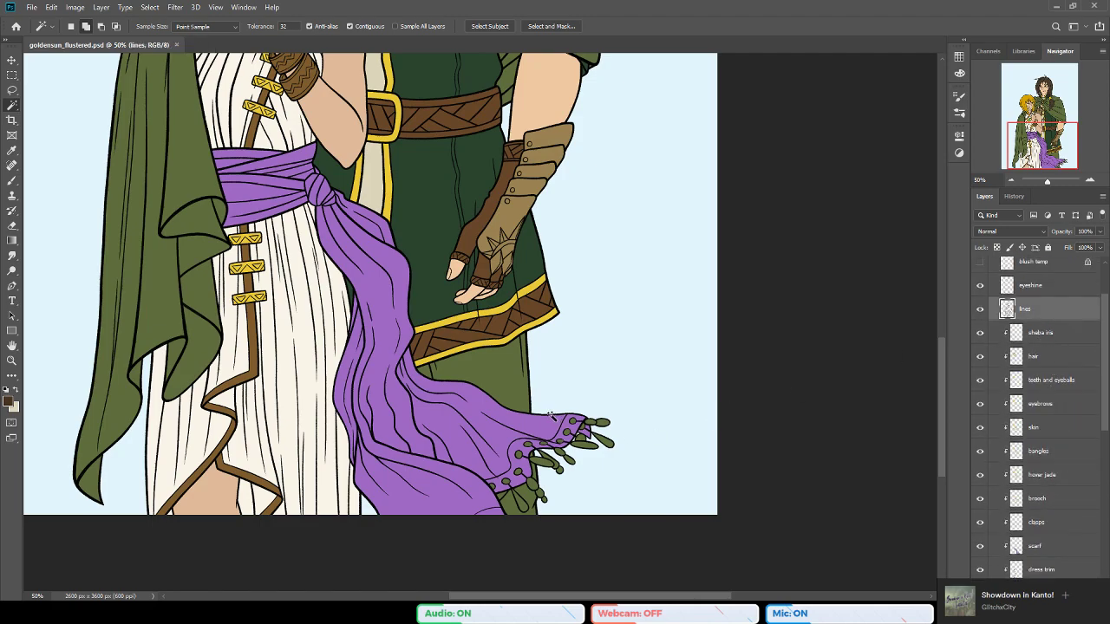
left_click(442, 374)
left_click(520, 502)
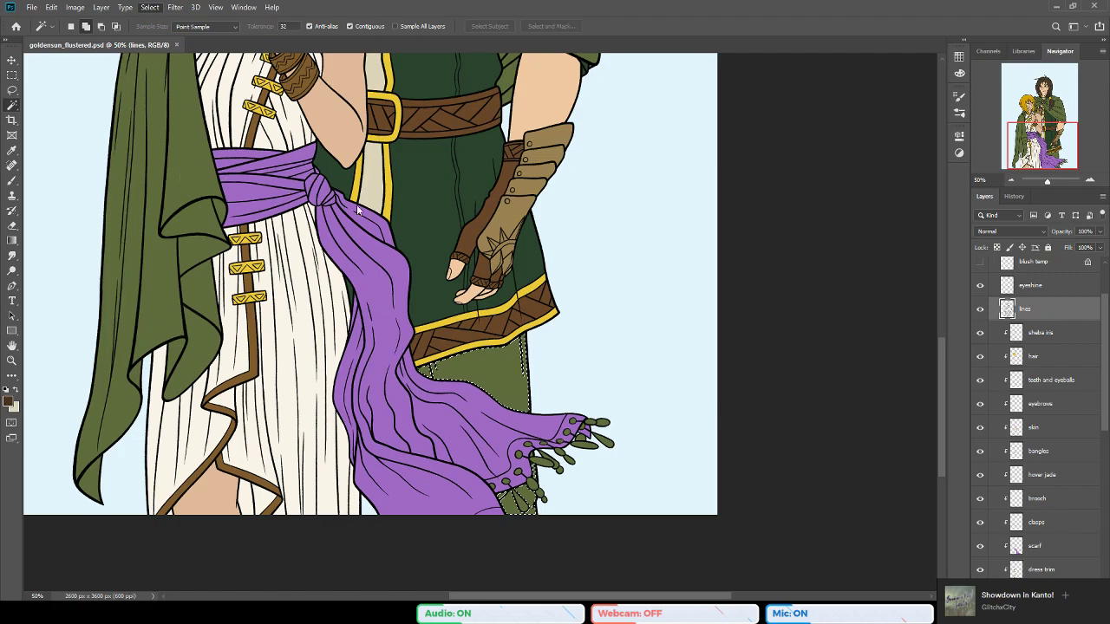
Step: Add a new clipped layer named pants between the leather trim and base layers
left_click(12, 242)
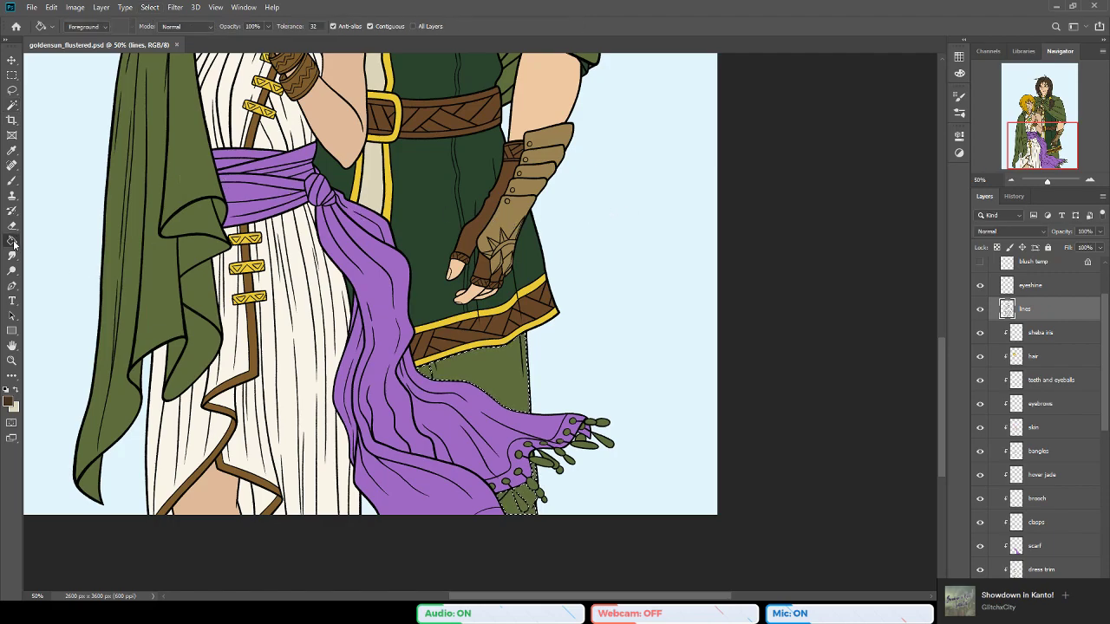
scroll(1055, 503, "down", 10)
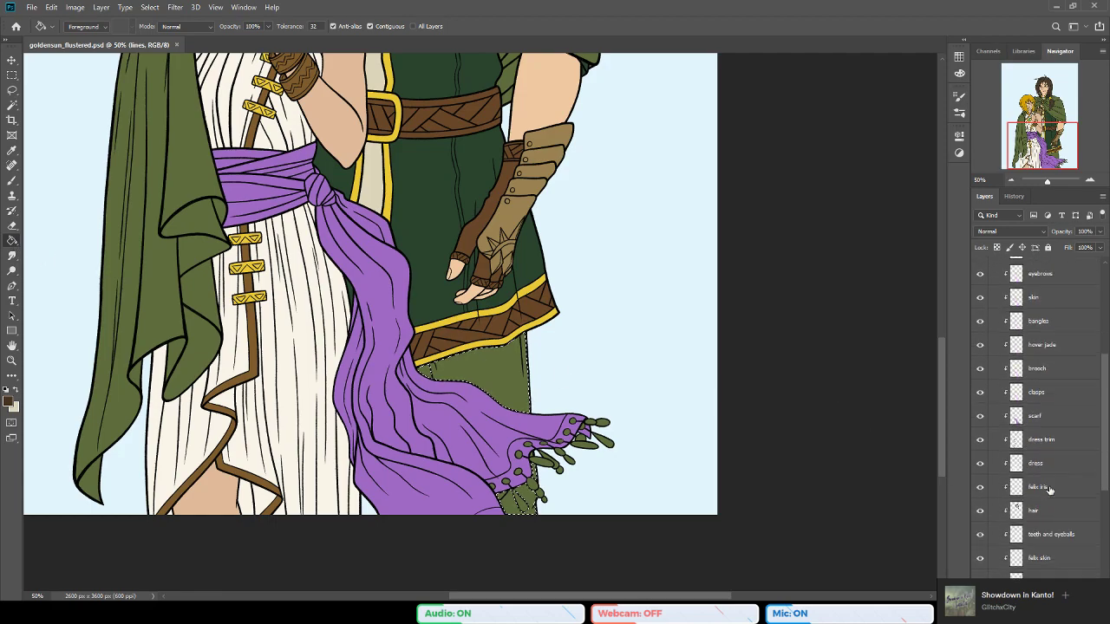
scroll(1054, 503, "down", 2)
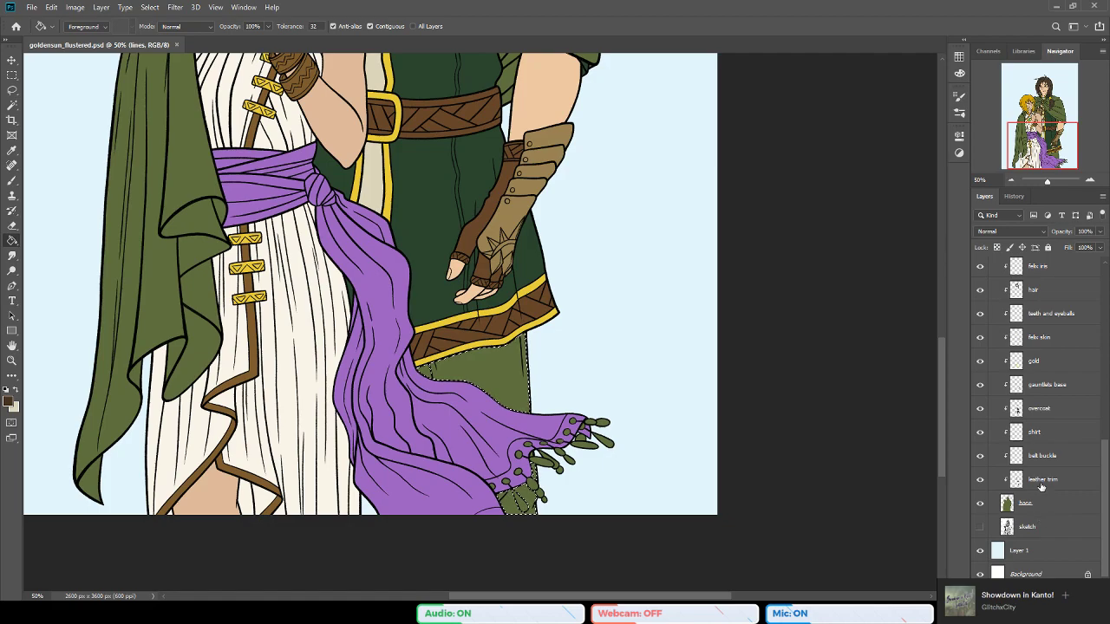
left_click(1040, 493)
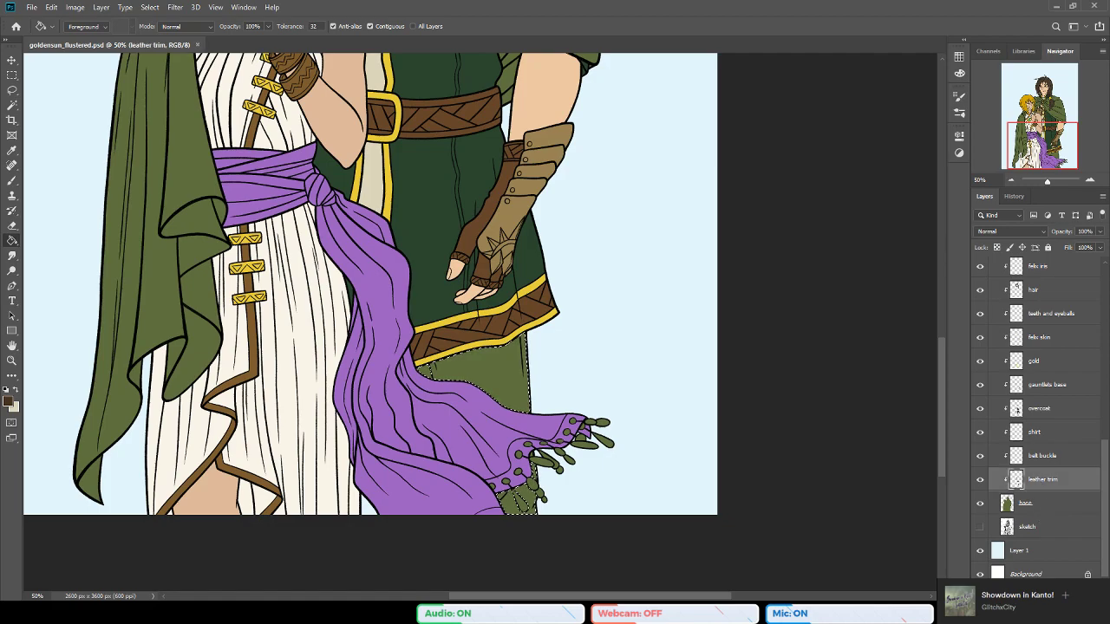
key("ctrl+shift+alt+n")
double_click(1038, 504)
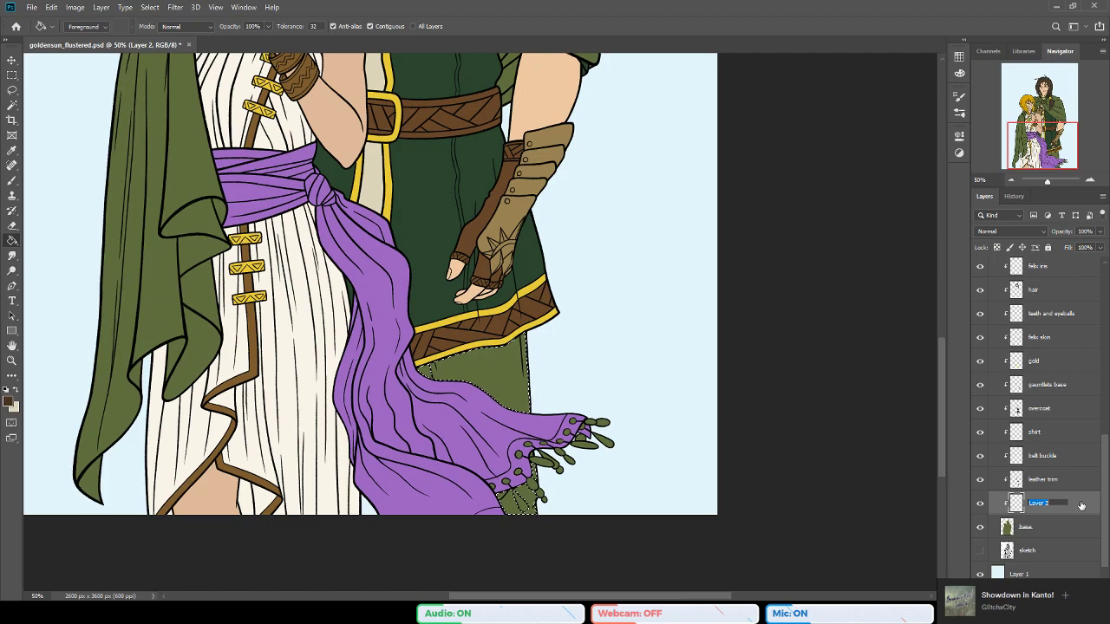
type("pants")
key("Return")
Step: Fill the selected trouser areas with the dark brown on the pants layer and deselect
left_click(493, 387)
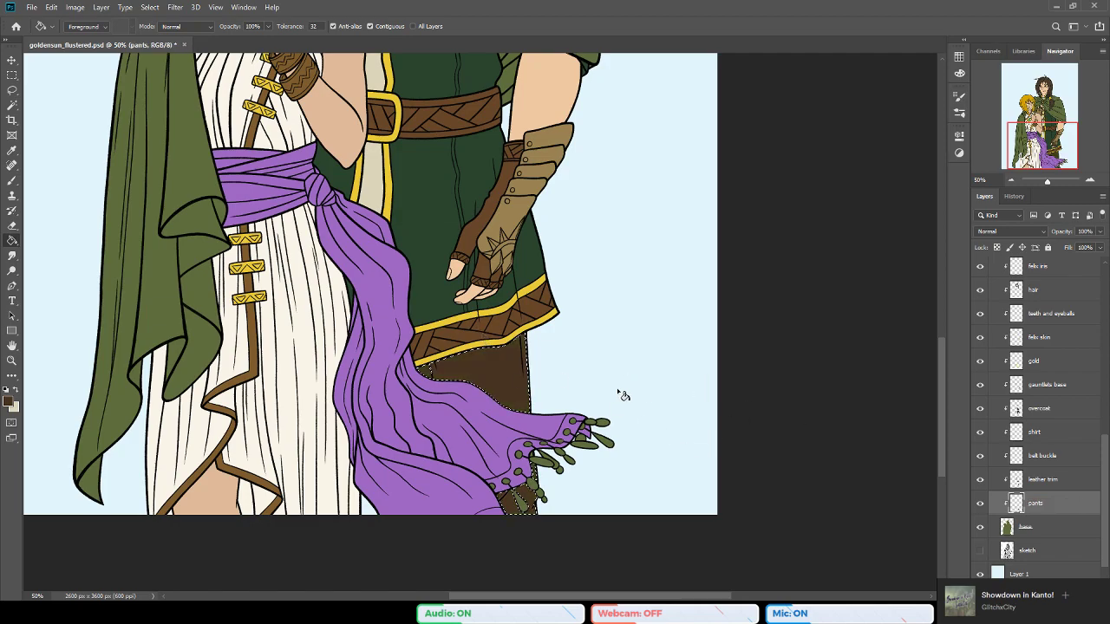
key("ctrl+d")
scroll(358, 382, "up", 4)
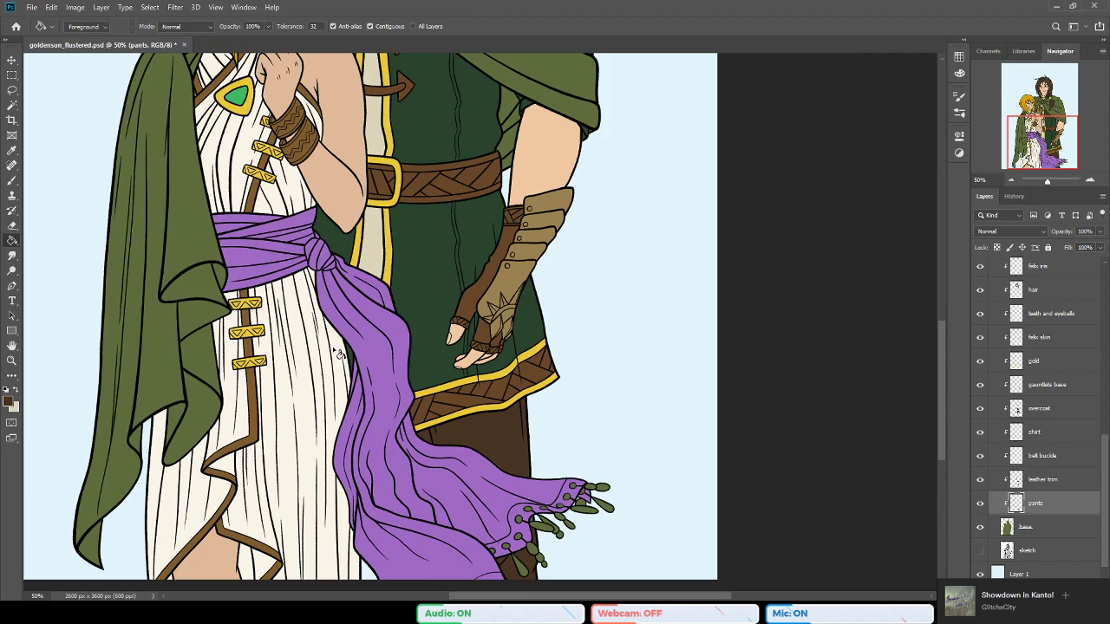
scroll(568, 422, "down", 2)
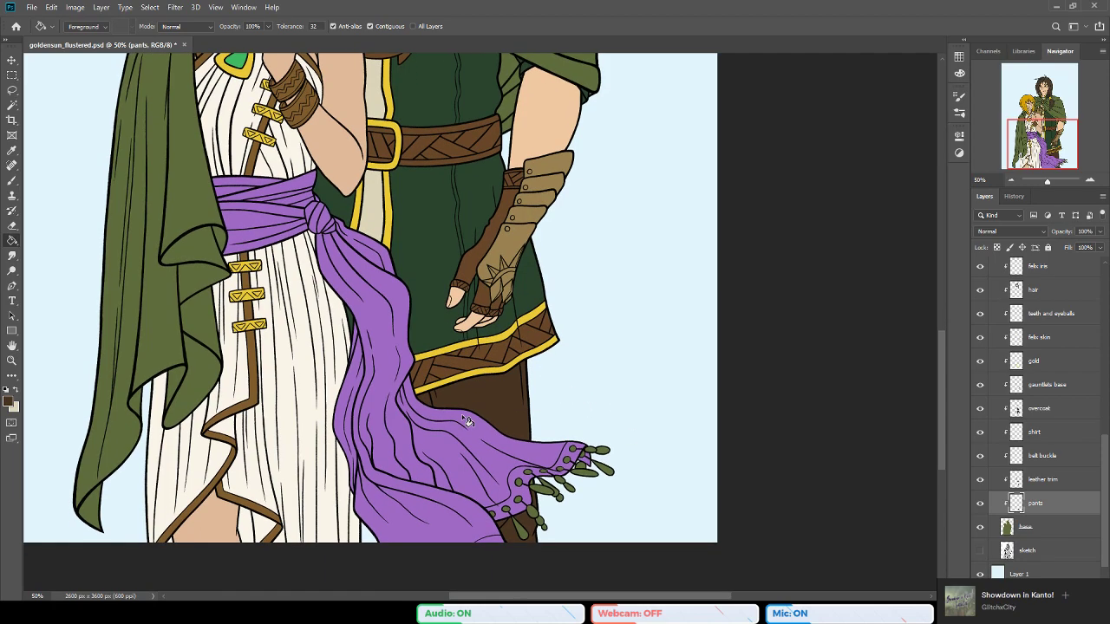
scroll(466, 421, "up", 2)
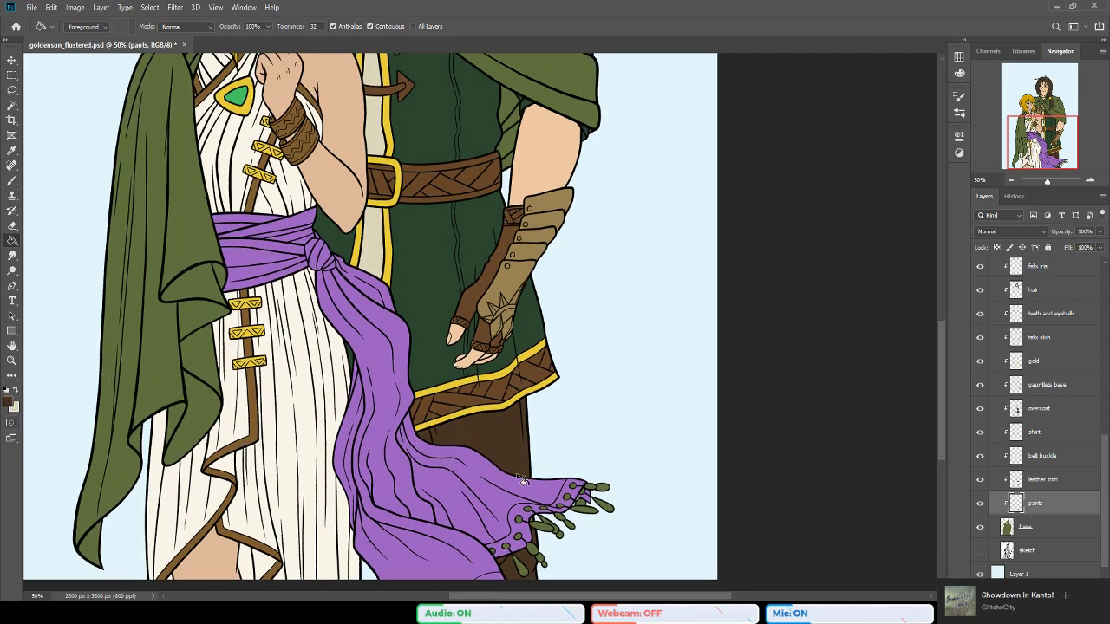
Step: Sample the shirt's pale cream colour and lock the transparent pixels of the pants layer for a gradient
key("b")
left_click(369, 239, "alt")
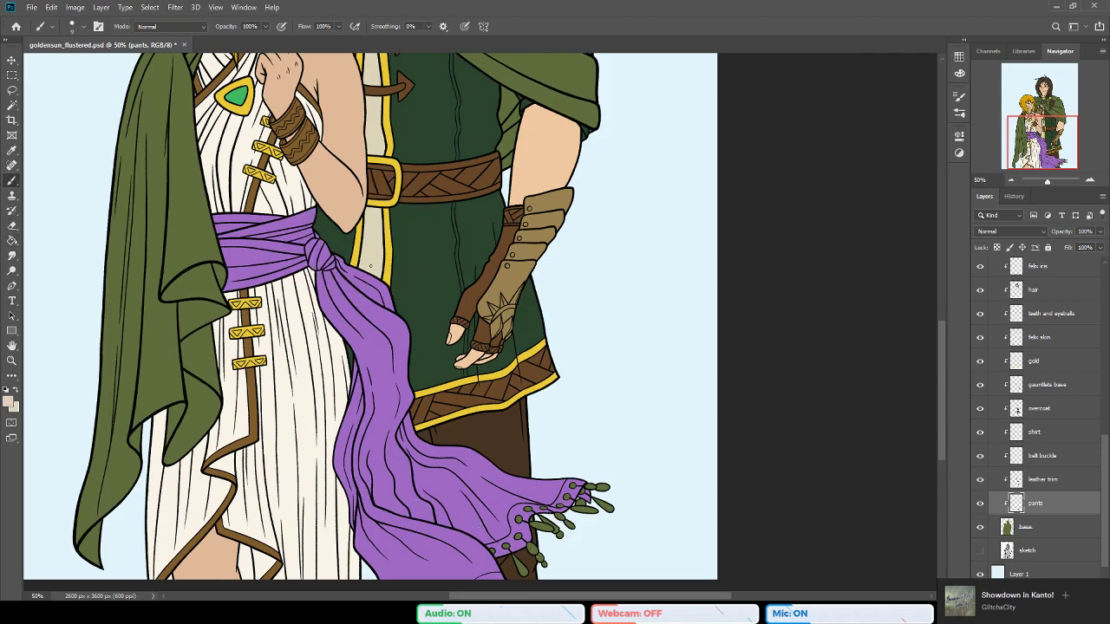
left_click(12, 240)
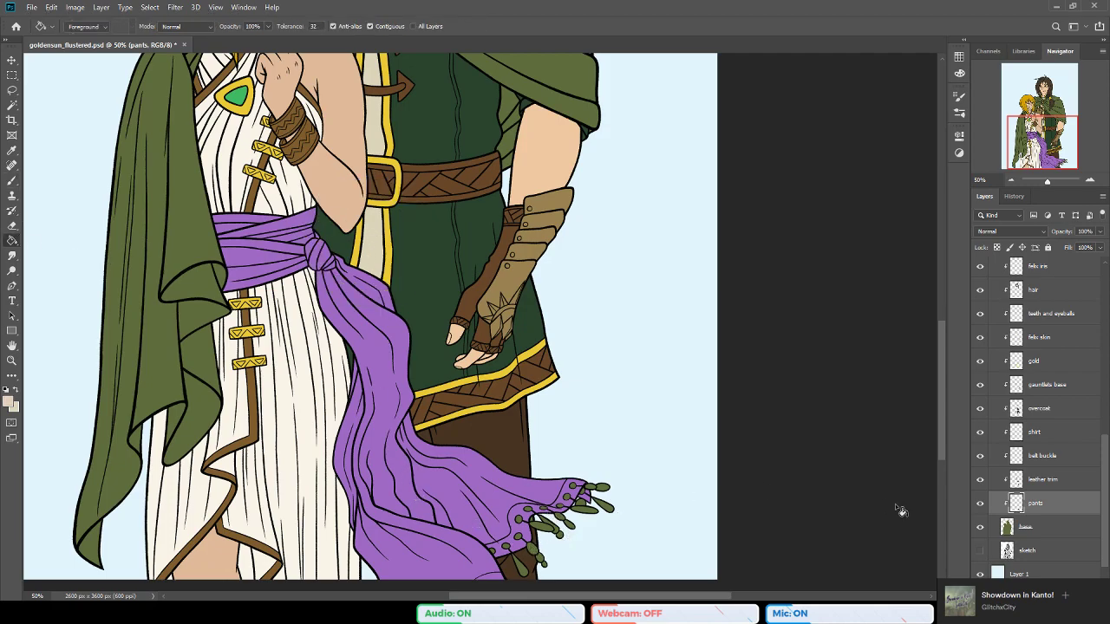
left_click(996, 247)
key("shift+g")
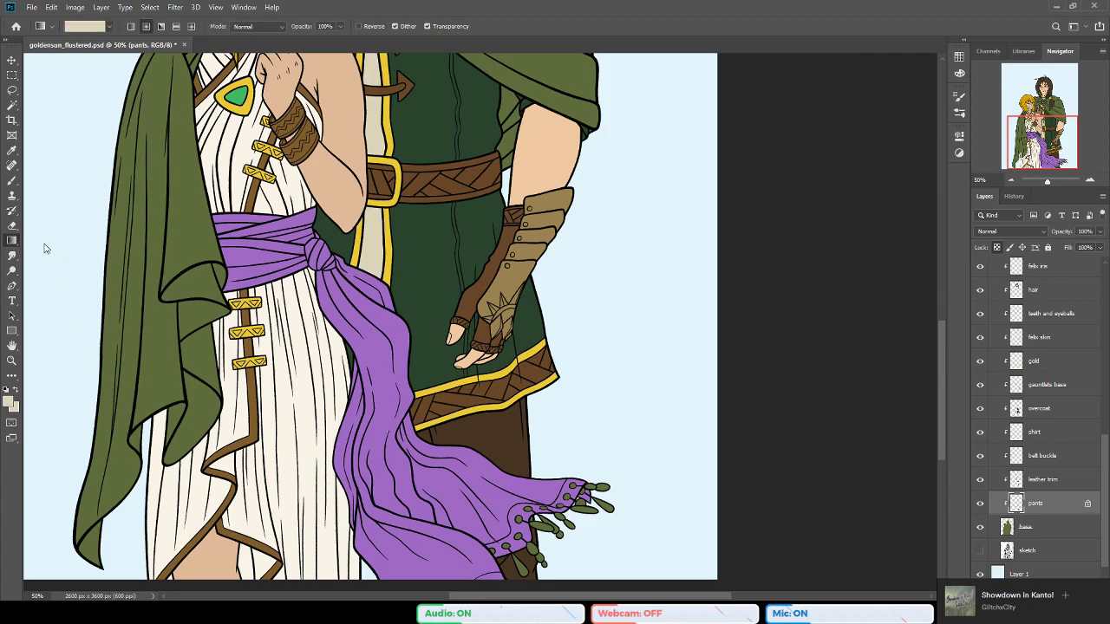
Step: Try a pale cream gradient across the man's trousers, and restore the dark brown fill
left_click_drag(595, 402, 543, 529)
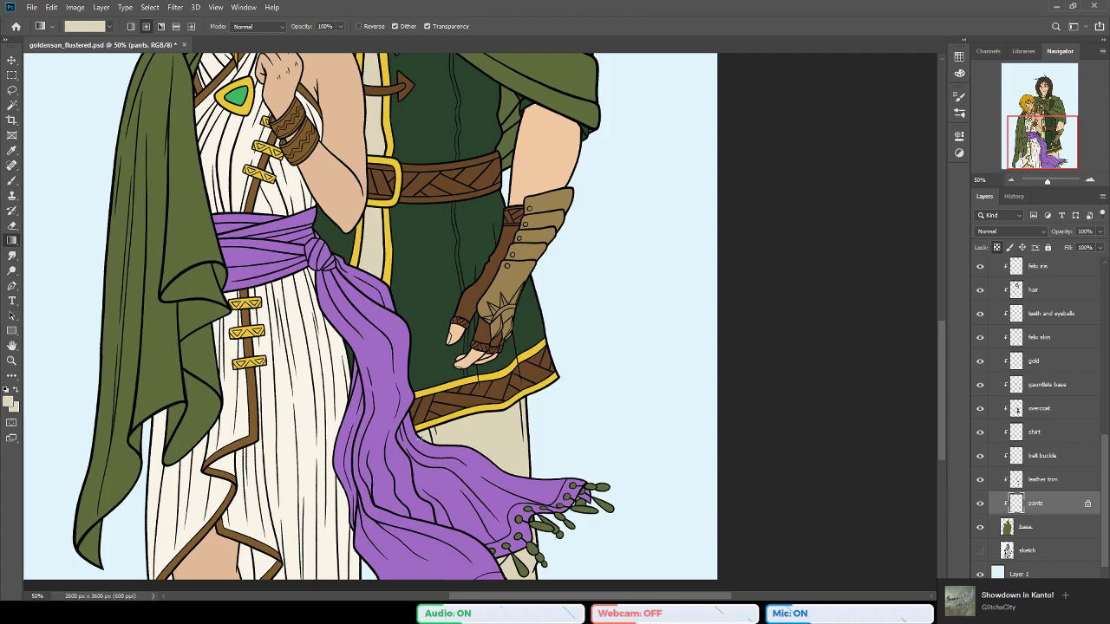
scroll(472, 437, "up", 3)
scroll(481, 431, "down", 3)
key("ctrl+BackSpace")
key("x")
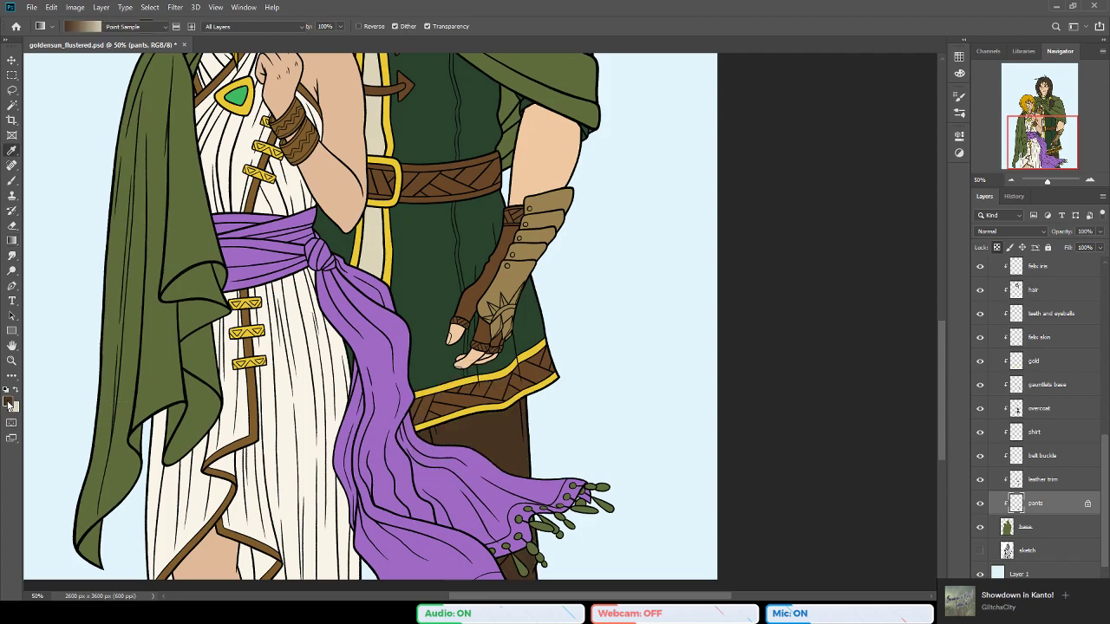
Step: Choose very dark browns and apply them as a gradient down the man's trousers, saving the document
key("i")
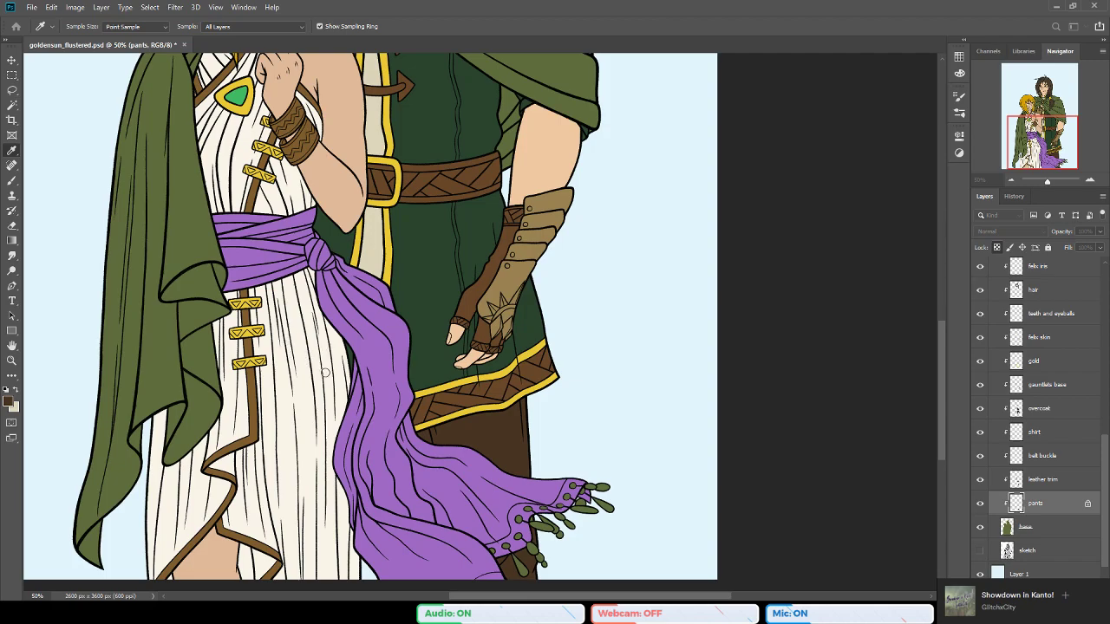
key("g")
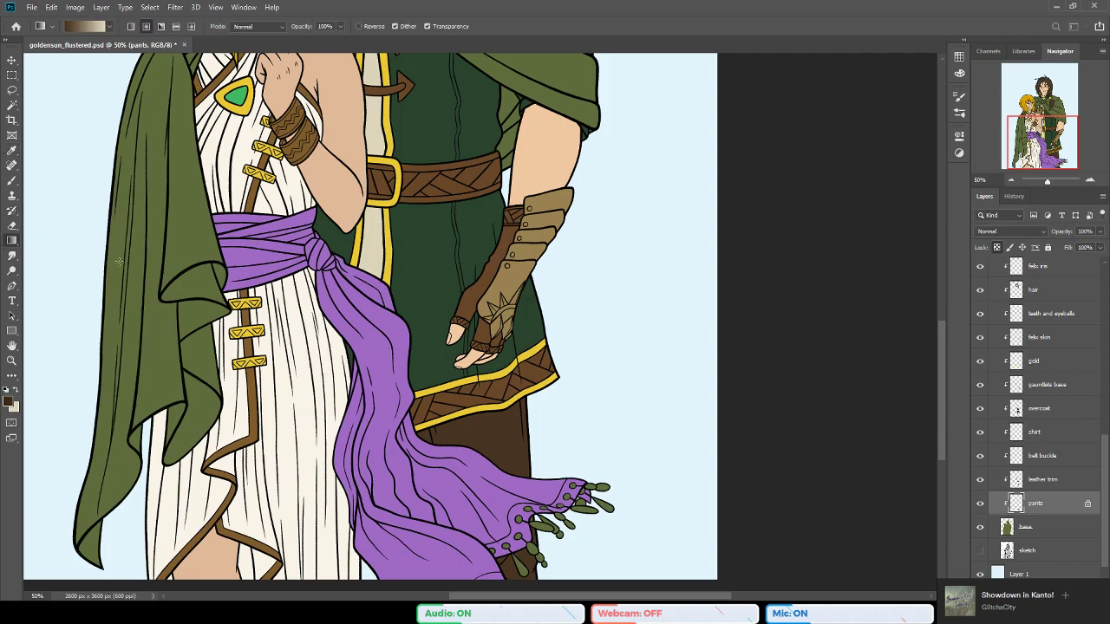
key("i")
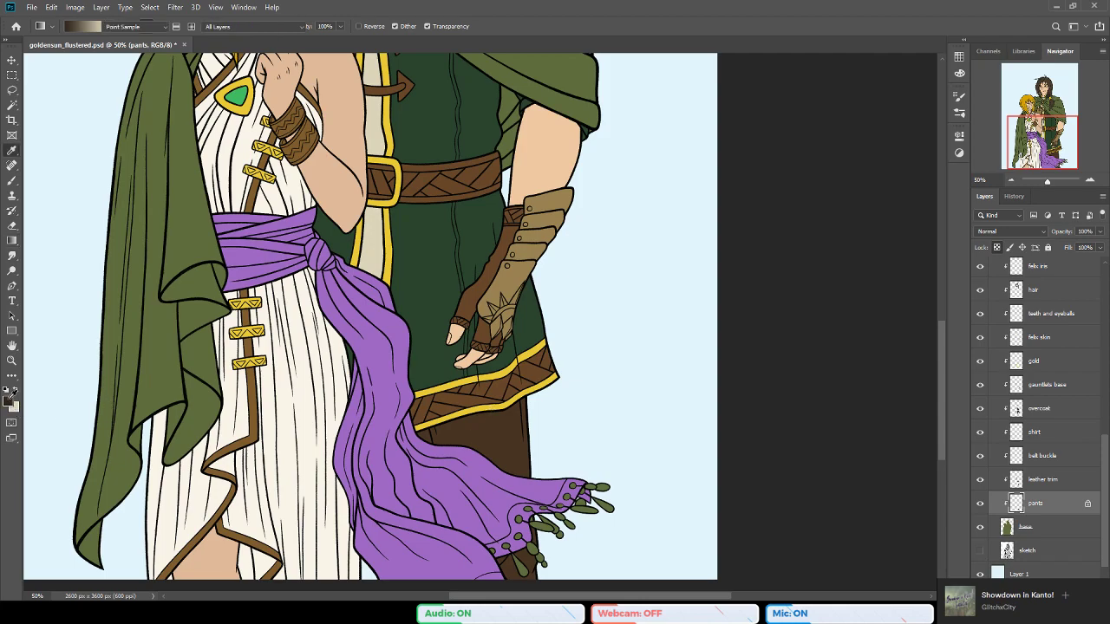
left_click(9, 396)
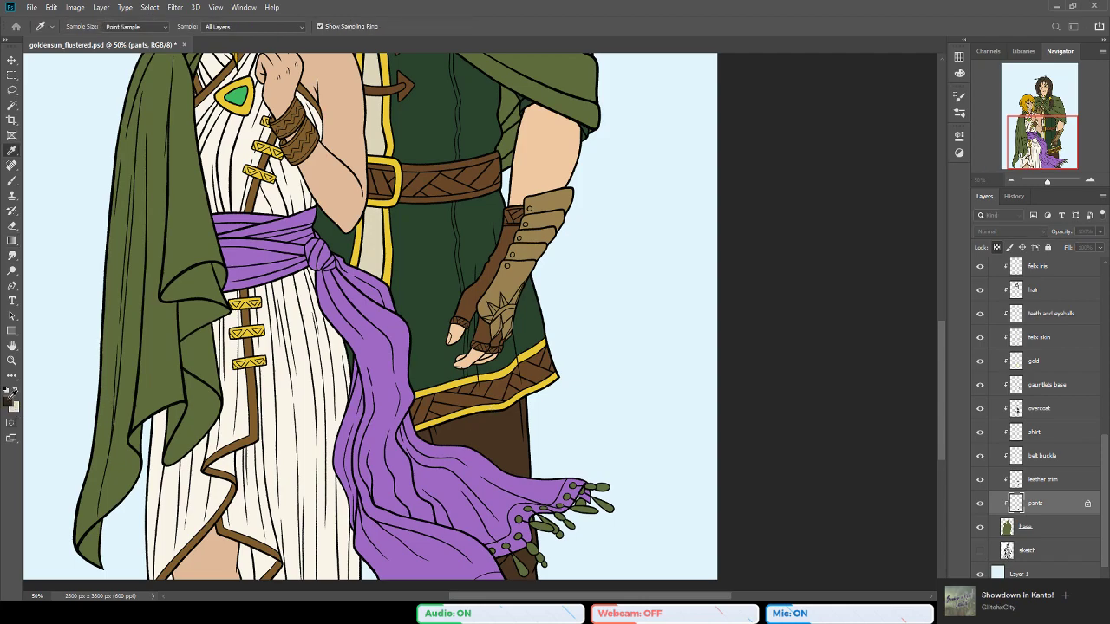
key("Return")
key("g")
left_click_drag(504, 424, 497, 490)
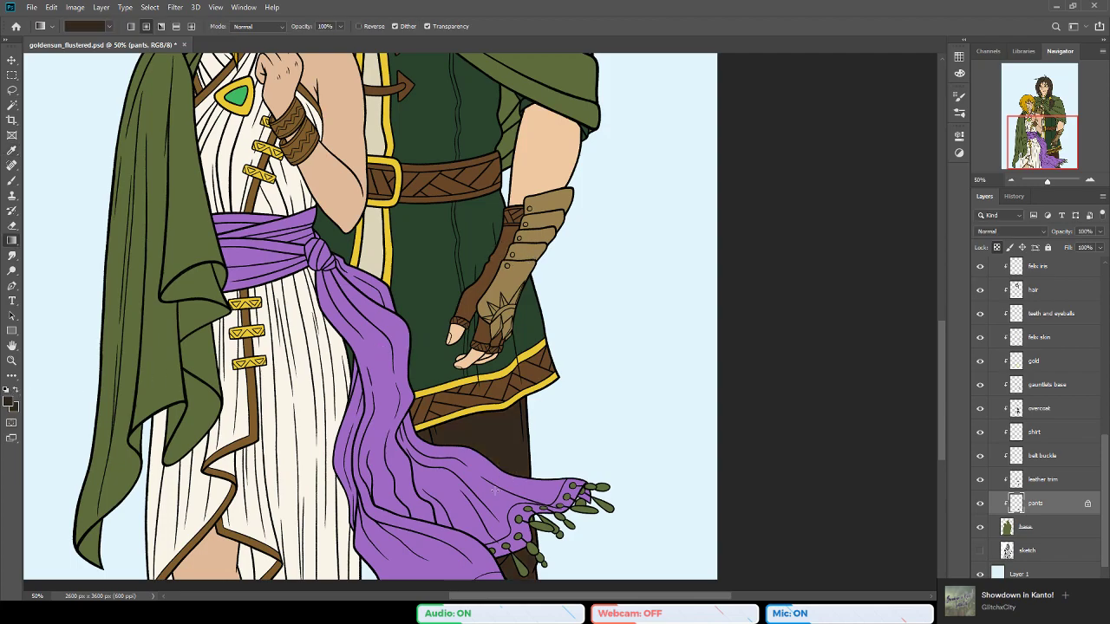
key("ctrl+s")
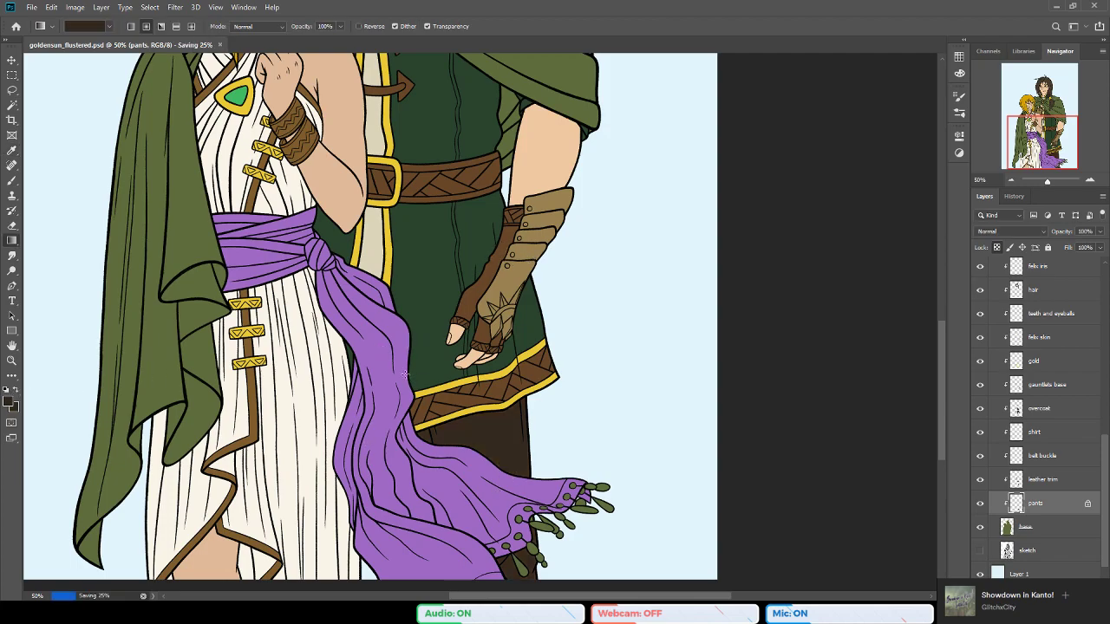
Step: Sample two browns from the man's hair as the foreground and background colours
key("z")
left_click(403, 313, "alt")
left_click(403, 313, "alt")
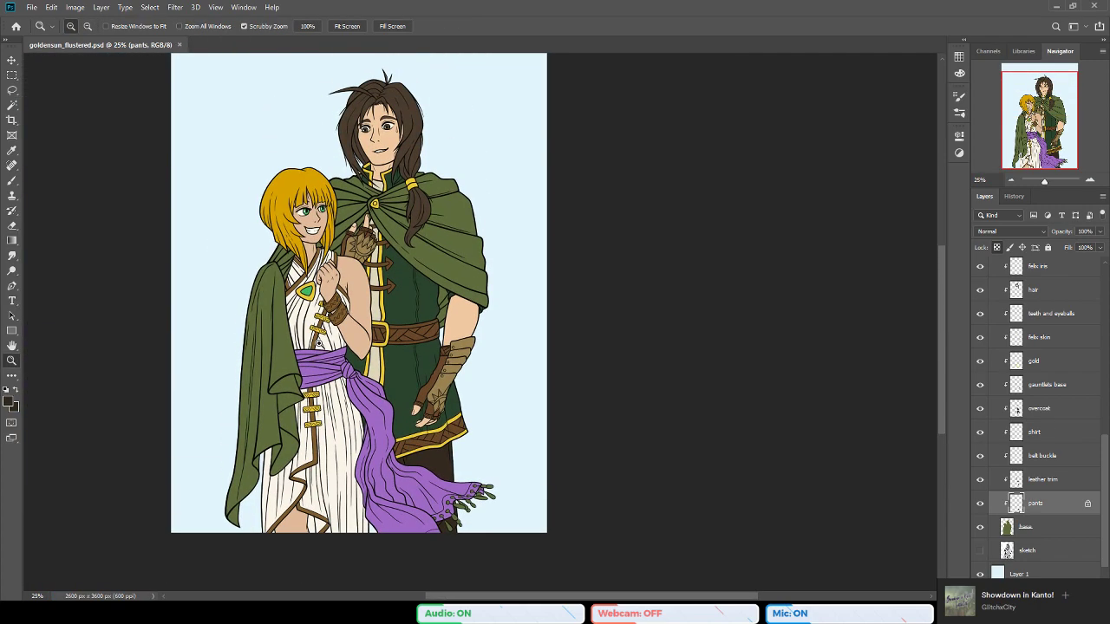
key("b")
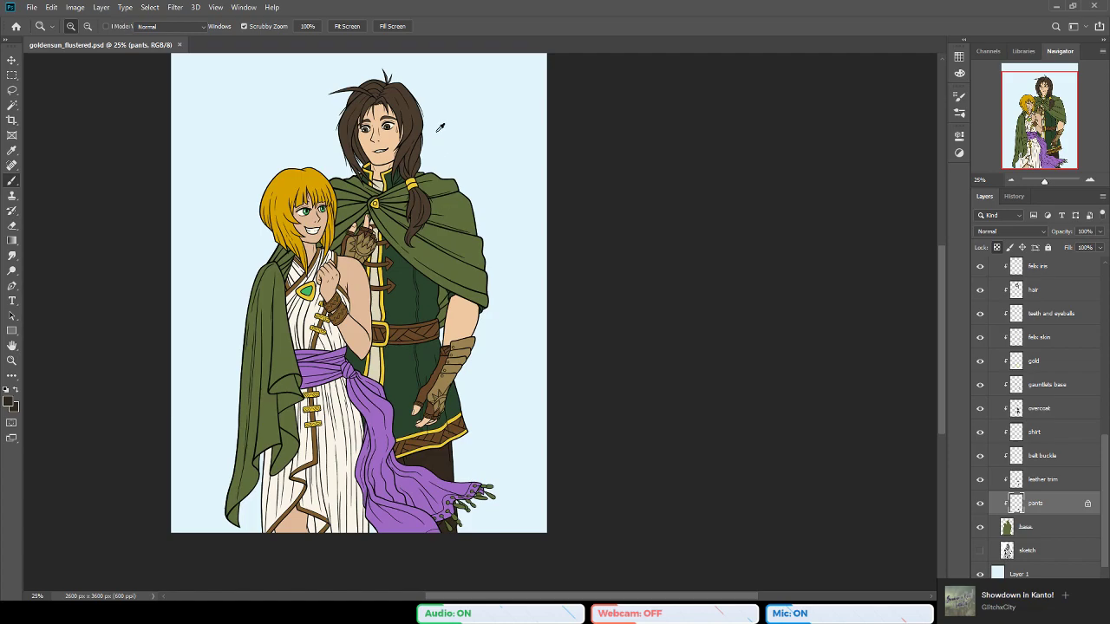
left_click(408, 111, "alt")
key("x")
left_click(404, 117, "alt")
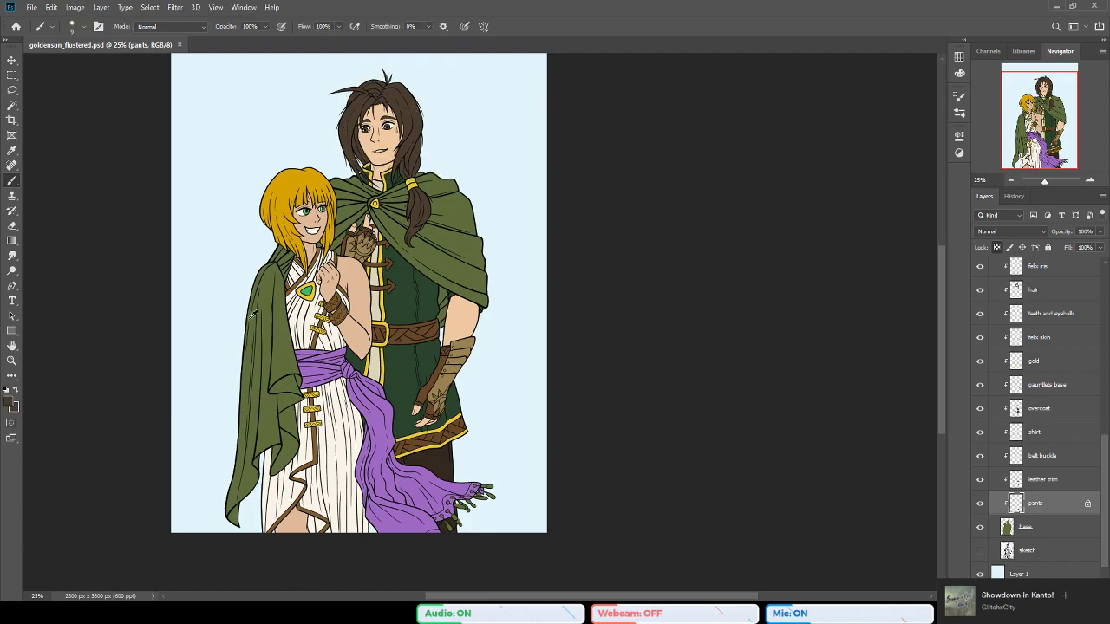
Step: Apply a downward gradient of the sampled hair browns to the man's trousers and save the document
left_click(16, 243)
left_click_drag(485, 408, 444, 531)
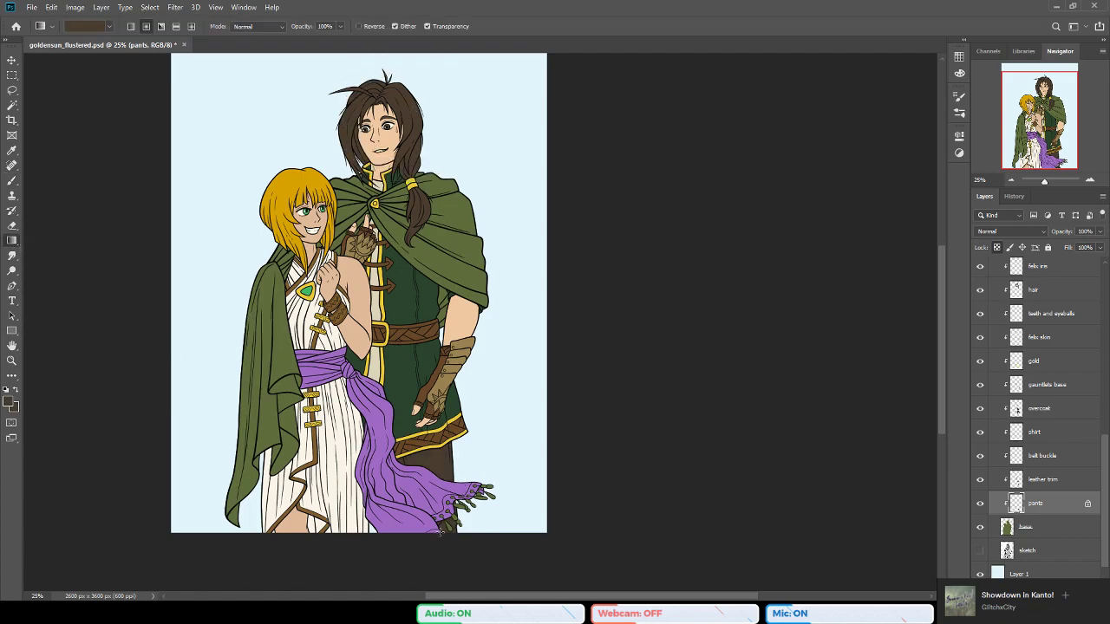
scroll(462, 501, "up", 2)
left_click(12, 363)
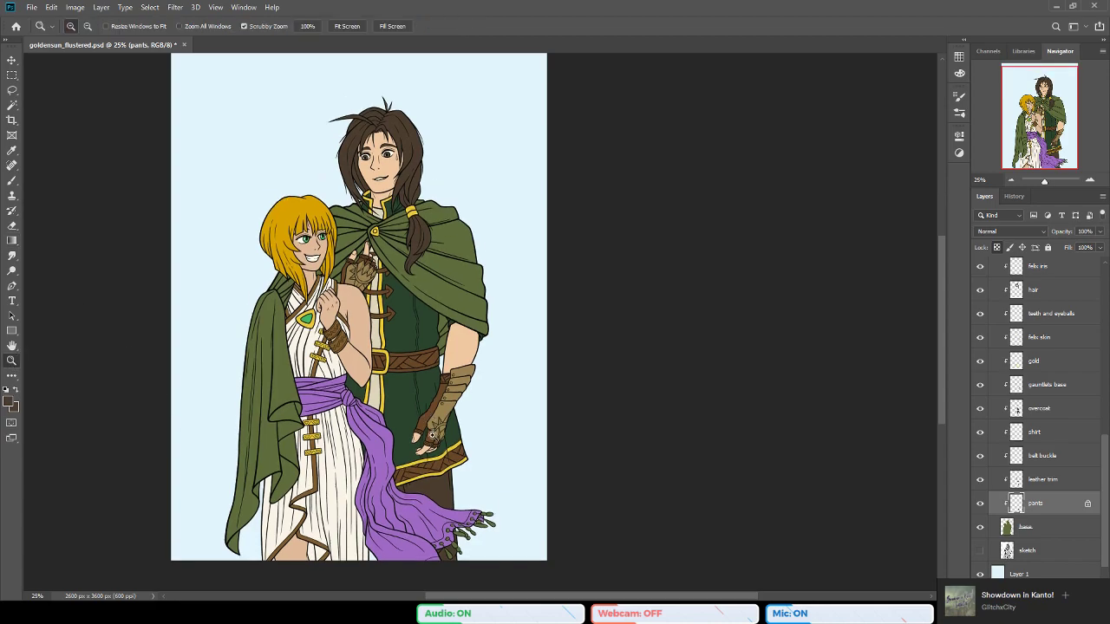
scroll(458, 363, "up", 1)
key("ctrl+s")
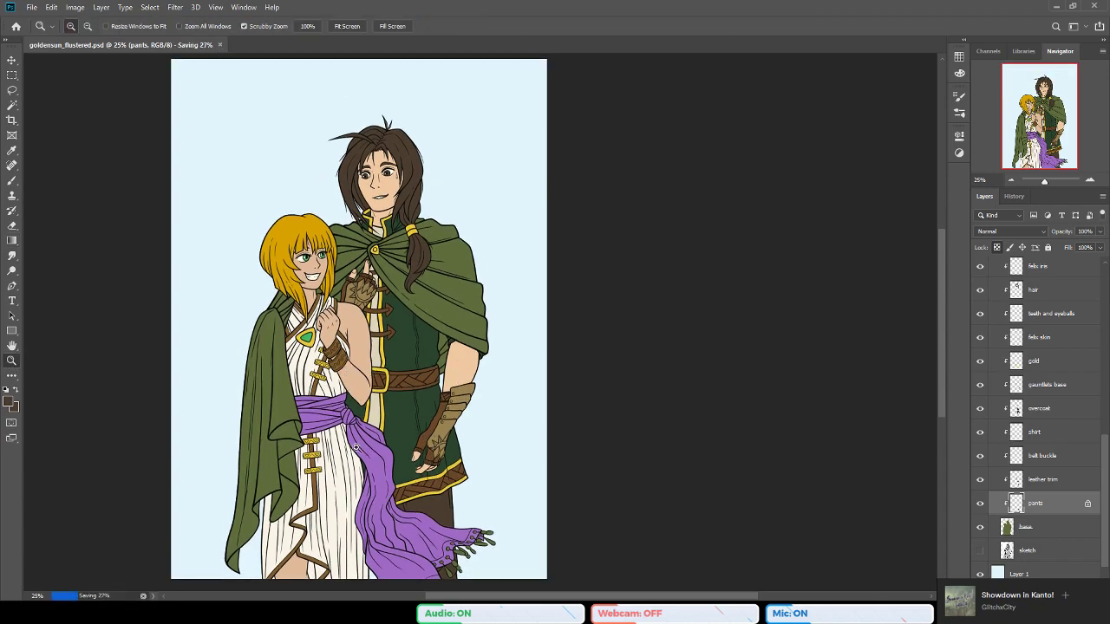
Step: Examine the whole illustration and the scarf's beaded fringe up close for parts still in the base green
left_click_drag(518, 597, 482, 595)
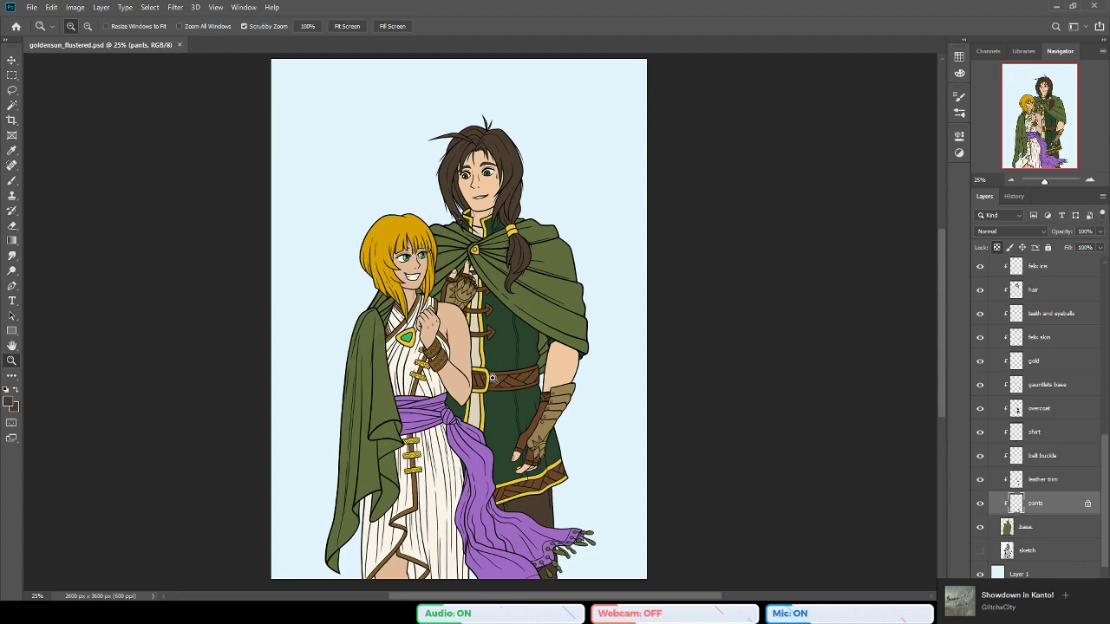
scroll(492, 377, "up", 1)
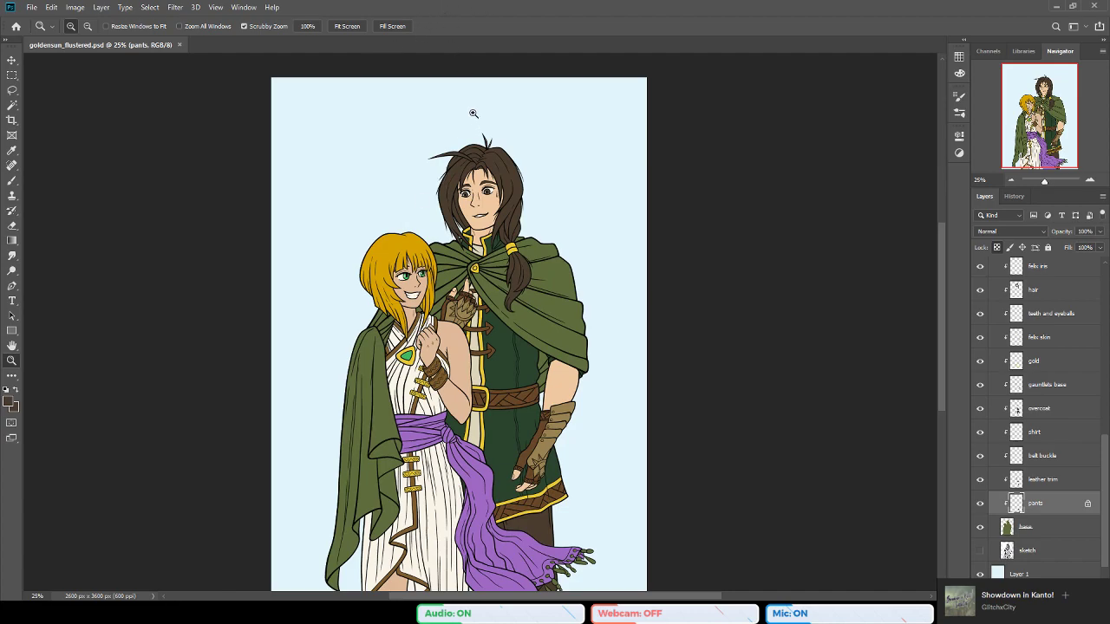
scroll(442, 303, "down", 1)
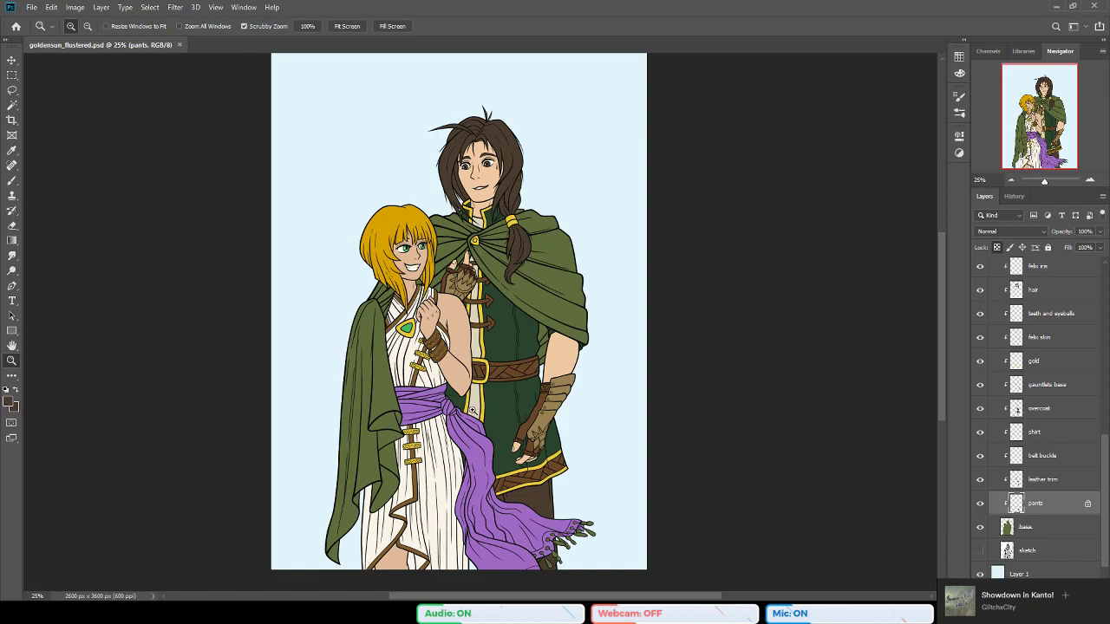
scroll(434, 392, "down", 1)
scroll(433, 392, "down", 1)
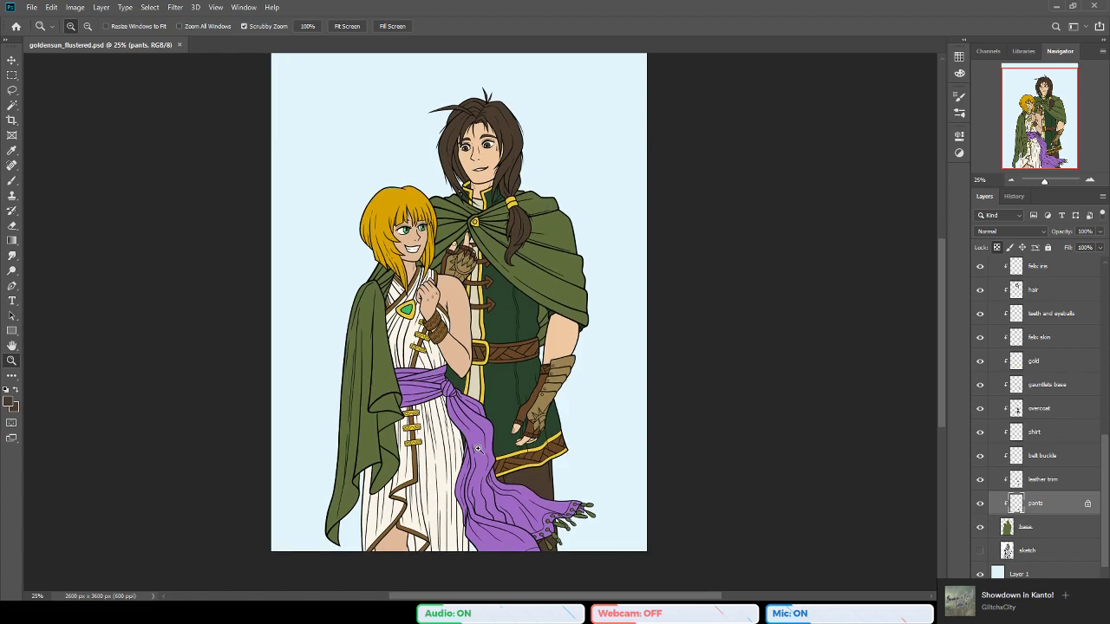
left_click(549, 499)
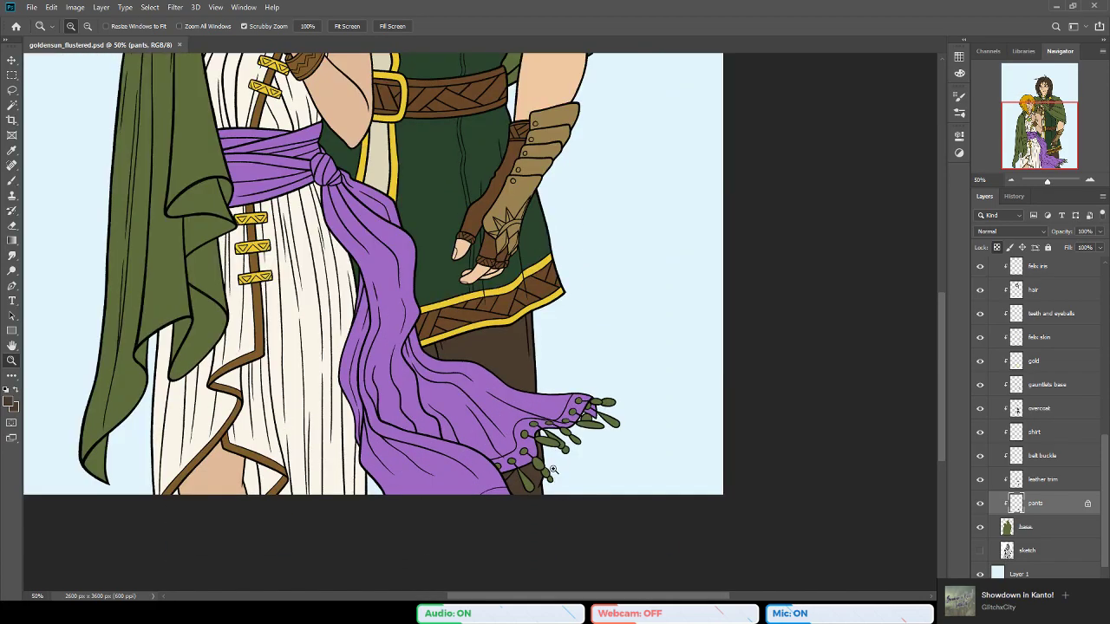
left_click(555, 467)
left_click(578, 454)
left_click(585, 460)
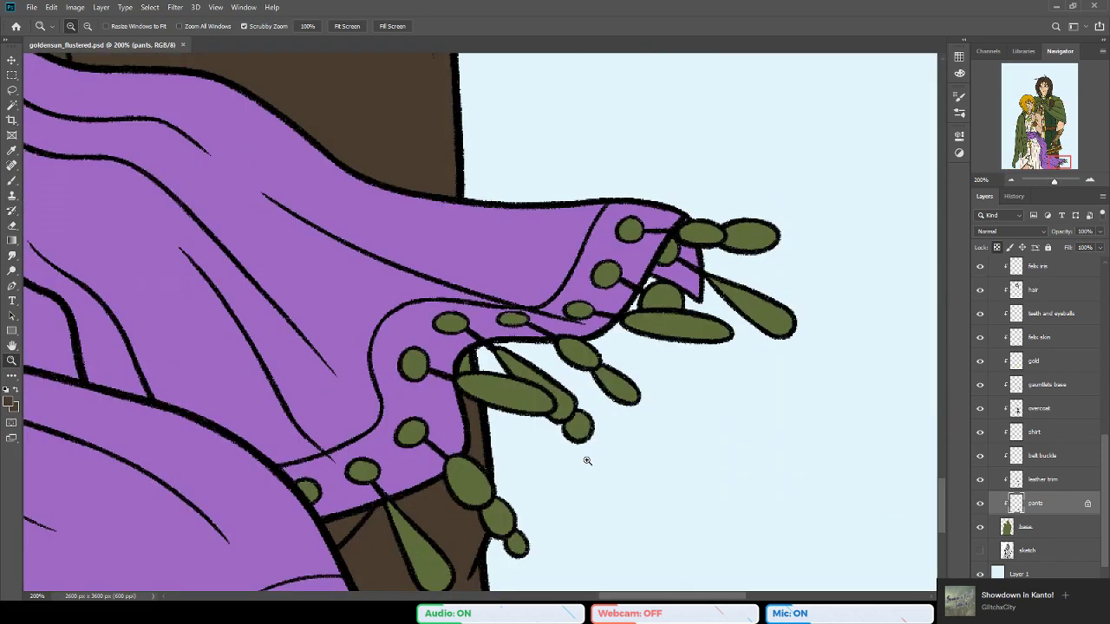
left_click(587, 460)
scroll(587, 461, "down", 1)
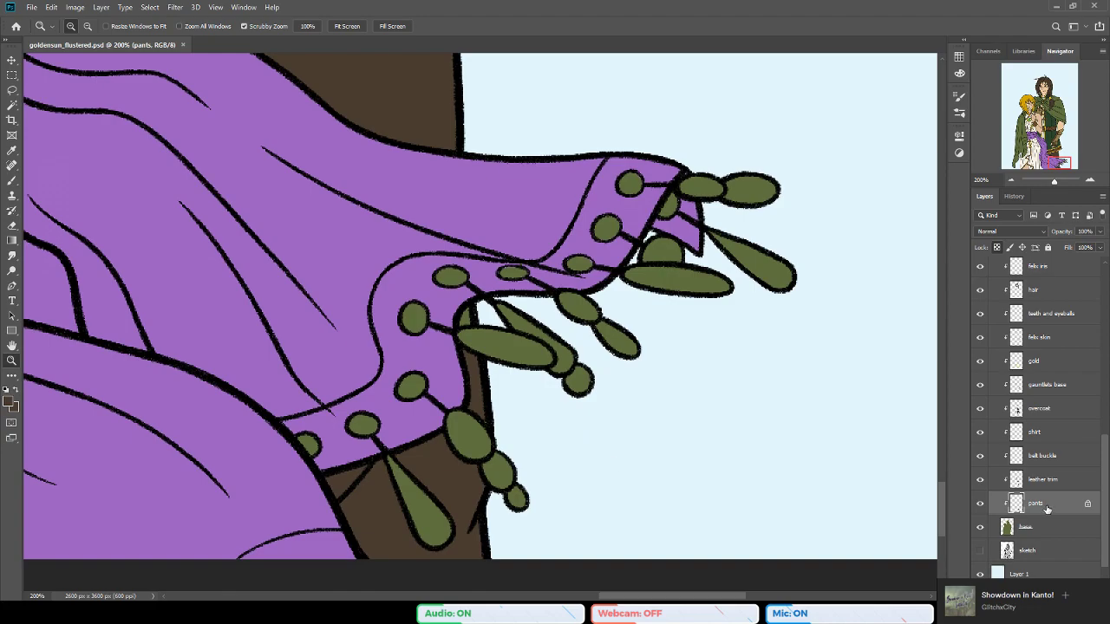
Step: Unlock the transparent pixels of the pants layer, save the document and switch to the Brush
left_click(997, 246)
key("ctrl+s")
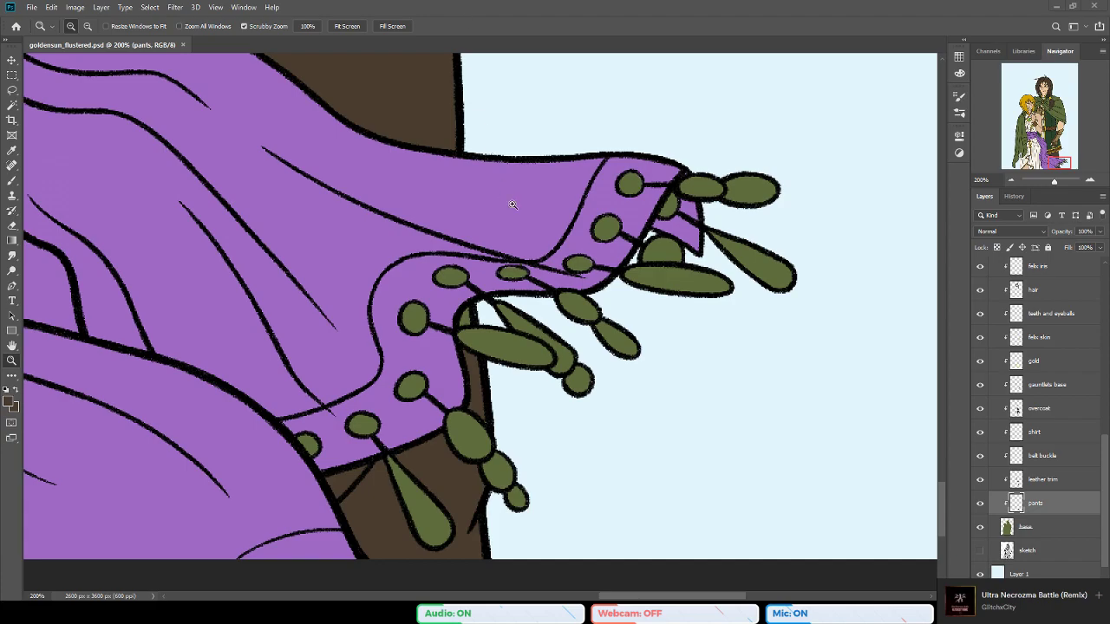
key("b")
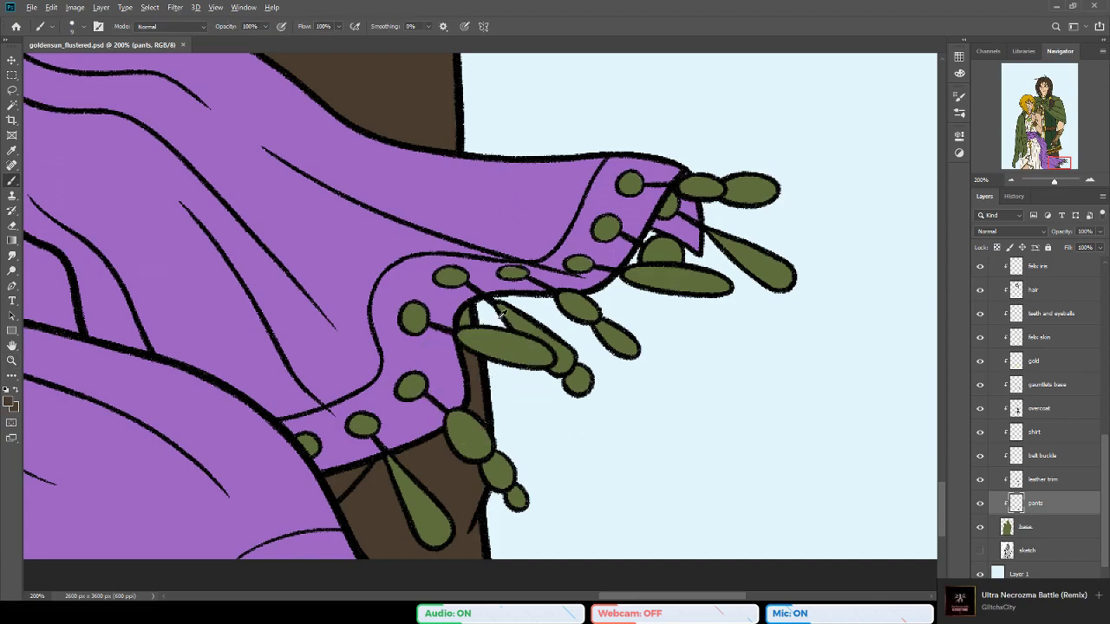
Step: Paint the leftover green gap behind the scarf's fringe beads in the trousers' brown and save the document
left_click_drag(470, 309, 471, 320)
mouse_move(517, 364)
left_mouse_down()
mouse_move(585, 392)
mouse_move(572, 360)
left_mouse_up()
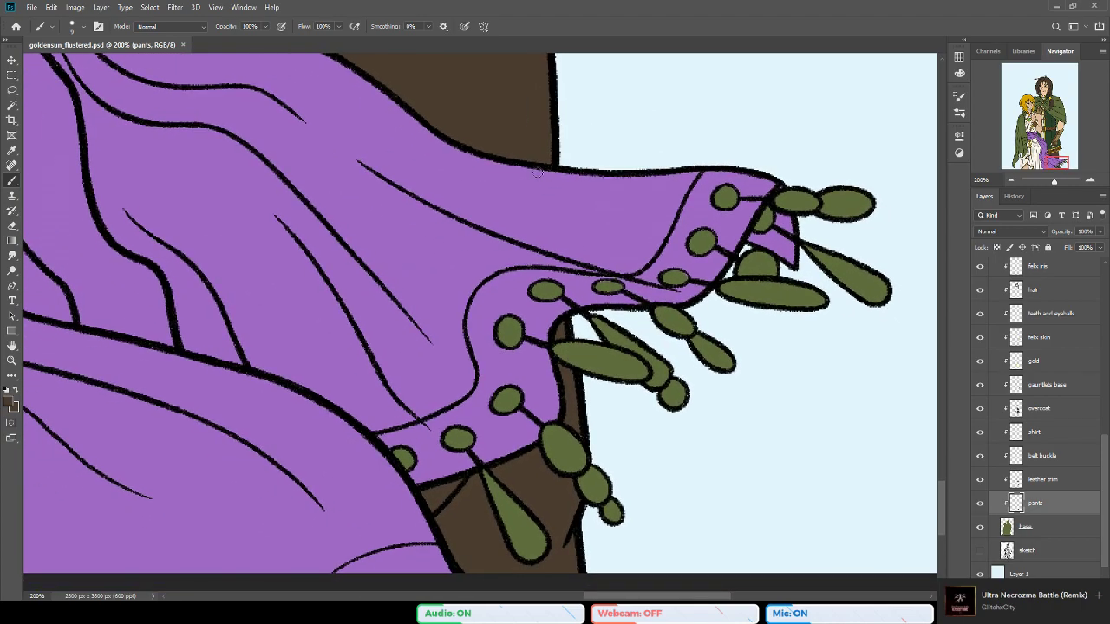
left_click_drag(572, 458, 533, 413)
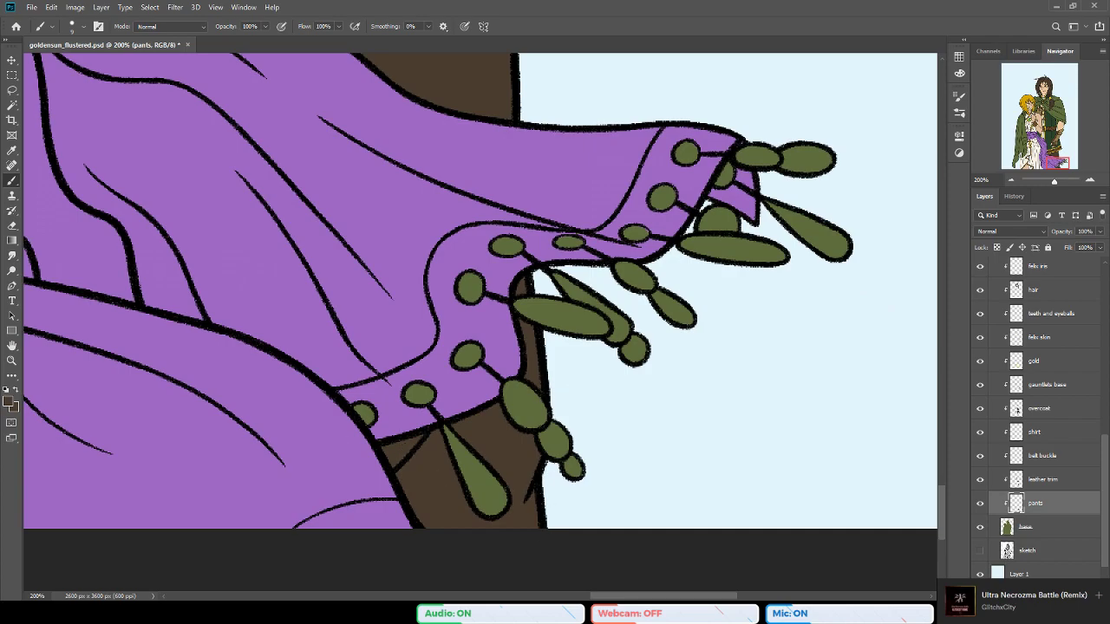
left_click_drag(525, 427, 554, 429)
key("ctrl+s")
Step: Create a new layer directly above the scarf layer and name it "stones 1"
left_click(1059, 528)
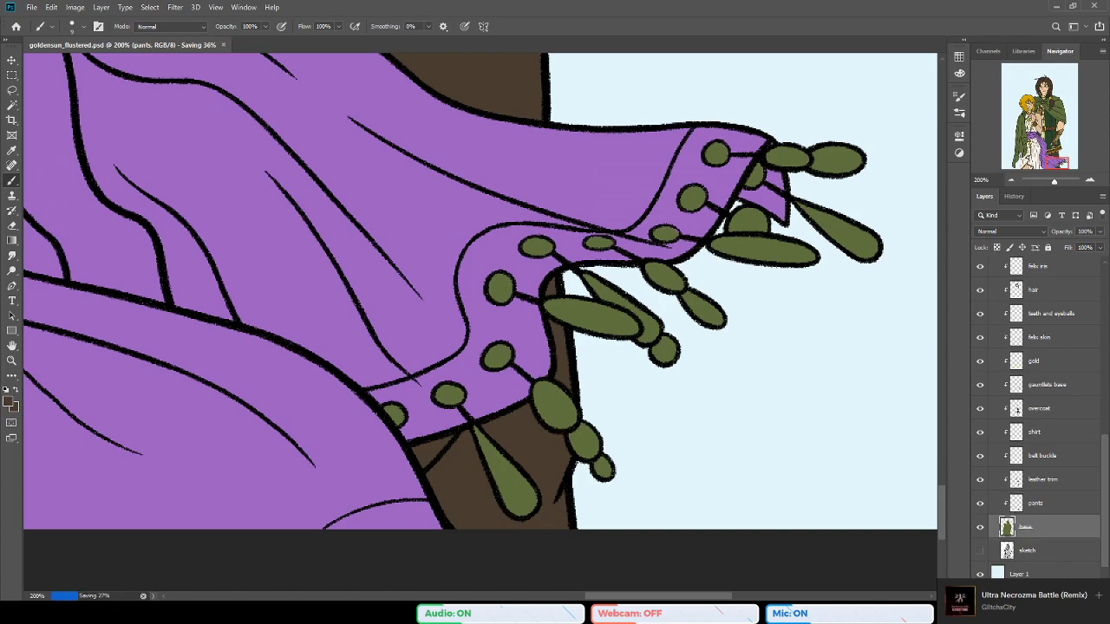
left_click_drag(1098, 443, 1107, 340)
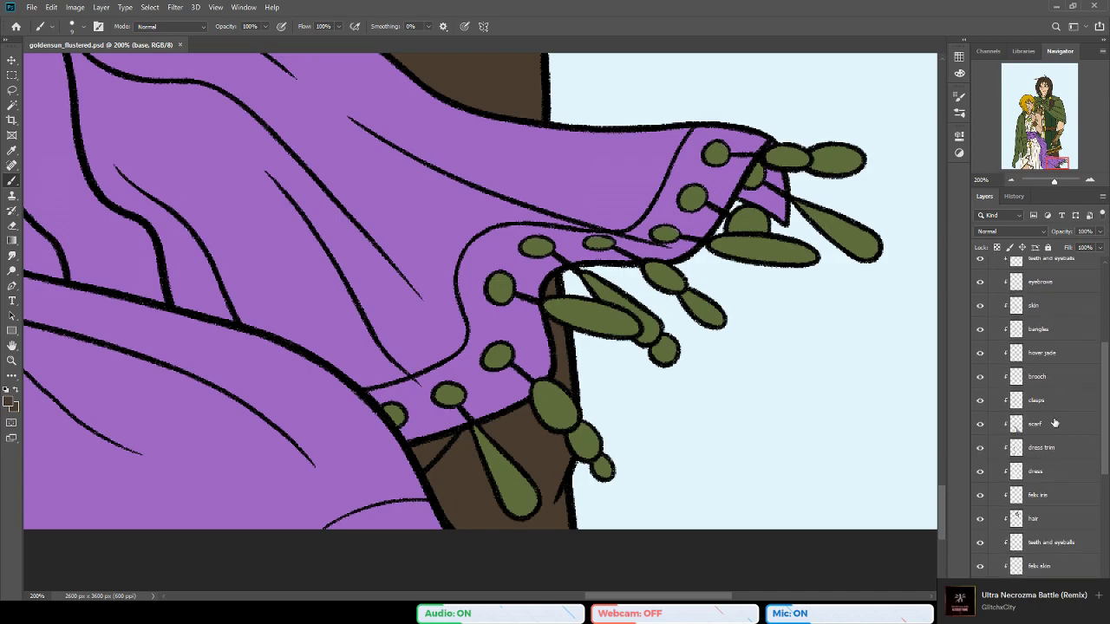
left_click(1041, 424)
key("ctrl+shift+alt+n")
double_click(1041, 424)
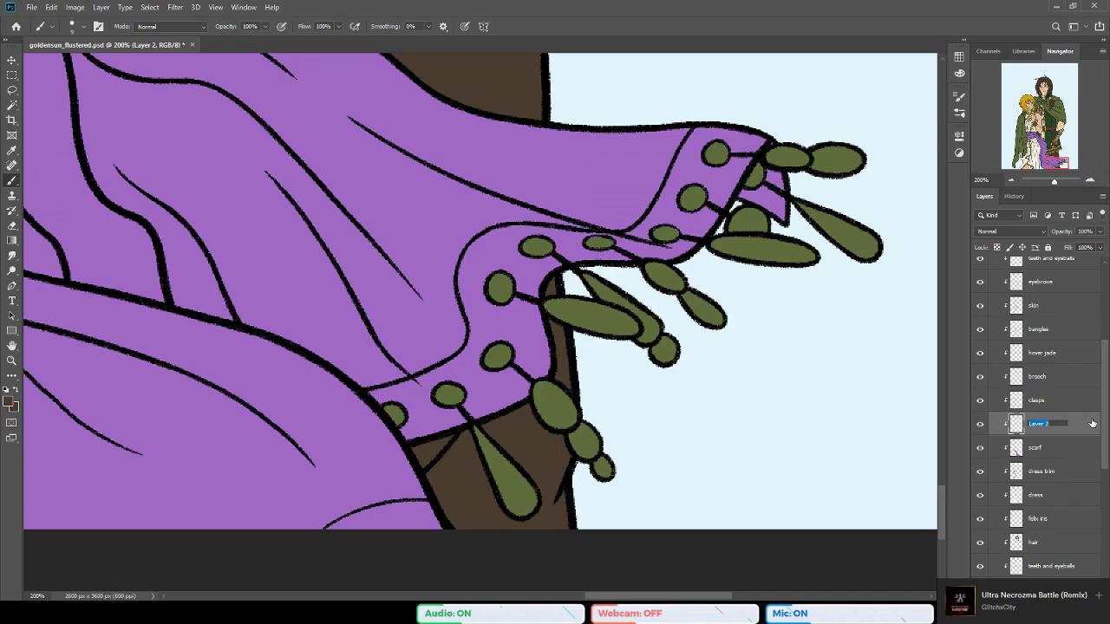
type("stones 1")
key("Return")
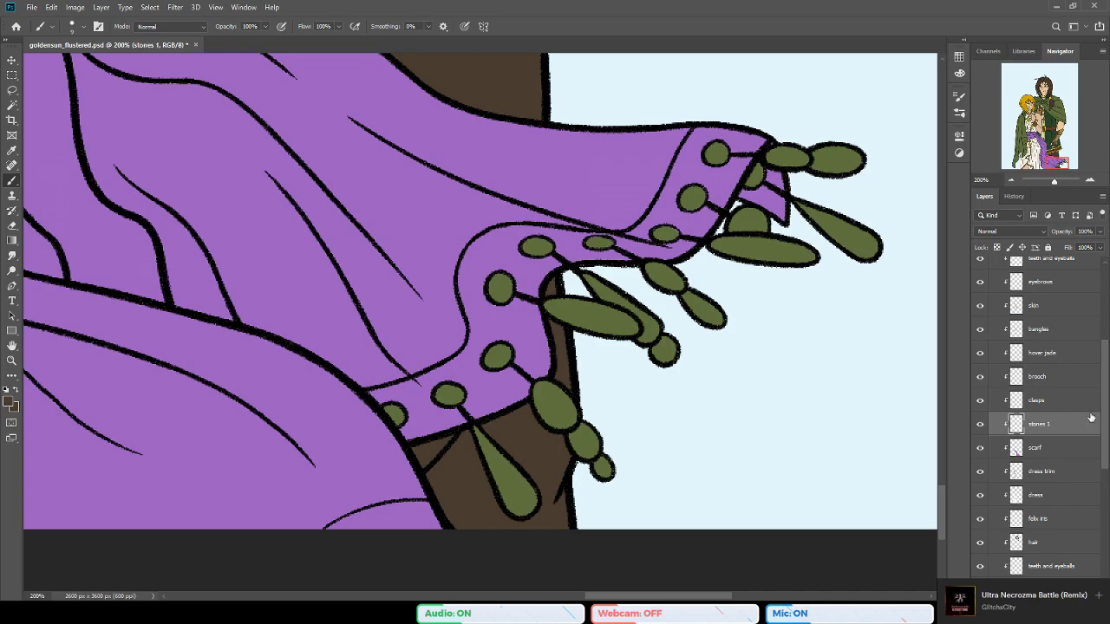
Step: Sample the gold of the brooch and dress clasps as the foreground colour and make the clasps layer active
left_click_drag(1107, 386, 1107, 379)
scroll(1107, 379, "up", 1)
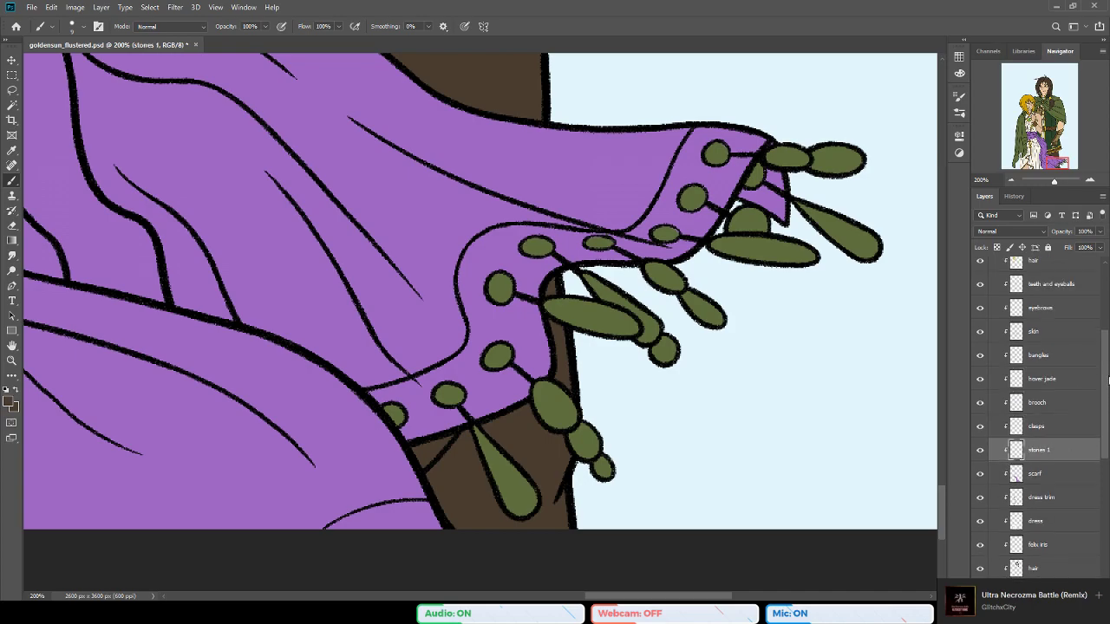
left_click(1038, 429)
double_click(1037, 428)
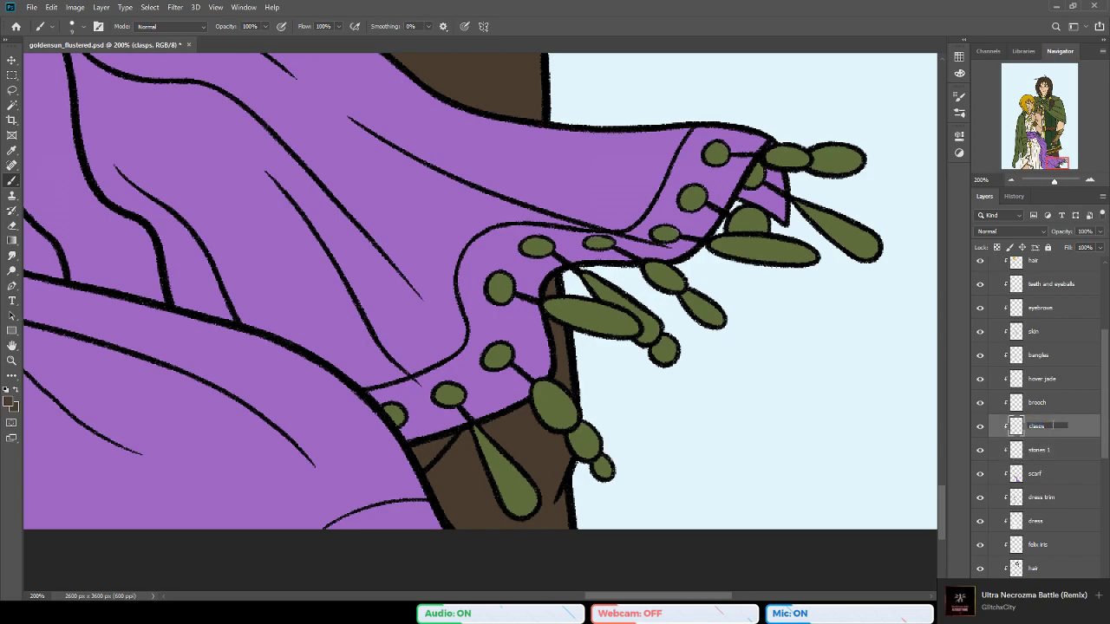
key("Return")
left_click_drag(1032, 126, 1031, 122)
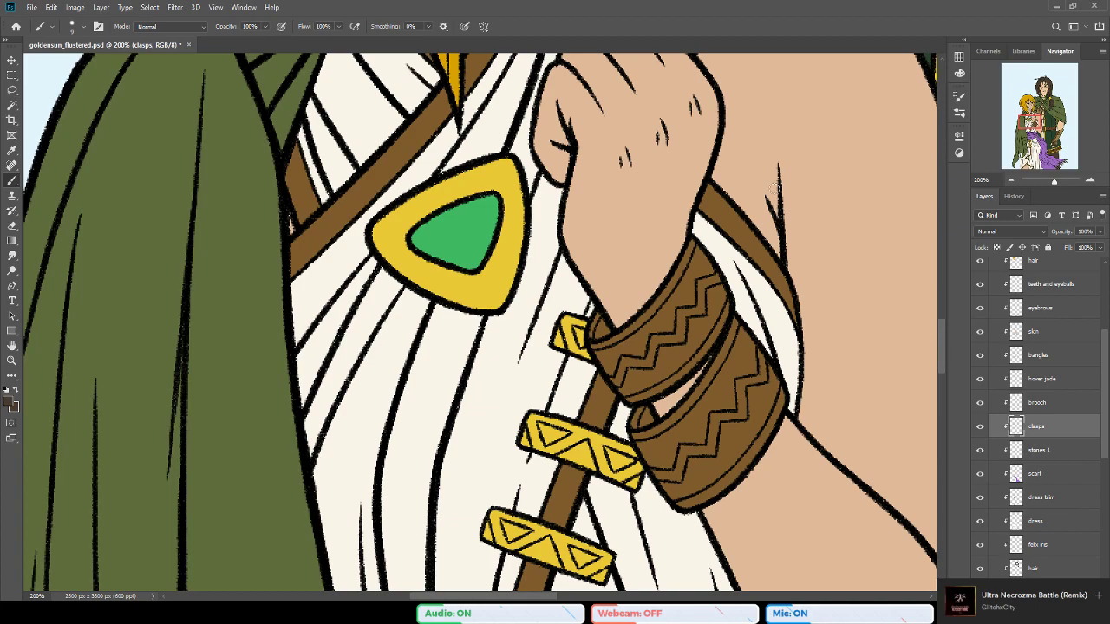
left_click(513, 174, "alt")
left_click(511, 276, "alt")
left_click(583, 432, "alt")
left_click_drag(1105, 396, 1106, 407)
left_click(1042, 422)
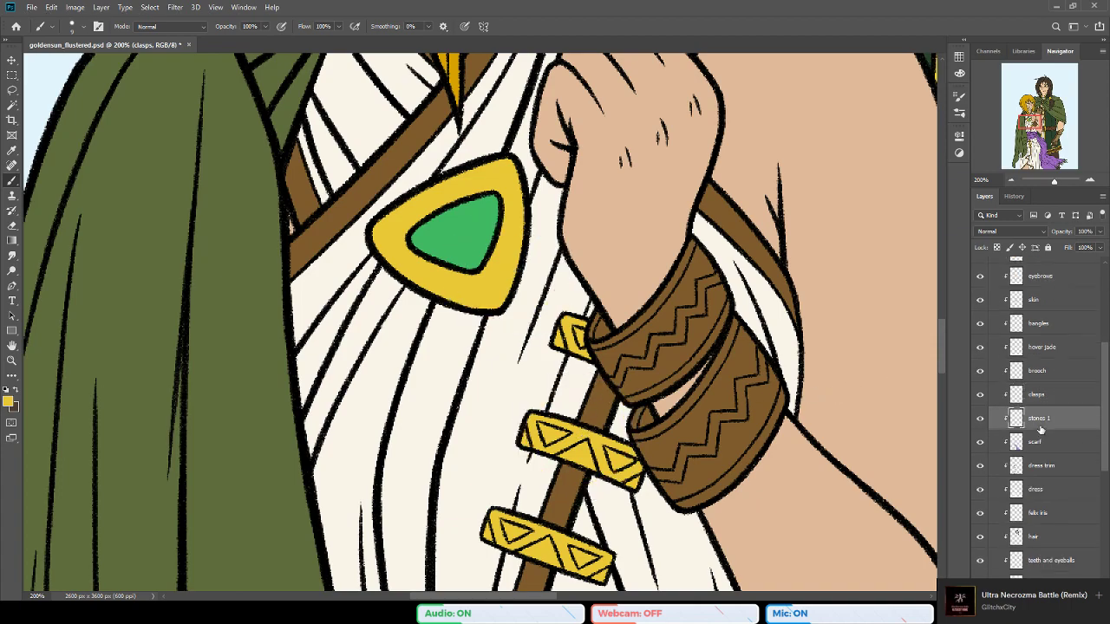
left_click(1036, 396)
mouse_move(1036, 145)
left_mouse_down()
mouse_move(1046, 127)
mouse_move(1038, 137)
mouse_move(1065, 150)
mouse_move(1040, 181)
mouse_move(1062, 205)
left_mouse_up()
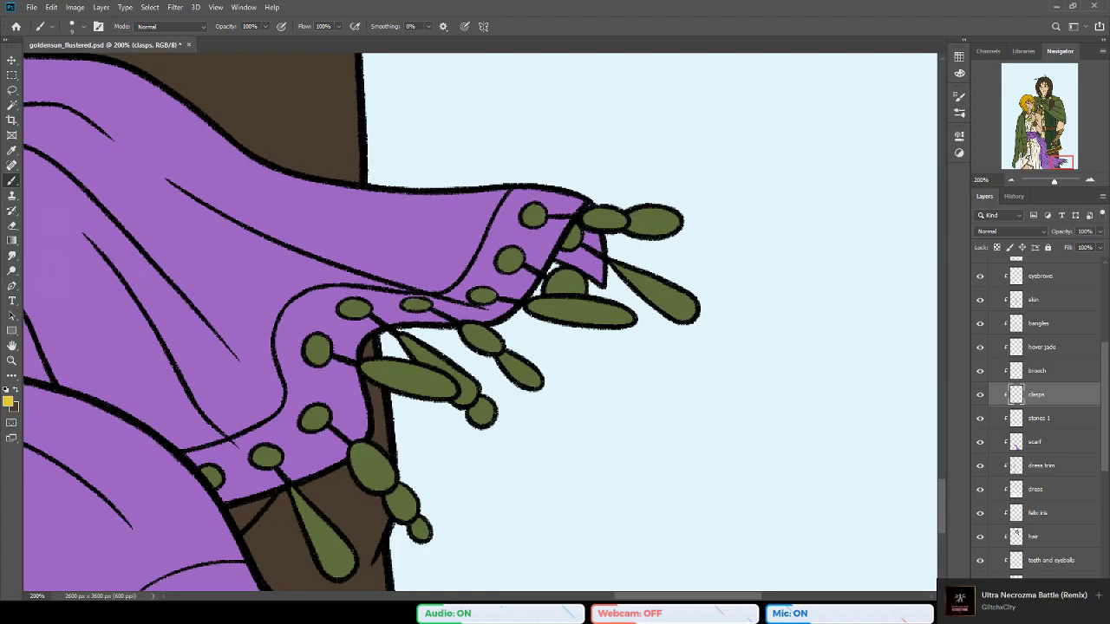
left_click_drag(337, 382, 456, 373)
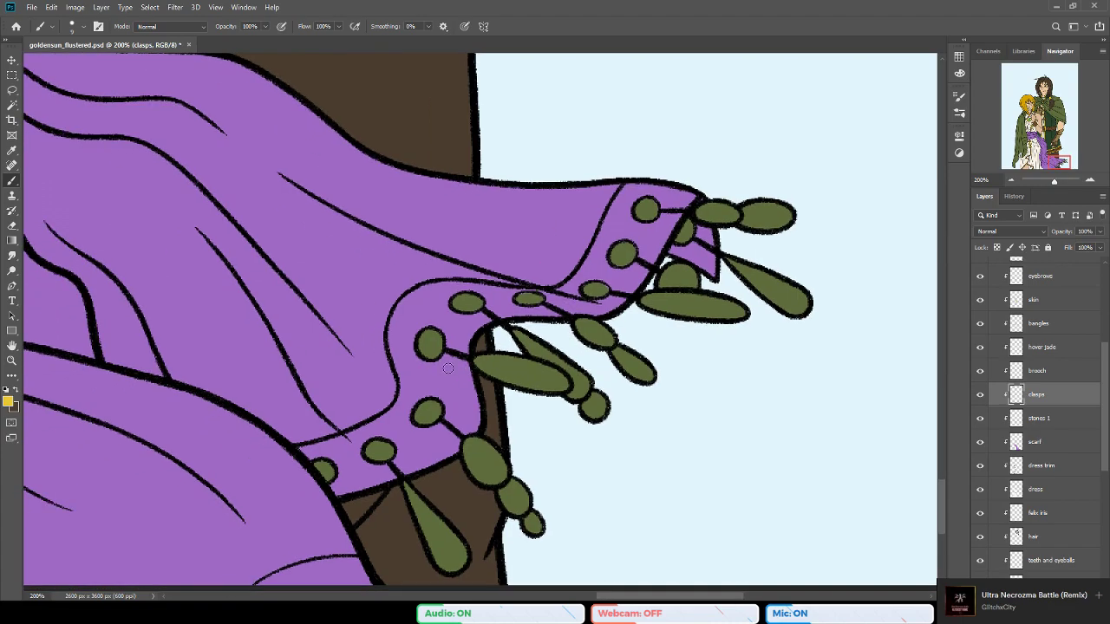
Step: Select the insides of the round beads along the scarf's border with the Magic Wand on the lines layer
left_click(12, 105)
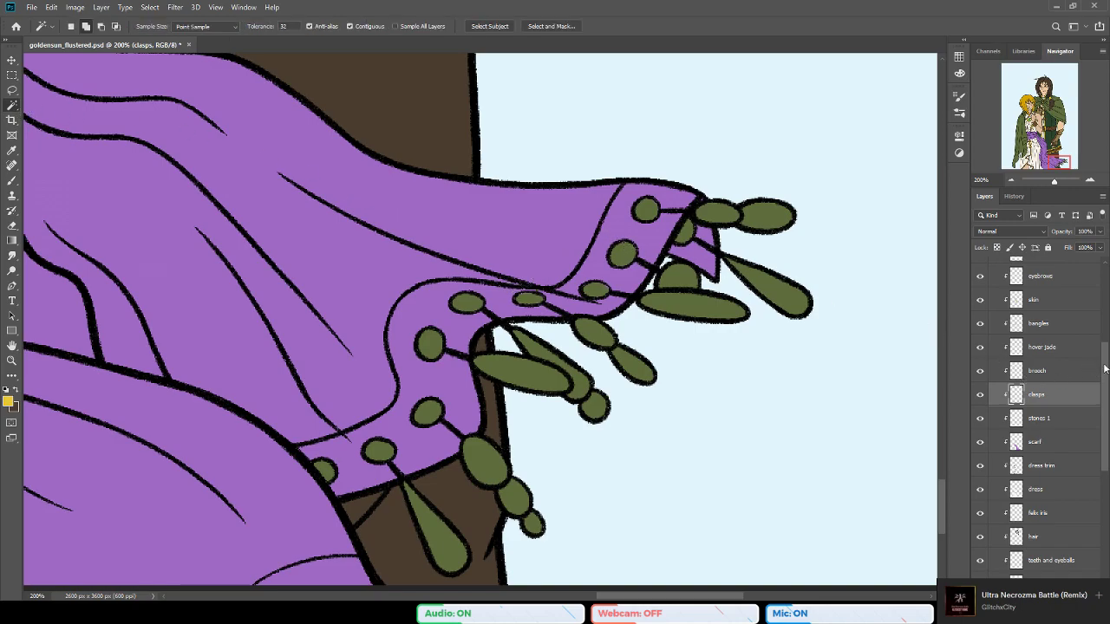
scroll(1097, 370, "up", 3)
scroll(1049, 347, "up", 1)
left_click(1045, 316)
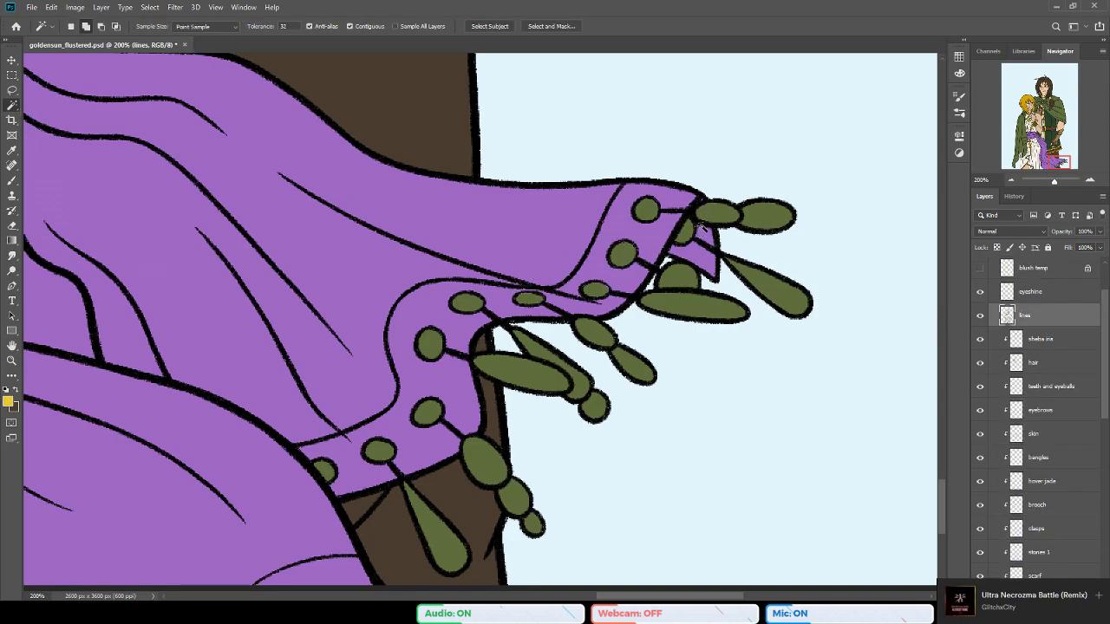
left_click(686, 229)
left_click(646, 209)
left_click(622, 253)
left_click(595, 291)
left_click(528, 301)
left_click(466, 304)
left_click(428, 347)
left_click(427, 414)
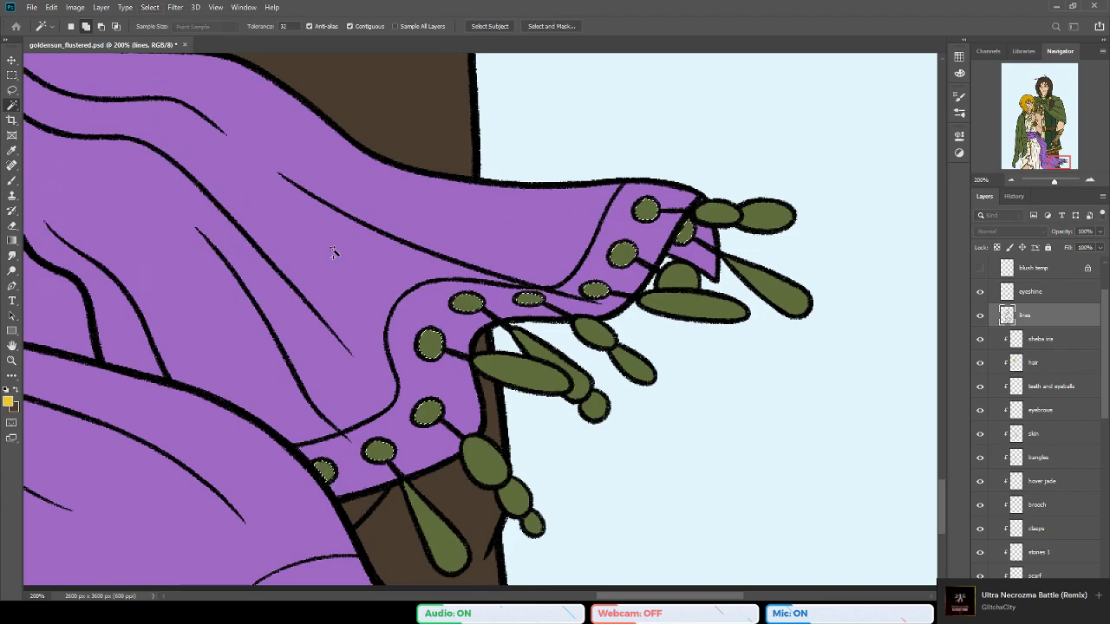
Step: Fill the selected border beads with the sampled gold on the clasps layer, deselect them and save the document
key("g")
key("shift+g")
left_click_drag(1103, 391, 1095, 504)
scroll(1075, 485, "down", 3)
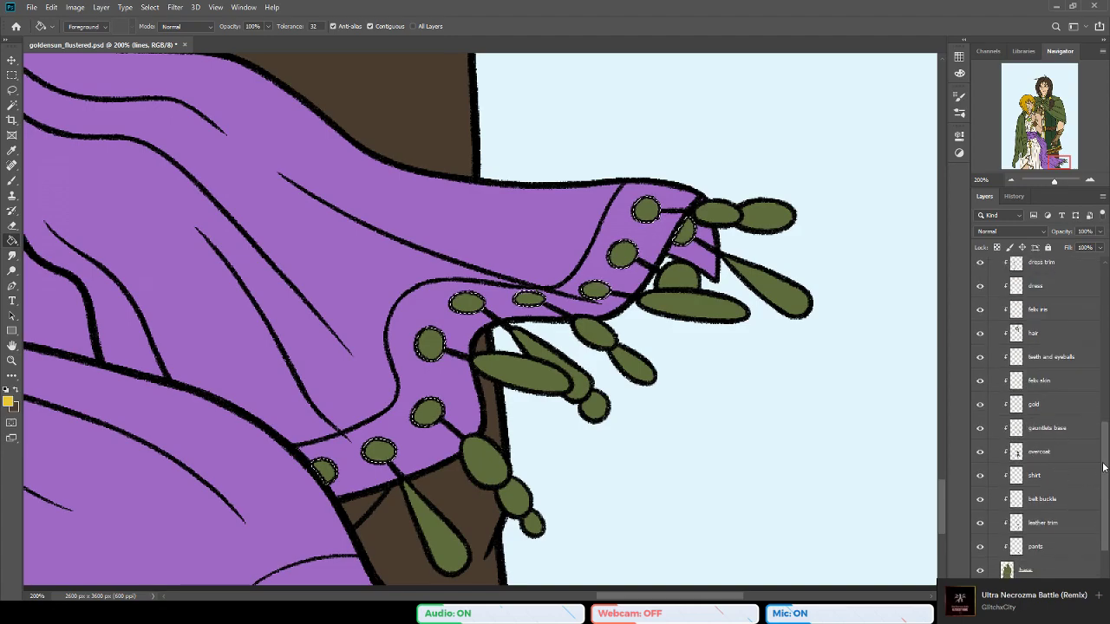
left_click_drag(1101, 469, 1108, 413)
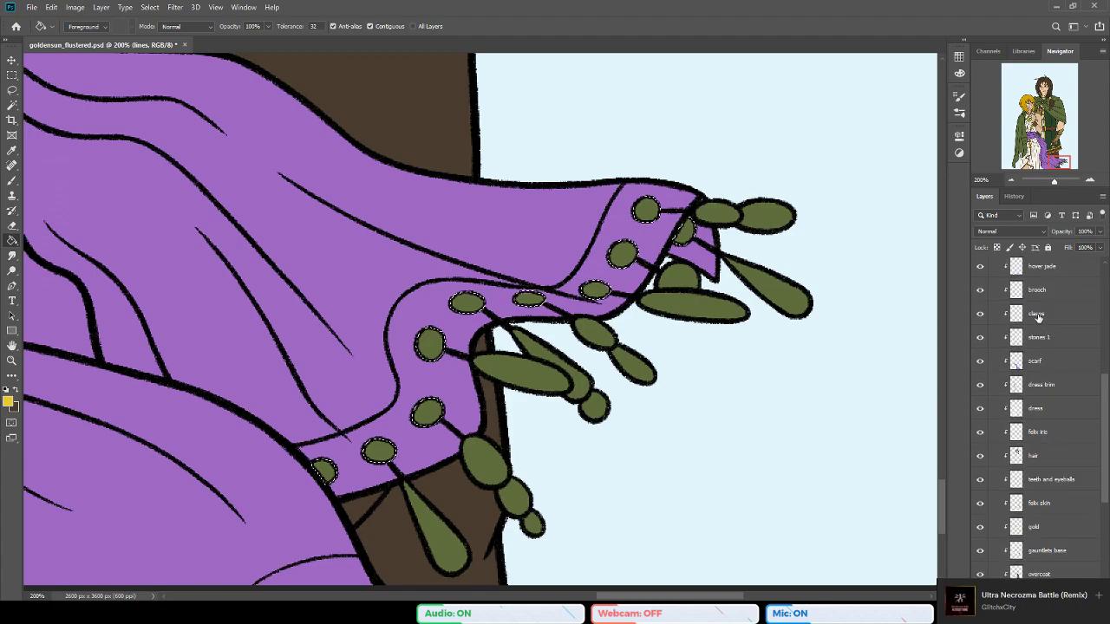
left_click(1045, 313)
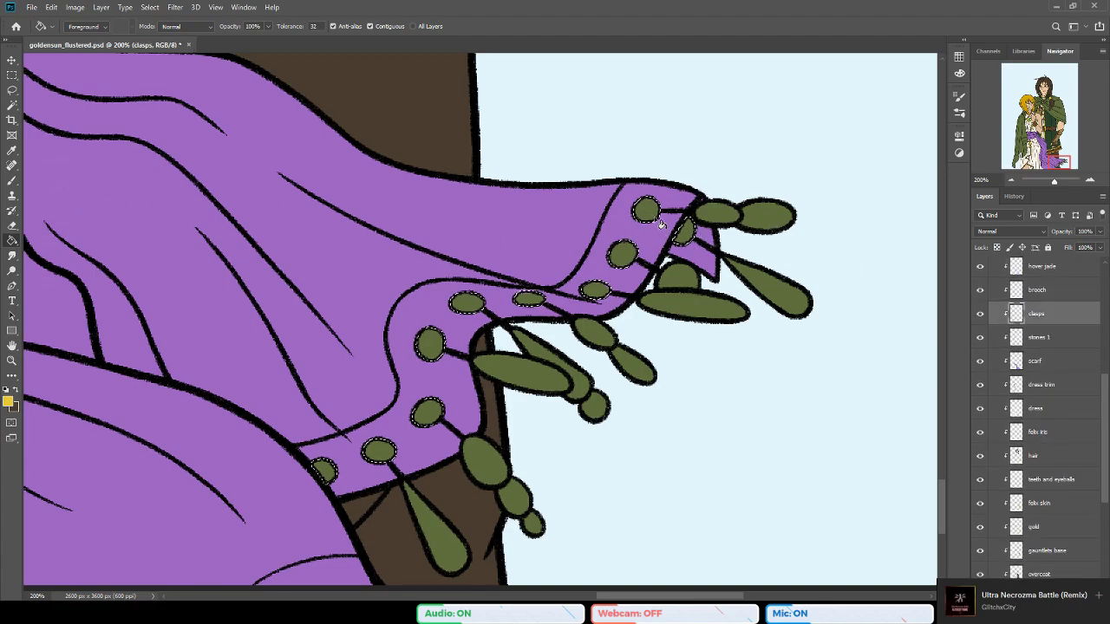
left_click(692, 232)
key("b")
key("e")
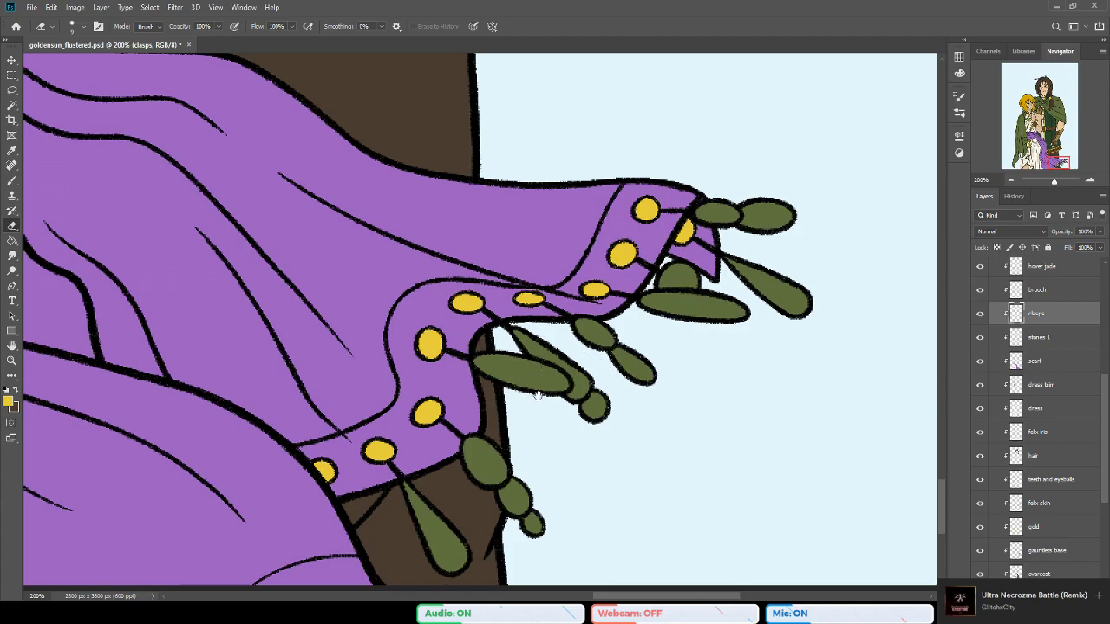
left_click_drag(531, 397, 564, 391)
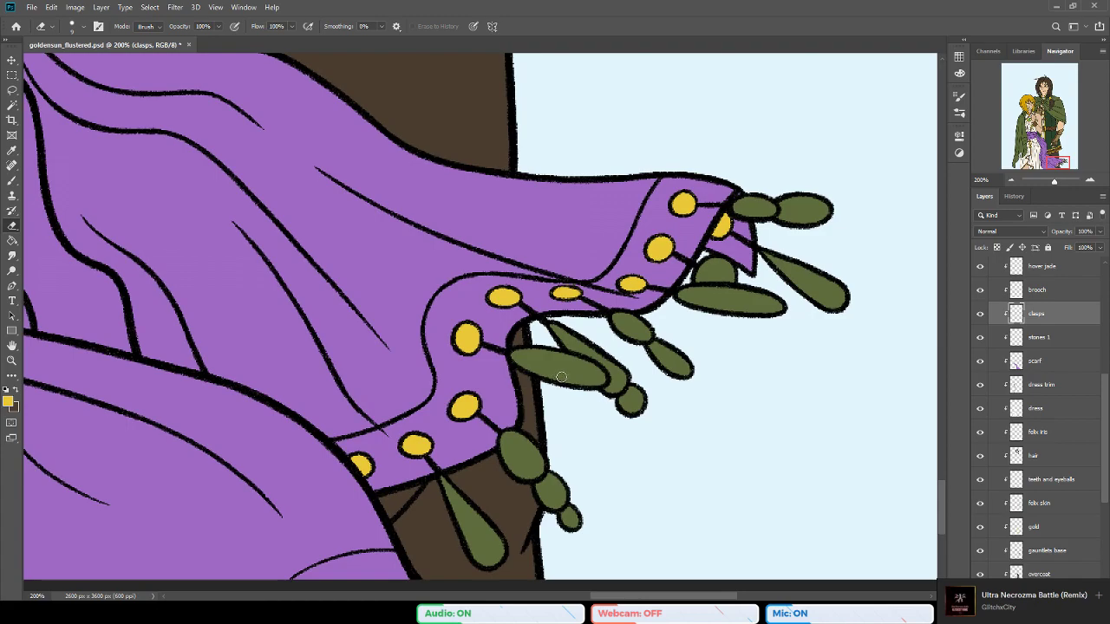
left_click_drag(537, 379, 551, 392)
key("ctrl+s")
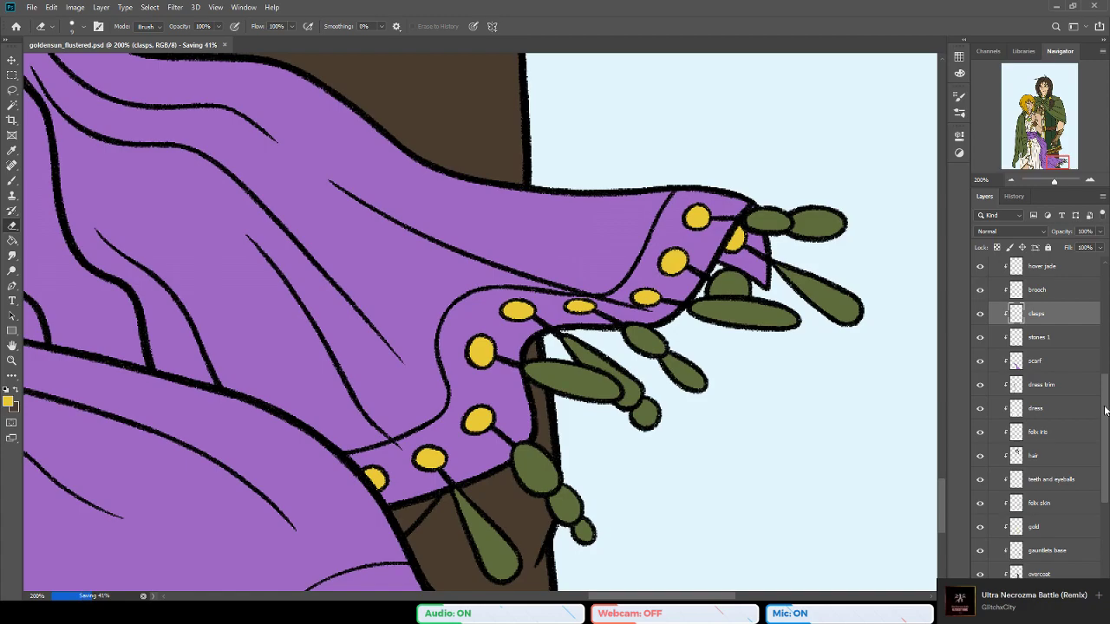
Step: Set a light brown brush colour and rename the "stones 1" layer as "stones brown"
scroll(1105, 406, "up", 1)
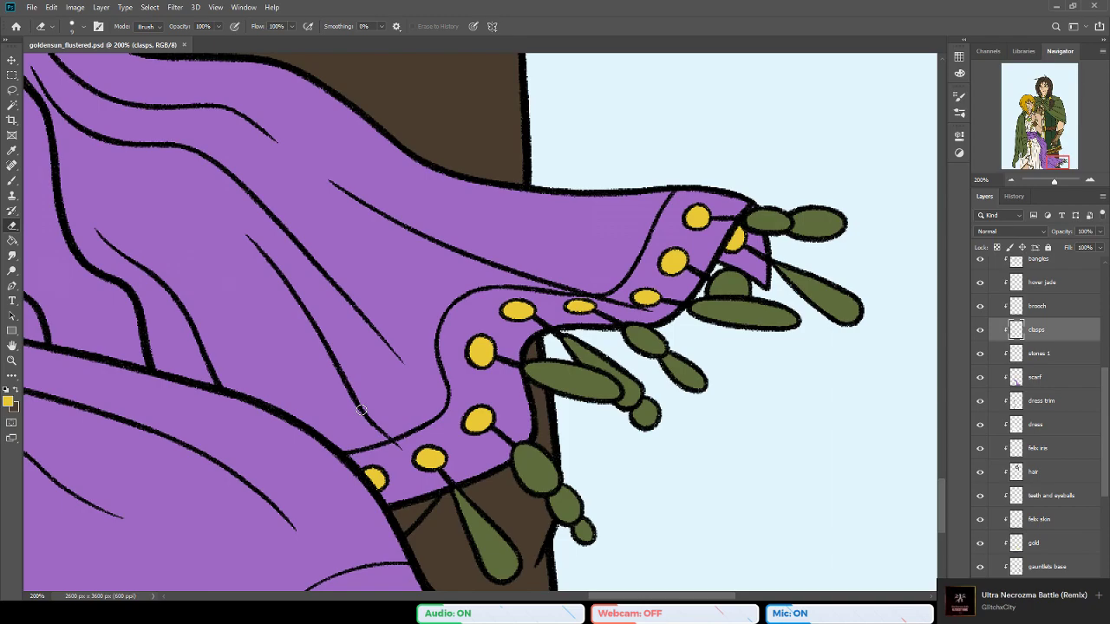
key("ctrl+z")
key("b")
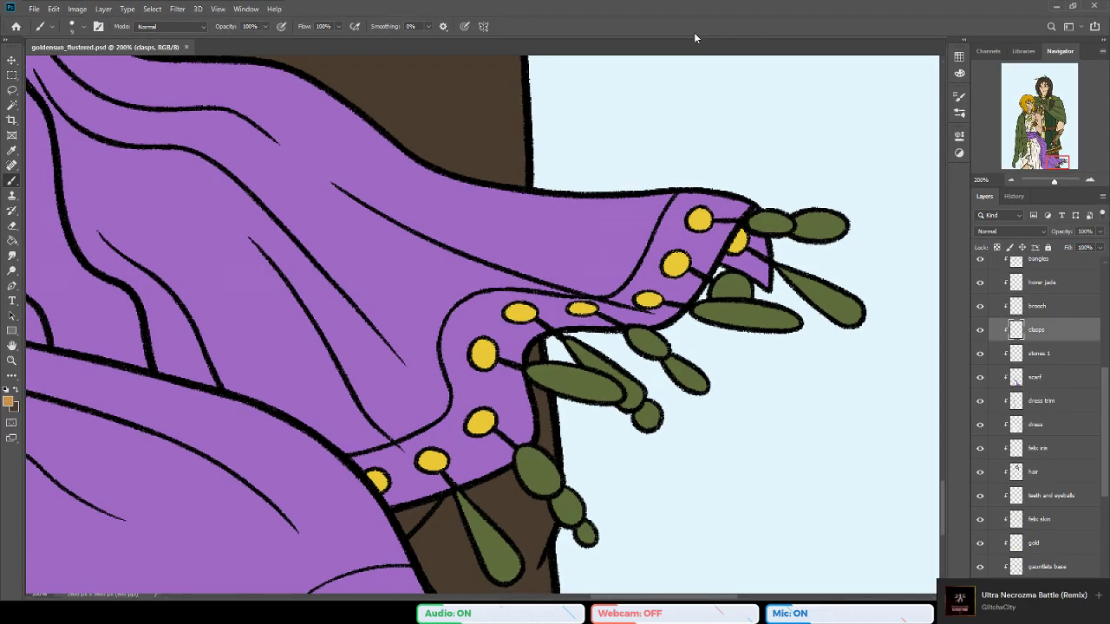
left_click_drag(690, 379, 580, 349)
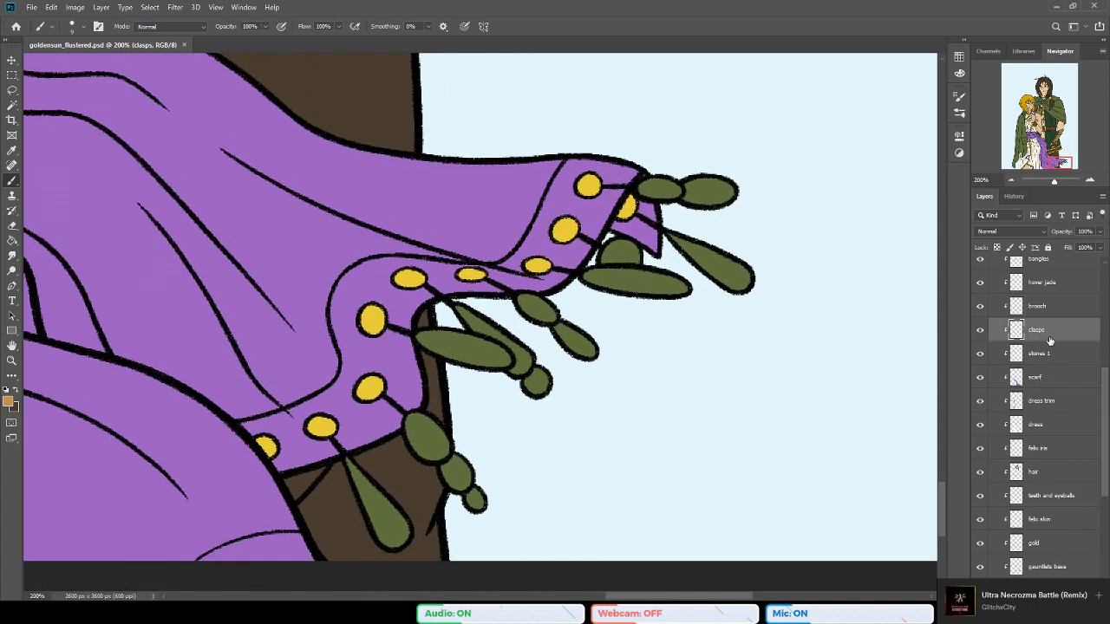
left_click(1051, 363)
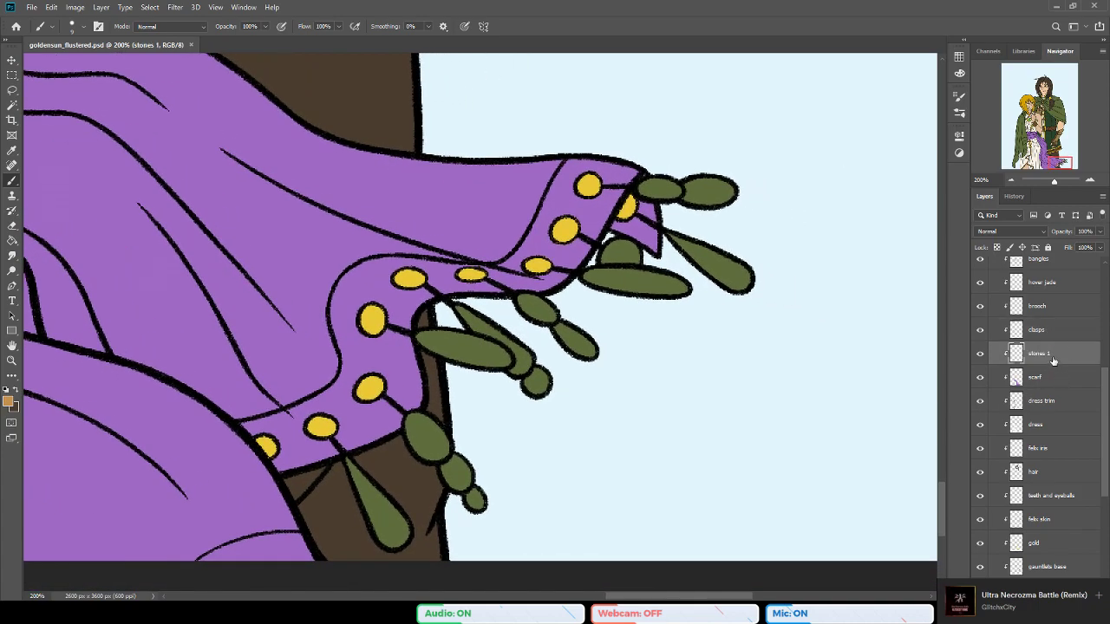
double_click(1043, 354)
type("stones brown")
key("Return")
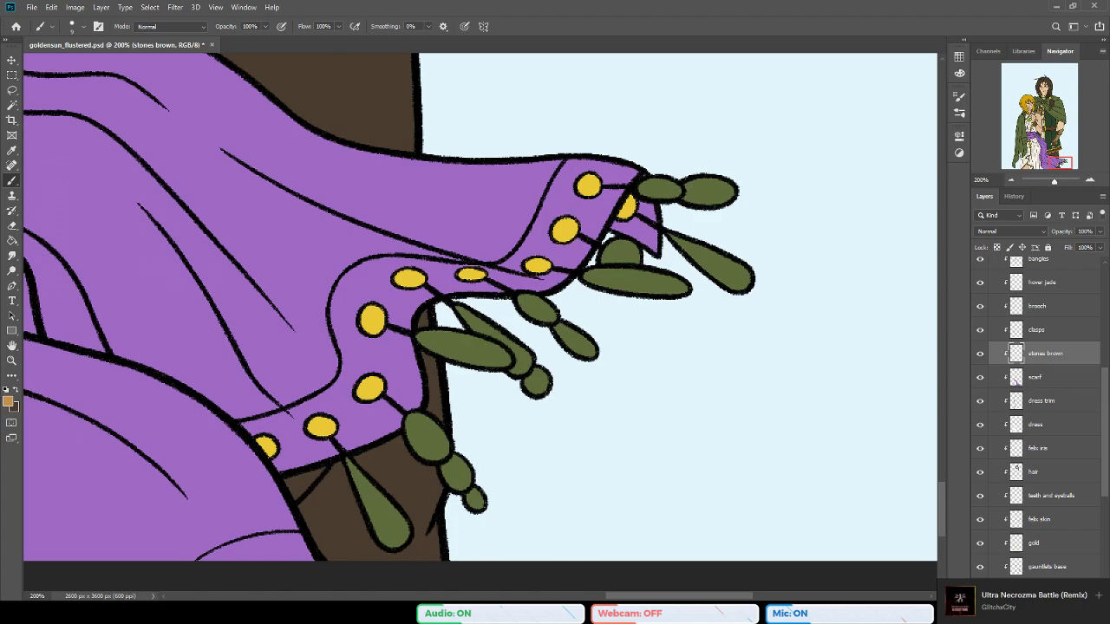
Step: Paint one long oval bead, one small round end bead and the large bead over the trousers light brown
mouse_move(613, 275)
left_mouse_down()
mouse_move(674, 279)
mouse_move(646, 288)
mouse_move(694, 296)
mouse_move(584, 279)
left_mouse_up()
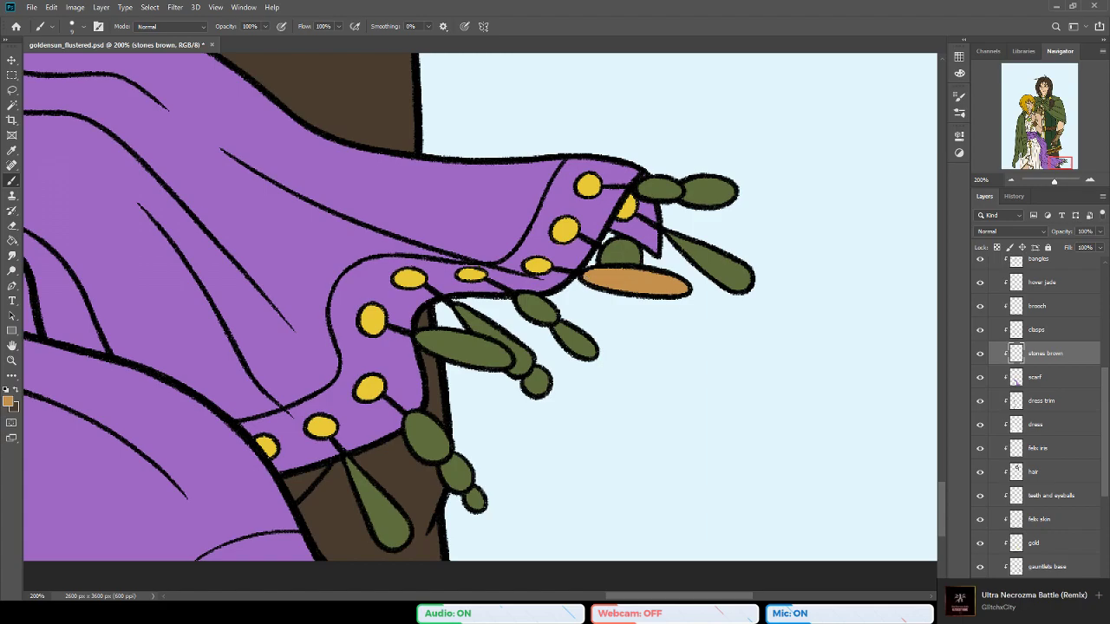
left_click_drag(617, 354, 695, 288)
mouse_move(619, 307)
left_mouse_down()
mouse_move(610, 323)
mouse_move(621, 326)
left_mouse_up()
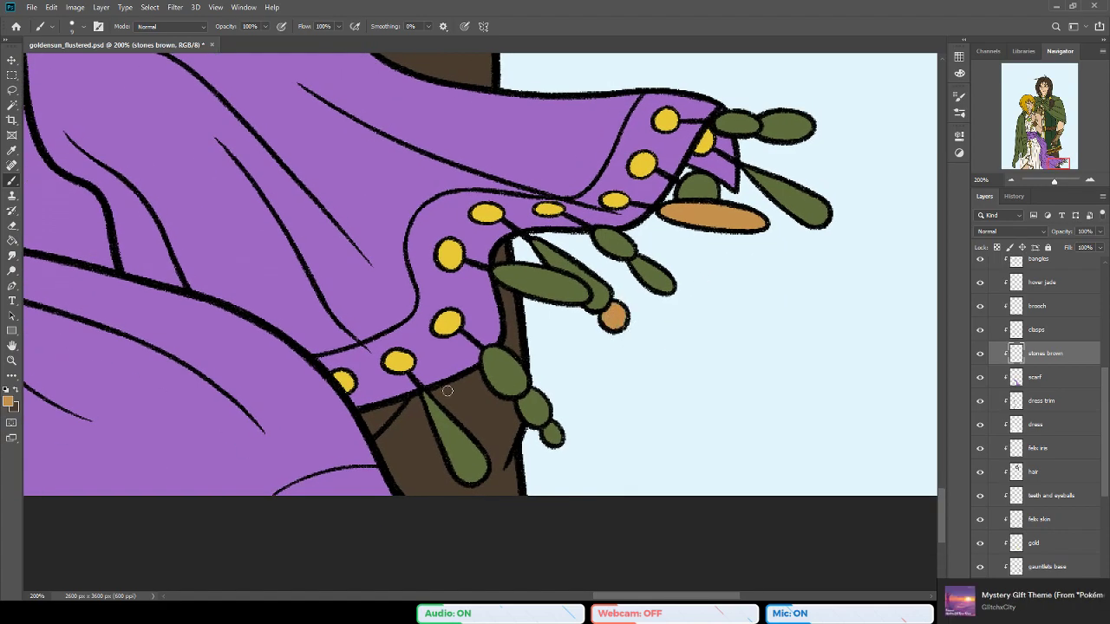
mouse_move(496, 360)
left_mouse_down()
mouse_move(490, 352)
mouse_move(514, 357)
mouse_move(506, 371)
mouse_move(486, 355)
mouse_move(496, 382)
mouse_move(523, 388)
mouse_move(503, 388)
mouse_move(511, 395)
left_mouse_up()
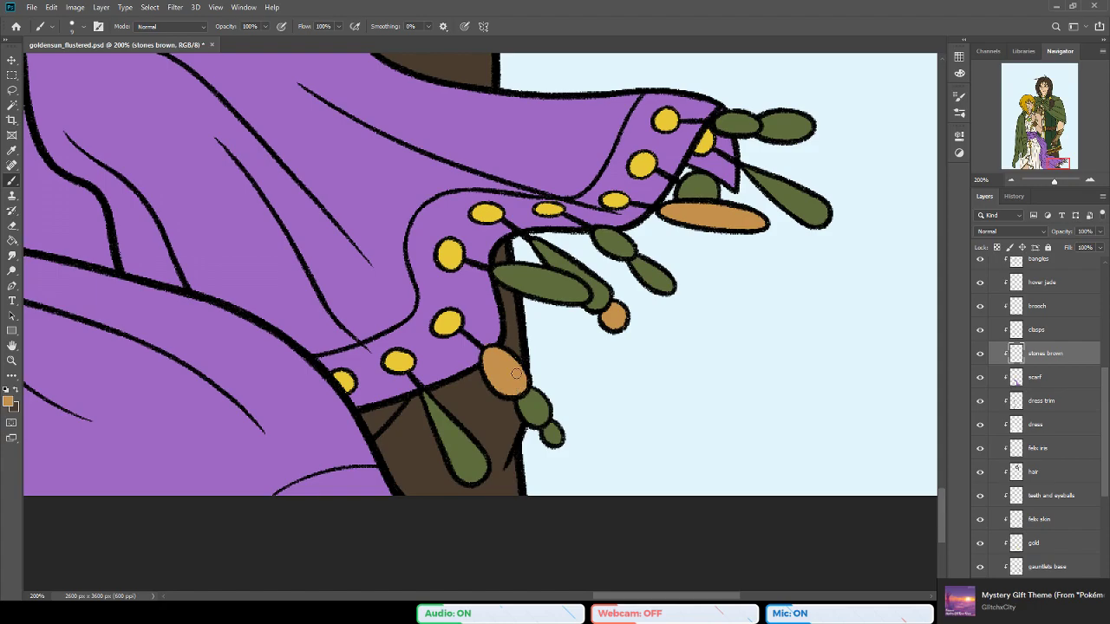
left_click_drag(540, 326, 504, 371)
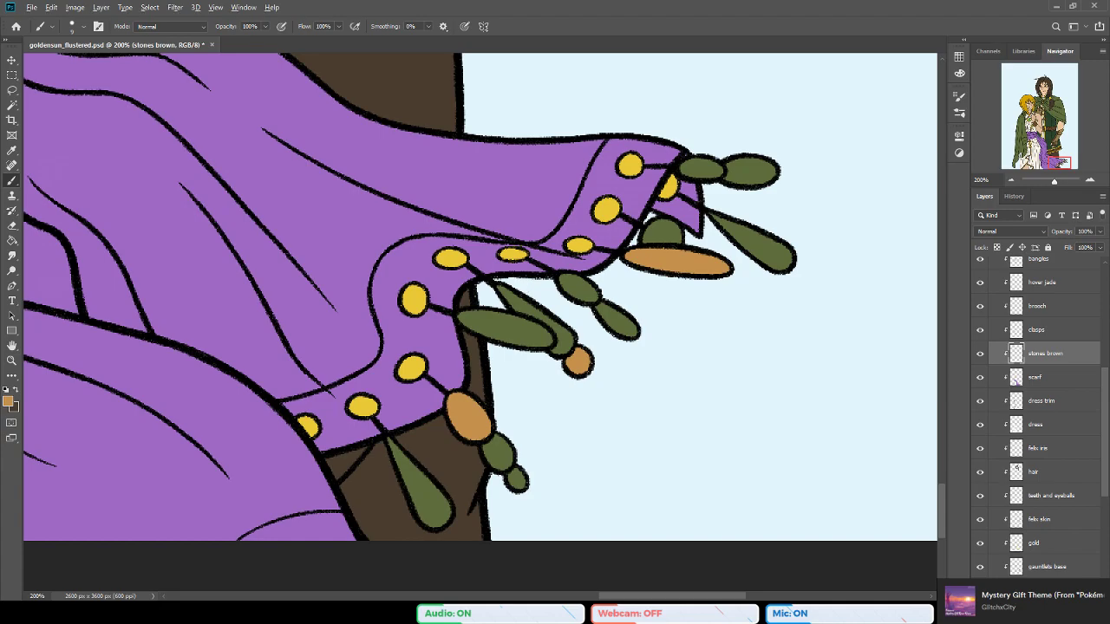
Step: Sample a fringe bead's base green and change the foreground colour to a brighter green for the Brush
left_click(505, 330, "alt")
key("i")
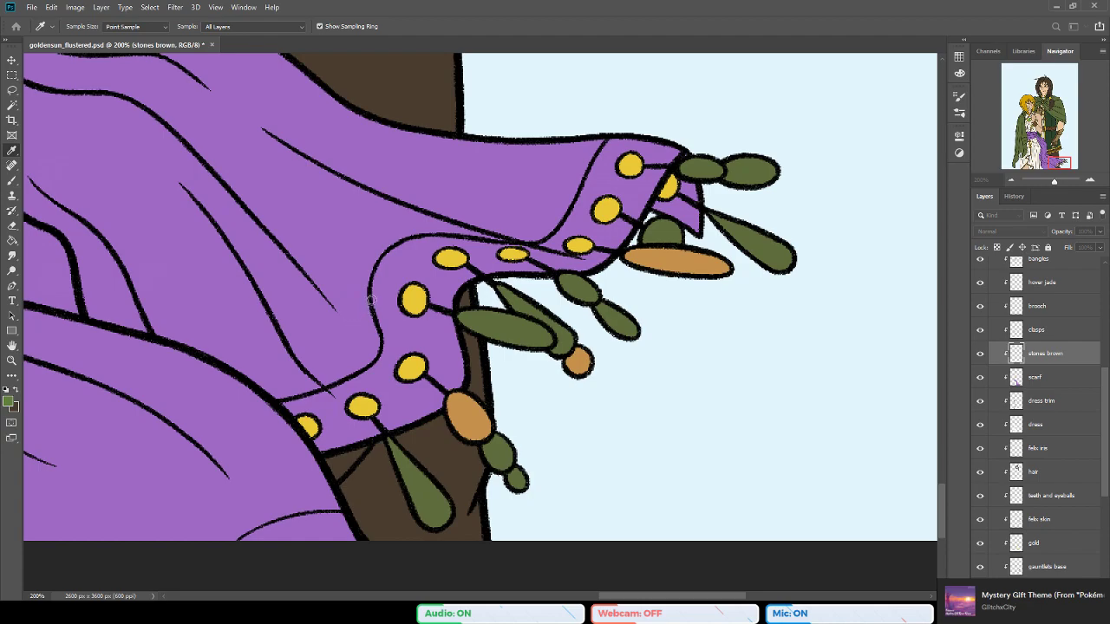
key("b")
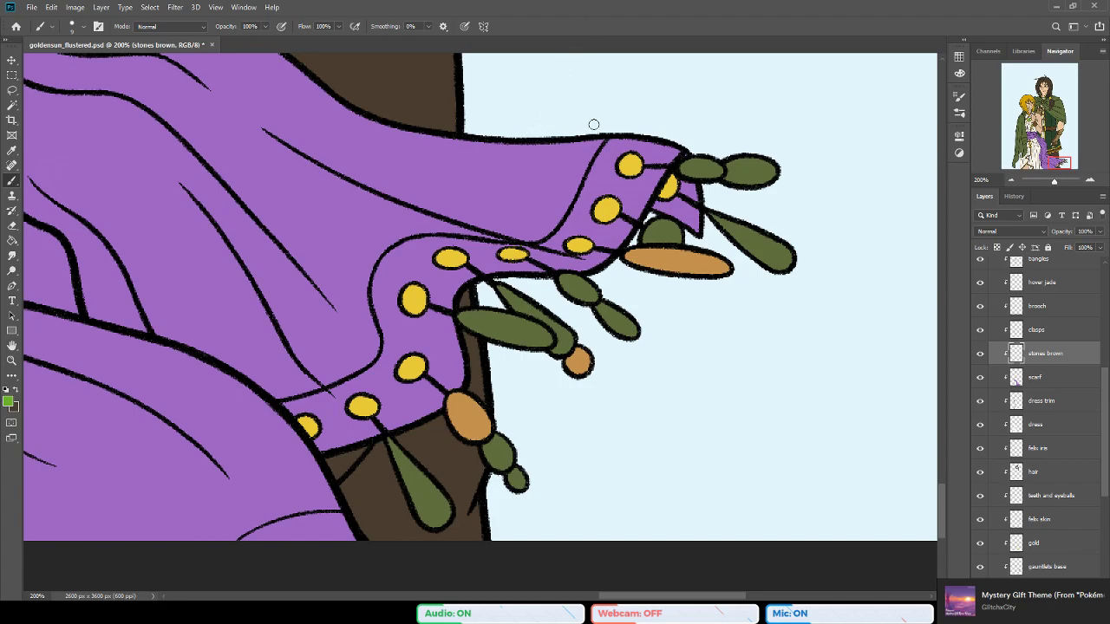
Step: Add a new layer directly above the "scarf" layer
left_click_drag(687, 396, 661, 406)
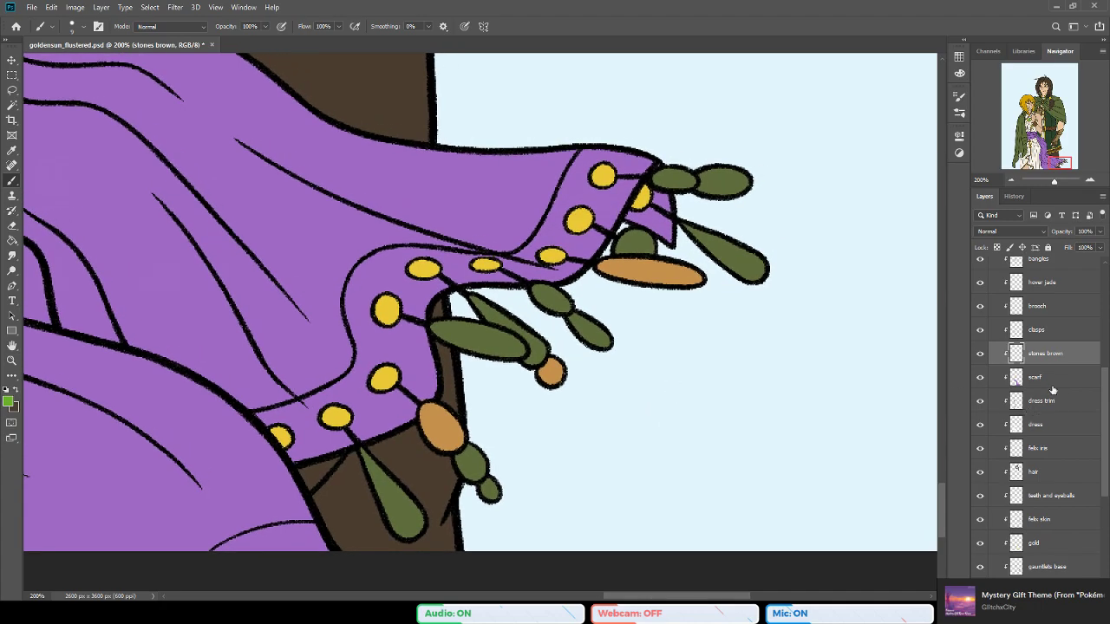
left_click(1016, 377)
key("ctrl+shift+alt+n")
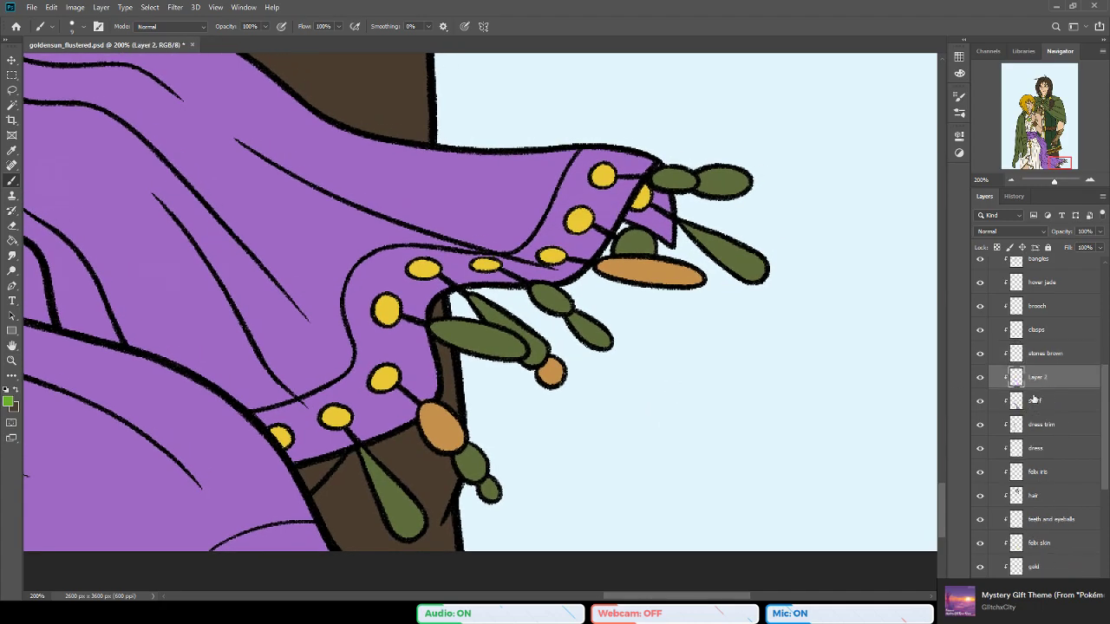
scroll(1017, 378, "up", 5)
scroll(1096, 443, "down", 5)
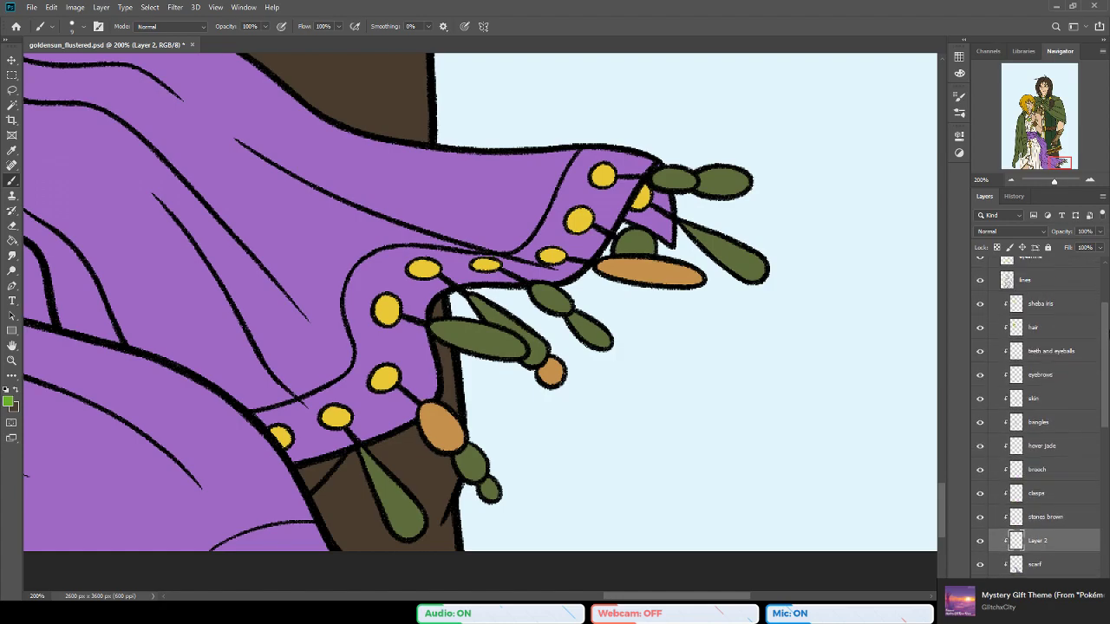
scroll(1096, 443, "up", 3)
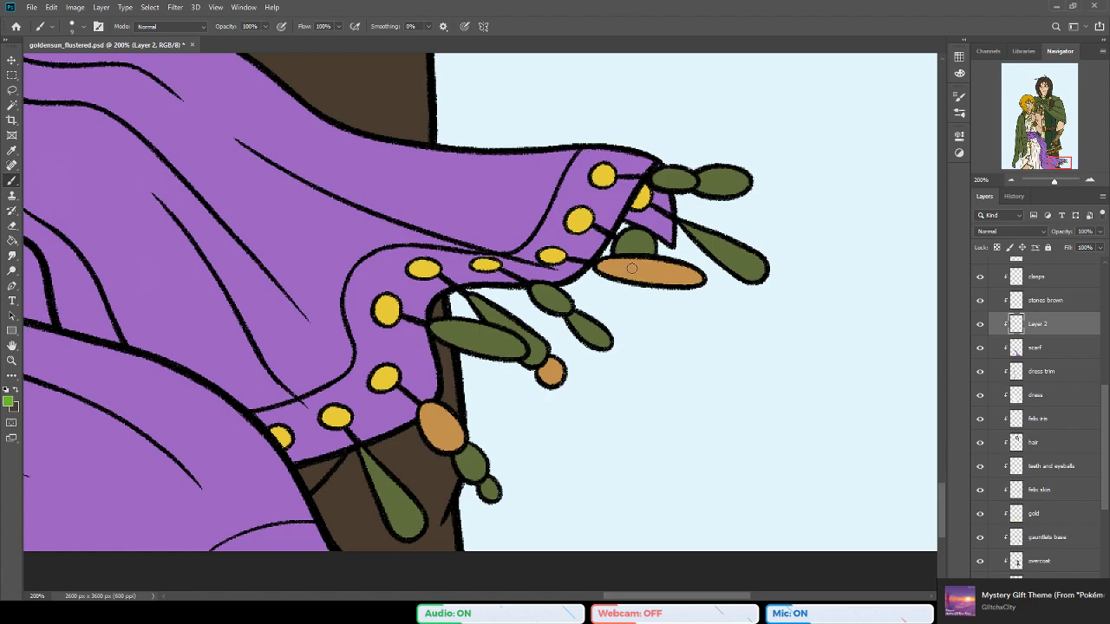
Step: Paint the inner oval bead at the scarf's tip and the long oval bead near the trousers bright green
left_click_drag(612, 253, 577, 259)
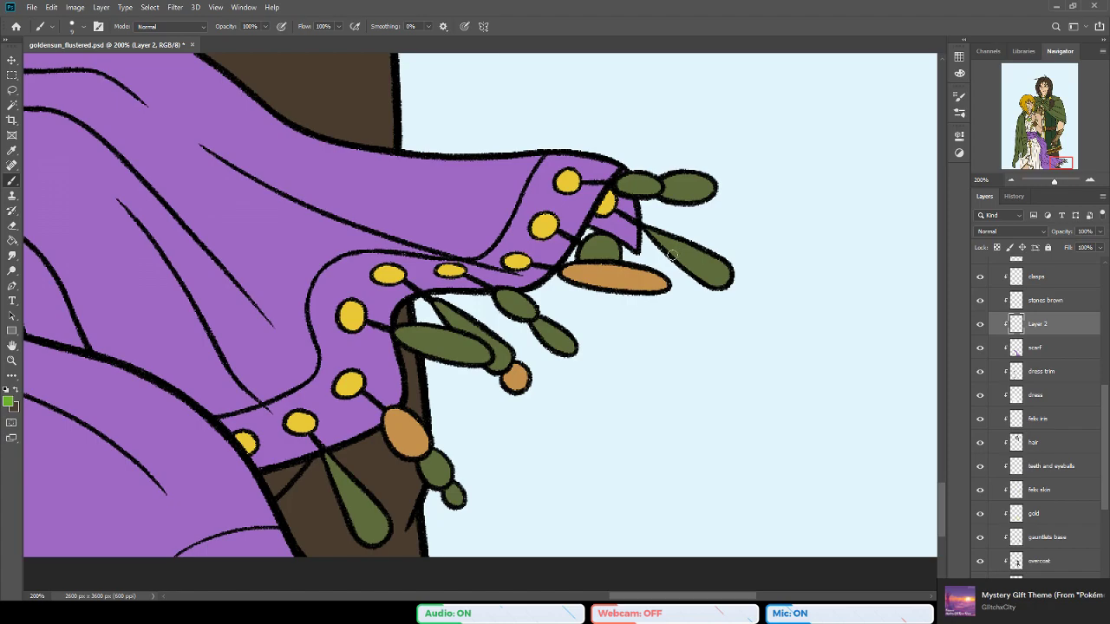
left_click_drag(532, 279, 464, 301)
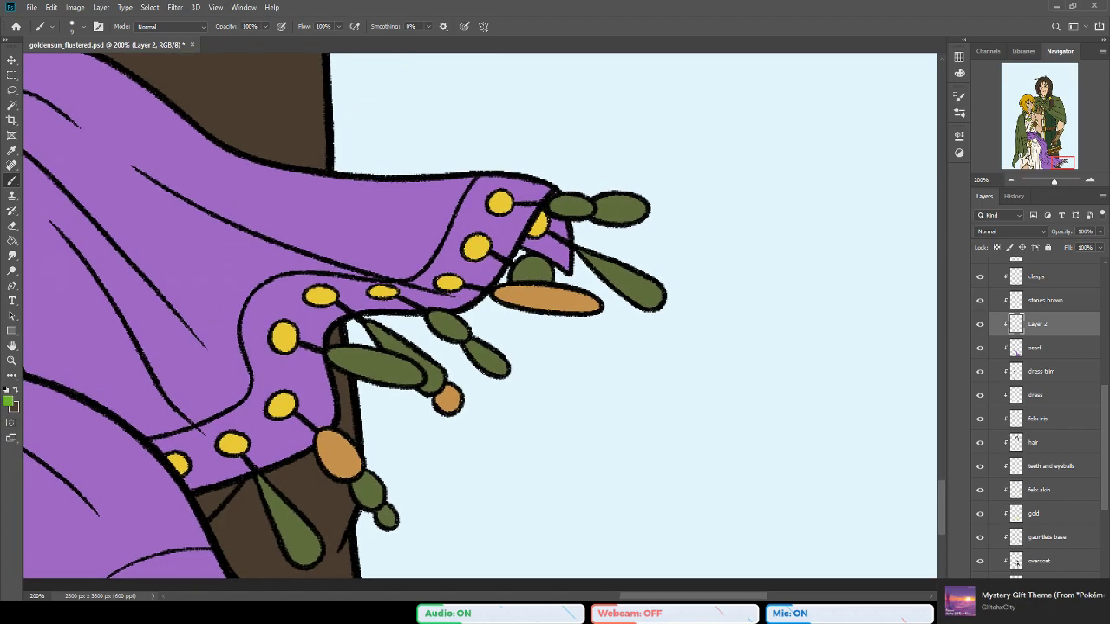
mouse_move(576, 203)
left_mouse_down()
mouse_move(553, 208)
mouse_move(583, 214)
mouse_move(589, 203)
left_mouse_up()
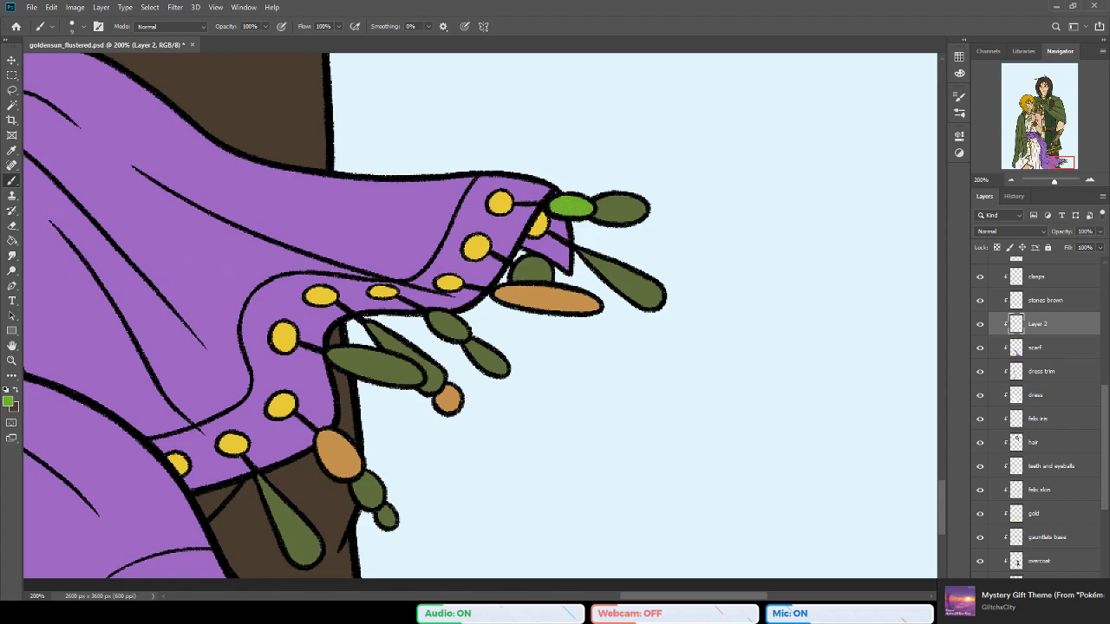
left_click_drag(490, 434, 525, 419)
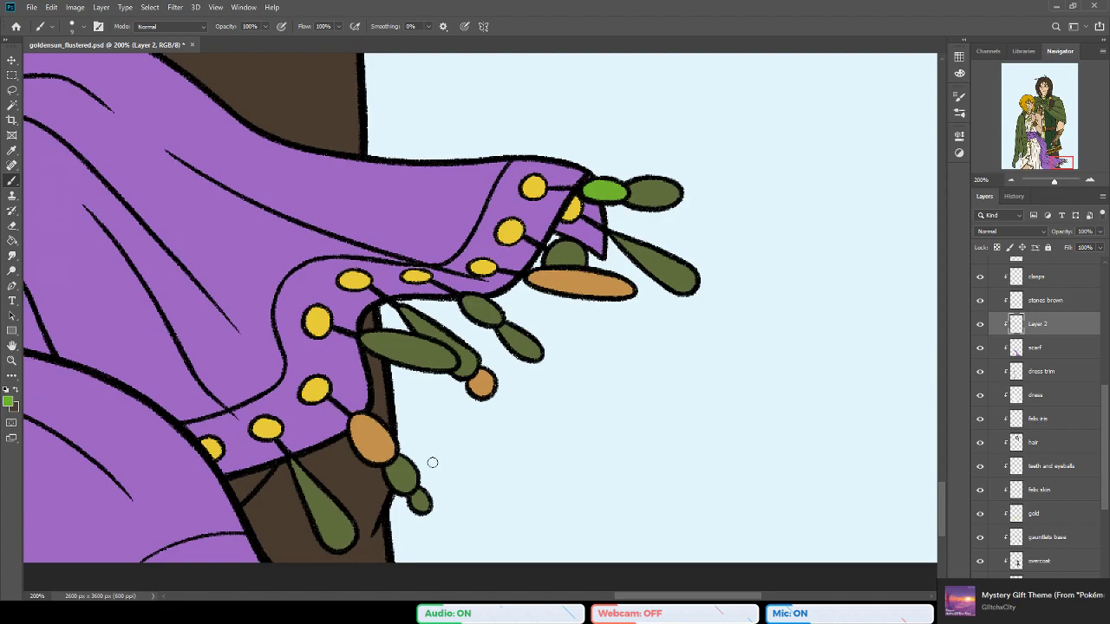
mouse_move(367, 344)
left_mouse_down()
mouse_move(387, 353)
mouse_move(366, 340)
mouse_move(406, 340)
mouse_move(430, 366)
mouse_move(438, 354)
mouse_move(393, 339)
mouse_move(425, 340)
mouse_move(448, 362)
left_mouse_up()
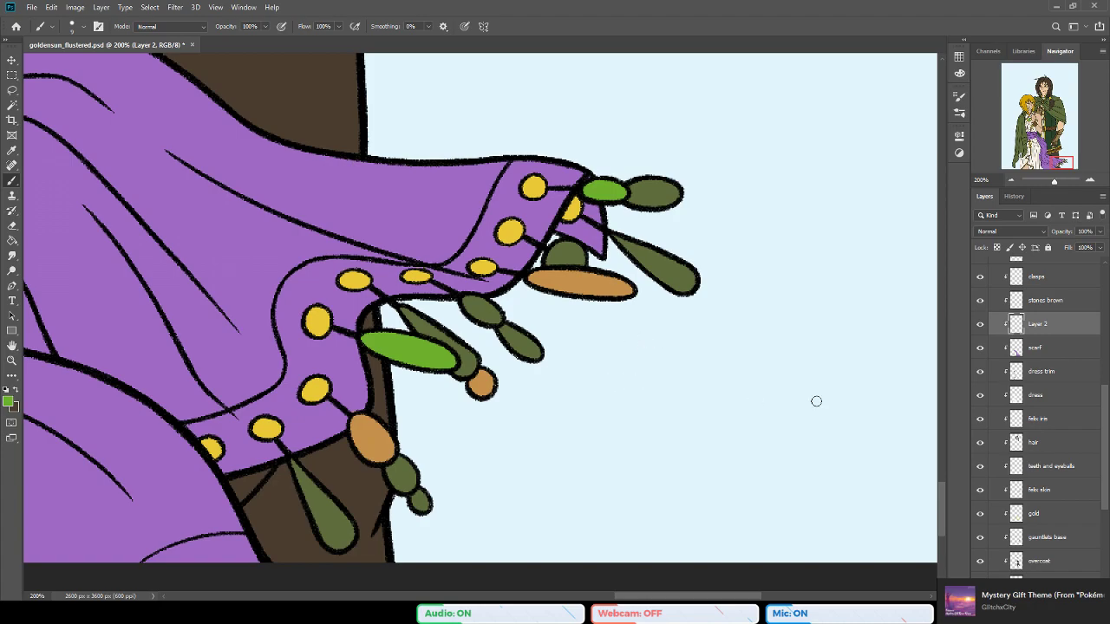
Step: Rename the new bead layer as "stones green"
double_click(1038, 324)
type("sto")
type("ora")
key("Return")
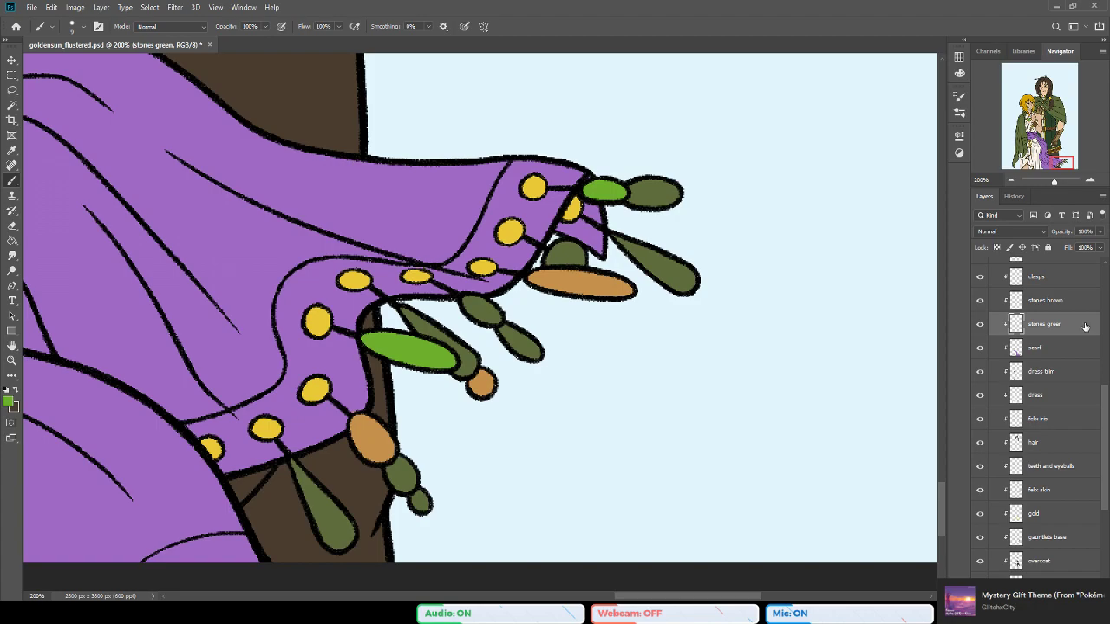
Step: Add another layer above the "scarf" layer, name it "stones purple" and save the document
left_click(1073, 347)
left_click(1080, 594)
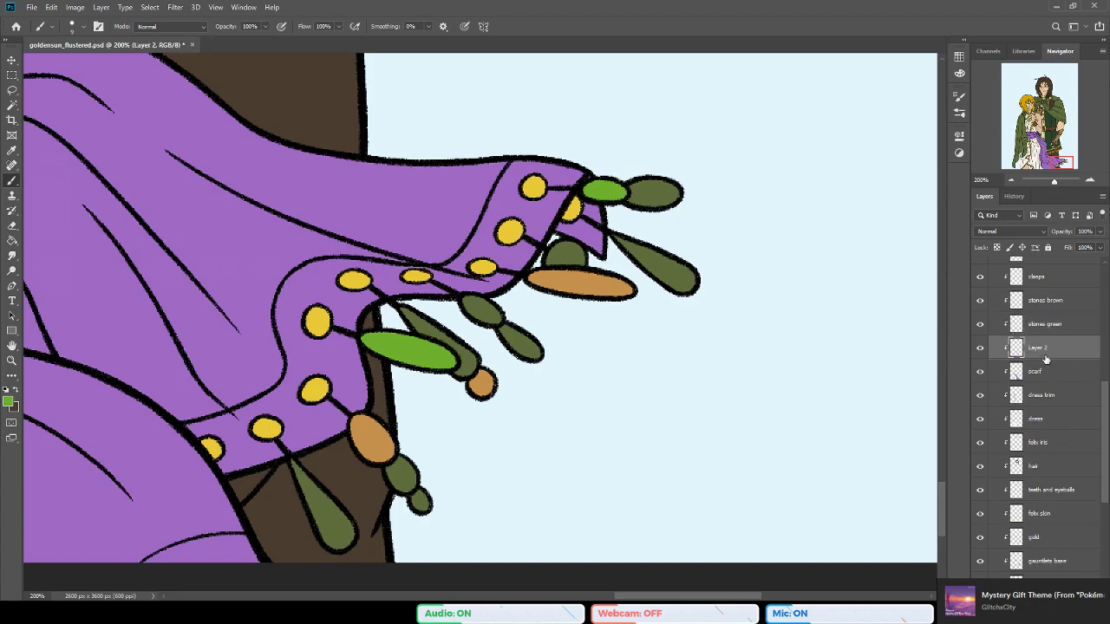
double_click(1043, 351)
type("s")
key("Return")
double_click(1042, 346)
type("purple")
key("Return")
key("ctrl+s")
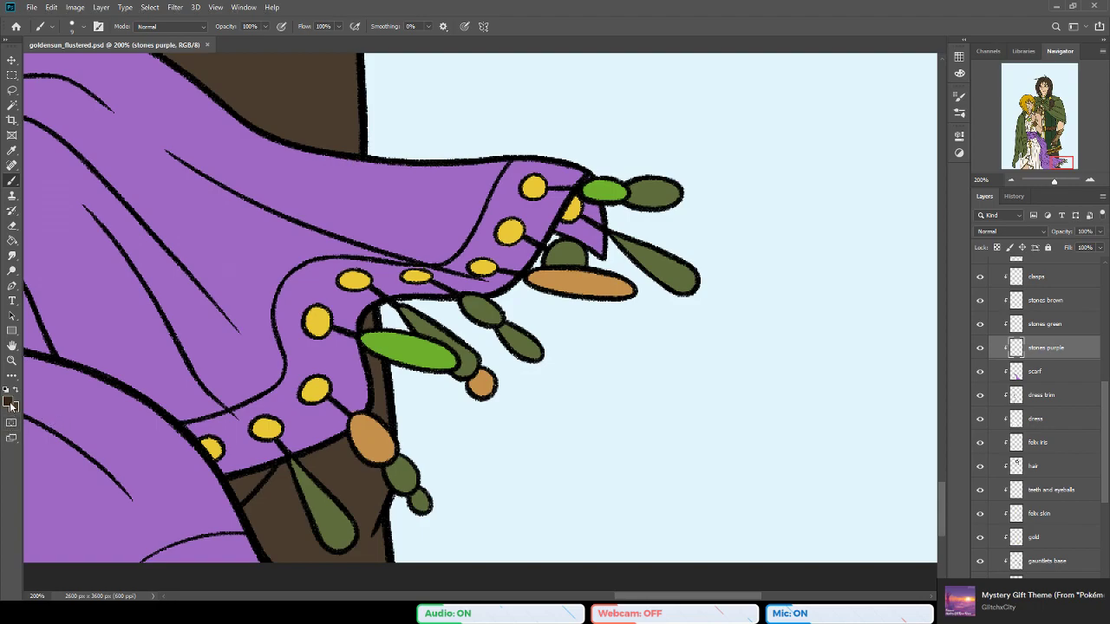
Step: Set a dark purple brush colour and paint the half-hidden round bead and the teardrop bead over the trousers
key("i")
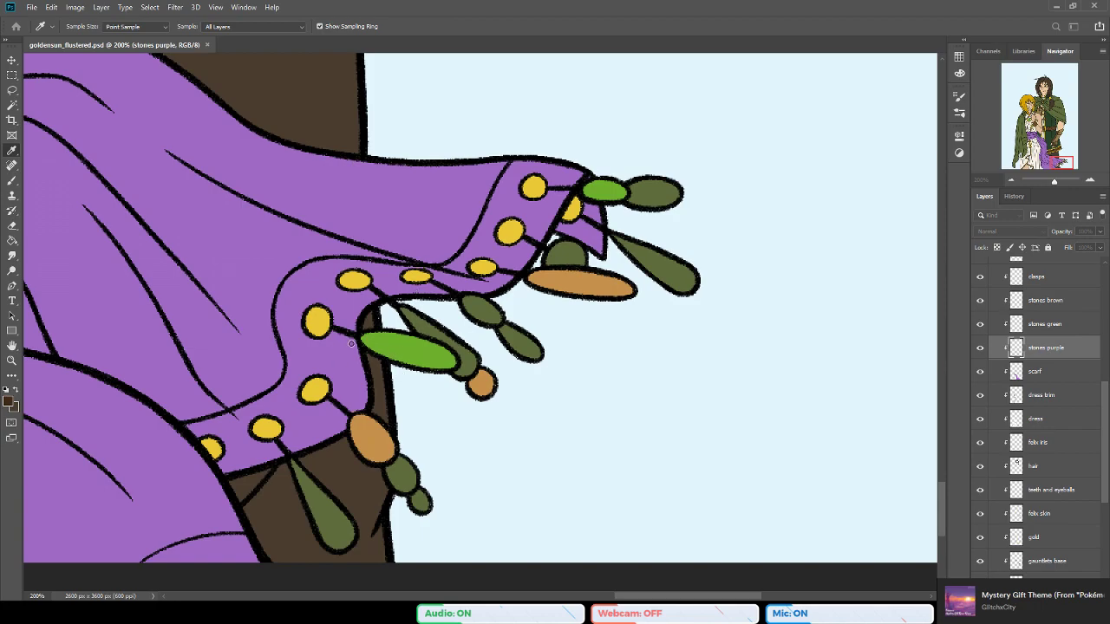
left_click(498, 276)
key("b")
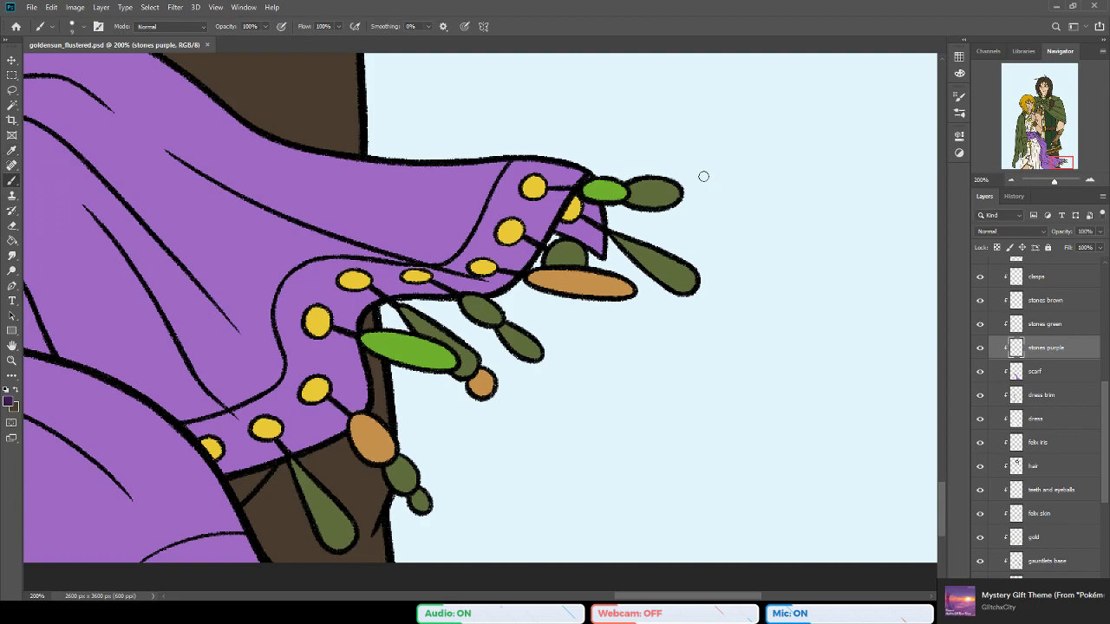
mouse_move(560, 253)
left_mouse_down()
mouse_move(579, 259)
mouse_move(562, 245)
mouse_move(548, 261)
mouse_move(568, 263)
mouse_move(545, 264)
left_mouse_up()
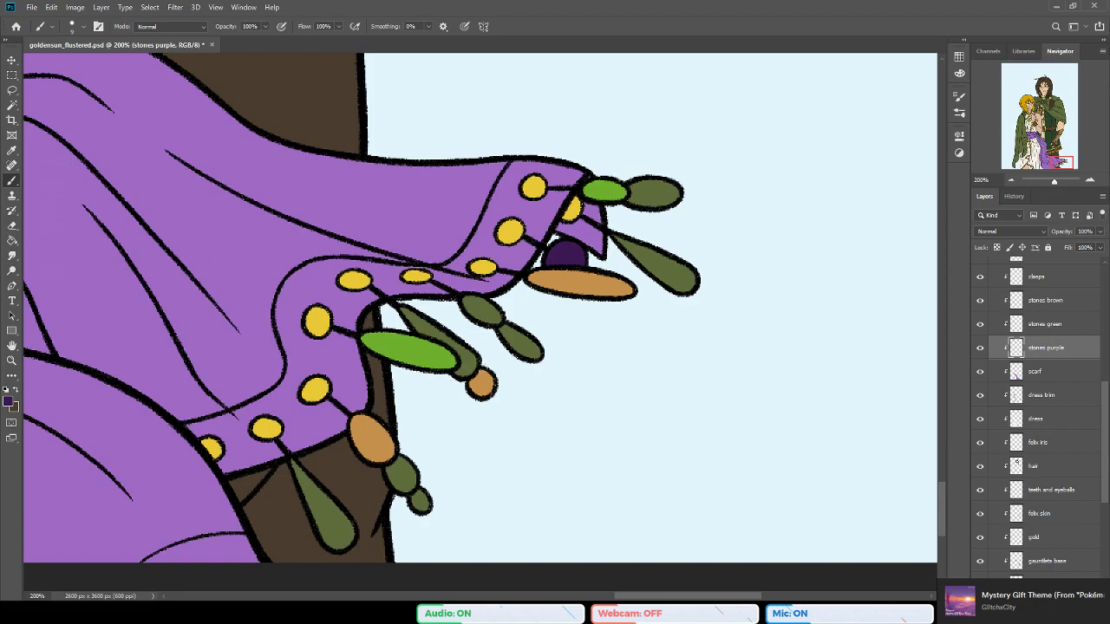
mouse_move(295, 462)
left_mouse_down()
mouse_move(333, 512)
mouse_move(323, 518)
mouse_move(306, 491)
mouse_move(327, 537)
mouse_move(335, 526)
mouse_move(334, 546)
mouse_move(349, 532)
mouse_move(332, 506)
mouse_move(350, 529)
left_mouse_up()
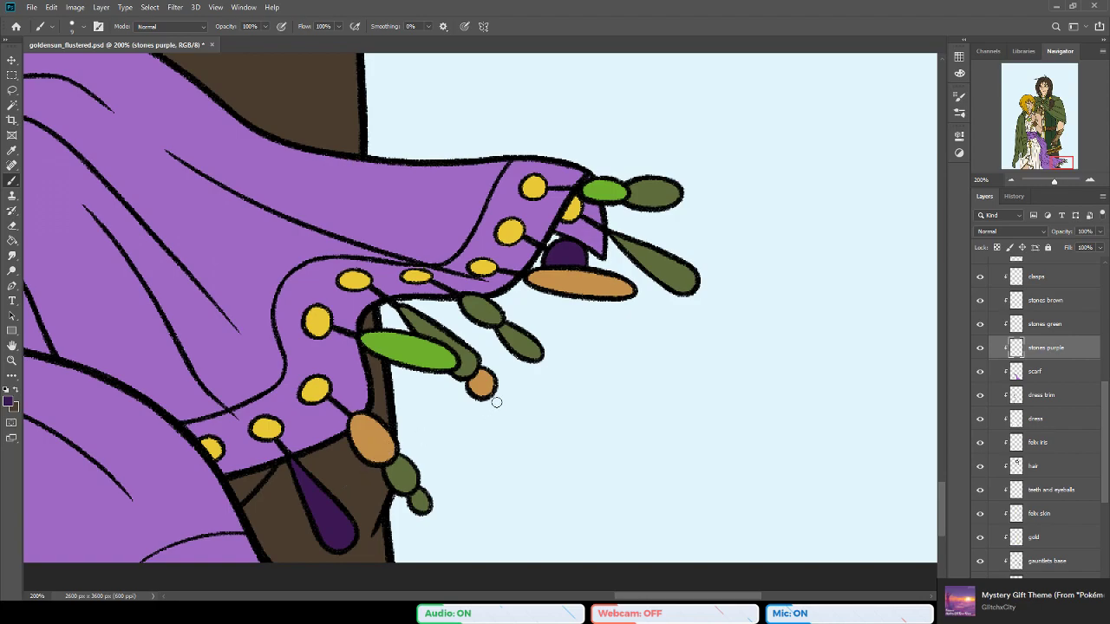
Step: Paint the outer oval bead of the middle two-bead strand dark purple and save the document
left_click_drag(347, 360, 318, 367)
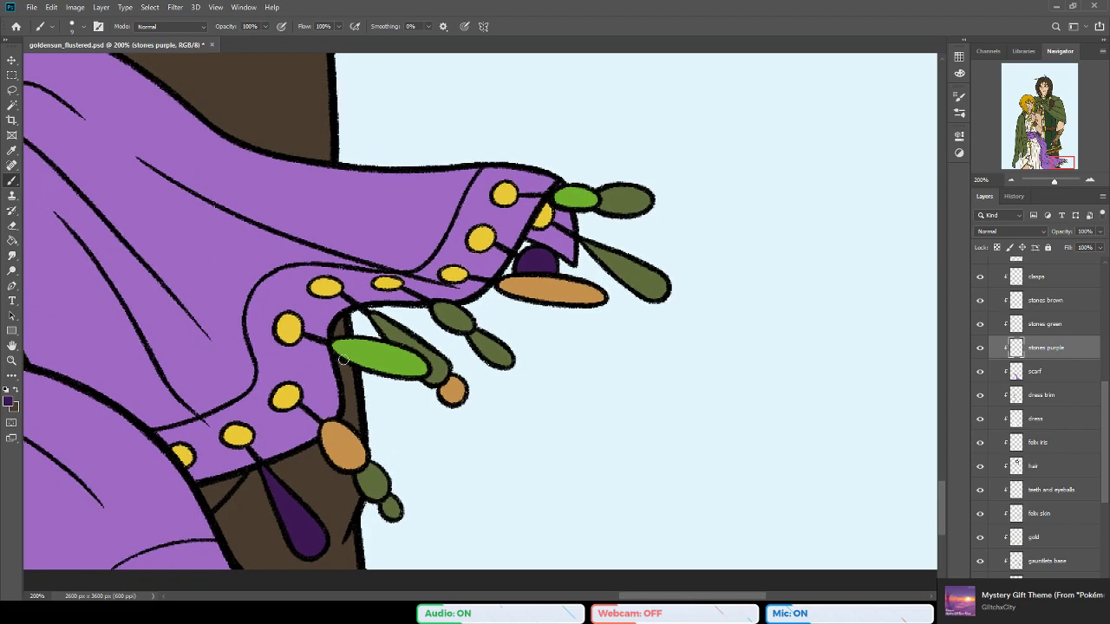
scroll(382, 342, "right", 2)
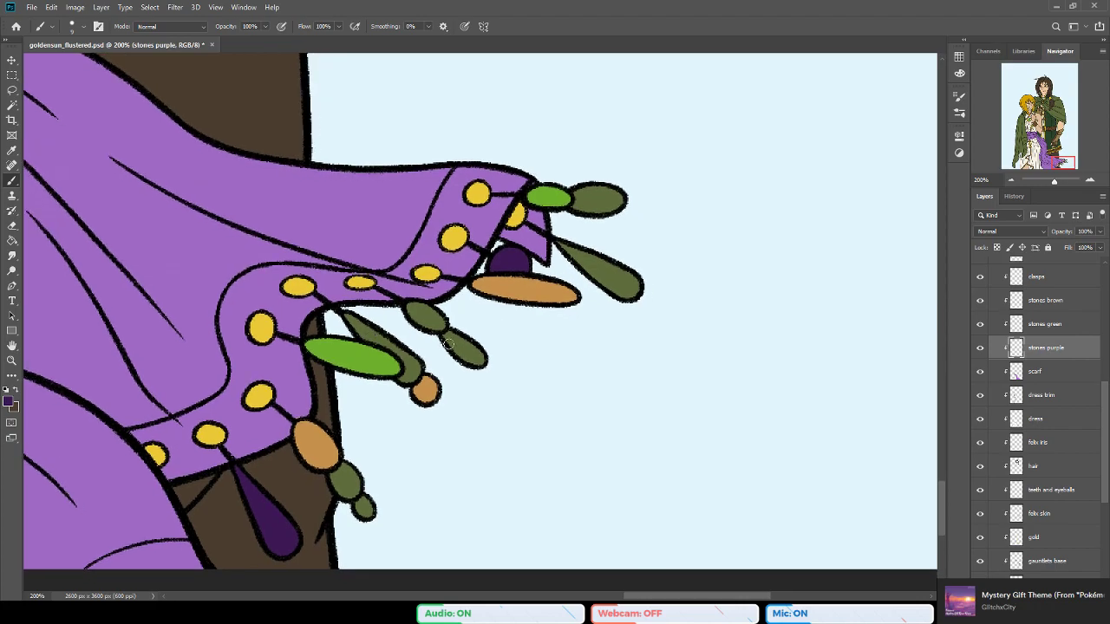
mouse_move(457, 335)
left_mouse_down()
mouse_move(446, 340)
mouse_move(469, 343)
mouse_move(458, 357)
mouse_move(485, 355)
mouse_move(482, 368)
left_mouse_up()
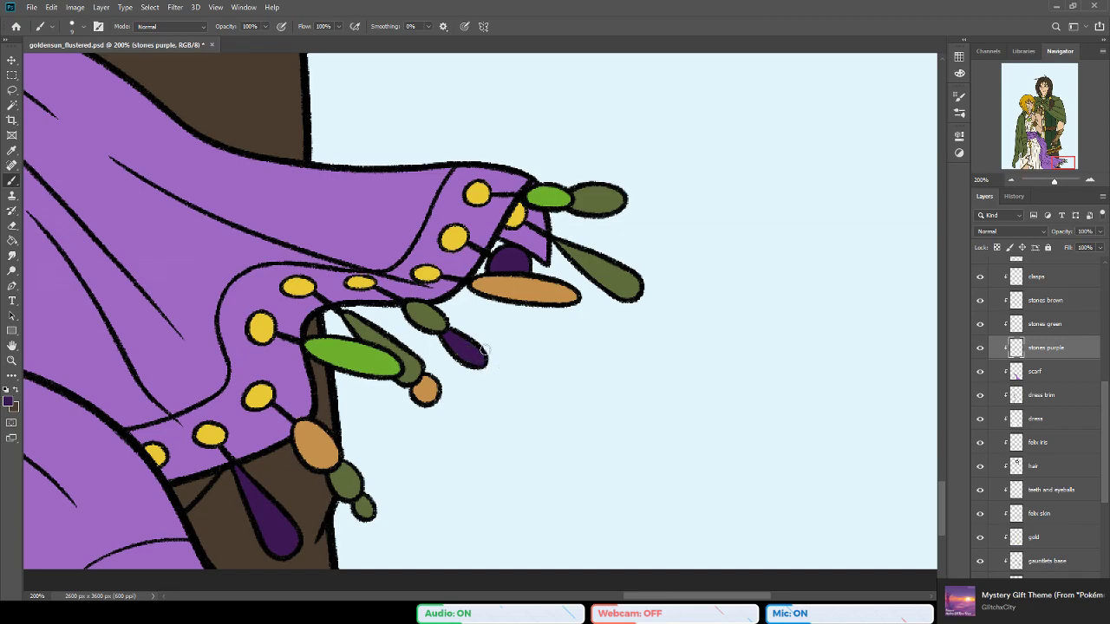
left_click_drag(624, 342, 694, 315)
key("ctrl+s")
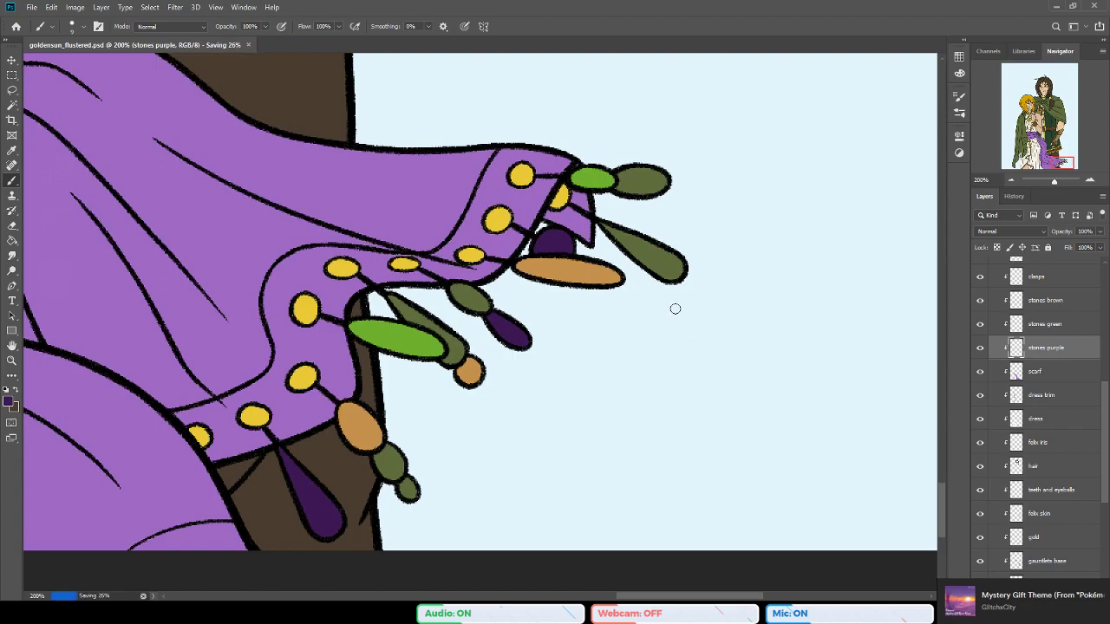
Step: Add a layer above "stones green", name it "stones dark brown" and save the document
left_click(1051, 373)
left_click(1045, 324)
key("ctrl+shift+alt+n")
double_click(1041, 325)
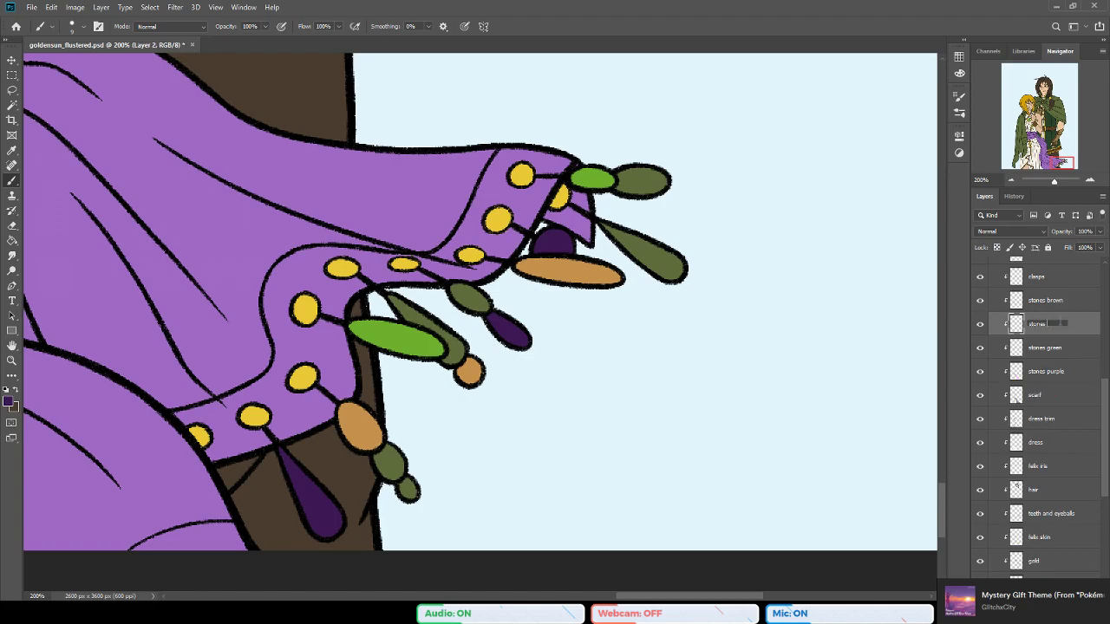
type("stones dark brown")
key("Return")
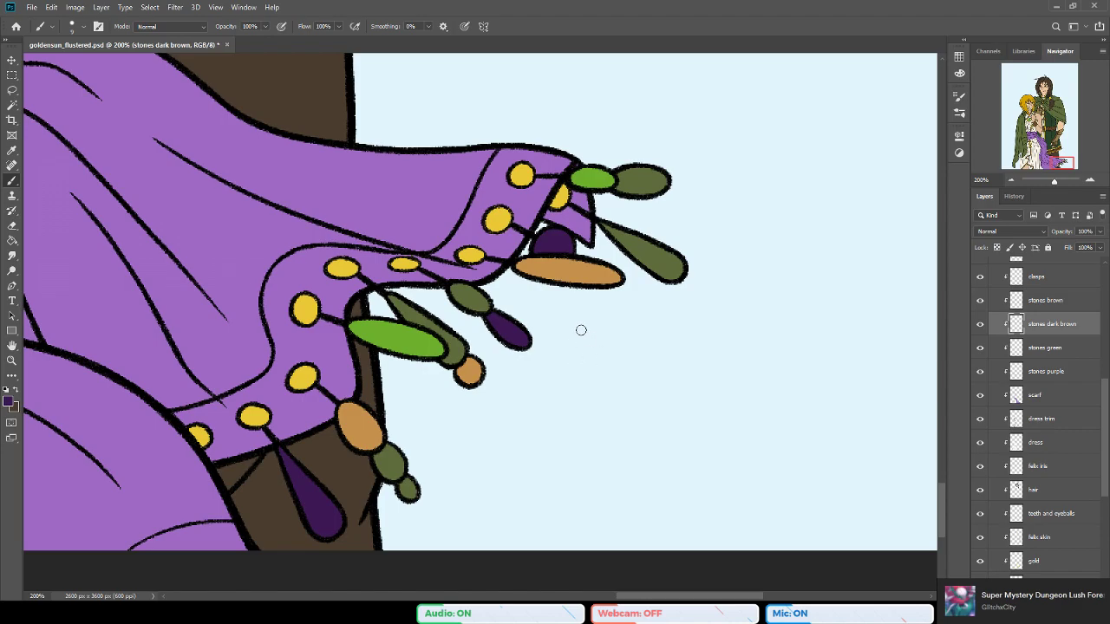
key("ctrl+s")
Step: Set a dark orange-brown brush colour from the sampled light brown and rename the "stones dark brown" layer as "stones orange"
left_click(550, 268, "alt")
key("i")
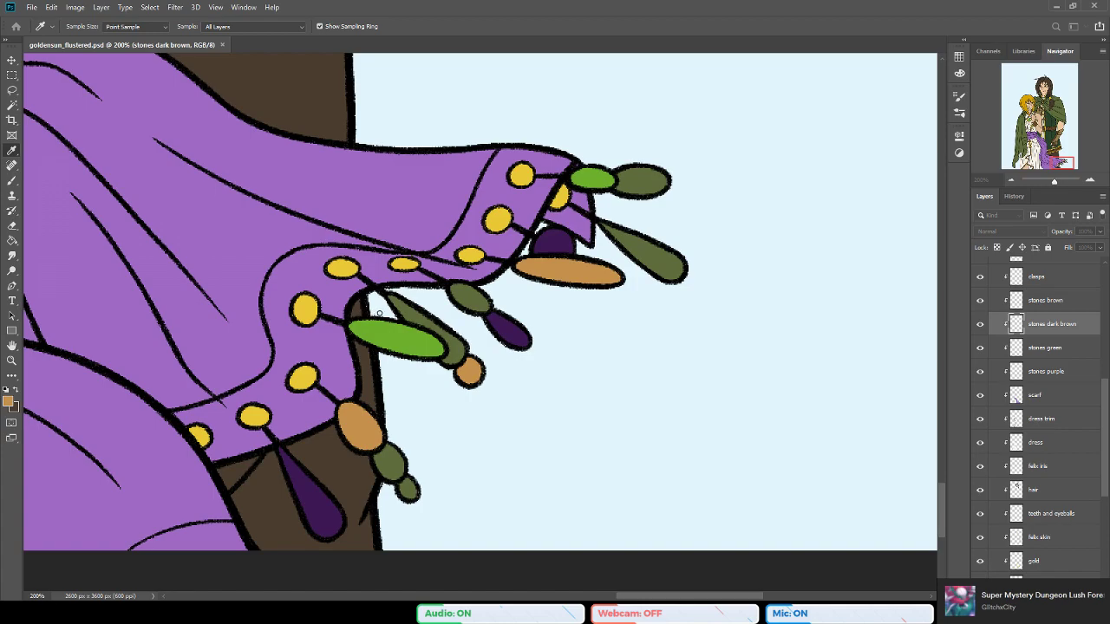
key("b")
double_click(1054, 324)
type("stones orange")
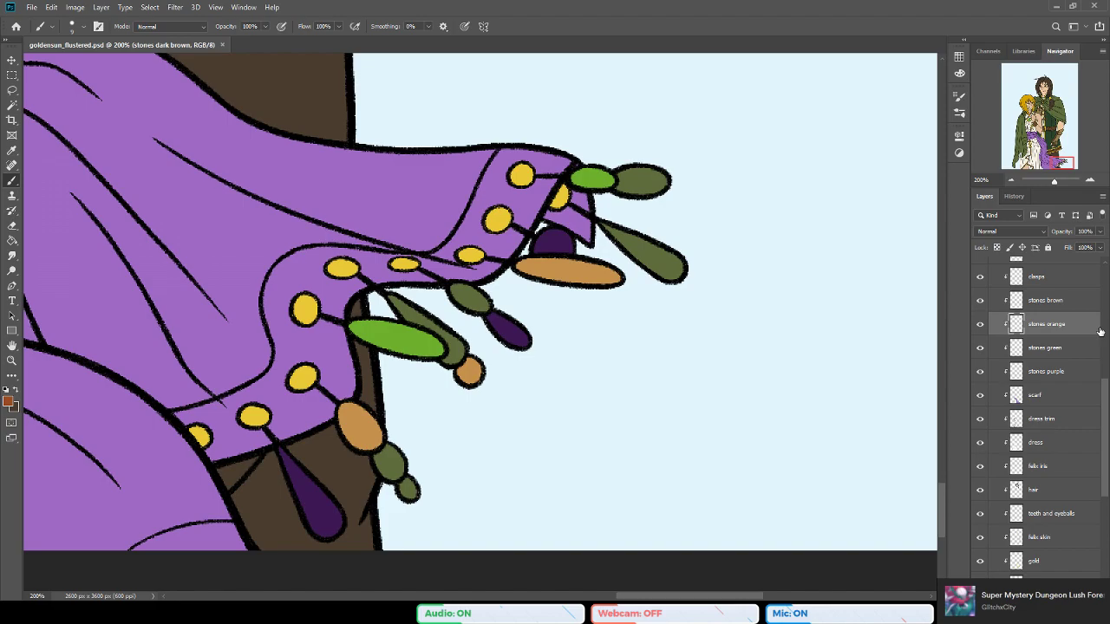
key("Return")
Step: Rename the "stones brown" layer as "stones light brown"
double_click(1057, 301)
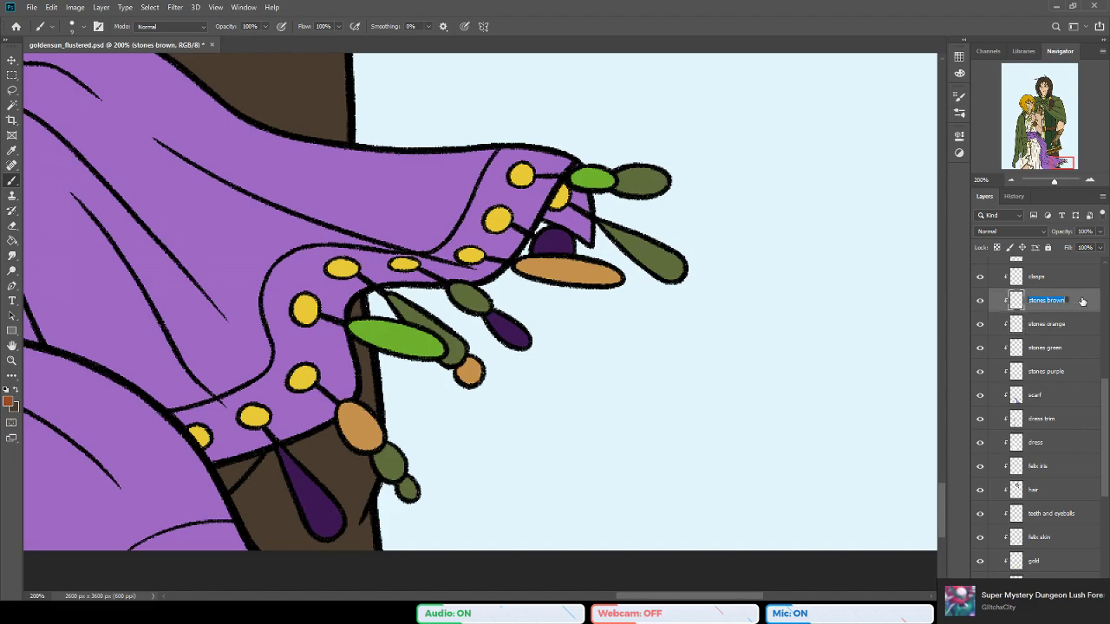
type("light")
key("Return")
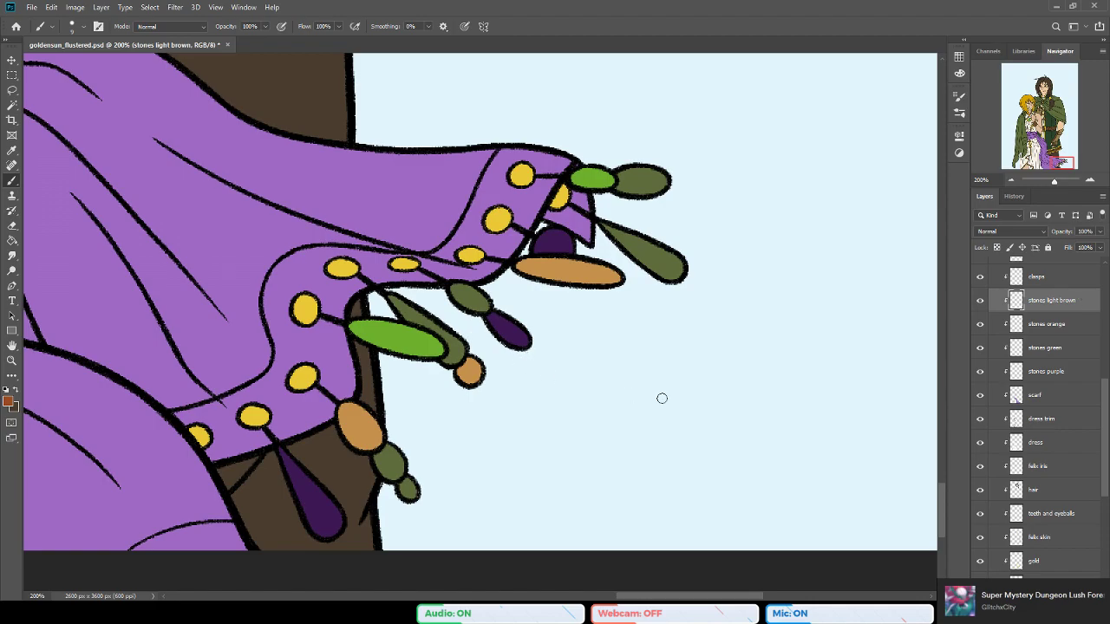
Step: On the "stones orange" layer, paint the middle strand's inner oval bead and the outermost teardrop bead orange-brown
left_click(1049, 327)
mouse_move(455, 299)
left_mouse_down()
mouse_move(459, 323)
mouse_move(478, 317)
mouse_move(461, 311)
mouse_move(485, 318)
mouse_move(455, 324)
mouse_move(490, 326)
mouse_move(472, 334)
mouse_move(483, 335)
left_mouse_up()
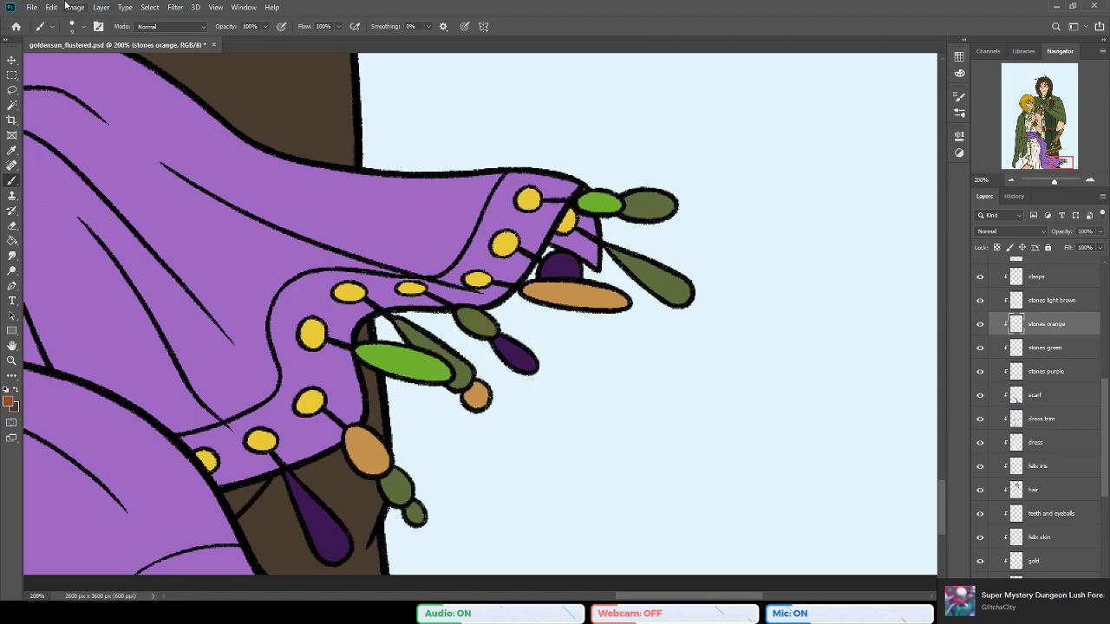
key("ctrl+z")
mouse_move(608, 248)
left_mouse_down()
mouse_move(668, 275)
mouse_move(657, 275)
mouse_move(660, 291)
mouse_move(683, 304)
mouse_move(662, 276)
left_mouse_up()
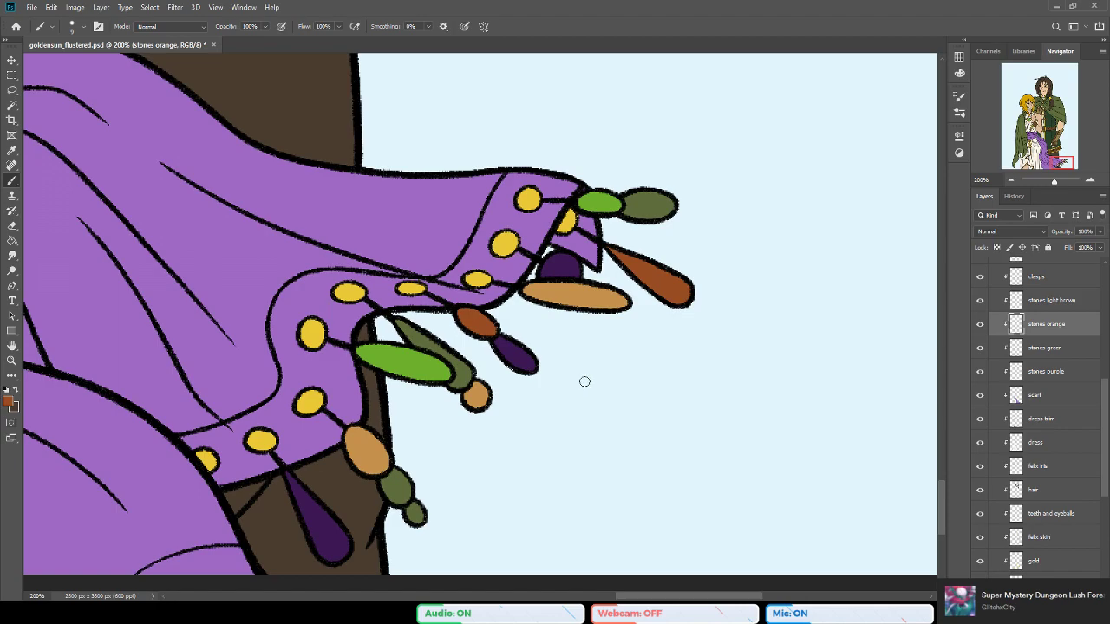
Step: Paint the bead just below the large light brown bead at the trousers orange-brown and save the document
scroll(417, 376, "down", 2)
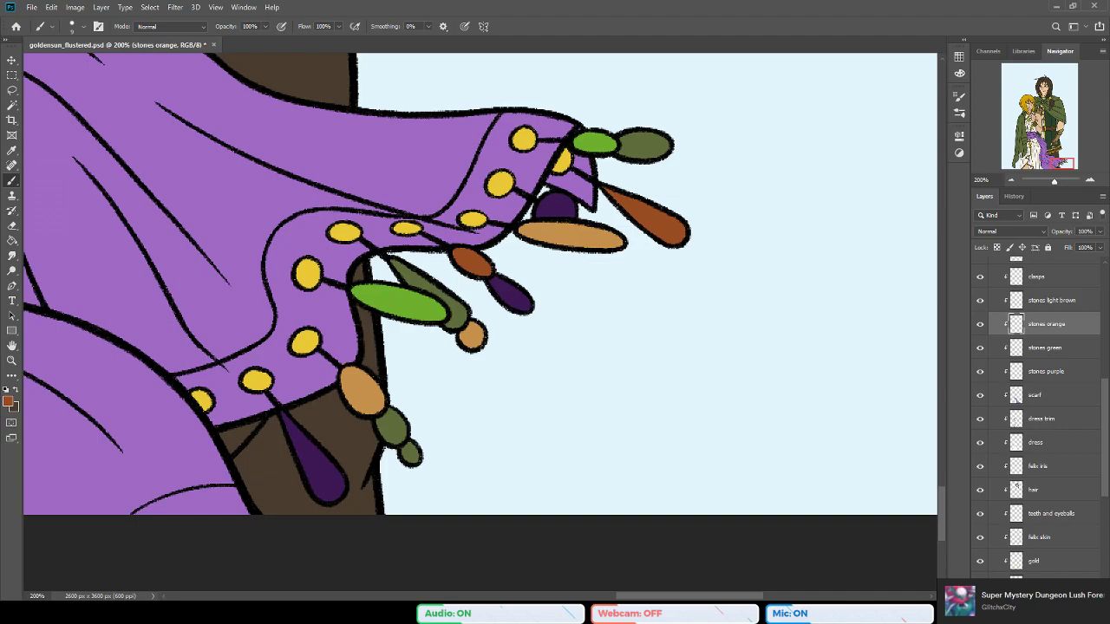
mouse_move(385, 422)
left_mouse_down()
mouse_move(394, 413)
mouse_move(380, 423)
mouse_move(402, 438)
left_mouse_up()
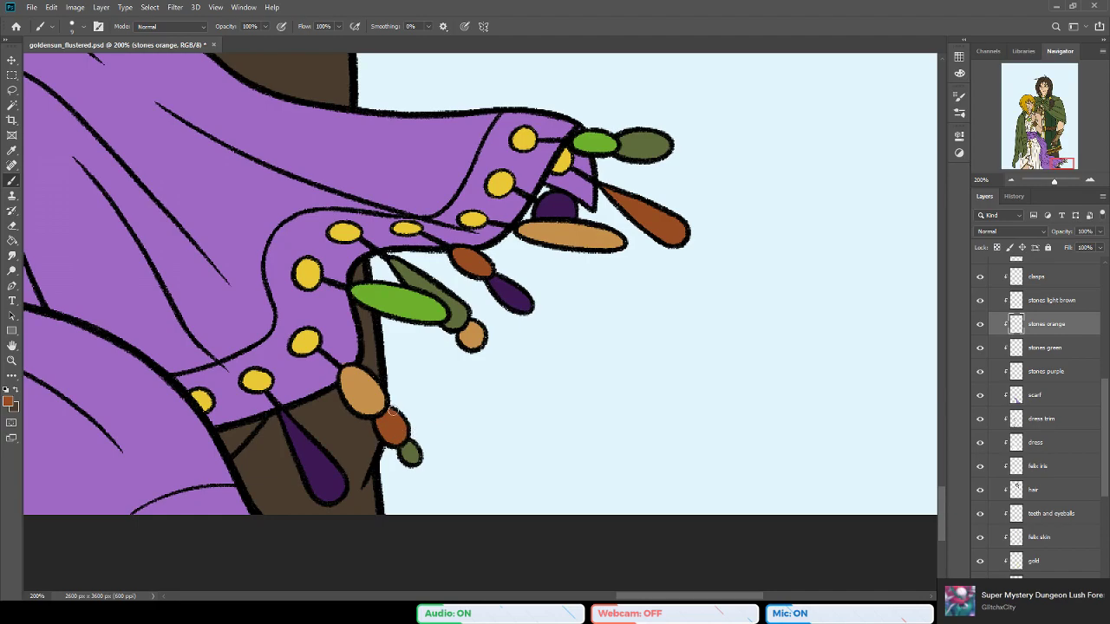
left_click_drag(484, 399, 510, 432)
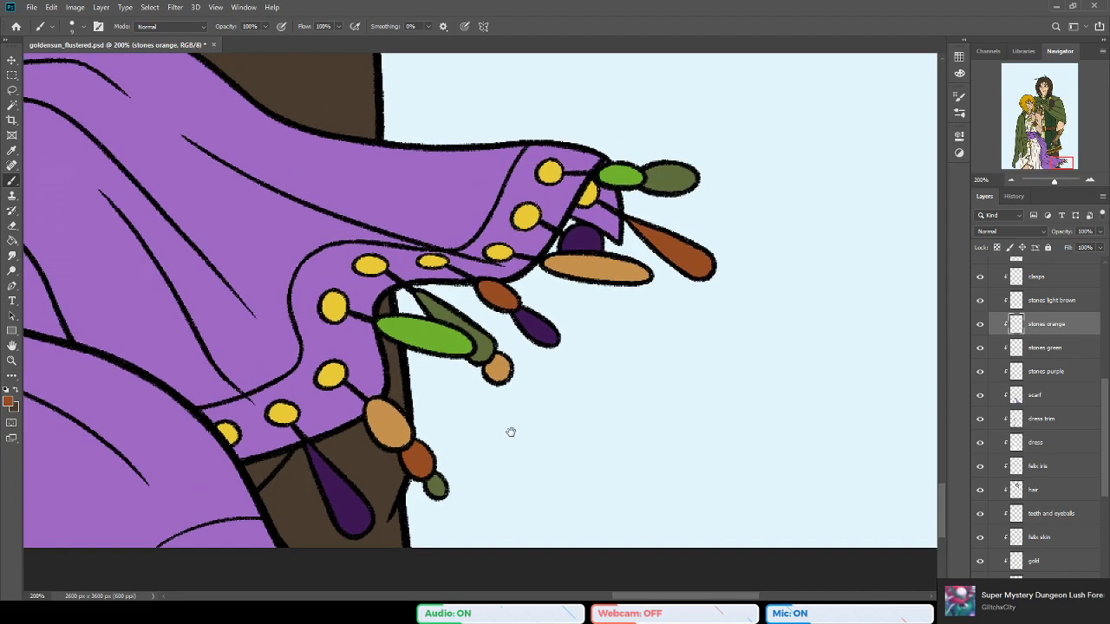
key("ctrl+s")
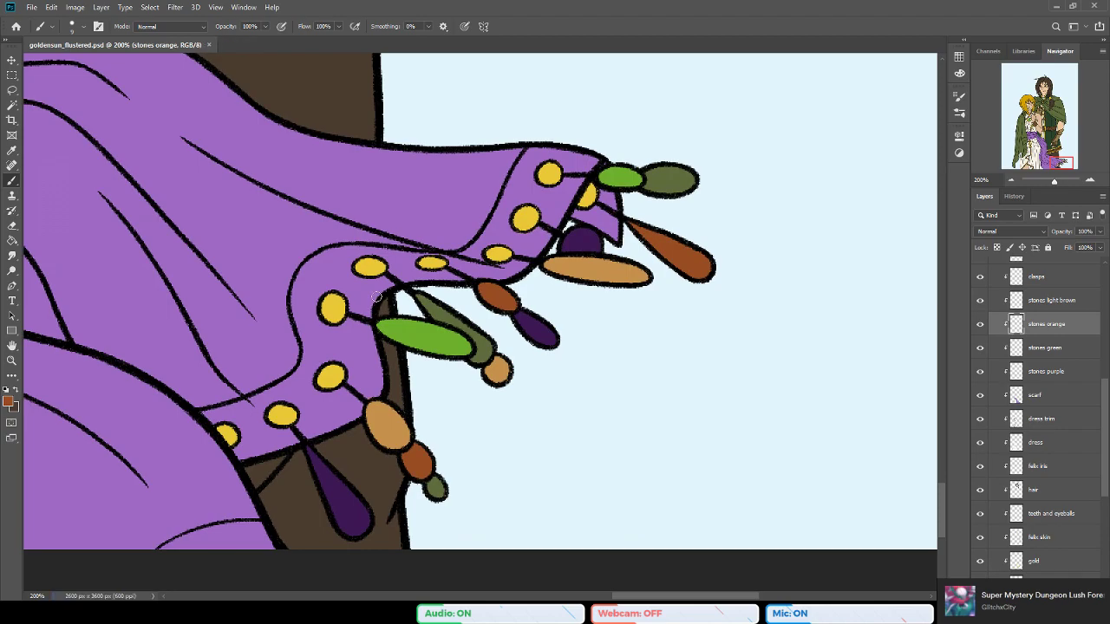
Step: Add a layer above the "scarf" layer and name it "stones red"
left_click(1017, 396)
key("ctrl+shift+alt+n")
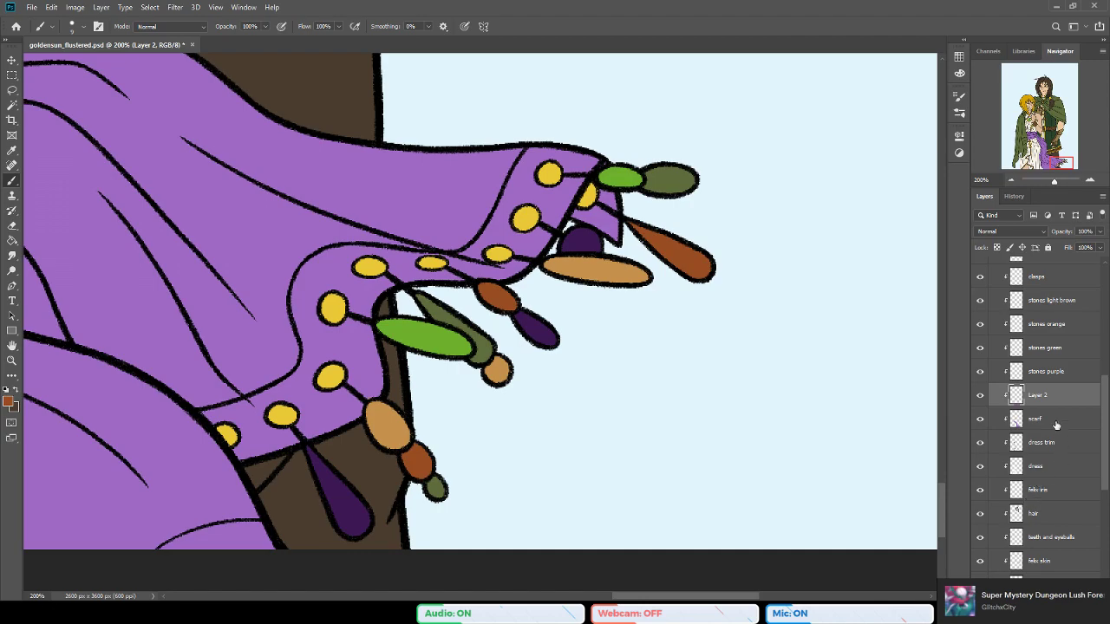
double_click(1039, 396)
type("stones red")
key("Return")
Step: Set a dark red brush colour and paint the teardrop bead behind the long green one and the scarf tip's outer oval bead
key("i")
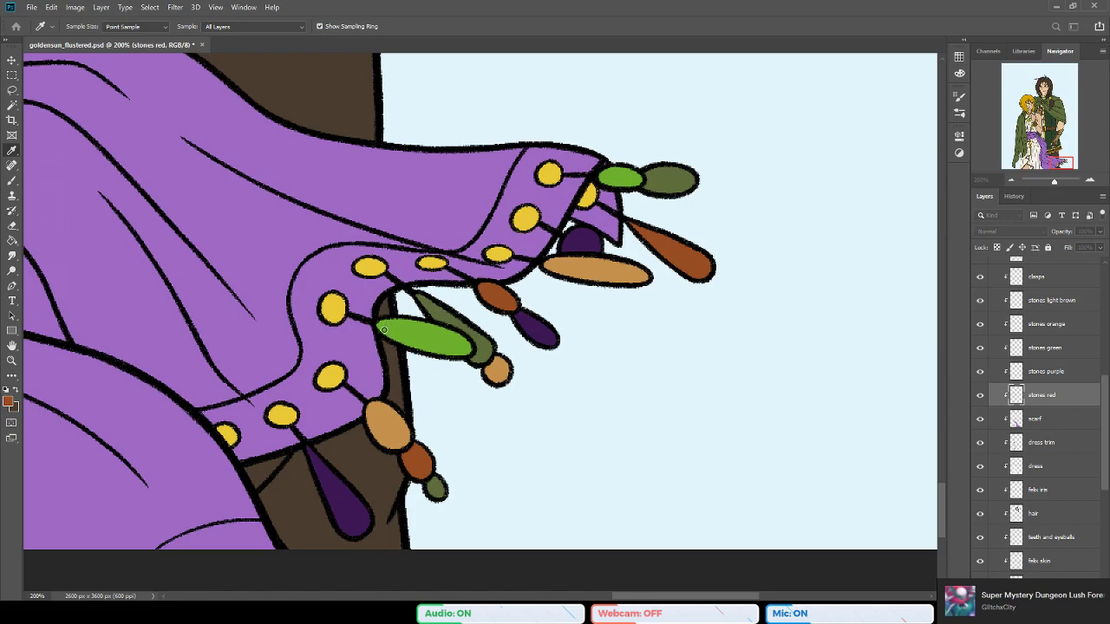
left_click(532, 264)
left_click_drag(531, 304, 473, 337)
mouse_move(375, 342)
left_mouse_down()
mouse_move(361, 329)
mouse_move(422, 371)
mouse_move(397, 359)
mouse_move(432, 387)
mouse_move(420, 397)
left_mouse_up()
mouse_move(588, 223)
left_mouse_down()
mouse_move(639, 222)
mouse_move(598, 228)
mouse_move(647, 226)
mouse_move(584, 224)
mouse_move(592, 208)
mouse_move(615, 209)
mouse_move(601, 203)
mouse_move(646, 211)
mouse_move(601, 210)
mouse_move(634, 216)
mouse_move(603, 223)
left_mouse_up()
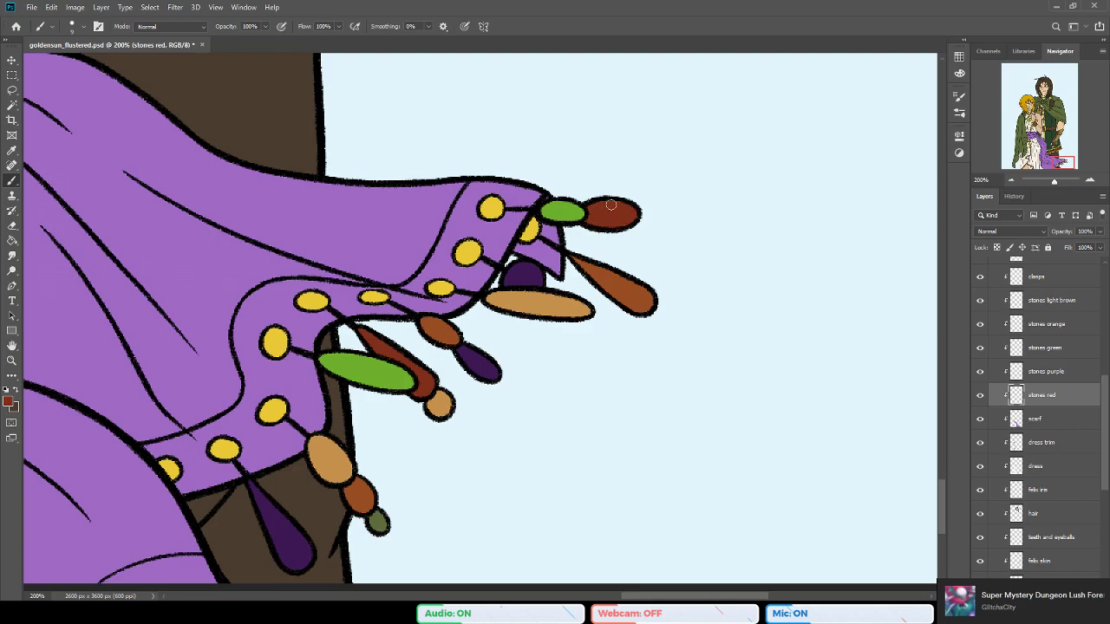
Step: Paint the small olive bead at the end of the strand beside the trousers dark red and save the document
left_click_drag(545, 388, 661, 334)
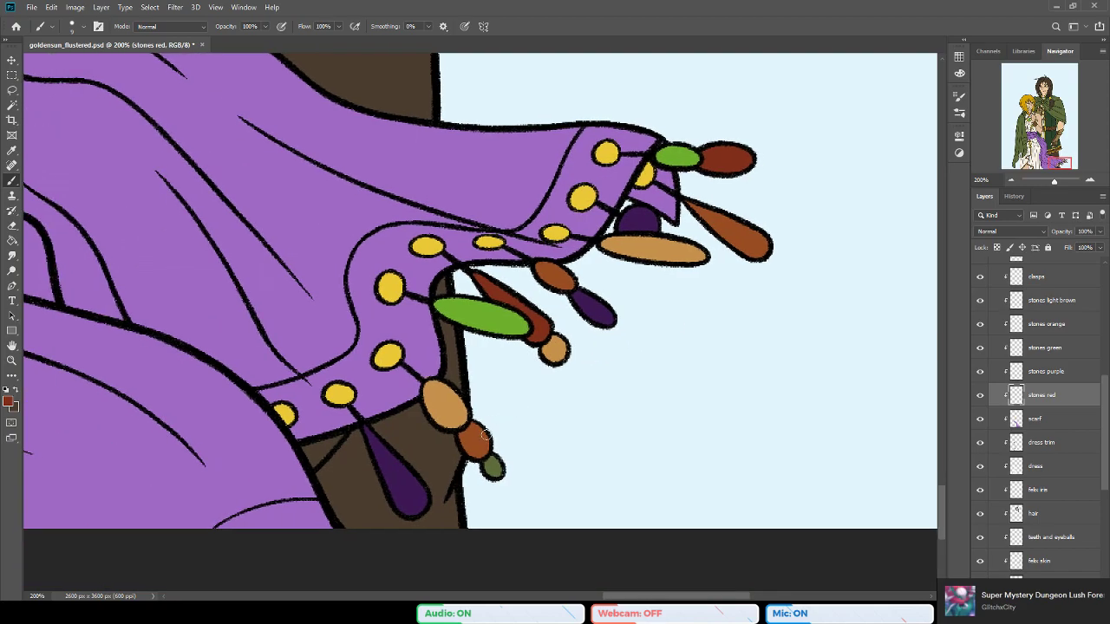
left_click_drag(490, 465, 495, 470)
left_click(12, 360)
left_click(333, 395, "alt")
left_click(332, 395, "alt")
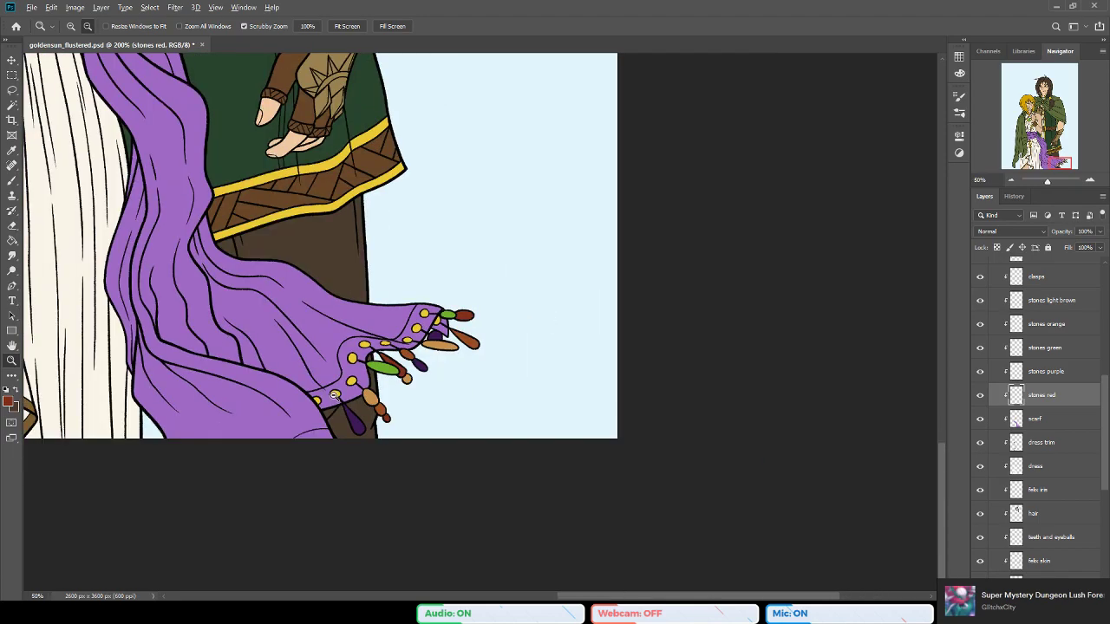
left_click(332, 395, "alt")
left_click_drag(330, 312, 569, 395)
left_click(482, 368, "alt")
left_click_drag(480, 228, 460, 351)
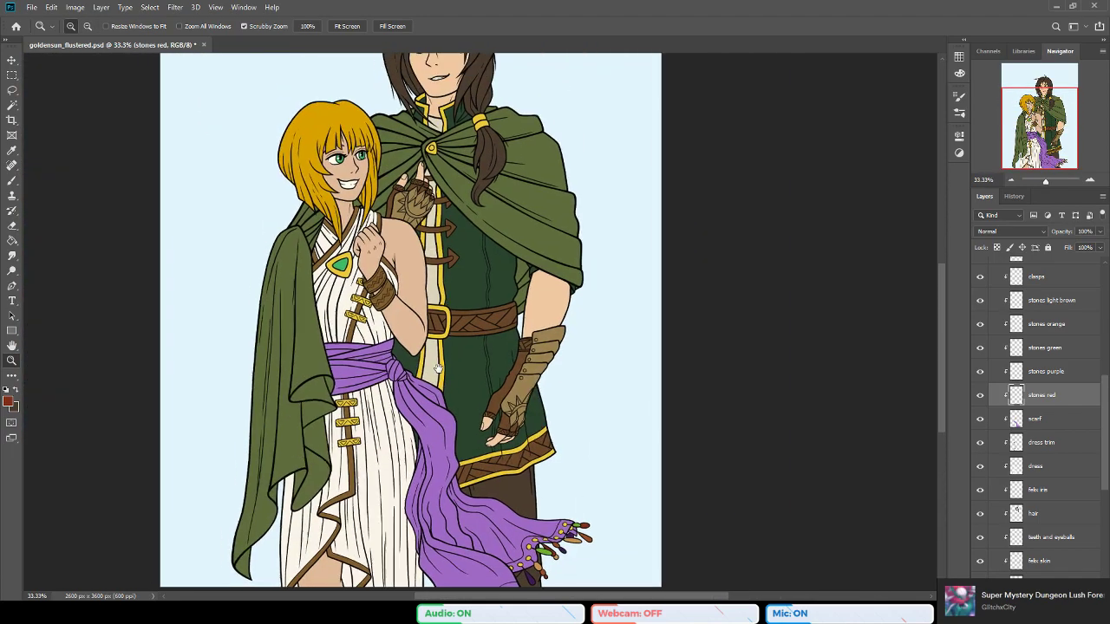
left_click(456, 349, "alt")
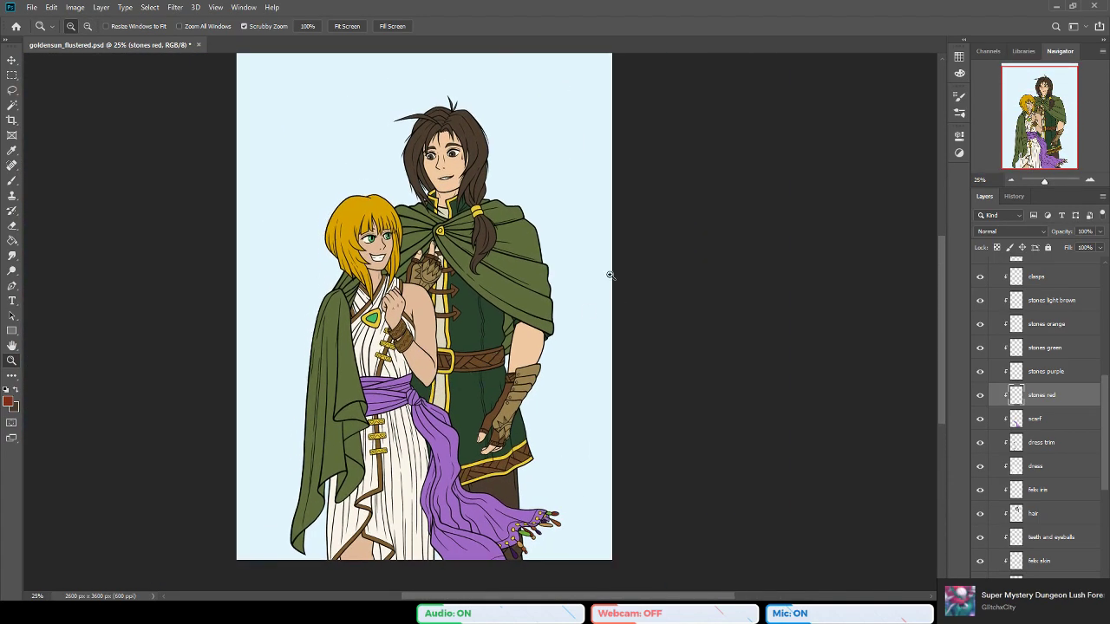
key("ctrl+s")
Step: Sample the man's hair colour, shift it to a warmer brown, and recolour the lower "hair" layer with transparent pixels locked
key("b")
left_click(476, 130, "alt")
key("i")
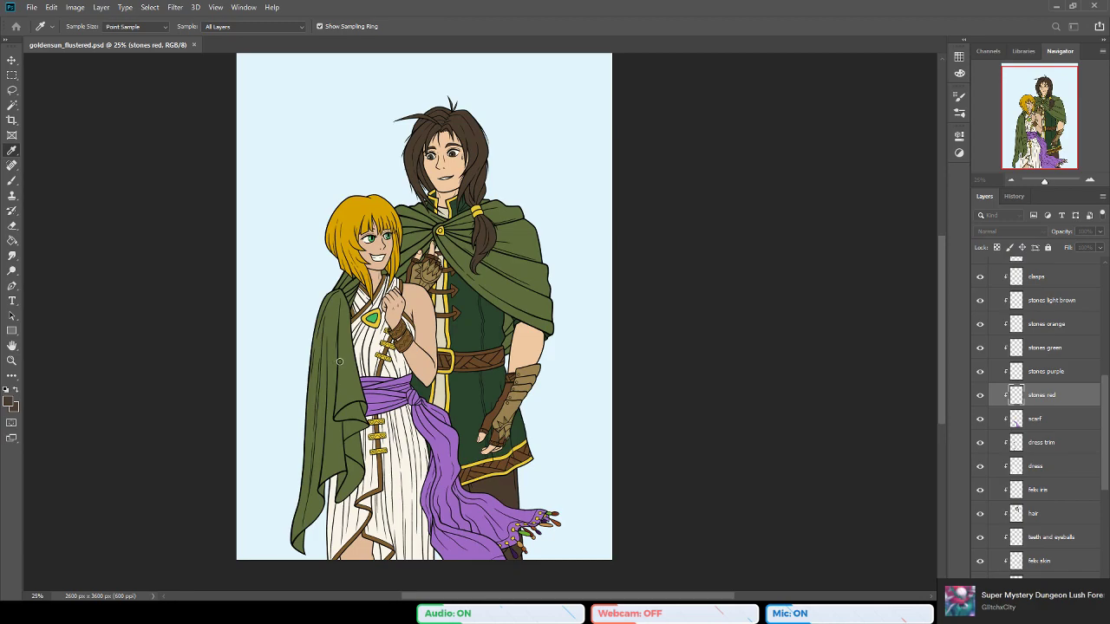
key("b")
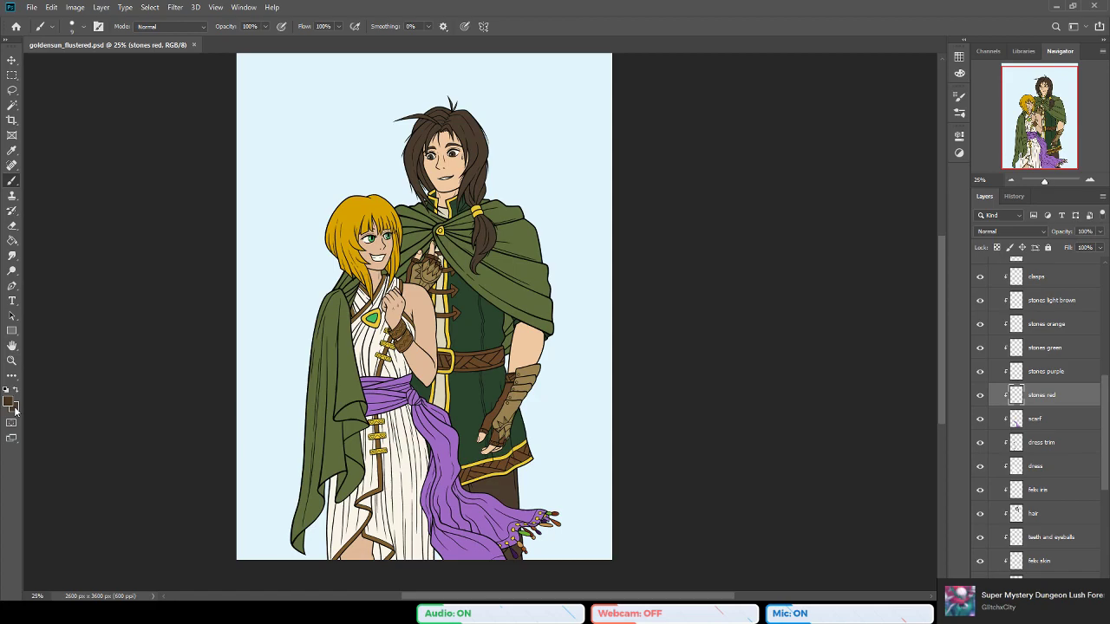
left_click(13, 150)
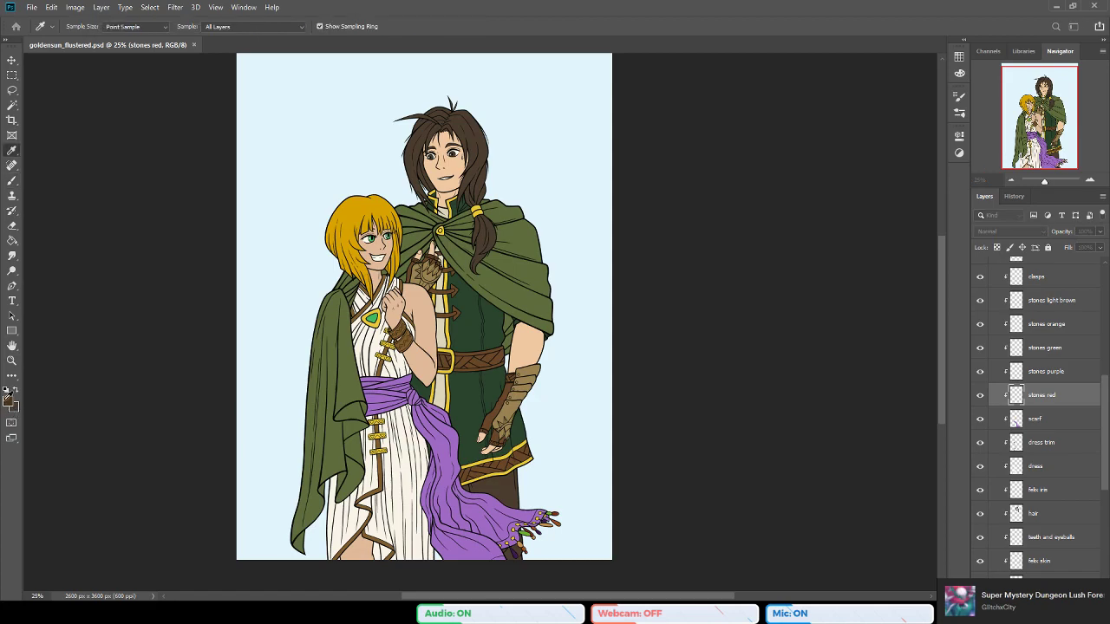
key("b")
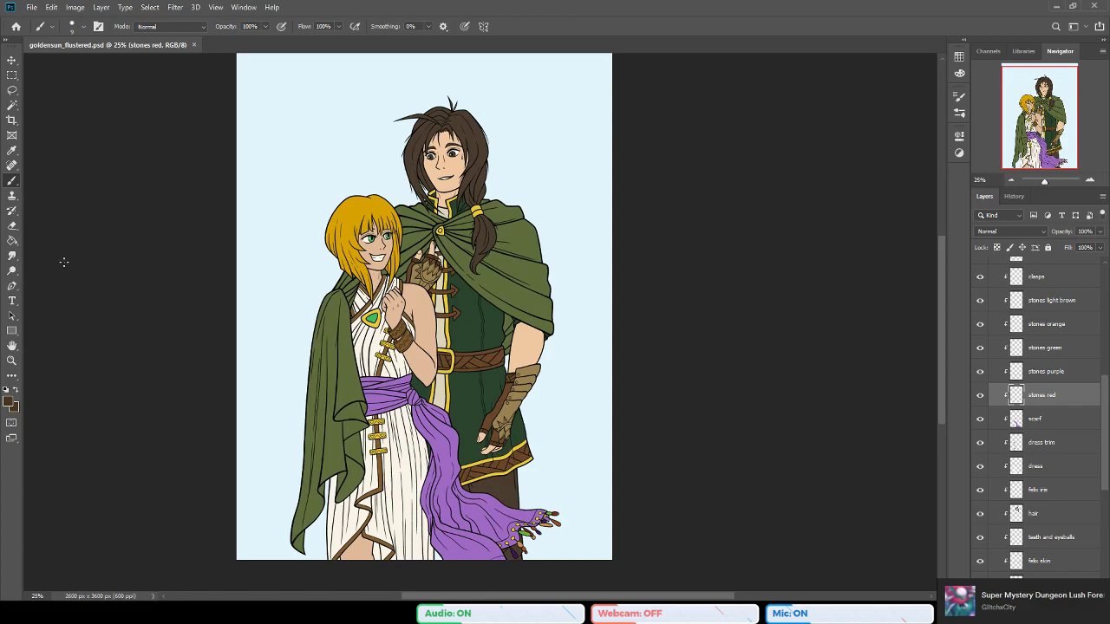
left_click(12, 241)
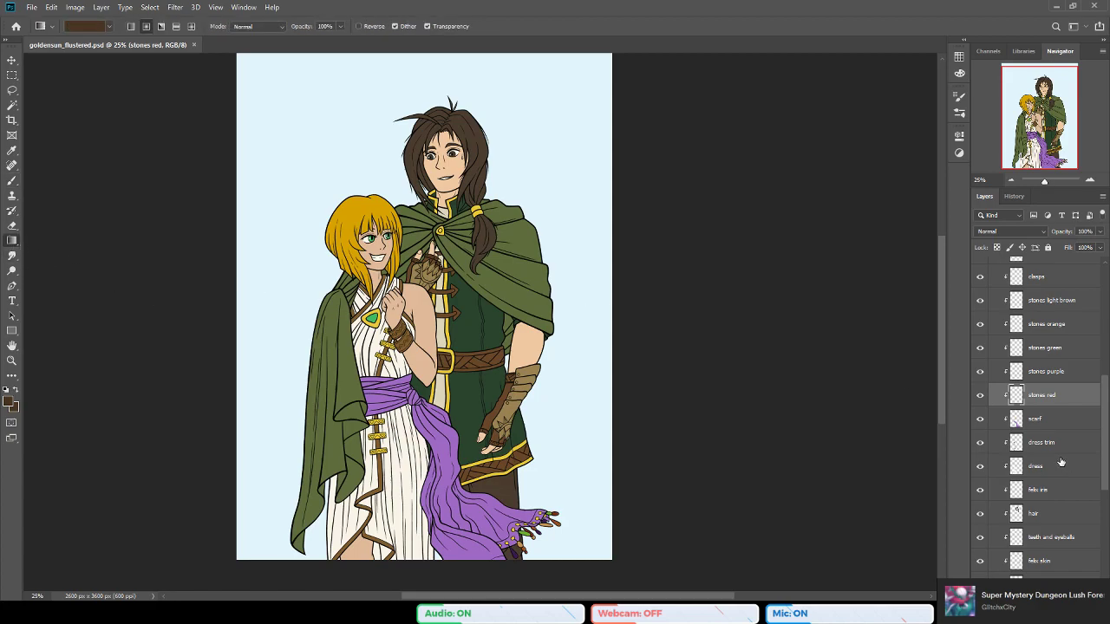
scroll(1055, 468, "down", 3)
left_click(1046, 383)
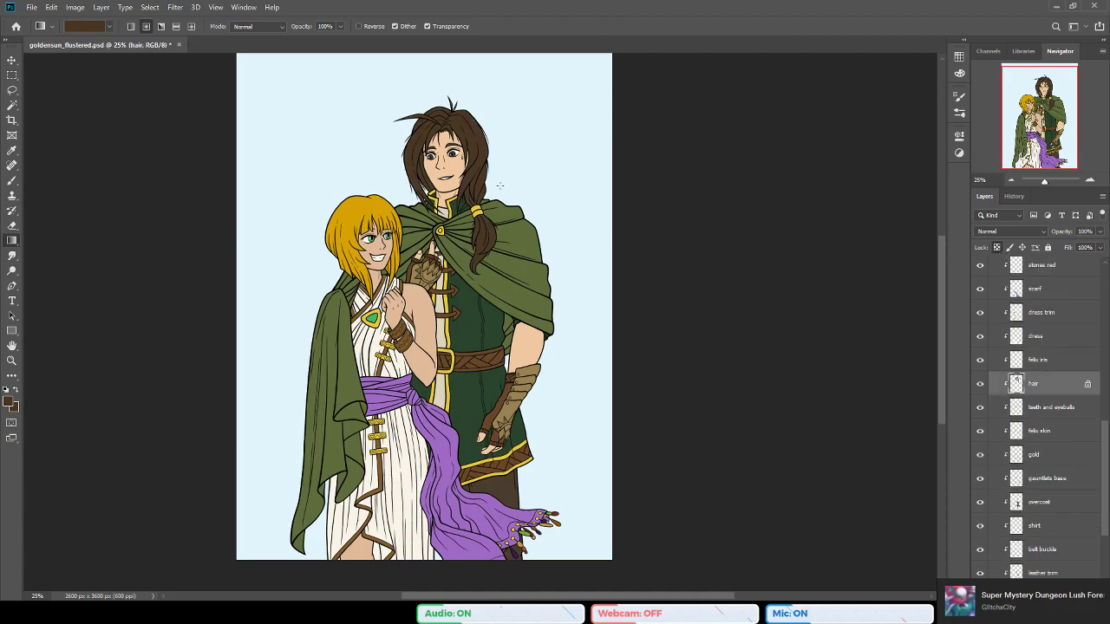
scroll(1059, 461, "up", 5)
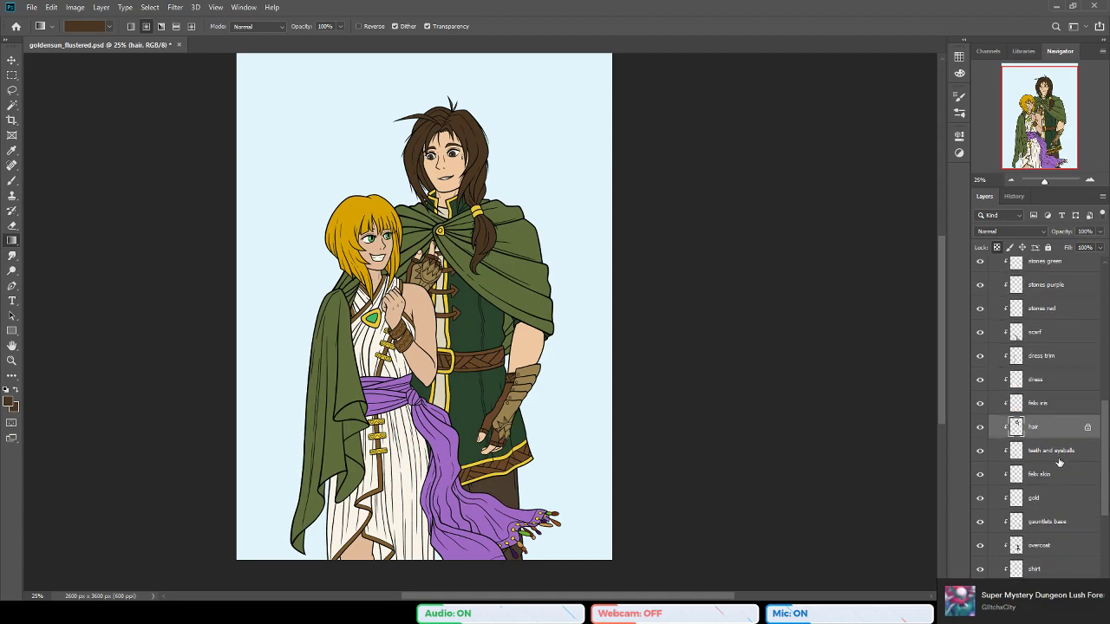
scroll(1058, 462, "up", 1)
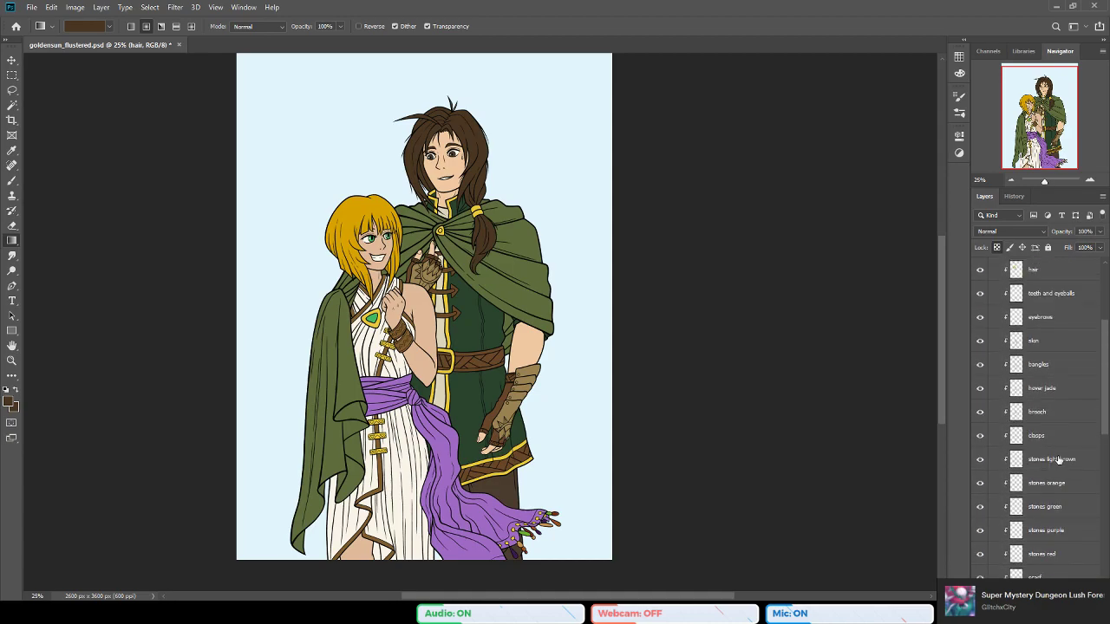
Step: Unlock the "hair" layer's transparent pixels, lock those of the "felix iris" layer, and save the document
scroll(1058, 462, "down", 5)
left_click(996, 248)
left_click(997, 250)
scroll(1035, 409, "up", 2)
scroll(1035, 420, "down", 1)
left_click(1054, 462)
left_click(997, 250)
key("ctrl+s")
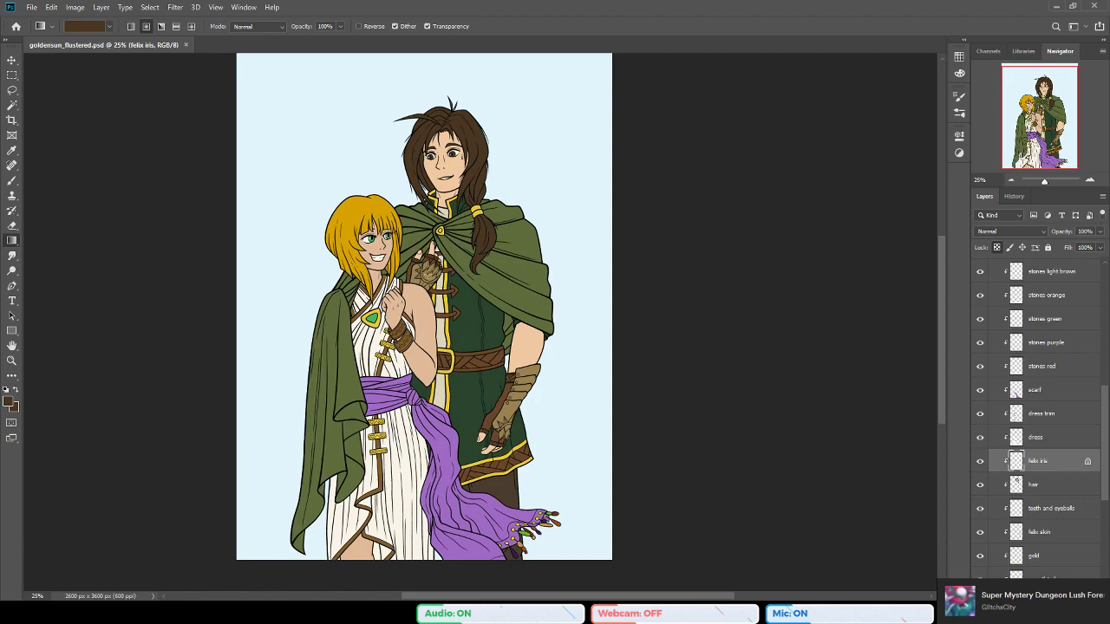
Step: Sample the brown of the man's belt and adjust it to a warmer, brighter leather brown for filling
key("z")
left_click(412, 229)
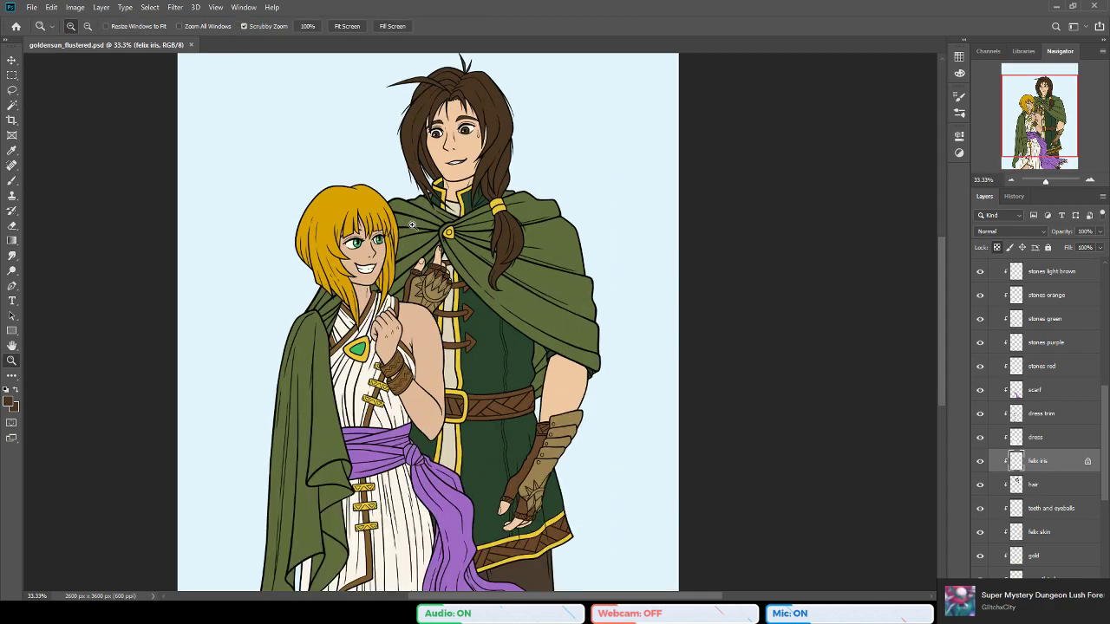
scroll(486, 392, "down", 4)
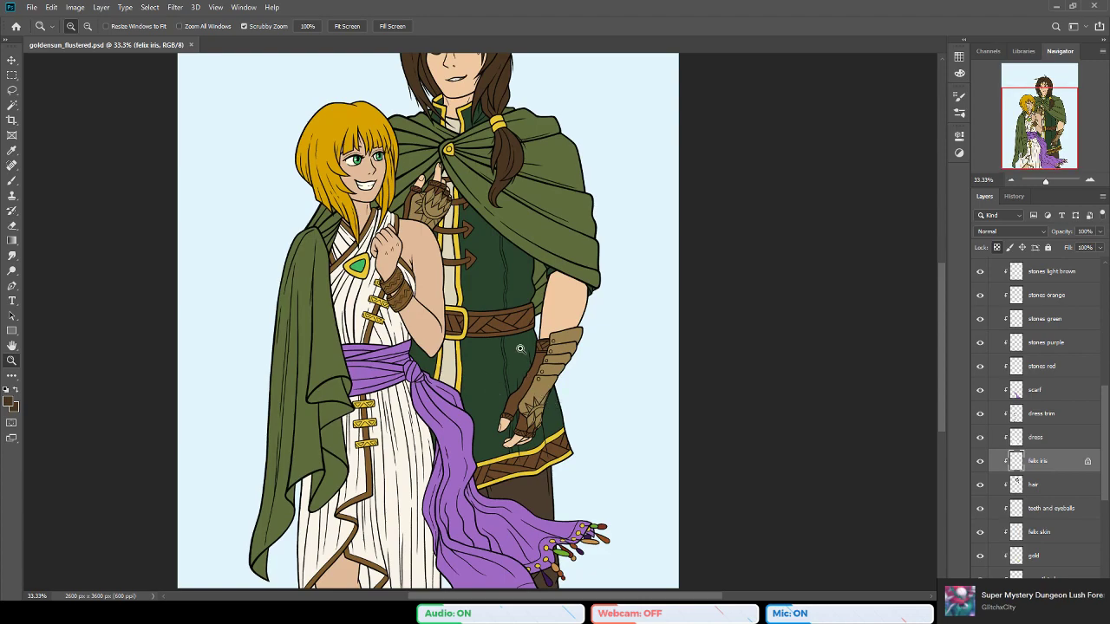
key("b")
left_click(484, 316, "alt")
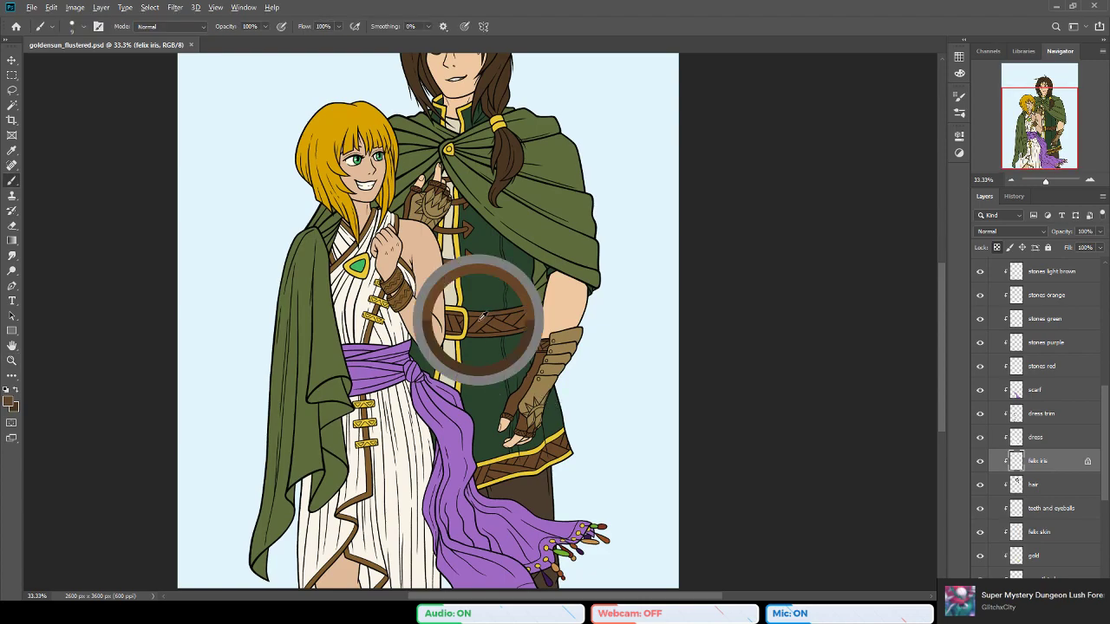
left_click(9, 401)
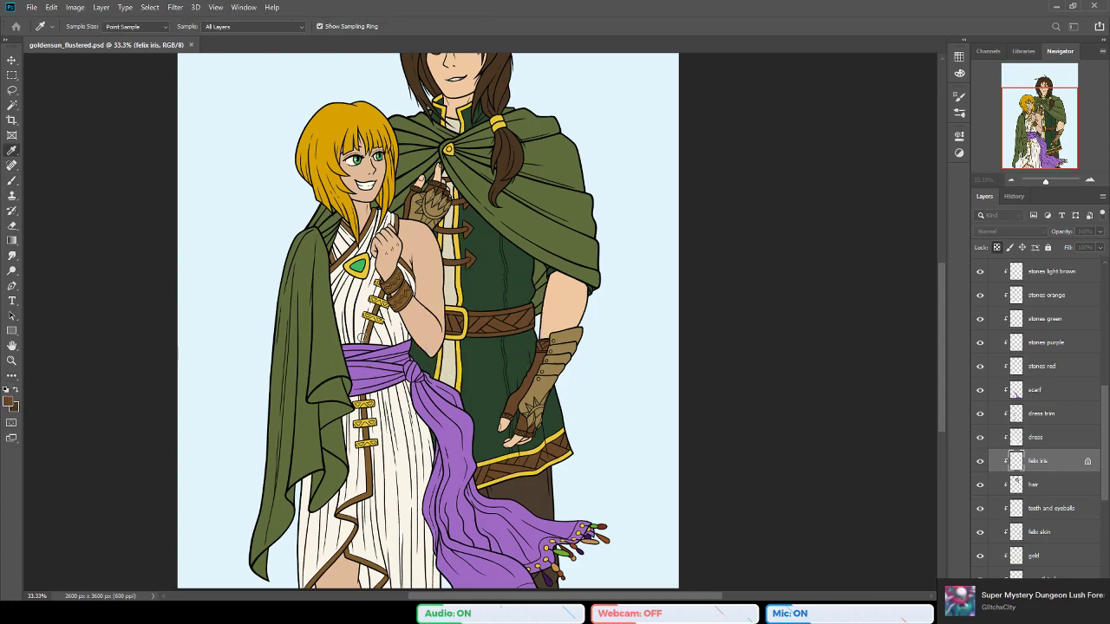
key("b")
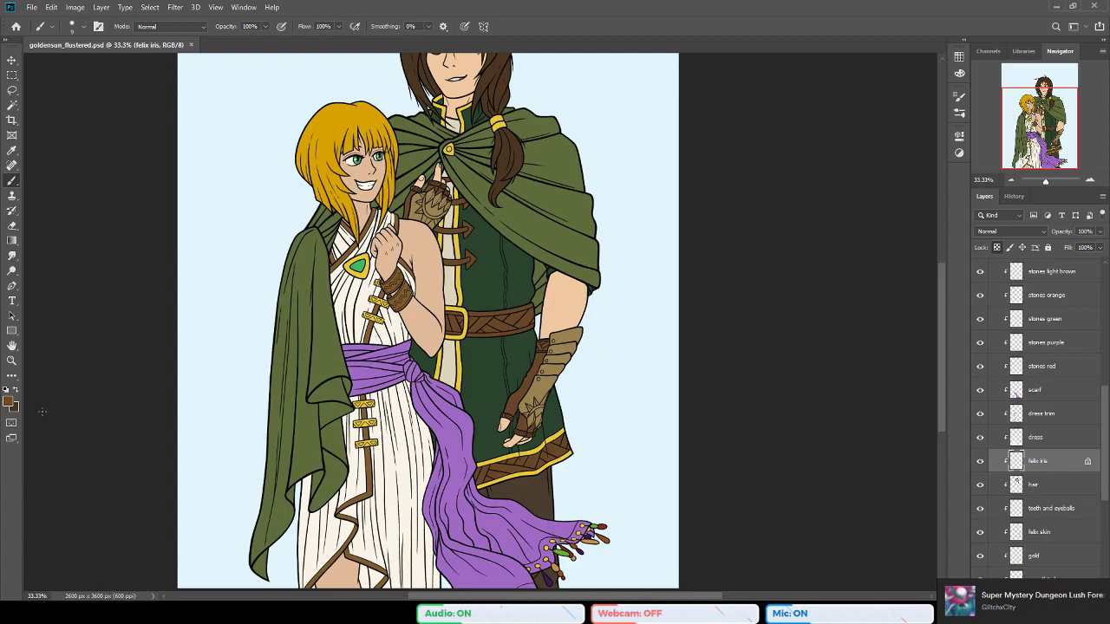
key("i")
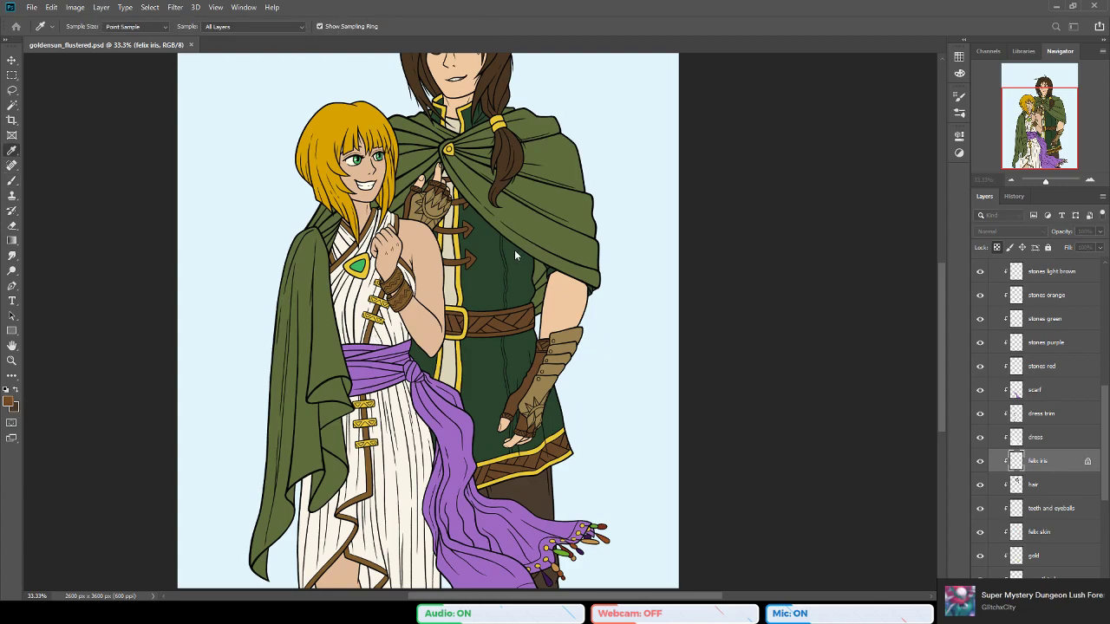
key("b")
left_click(12, 242)
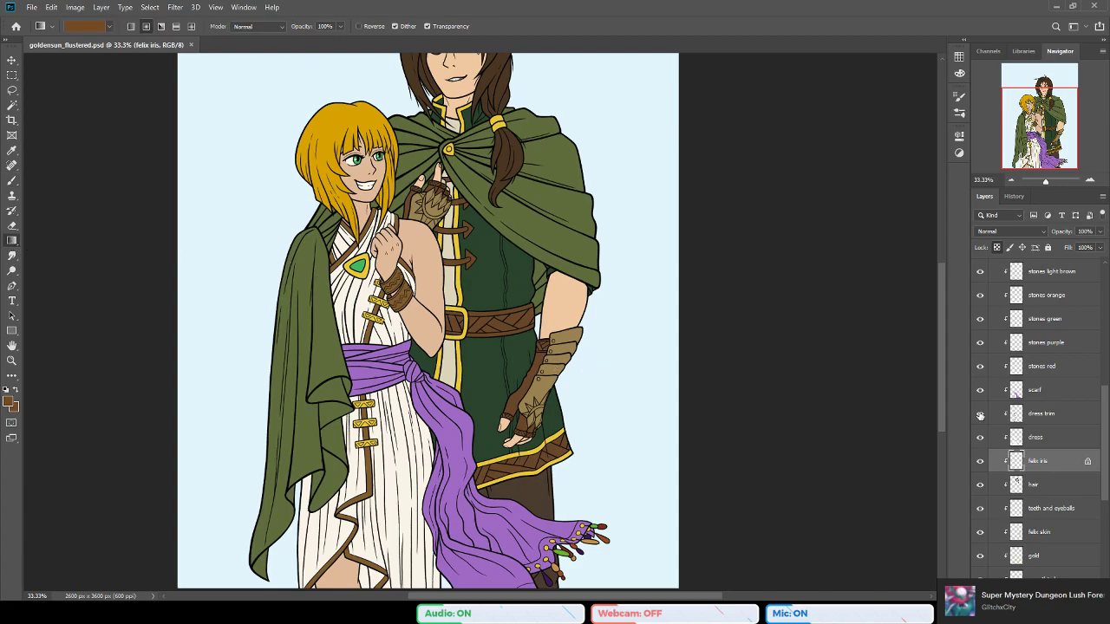
Step: Unlock the "felix iris" layer's transparent pixels, recolour the locked "leather trim" layer with the warm brown, and save the document
scroll(1043, 483, "down", 2)
left_click(996, 247)
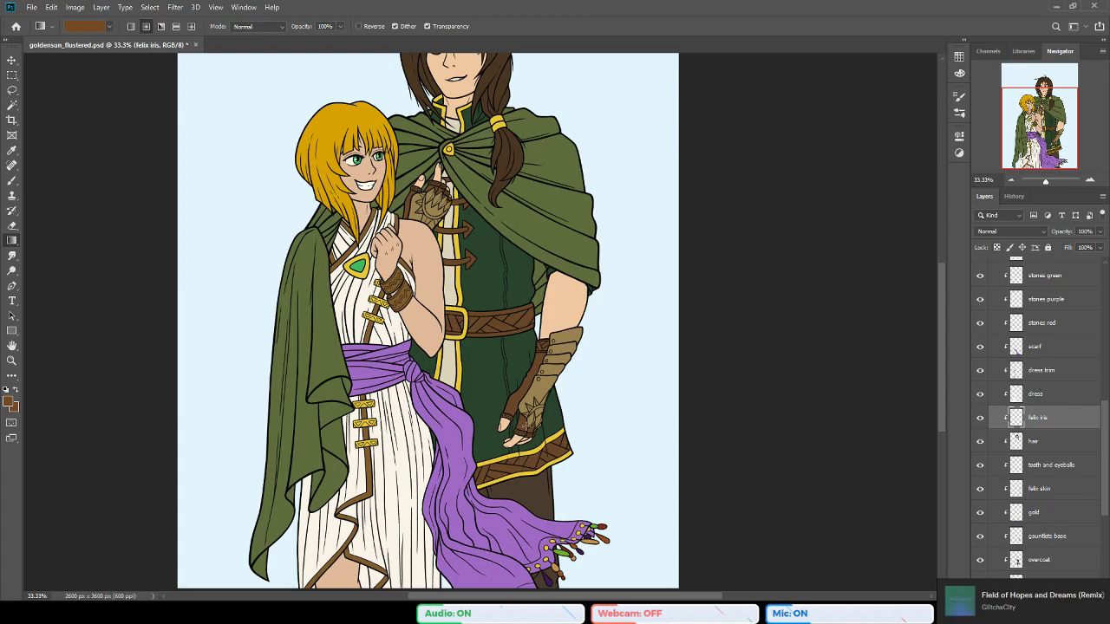
scroll(1078, 421, "down", 3)
scroll(1078, 421, "down", 1)
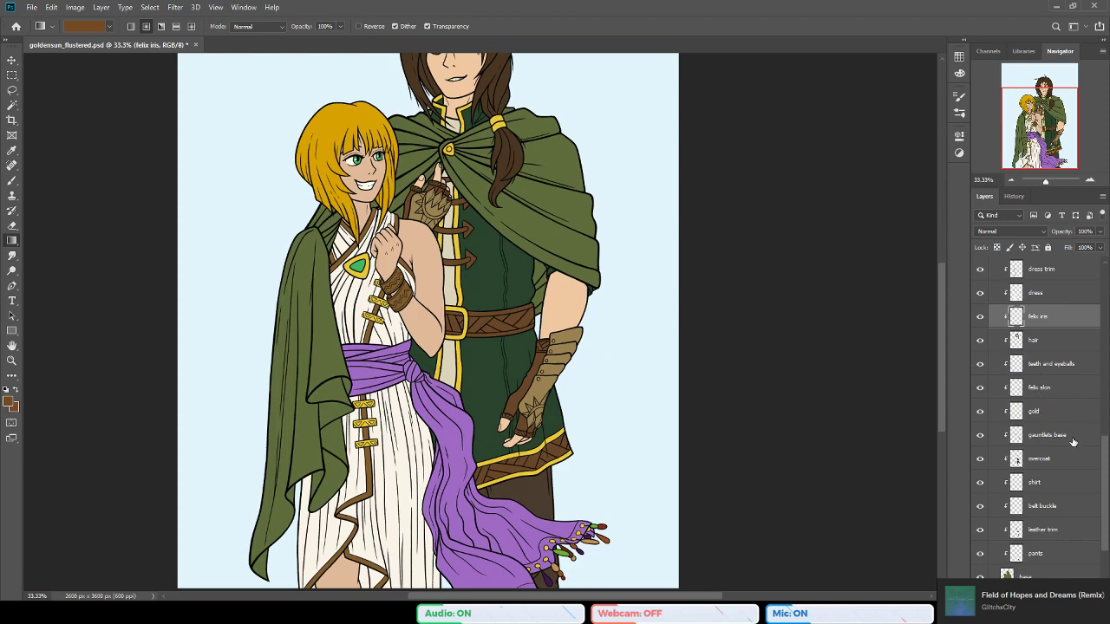
scroll(1048, 452, "down", 1)
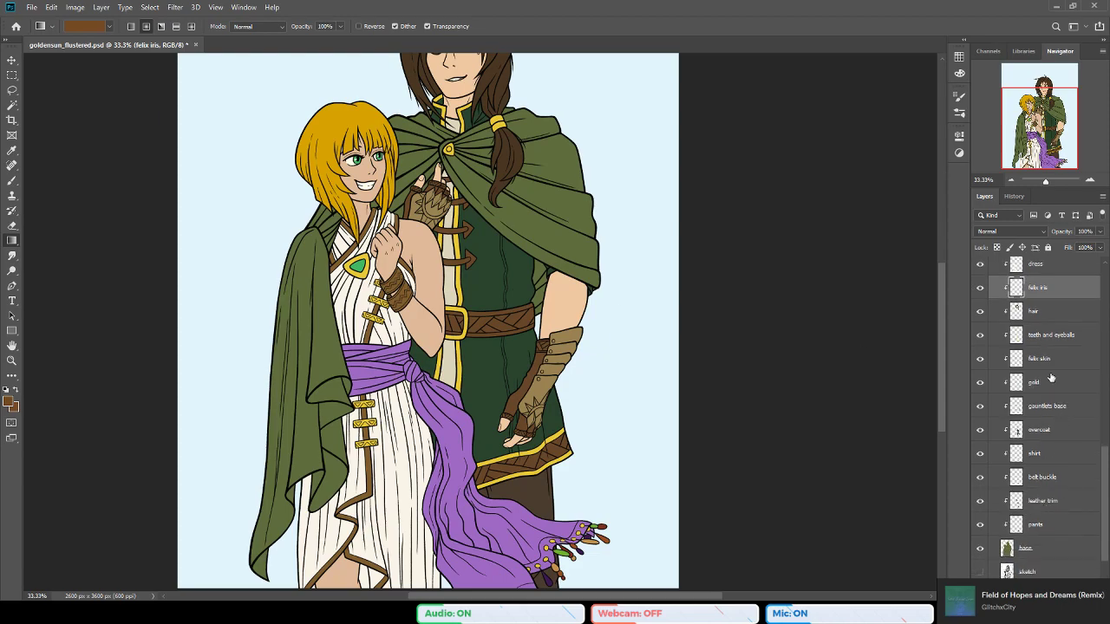
left_click(1045, 501)
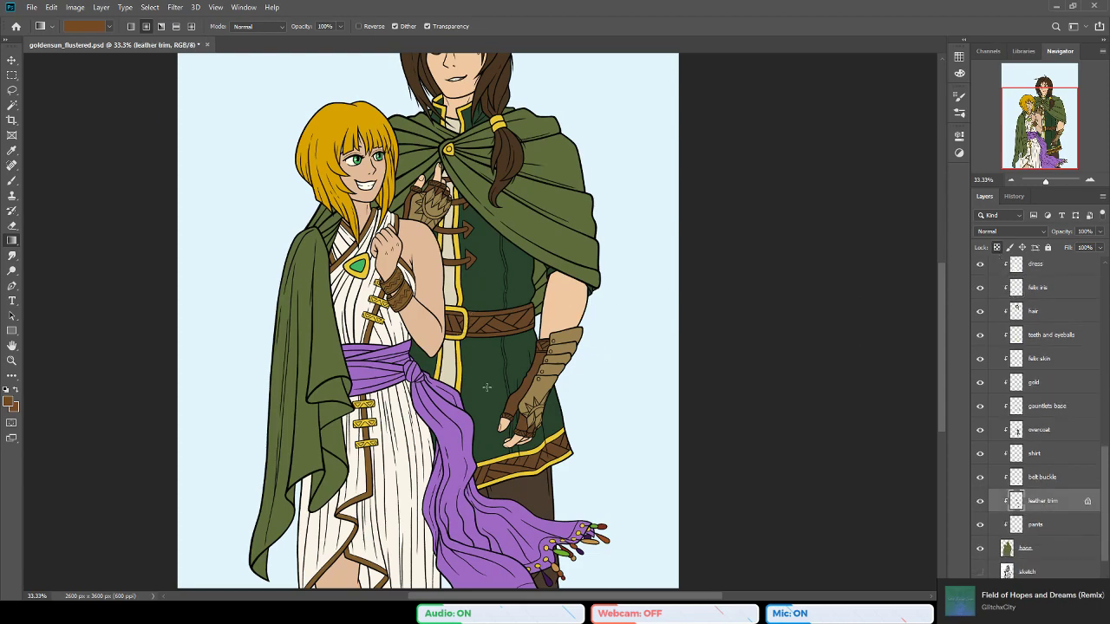
key("ctrl+s")
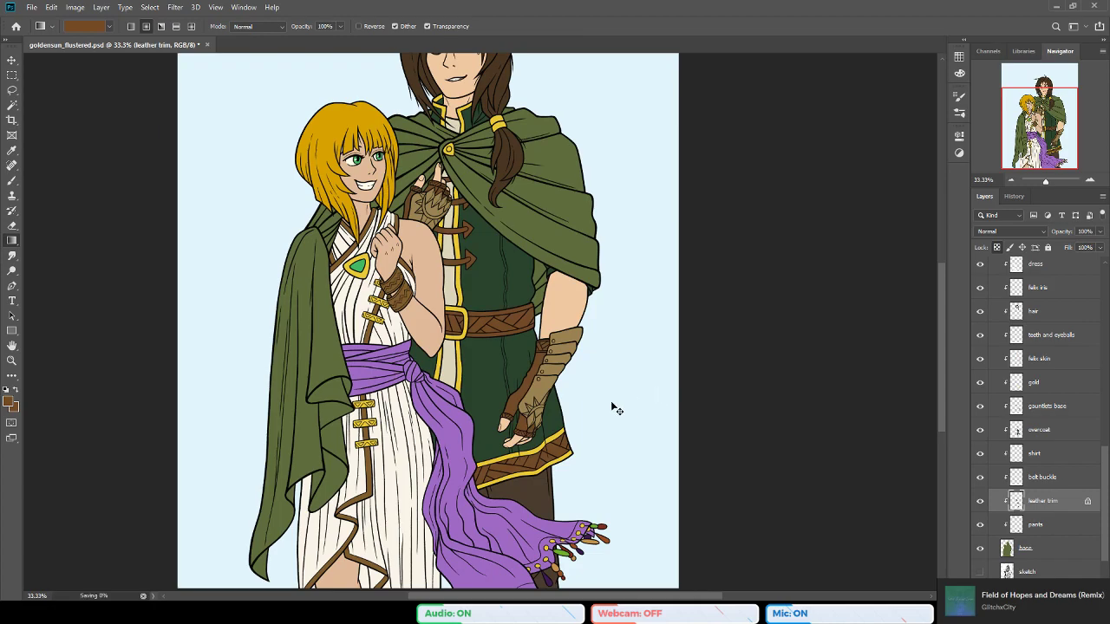
scroll(485, 312, "up", 3)
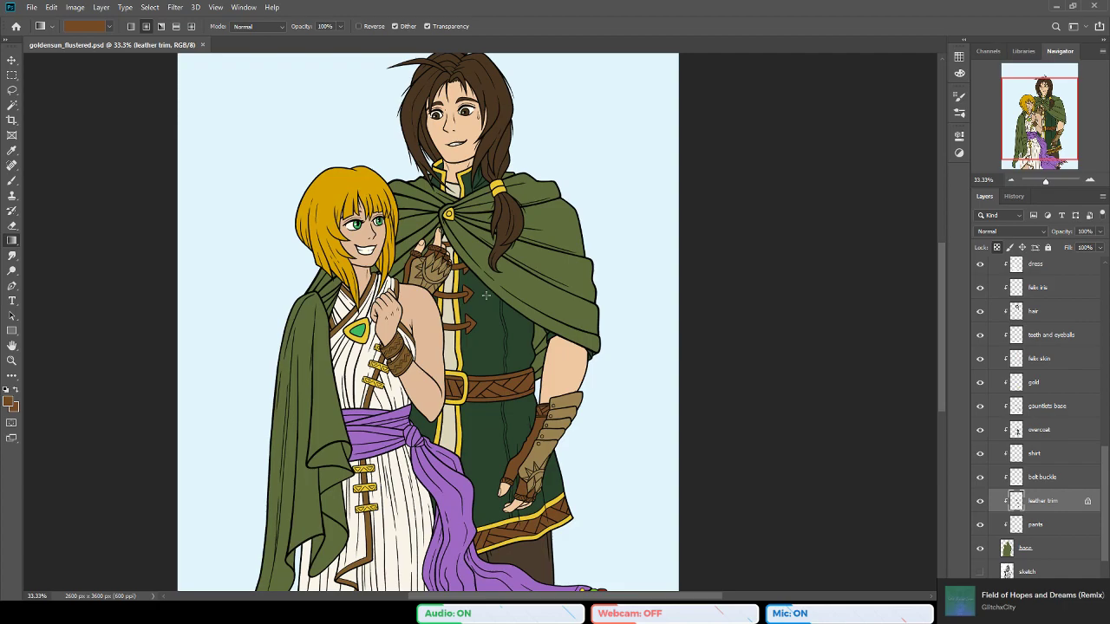
scroll(503, 323, "down", 2)
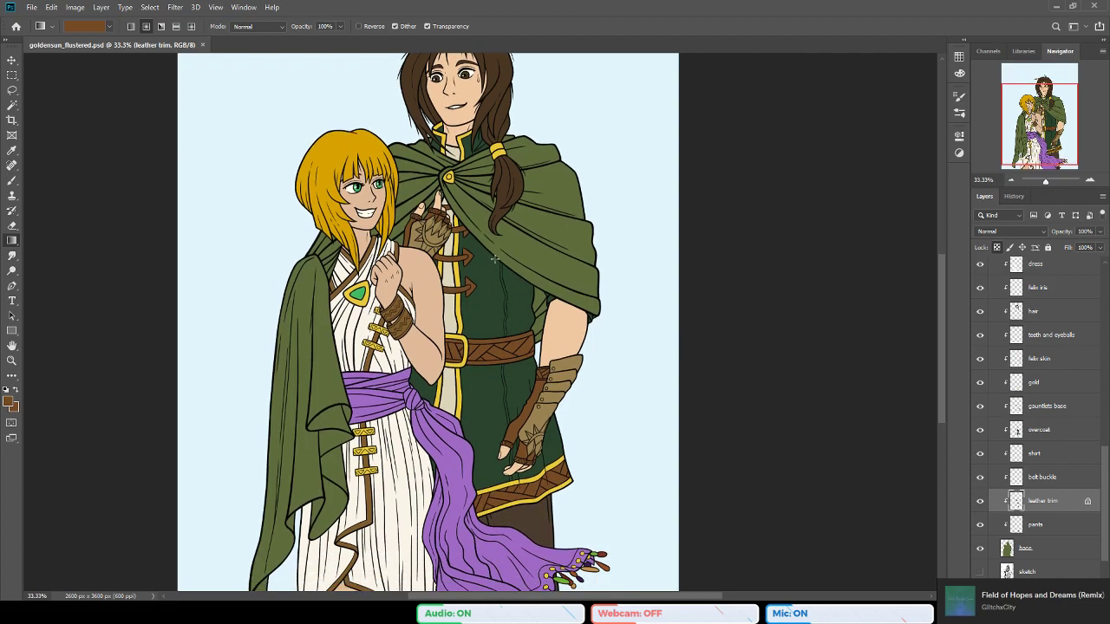
Step: Inspect the gauntlet and coat fasteners up close, unlock the "leather trim" layer's transparent pixels, and save the document
left_click(14, 364)
left_click(566, 275)
left_click(466, 246)
left_click(399, 239)
left_click(398, 240)
left_click(352, 211)
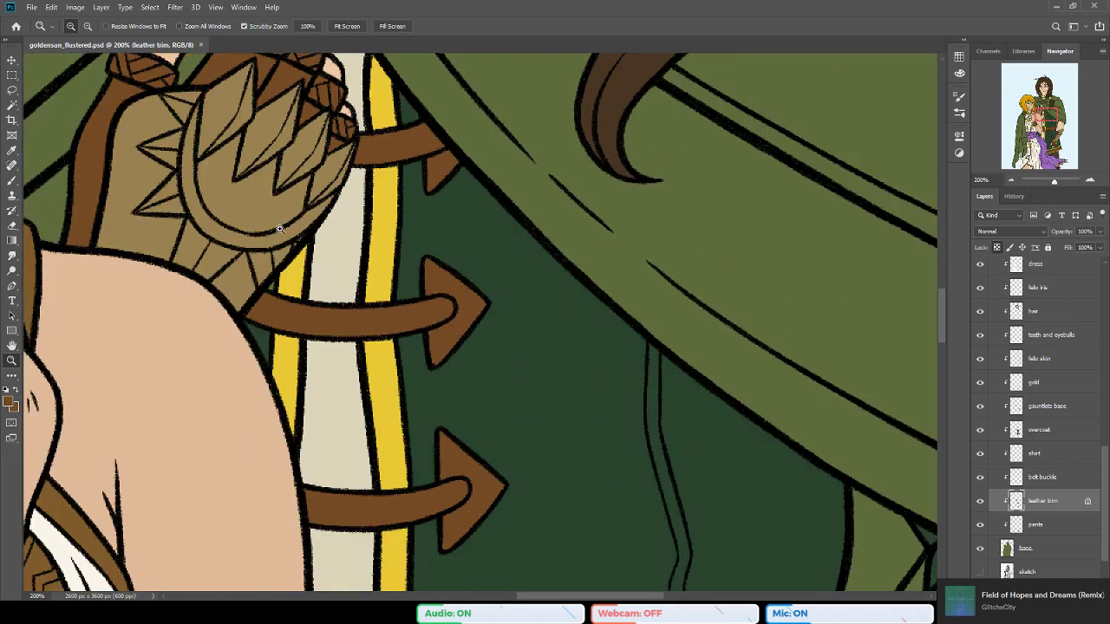
key("b")
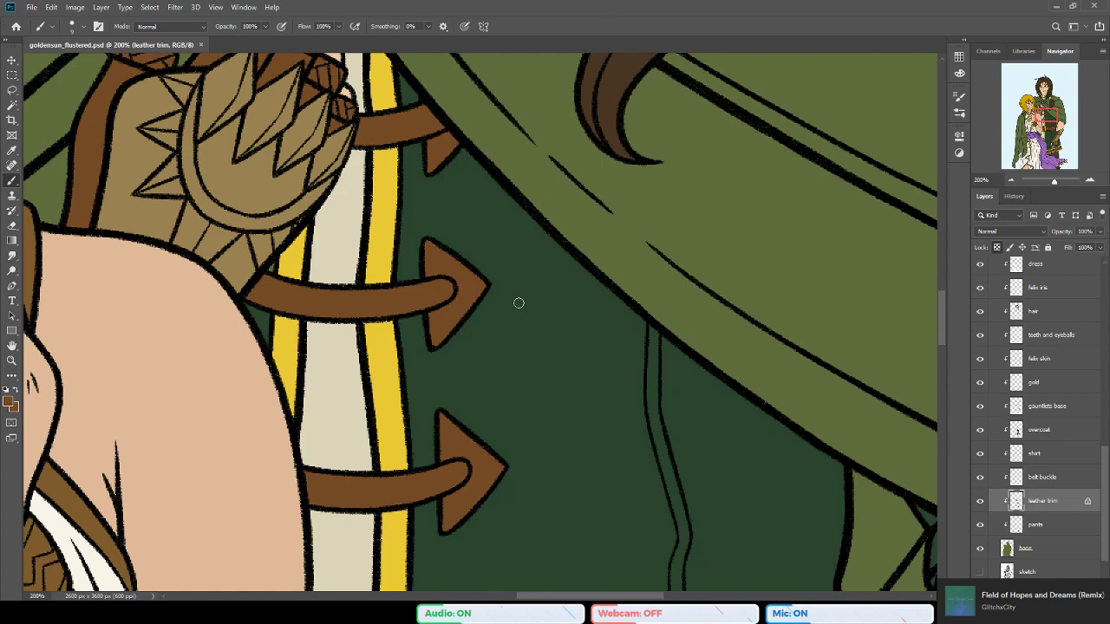
left_click(998, 248)
scroll(457, 369, "up", 5)
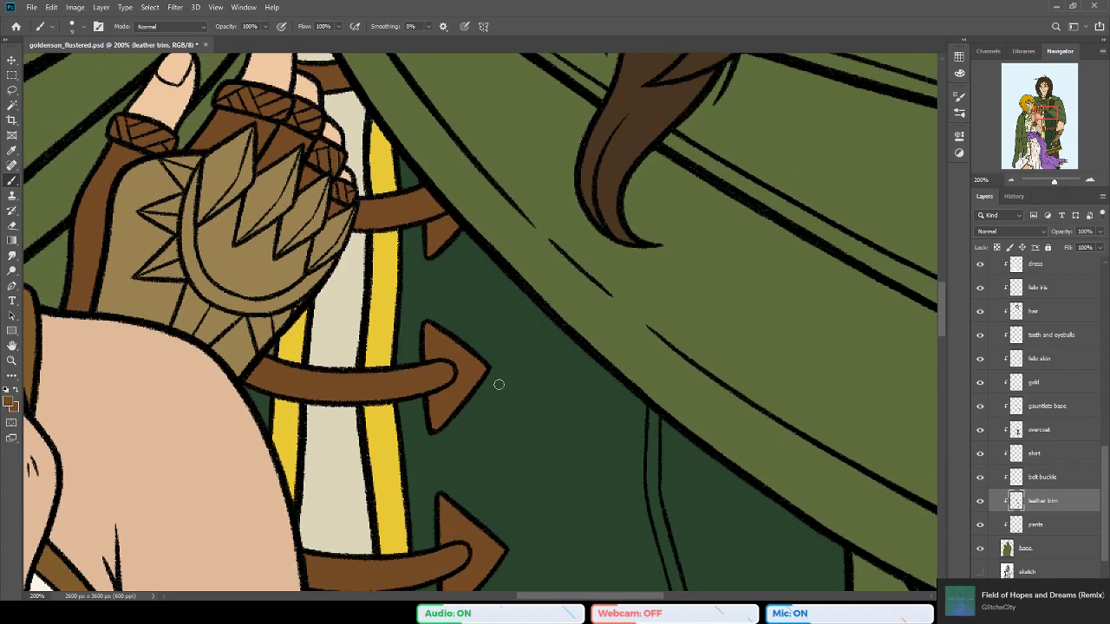
scroll(479, 371, "down", 2)
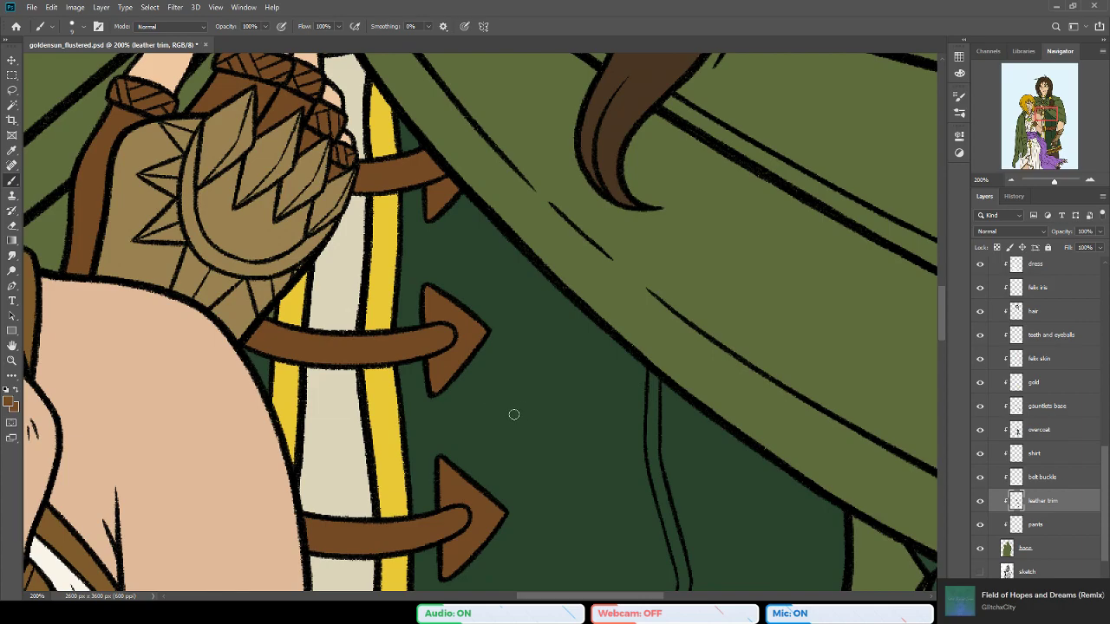
key("ctrl+s")
scroll(484, 378, "down", 2)
scroll(485, 380, "up", 3)
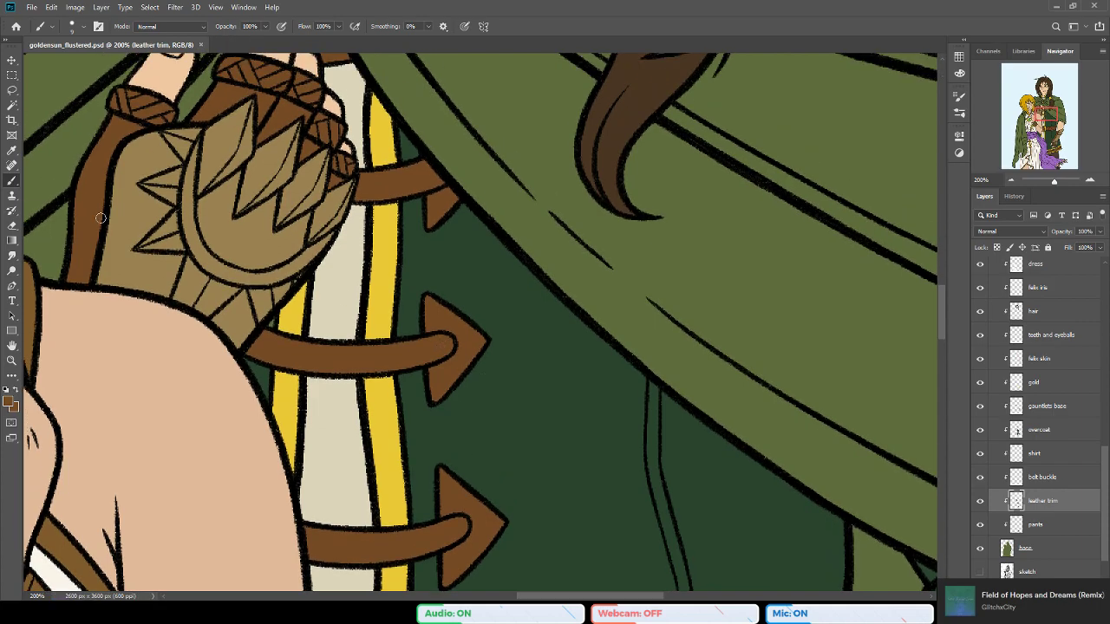
Step: Set a darker brown brush colour and add a layer named "darker leather" above "leather trim" for the gauntlet area
key("i")
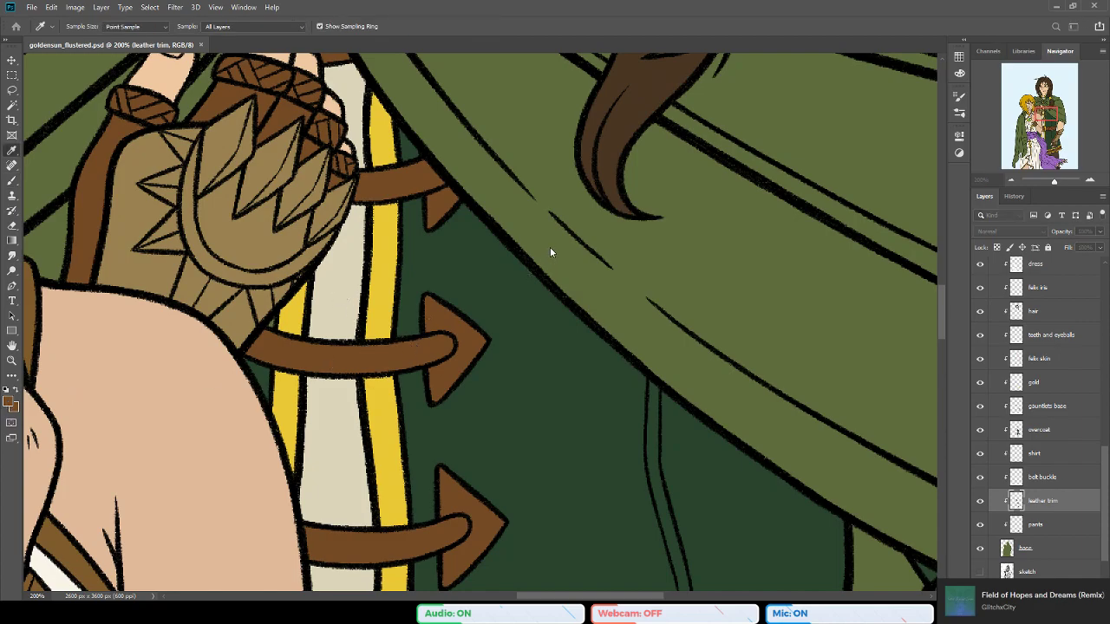
key("b")
left_click(1070, 595)
double_click(1042, 502)
type("darker leather")
key("Return")
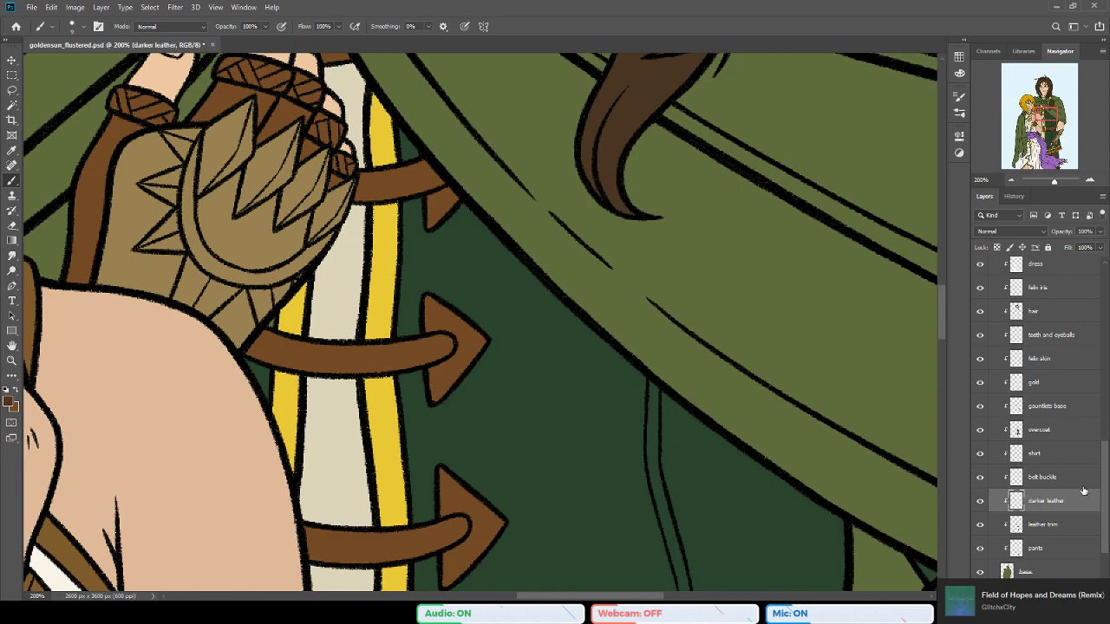
left_click_drag(417, 354, 473, 441)
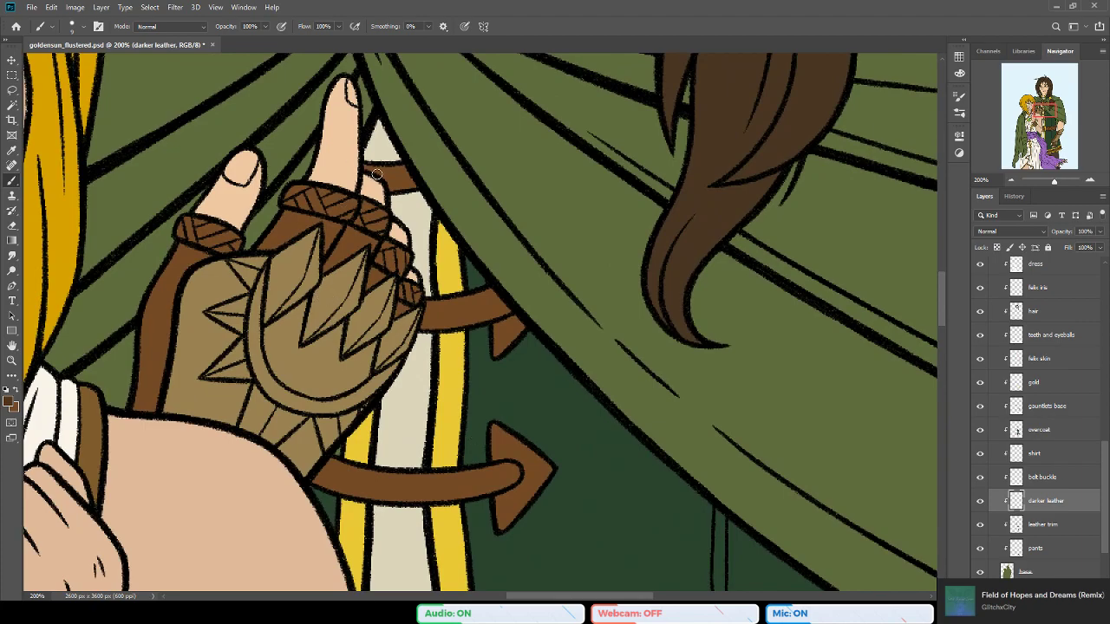
Step: Paint the two uppermost coat straps beside the raised gauntlet dark brown on the "darker leather" layer
mouse_move(365, 167)
left_mouse_down()
mouse_move(401, 167)
mouse_move(379, 175)
mouse_move(404, 173)
mouse_move(412, 183)
mouse_move(401, 174)
mouse_move(391, 187)
mouse_move(414, 185)
mouse_move(393, 188)
mouse_move(392, 169)
mouse_move(367, 164)
mouse_move(393, 171)
left_mouse_up()
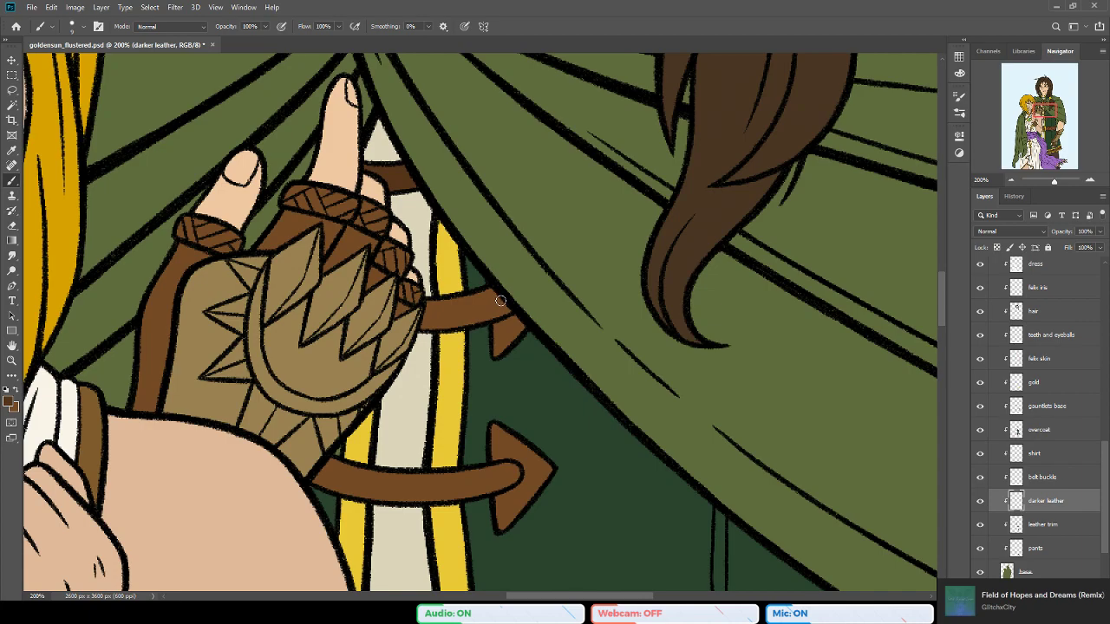
mouse_move(413, 277)
left_mouse_down()
mouse_move(424, 294)
mouse_move(455, 283)
mouse_move(471, 302)
mouse_move(455, 306)
mouse_move(473, 300)
mouse_move(449, 310)
mouse_move(467, 288)
mouse_move(440, 309)
mouse_move(454, 304)
mouse_move(419, 299)
mouse_move(442, 310)
mouse_move(419, 316)
mouse_move(459, 304)
mouse_move(446, 313)
mouse_move(472, 302)
mouse_move(456, 291)
mouse_move(420, 317)
mouse_move(388, 319)
left_mouse_up()
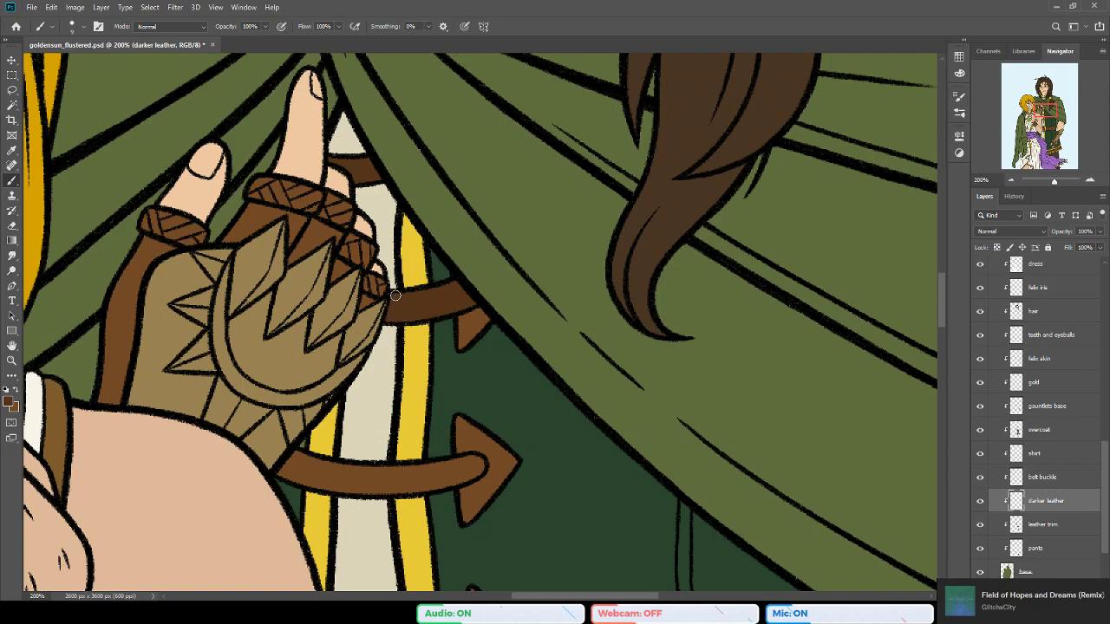
Step: Select the insides of the two lower coat straps using the outlines on the "lines" layer
left_click_drag(426, 417, 441, 322)
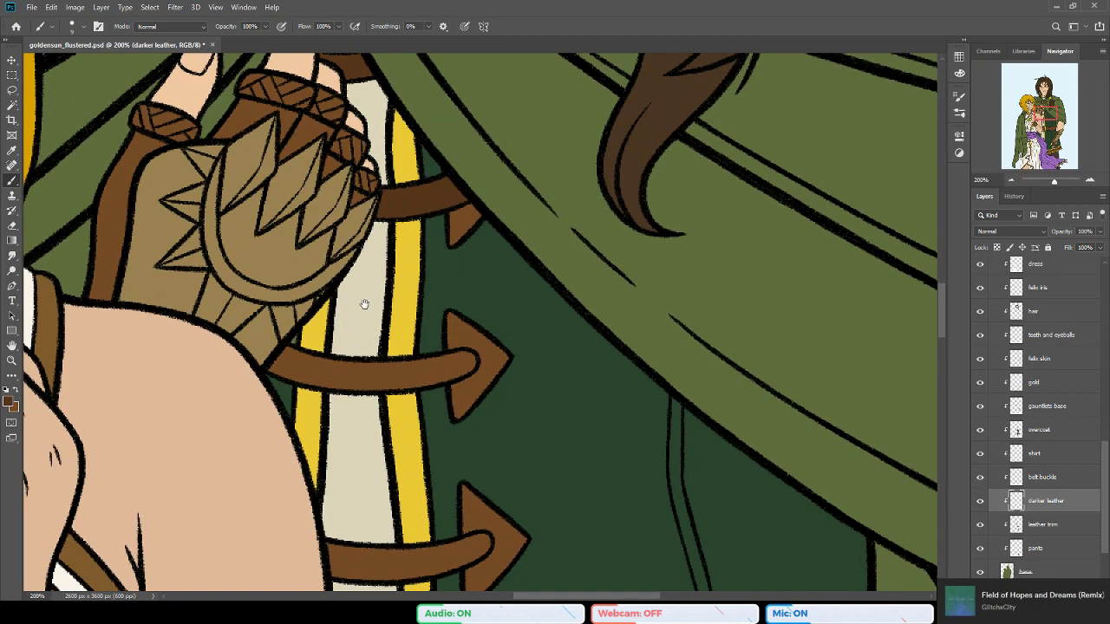
left_click_drag(363, 310, 393, 213)
left_click(13, 106)
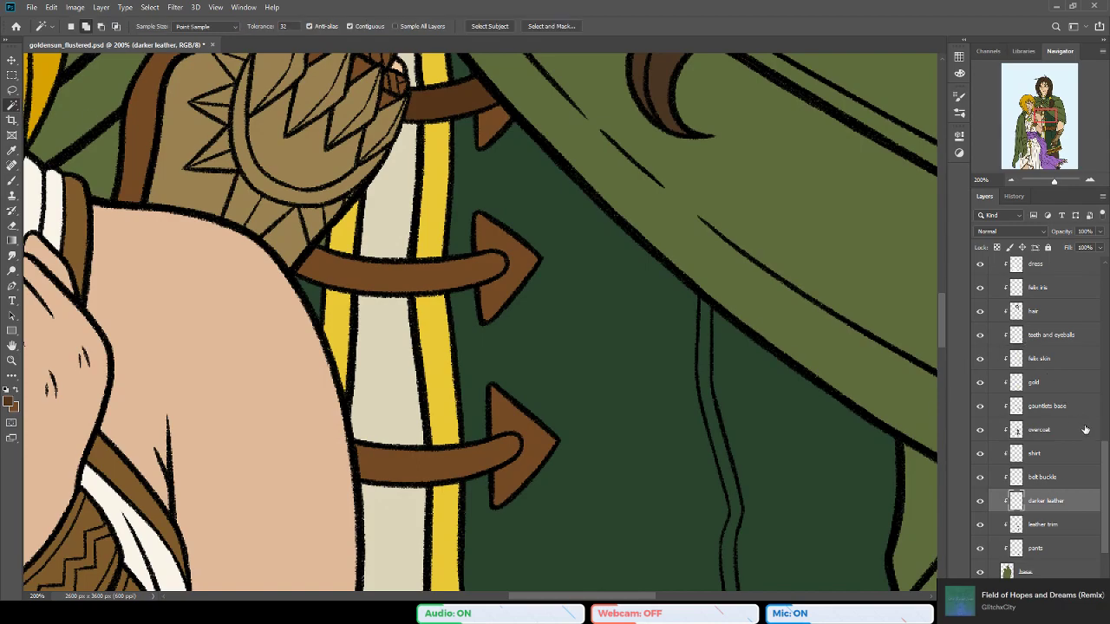
left_click_drag(1105, 453, 1104, 287)
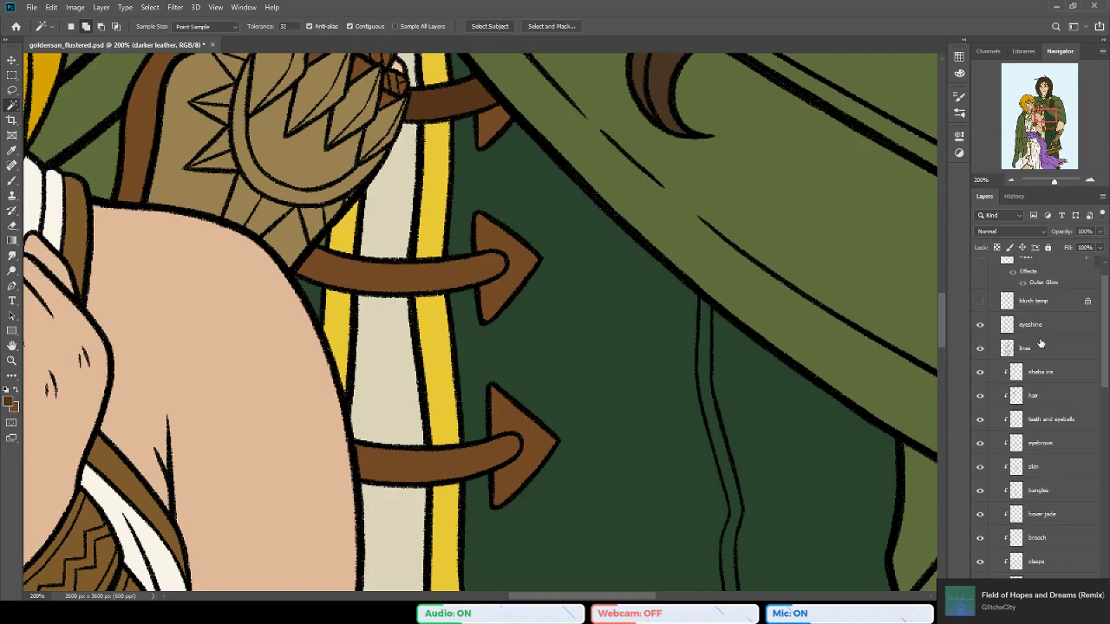
left_click(400, 276)
left_click(430, 472, "shift")
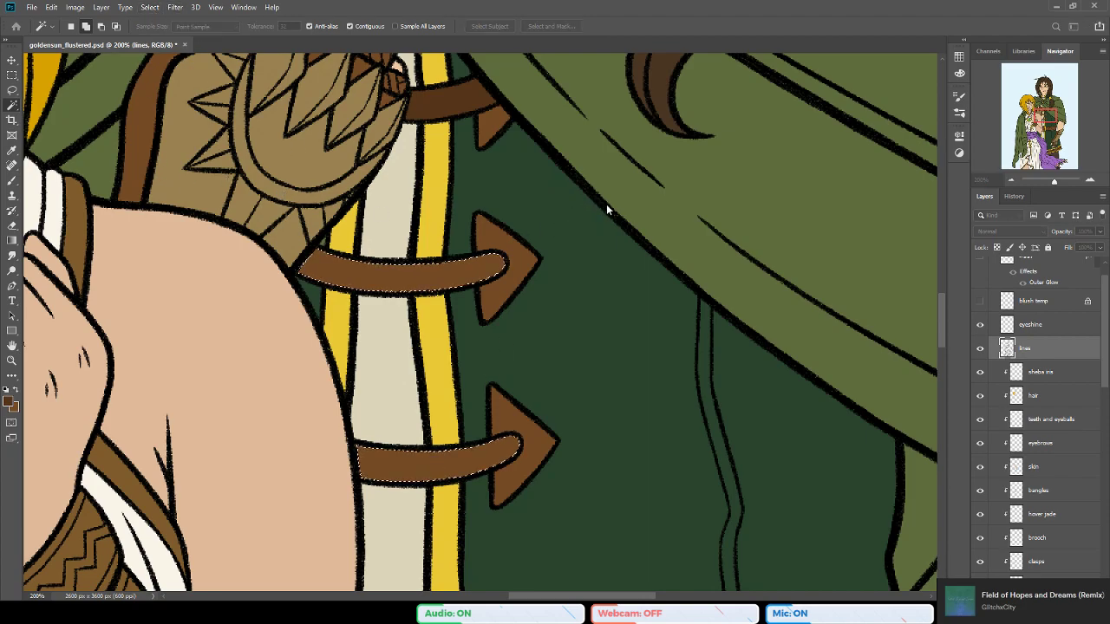
Step: Fill the selected straps with dark brown on the "darker leather" layer and clear the selection
left_click(11, 240)
key("shift+g")
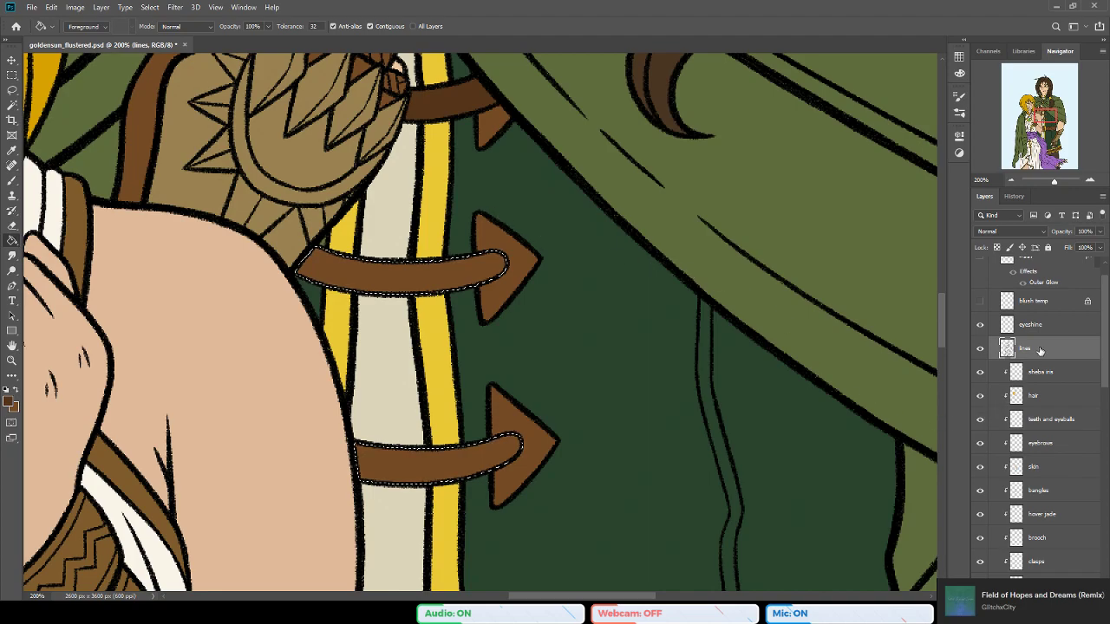
scroll(1105, 400, "down", 3)
left_click_drag(1106, 400, 1105, 521)
left_click(1060, 496)
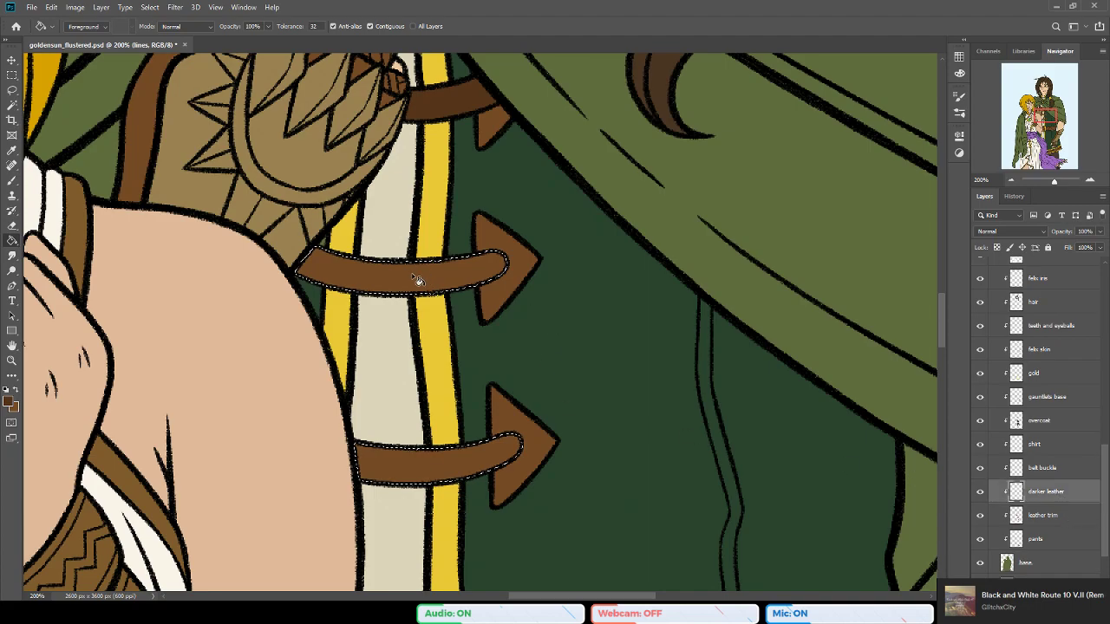
left_click(456, 289)
key("ctrl+d")
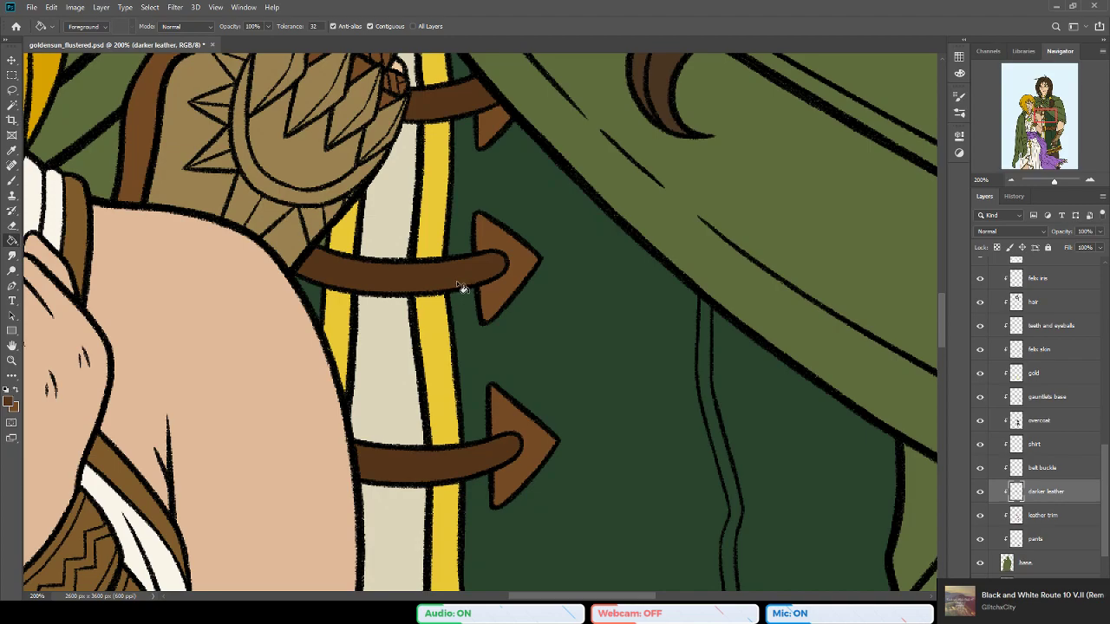
Step: Return to the Brush, view both characters at 66.7% zoom, and save the document
key("b")
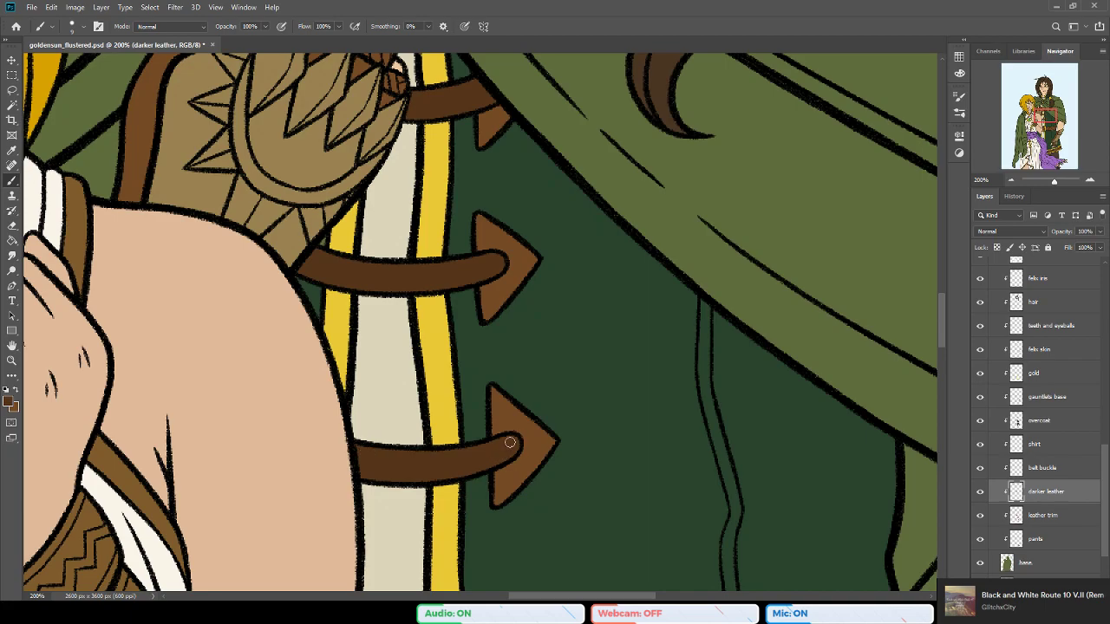
left_click_drag(343, 201, 412, 360)
left_click(12, 360)
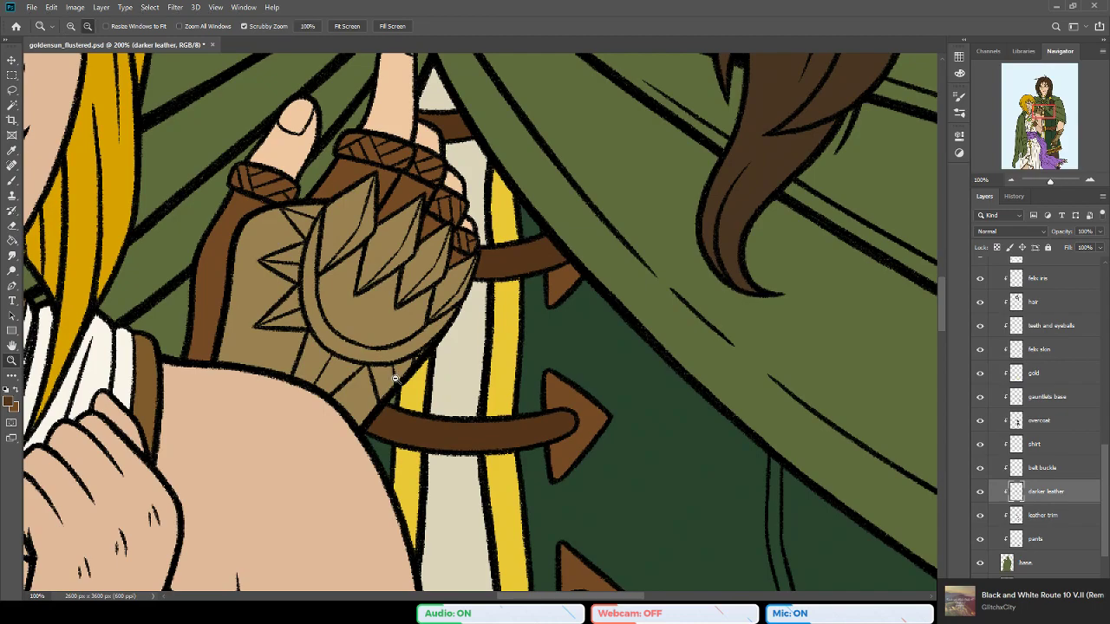
left_click(399, 377, "alt")
left_click(399, 377, "alt")
left_click_drag(399, 370, 416, 354)
key("ctrl+s")
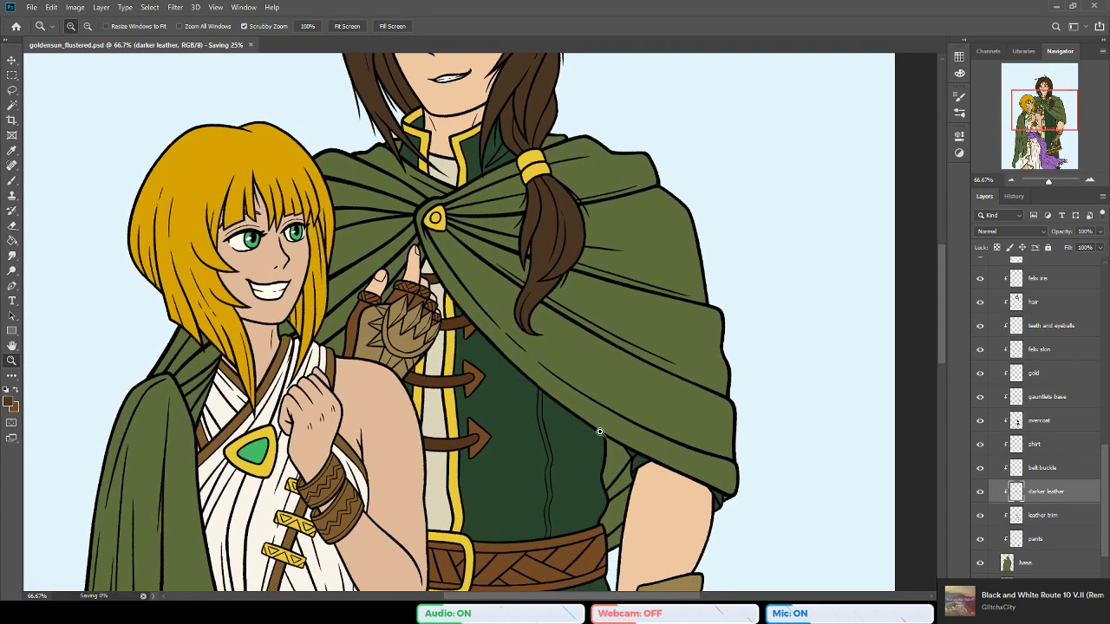
Step: Examine the leather colours across the straps, belt, gauntlets and coat trim against the whole illustration
left_click_drag(542, 436, 520, 304)
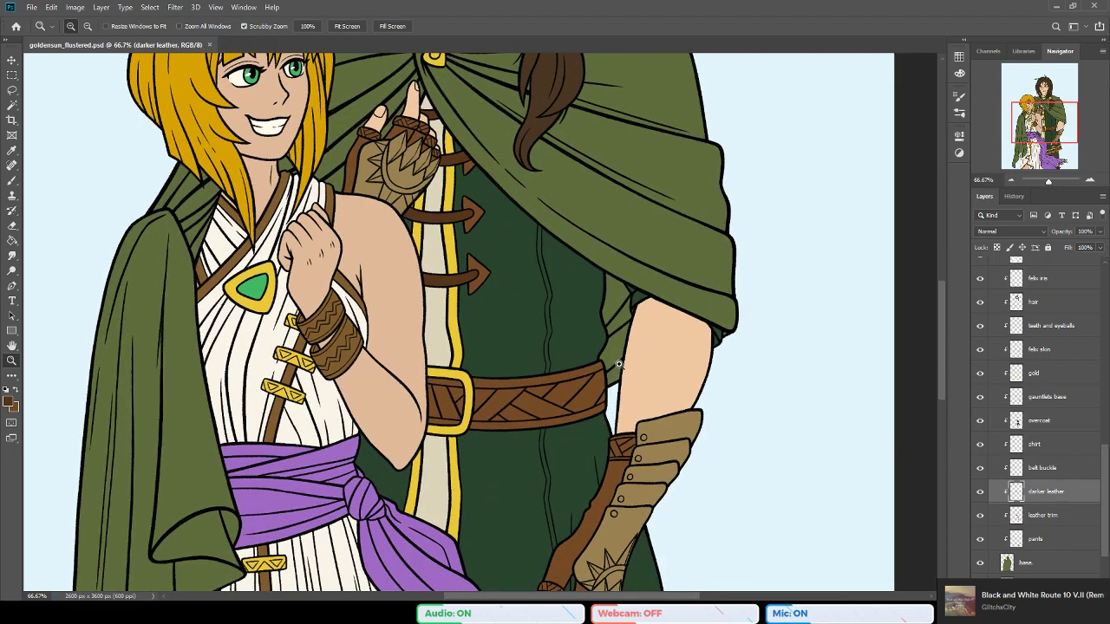
left_click_drag(559, 444, 538, 328)
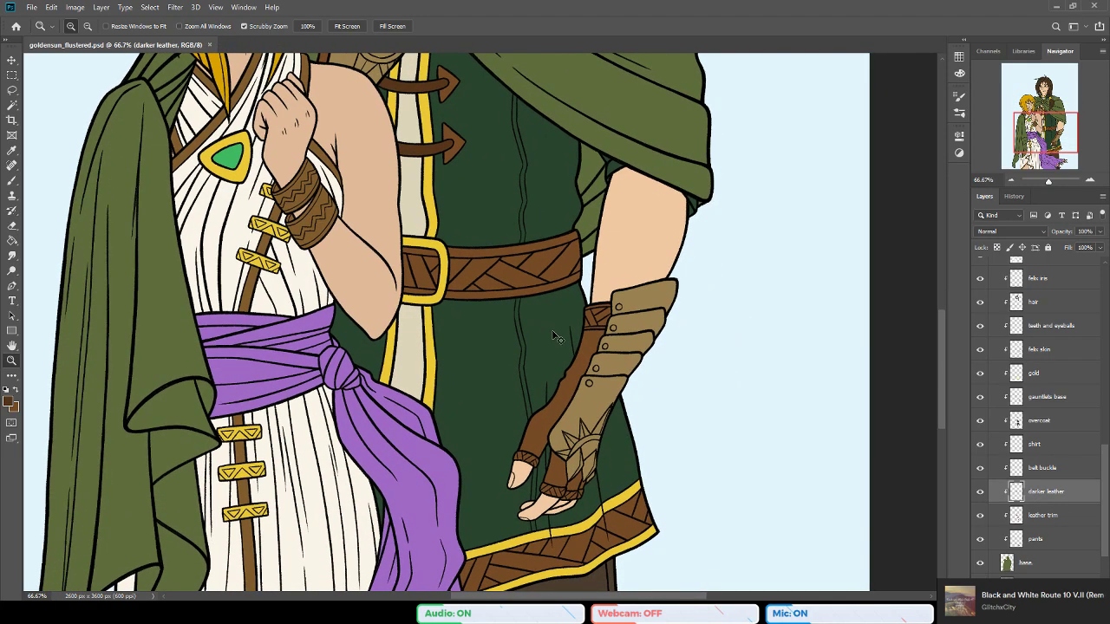
left_click_drag(470, 234, 511, 380)
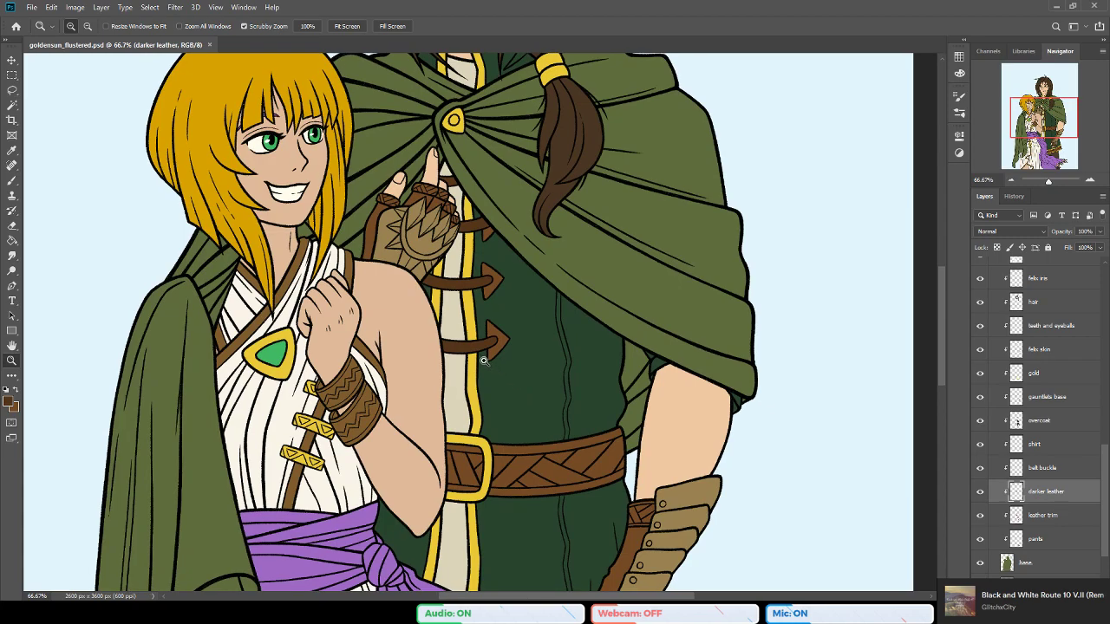
left_click(447, 250, "alt")
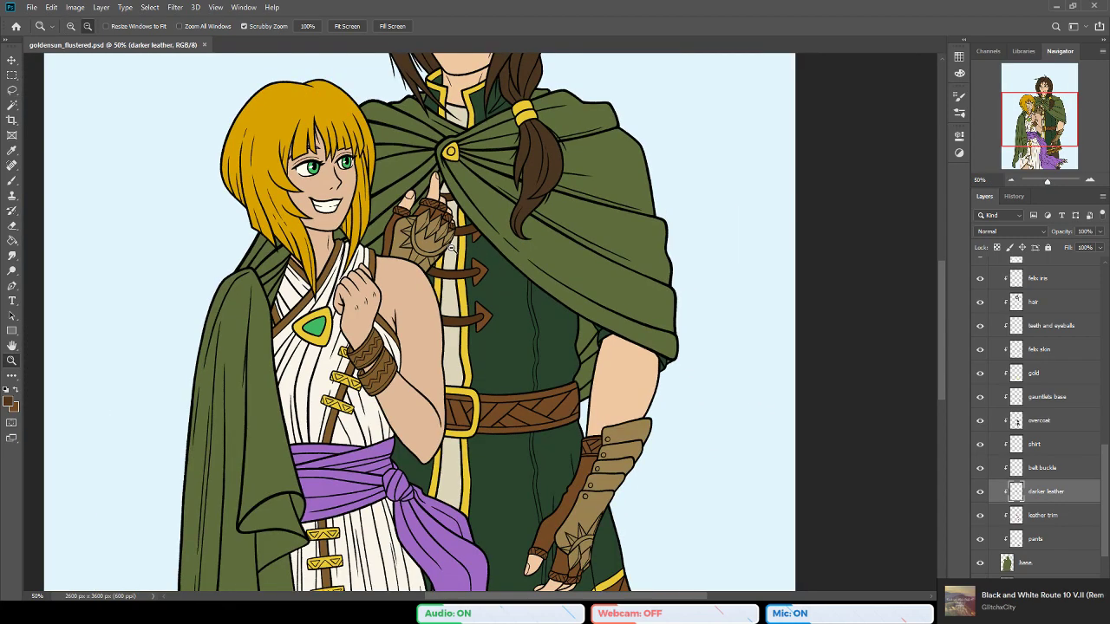
left_click(449, 250, "alt")
left_click_drag(443, 377, 469, 287)
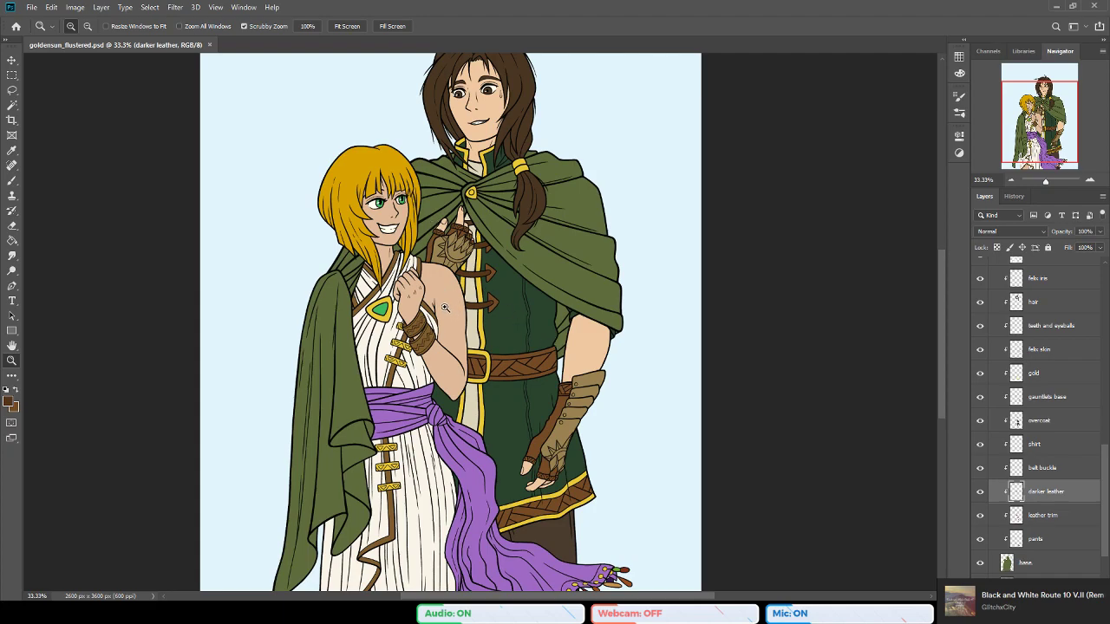
scroll(494, 425, "down", 2)
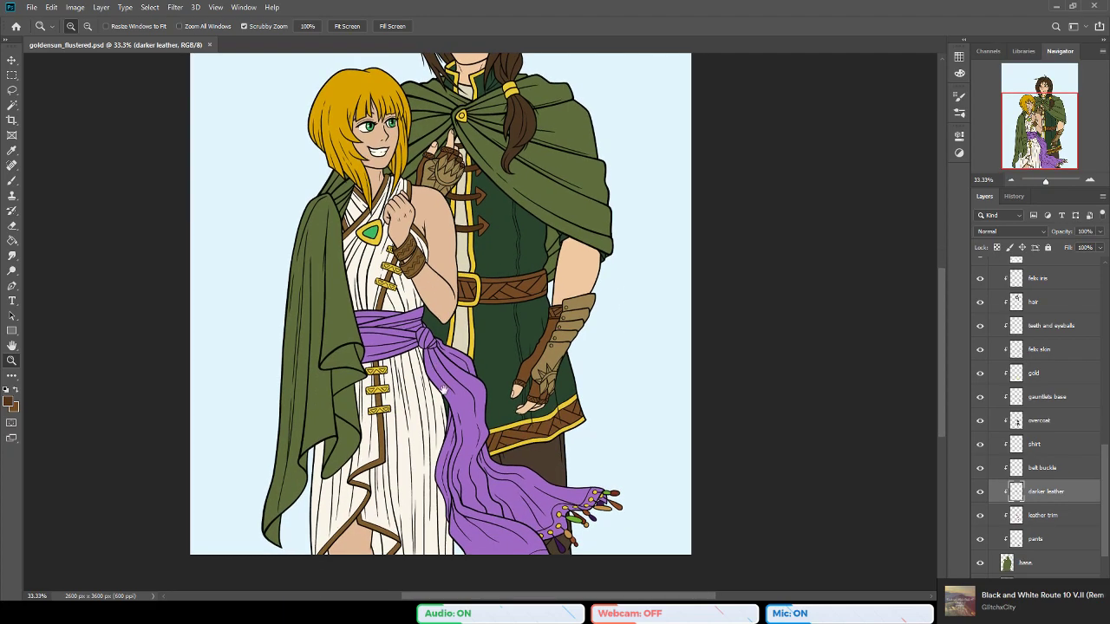
left_click_drag(534, 329, 515, 336)
Step: Adjust the gauntlets' tan to a warm orange-brown, lock the "gauntlets base" layer's transparent pixels, and recolour the layer with it
key("b")
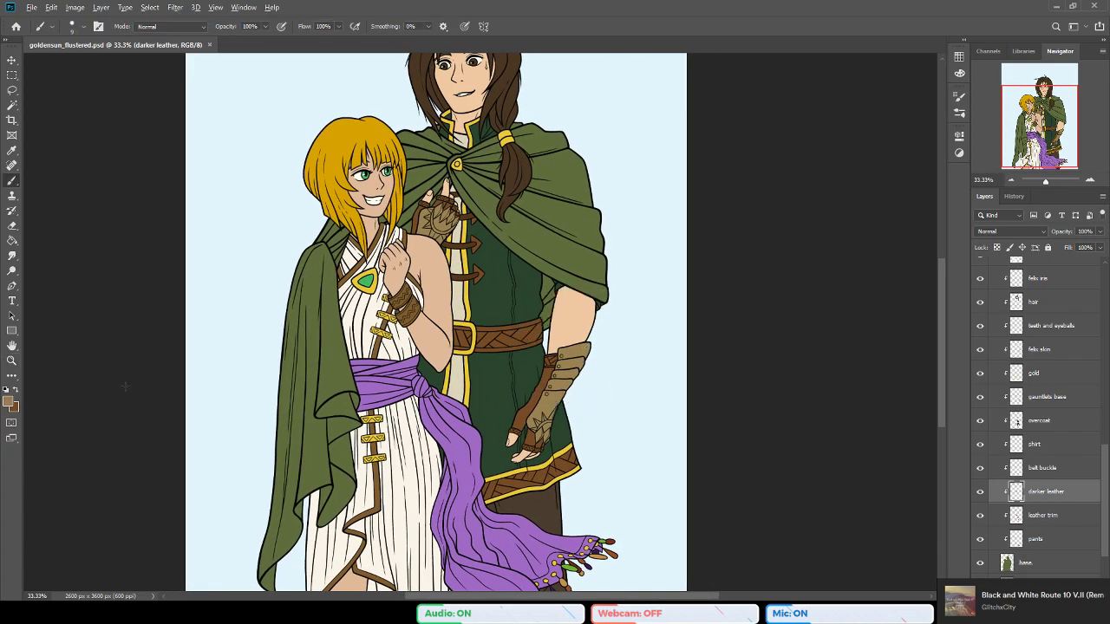
key("i")
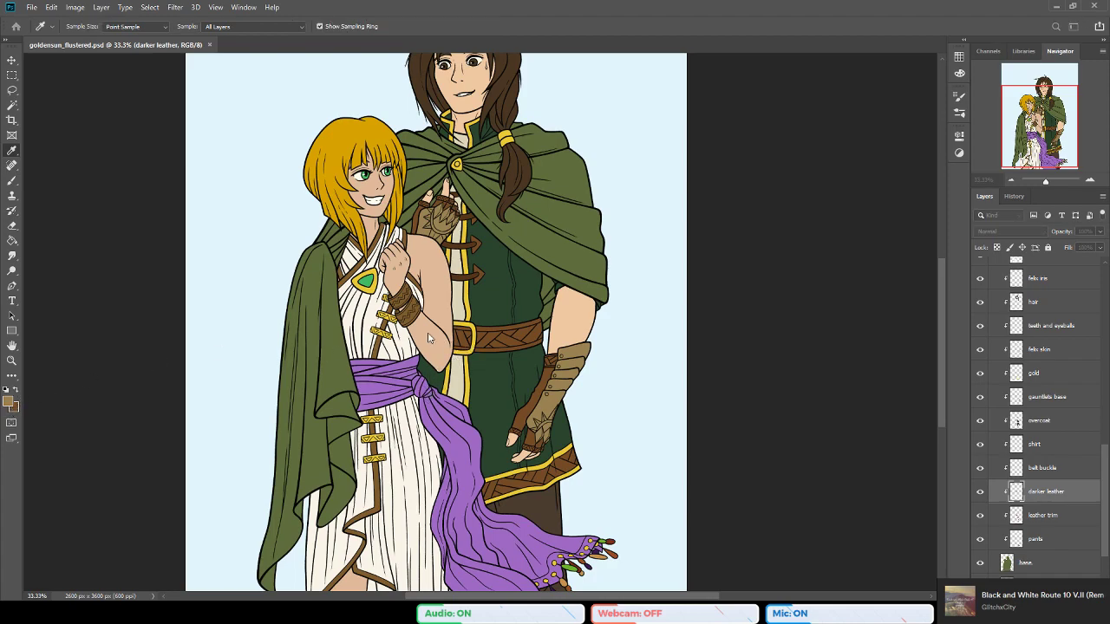
key("b")
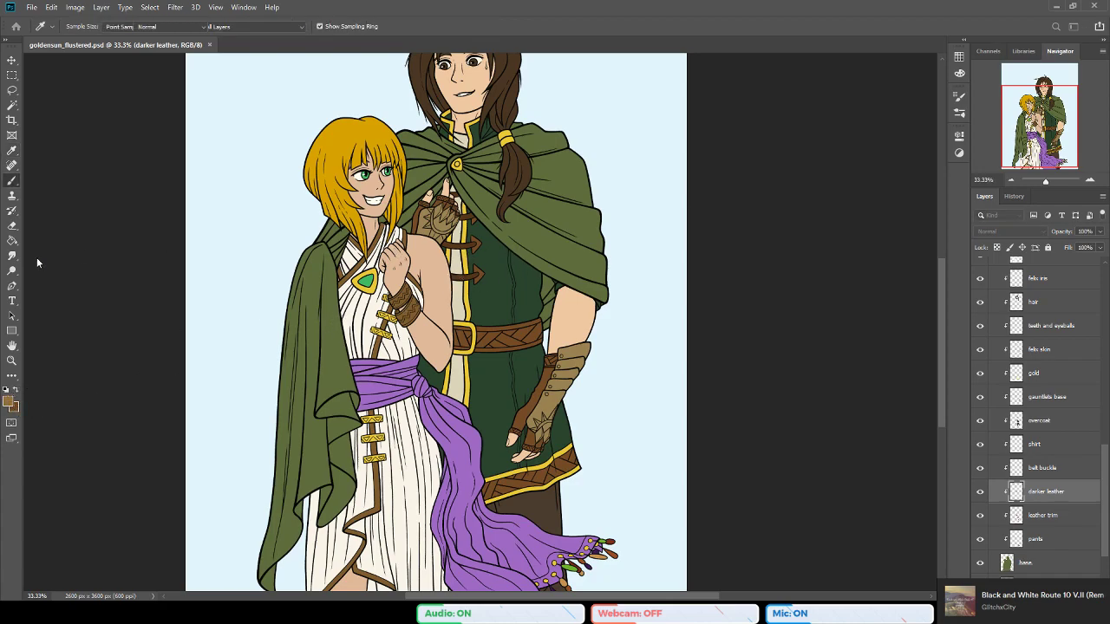
left_click(12, 240)
key("shift+g")
left_click_drag(1102, 491, 1107, 471)
left_click(1049, 425)
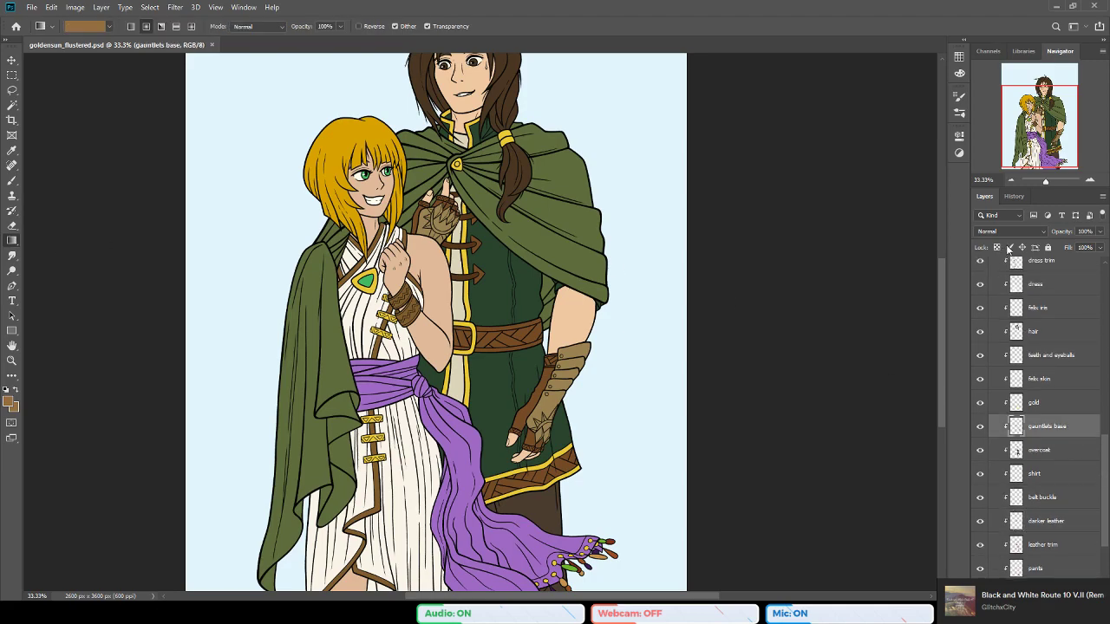
left_click_drag(607, 341, 573, 399)
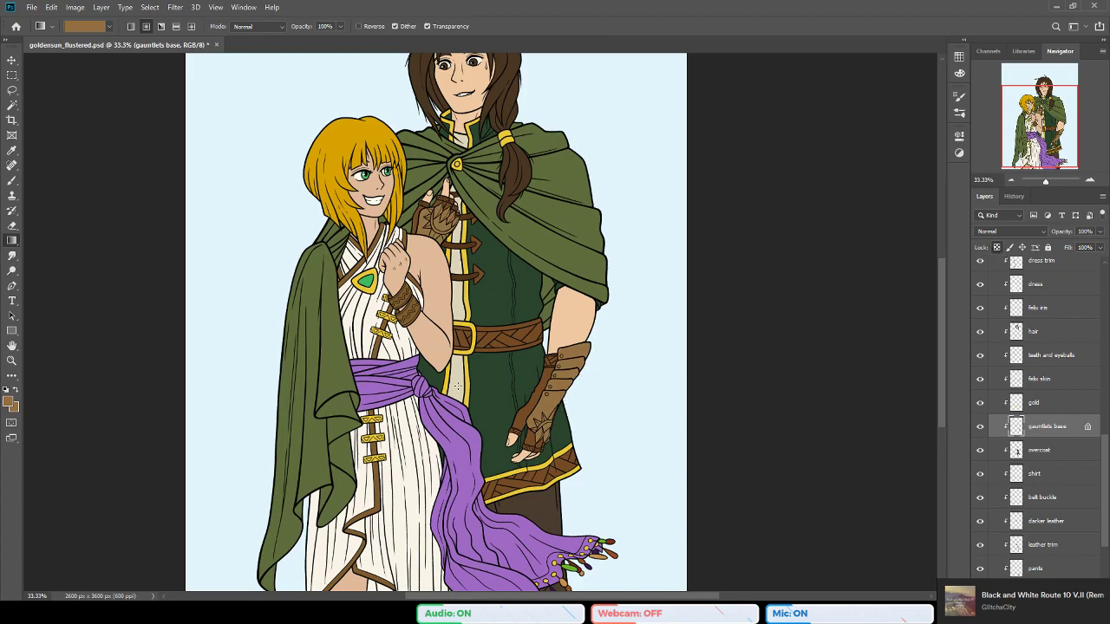
Step: Try a dark greyish brown on the locked "gauntlets base" layer
key("i")
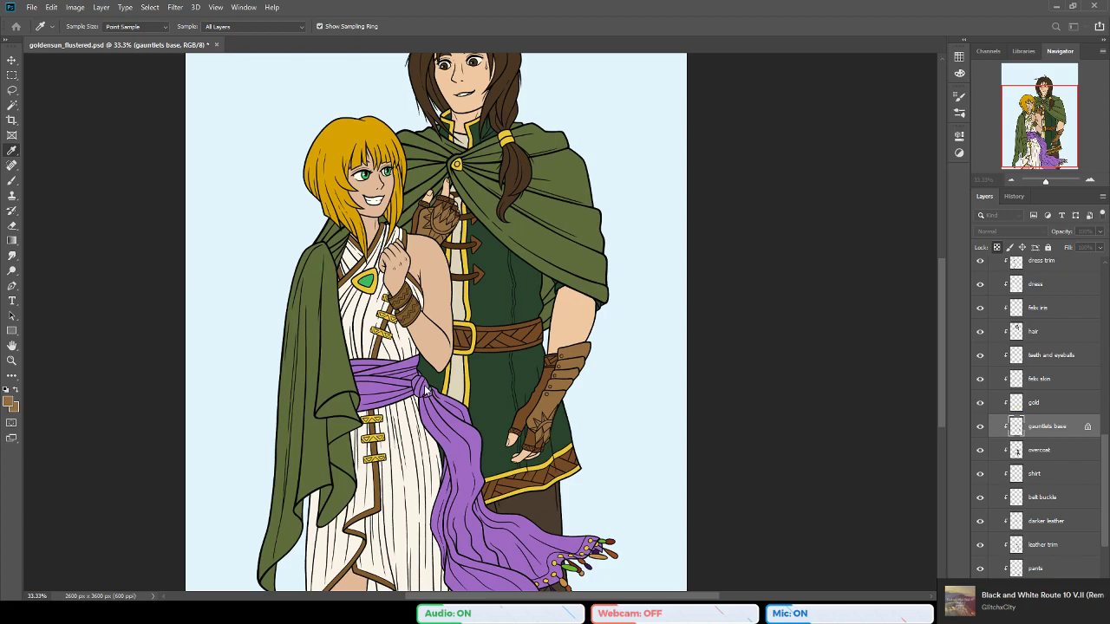
left_click(11, 240)
left_click(15, 390)
left_click(494, 268)
left_click(11, 241)
left_click_drag(562, 385, 530, 447)
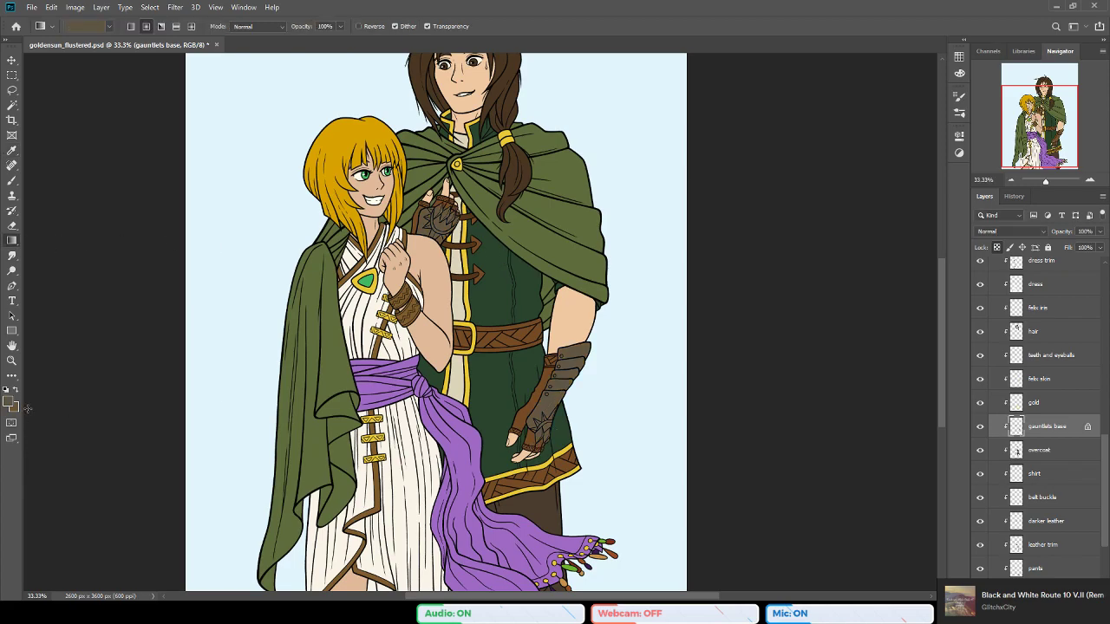
Step: Try a slightly more yellowish, muted brown on the locked "gauntlets base" layer
key("i")
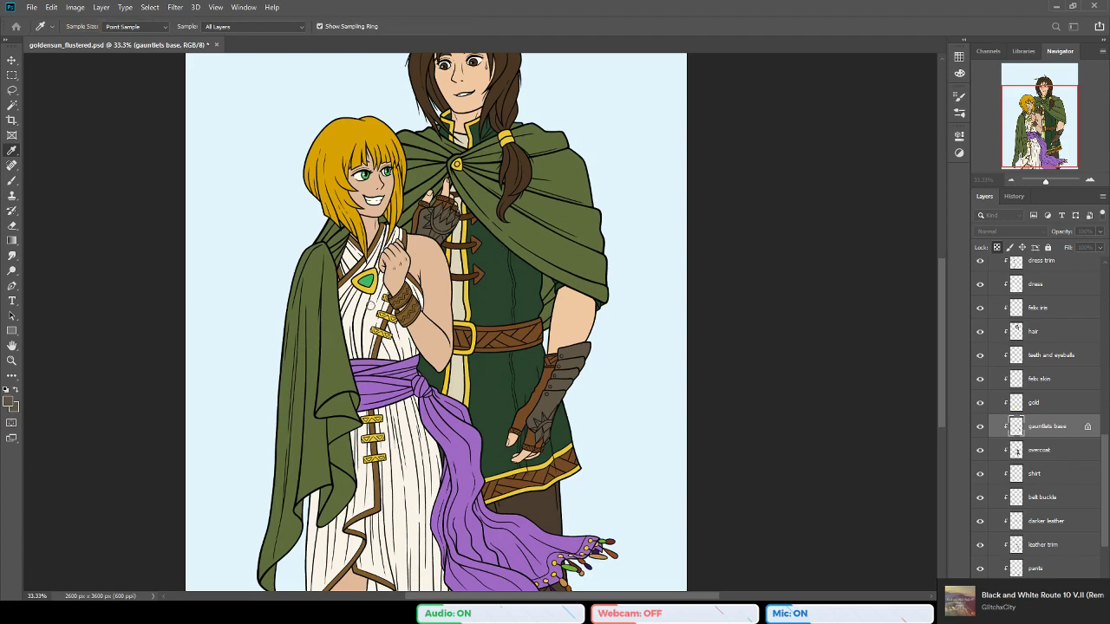
left_click(528, 249)
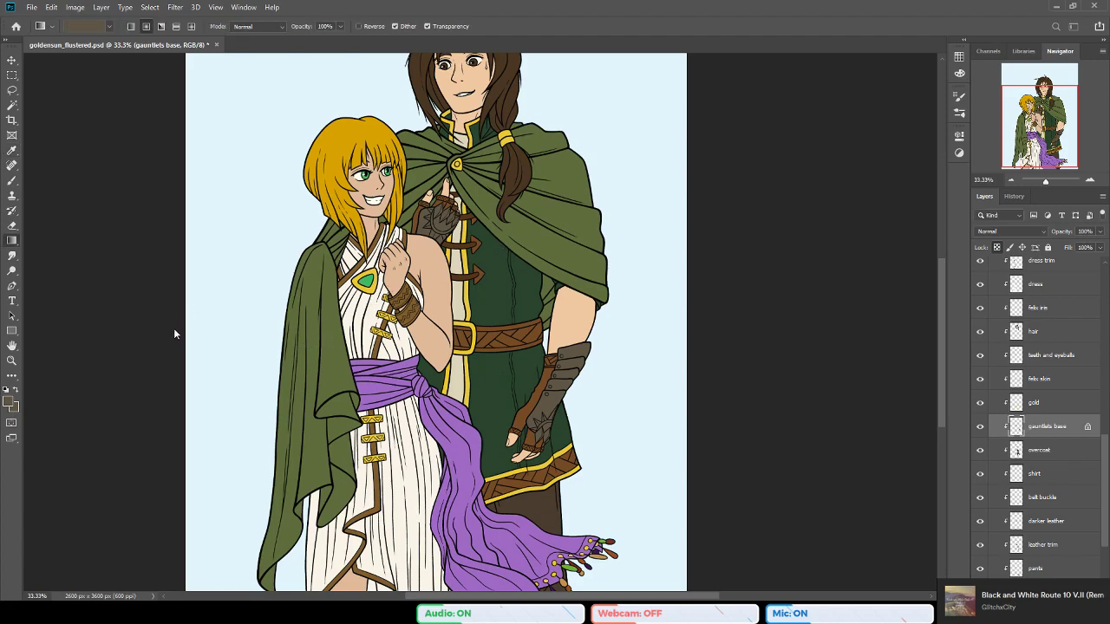
left_click(12, 405)
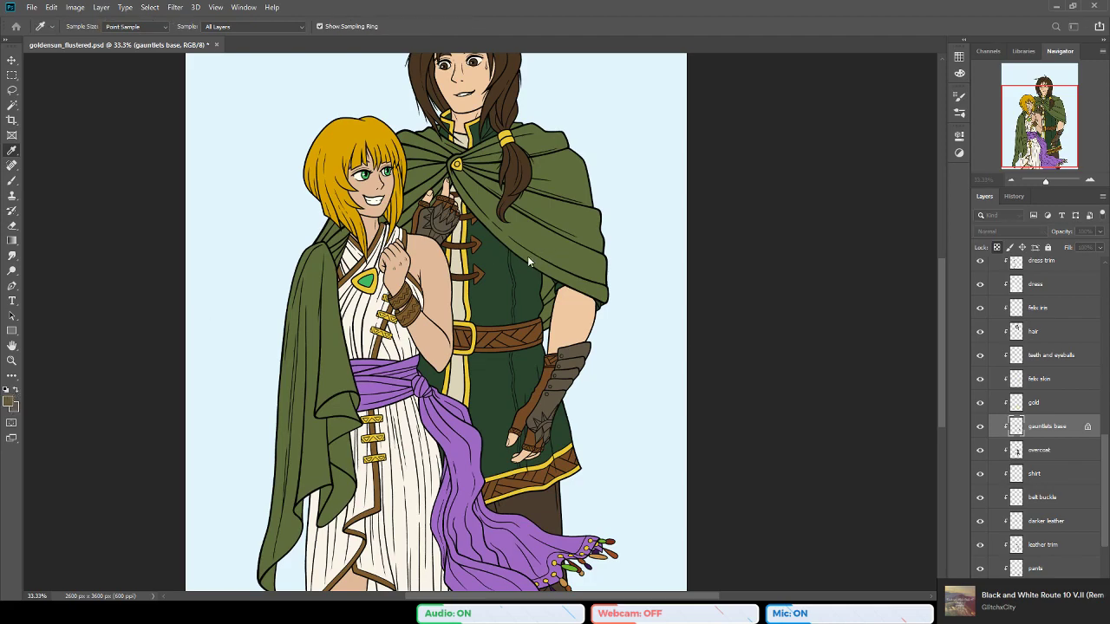
key("g")
left_click_drag(515, 359, 497, 404)
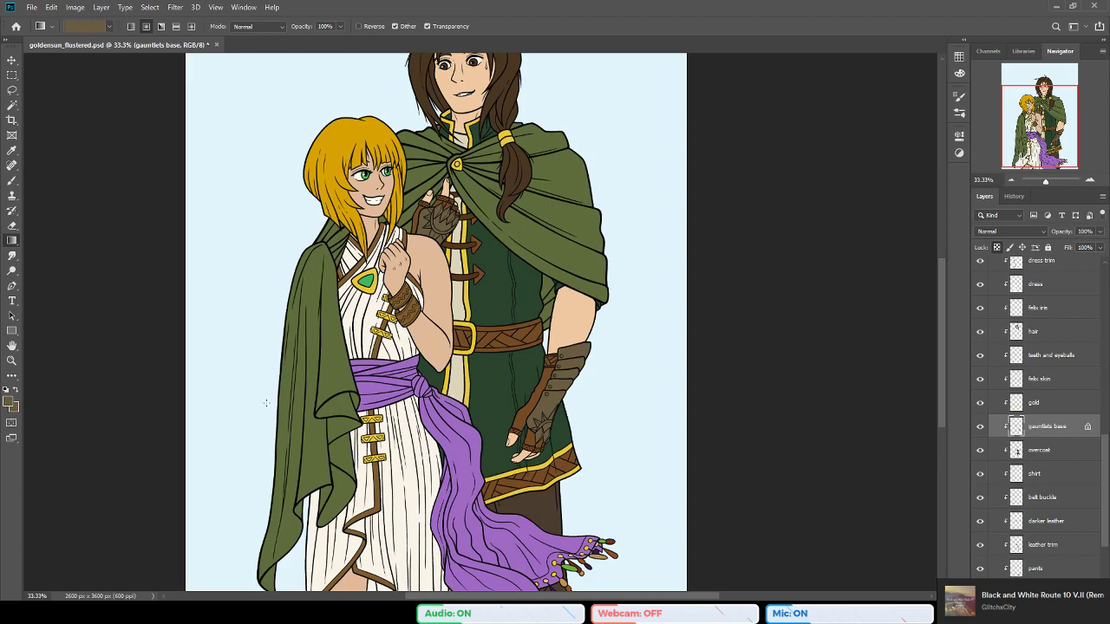
Step: Recolour the "gauntlets base" layer with a slightly warmer, more saturated brown and save the document
key("i")
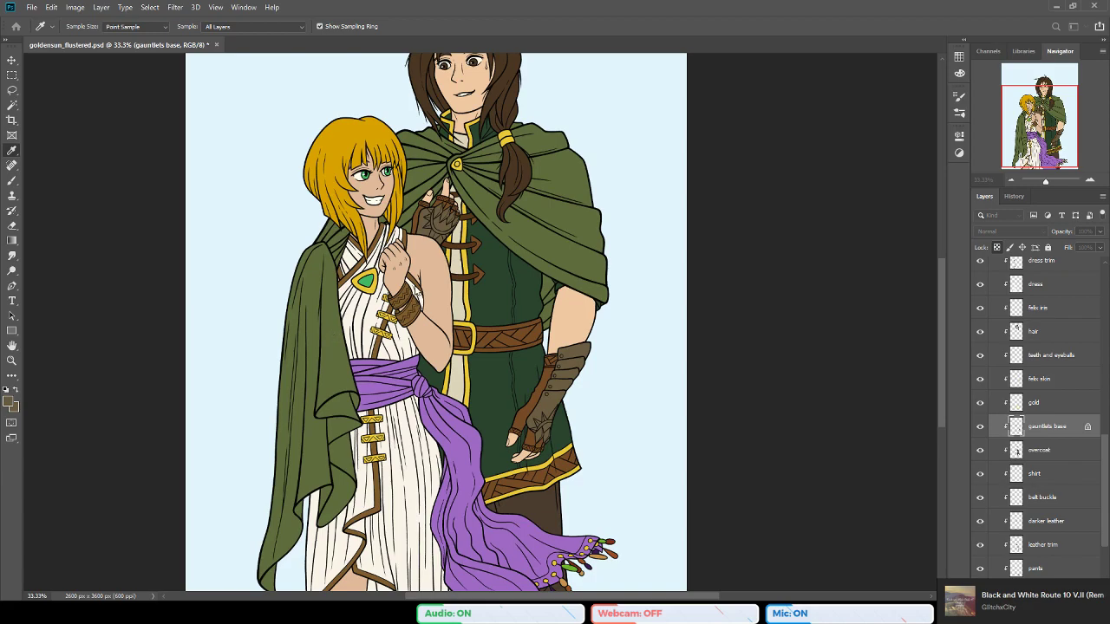
key("g")
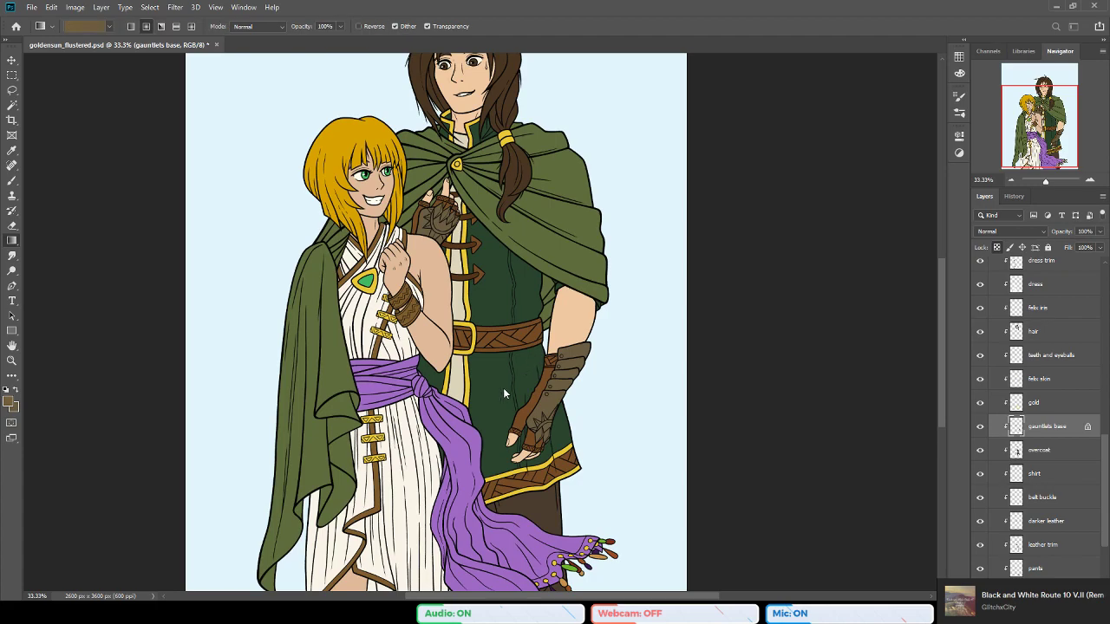
left_click_drag(486, 300, 524, 278)
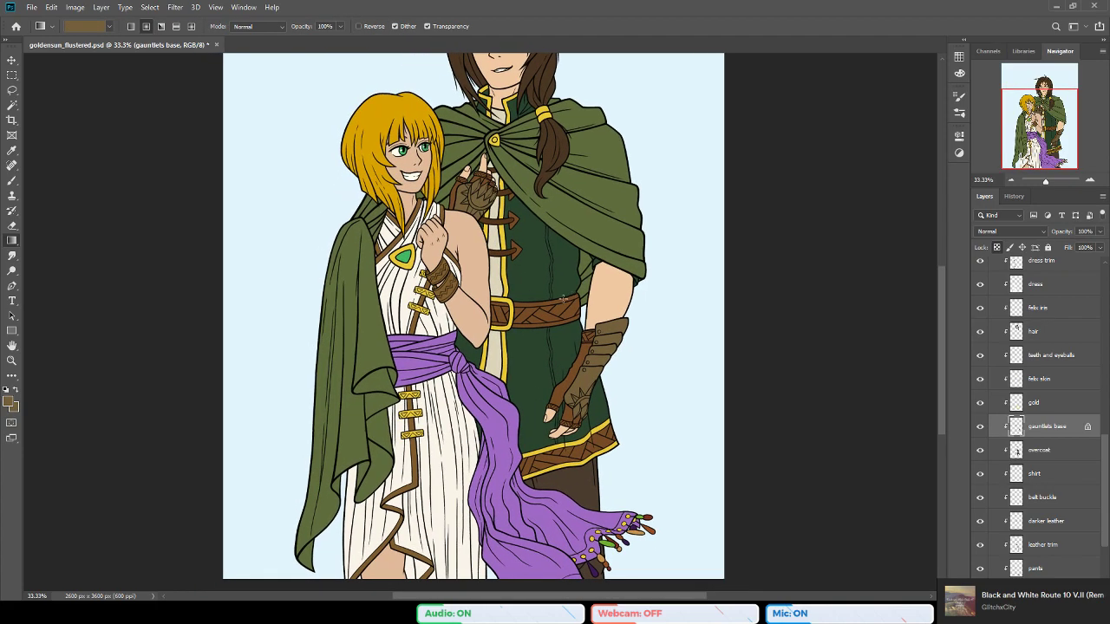
key("ctrl+s")
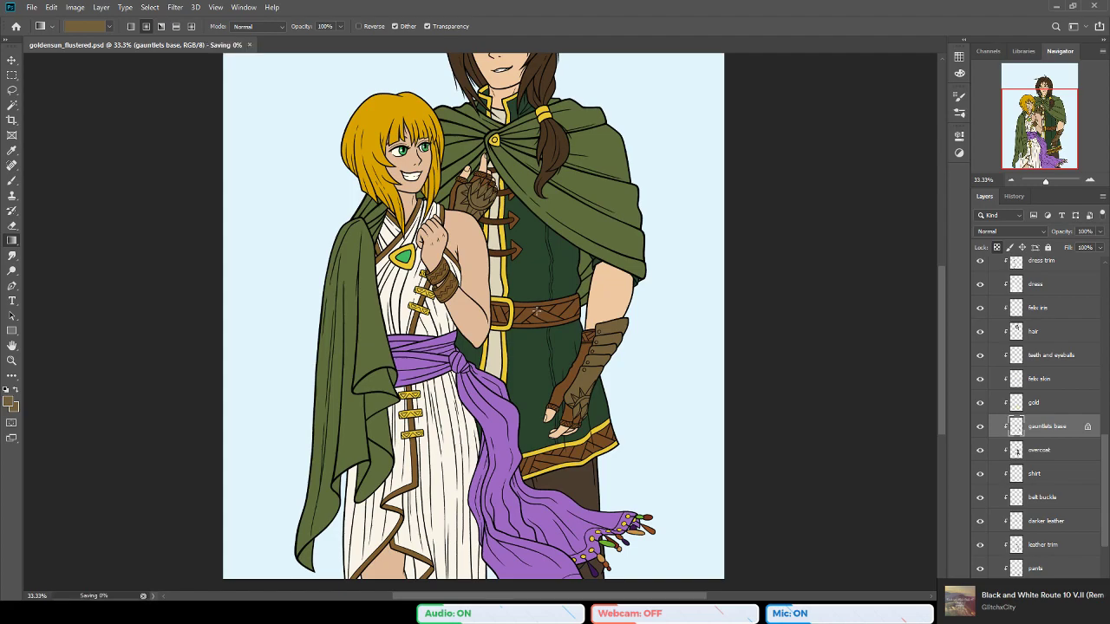
left_click_drag(495, 337, 477, 333)
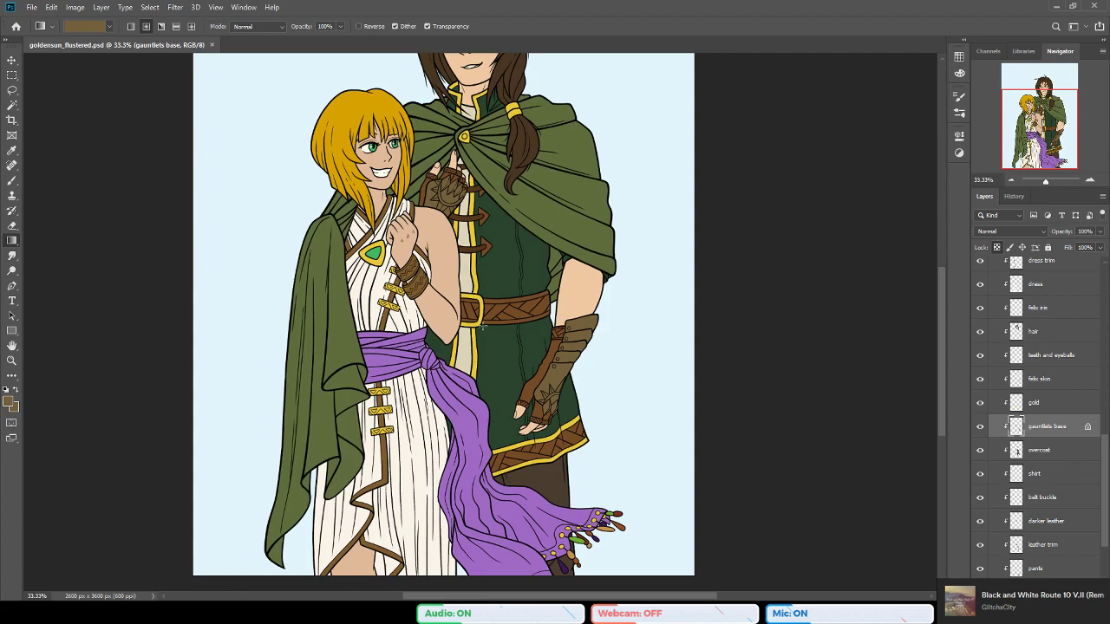
left_click_drag(473, 338, 485, 333)
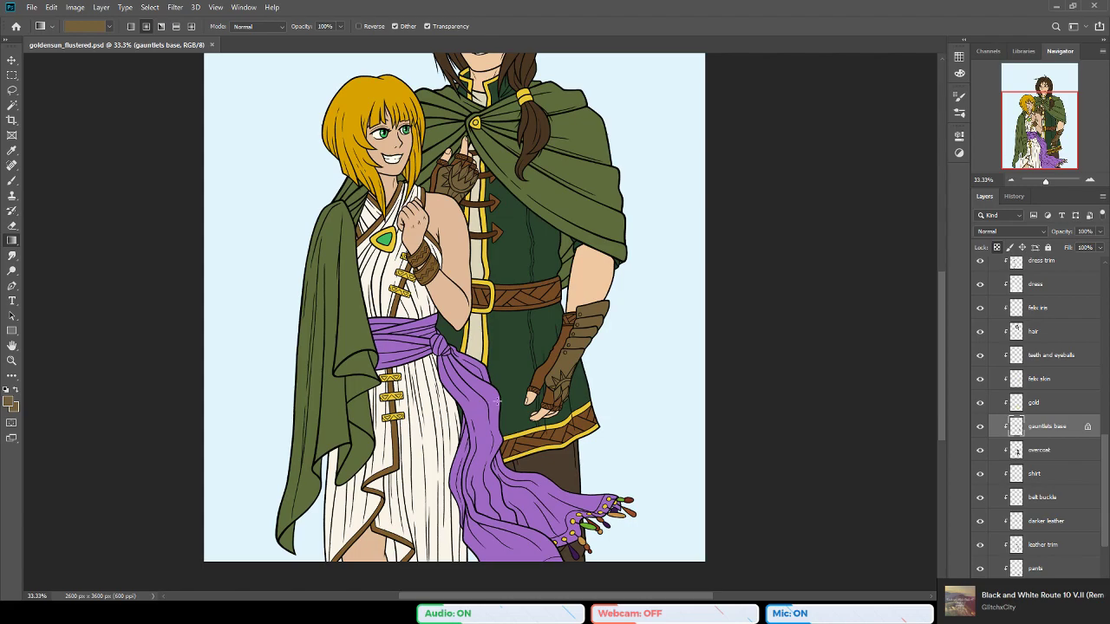
Step: Try a greyish, slightly reddish brown on the locked "gauntlets base" layer
left_click_drag(432, 247, 403, 301)
key("i")
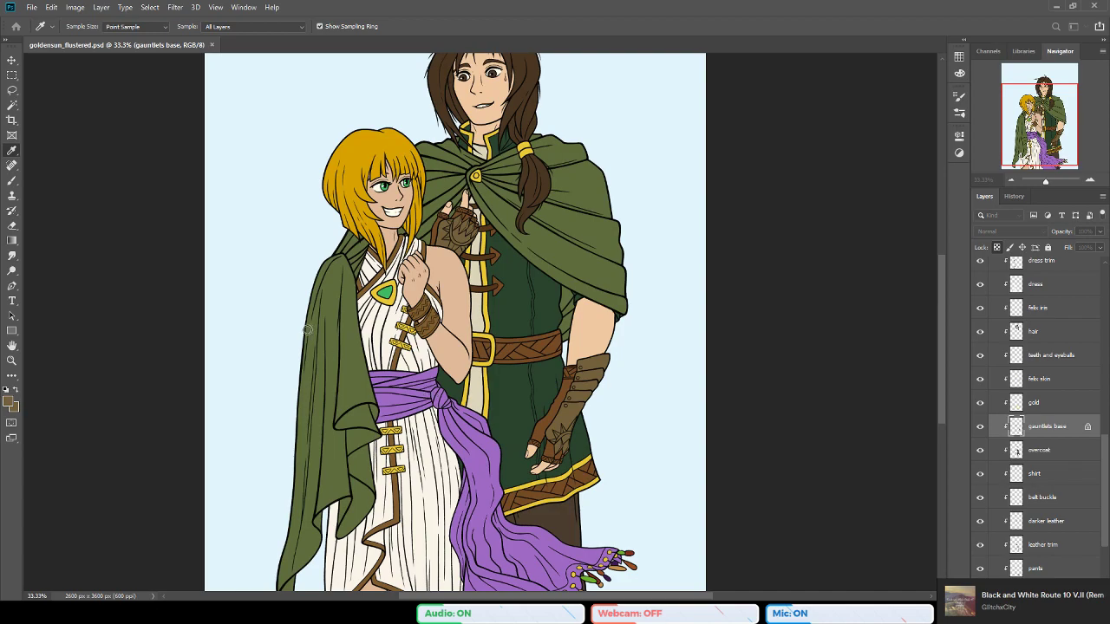
key("g")
key("g")
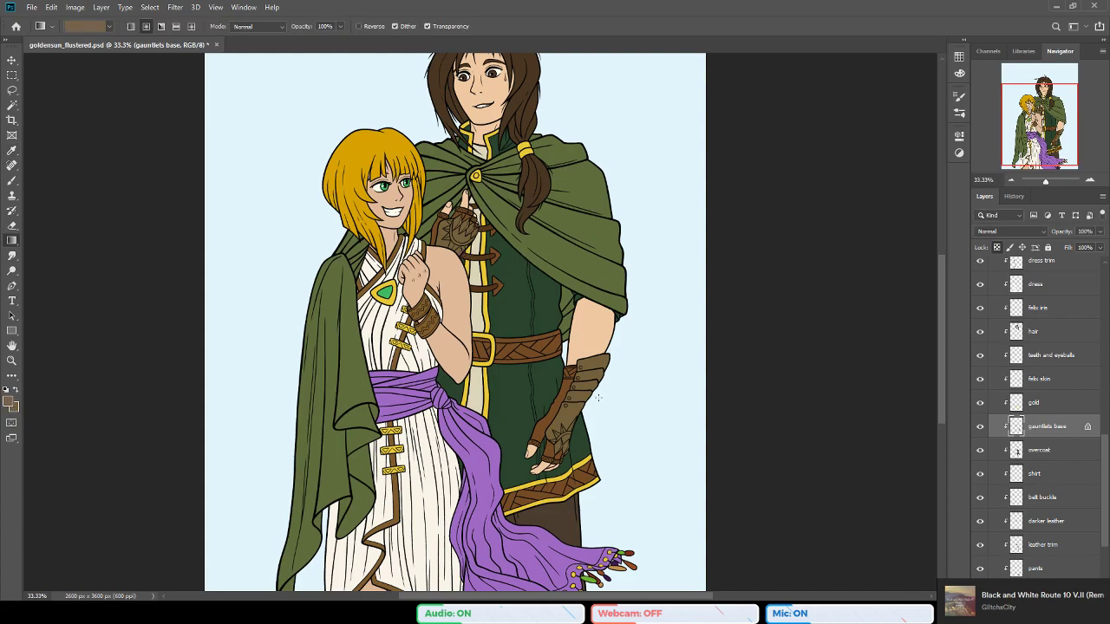
left_click_drag(529, 368, 500, 386)
Step: Try a greenish olive brown on the locked "gauntlets base" layer
key("i")
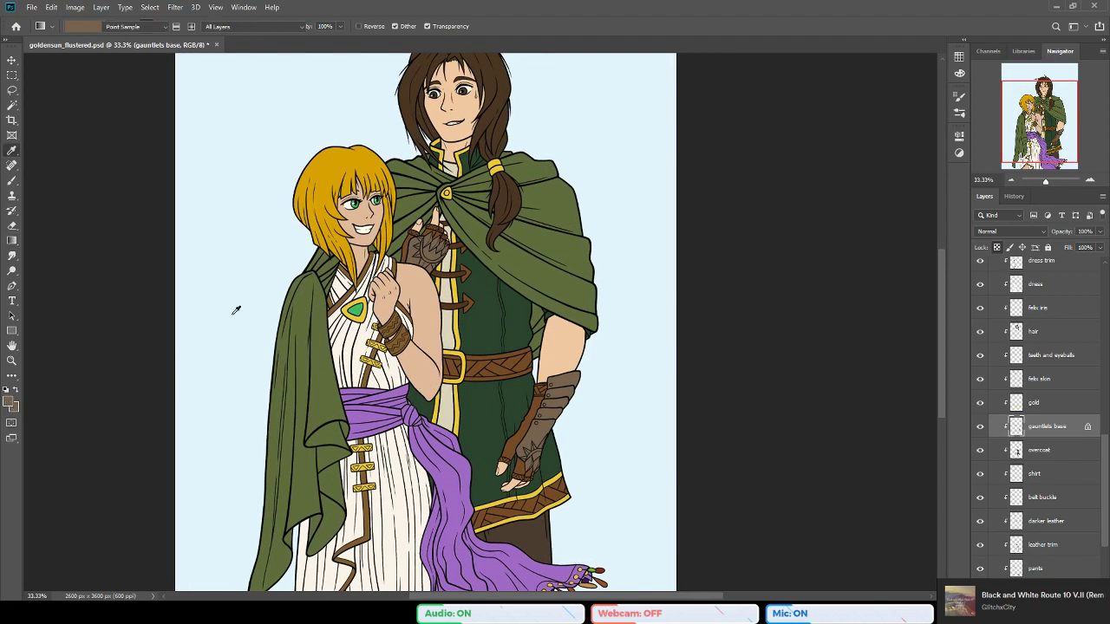
left_click(462, 271)
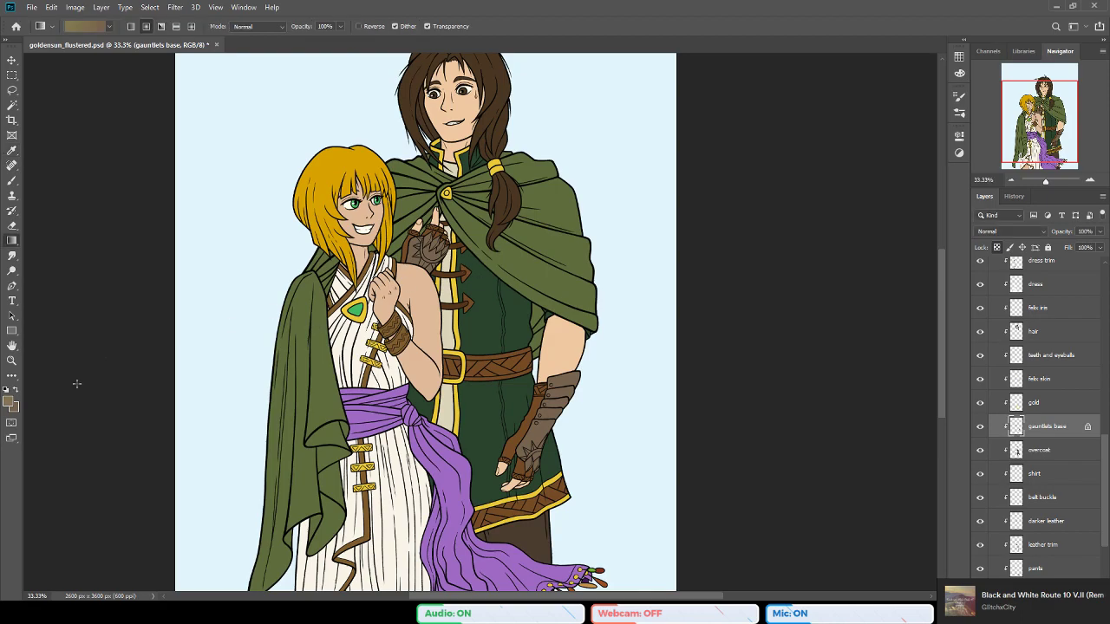
left_click(16, 408)
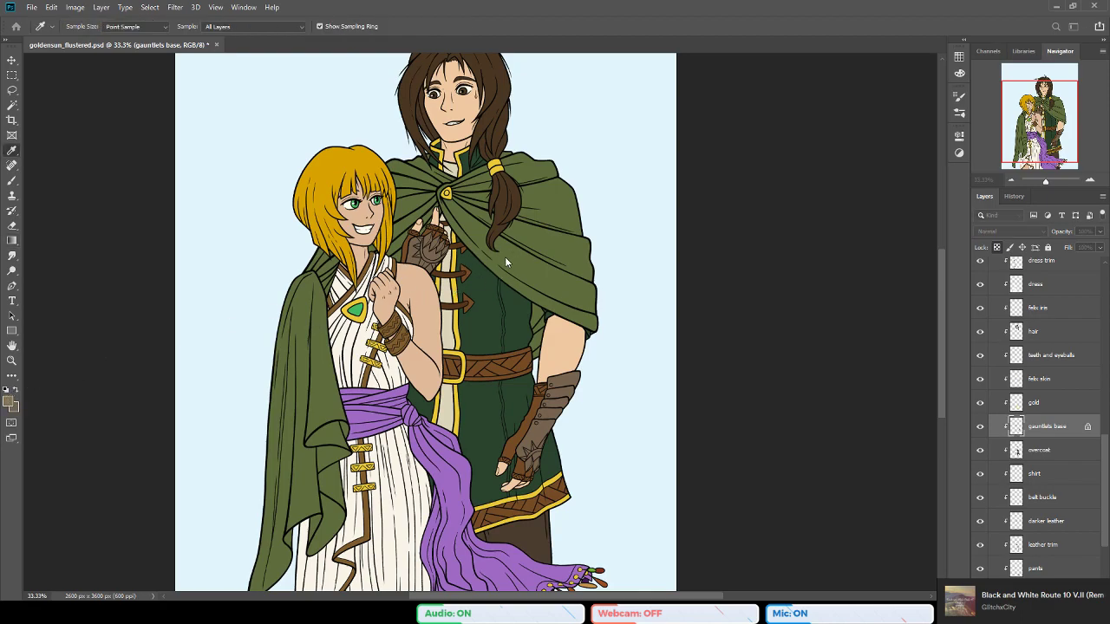
key("g")
left_click_drag(529, 405, 524, 403)
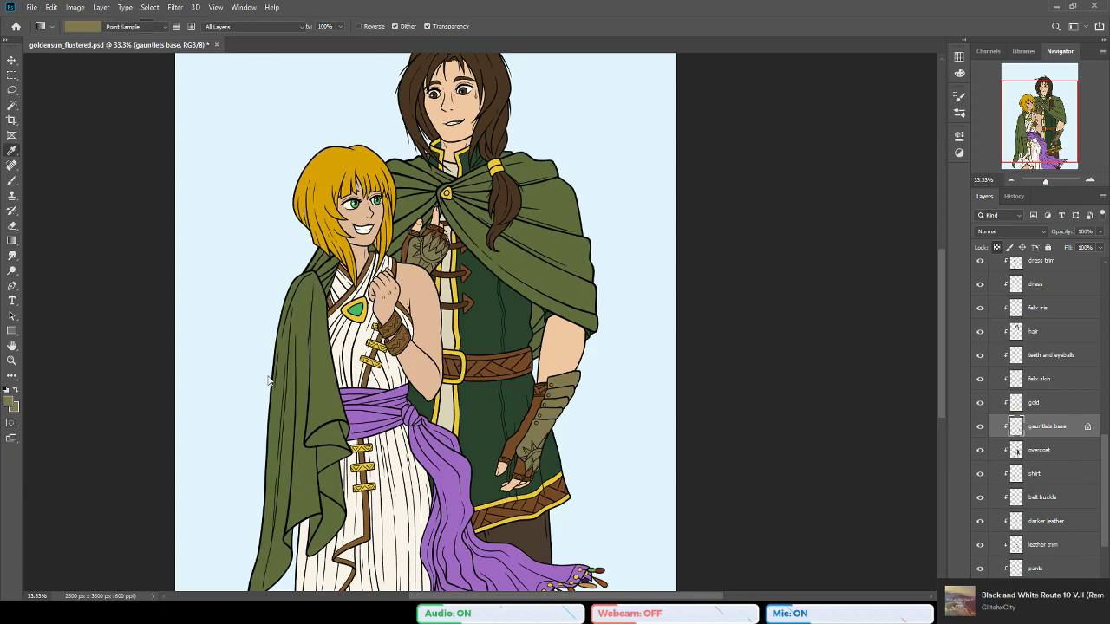
Step: Revert the document history to the "Lock Layer" state, discarding all the gauntlet recolouring attempts
key("i")
key("g")
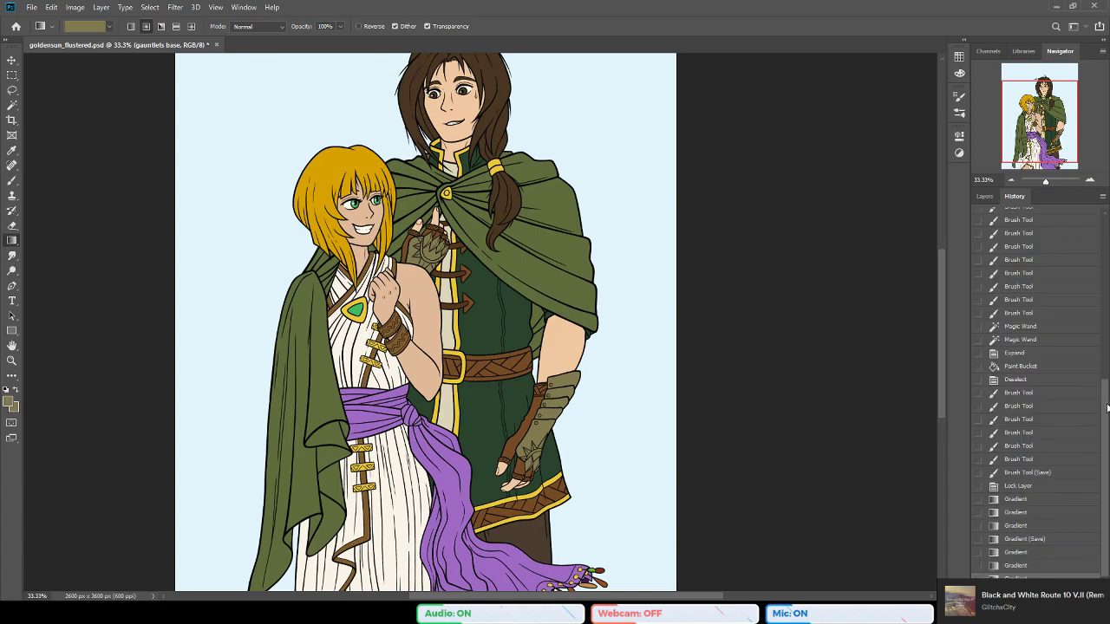
left_click(1038, 486)
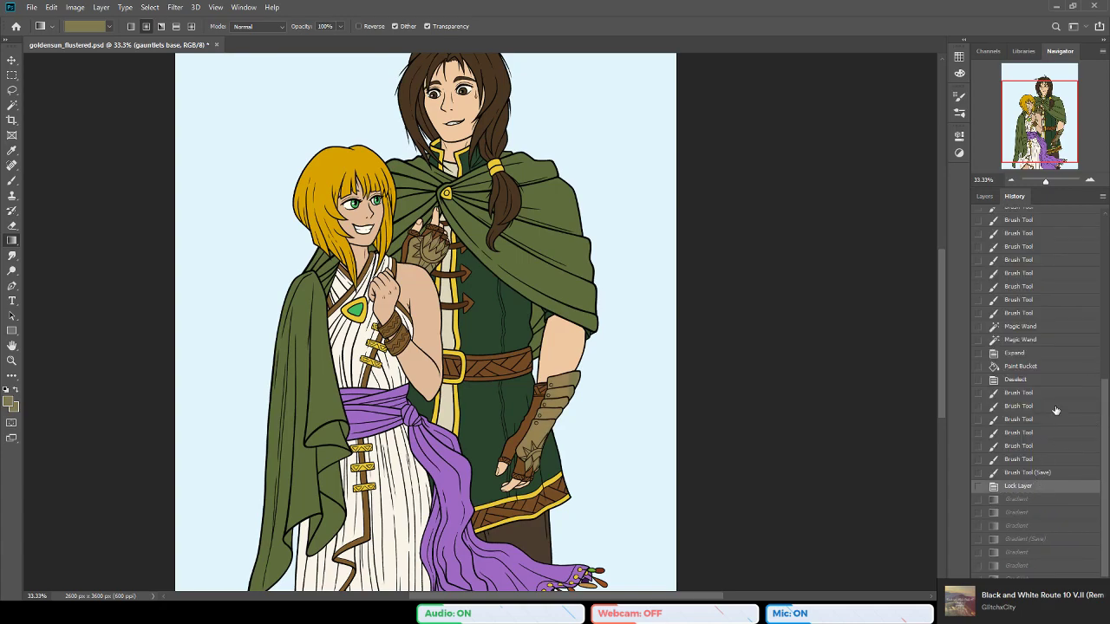
left_click(985, 197)
left_click_drag(409, 358, 418, 383)
left_click_drag(446, 464, 466, 423)
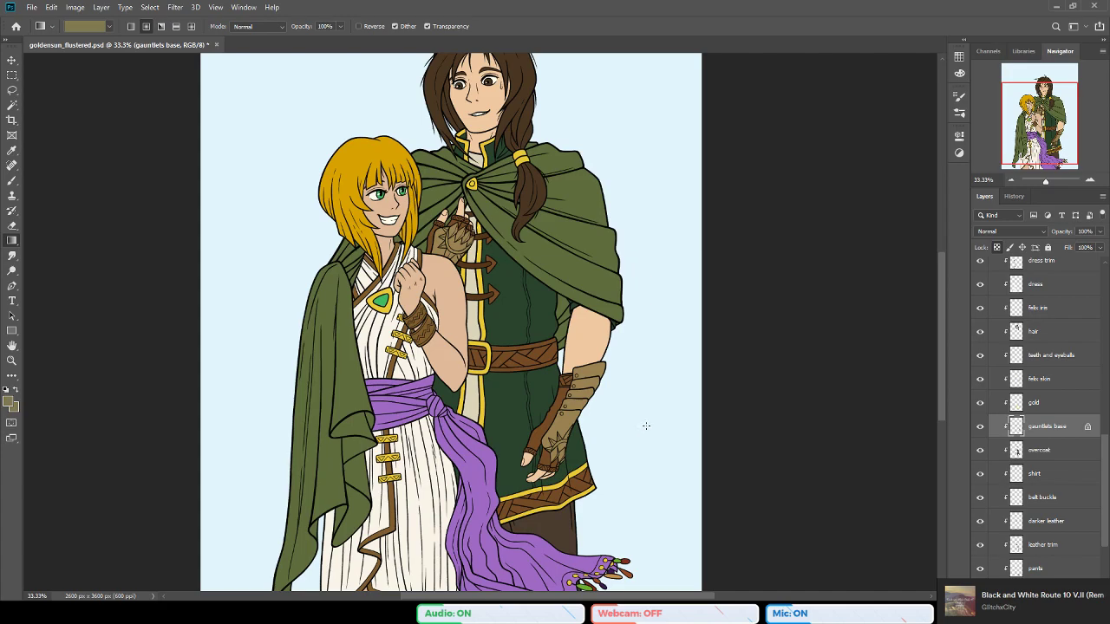
left_click_drag(471, 471, 492, 463)
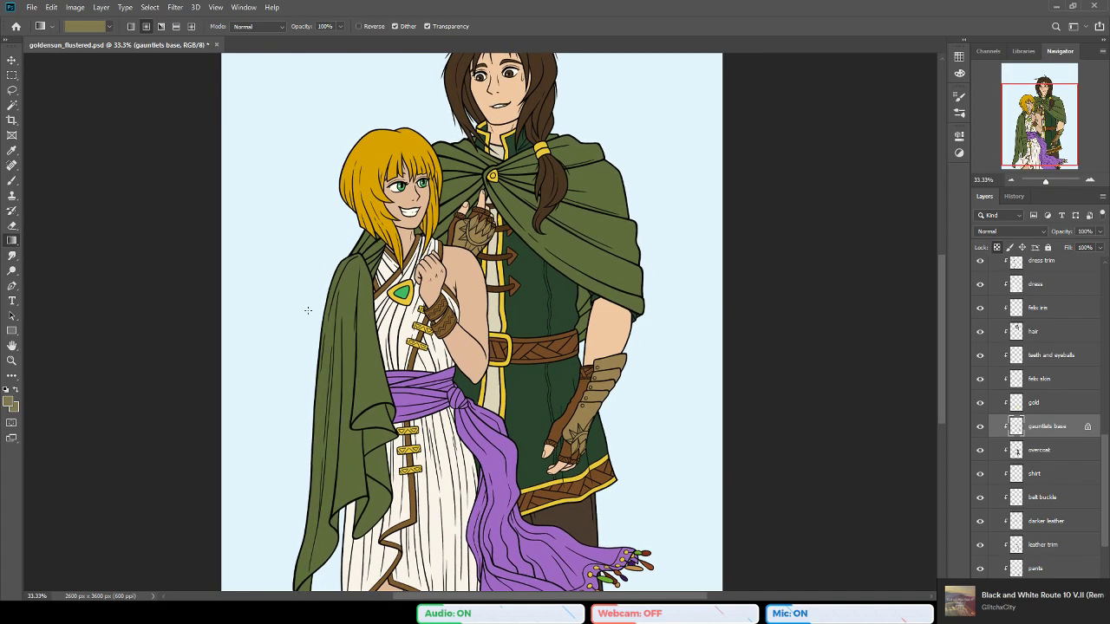
Step: Examine the raised hand's gauntlet colours up close and against the whole illustration, and save the document
left_click(11, 361)
left_click(479, 217)
left_click(478, 217)
left_click(479, 212)
left_click(479, 212)
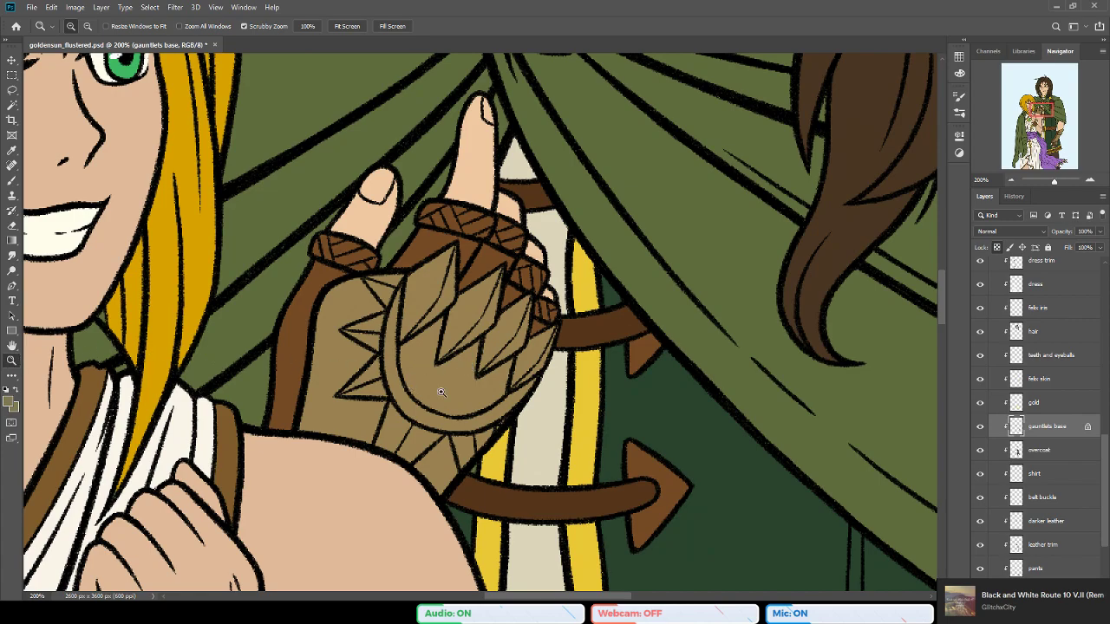
key("alt")
left_click(544, 325, "alt")
left_click(545, 325, "alt")
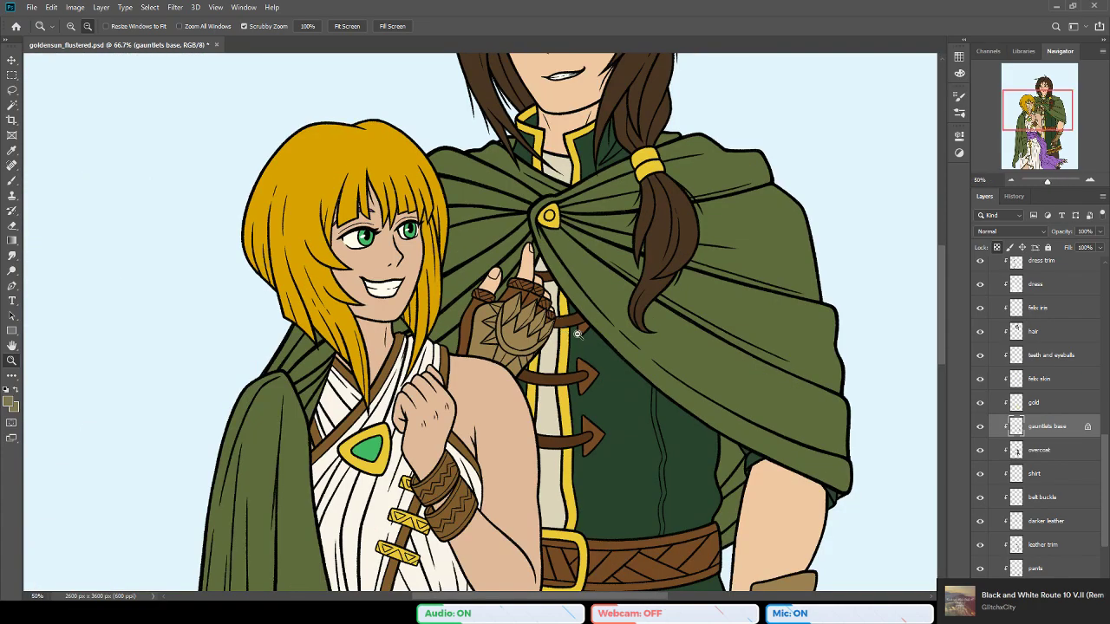
left_click(581, 334, "alt")
left_click_drag(622, 437, 518, 352)
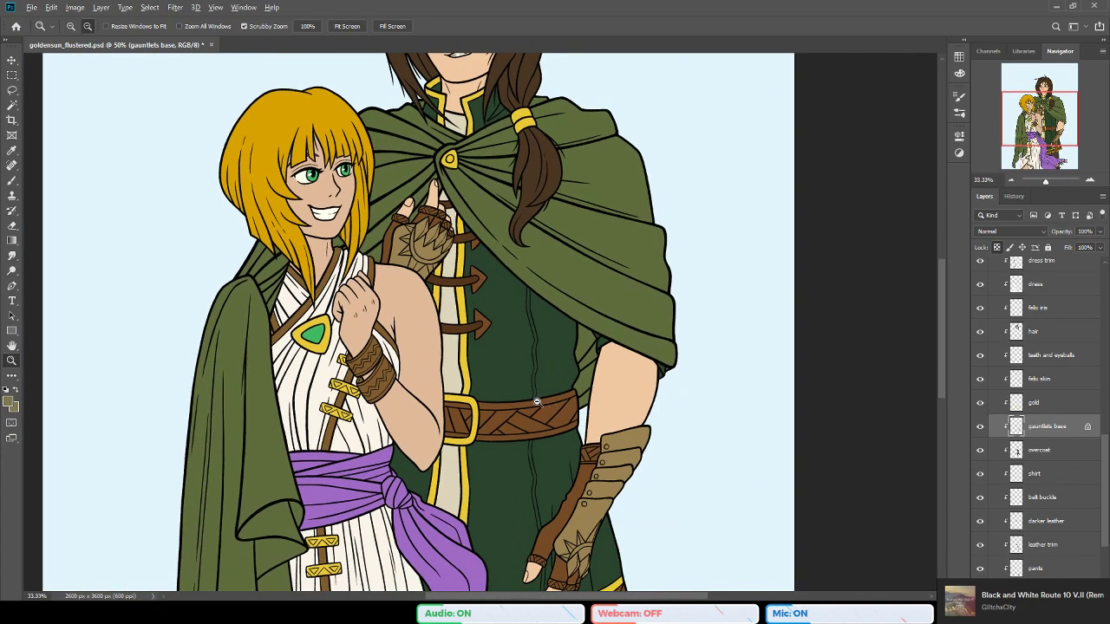
left_click(543, 400, "alt")
left_click(538, 394, "alt")
left_click_drag(546, 423, 545, 347)
key("ctrl+s")
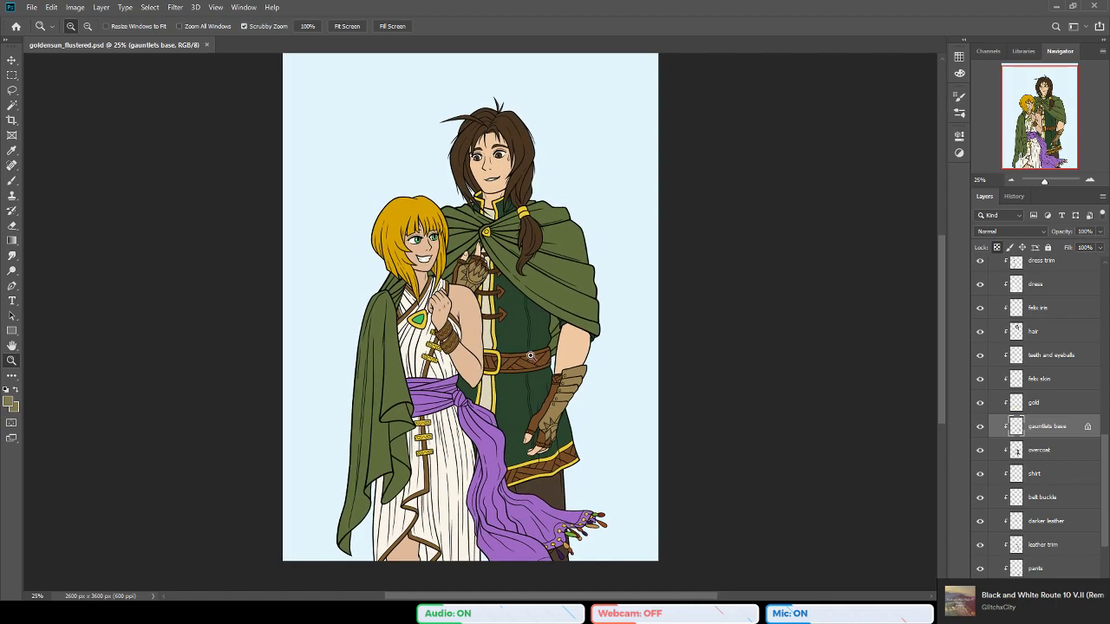
Step: Lock the "base" layer's transparent pixels and recolour the cloaks with a duller, more muted olive green
key("b")
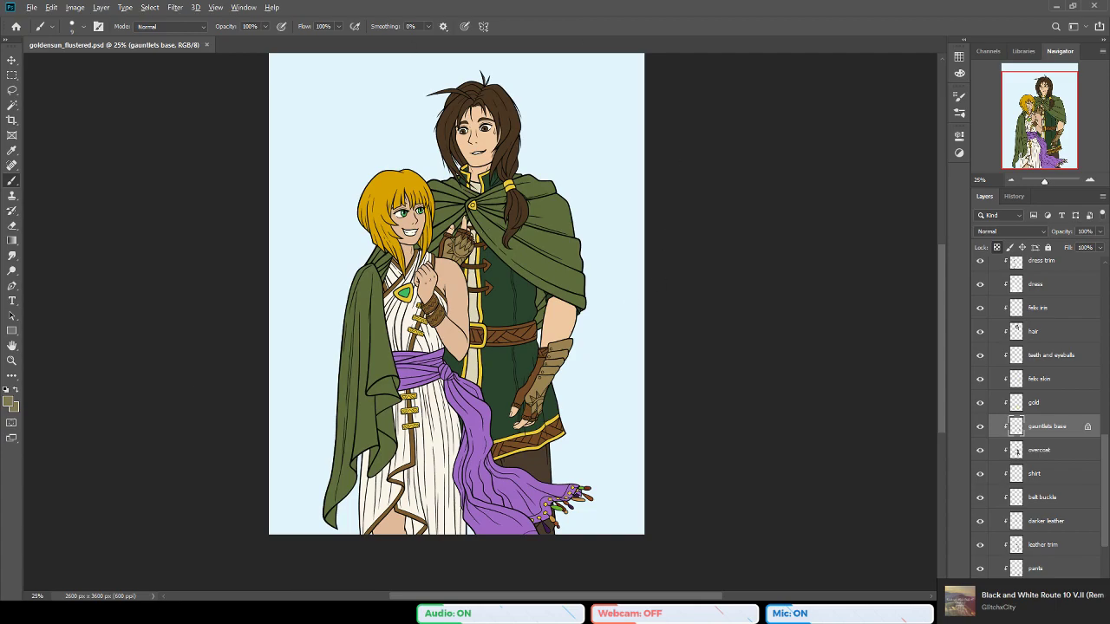
key("Return")
key("i")
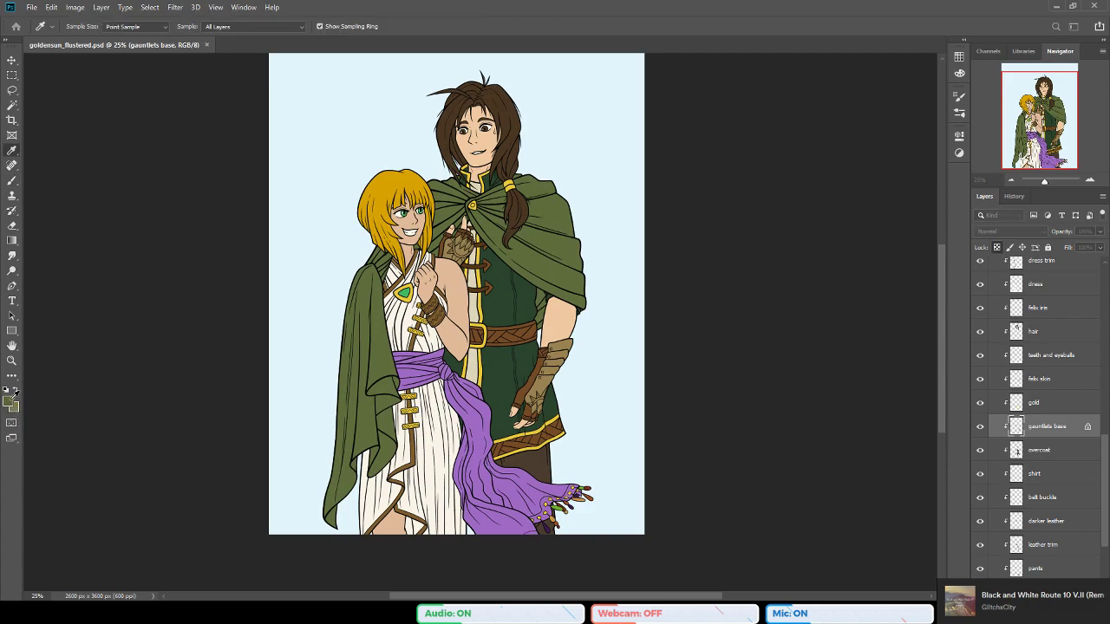
key("g")
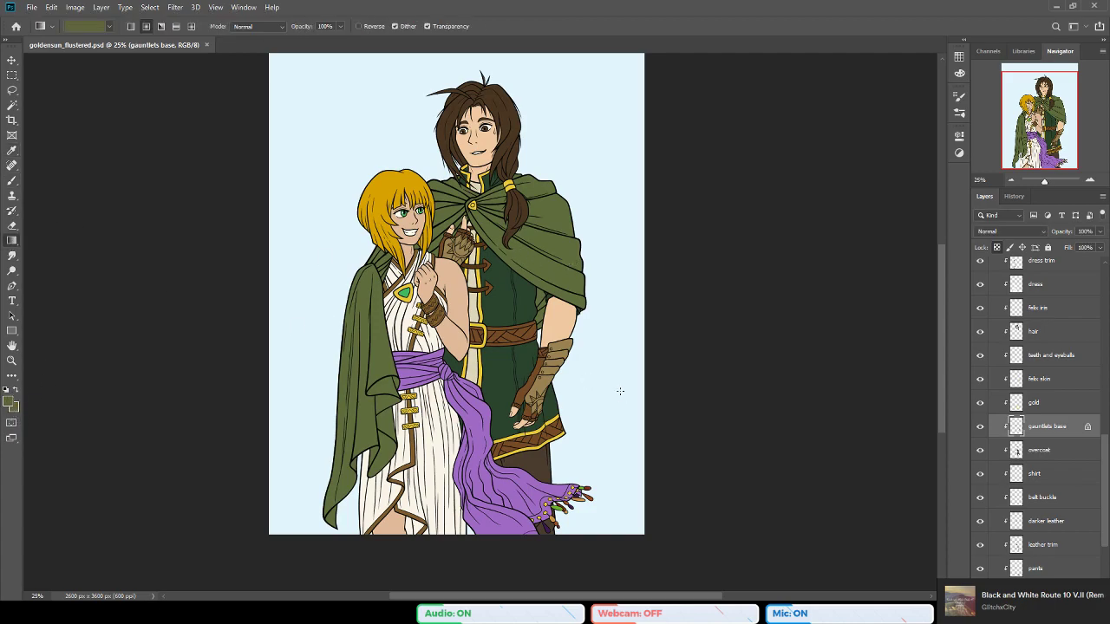
scroll(1003, 303, "down", 4)
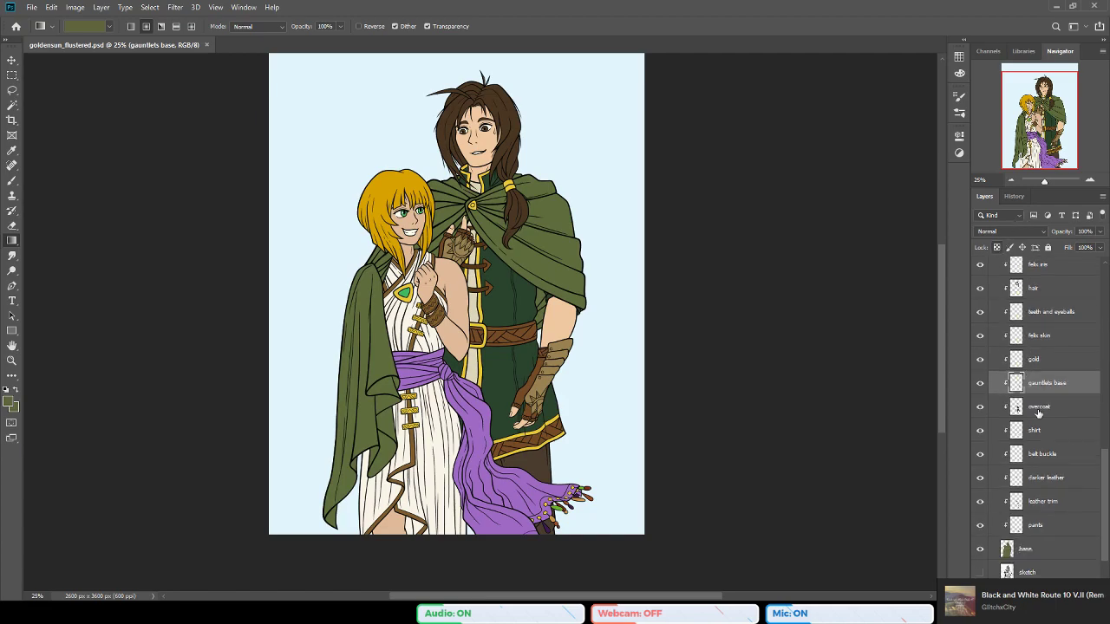
left_click(1028, 503)
key("/")
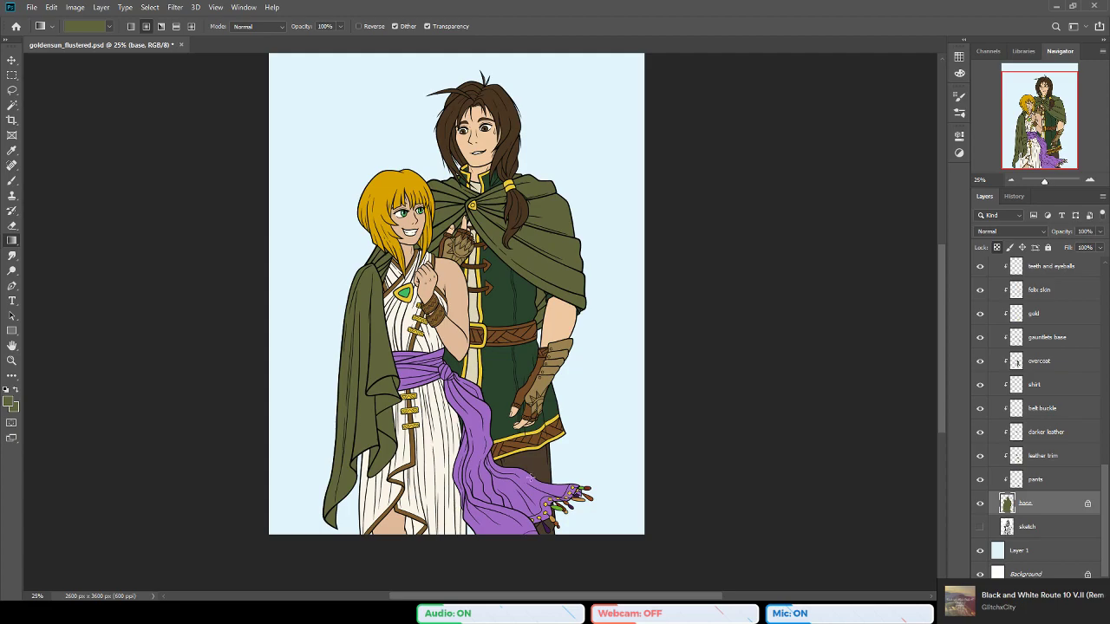
Step: Recolour the cloaks on the "base" layer with a more saturated olive green and save the document
scroll(530, 478, "up", 2)
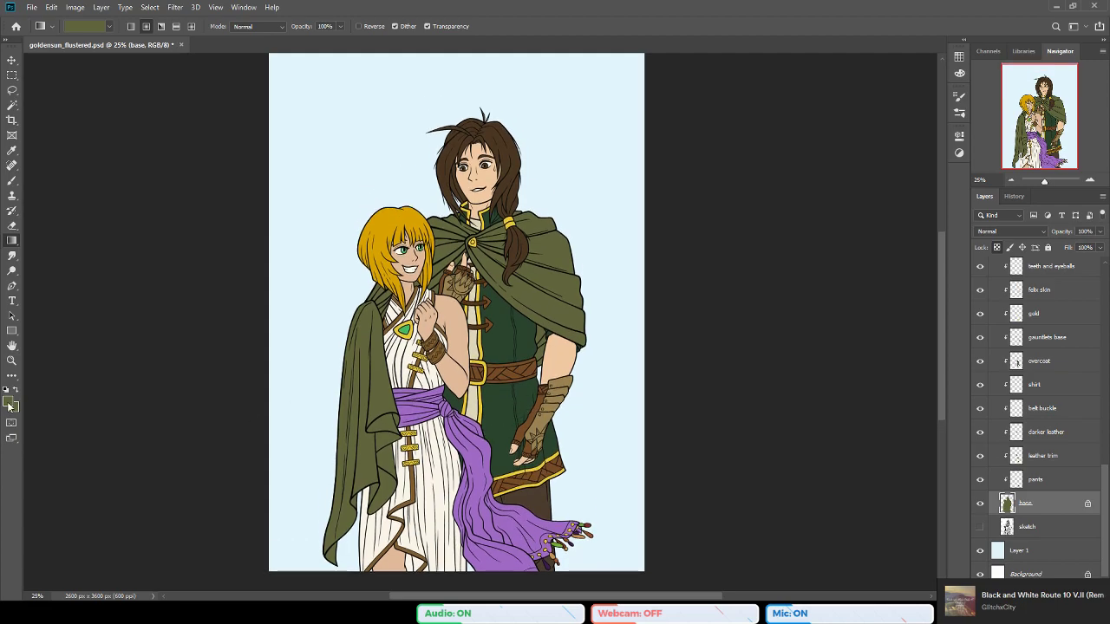
key("i")
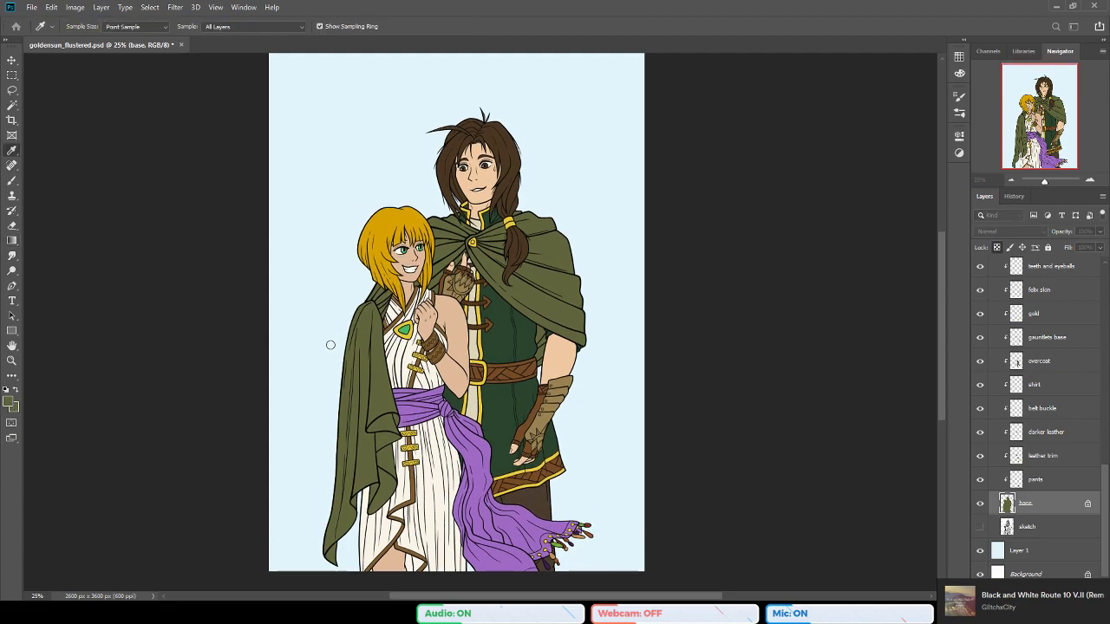
key("g")
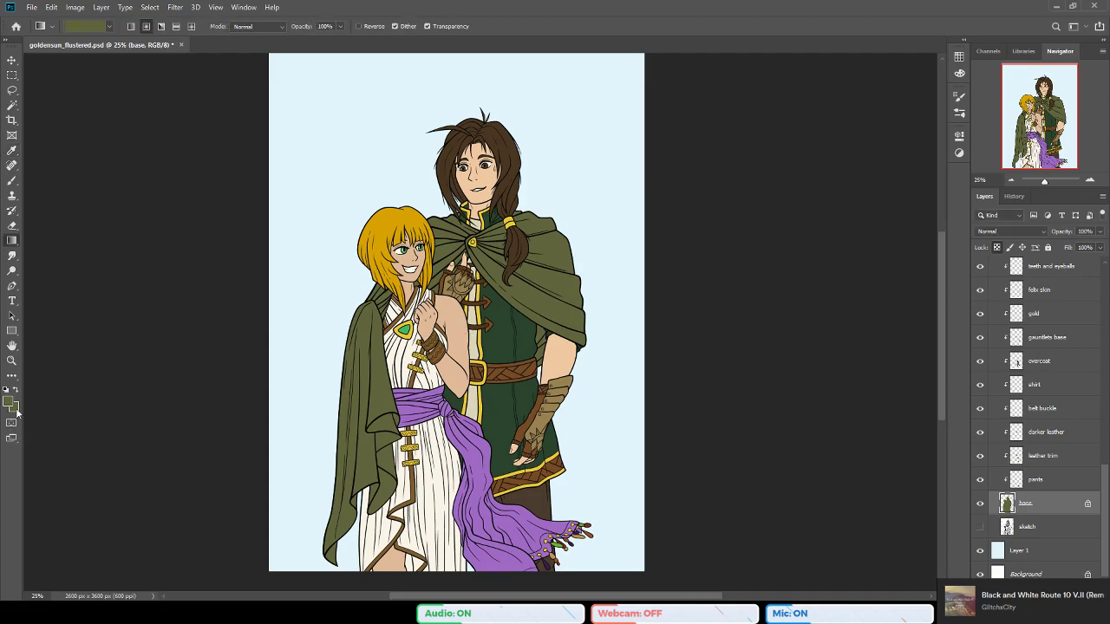
left_click(530, 246)
key("ctrl+s")
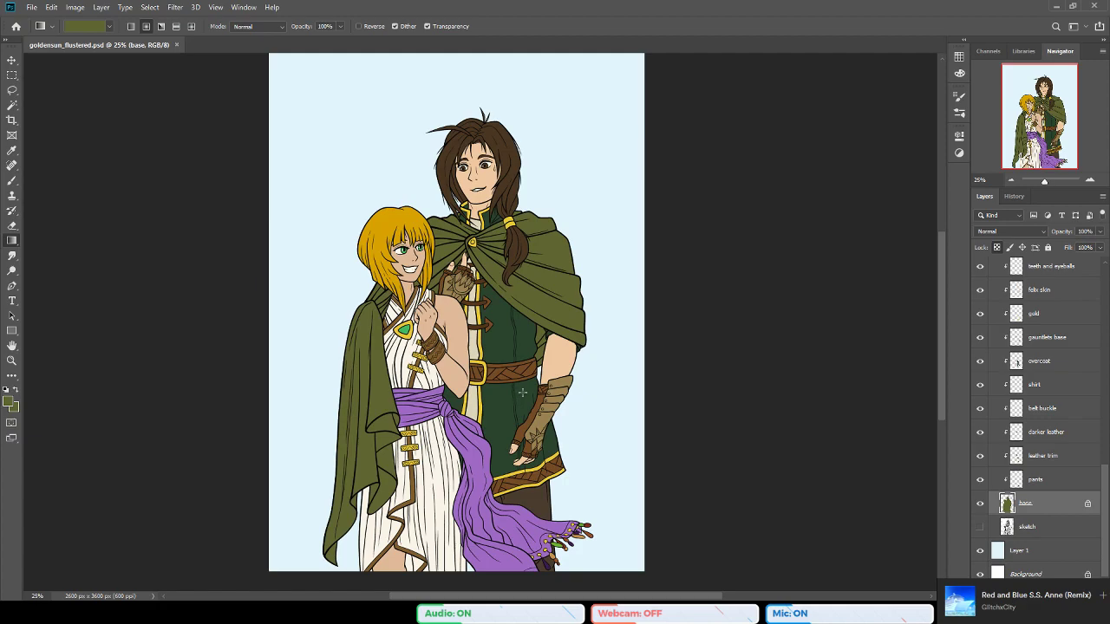
Step: Try a light tan brown on the "pants" layer with its transparent pixels locked, undo it, and save the document
key("b")
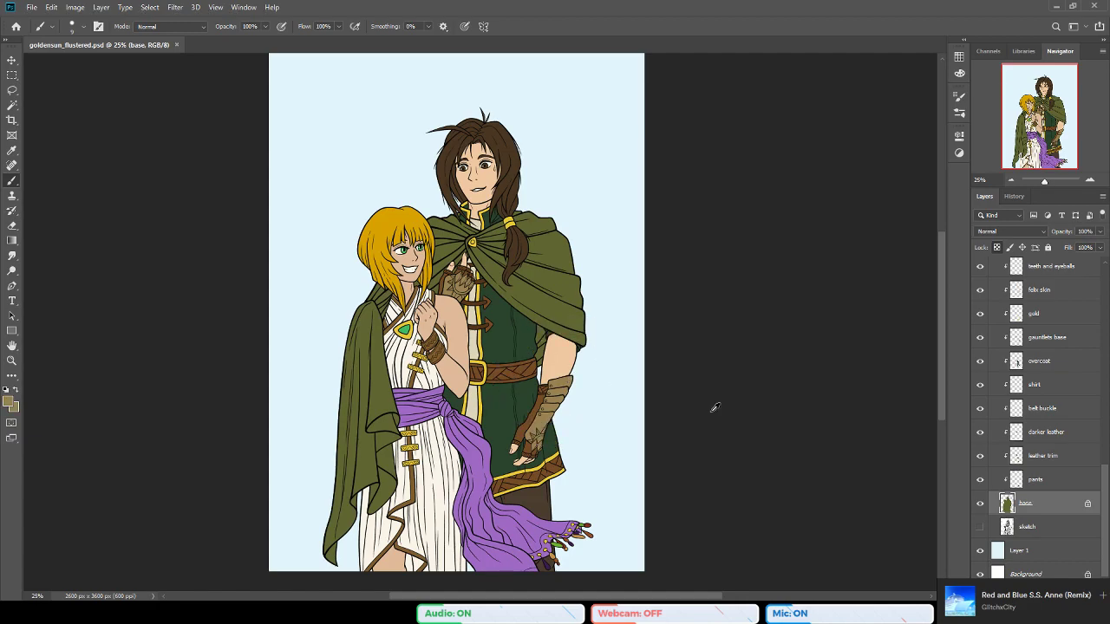
left_click(1047, 485)
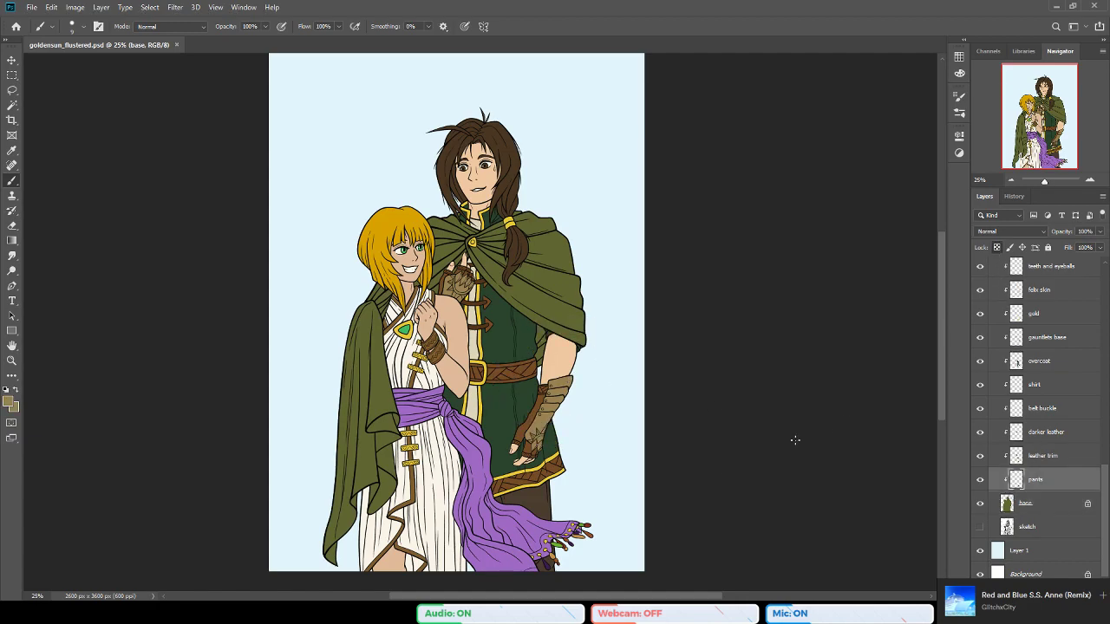
left_click(12, 240)
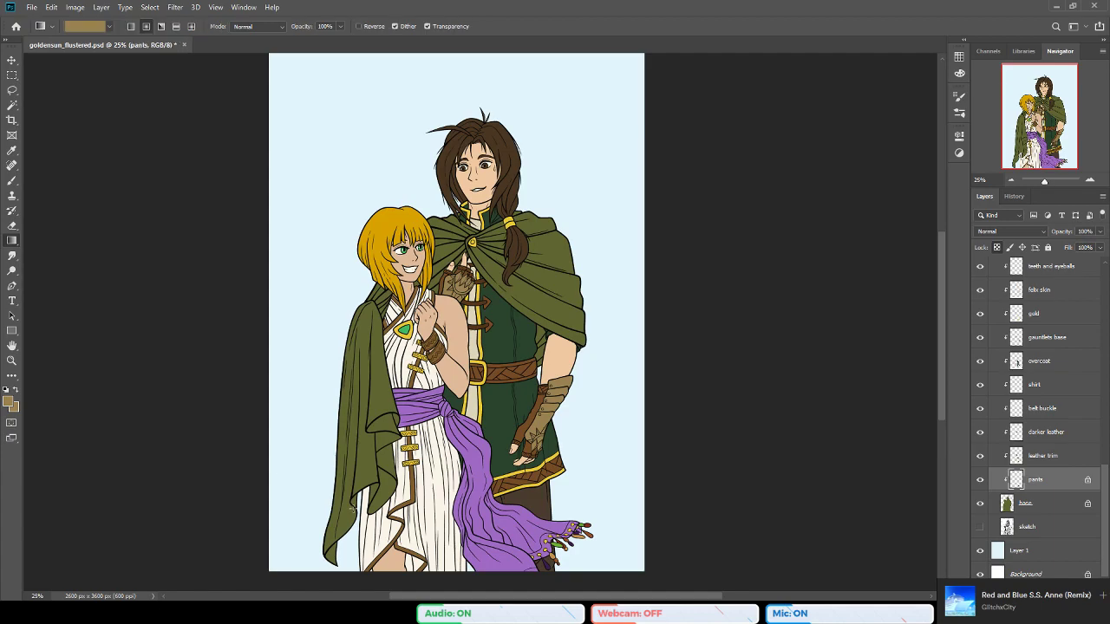
left_click_drag(523, 568, 555, 494)
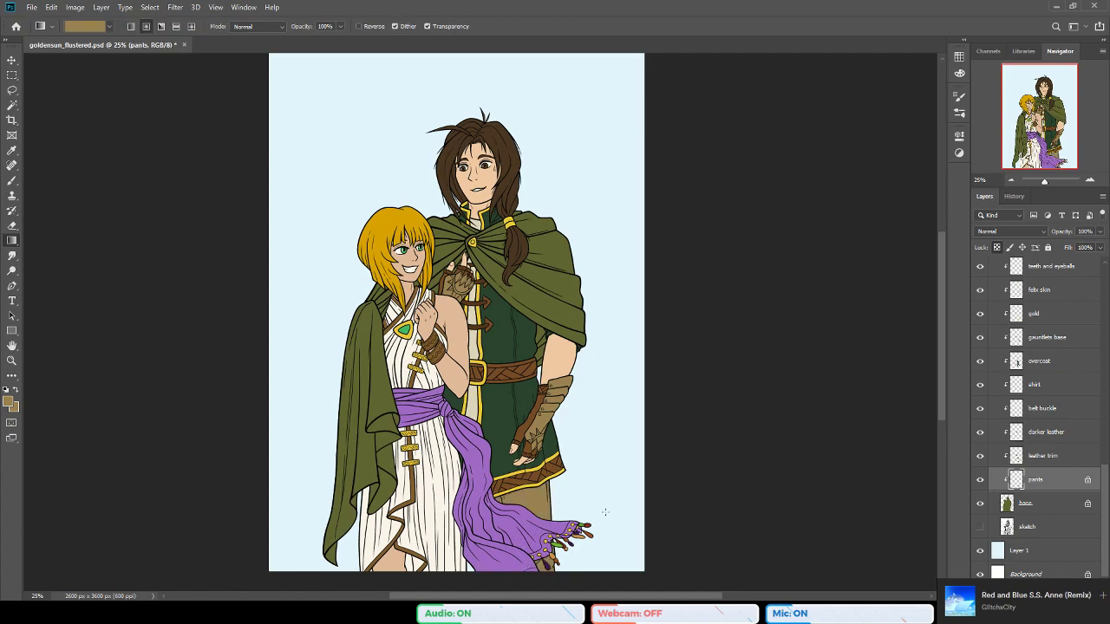
key("ctrl+z")
left_click(538, 491, "alt")
key("ctrl+s")
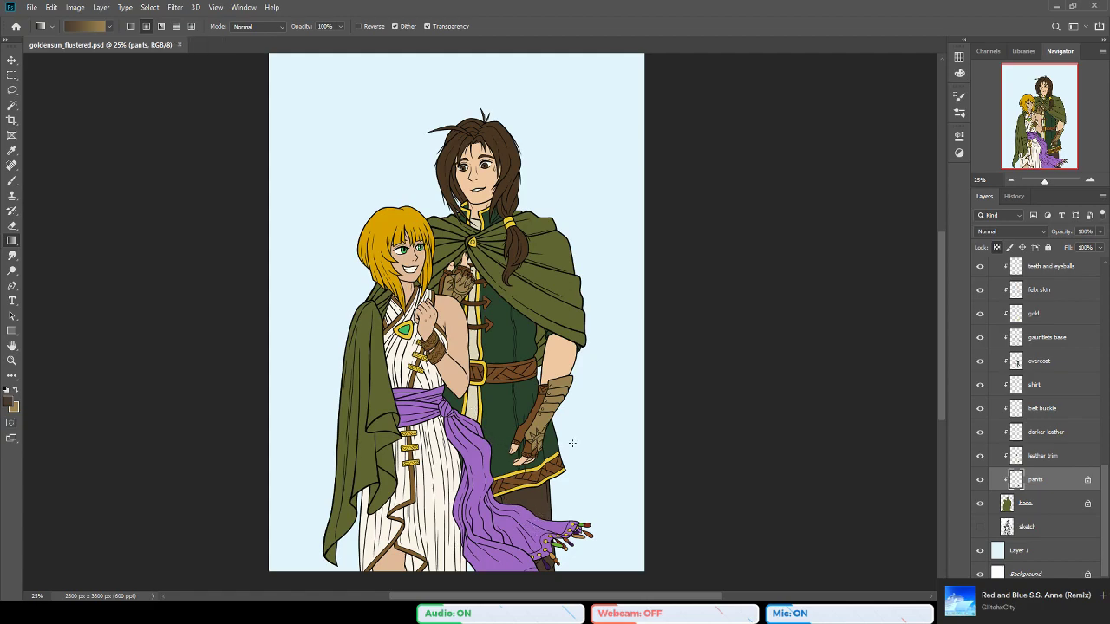
Step: Show the hidden "blush temp" layer and make it the active layer
scroll(1075, 458, "up", 3)
scroll(1065, 461, "up", 10)
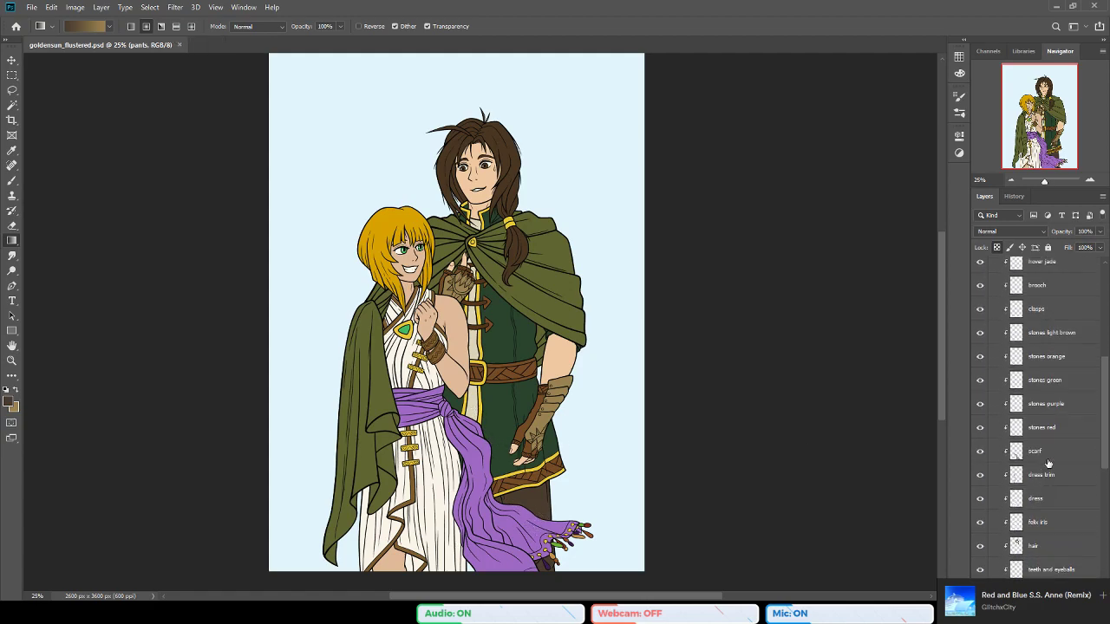
scroll(1043, 465, "up", 3)
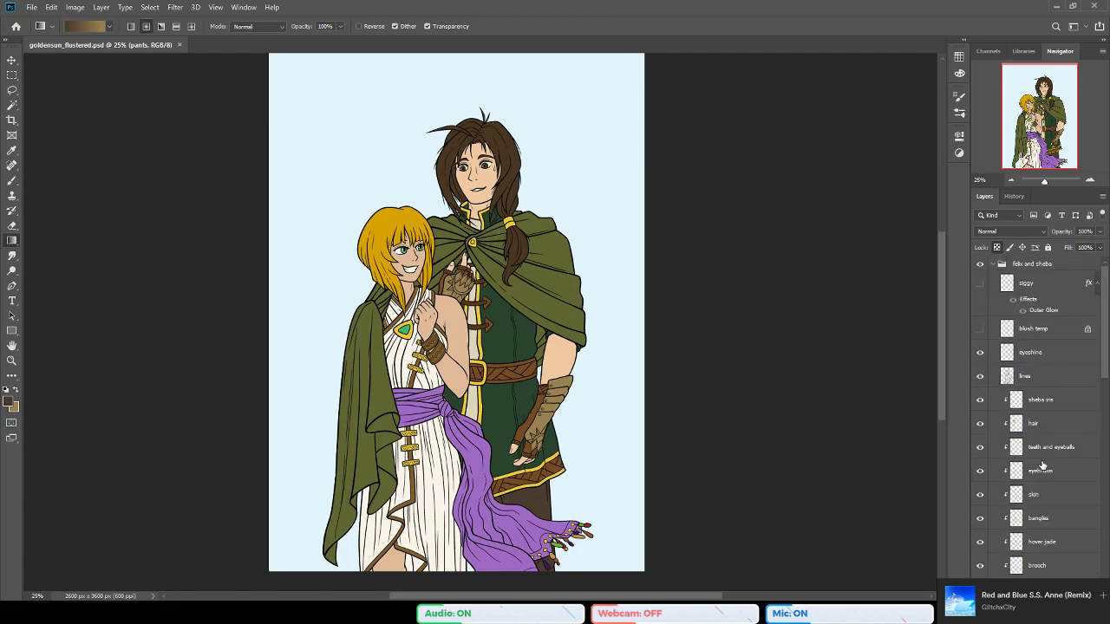
left_click(980, 333)
left_click(1060, 333)
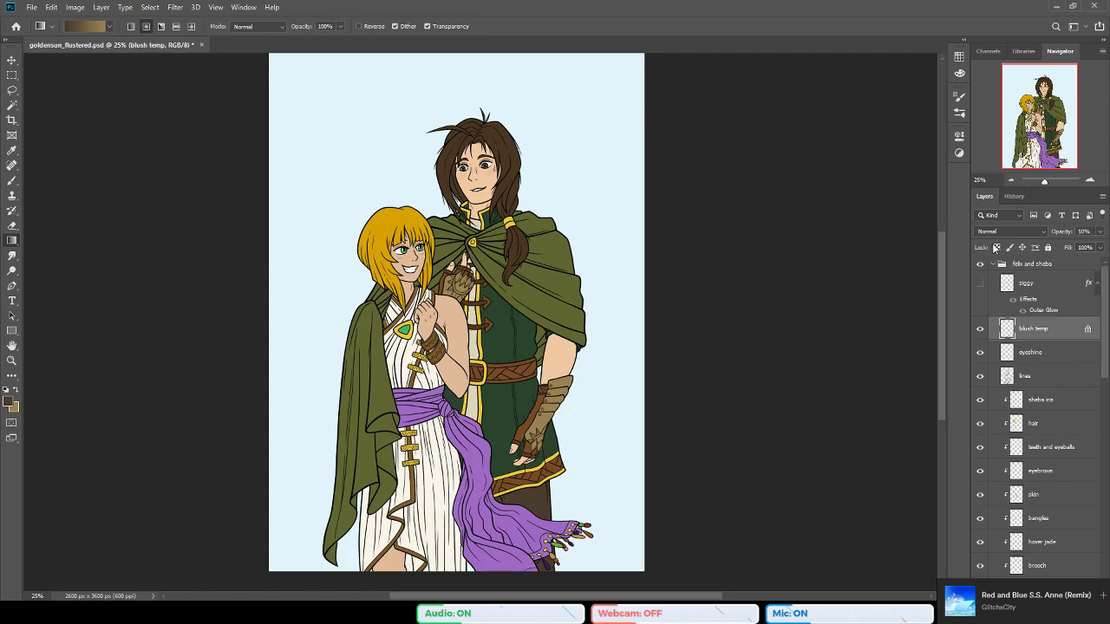
left_click(997, 247)
Step: Lock the "blush temp" layer's transparent pixels, recolour the blush coral red, and set the layer's opacity to 100%
key("b")
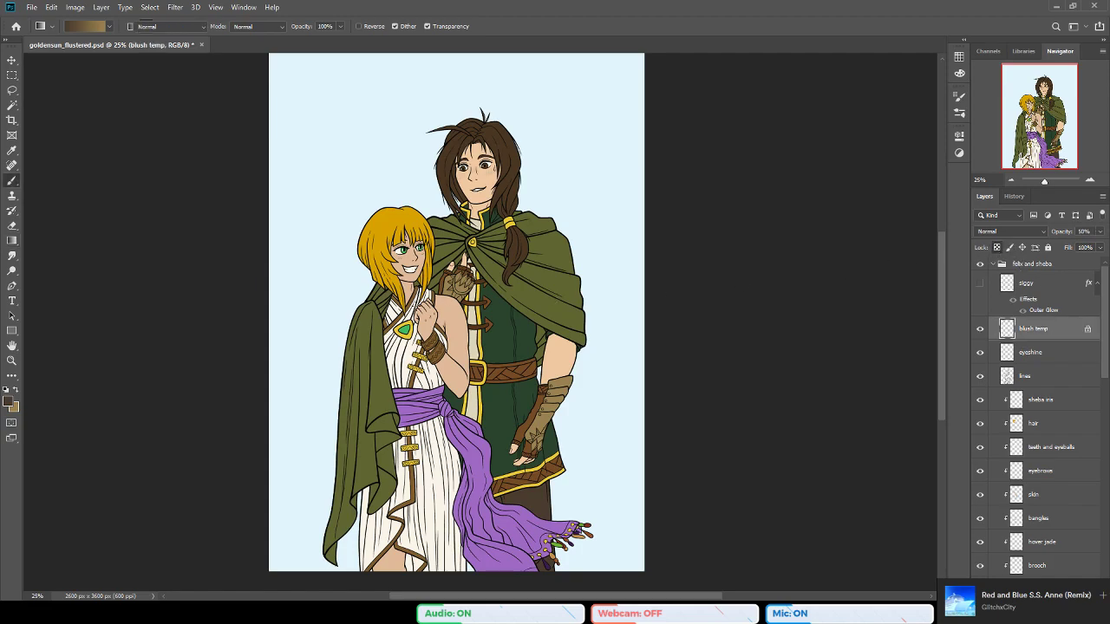
key("i")
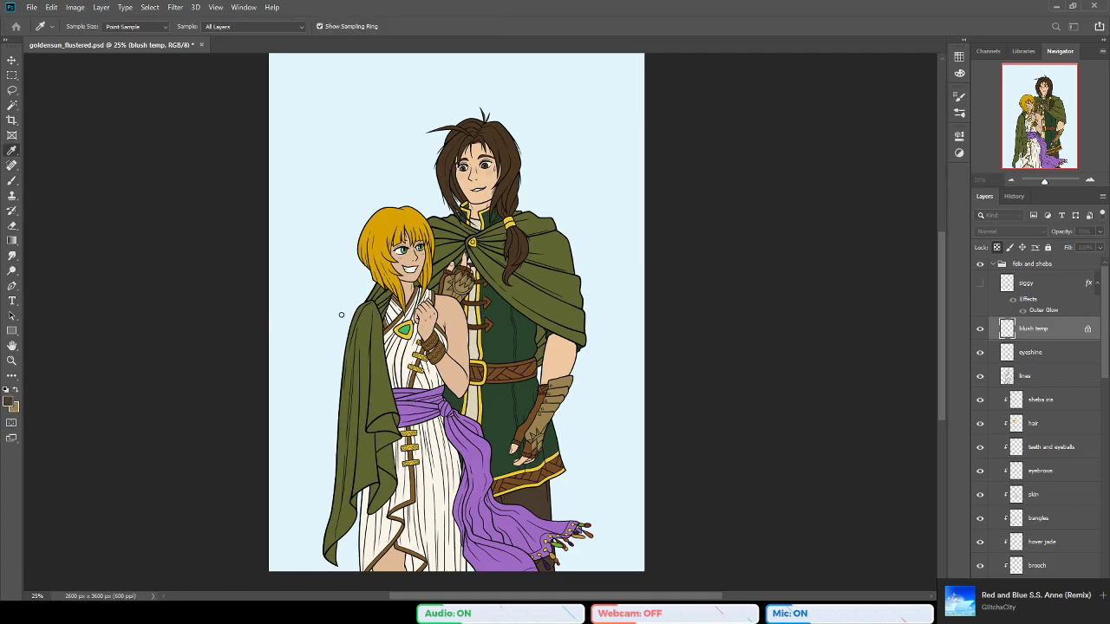
key("b")
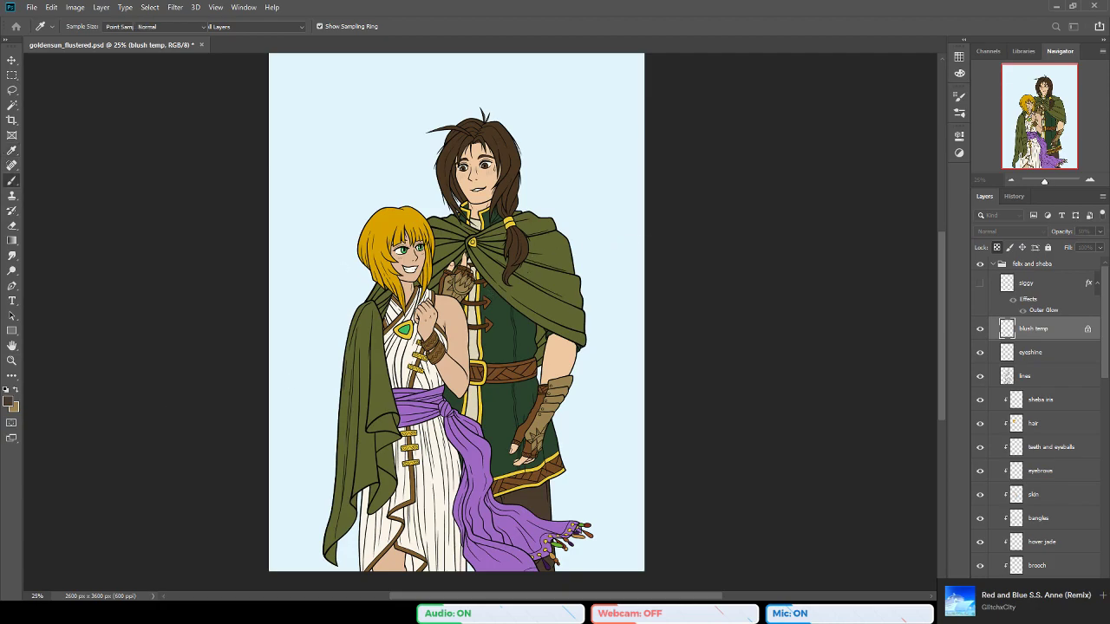
key("x")
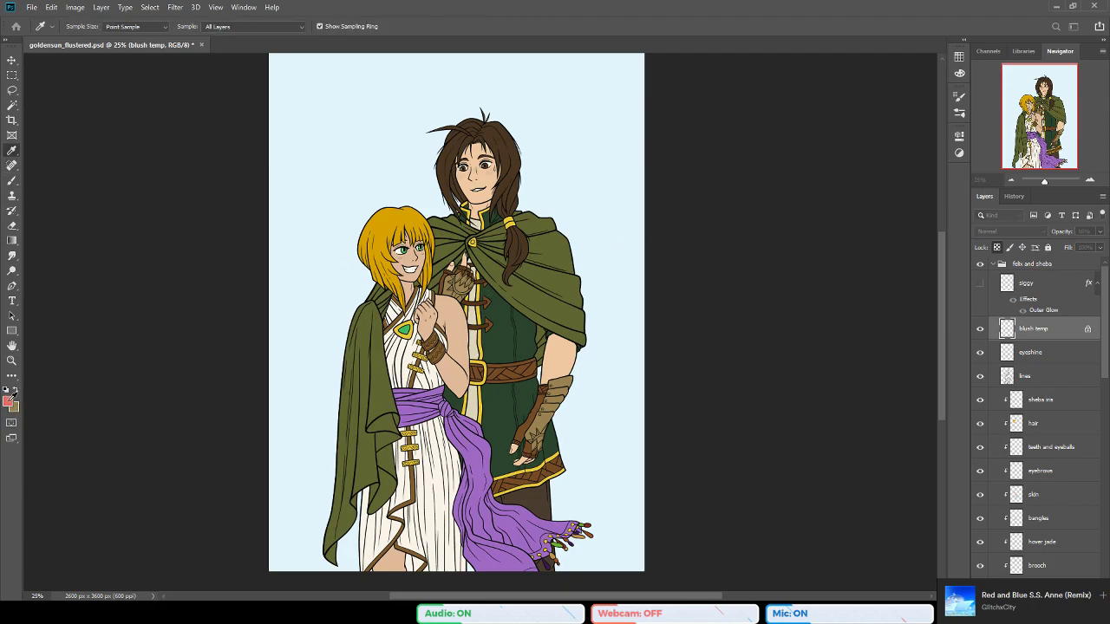
key("b")
left_click(12, 241)
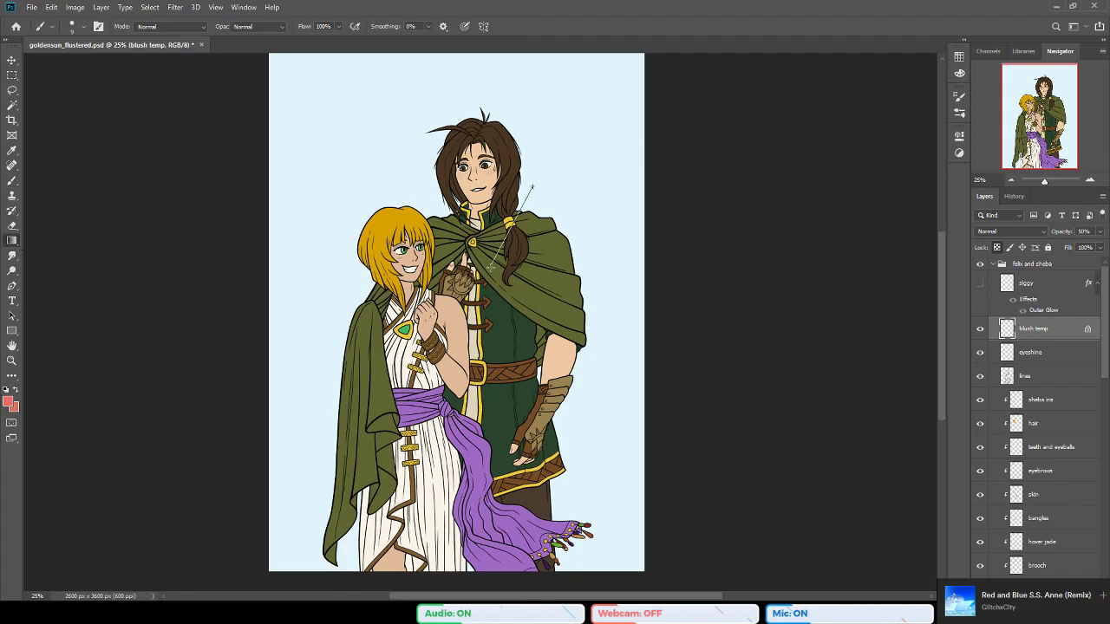
left_click(1085, 232)
type("100")
key("Return")
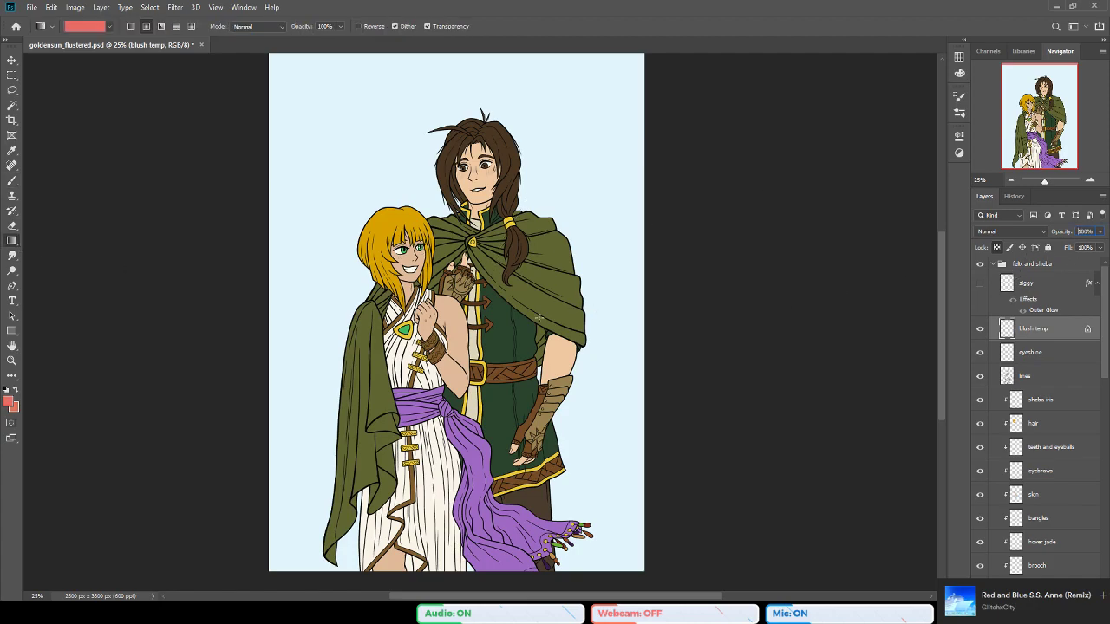
Step: Try a lighter salmon pink for the blush on the "blush temp" layer
left_click(12, 360)
left_click(434, 208)
scroll(477, 193, "up", 2)
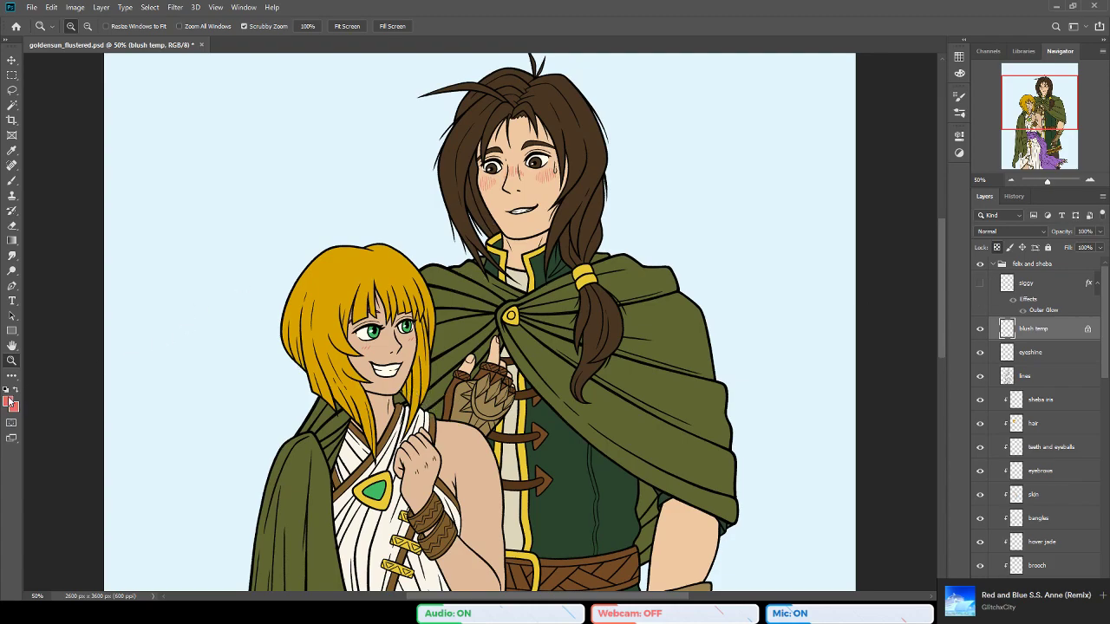
key("i")
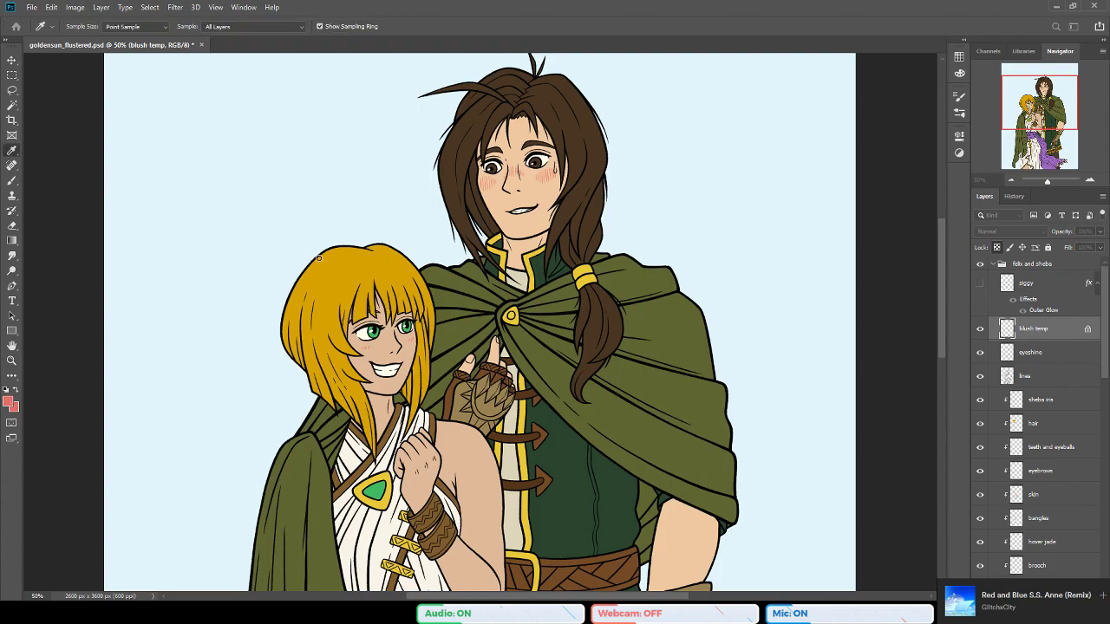
key("z")
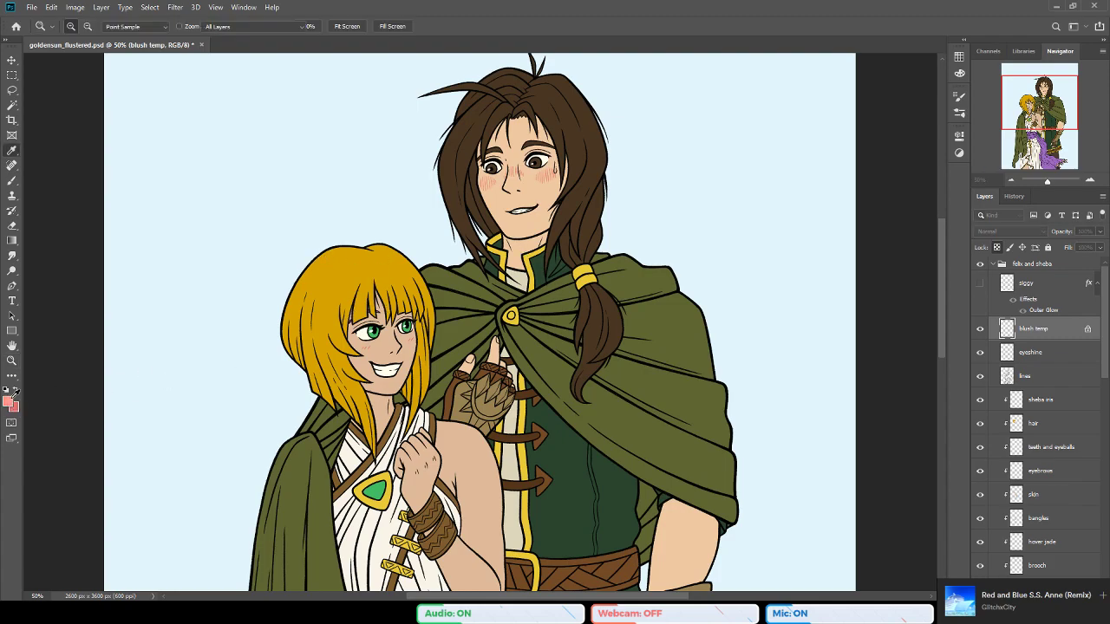
left_click(21, 243)
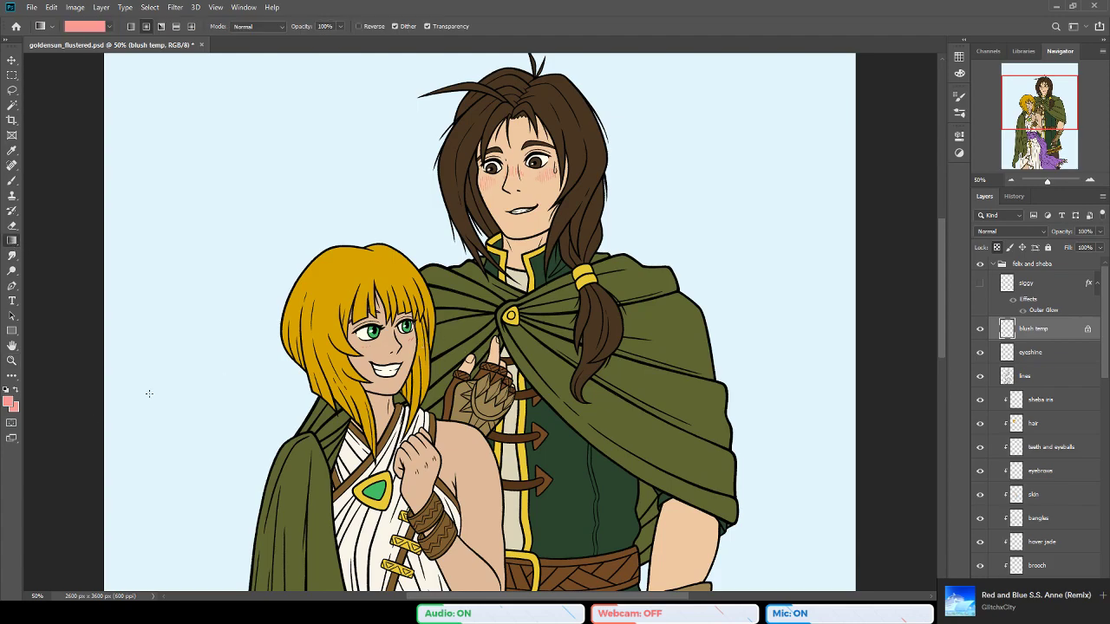
Step: Recolour the blush on the "blush temp" layer with a stronger coral pink and save the document
key("i")
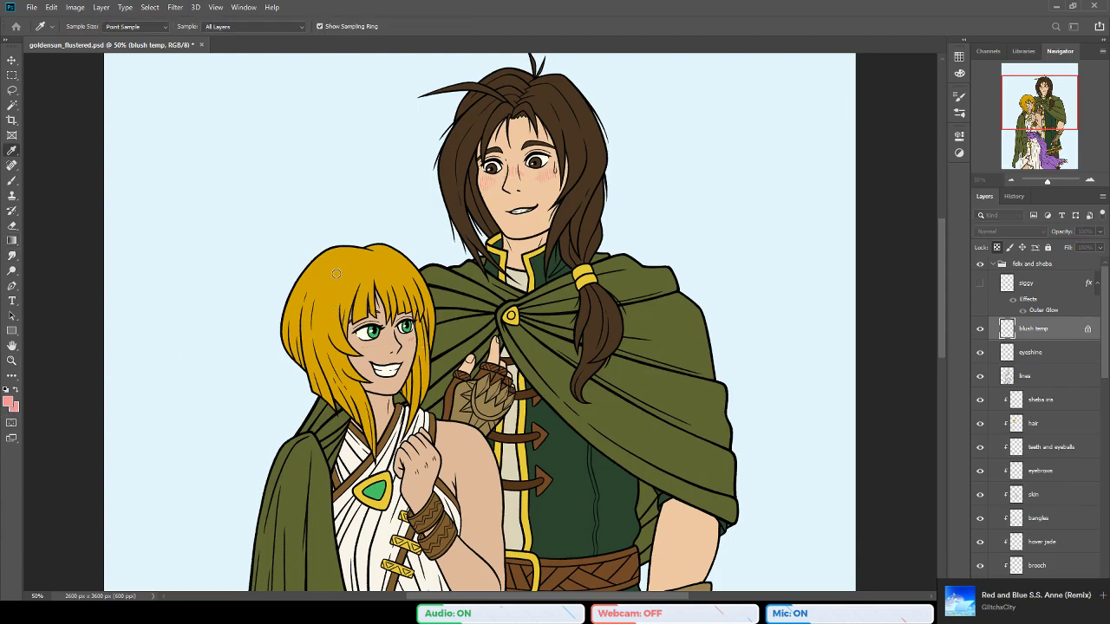
key("g")
key("g")
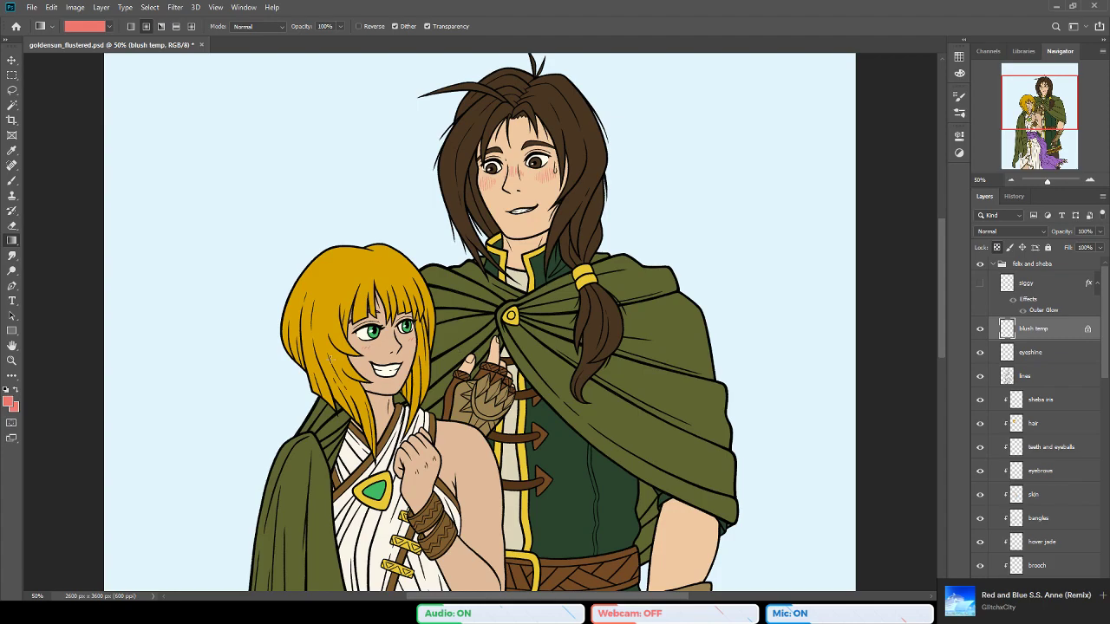
left_click(11, 360)
left_click(399, 338, "alt")
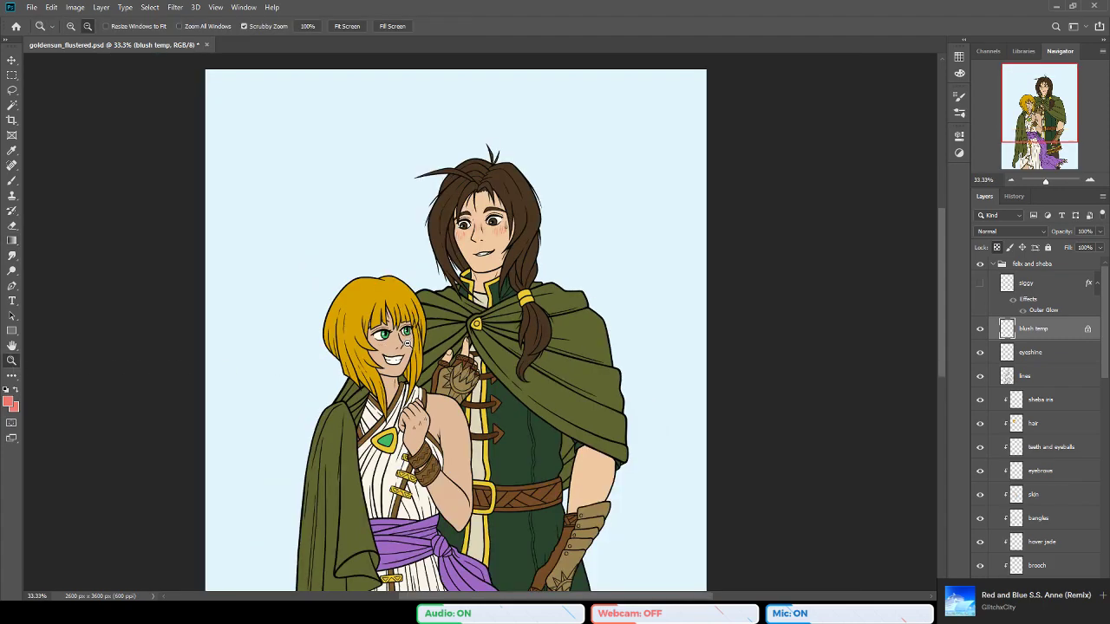
left_click(434, 436, "alt")
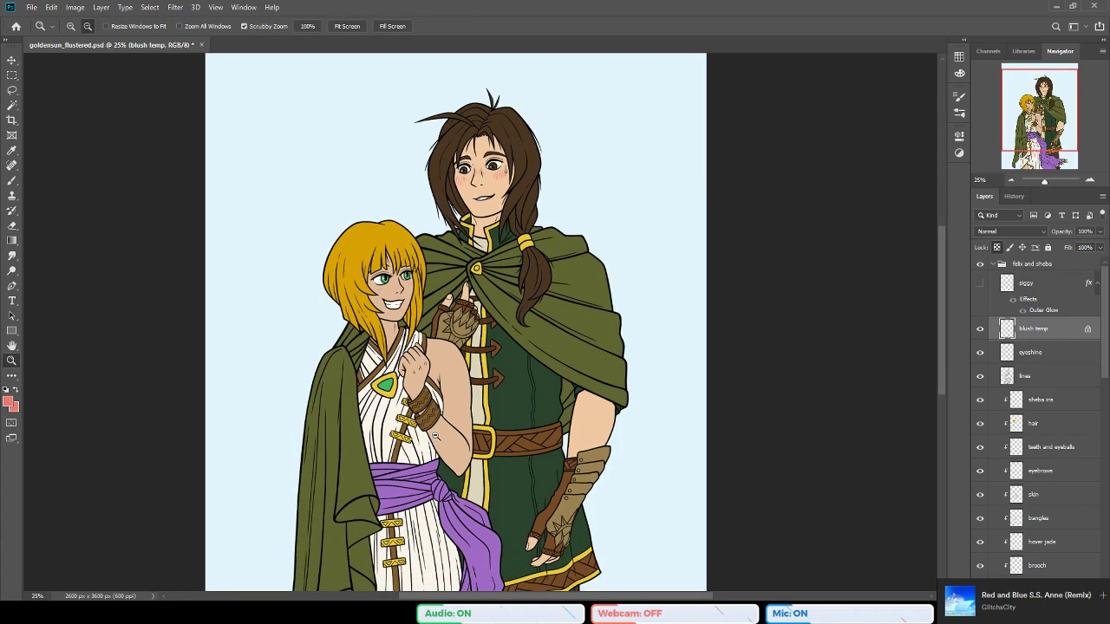
scroll(437, 436, "down", 2)
left_click(454, 320)
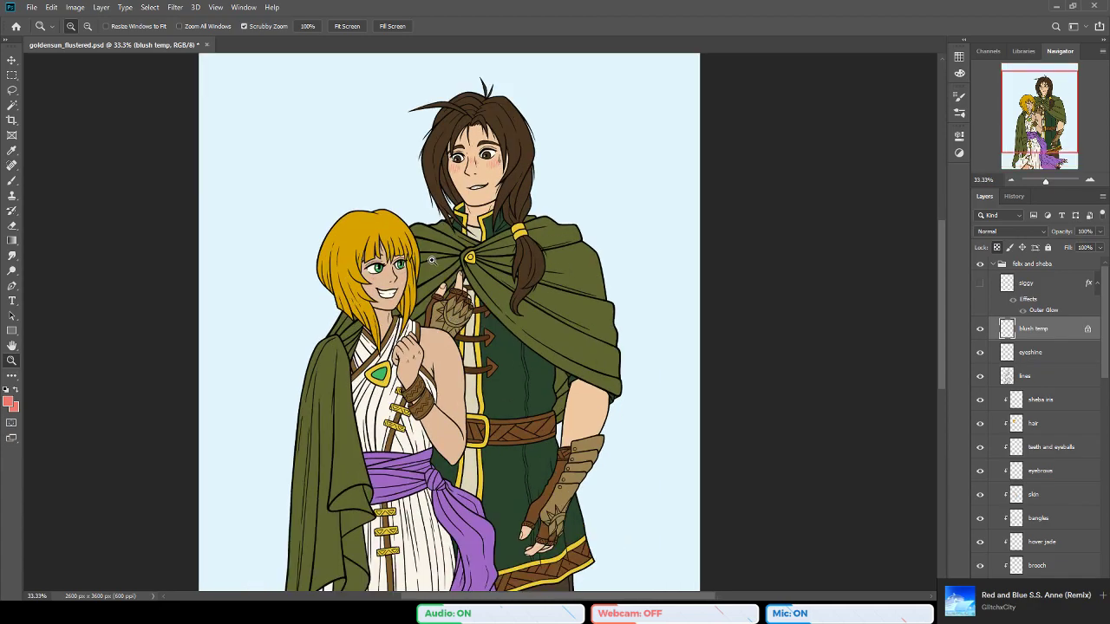
scroll(426, 274, "up", 2)
left_click(425, 272)
left_click(424, 272)
key("ctrl+s")
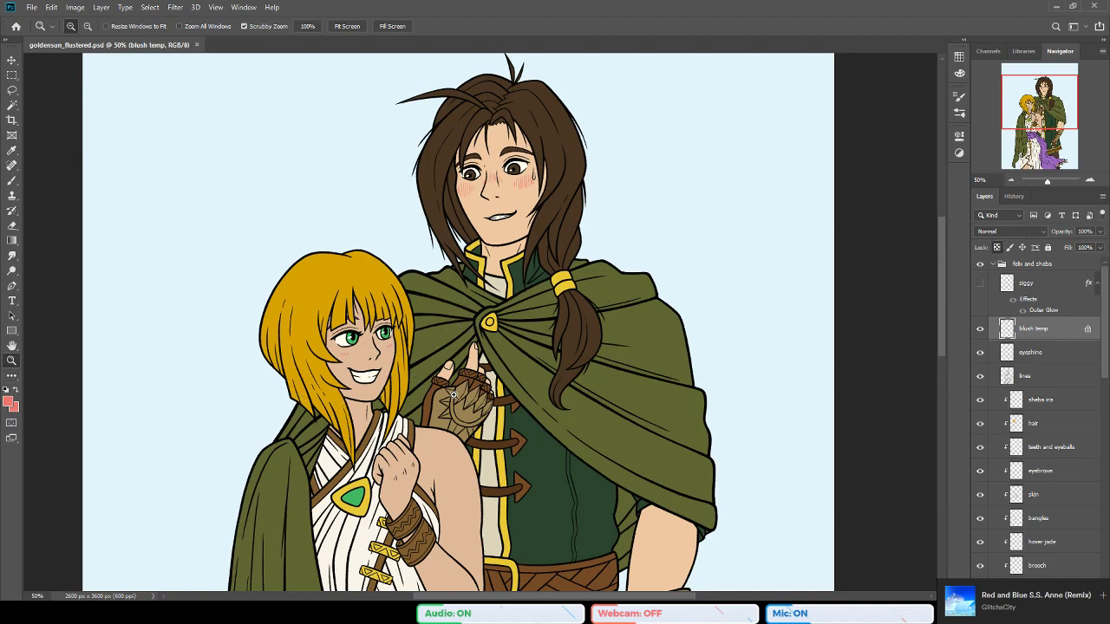
Step: Sample the light blue background colour and choose a pink-to-blue gradient for the Gradient tool
left_click(484, 351, "alt")
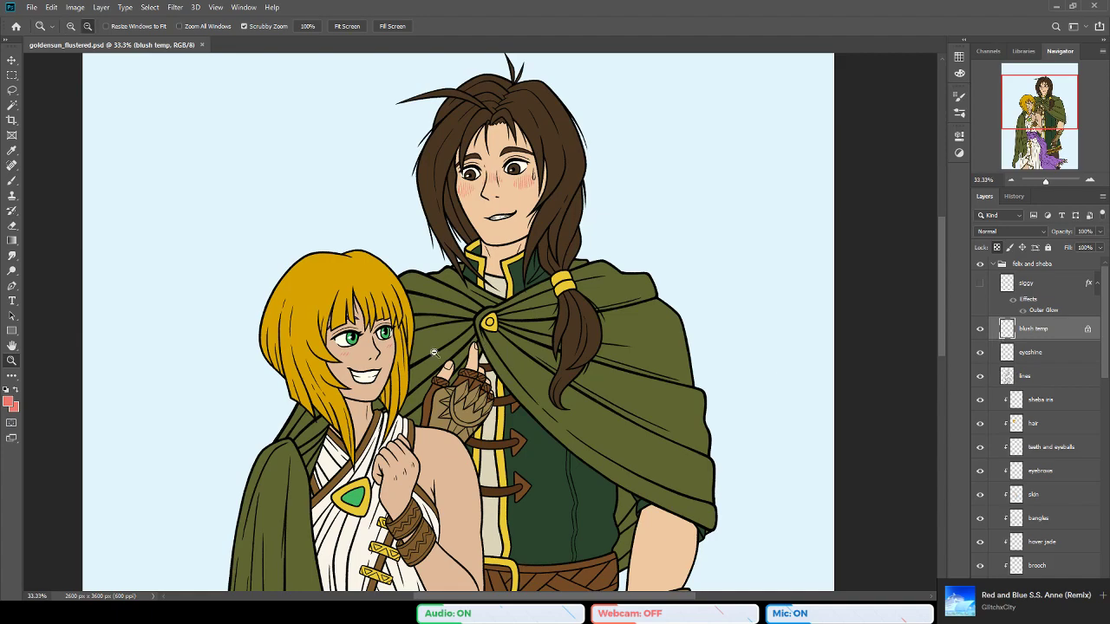
left_click(425, 365, "alt")
scroll(427, 375, "down", 6)
left_click(427, 382, "alt")
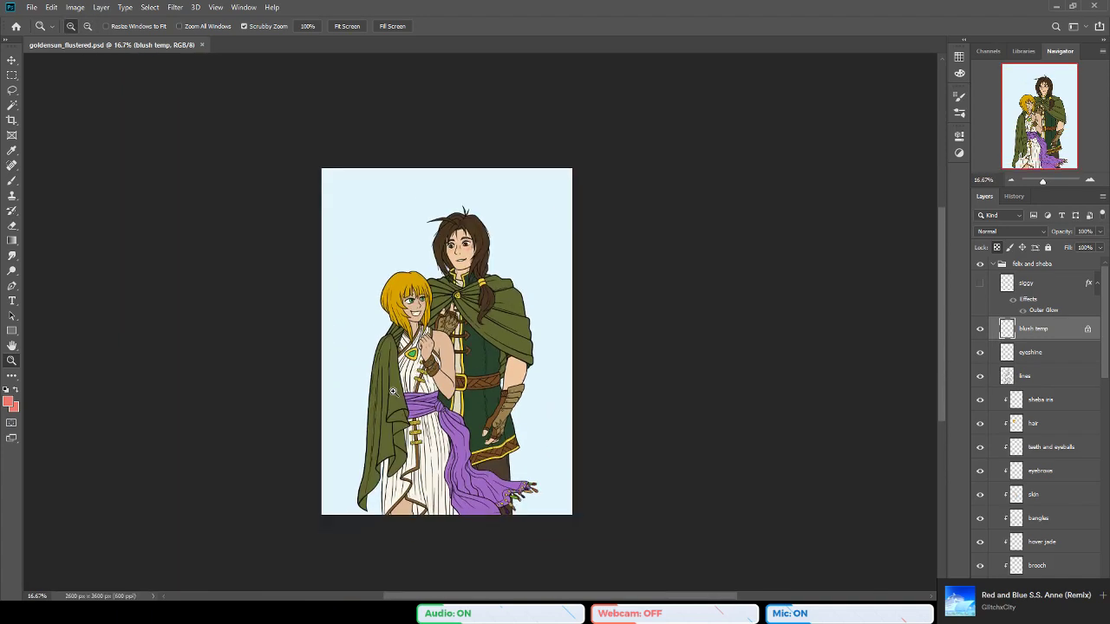
scroll(394, 382, "up", 1)
key("b")
left_click(607, 189, "alt")
left_click(10, 403)
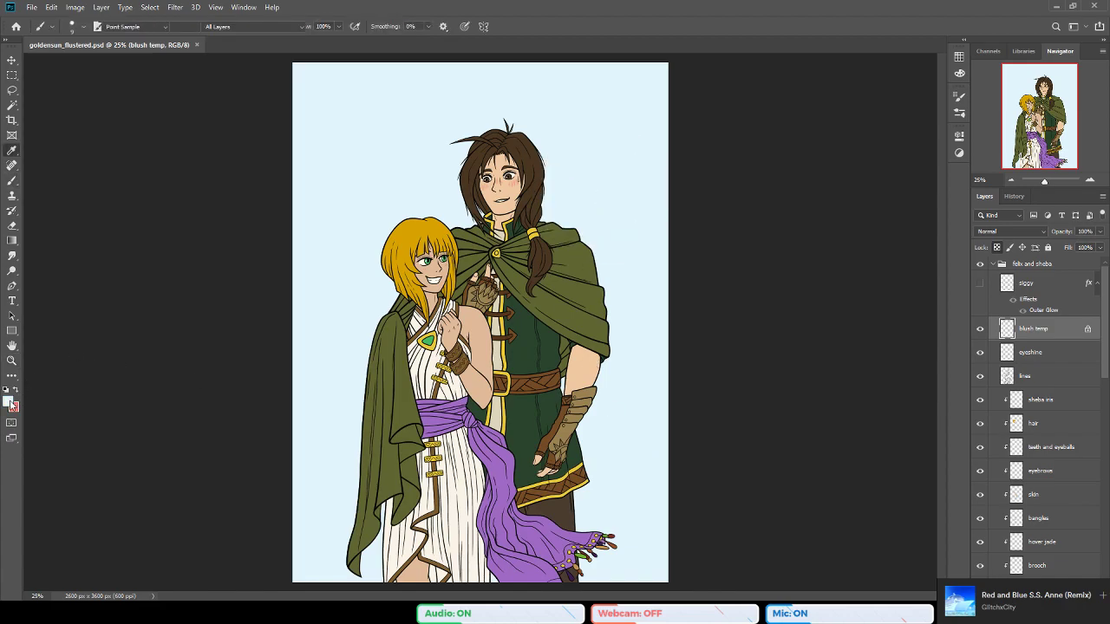
left_click(526, 277)
key("g")
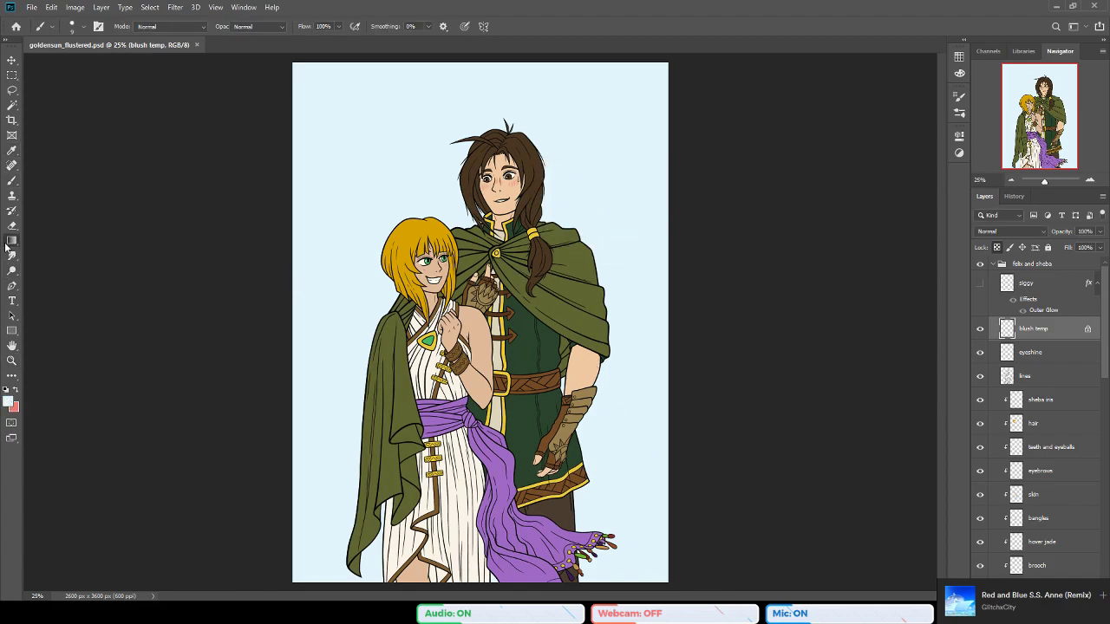
key("i")
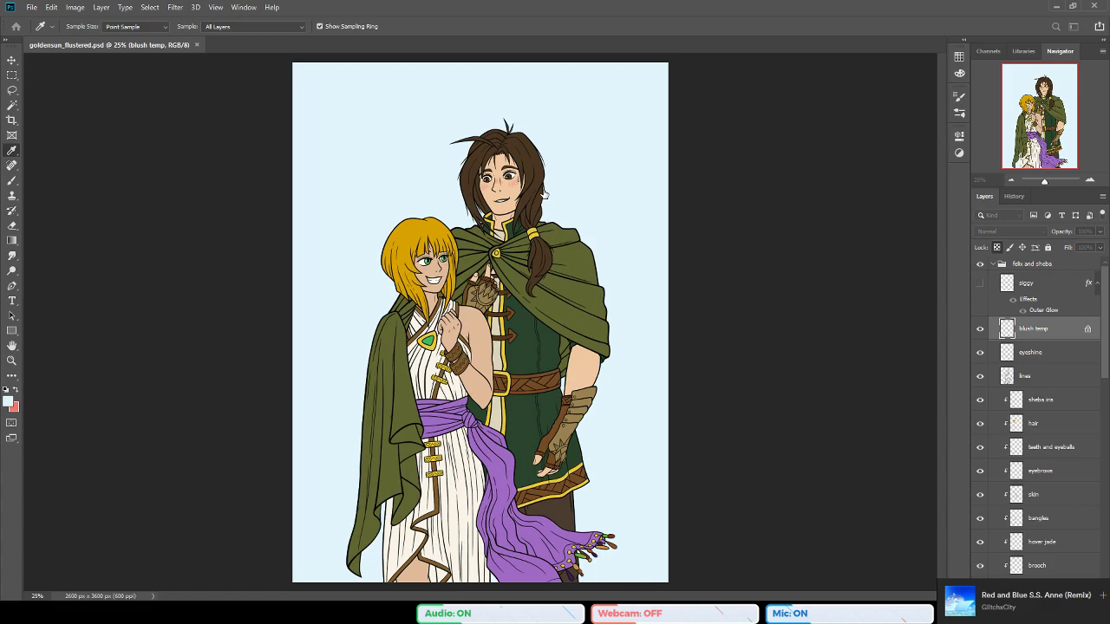
key("g")
Step: Try a radial pink-to-blue gradient on the background's "Layer 1", pink below and blue above, and undo it
scroll(1029, 494, "down", 6)
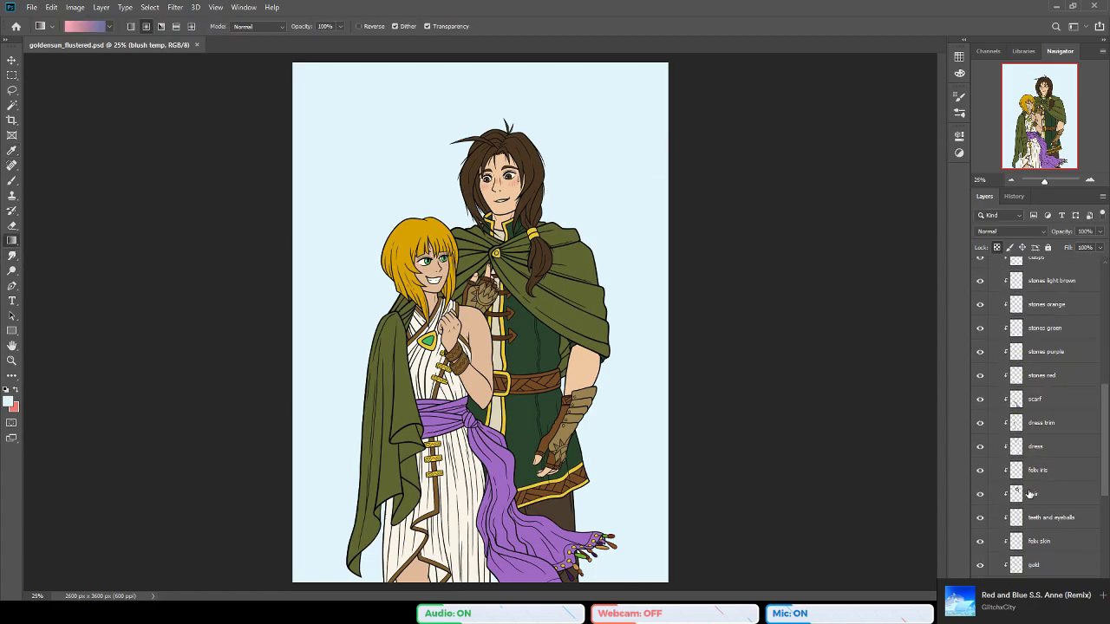
scroll(1030, 494, "down", 6)
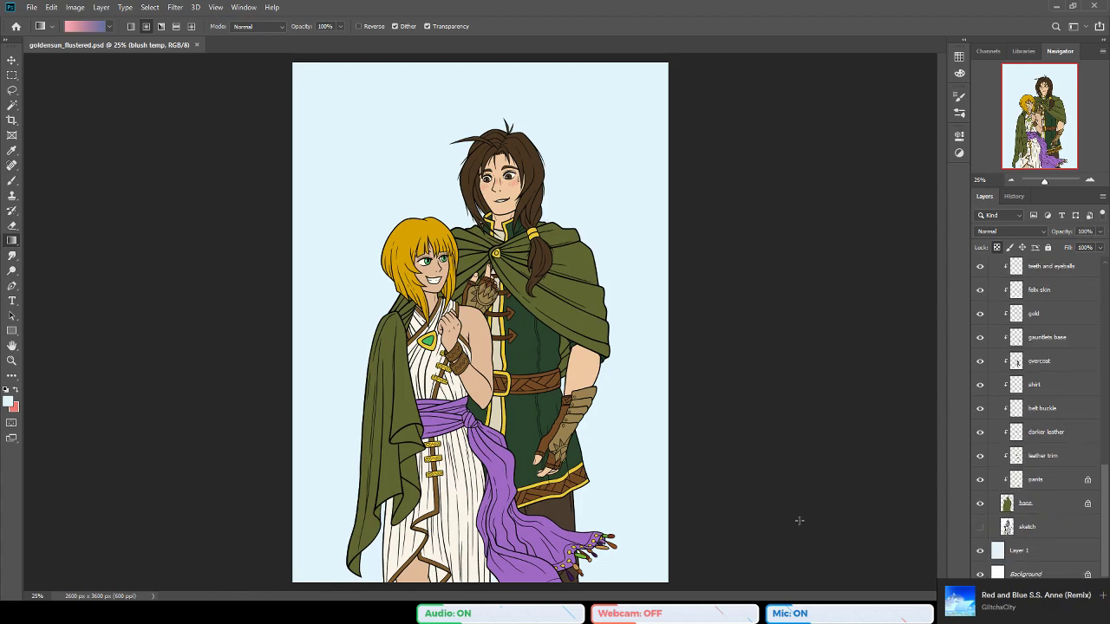
left_click(1041, 551)
left_click_drag(507, 498, 508, 196)
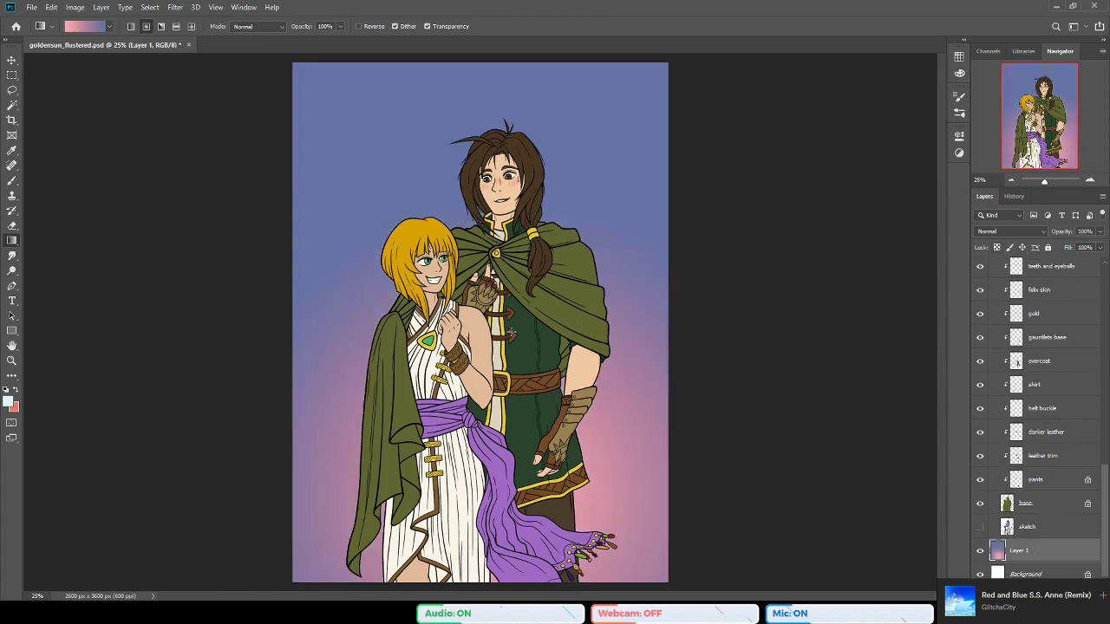
key("ctrl+z")
Step: Try the pink-to-blue gradient as a linear fill running up the full height of "Layer 1", and undo it
key("i")
key("g")
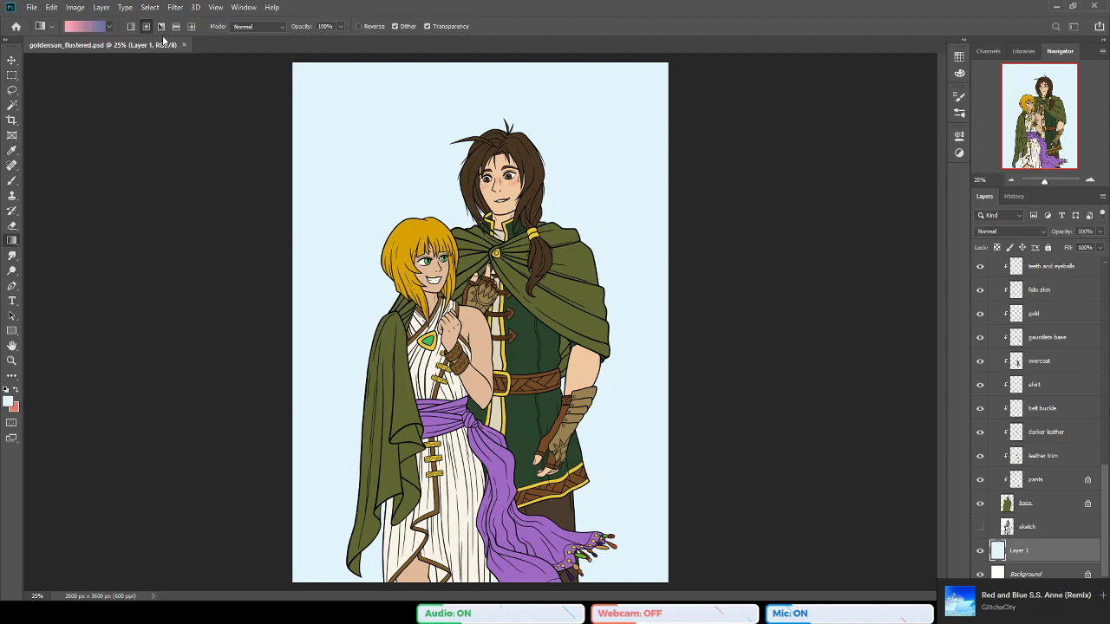
left_click_drag(494, 535, 492, 65)
key("ctrl+z")
Step: Try a linear red-to-yellow preset gradient on "Layer 1", with red at the feet, and undo it
left_click(79, 105)
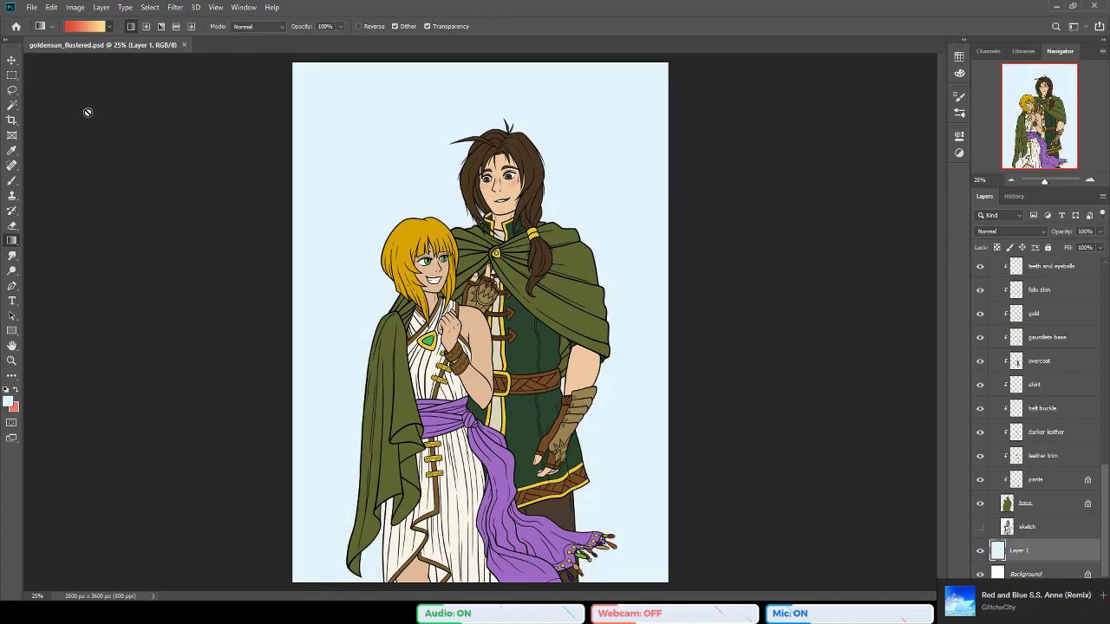
left_click(394, 6)
left_click_drag(497, 453, 496, 148)
key("ctrl+z")
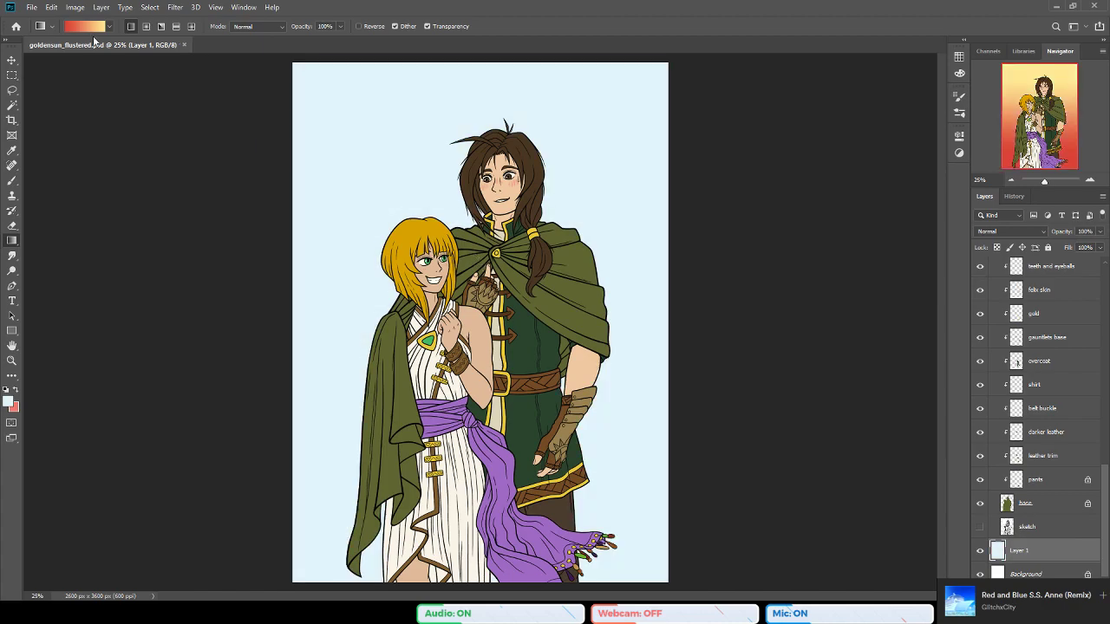
Step: Try a linear gradient from pale yellow below to coral above on "Layer 1" and undo it
key("i")
key("g")
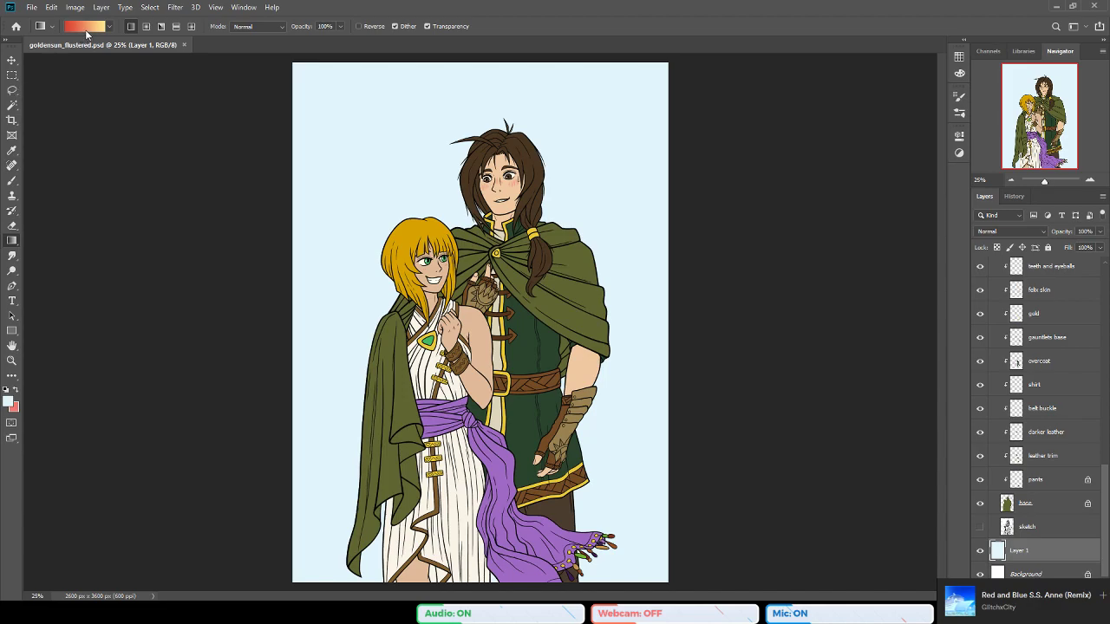
key("i")
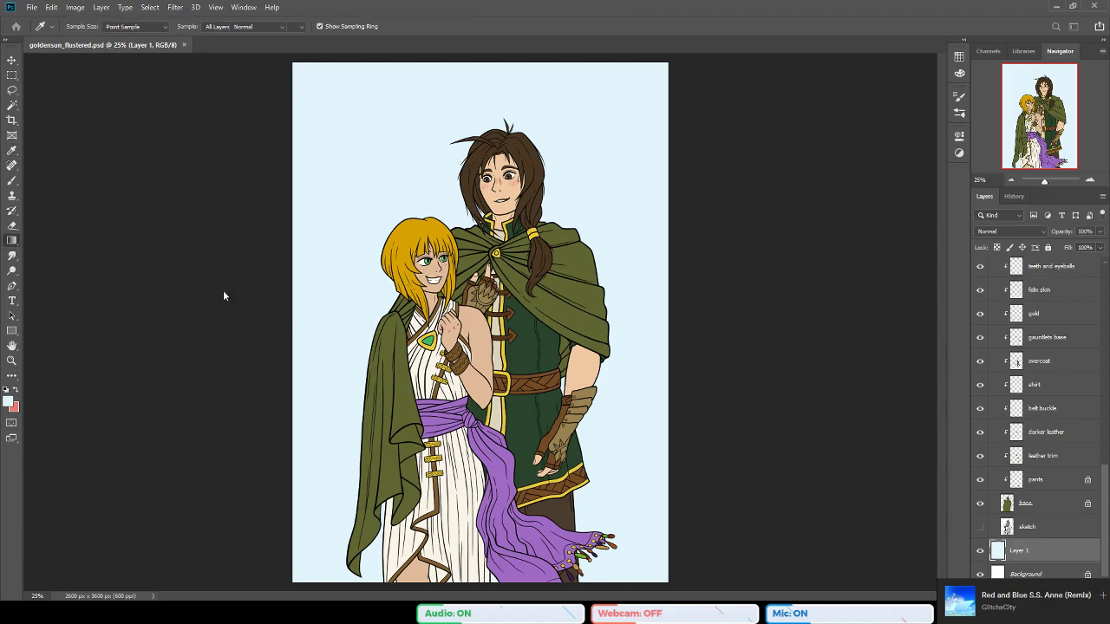
left_click(16, 407)
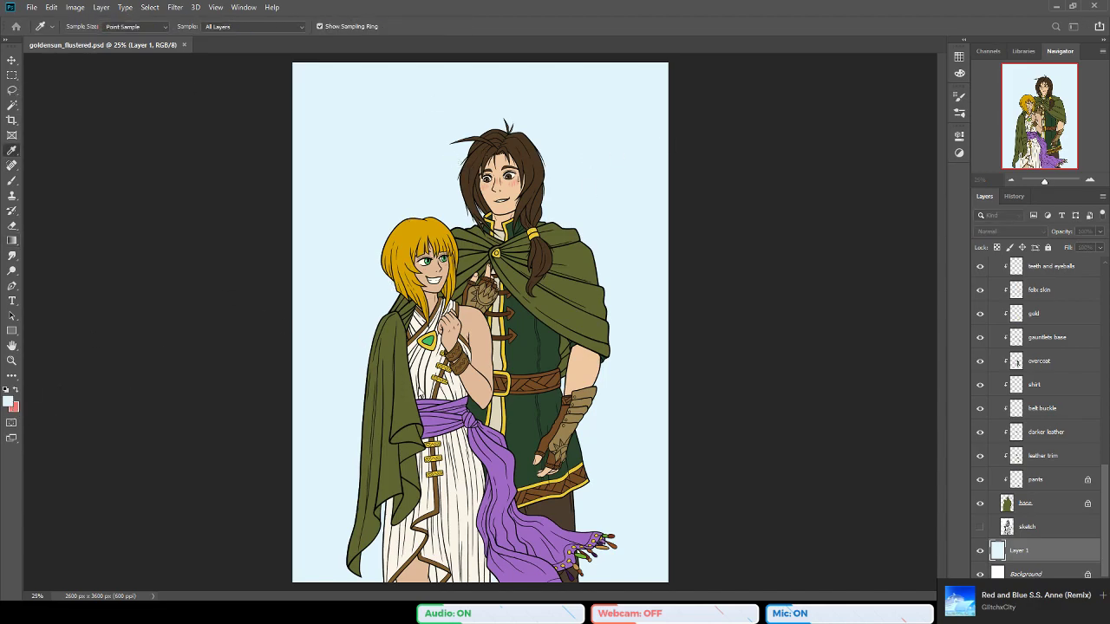
key("g")
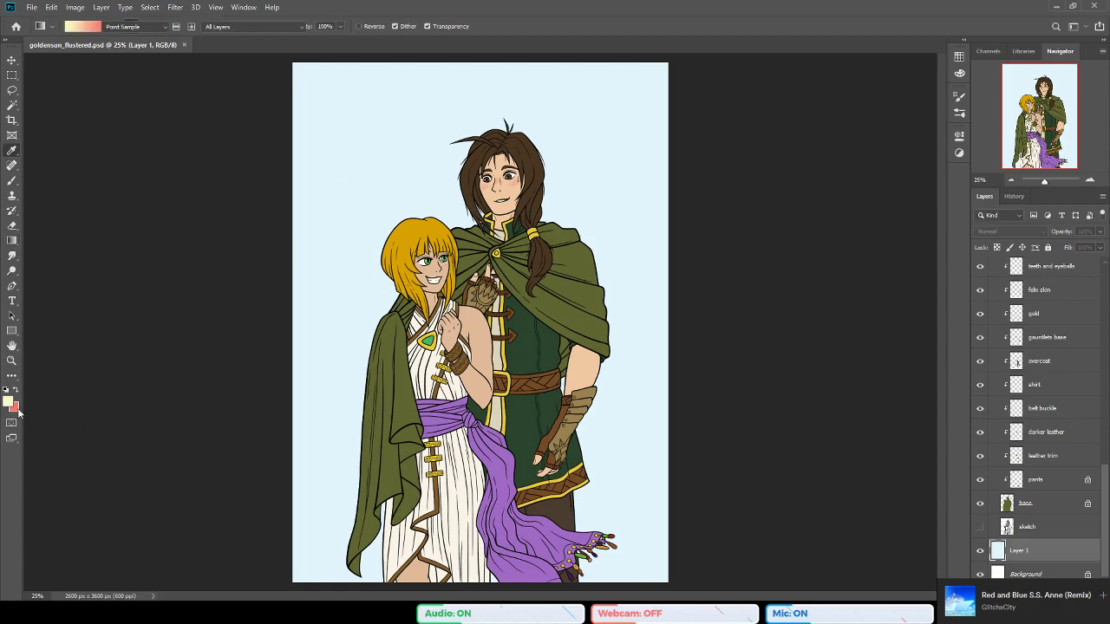
key("i")
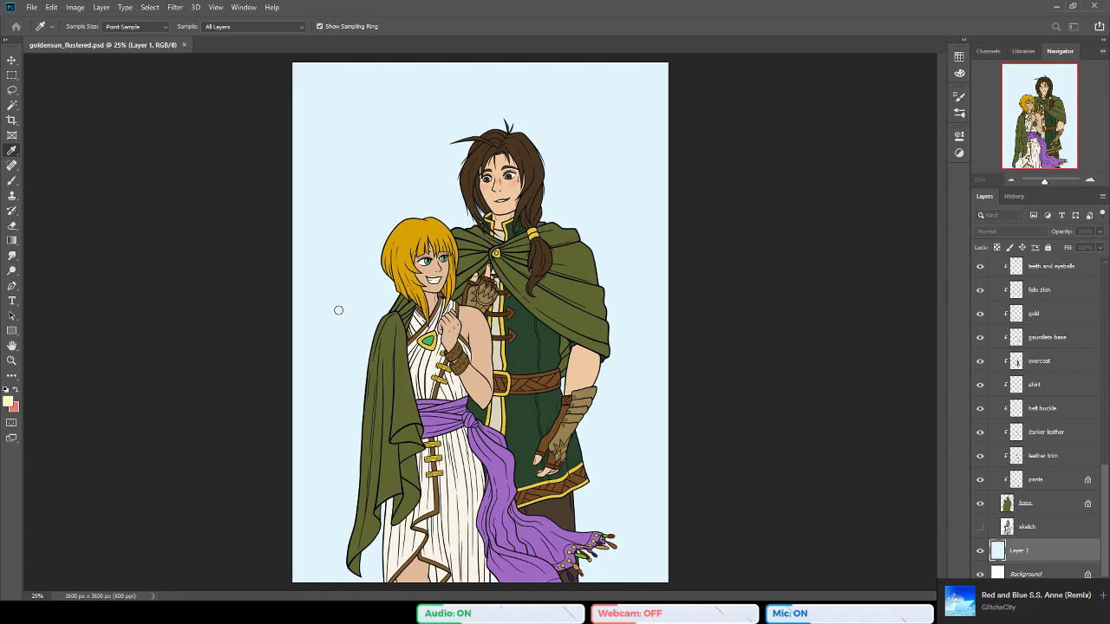
key("g")
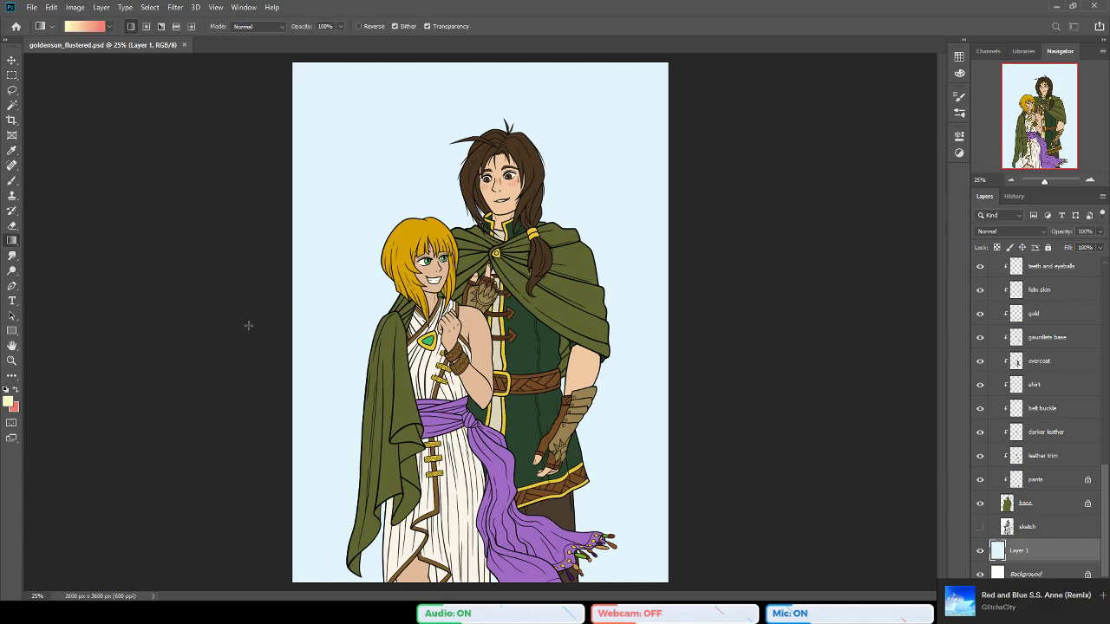
left_click_drag(482, 501, 475, 174)
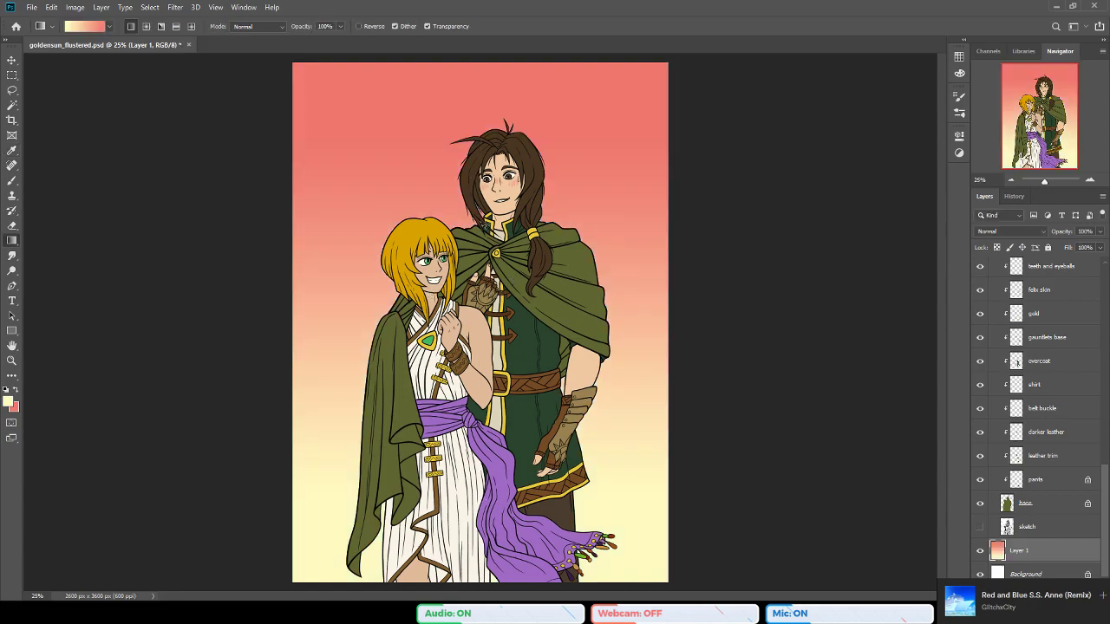
key("ctrl+s")
key("ctrl+z")
key("i")
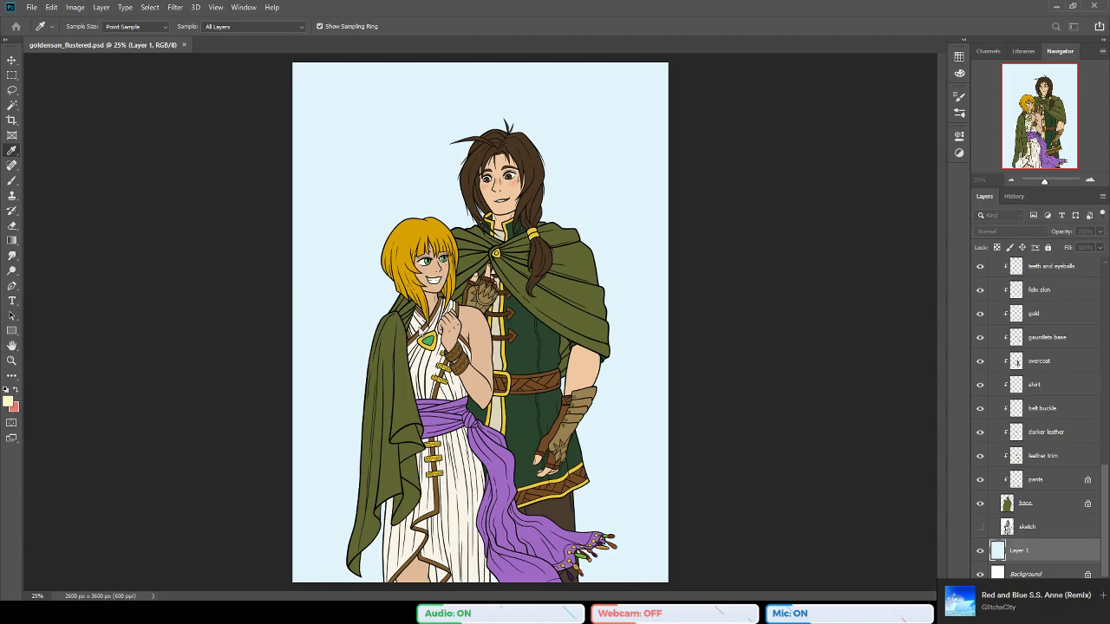
Step: Try linear gradients between pale yellow and sky blue on "Layer 1", running upward, downward and up the full height, undoing each one
left_click(513, 254)
left_click_drag(474, 555, 475, 129)
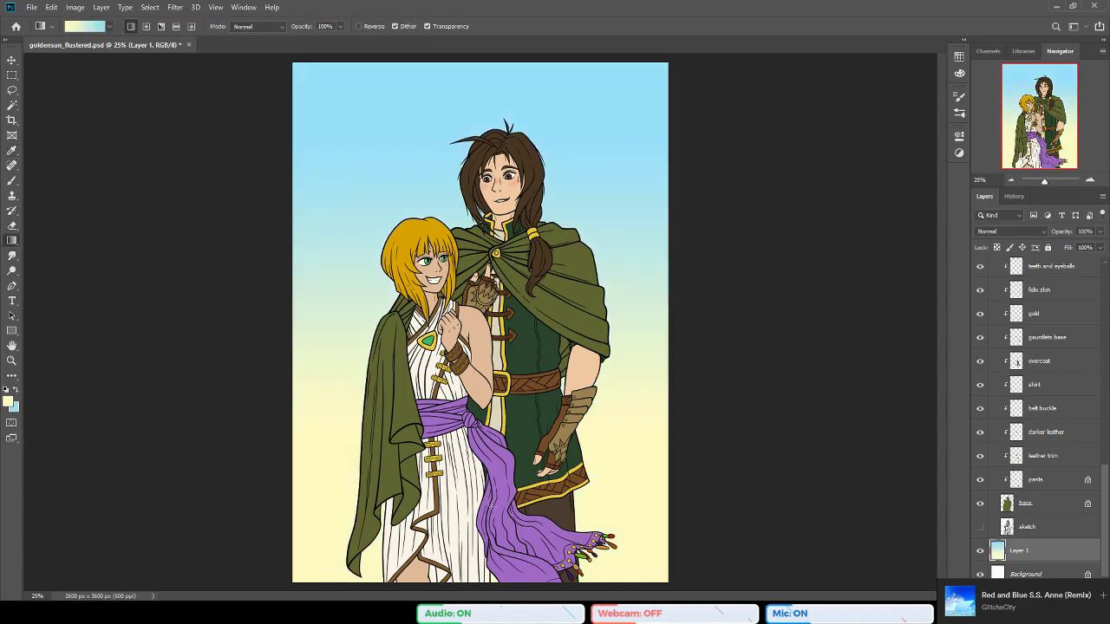
key("ctrl+z")
left_click_drag(482, 70, 522, 565)
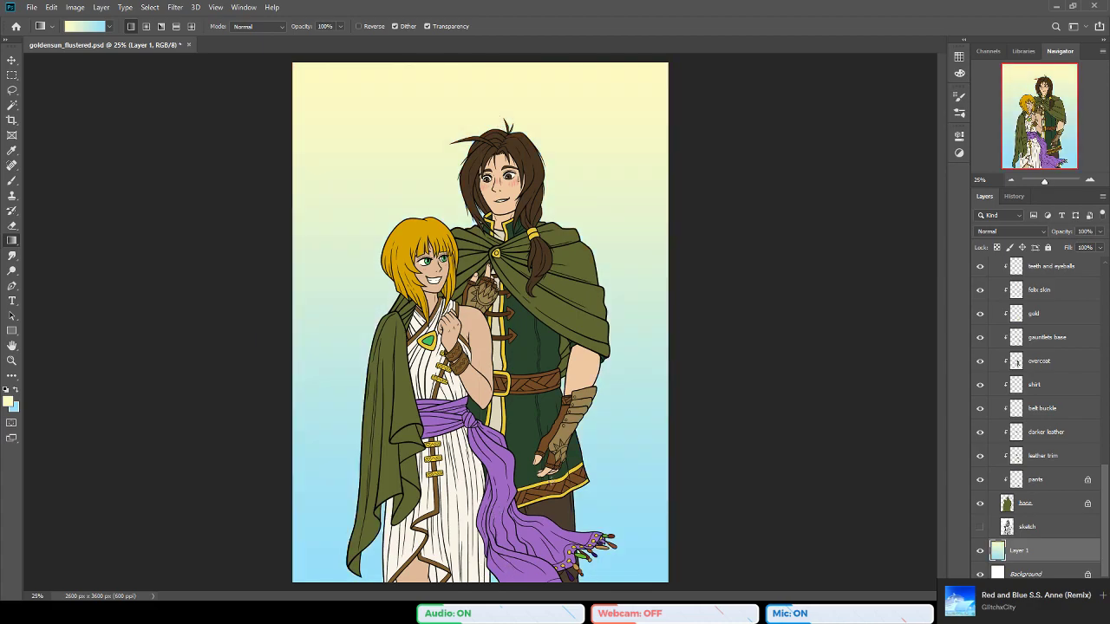
key("ctrl+z")
left_click_drag(482, 579, 491, 74)
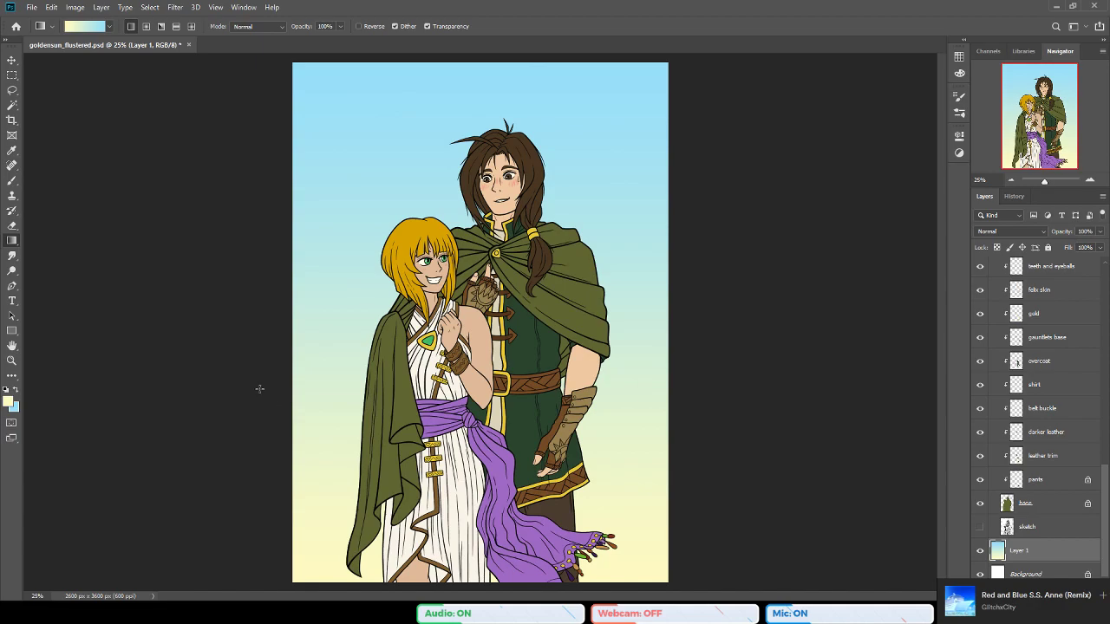
key("ctrl+z")
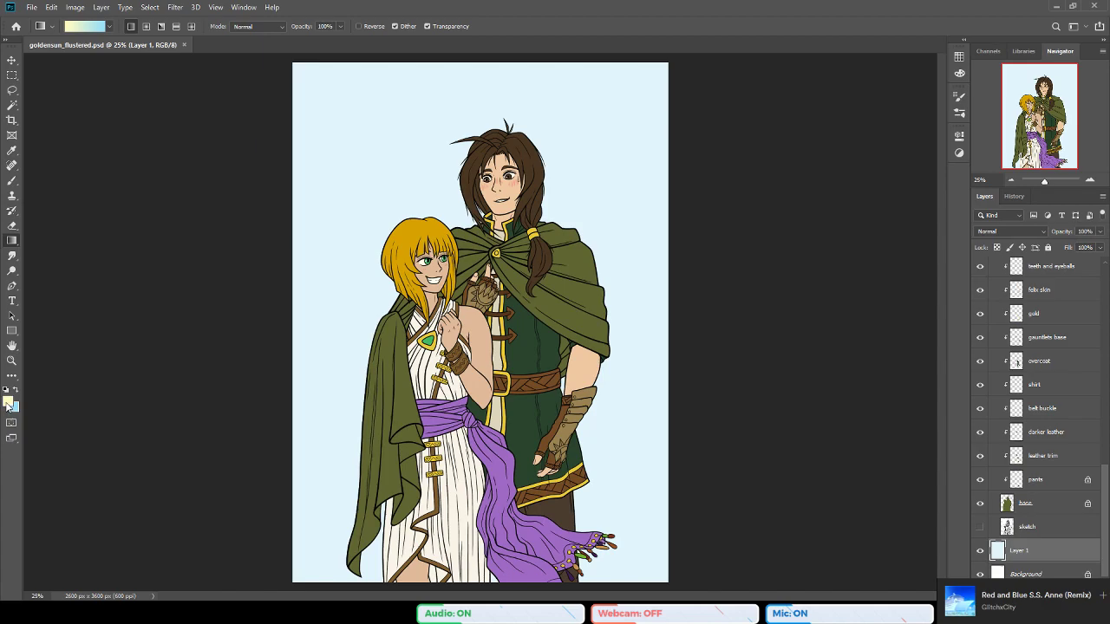
Step: Soften the gradient colours to pale peach and light blue, fill "Layer 1" linearly with peach at the feet and blue above, and save
key("i")
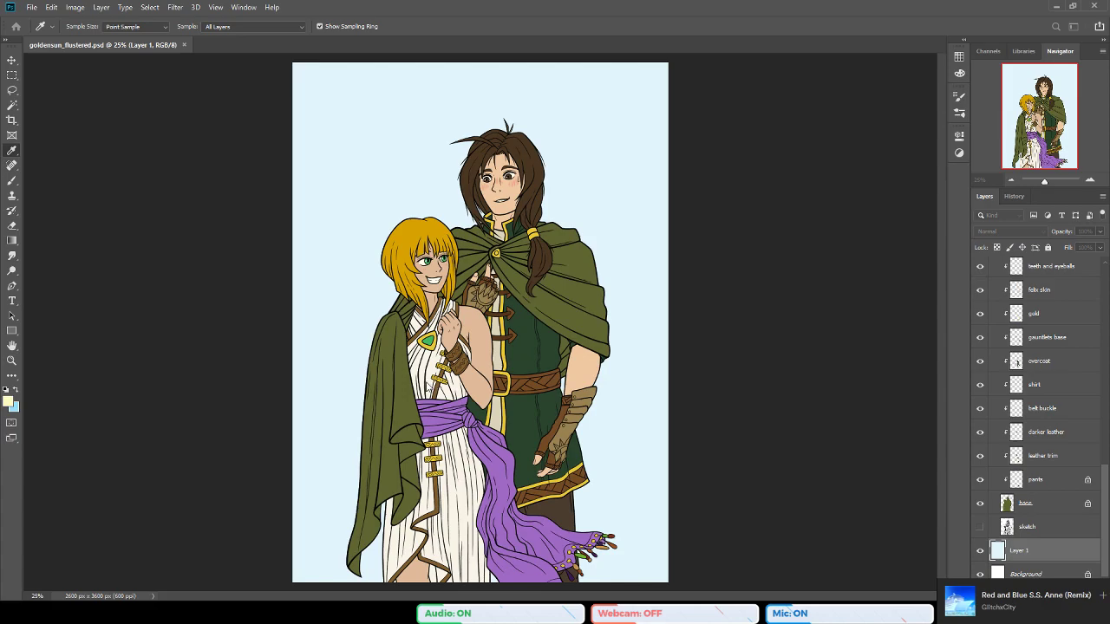
key("g")
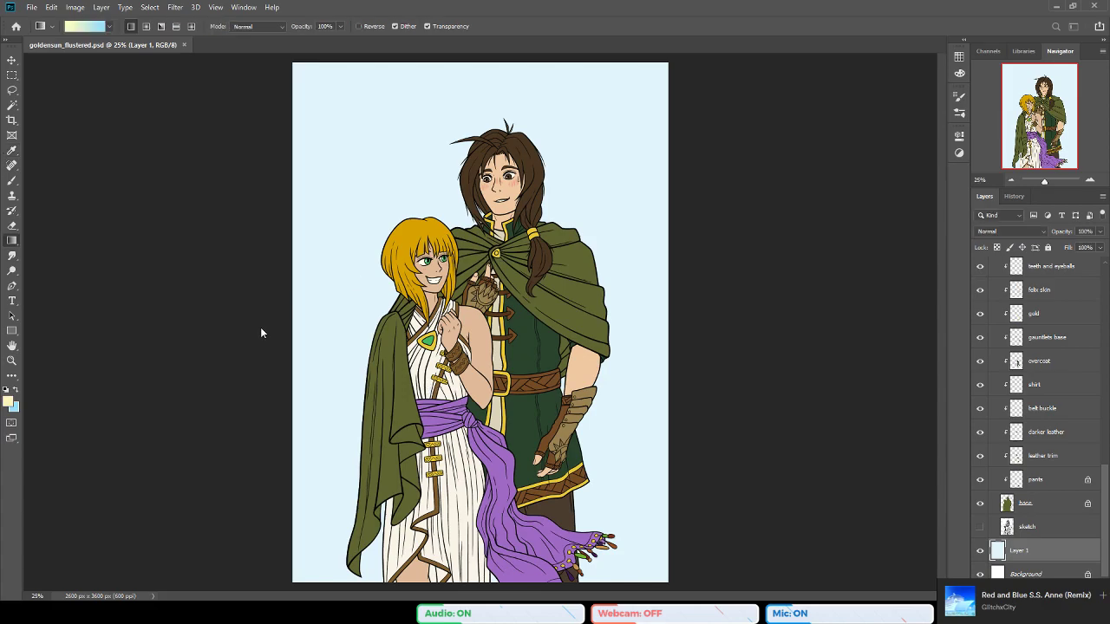
key("i")
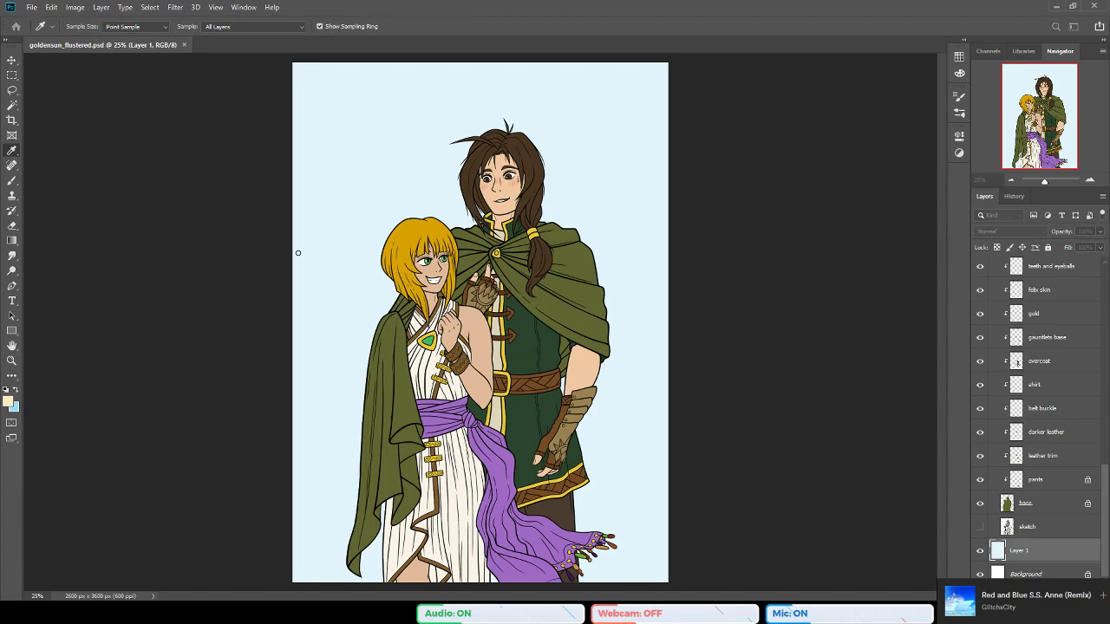
key("g")
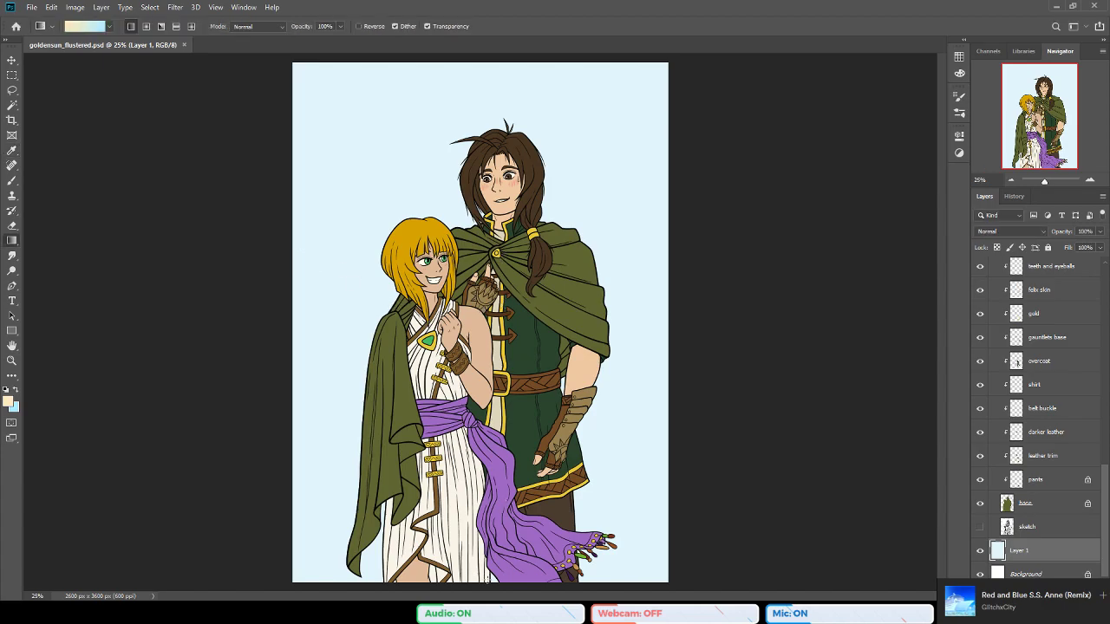
left_click_drag(482, 572, 482, 66)
key("ctrl+s")
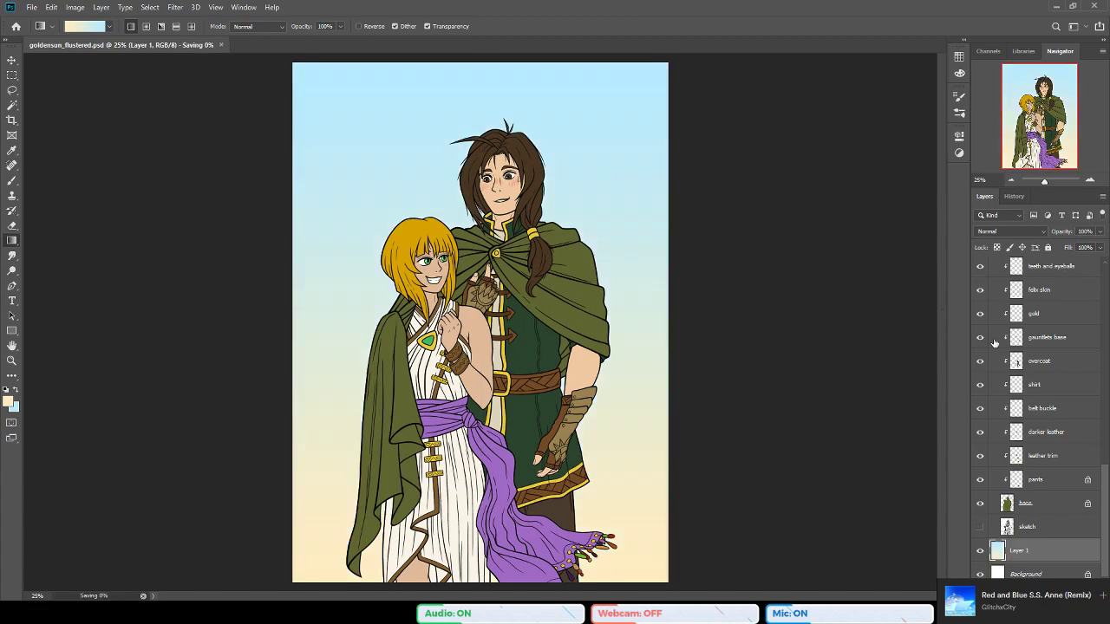
Step: Show the "siggy" signature layer, set its opacity to 35%, and save the document
scroll(1042, 401, "up", 3)
scroll(1042, 401, "up", 8)
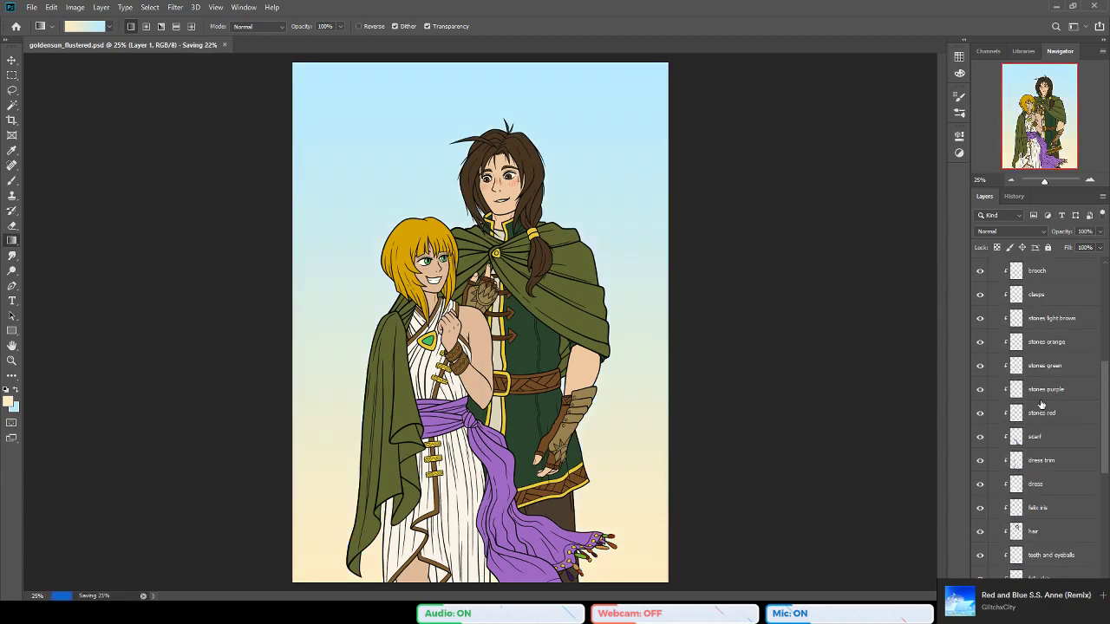
scroll(1040, 409, "up", 5)
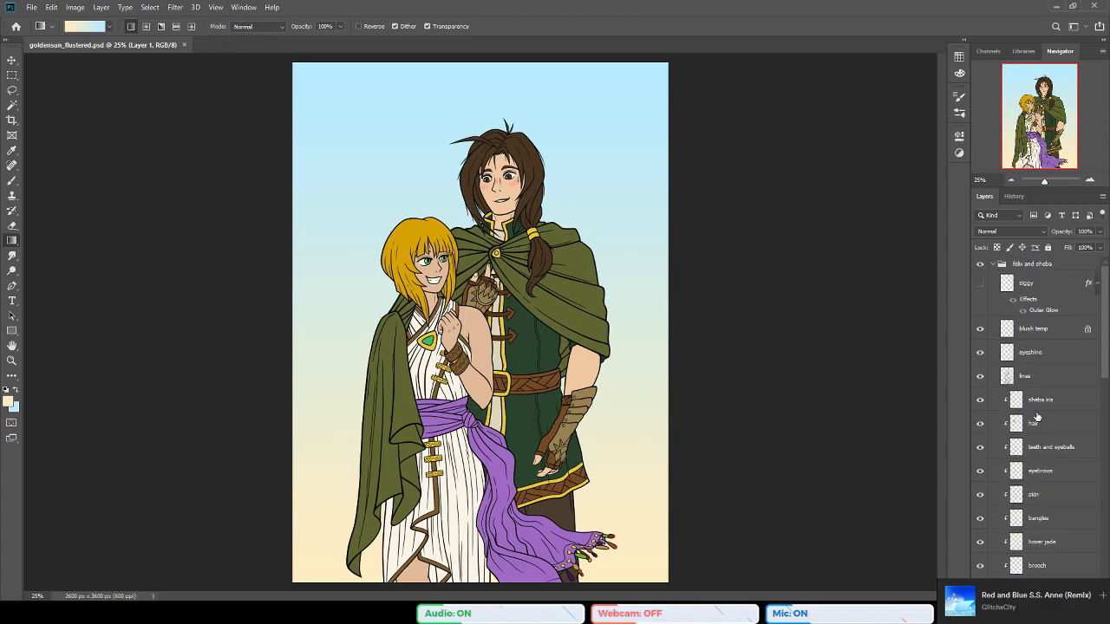
left_click(980, 283)
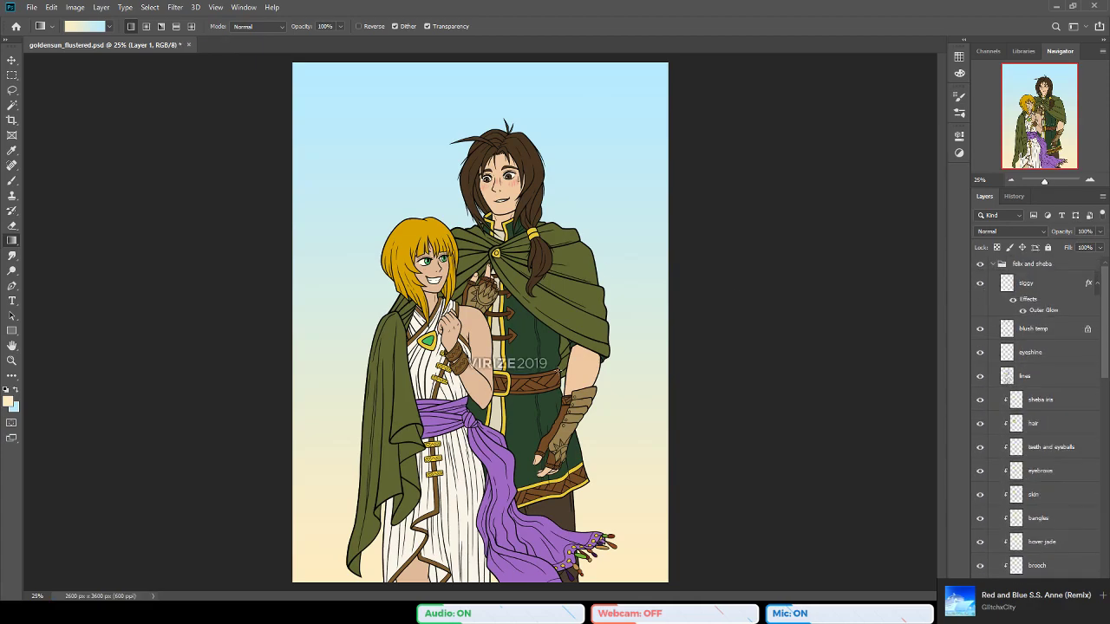
left_click(12, 60)
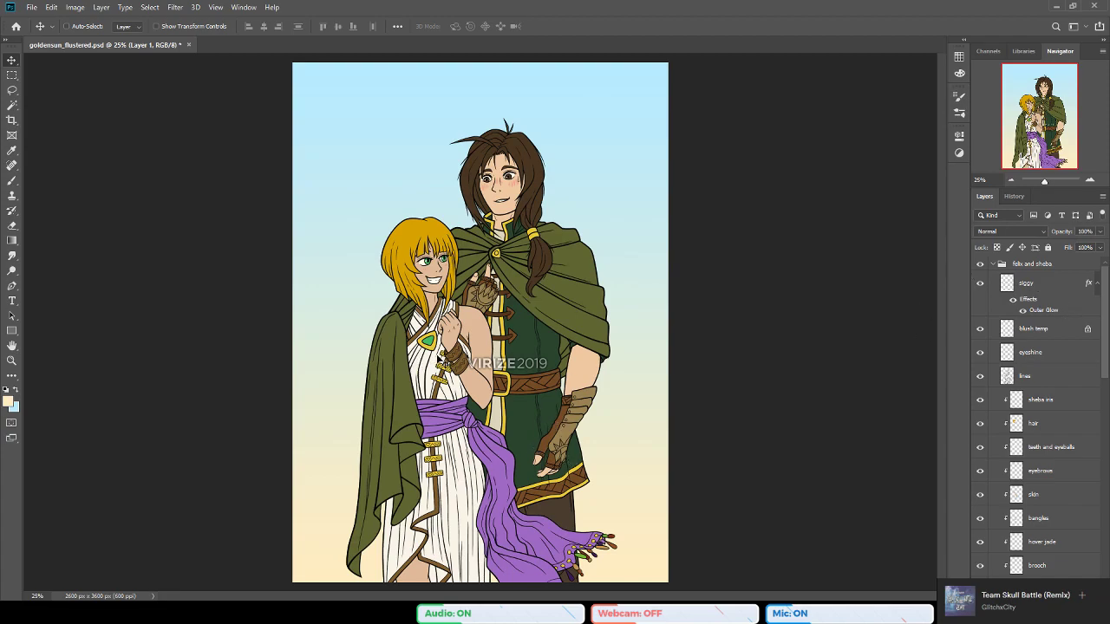
left_click(1045, 282)
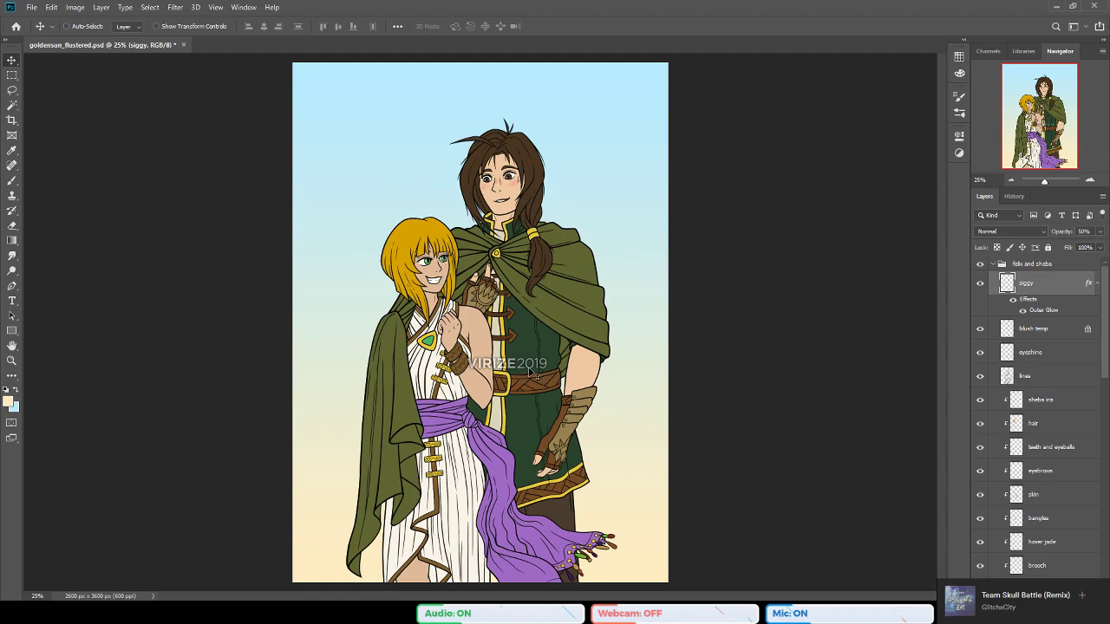
left_click(1086, 231)
type("35")
key("ctrl+s")
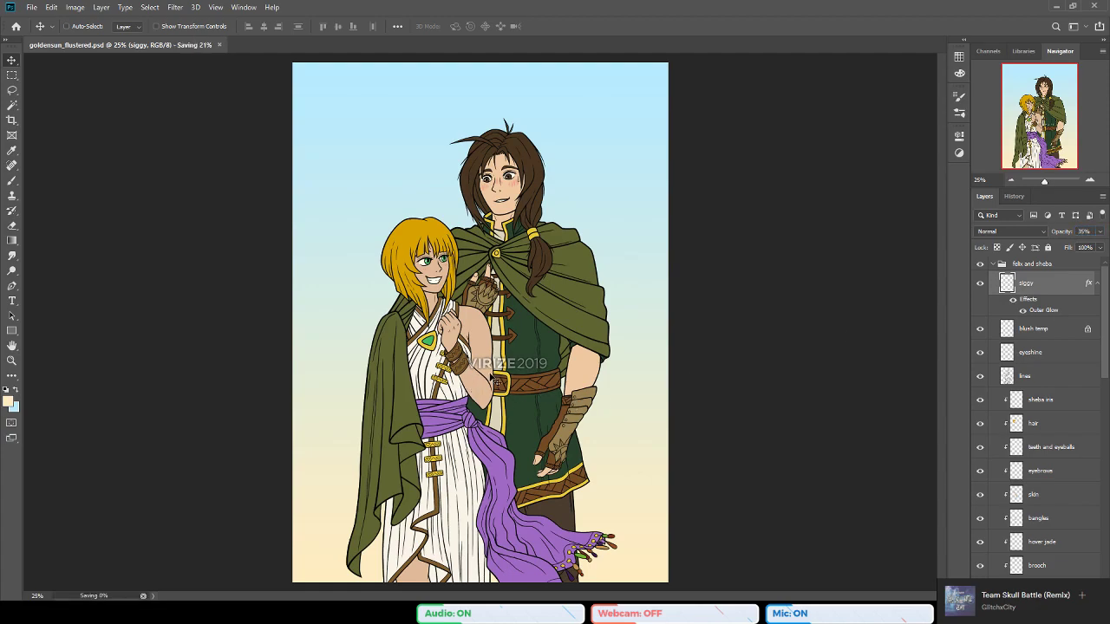